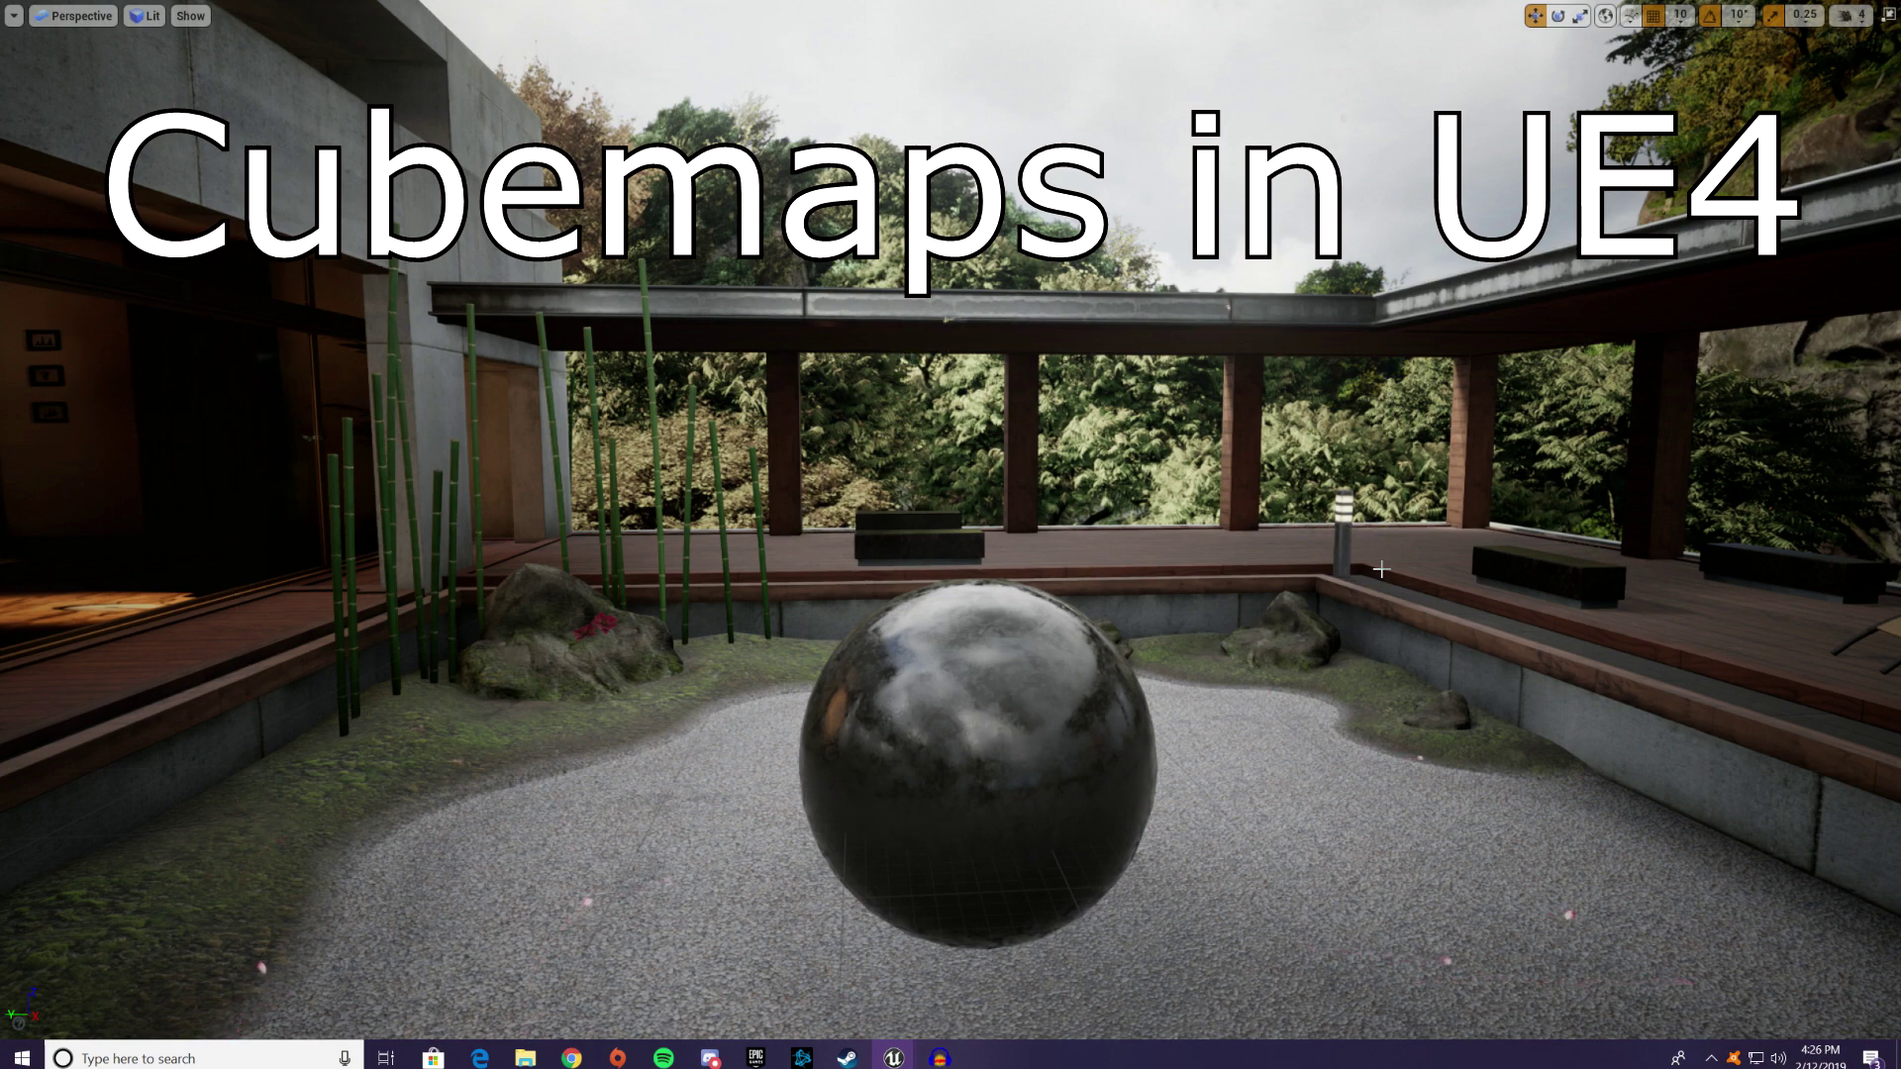
# Step: Fly around the Zen garden scene to examine the reflective sphere, its surroundings and the cubemap cube from outside
pyautogui.moveTo(1381, 569); pyautogui.dragTo(1814, 575, button='right')
pyautogui.press('a')
pyautogui.press('a')
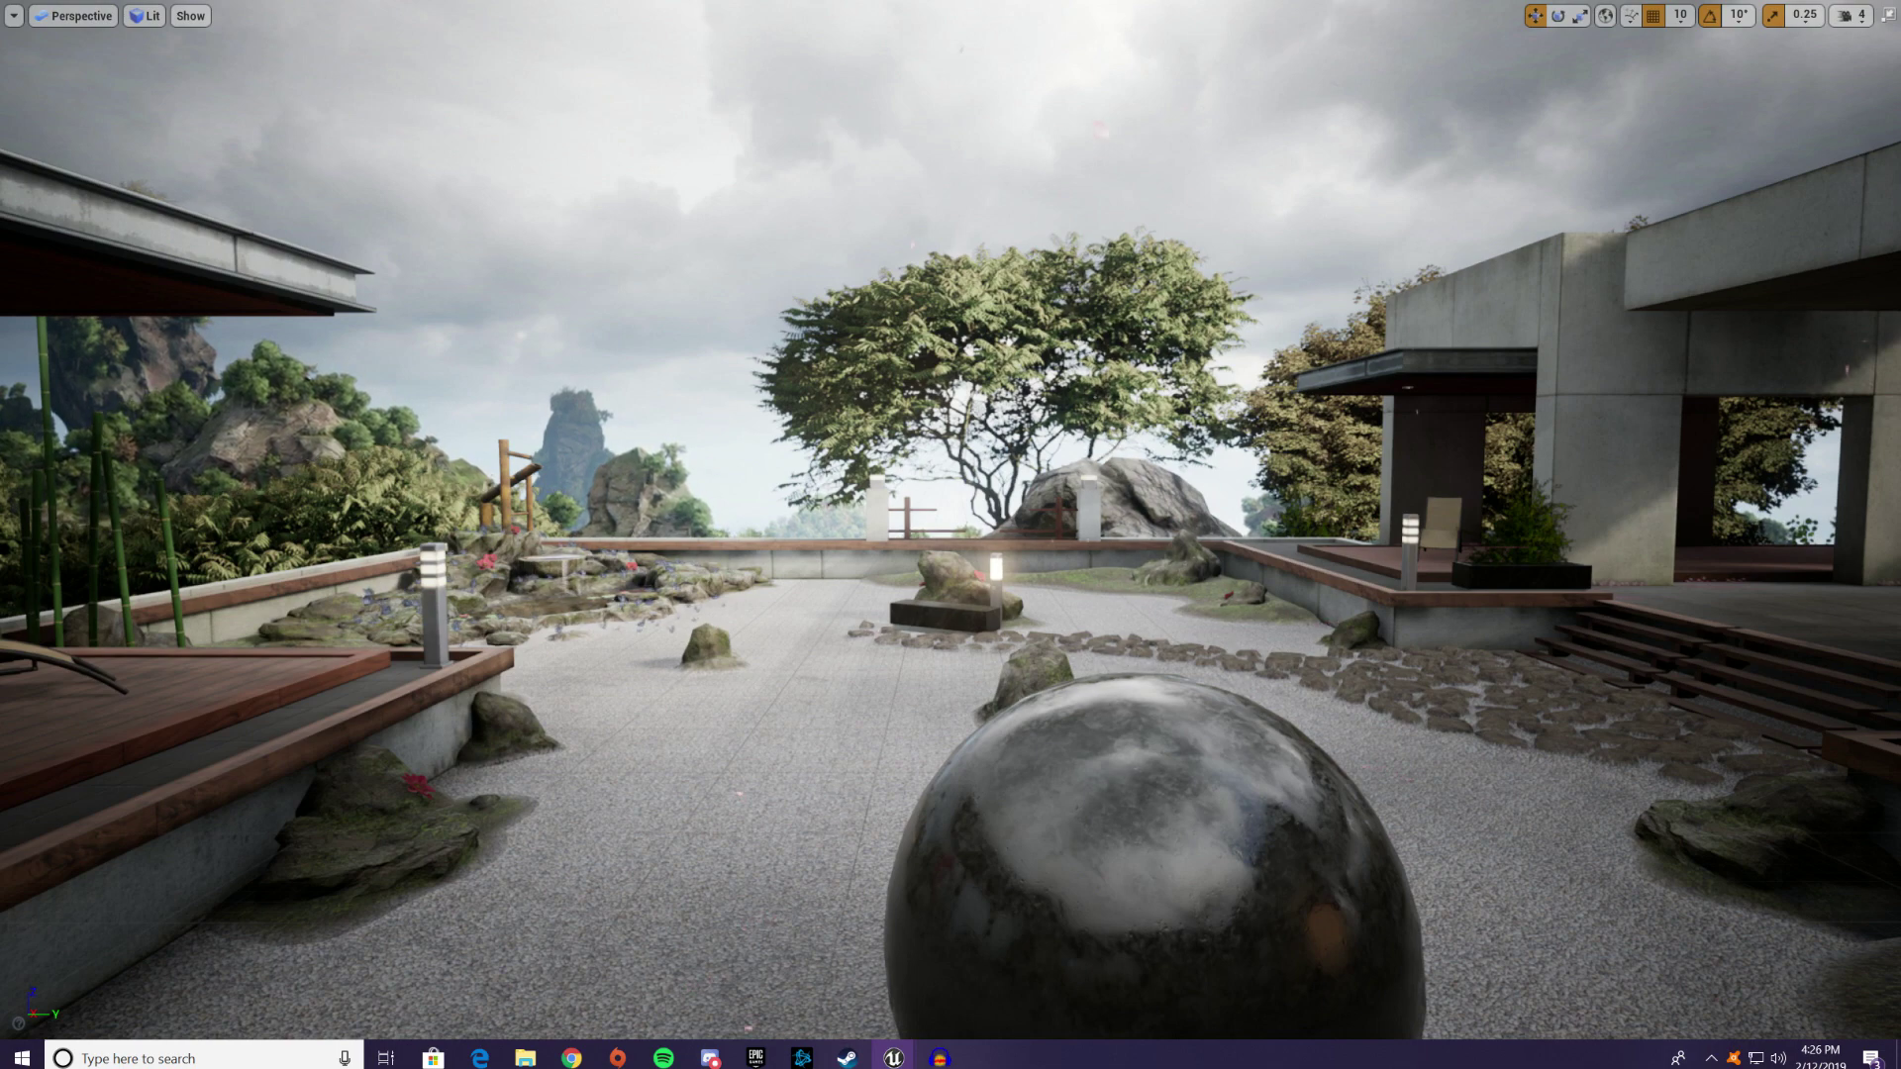
pyautogui.moveTo(951, 535); pyautogui.dragTo(1005, 485, button='right')
pyautogui.press('a')
pyautogui.press('d')
pyautogui.press('s')
pyautogui.press('w')
pyautogui.press('w')
pyautogui.press('w')
pyautogui.press('d')
pyautogui.press('w')
pyautogui.press('s')
pyautogui.press('a')
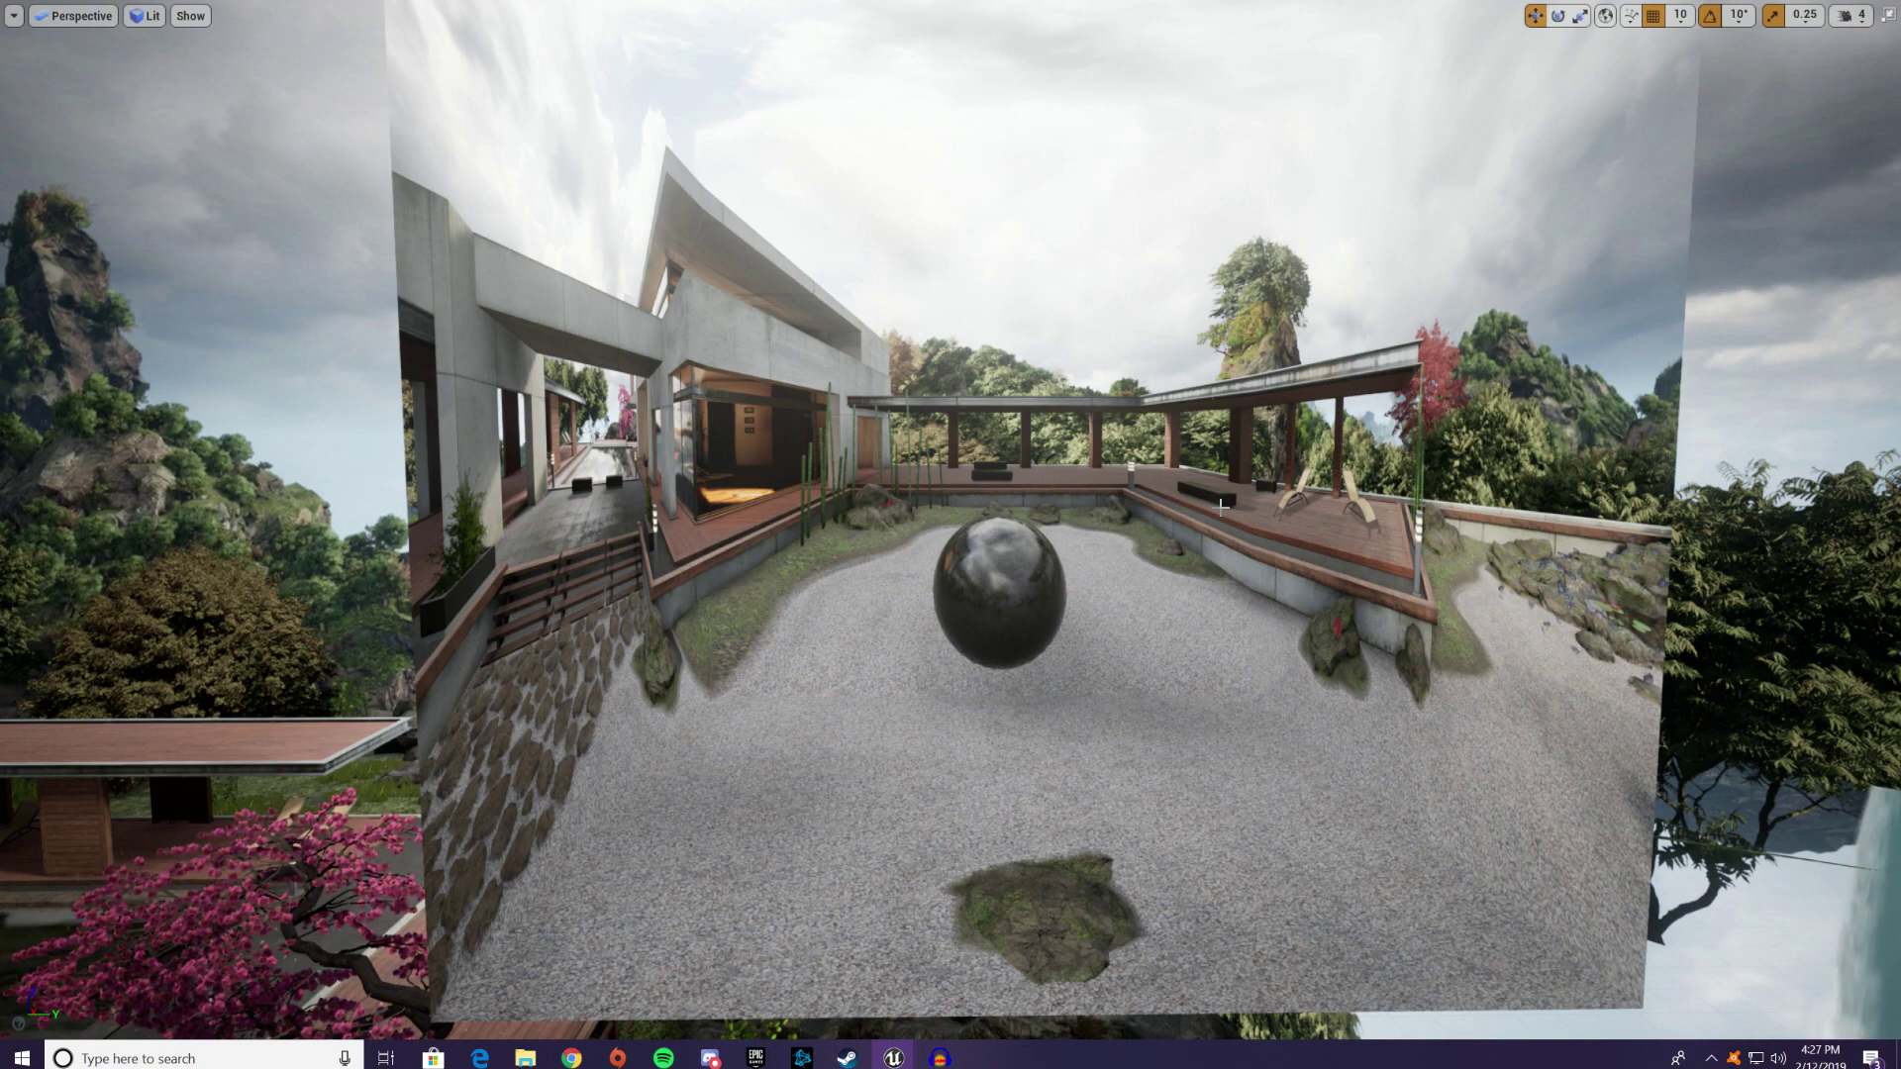
# Step: Examine how the cubemap image shifts on the cube from different distances, ending close to the sphere inside the scene
pyautogui.press('s')
pyautogui.moveTo(1221, 508)
pyautogui.mouseDown(button='right')
pyautogui.moveTo(1230, 408)
pyautogui.moveTo(1224, 507)
pyautogui.mouseUp(button='right')
pyautogui.press('w')
pyautogui.press('s')
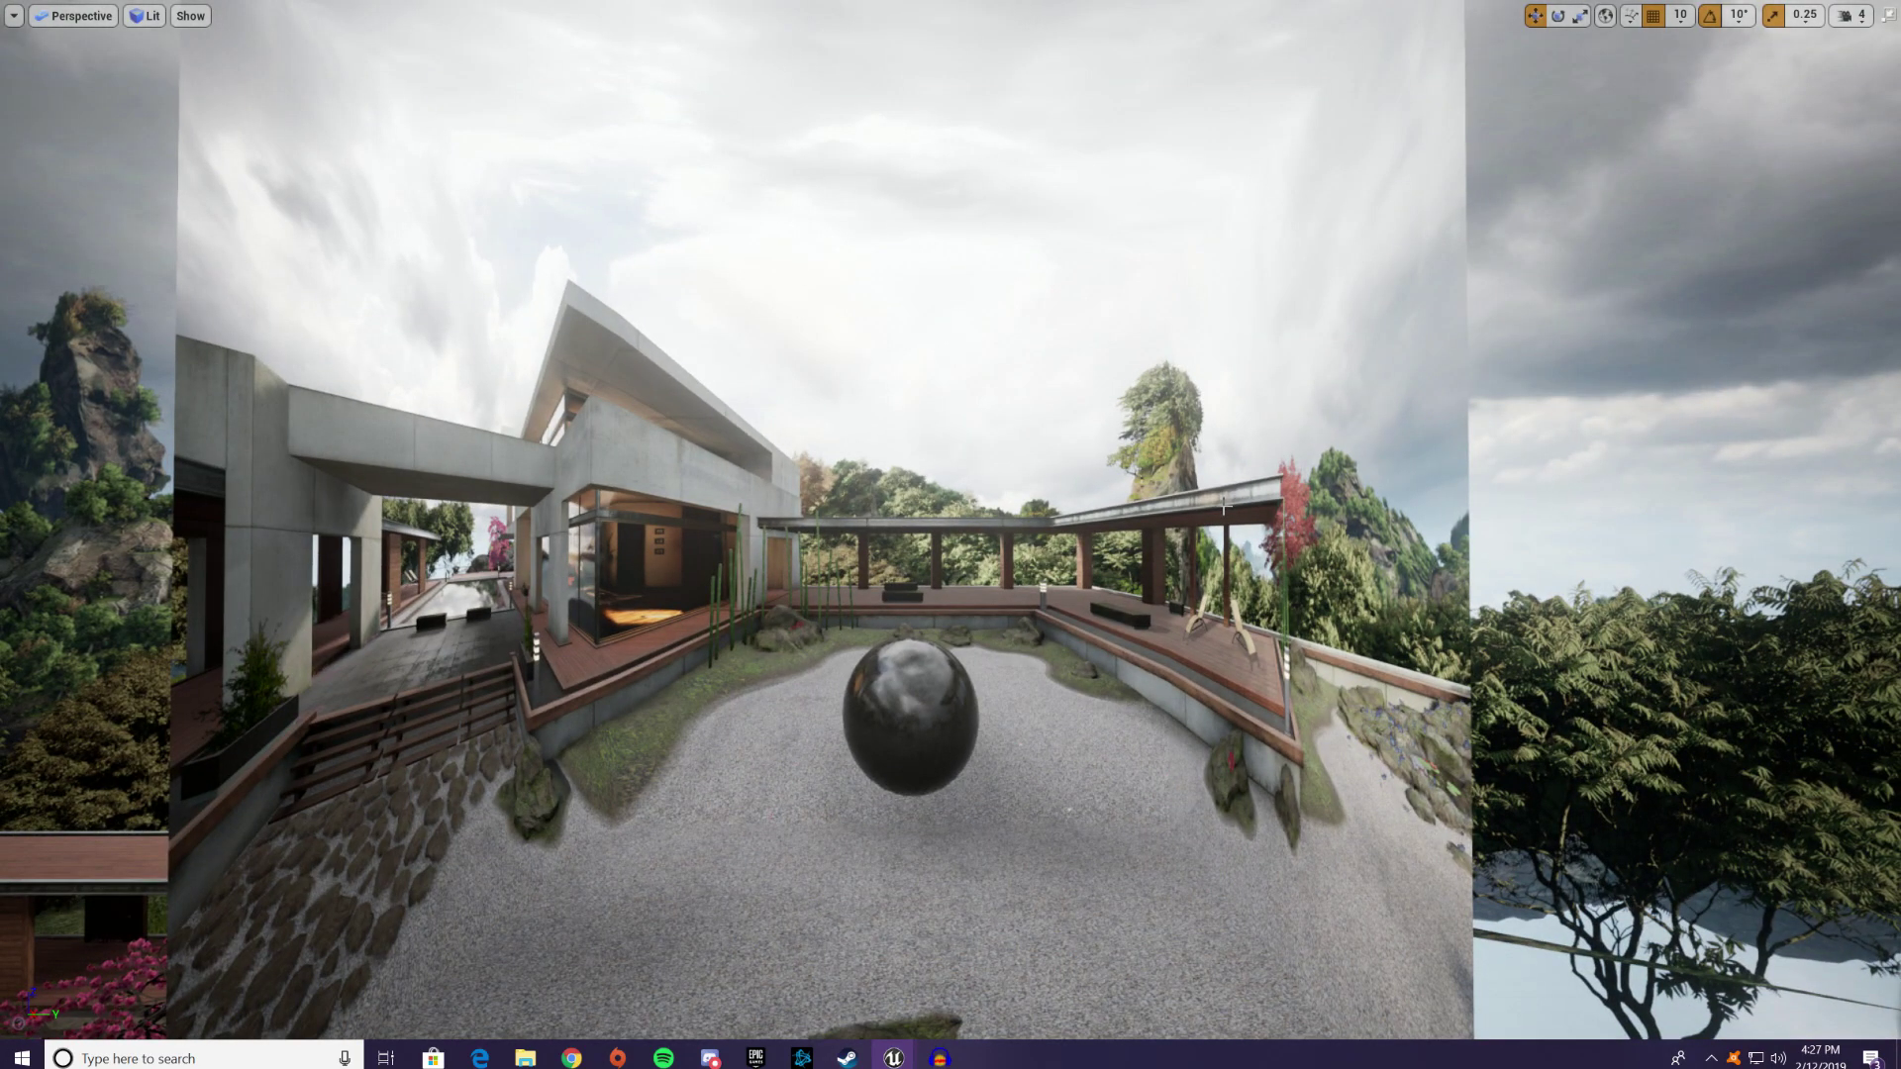
pyautogui.moveTo(1223, 507); pyautogui.dragTo(1216, 522, button='right')
pyautogui.press('a')
pyautogui.press('d')
pyautogui.press('a')
pyautogui.press('d')
pyautogui.press('a')
pyautogui.press('d')
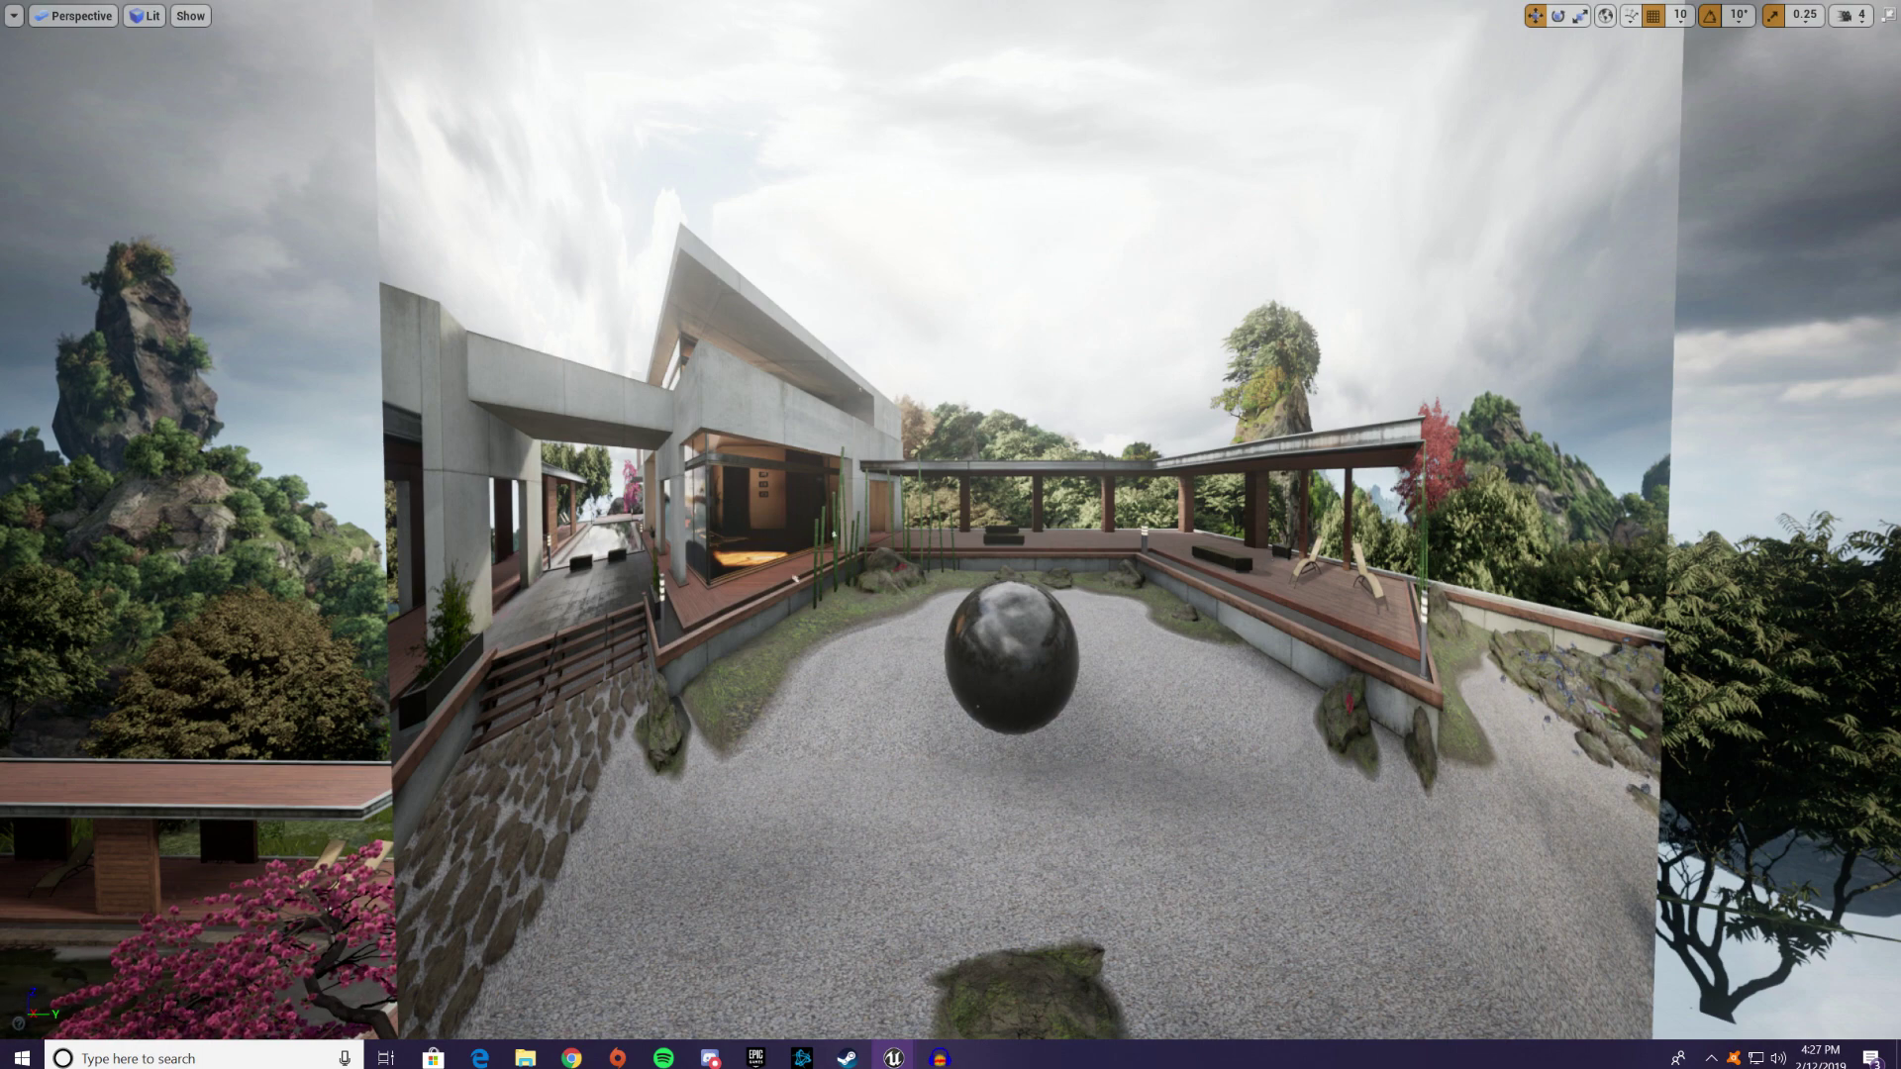
pyautogui.press('w')
pyautogui.moveTo(1216, 522)
pyautogui.mouseDown(button='right')
pyautogui.moveTo(1253, 518)
pyautogui.moveTo(1234, 513)
pyautogui.mouseUp(button='right')
pyautogui.press('a')
pyautogui.press('w')
pyautogui.press('w')
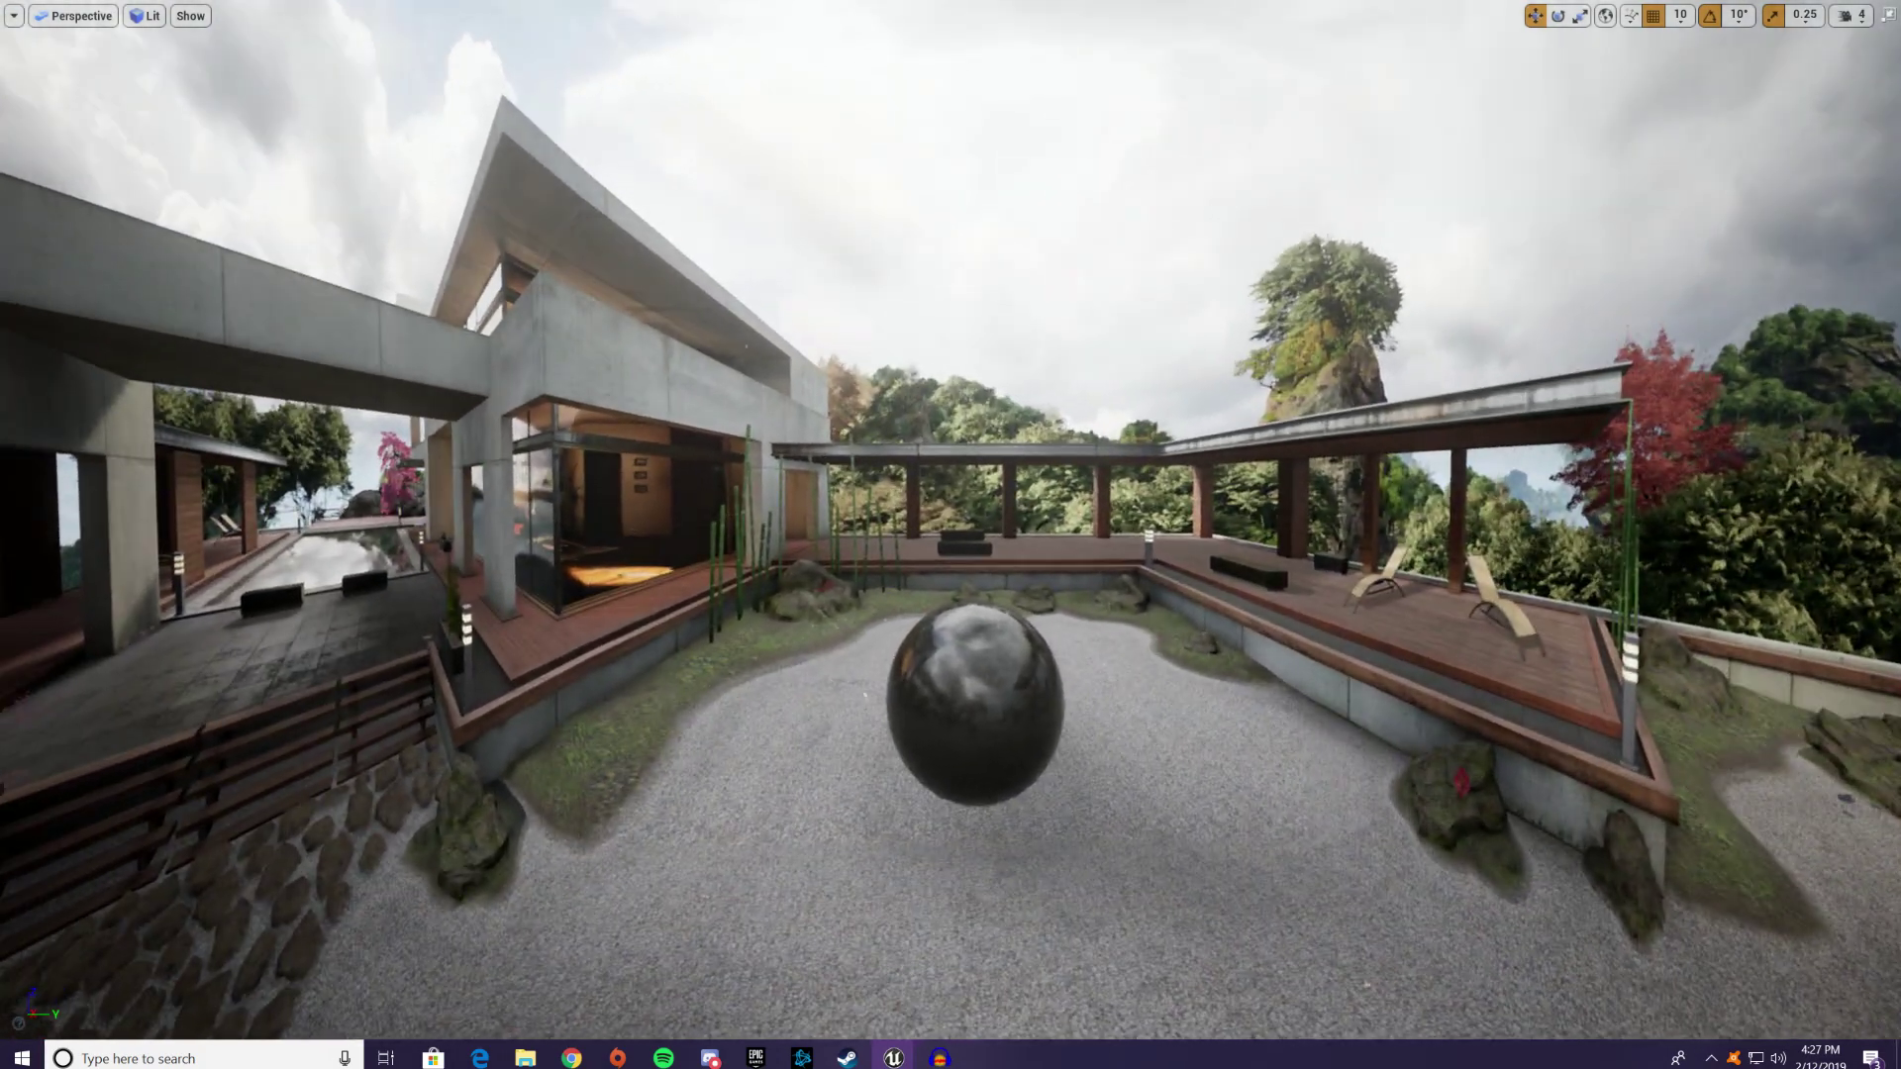
pyautogui.press('w')
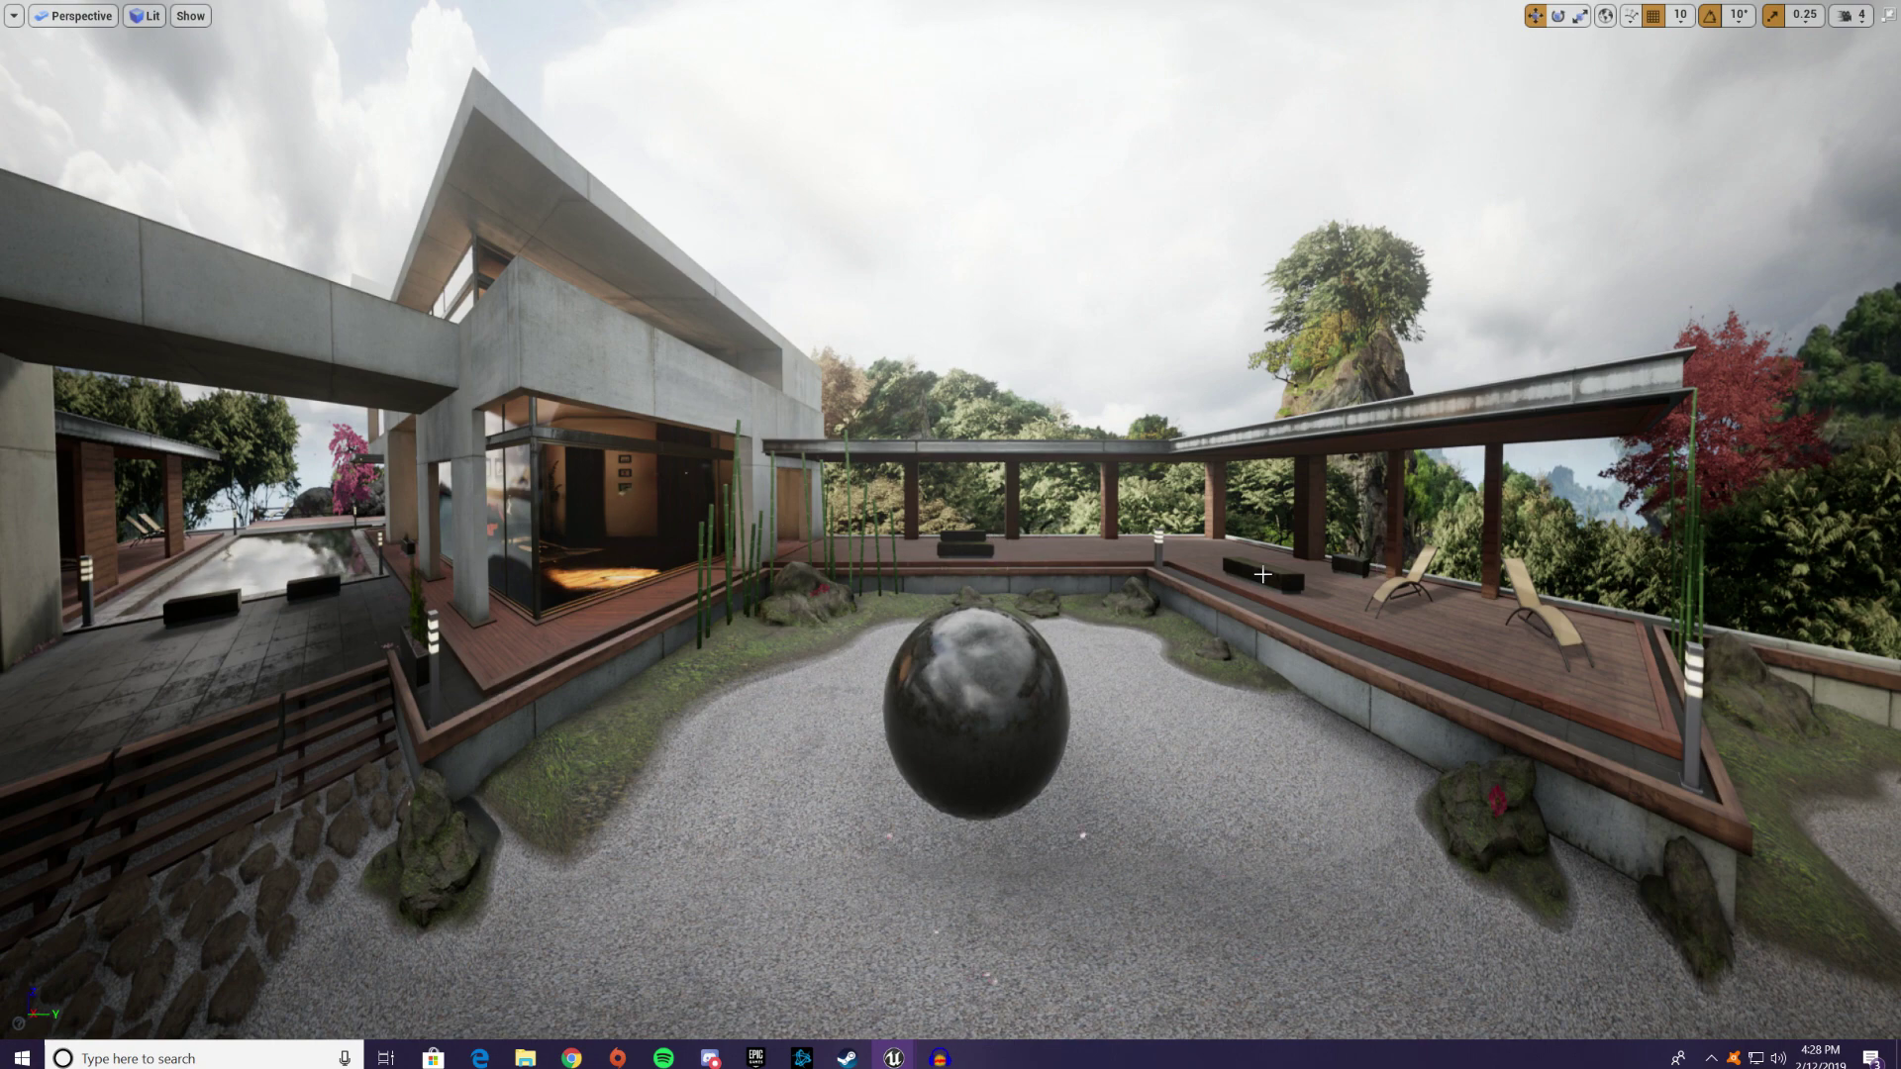
# Step: Pull back out of the cubemap cube and examine its parallax from side to side
pyautogui.press('s')
pyautogui.moveTo(1314, 570); pyautogui.dragTo(1360, 543, button='right')
pyautogui.press('s')
pyautogui.press('w')
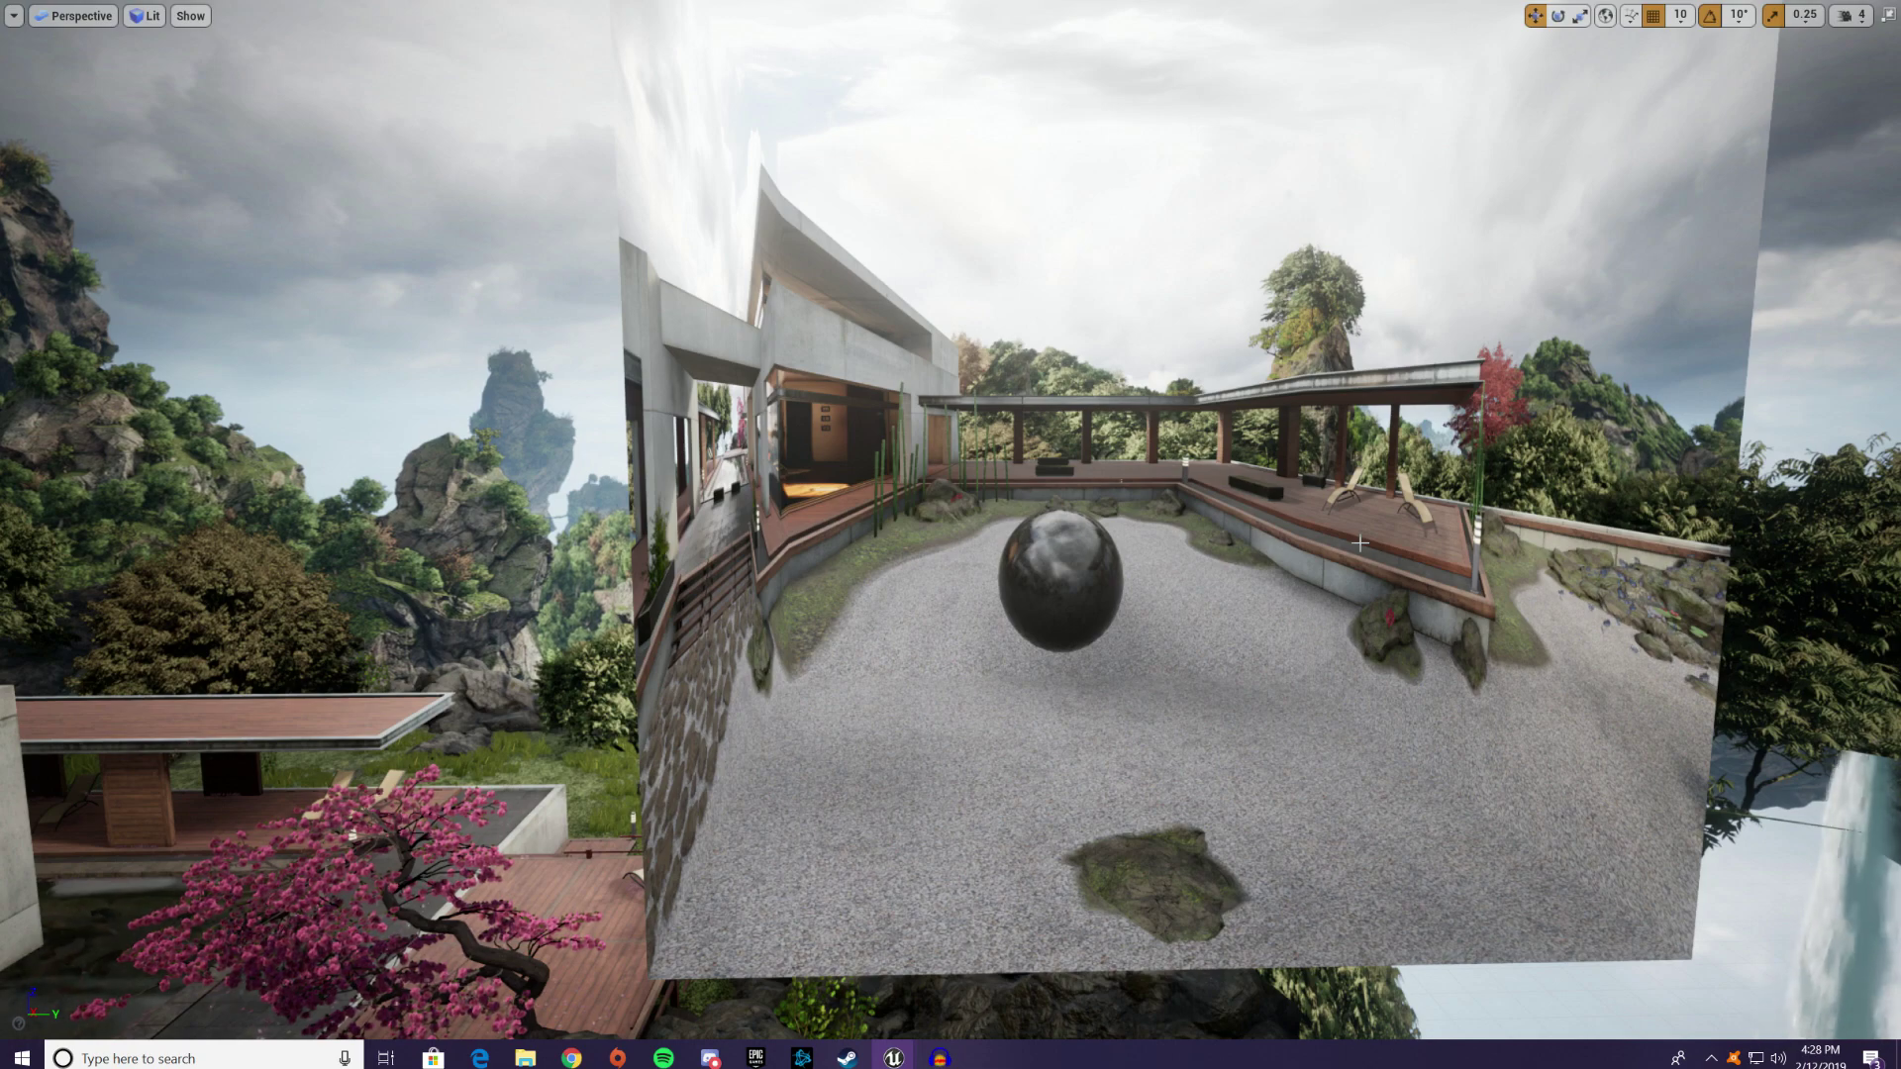
pyautogui.moveTo(1515, 396); pyautogui.dragTo(976, 369, button='right')
pyautogui.press('w')
pyautogui.press('a')
pyautogui.press('d')
pyautogui.press('a')
pyautogui.press('d')
pyautogui.press('a')
pyautogui.press('d')
# Step: Turn off the viewport's immersive mode to bring back the full editor layout
pyautogui.click(13, 15)
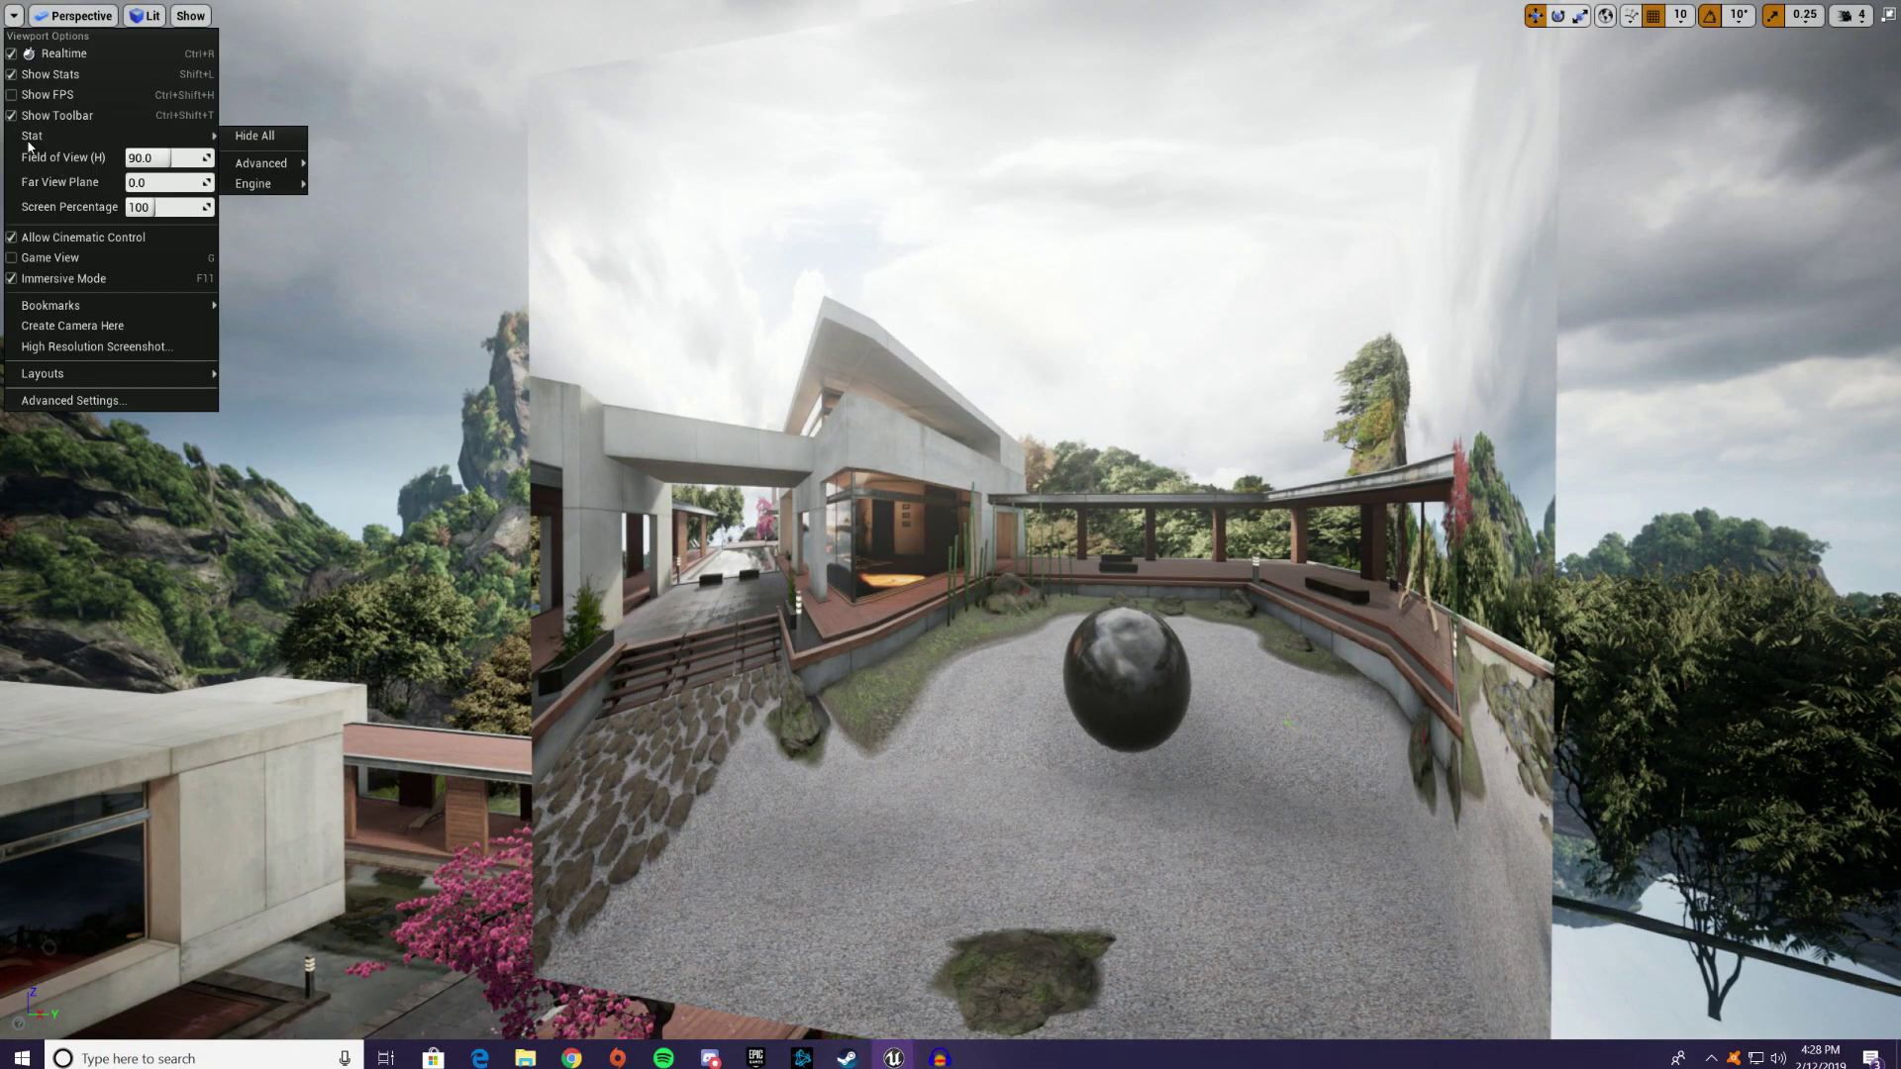
pyautogui.click(60, 307)
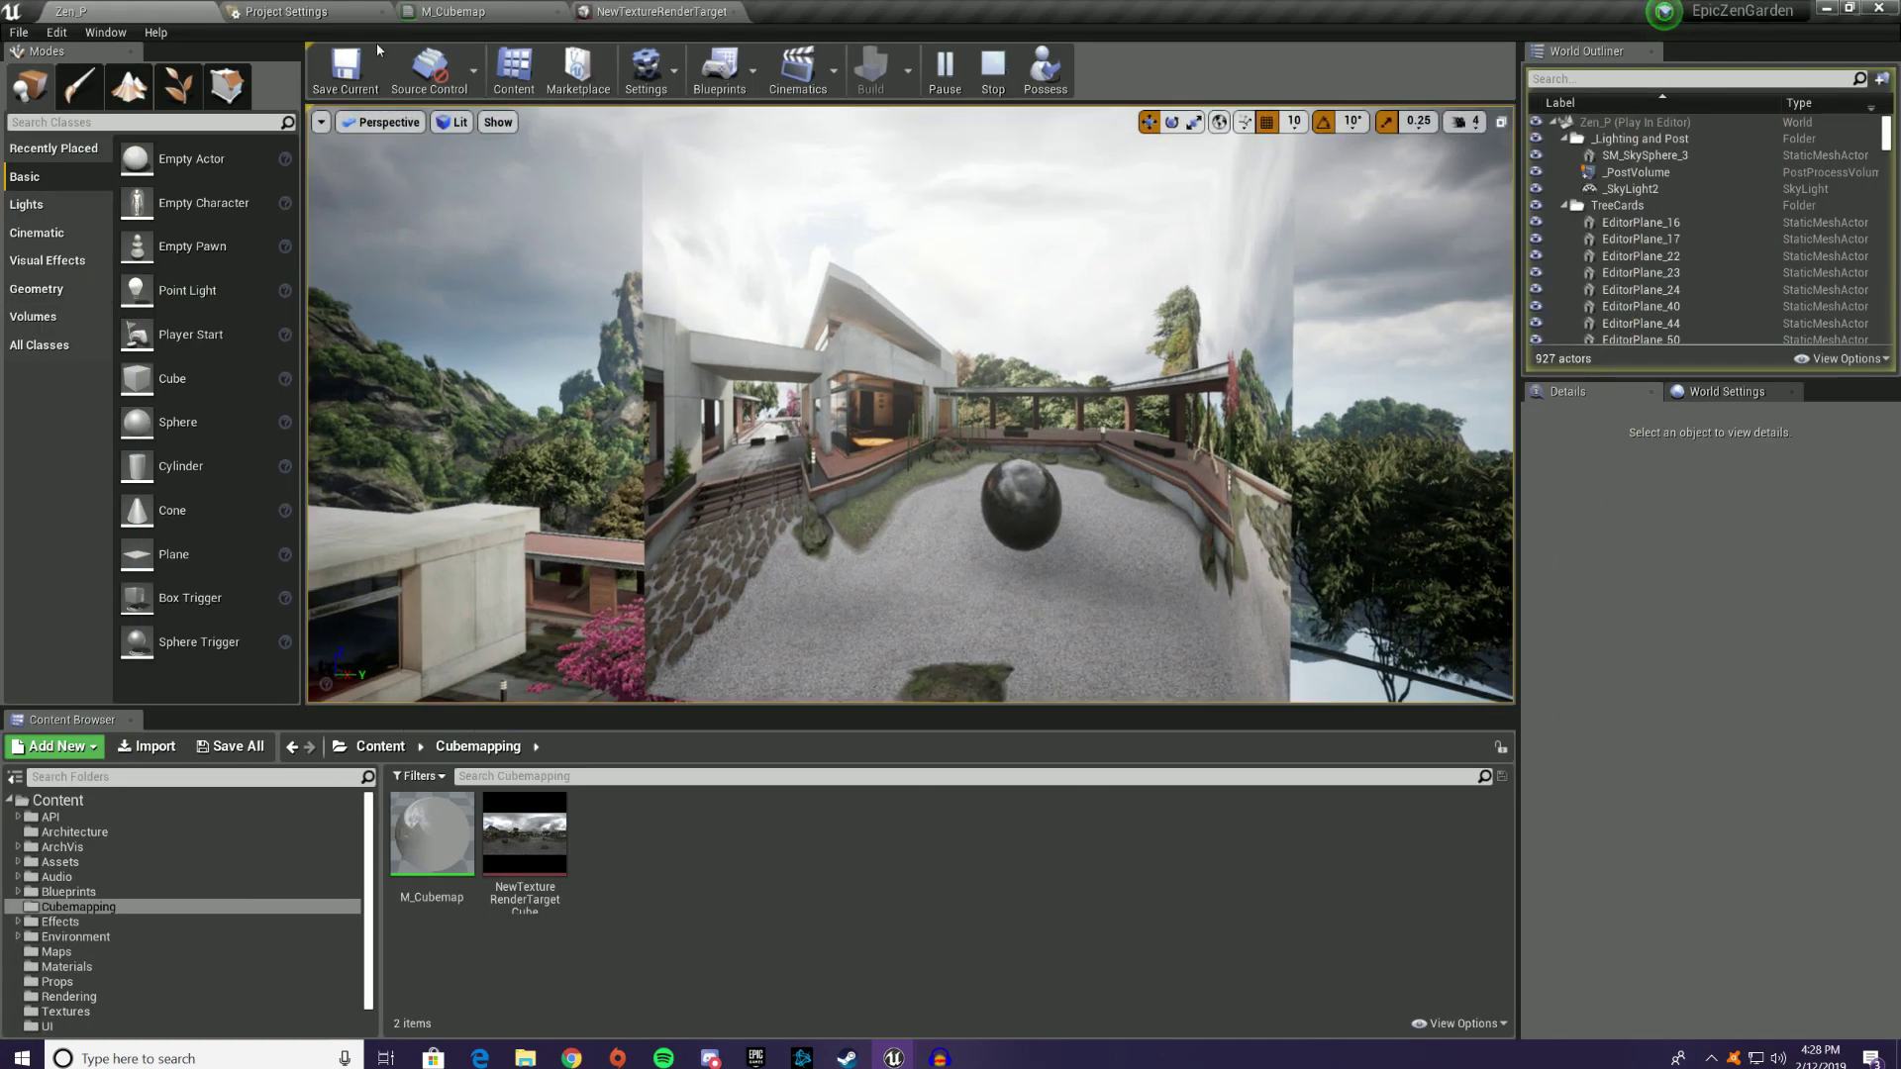
pyautogui.moveTo(603, 191); pyautogui.dragTo(476, 188, button='right')
# Step: Examine the node graph of the M_Cubemap material and return to the Zen_P level
pyautogui.click(505, 8)
pyautogui.moveTo(833, 415); pyautogui.dragTo(1332, 460, button='right')
pyautogui.scroll(-3, 1493, 432)
pyautogui.scroll(-1, 1332, 460)
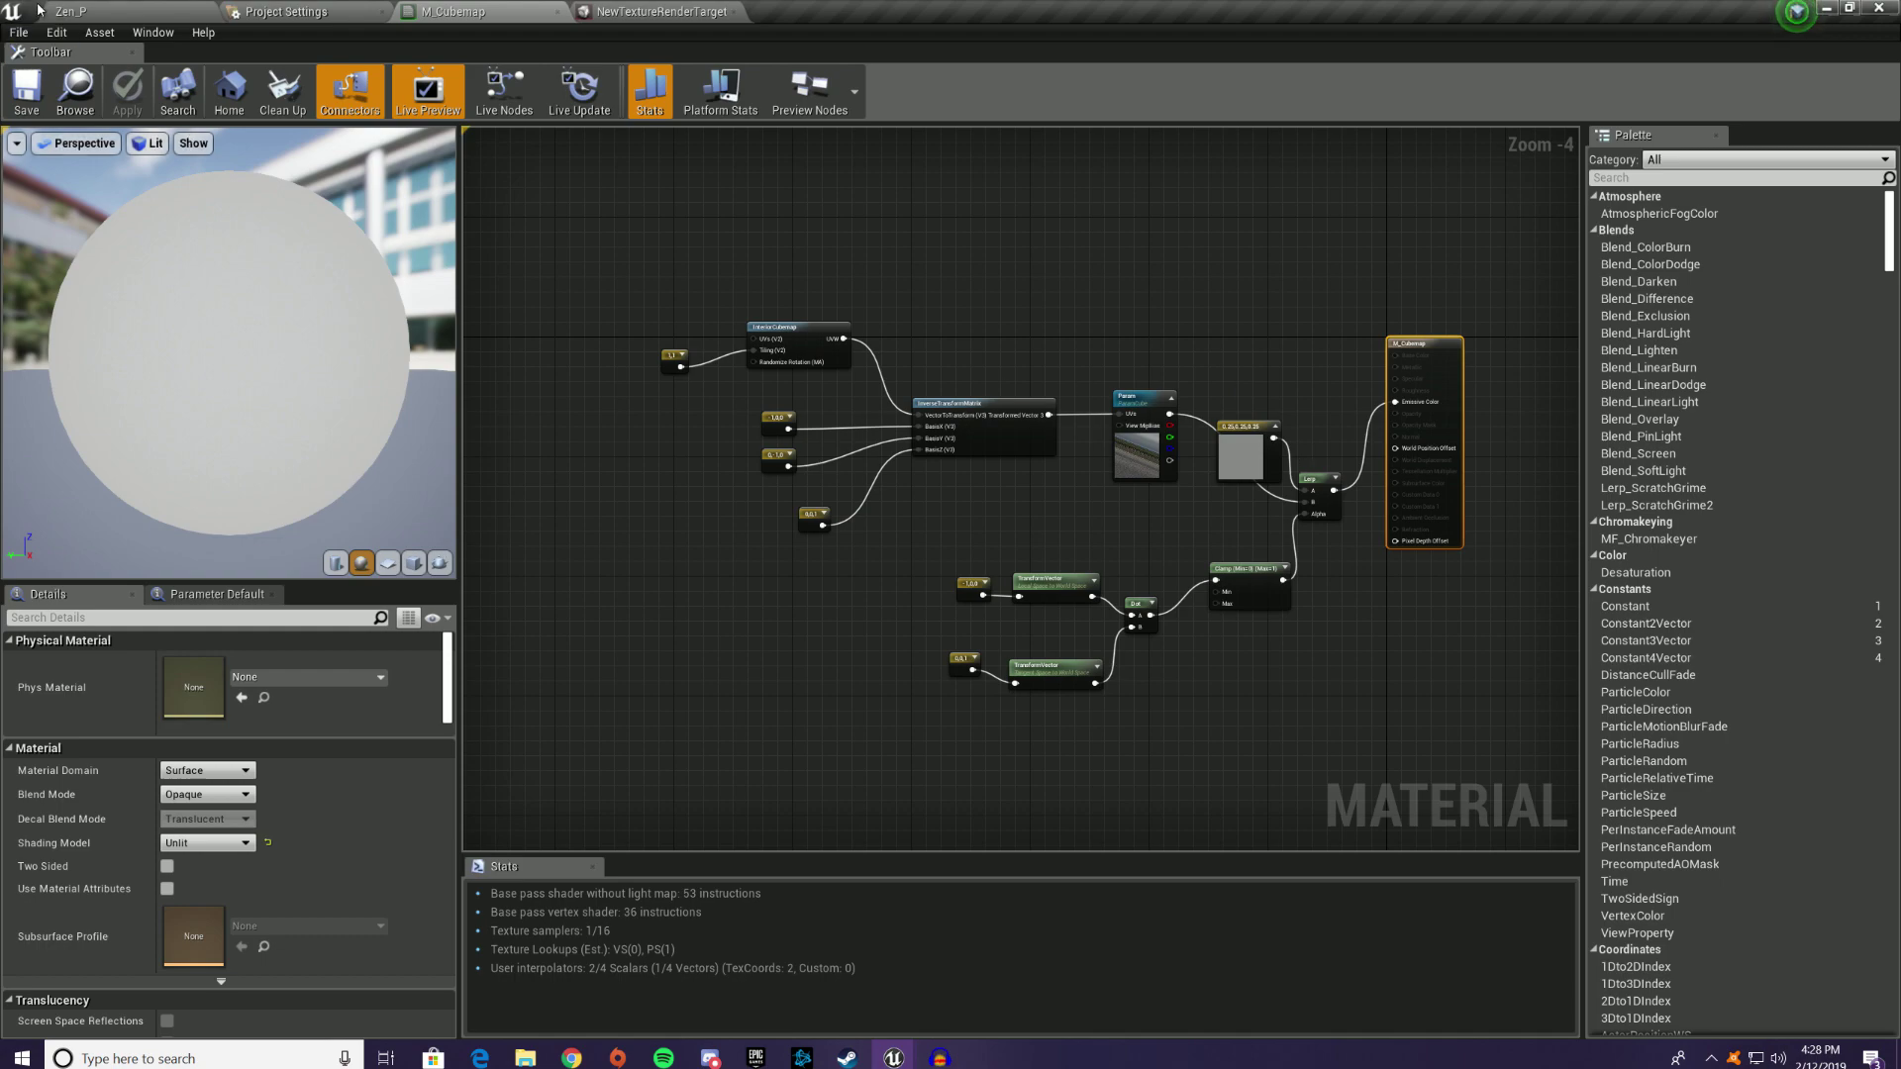
pyautogui.click(71, 12)
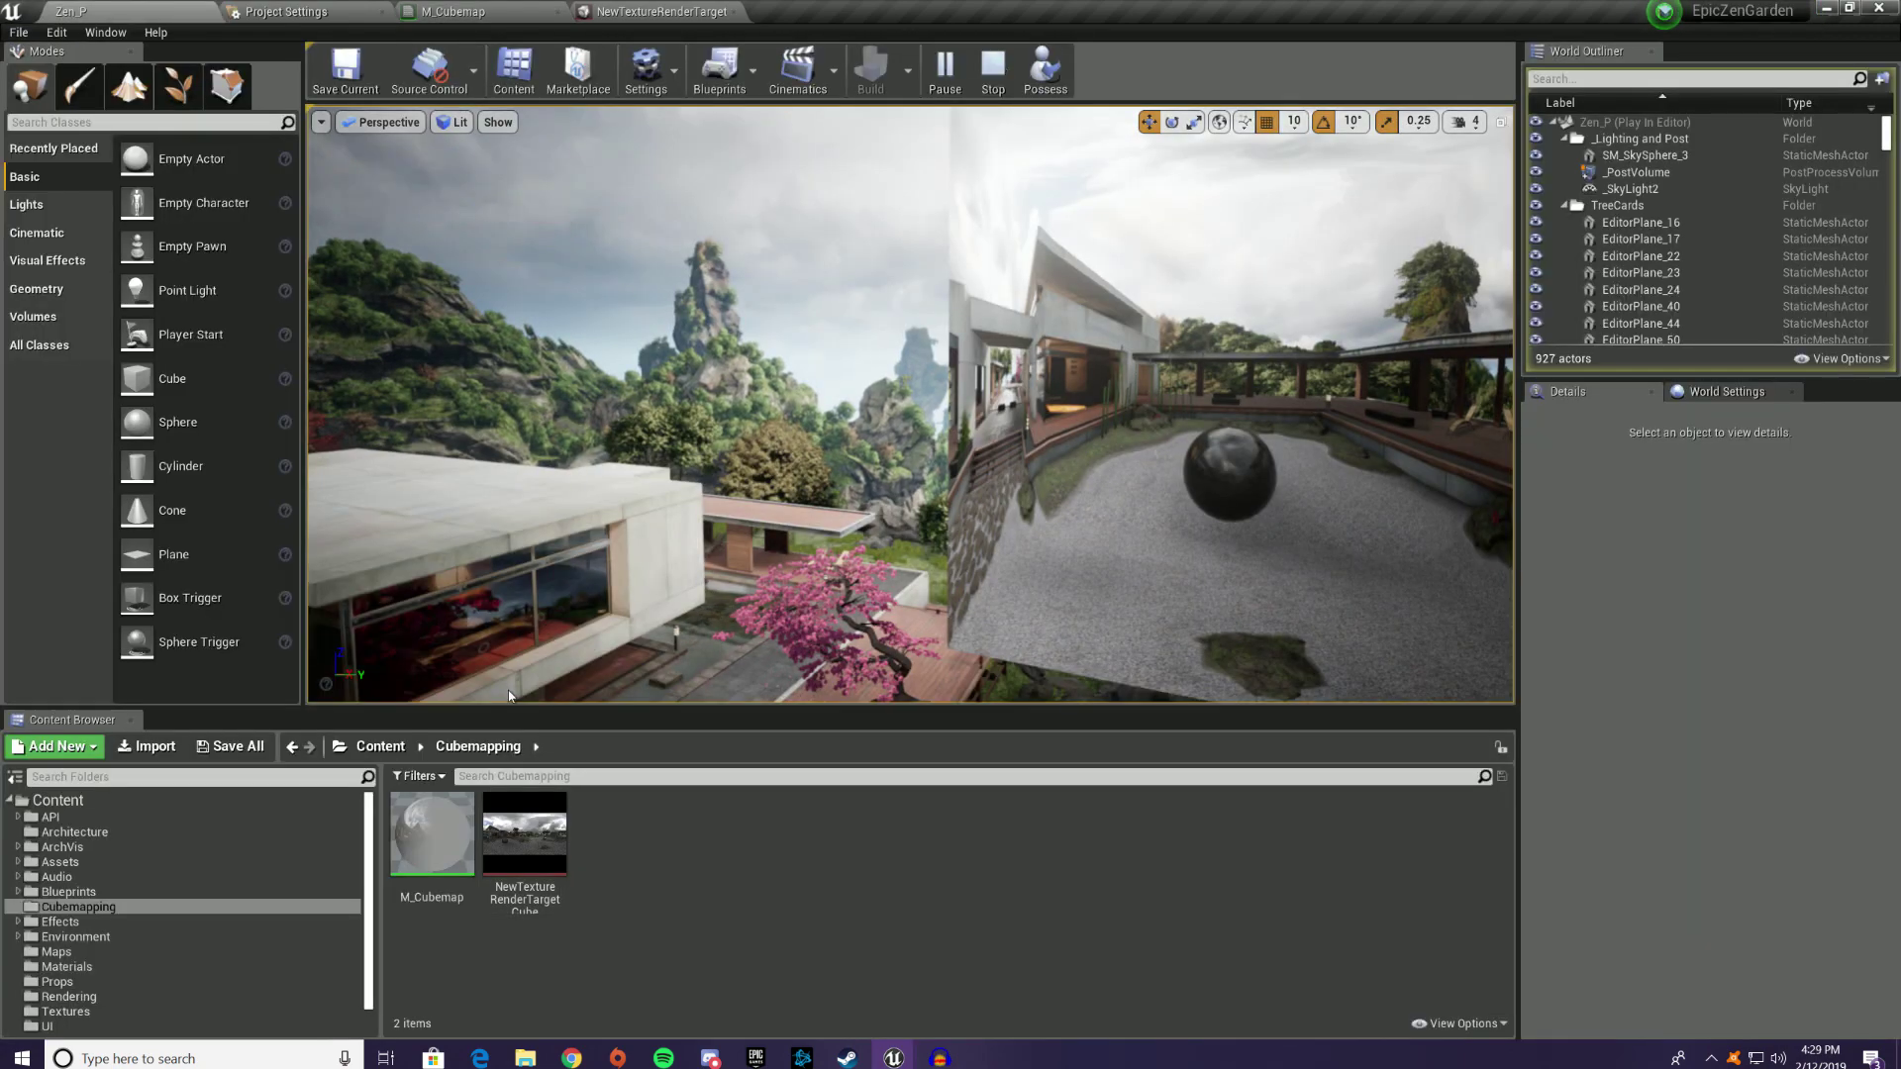
# Step: Stop the running play session and close the message log
pyautogui.moveTo(602, 159); pyautogui.dragTo(433, 309, button='right')
pyautogui.press('w')
pyautogui.click(993, 71)
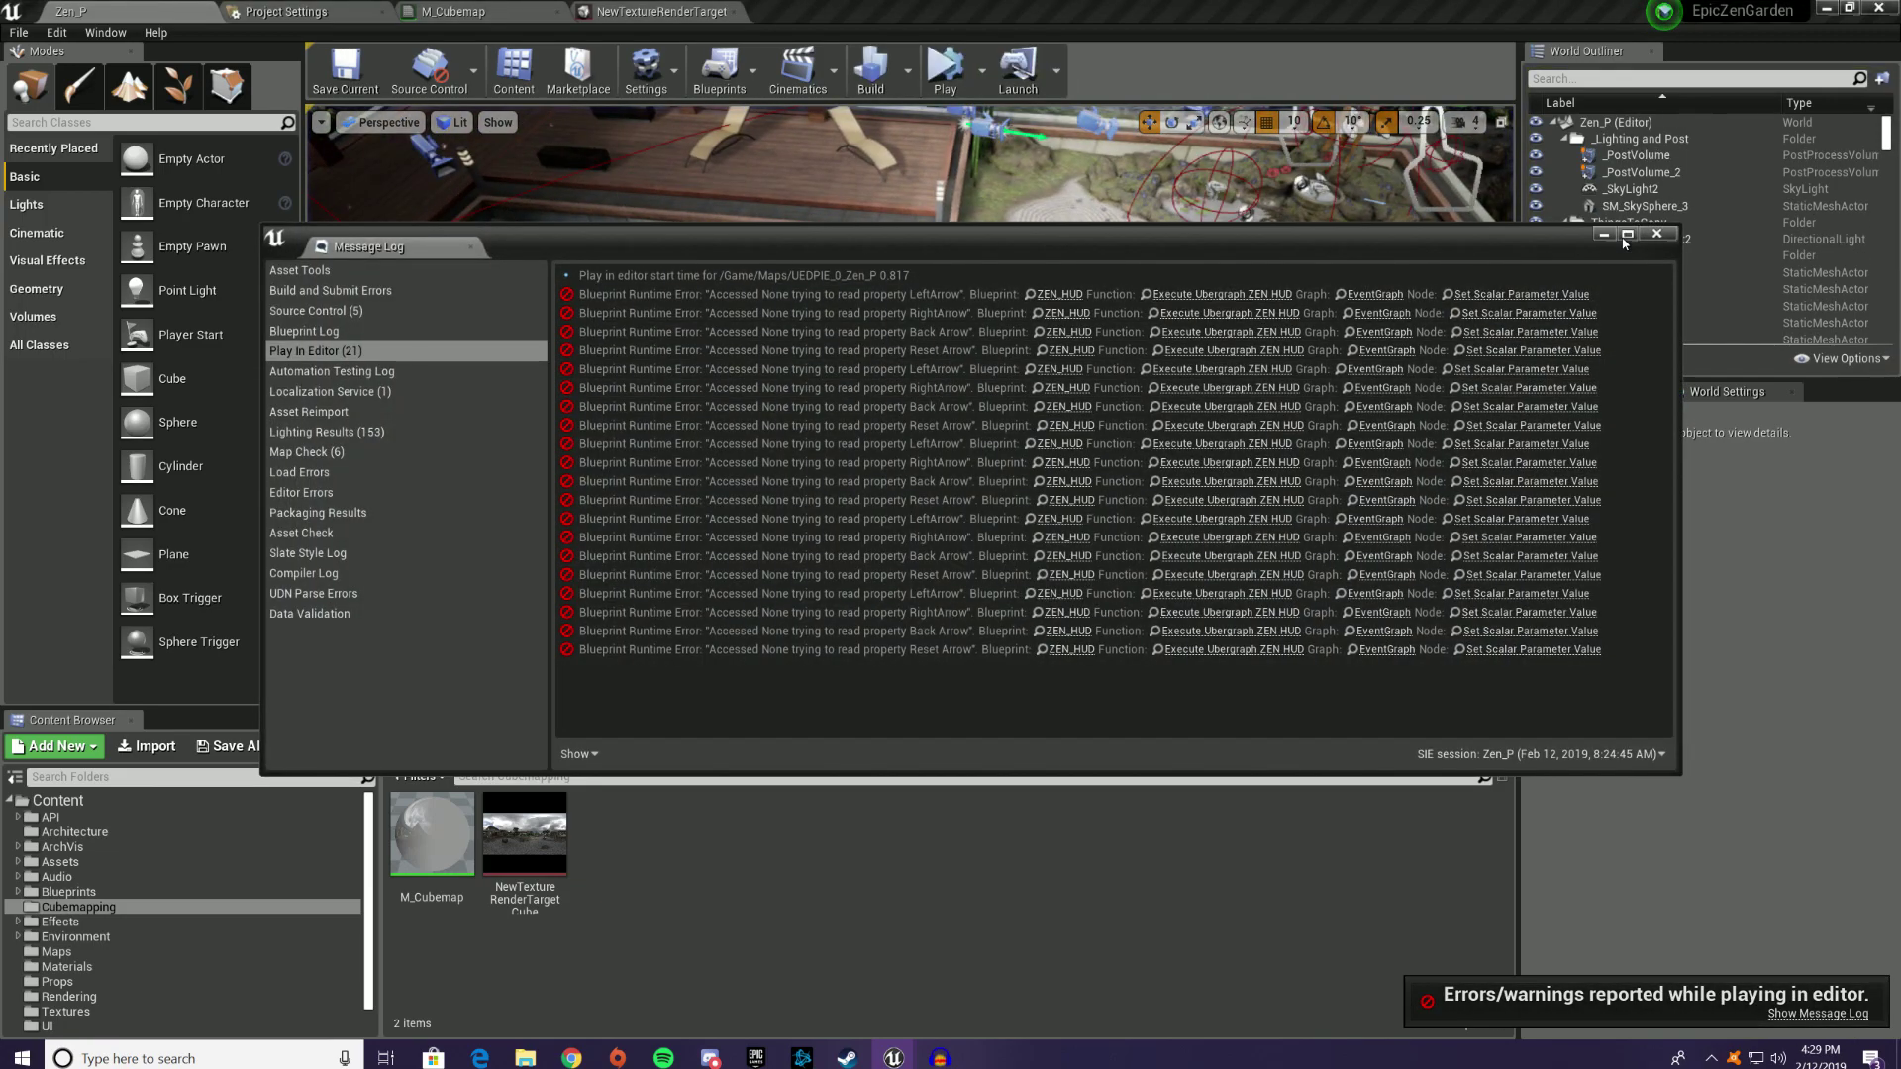
pyautogui.click(1656, 234)
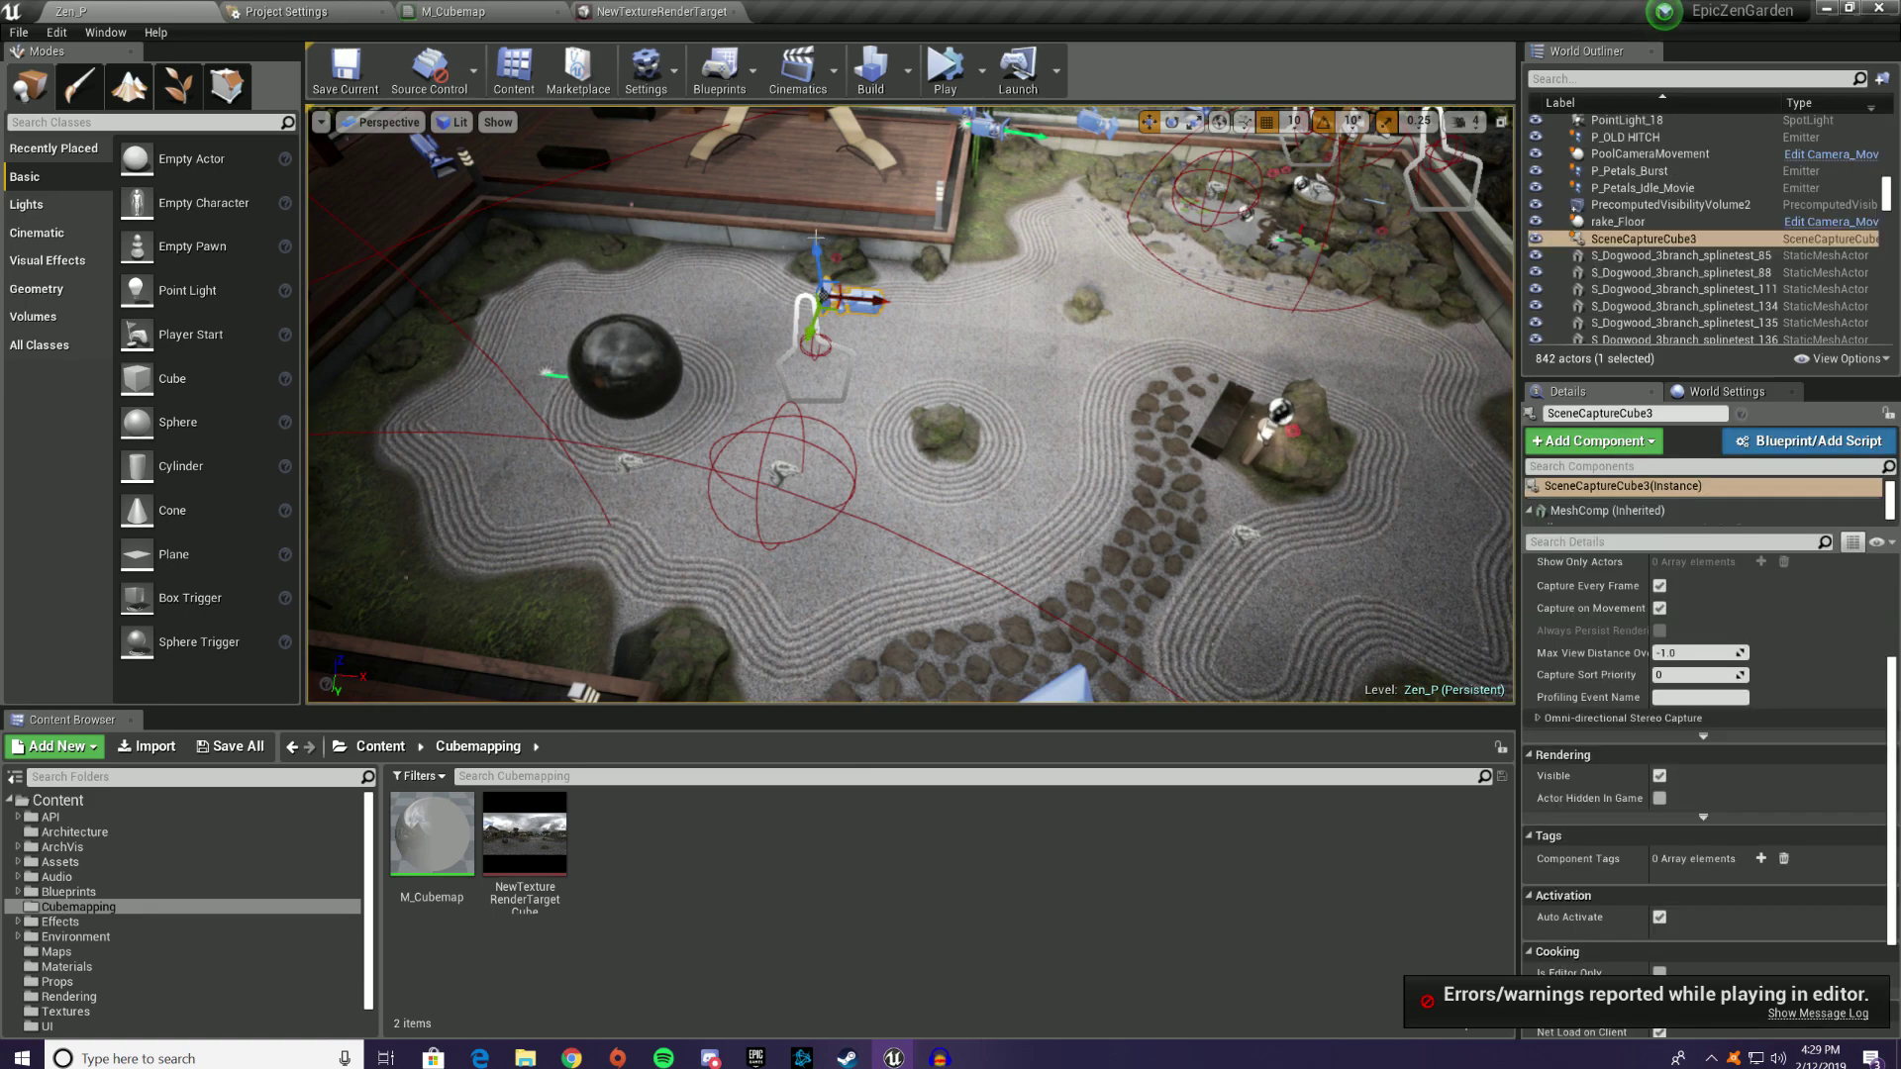
# Step: Review the scene capture settings of SceneCaptureCube3 and the Param texture node in the M_Cubemap material
pyautogui.scroll(8, 1695, 698)
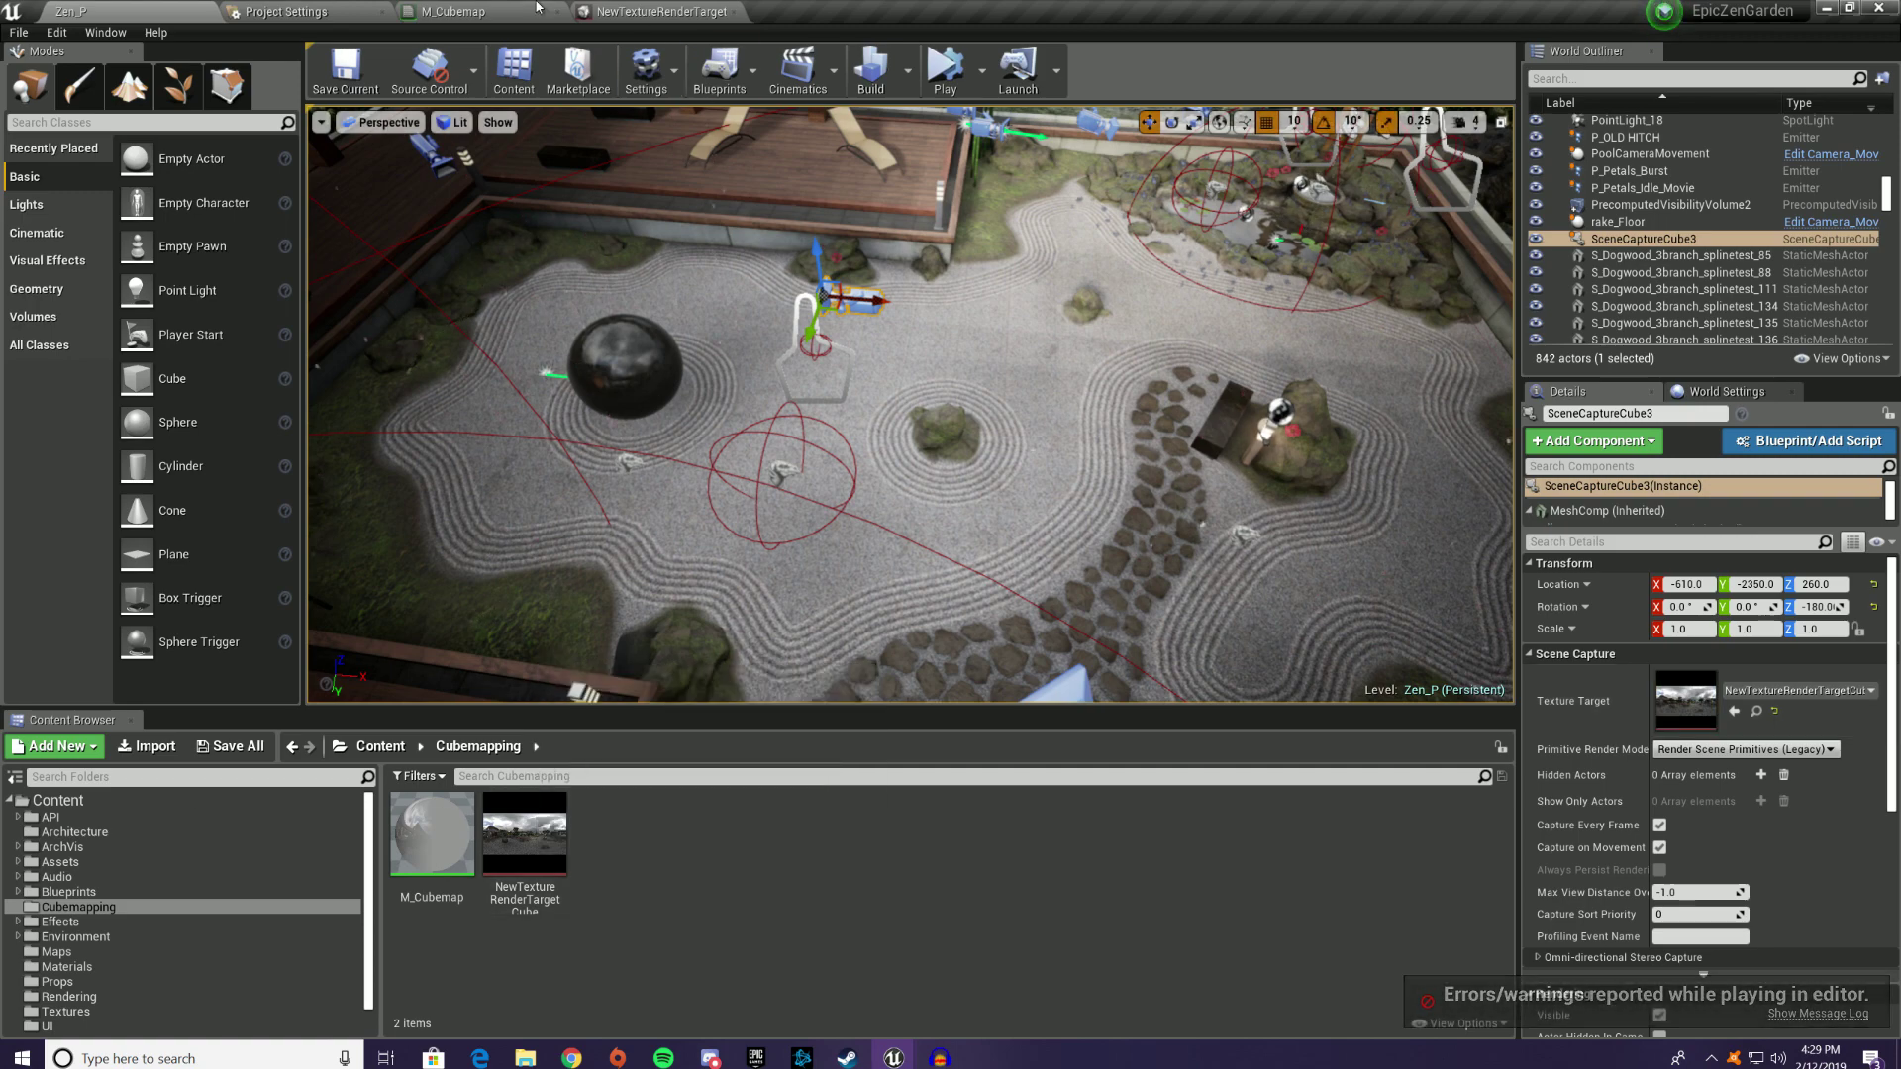
pyautogui.click(500, 13)
pyautogui.click(1167, 453)
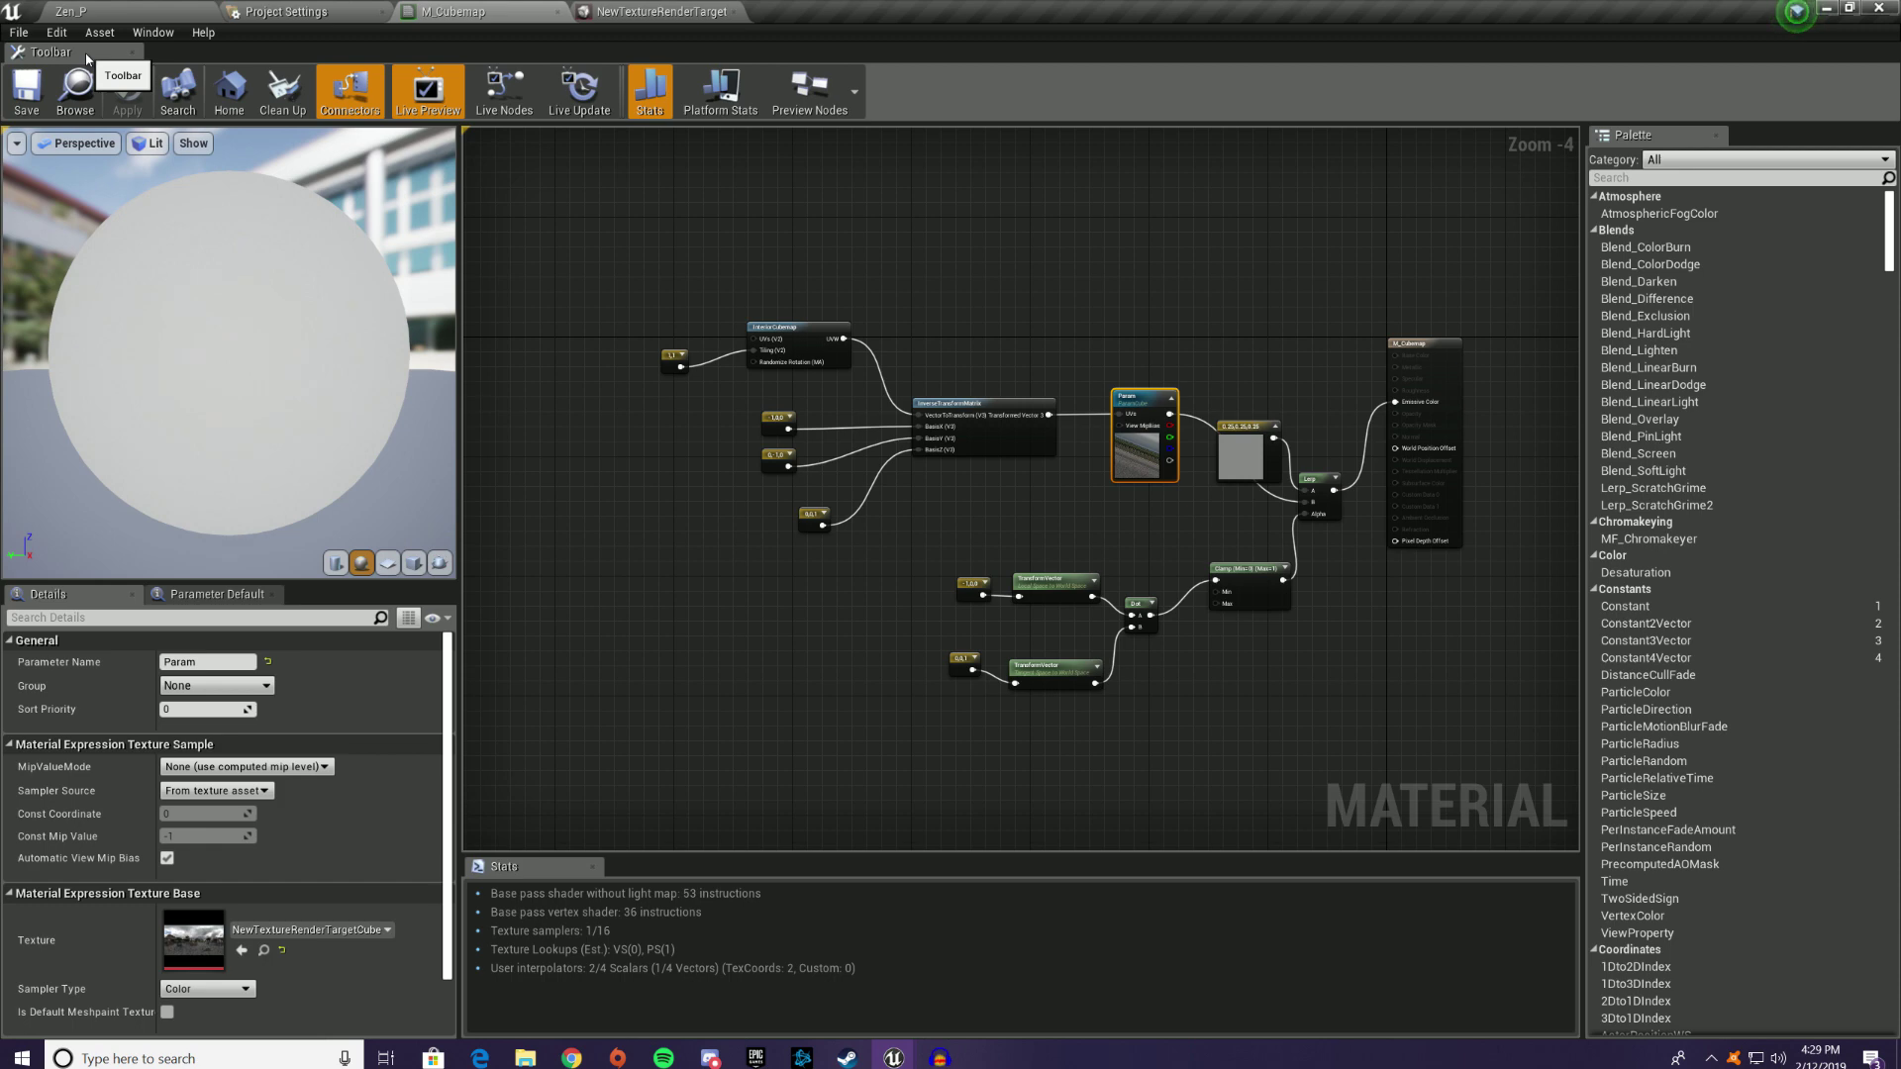
pyautogui.click(141, 7)
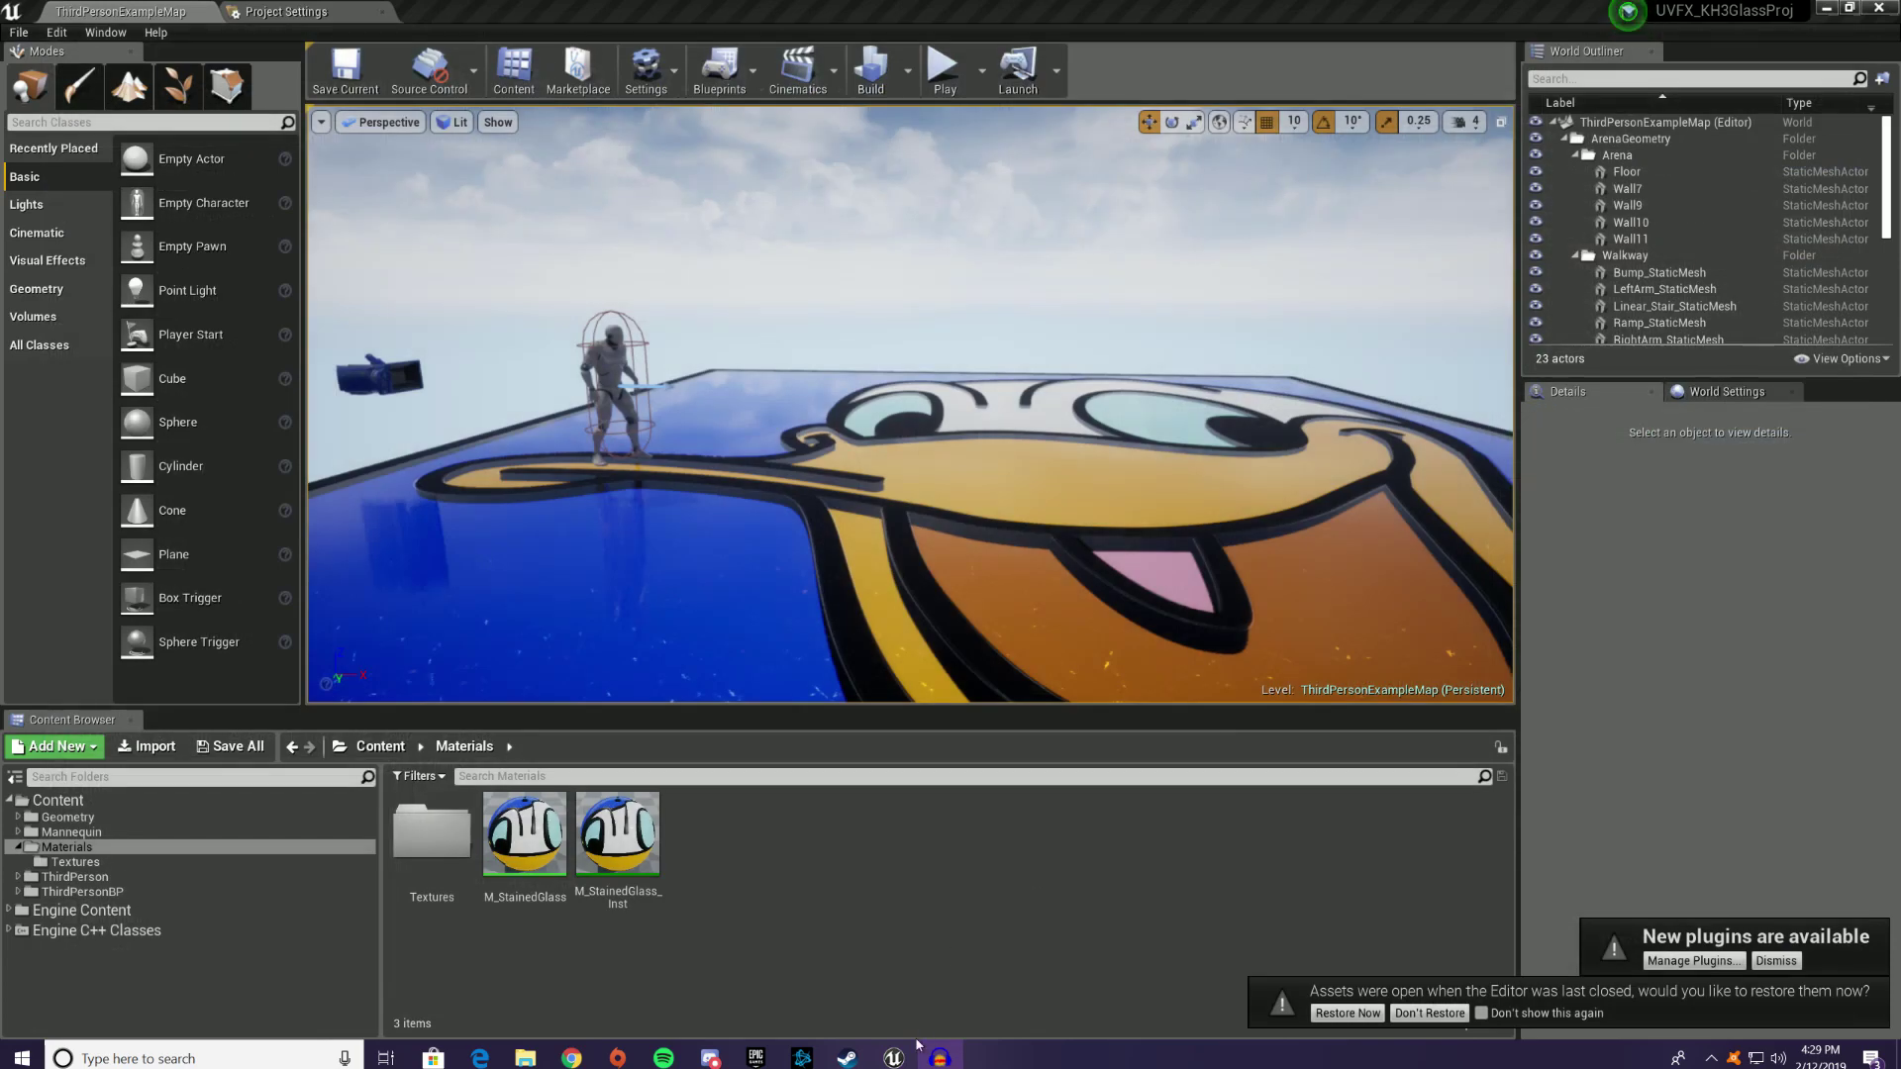
pyautogui.moveTo(1054, 684); pyautogui.dragTo(1054, 638, button='right')
pyautogui.moveTo(1136, 521); pyautogui.dragTo(1136, 522, button='right')
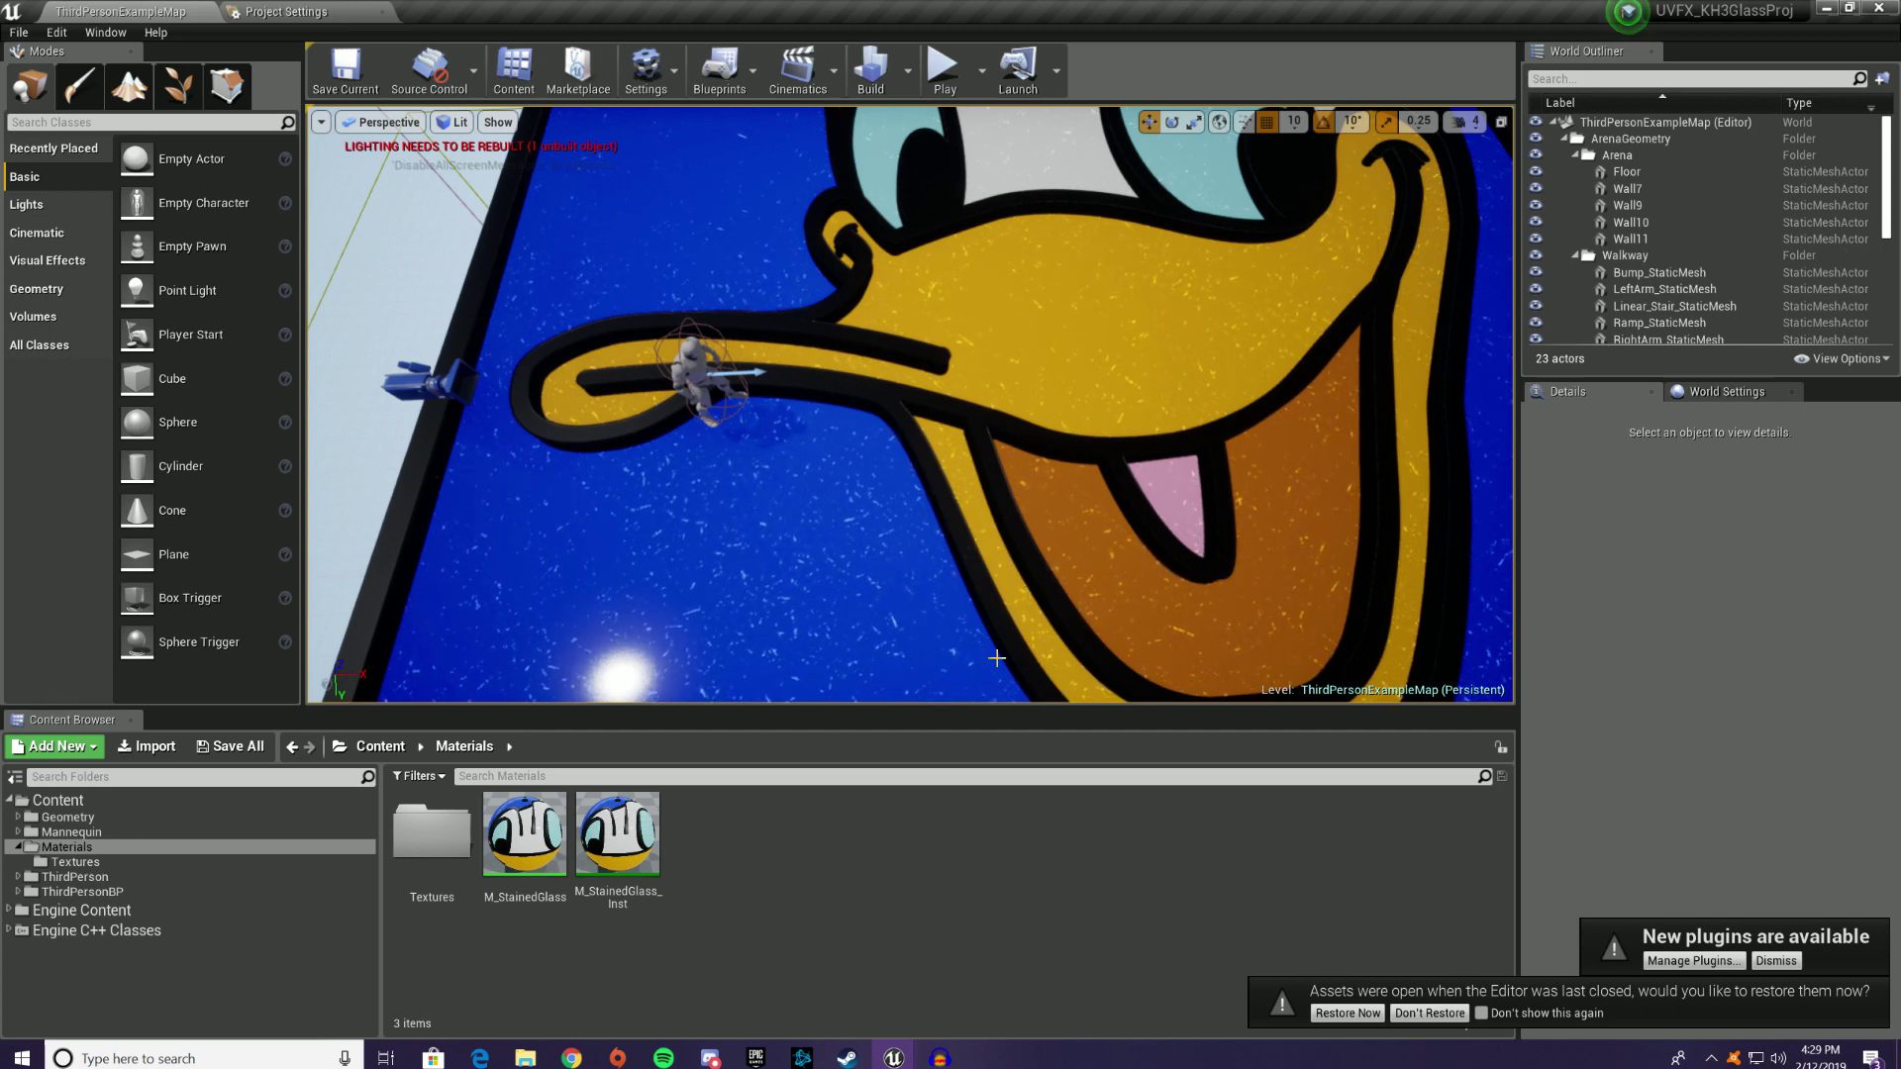
pyautogui.keyDown('alt'); pyautogui.moveTo(1067, 639); pyautogui.dragTo(951, 545); pyautogui.keyUp('alt')
pyautogui.moveTo(911, 406); pyautogui.dragTo(743, 430, button='right')
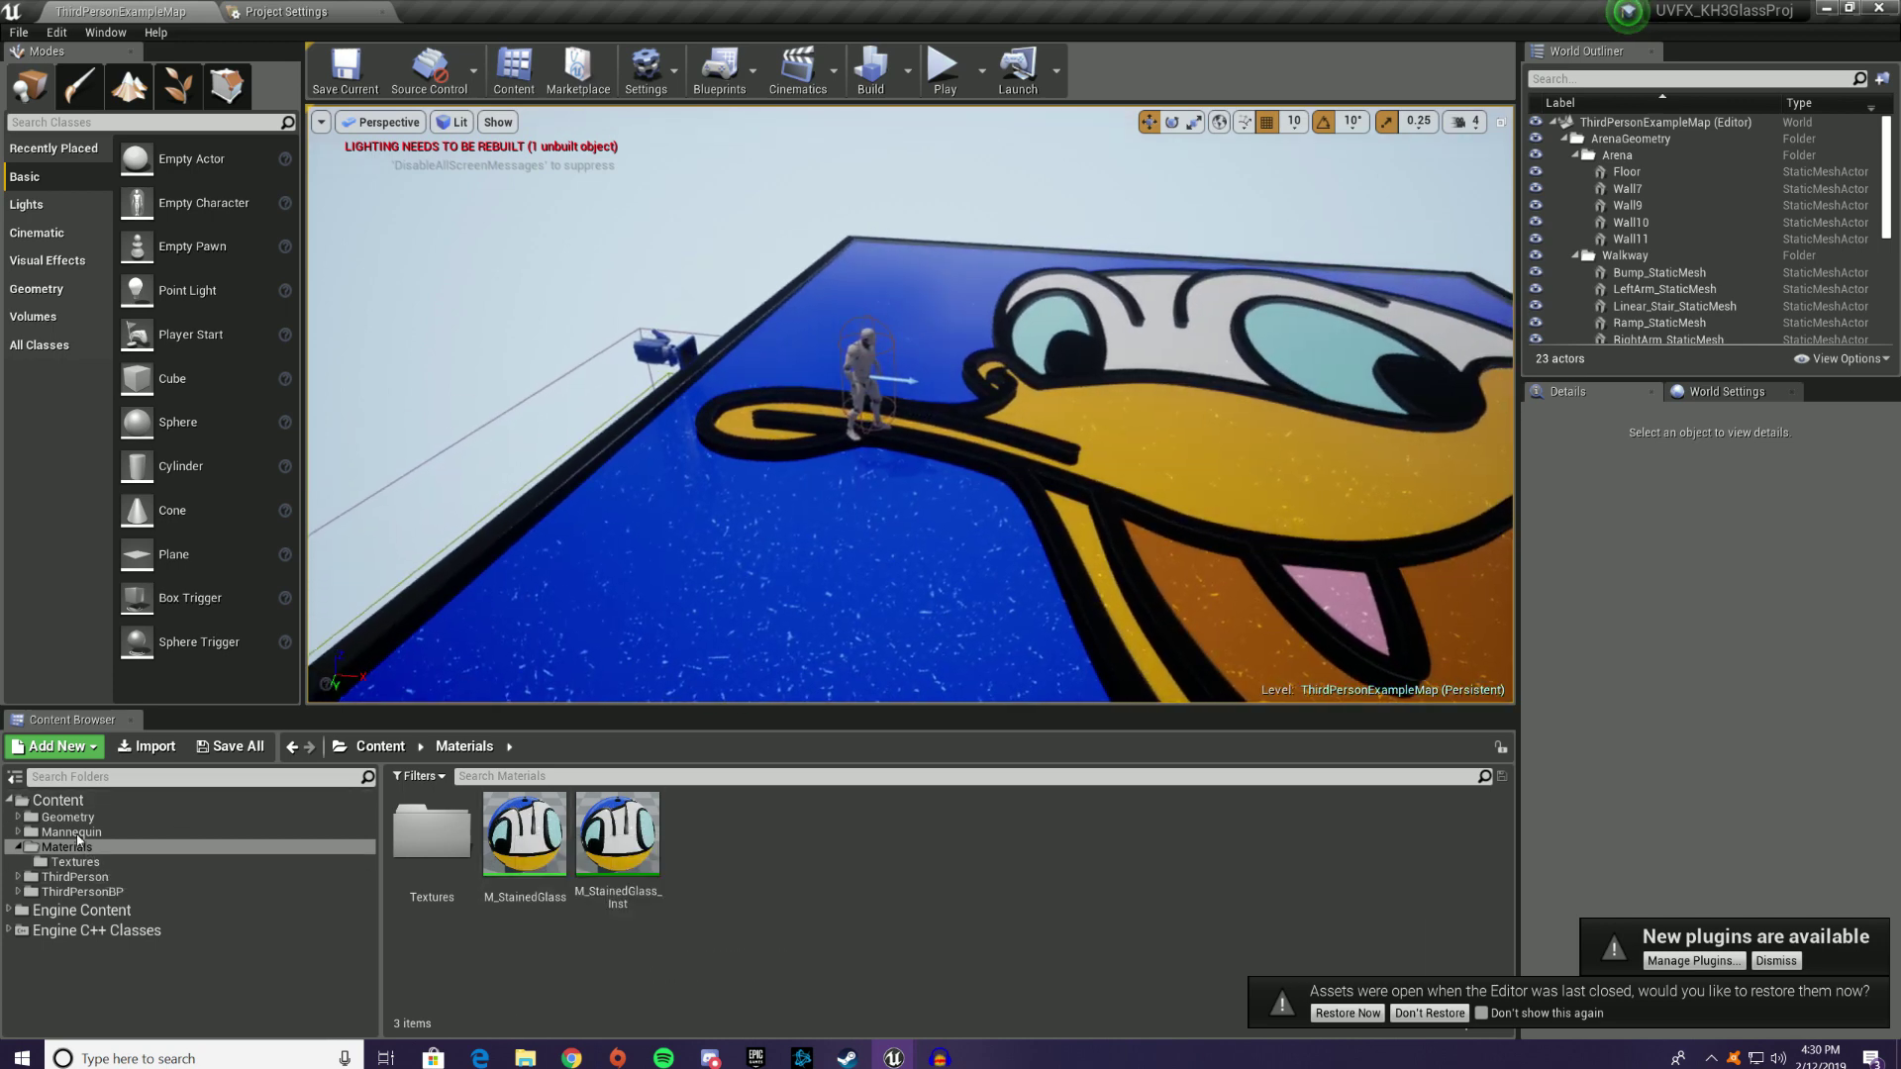
# Step: Create a folder named Blueprints inside the Content folder
pyautogui.rightClick(66, 804)
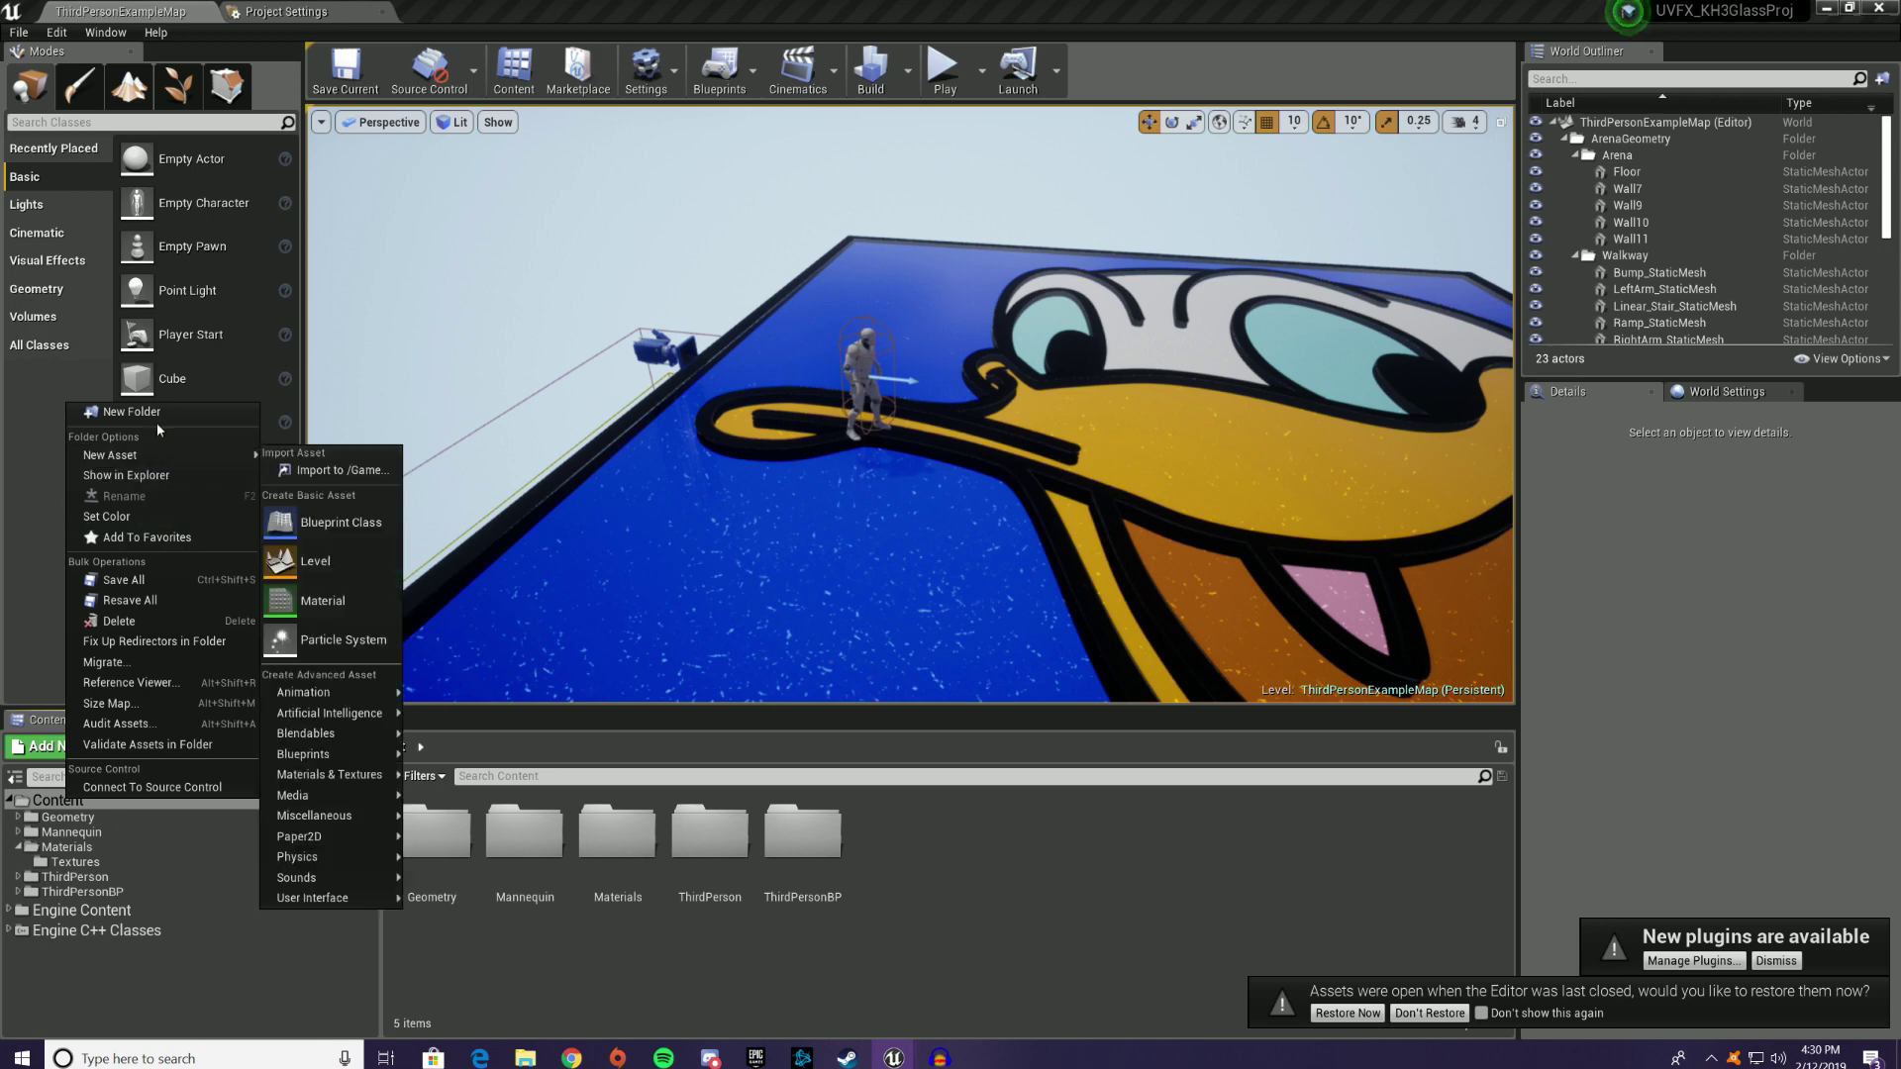
pyautogui.click(157, 422)
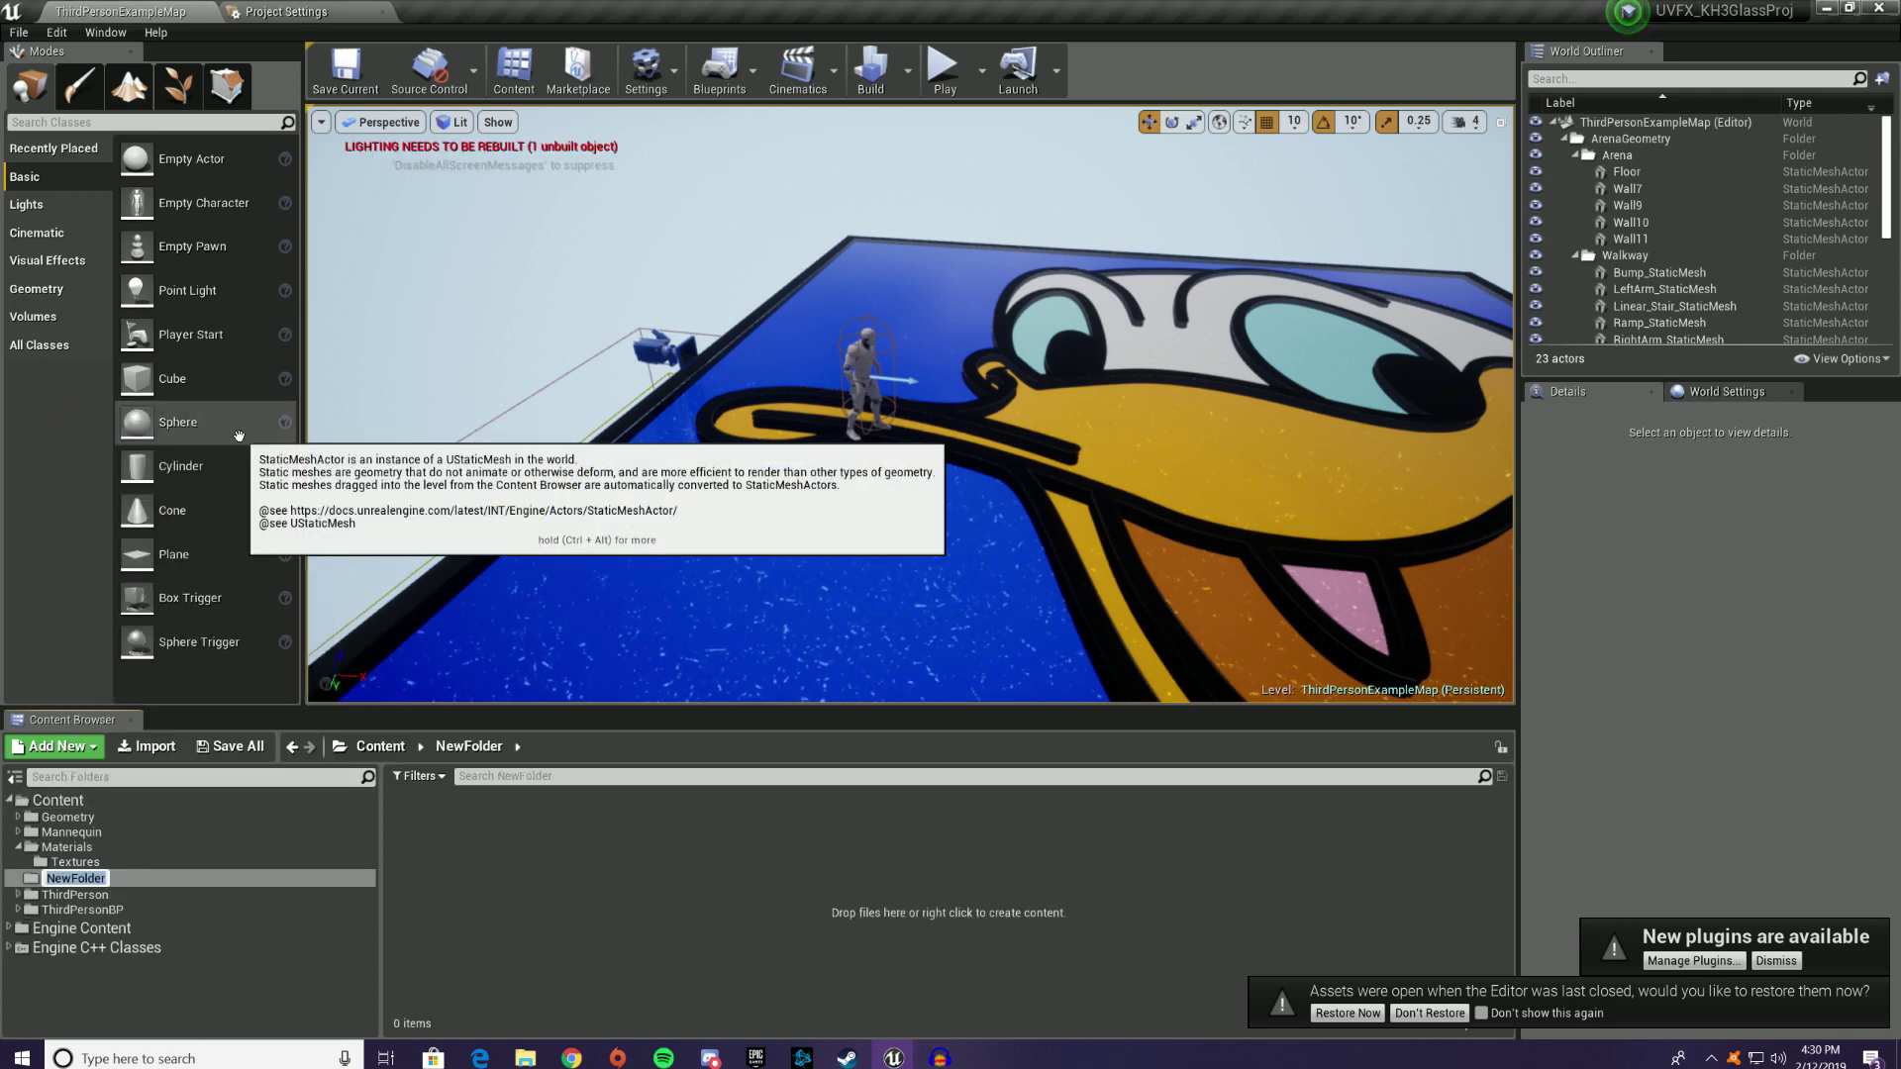
pyautogui.write('Blueprints')
pyautogui.press('Return')
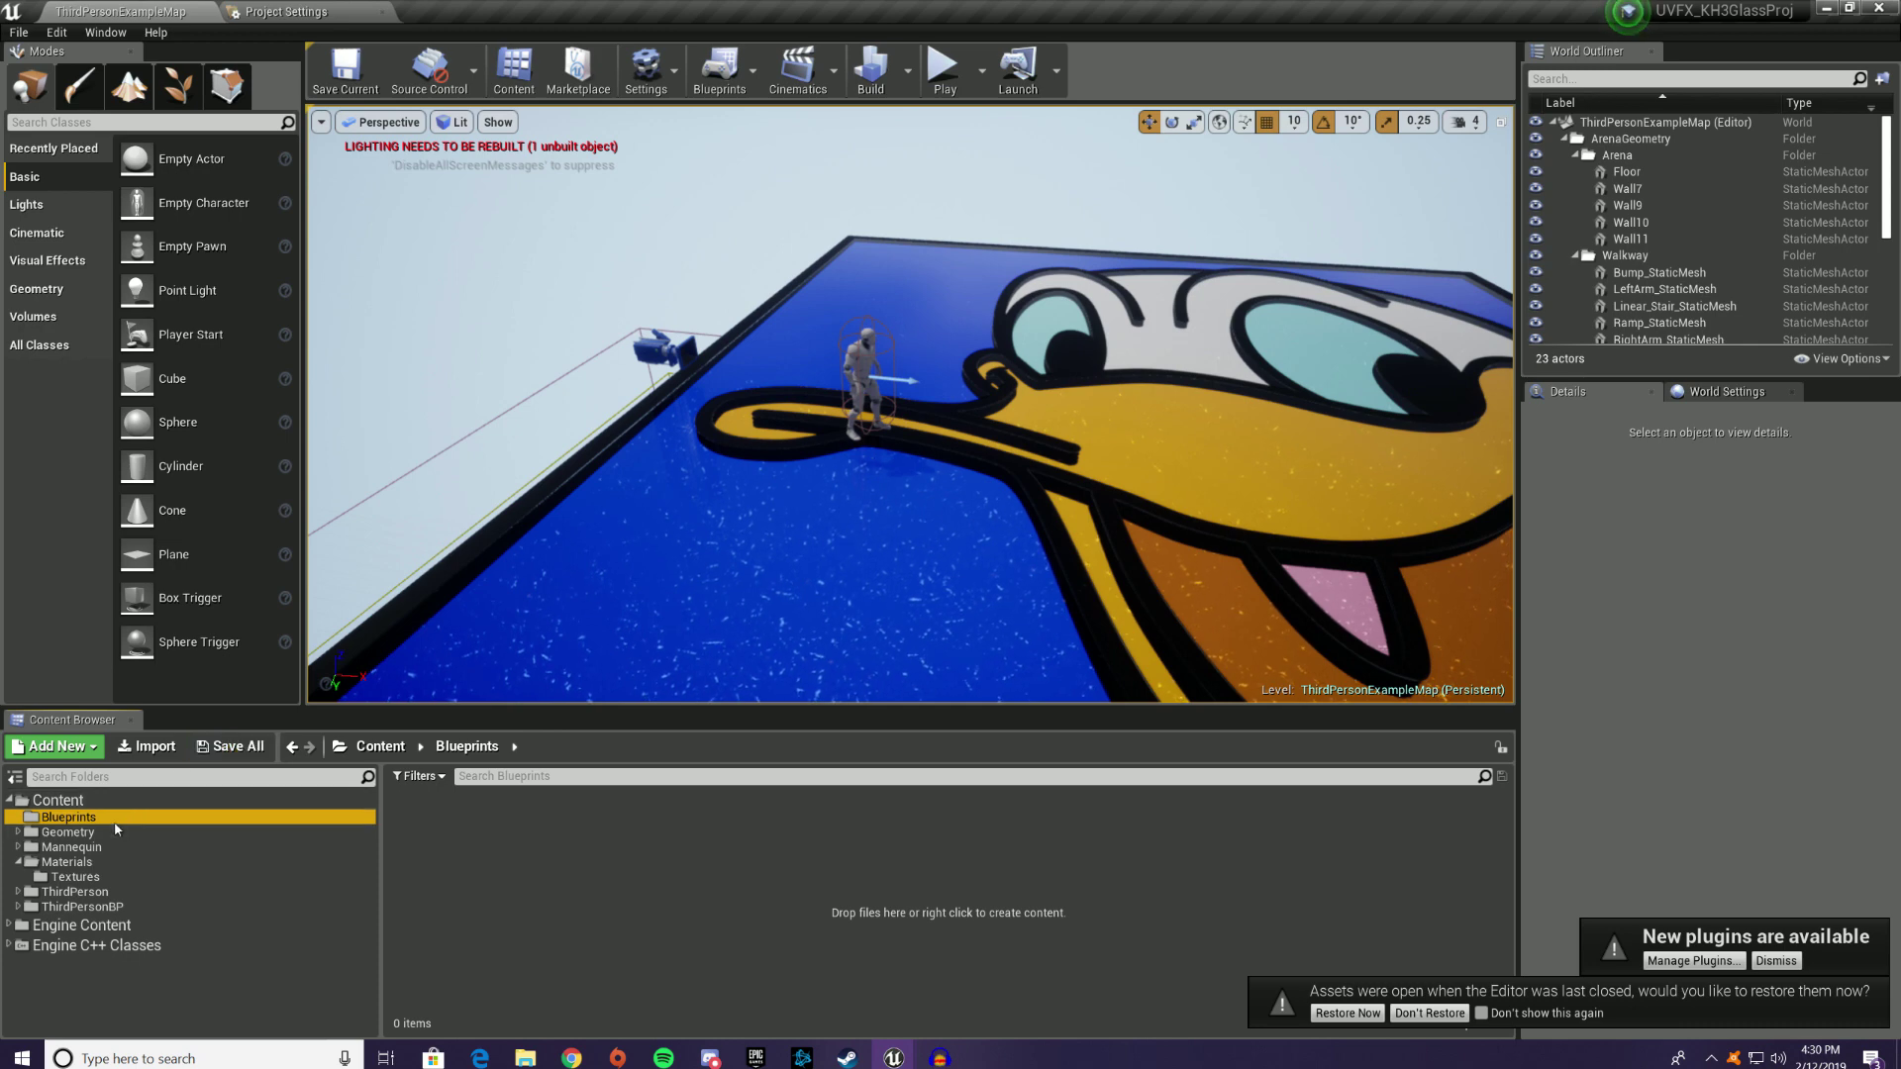
# Step: Create a Blueprint class based on Actor in the Blueprints folder and name it BP_Cubemapper
pyautogui.rightClick(495, 863)
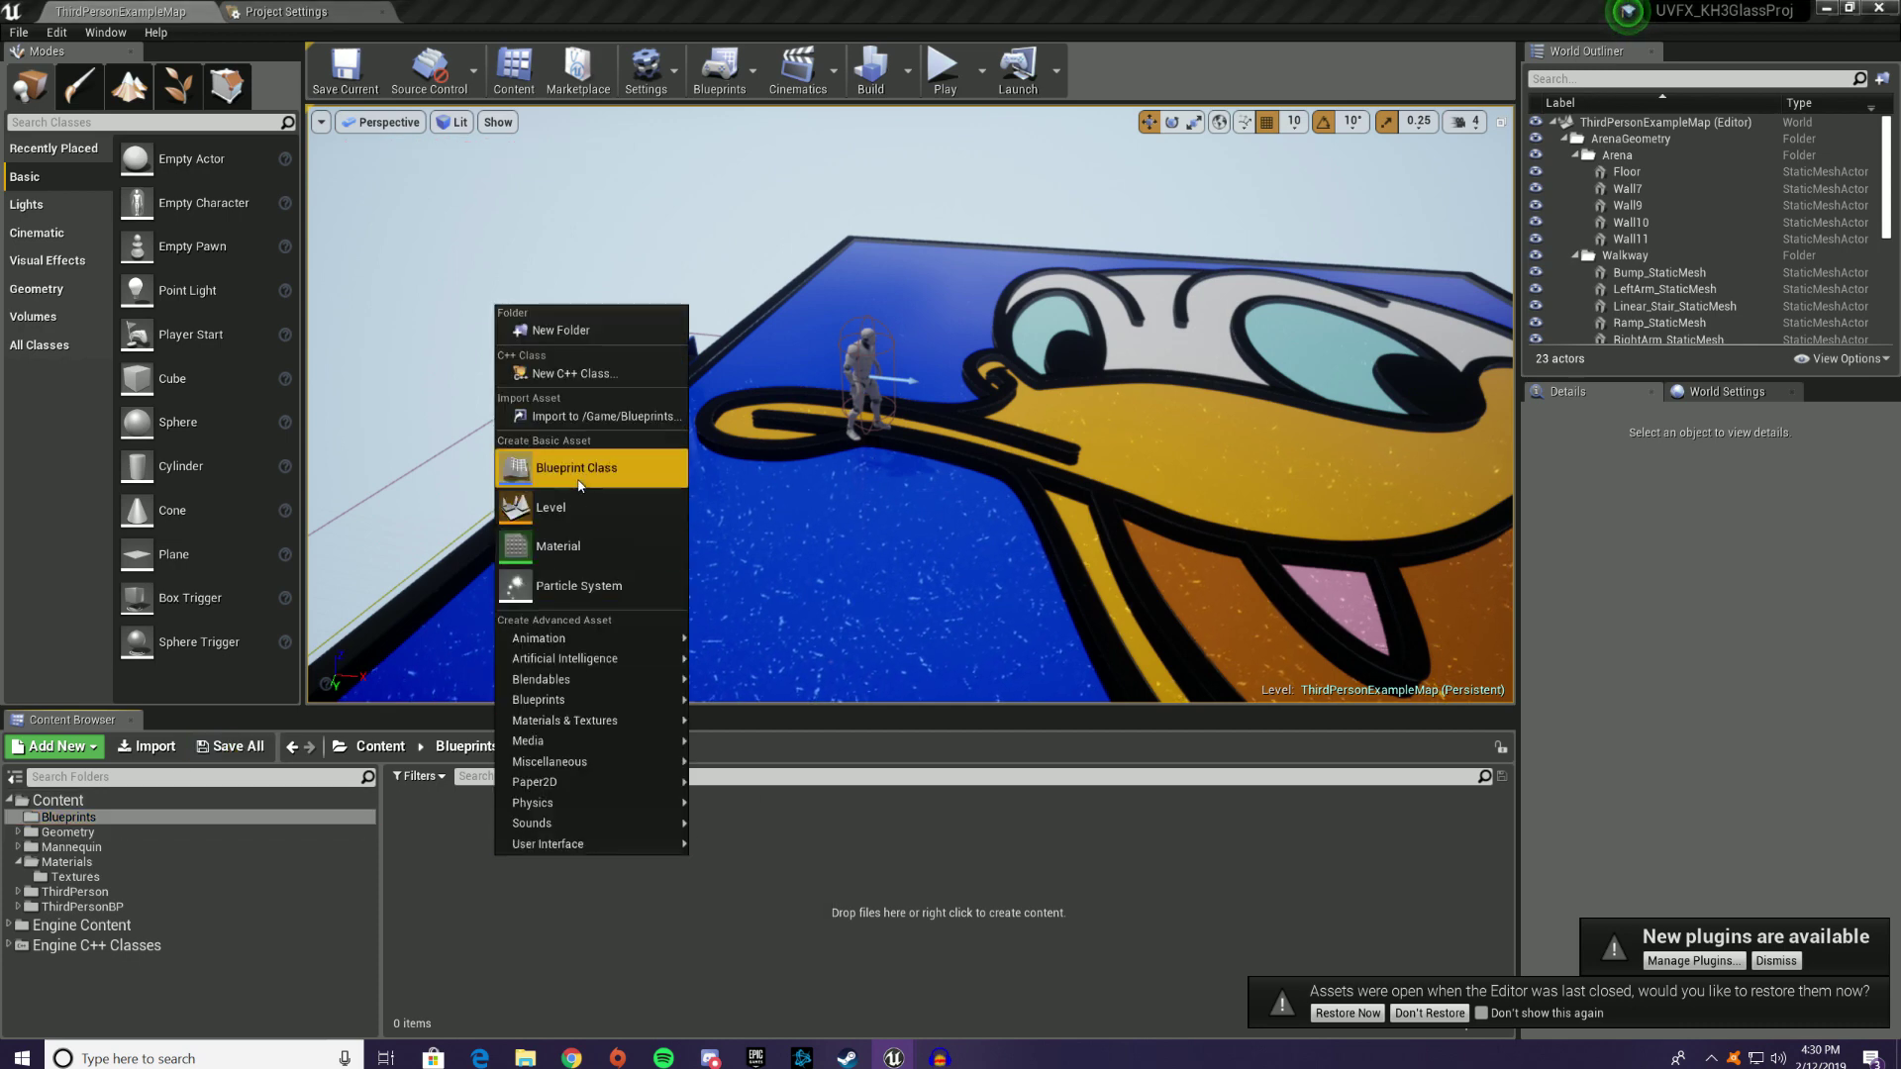
pyautogui.click(594, 471)
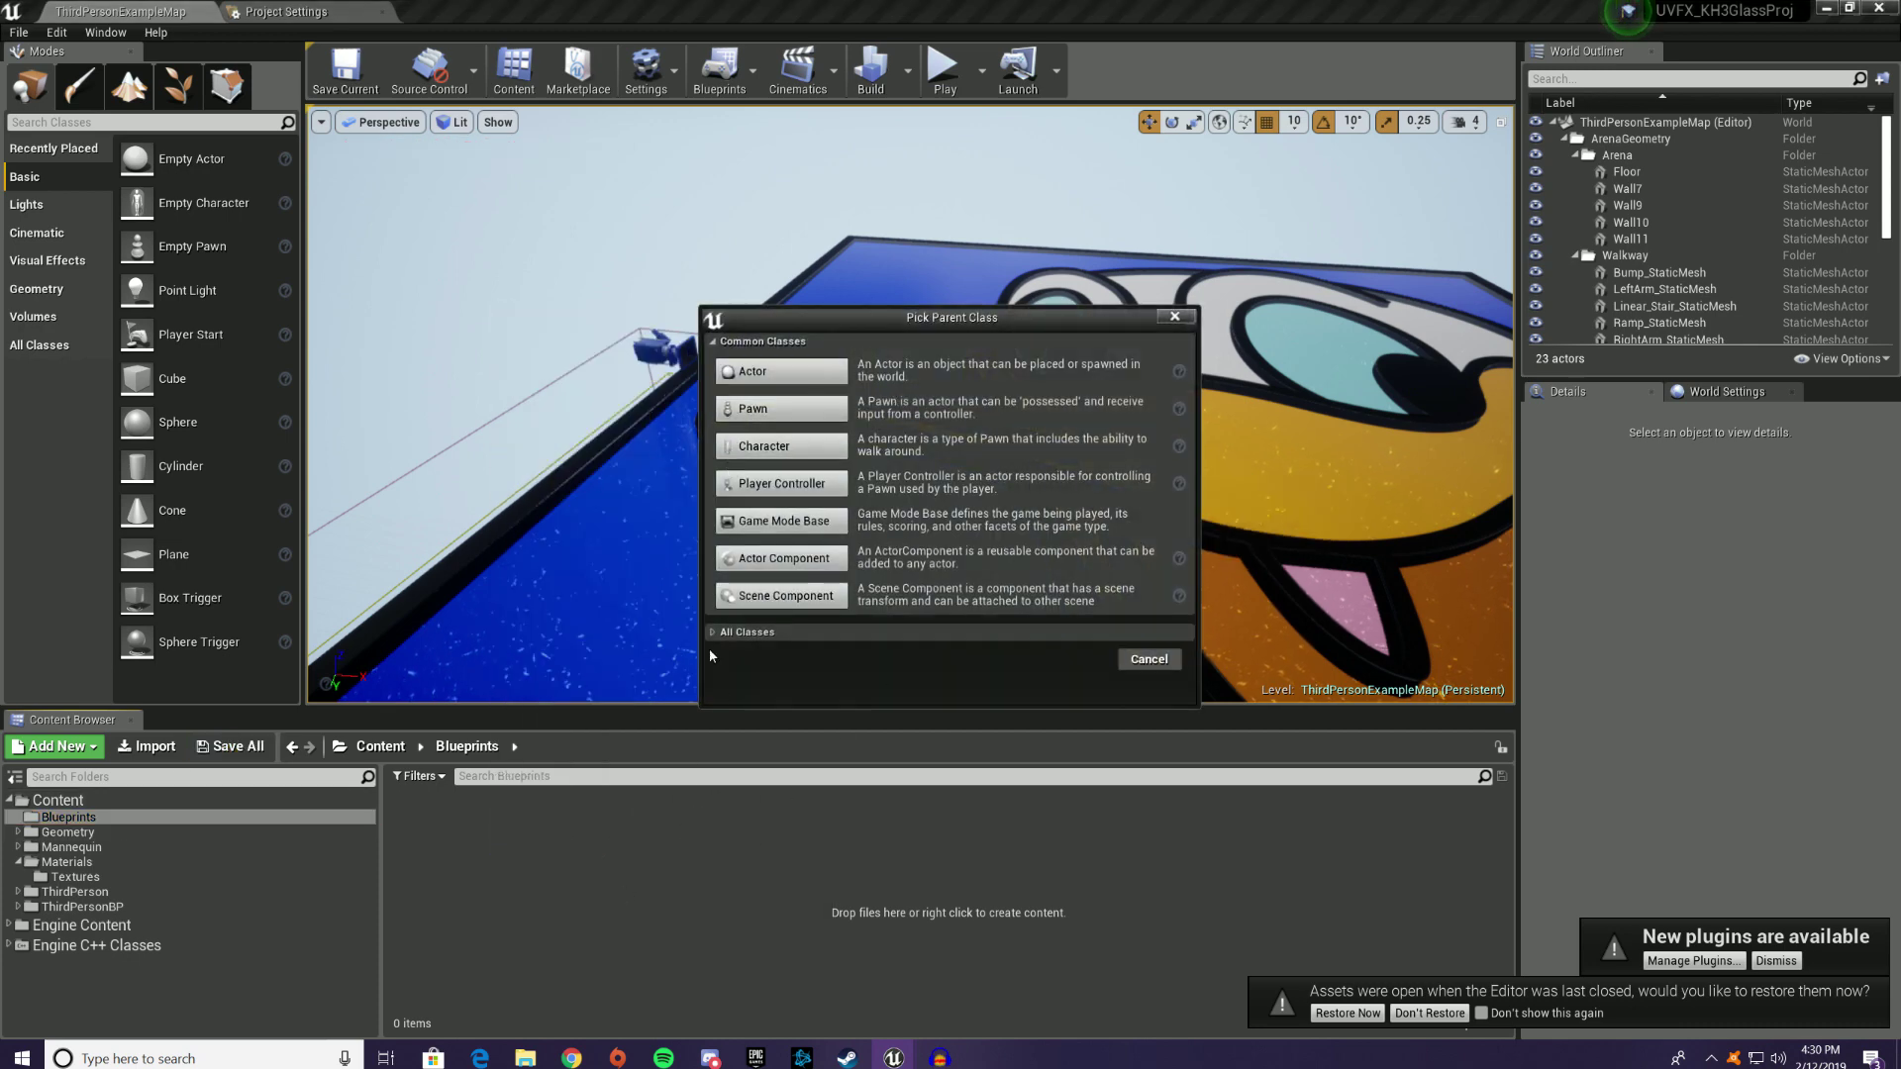
pyautogui.click(774, 387)
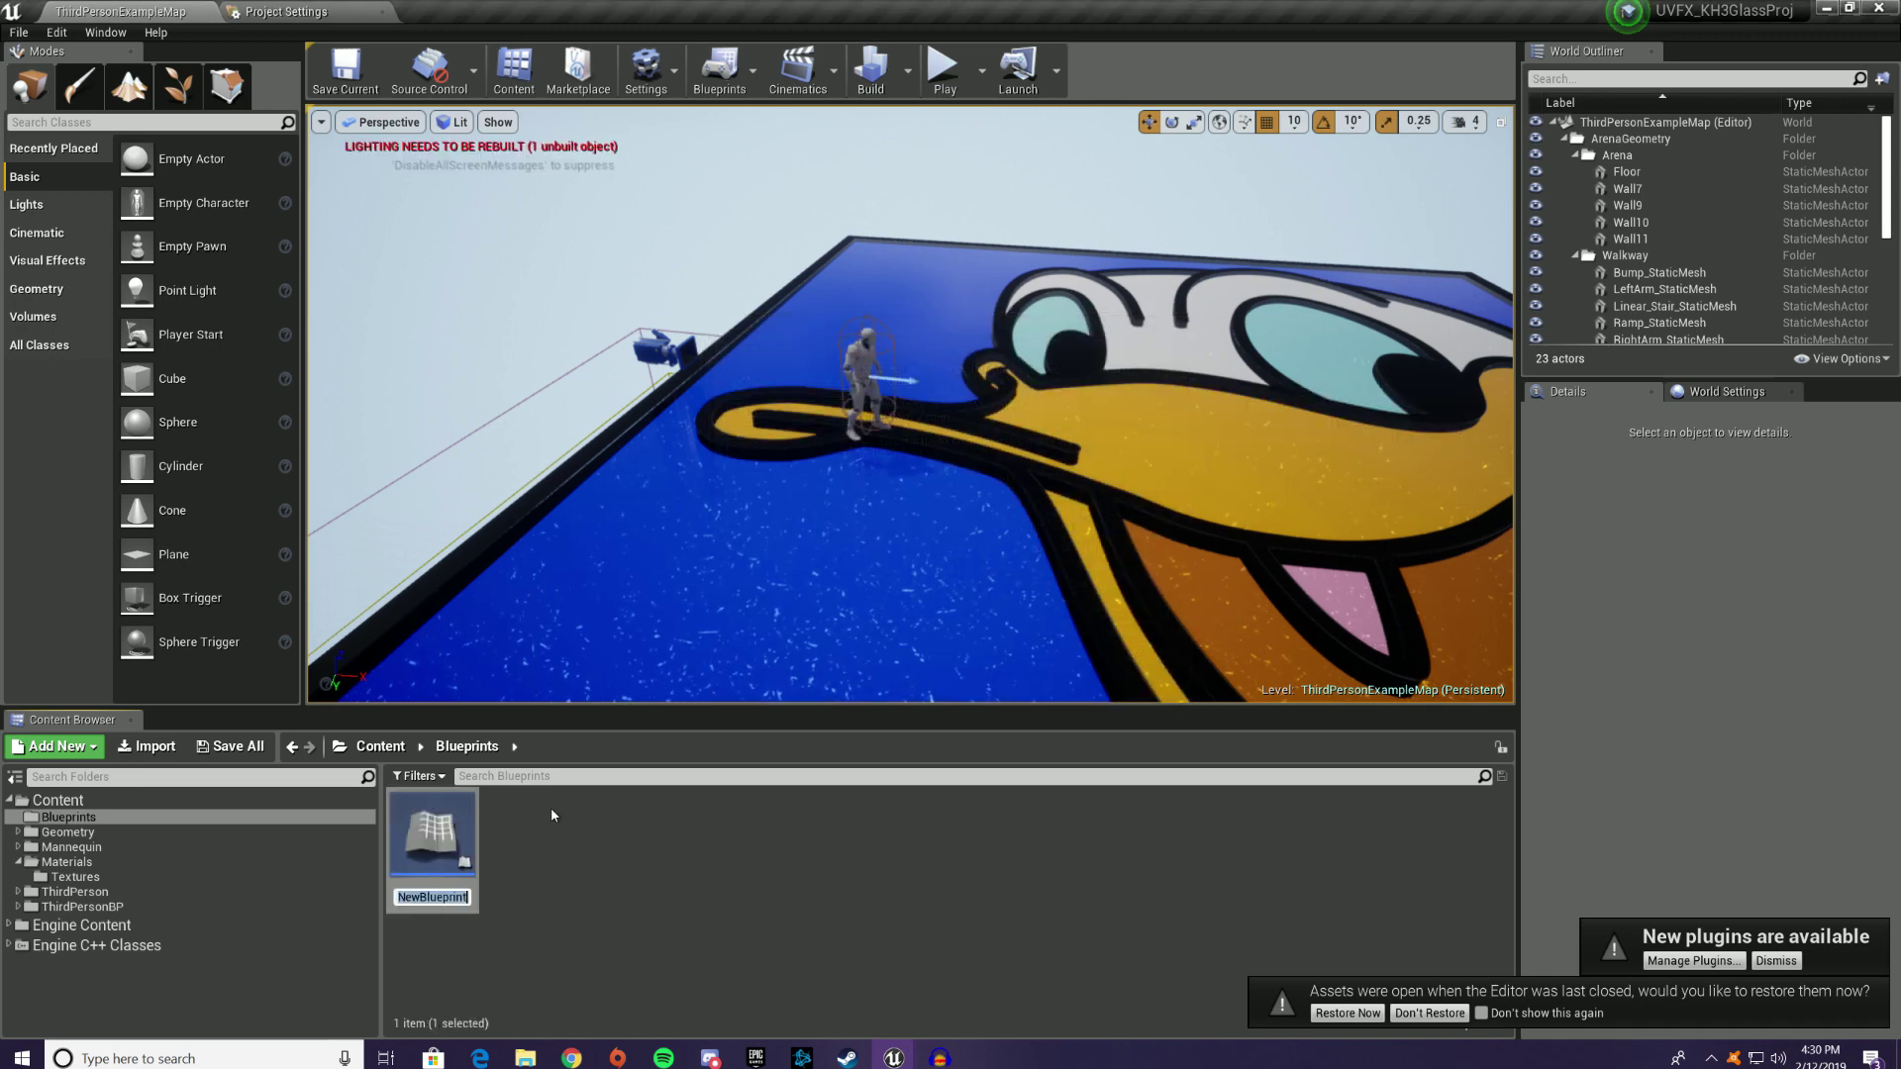
pyautogui.write('BP+(')
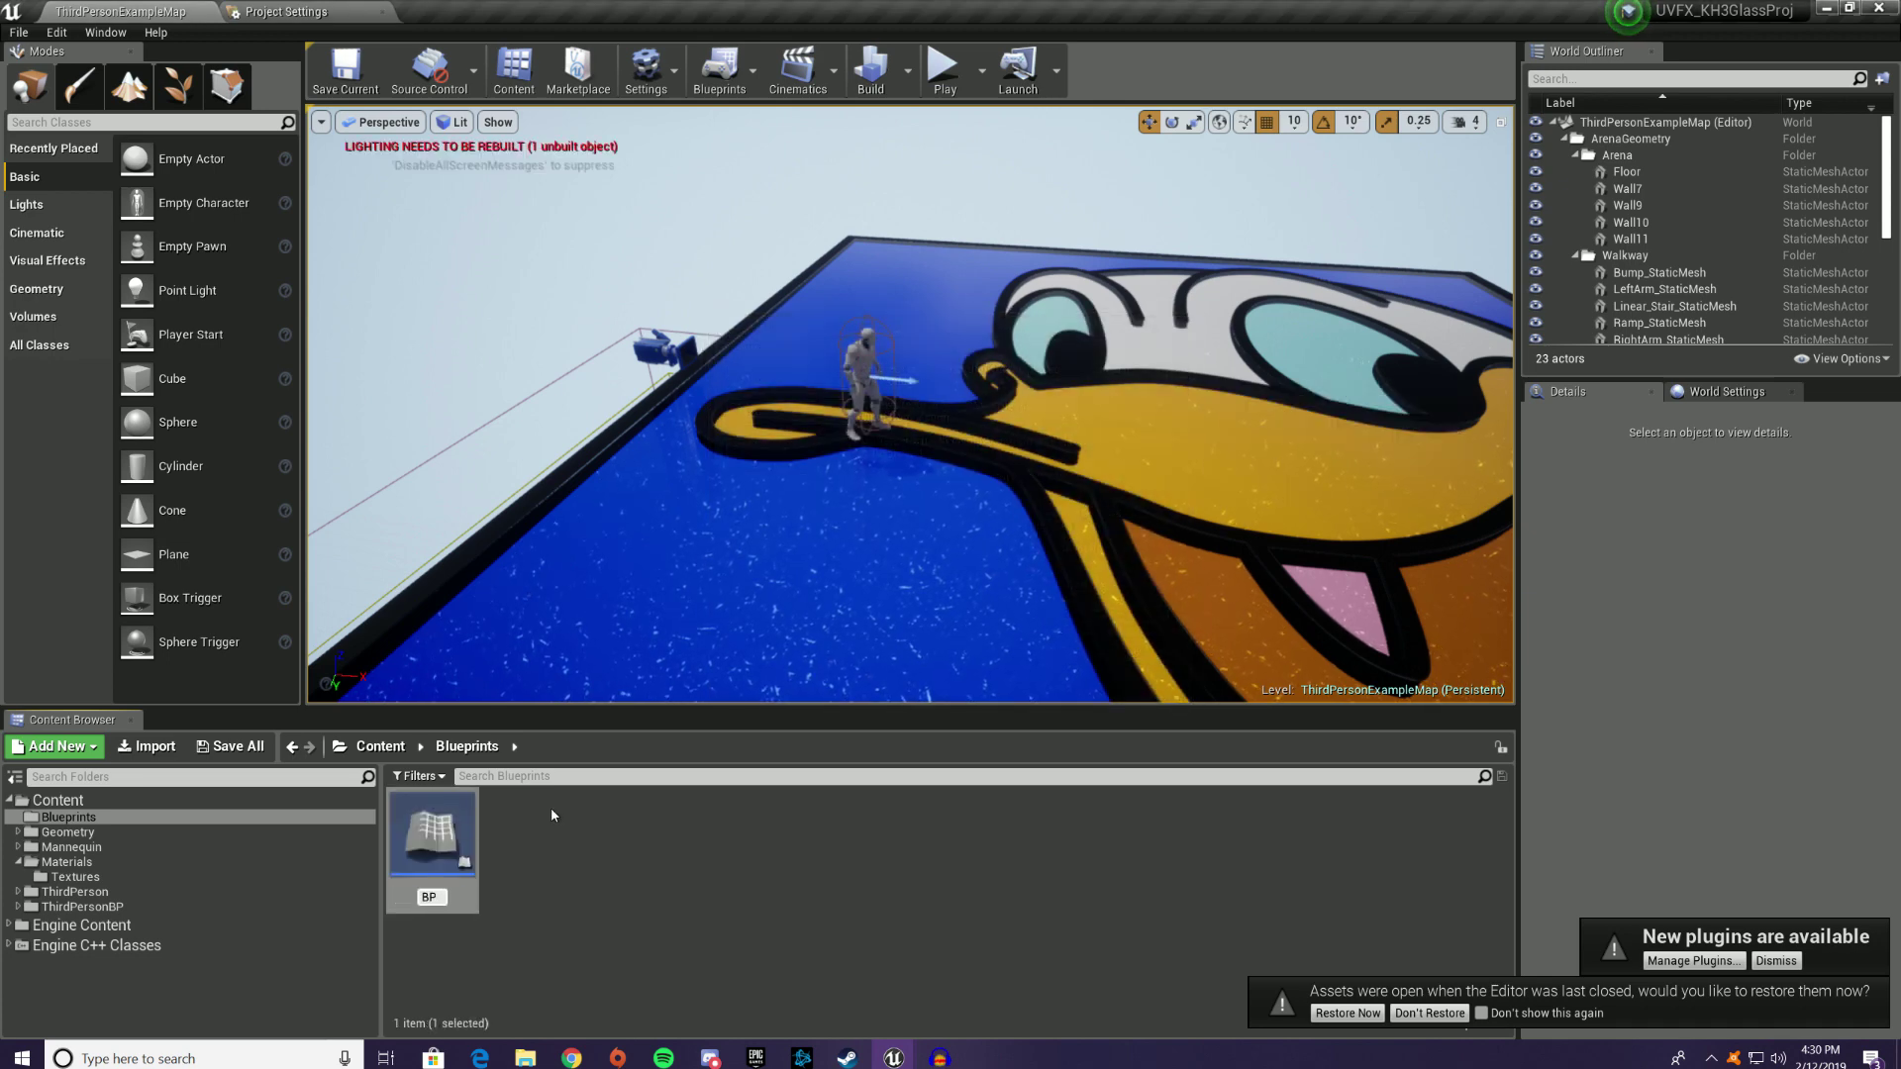
pyautogui.press('BackSpace')
pyautogui.press('BackSpace')
pyautogui.write('_Cubemapper')
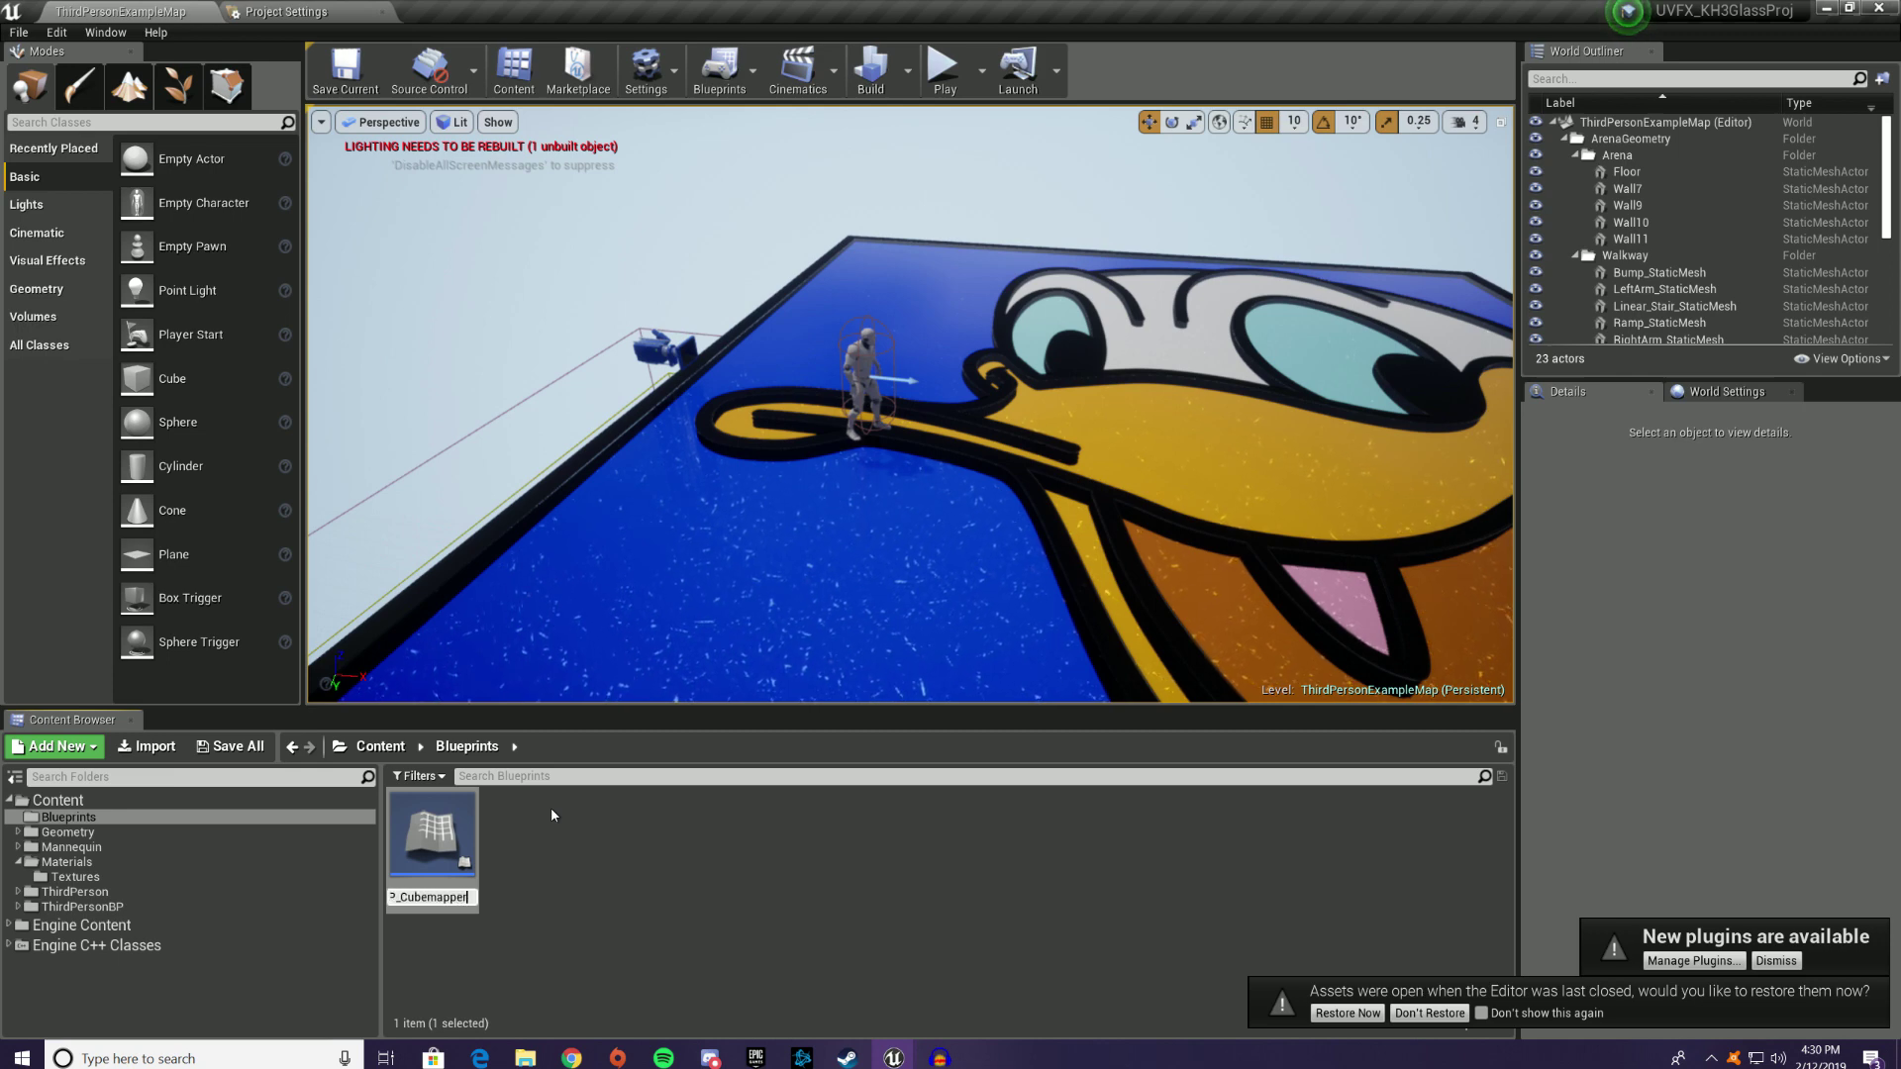
pyautogui.press('Return')
# Step: Open BP_Cubemapper, add a Cube component and make it the root in place of DefaultSceneRoot
pyautogui.moveTo(904, 586); pyautogui.dragTo(773, 515, button='right')
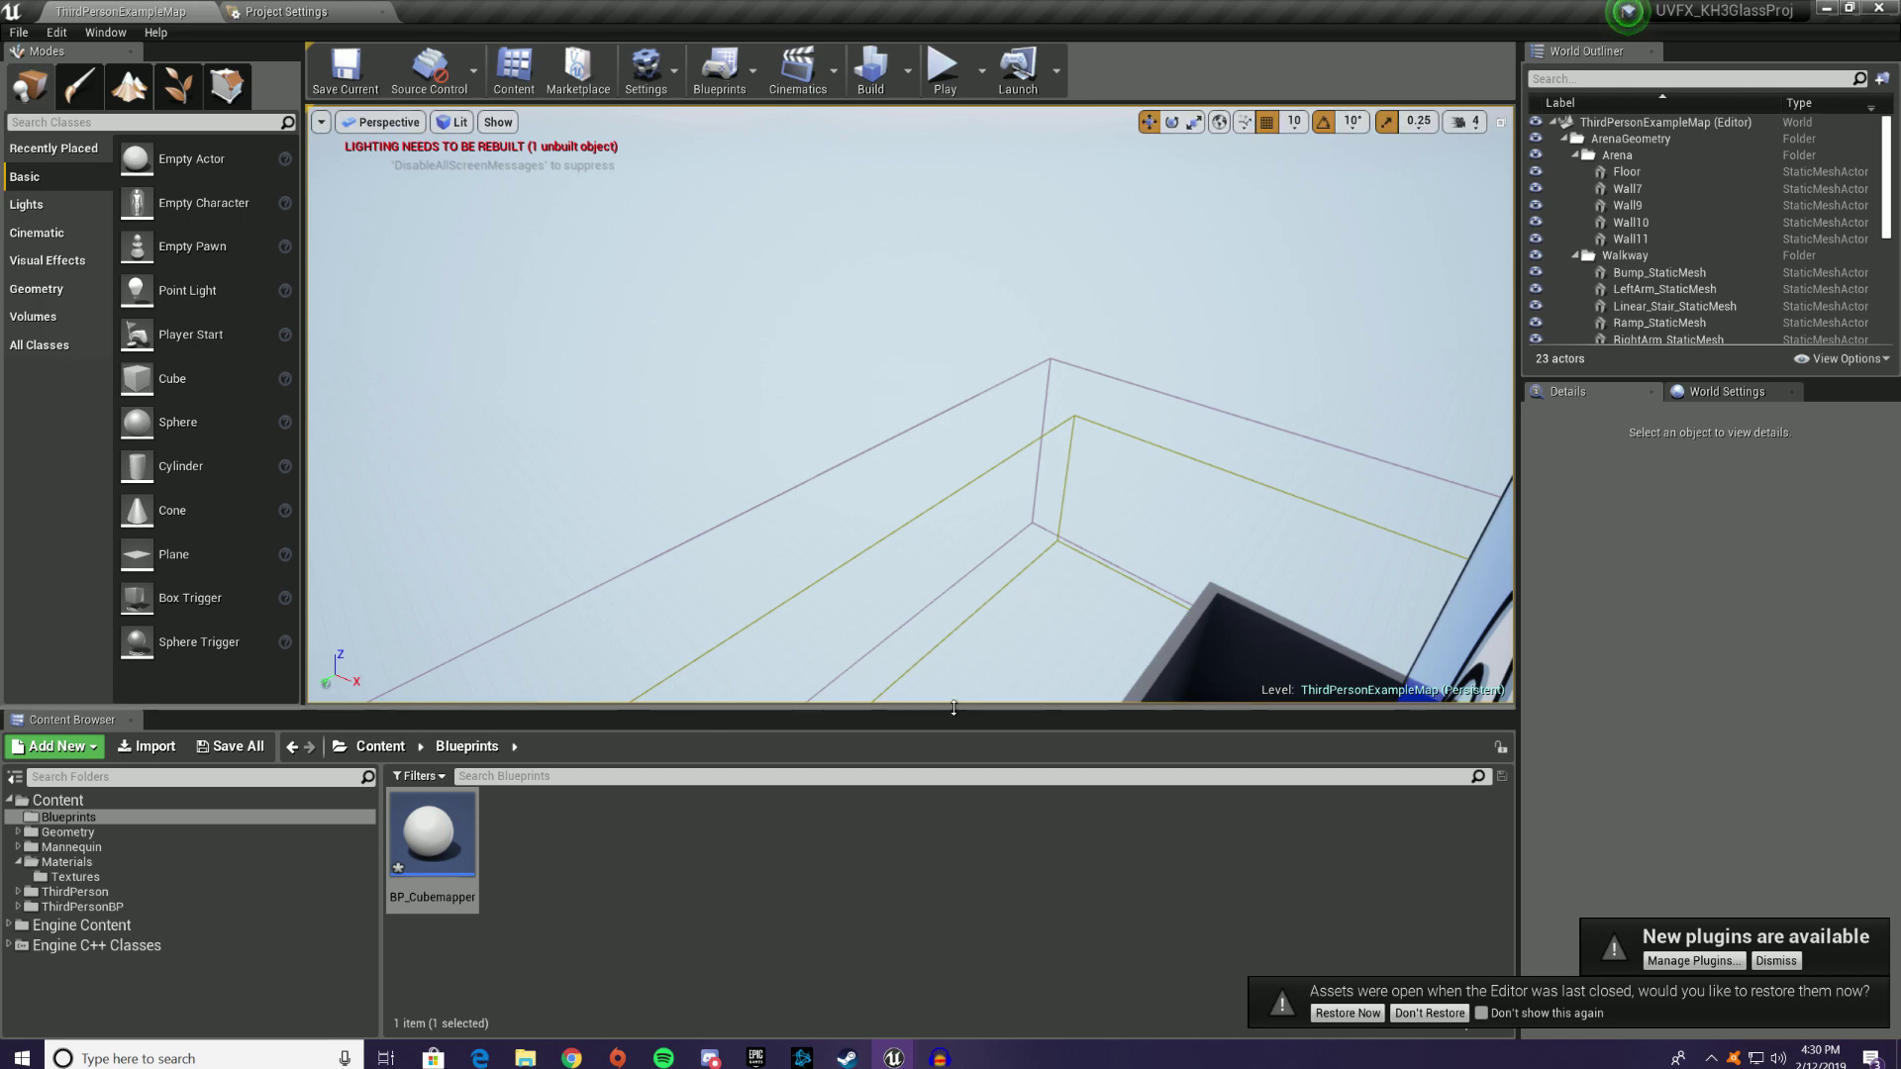
pyautogui.moveTo(1110, 528); pyautogui.dragTo(1272, 536, button='right')
pyautogui.doubleClick(424, 850)
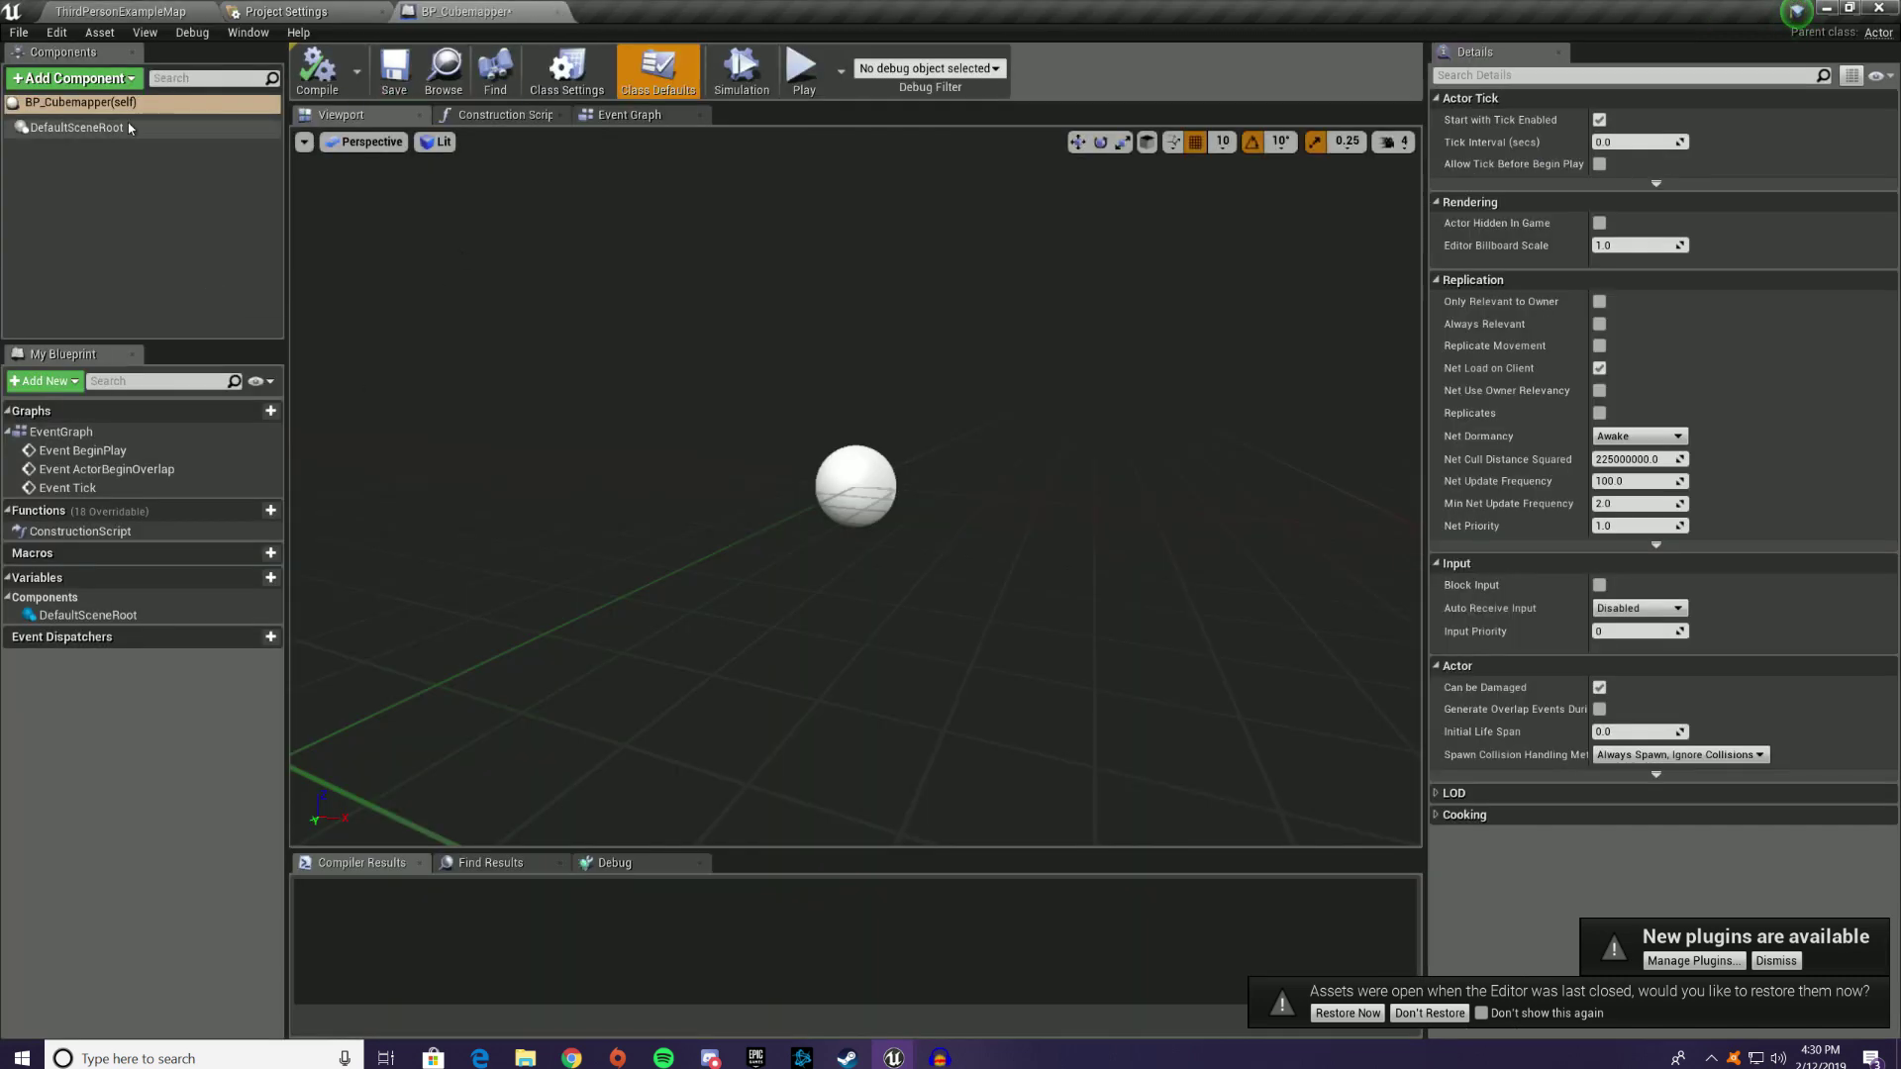
pyautogui.click(94, 127)
pyautogui.rightClick(96, 128)
pyautogui.click(45, 85)
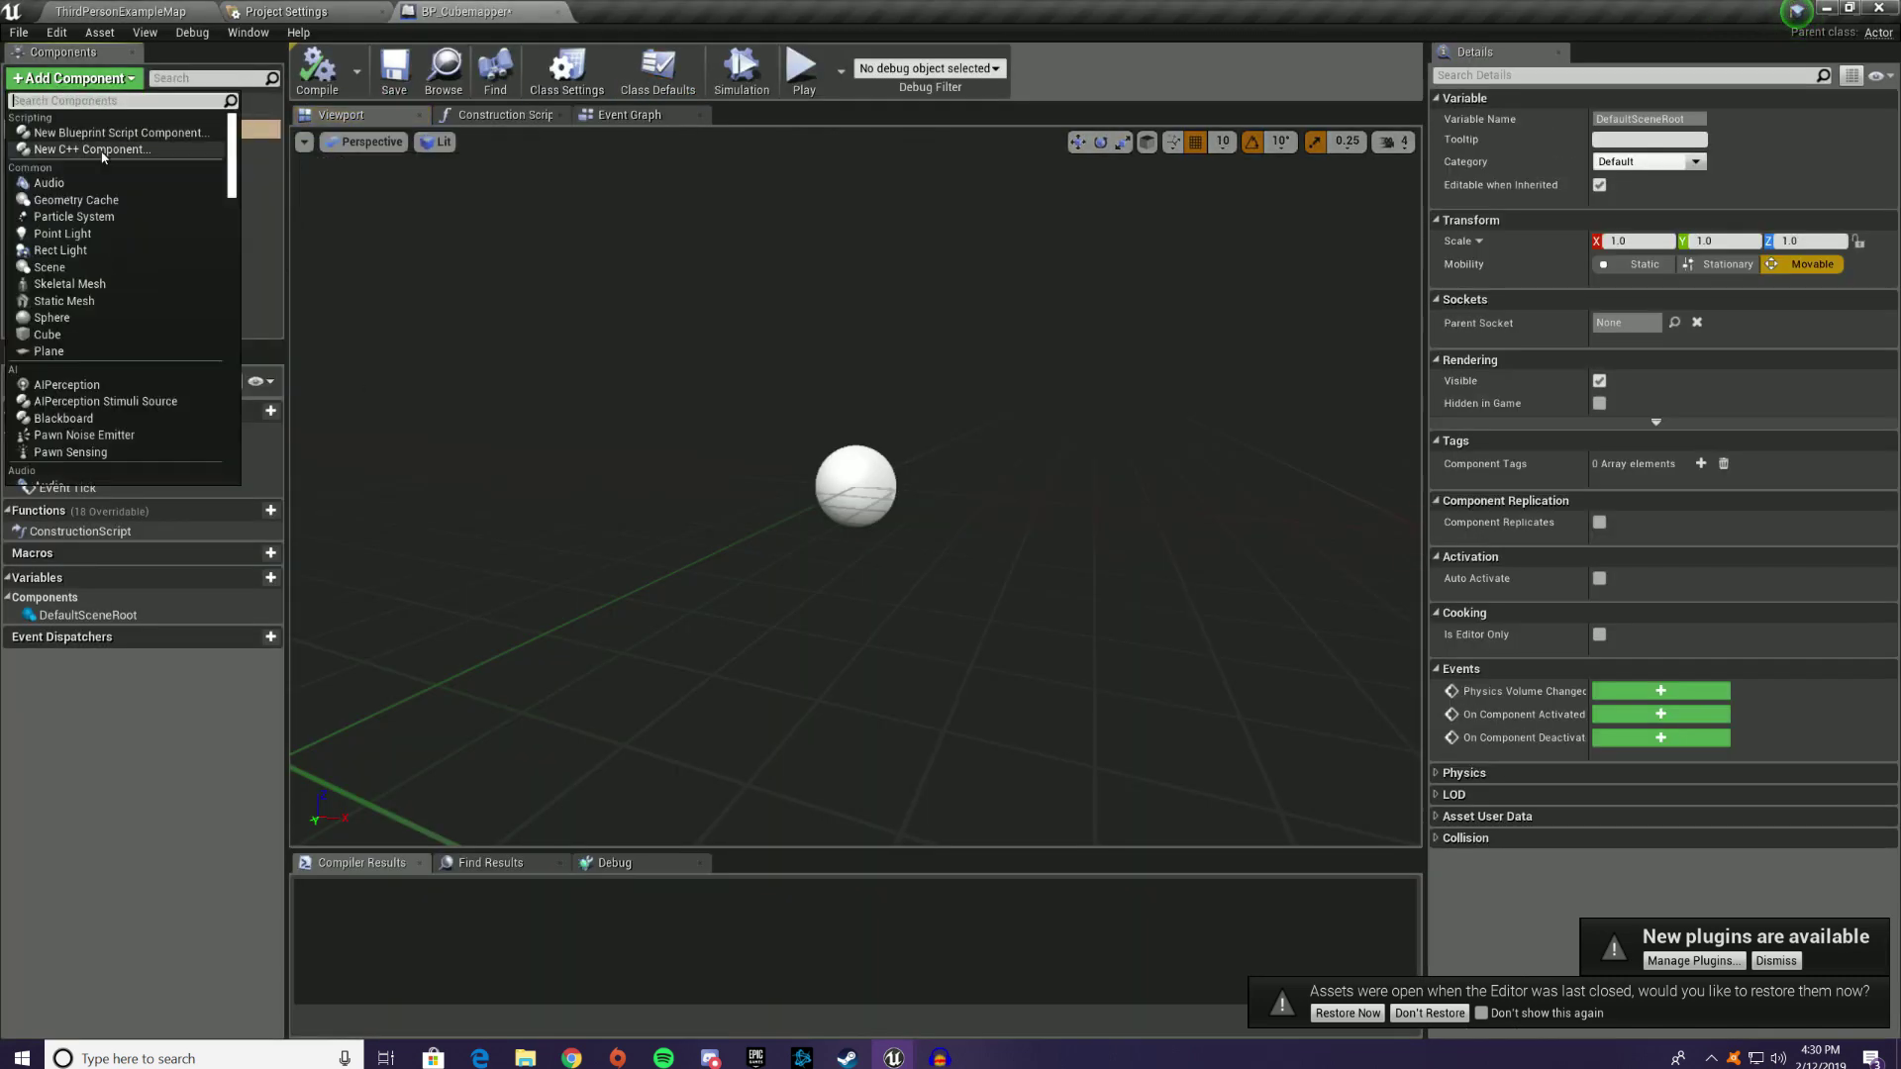
pyautogui.click(87, 333)
pyautogui.moveTo(94, 146); pyautogui.dragTo(44, 130)
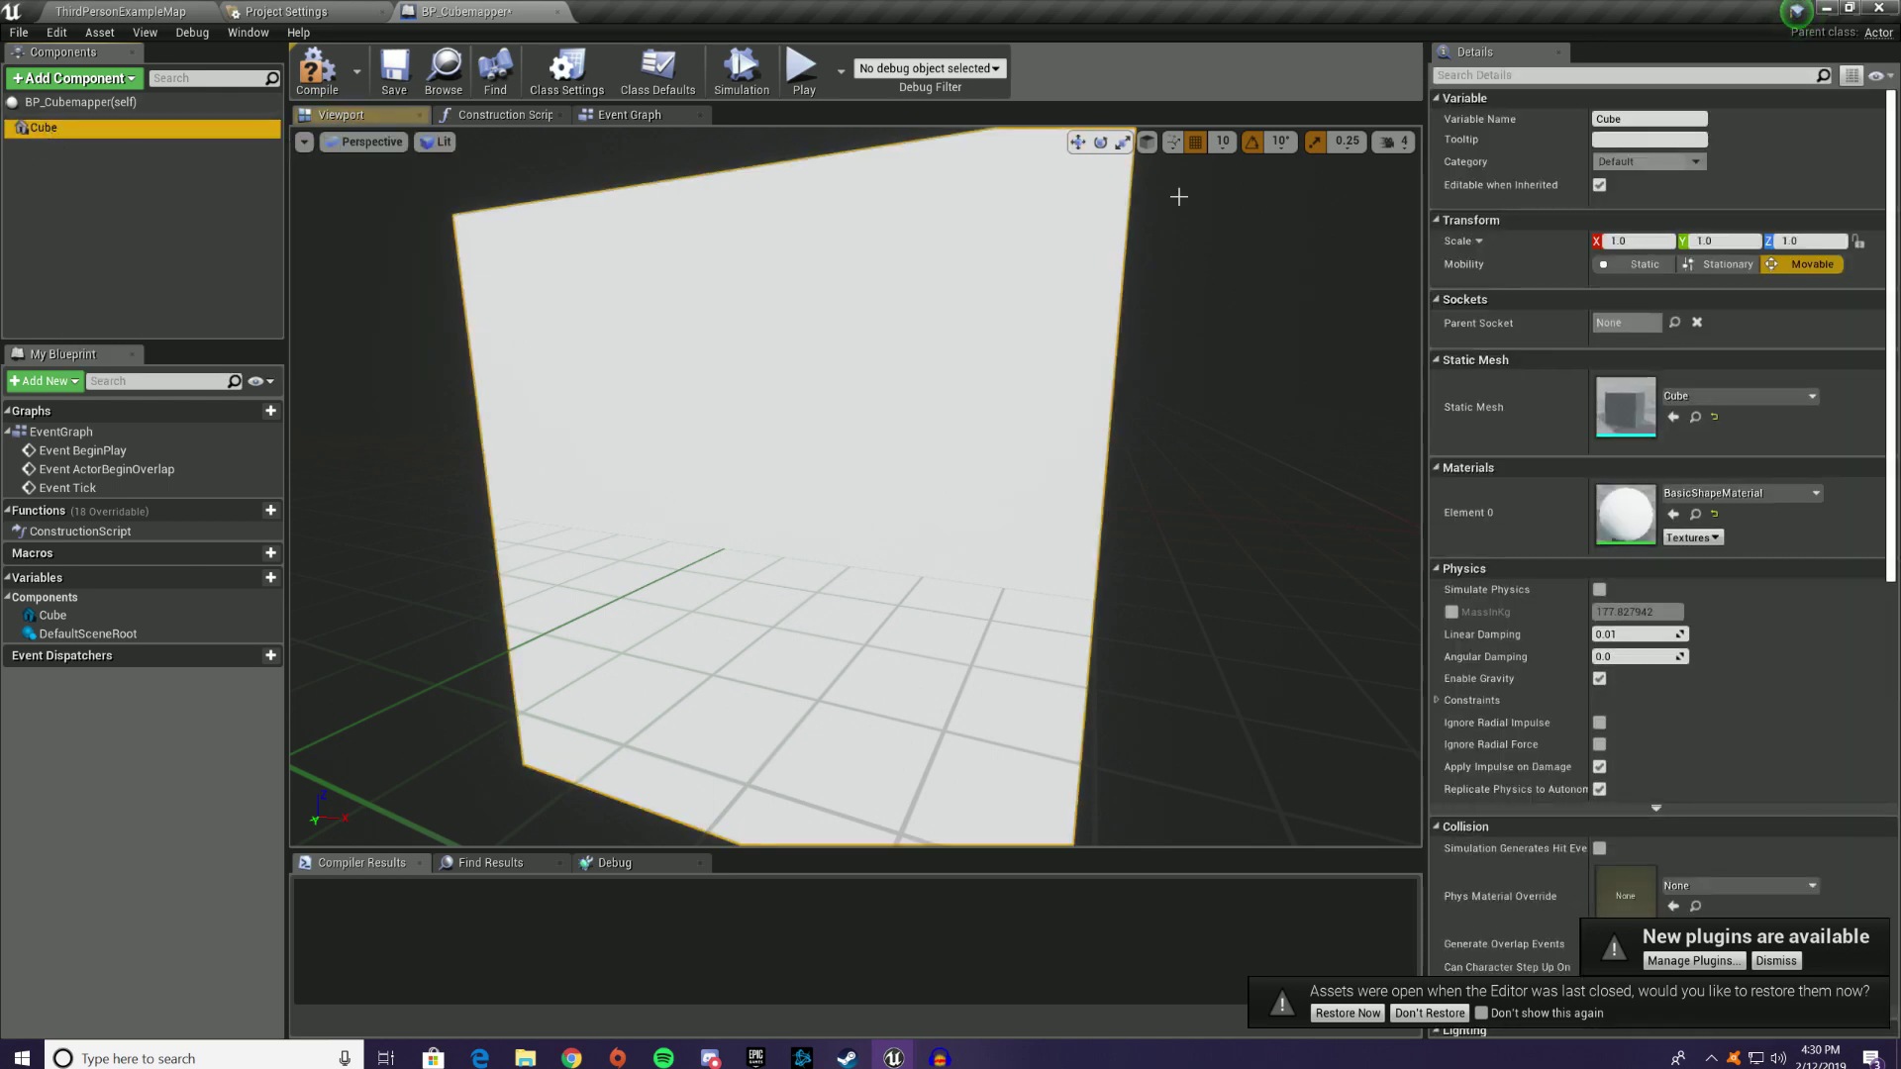
# Step: Set the Cube component's scale to 20 on X, Y and Z
pyautogui.click(1636, 240)
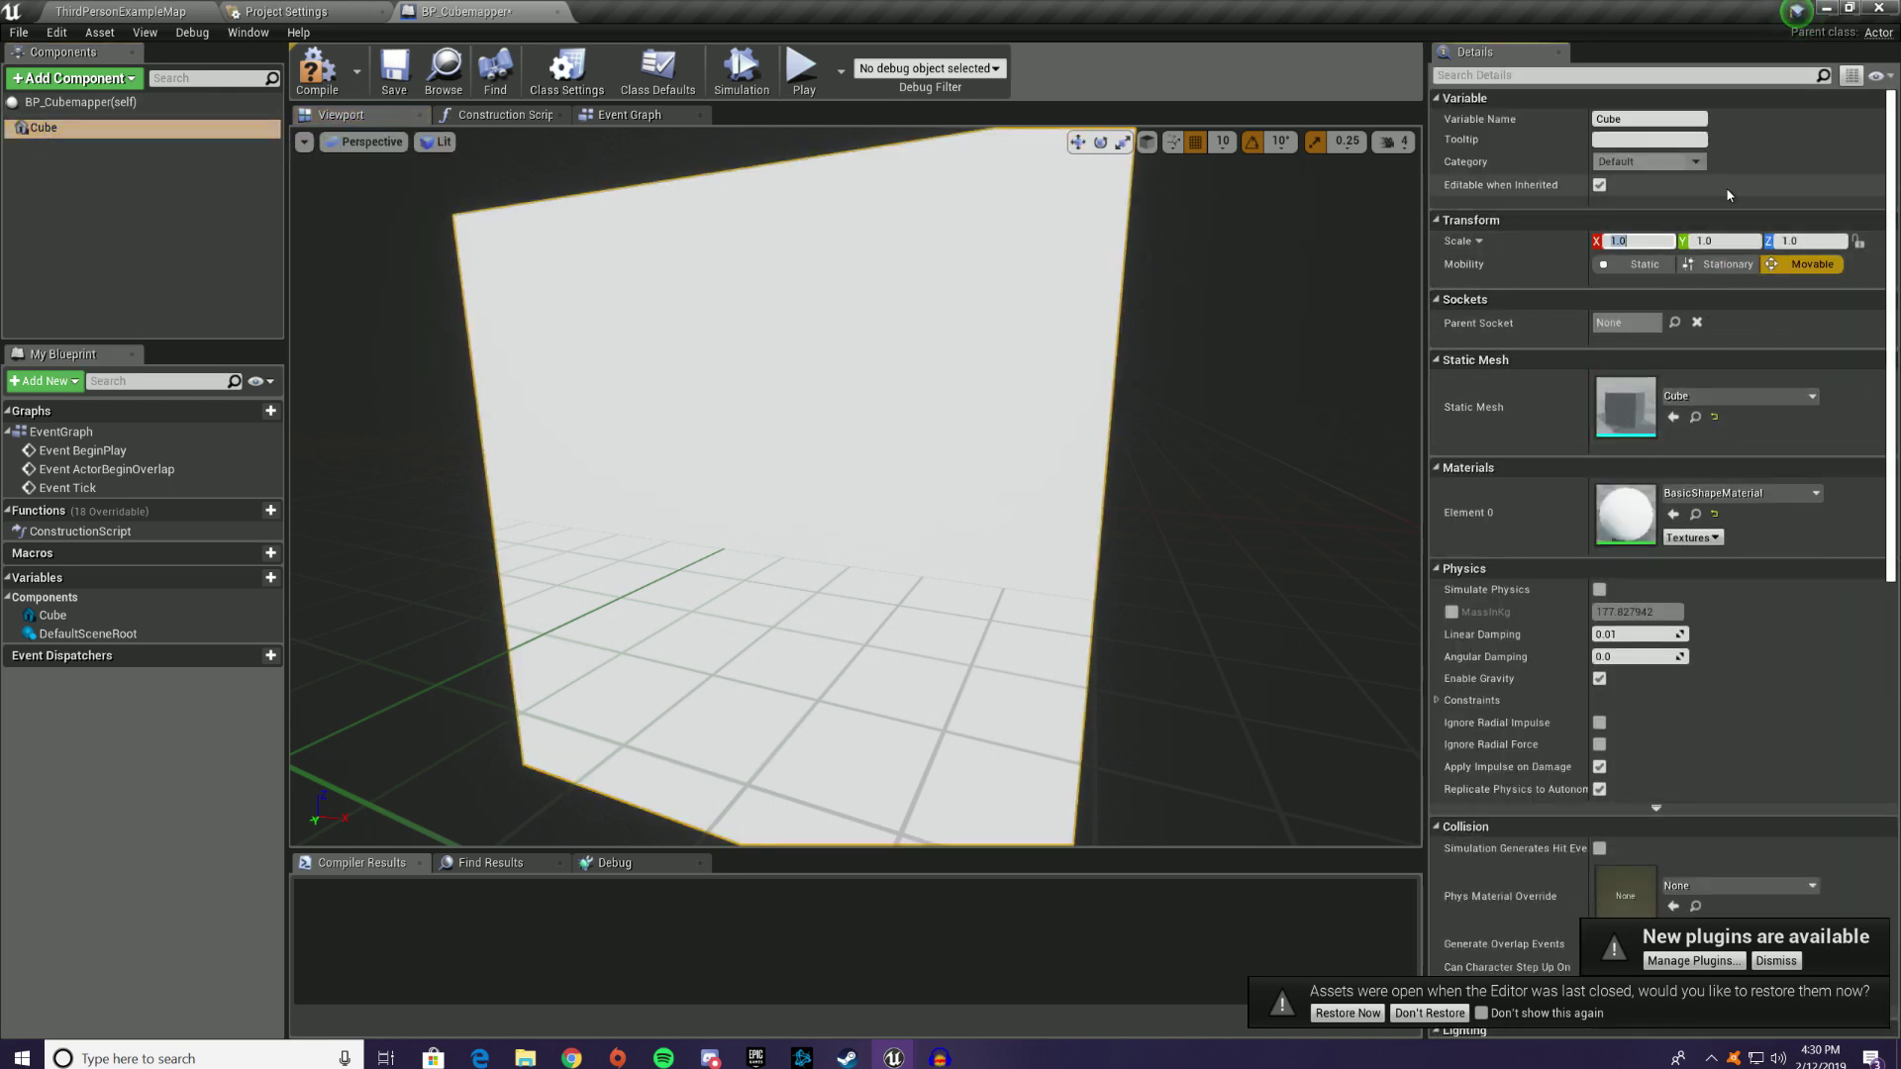
pyautogui.write('20')
pyautogui.press('Tab')
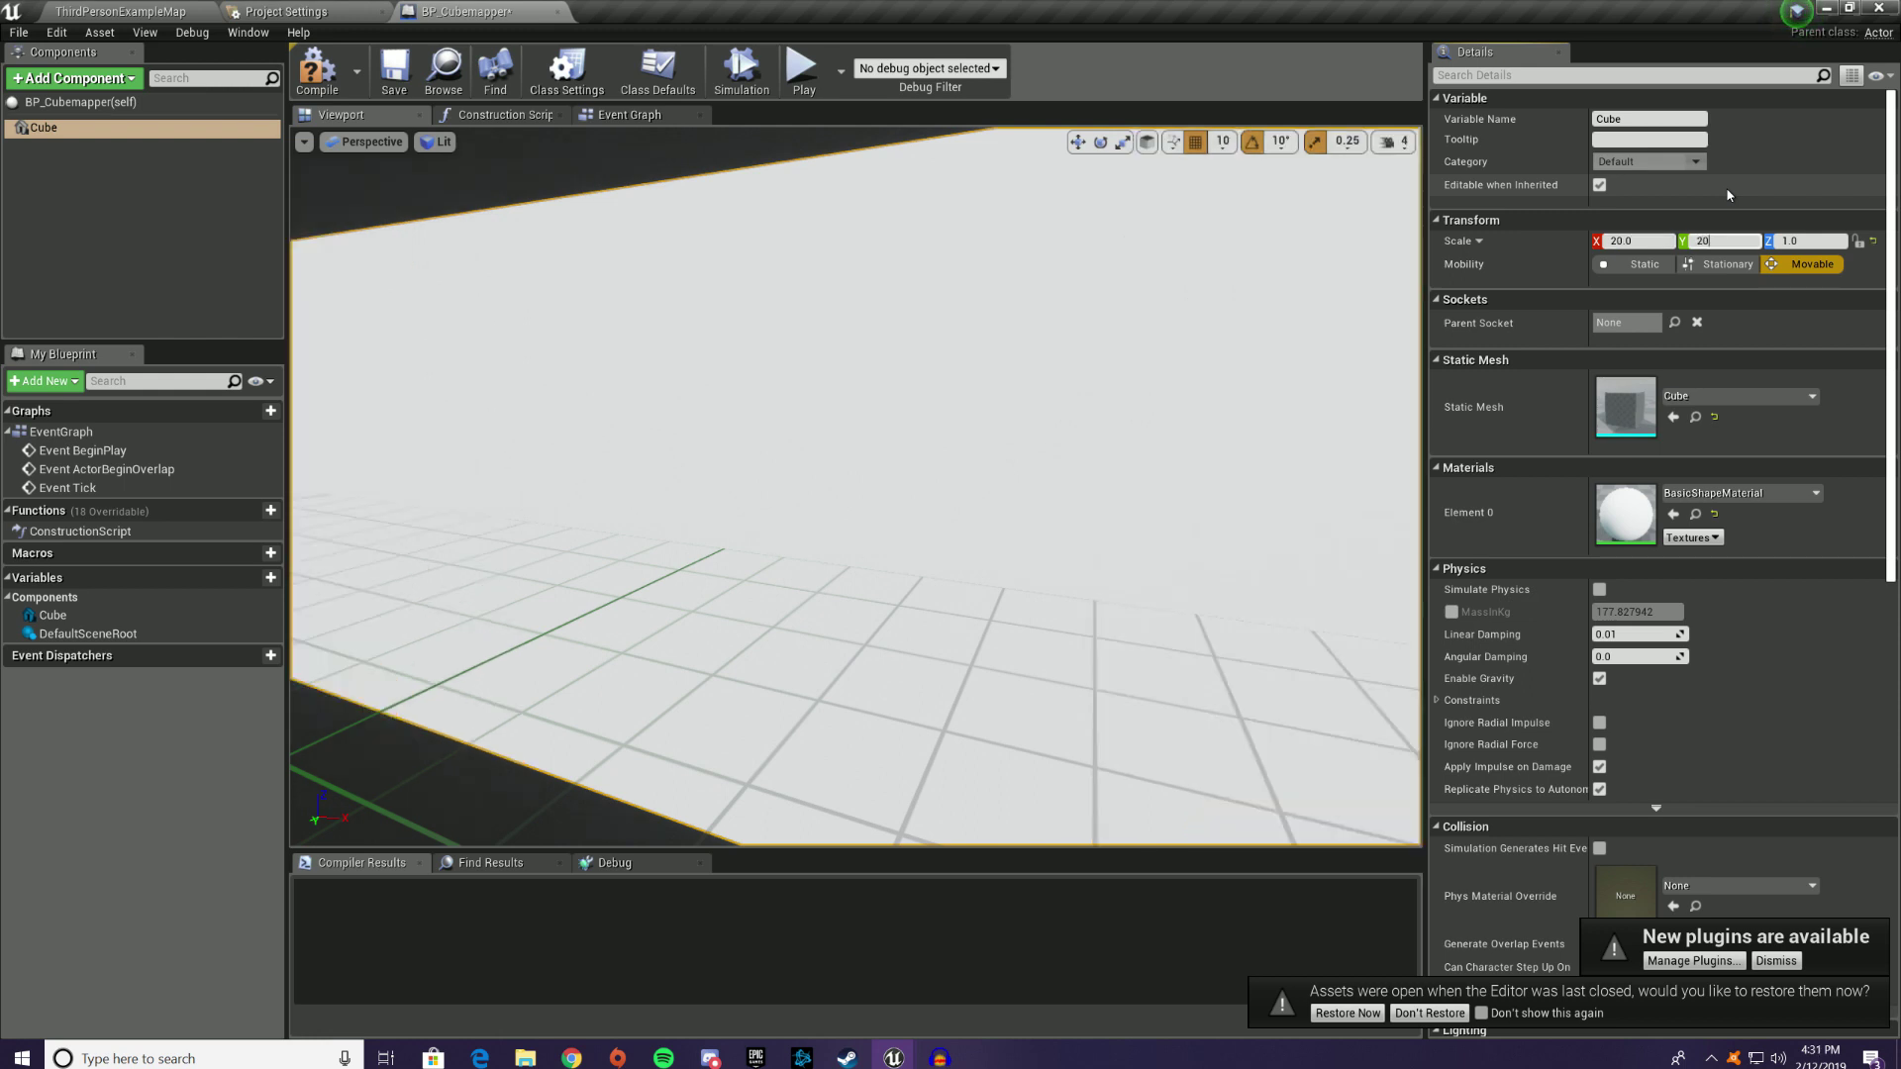
pyautogui.write('20')
pyautogui.press('Tab')
pyautogui.write('20')
pyautogui.scroll(-10, 1000, 340)
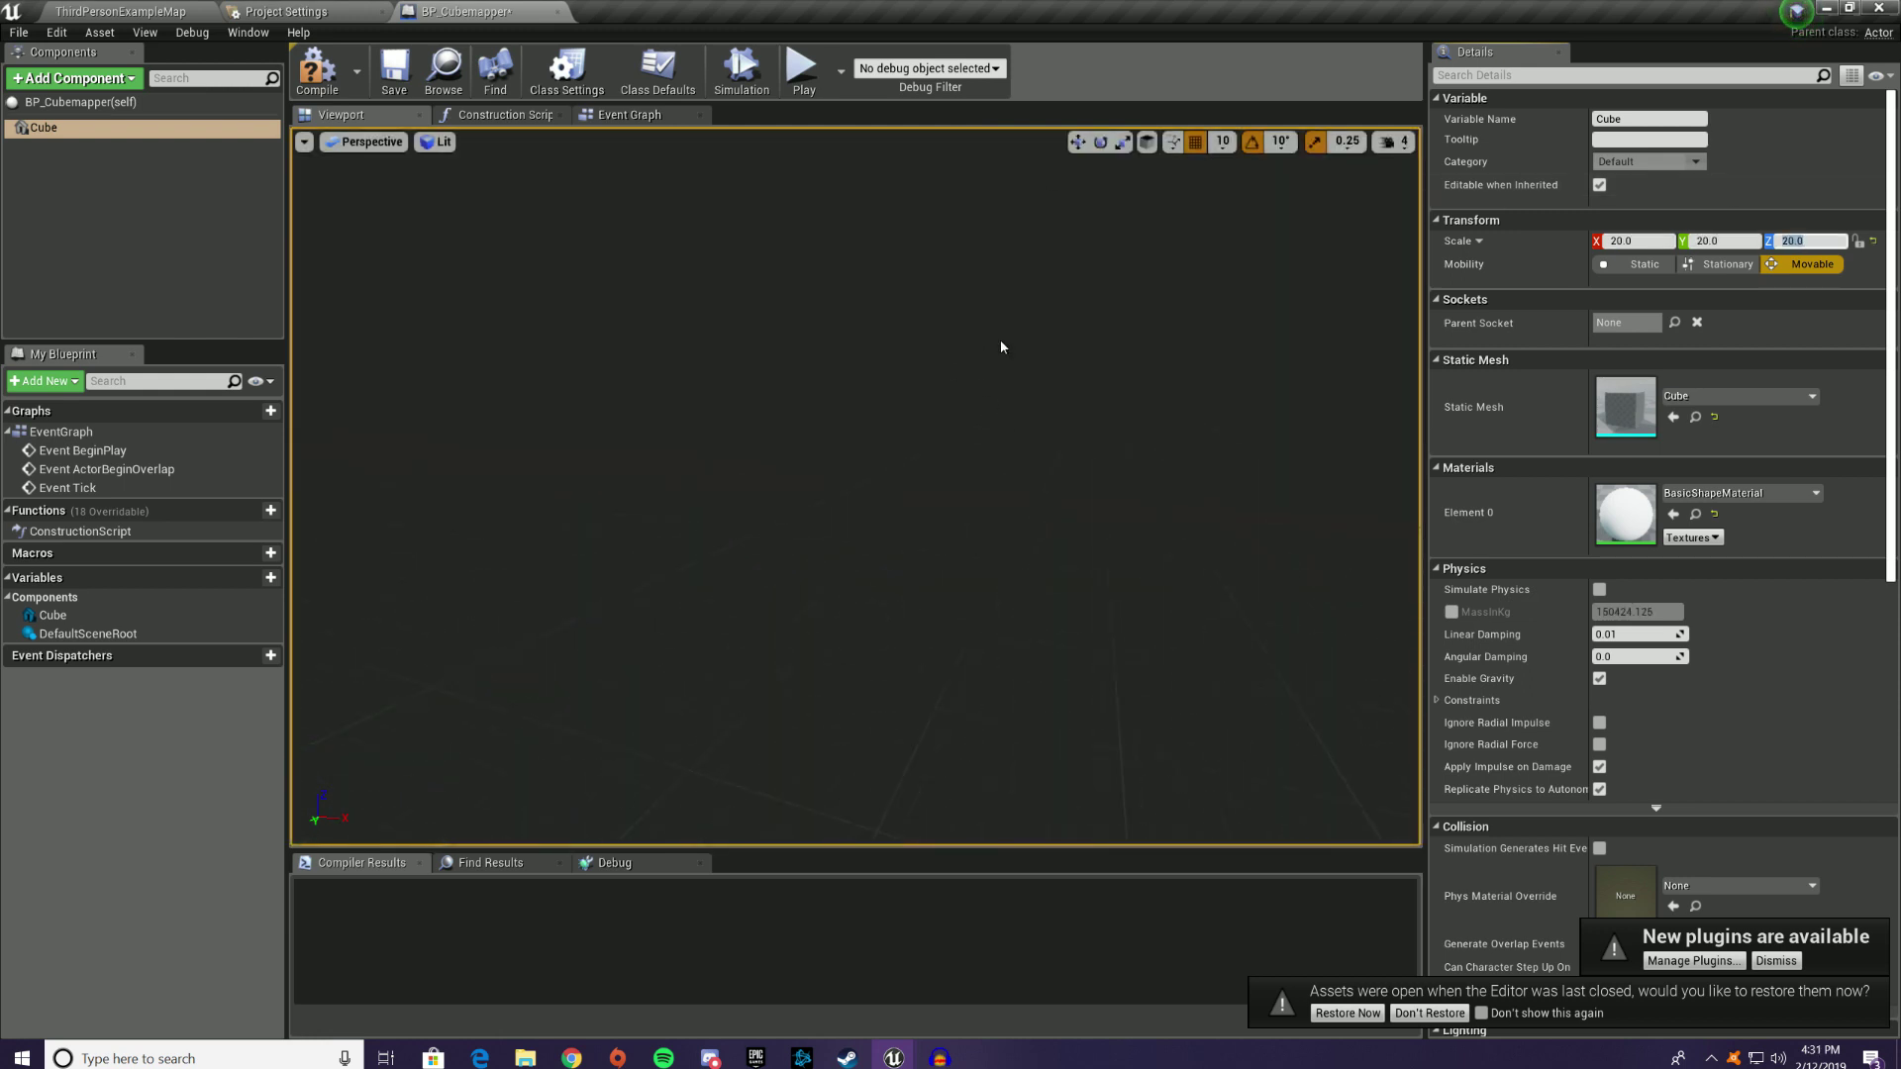
pyautogui.scroll(-1, 1022, 305)
pyautogui.moveTo(1282, 522); pyautogui.dragTo(1099, 450, button='right')
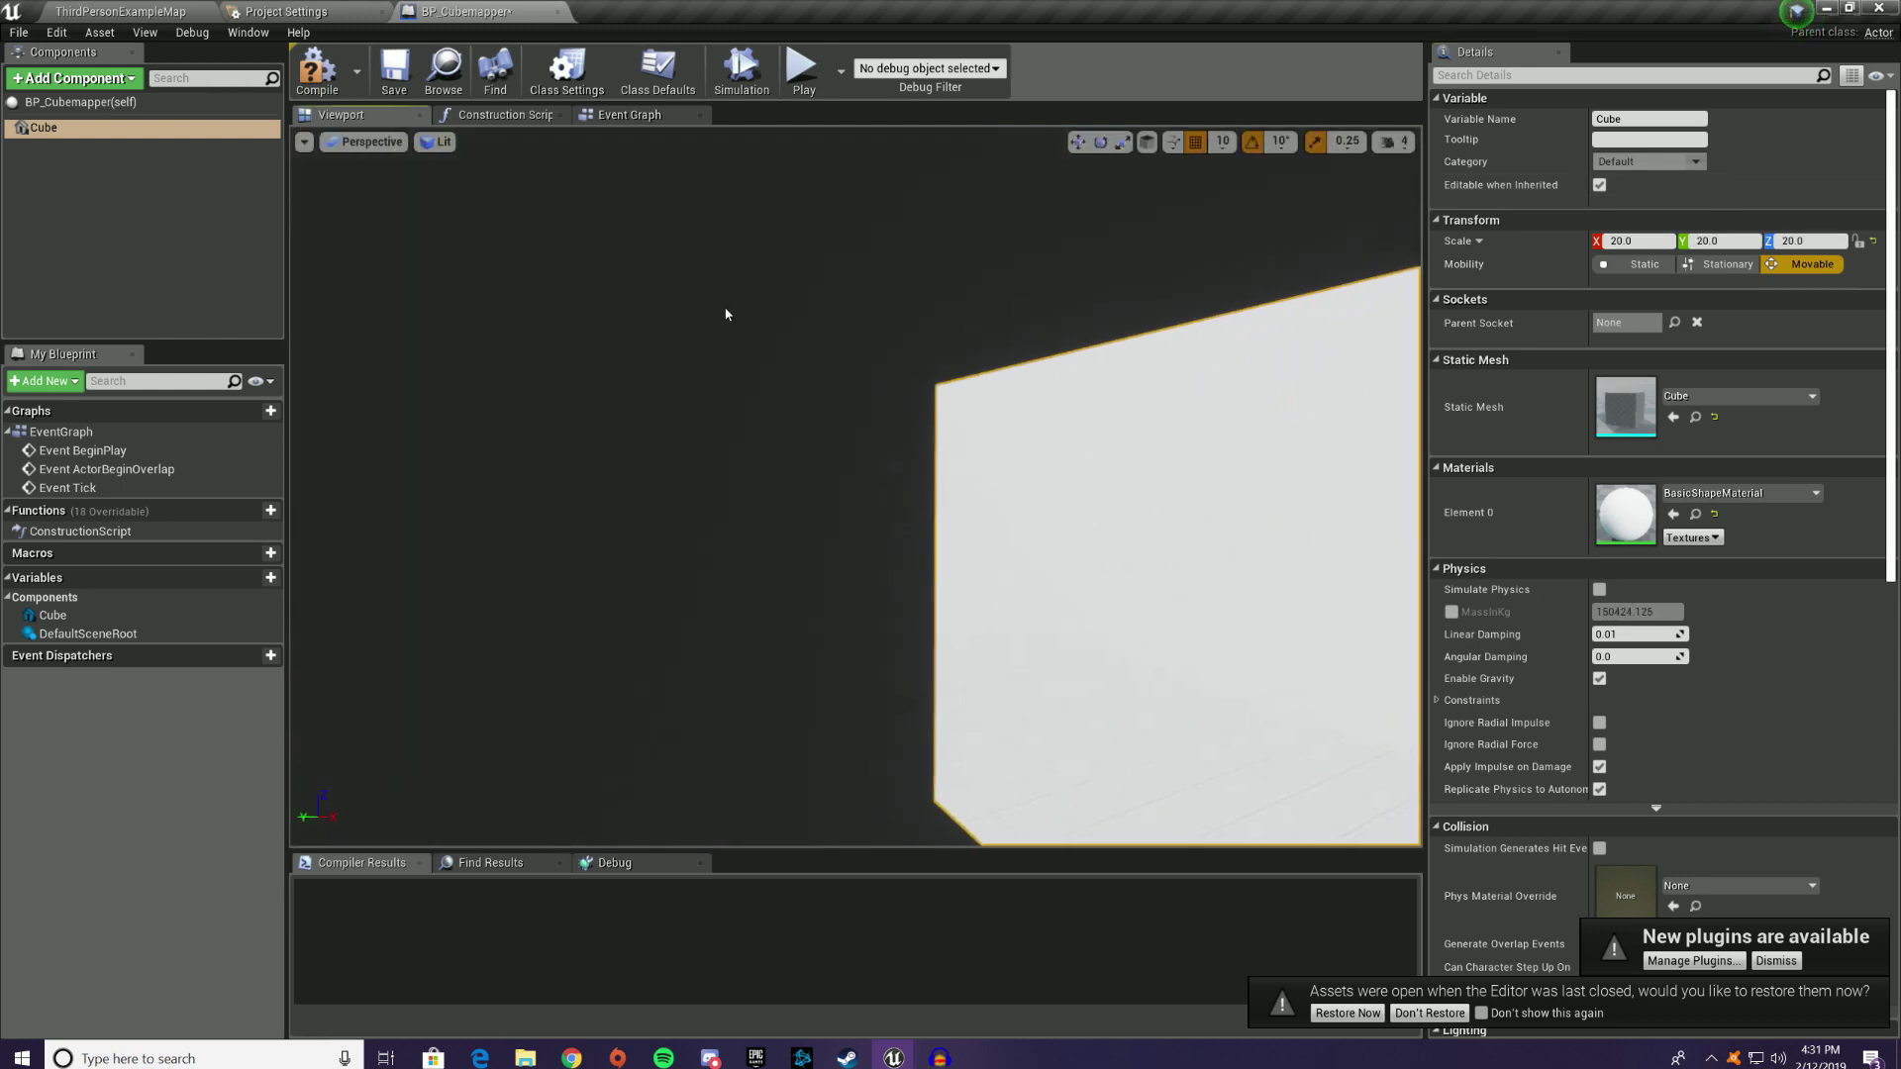
pyautogui.click(78, 82)
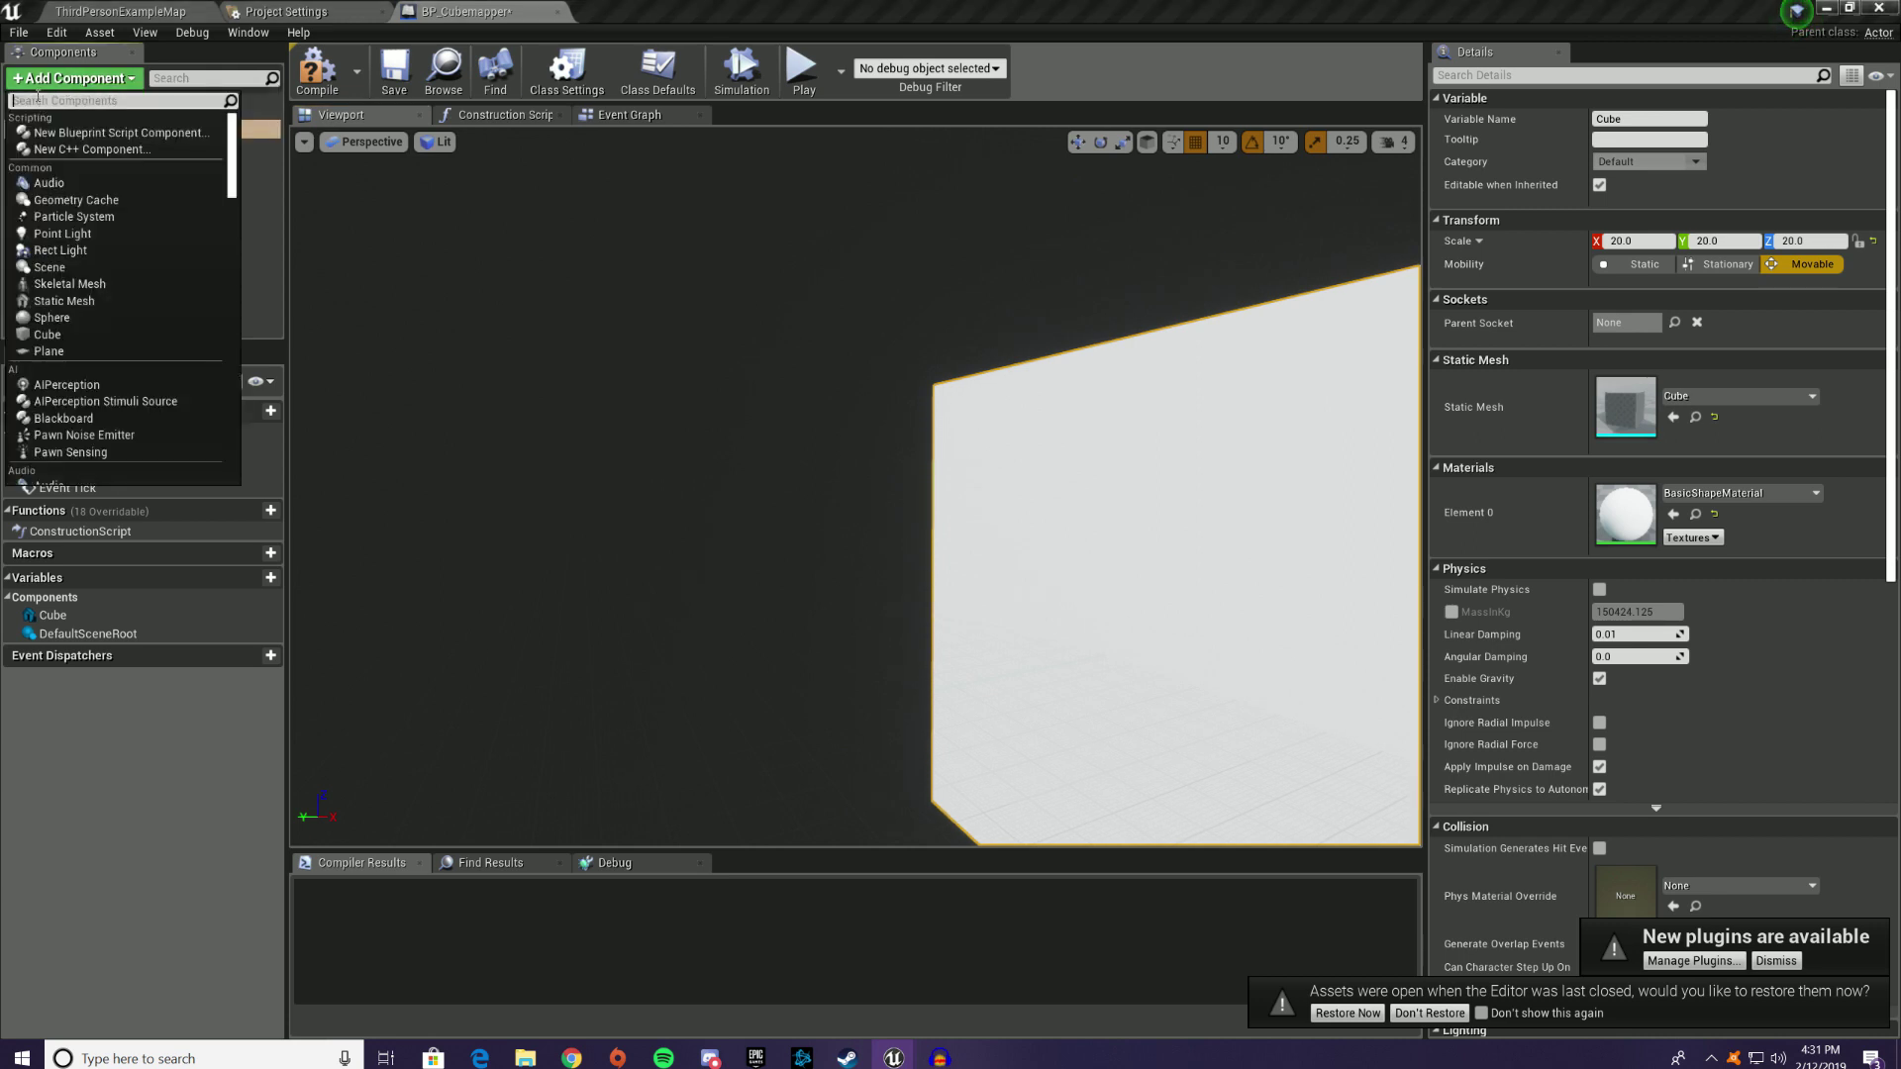
pyautogui.write('scene ca')
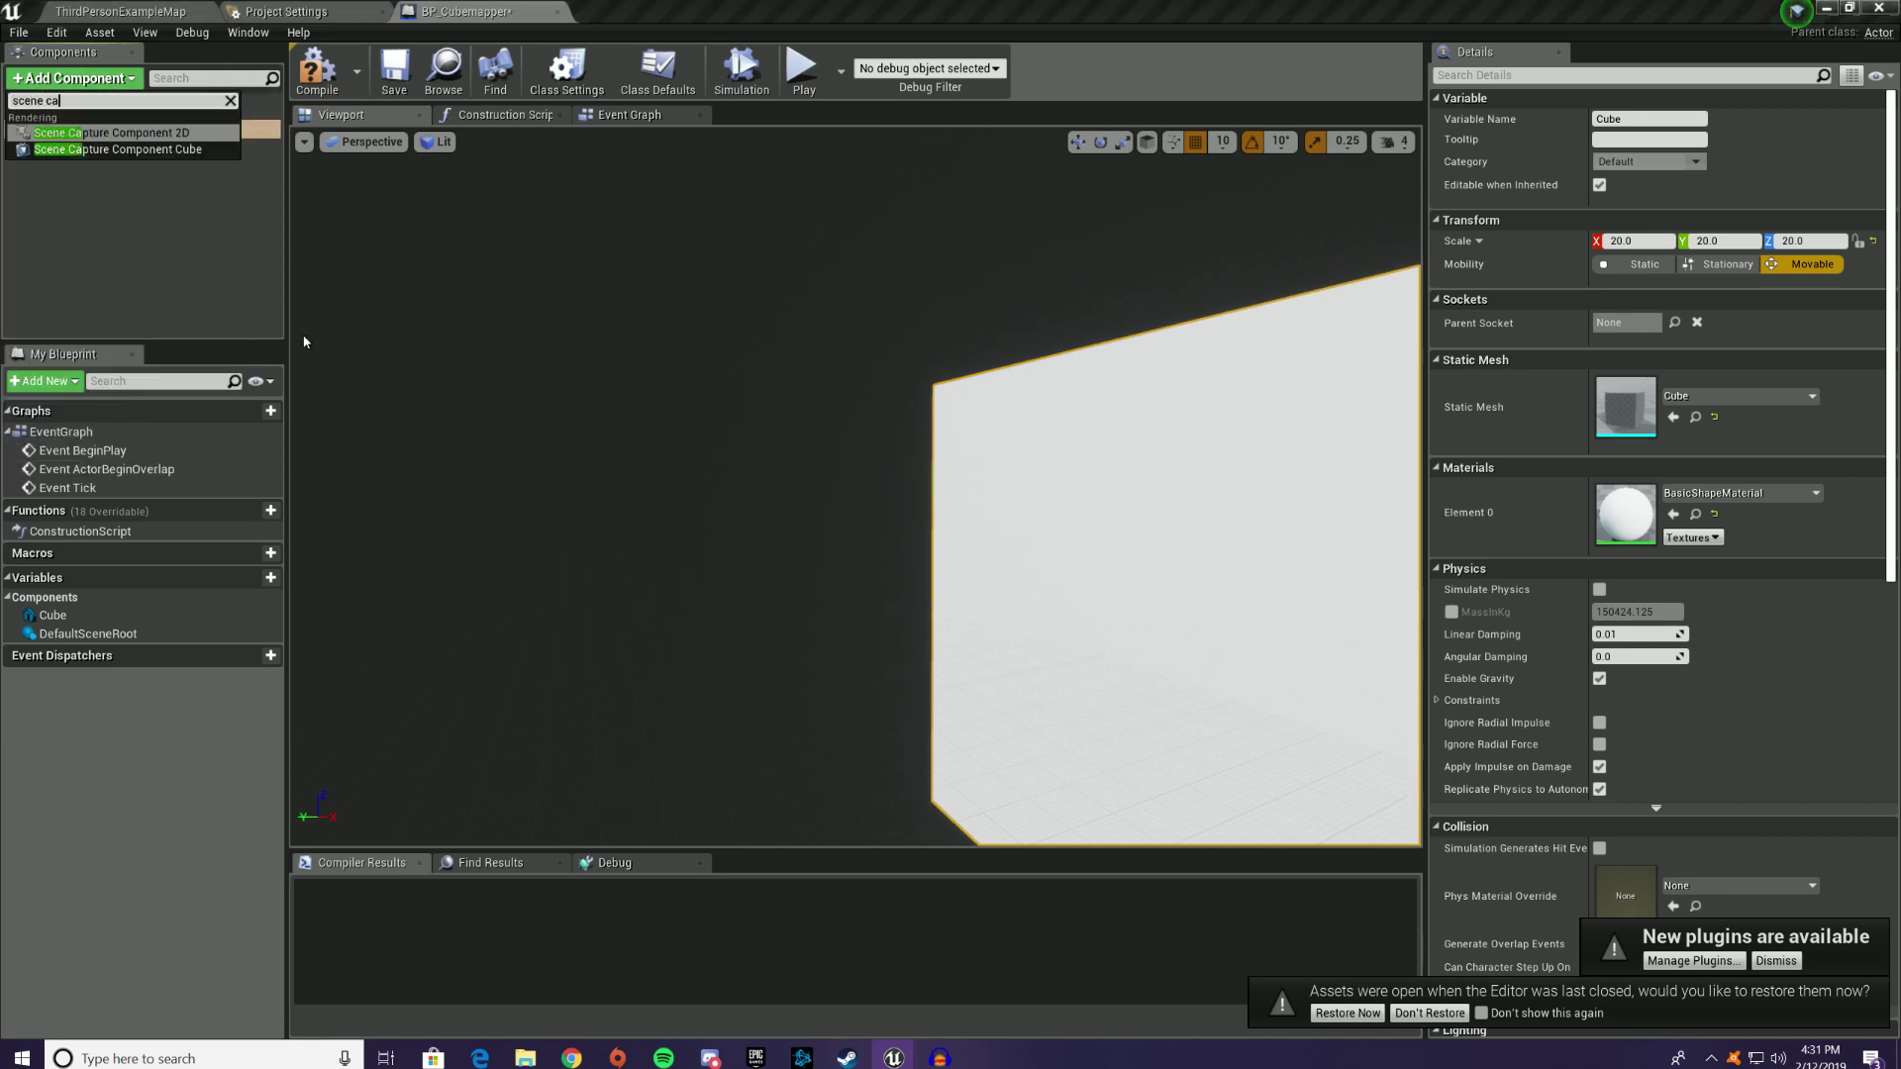
pyautogui.press('Down')
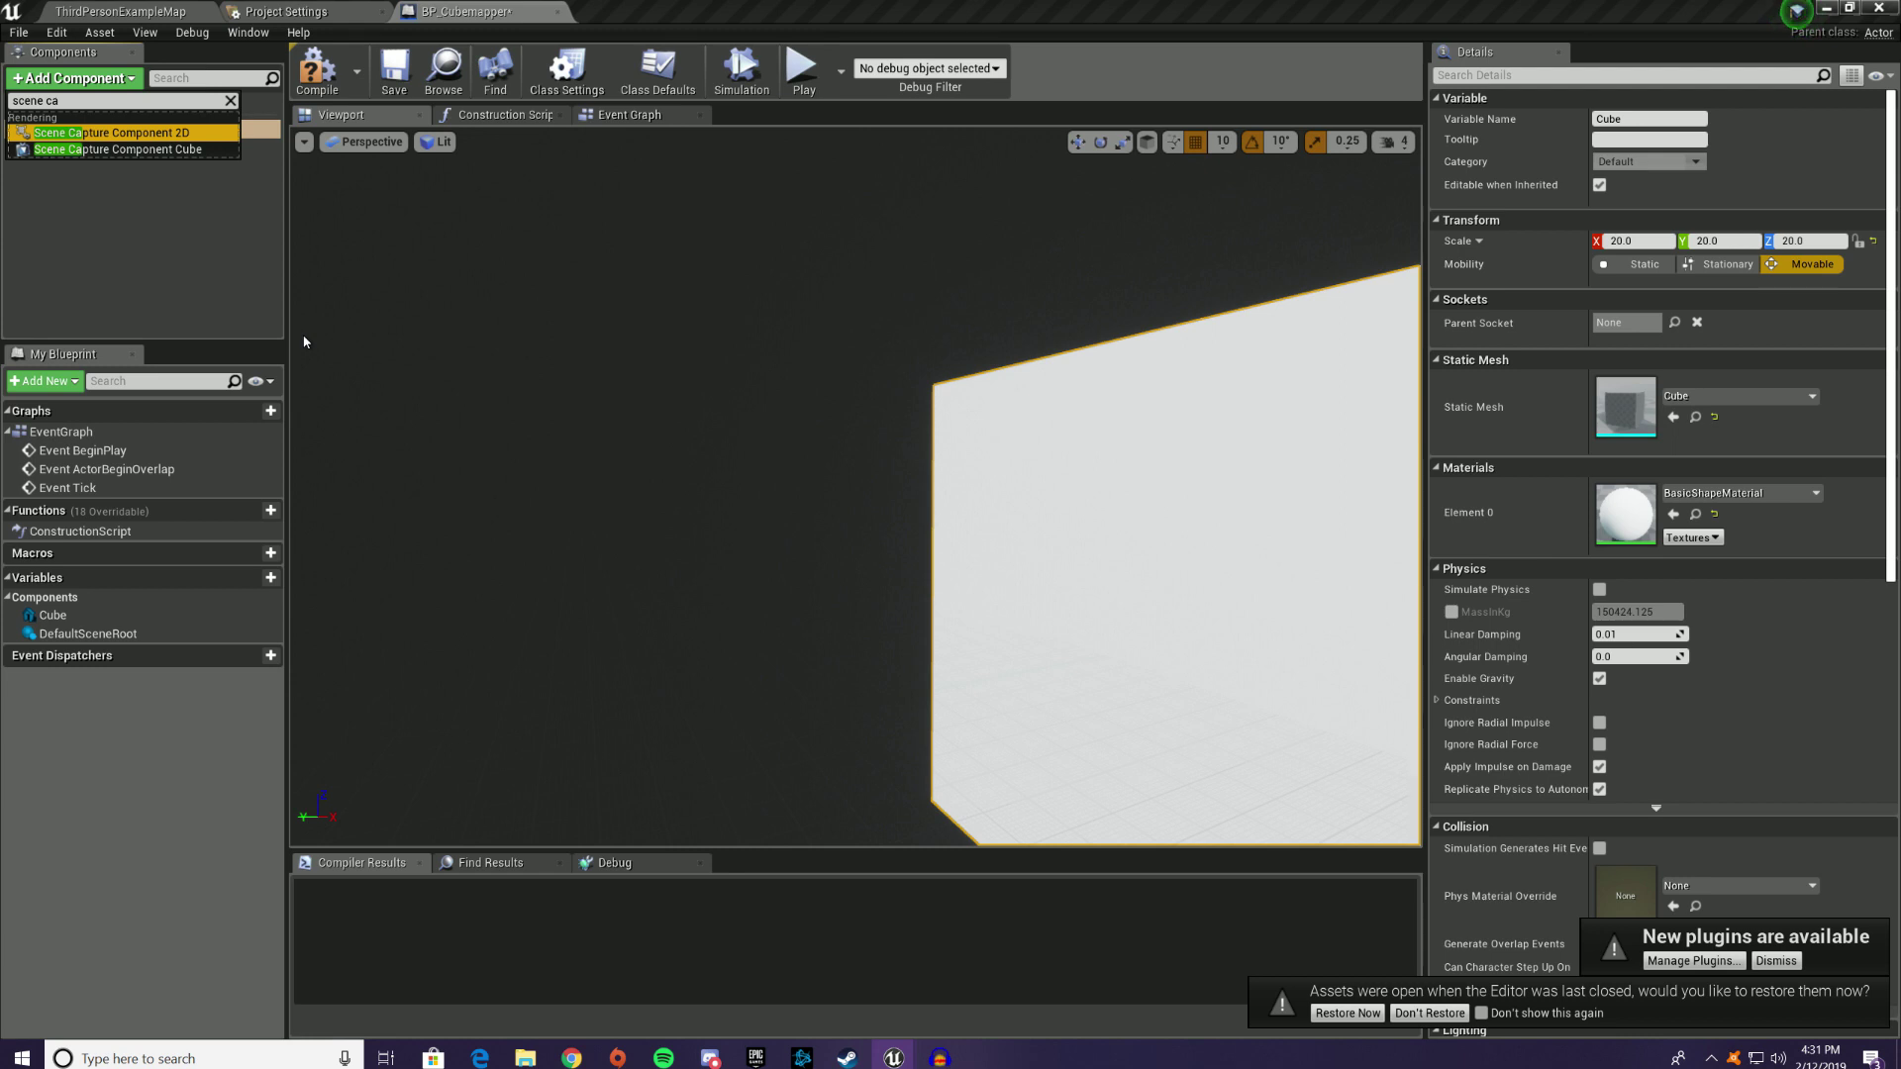
pyautogui.press('Return')
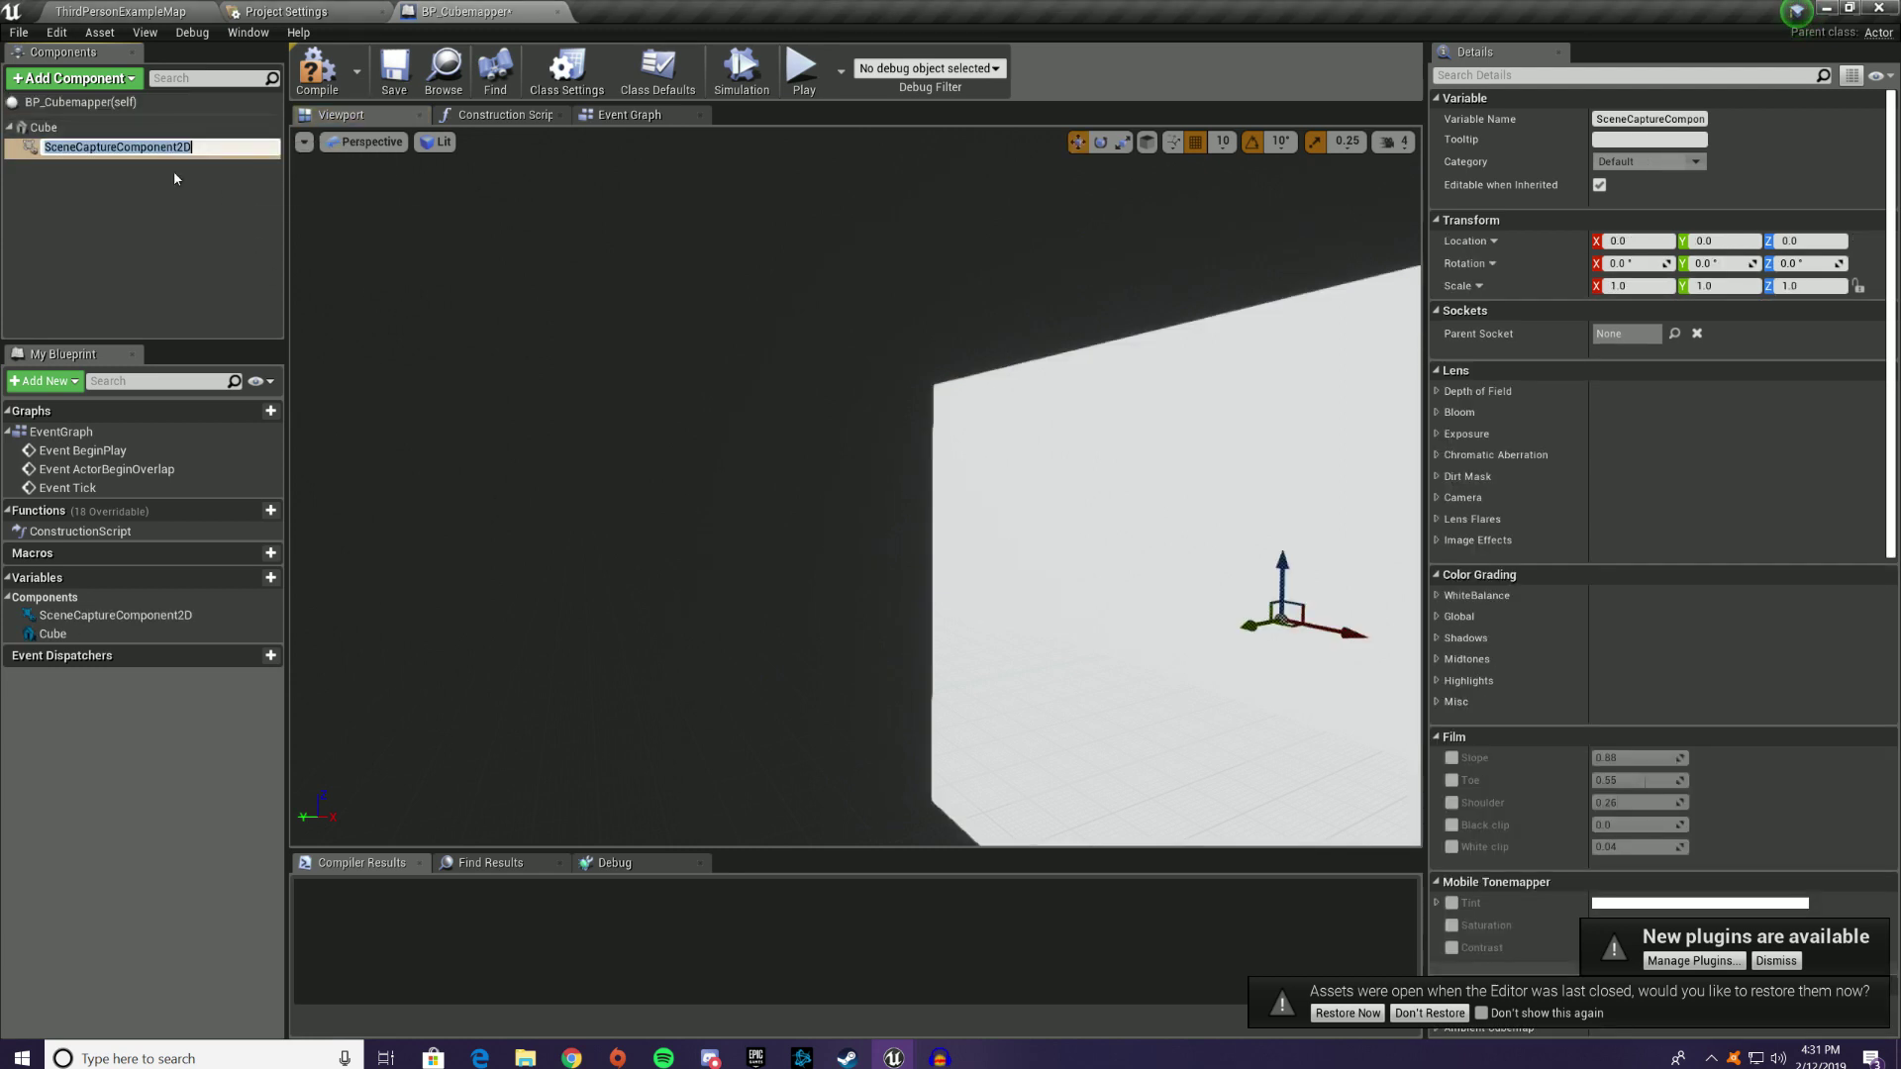
pyautogui.click(180, 177)
pyautogui.rightClick(156, 149)
pyautogui.click(196, 304)
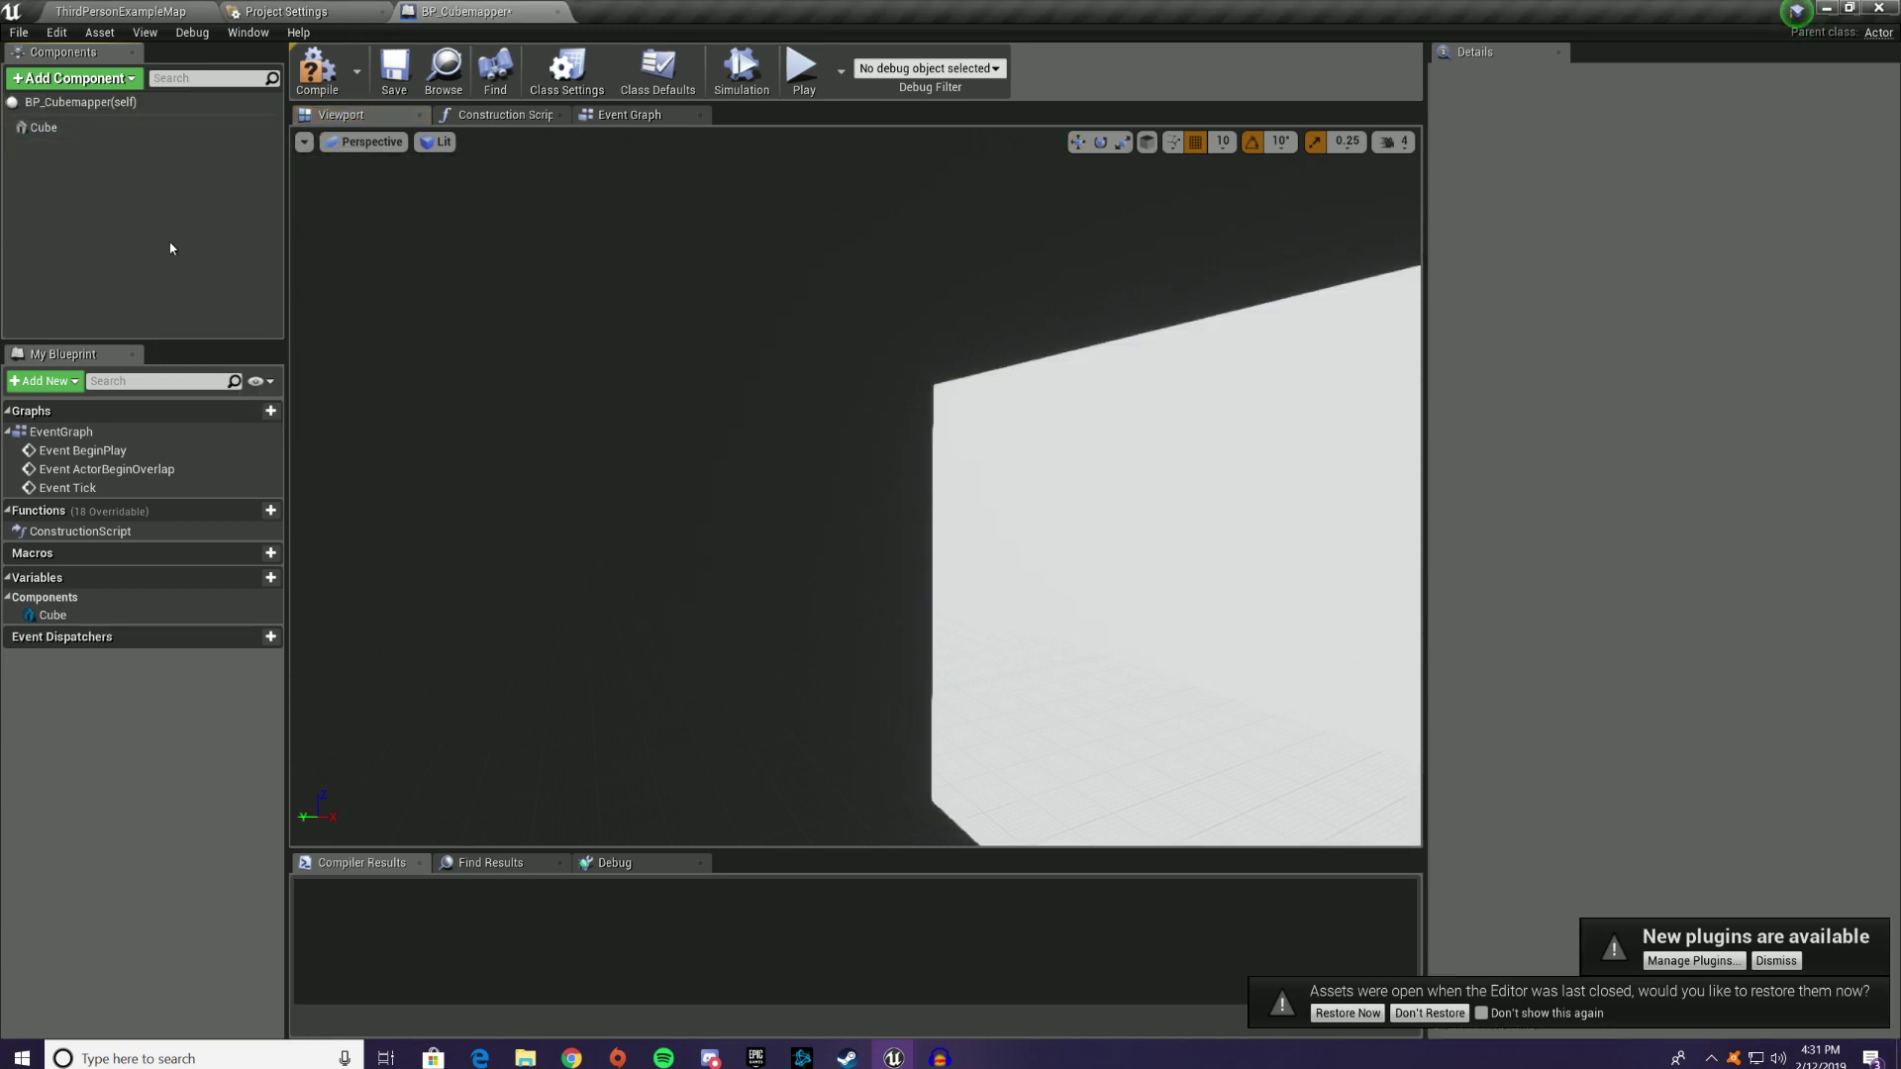
# Step: Add a Scene Capture Component Cube to BP_Cubemapper and select it
pyautogui.click(85, 83)
pyautogui.write('sce')
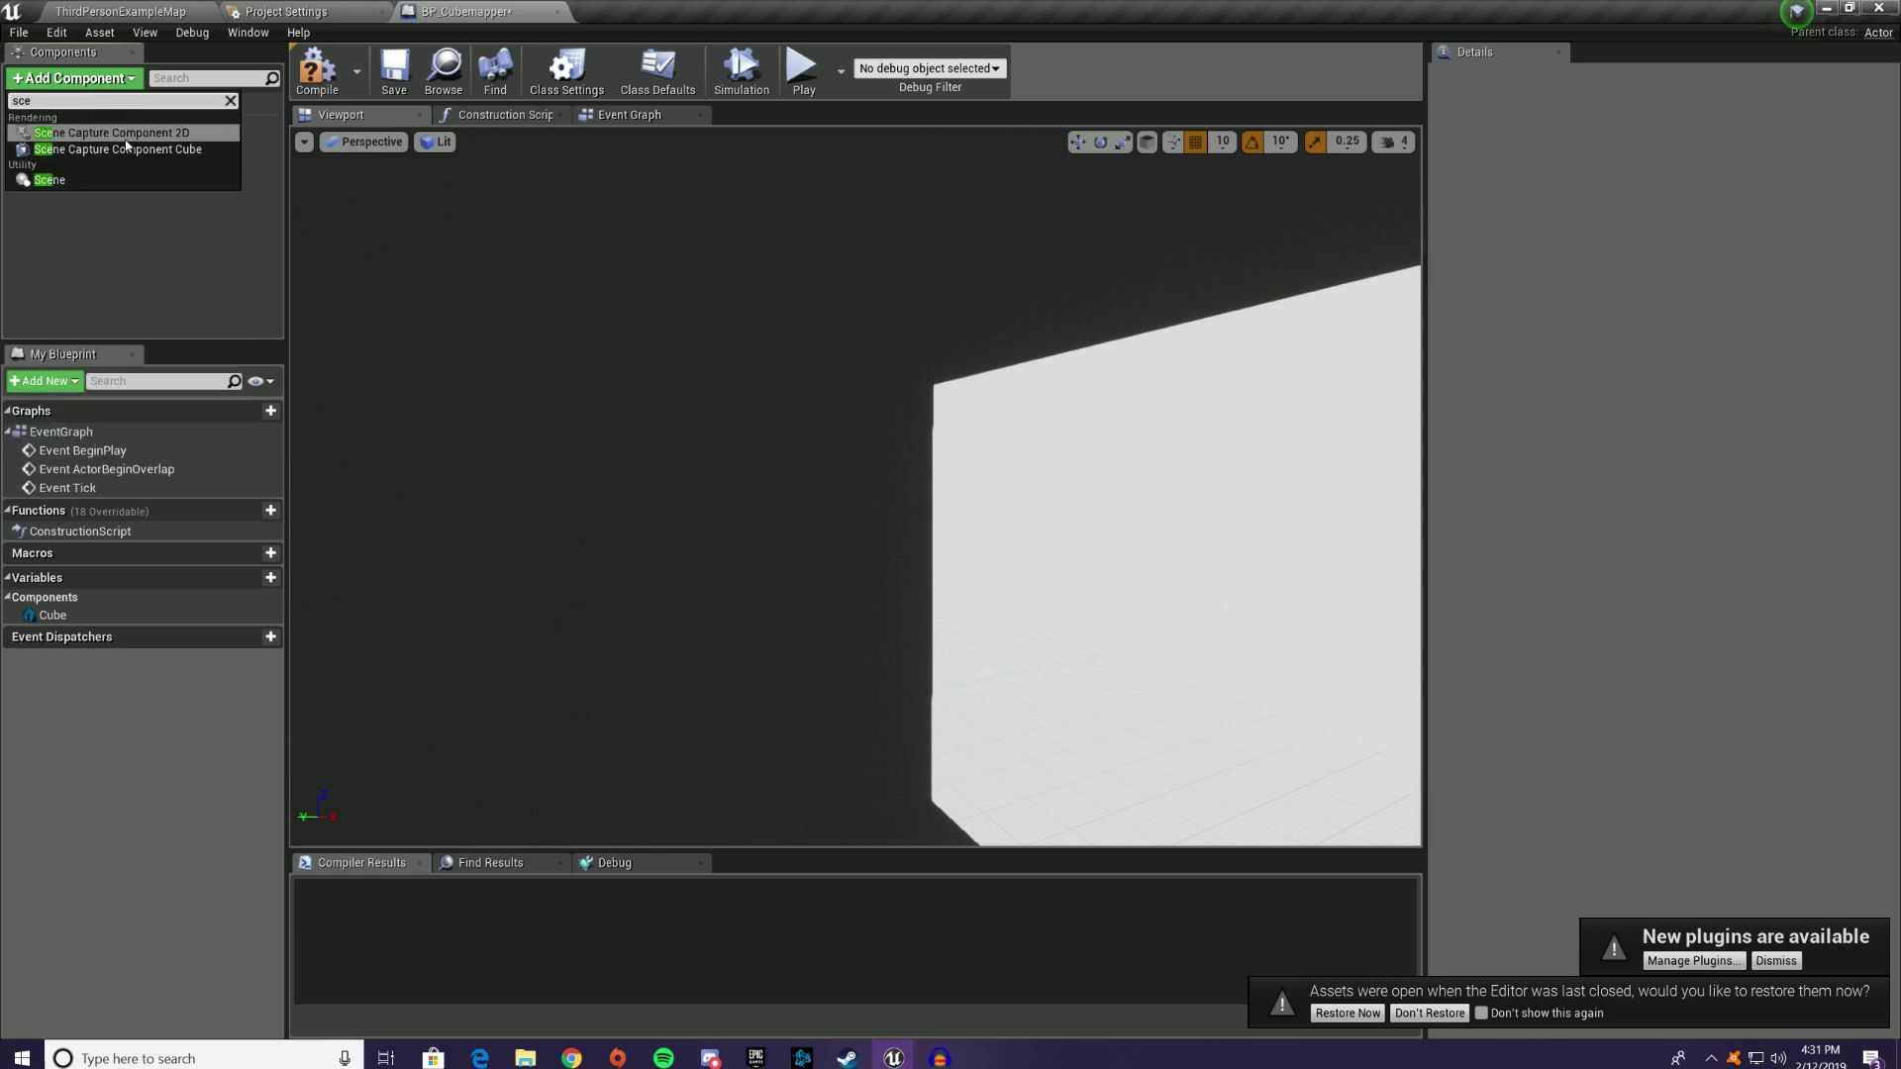
pyautogui.click(132, 151)
pyautogui.click(165, 238)
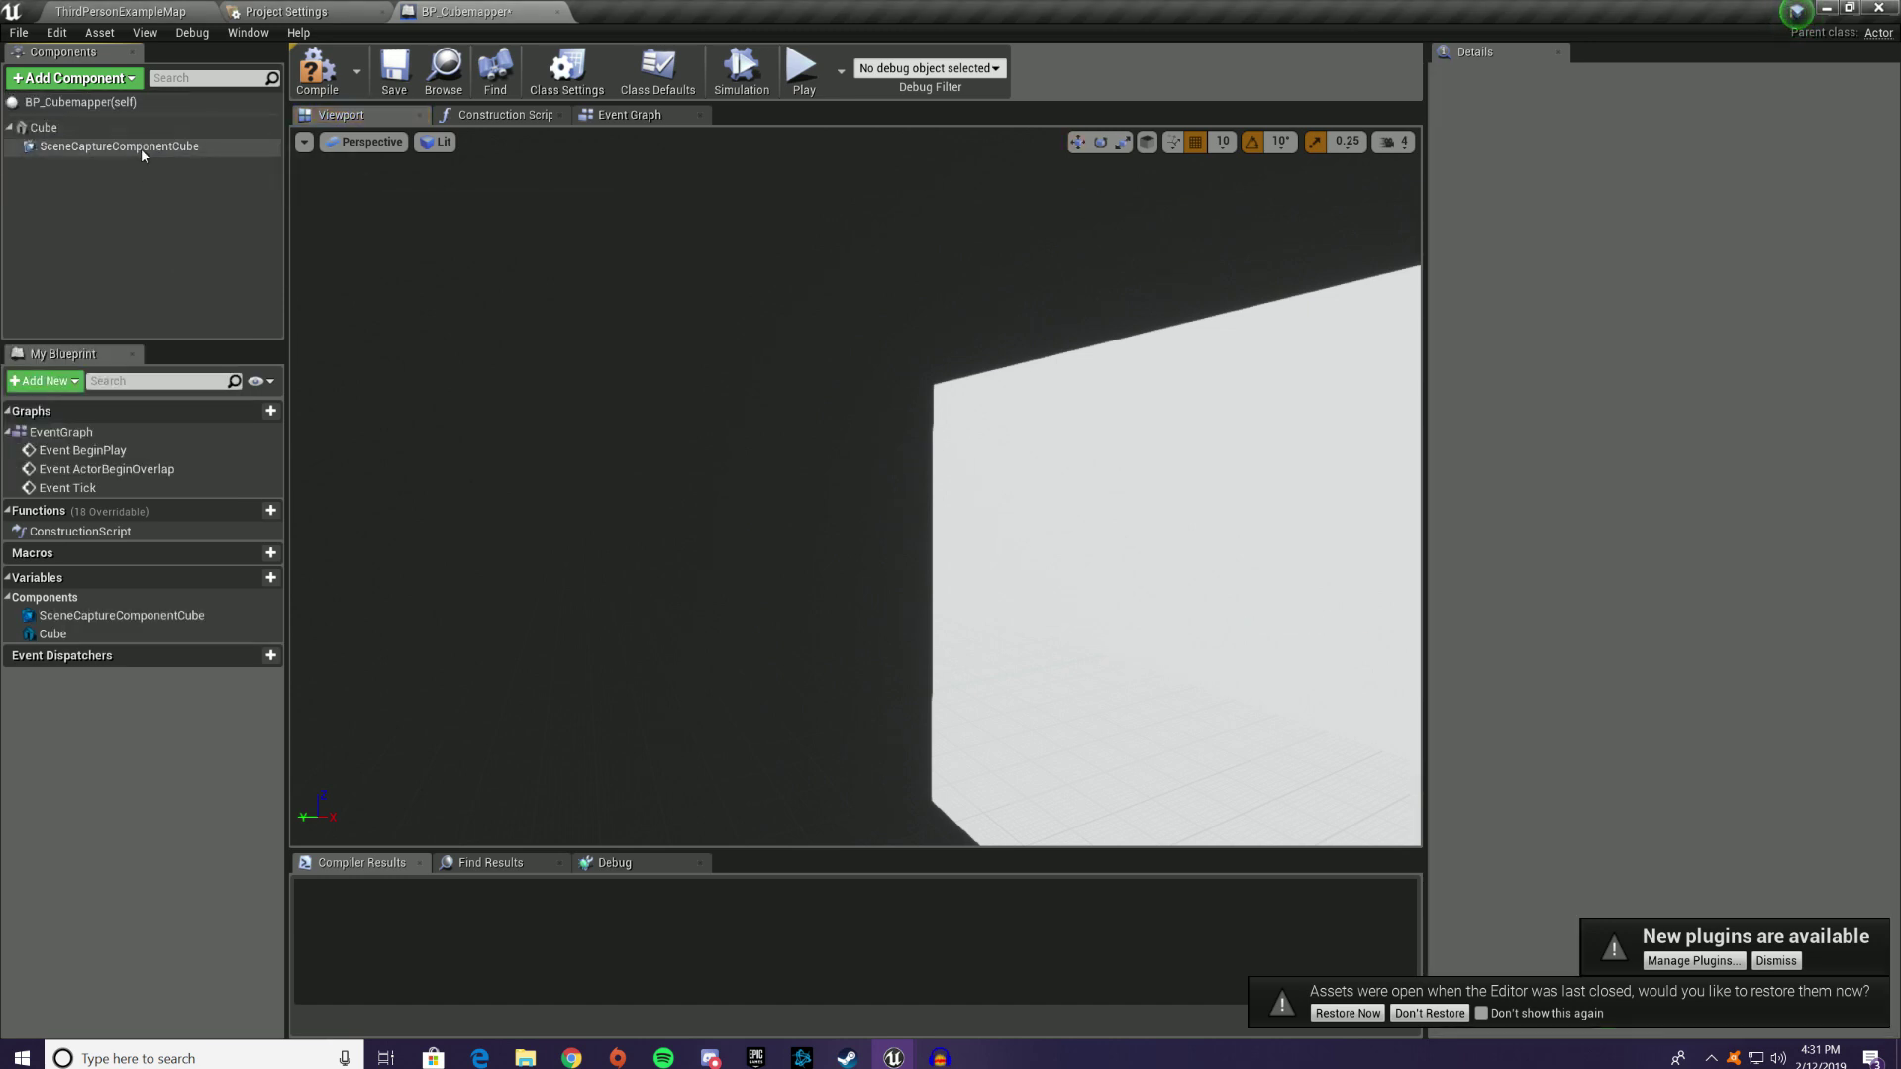
pyautogui.click(143, 149)
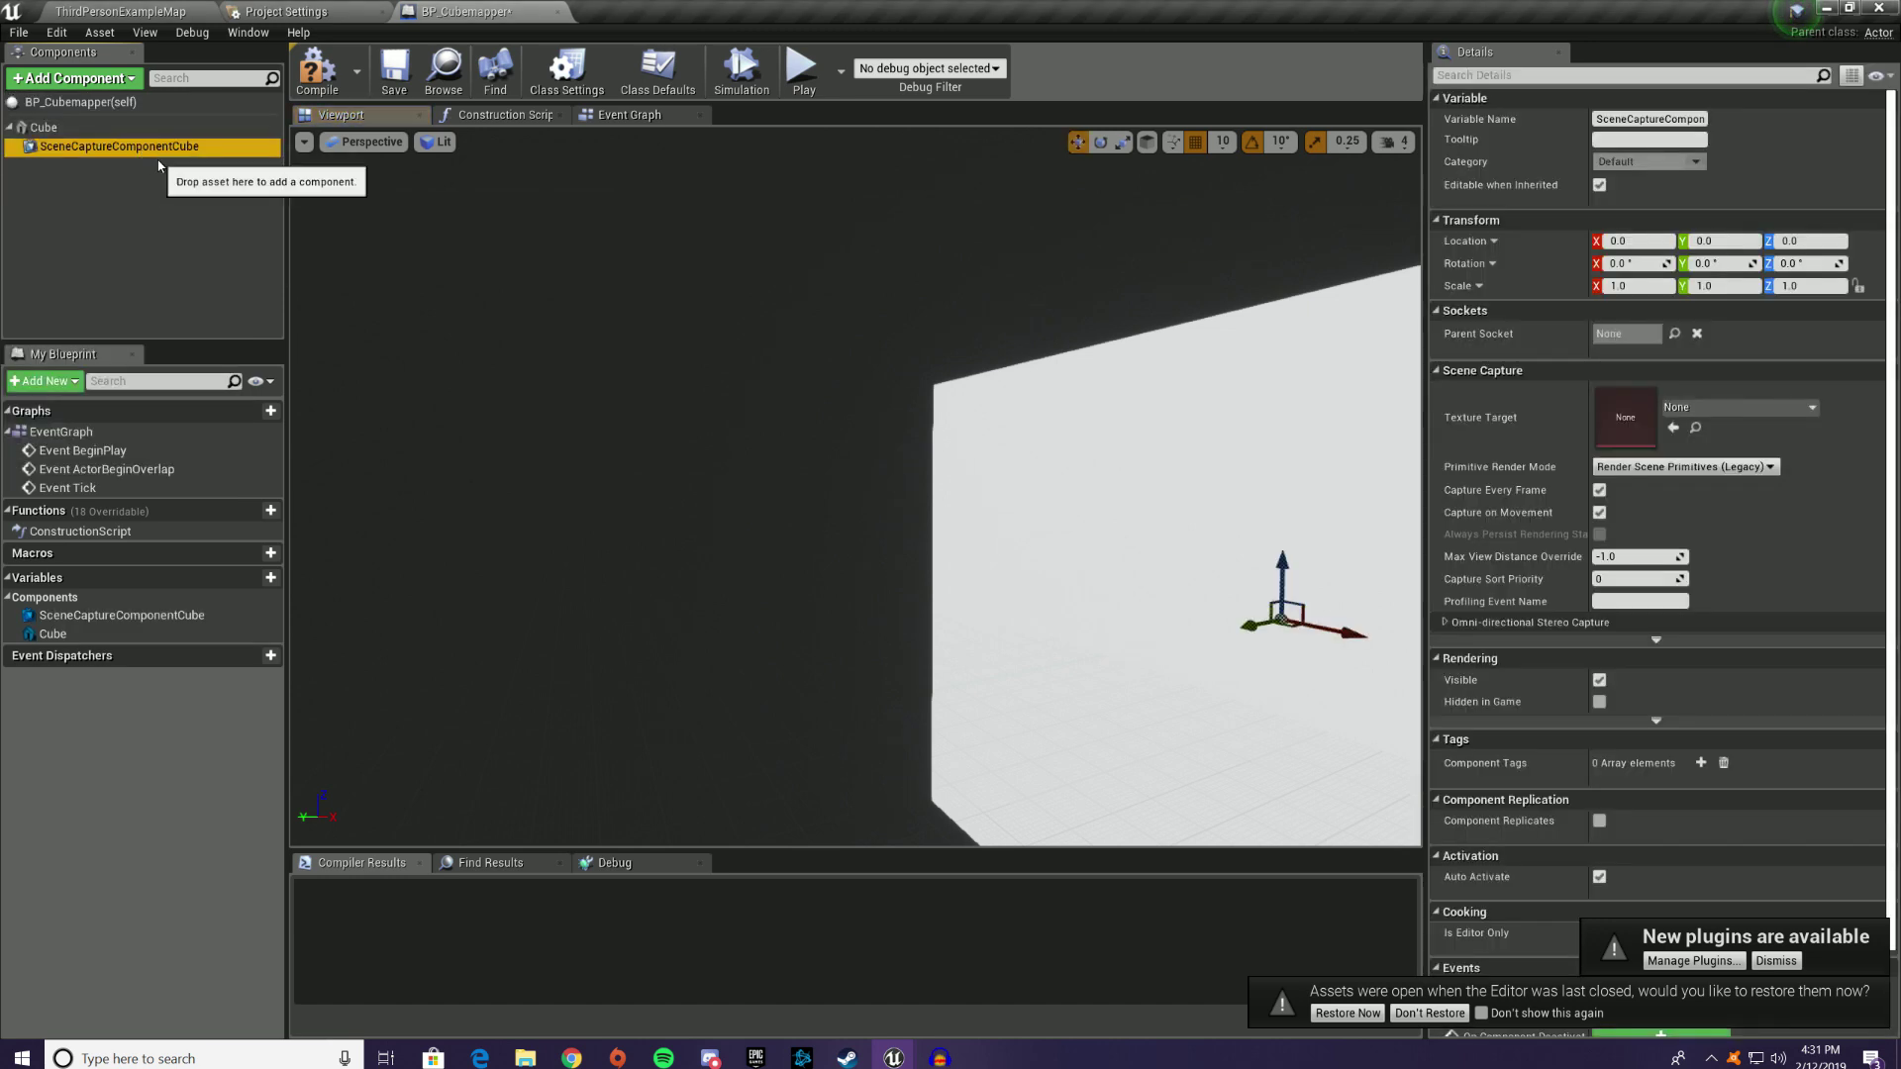
# Step: Create a Cube Render Target named CRT_Cubemapper in the Materials/Textures folder
pyautogui.click(150, 14)
pyautogui.rightClick(555, 848)
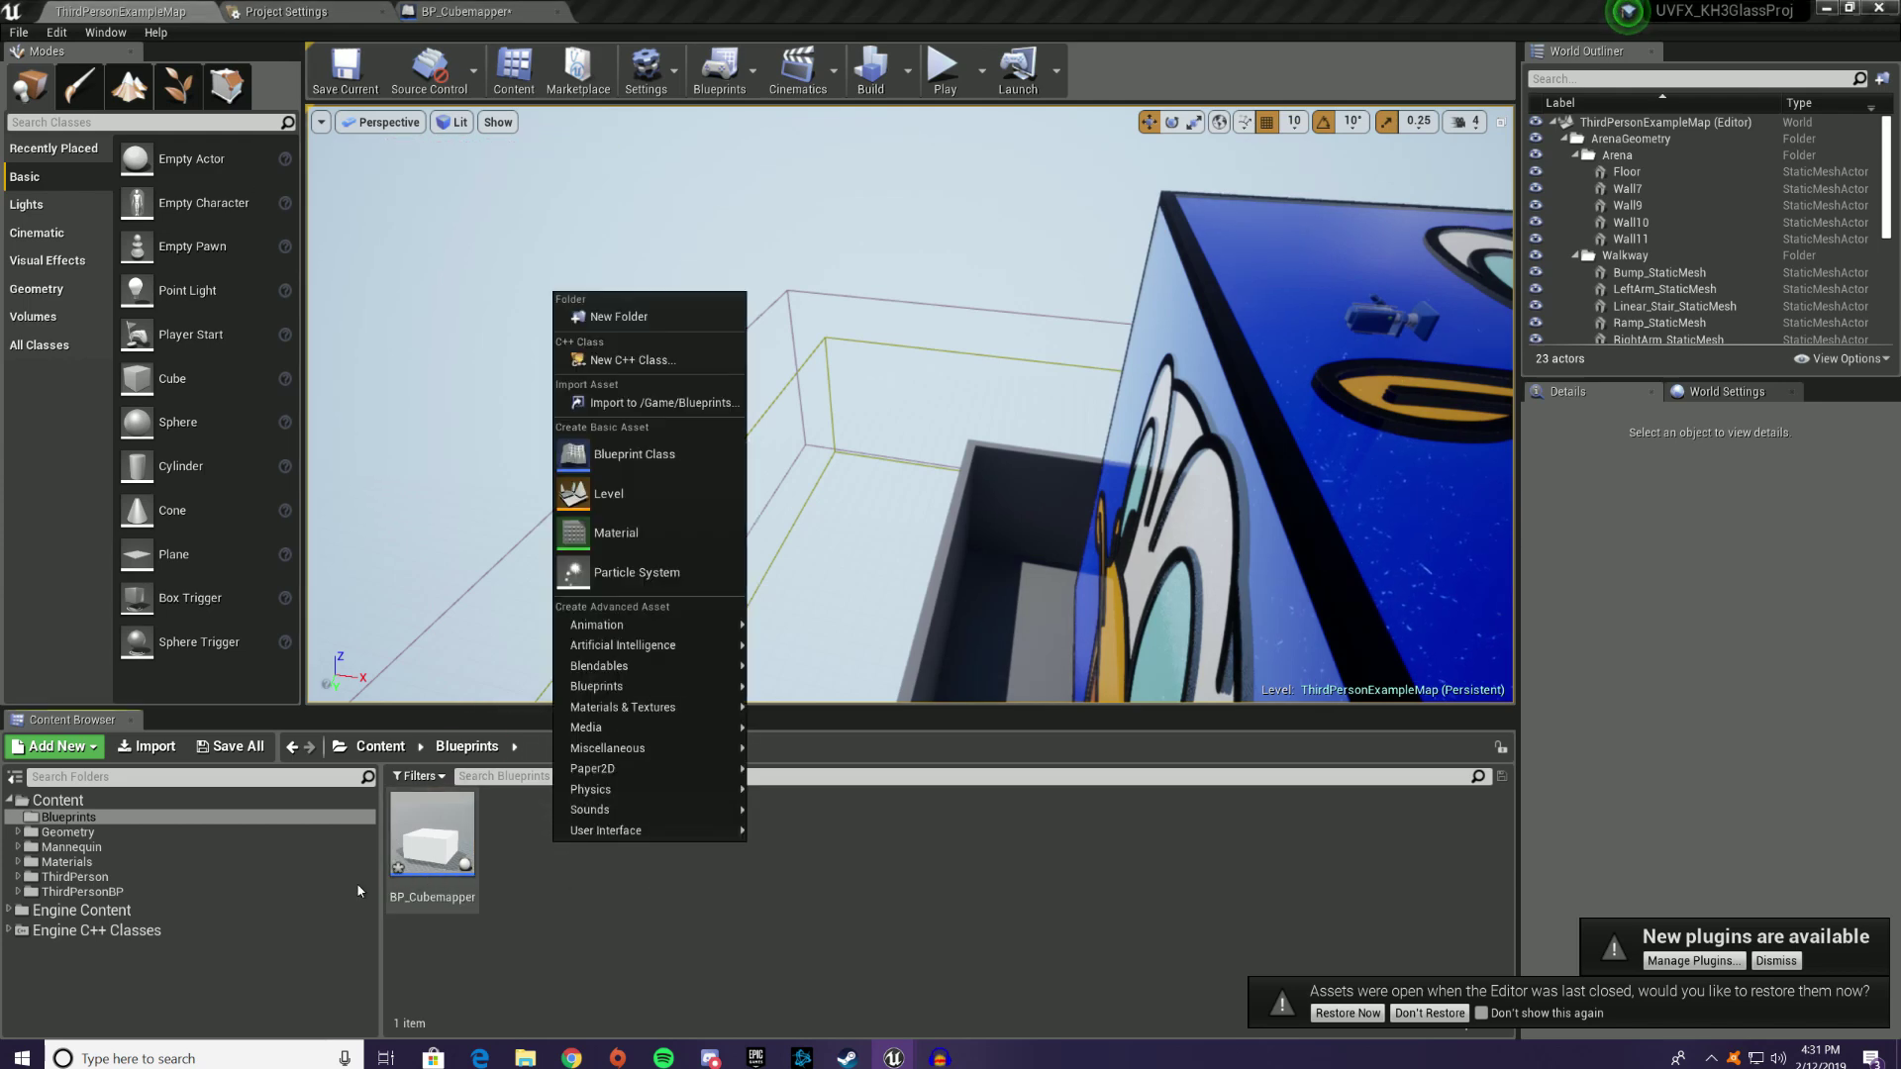
pyautogui.click(142, 862)
pyautogui.doubleClick(453, 860)
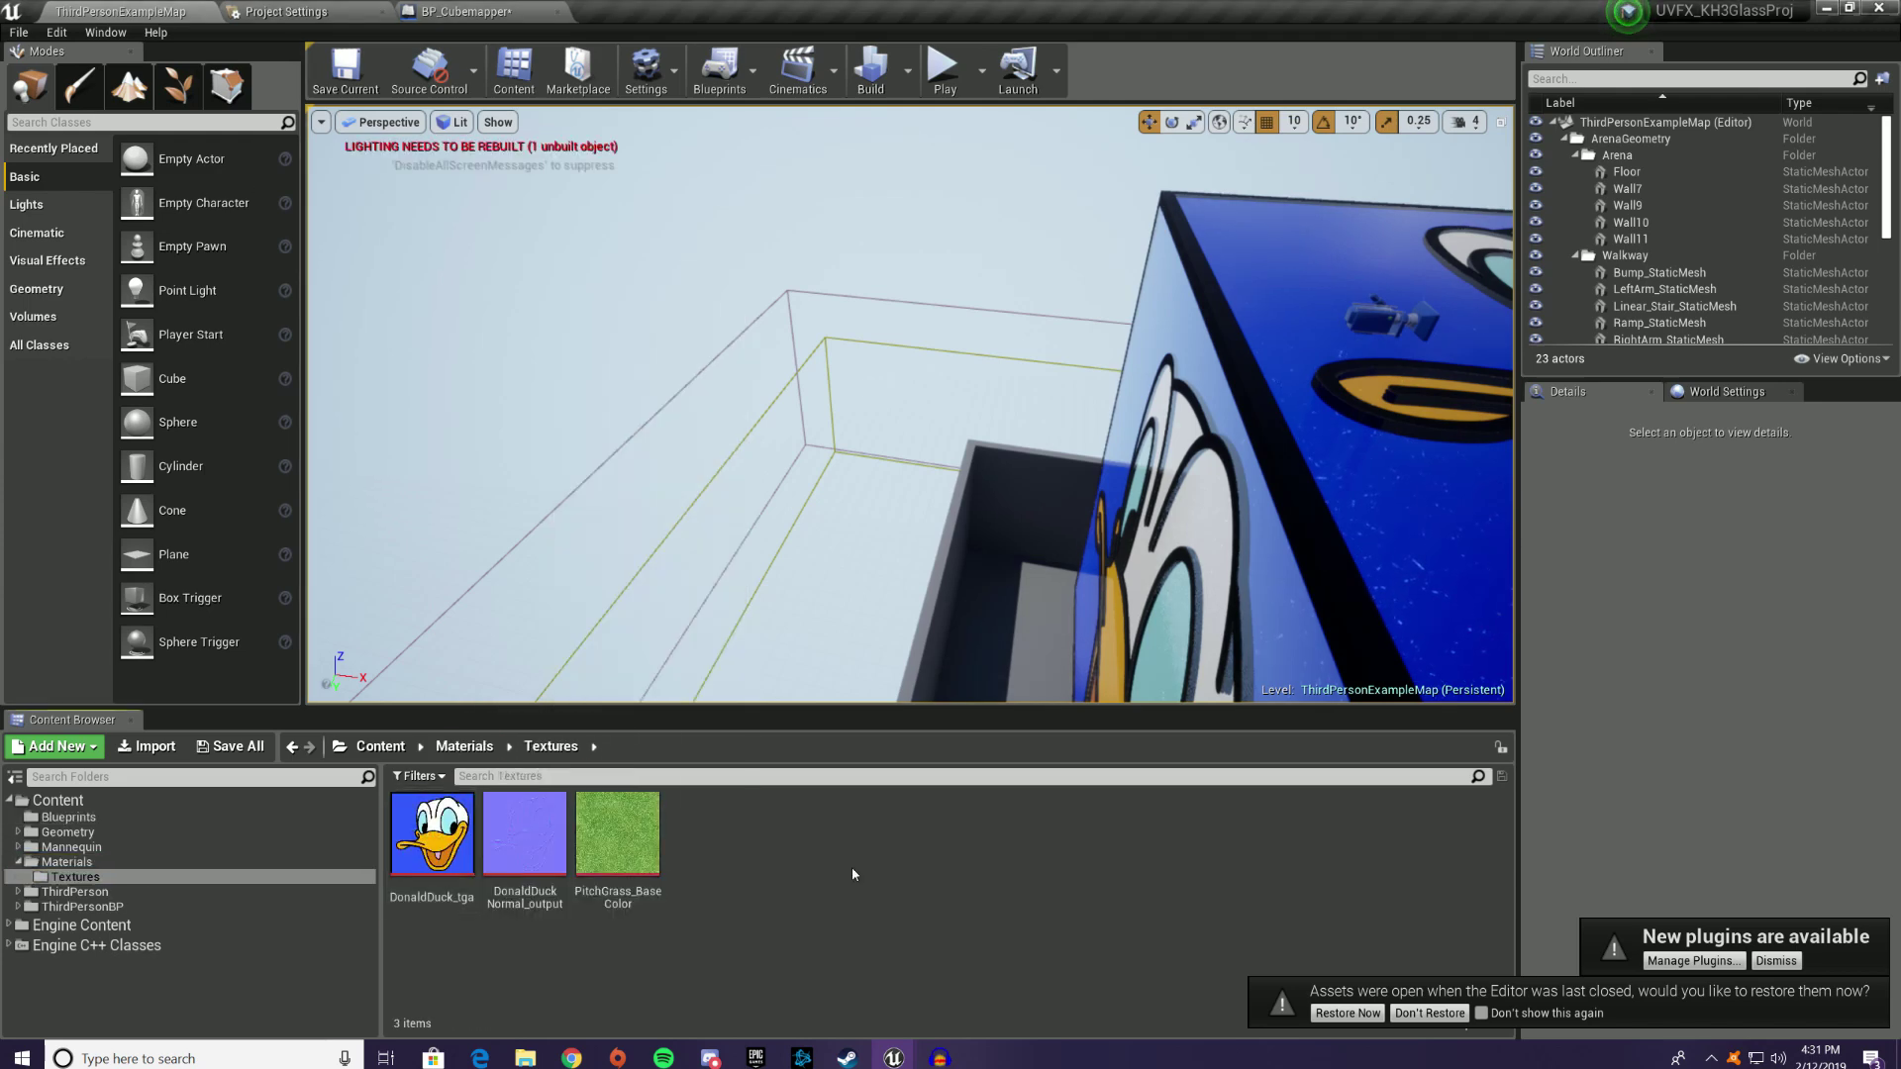
pyautogui.rightClick(852, 867)
pyautogui.moveTo(954, 733)
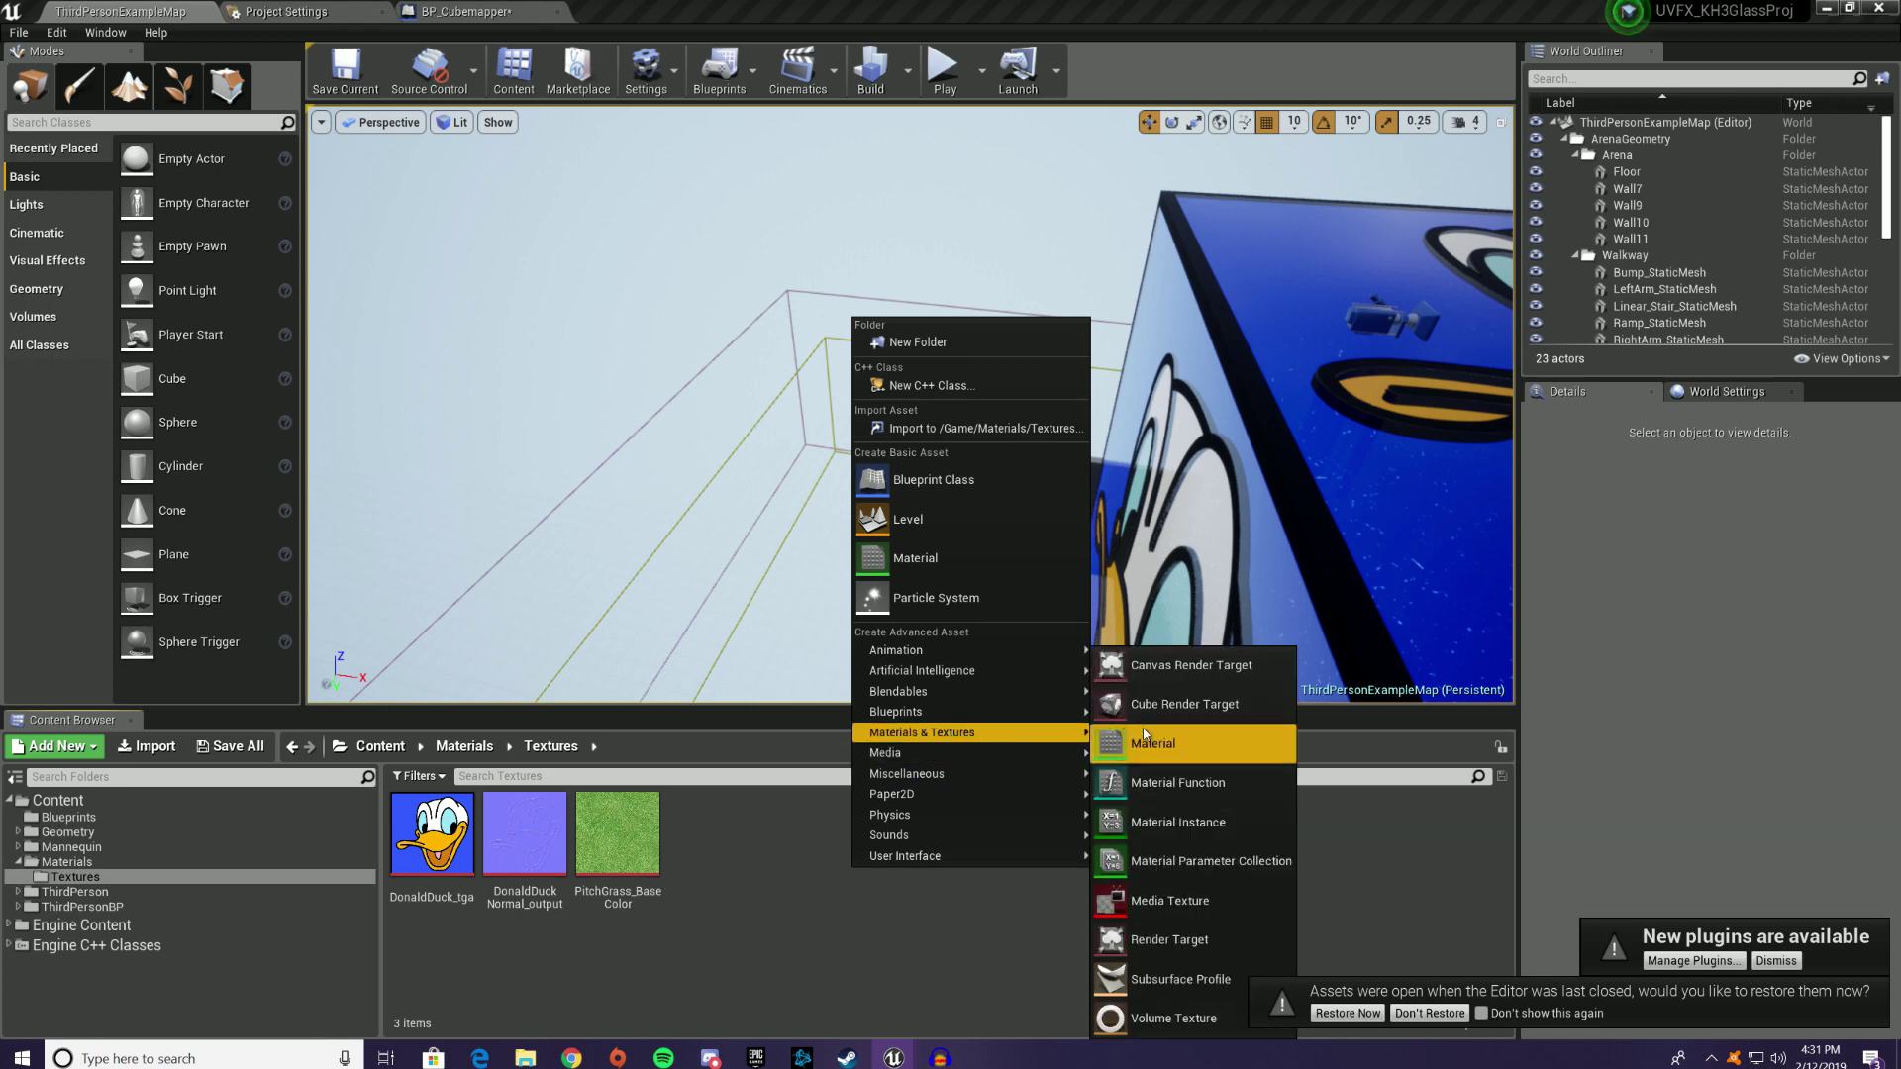
pyautogui.click(1194, 709)
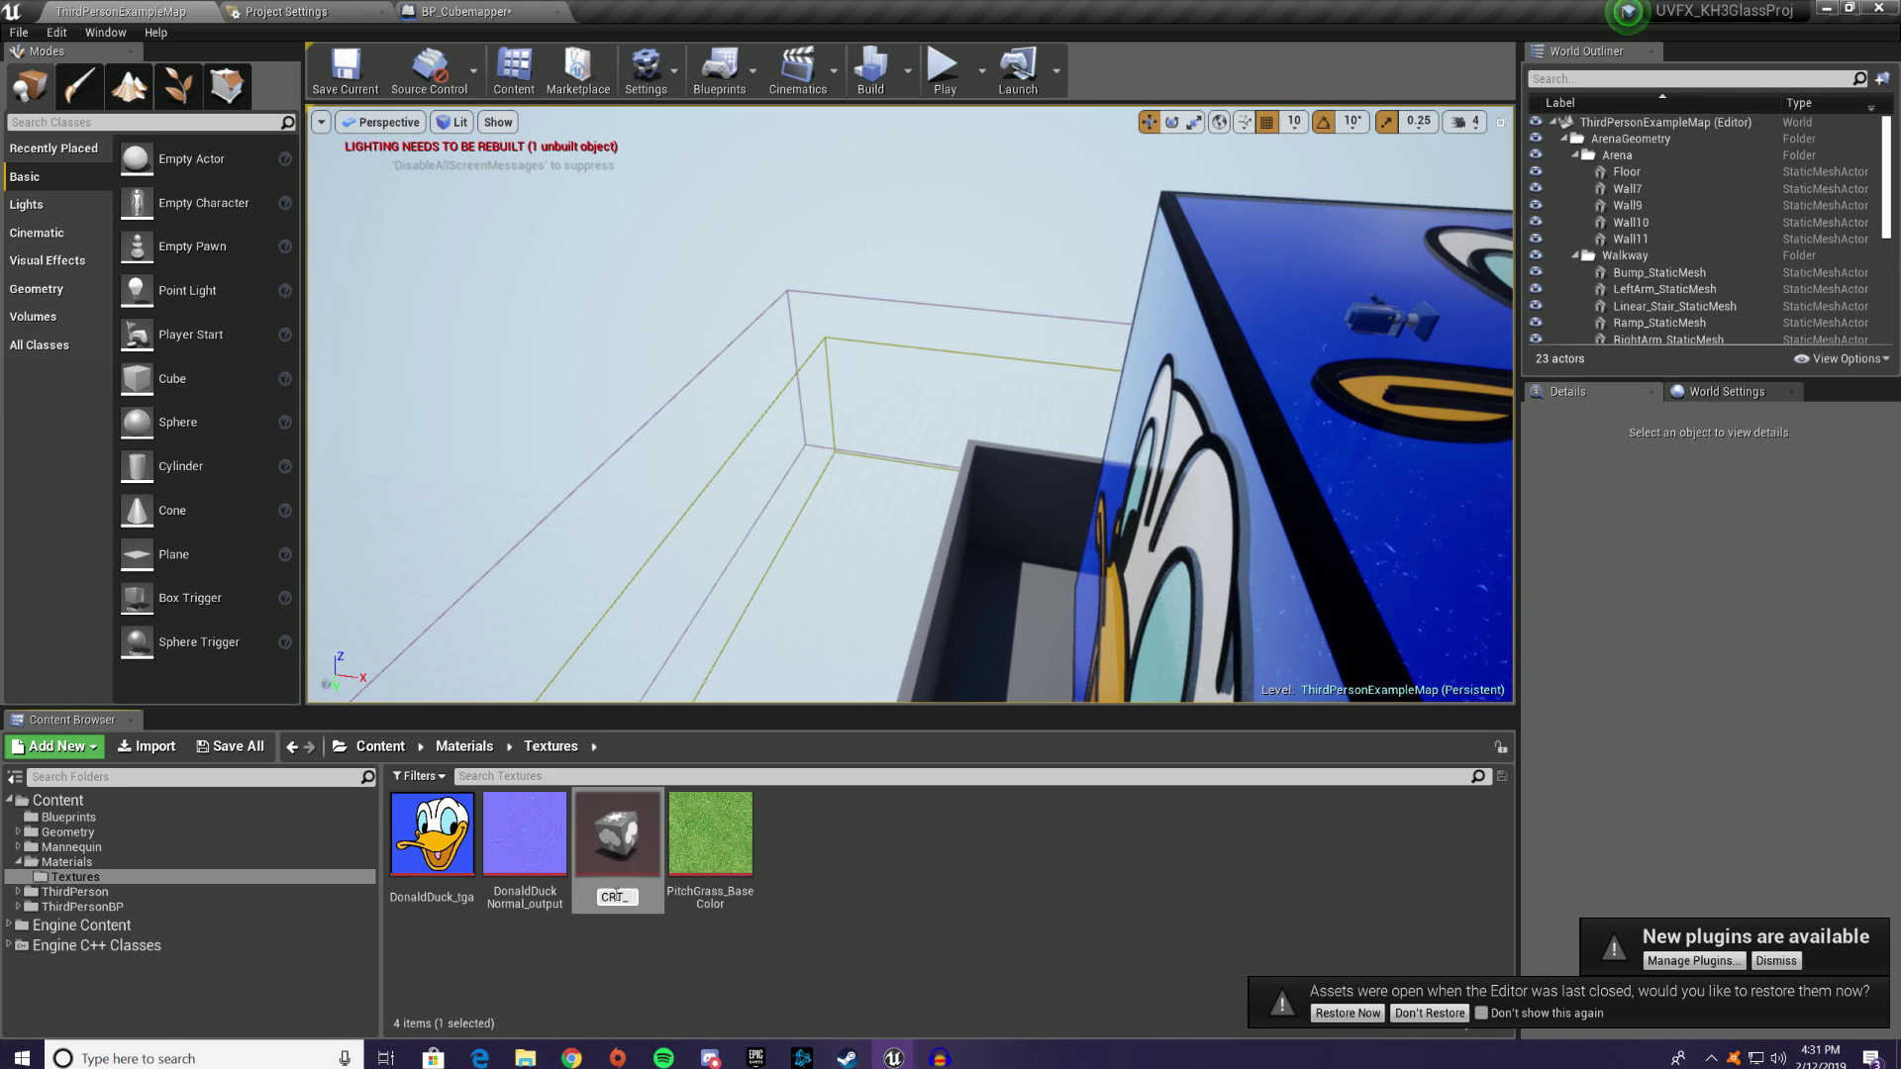
pyautogui.write('CRT_Cubemapper')
pyautogui.press('Return')
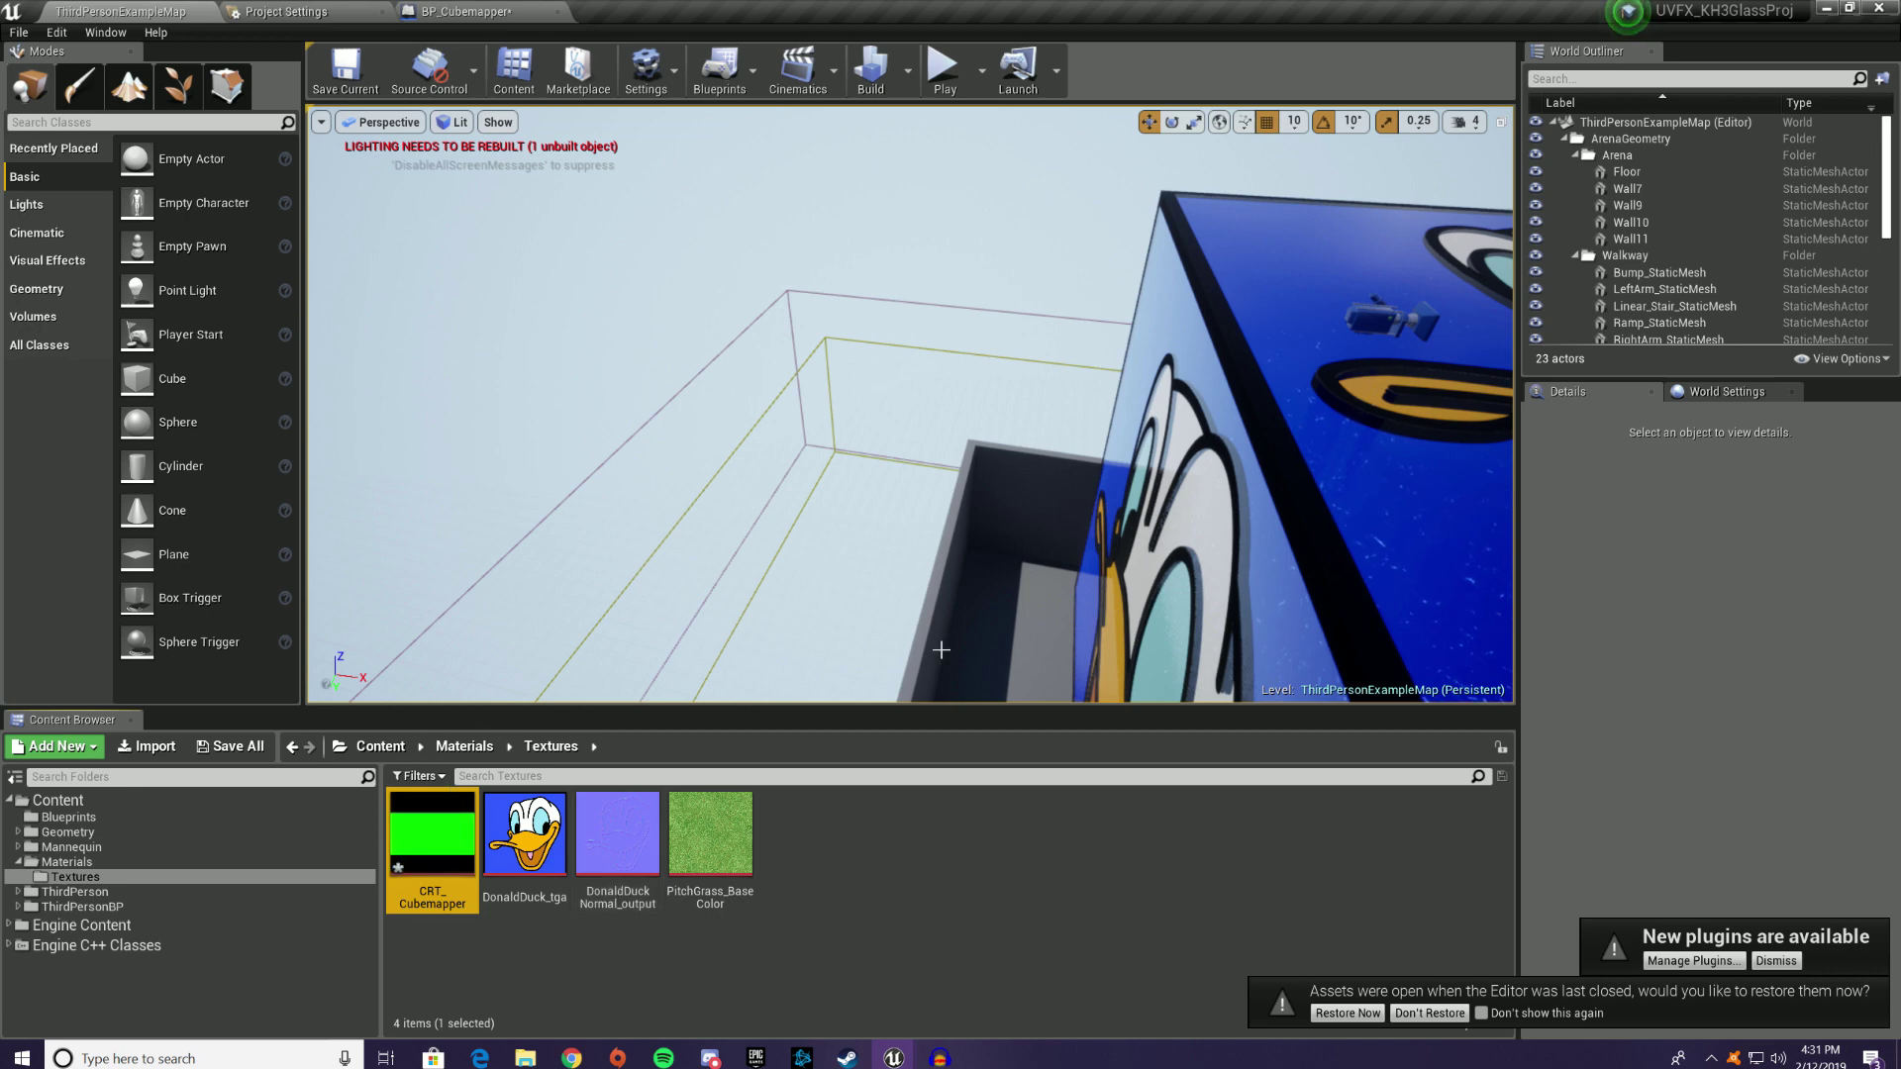
# Step: Set the texture target of BP_Cubemapper's SceneCaptureComponentCube to CRT_Cubemapper
pyautogui.click(117, 822)
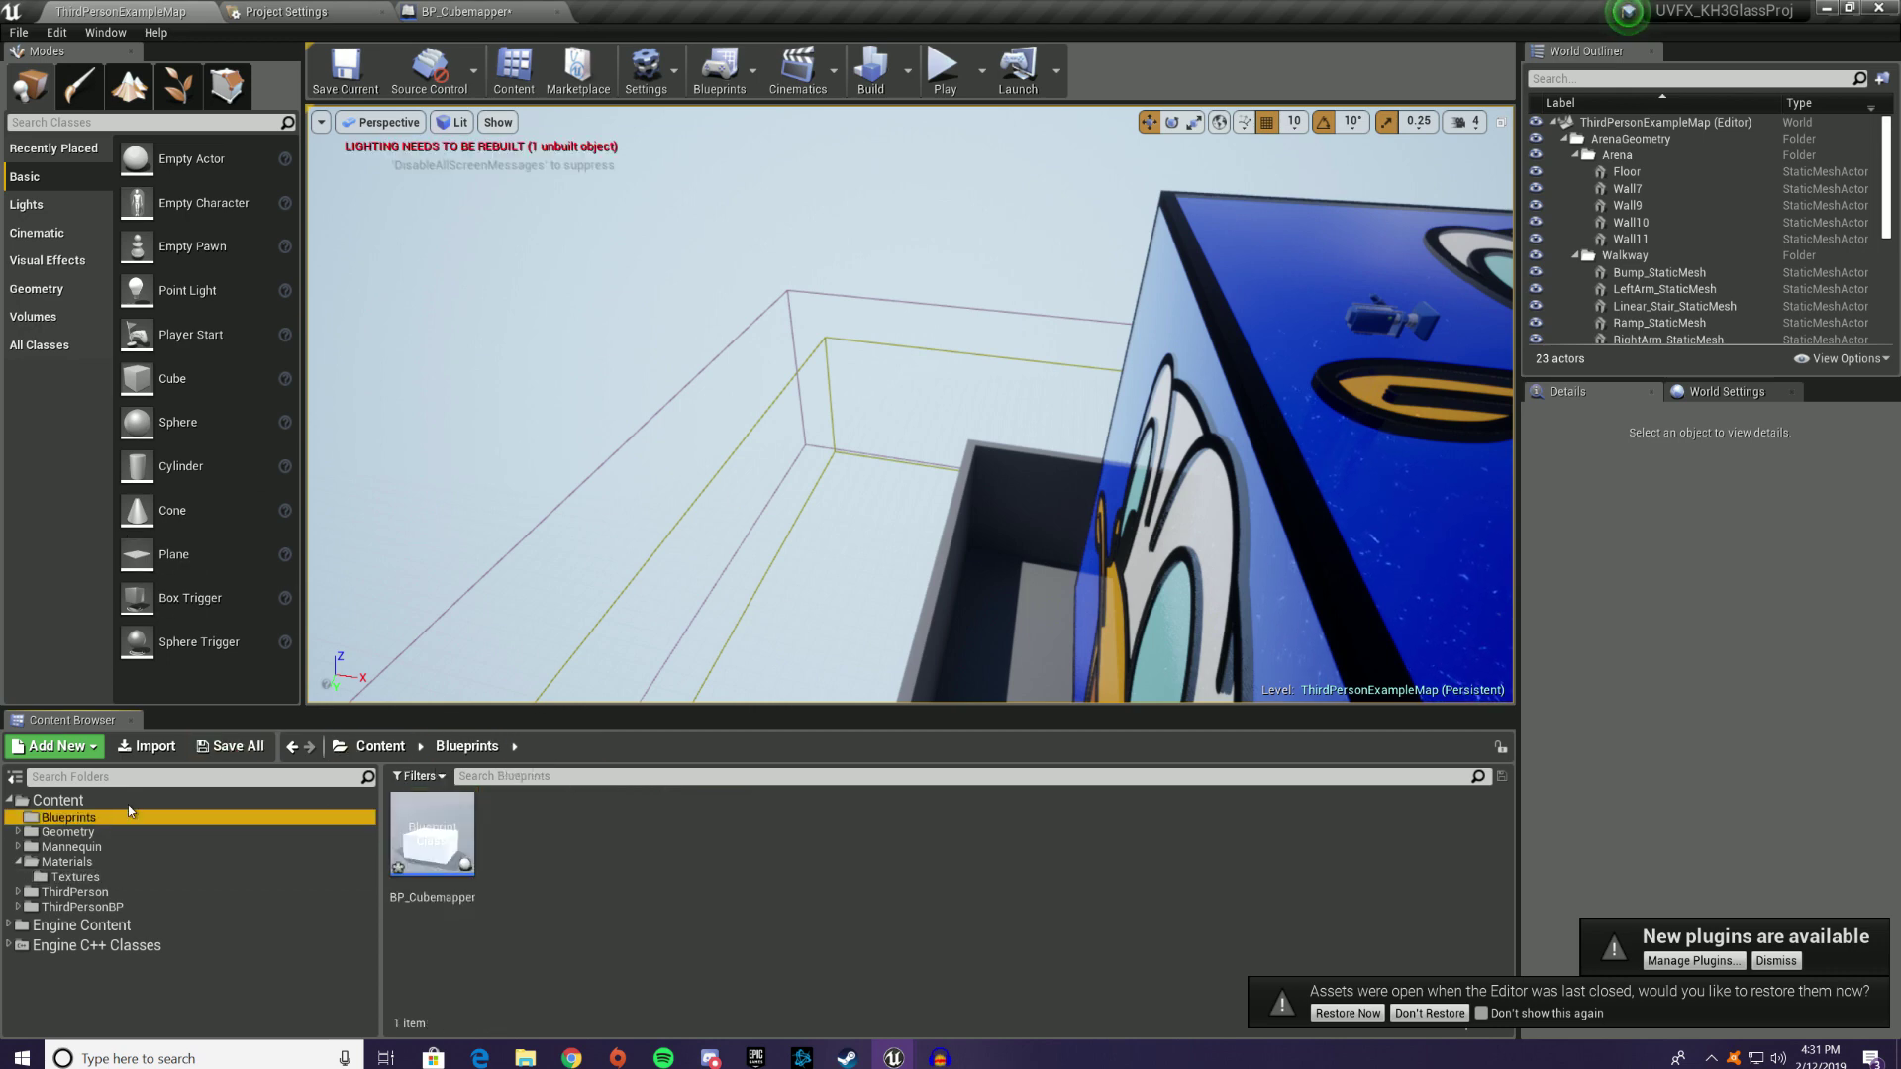
pyautogui.doubleClick(457, 838)
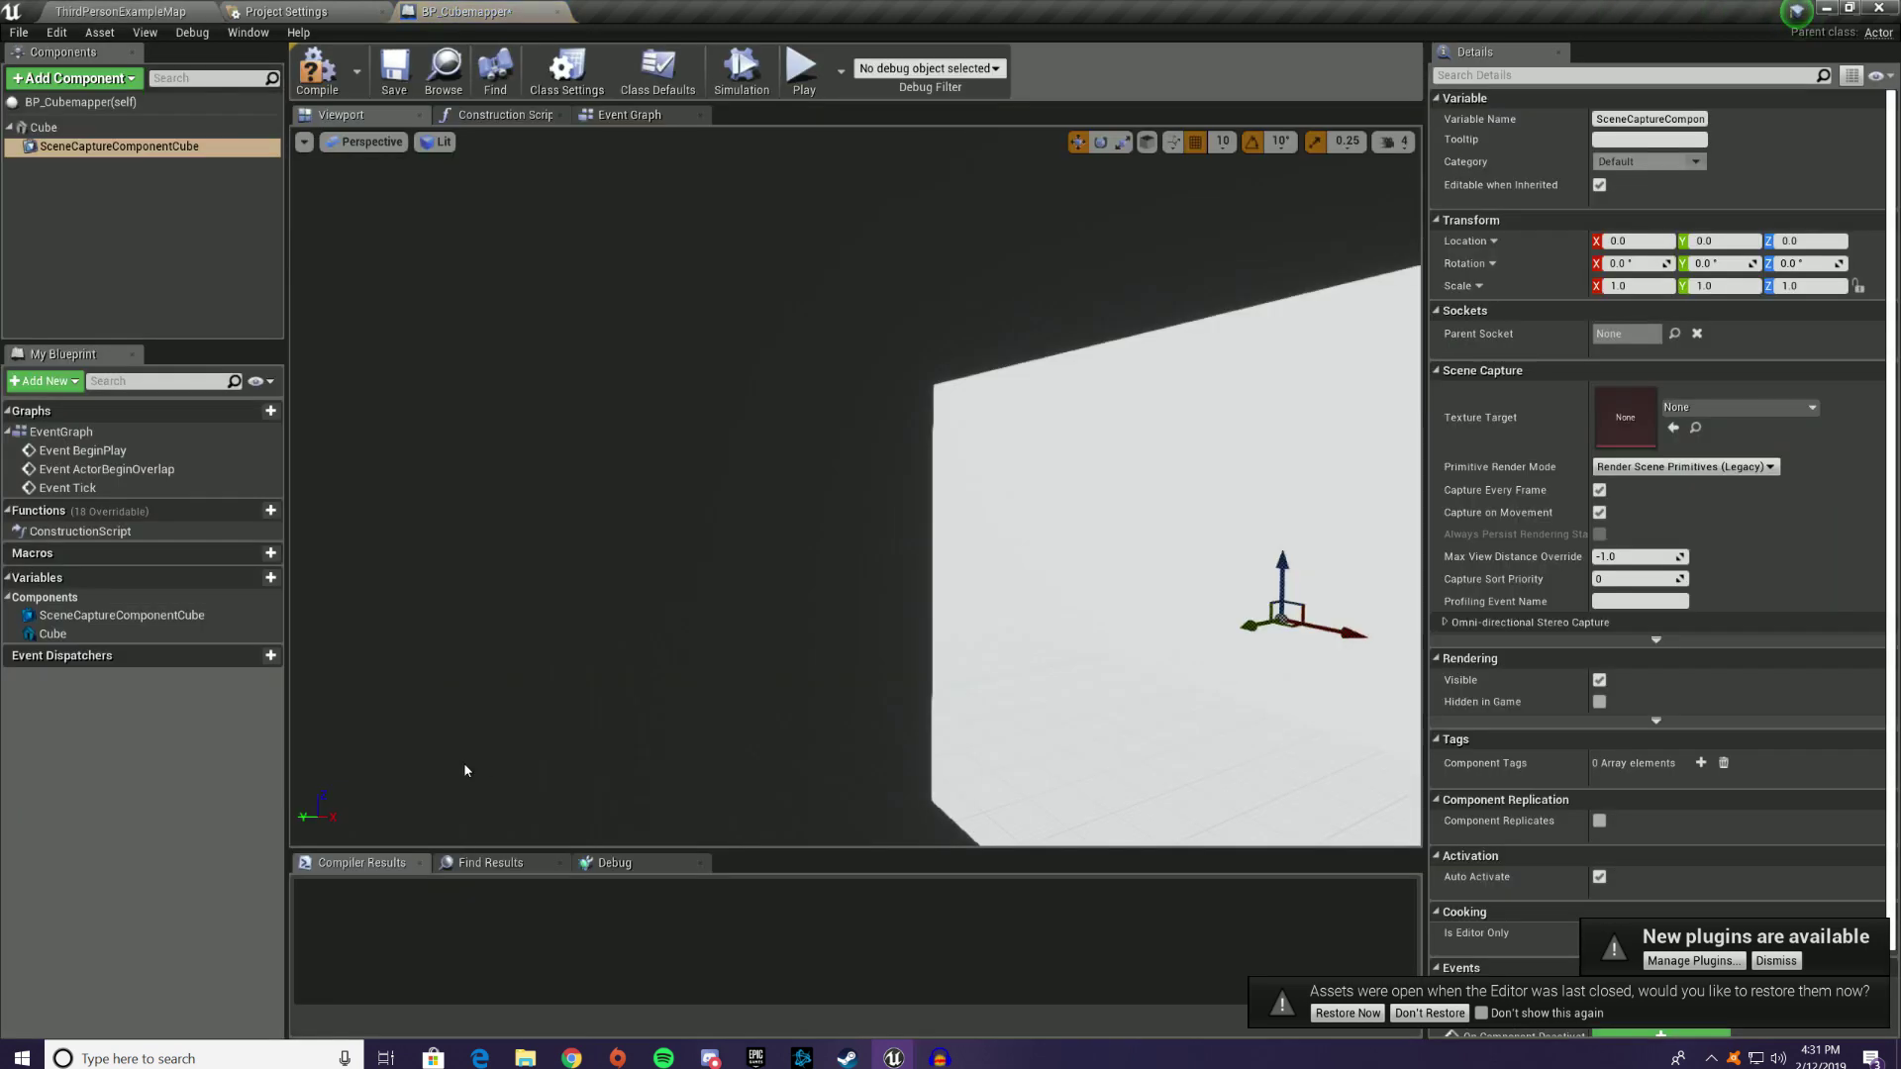
pyautogui.click(1688, 402)
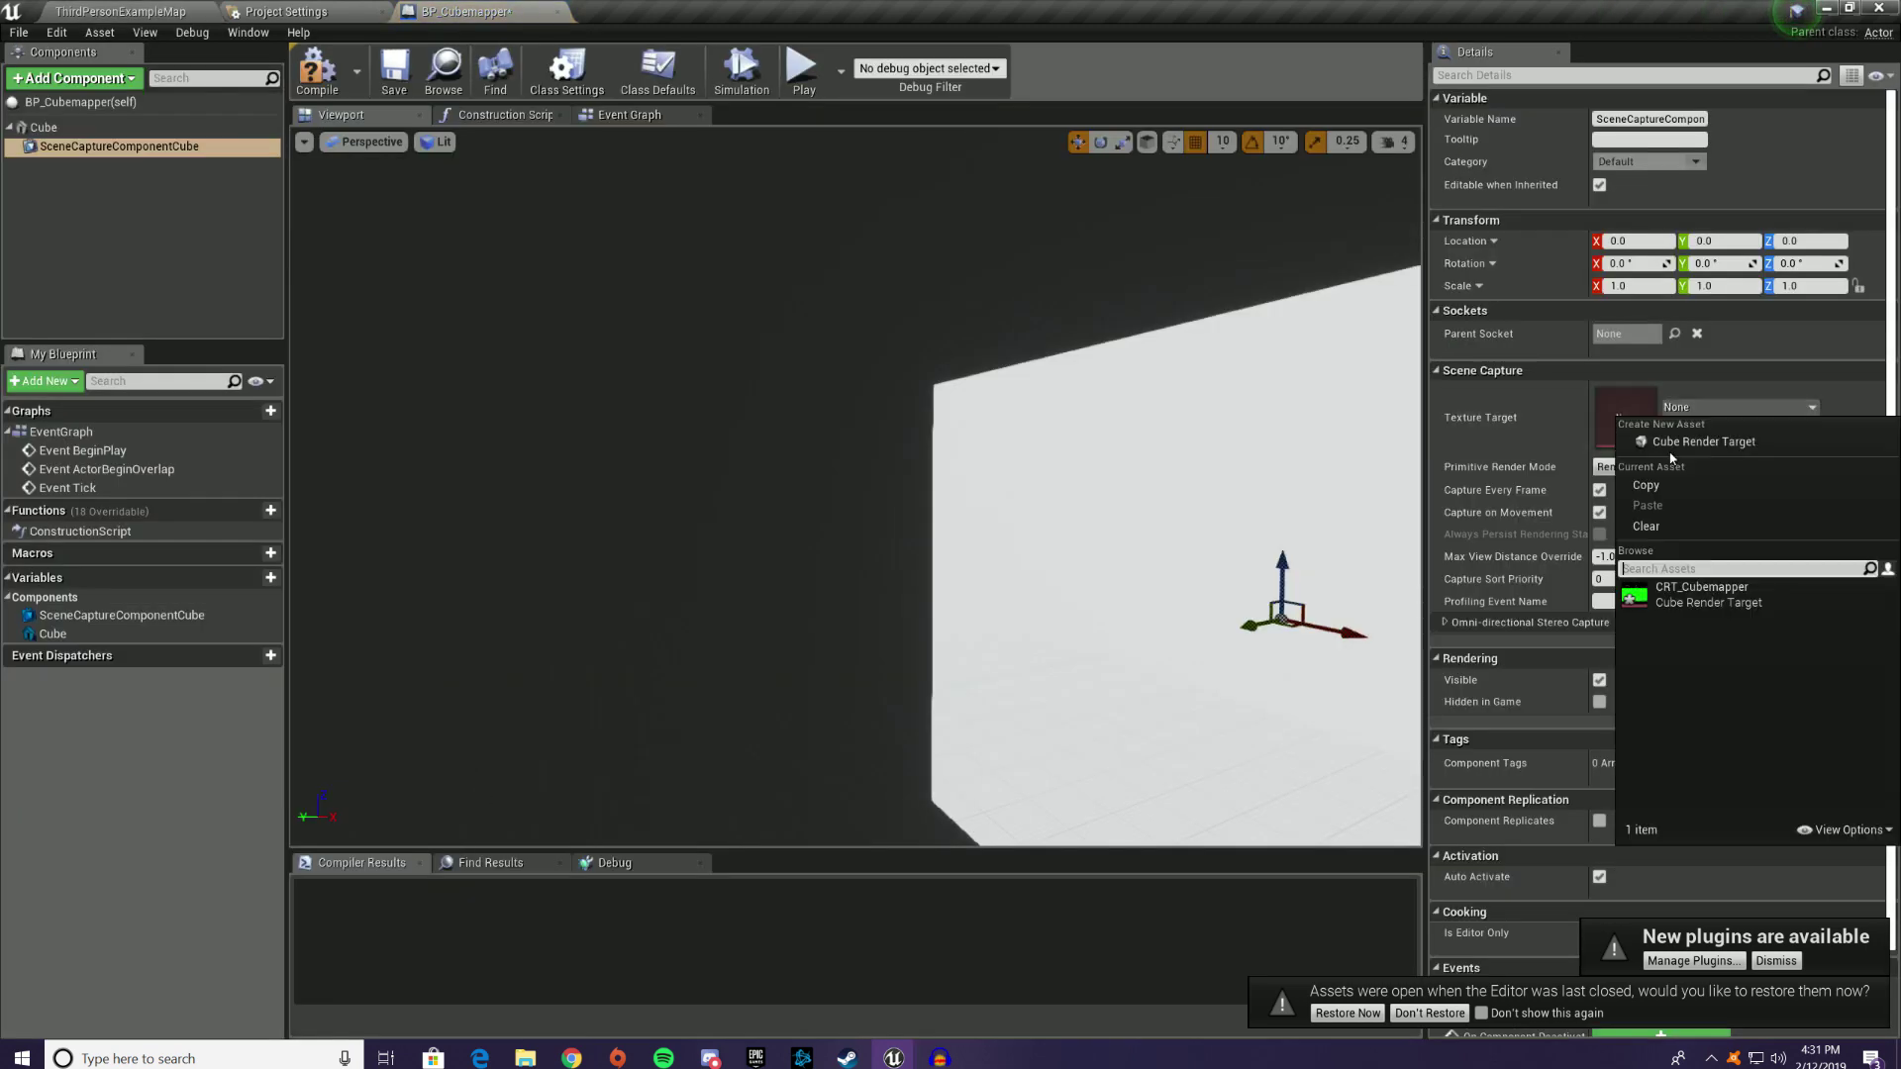
pyautogui.click(1703, 585)
pyautogui.moveTo(1036, 426)
pyautogui.mouseDown(button='right')
pyautogui.moveTo(911, 430)
pyautogui.moveTo(1037, 427)
pyautogui.mouseUp(button='right')
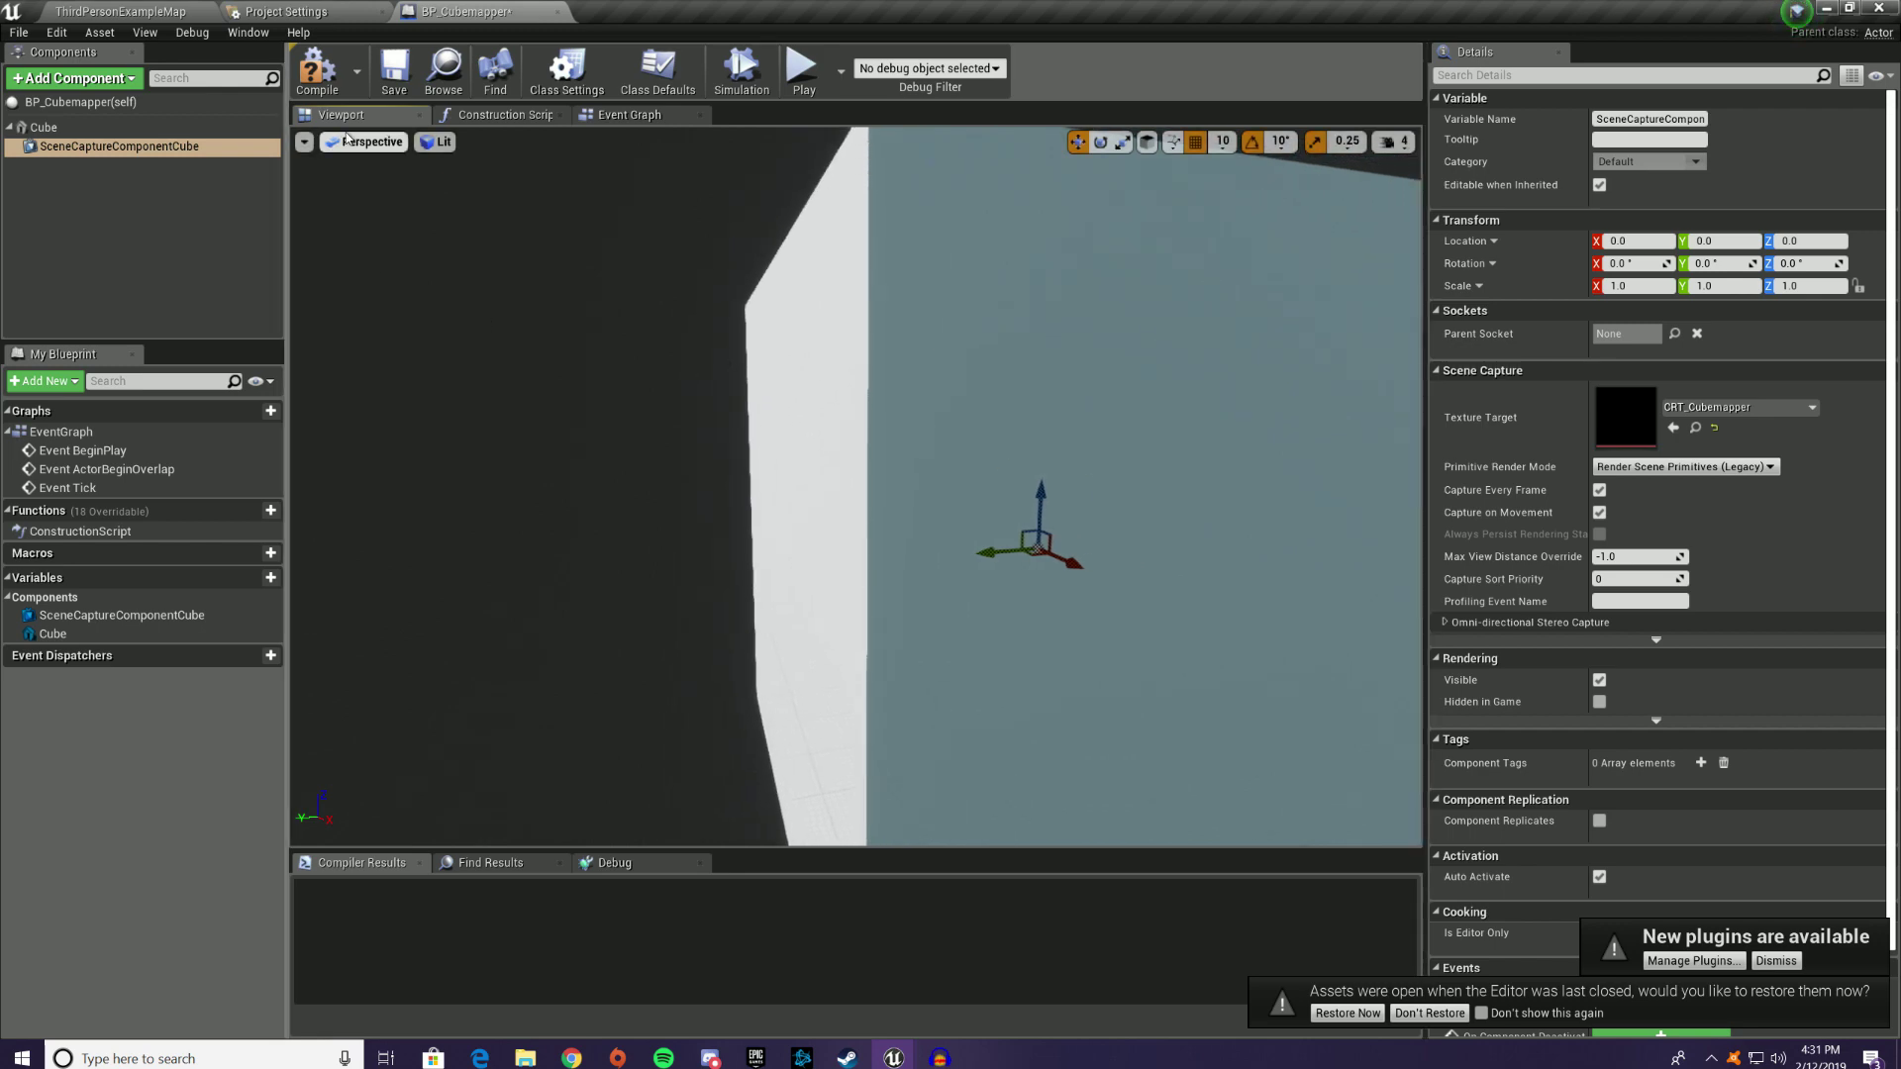
# Step: Open CRT_Cubemapper from the Textures folder to check its preview
pyautogui.click(115, 10)
pyautogui.moveTo(602, 577)
pyautogui.mouseDown(button='right')
pyautogui.moveTo(555, 577)
pyautogui.moveTo(602, 577)
pyautogui.mouseUp(button='right')
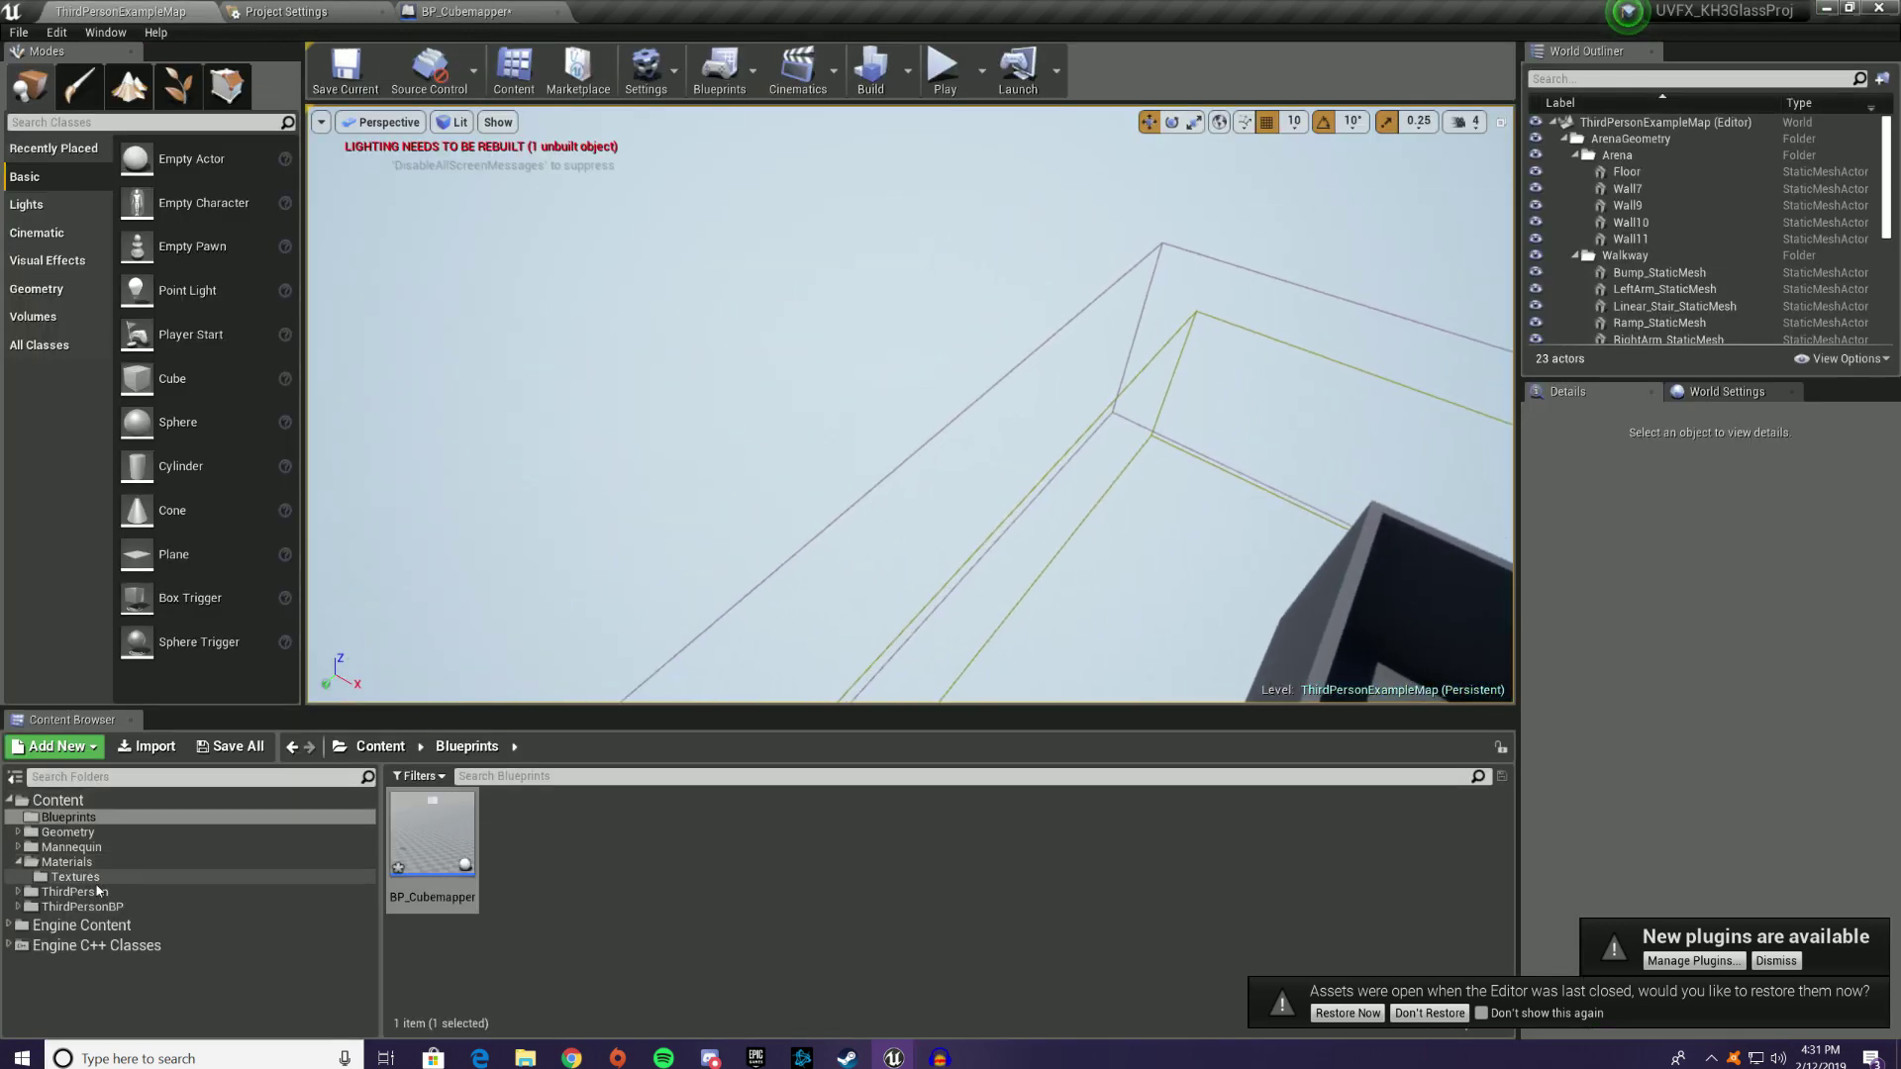
pyautogui.click(79, 877)
pyautogui.doubleClick(410, 826)
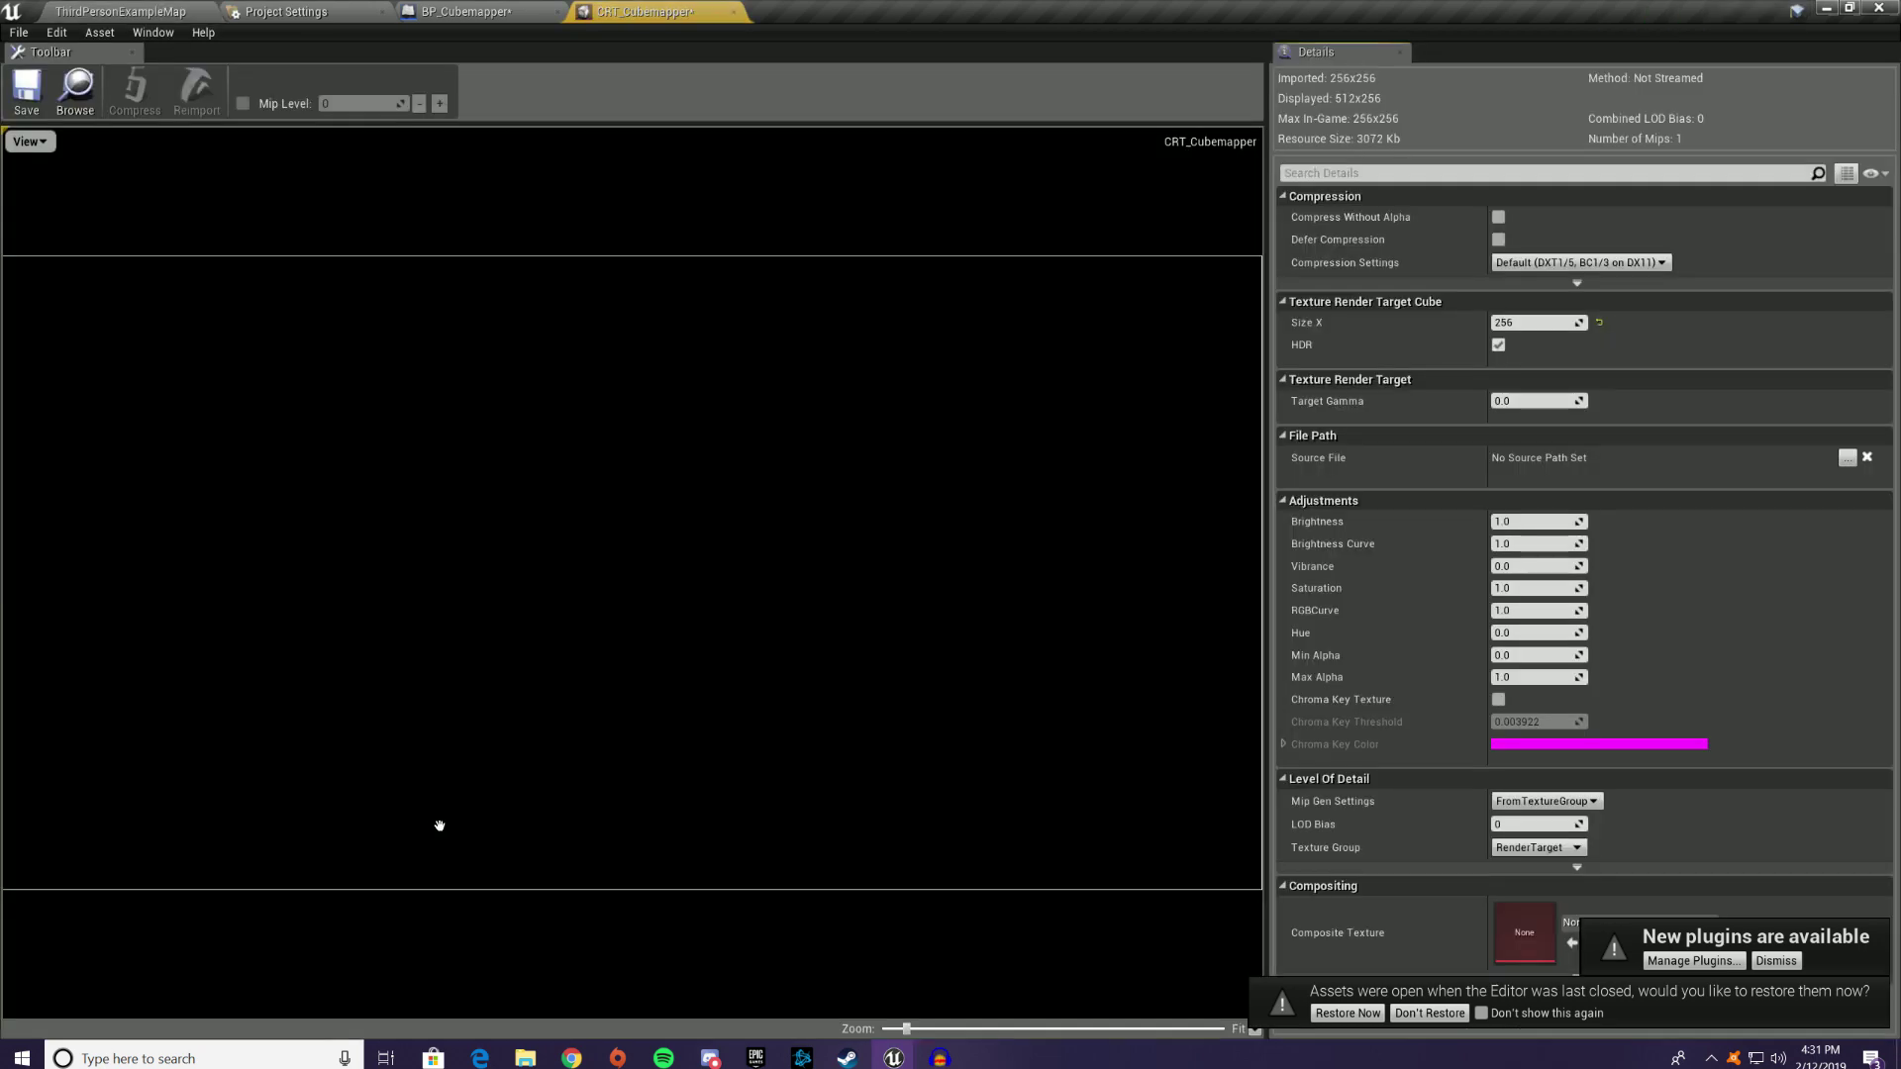
# Step: Place a BP_Cubemapper actor in the level beside the Donald Duck cube, at about X -2970, Y 880, Z 2650
pyautogui.click(119, 10)
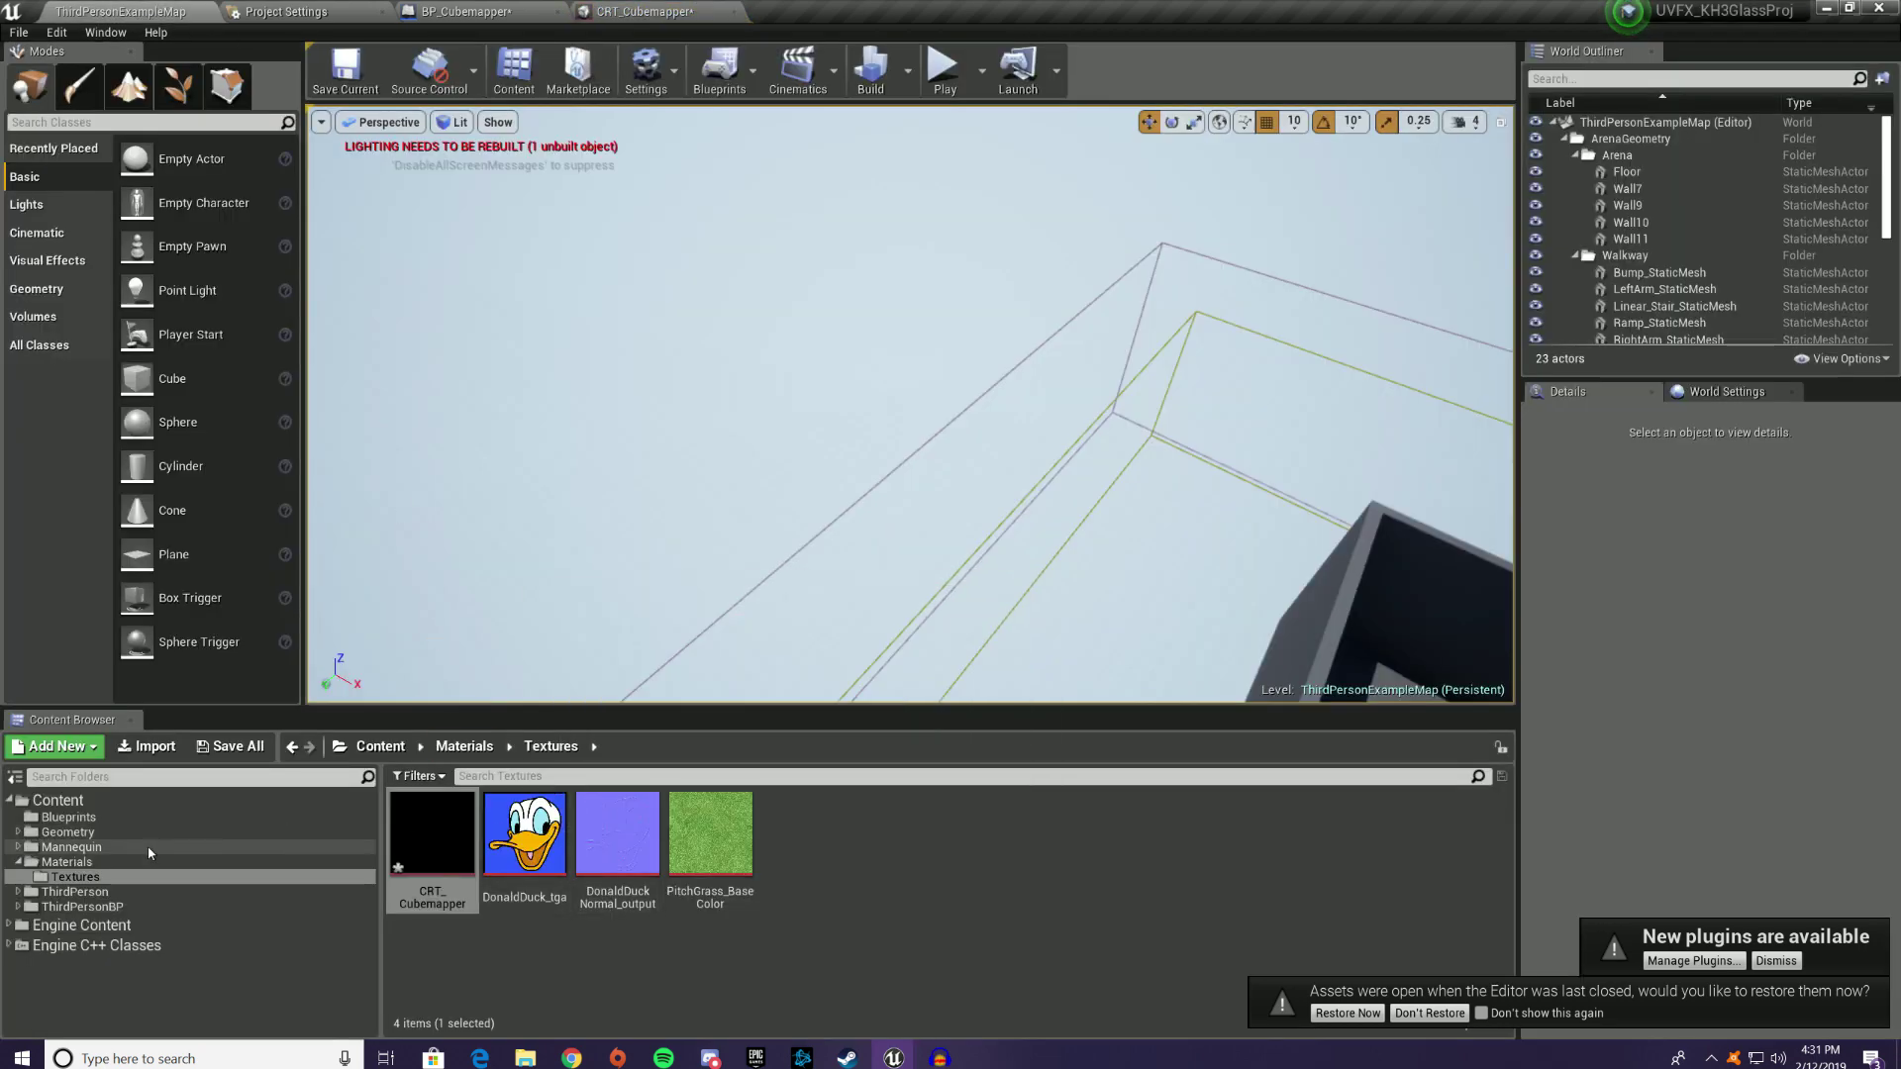
pyautogui.click(69, 818)
pyautogui.moveTo(821, 409); pyautogui.dragTo(821, 409)
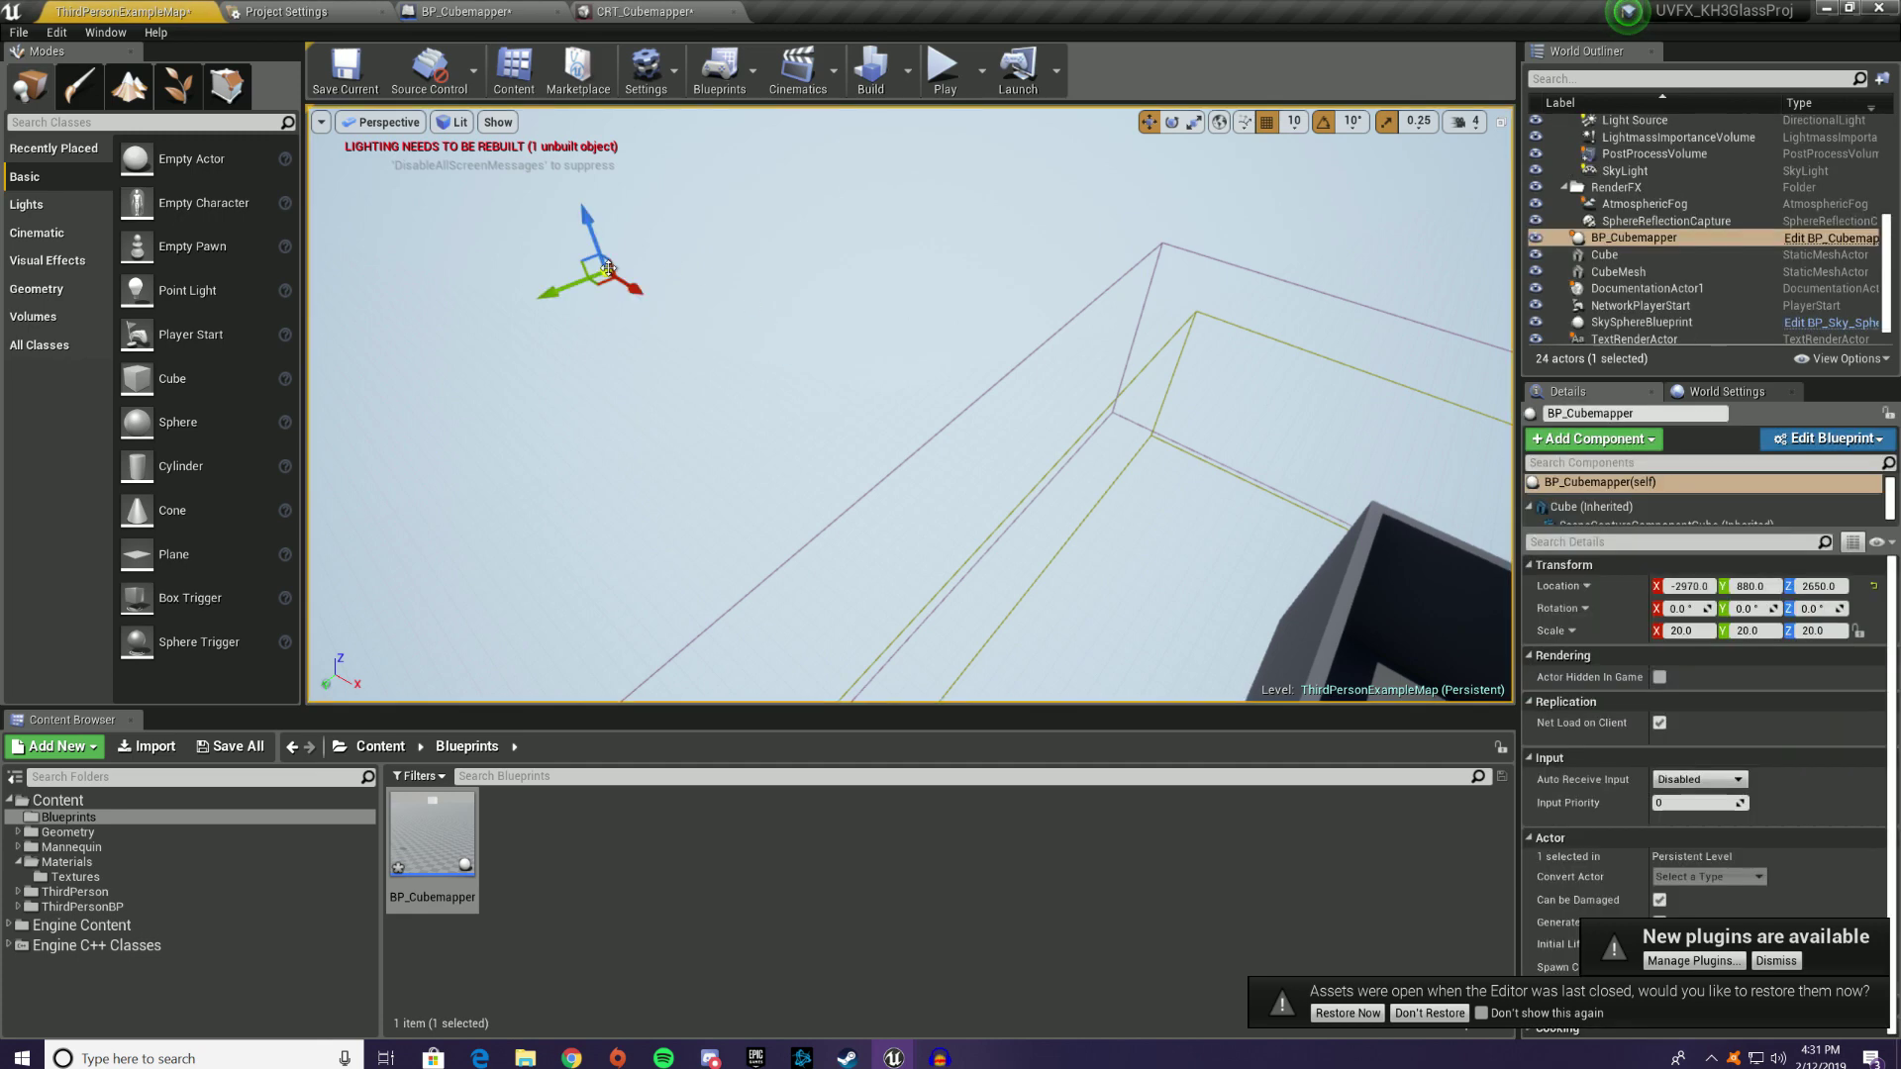
pyautogui.moveTo(820, 409); pyautogui.dragTo(862, 420, button='right')
# Step: Reopen CRT_Cubemapper from the Textures folder to examine the captured scene image
pyautogui.click(100, 903)
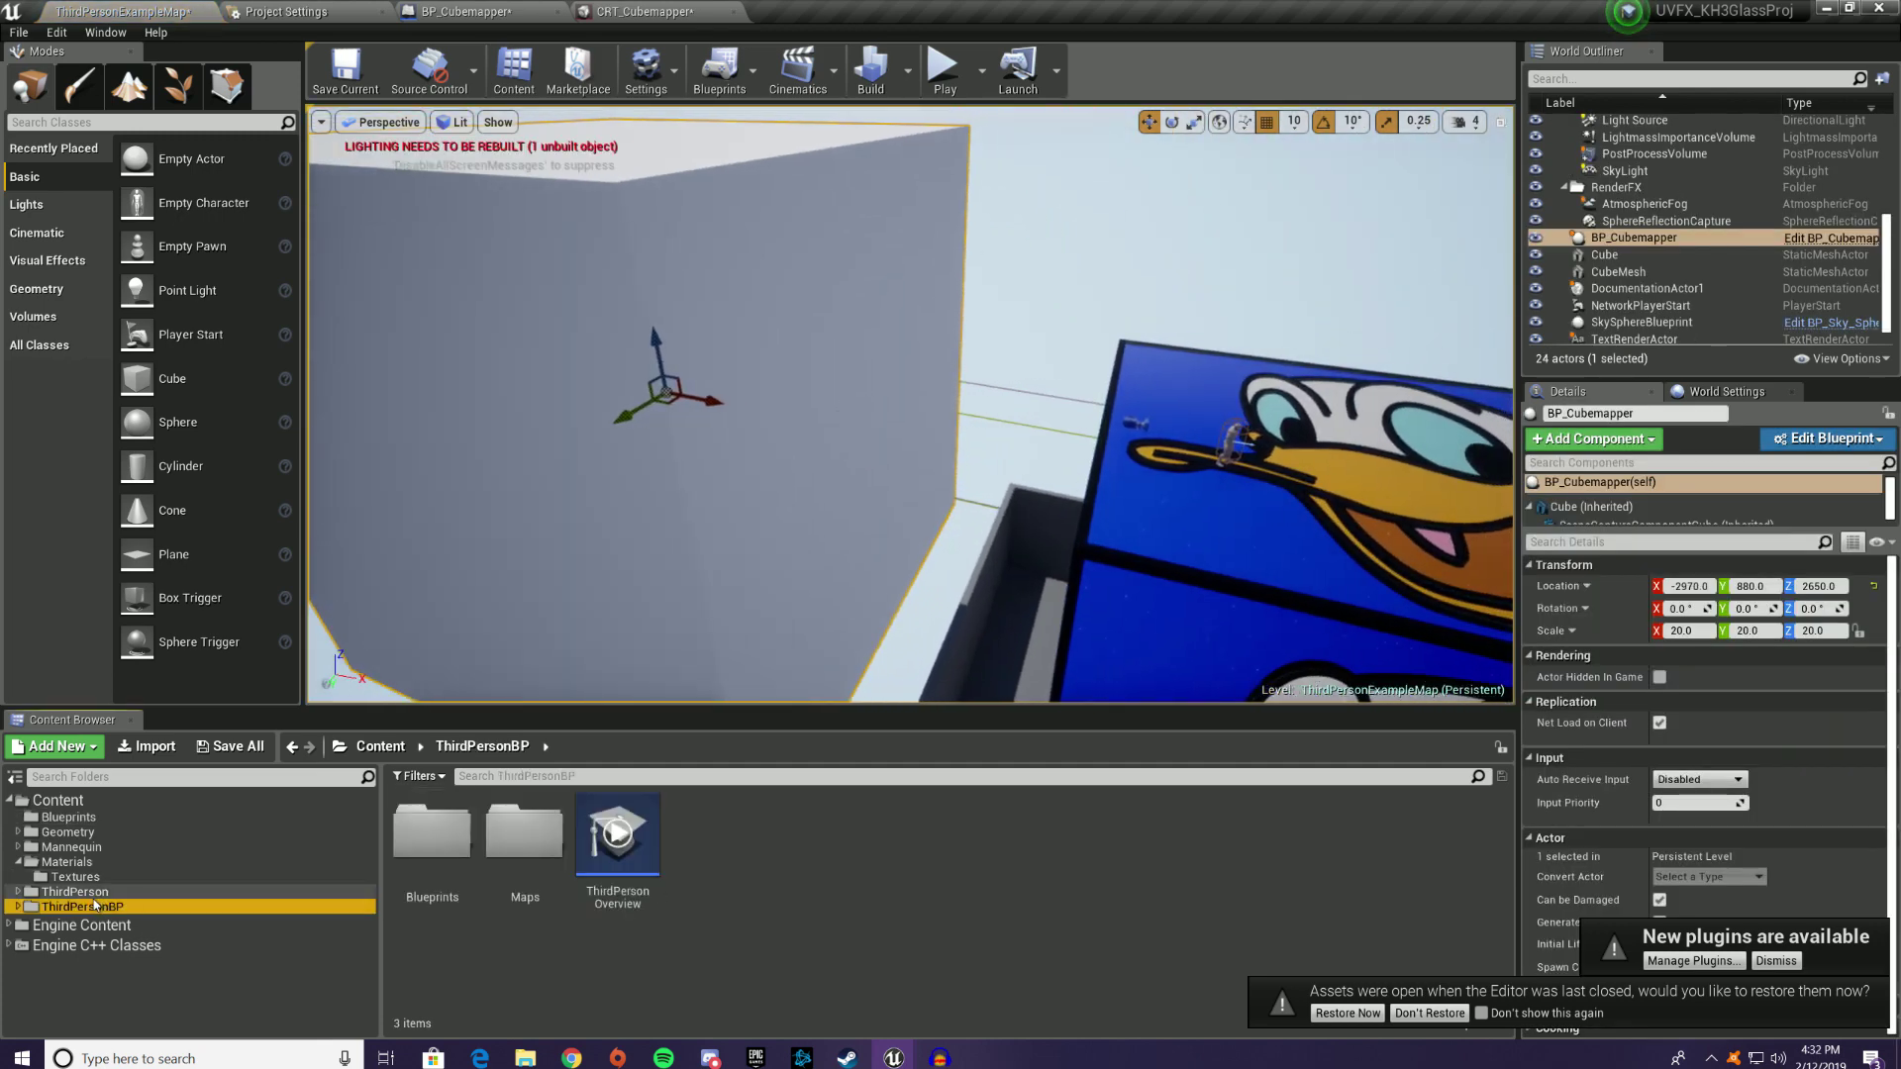
pyautogui.click(101, 926)
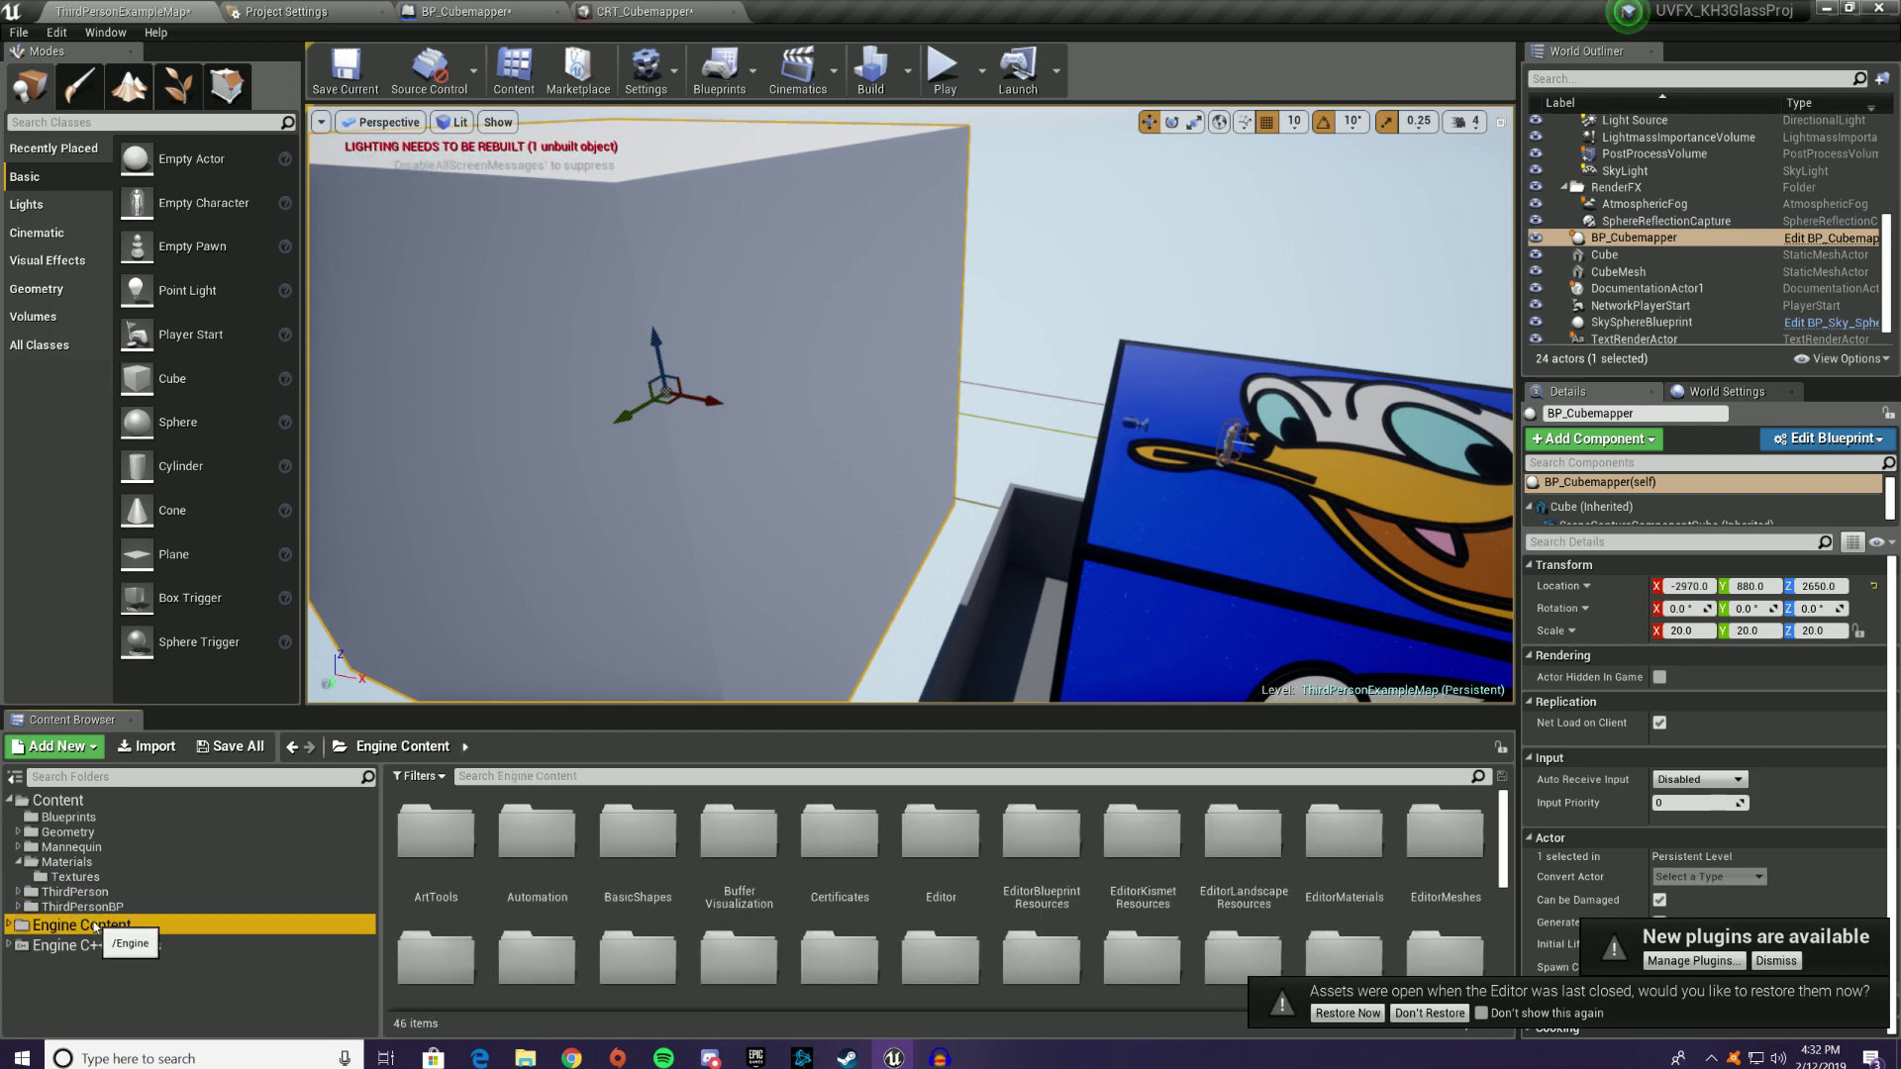
pyautogui.click(111, 877)
pyautogui.doubleClick(455, 829)
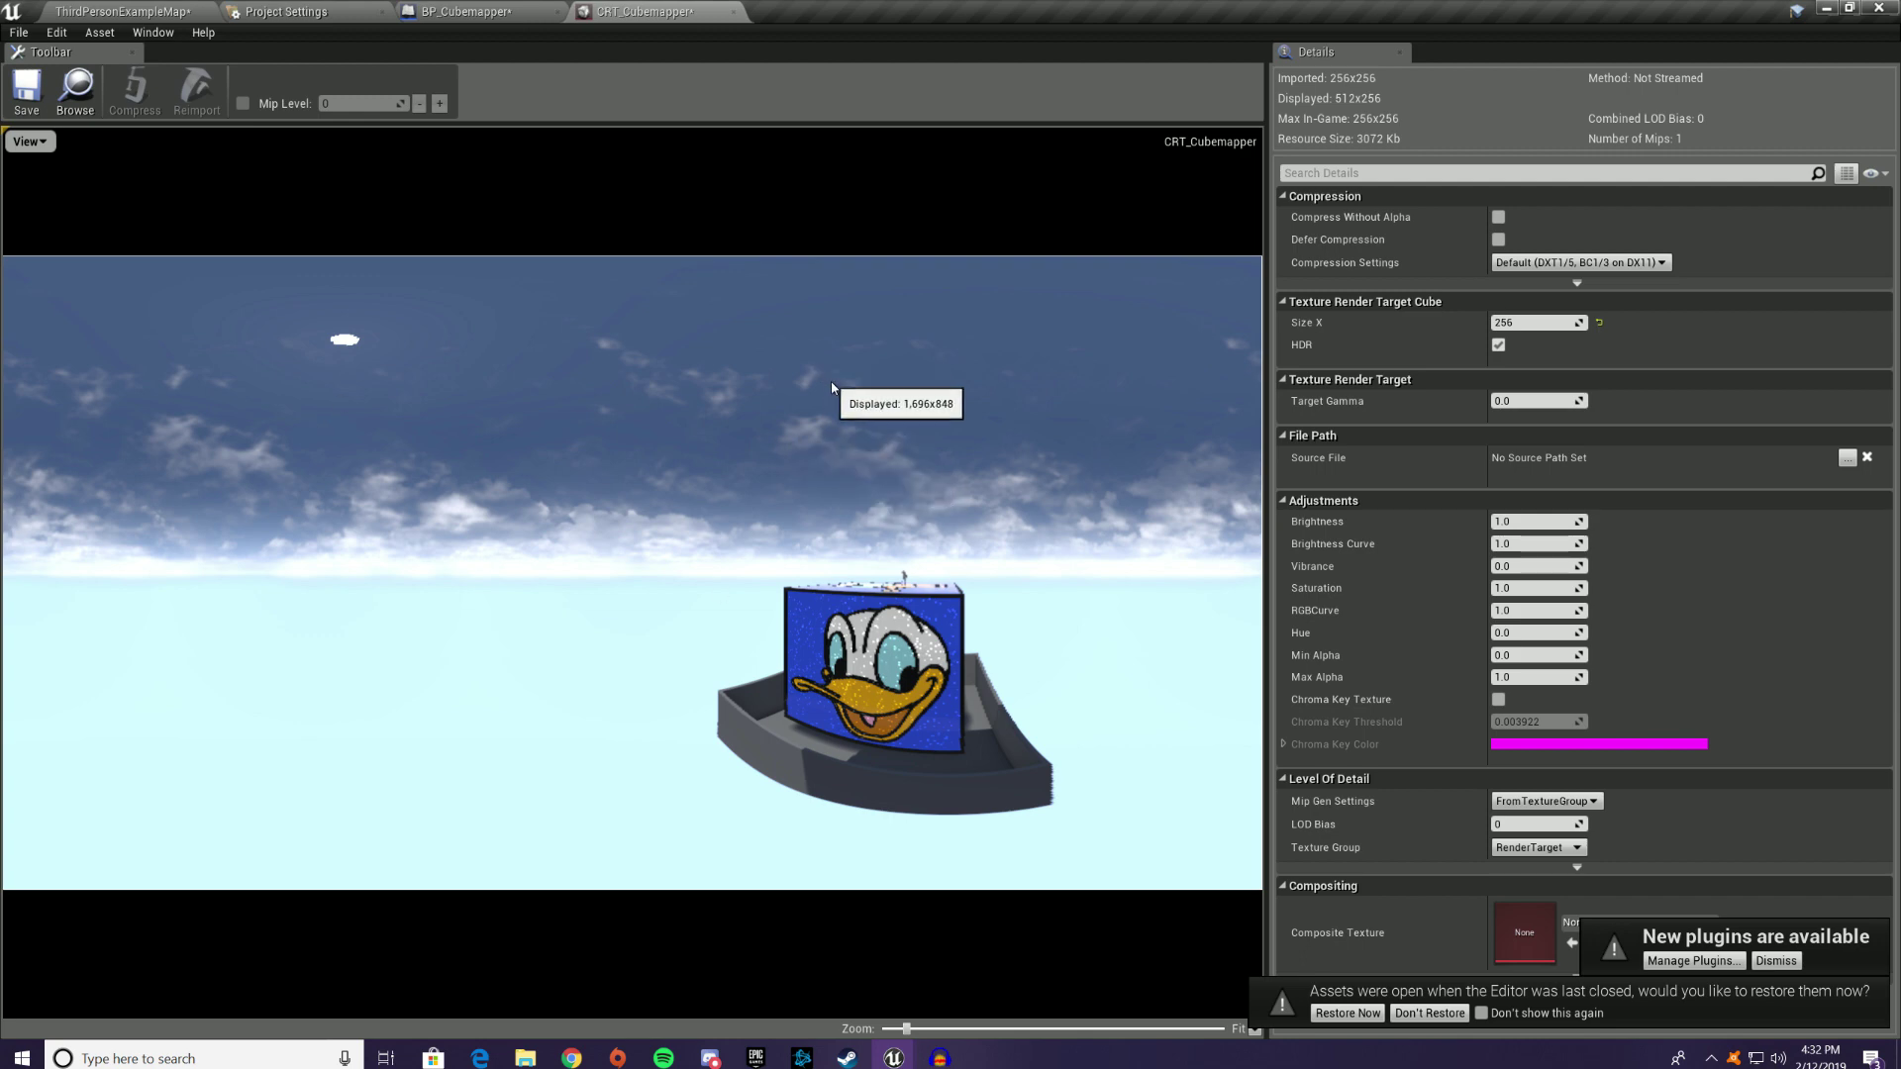
# Step: Create a material named M_Cubemapper in the Materials folder
pyautogui.click(62, 6)
pyautogui.moveTo(713, 366); pyautogui.dragTo(599, 327, button='right')
pyautogui.press('w')
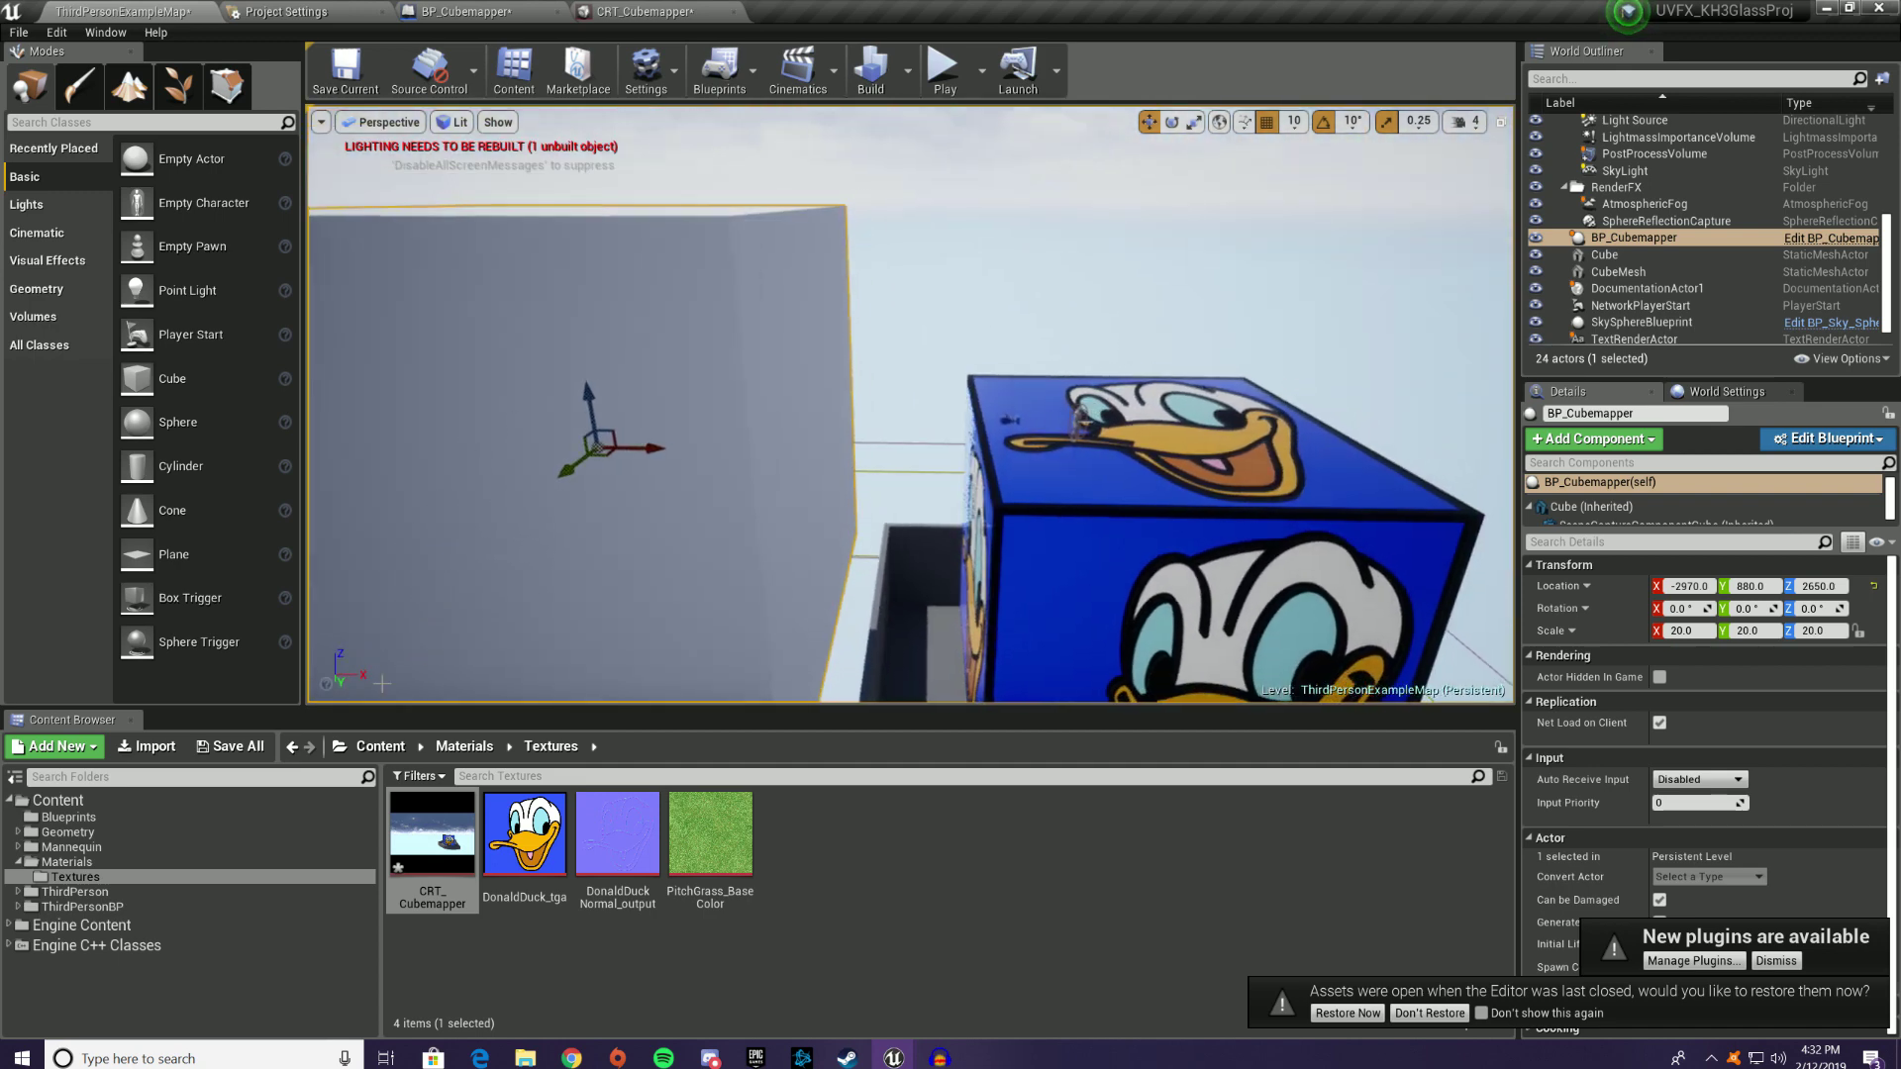
pyautogui.click(139, 862)
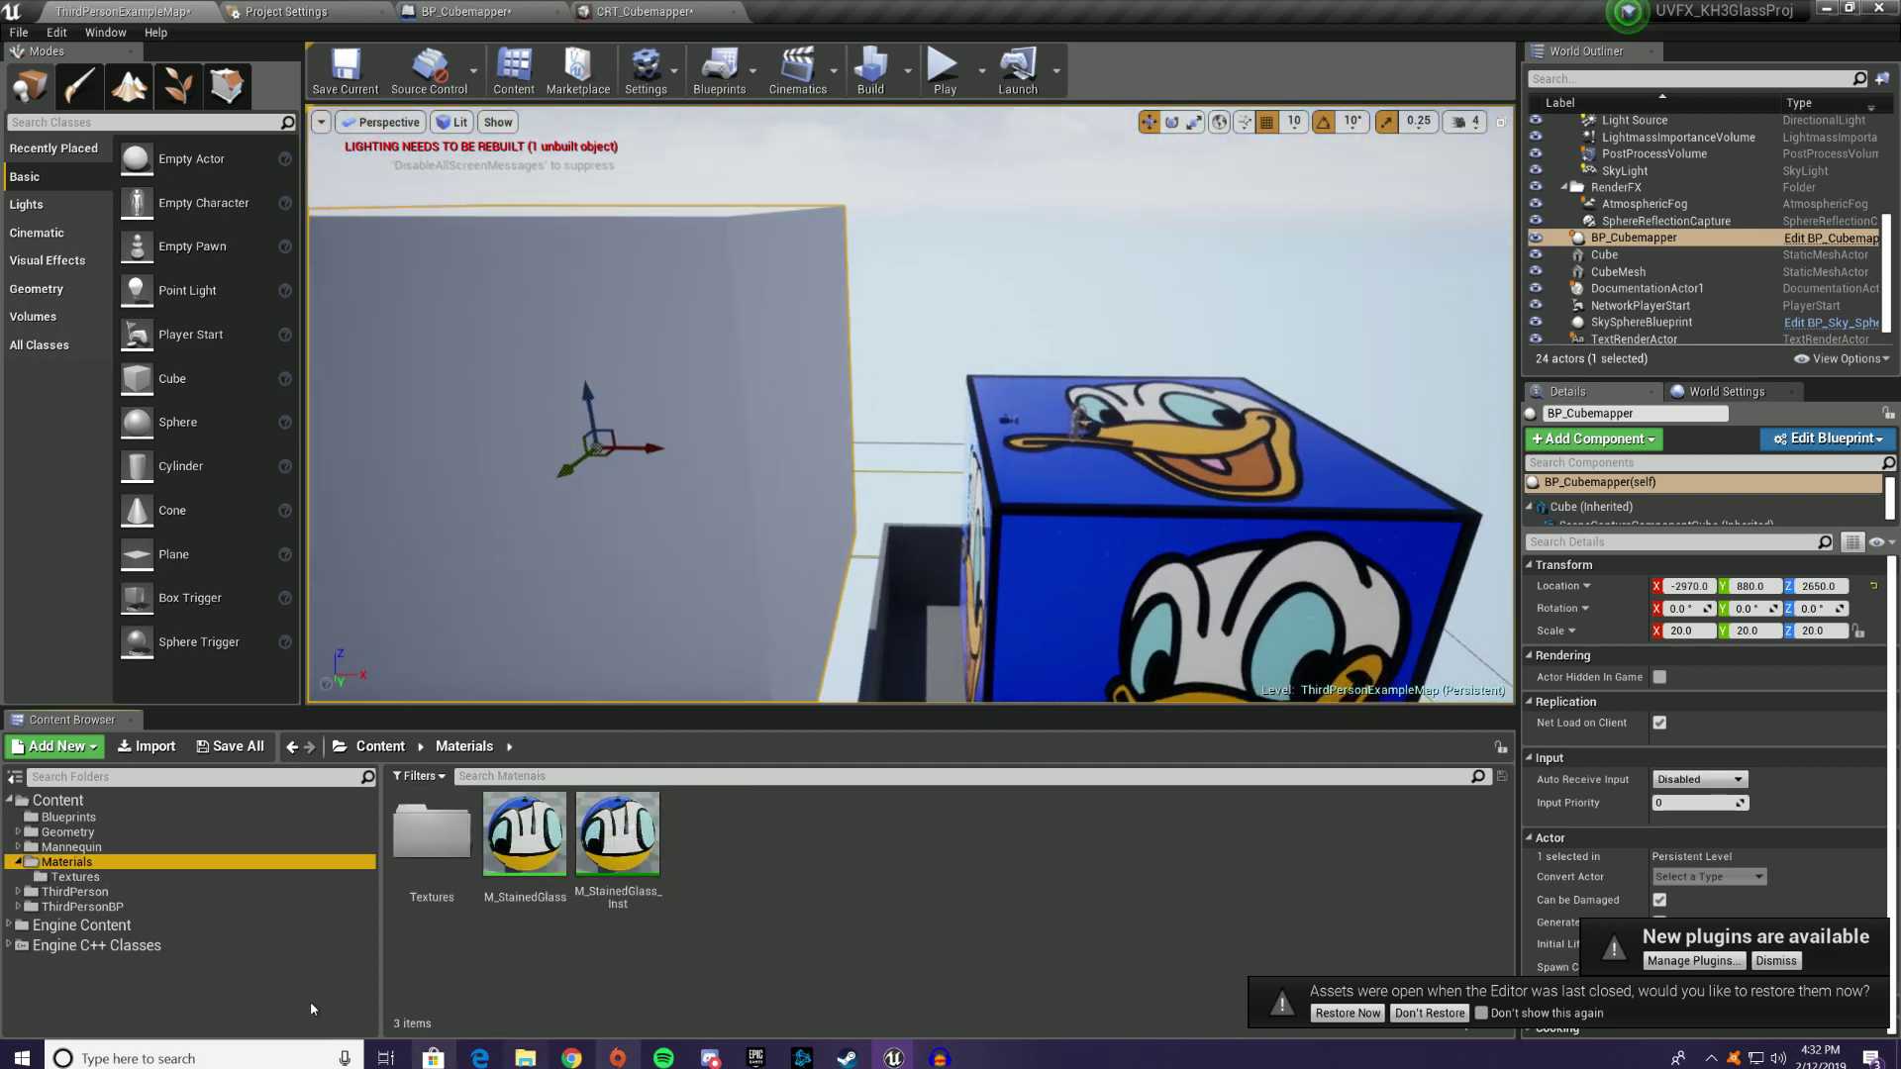
pyautogui.rightClick(883, 867)
pyautogui.click(995, 549)
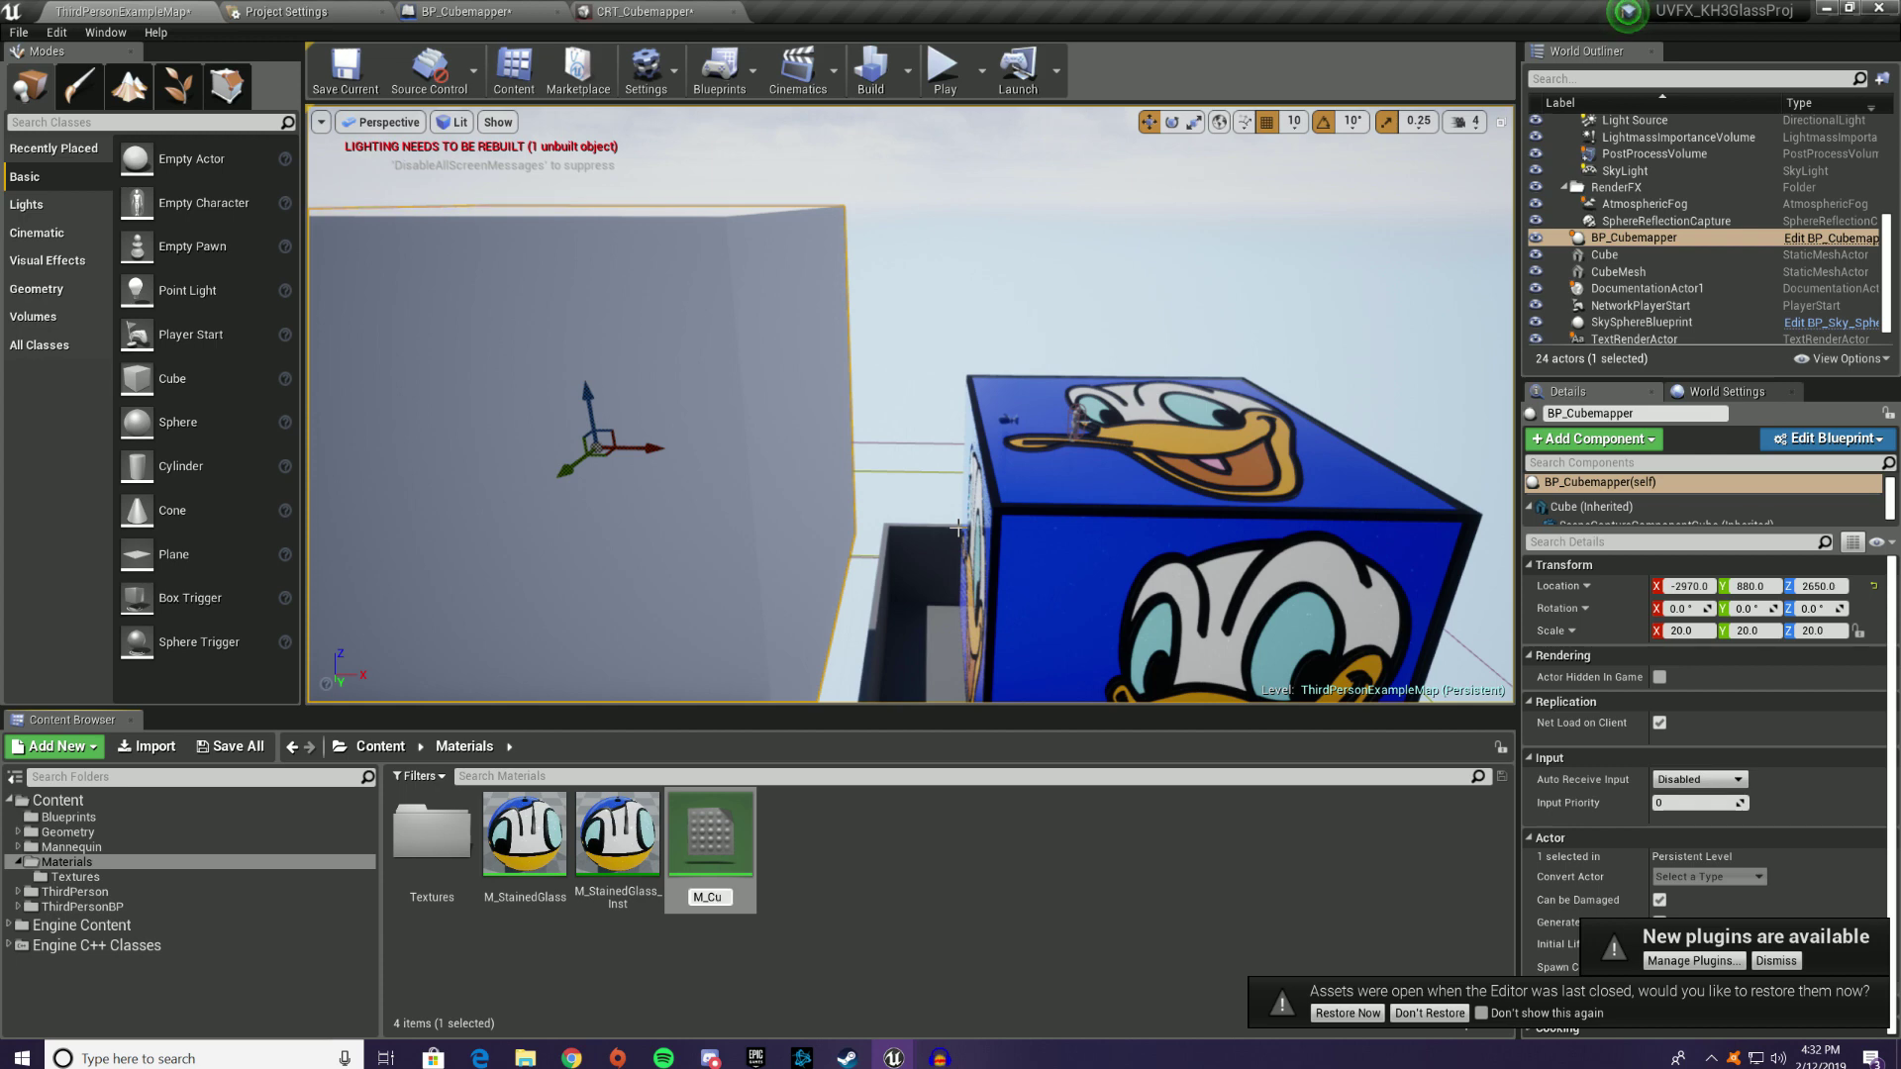
pyautogui.press('Return')
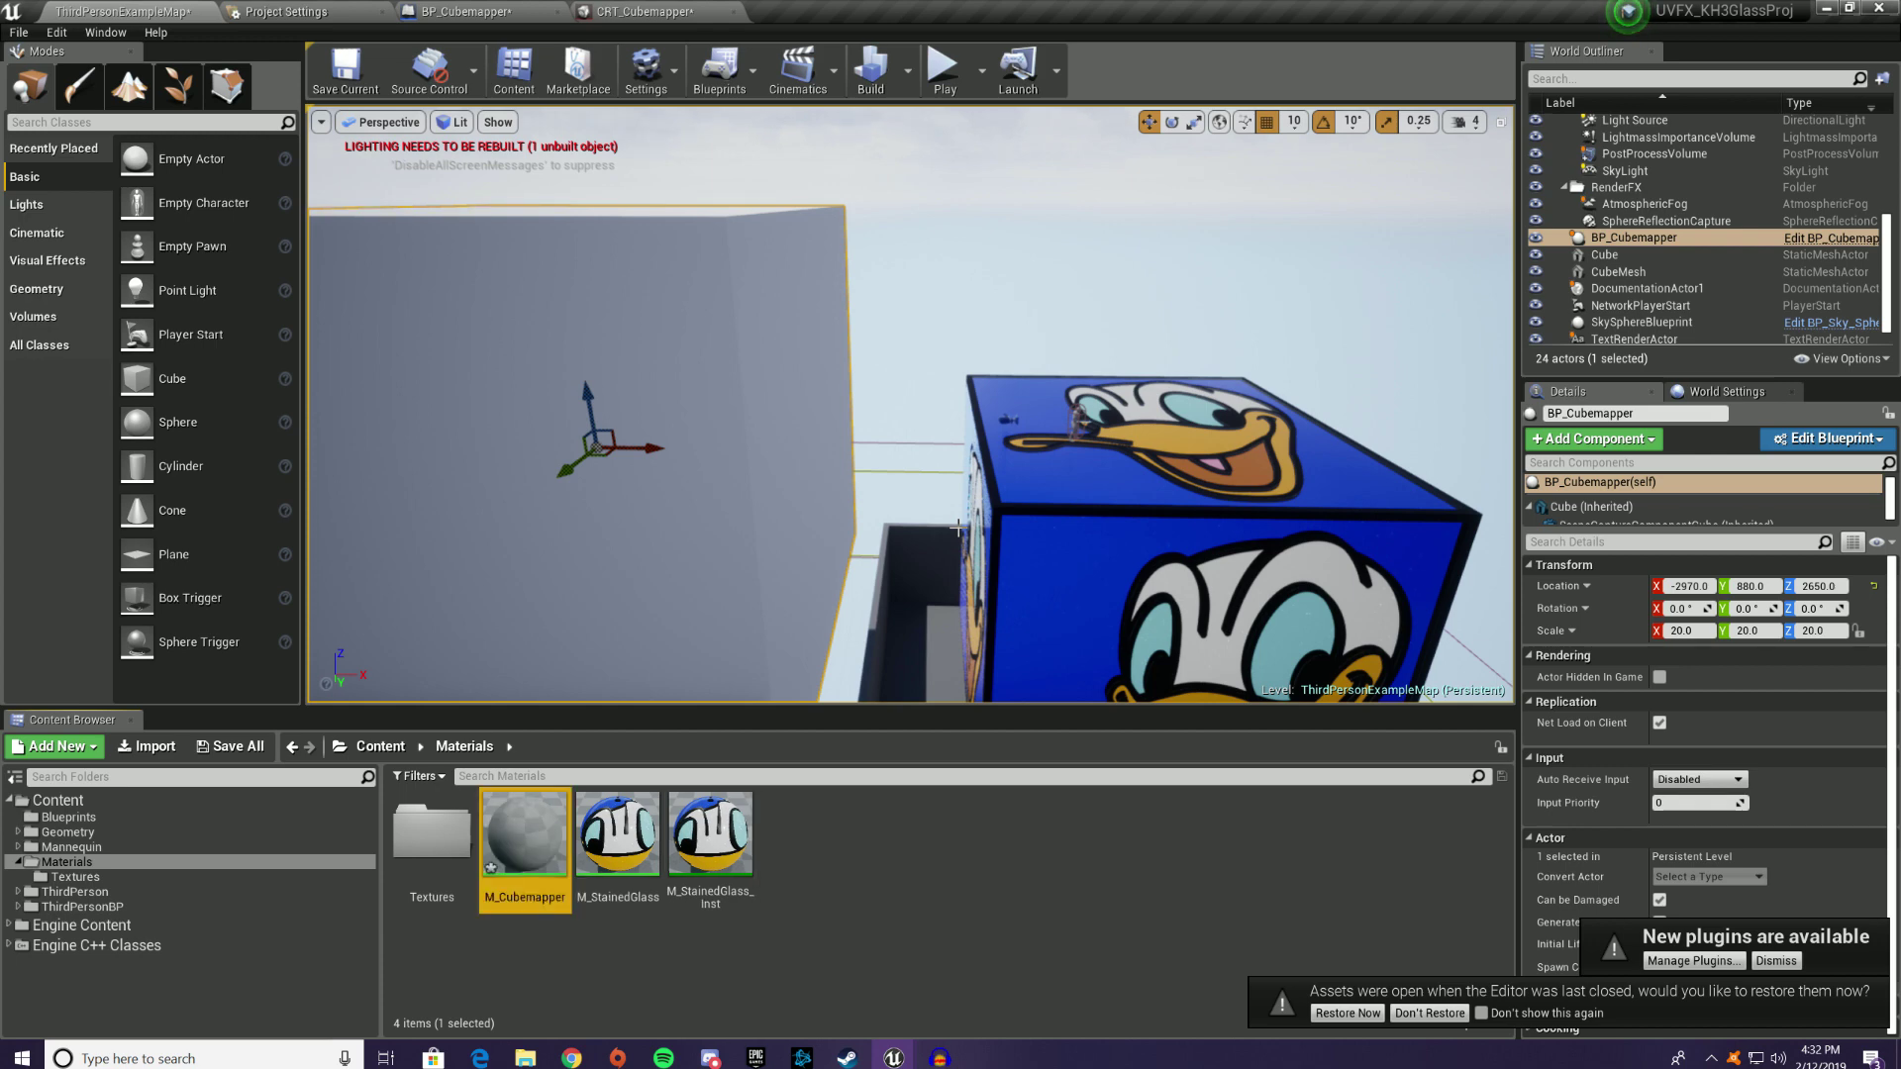
# Step: Open M_Cubemapper, set its shading model to Unlit and make it two-sided
pyautogui.doubleClick(526, 870)
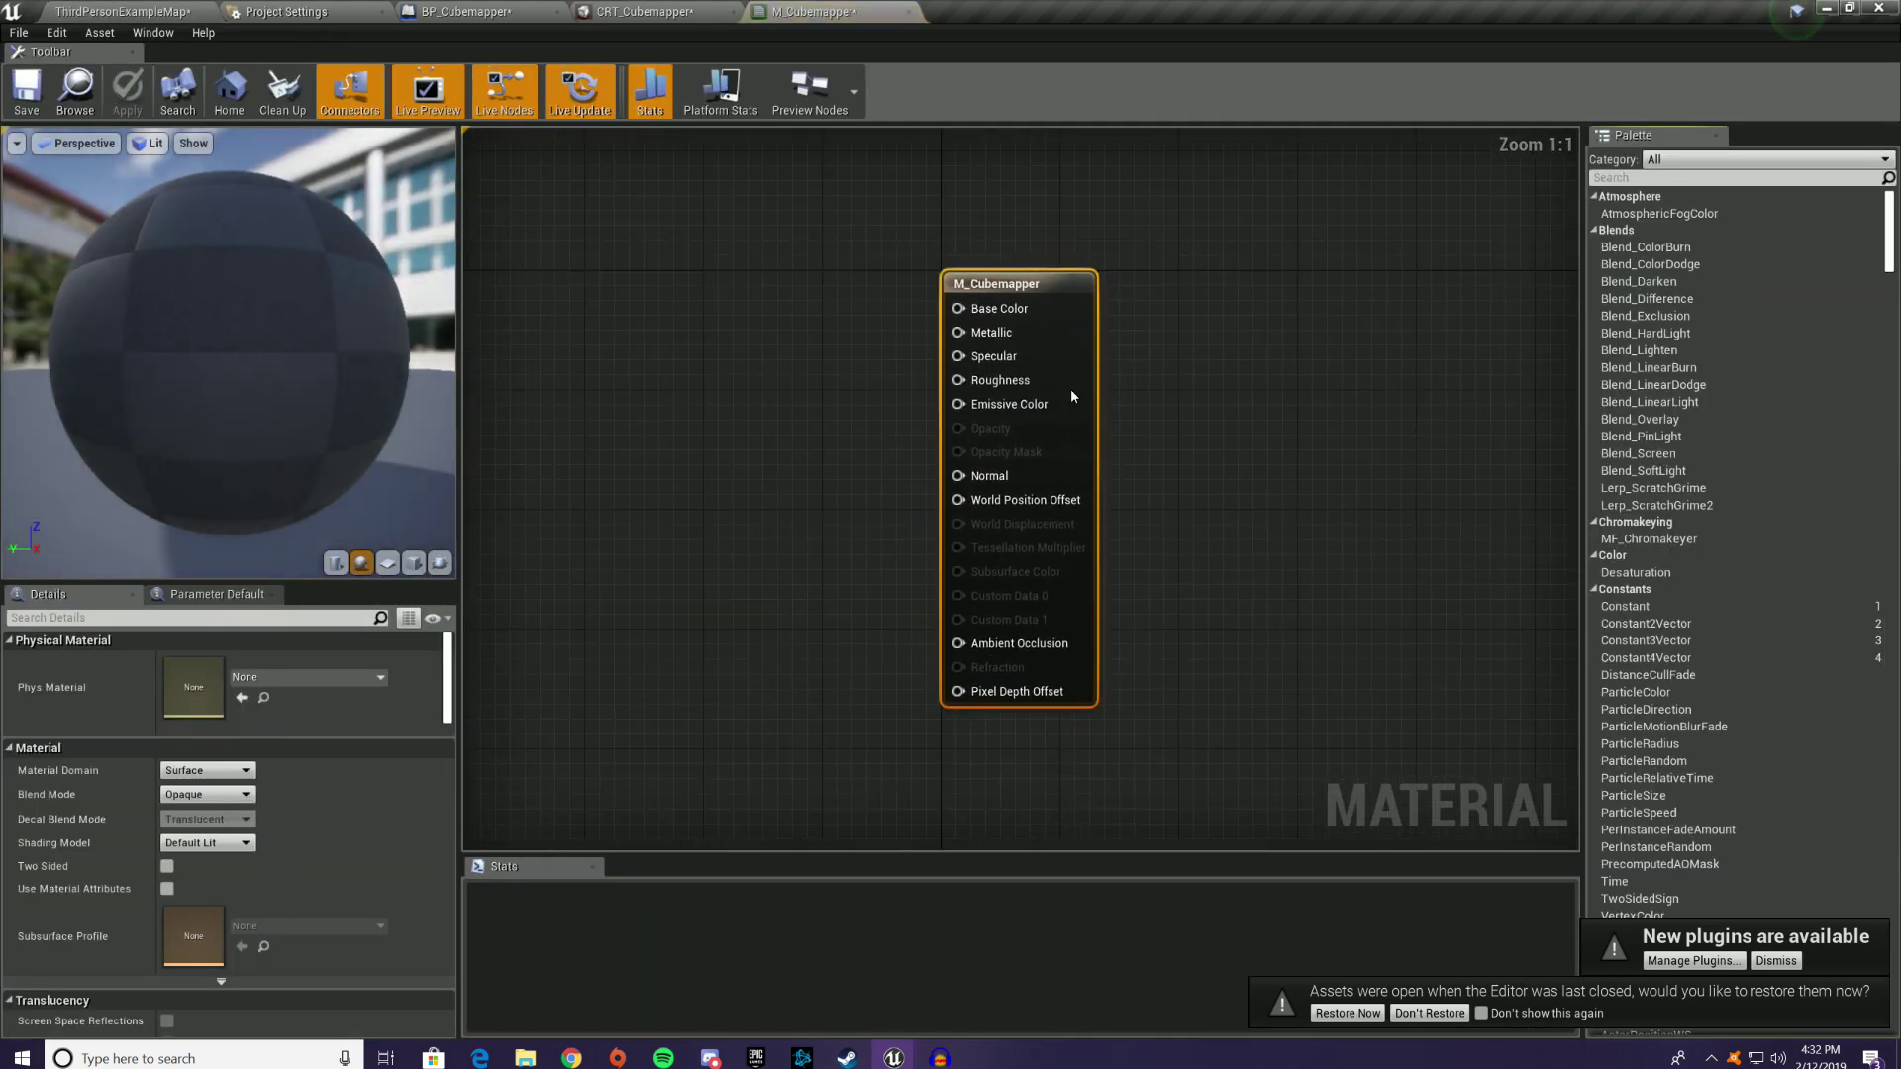
pyautogui.click(208, 843)
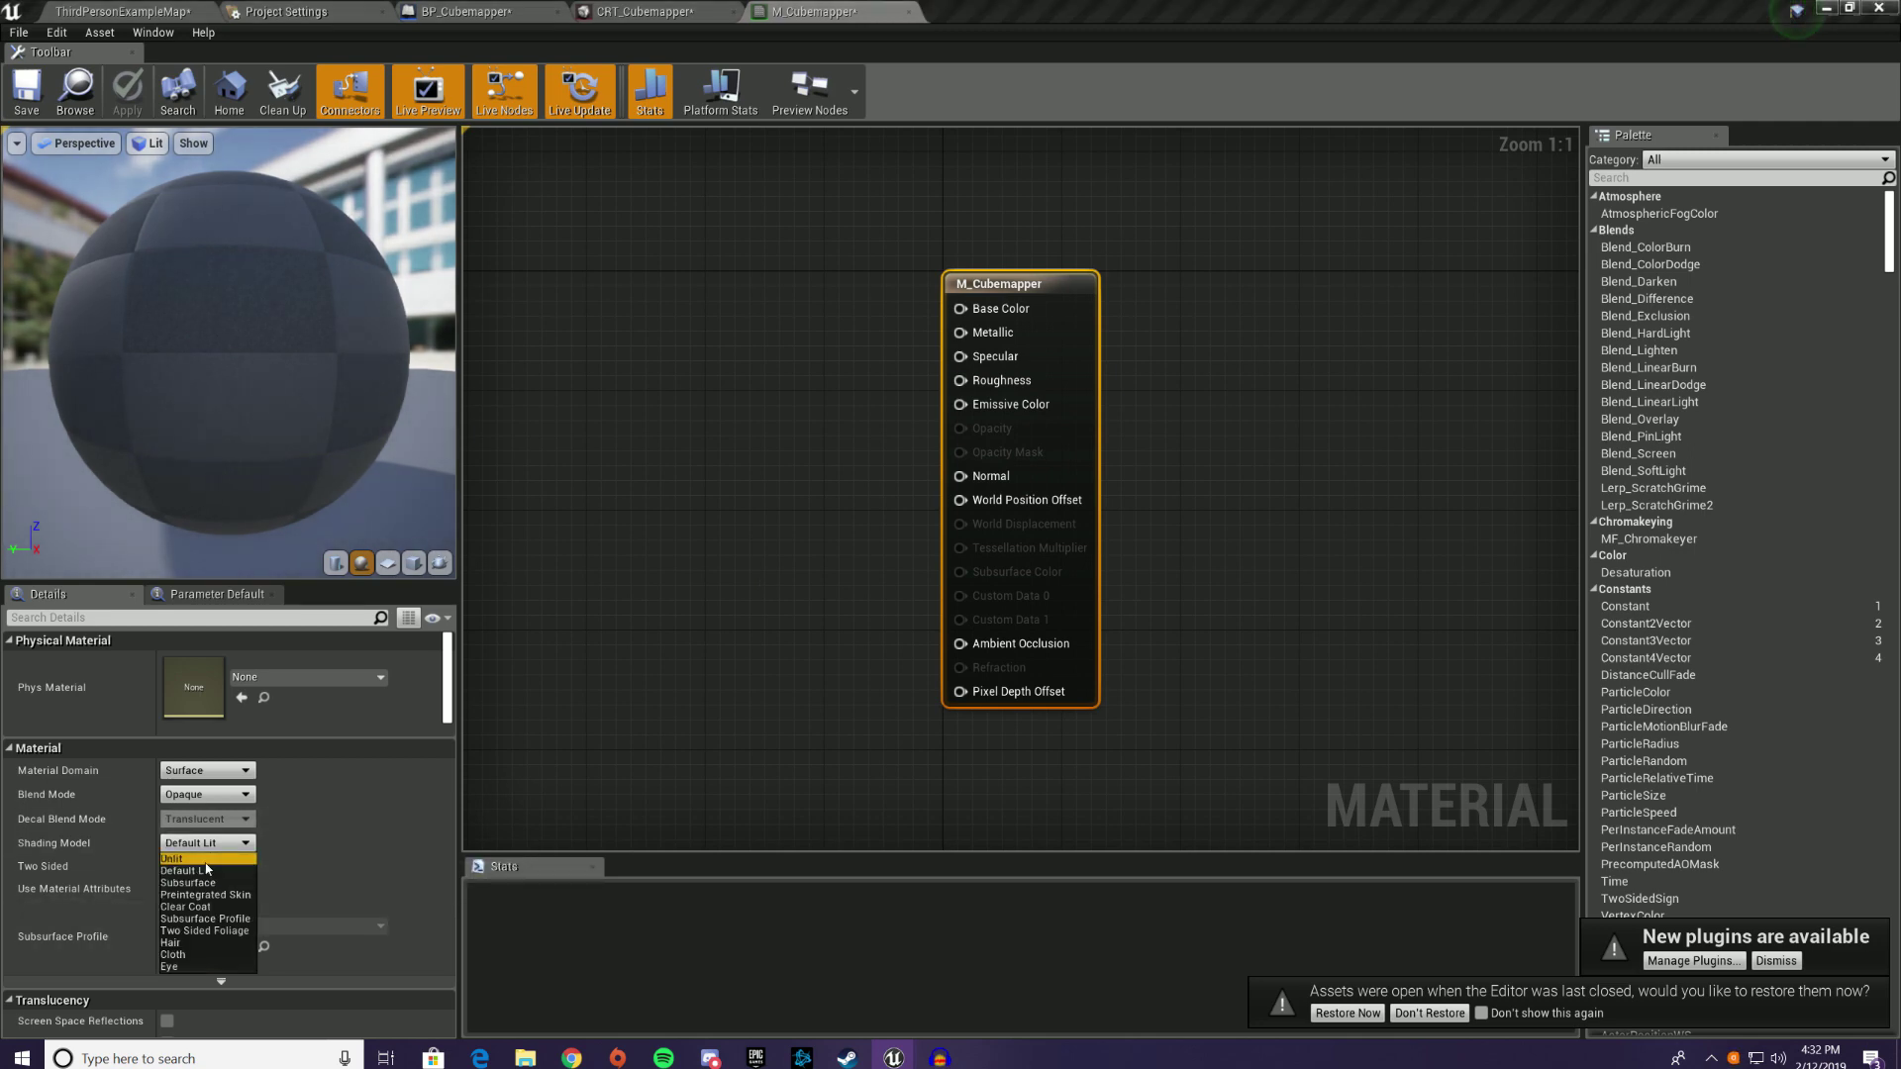
pyautogui.click(248, 865)
pyautogui.click(166, 867)
# Step: Add a Texture Sample node and connect its alpha output to the material's Emissive Color
pyautogui.moveTo(558, 529); pyautogui.dragTo(1053, 518, button='right')
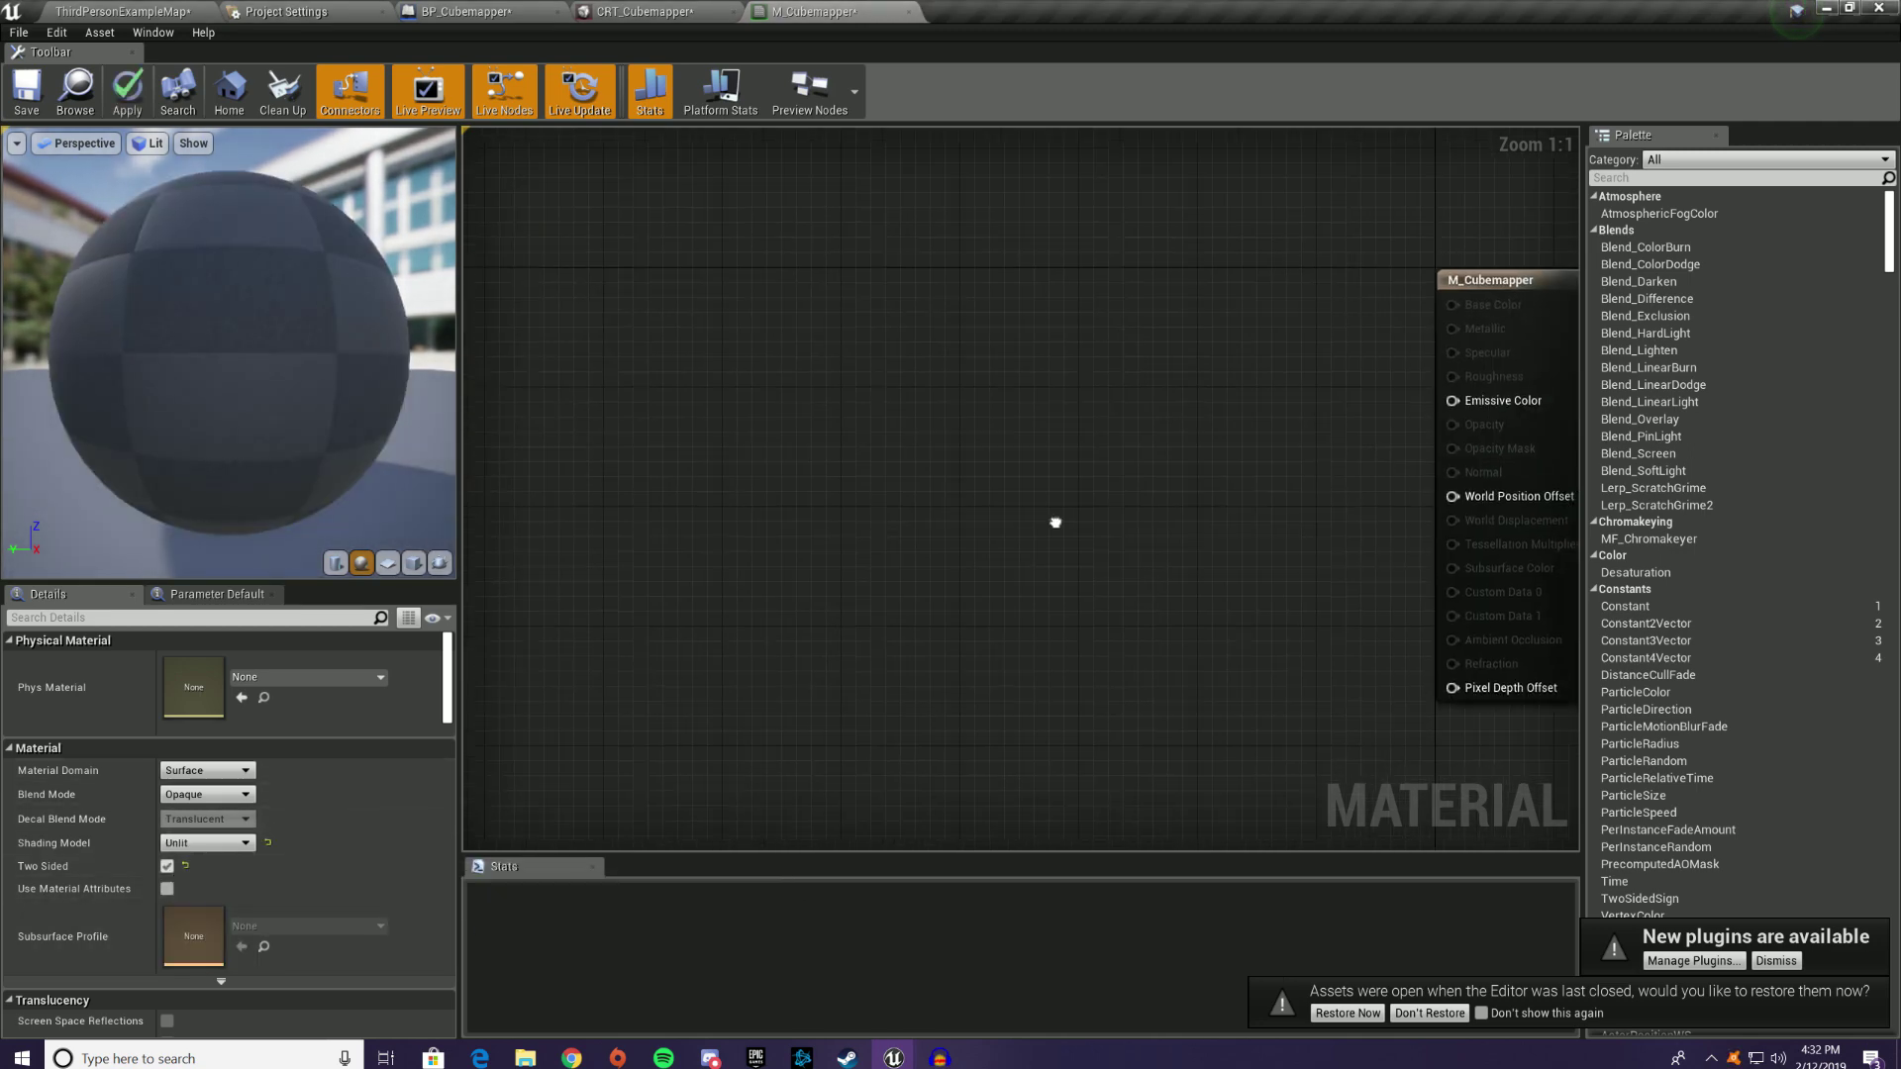
pyautogui.press('t')
pyautogui.click(1044, 375)
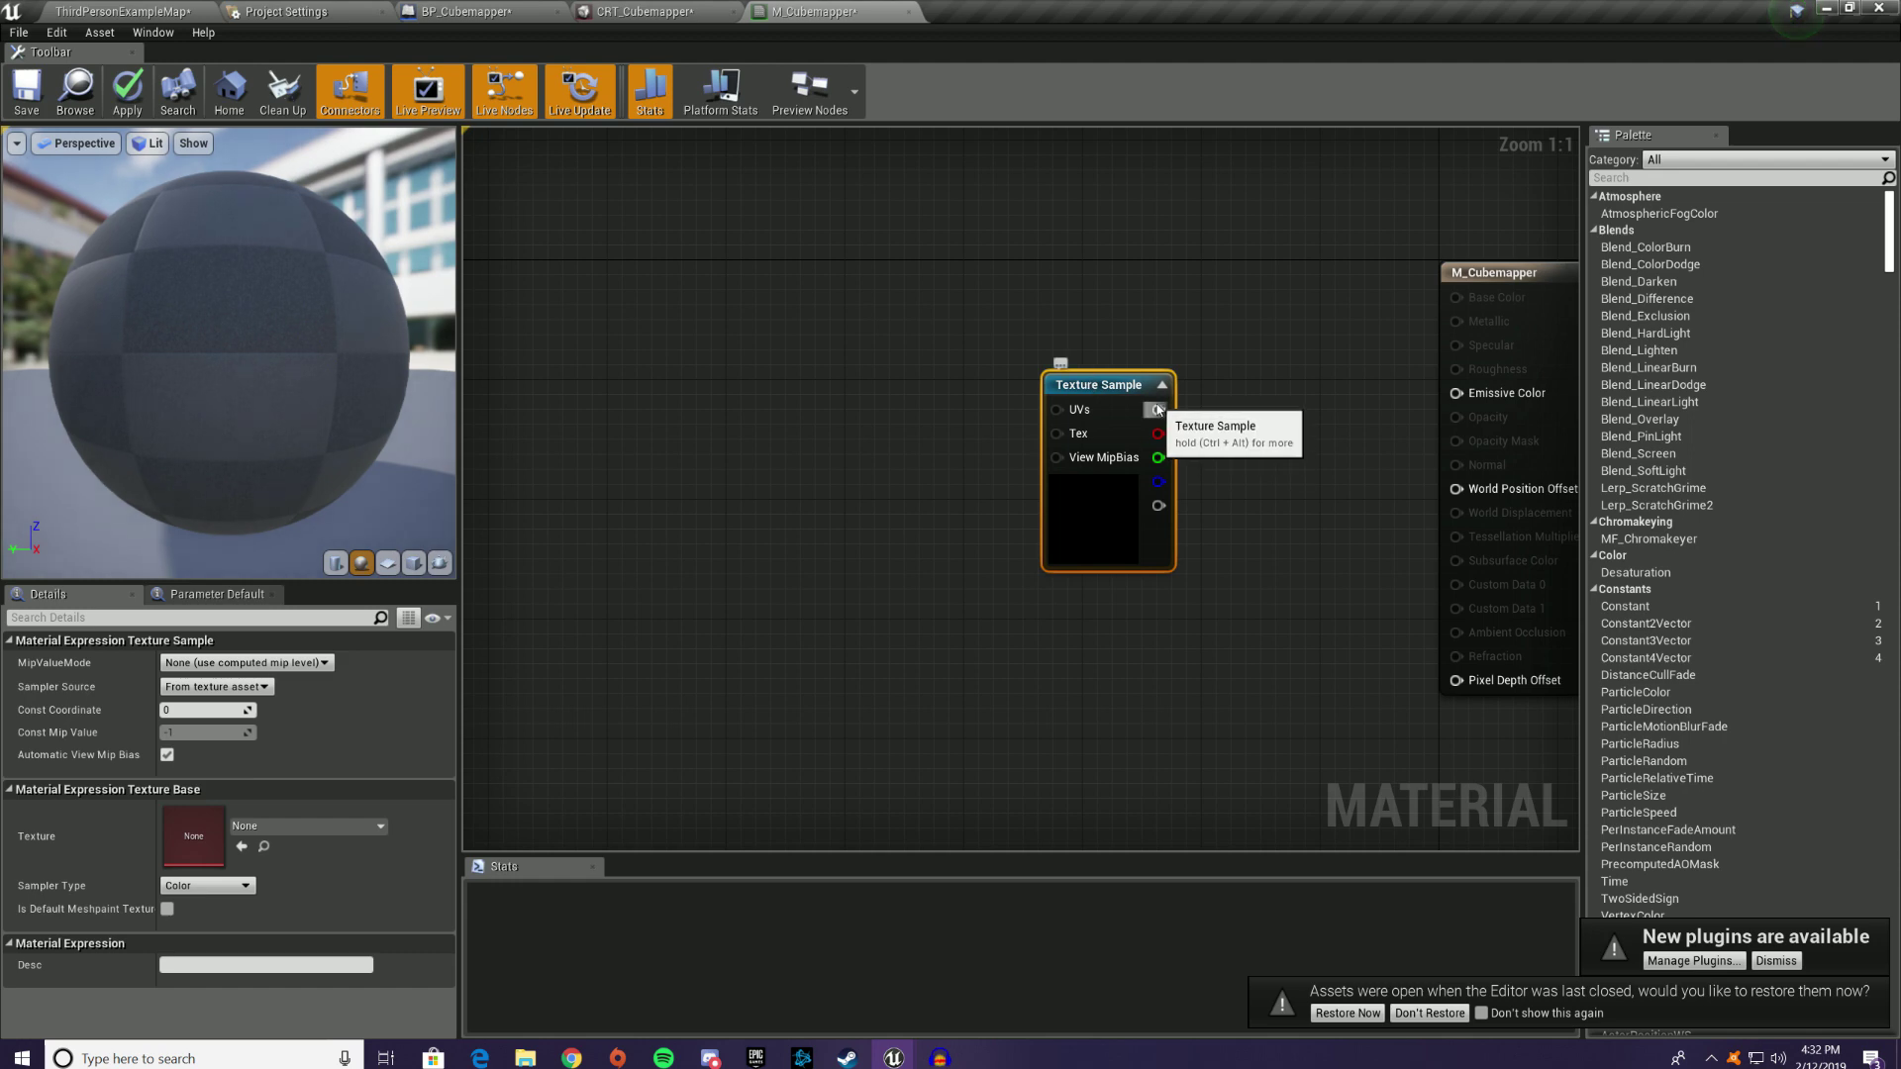
pyautogui.moveTo(1158, 410); pyautogui.dragTo(1248, 401)
pyautogui.moveTo(1434, 392); pyautogui.dragTo(1261, 395)
pyautogui.click(1260, 395)
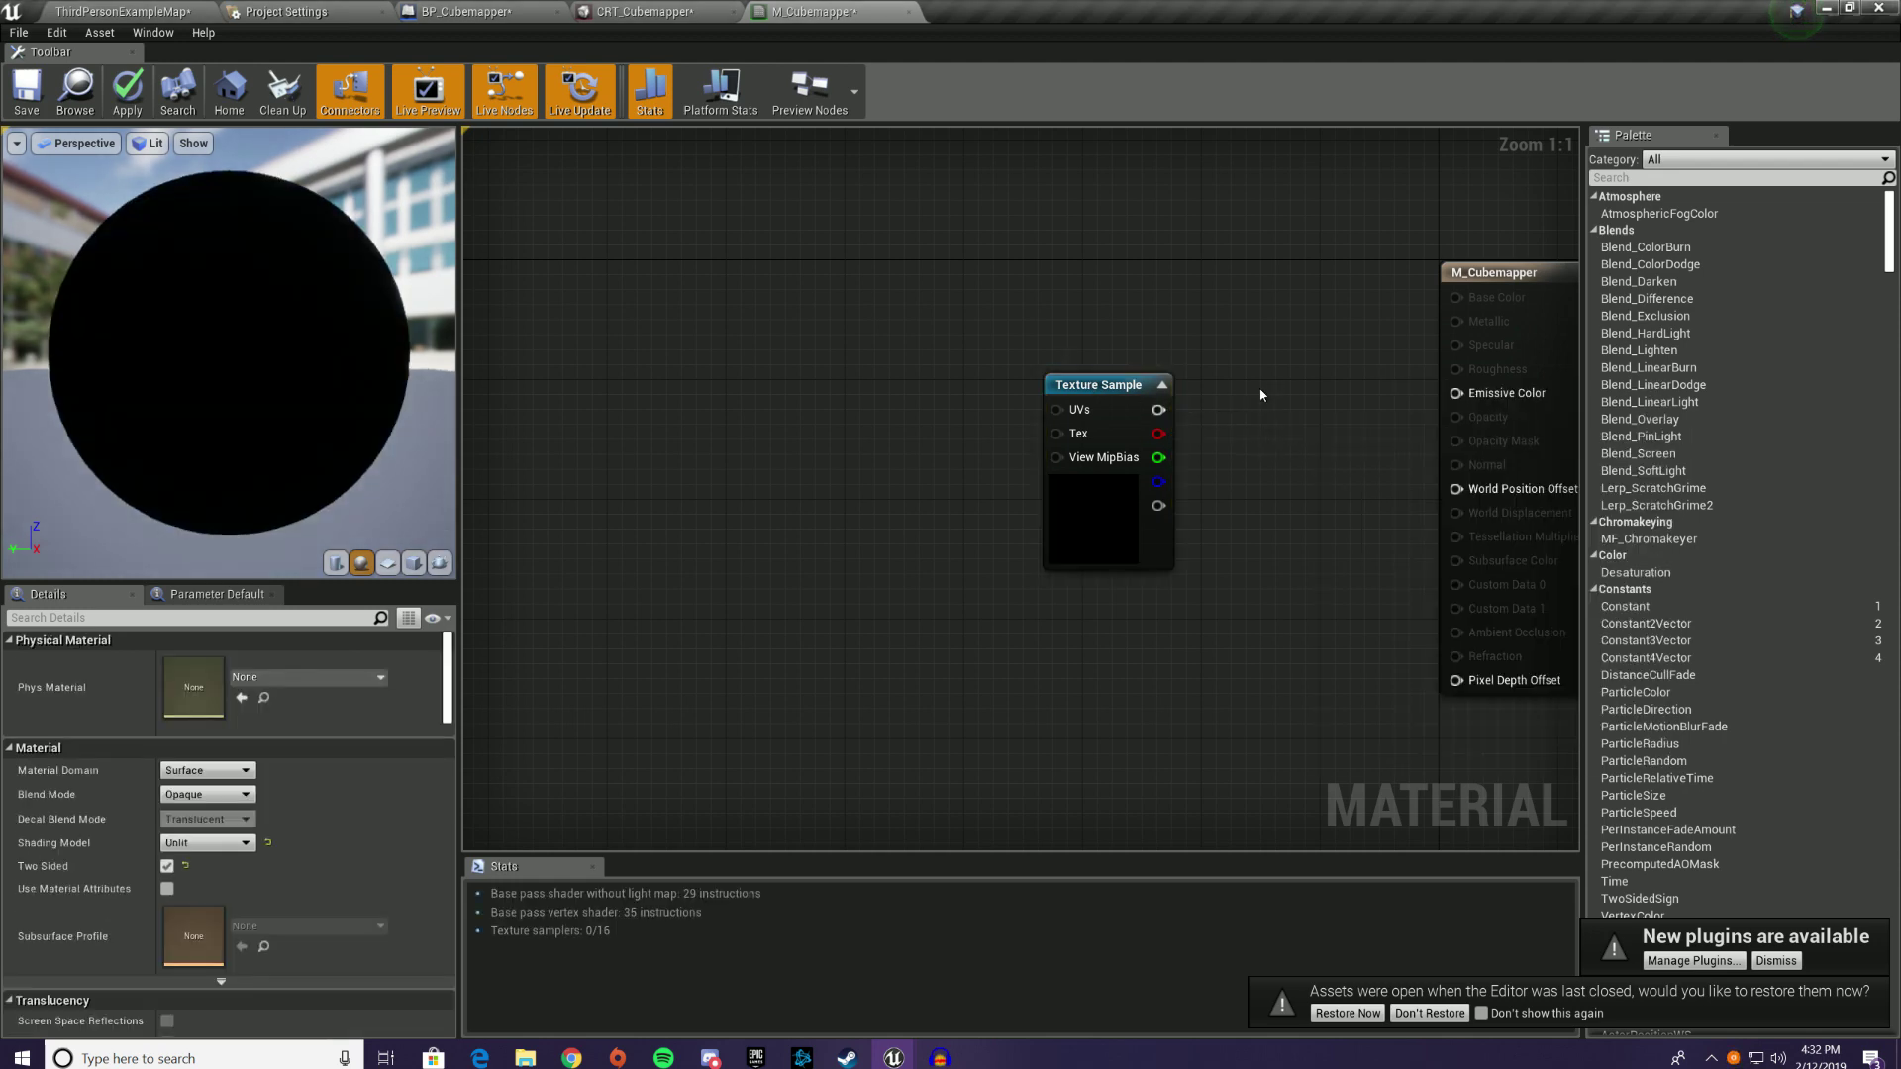
pyautogui.moveTo(1158, 505); pyautogui.dragTo(1456, 393)
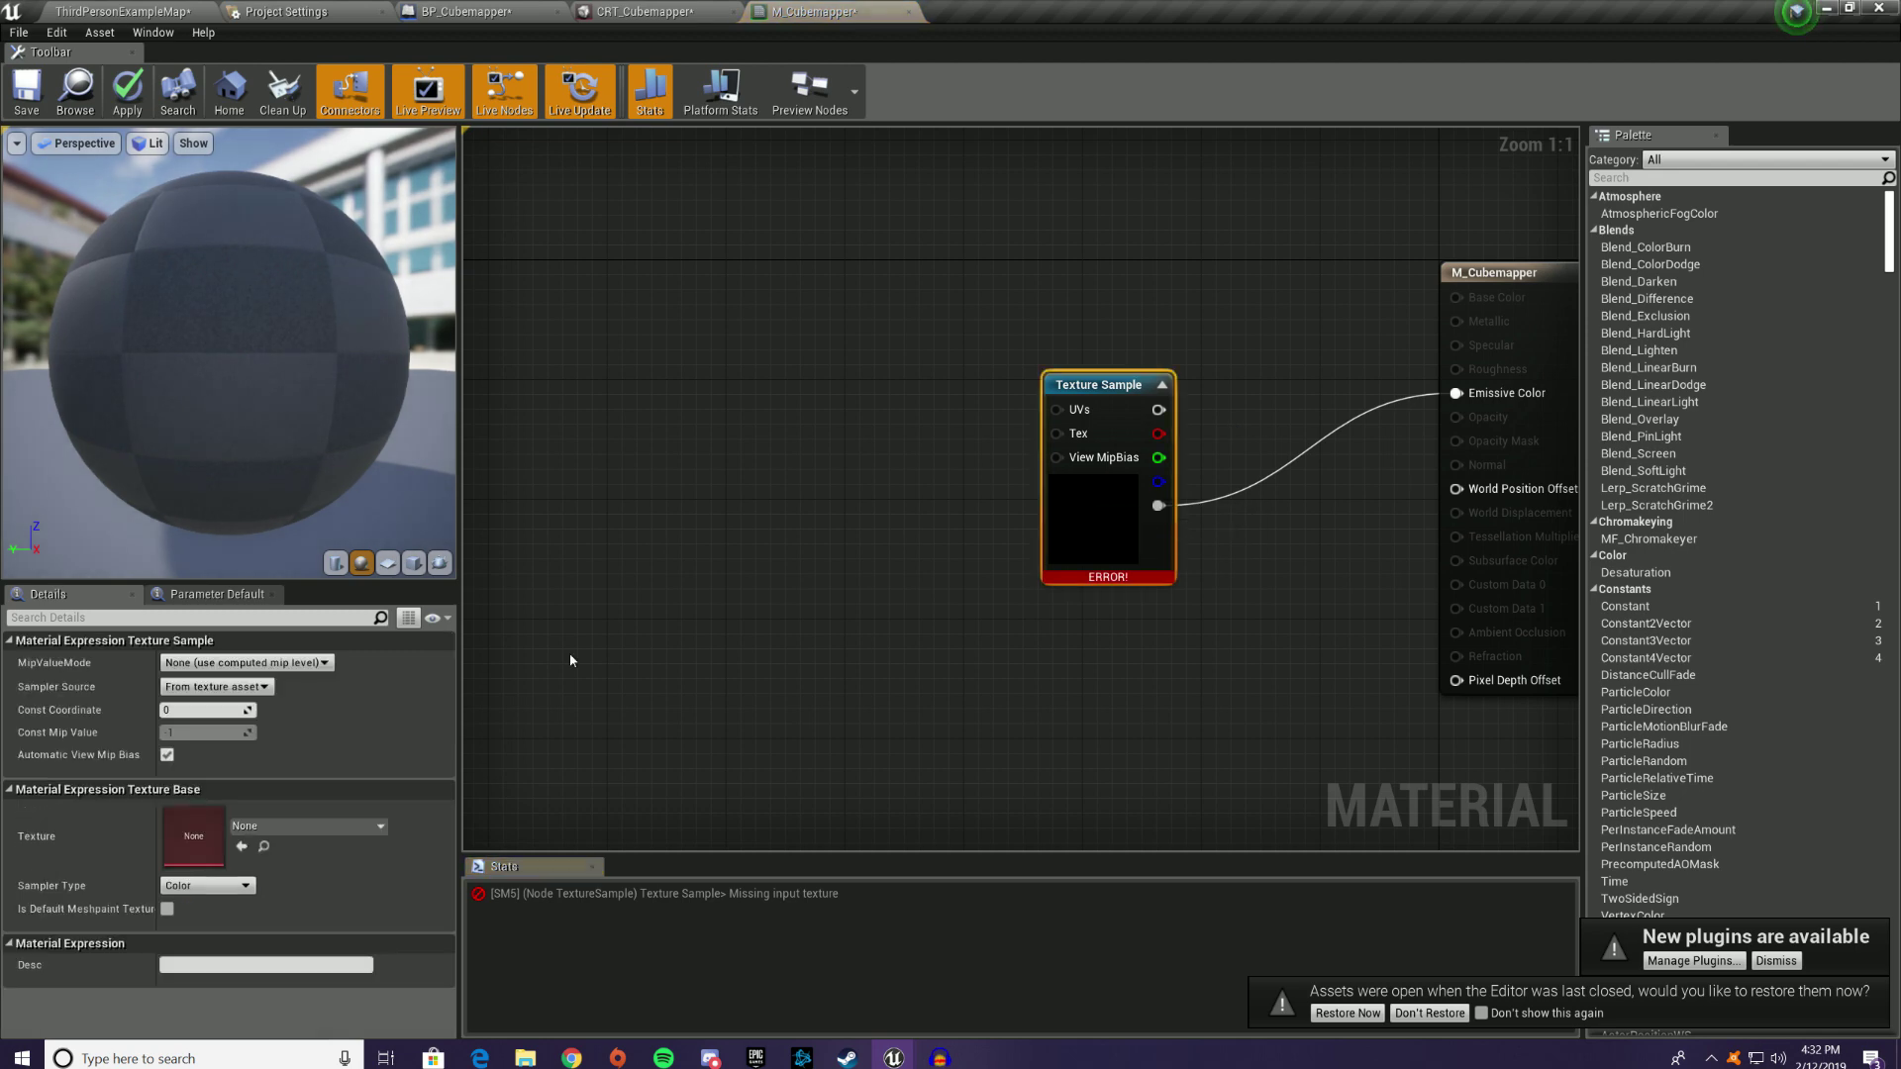
# Step: Assign the DonaldDuck_tga texture to the Texture Sample node
pyautogui.click(307, 826)
pyautogui.scroll(-10, 389, 592)
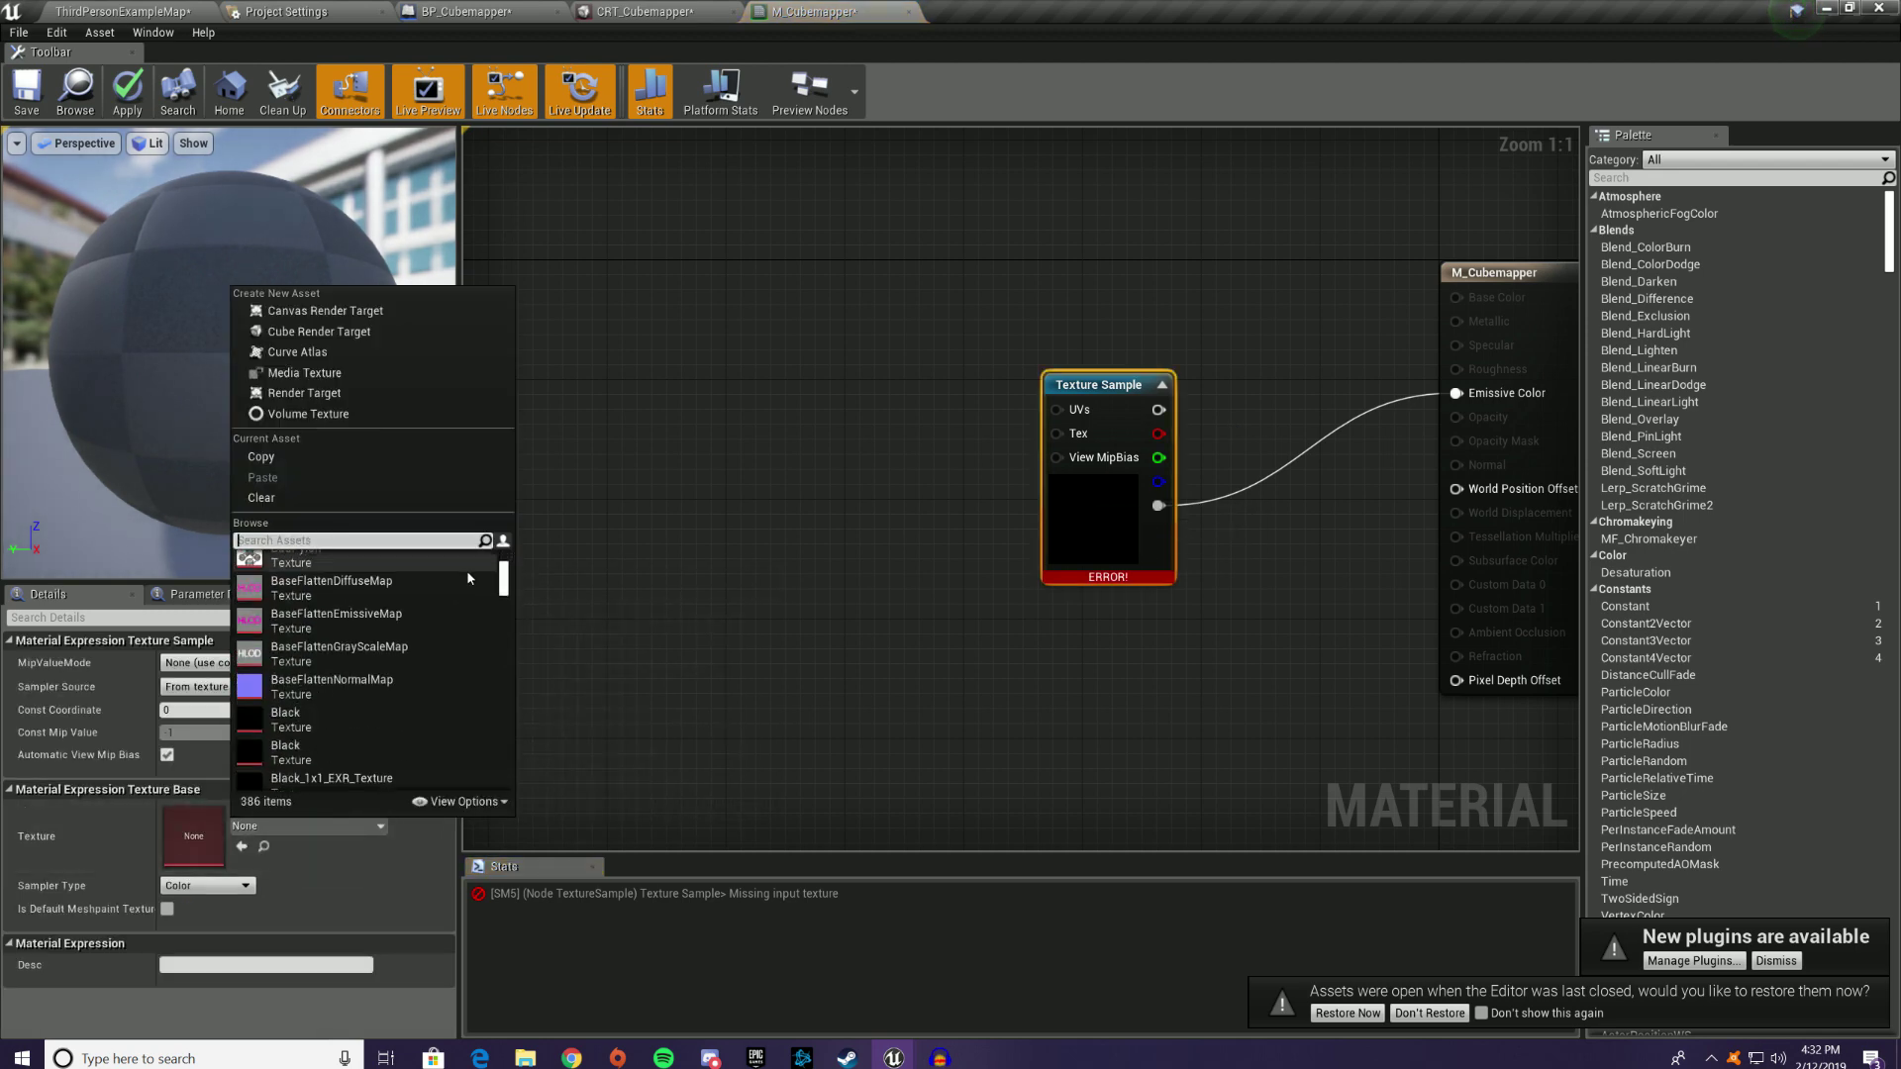
pyautogui.scroll(-5, 459, 566)
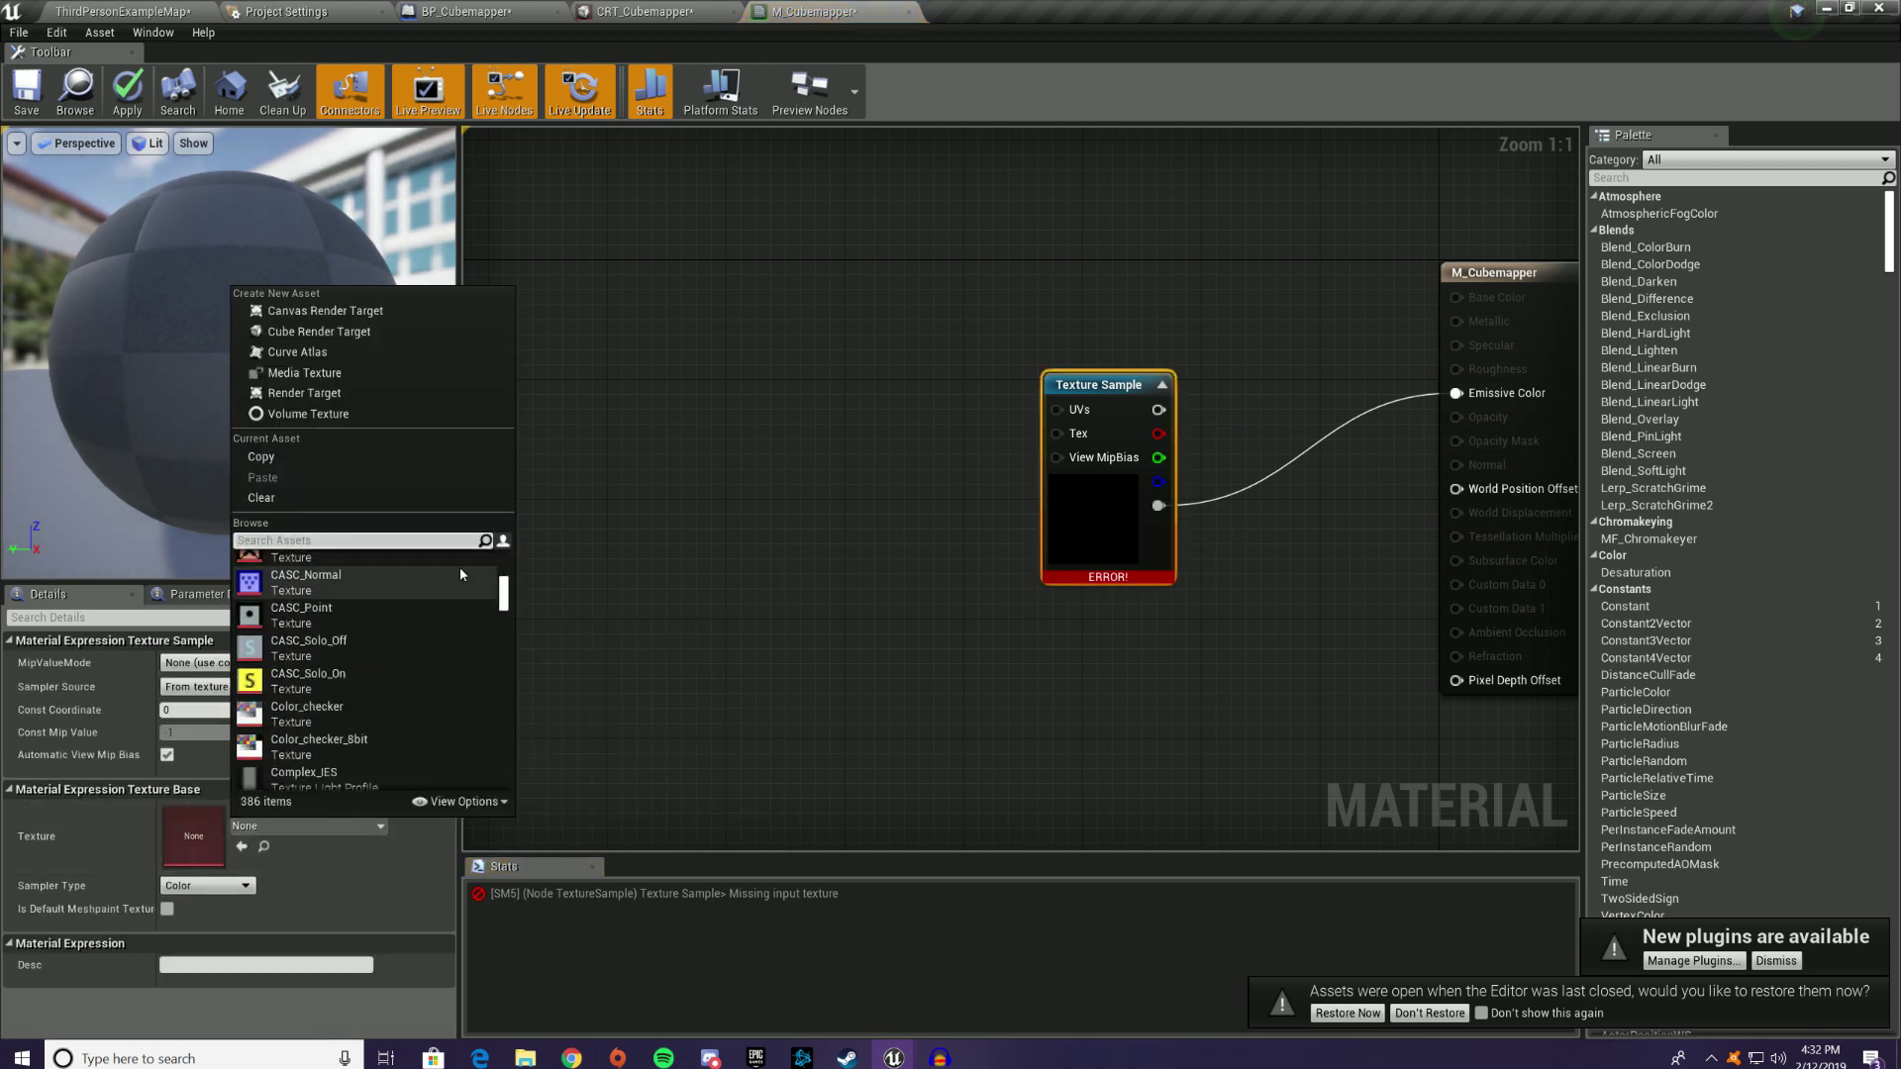
pyautogui.write('donald')
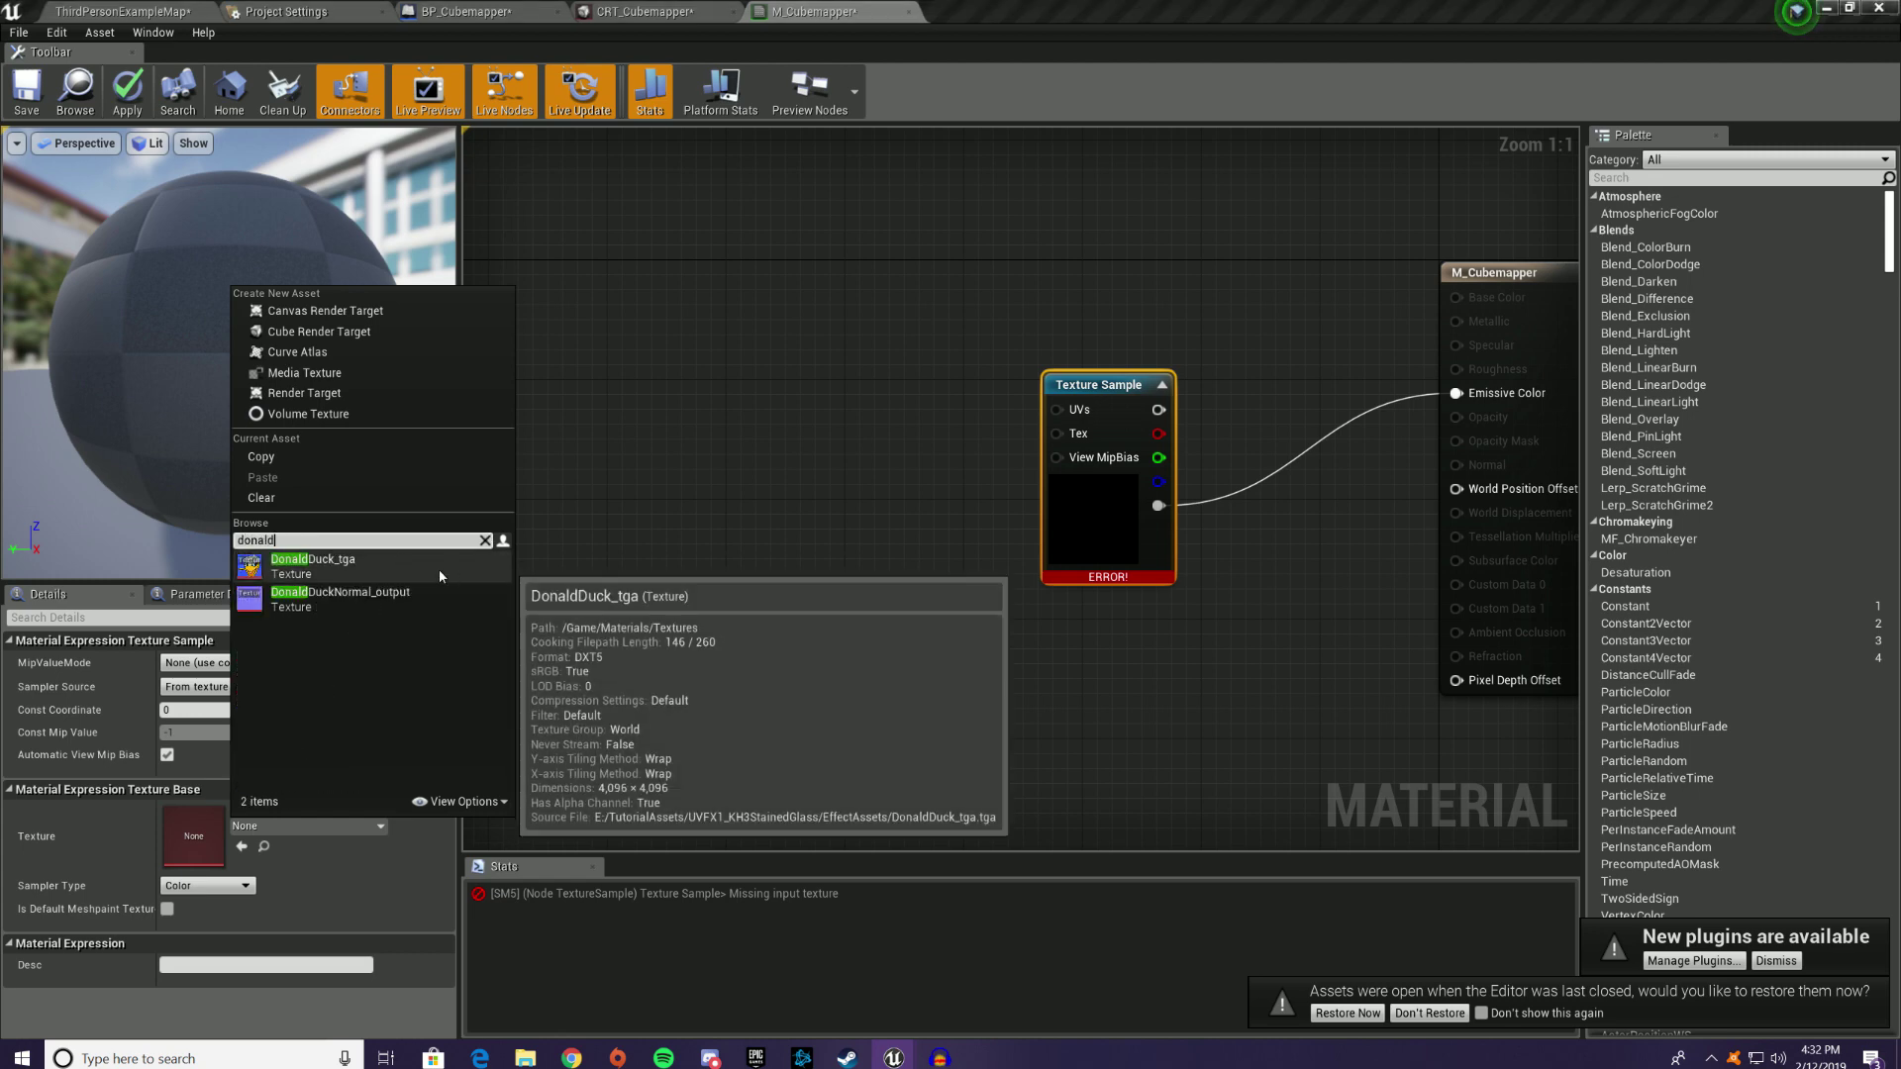
pyautogui.click(438, 569)
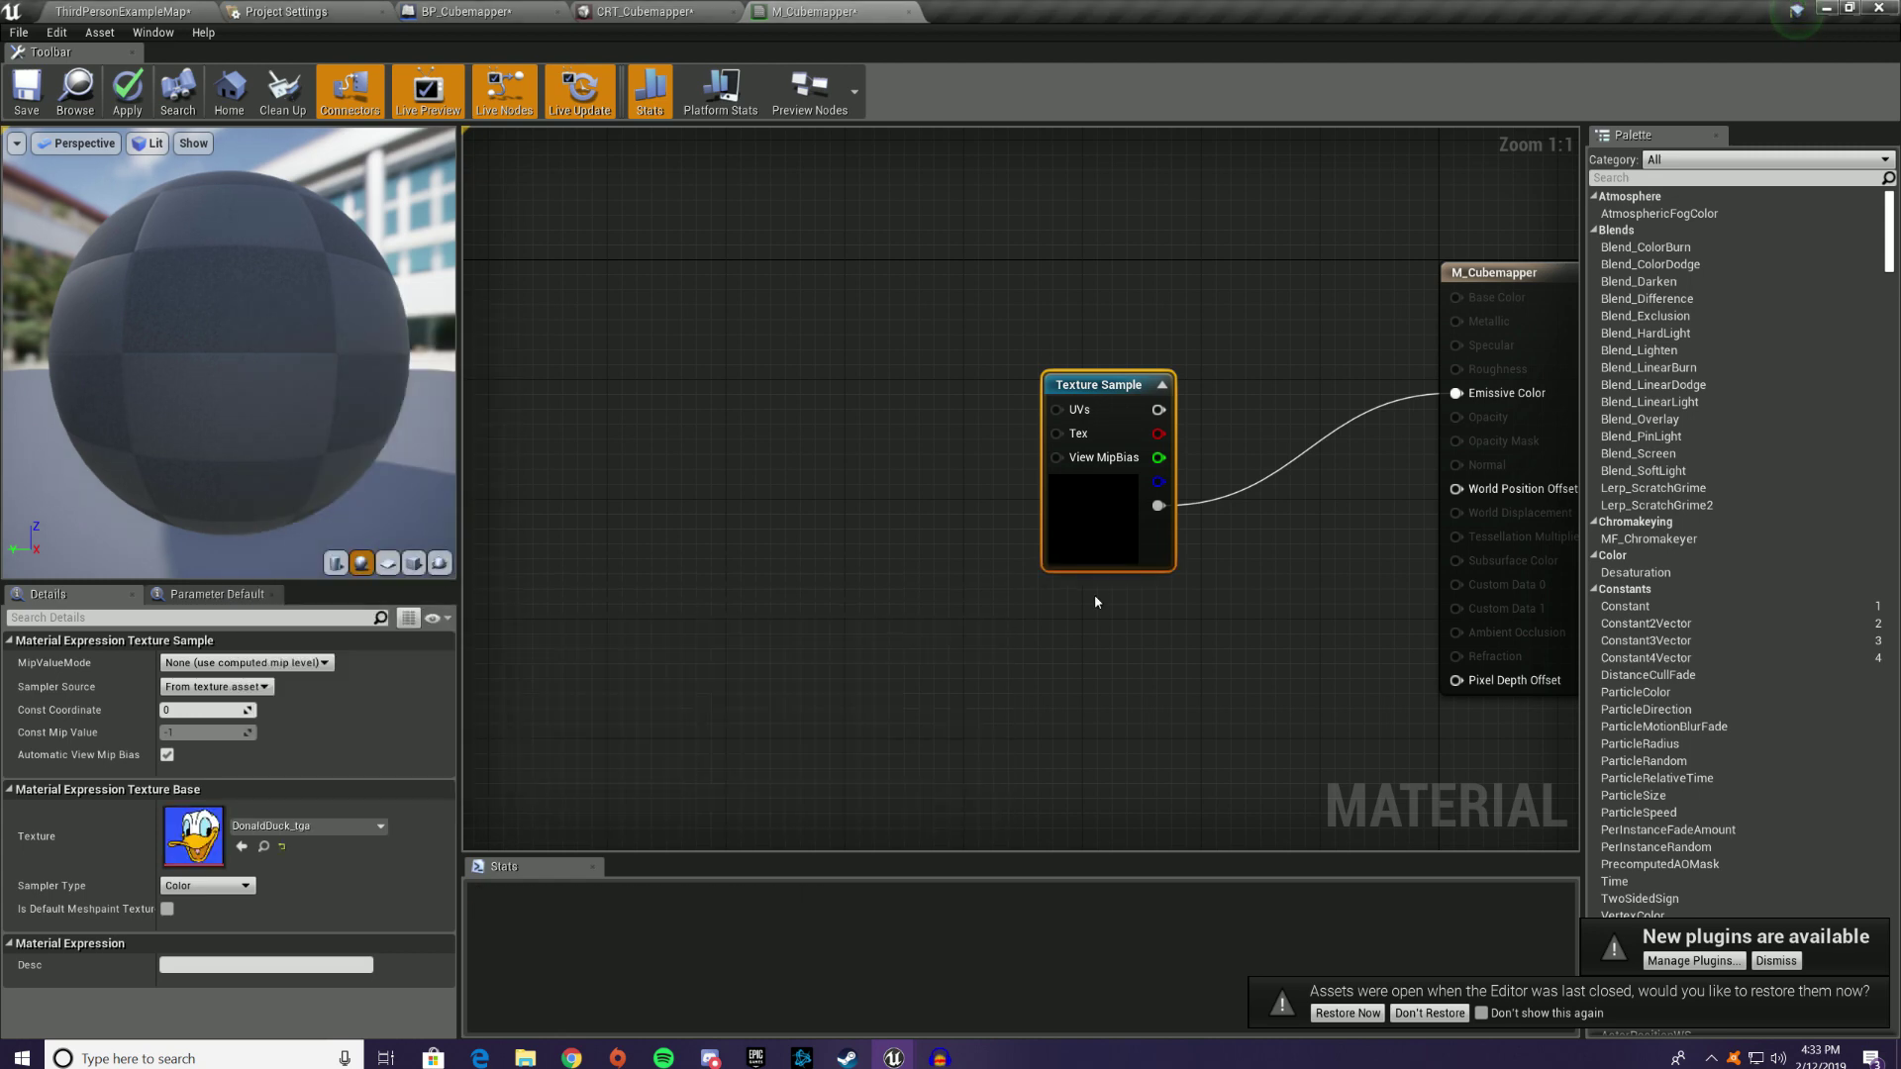
pyautogui.moveTo(1107, 580); pyautogui.dragTo(888, 538, button='right')
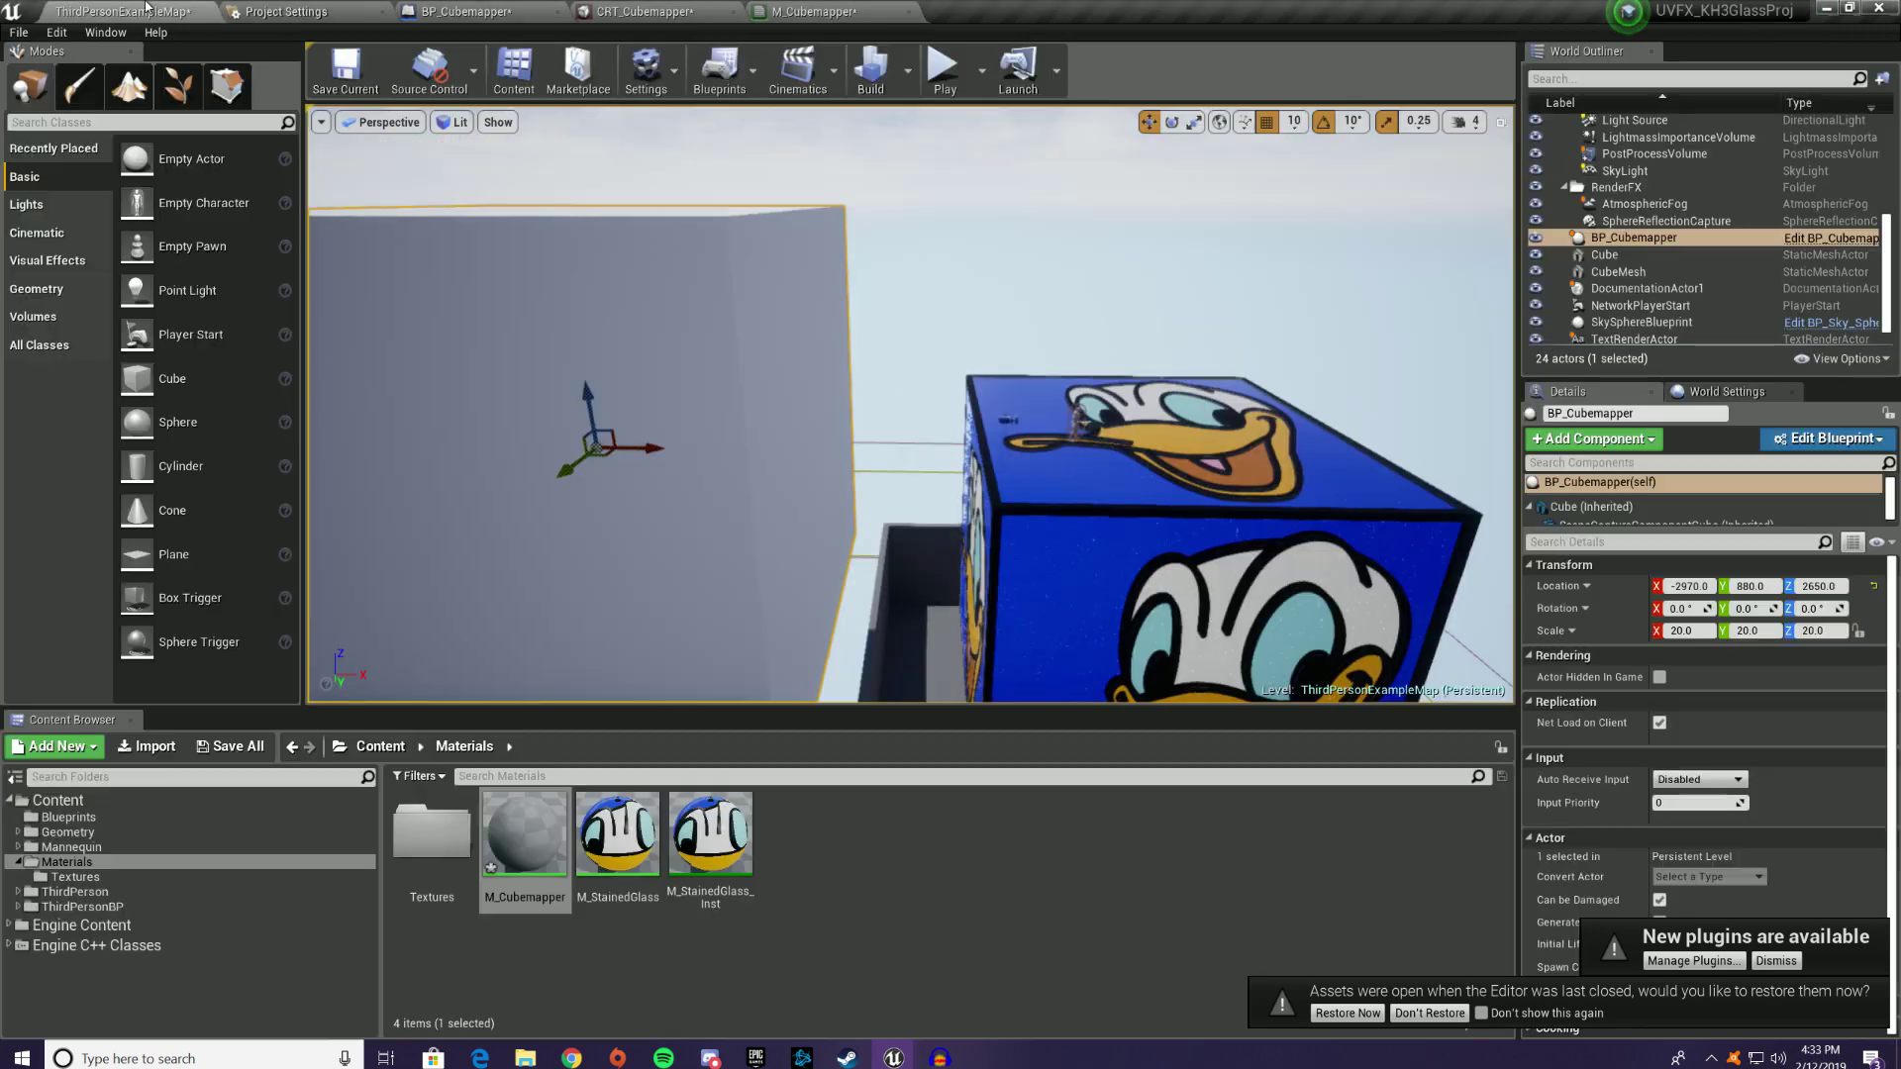
pyautogui.moveTo(911, 406); pyautogui.dragTo(1189, 519, button='right')
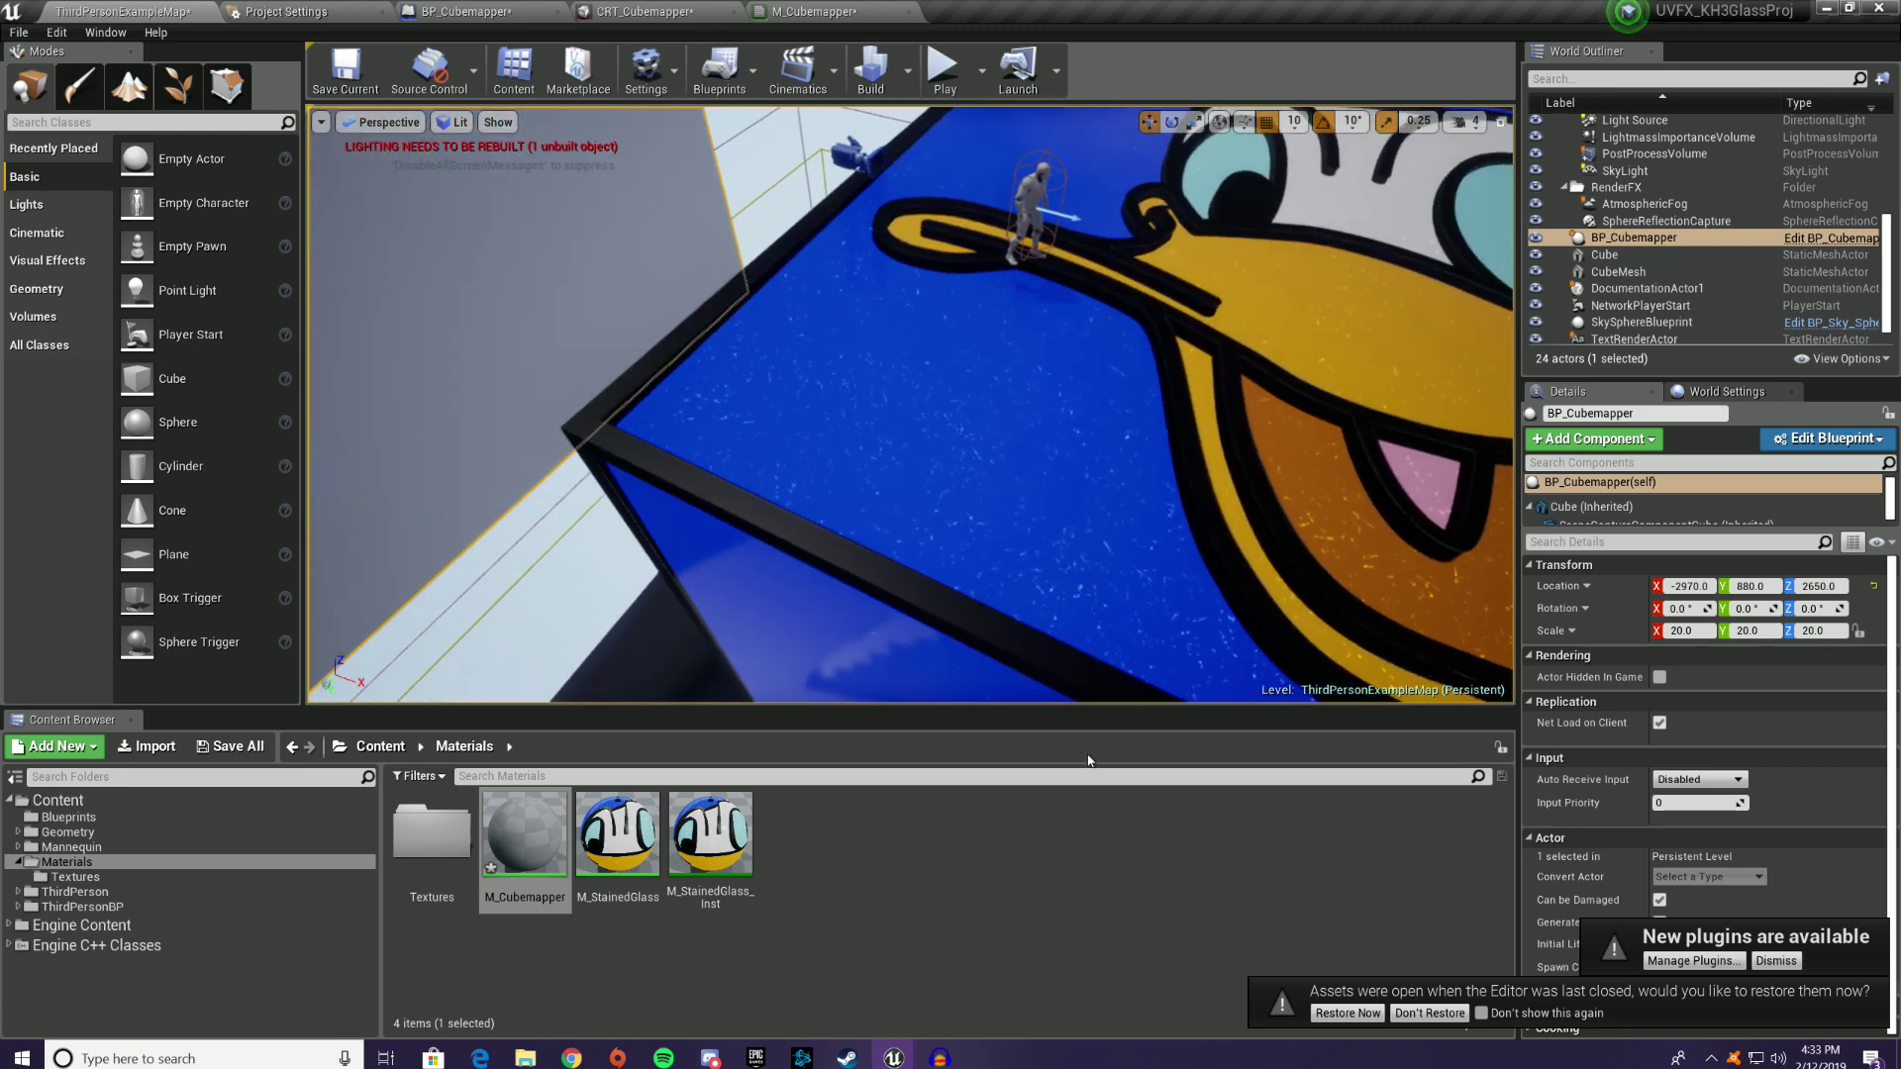
pyautogui.press('s')
pyautogui.moveTo(1309, 569); pyautogui.dragTo(1260, 317, button='right')
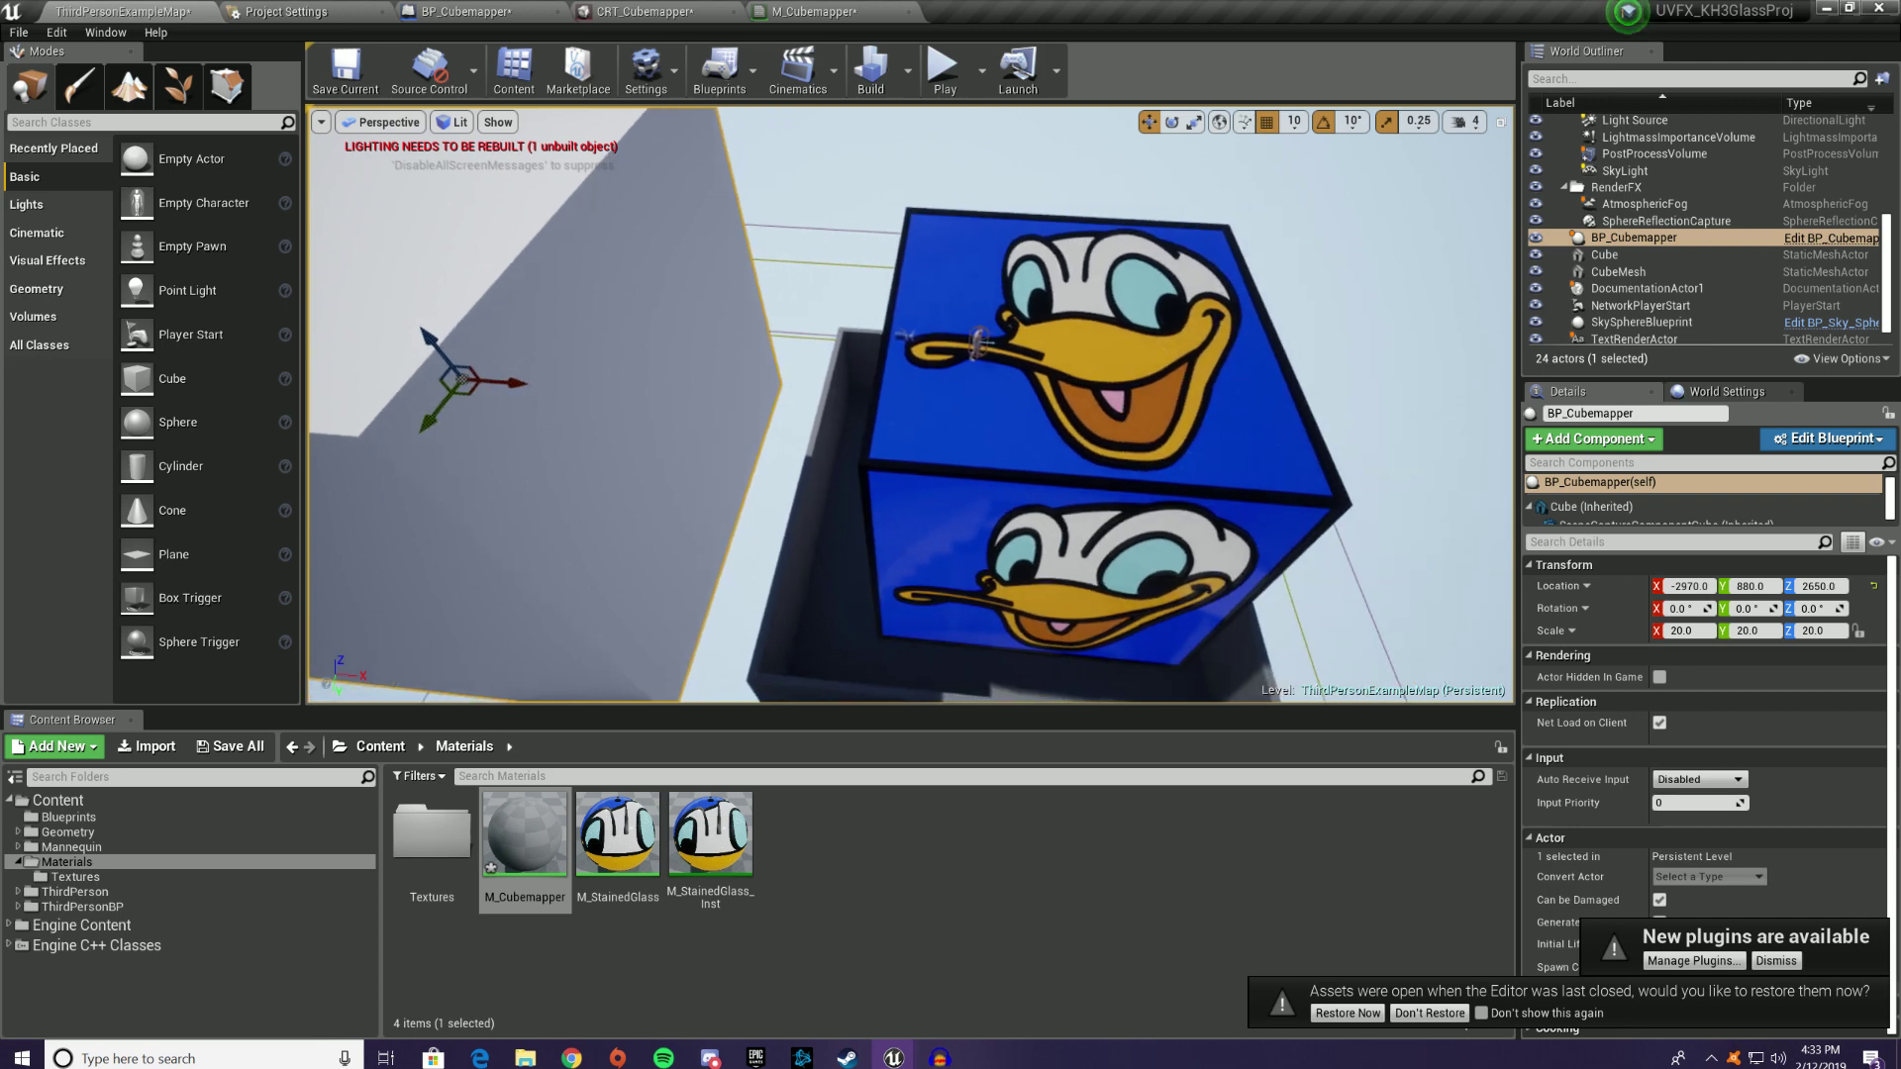
pyautogui.moveTo(911, 406); pyautogui.dragTo(821, 396, button='right')
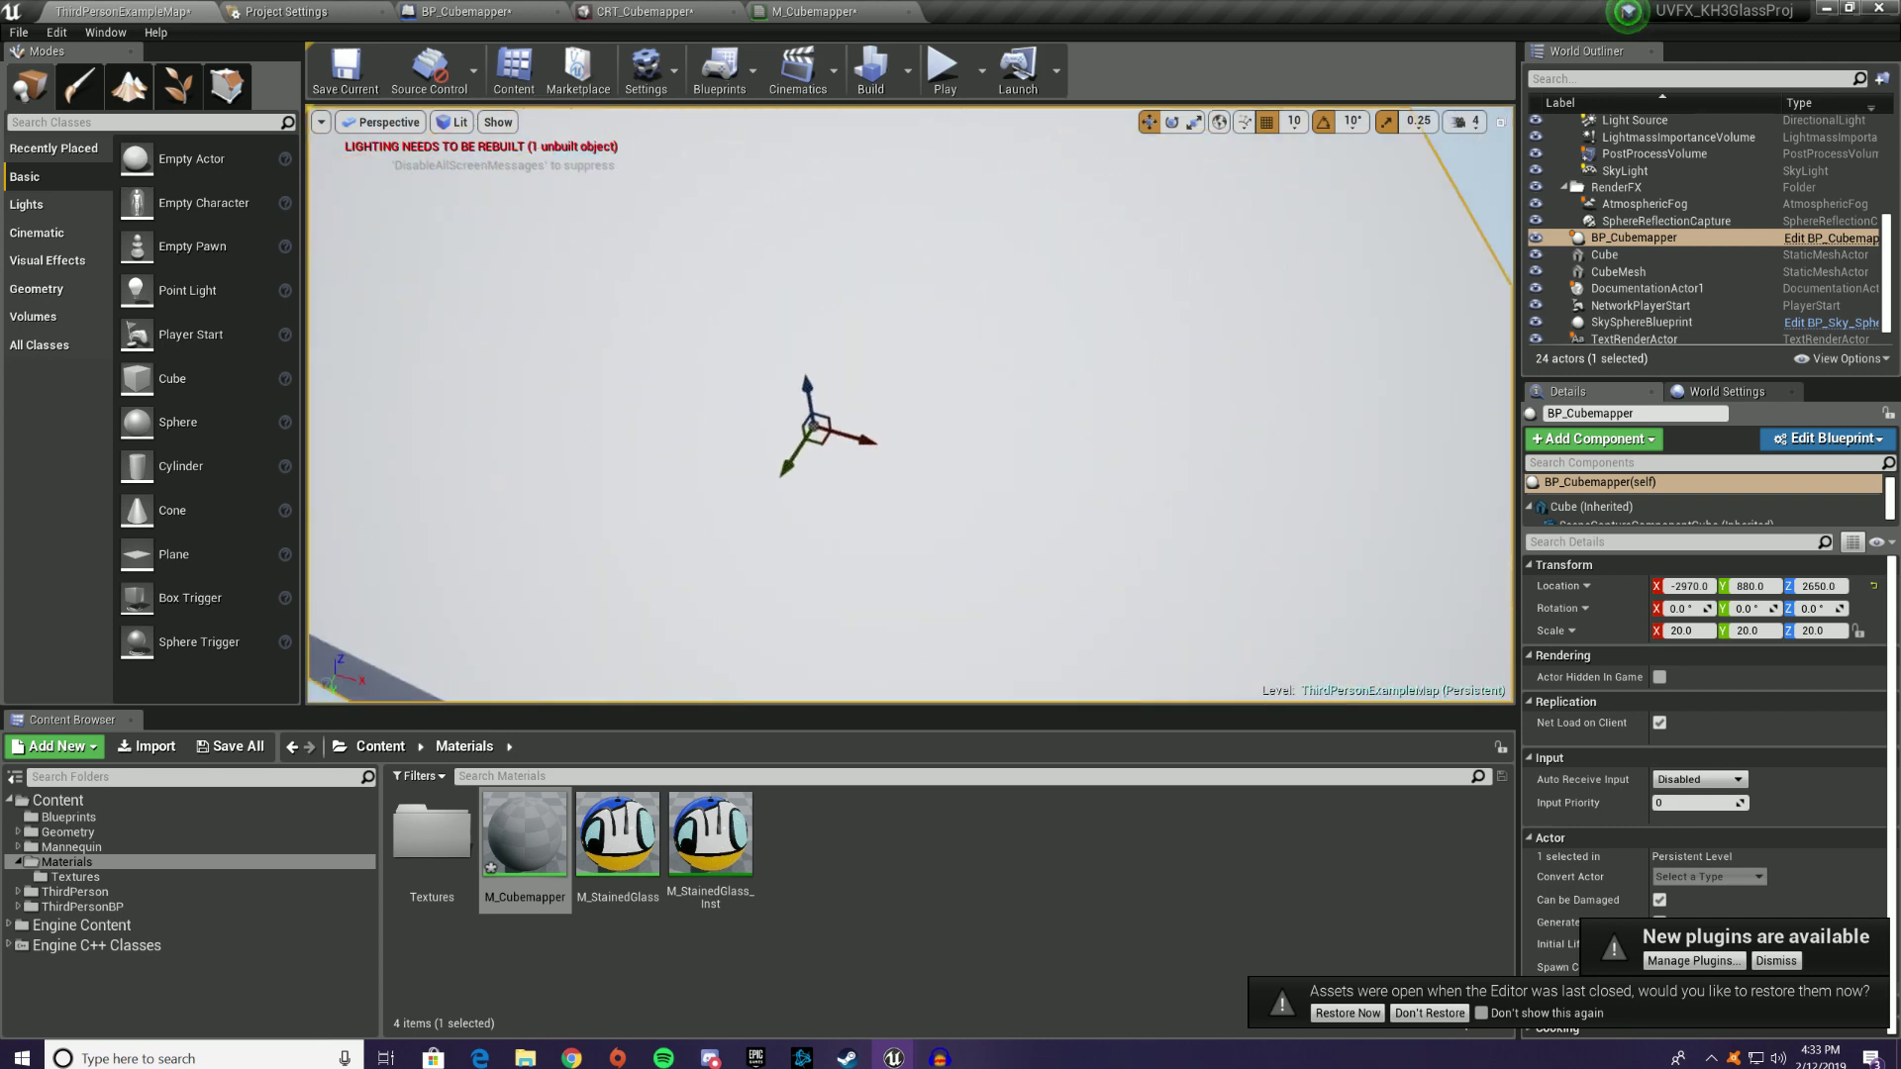
# Step: Reopen M_Cubemapper, shift the Texture Sample node slightly upward, and apply and save the material
pyautogui.doubleClick(525, 837)
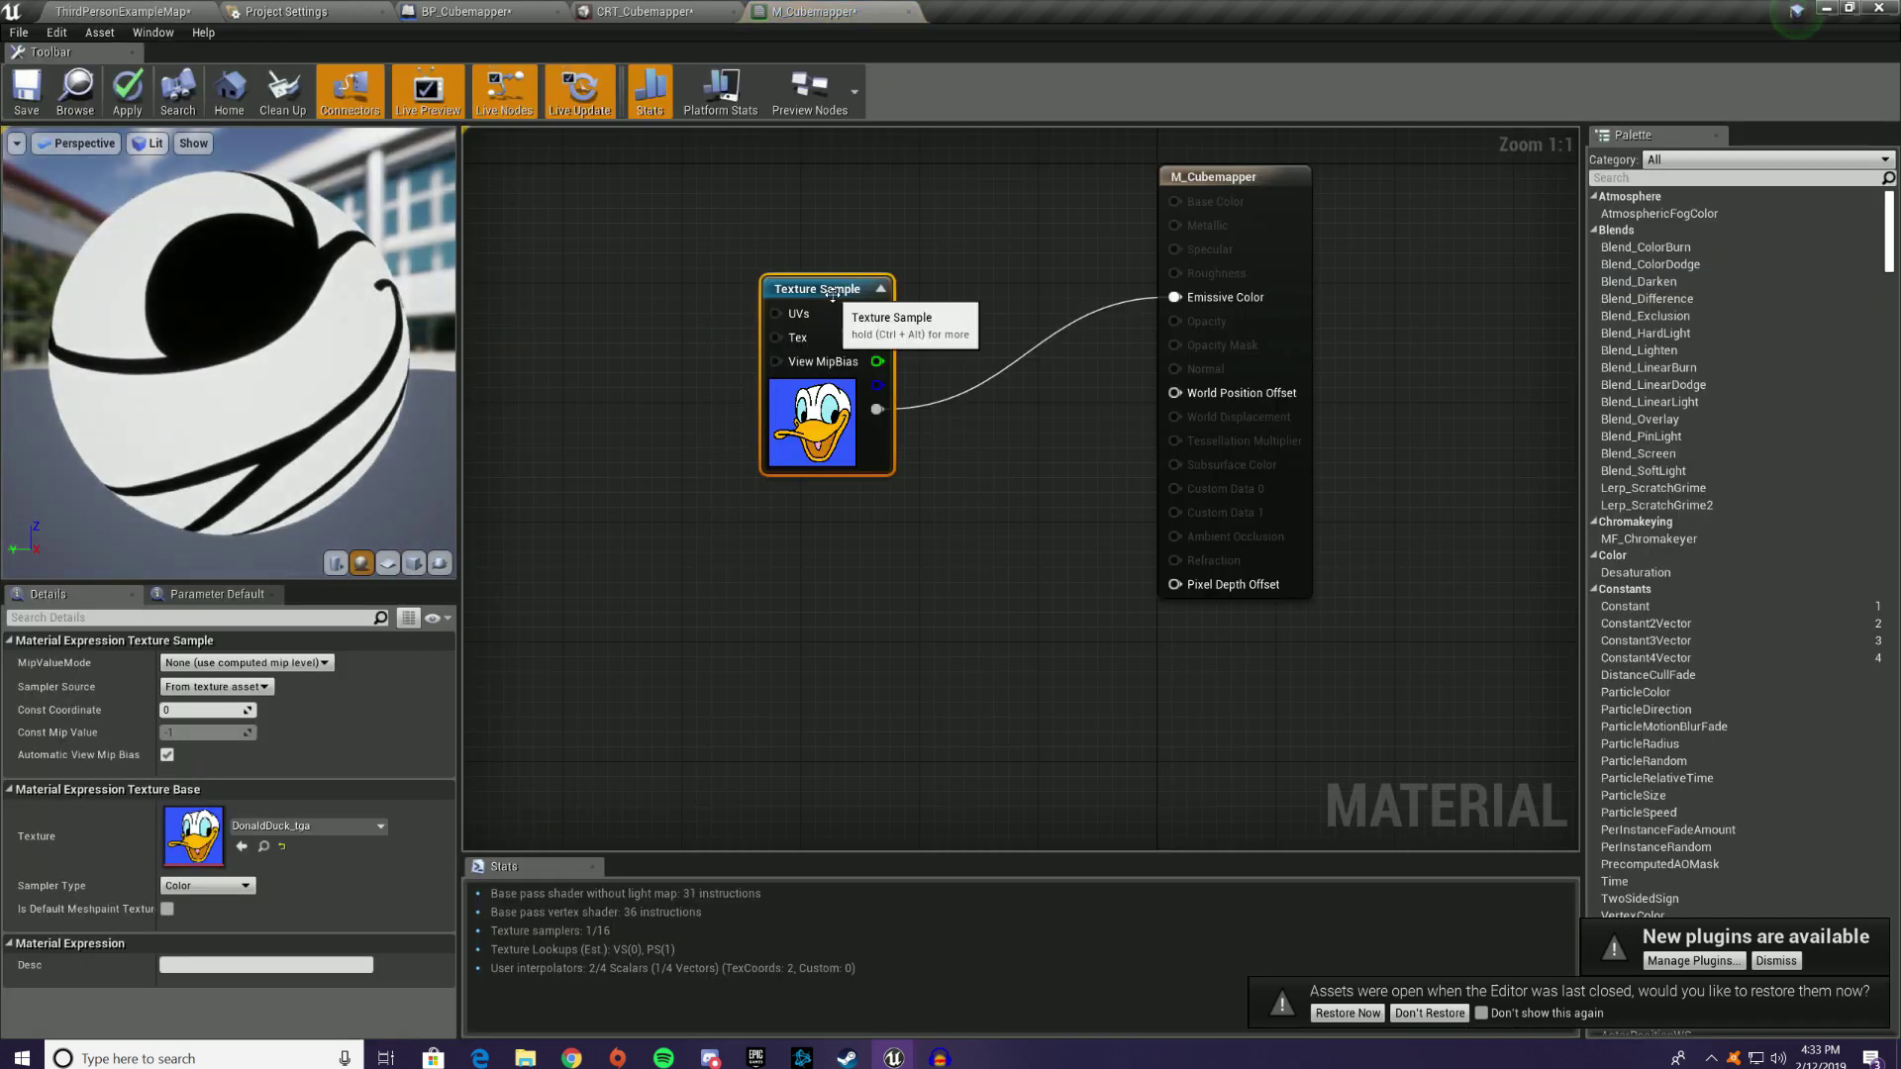
pyautogui.moveTo(833, 294); pyautogui.dragTo(828, 227)
pyautogui.moveTo(228, 397); pyautogui.dragTo(131, 433)
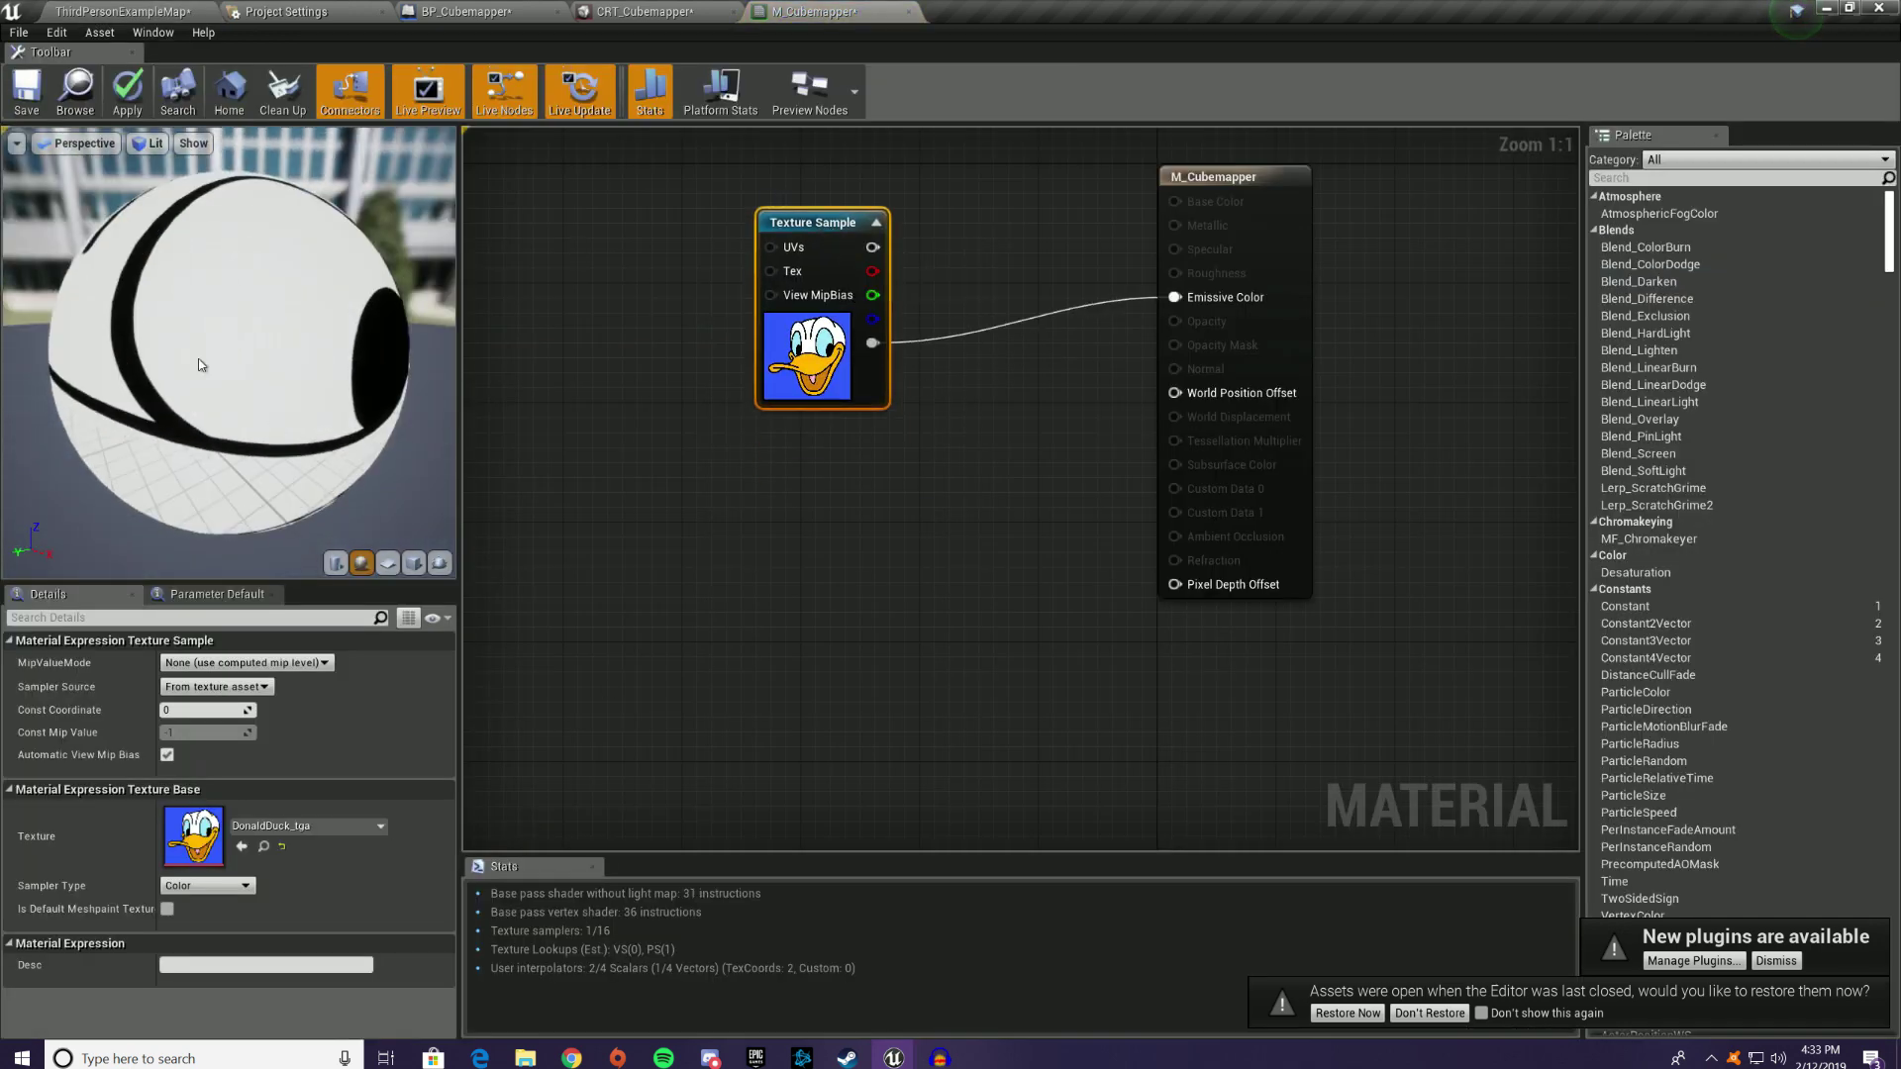
pyautogui.moveTo(198, 366); pyautogui.dragTo(381, 386)
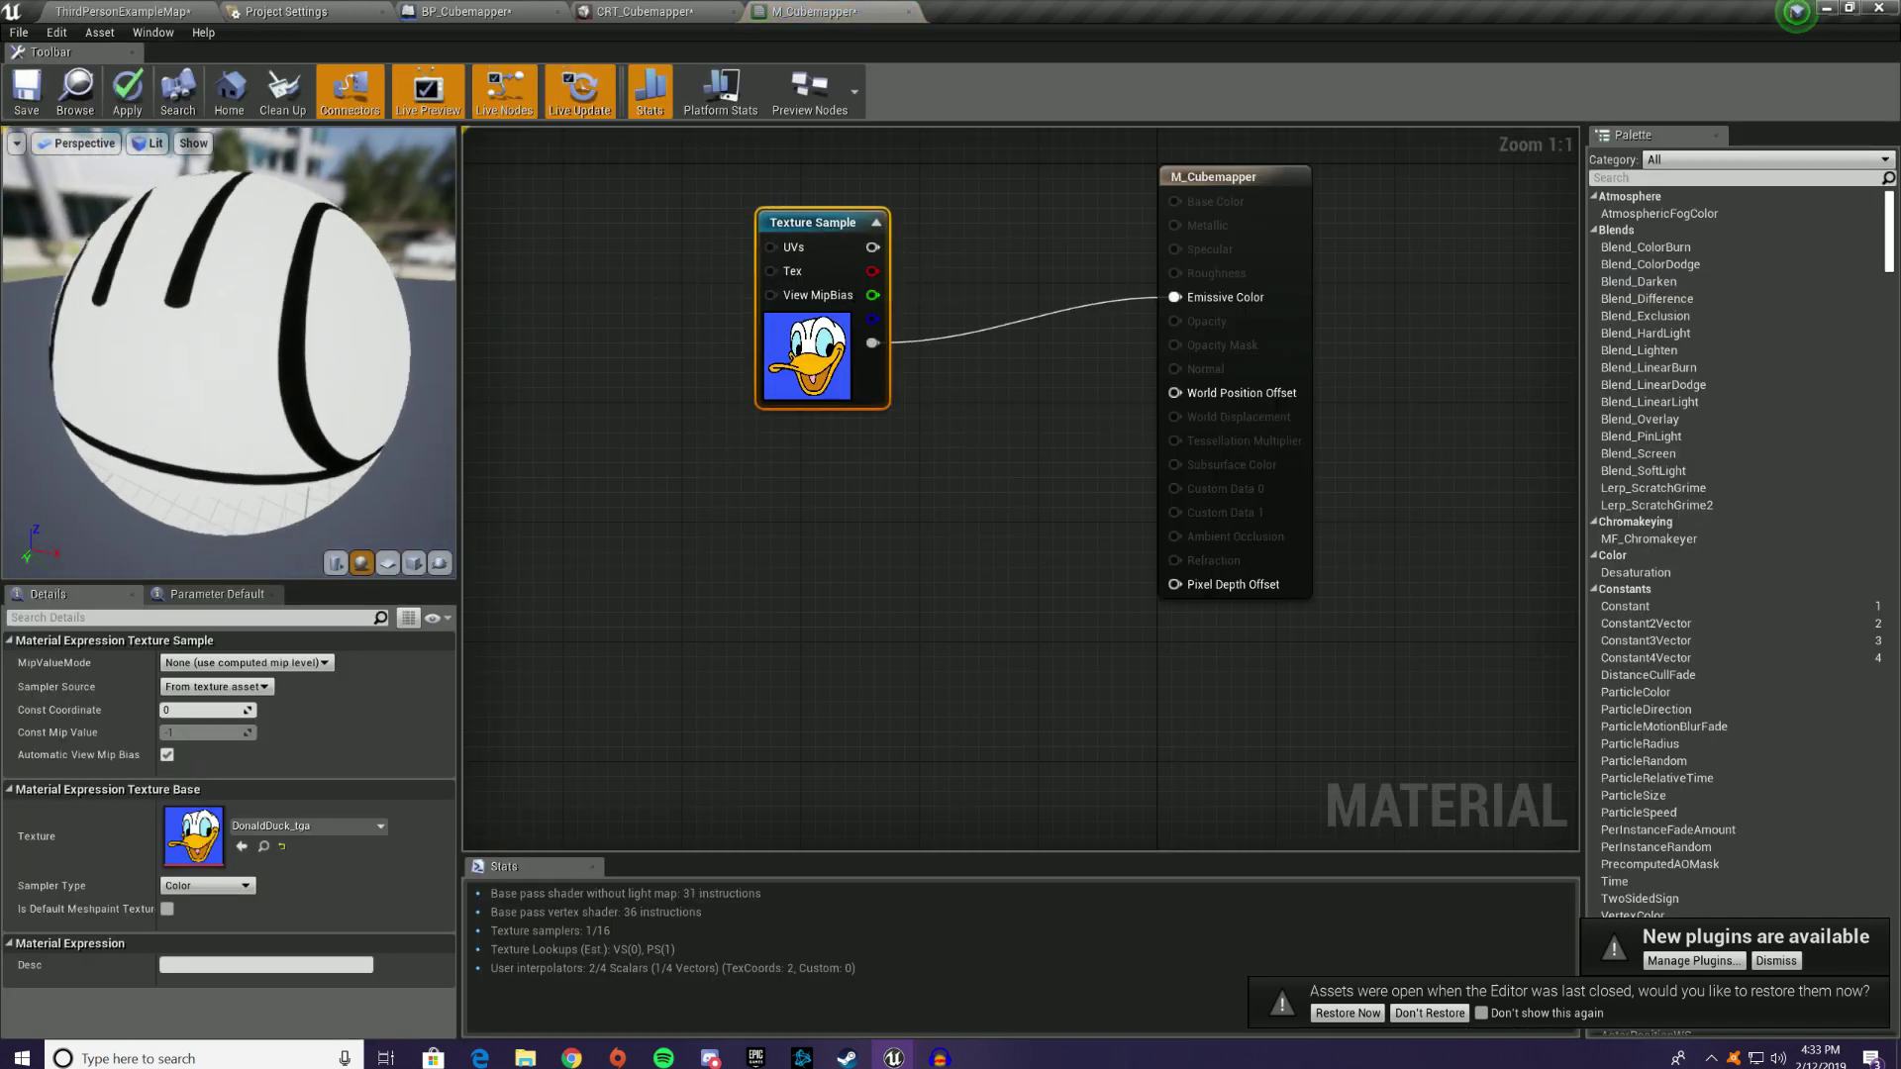
pyautogui.click(1311, 297)
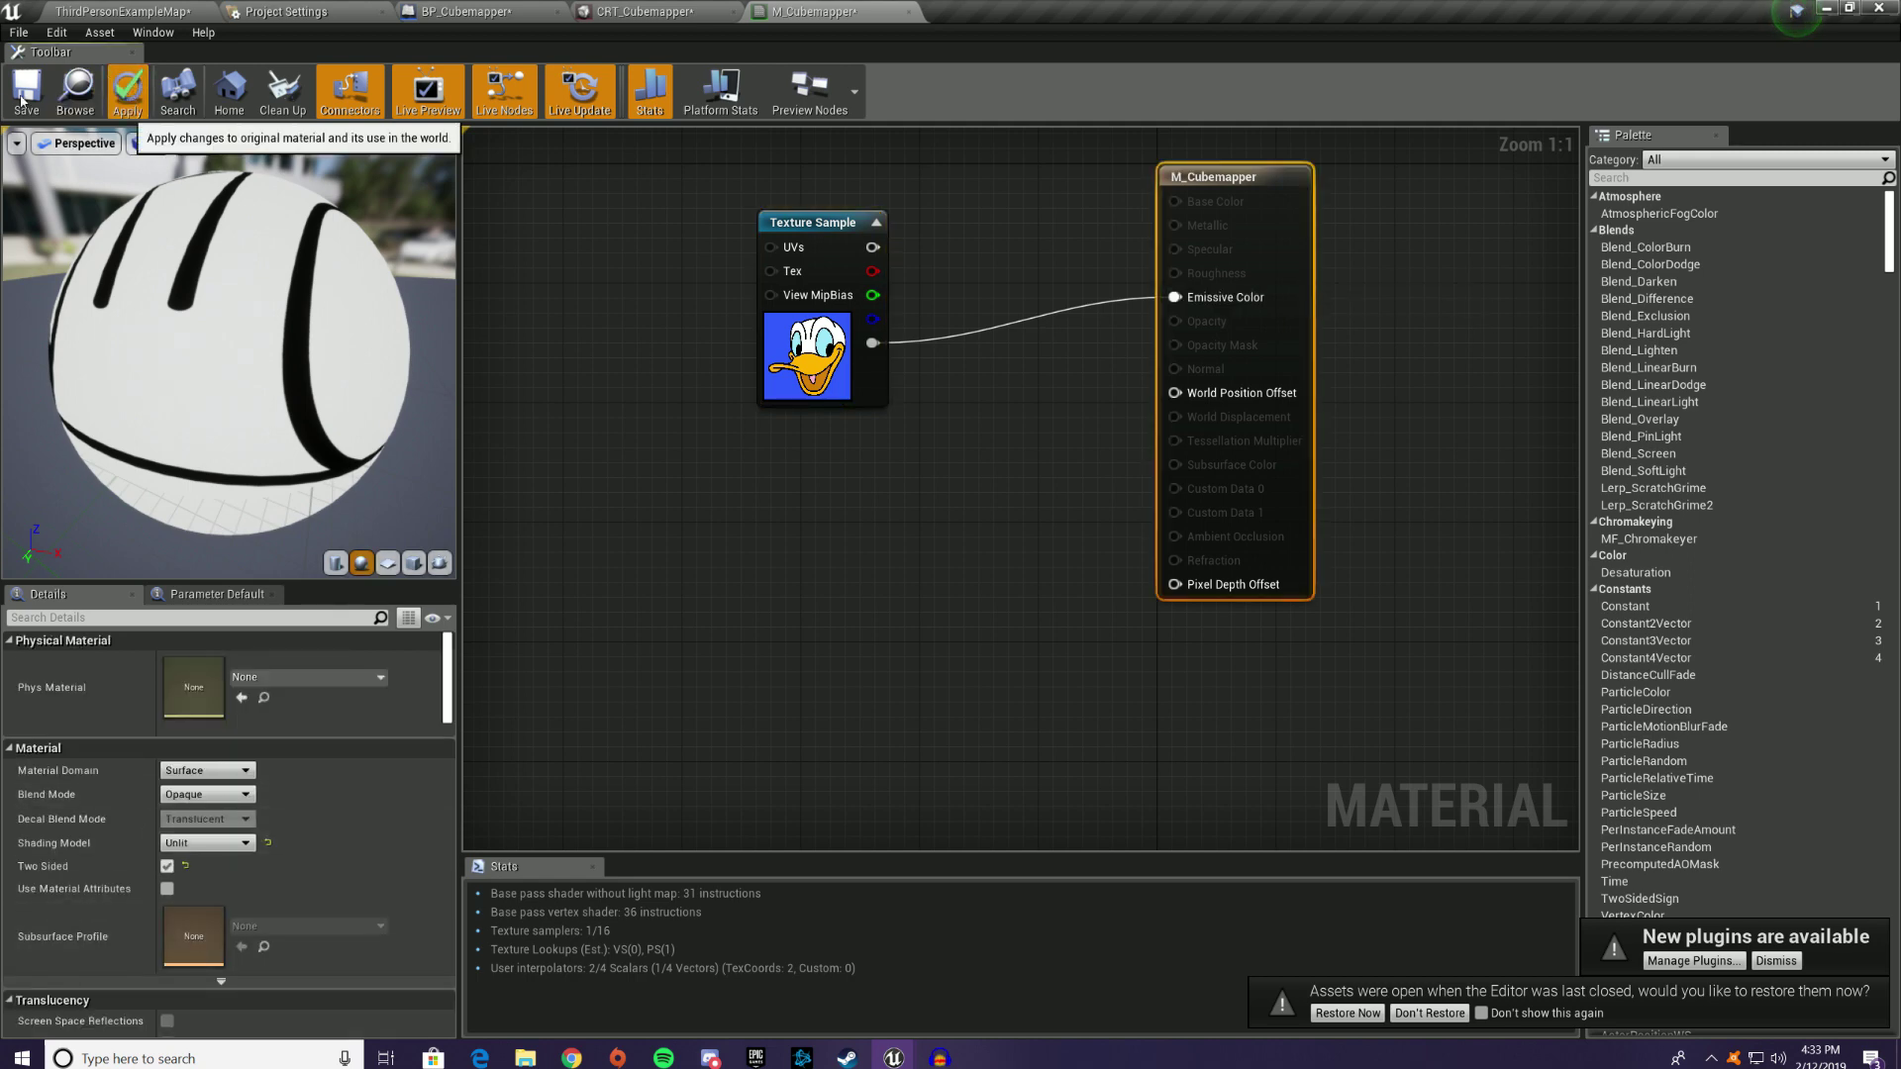
pyautogui.click(128, 91)
pyautogui.click(25, 94)
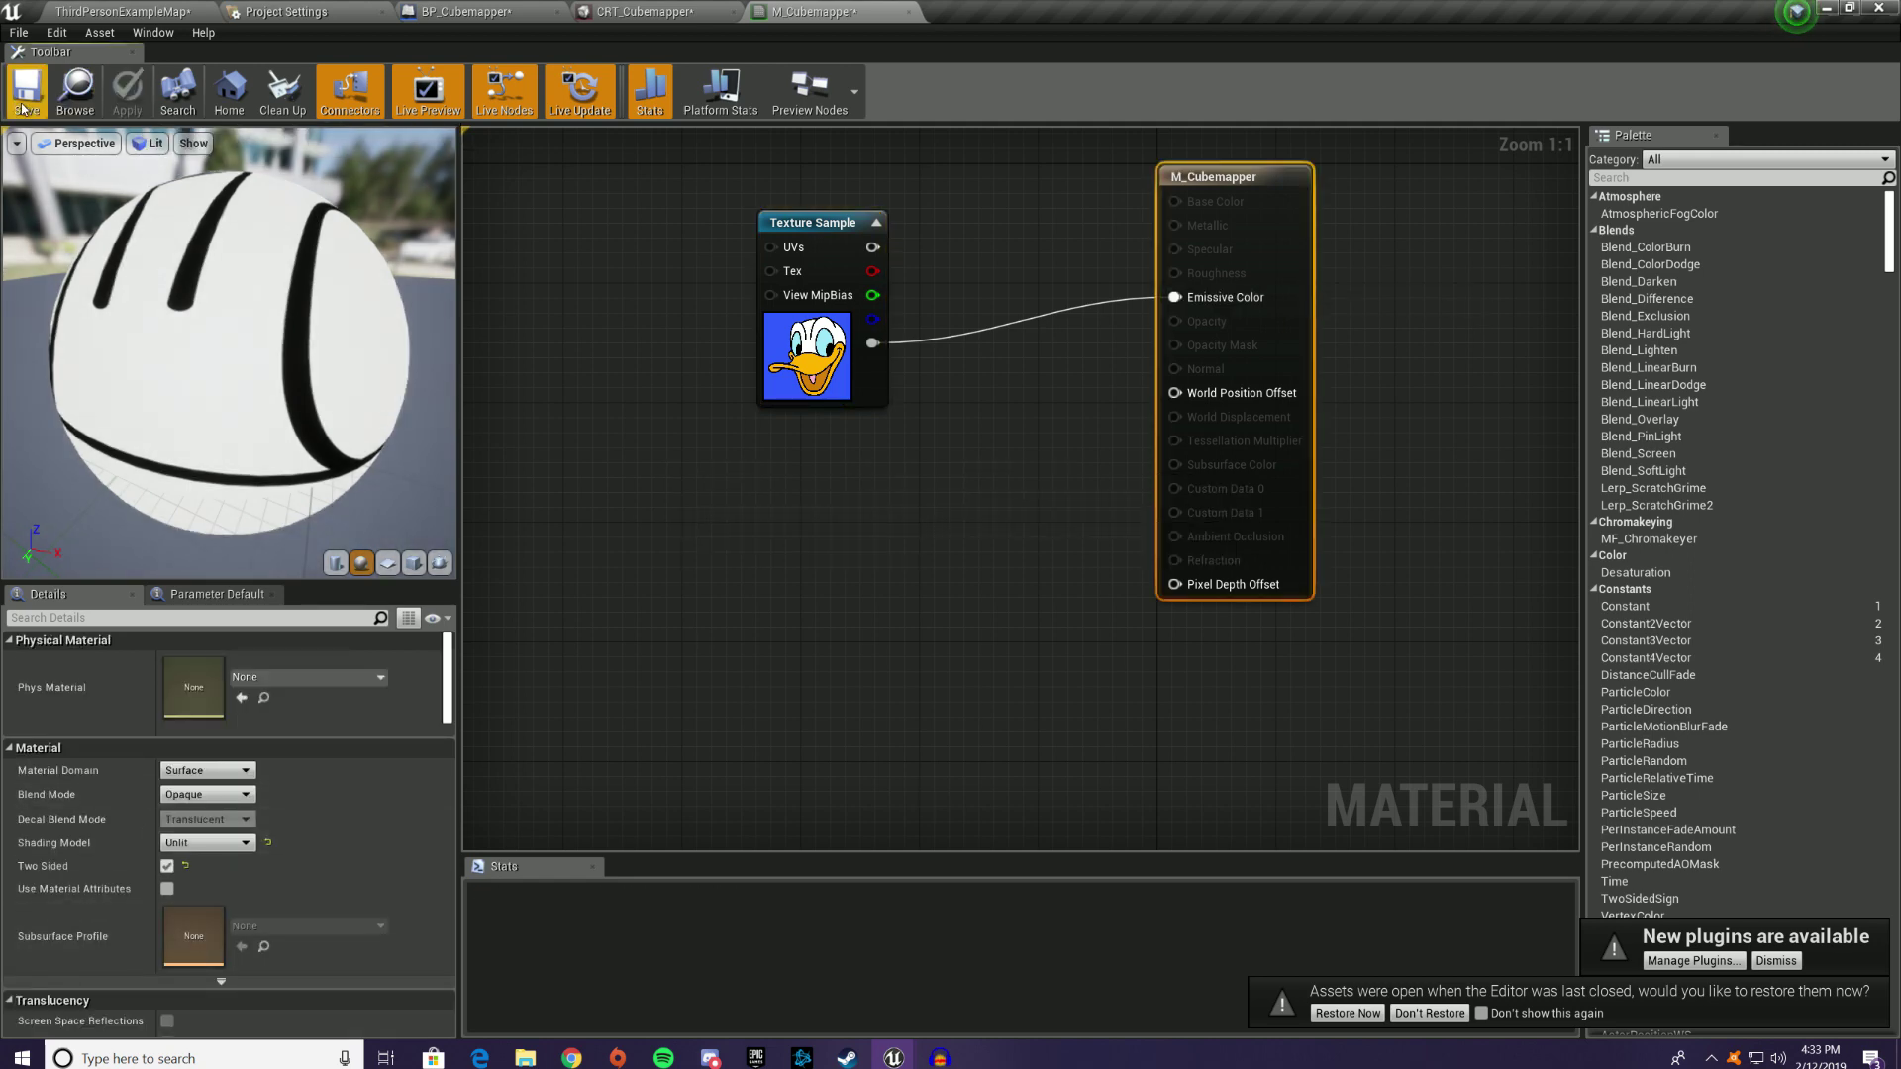
# Step: Assign the M_Cubemapper material to the Cube component of the BP_Cubemapper blueprint
pyautogui.click(116, 9)
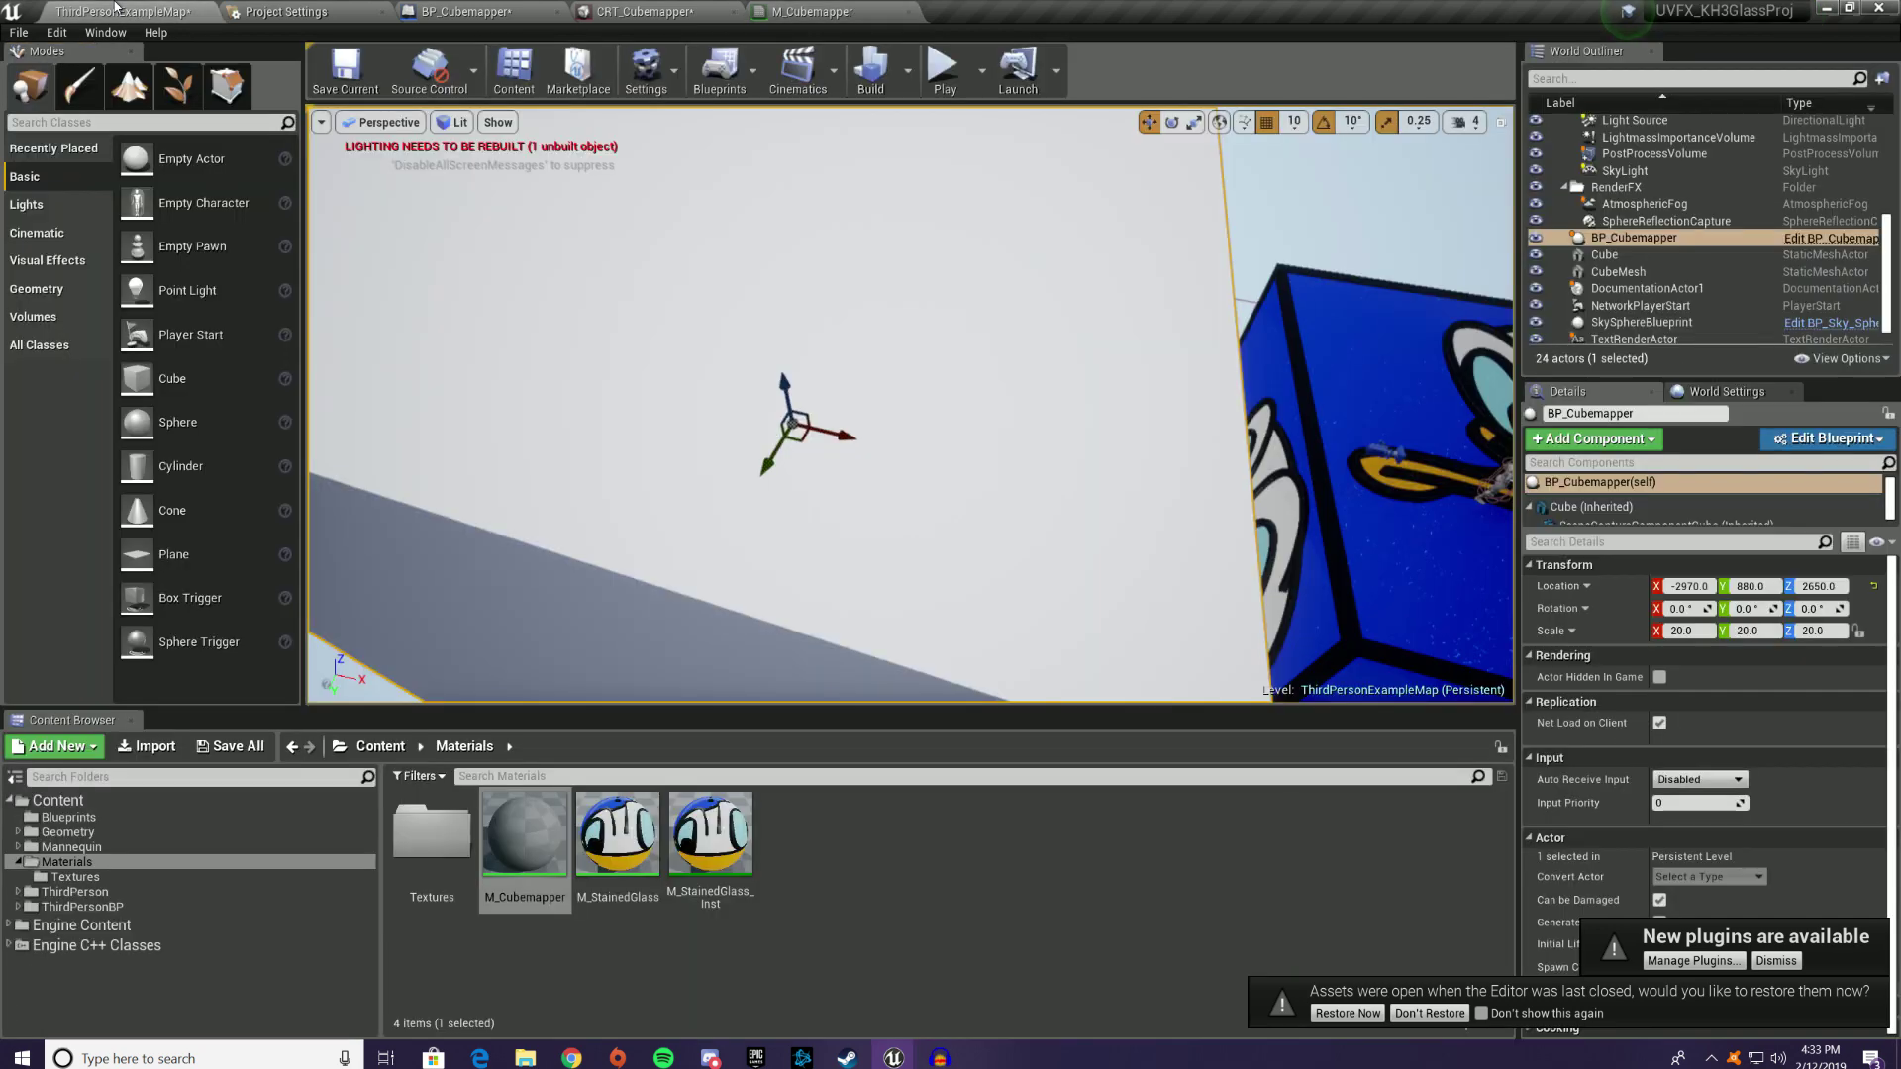
pyautogui.click(505, 14)
pyautogui.click(43, 127)
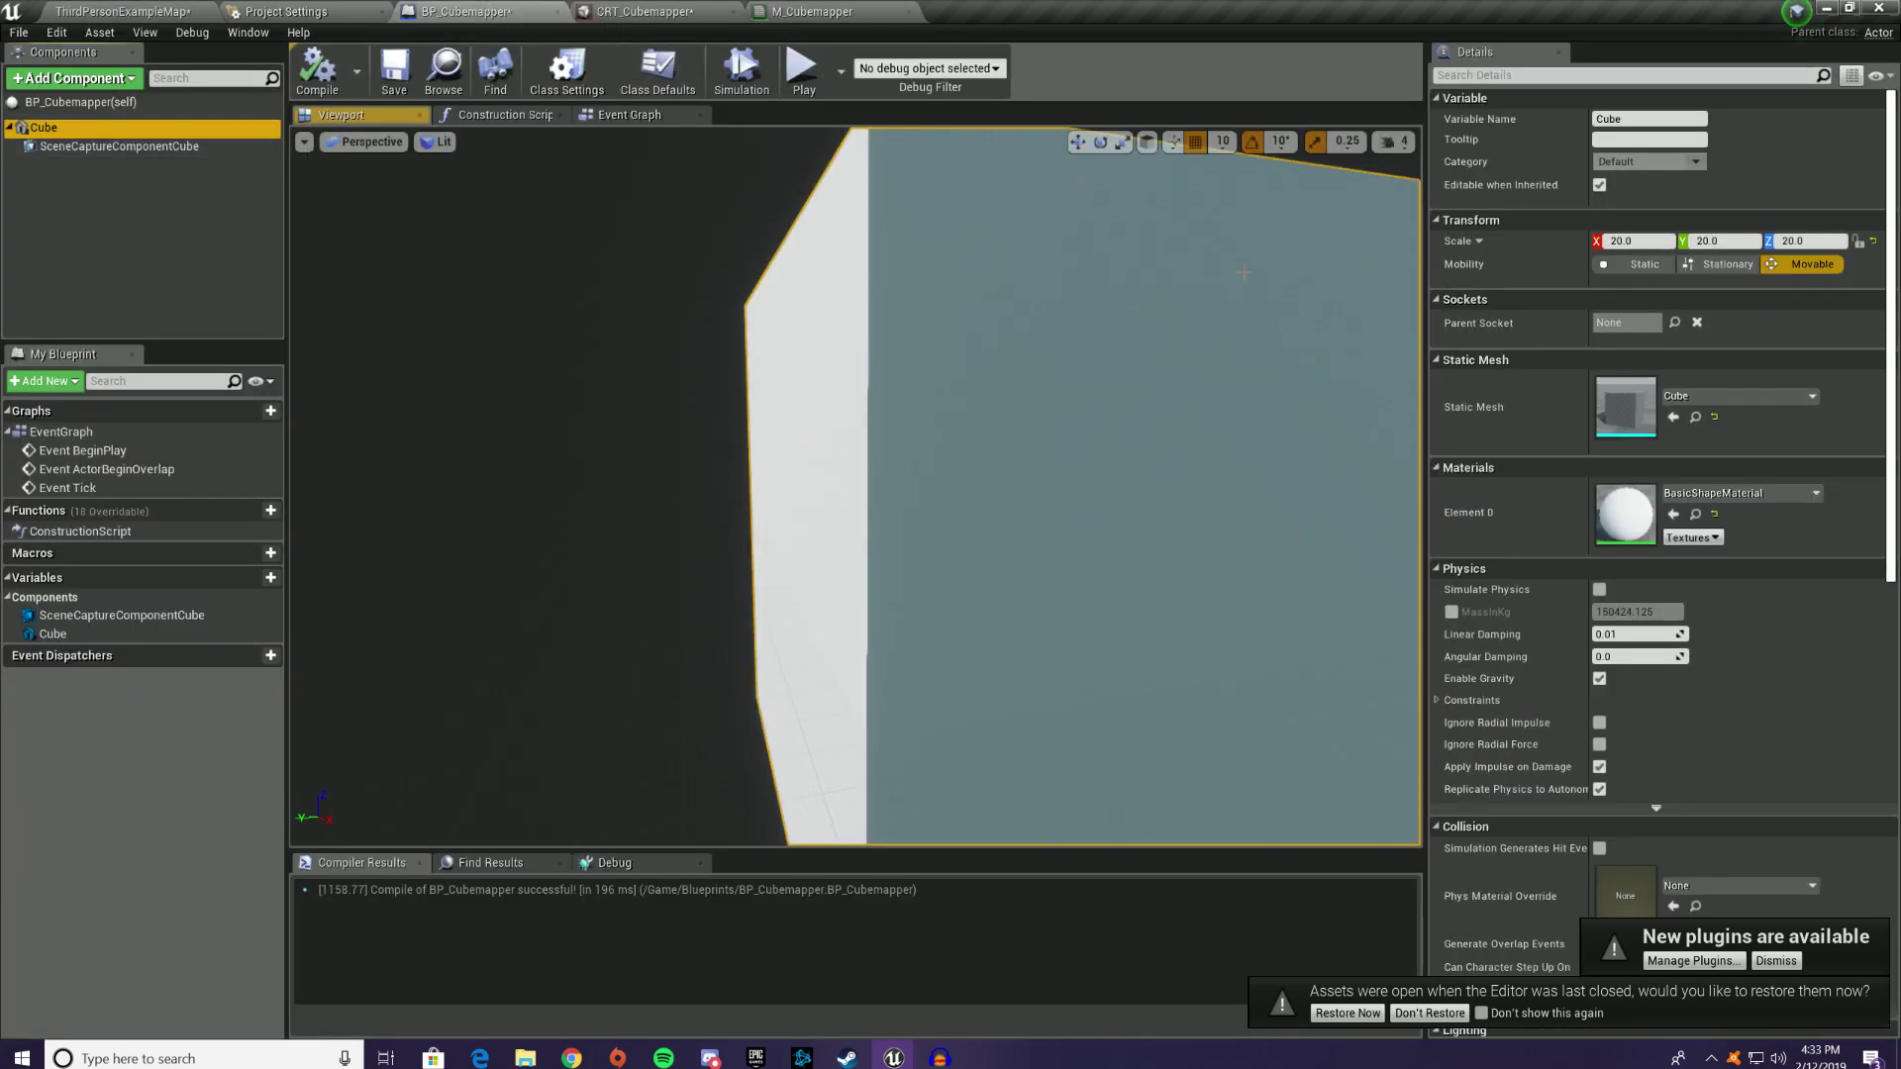
pyautogui.click(1740, 493)
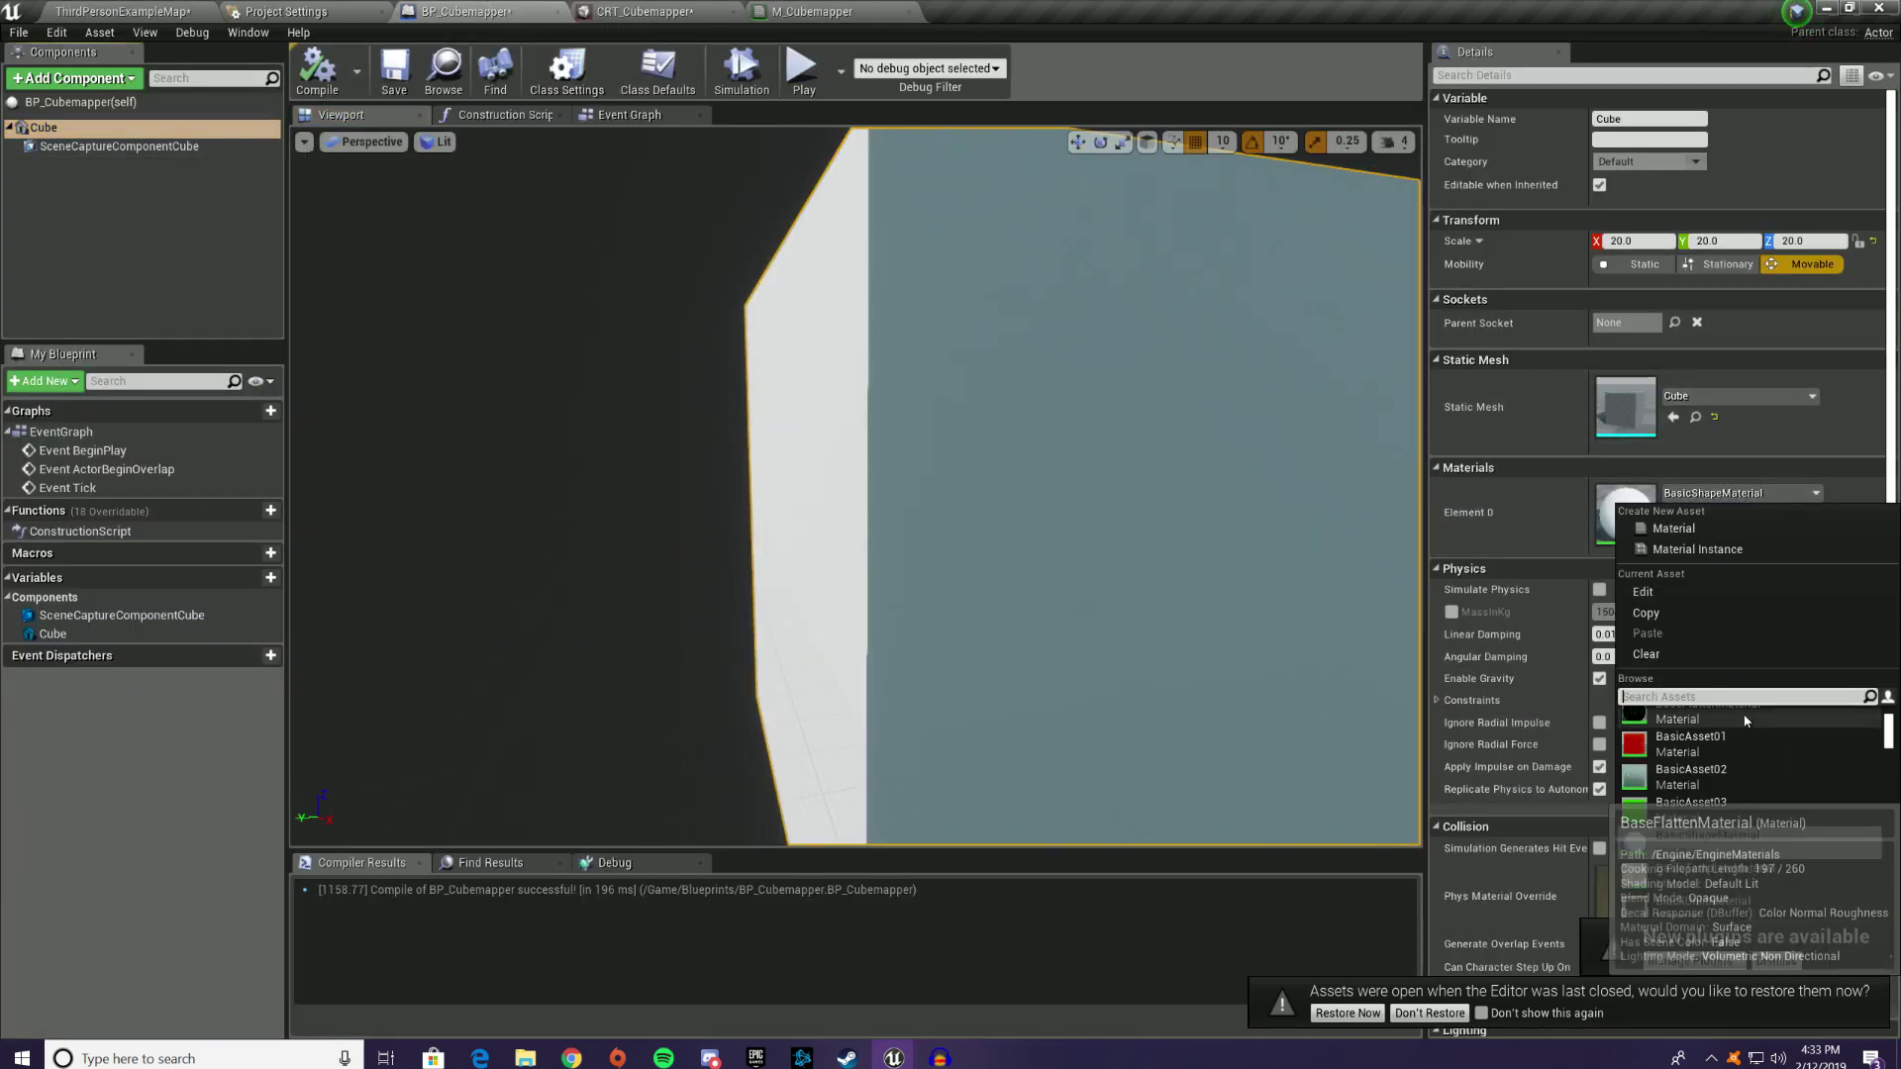
pyautogui.write('cub')
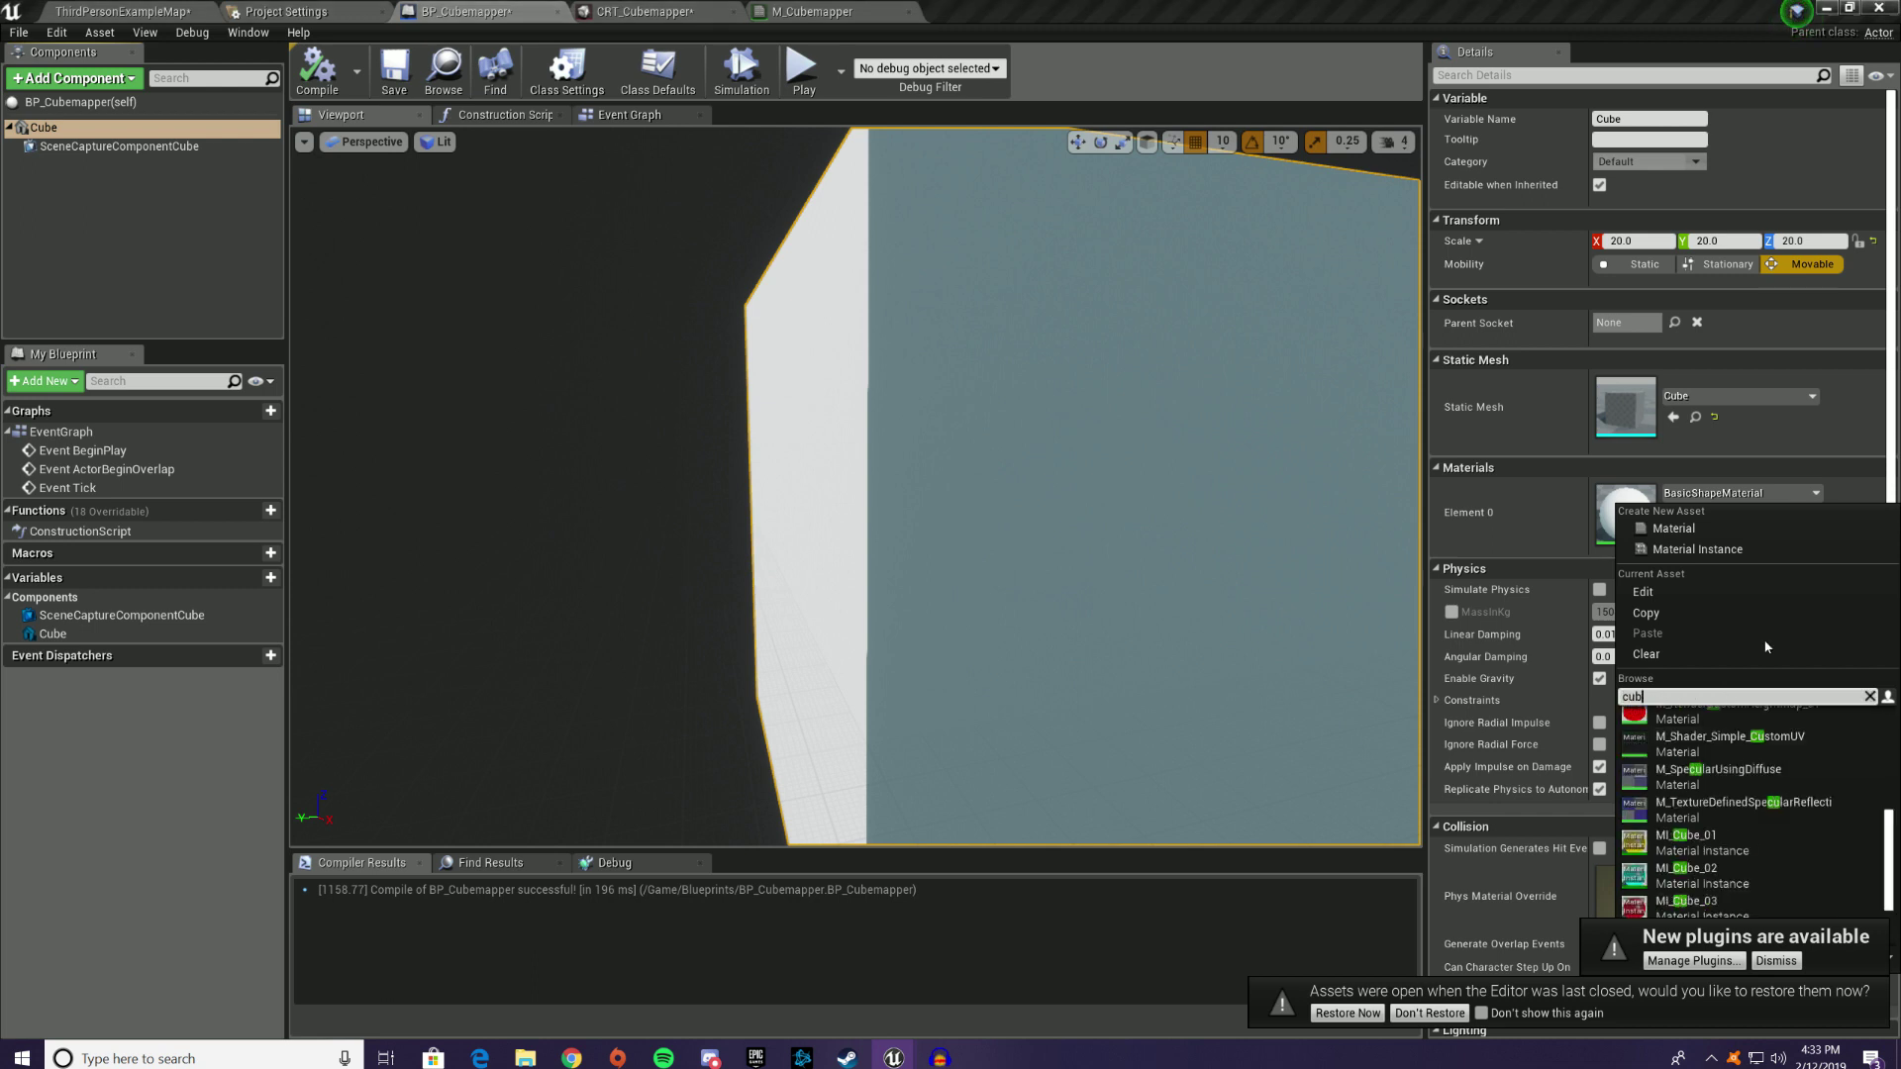
pyautogui.write('emapp')
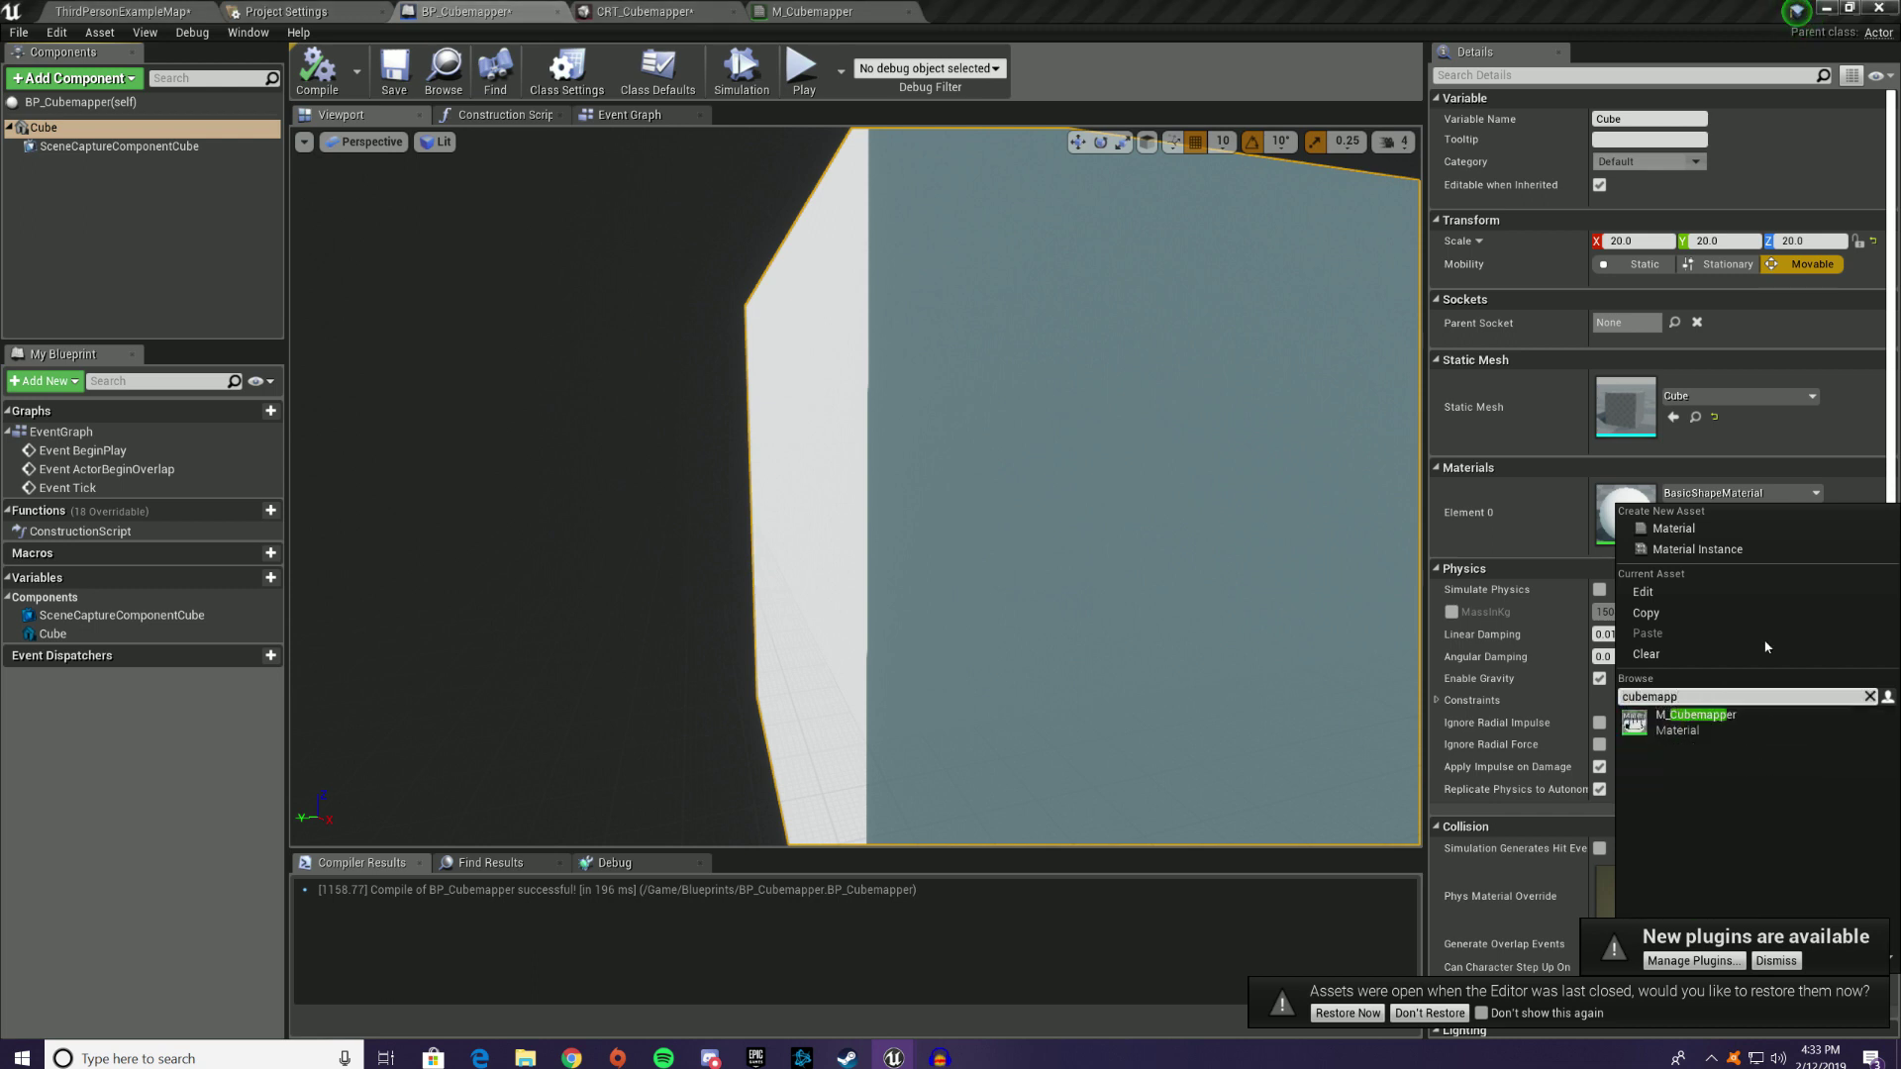
pyautogui.click(1689, 727)
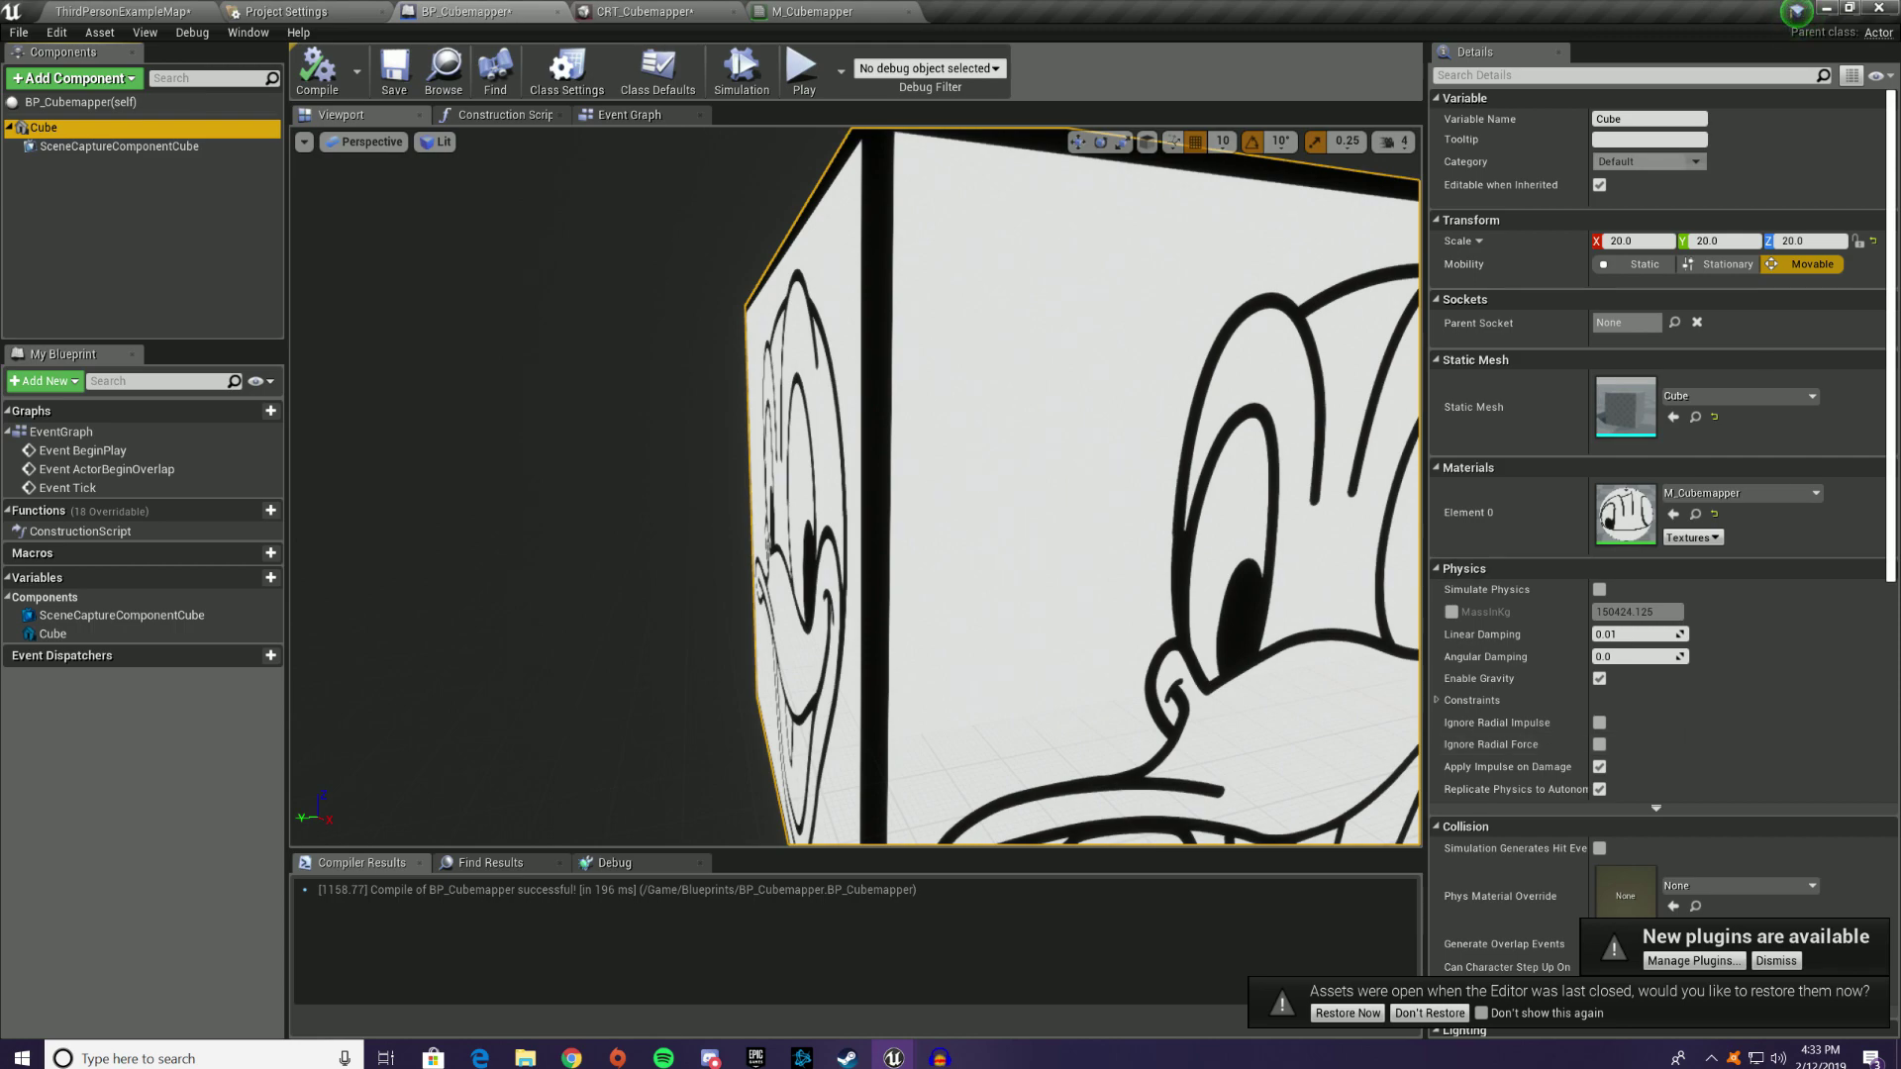
pyautogui.scroll(3, 1085, 570)
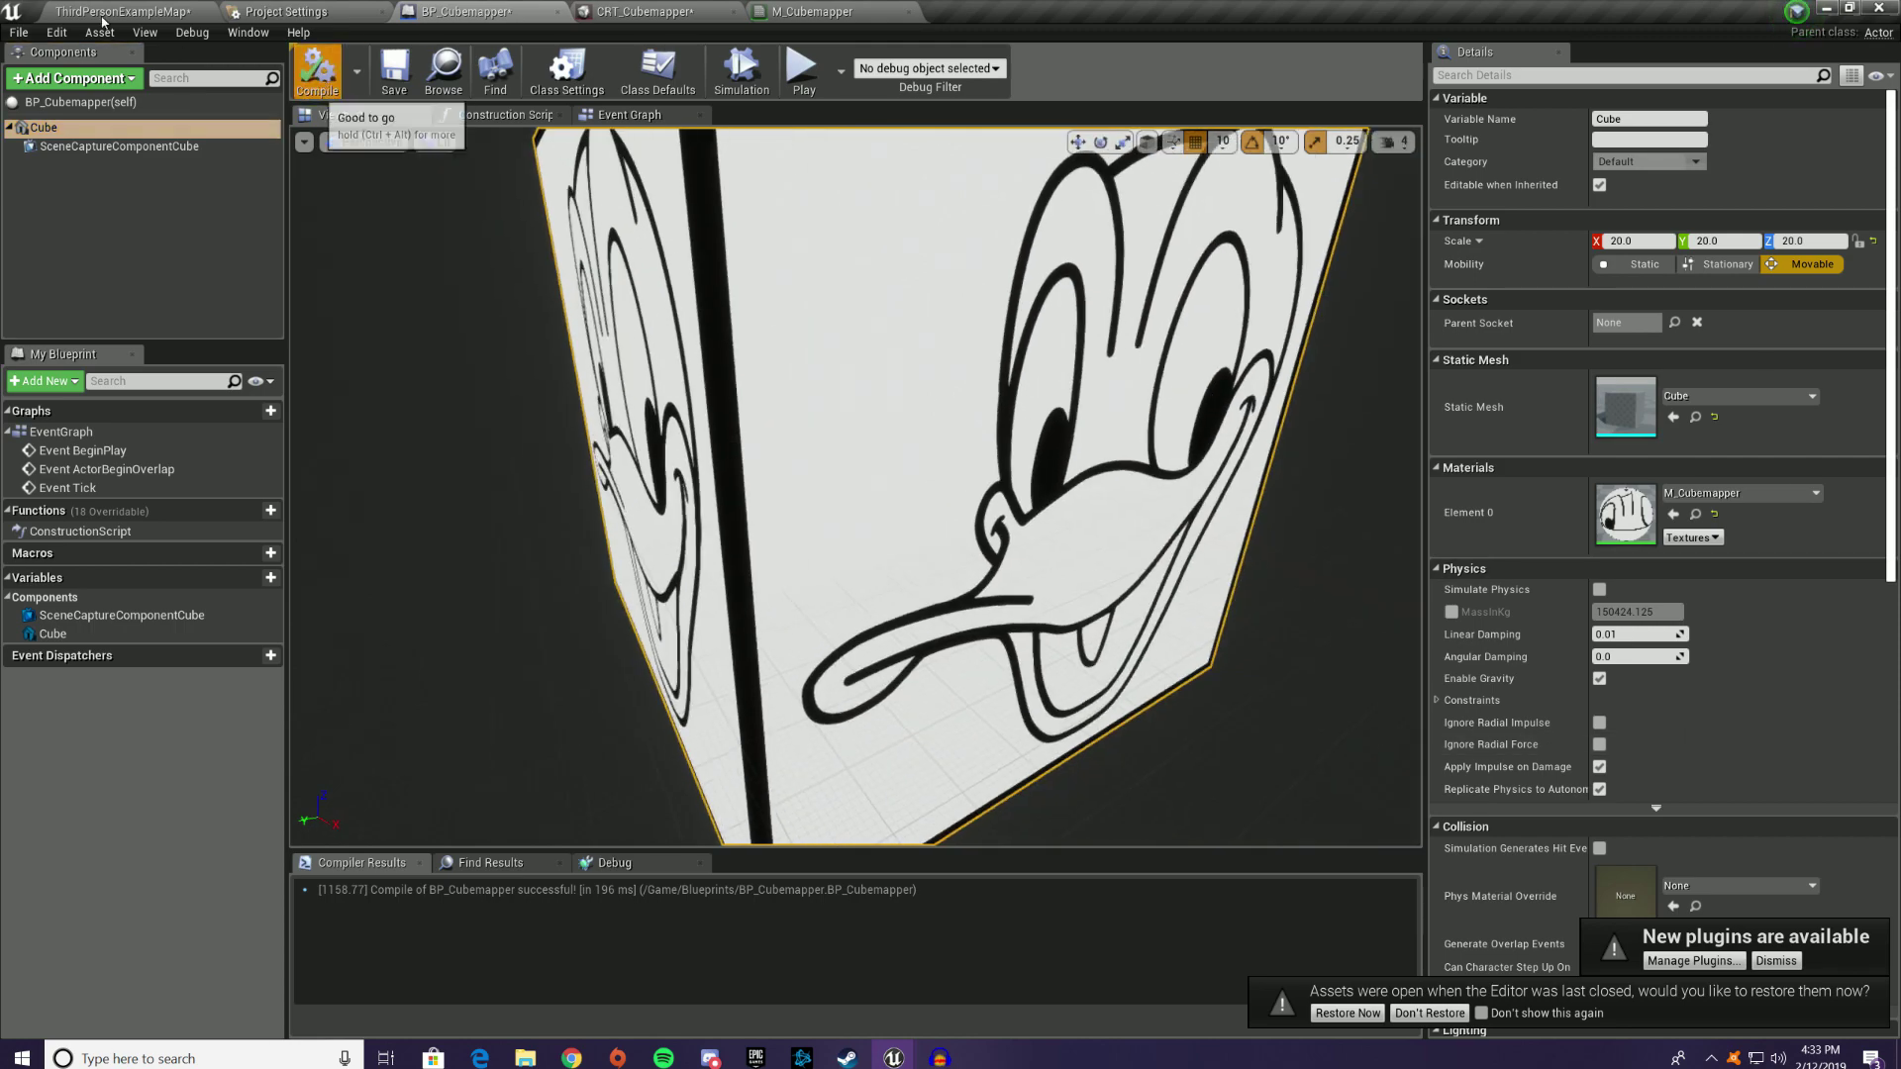
# Step: Return to the level and open CRT_Cubemapper from the Textures folder to examine the captured line art
pyautogui.click(121, 14)
pyautogui.moveTo(634, 327); pyautogui.dragTo(594, 332, button='right')
pyautogui.moveTo(891, 406)
pyautogui.mouseDown(button='right')
pyautogui.moveTo(1188, 396)
pyautogui.moveTo(812, 396)
pyautogui.moveTo(911, 446)
pyautogui.moveTo(852, 436)
pyautogui.moveTo(921, 415)
pyautogui.mouseUp(button='right')
pyautogui.click(87, 878)
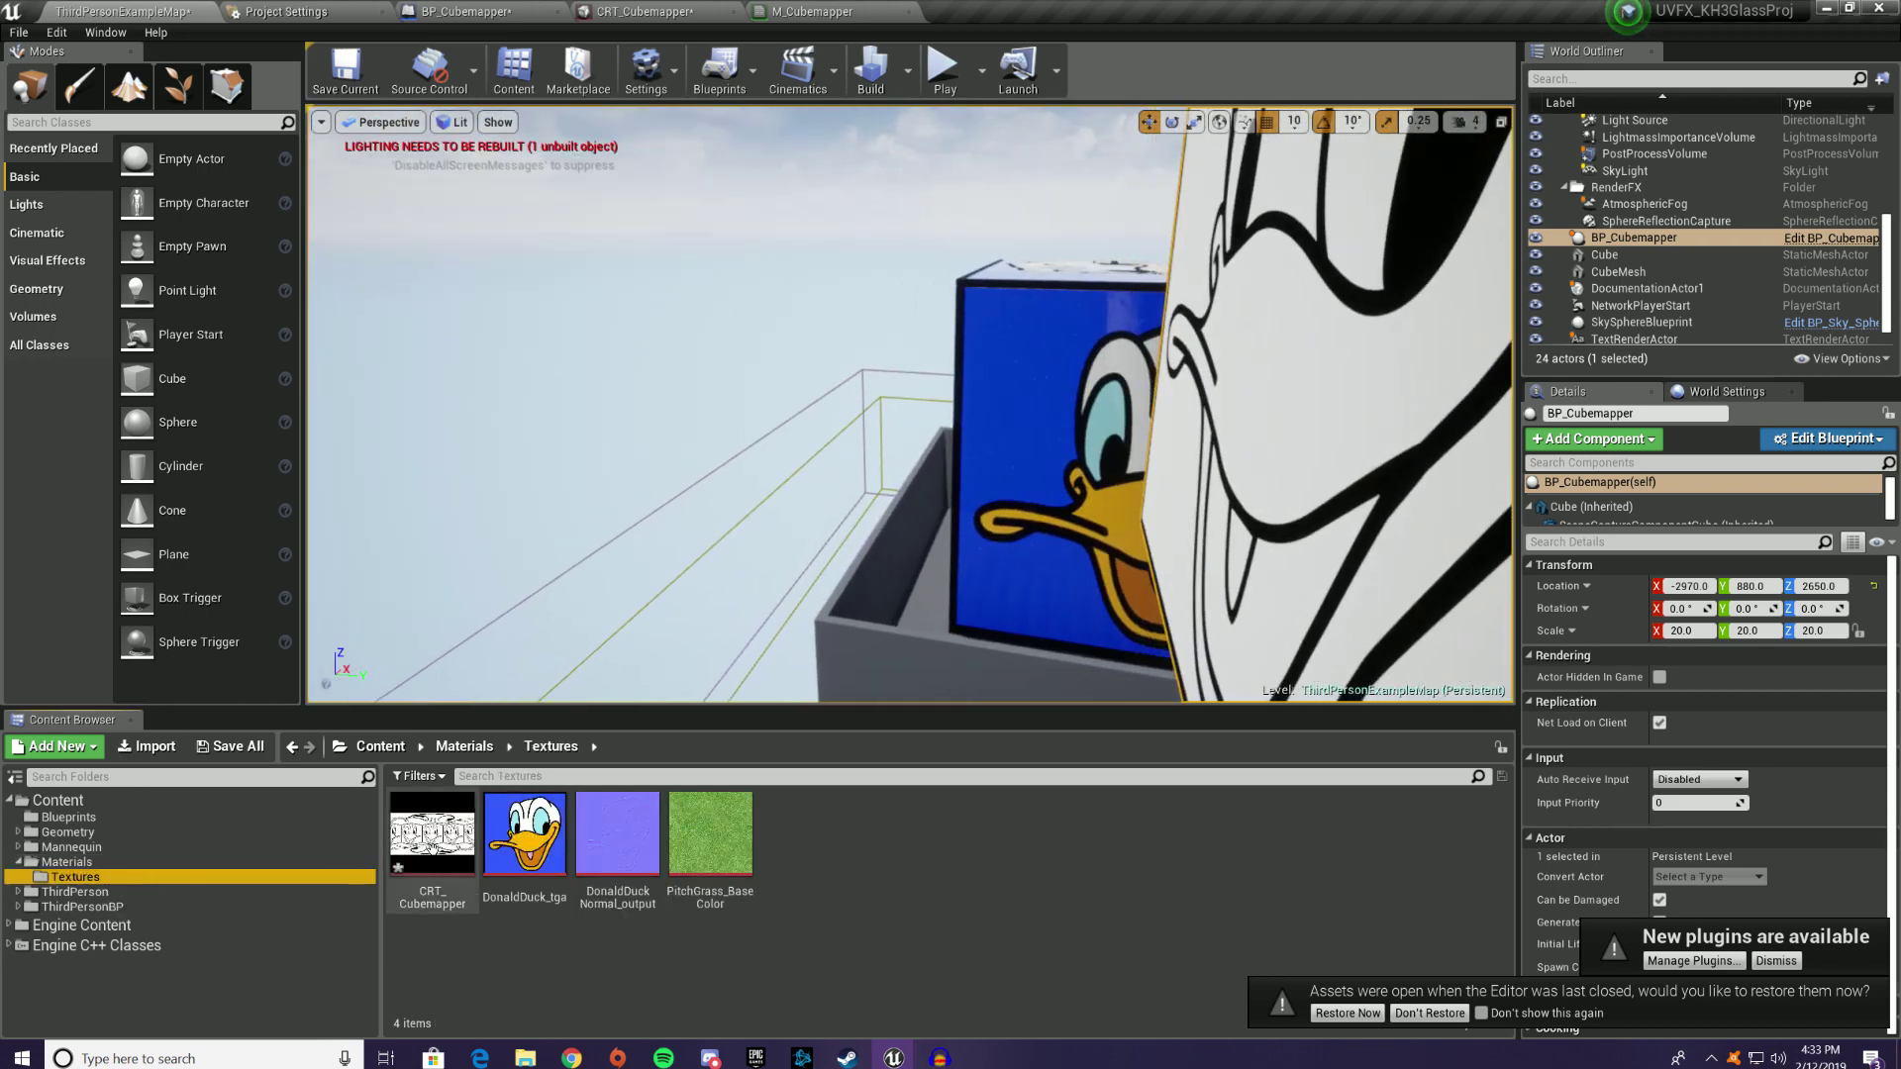
pyautogui.doubleClick(435, 853)
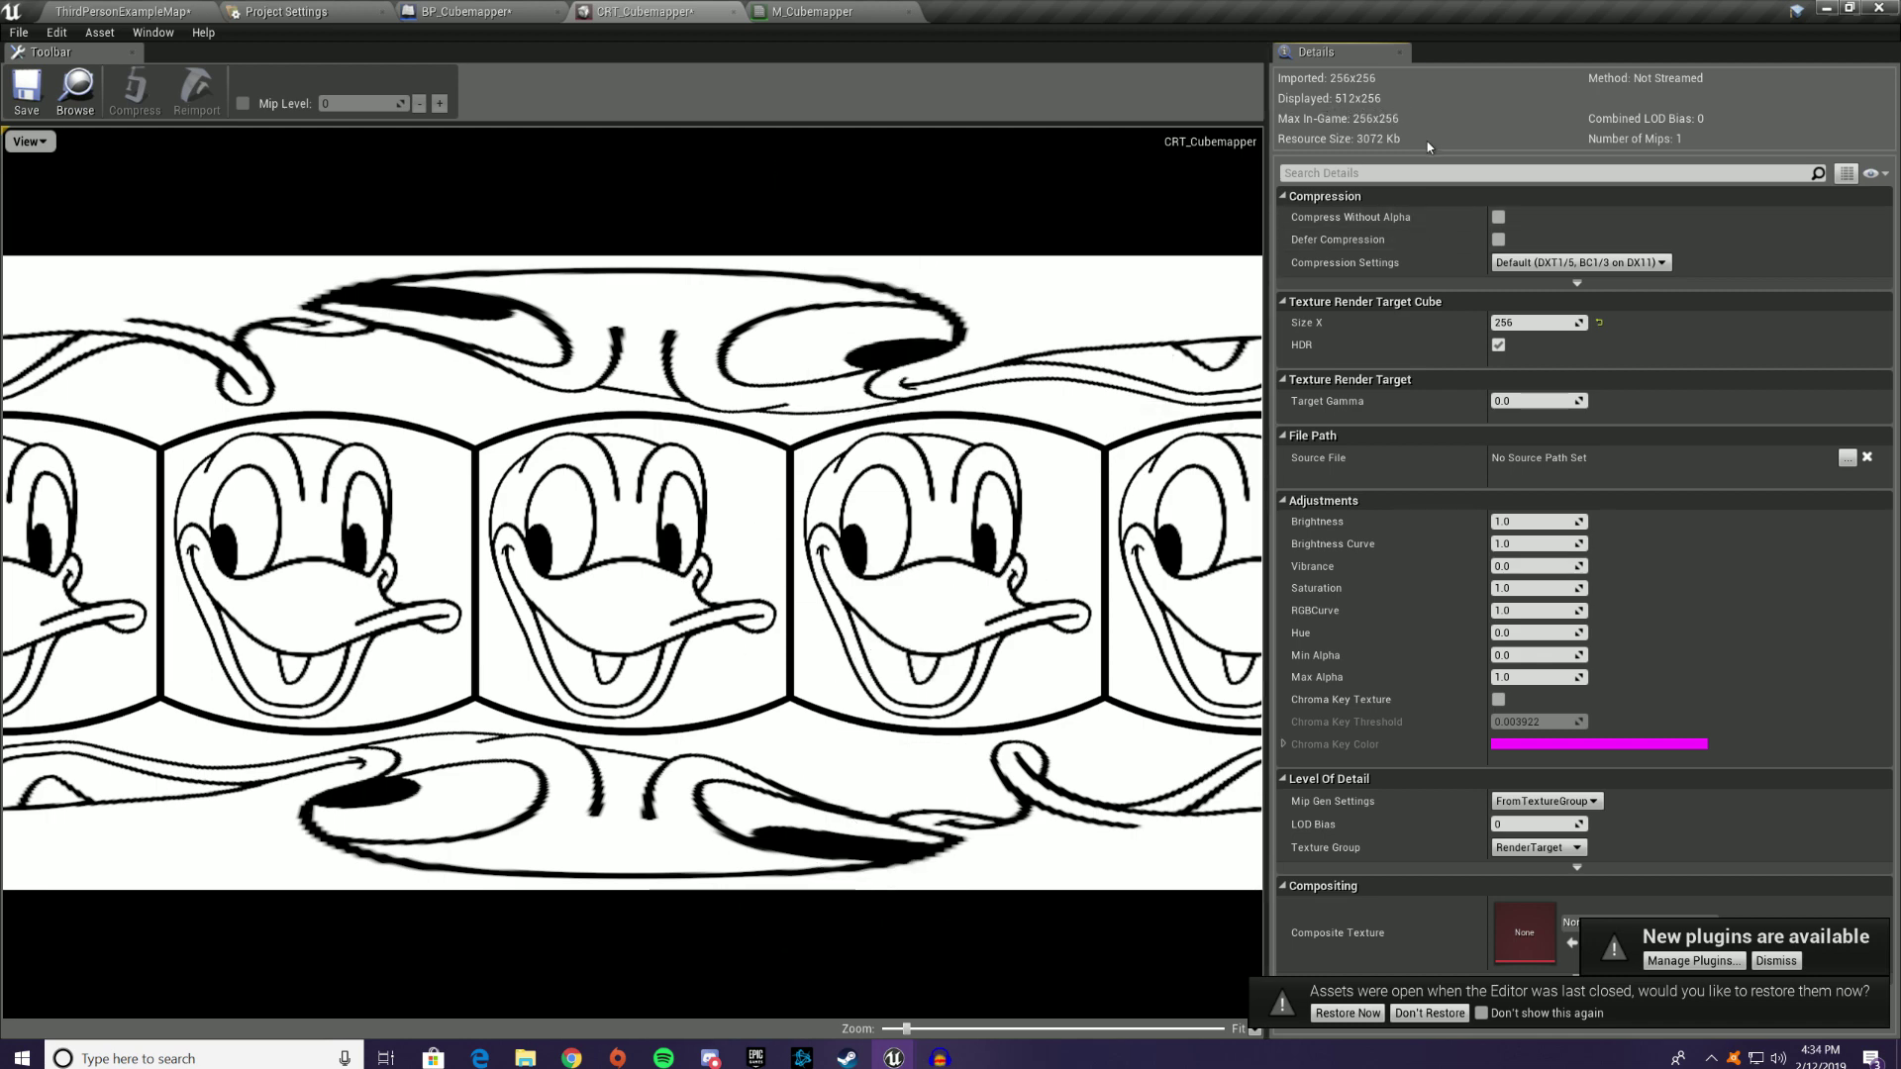
# Step: Set the Size X of the CRT_Cubemapper render target to 512
pyautogui.click(1529, 323)
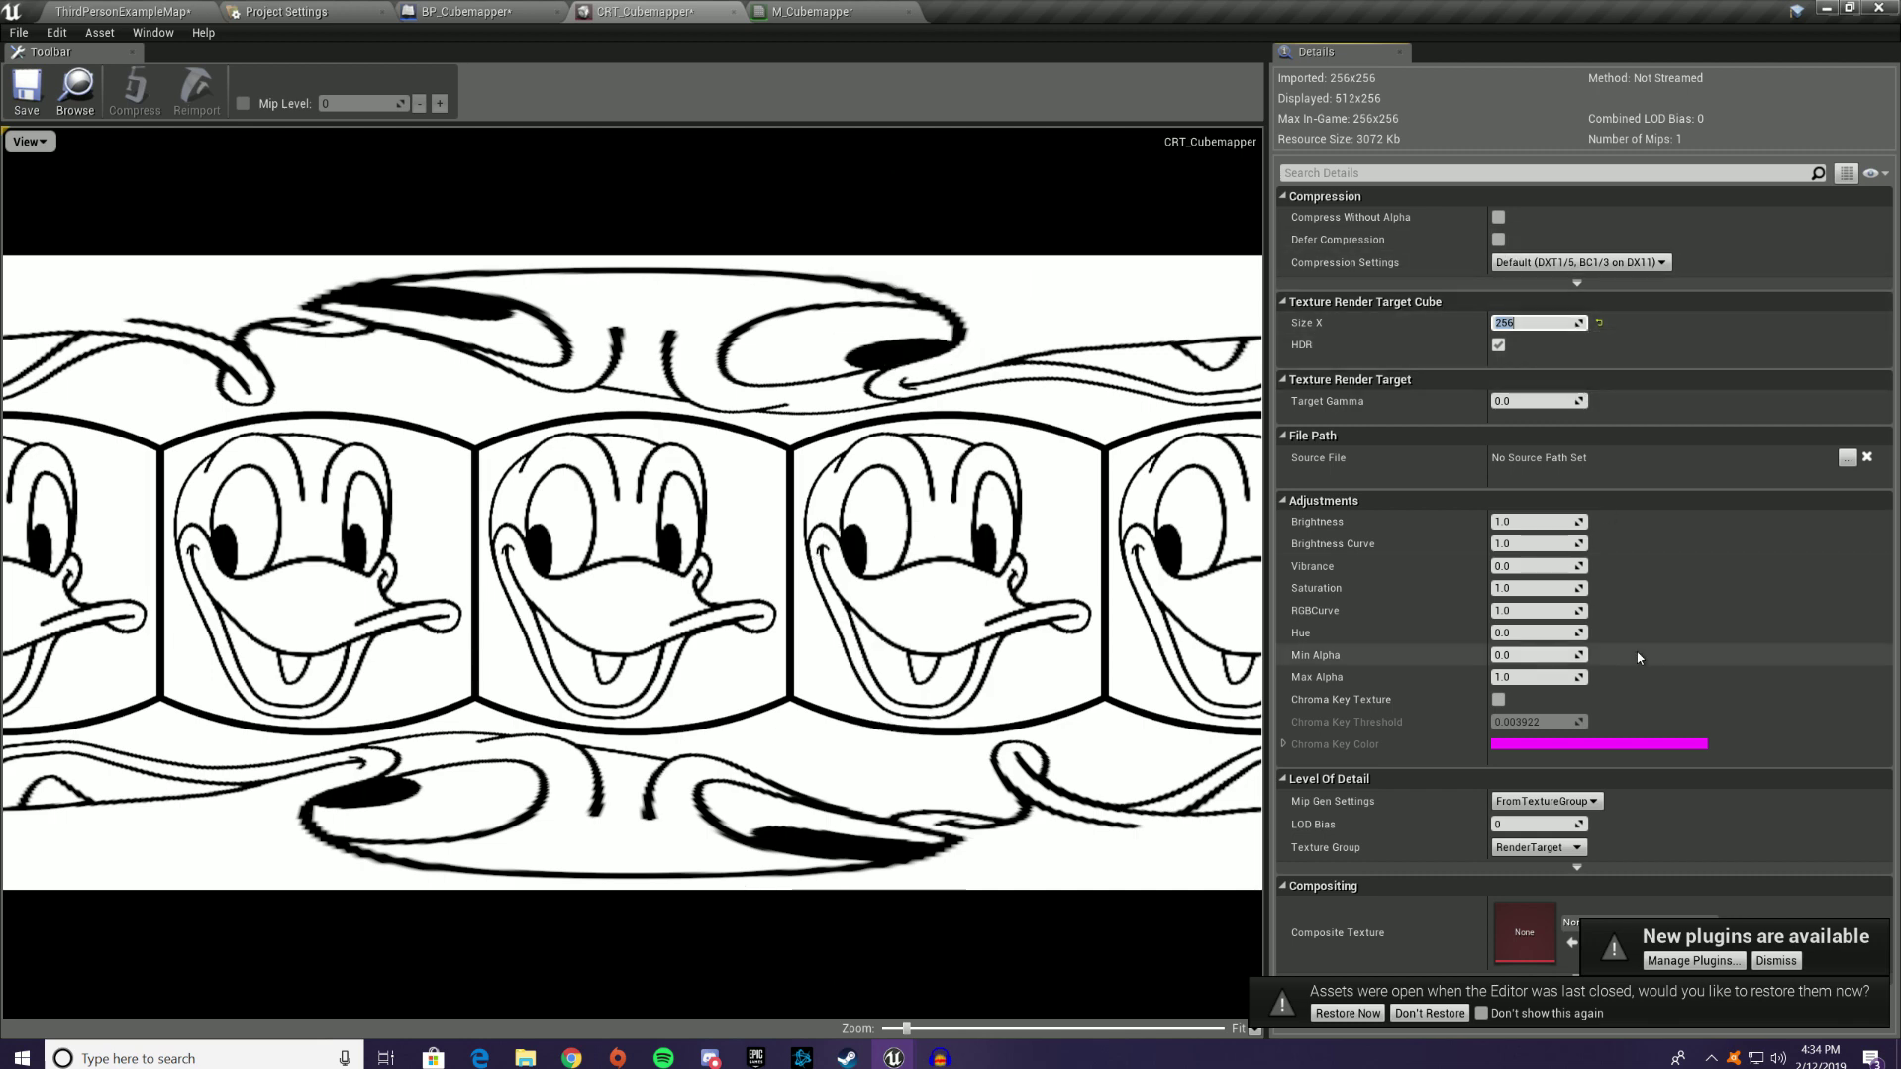
pyautogui.write('2')
pyautogui.press('Return')
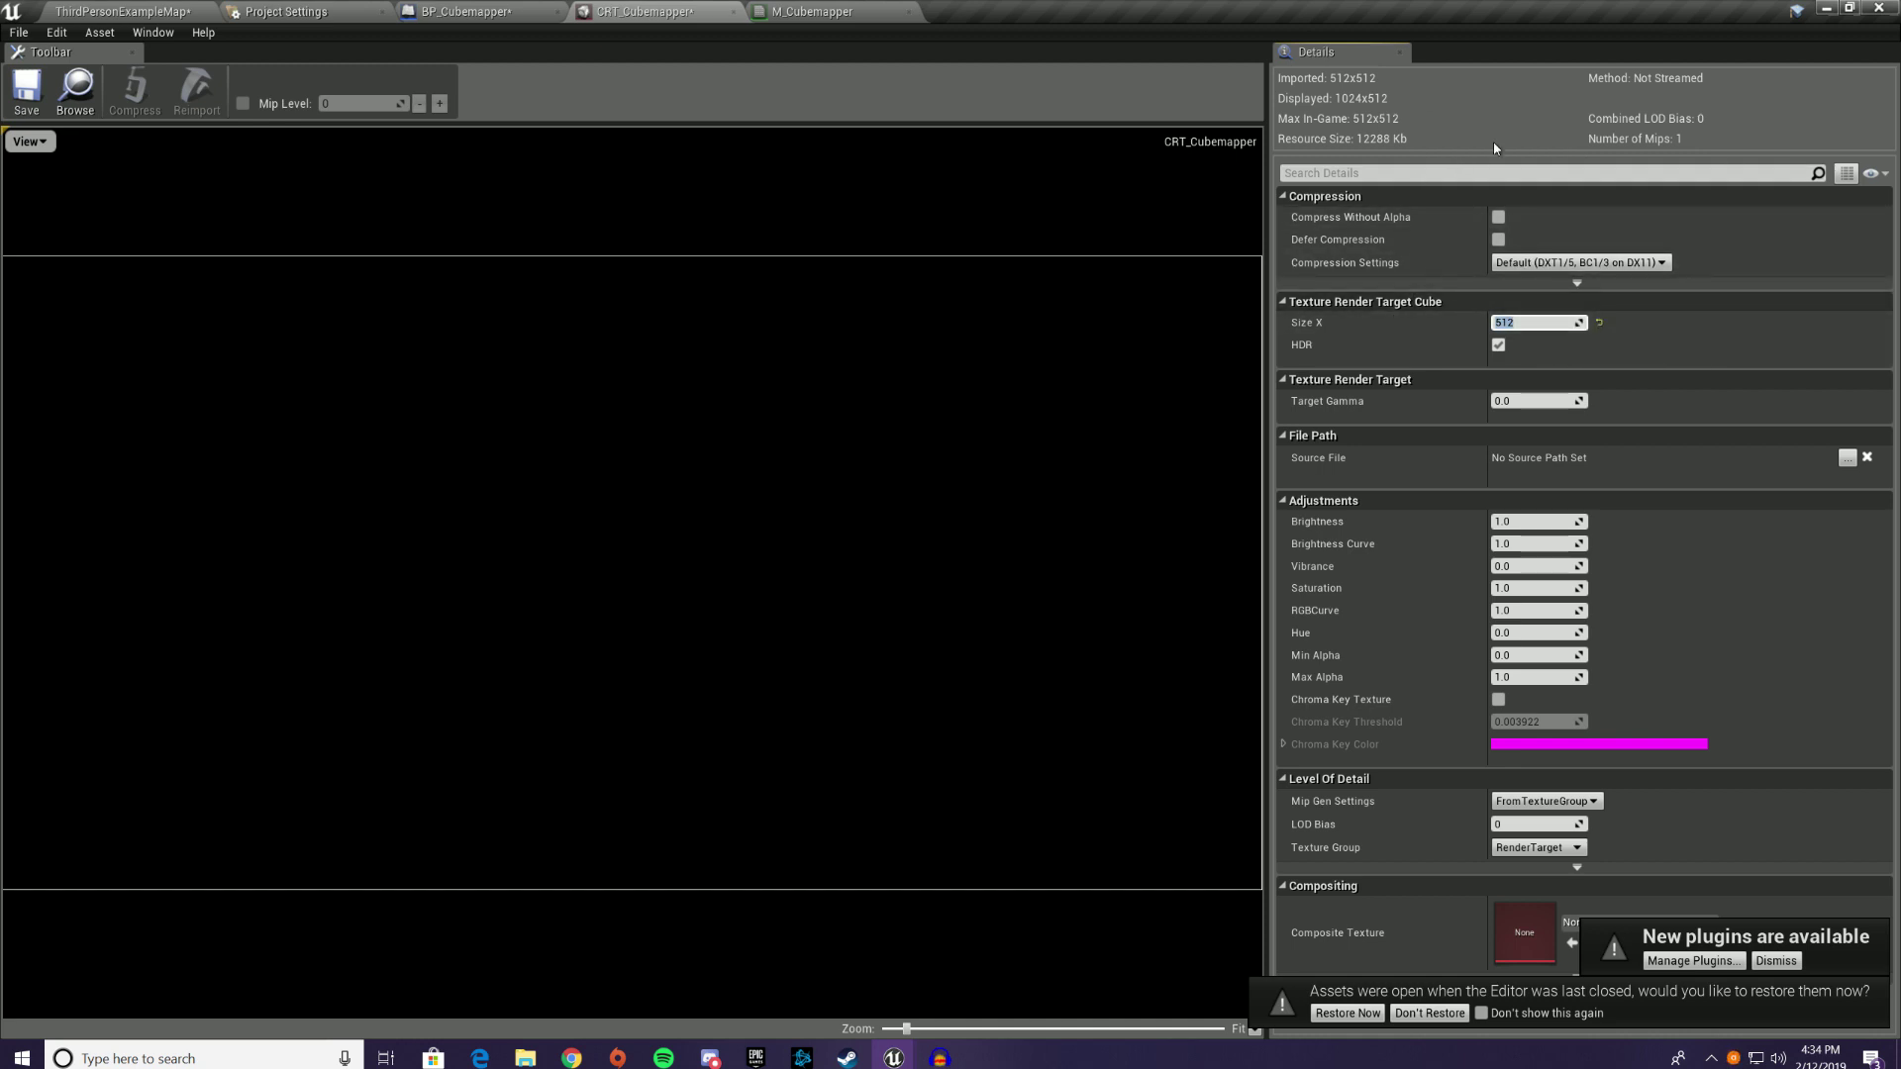
# Step: Set the Size X of CRT_Cubemapper to 1024 and save the render target
pyautogui.press('BackSpace')
pyautogui.write('1028')
pyautogui.press('Return')
pyautogui.click(44, 95)
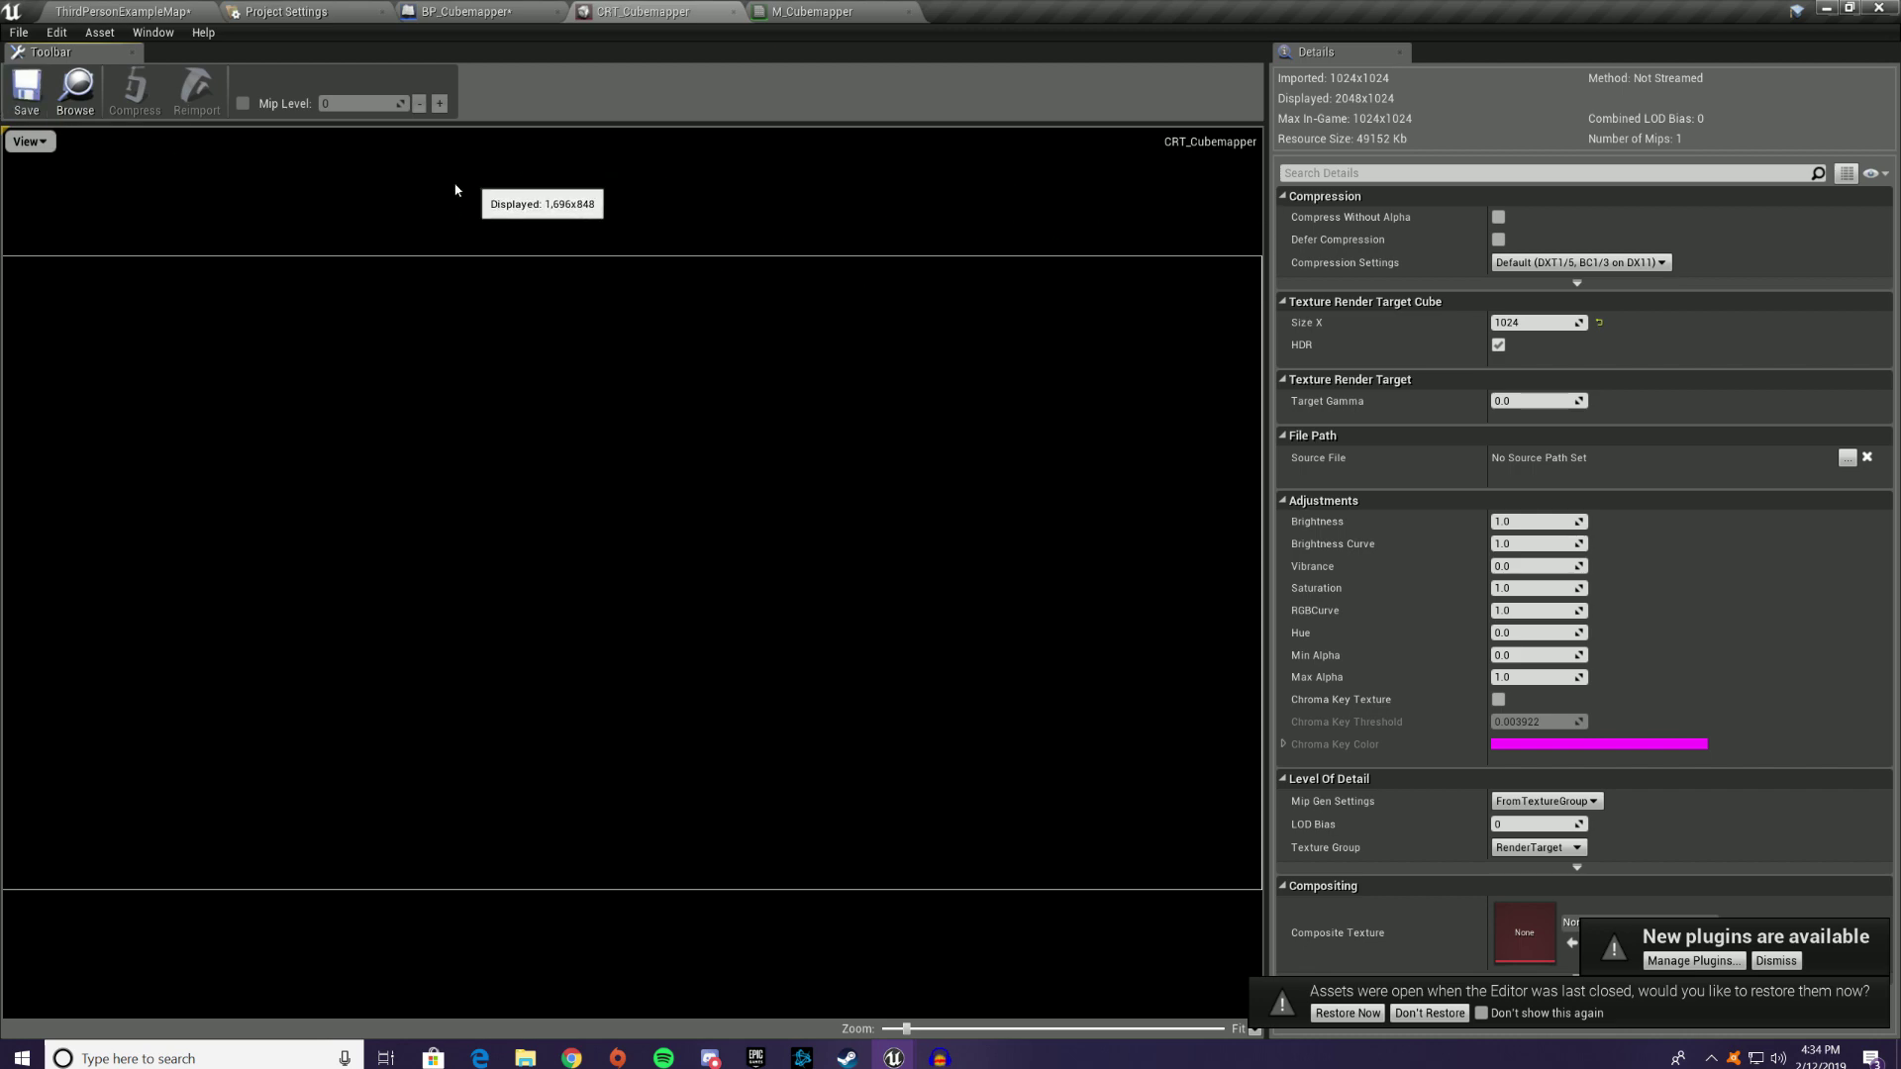
# Step: Reopen CRT_Cubemapper from the level's Textures folder to check the recaptured image, and return to the level
pyautogui.click(180, 8)
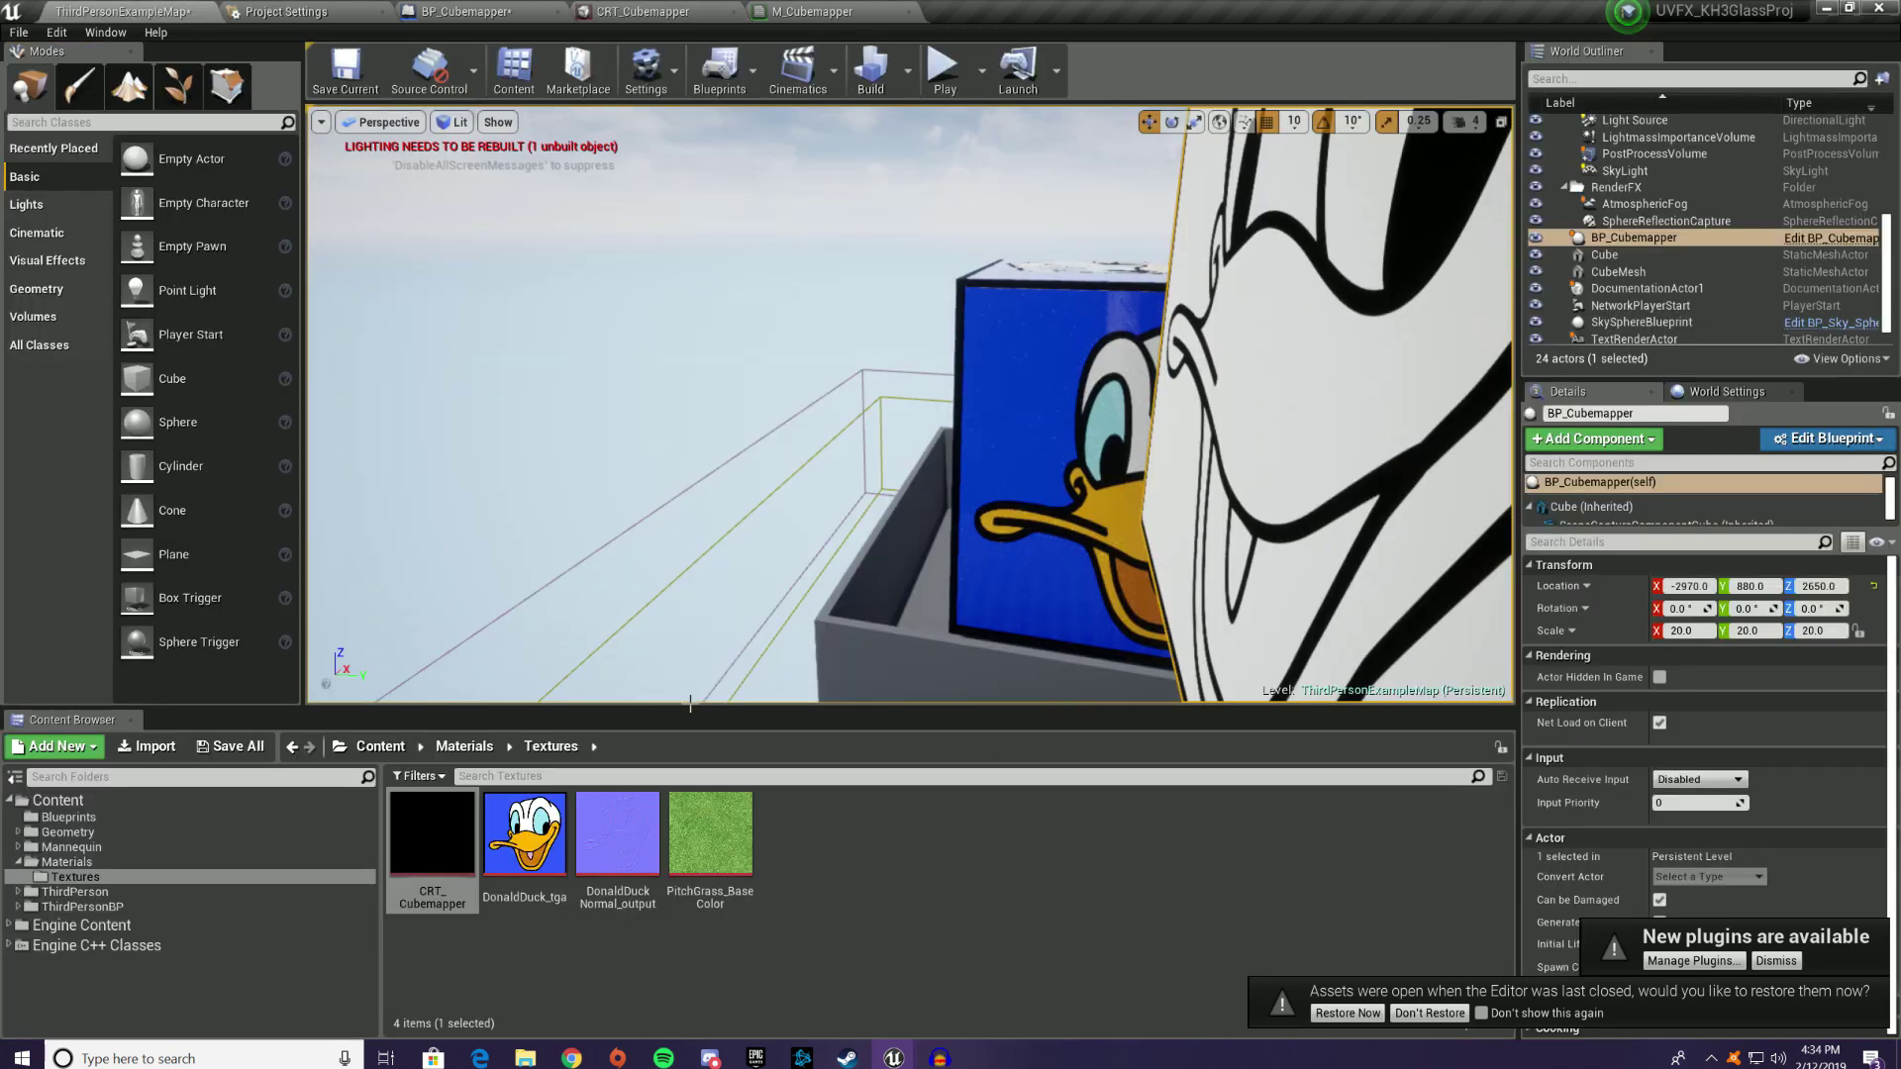
pyautogui.doubleClick(436, 840)
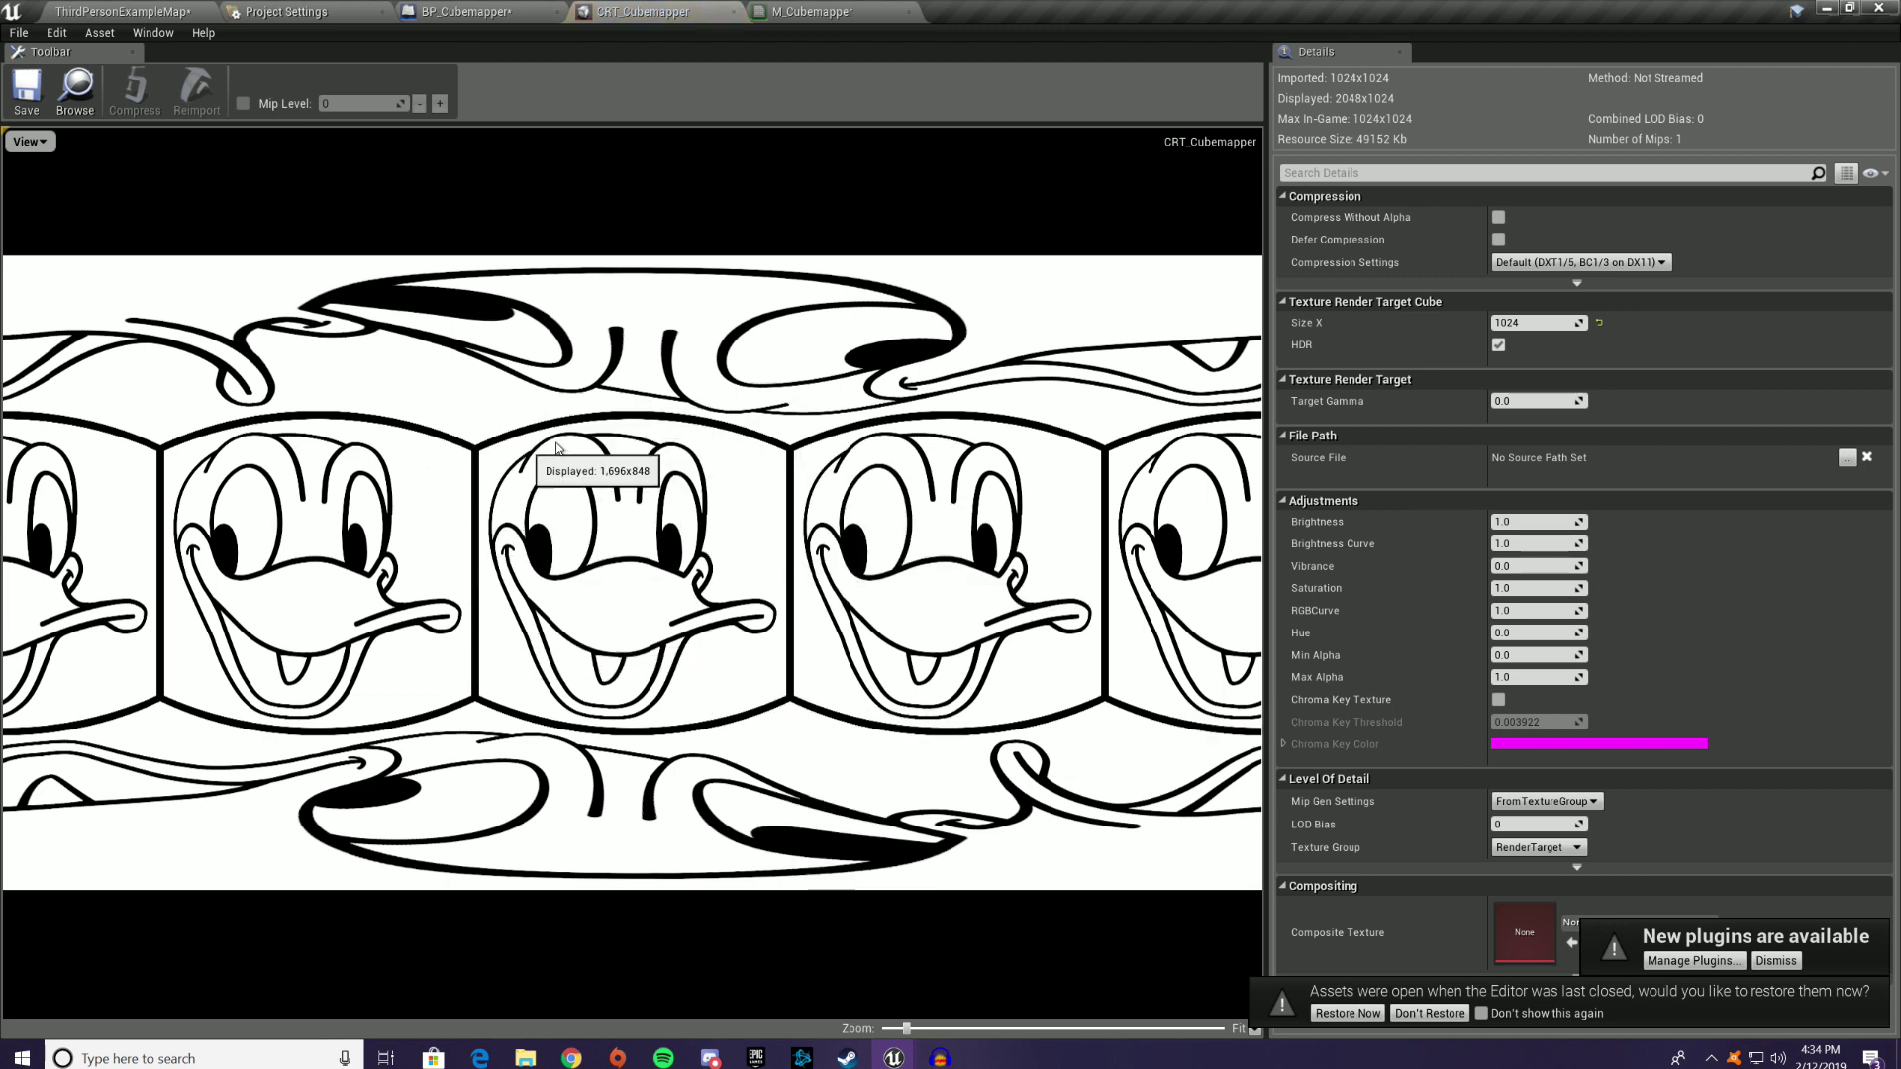
pyautogui.click(123, 11)
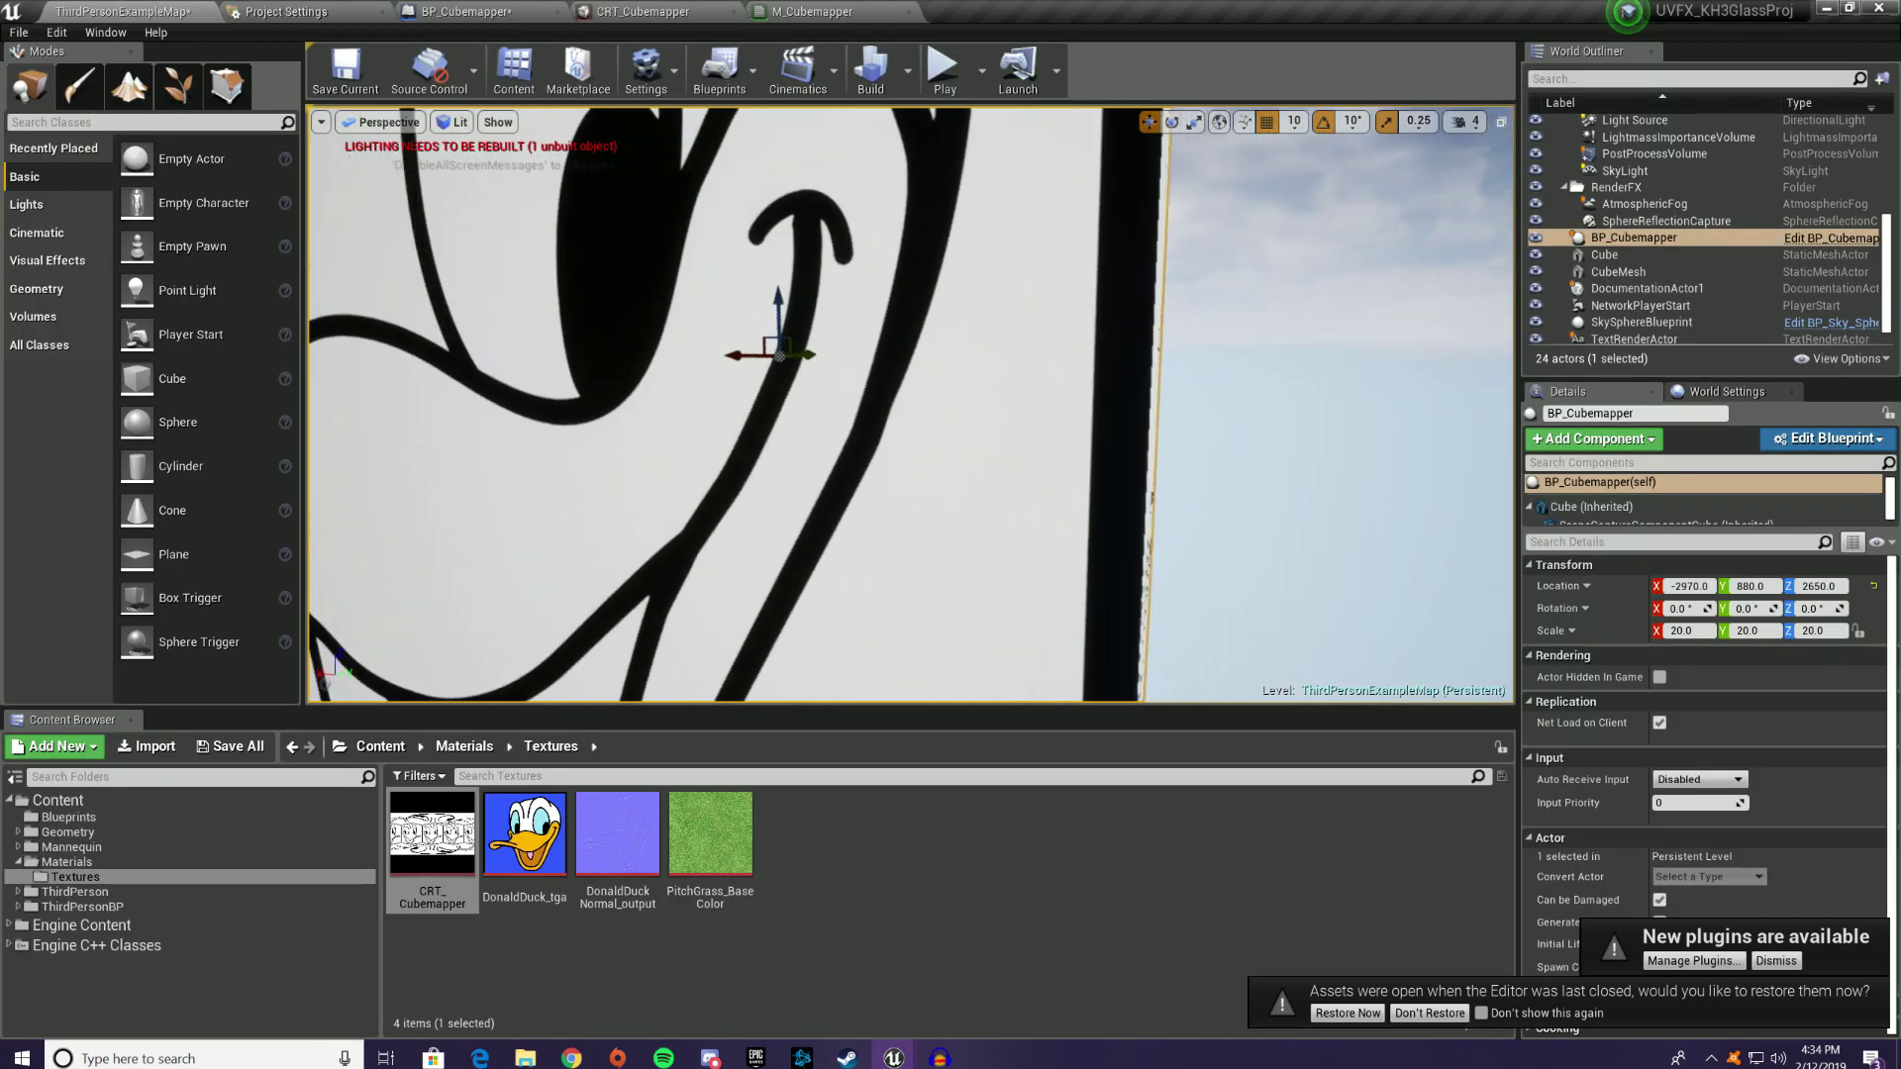
# Step: Move the BP_Cubemapper actor along the X axis to a location of -3640 in the level
pyautogui.press('s')
pyautogui.moveTo(971, 265)
pyautogui.mouseDown(button='right')
pyautogui.moveTo(968, 223)
pyautogui.moveTo(842, 263)
pyautogui.moveTo(972, 264)
pyautogui.mouseUp(button='right')
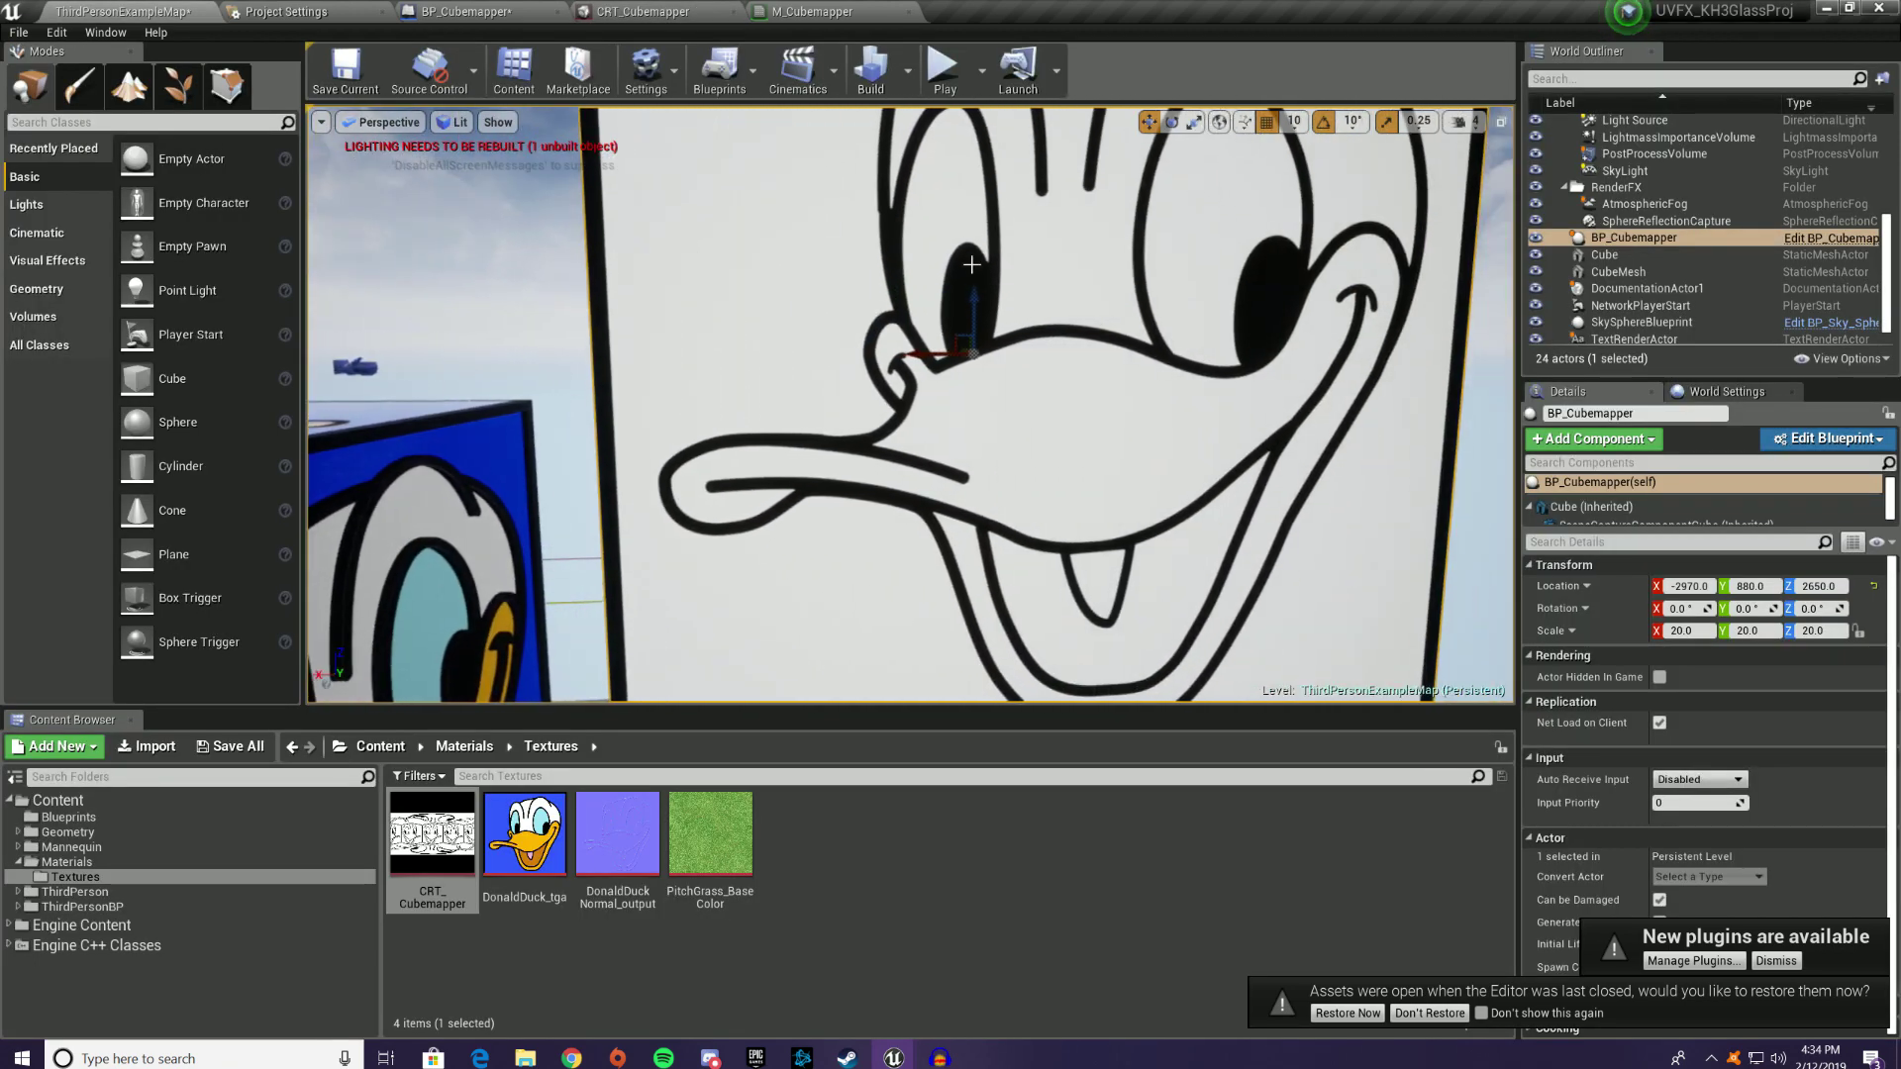
pyautogui.moveTo(925, 355); pyautogui.dragTo(1091, 354)
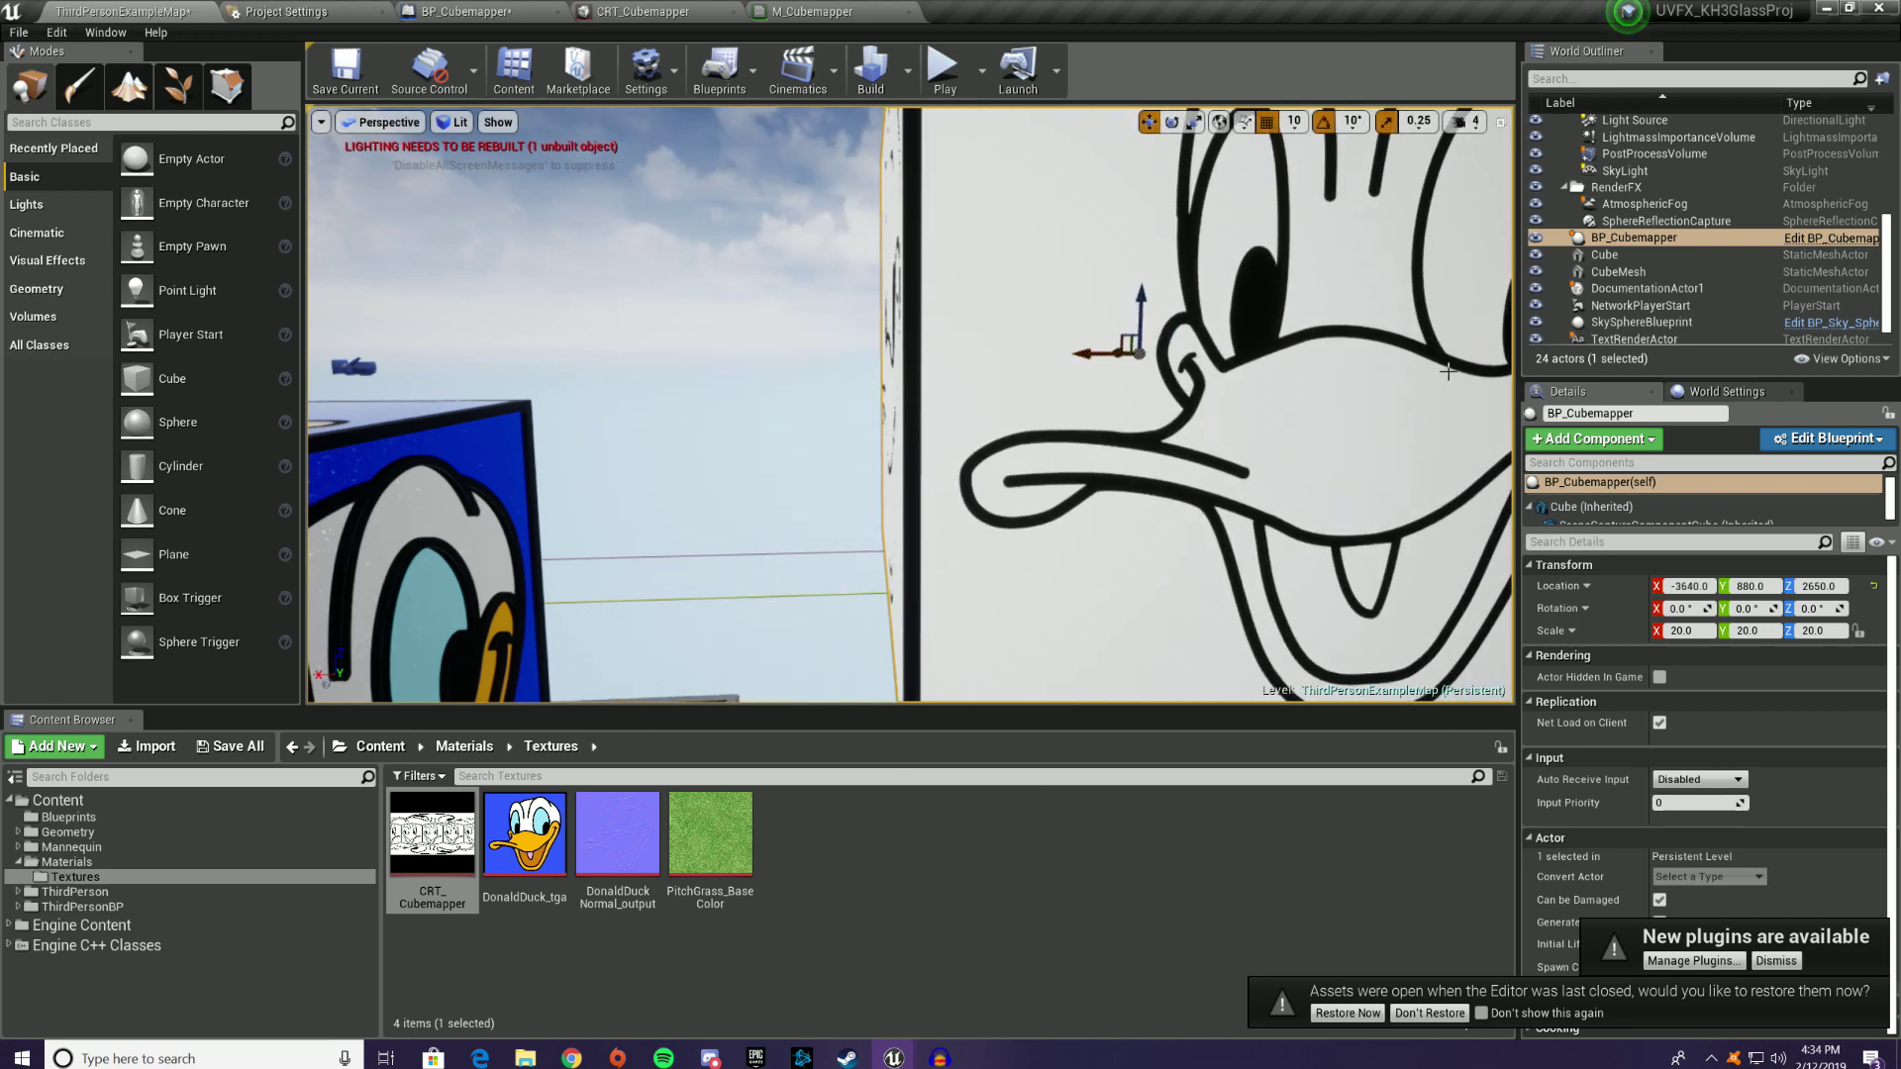
pyautogui.moveTo(1360, 293); pyautogui.dragTo(1604, 298, button='right')
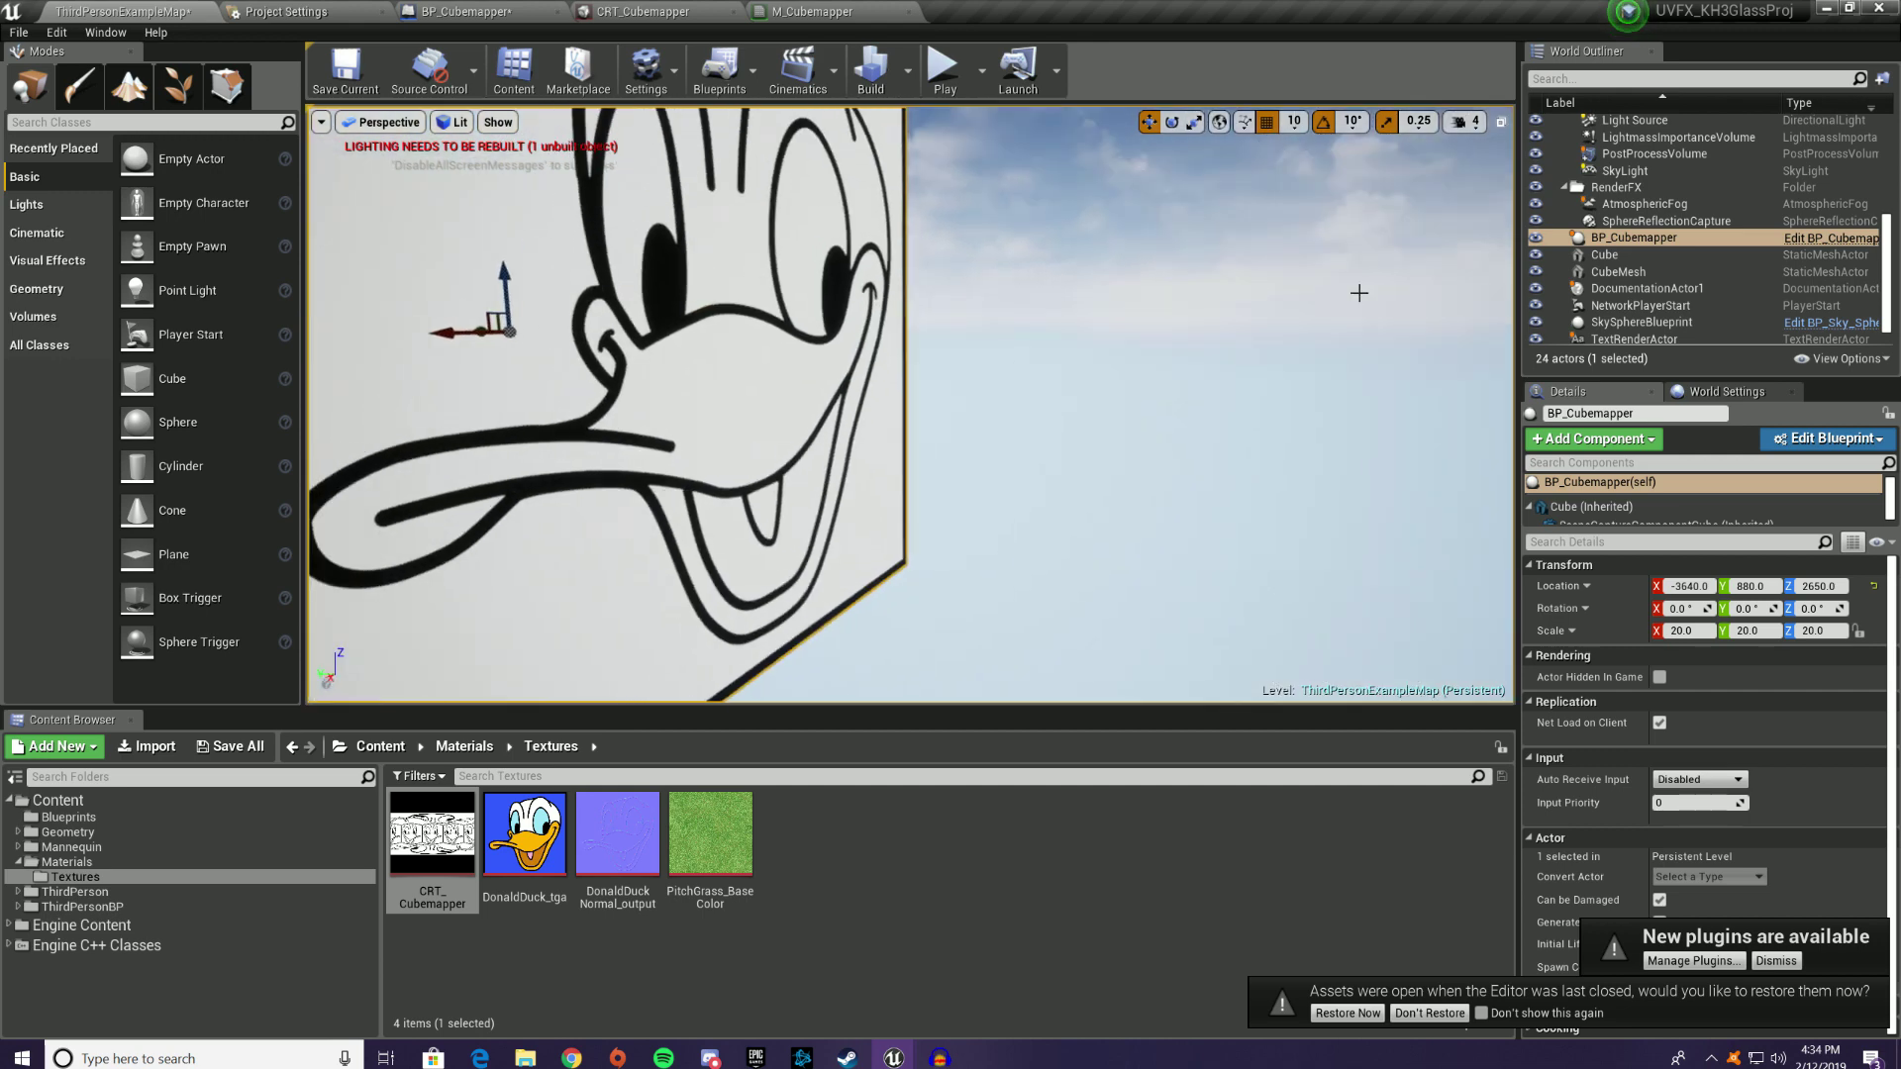
pyautogui.moveTo(910, 326); pyautogui.dragTo(834, 347, button='right')
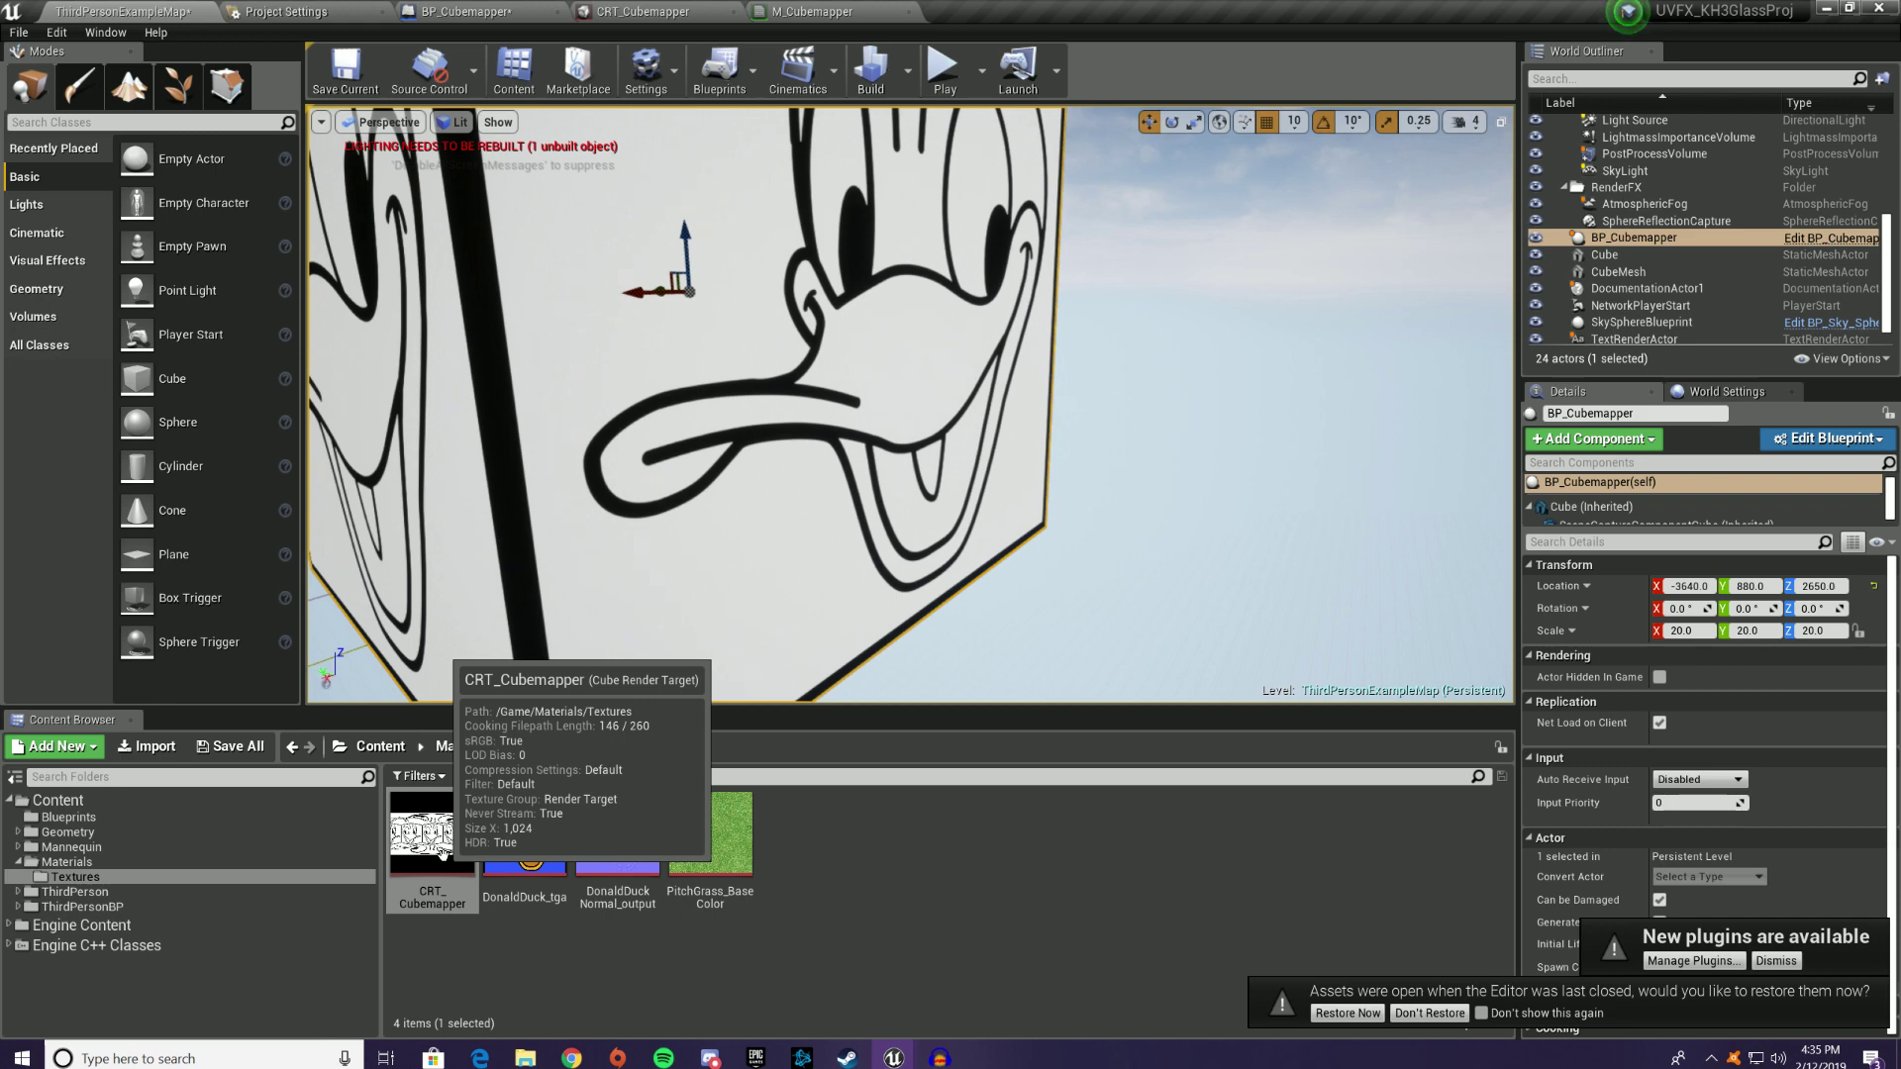
# Step: Create a static texture from the CRT_Cubemapper render target and rename it DonaldCubemap
pyautogui.rightClick(446, 856)
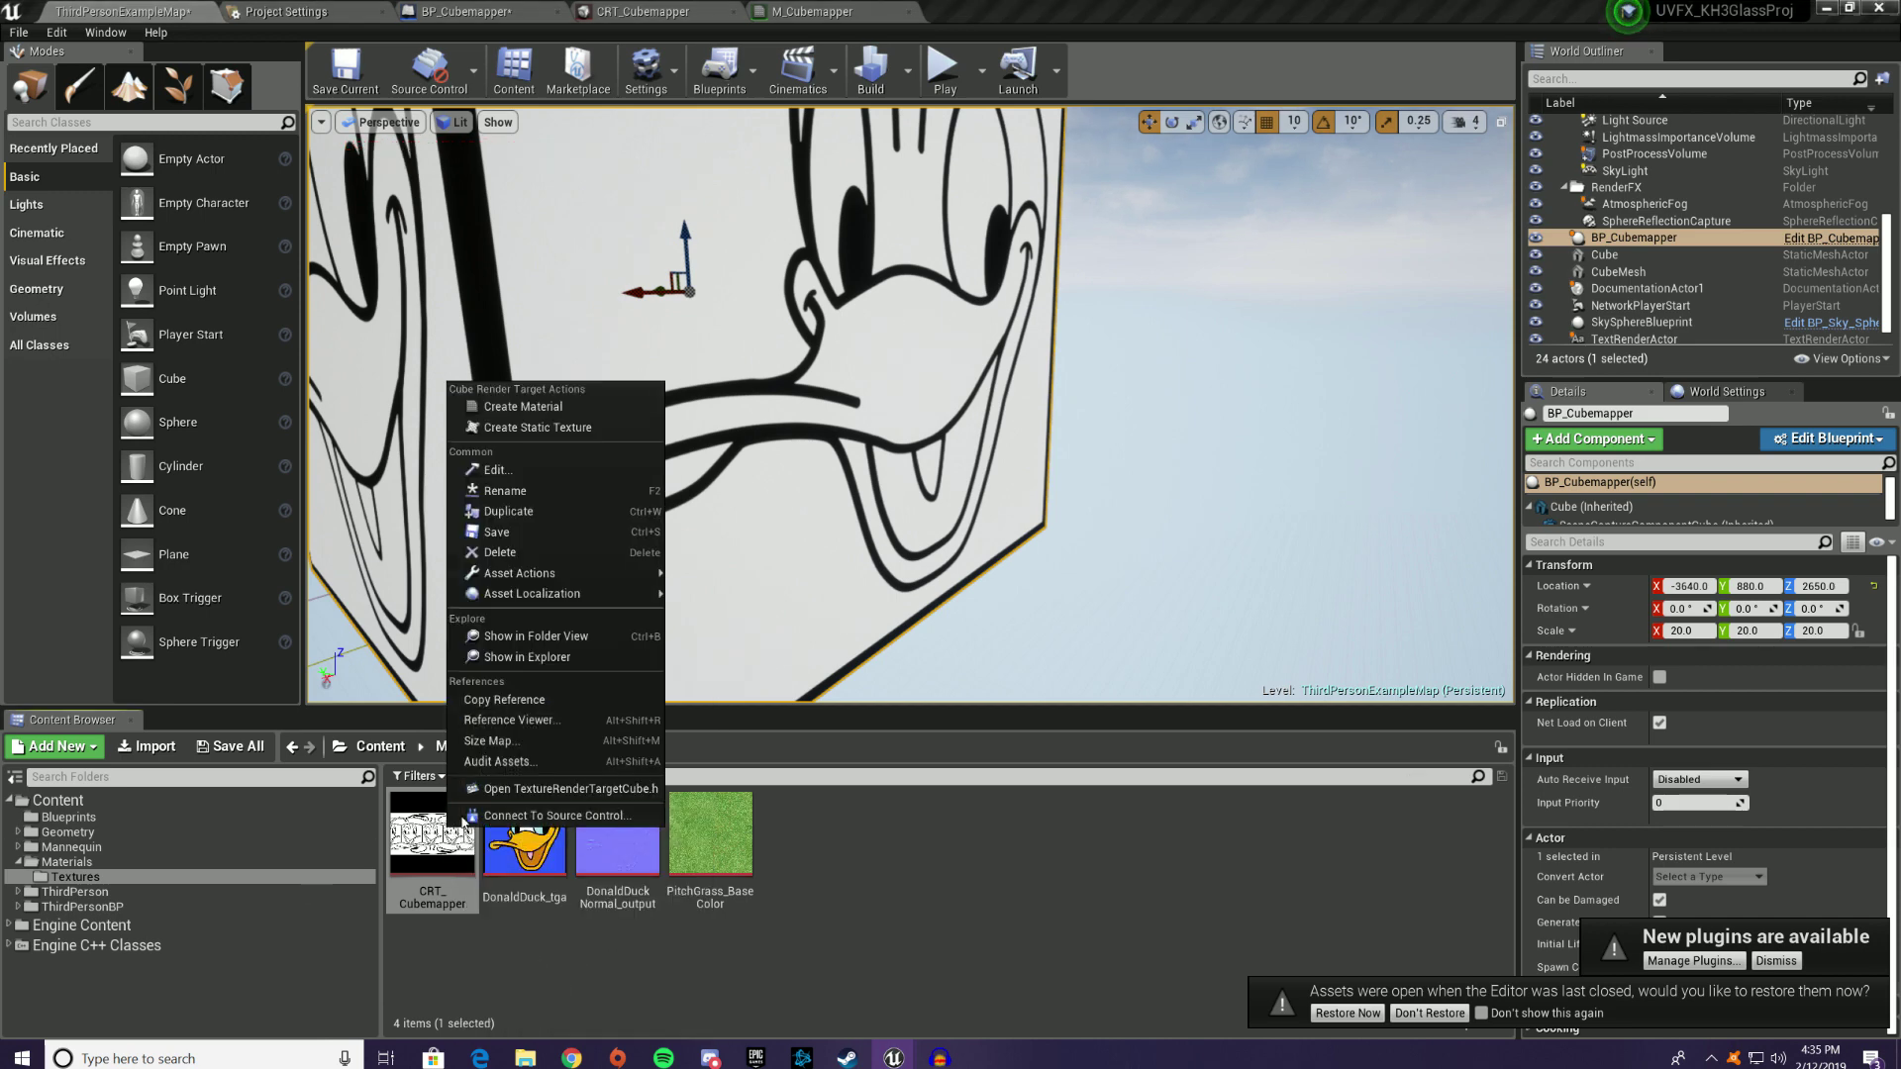
pyautogui.click(556, 434)
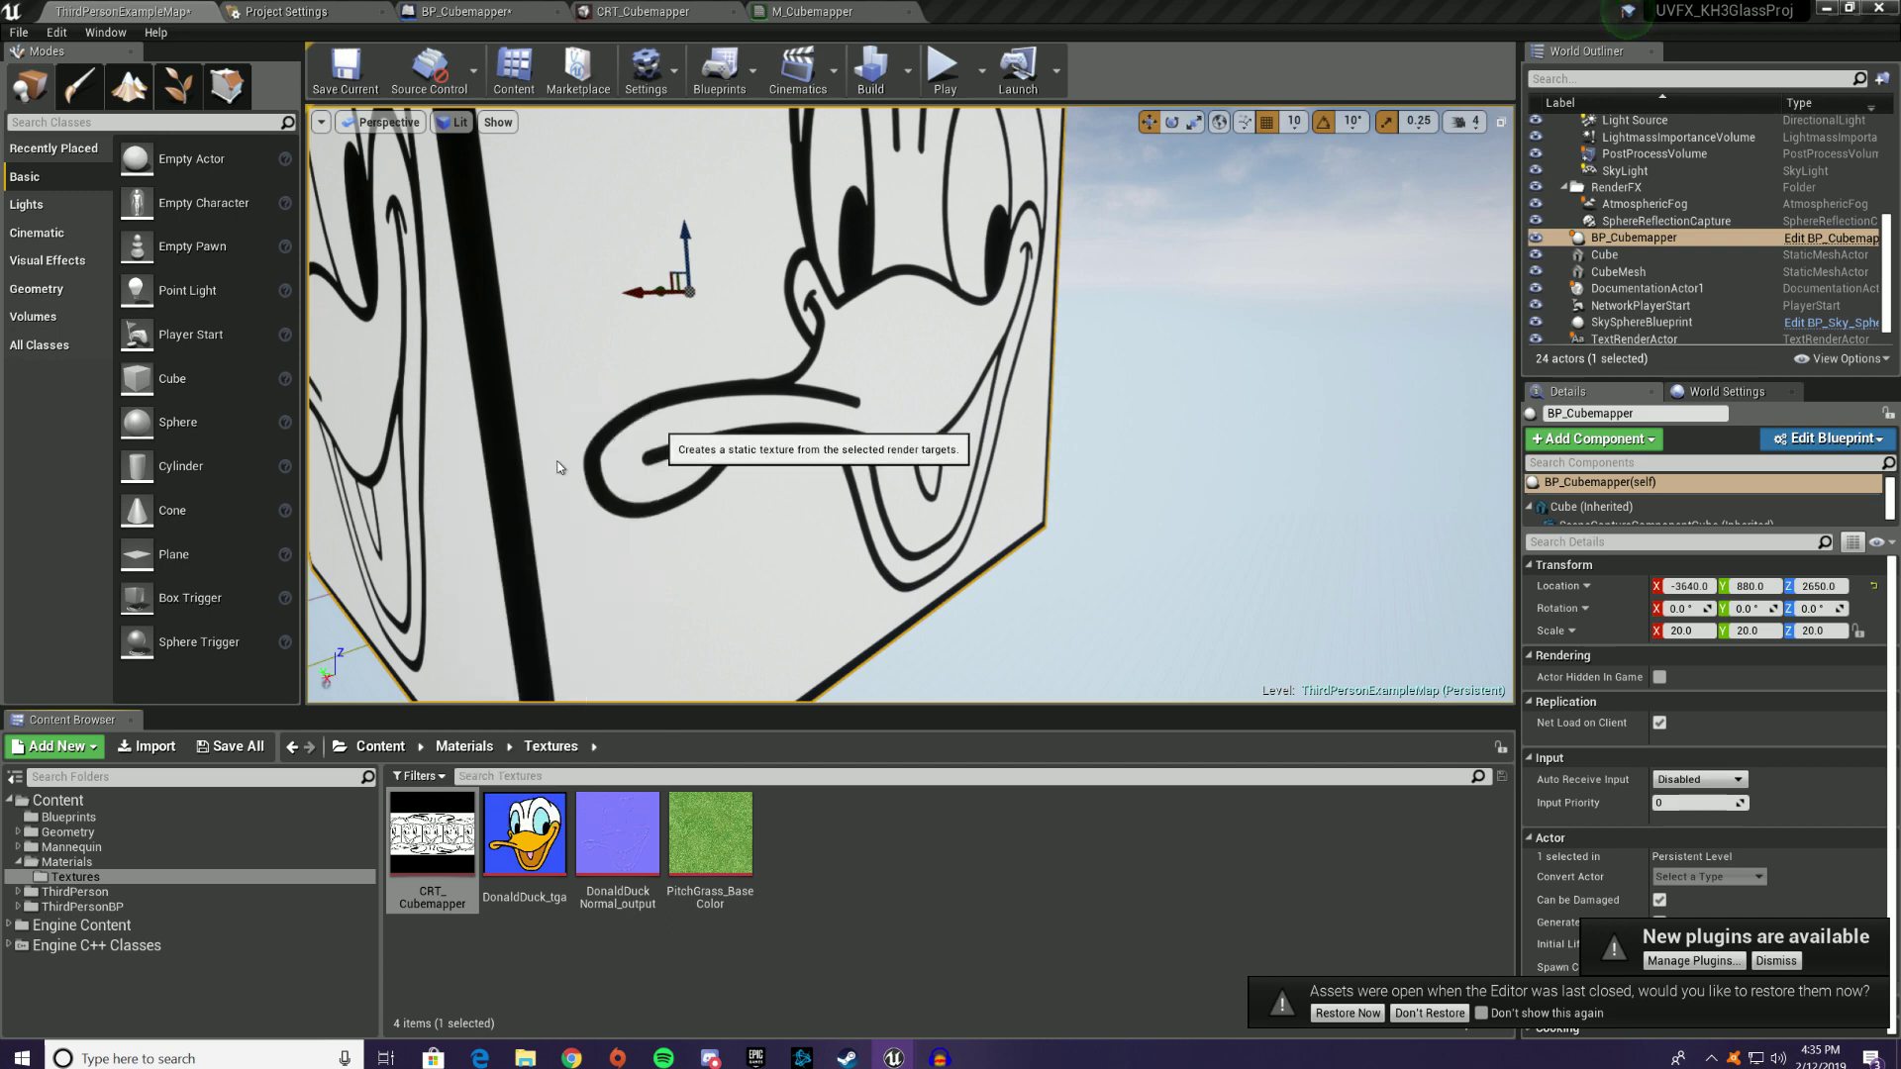
pyautogui.rightClick(810, 837)
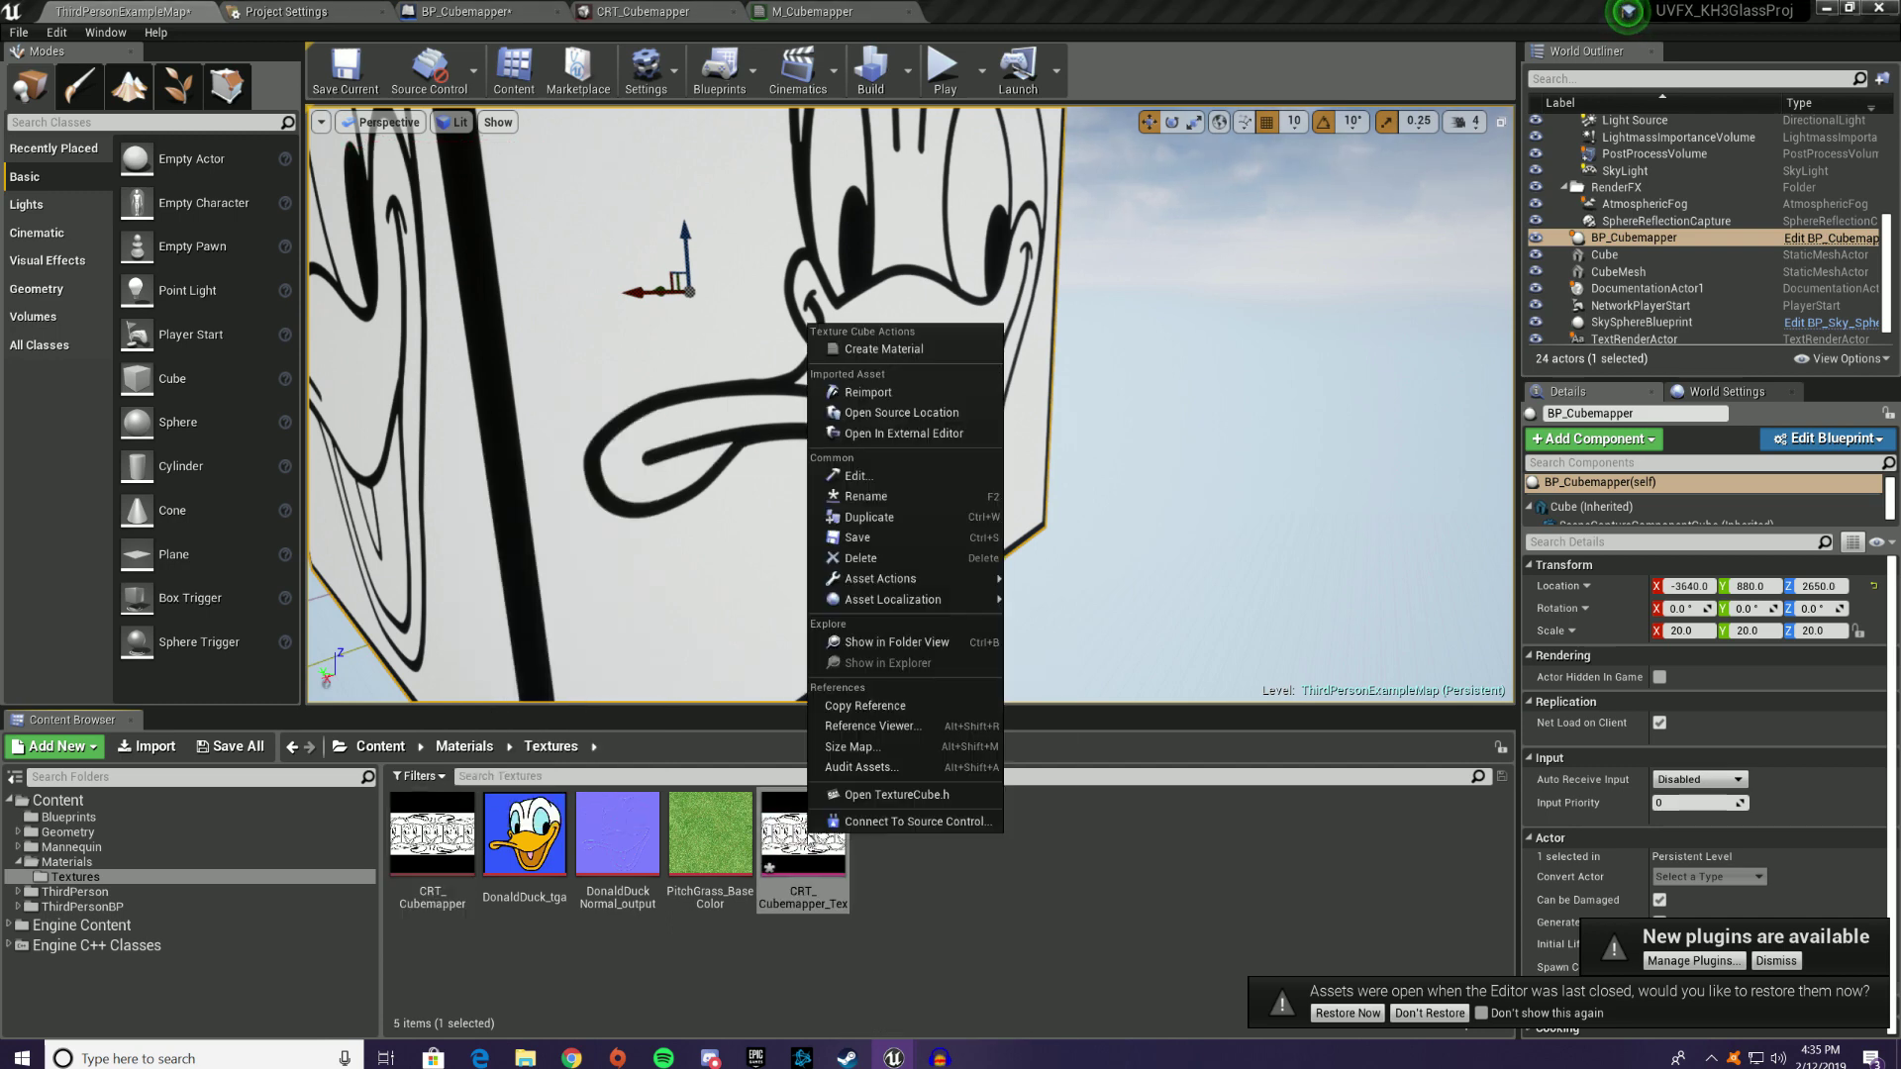
pyautogui.click(890, 496)
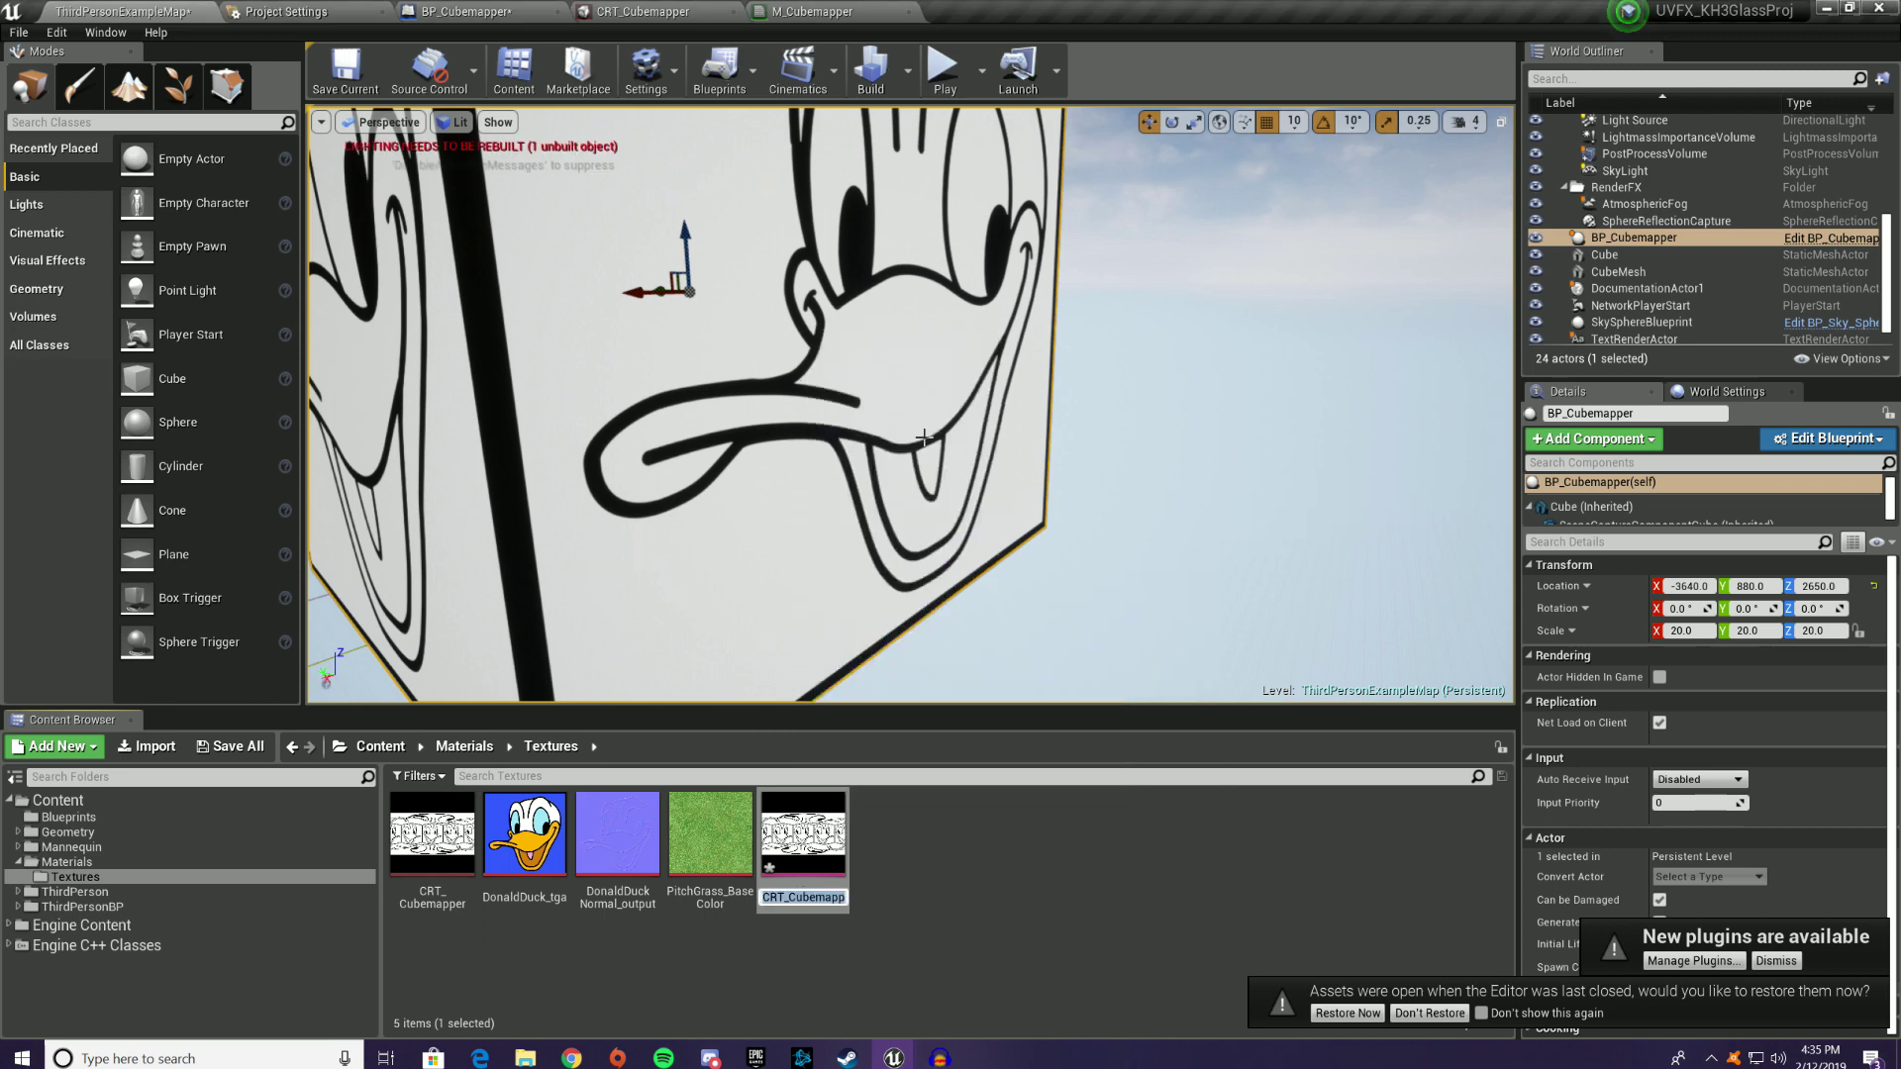
pyautogui.write('C')
pyautogui.press('BackSpace')
pyautogui.write('Donald')
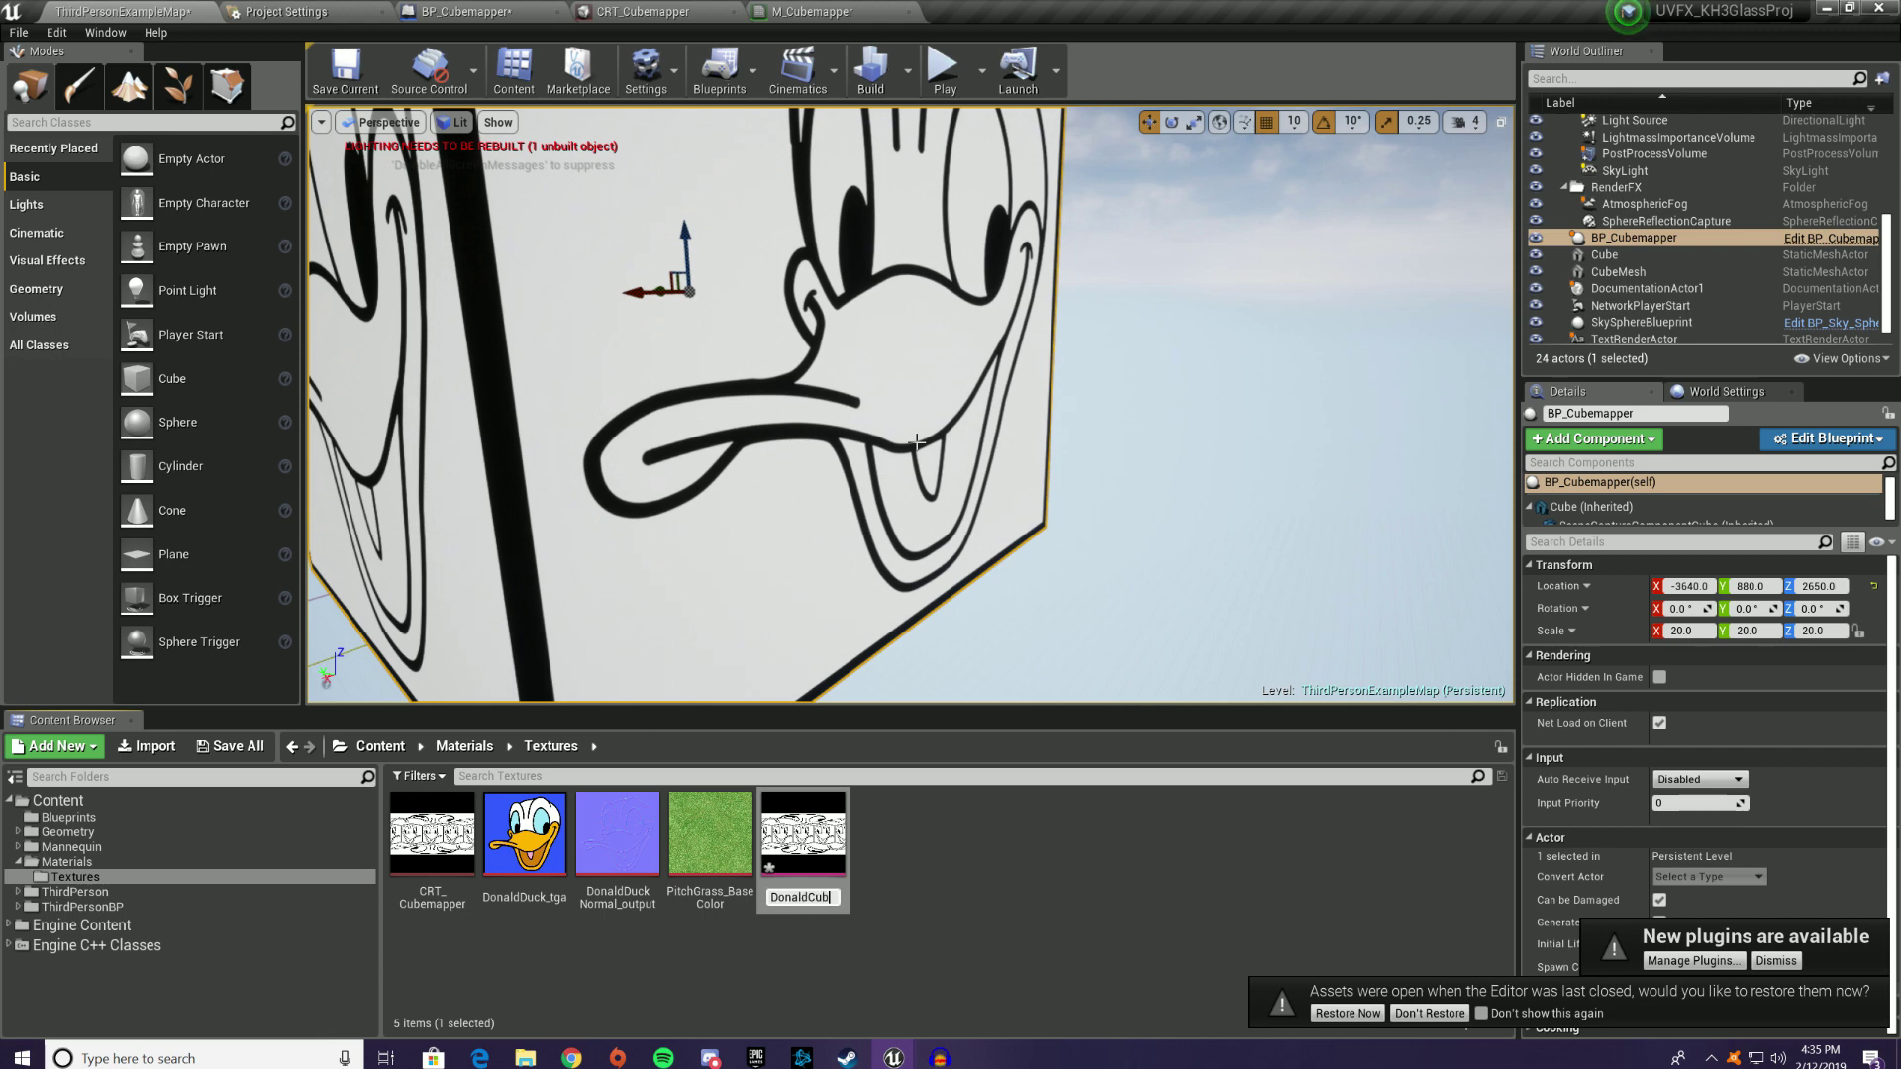
pyautogui.press('Return')
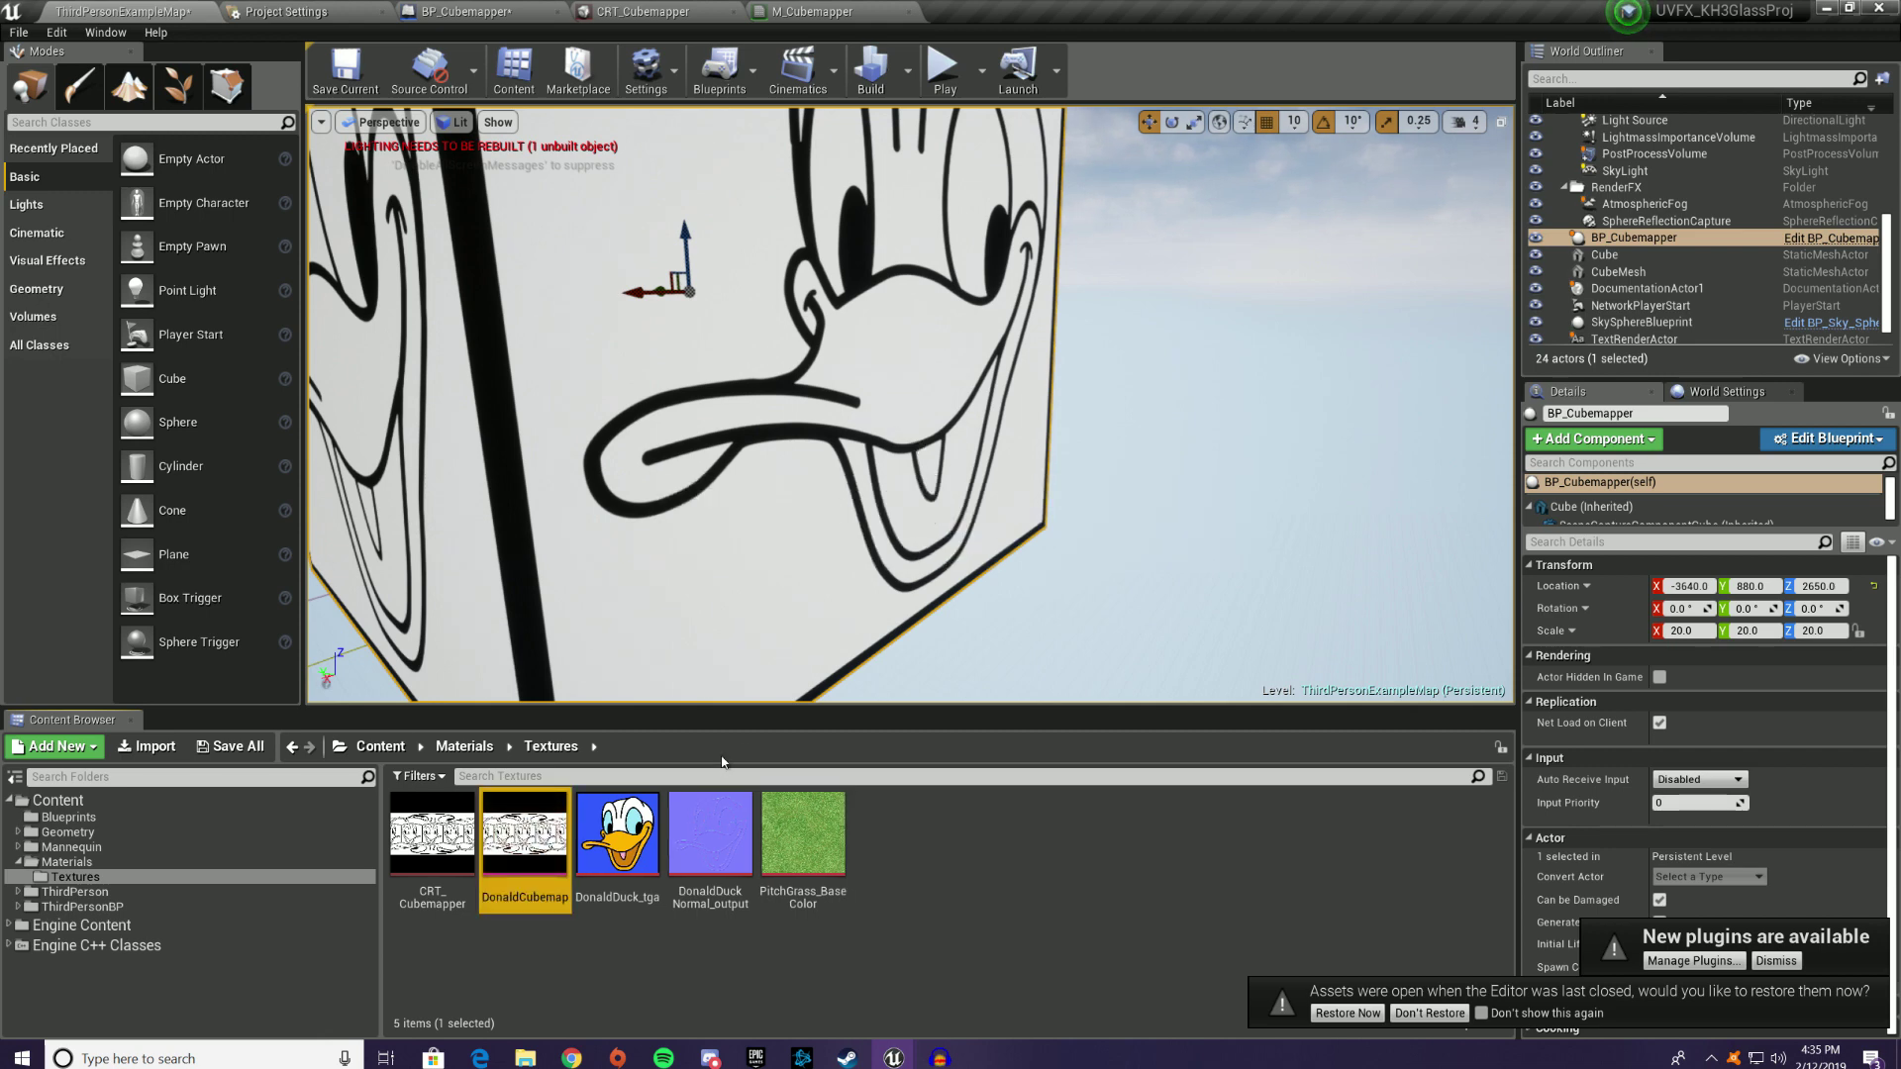
# Step: Replace the Texture Sample's texture in M_Cubemapper with DemoBox_Normals and apply the material
pyautogui.moveTo(897, 327); pyautogui.dragTo(645, 592, button='right')
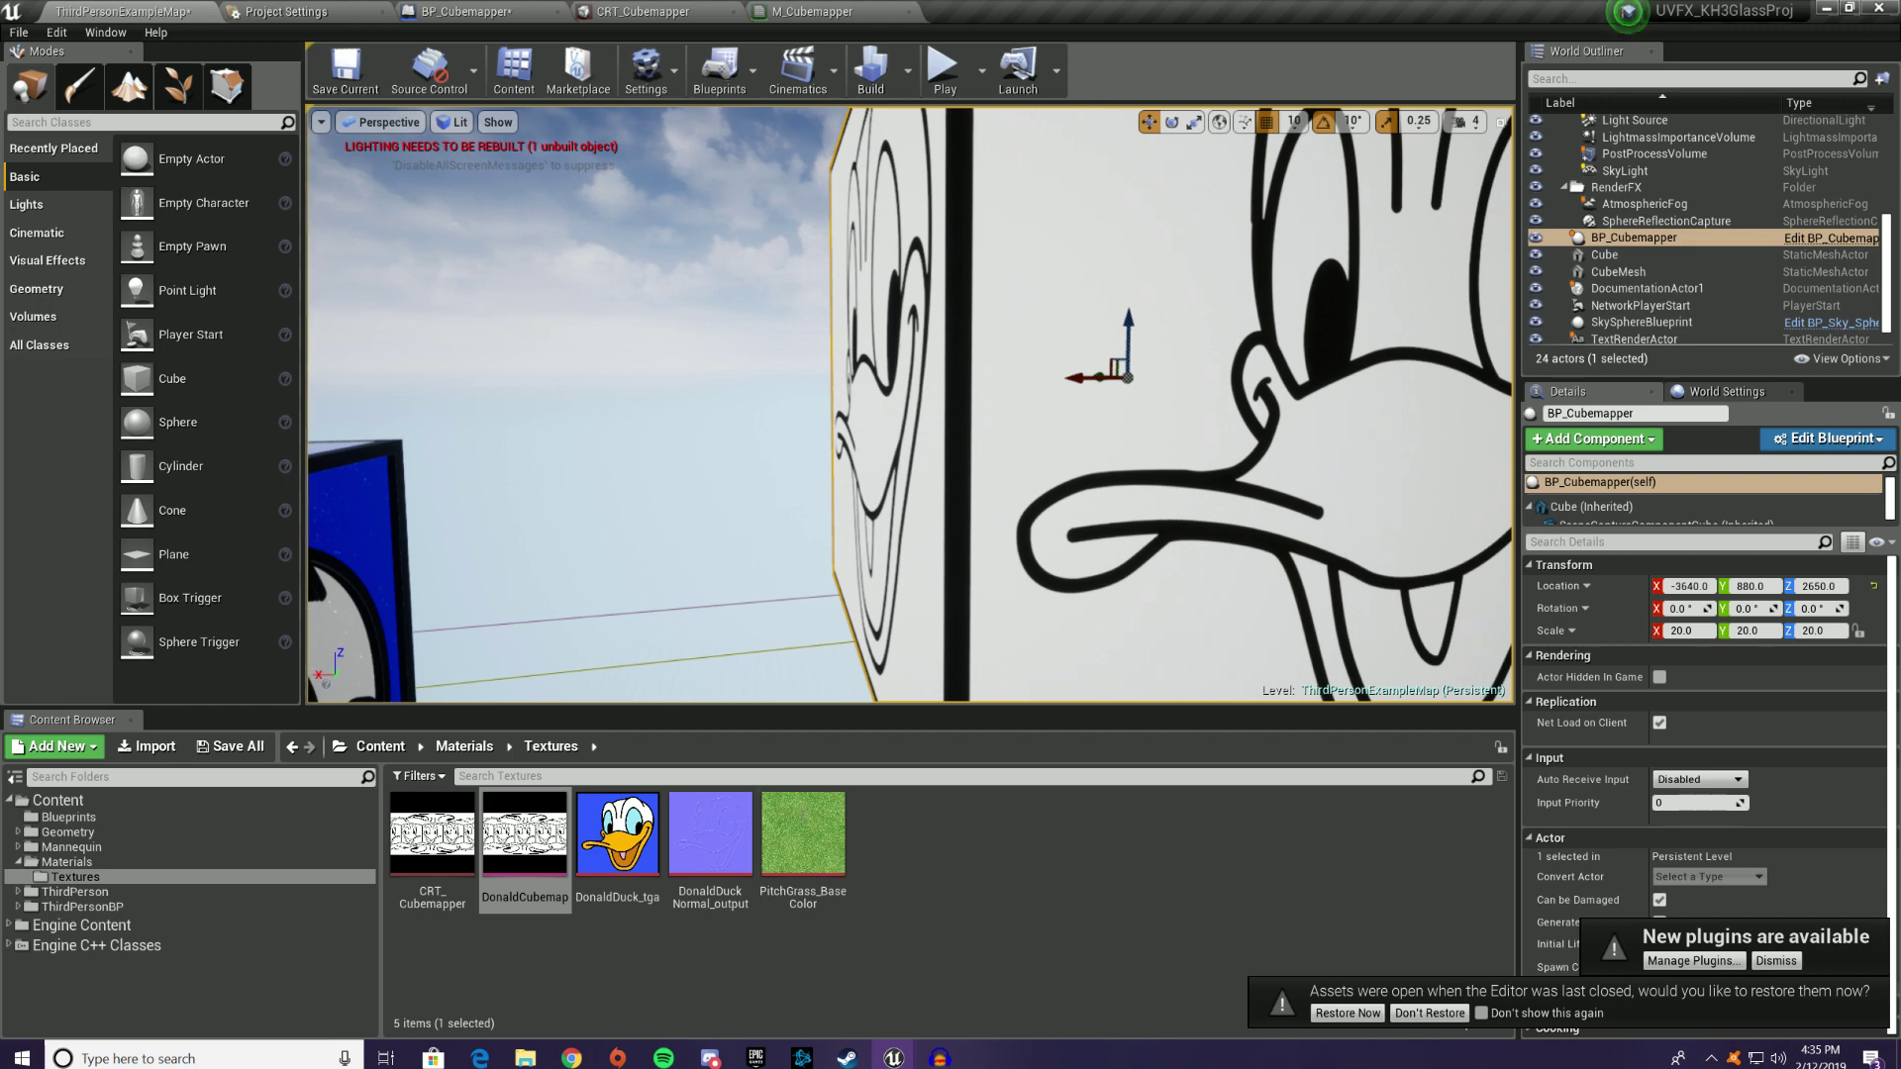
pyautogui.click(812, 11)
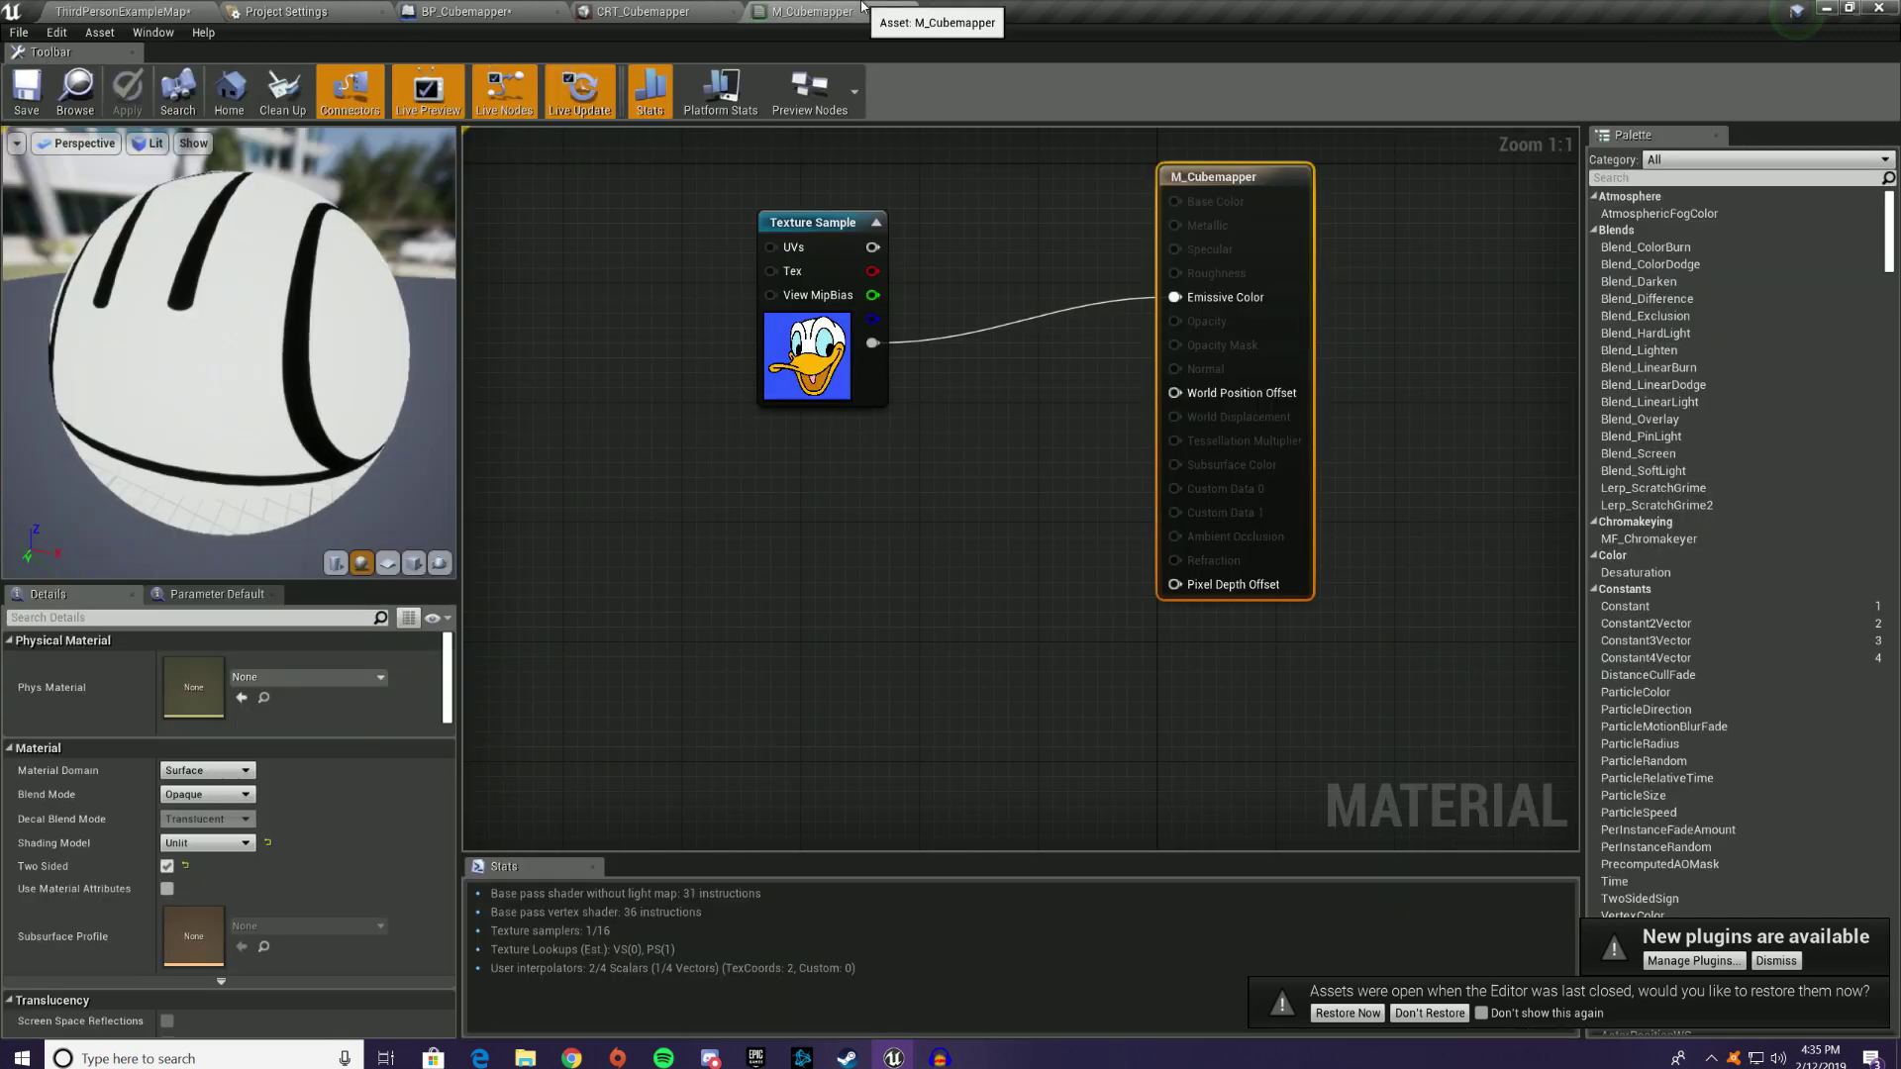
pyautogui.click(822, 375)
pyautogui.click(328, 826)
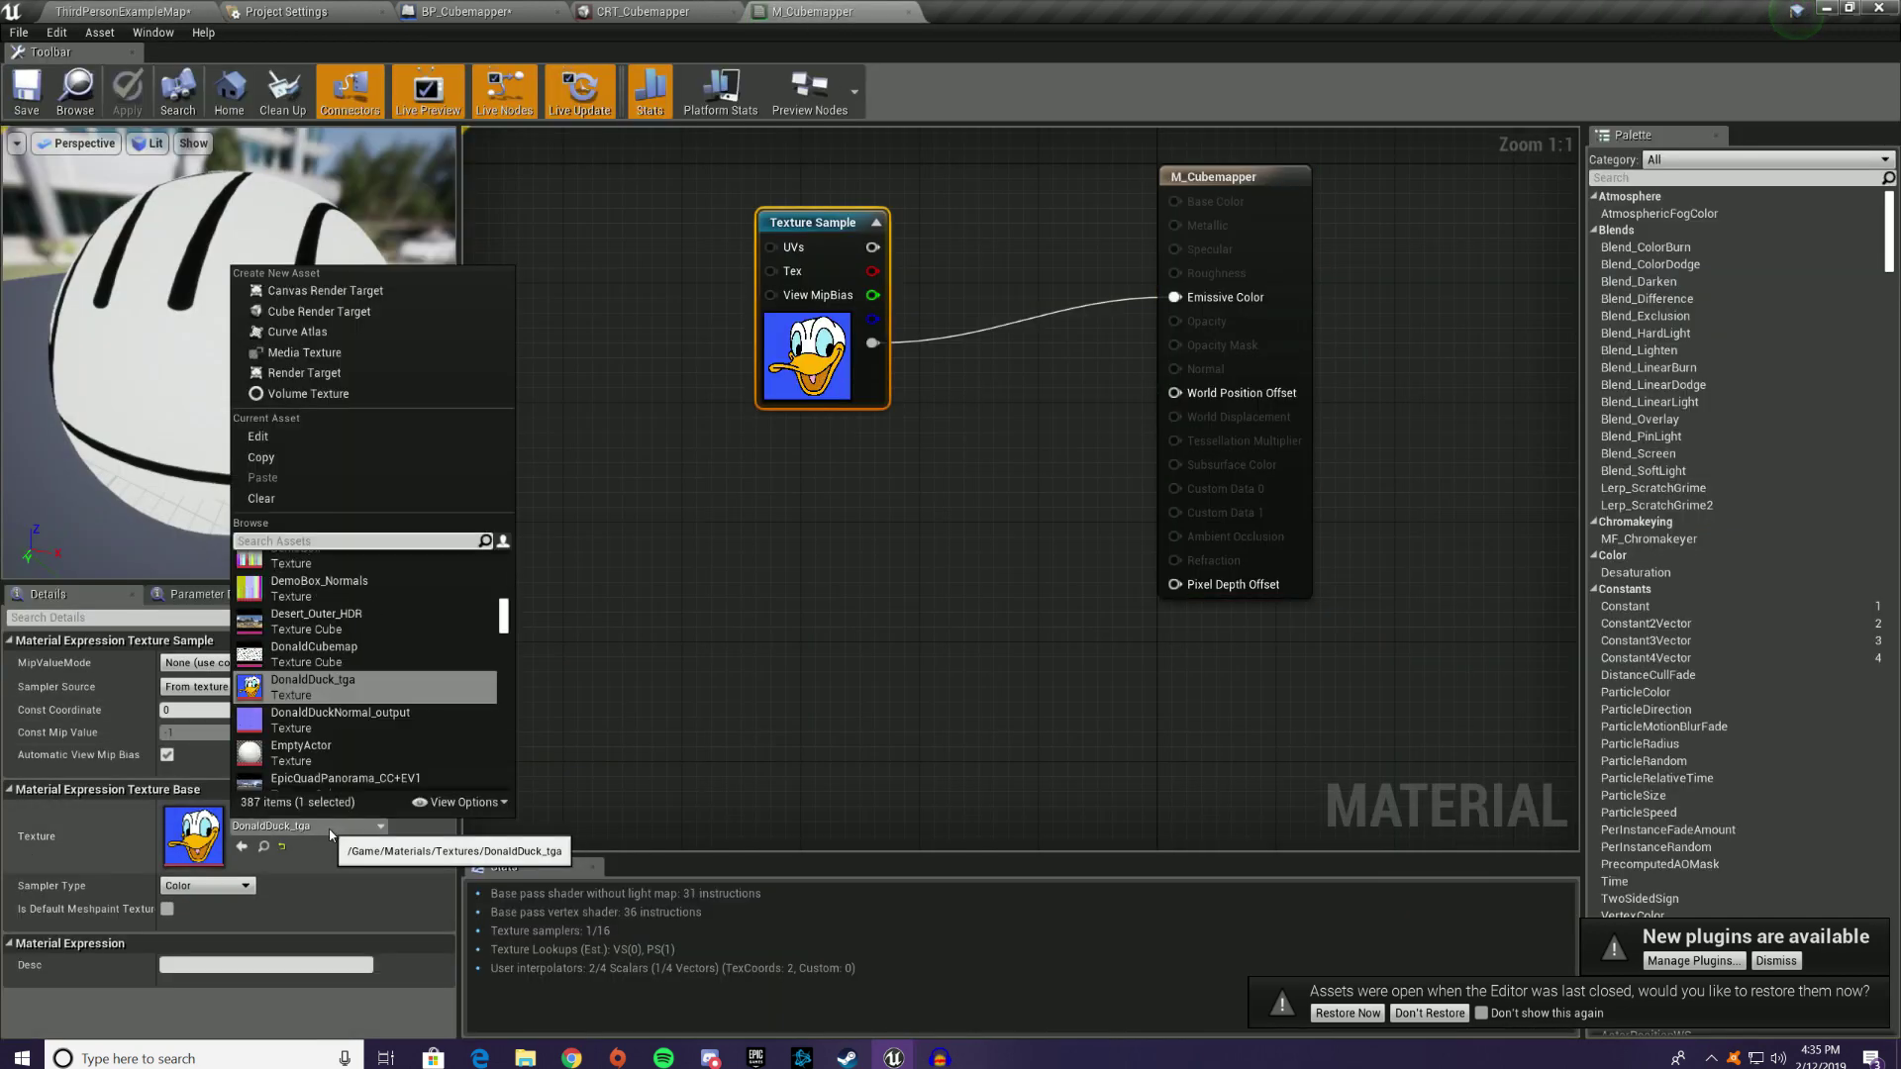
pyautogui.click(339, 586)
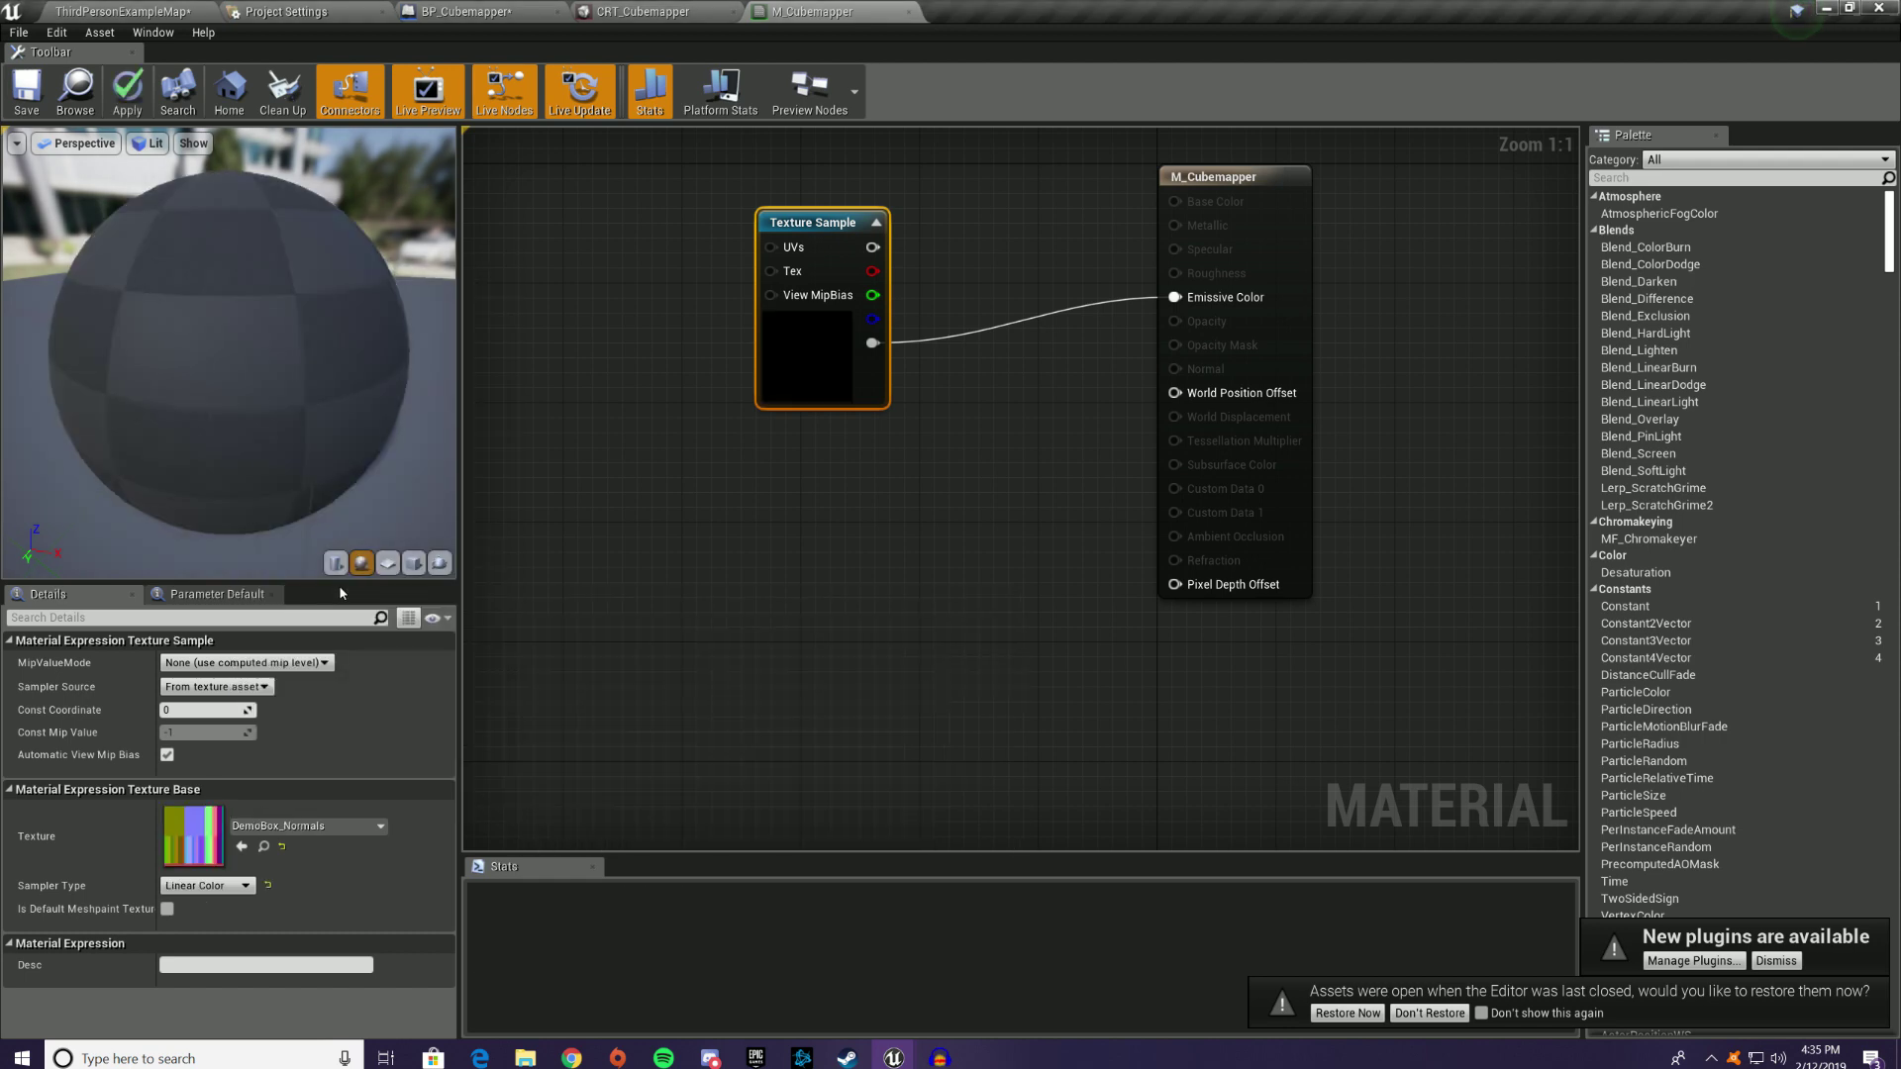
pyautogui.click(127, 91)
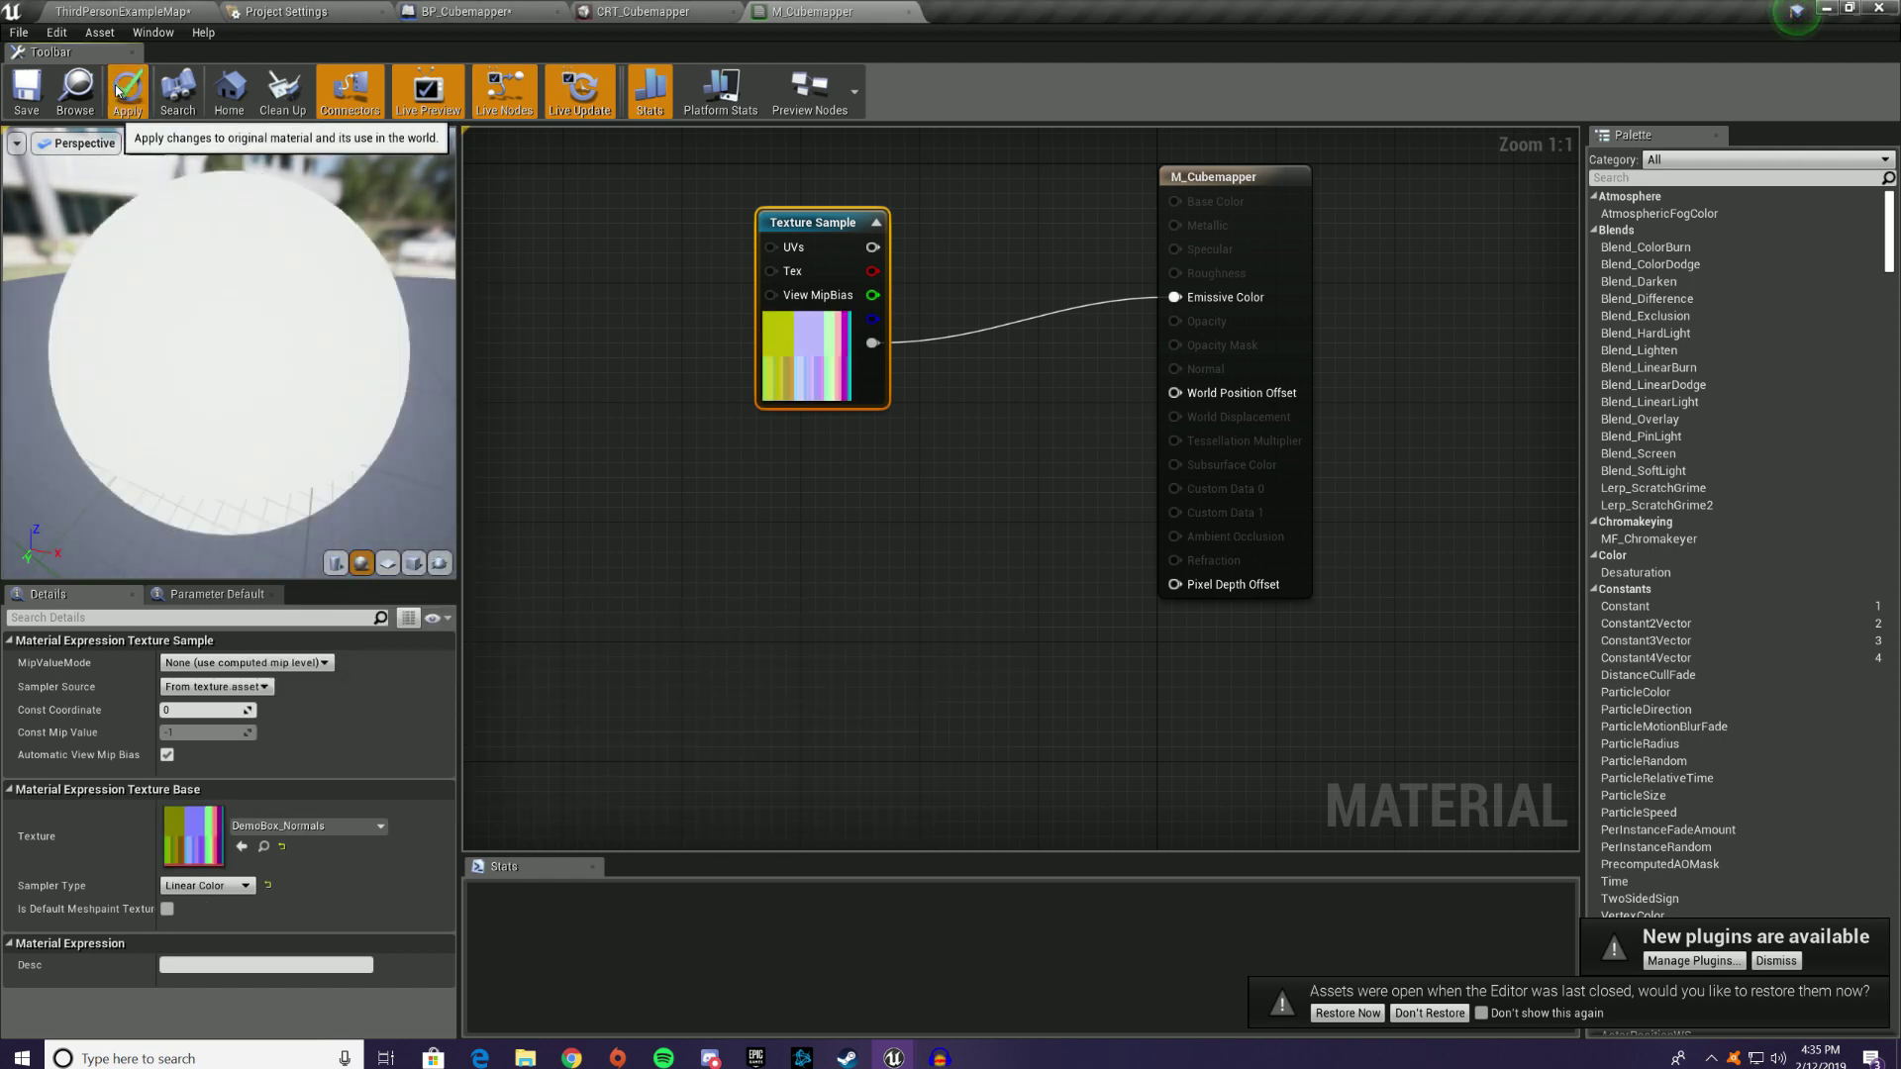
# Step: Open CRT_Cubemapper from the level's content folder to check the image it captures with the changed material, and return to the level
pyautogui.click(164, 10)
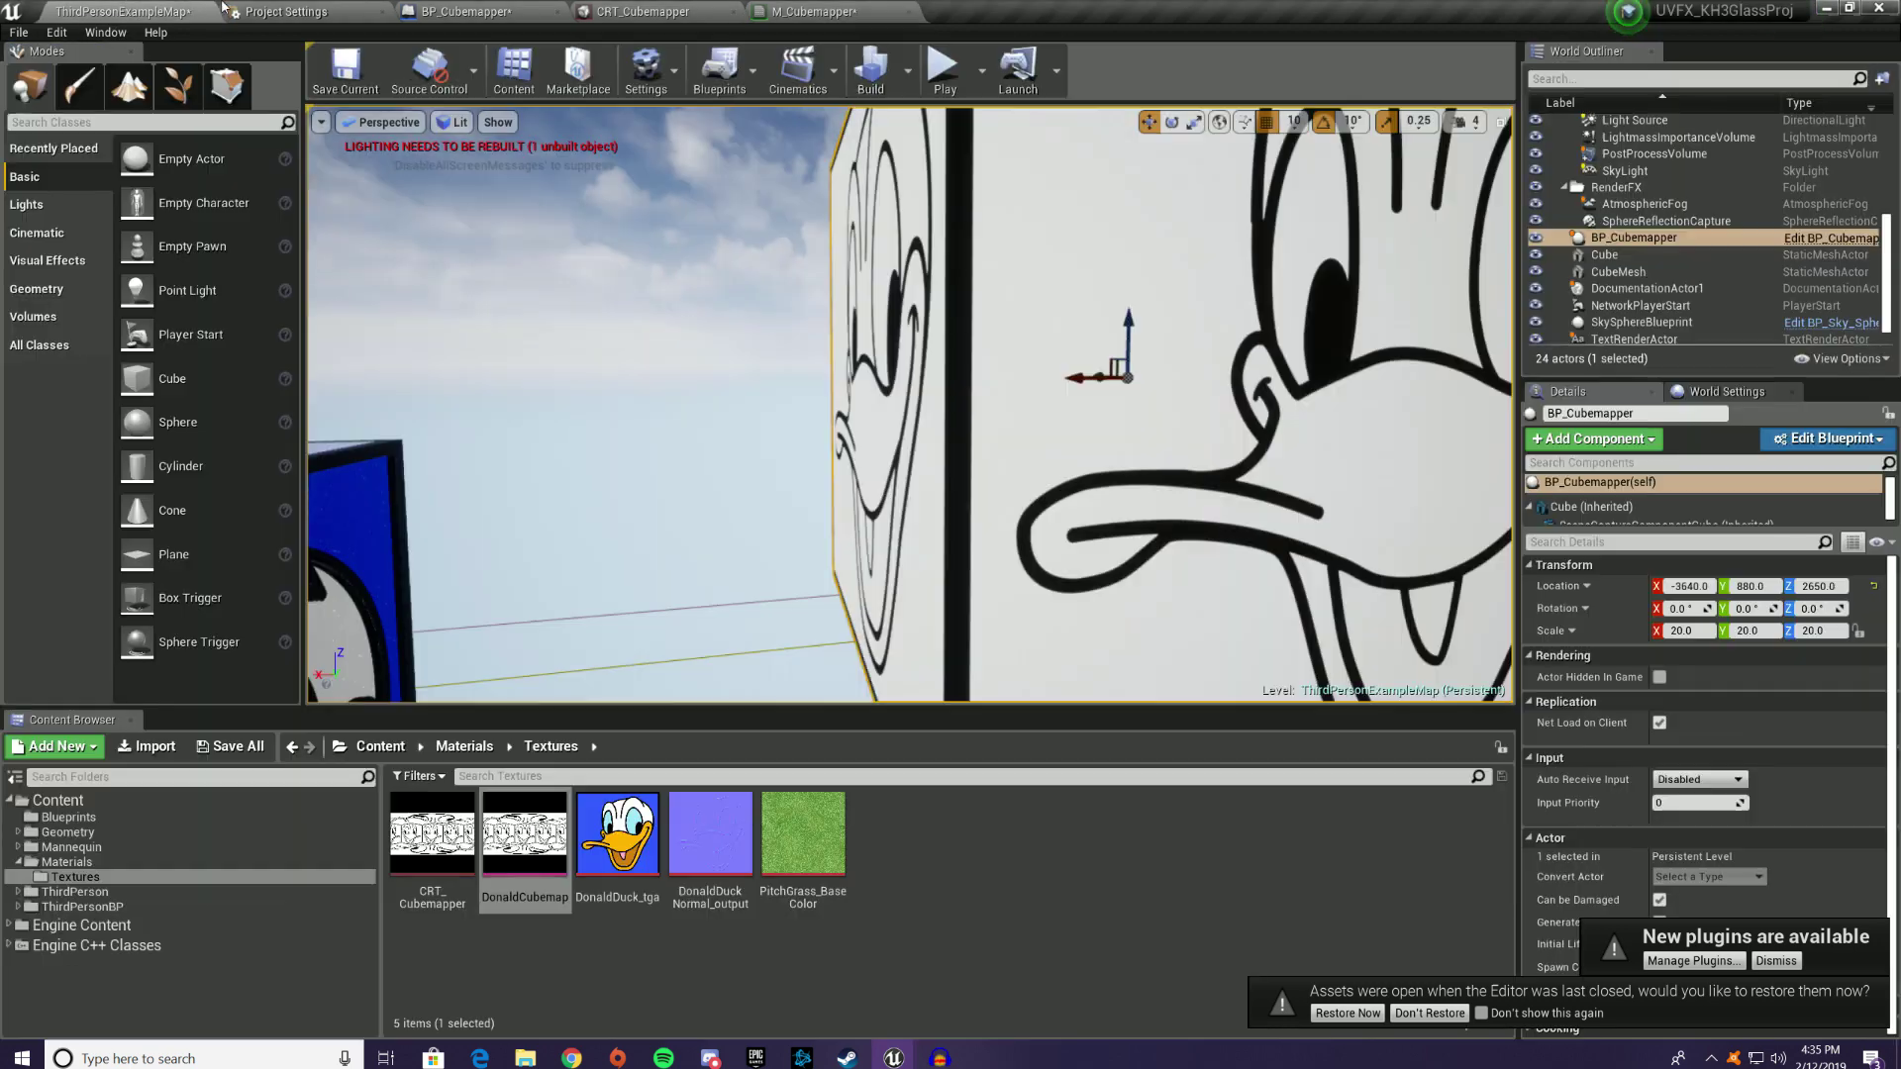
pyautogui.moveTo(909, 406); pyautogui.dragTo(981, 391, button='right')
pyautogui.doubleClick(432, 837)
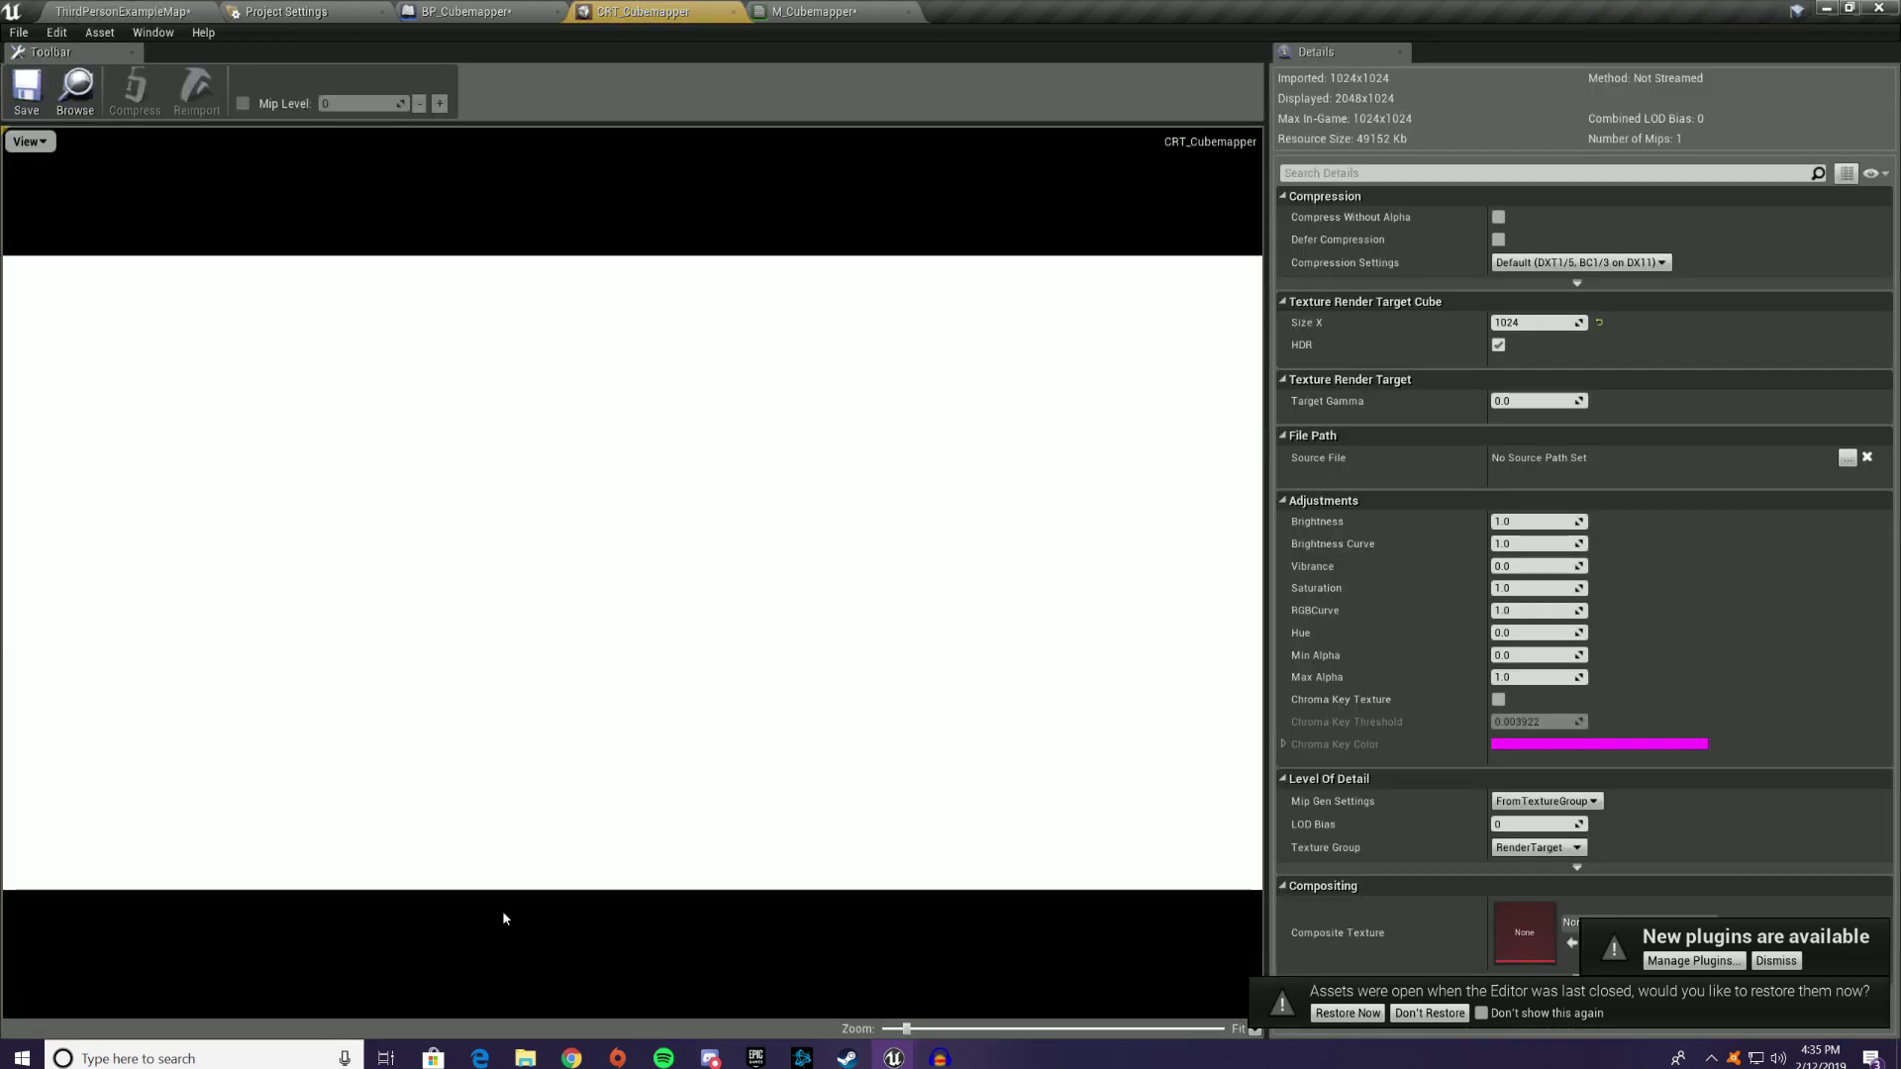
pyautogui.click(163, 10)
# Step: Move the BP_Cubemapper actor along the X axis to a location of -5570, away from the stained glass mesh
pyautogui.moveTo(679, 386); pyautogui.dragTo(906, 364, button='right')
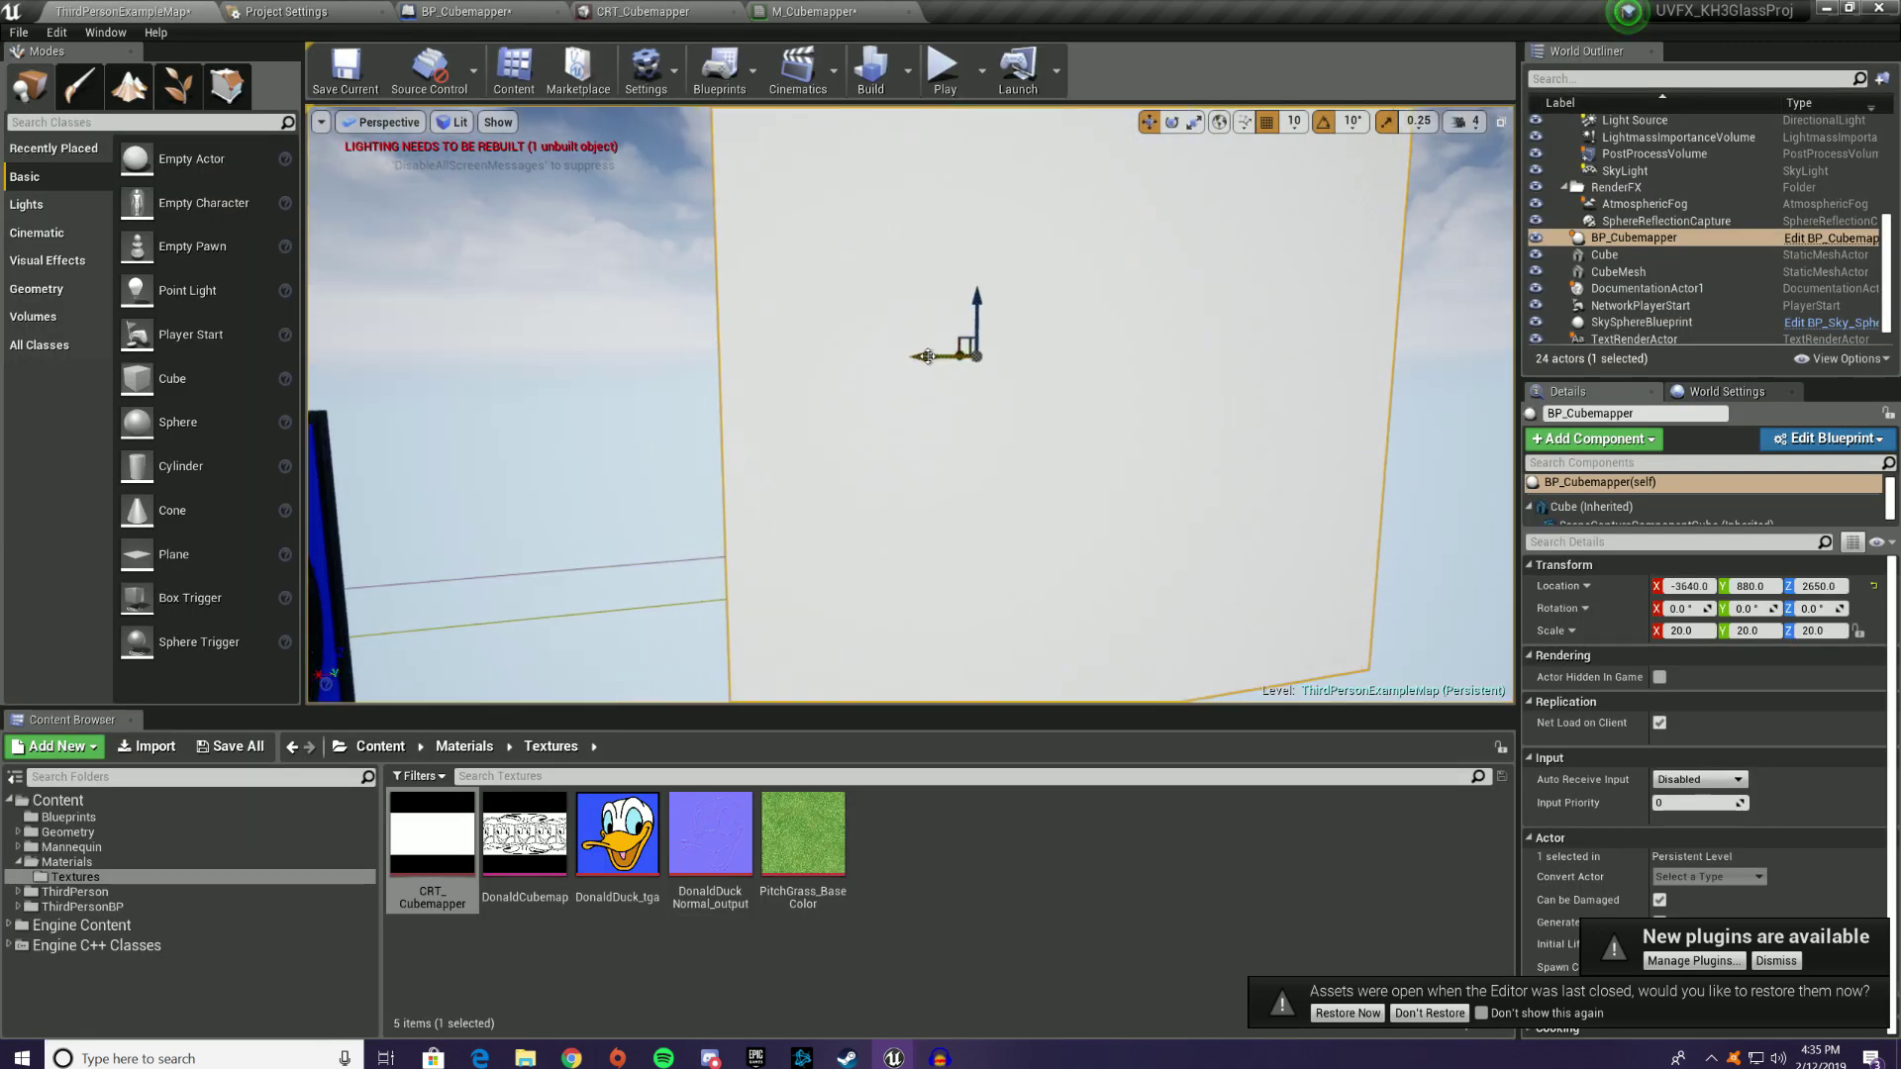
pyautogui.moveTo(927, 356); pyautogui.dragTo(1287, 352)
pyautogui.moveTo(633, 505); pyautogui.dragTo(198, 614, button='right')
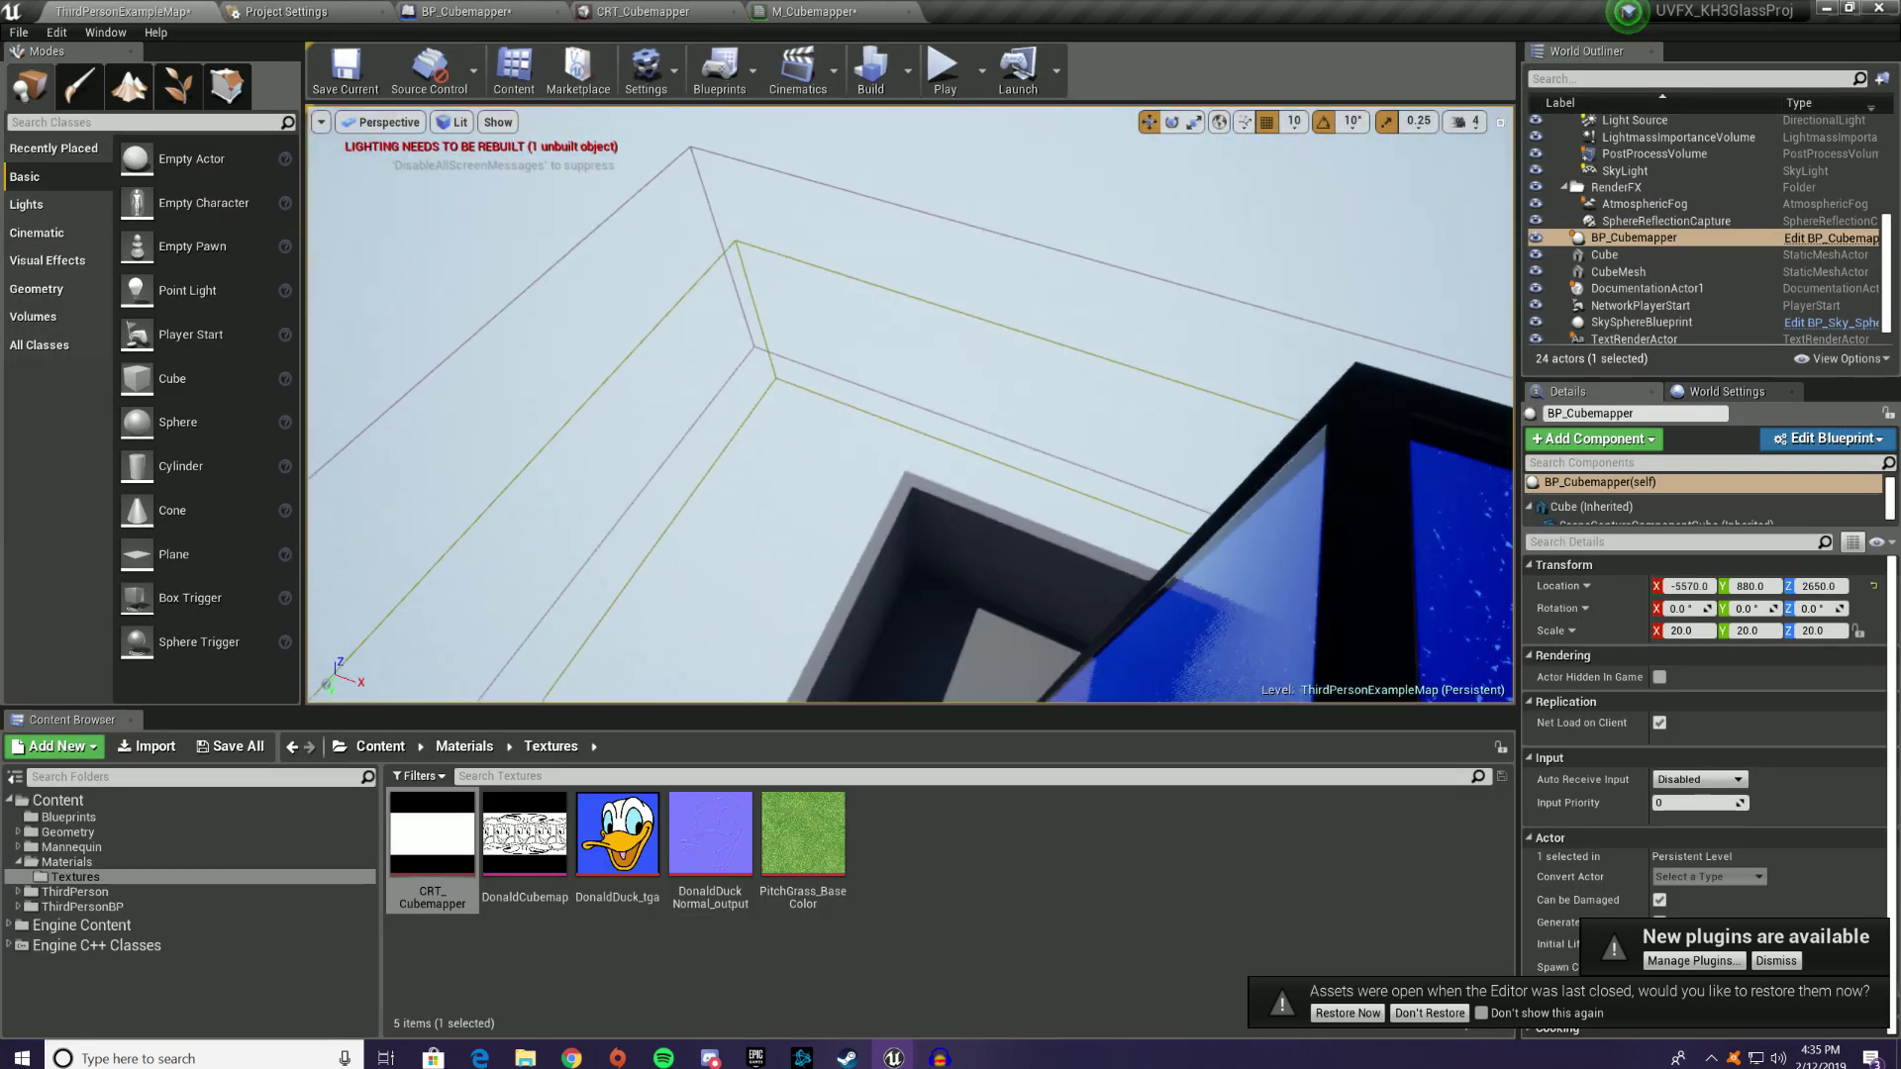
pyautogui.moveTo(634, 416); pyautogui.dragTo(913, 623, button='right')
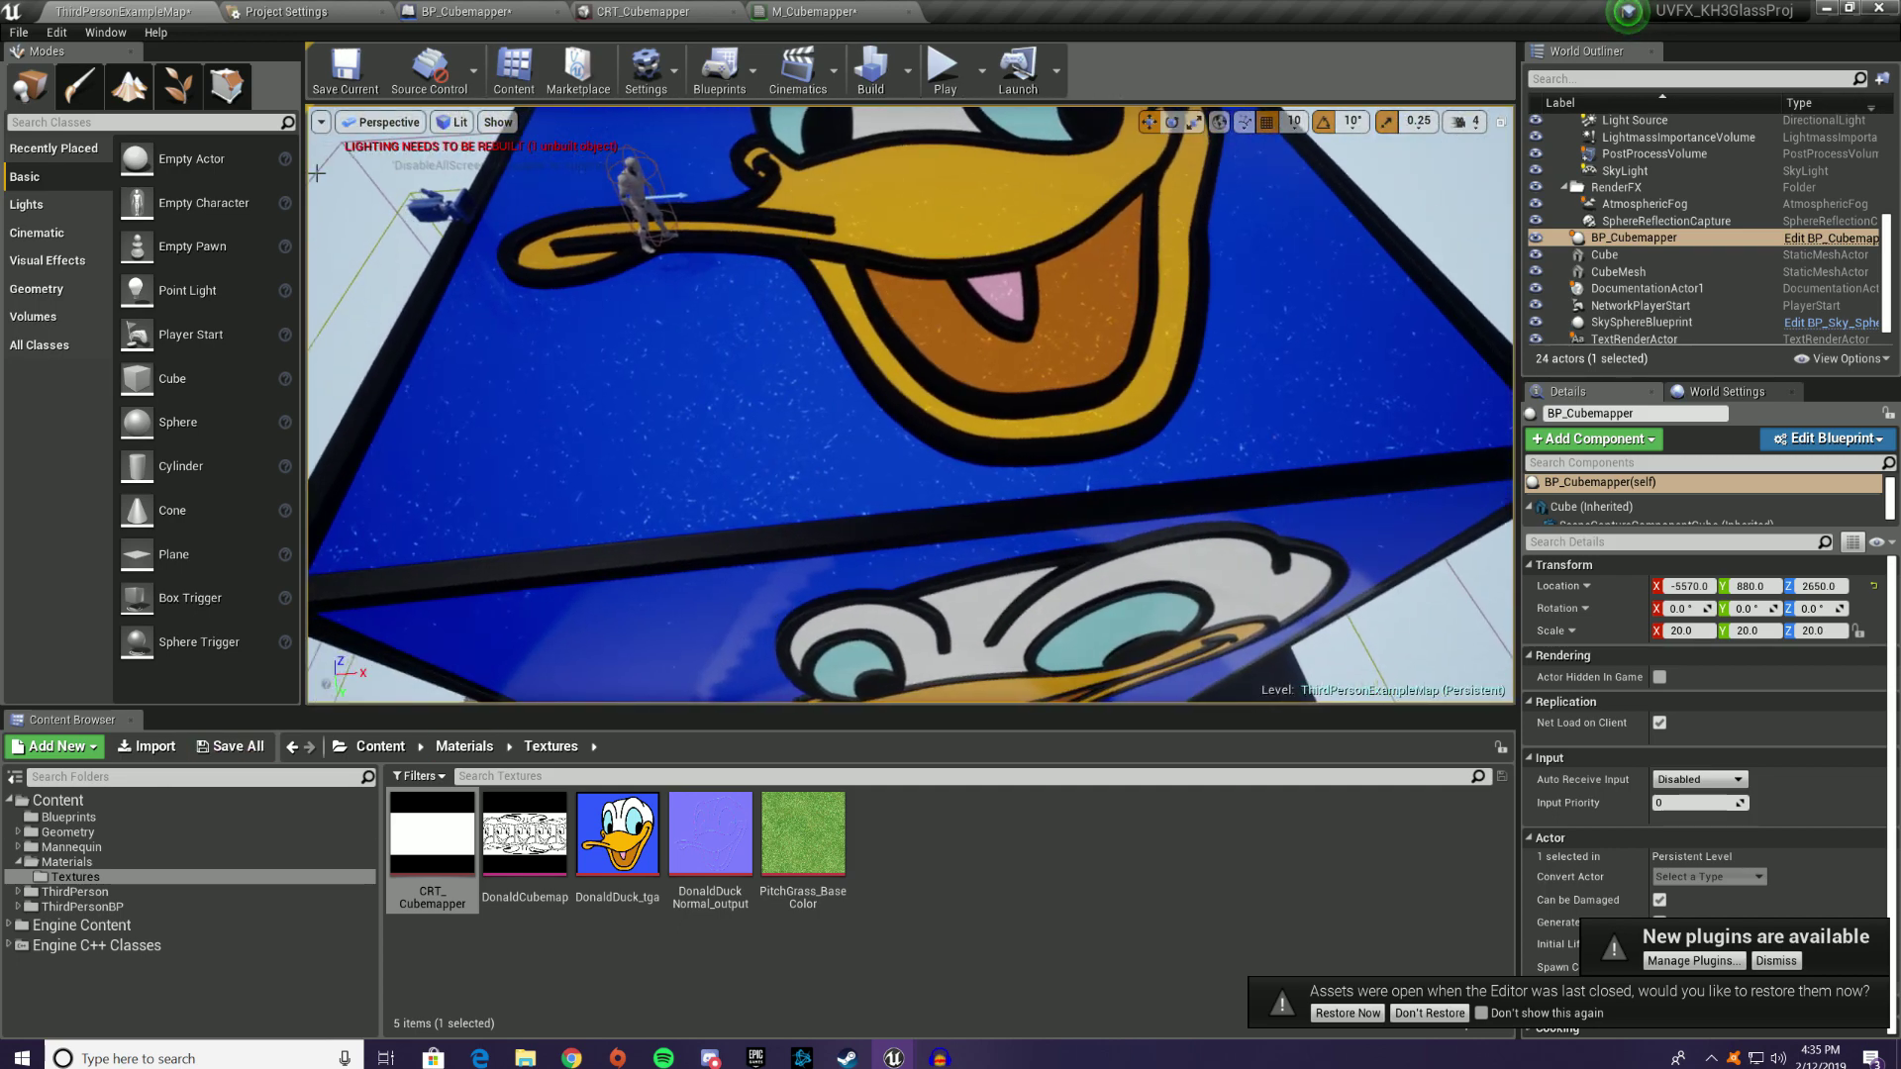
# Step: Duplicate the M_StainedGlass material in the Materials folder and name the copy M_StainedGlassCubed
pyautogui.click(94, 863)
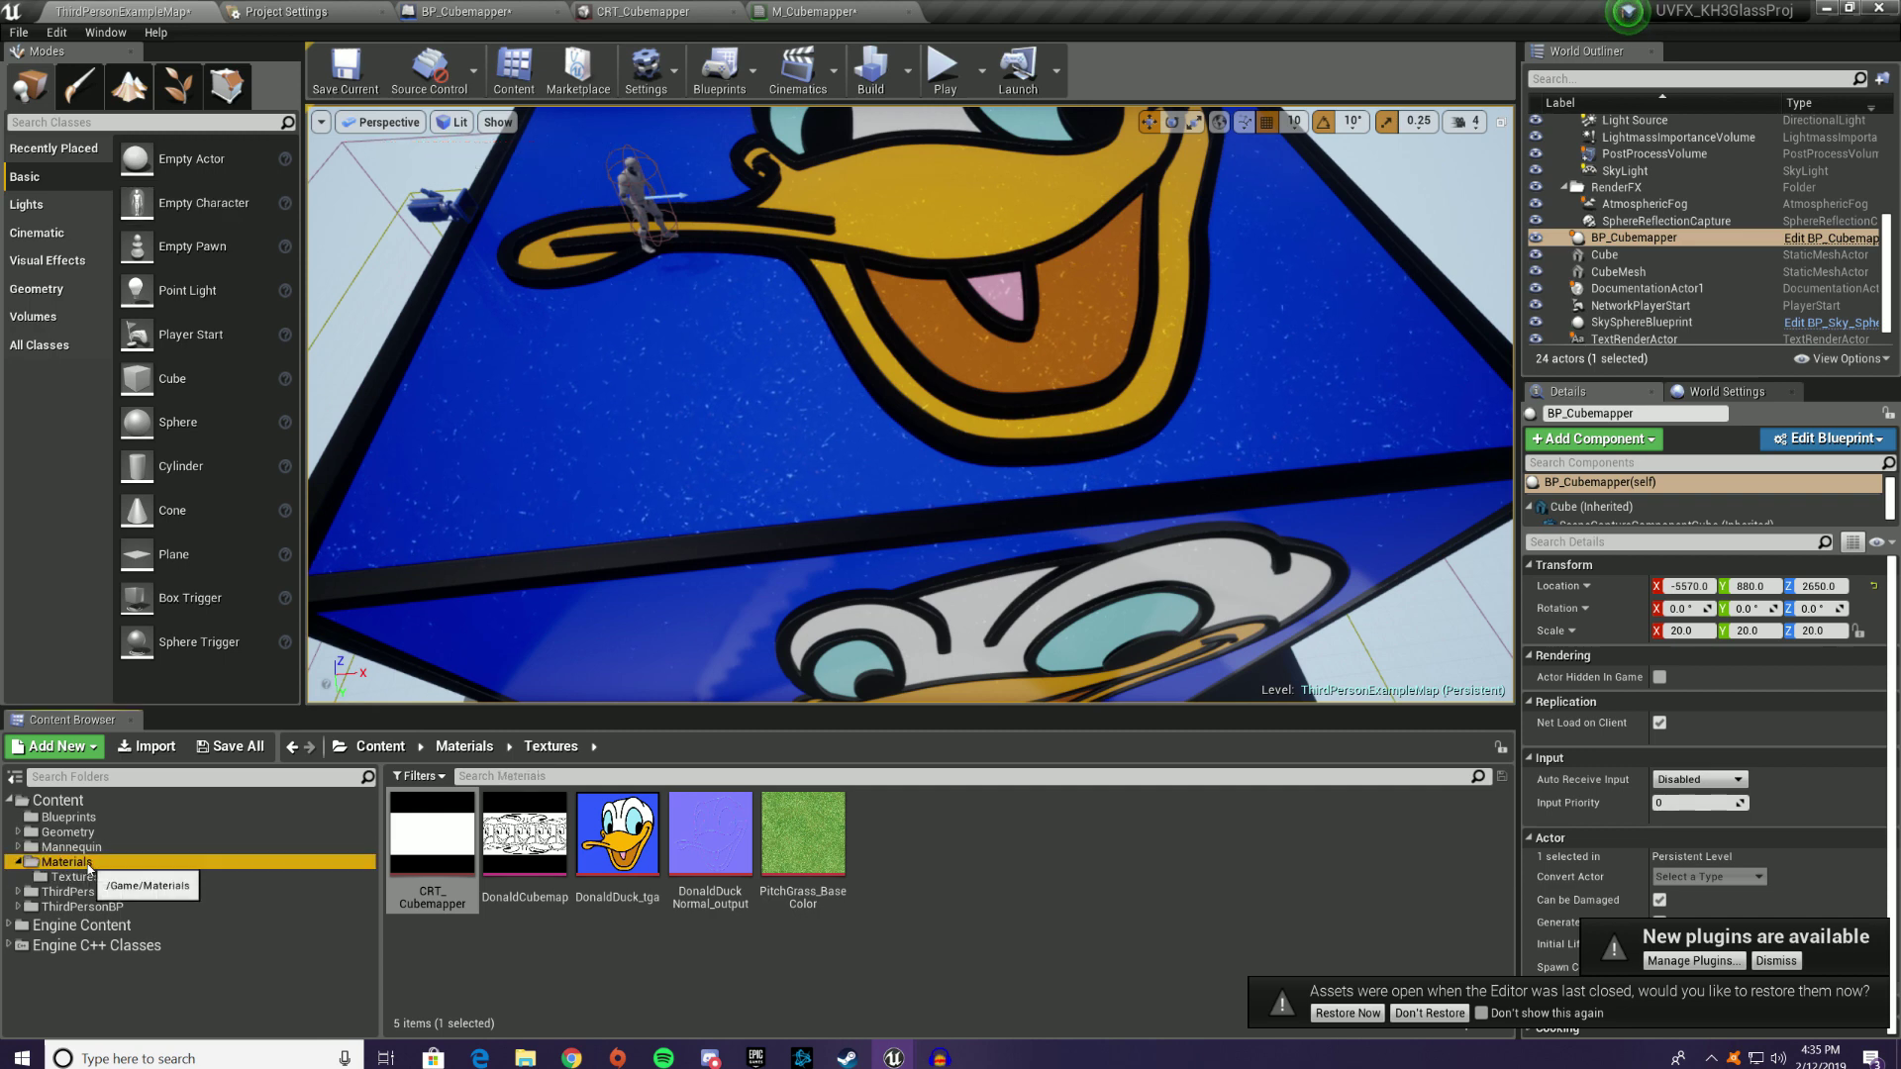
pyautogui.rightClick(635, 868)
pyautogui.click(690, 521)
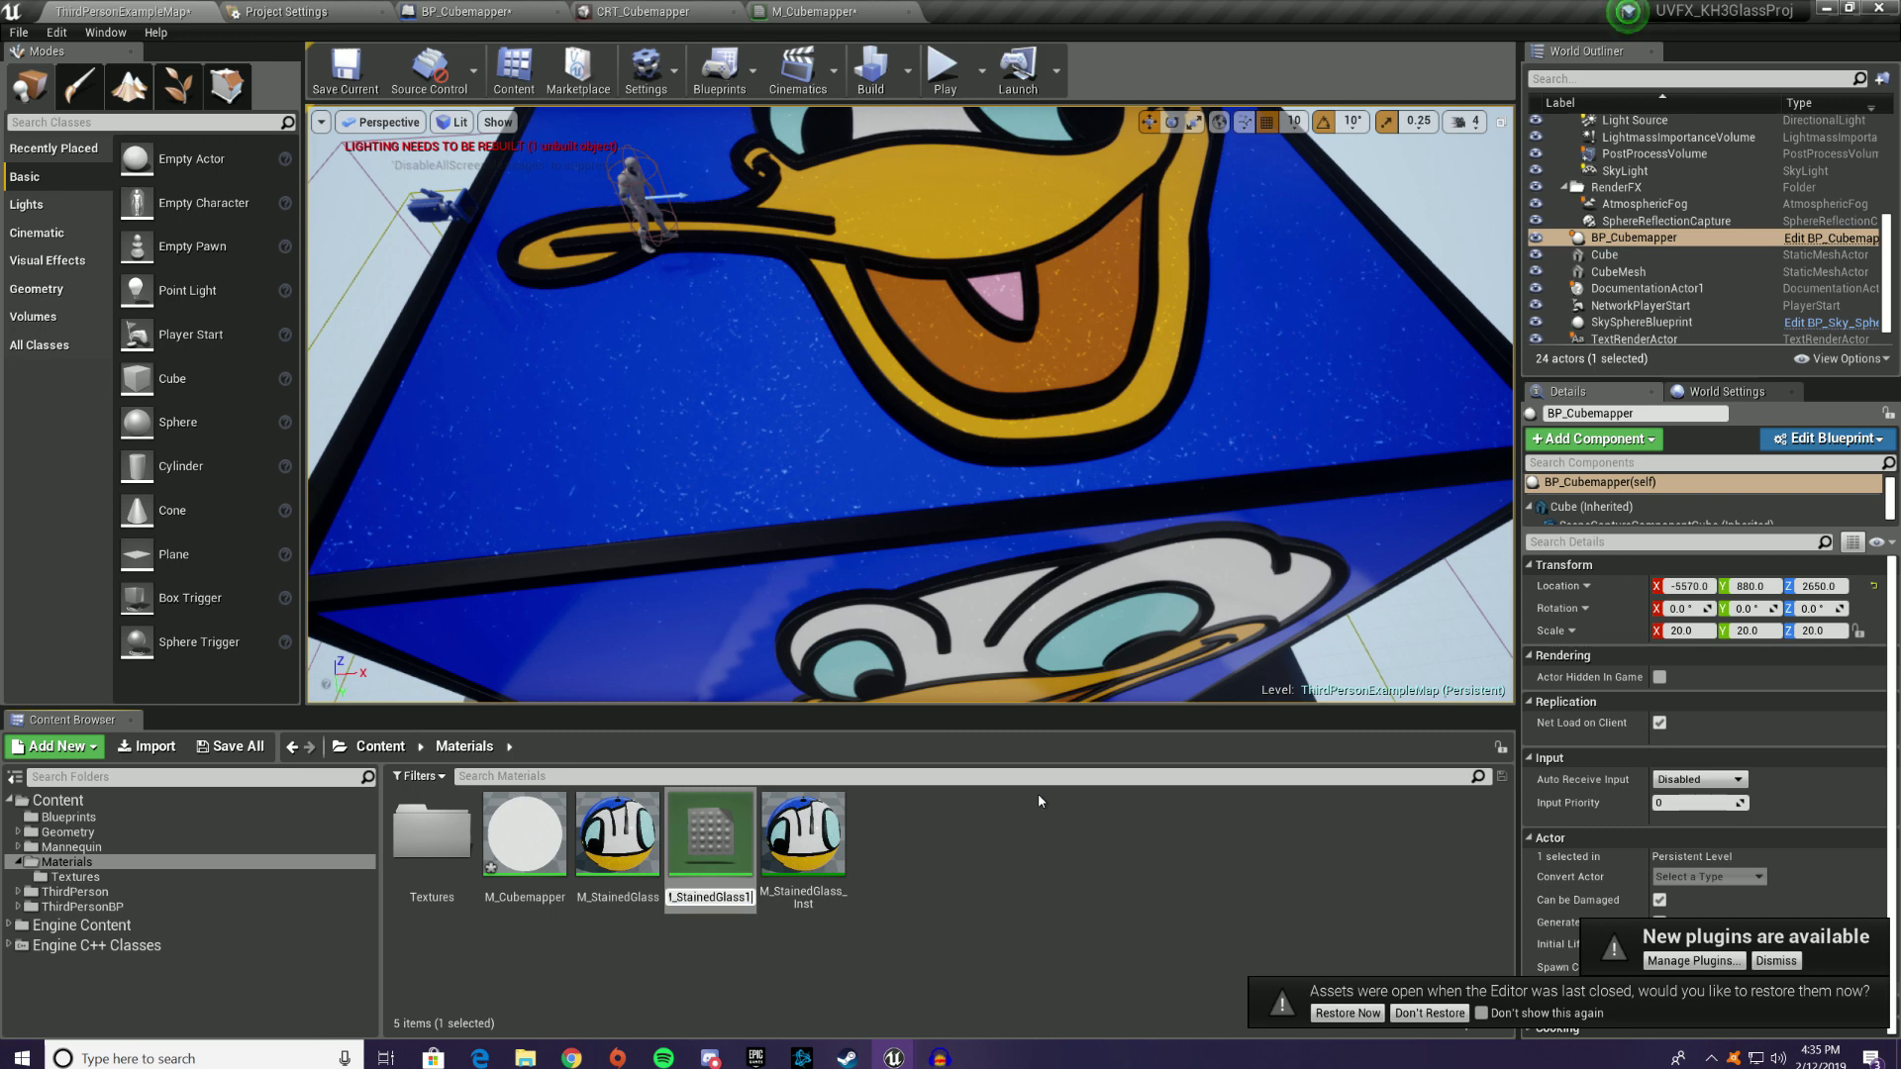
pyautogui.write('StainedGlassCubed')
pyautogui.press('Return')
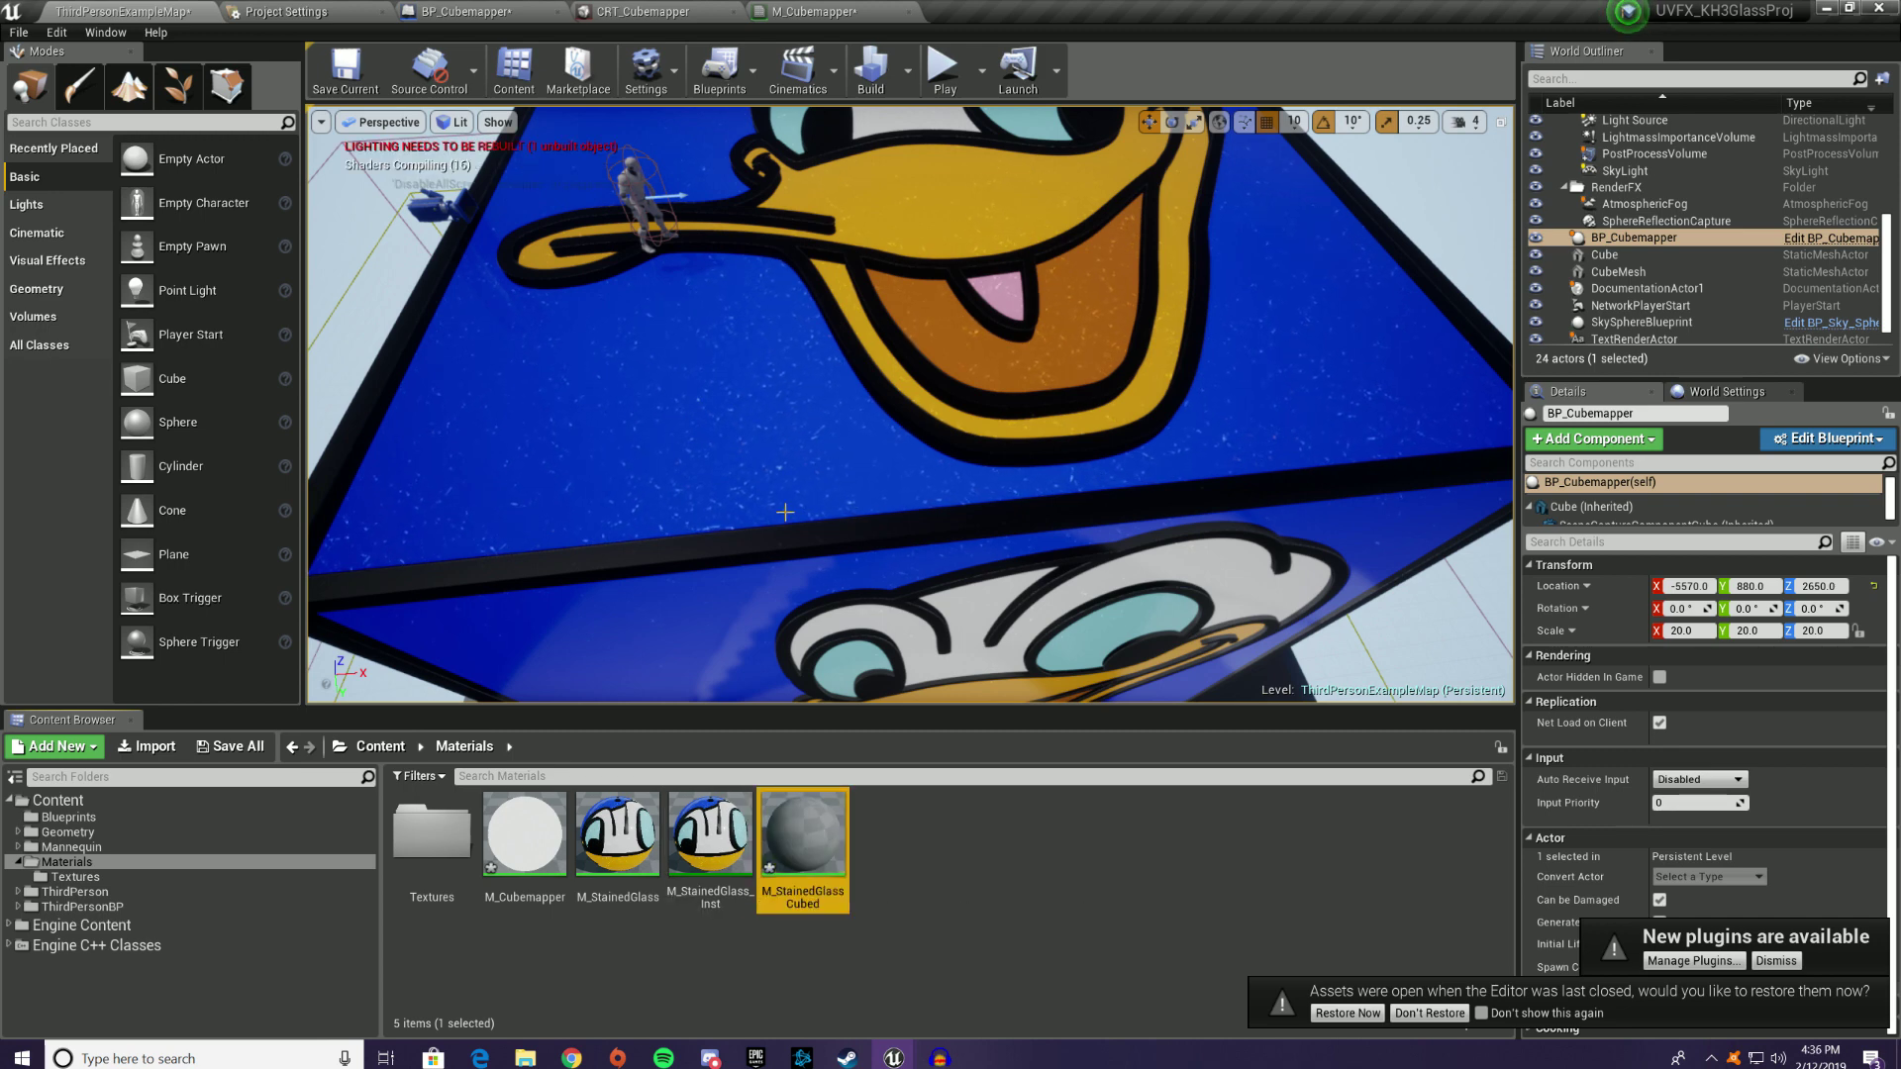
# Step: Open M_StainedGlassCubed and examine its depth faking, glass distortion and dirt node groups, comparing them with the stained glass in the level
pyautogui.doubleClick(800, 833)
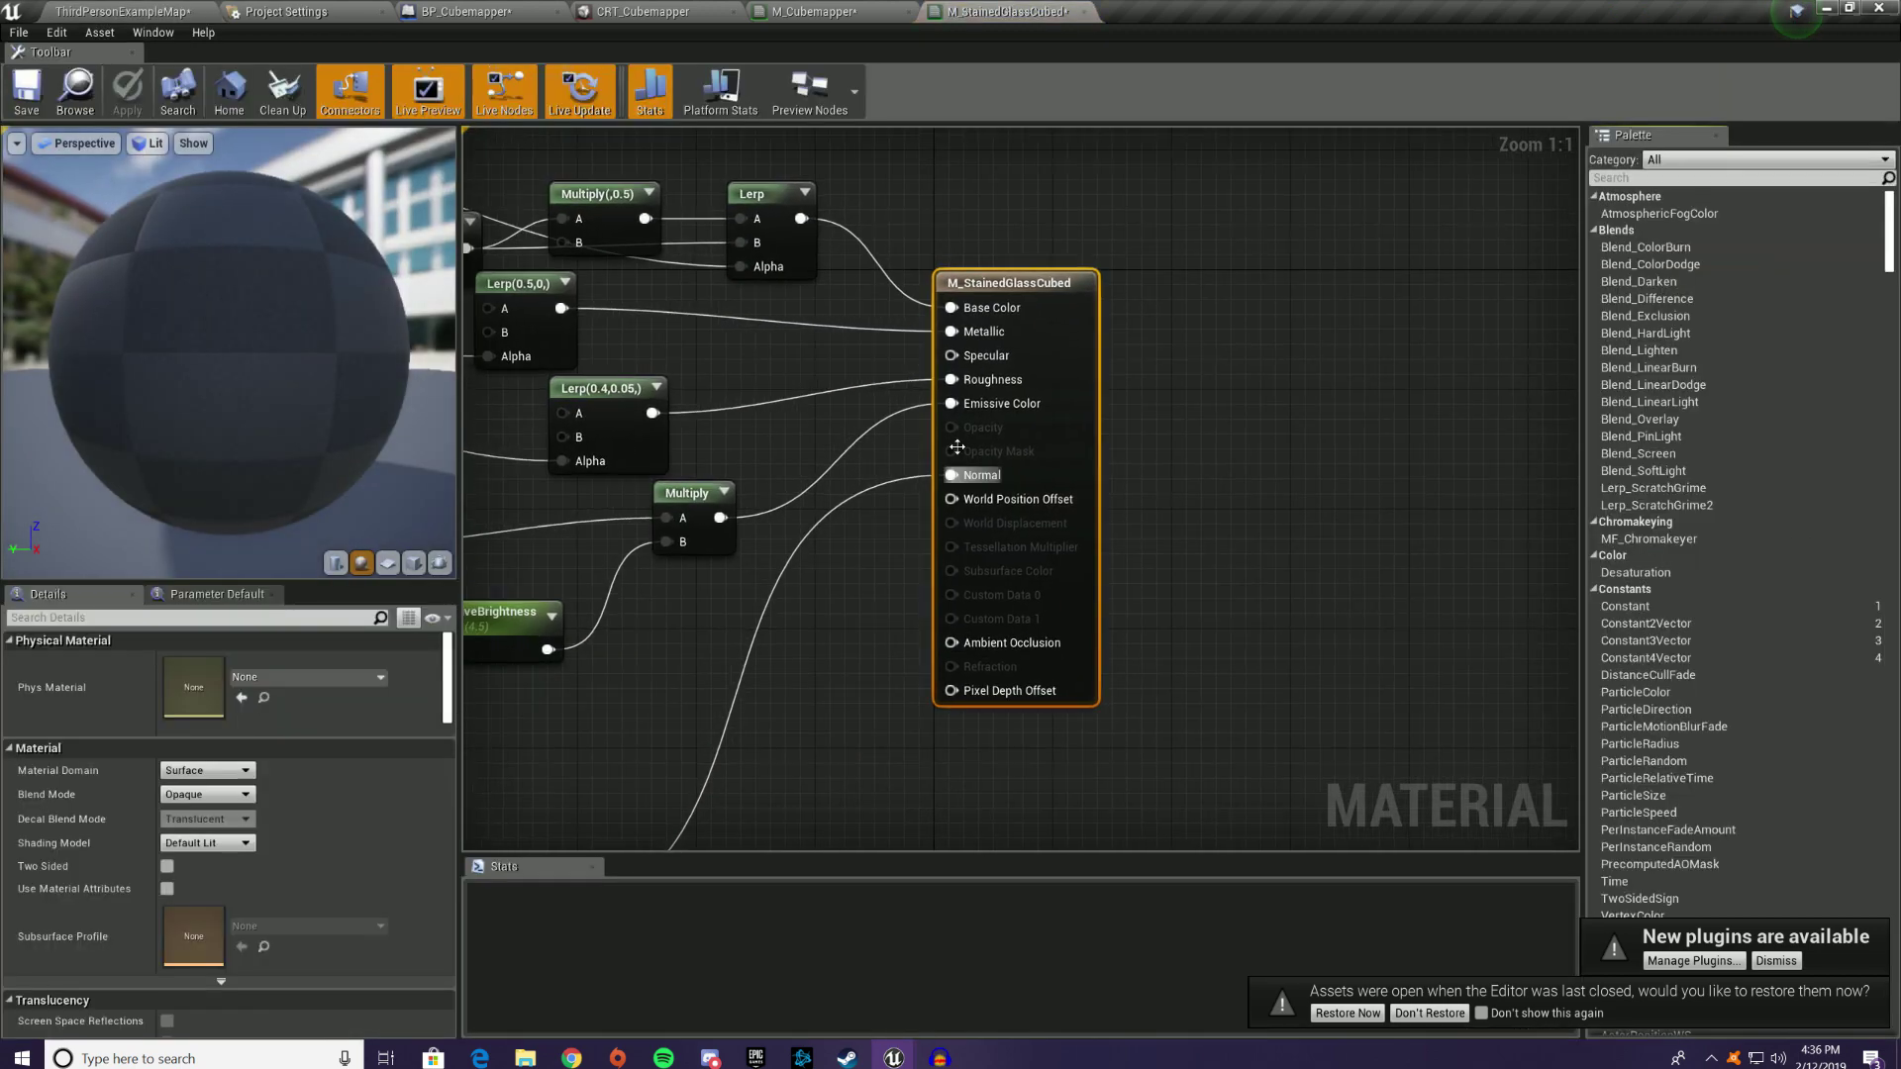
pyautogui.moveTo(1516, 459); pyautogui.dragTo(1273, 333, button='right')
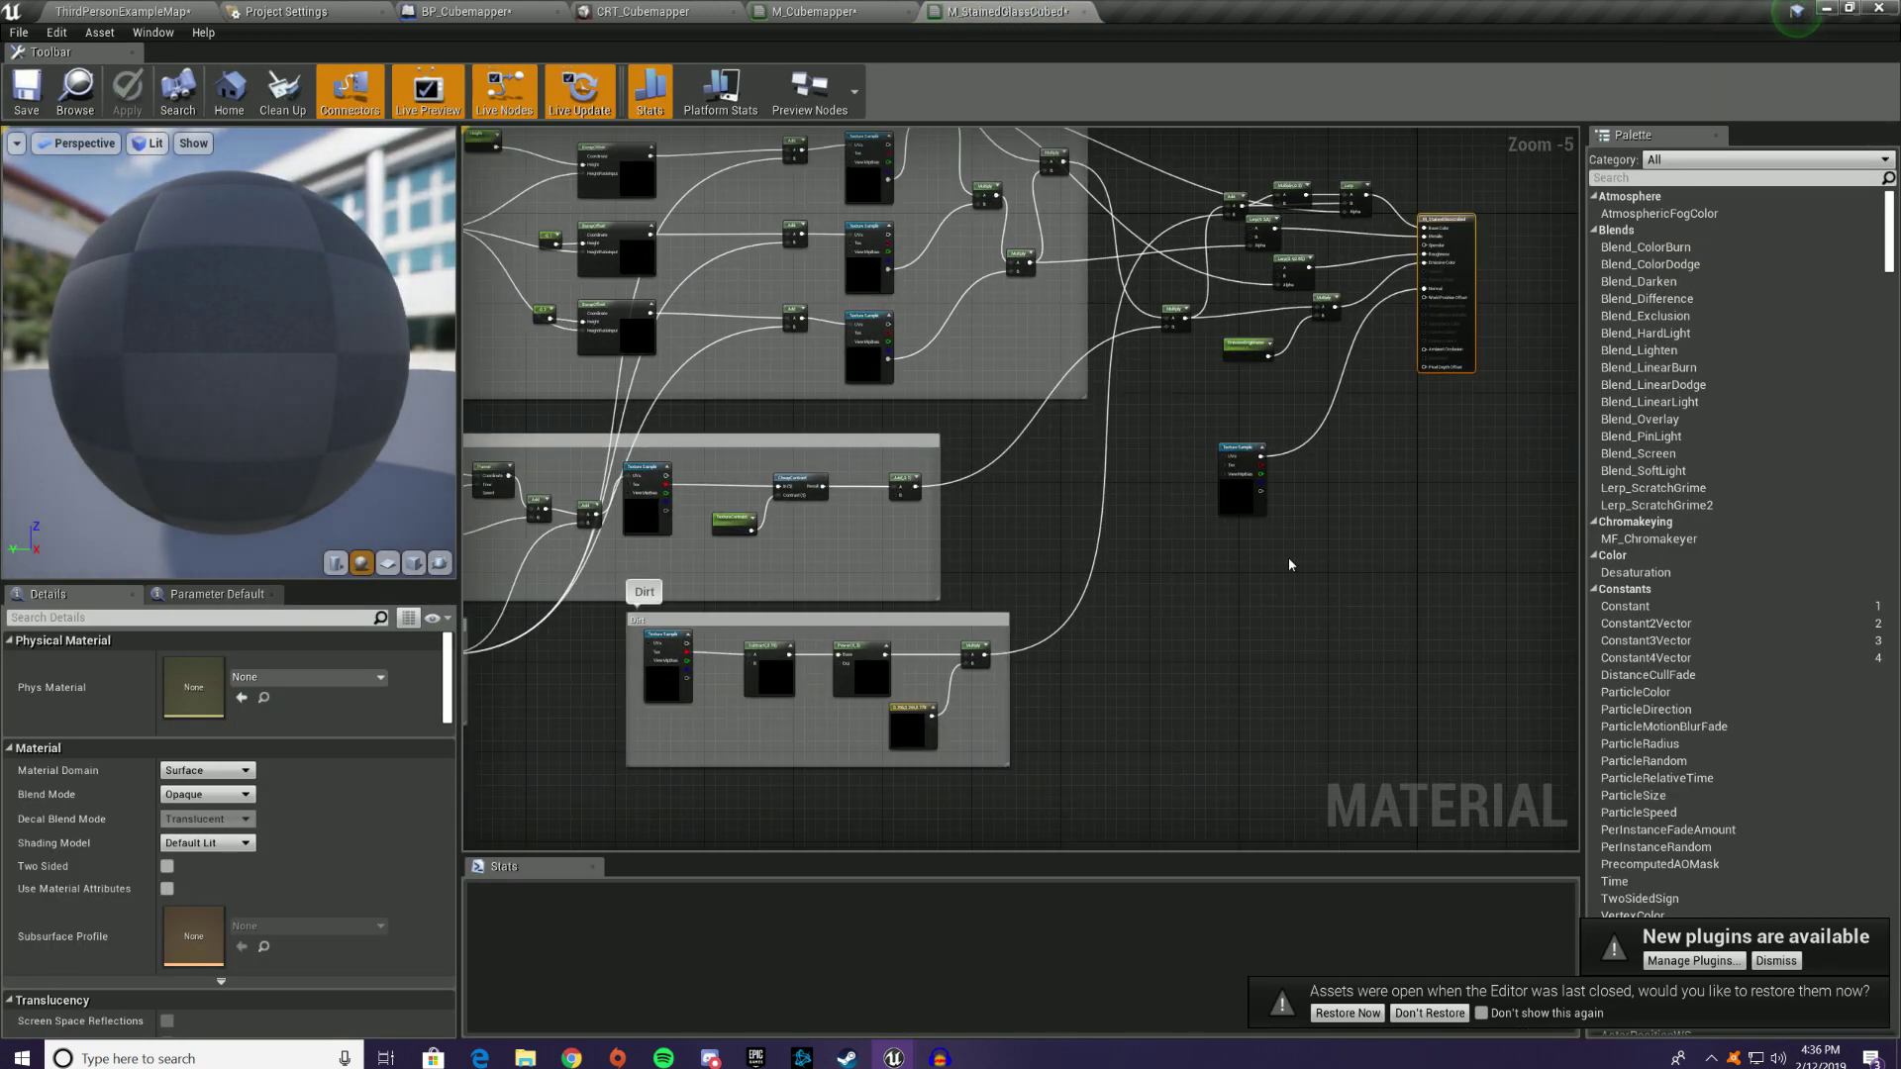
pyautogui.moveTo(992, 300); pyautogui.dragTo(1086, 391, button='right')
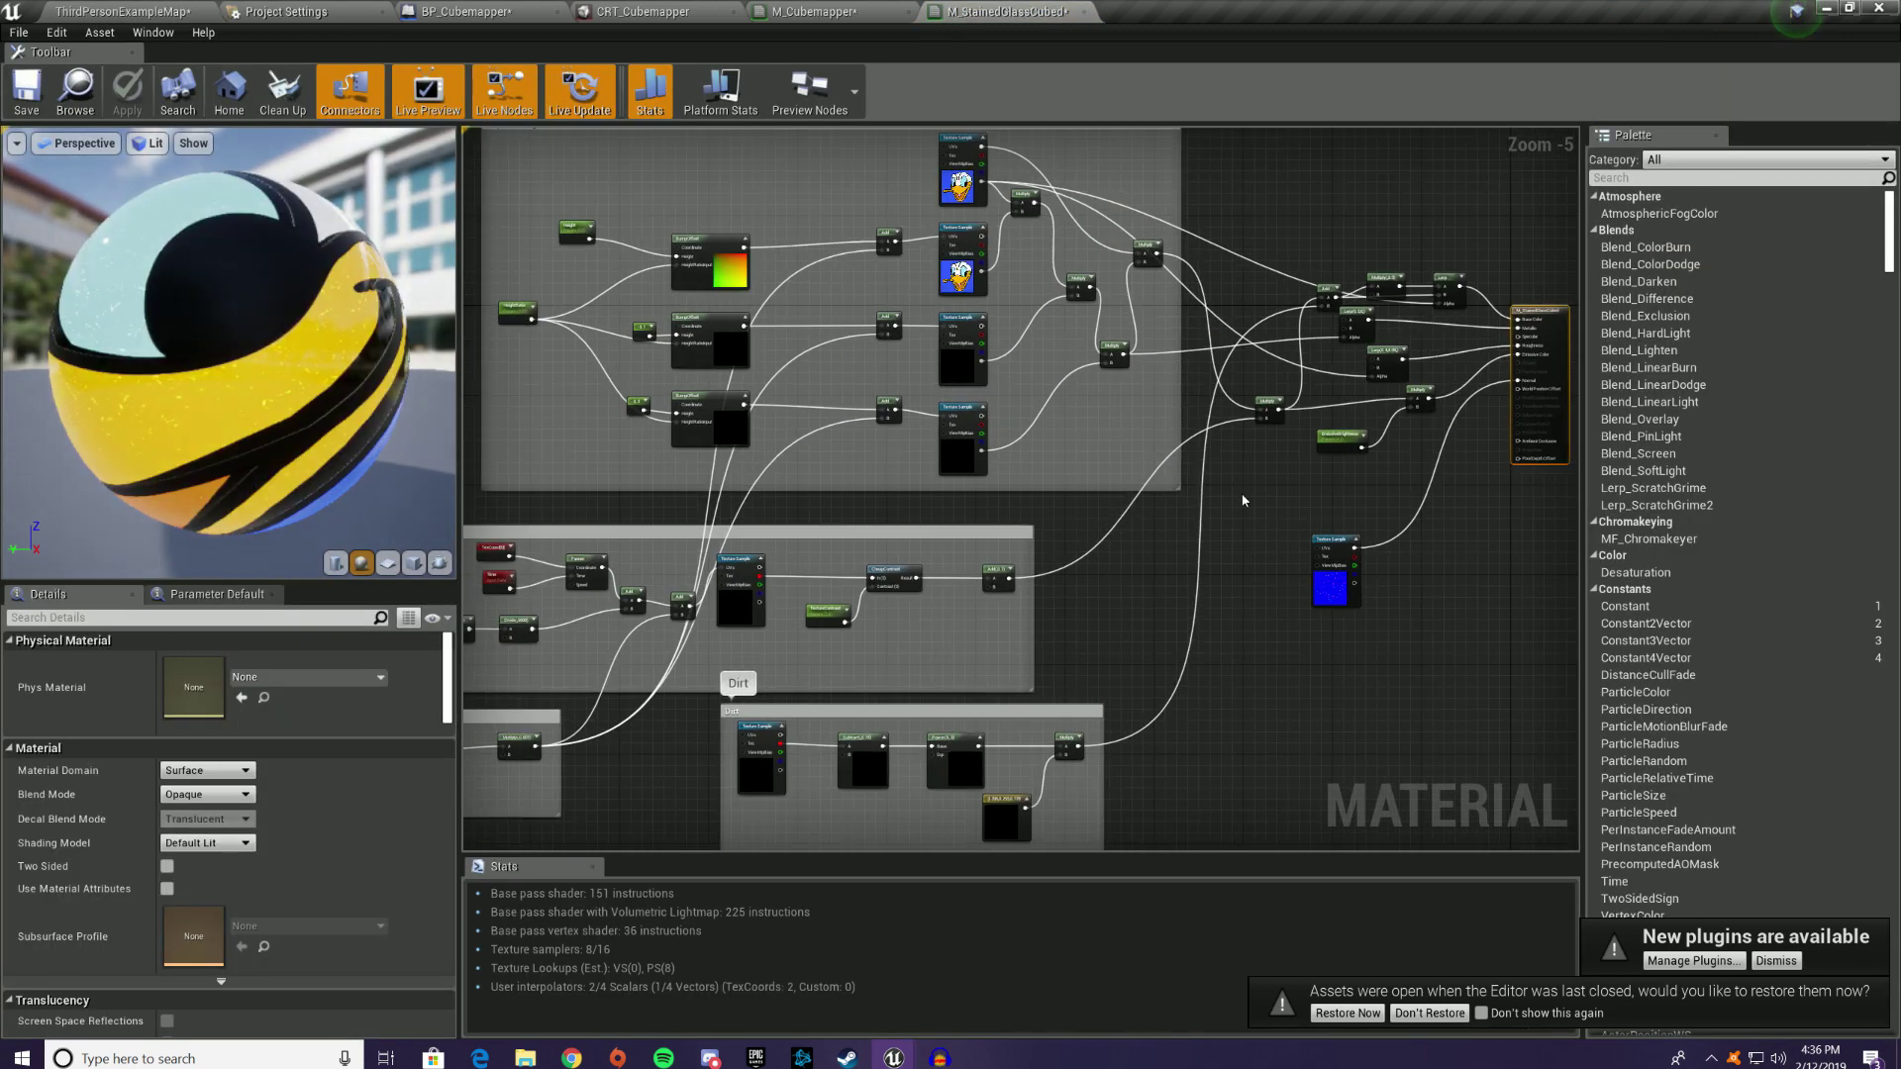
pyautogui.scroll(-1, 1245, 500)
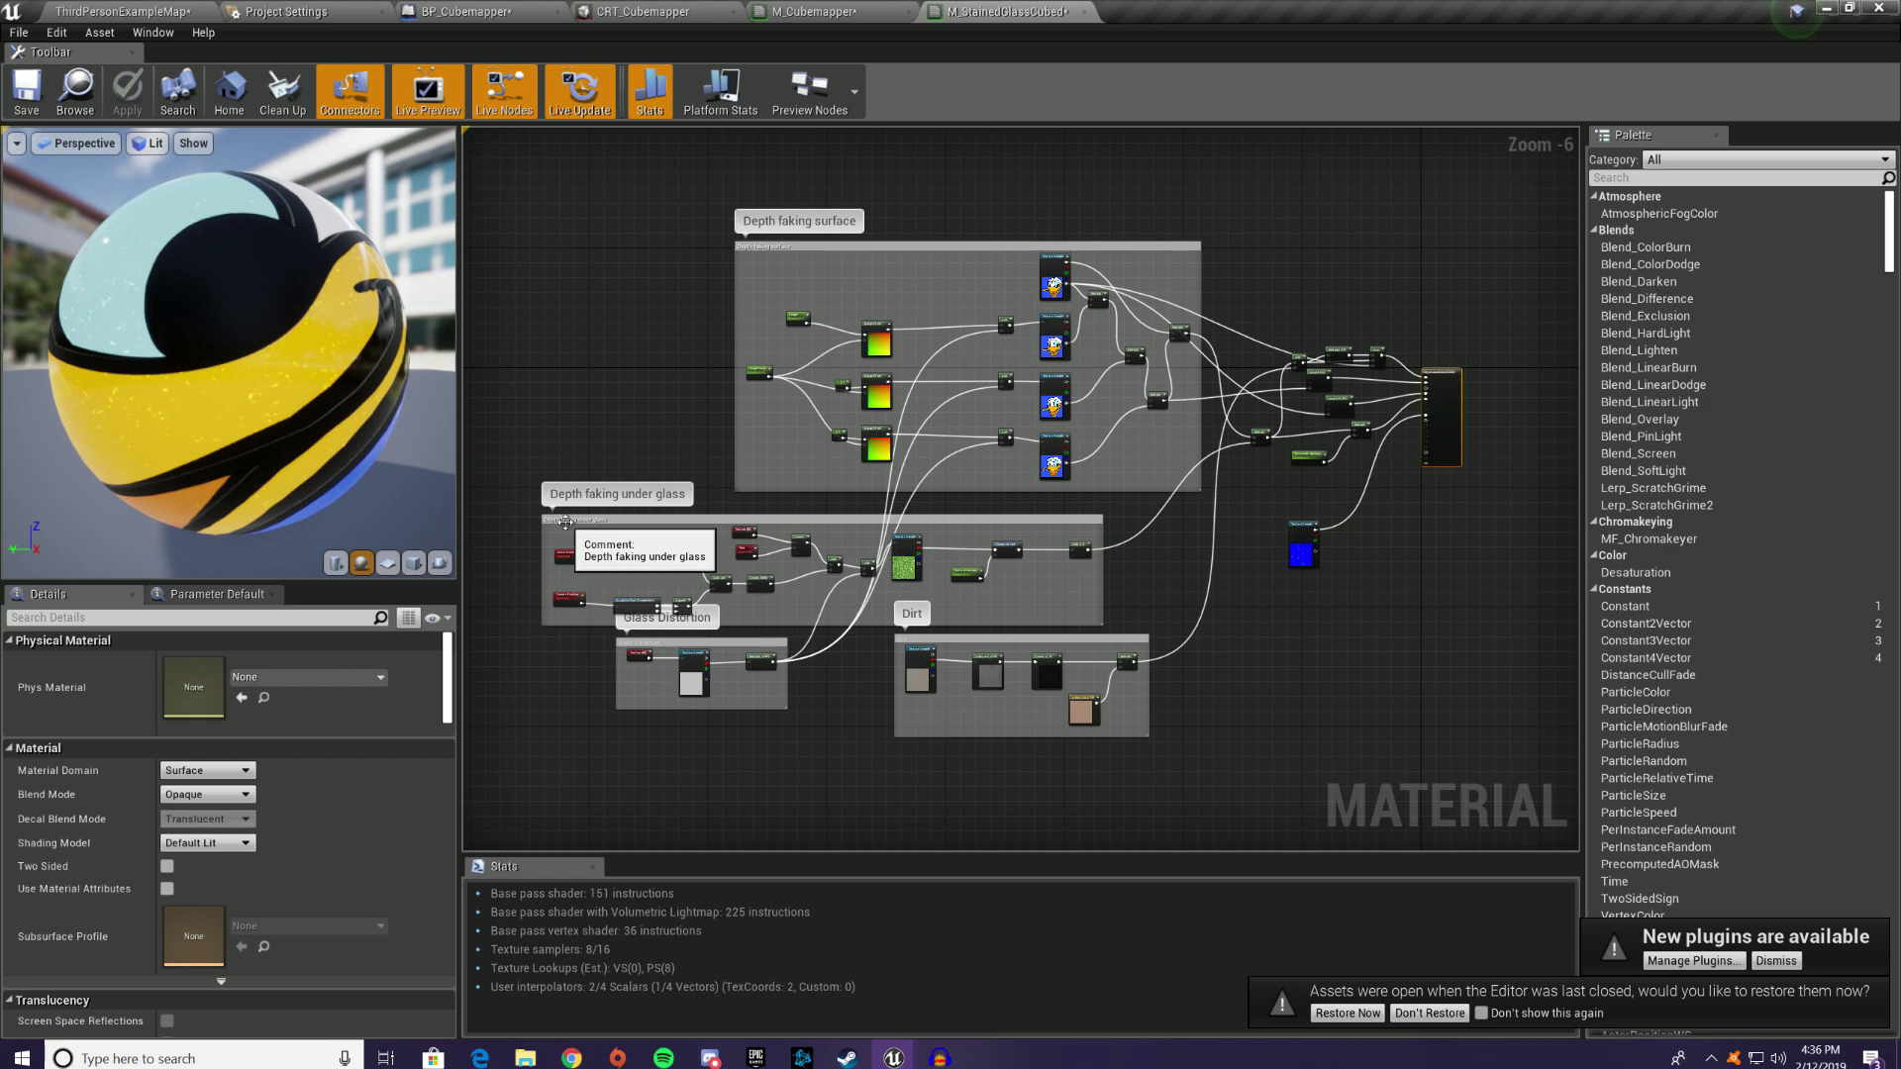
pyautogui.scroll(2, 1114, 594)
pyautogui.moveTo(1115, 595); pyautogui.dragTo(1375, 488, button='right')
pyautogui.moveTo(952, 327); pyautogui.dragTo(1002, 399, button='right')
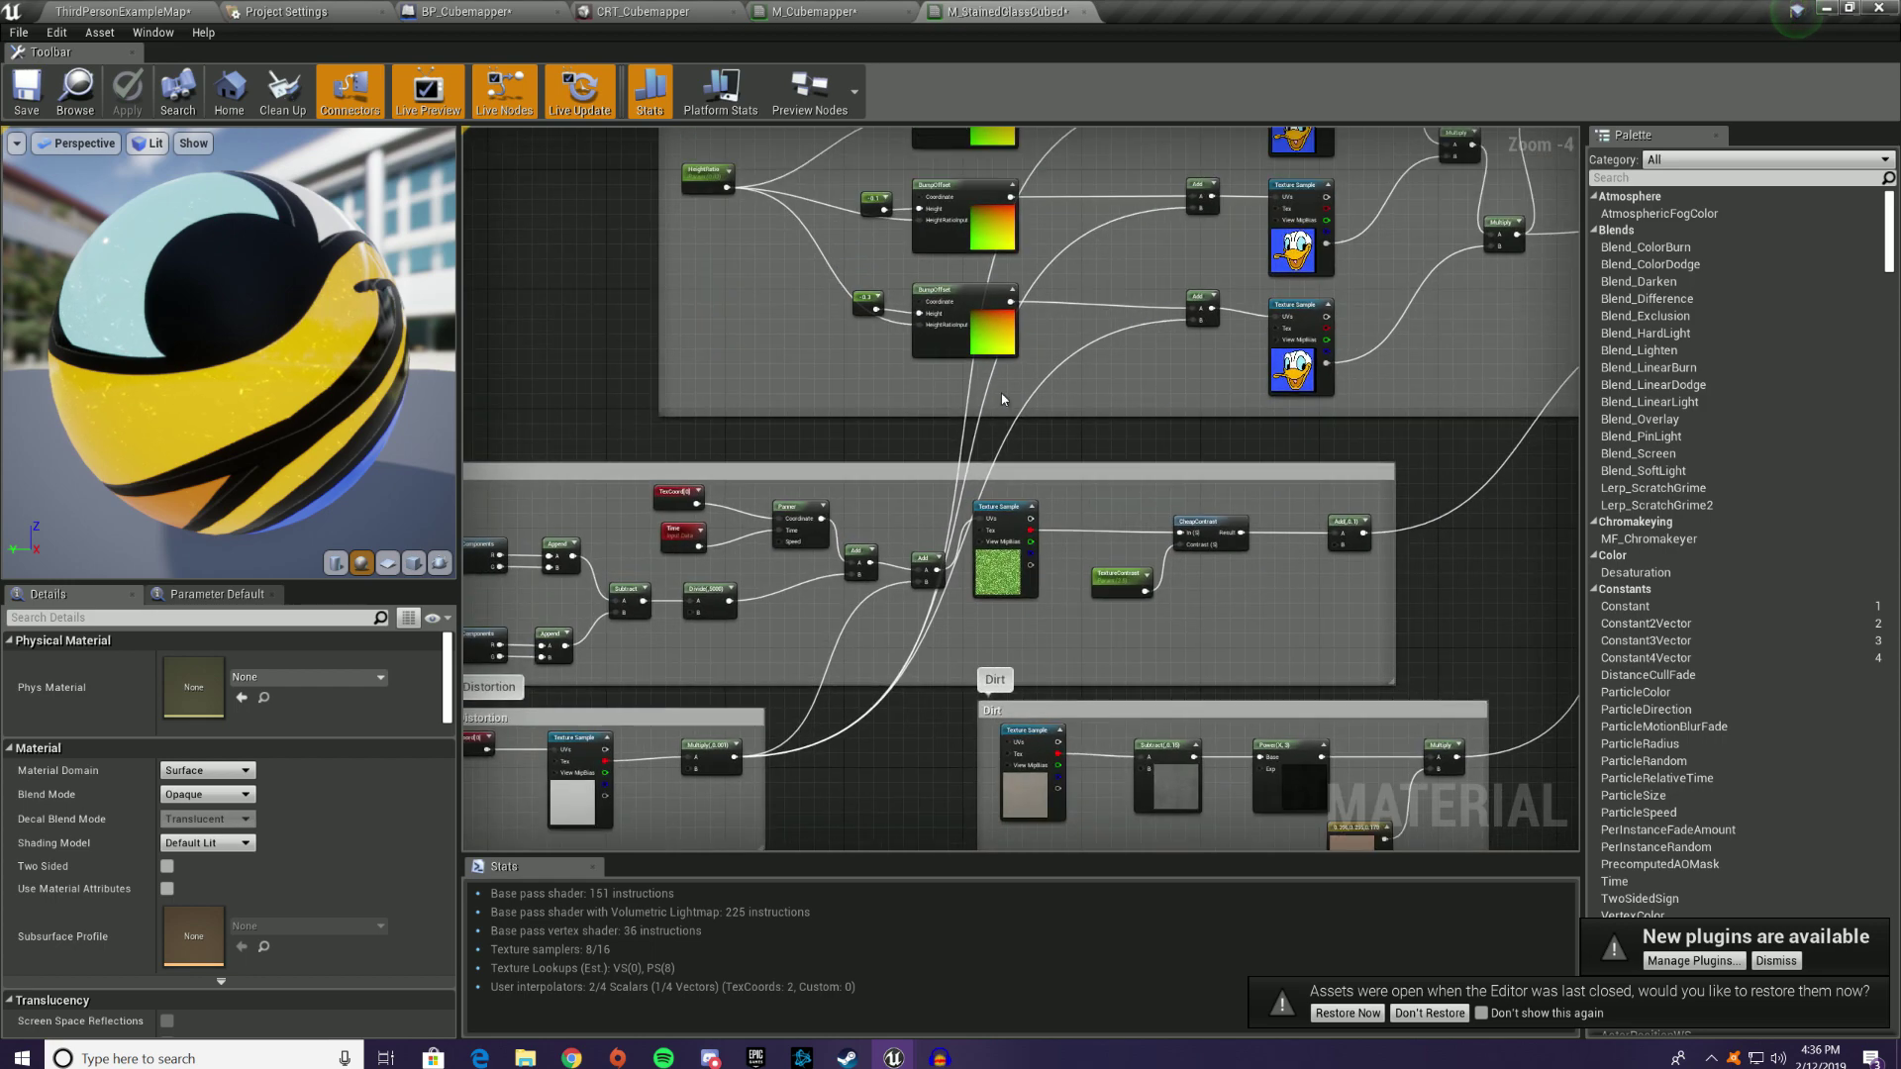
pyautogui.moveTo(1423, 487); pyautogui.dragTo(1467, 430, button='right')
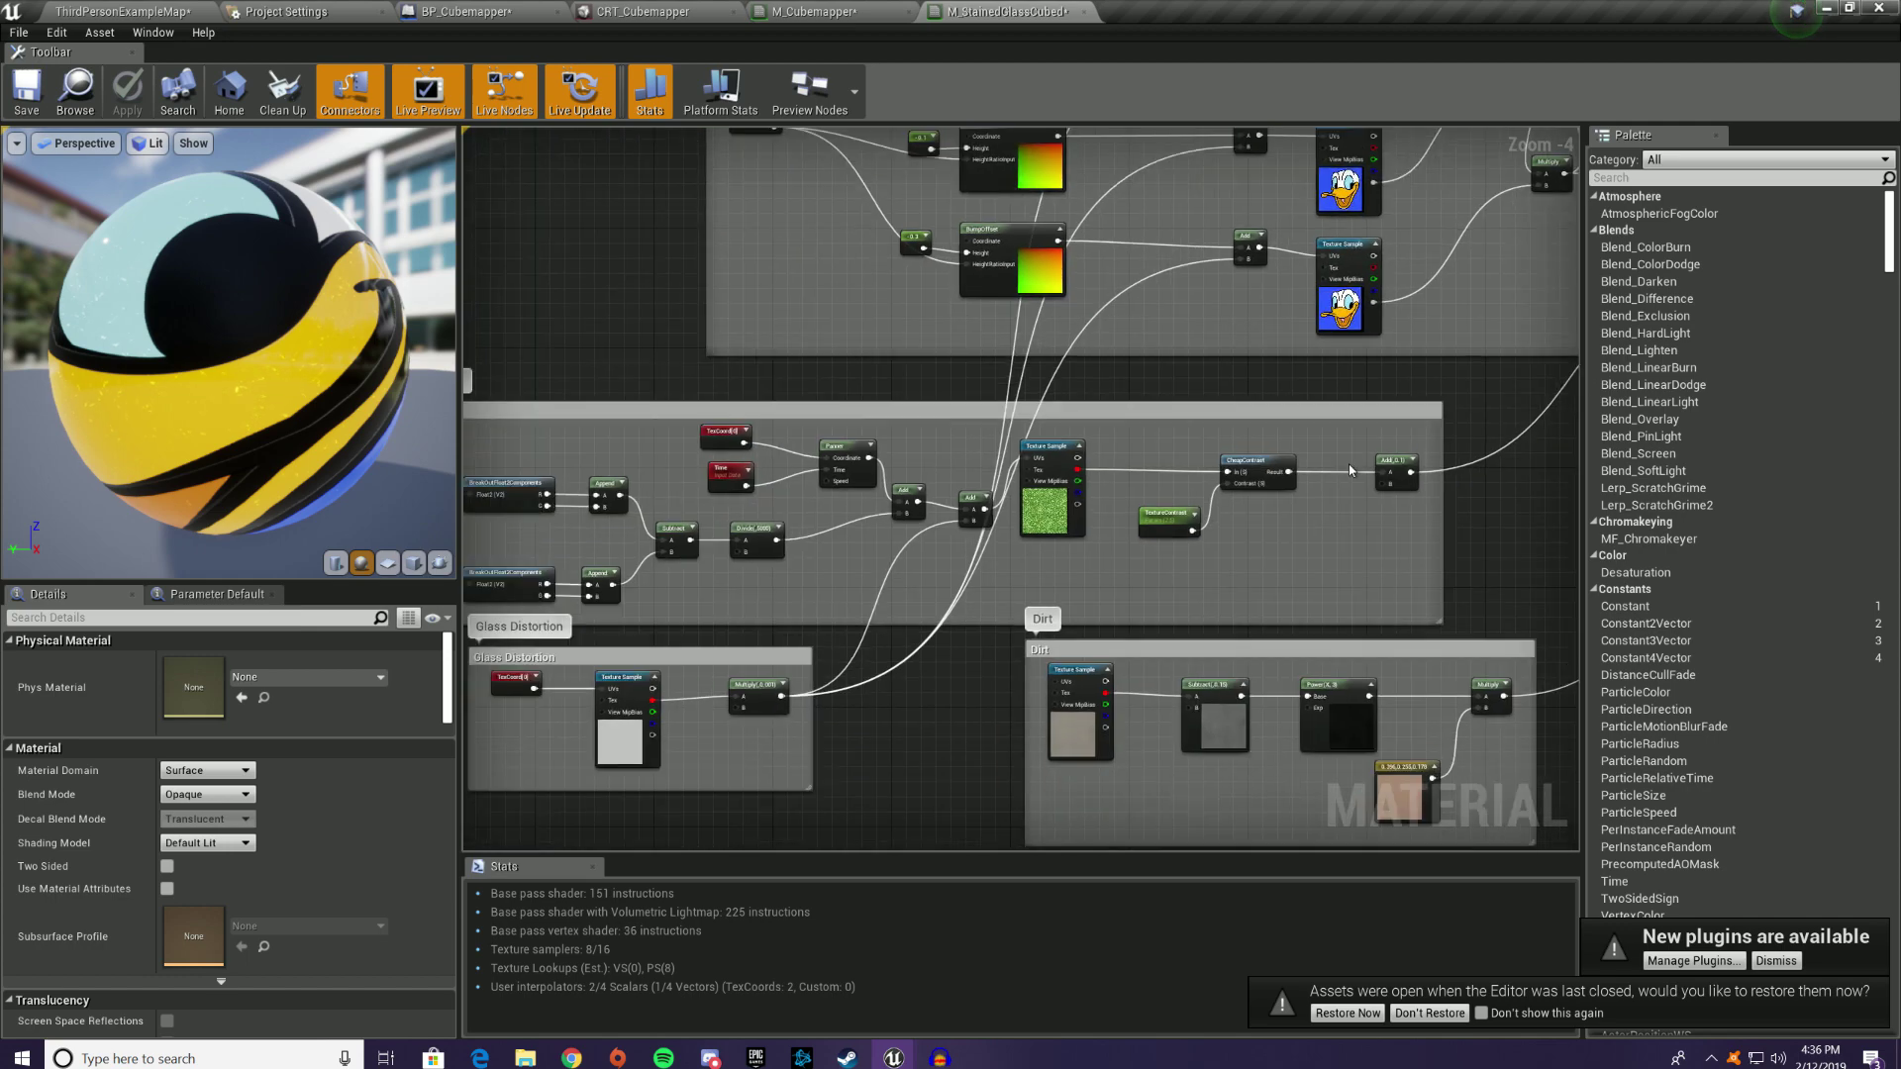
pyautogui.moveTo(1209, 493); pyautogui.dragTo(1349, 444, button='right')
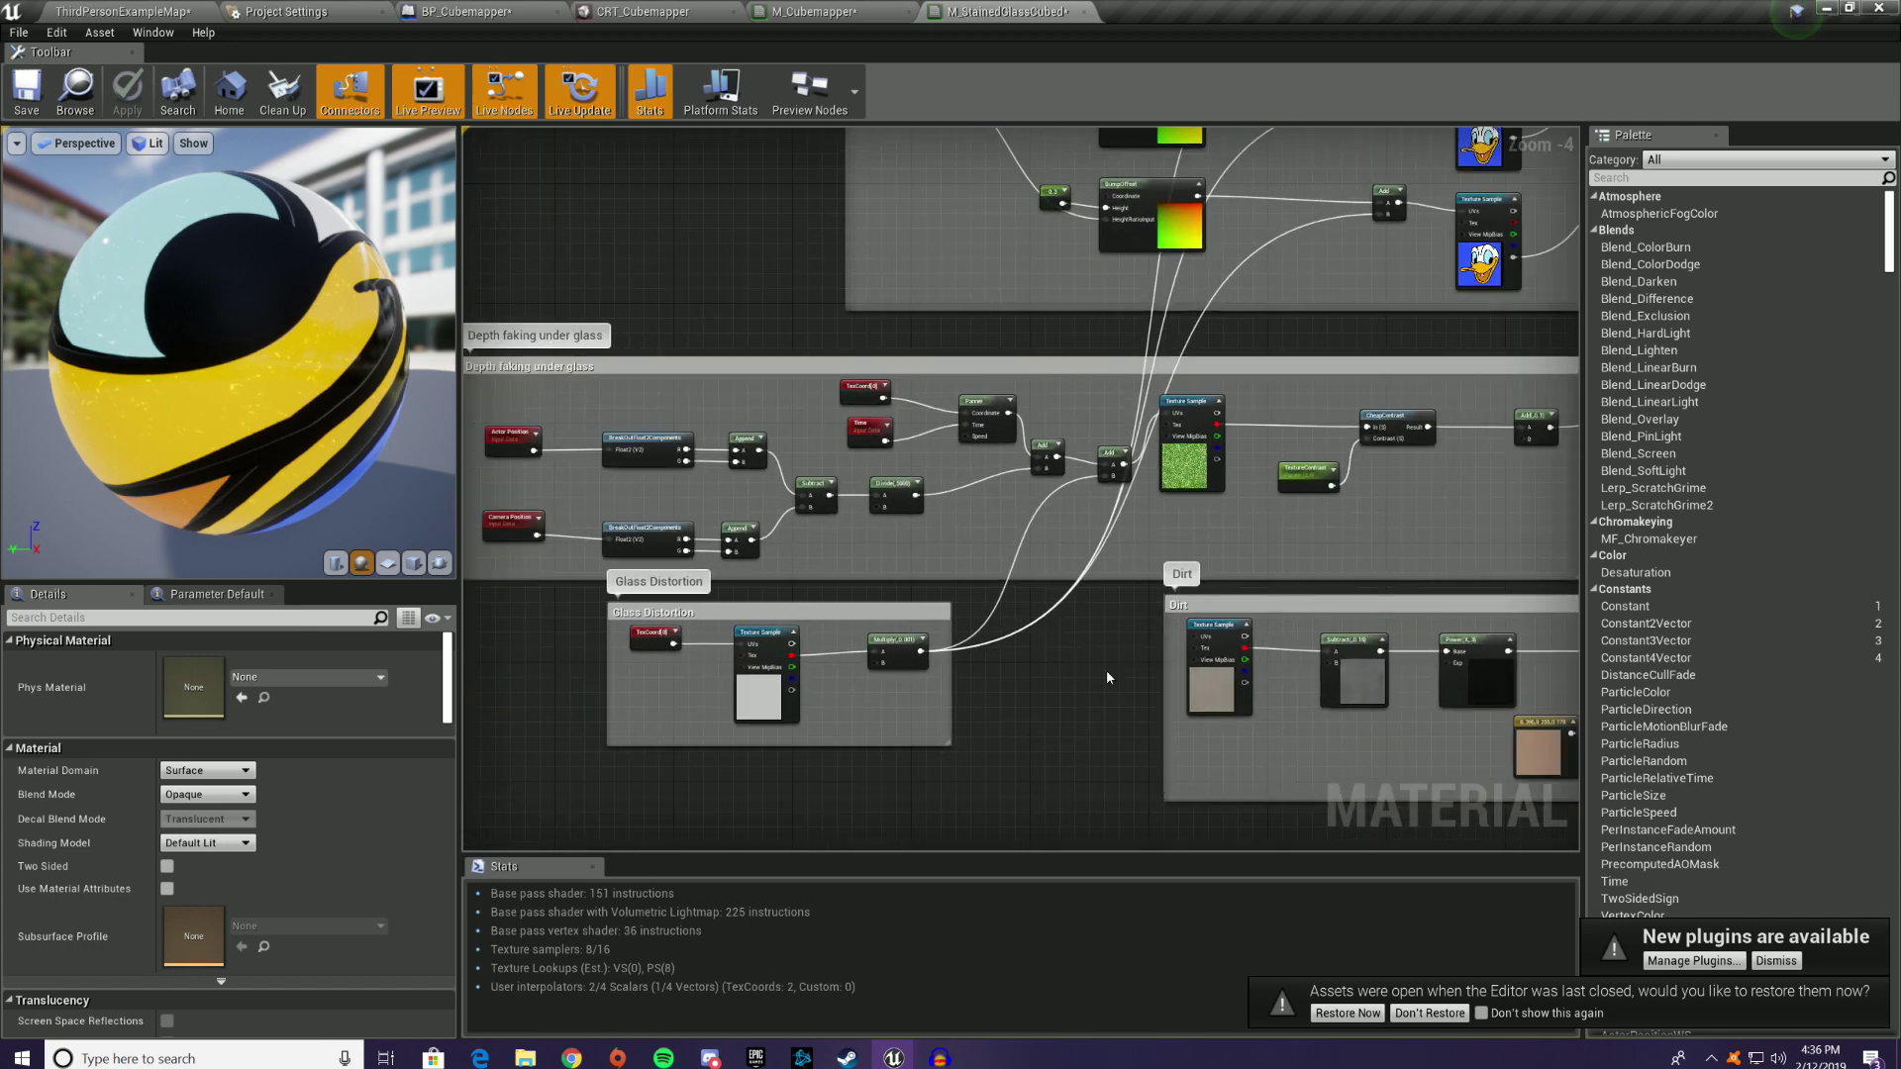
pyautogui.moveTo(1332, 592); pyautogui.dragTo(1237, 513, button='right')
pyautogui.scroll(-1, 1373, 557)
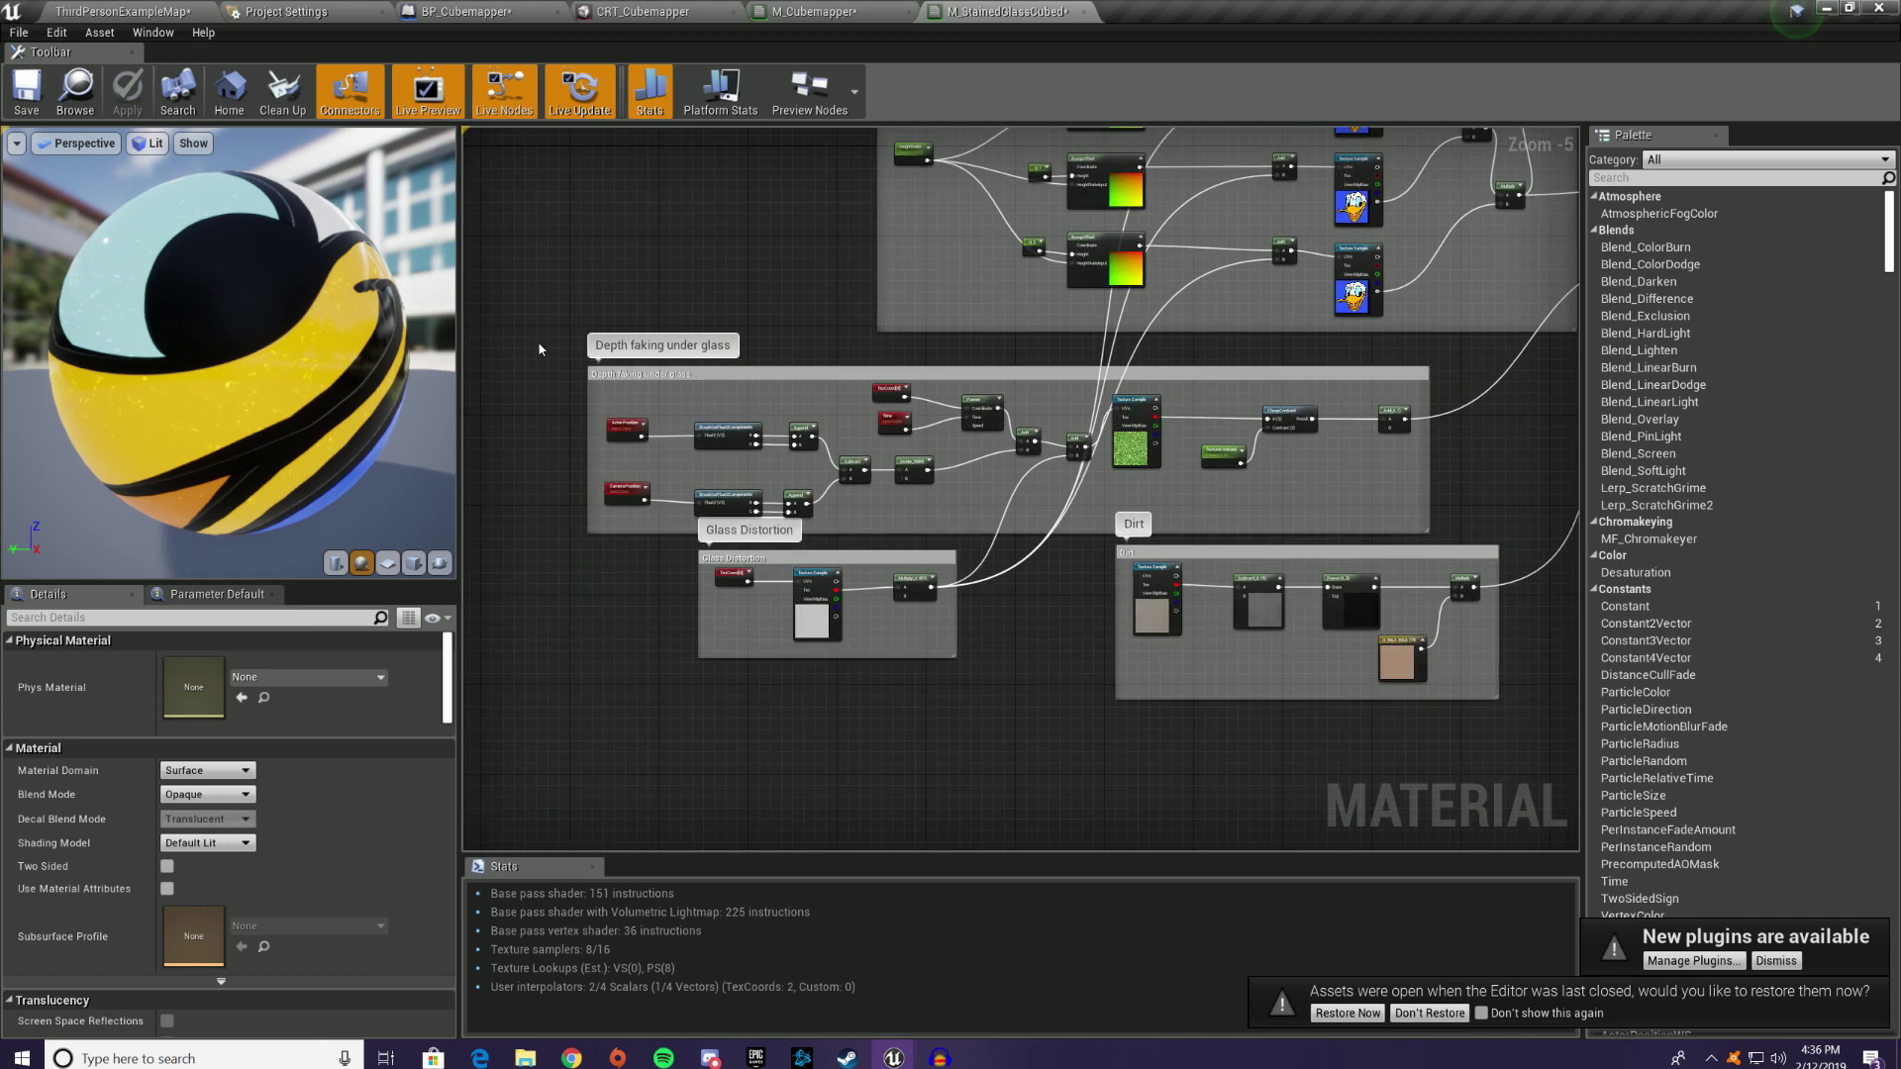
pyautogui.click(143, 10)
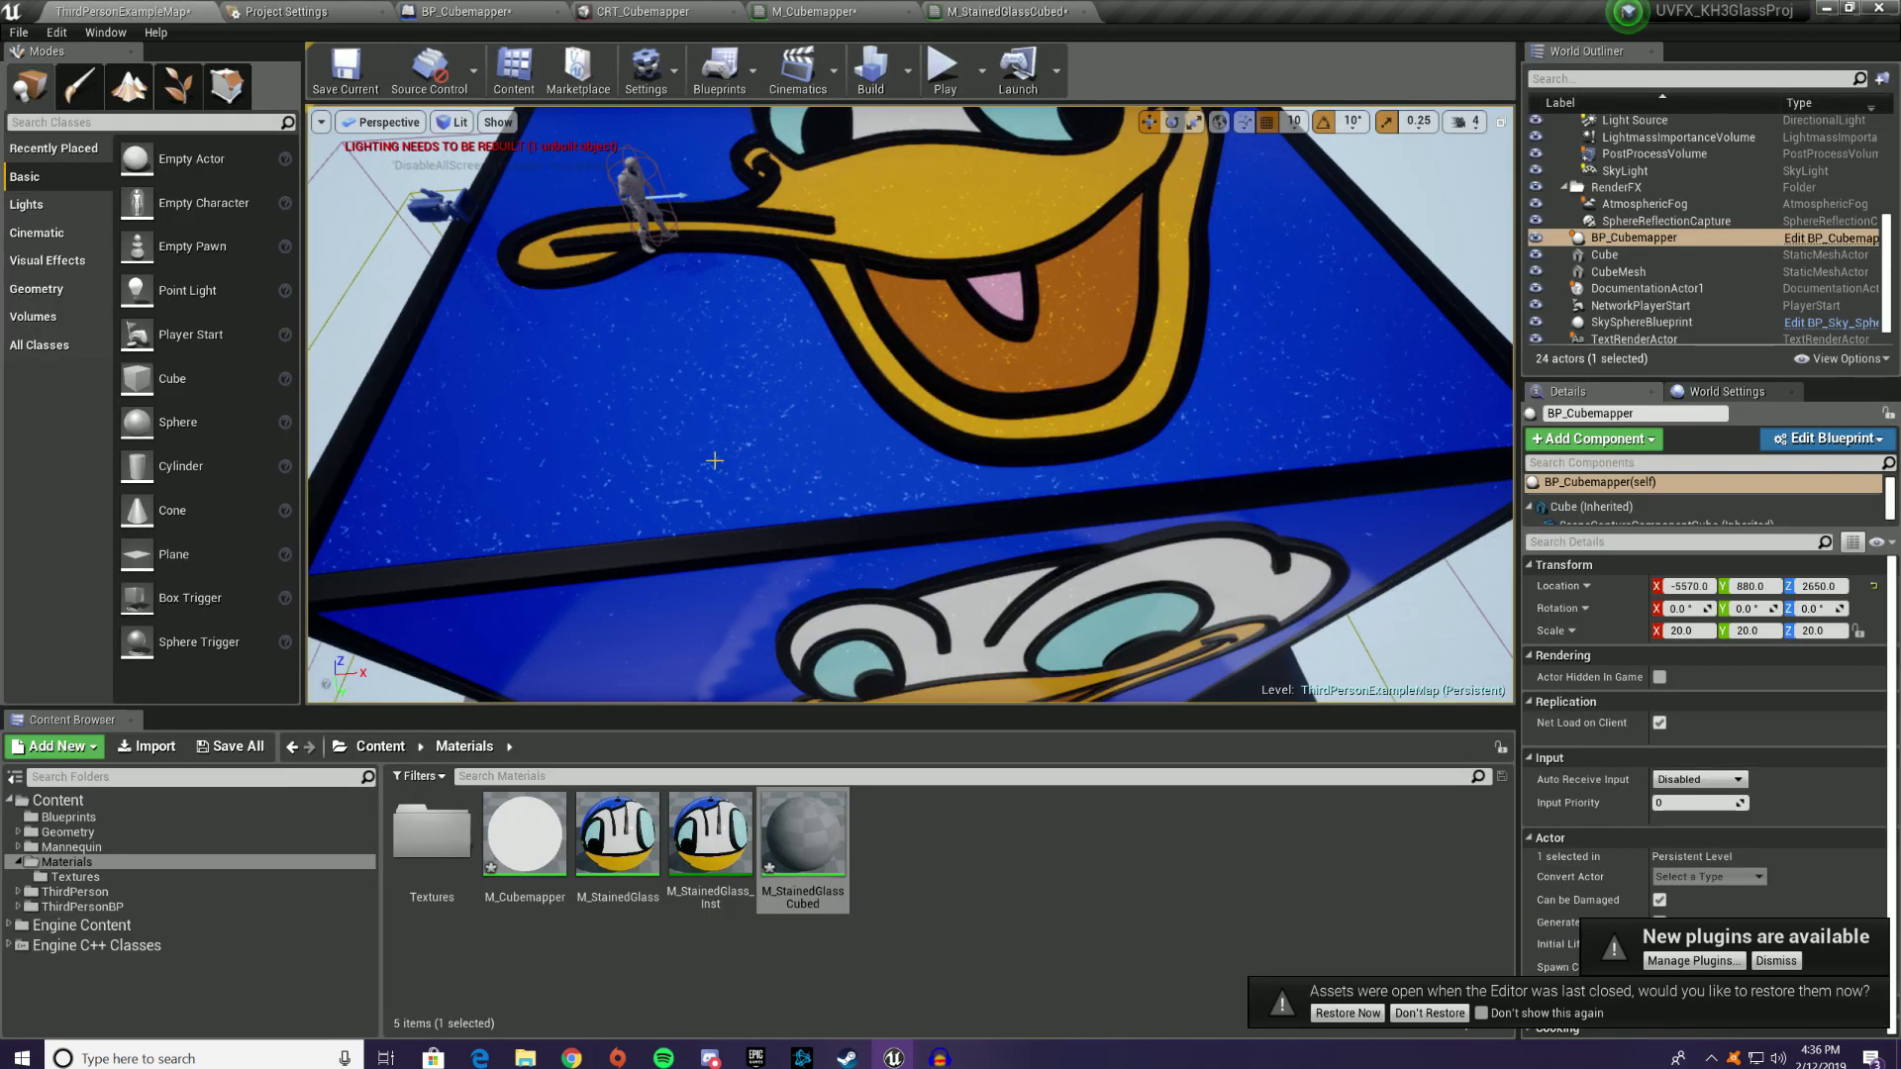
pyautogui.click(995, 11)
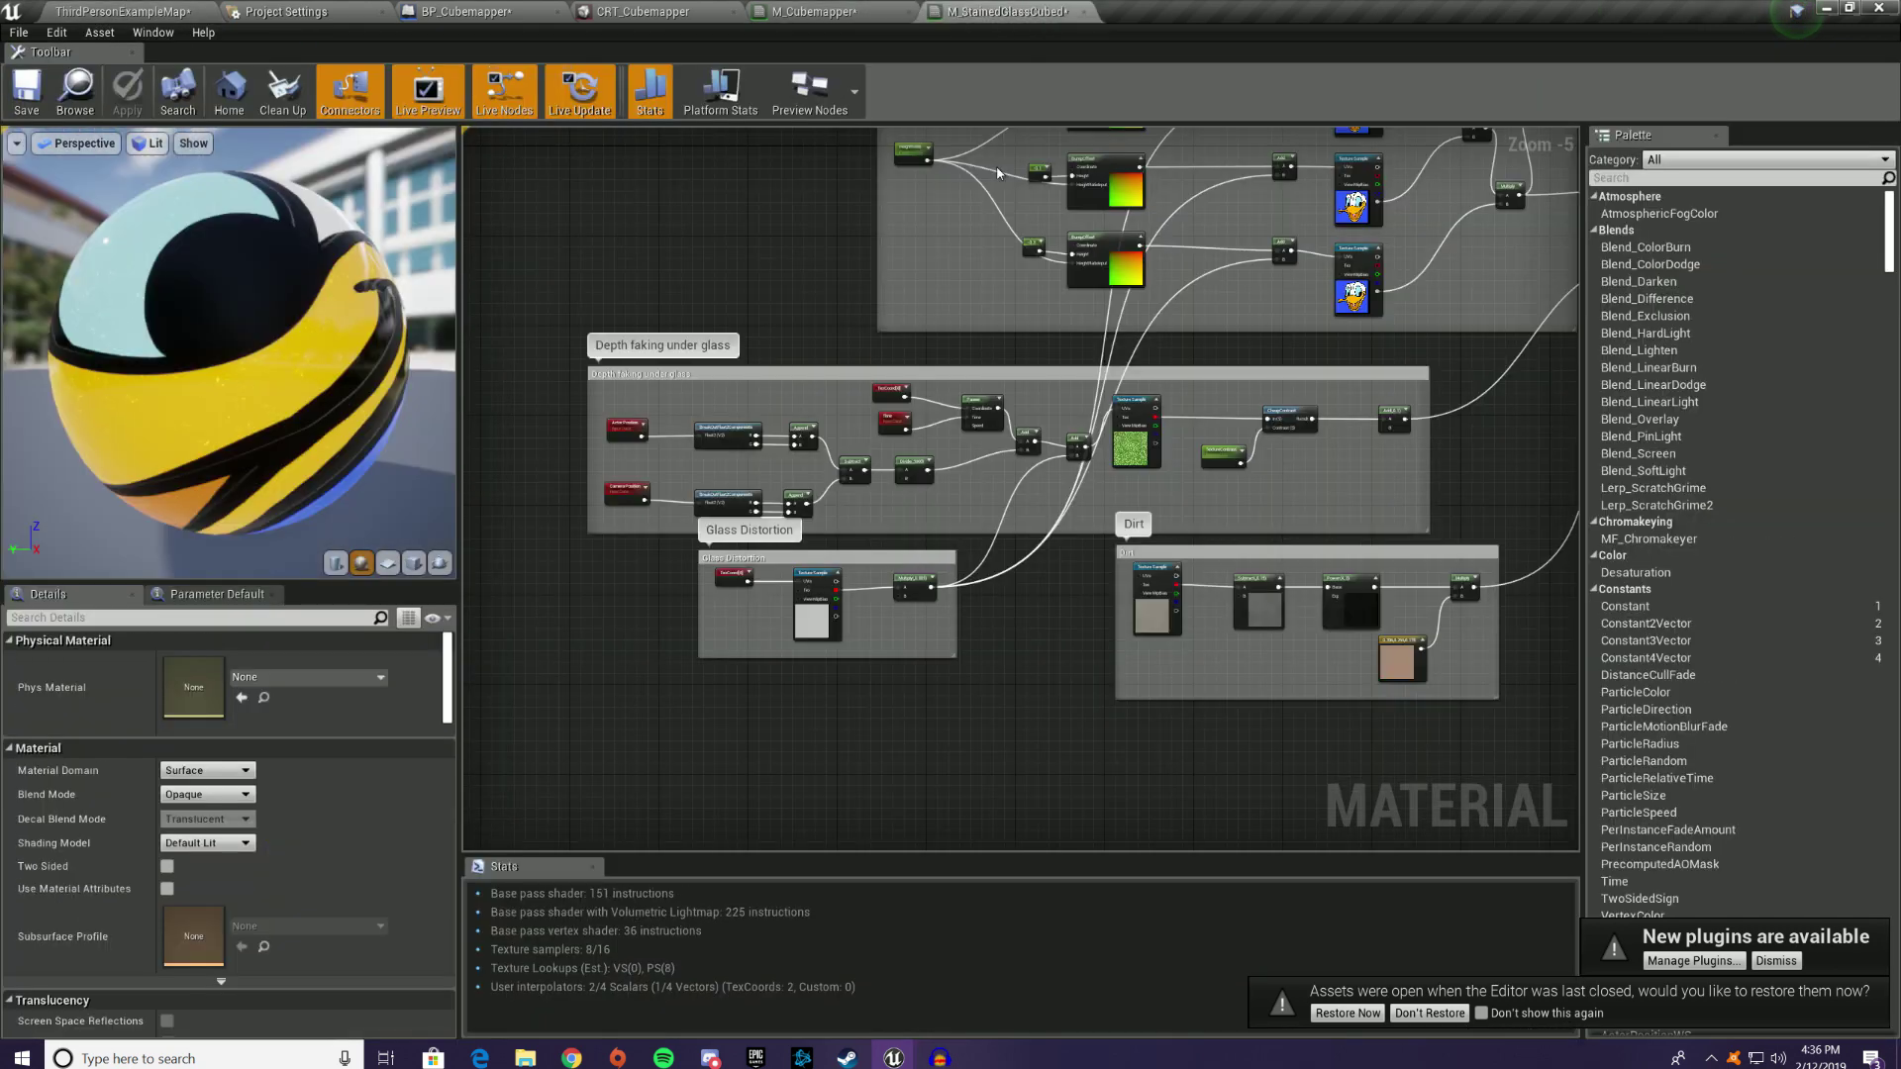
# Step: Delete the Depth faking under glass comment group with all its nodes from the M_StainedGlassCubed graph
pyautogui.moveTo(1168, 468); pyautogui.dragTo(967, 532, button='right')
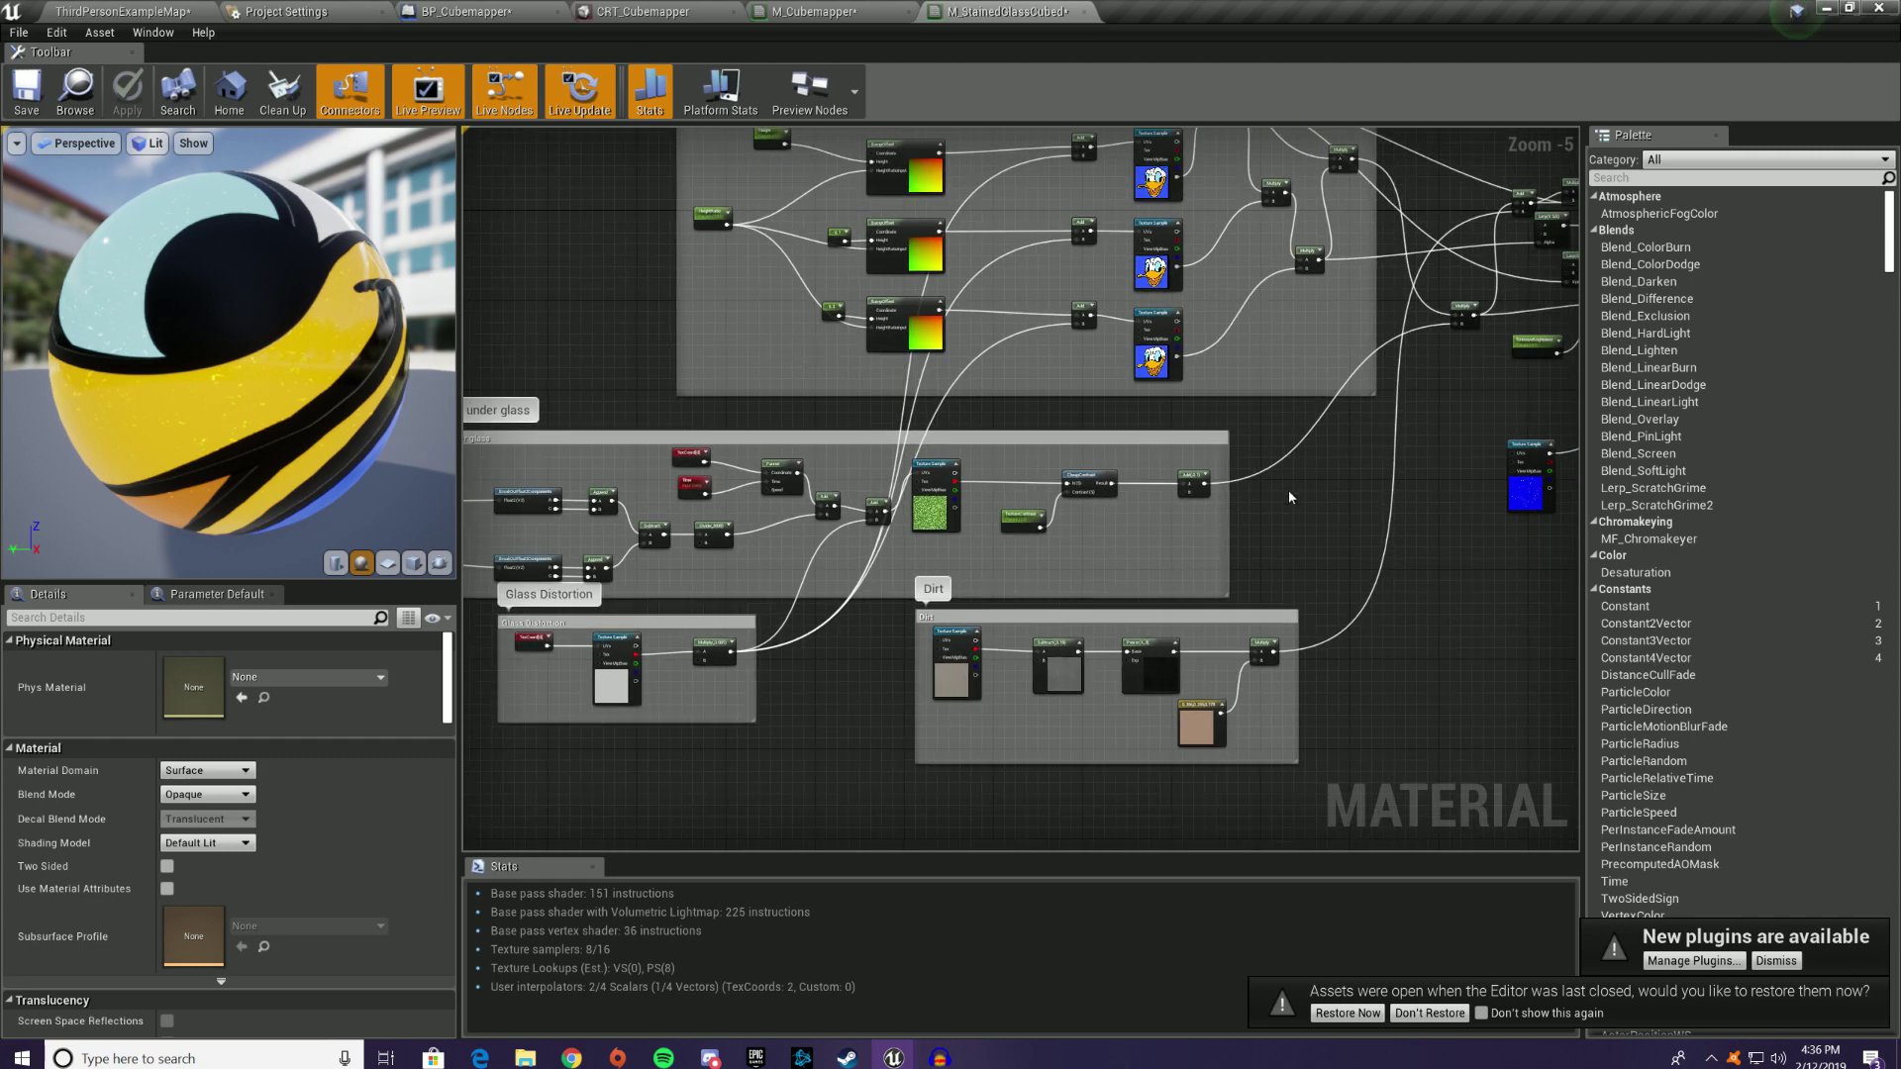
pyautogui.moveTo(789, 480); pyautogui.dragTo(946, 450, button='right')
pyautogui.moveTo(516, 393); pyautogui.dragTo(1457, 573)
pyautogui.rightClick(1324, 494)
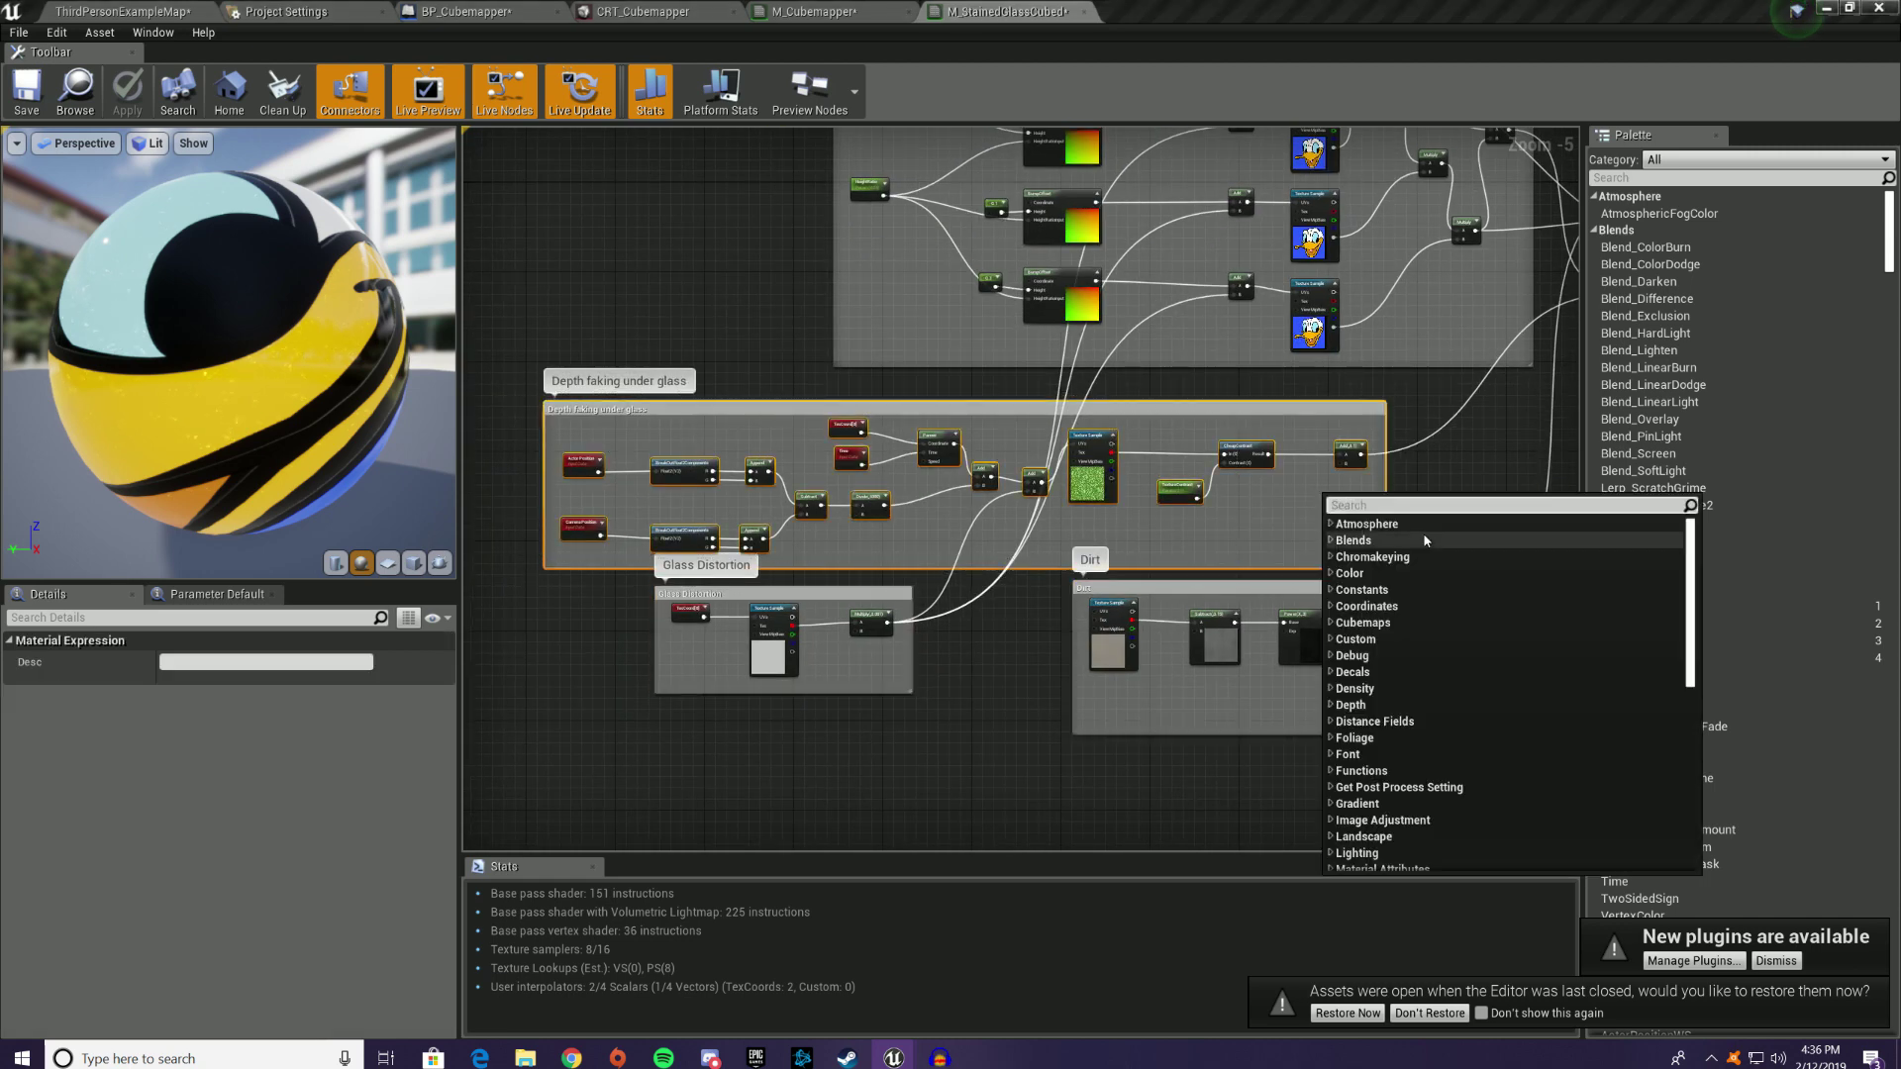
pyautogui.rightClick(1212, 406)
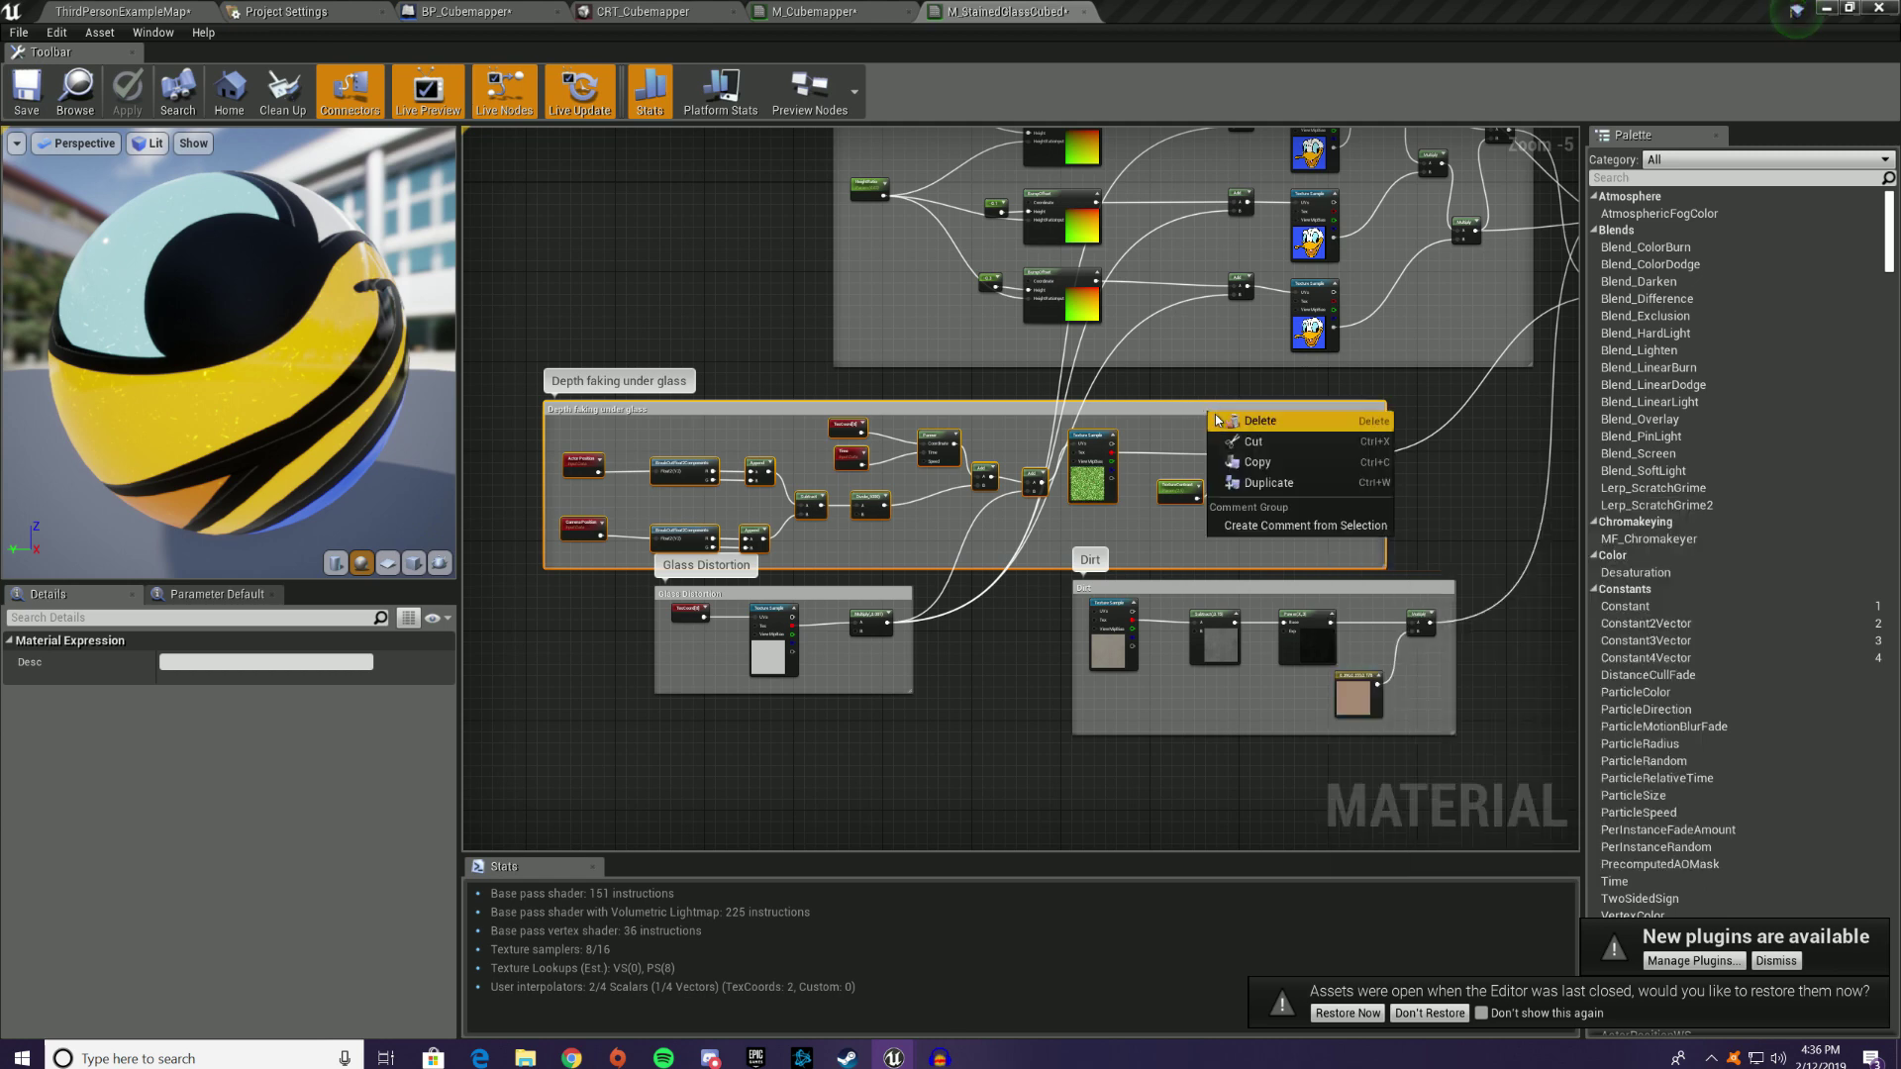
pyautogui.click(1391, 448)
# Step: Examine the remaining duck texture, multiply and emissive nodes in the M_StainedGlassCubed graph against the stained glass cube in the level
pyautogui.moveTo(1431, 426); pyautogui.dragTo(926, 613, button='right')
pyautogui.scroll(2, 1010, 510)
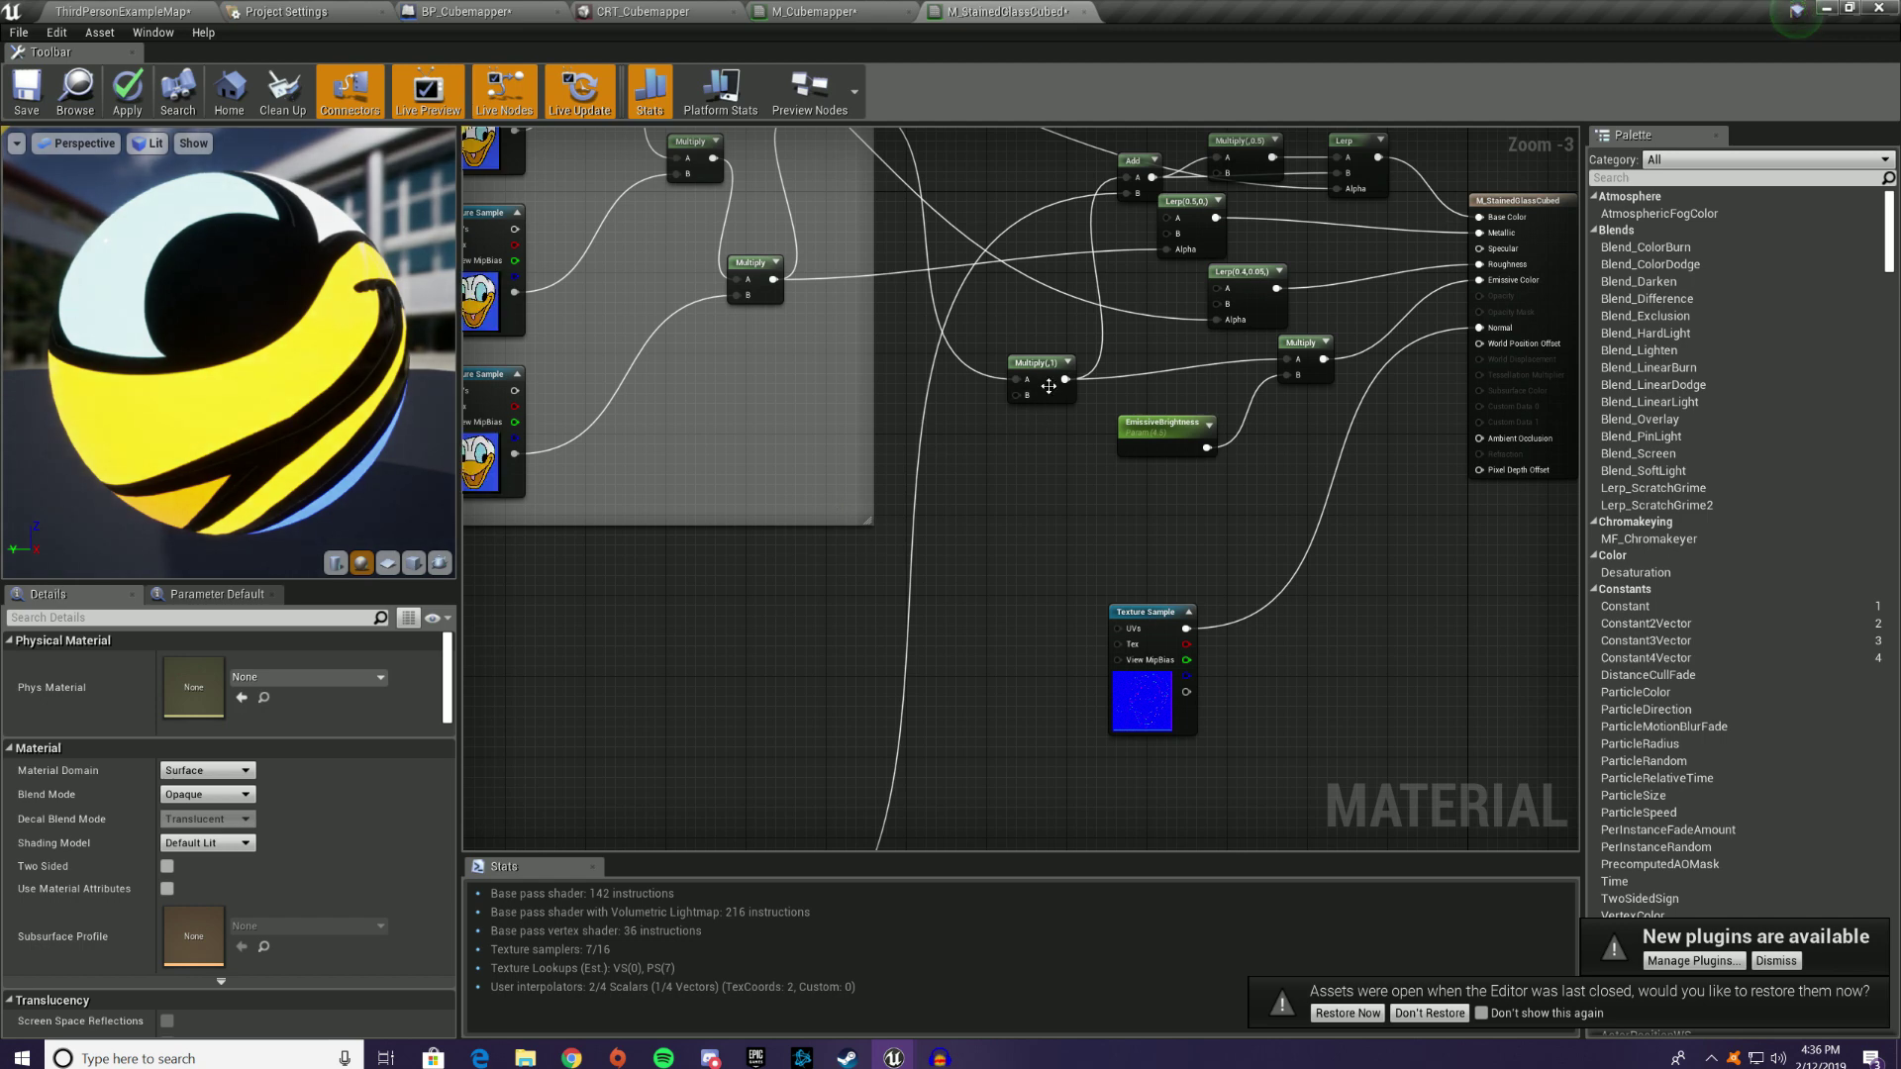
pyautogui.moveTo(1048, 386); pyautogui.dragTo(1531, 671, button='right')
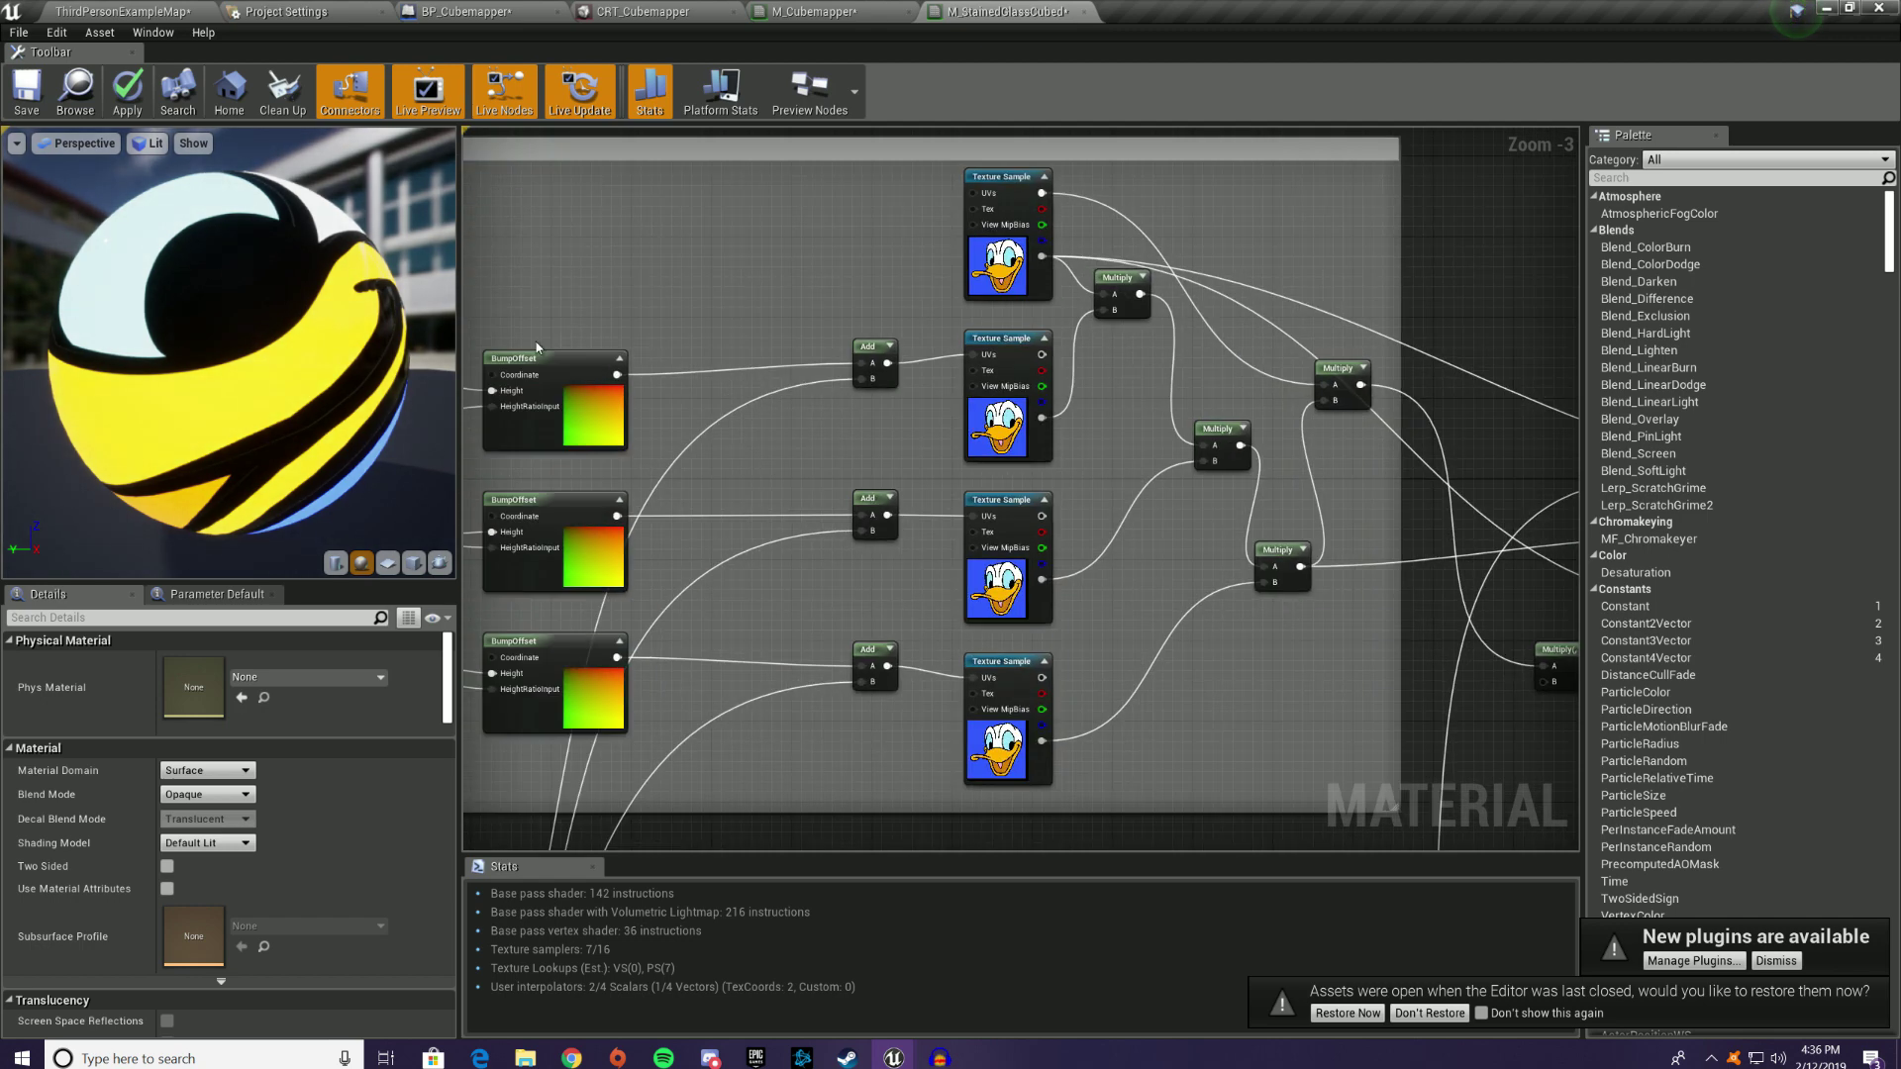
pyautogui.moveTo(1121, 782); pyautogui.dragTo(565, 722, button='right')
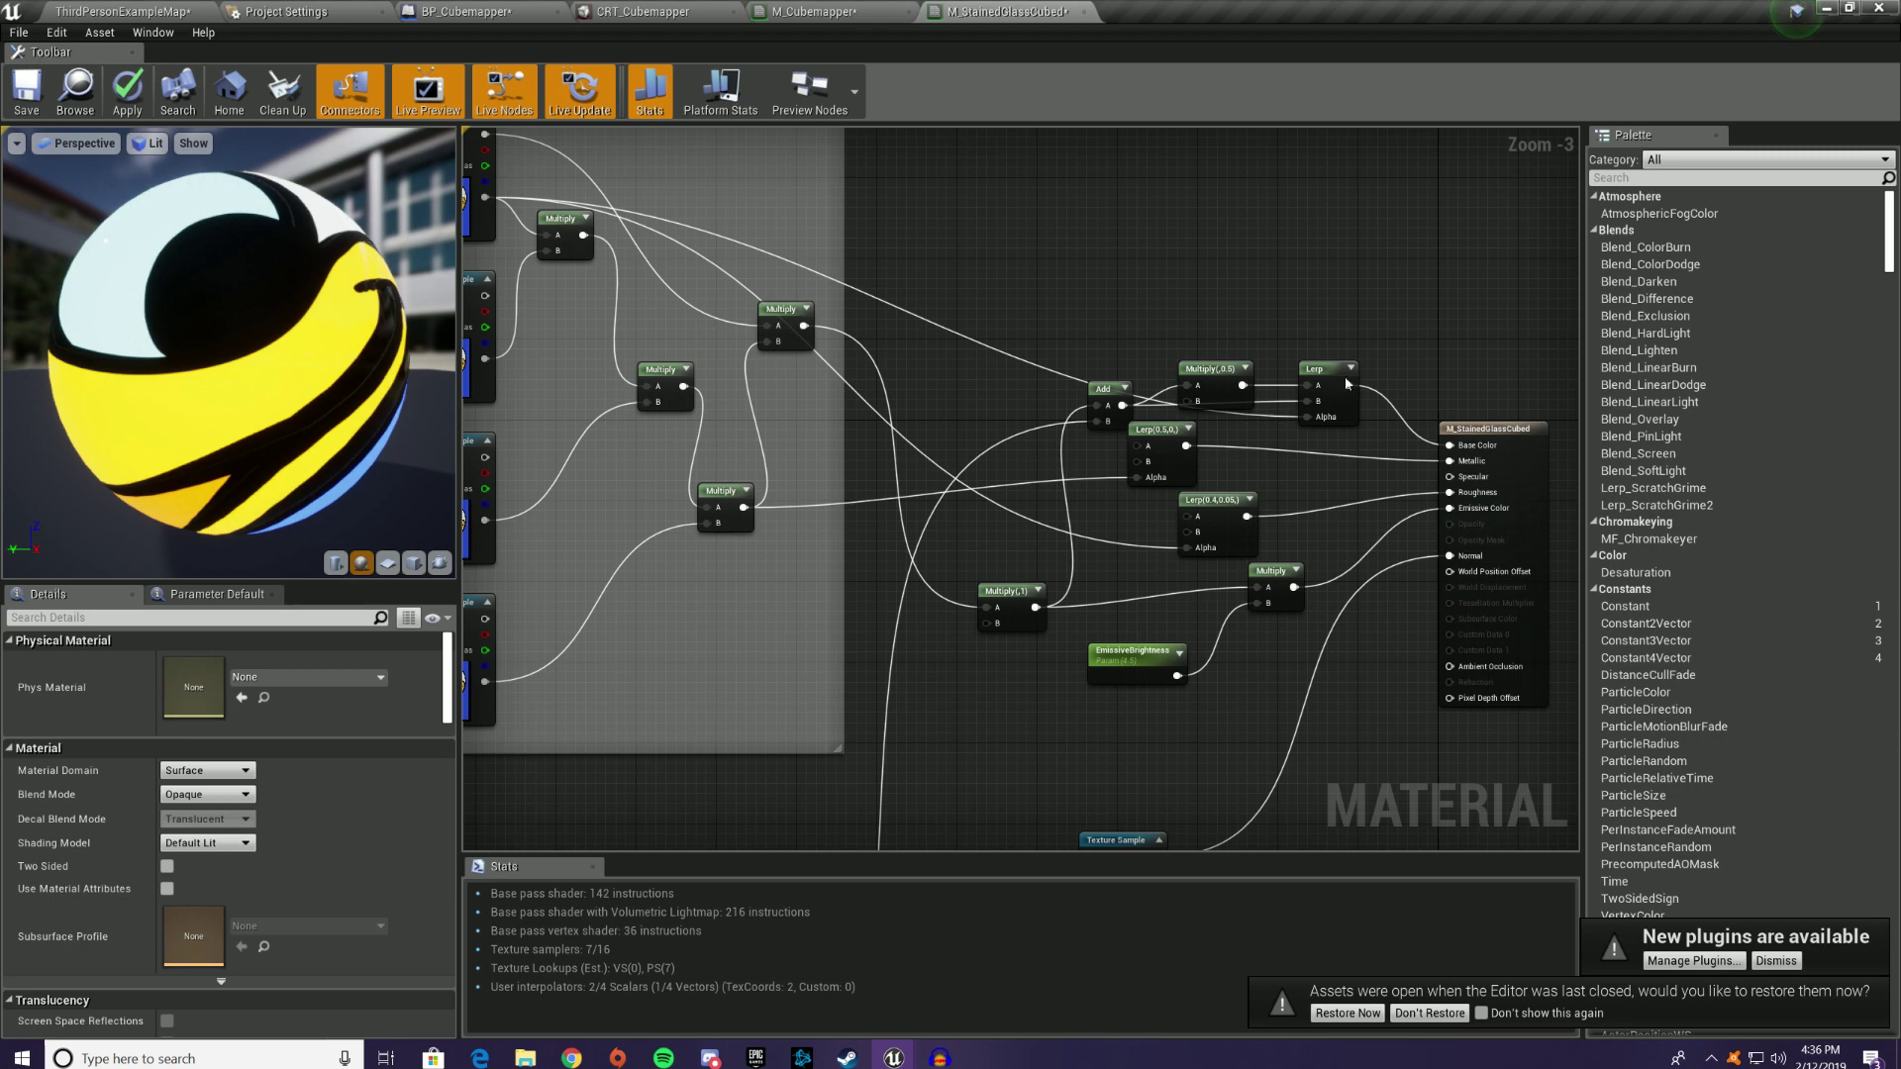
pyautogui.click(117, 11)
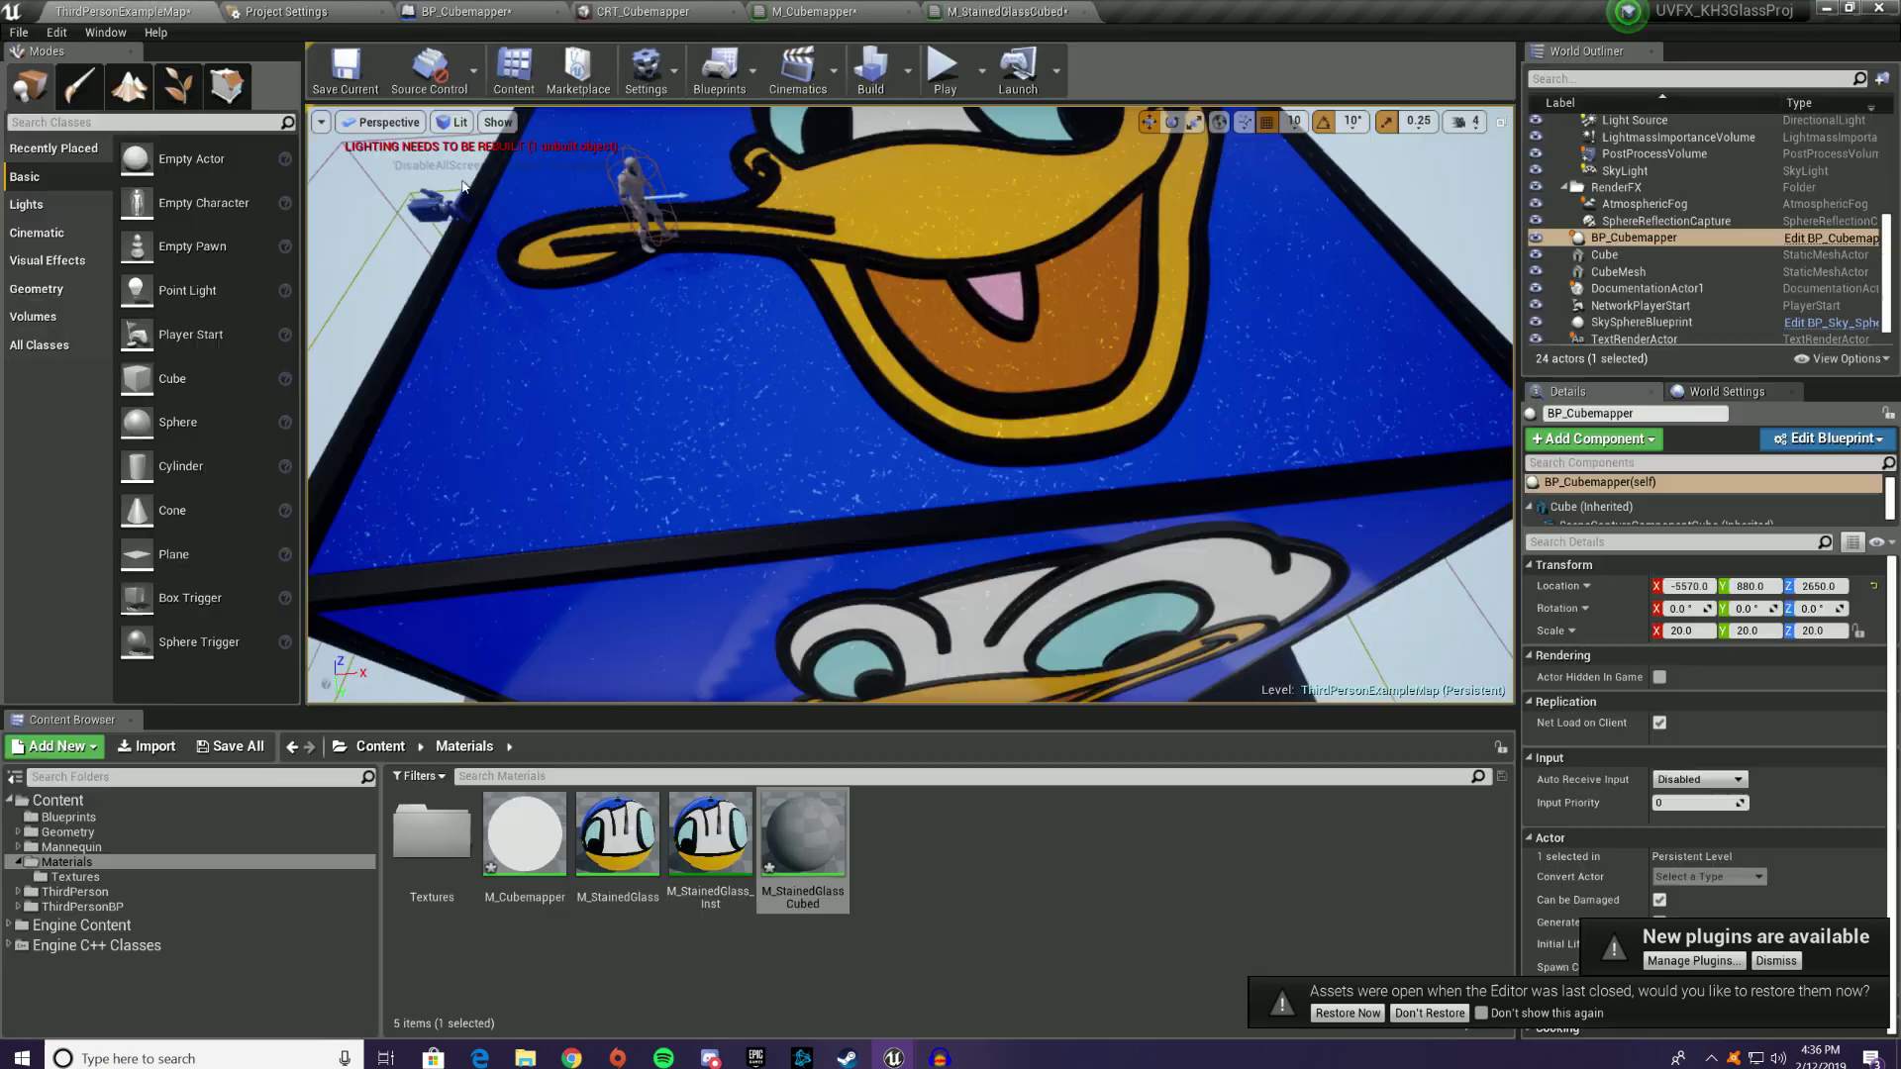
pyautogui.moveTo(911, 406); pyautogui.dragTo(951, 421, button='right')
pyautogui.click(1016, 12)
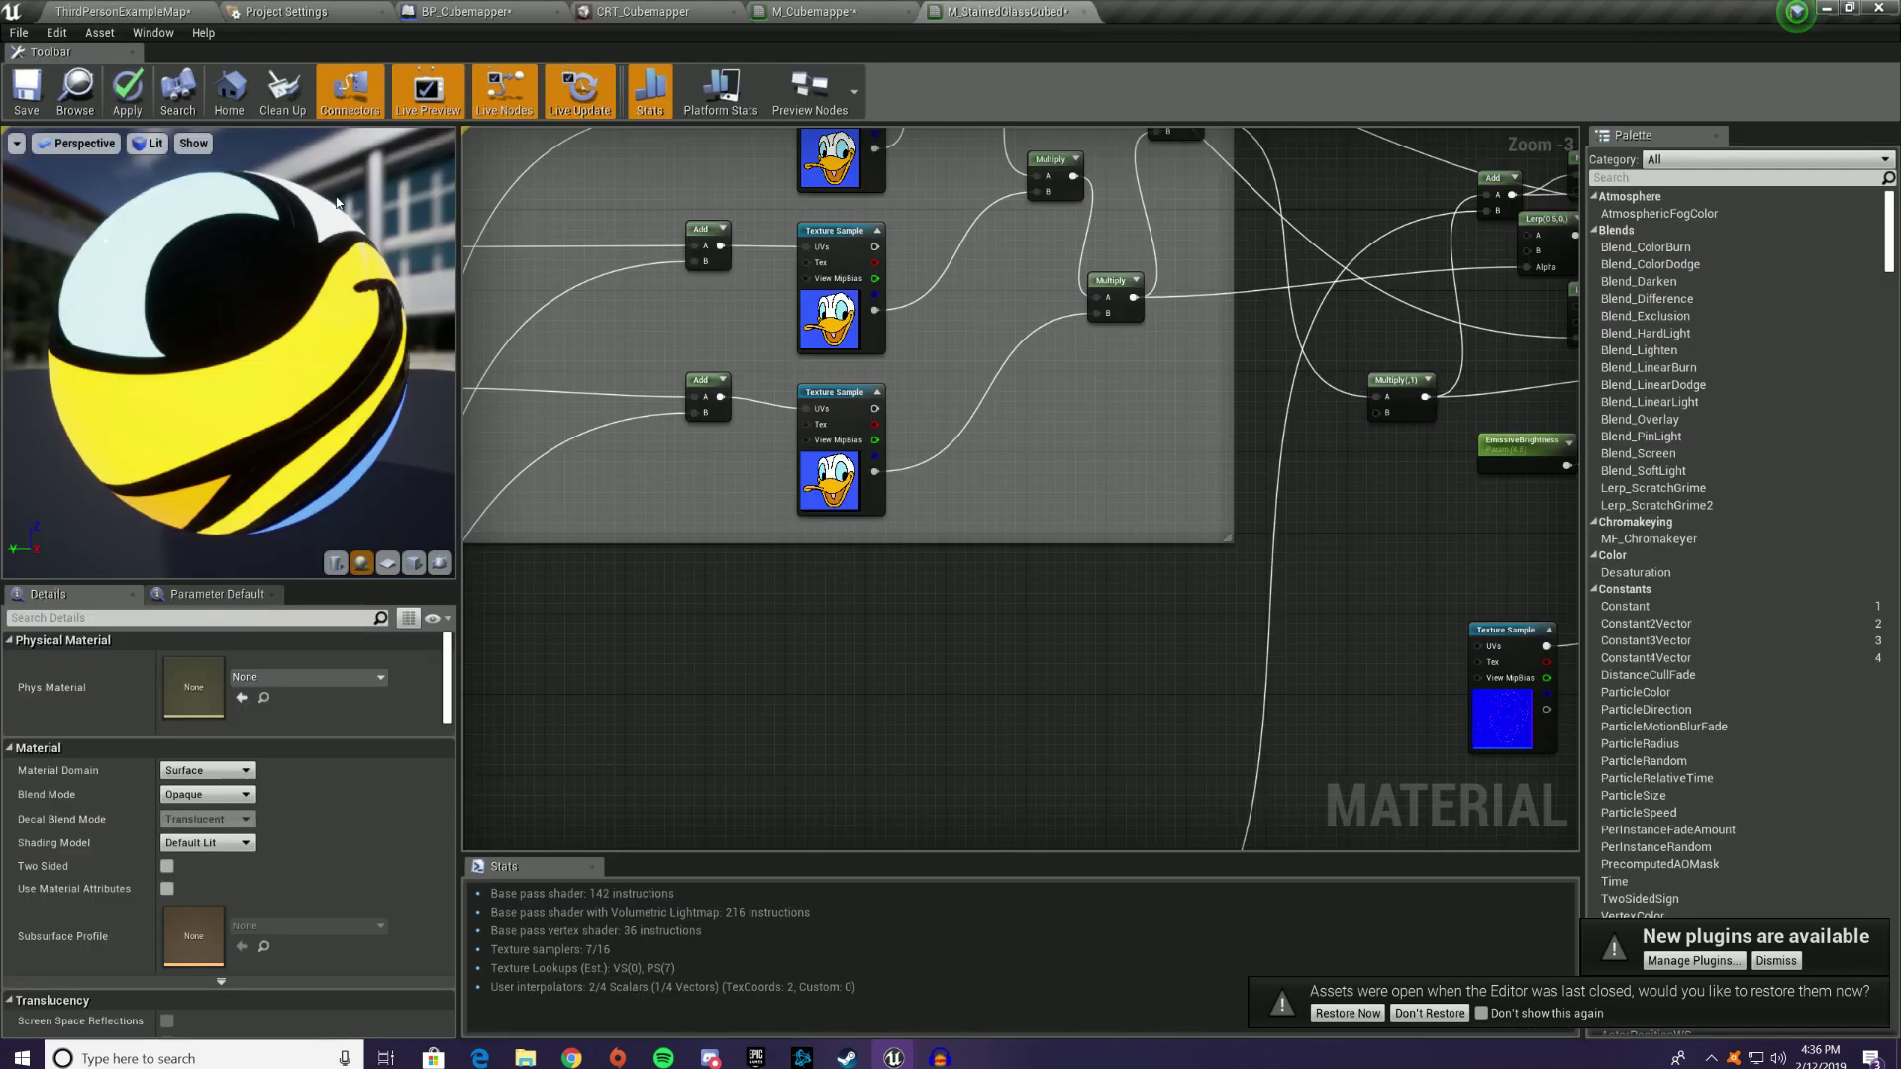
# Step: Switch the material preview mesh to a cube and orbit it to show its top and two sides
pyautogui.click(414, 562)
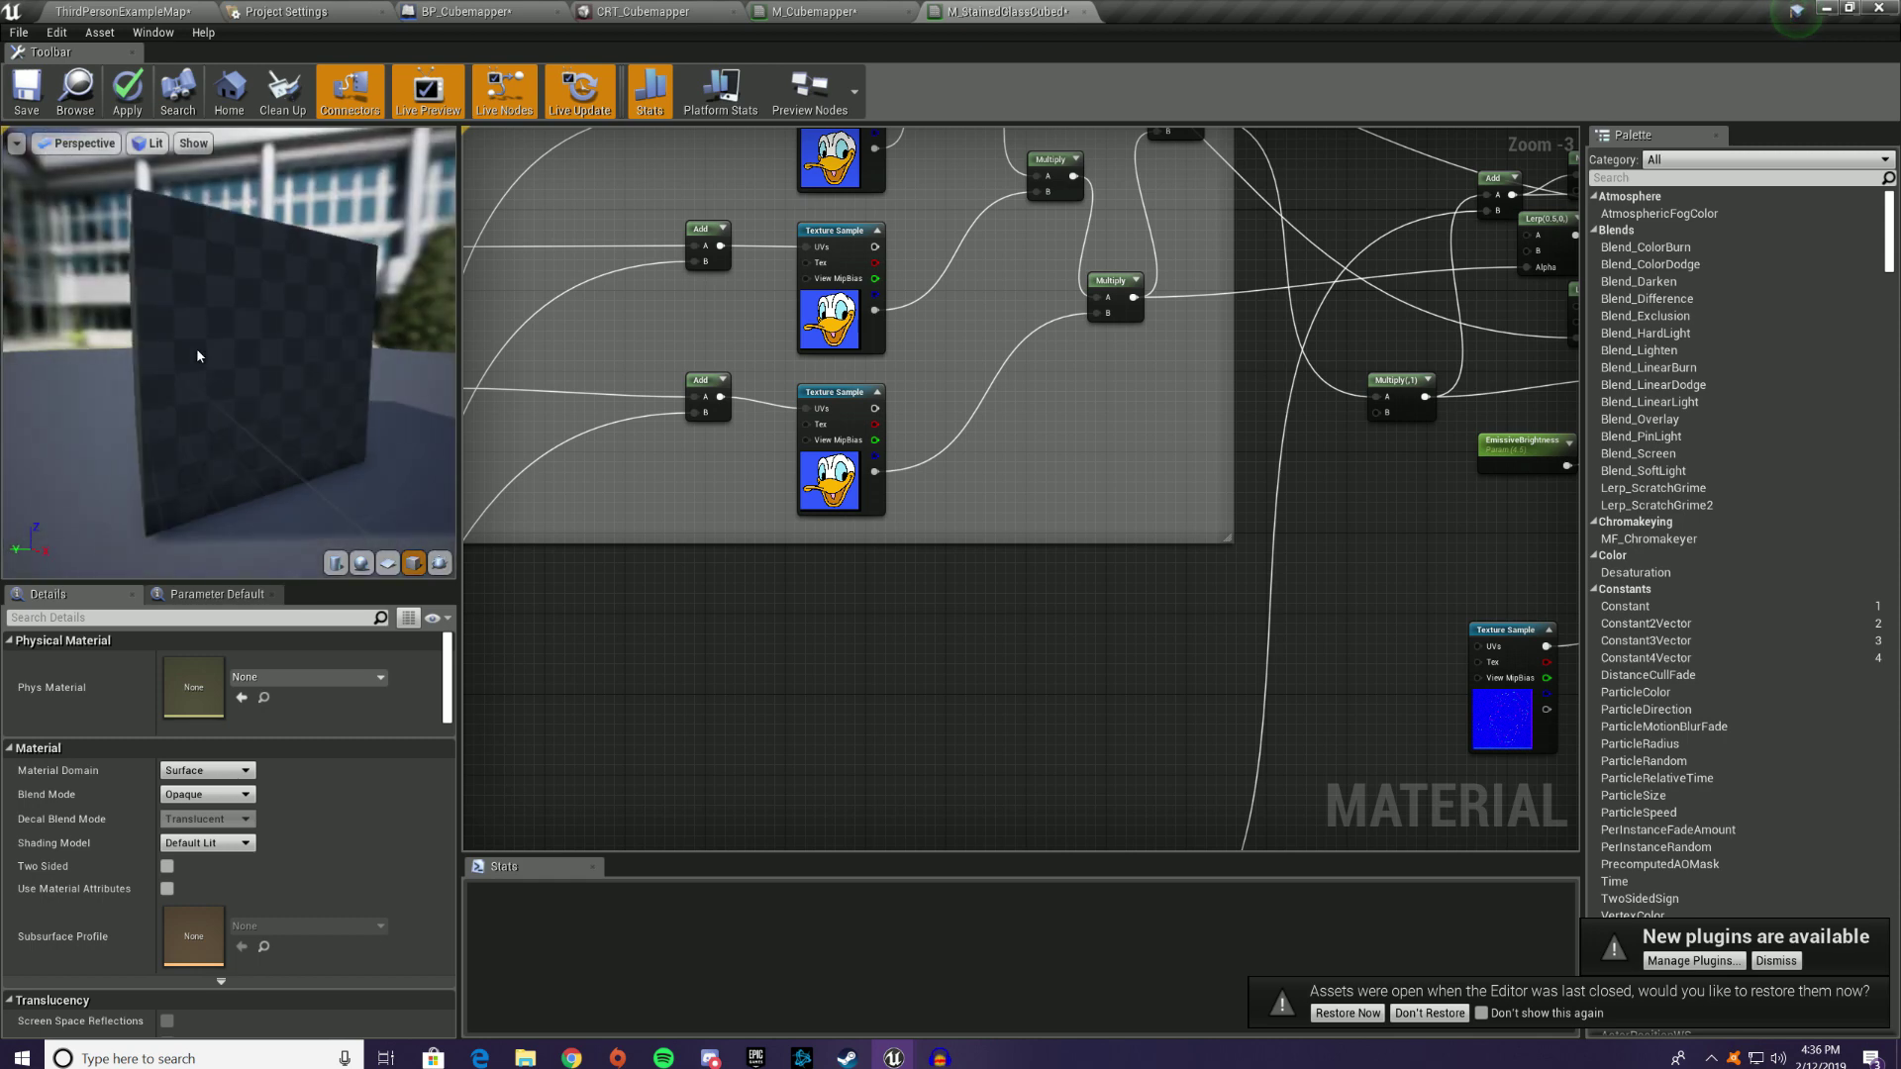
pyautogui.rightClick(1177, 572)
pyautogui.moveTo(390, 462); pyautogui.dragTo(435, 540)
# Step: Add a TextureSampleParameterCube node in the empty graph area above the Dirt comment group
pyautogui.moveTo(832, 593); pyautogui.dragTo(1106, 327, button='right')
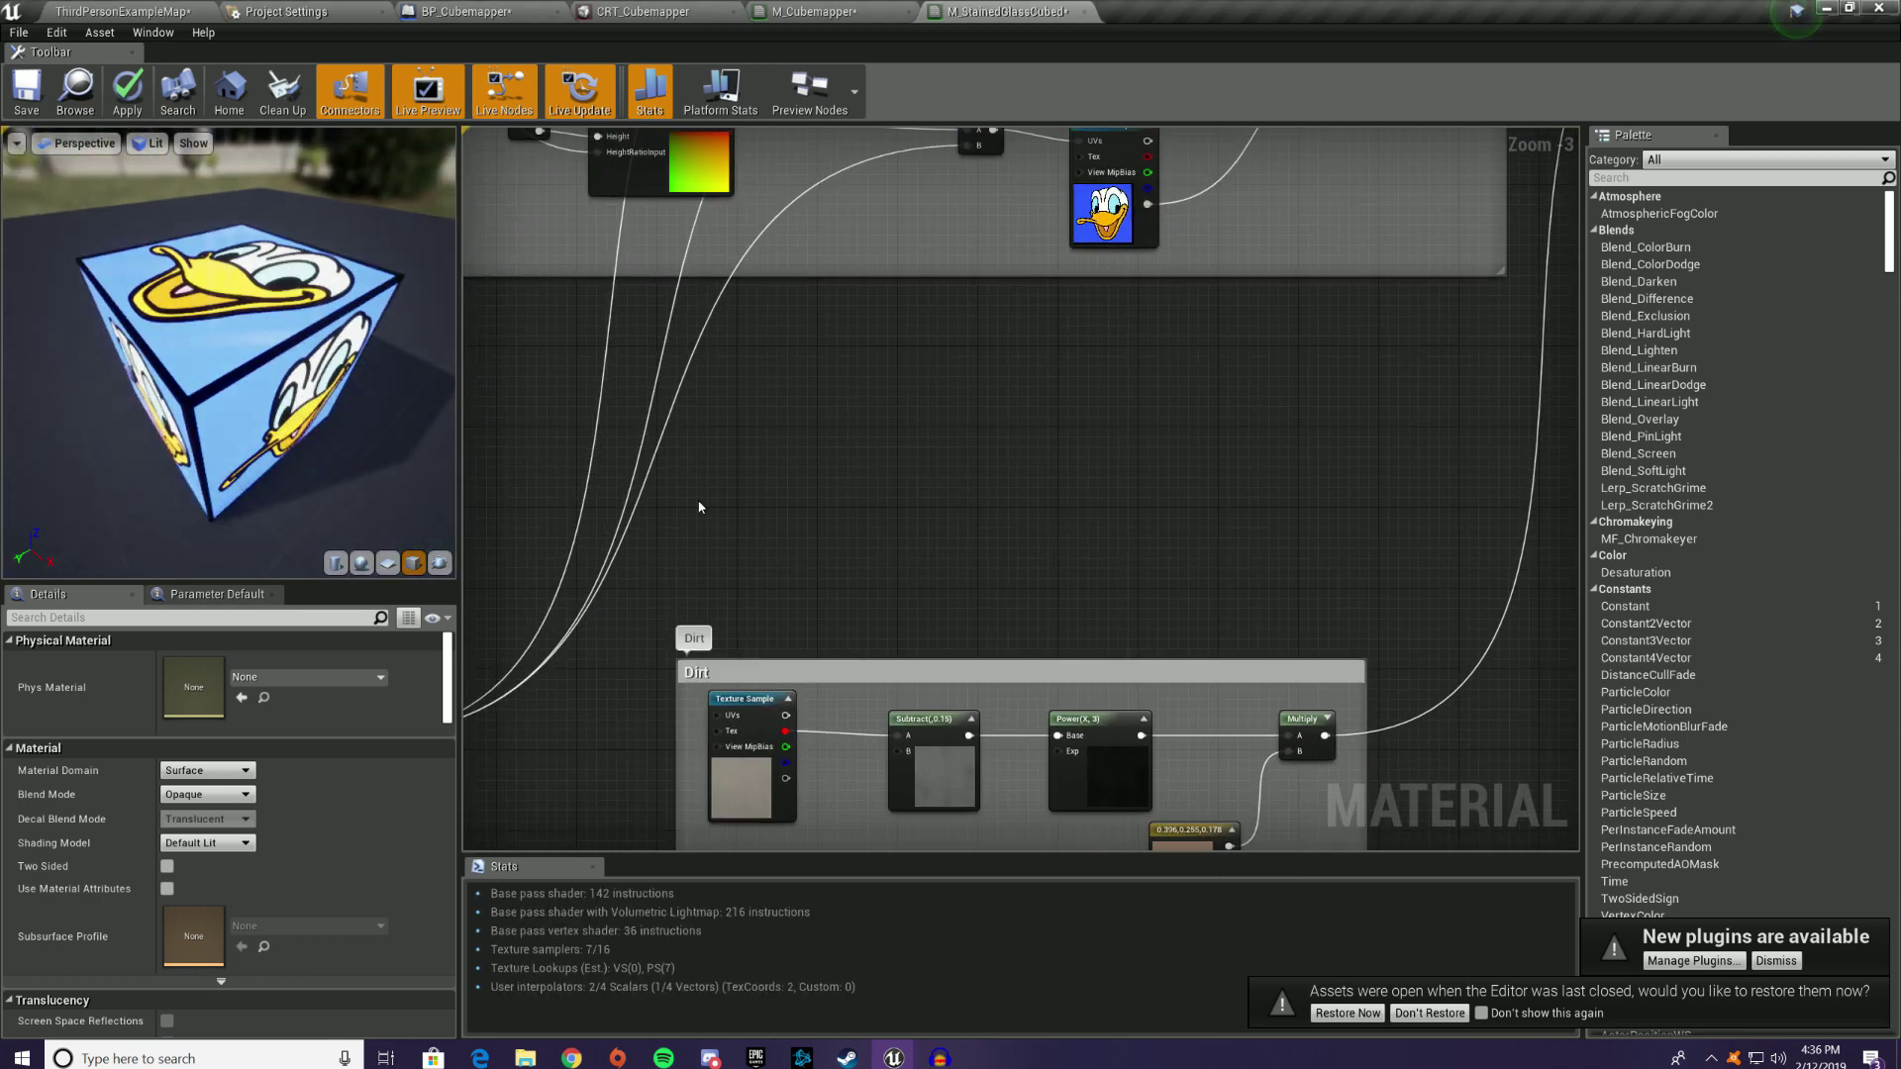
pyautogui.rightClick(1017, 514)
pyautogui.write('cube')
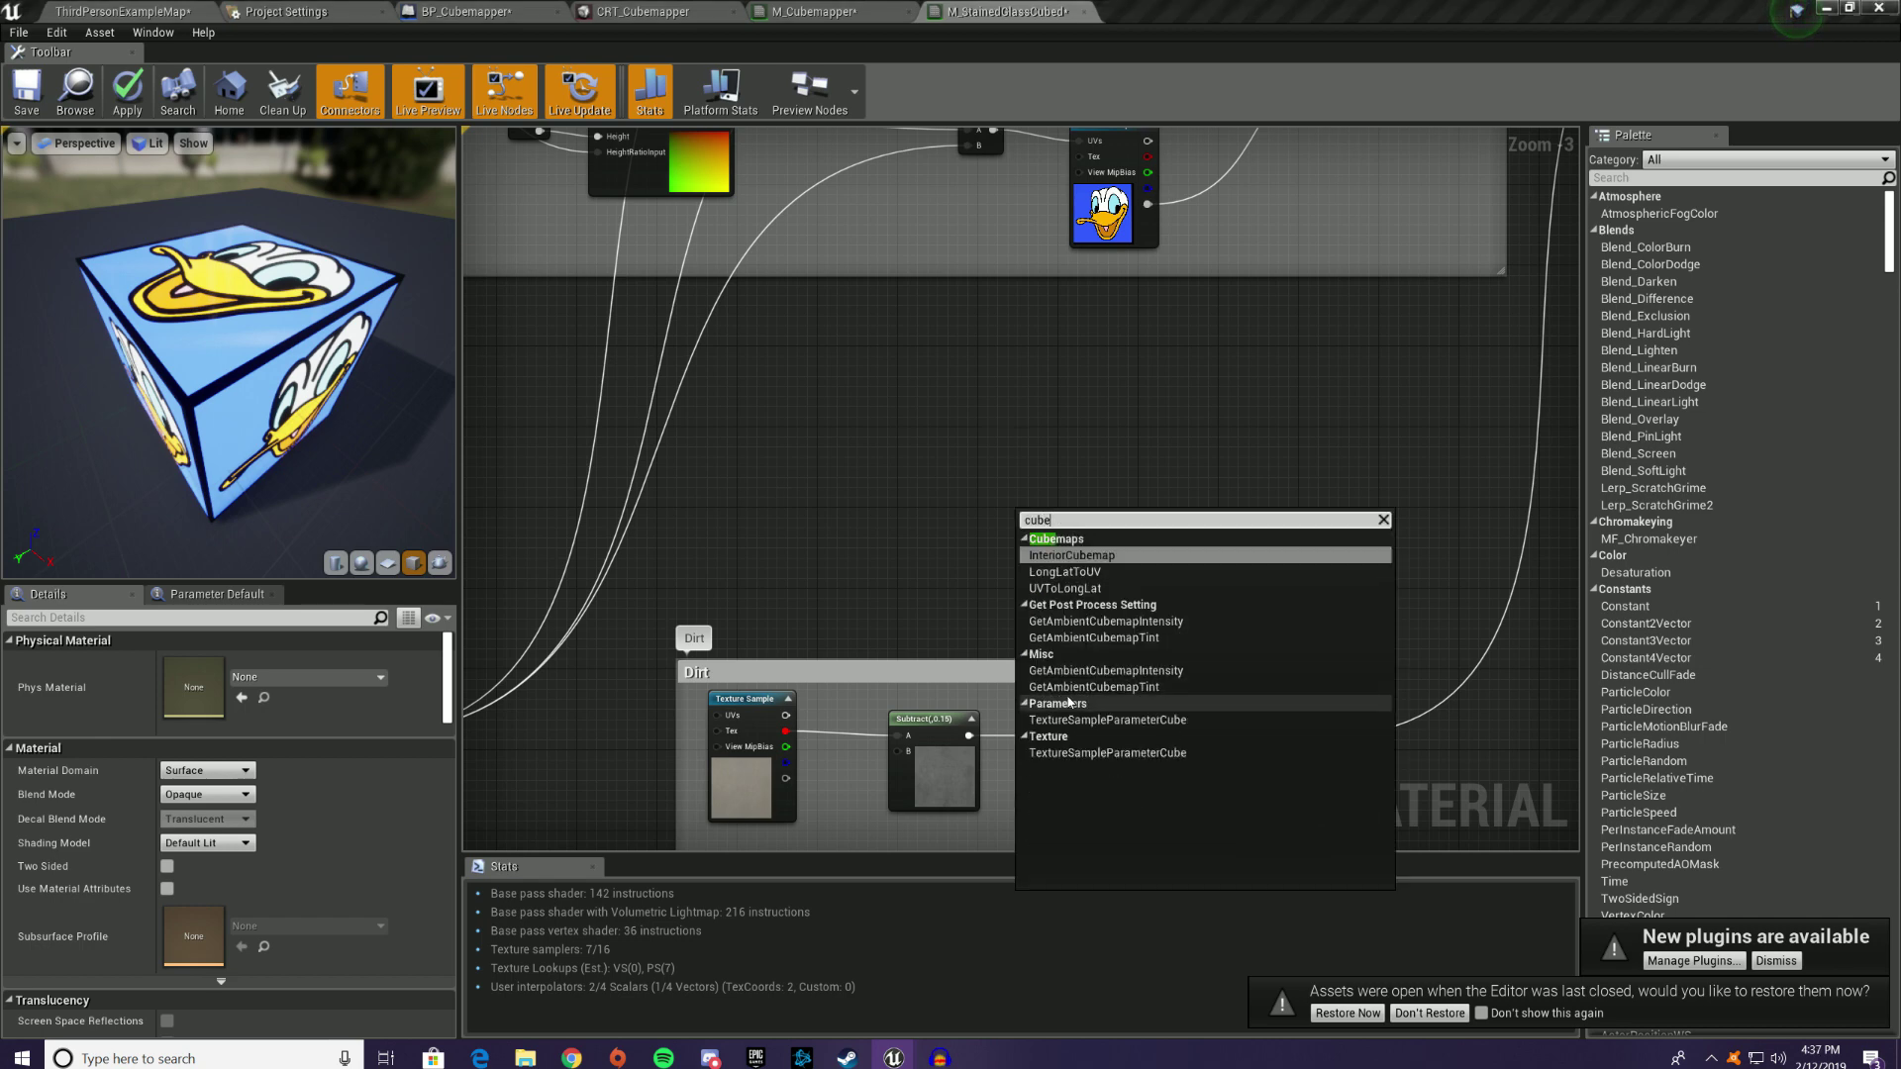
pyautogui.click(1125, 719)
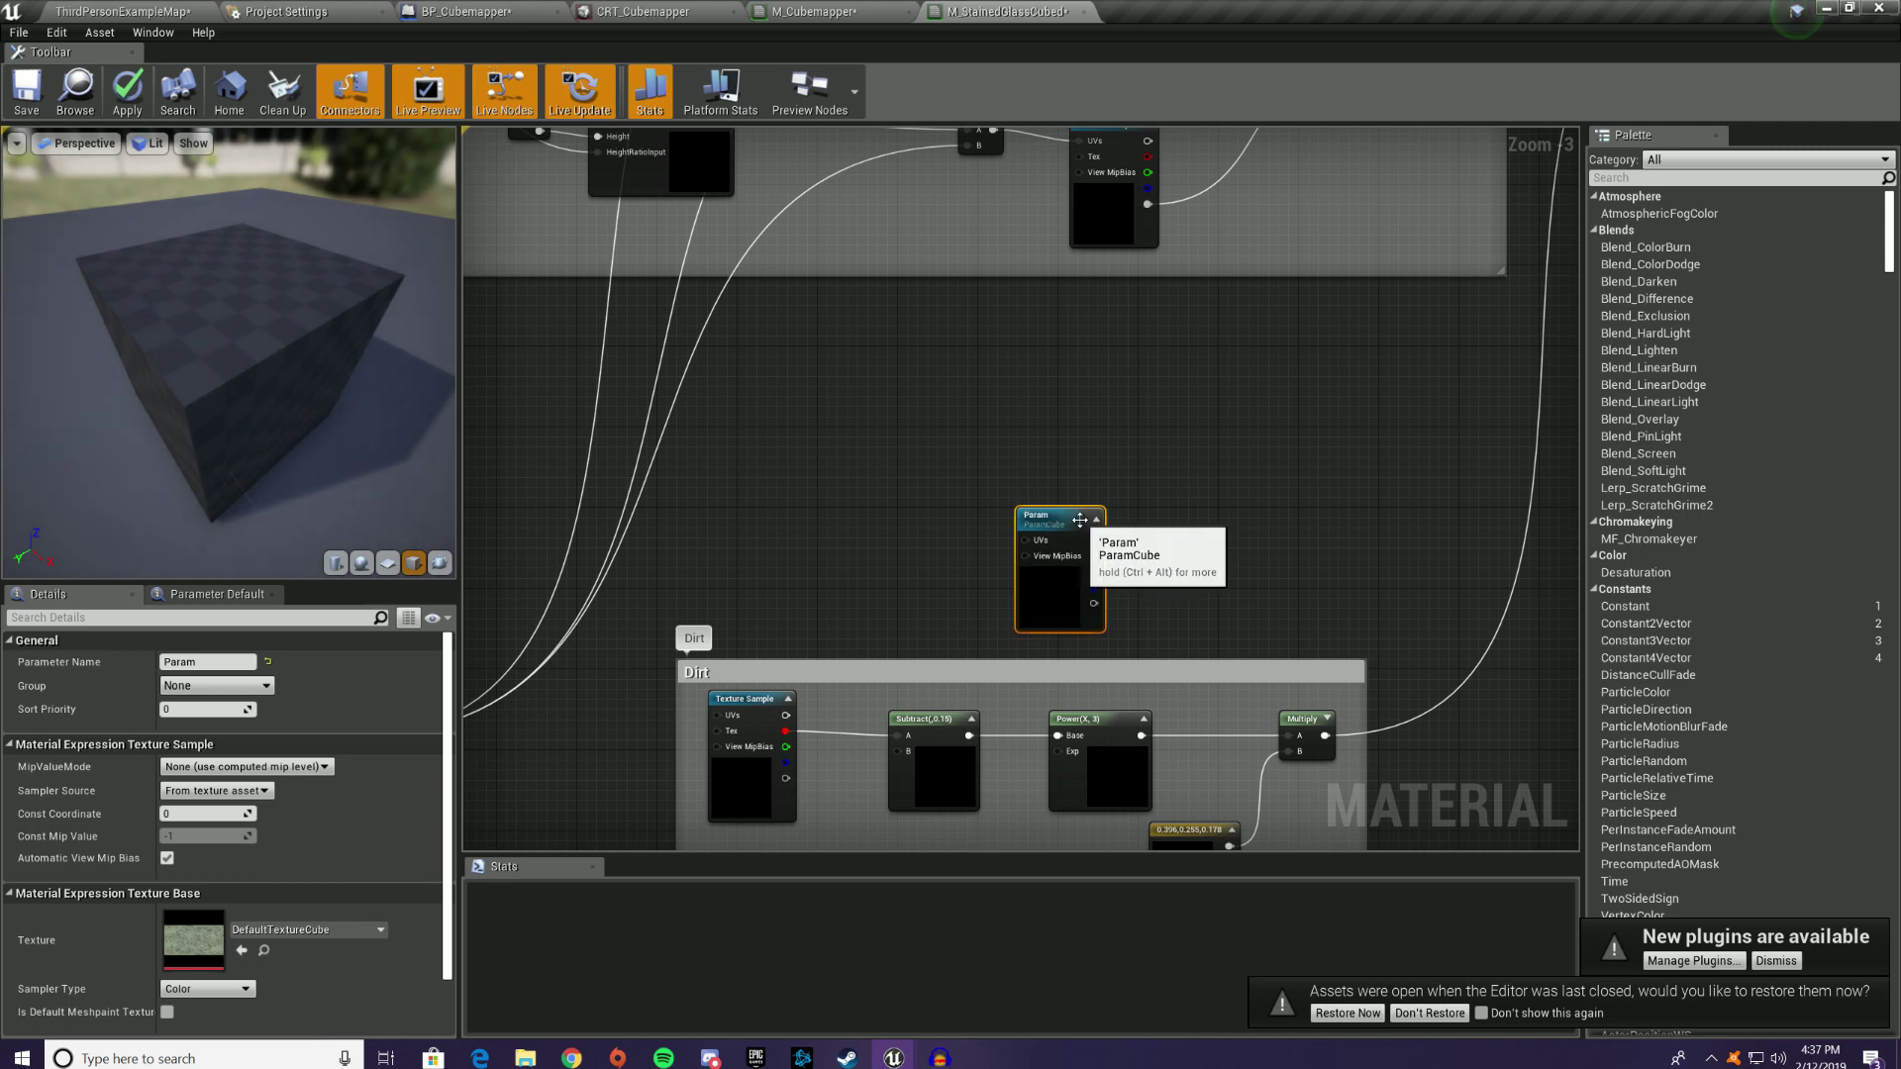
pyautogui.doubleClick(1084, 522)
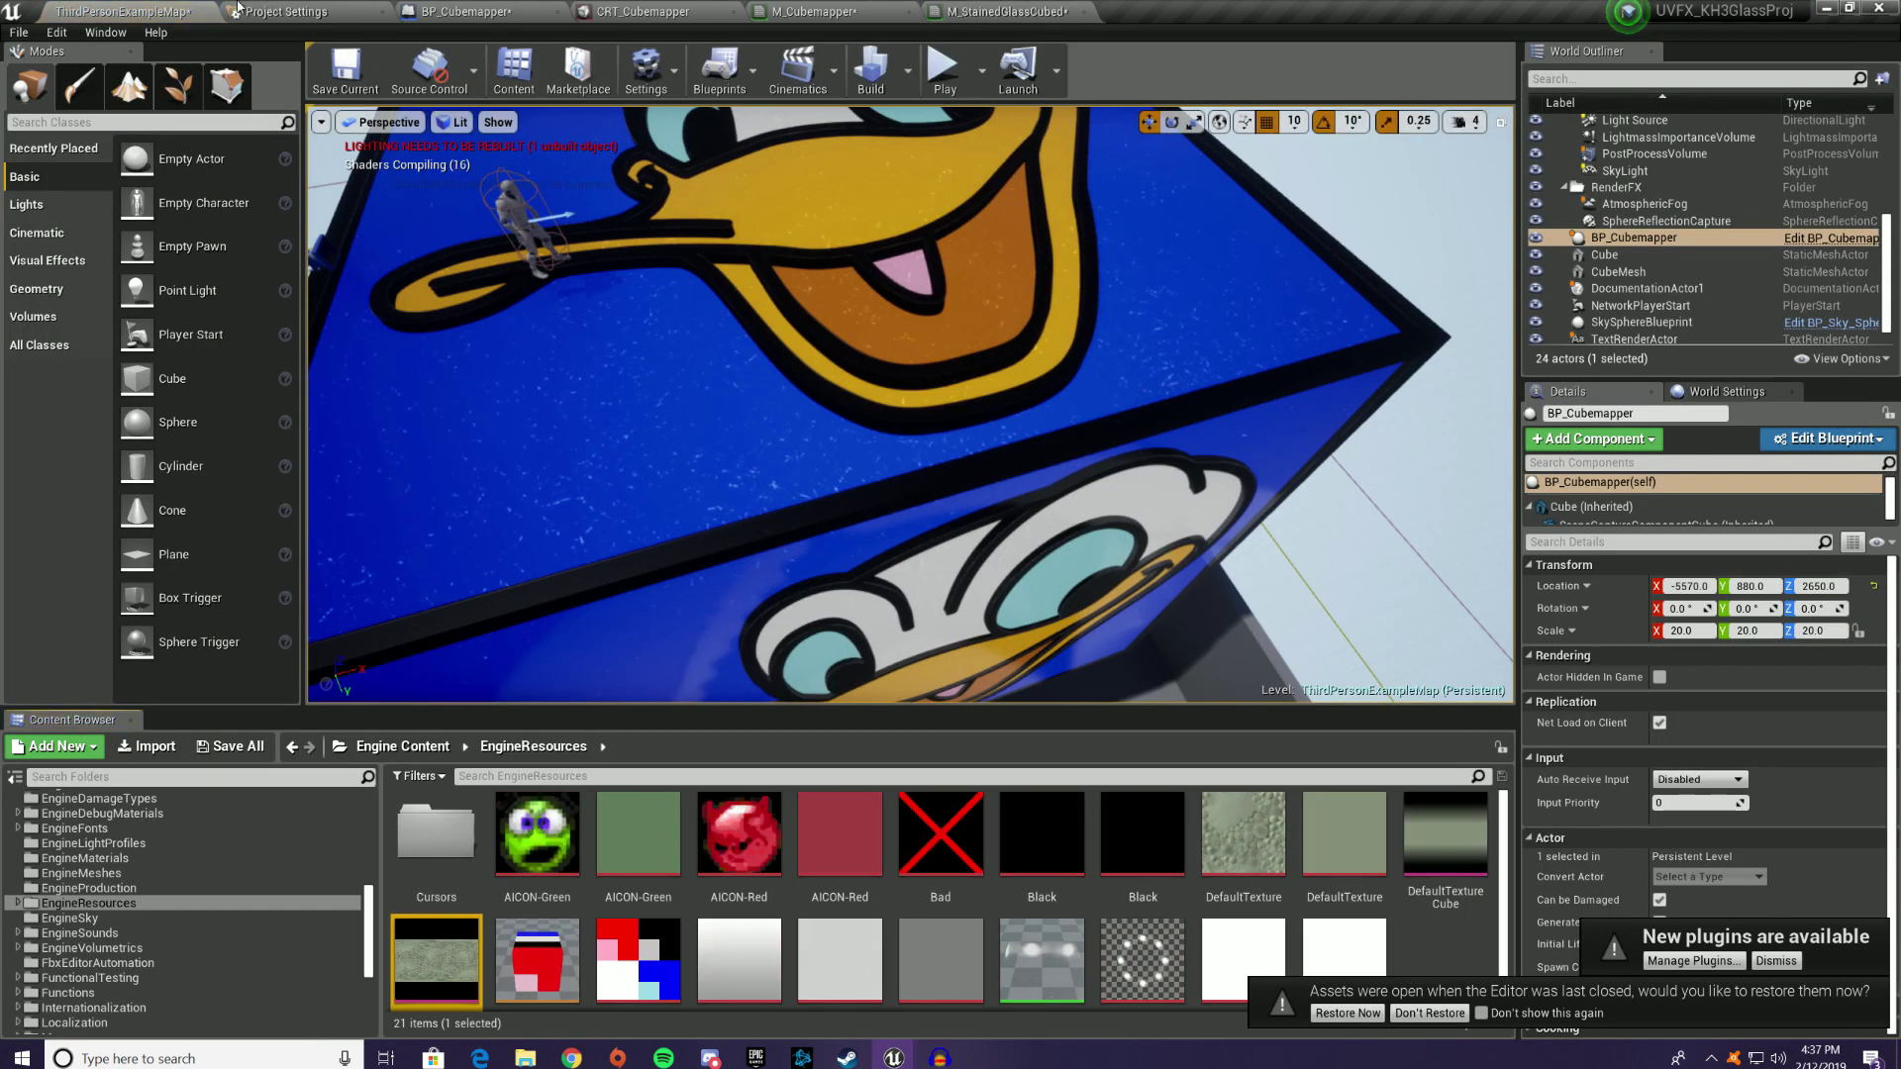
pyautogui.click(1005, 10)
pyautogui.moveTo(1053, 538); pyautogui.dragTo(1265, 427)
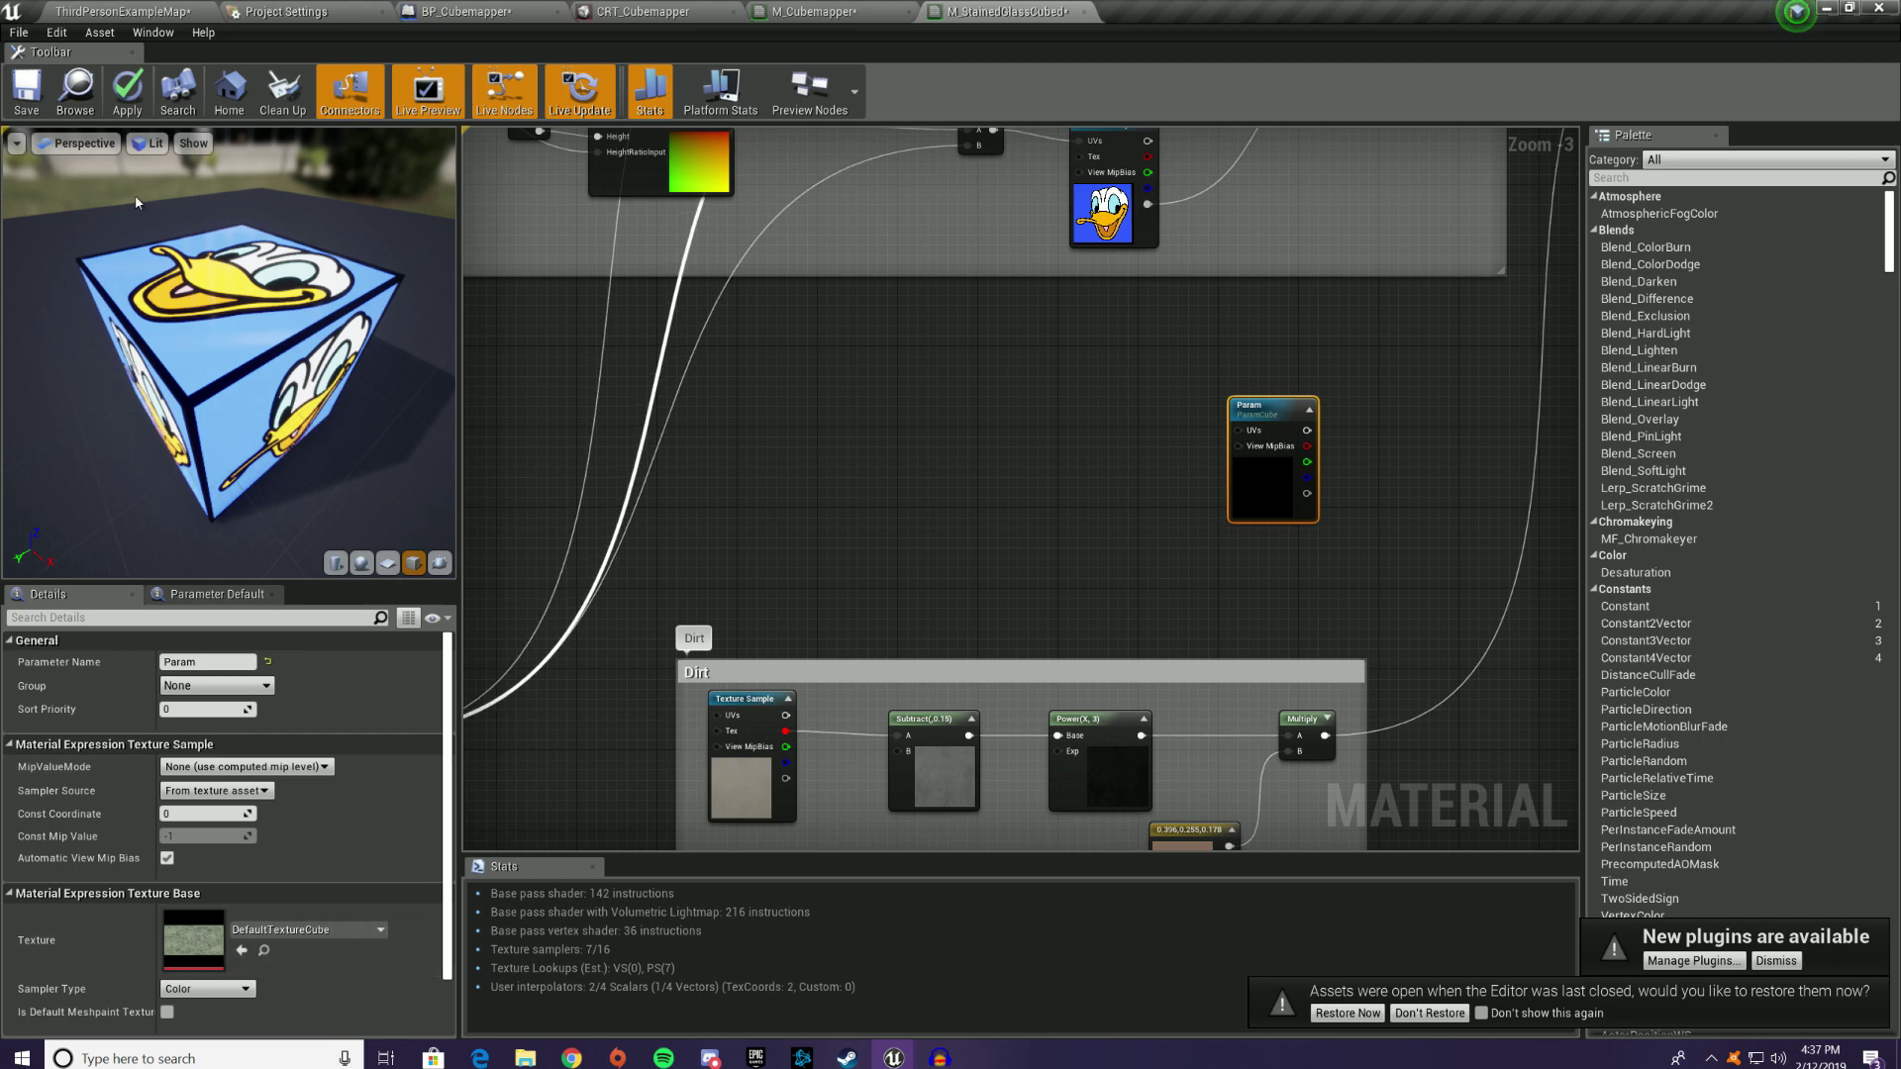
# Step: Assign the DonaldCubemap texture from the Materials/Textures folder to the new cube texture parameter
pyautogui.click(111, 11)
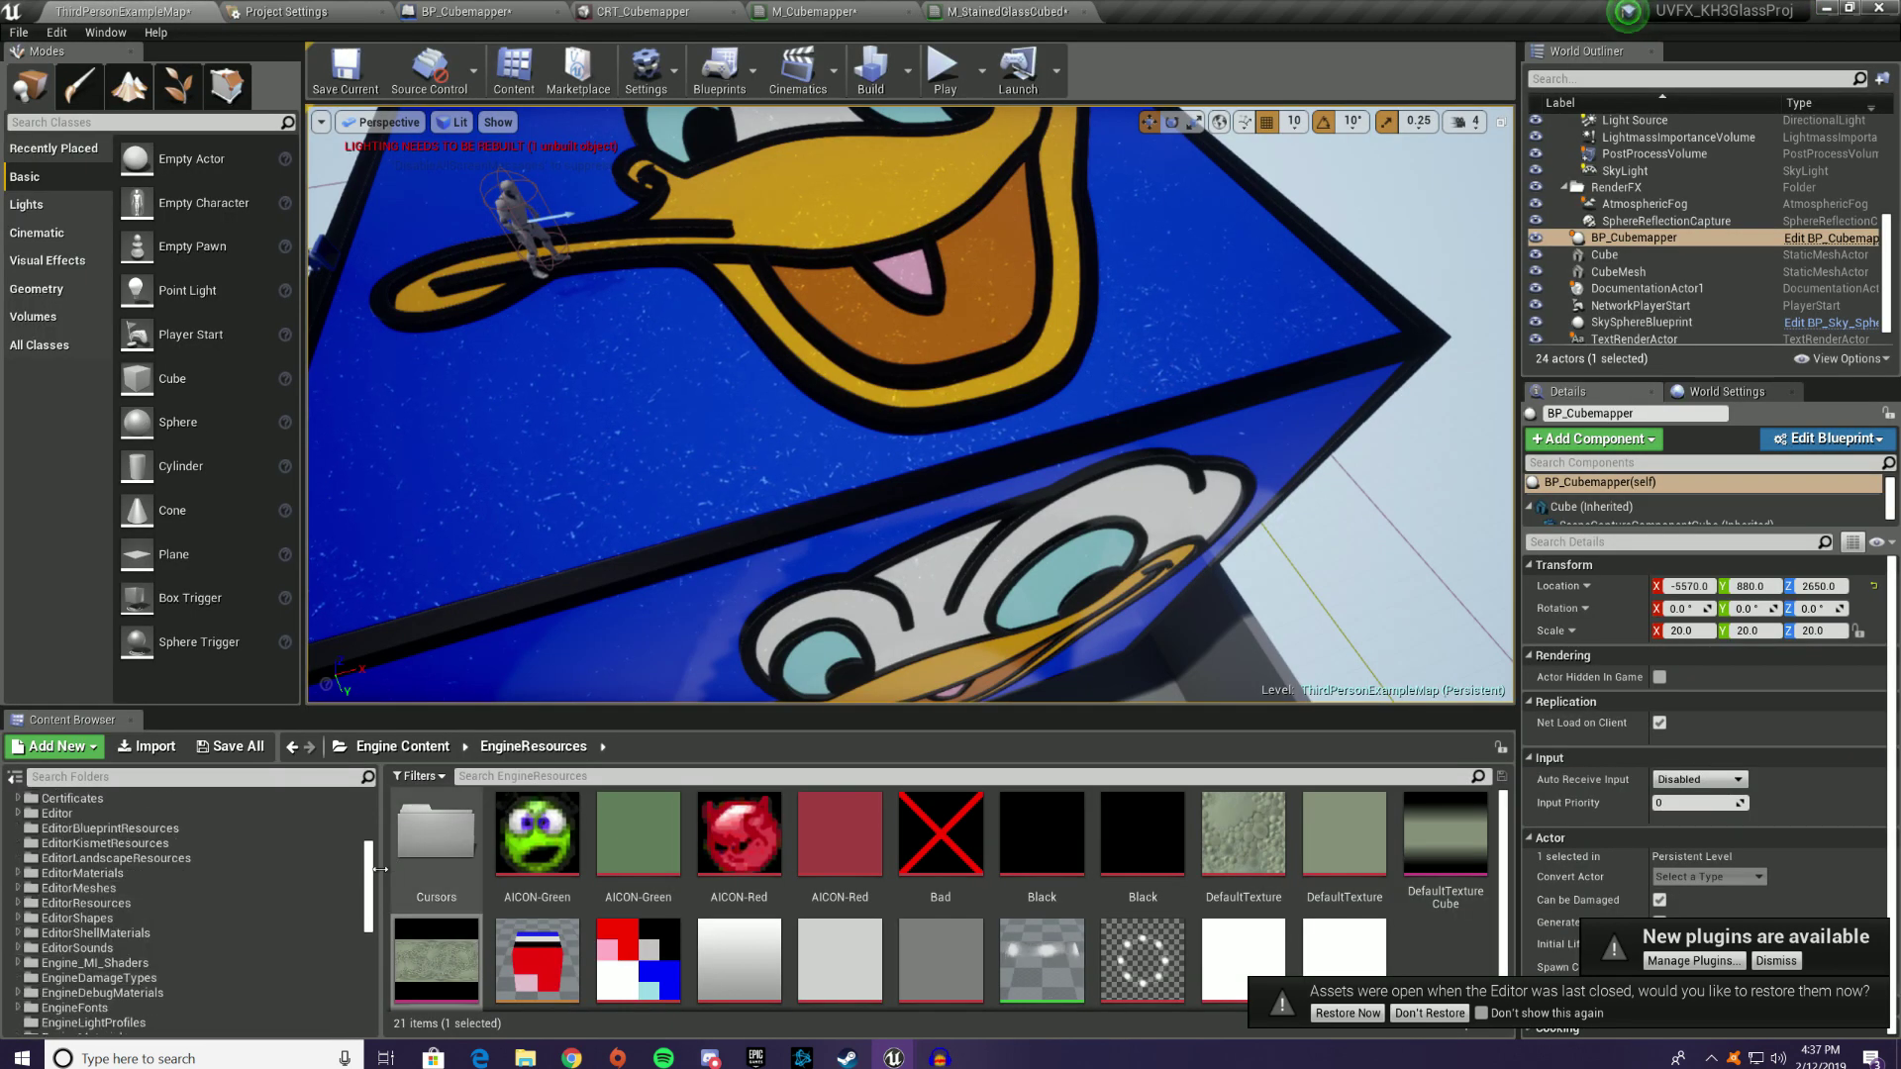
pyautogui.scroll(5, 198, 916)
pyautogui.click(8, 926)
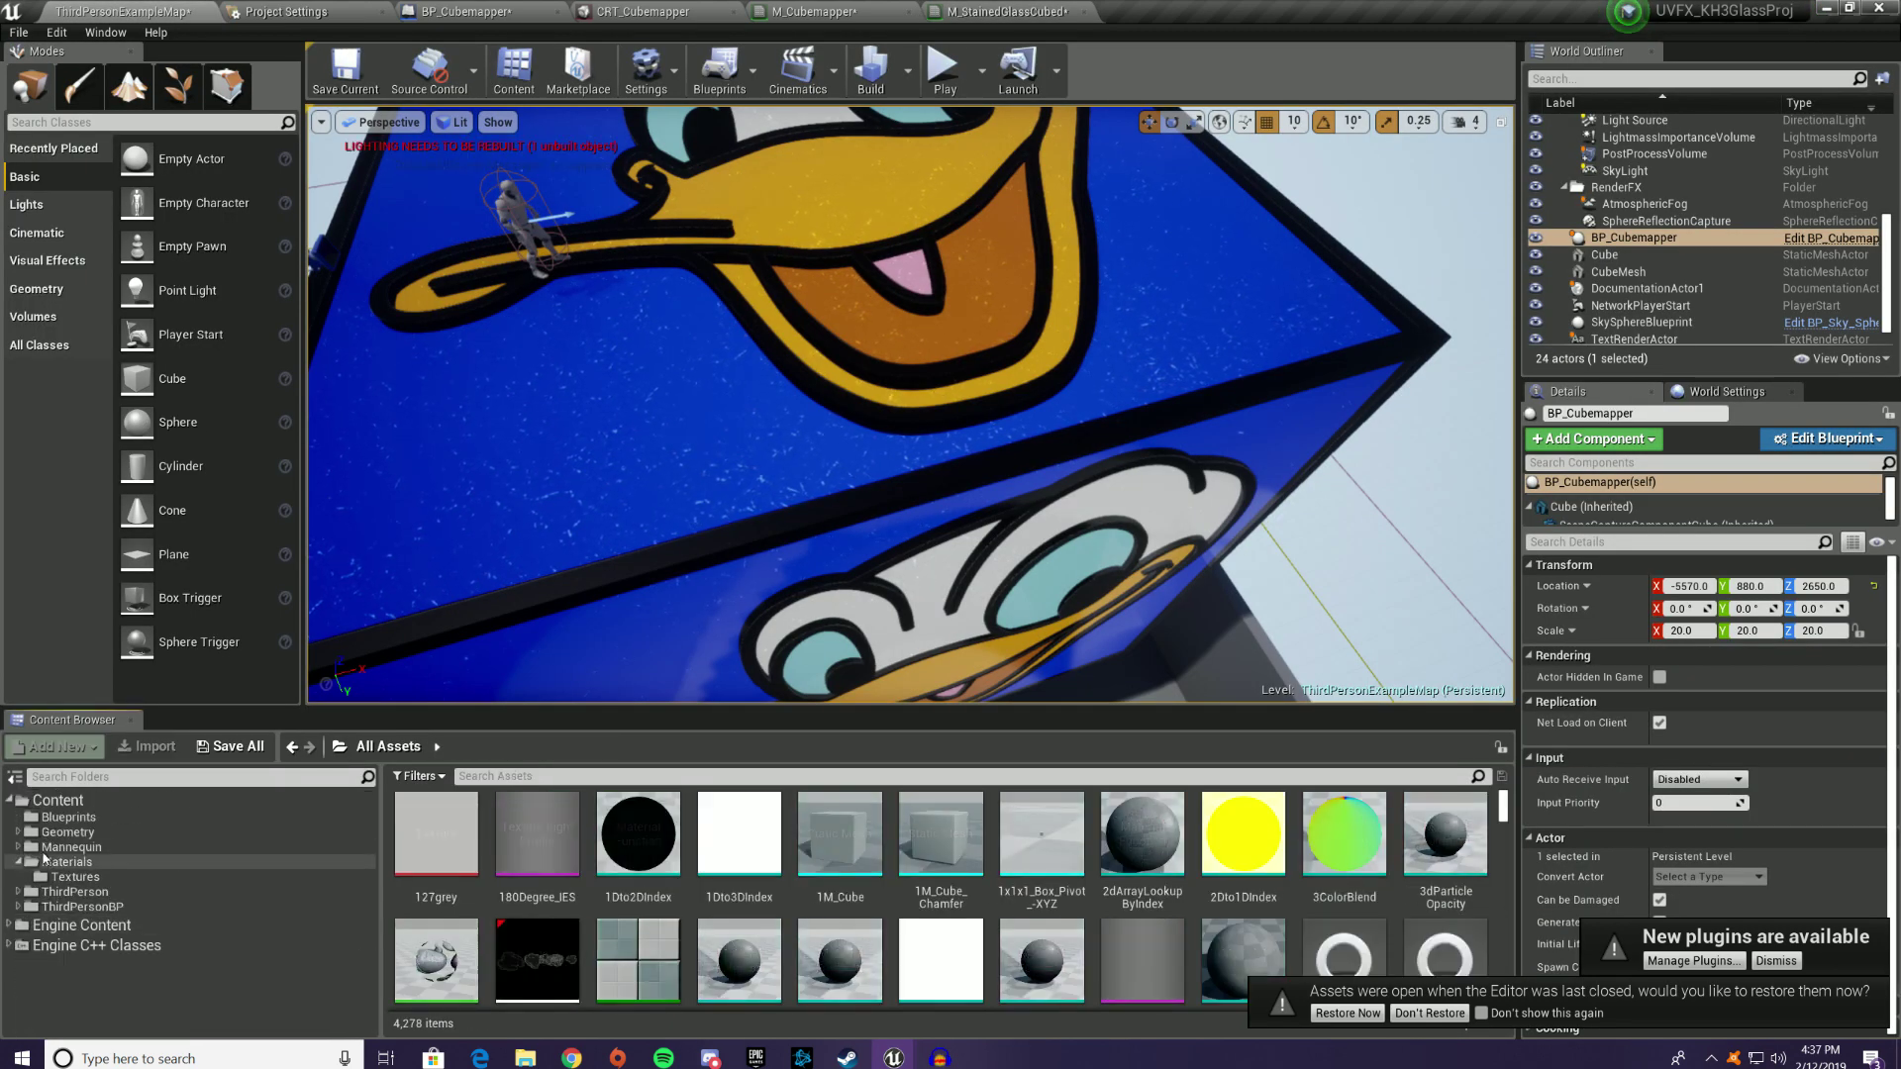
pyautogui.click(75, 878)
pyautogui.moveTo(508, 863); pyautogui.dragTo(331, 938)
# Step: Connect the cube parameter's color output to the B input of the Multiply node that feeds the emissive Multiply
pyautogui.moveTo(1248, 526); pyautogui.dragTo(827, 546, button='right')
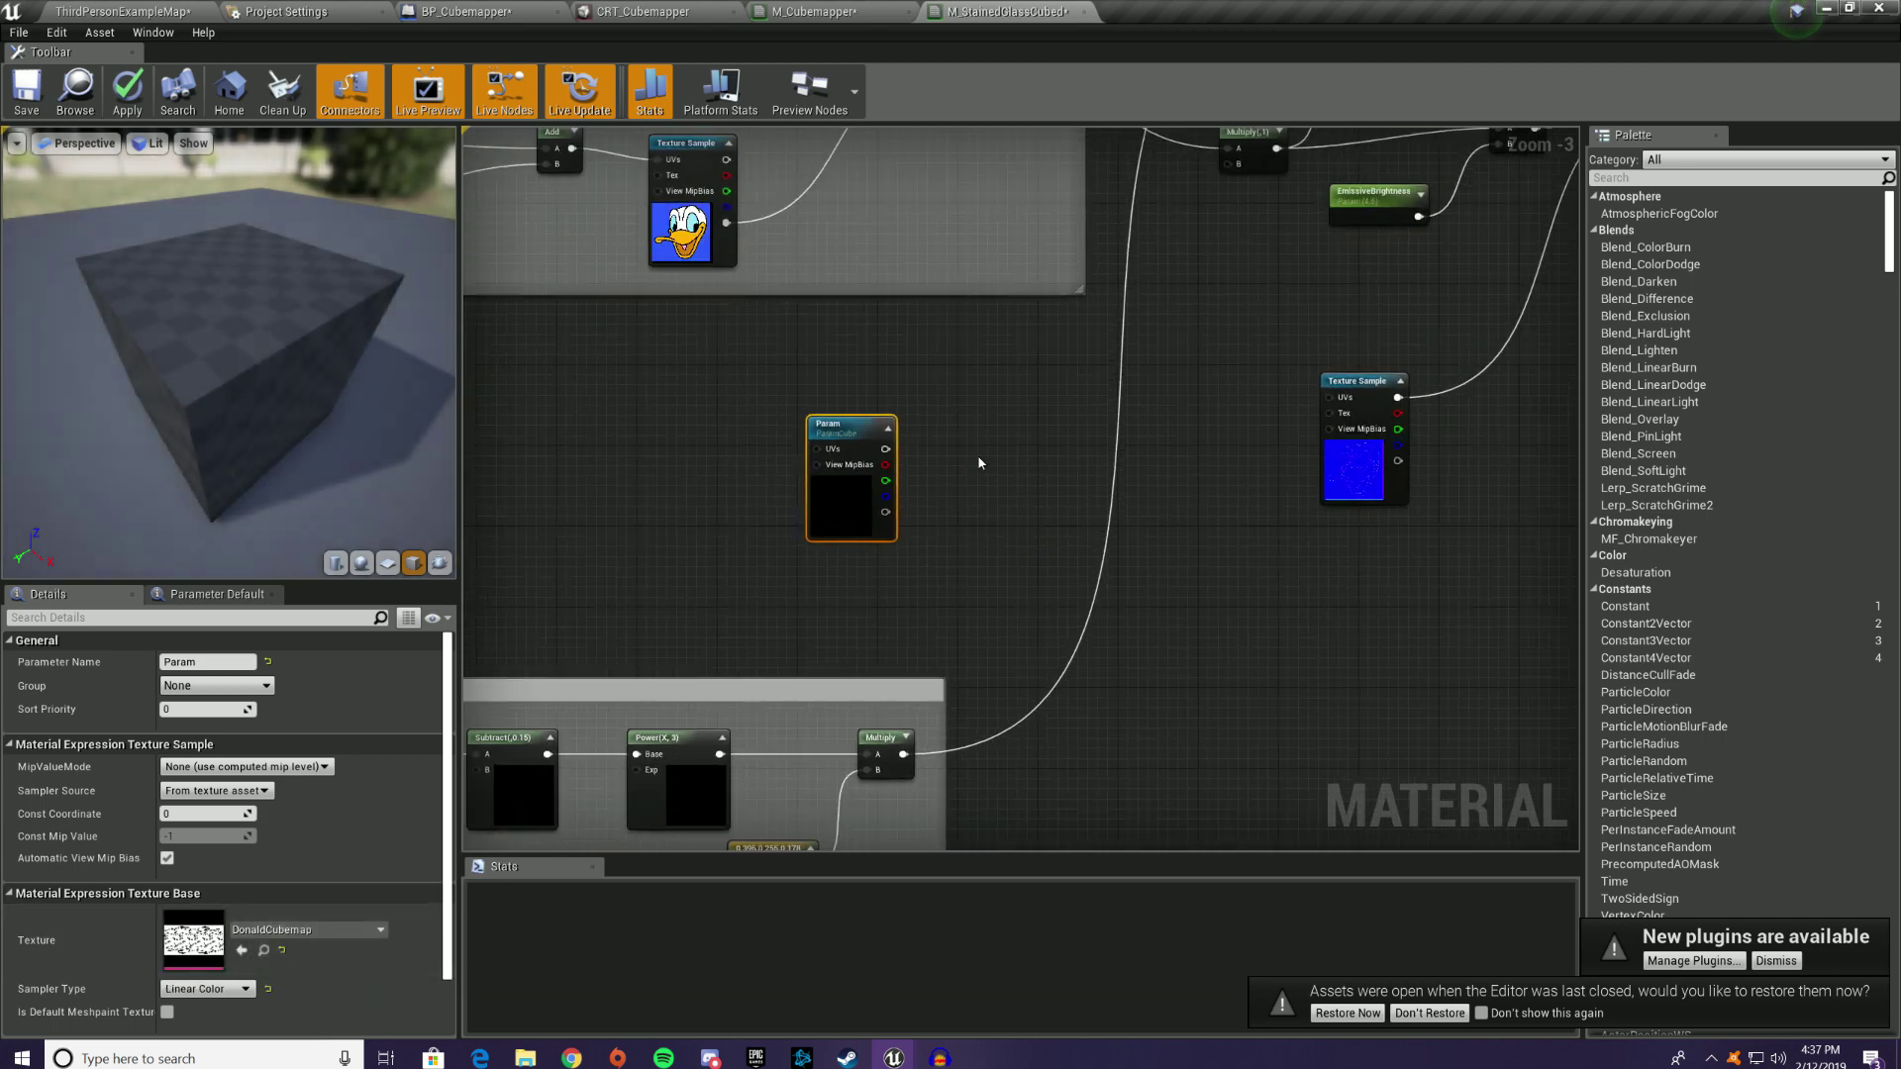
pyautogui.moveTo(888, 449); pyautogui.dragTo(1226, 164)
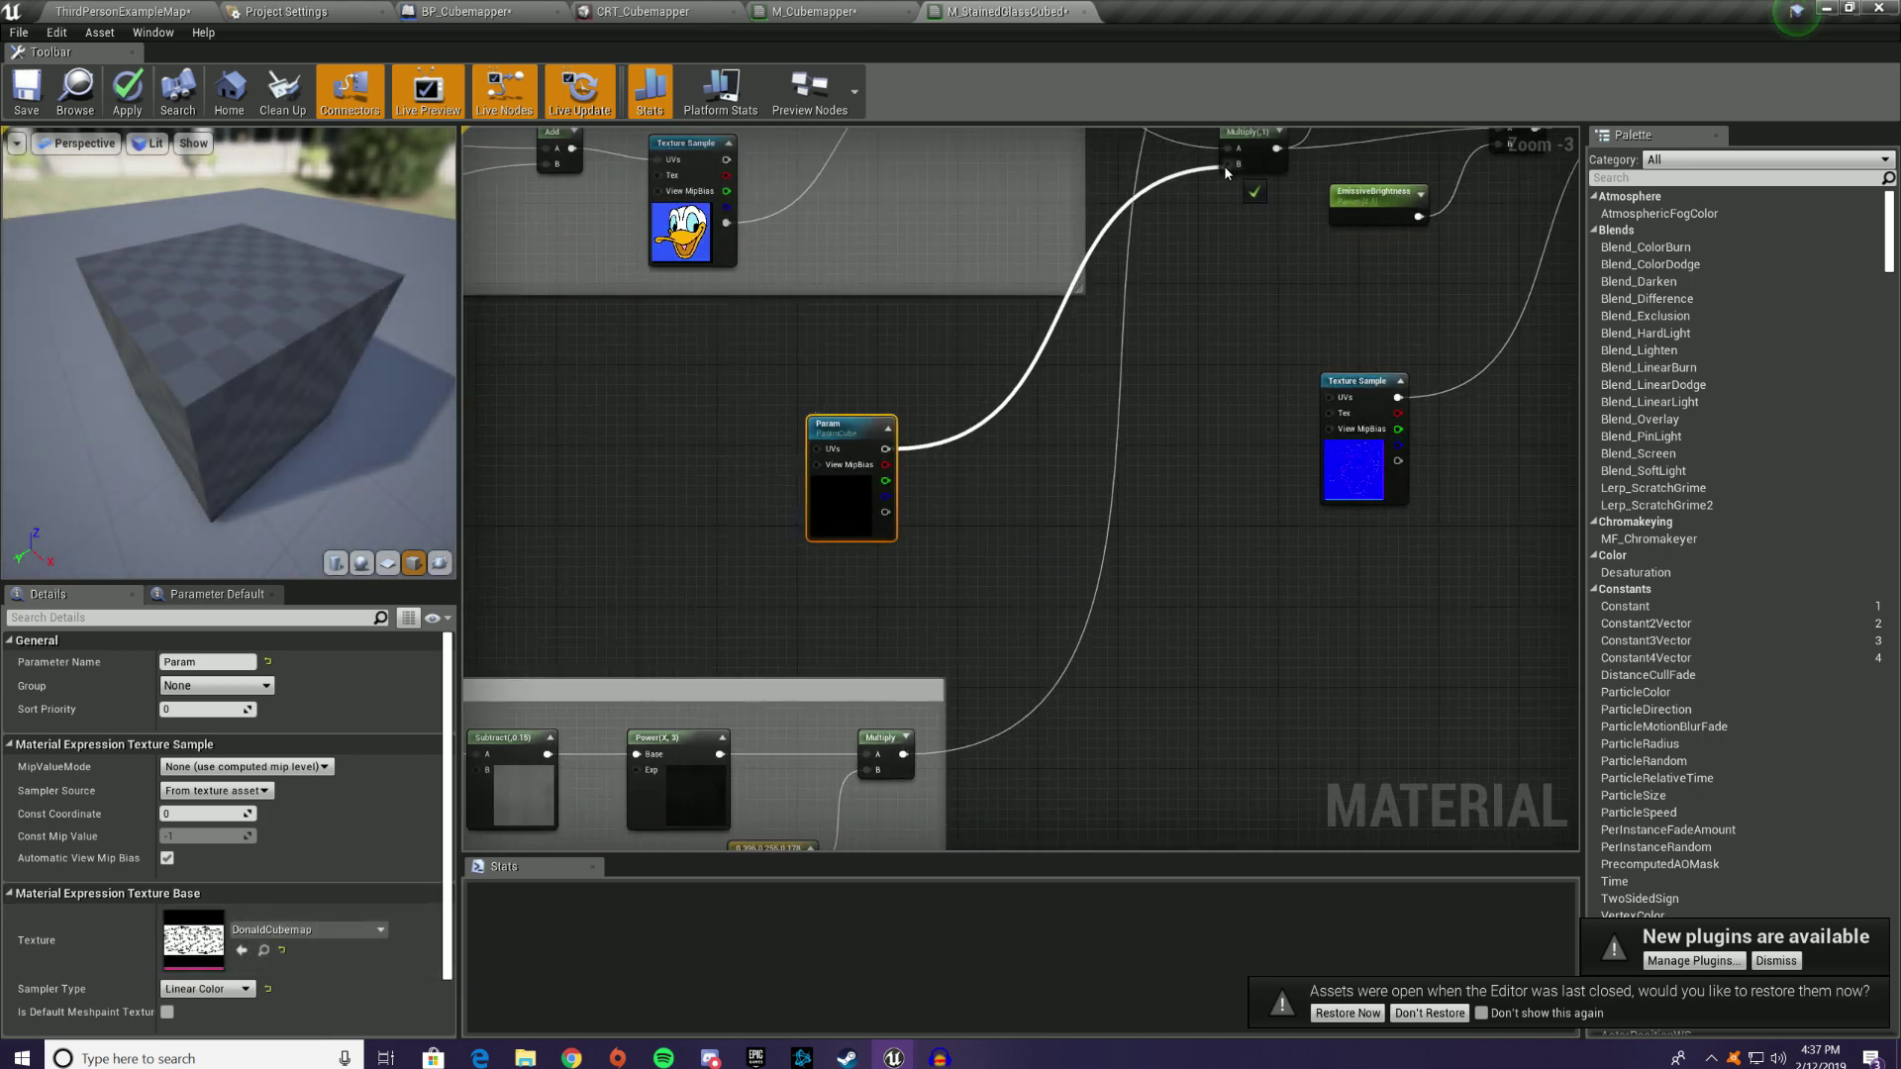
pyautogui.moveTo(845, 501); pyautogui.dragTo(926, 501)
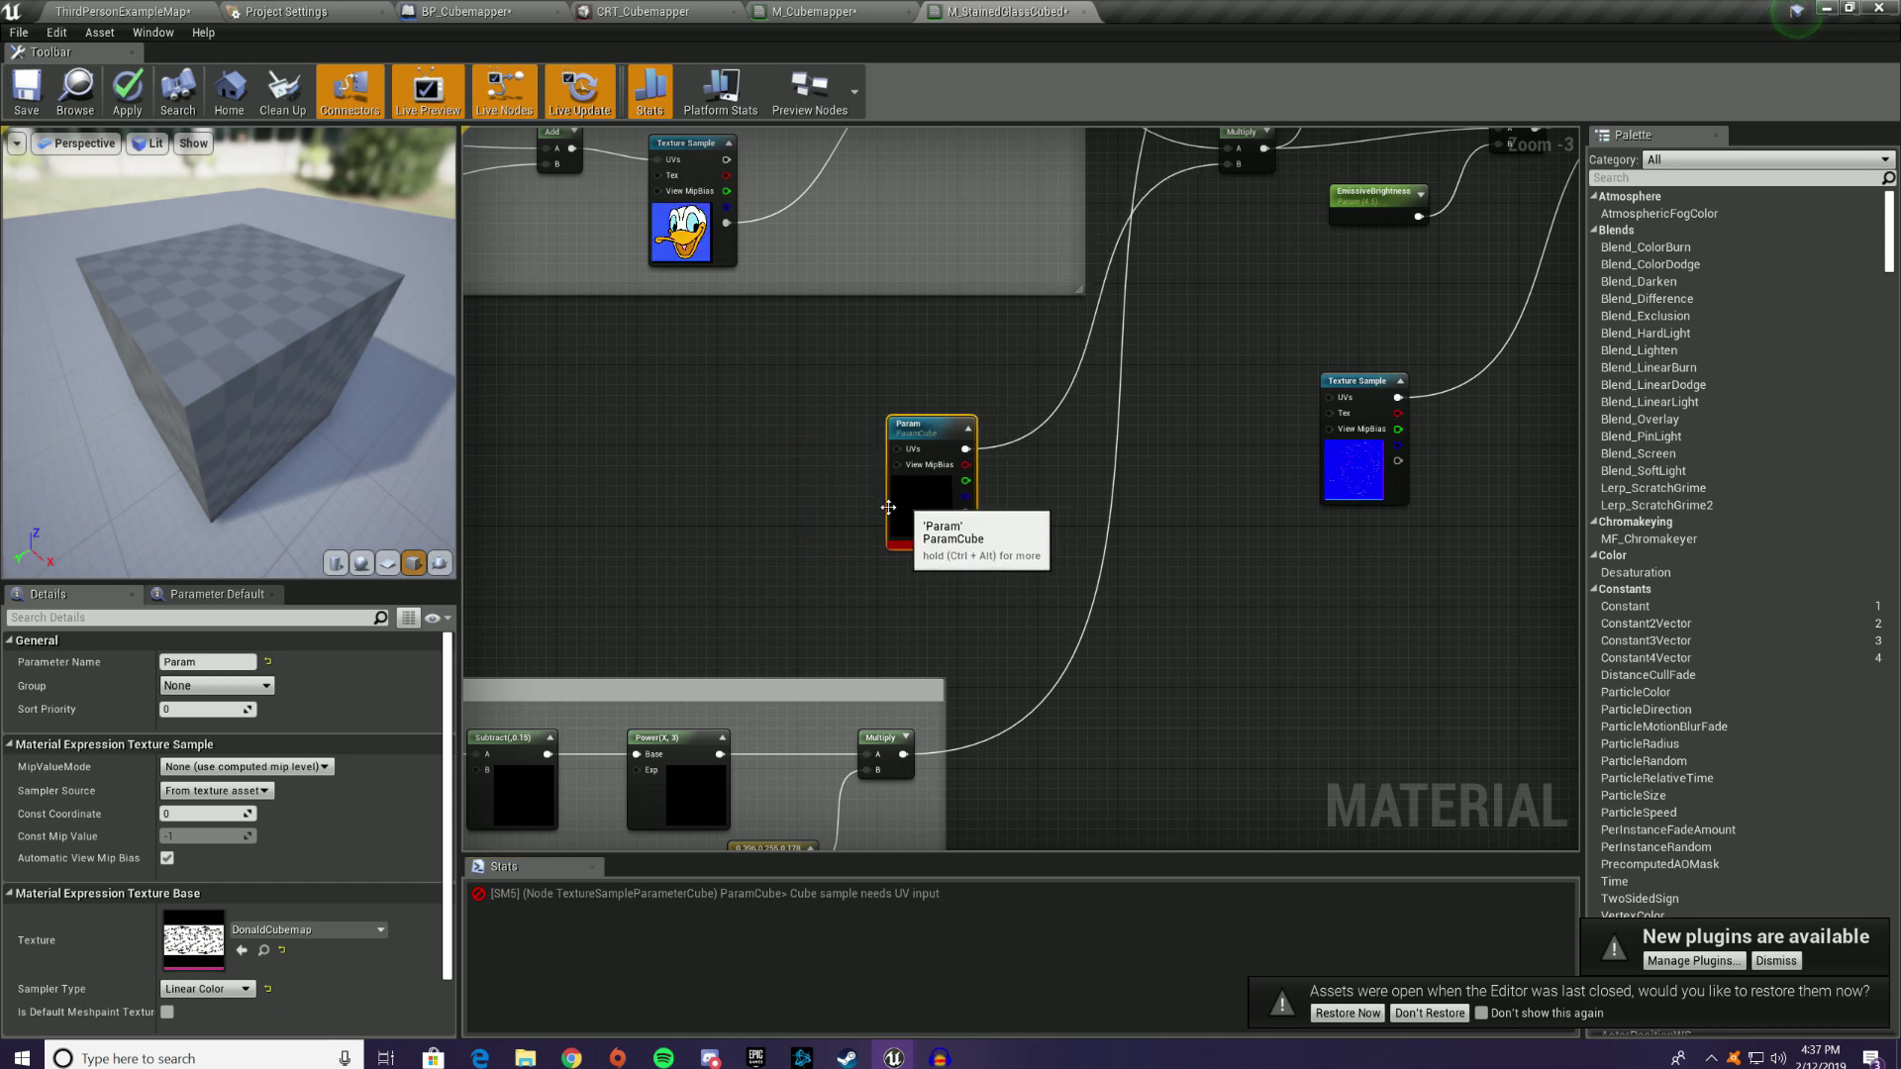
# Step: Add an InteriorCubemap function node and connect its UVW output to the cube parameter's UVs input
pyautogui.moveTo(627, 500); pyautogui.dragTo(1107, 493, button='right')
pyautogui.rightClick(1011, 435)
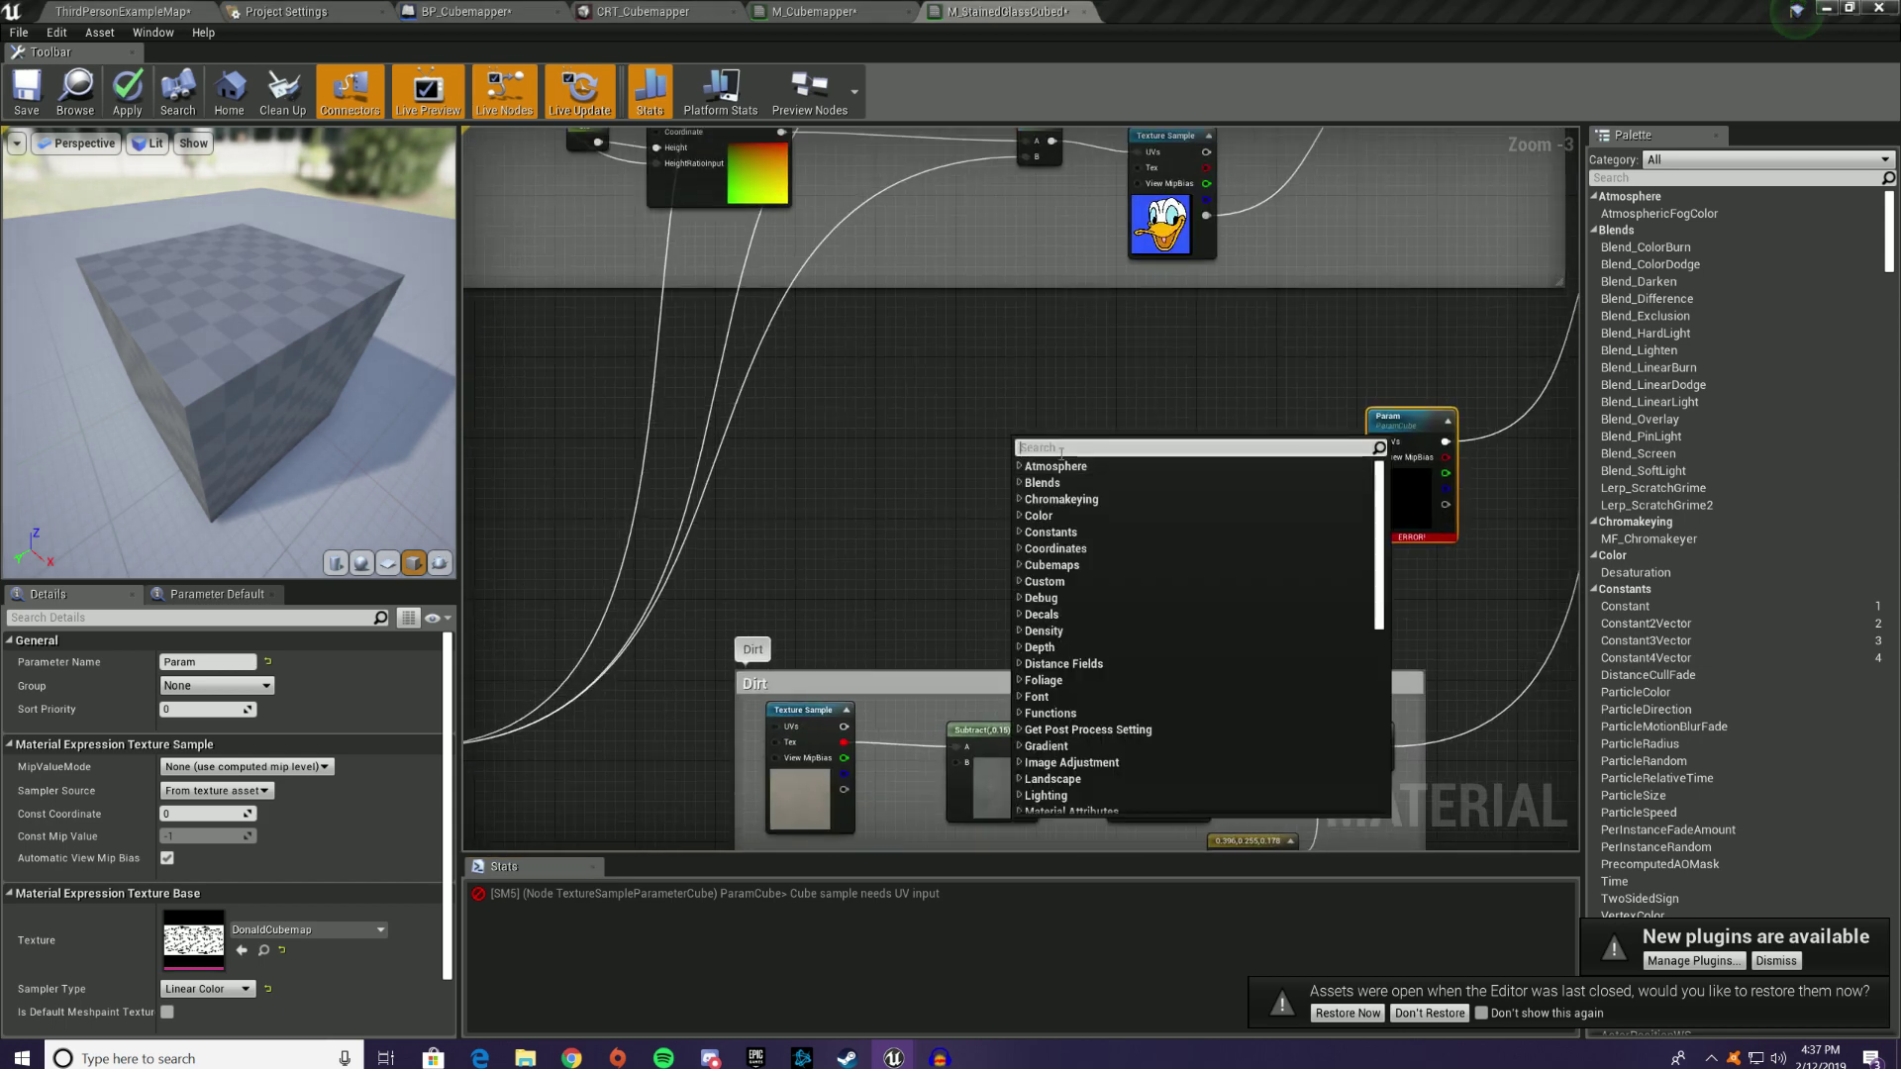
pyautogui.write('inter')
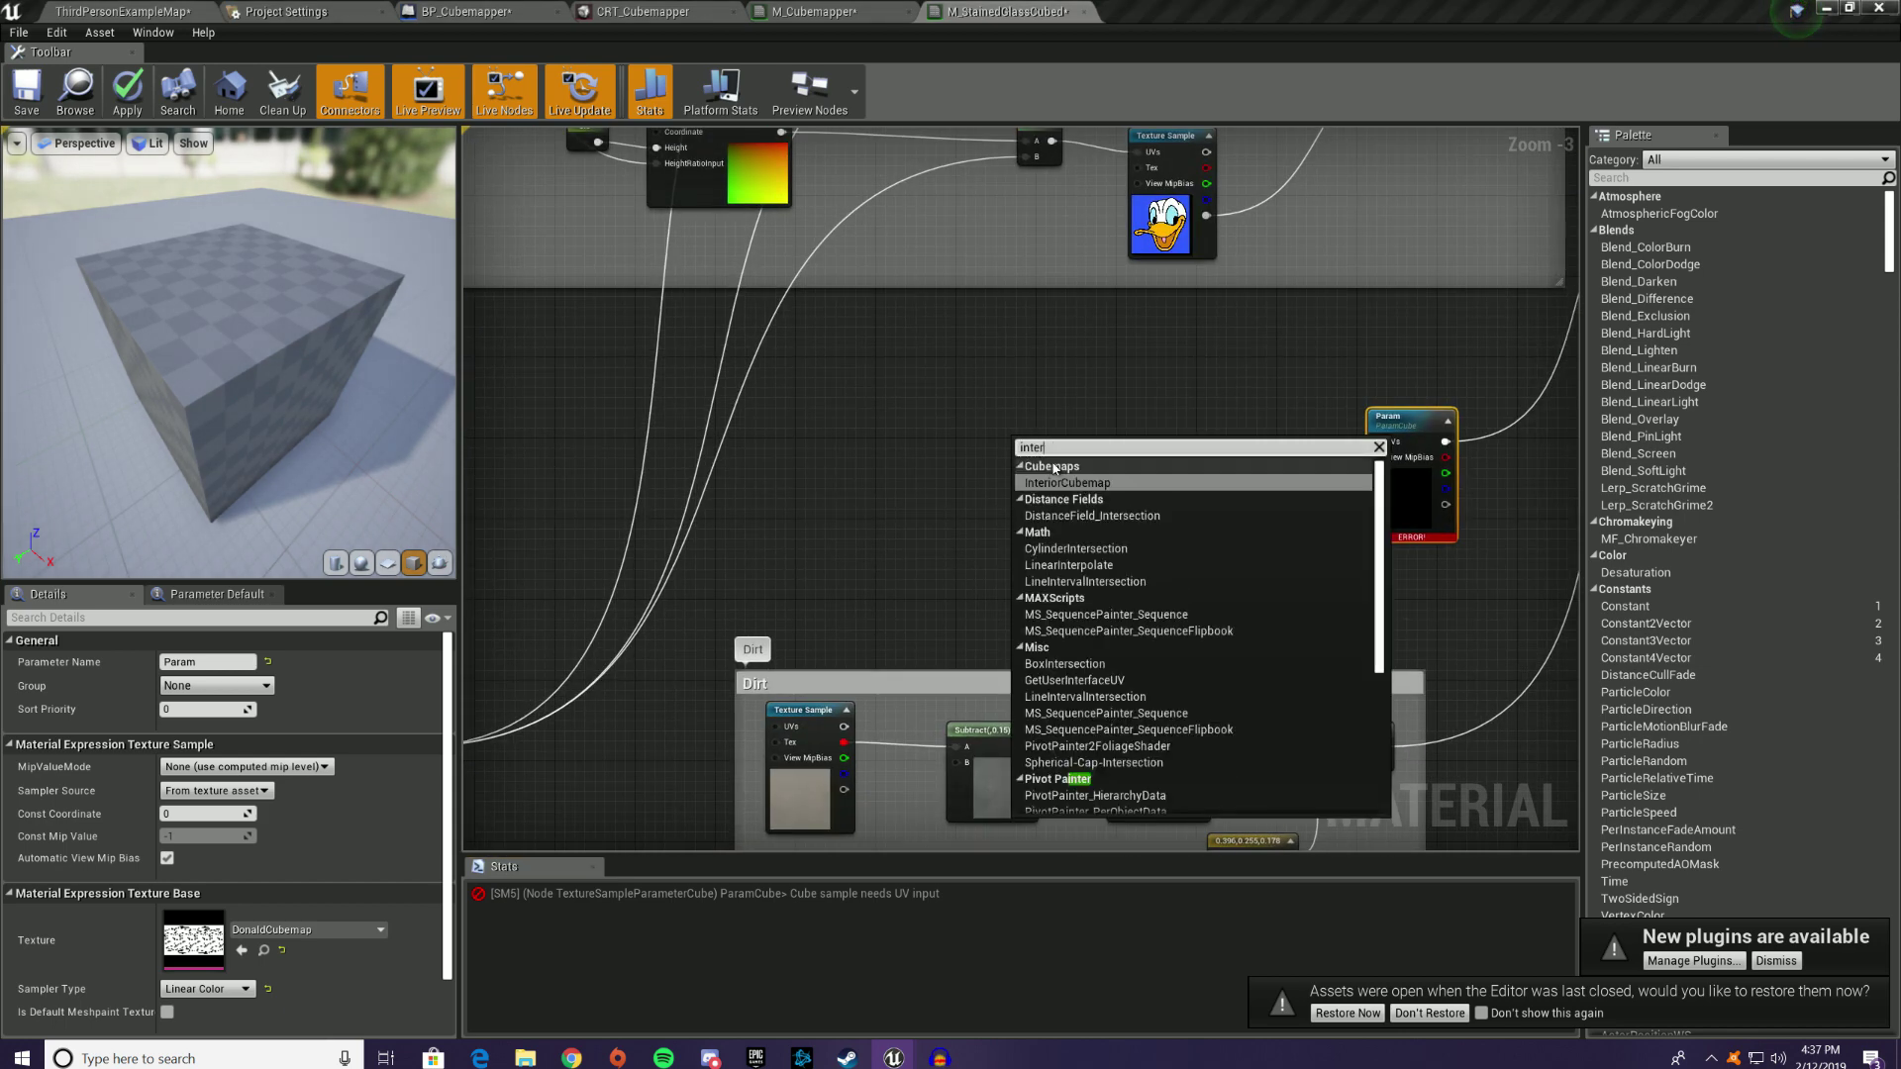
pyautogui.write('io')
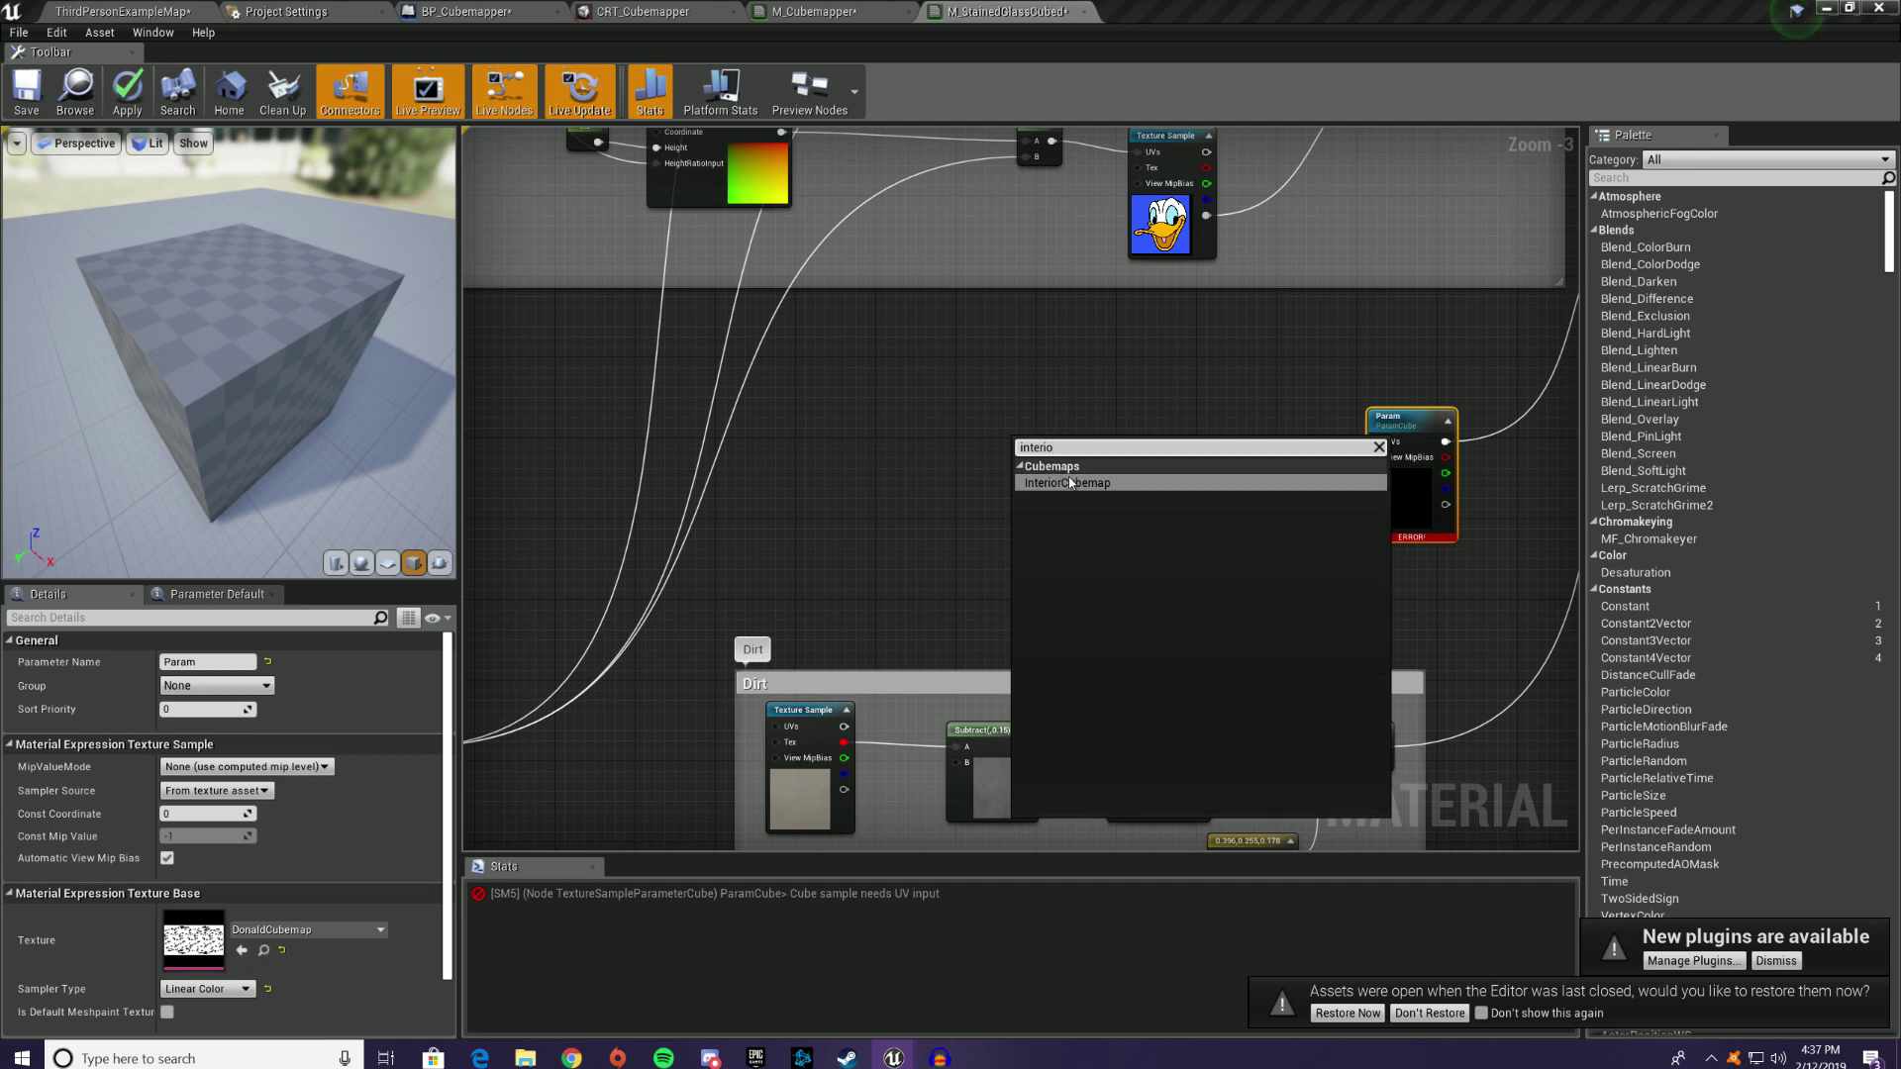
pyautogui.click(1069, 483)
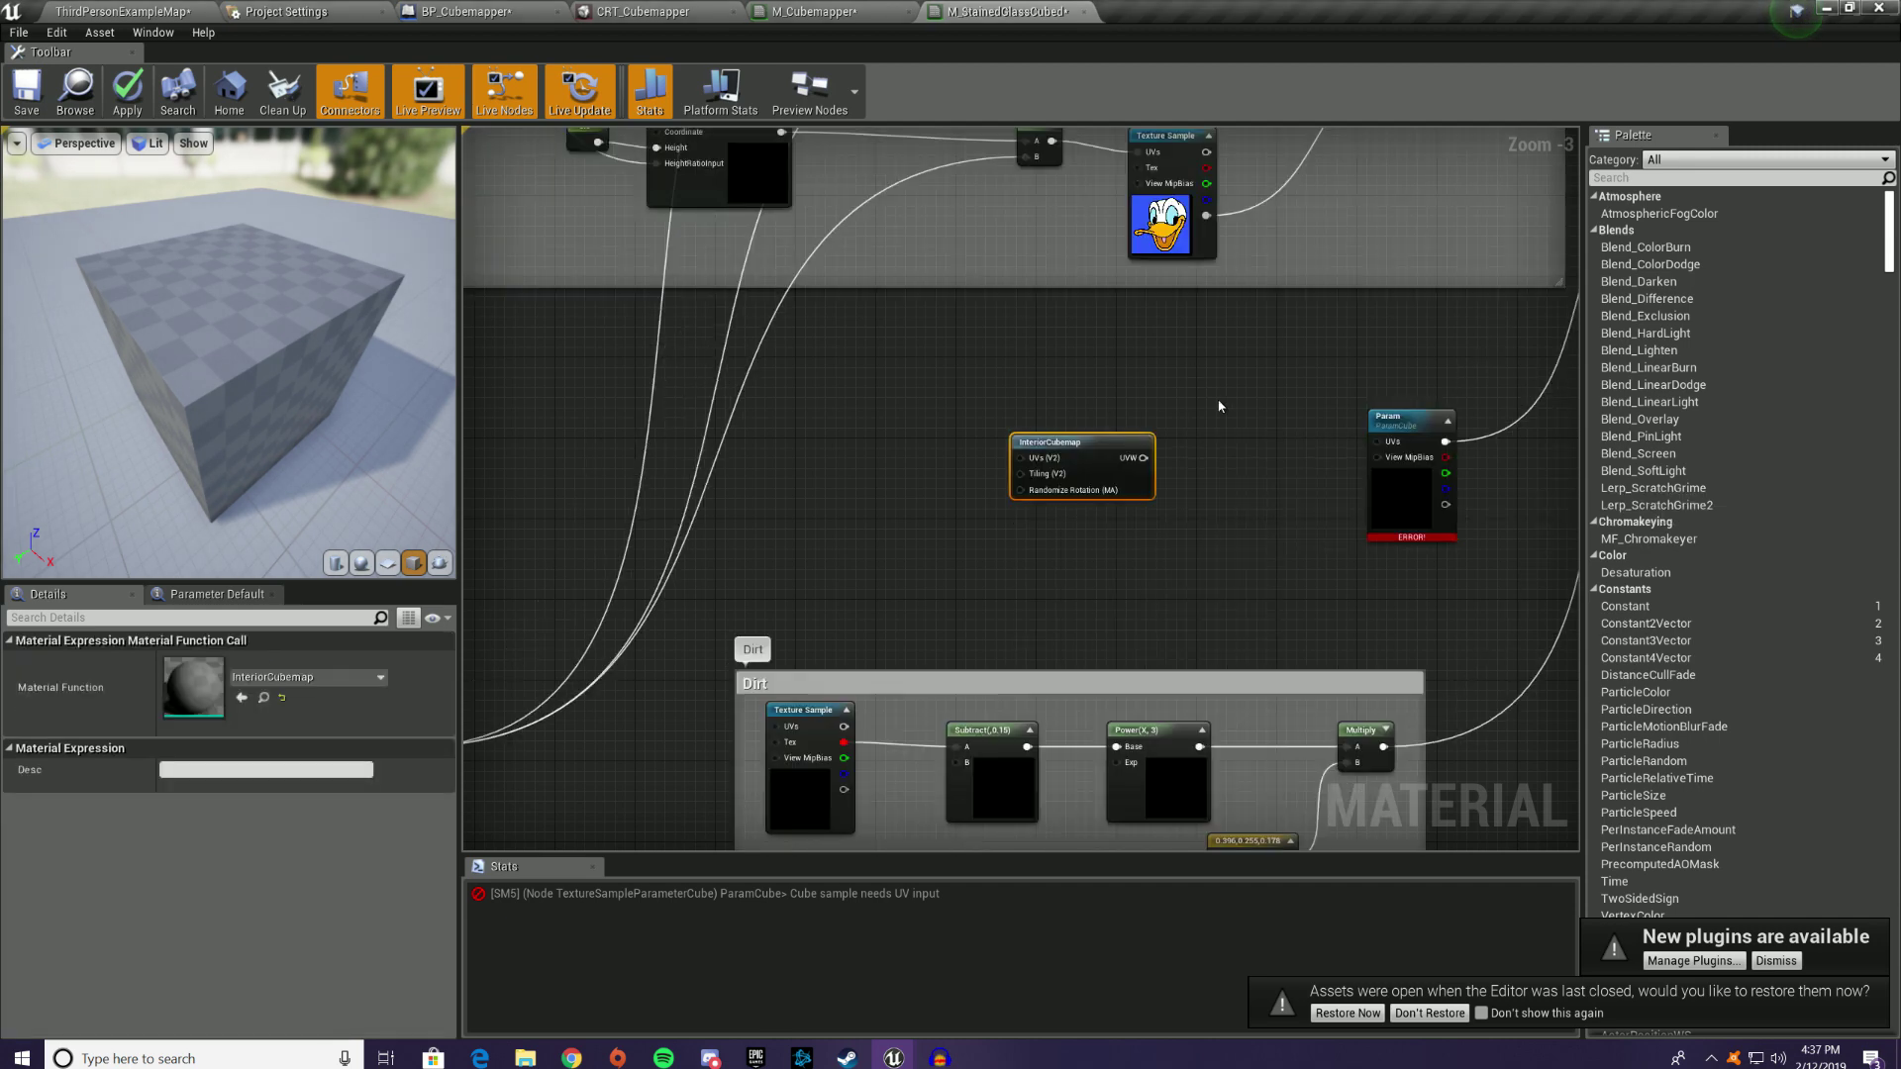
pyautogui.moveTo(1107, 444); pyautogui.dragTo(1376, 442)
pyautogui.moveTo(1038, 482); pyautogui.dragTo(1058, 471)
# Step: Add a two-component vector constant and connect it to the InteriorCubemap node's Tiling input
pyautogui.moveTo(201, 459); pyautogui.dragTo(143, 341)
pyautogui.moveTo(144, 342); pyautogui.dragTo(208, 342, button='right')
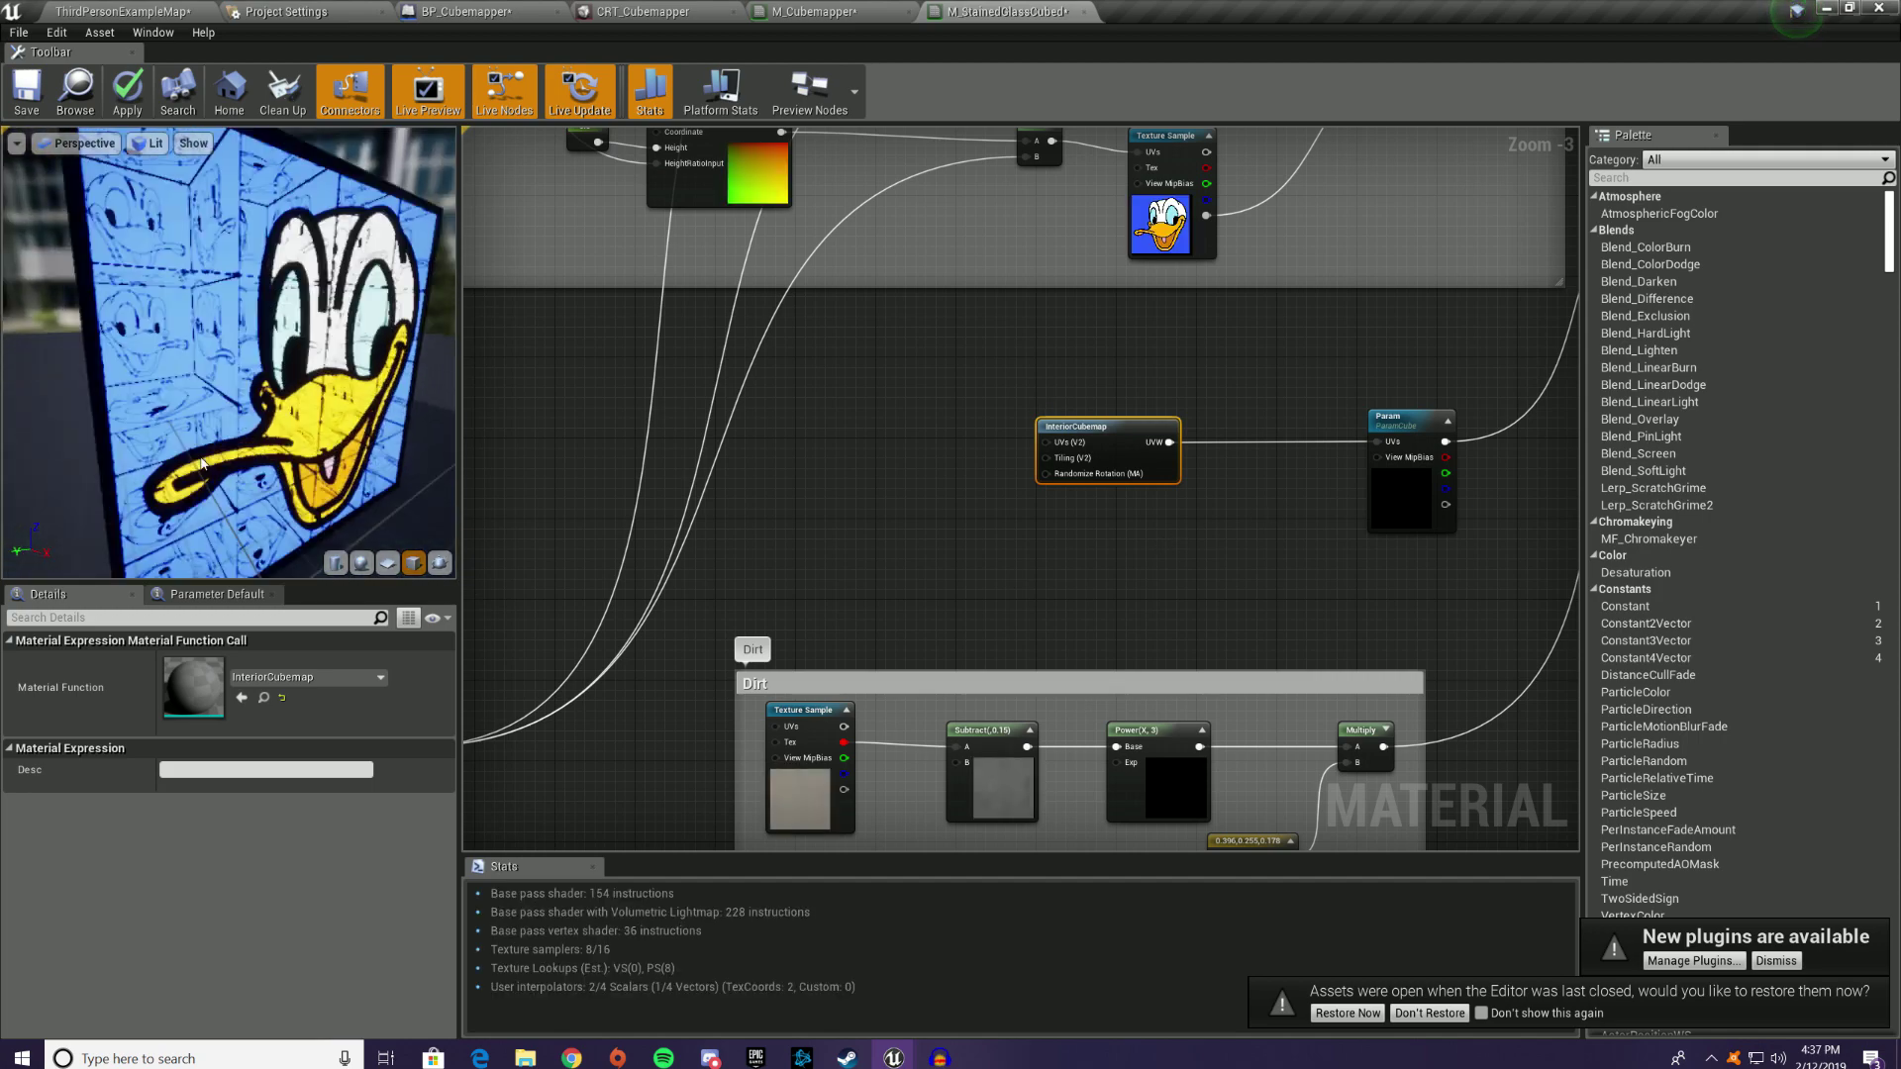
pyautogui.moveTo(208, 342); pyautogui.dragTo(247, 366)
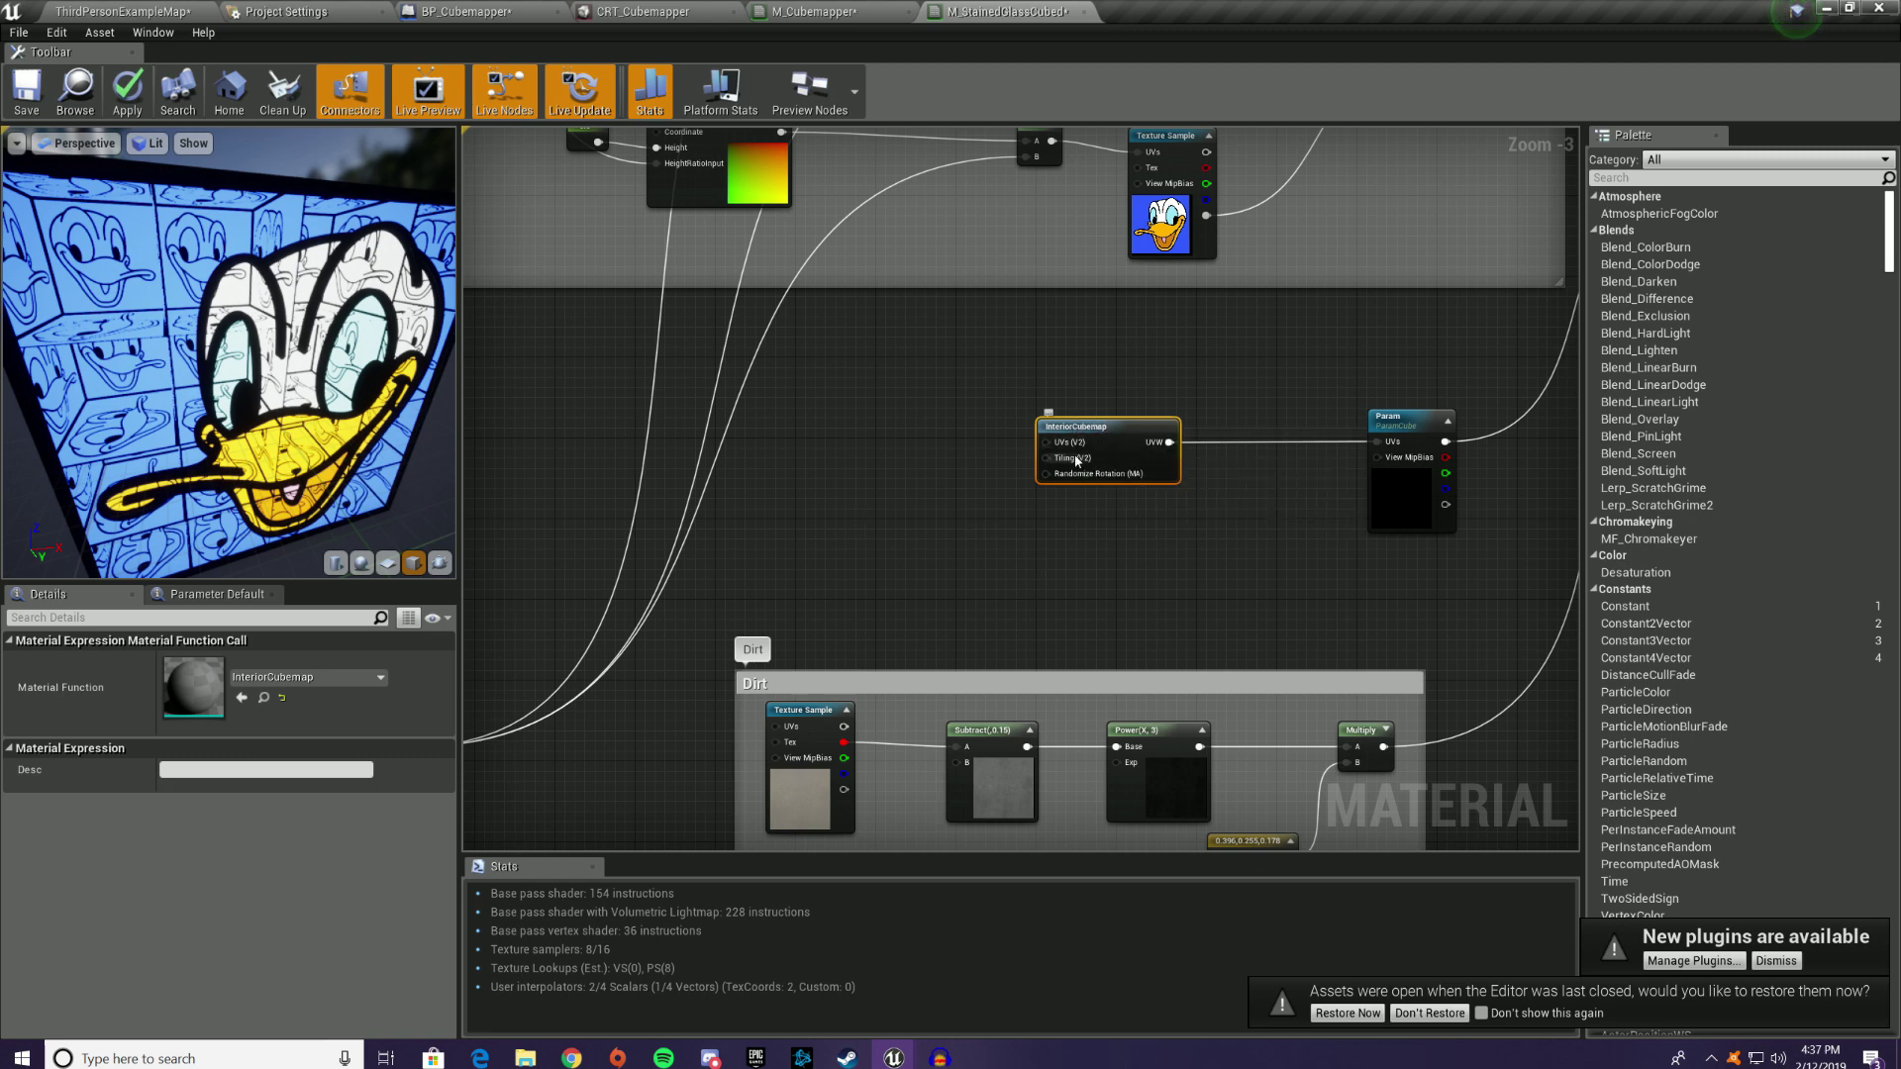
pyautogui.moveTo(1064, 460)
pyautogui.press('2')
pyautogui.click(920, 471)
pyautogui.moveTo(947, 496); pyautogui.dragTo(1059, 459)
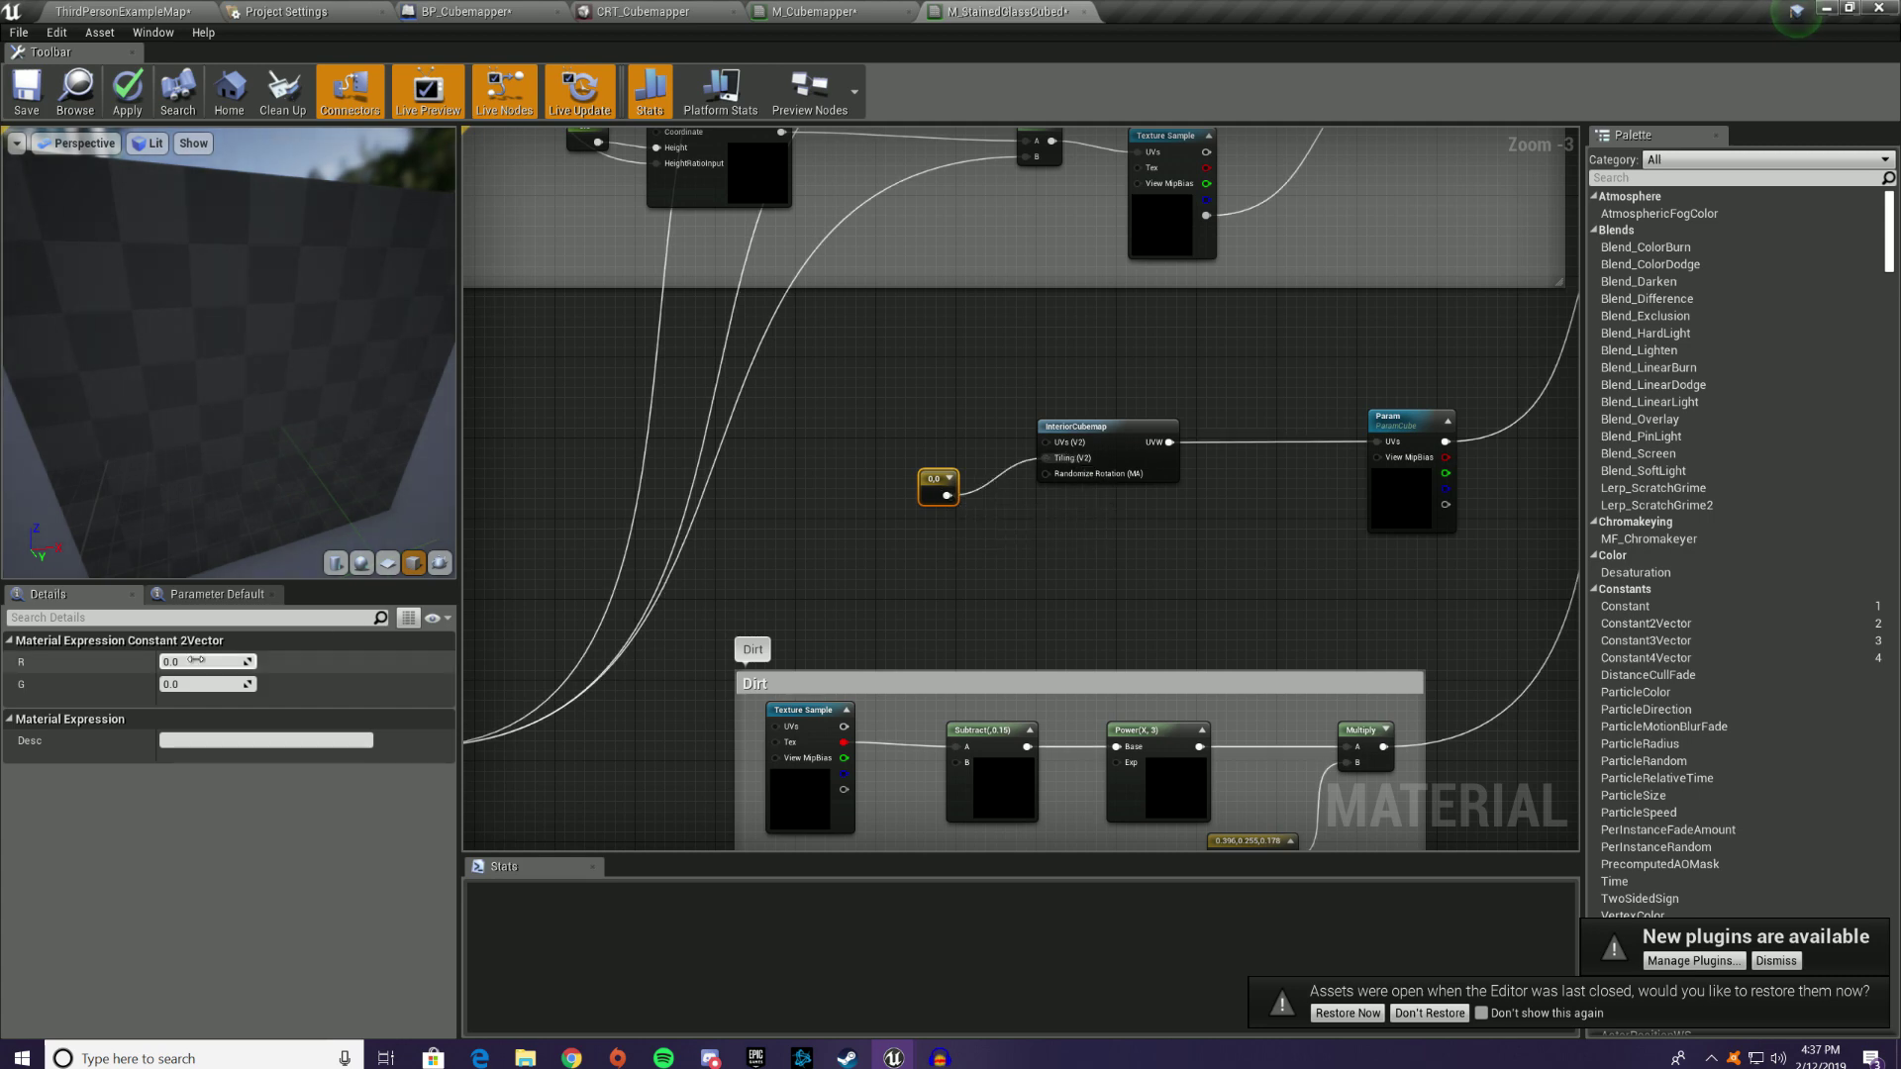
# Step: Set the tiling constant's R and G values to 1 and inspect the interior effect on the preview cube
pyautogui.click(196, 661)
pyautogui.write('1')
pyautogui.click(216, 685)
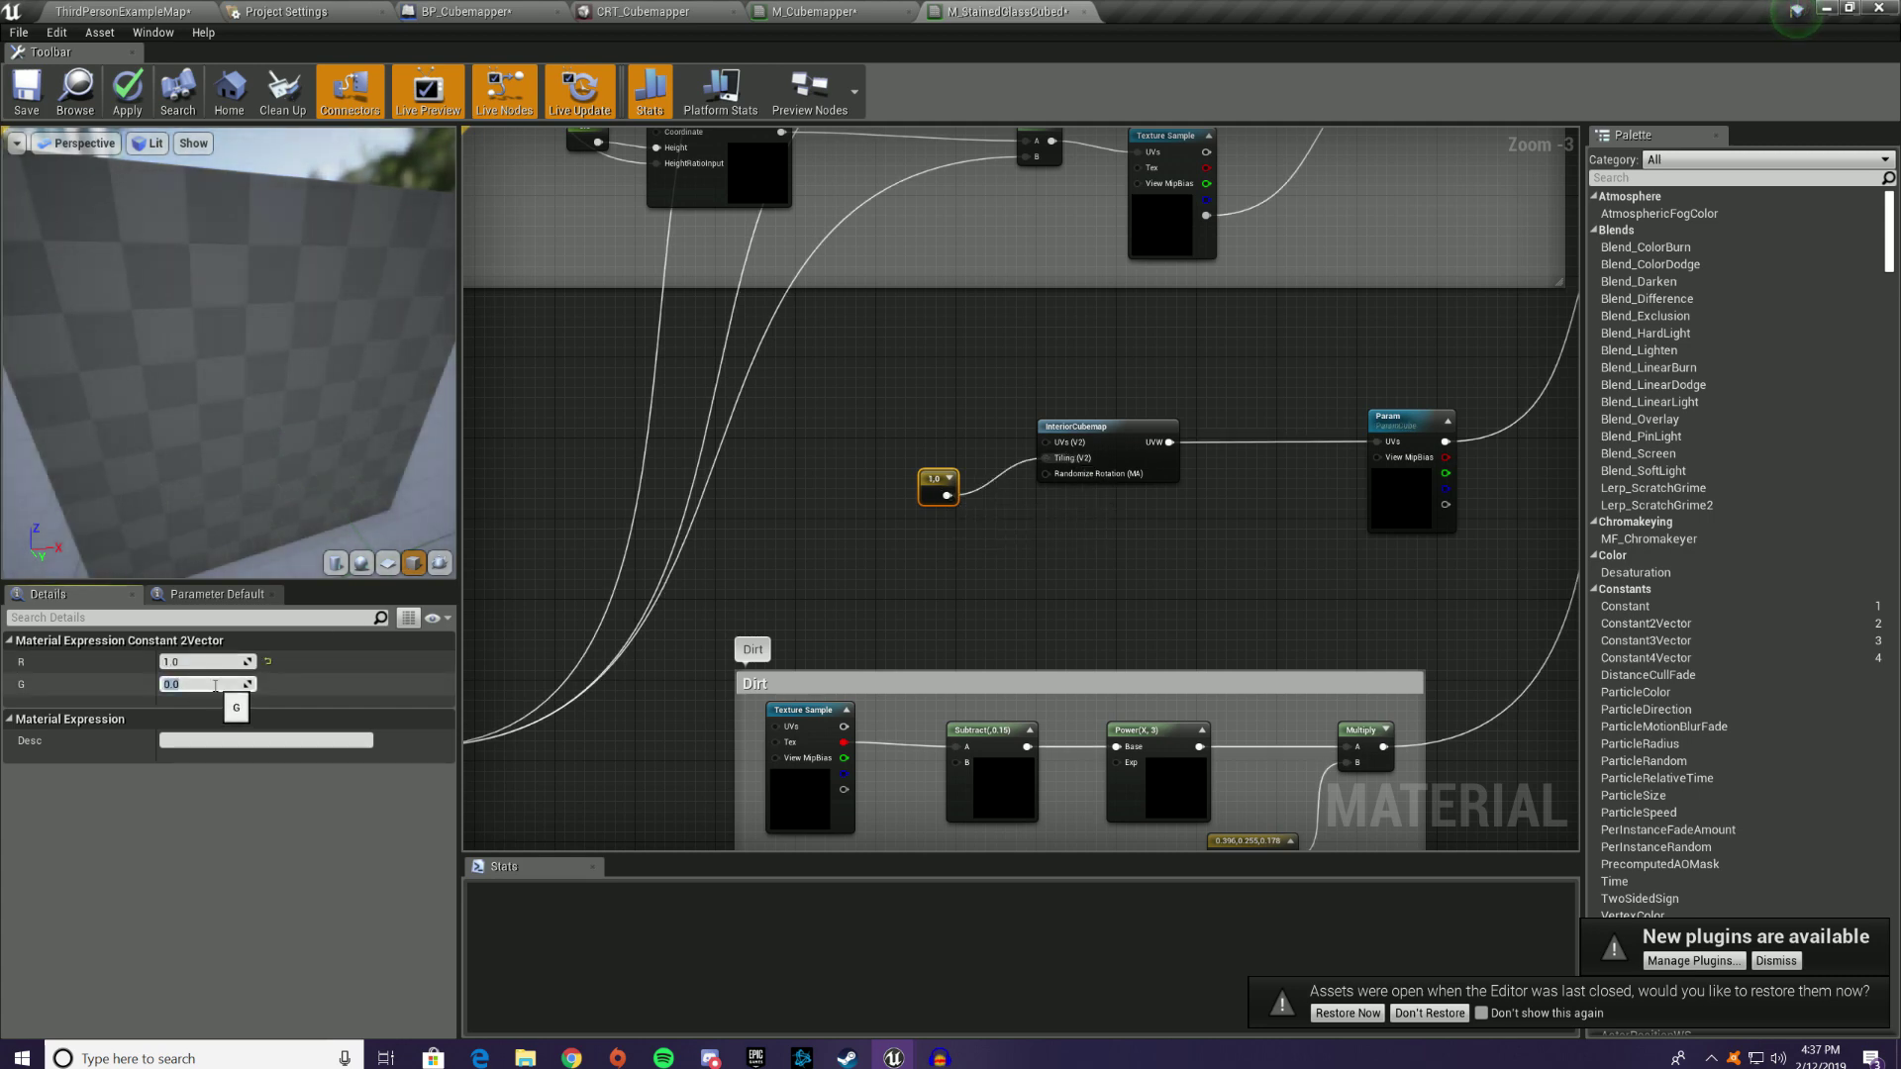
pyautogui.write('1')
pyautogui.moveTo(947, 494); pyautogui.dragTo(956, 433)
pyautogui.click(941, 370)
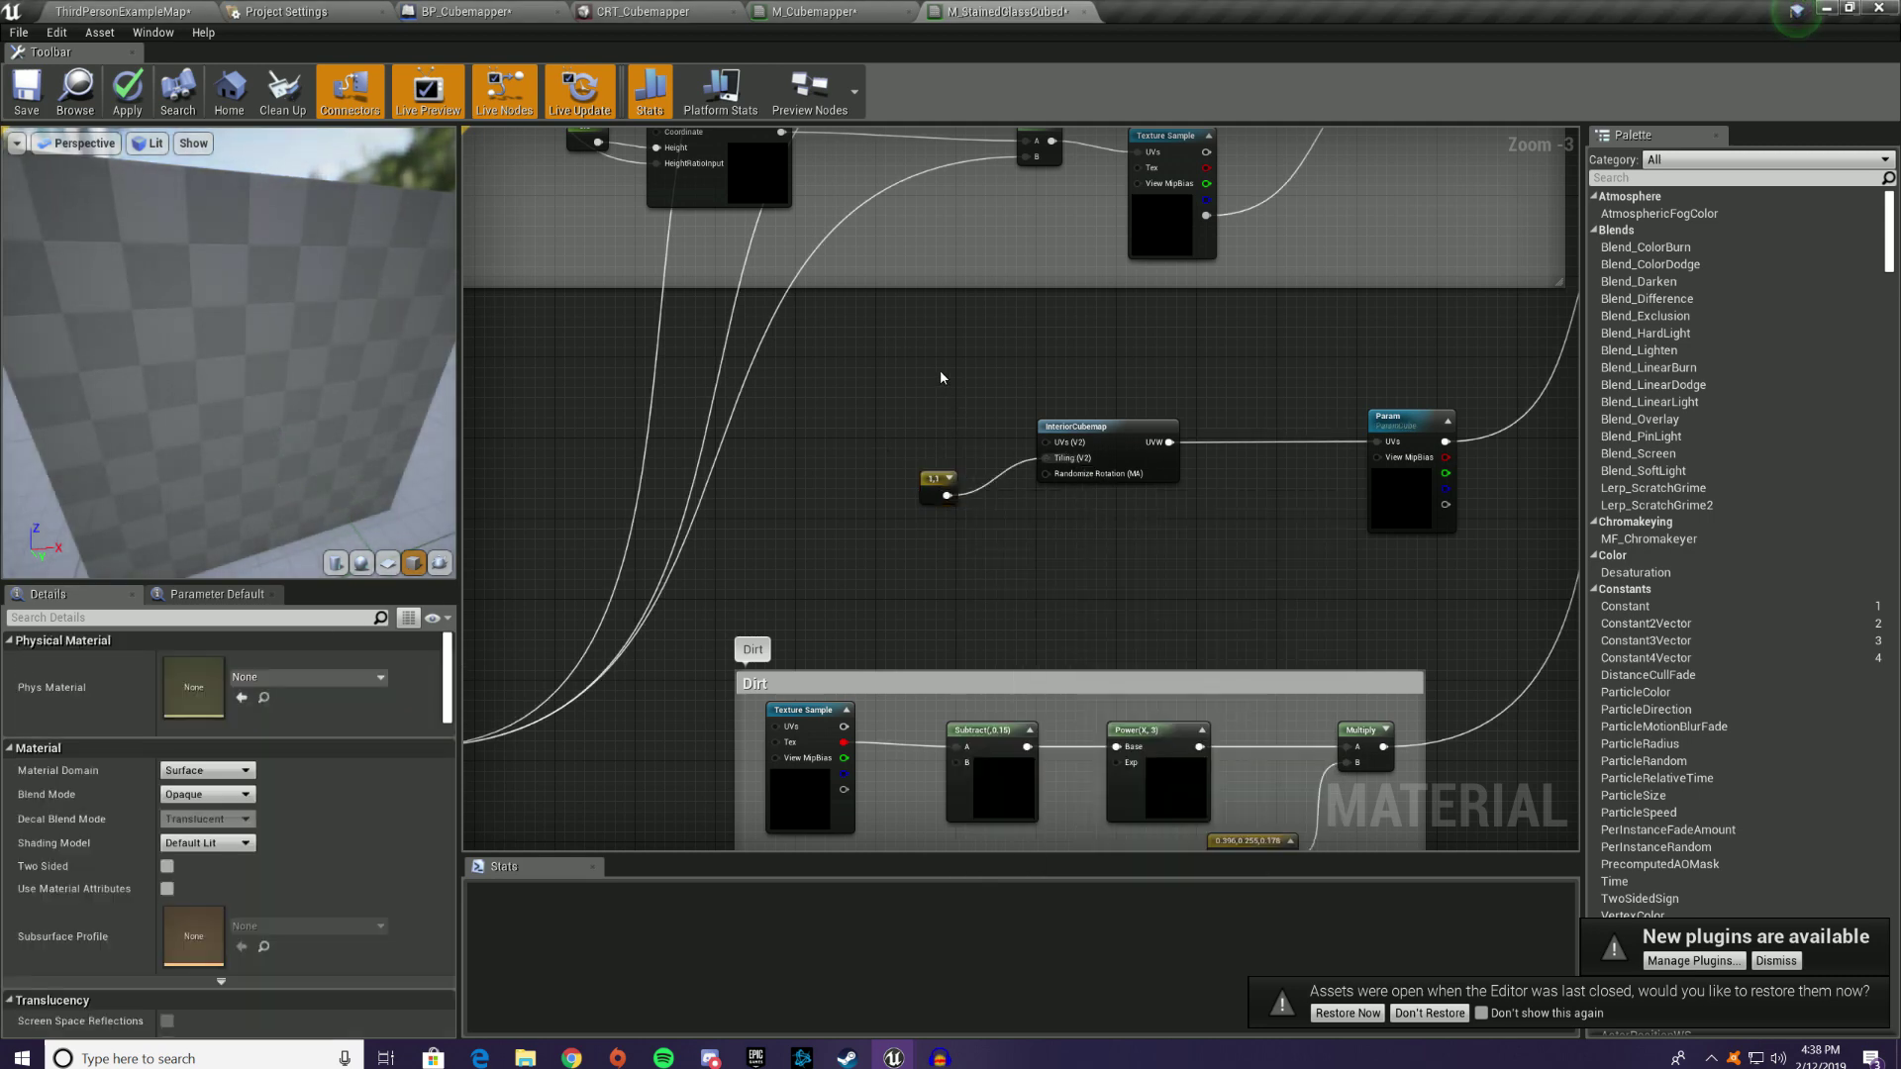
pyautogui.moveTo(933, 492); pyautogui.dragTo(942, 468)
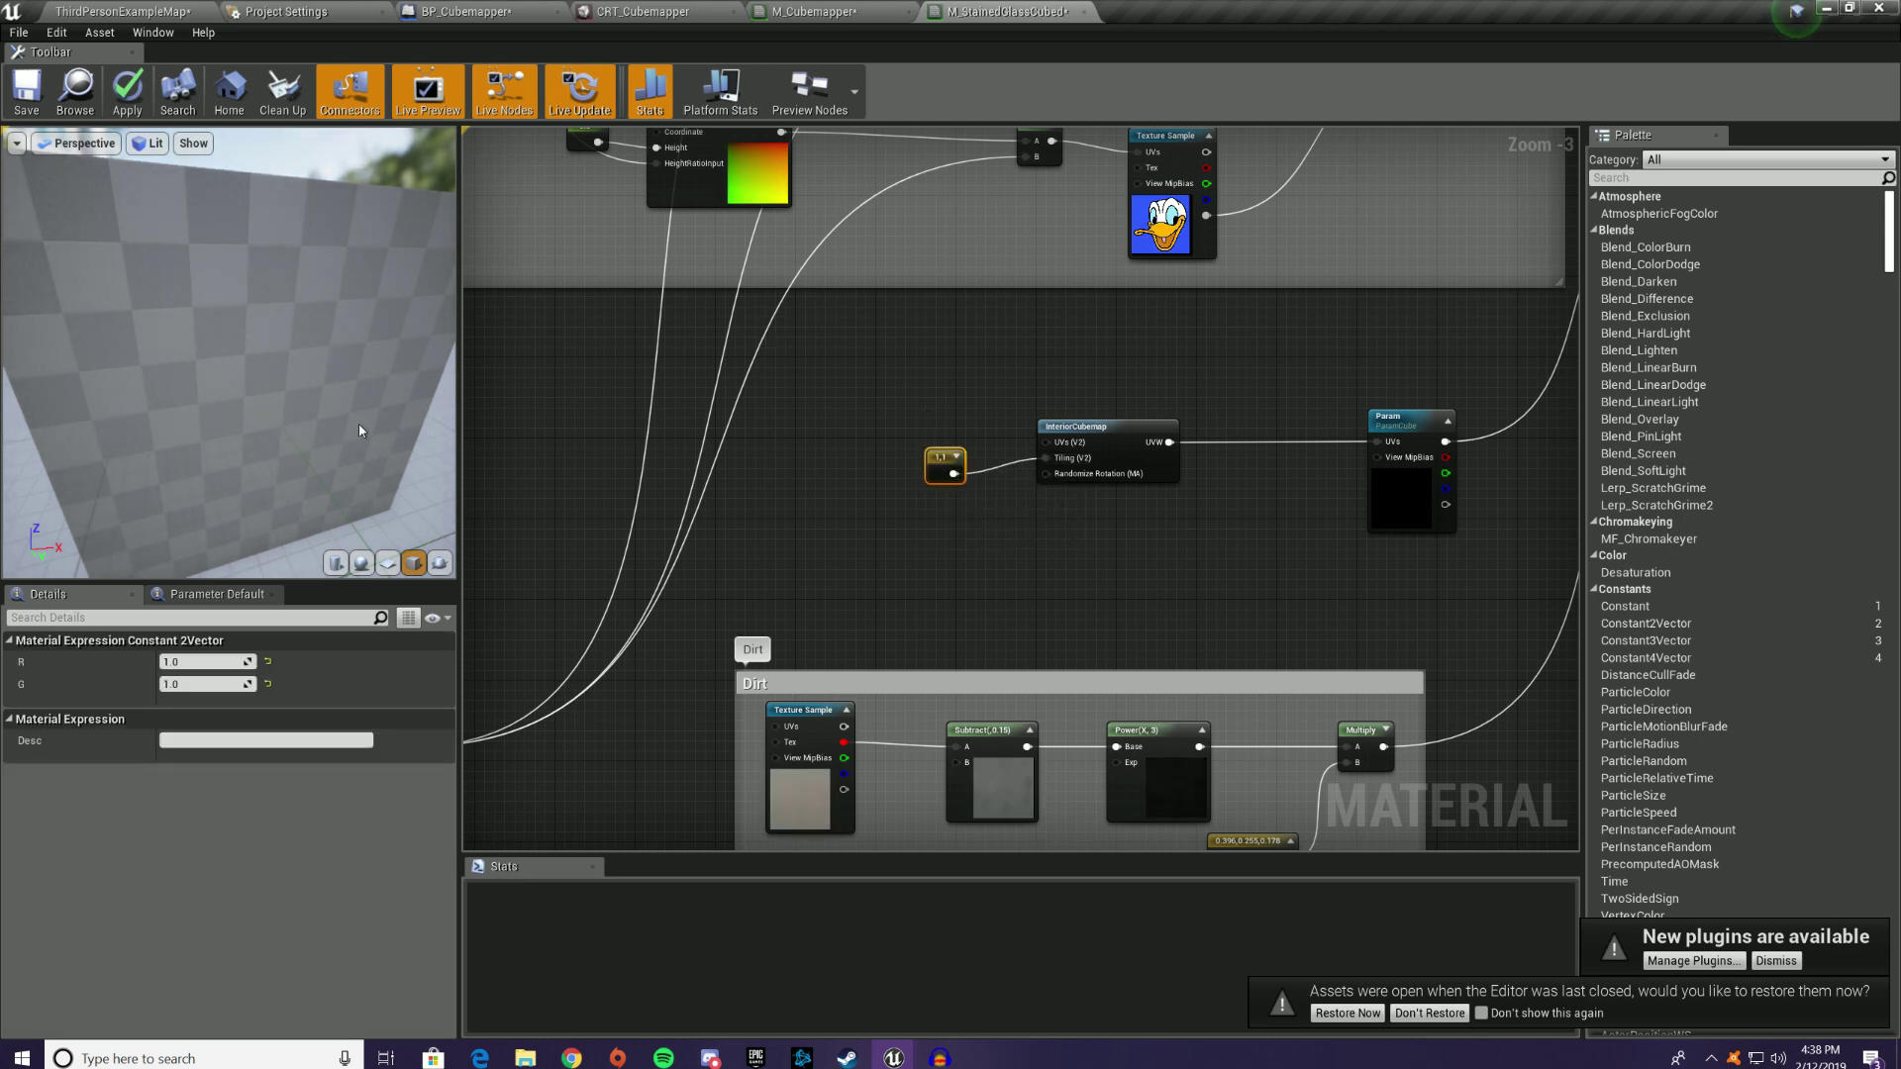
pyautogui.moveTo(327, 416); pyautogui.dragTo(278, 442)
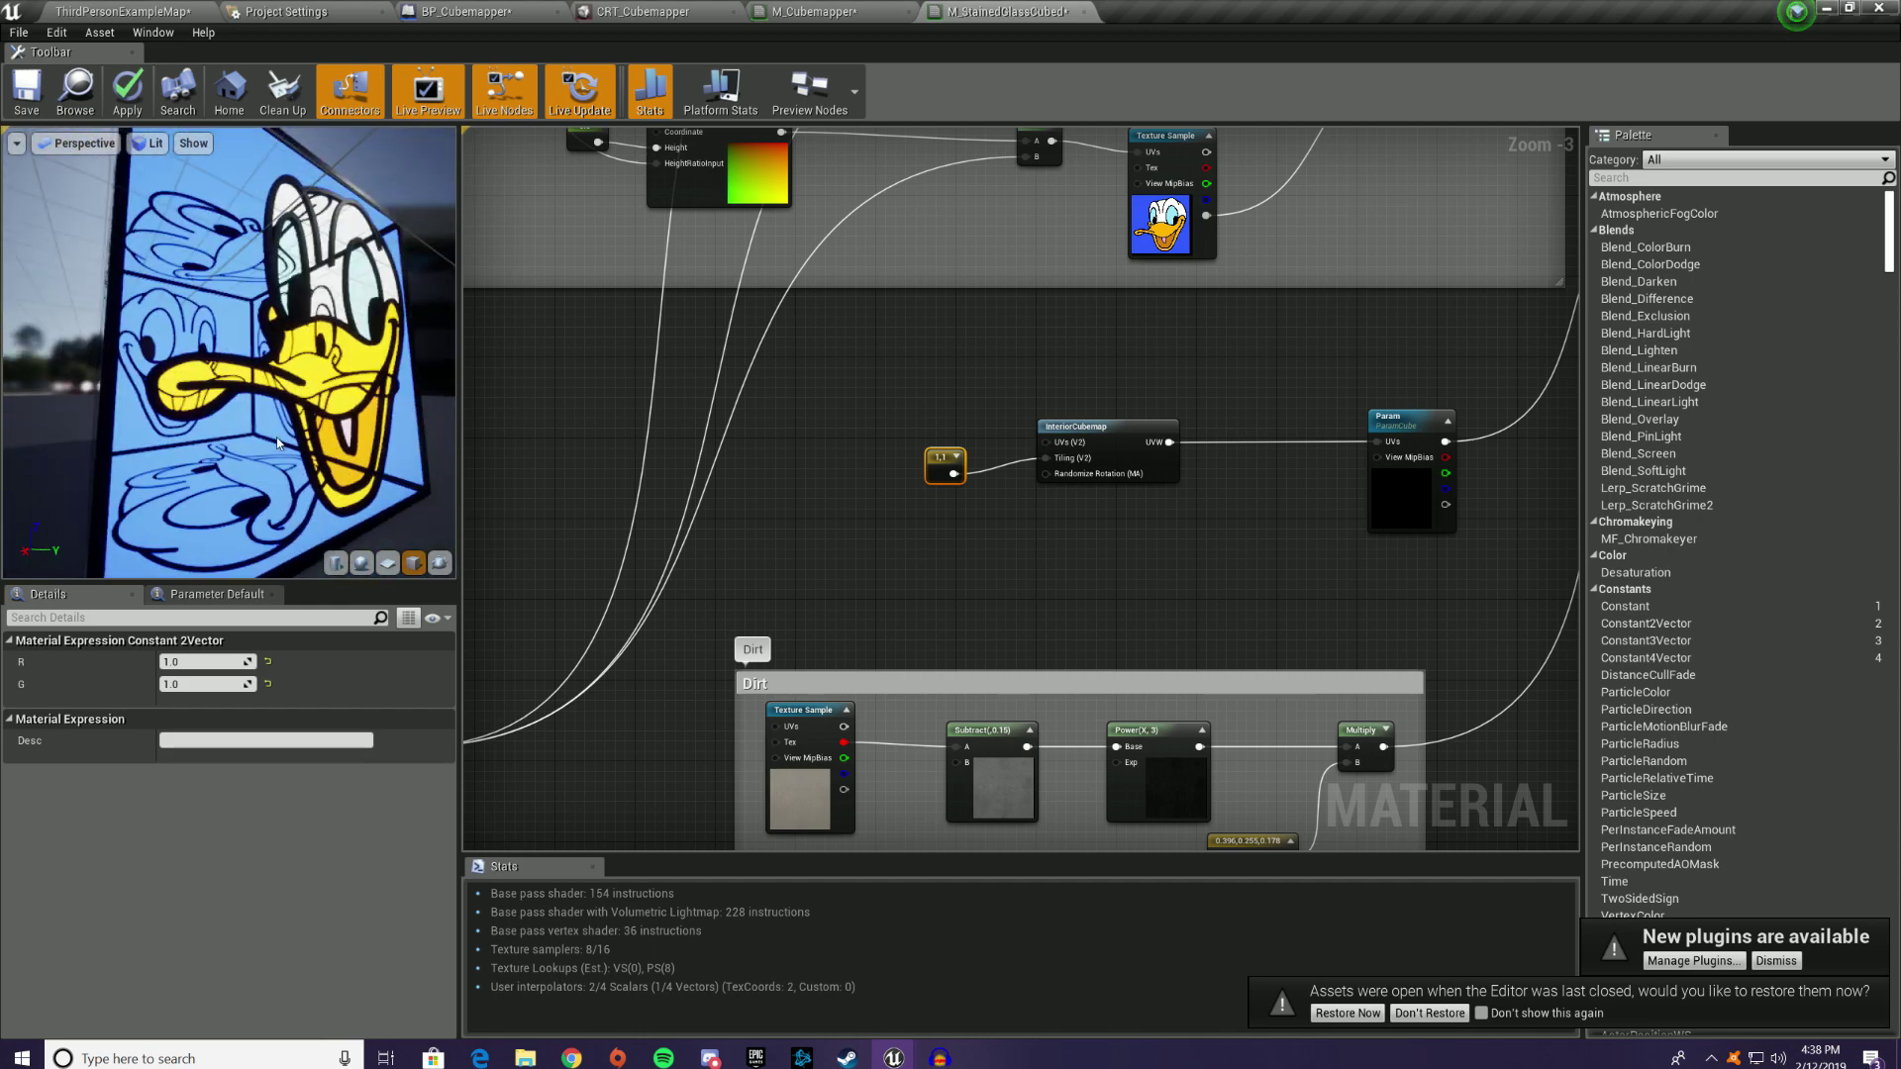
# Step: Apply the material changes and assign M_StainedGlassCubed to the large stained glass cube in the level
pyautogui.click(119, 87)
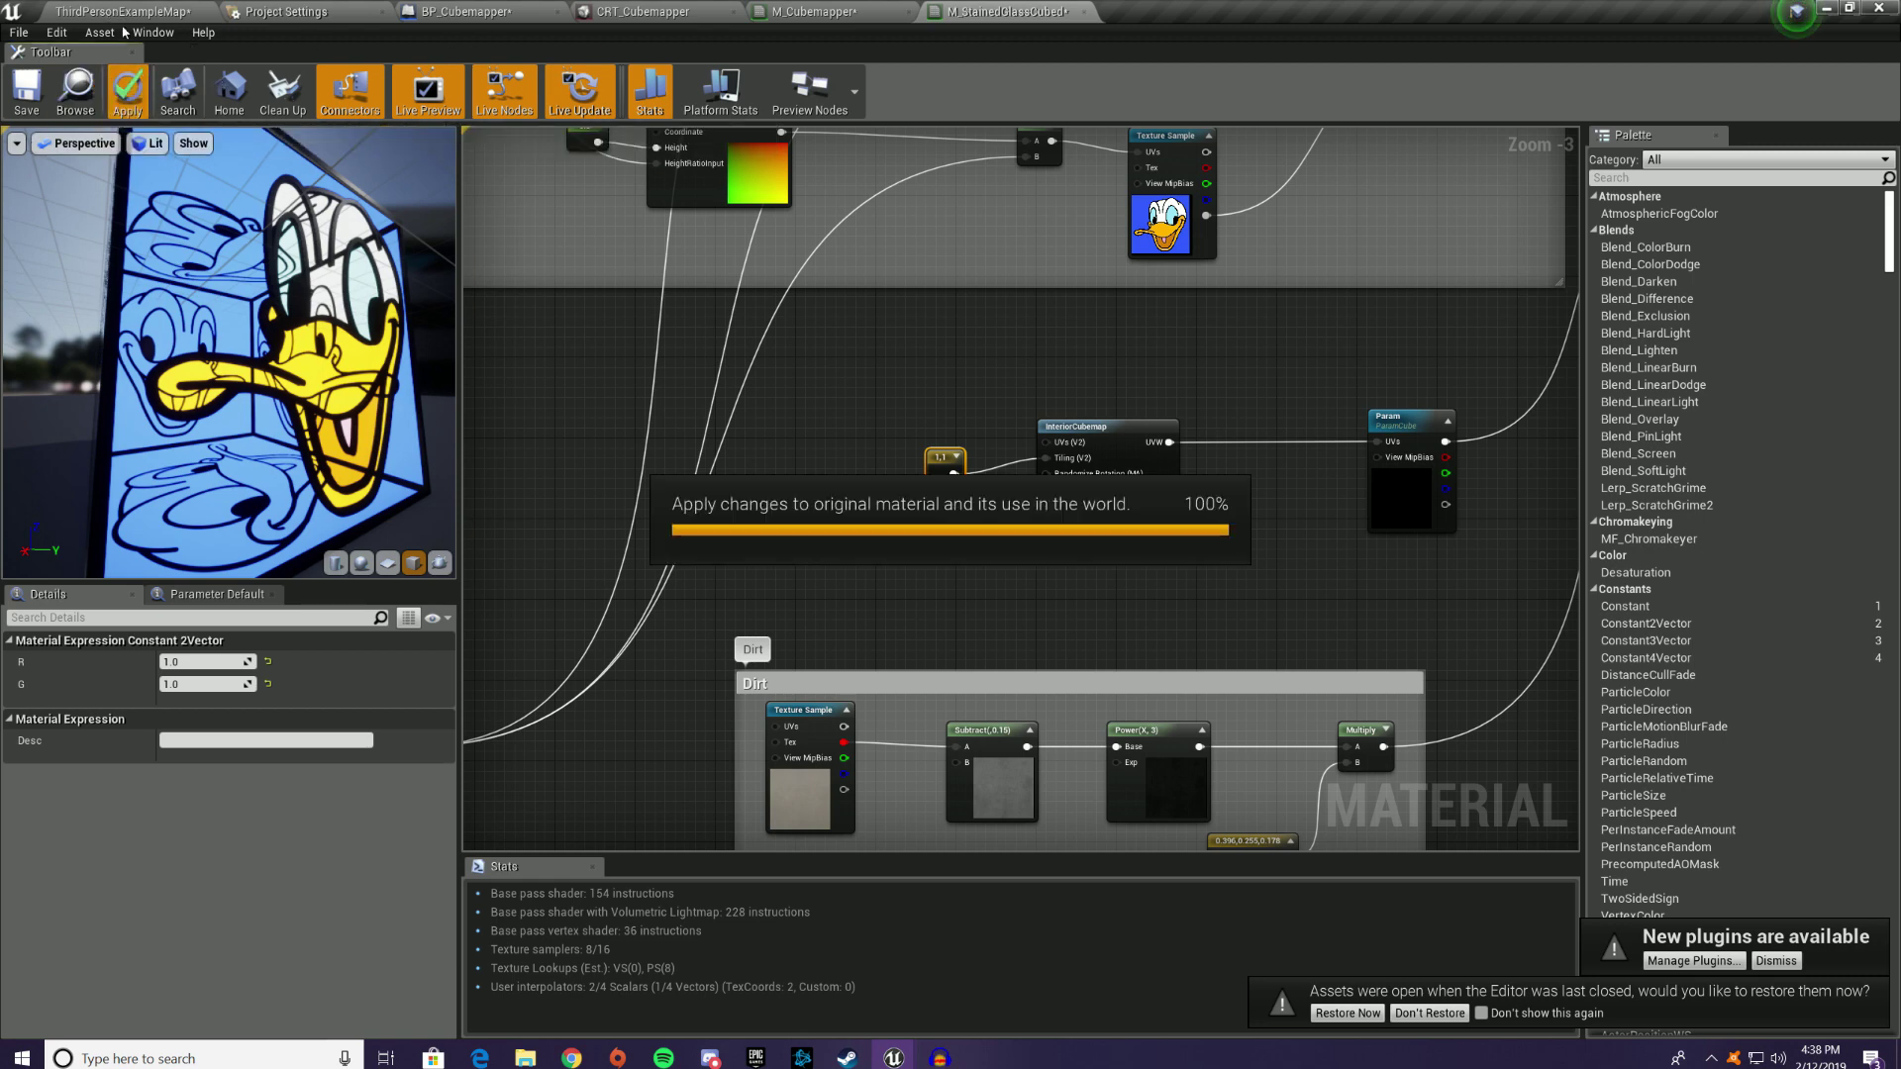
pyautogui.click(62, 9)
pyautogui.moveTo(403, 190); pyautogui.dragTo(411, 133, button='right')
pyautogui.press('s')
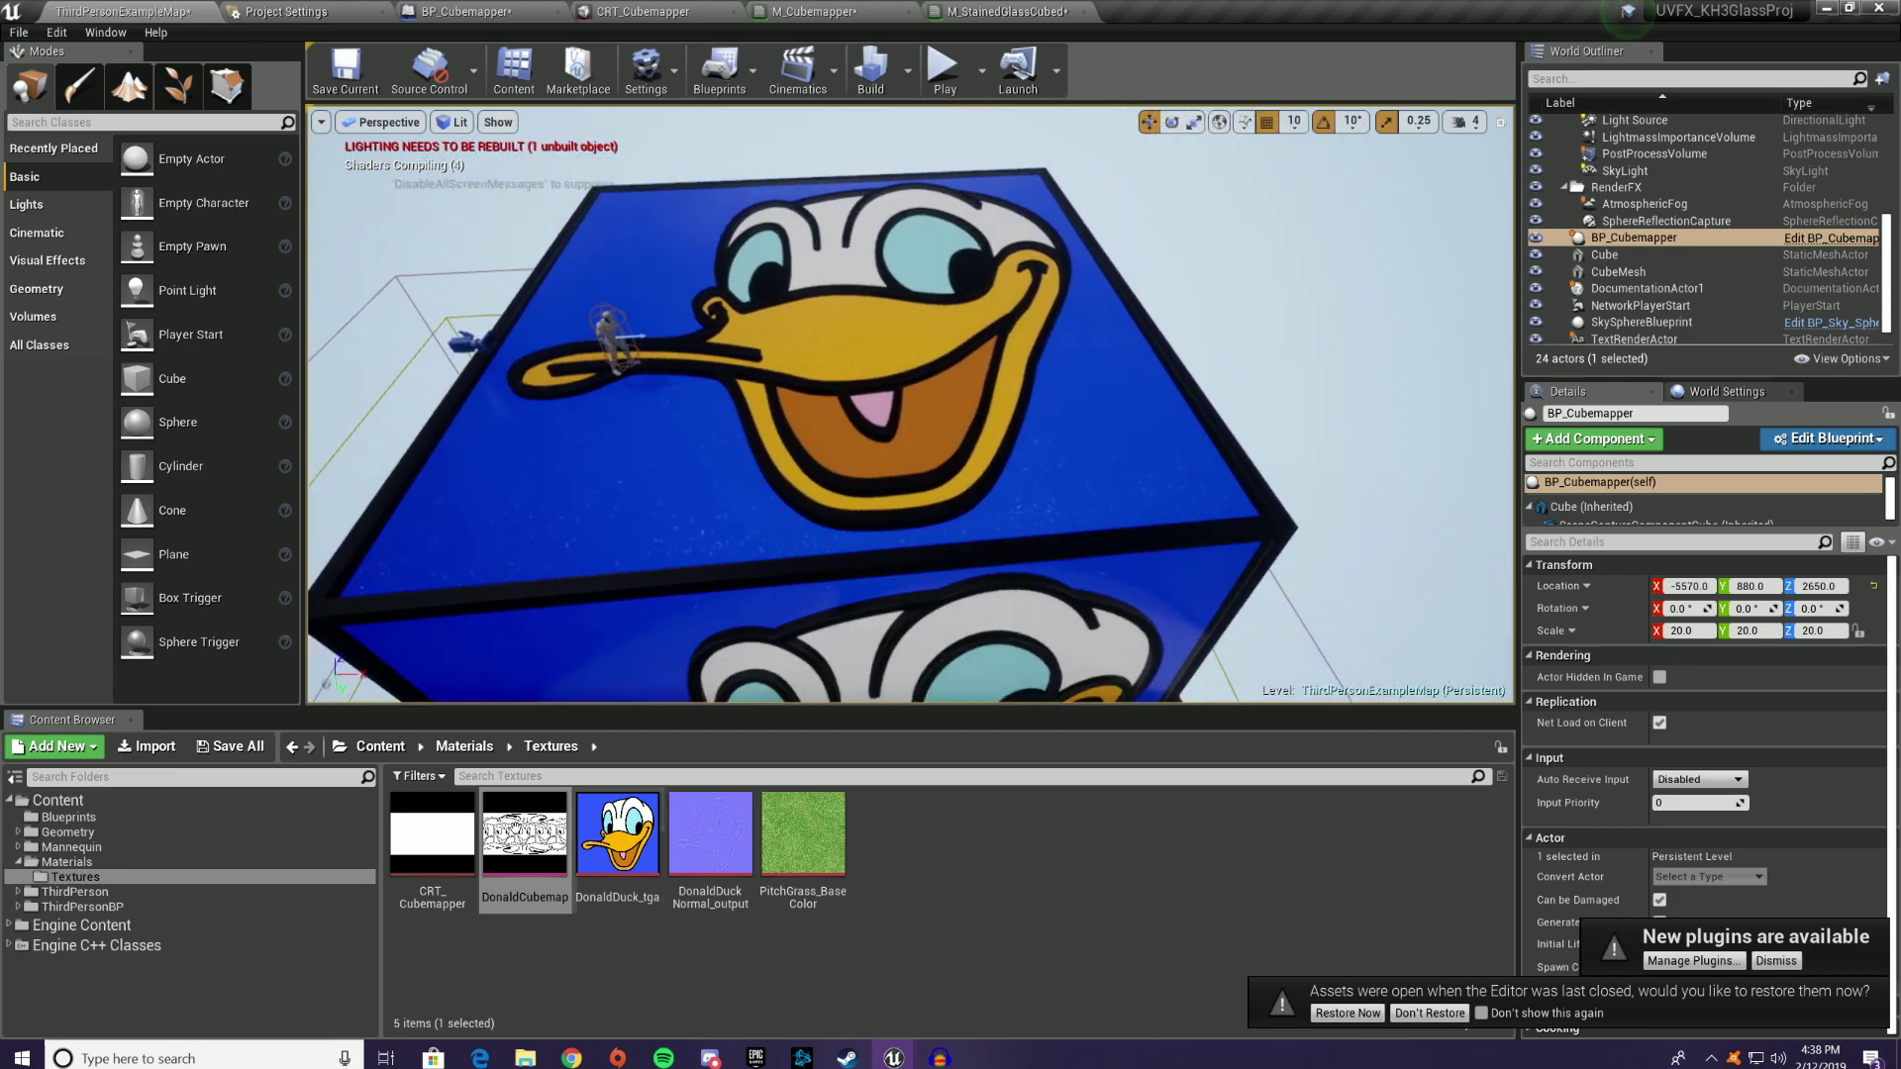
pyautogui.click(64, 862)
pyautogui.moveTo(803, 837); pyautogui.dragTo(1034, 489)
# Step: Examine the interior cubemap effect on the stained glass cube from several sides and corners
pyautogui.press('w')
pyautogui.moveTo(1035, 490); pyautogui.dragTo(411, 446, button='right')
pyautogui.press('d')
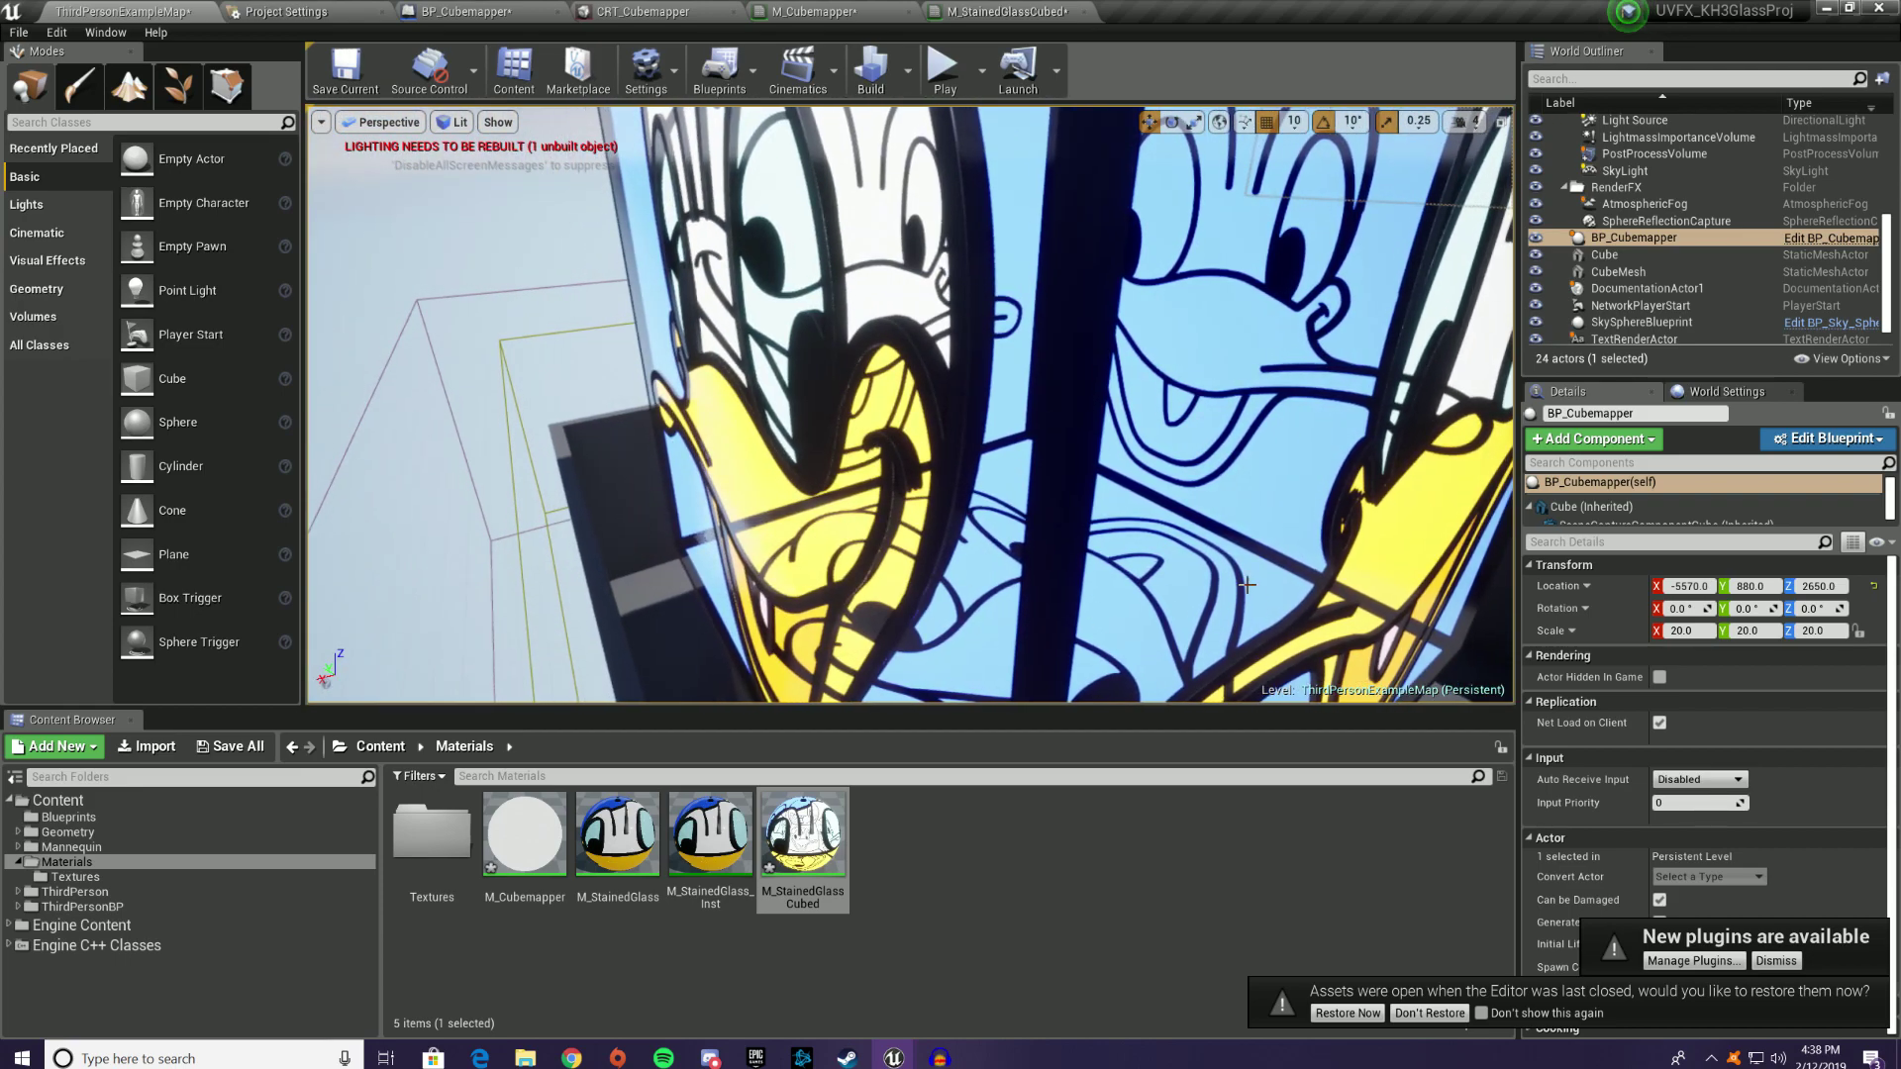
pyautogui.moveTo(1097, 591); pyautogui.dragTo(1149, 592, button='right')
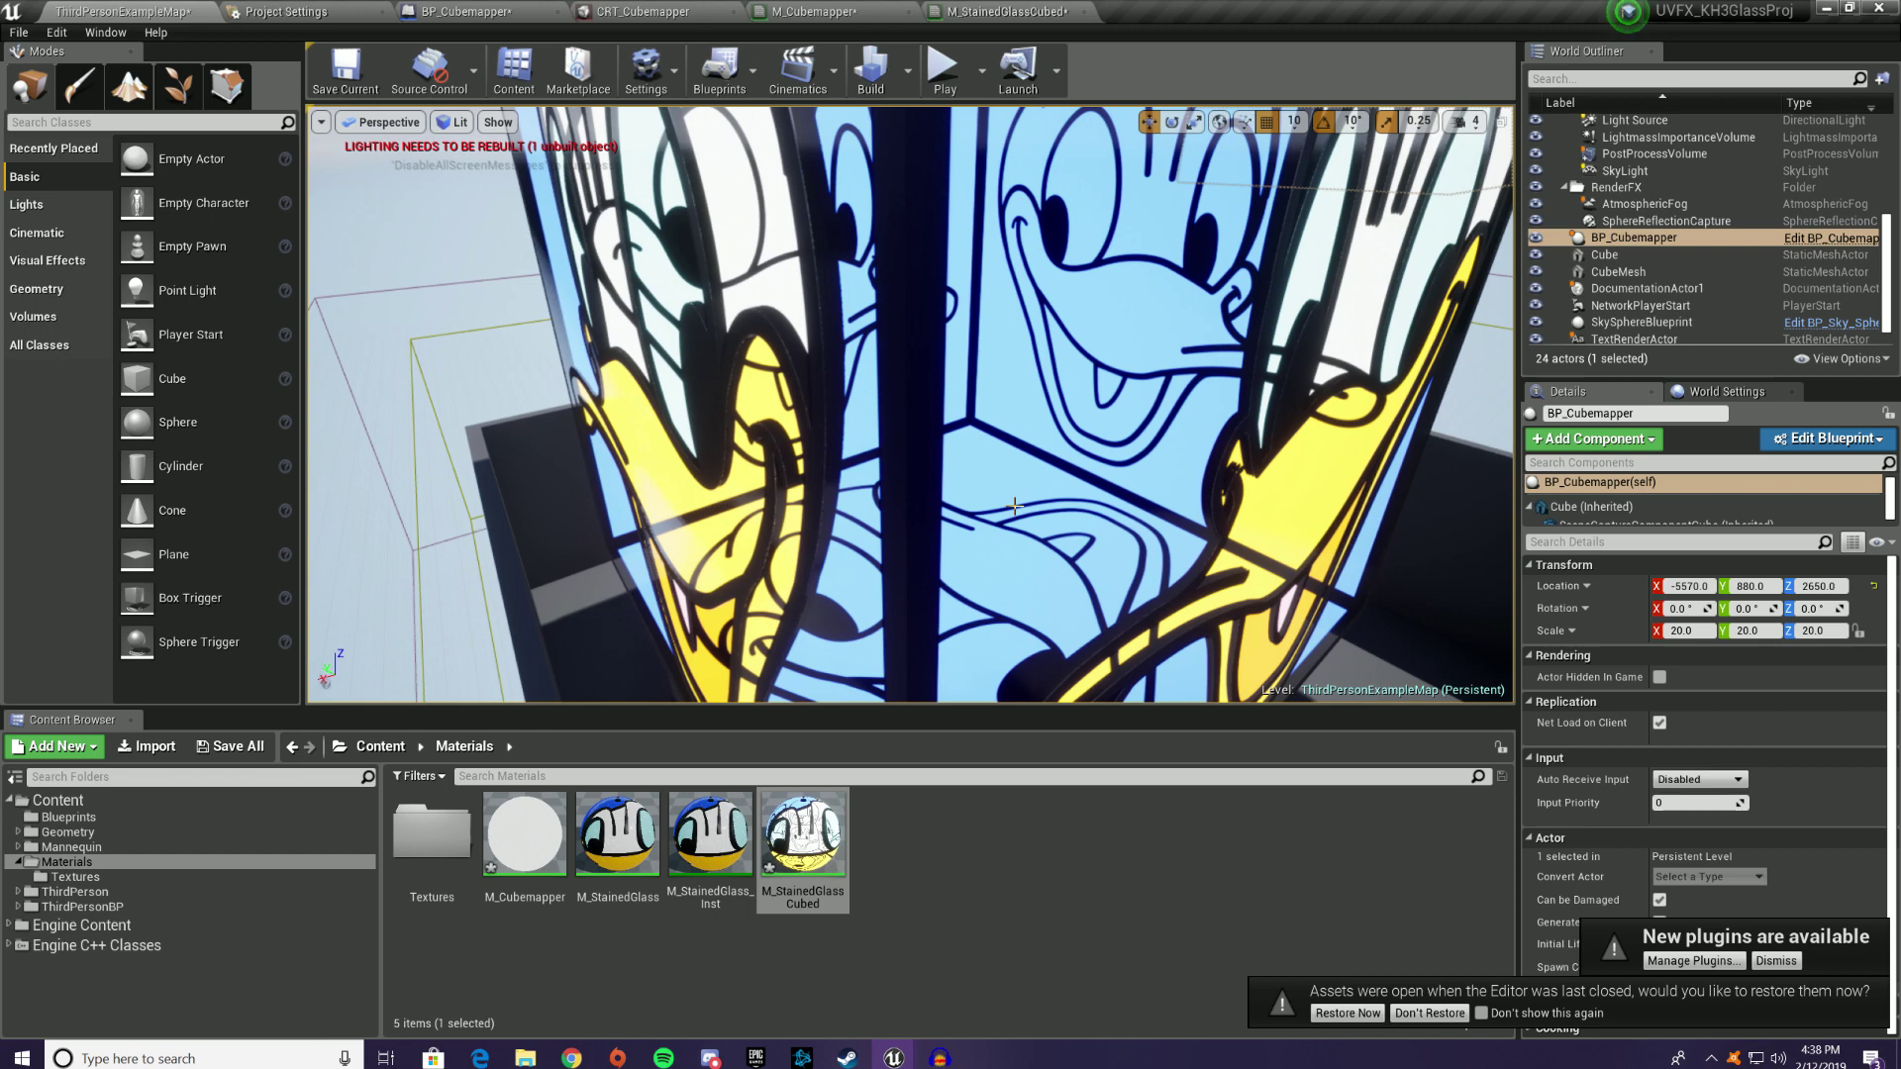
pyautogui.moveTo(811, 511); pyautogui.dragTo(822, 466, button='right')
pyautogui.click(822, 466)
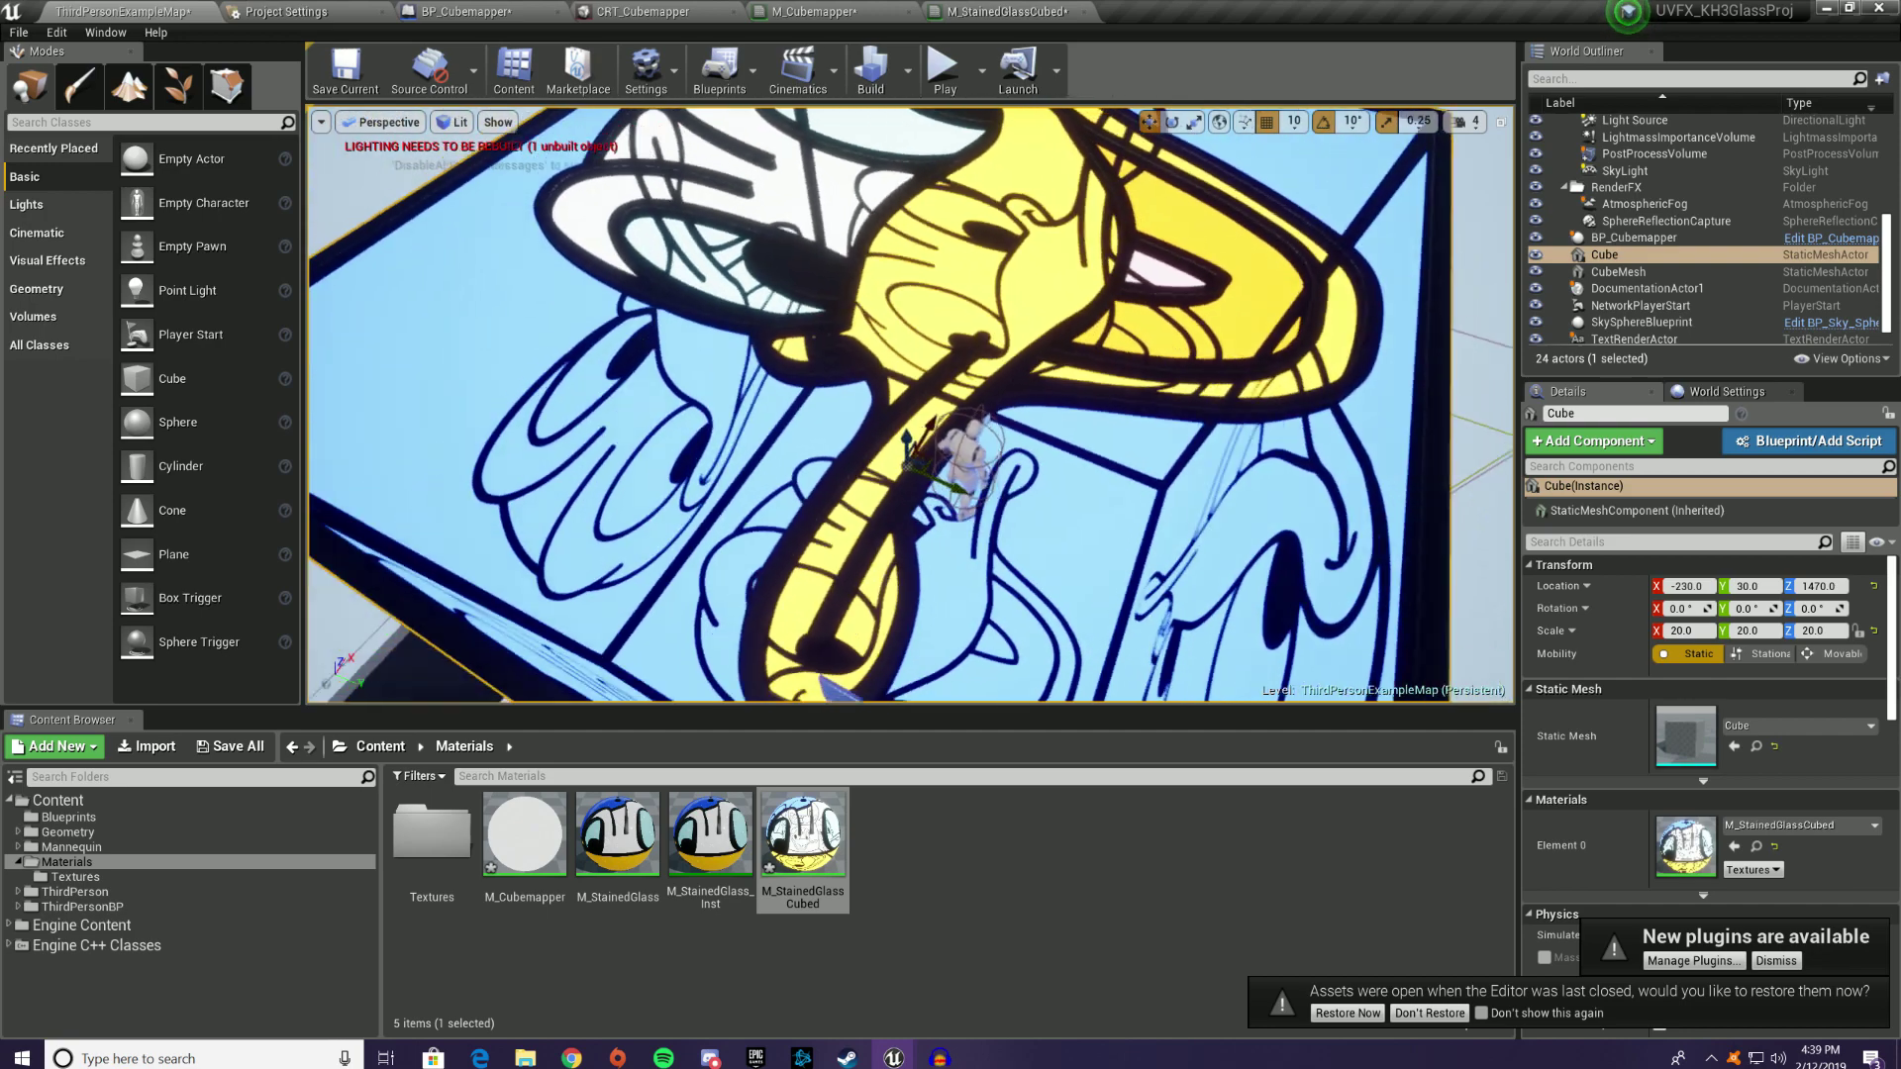
pyautogui.moveTo(911, 406); pyautogui.dragTo(1168, 371, button='right')
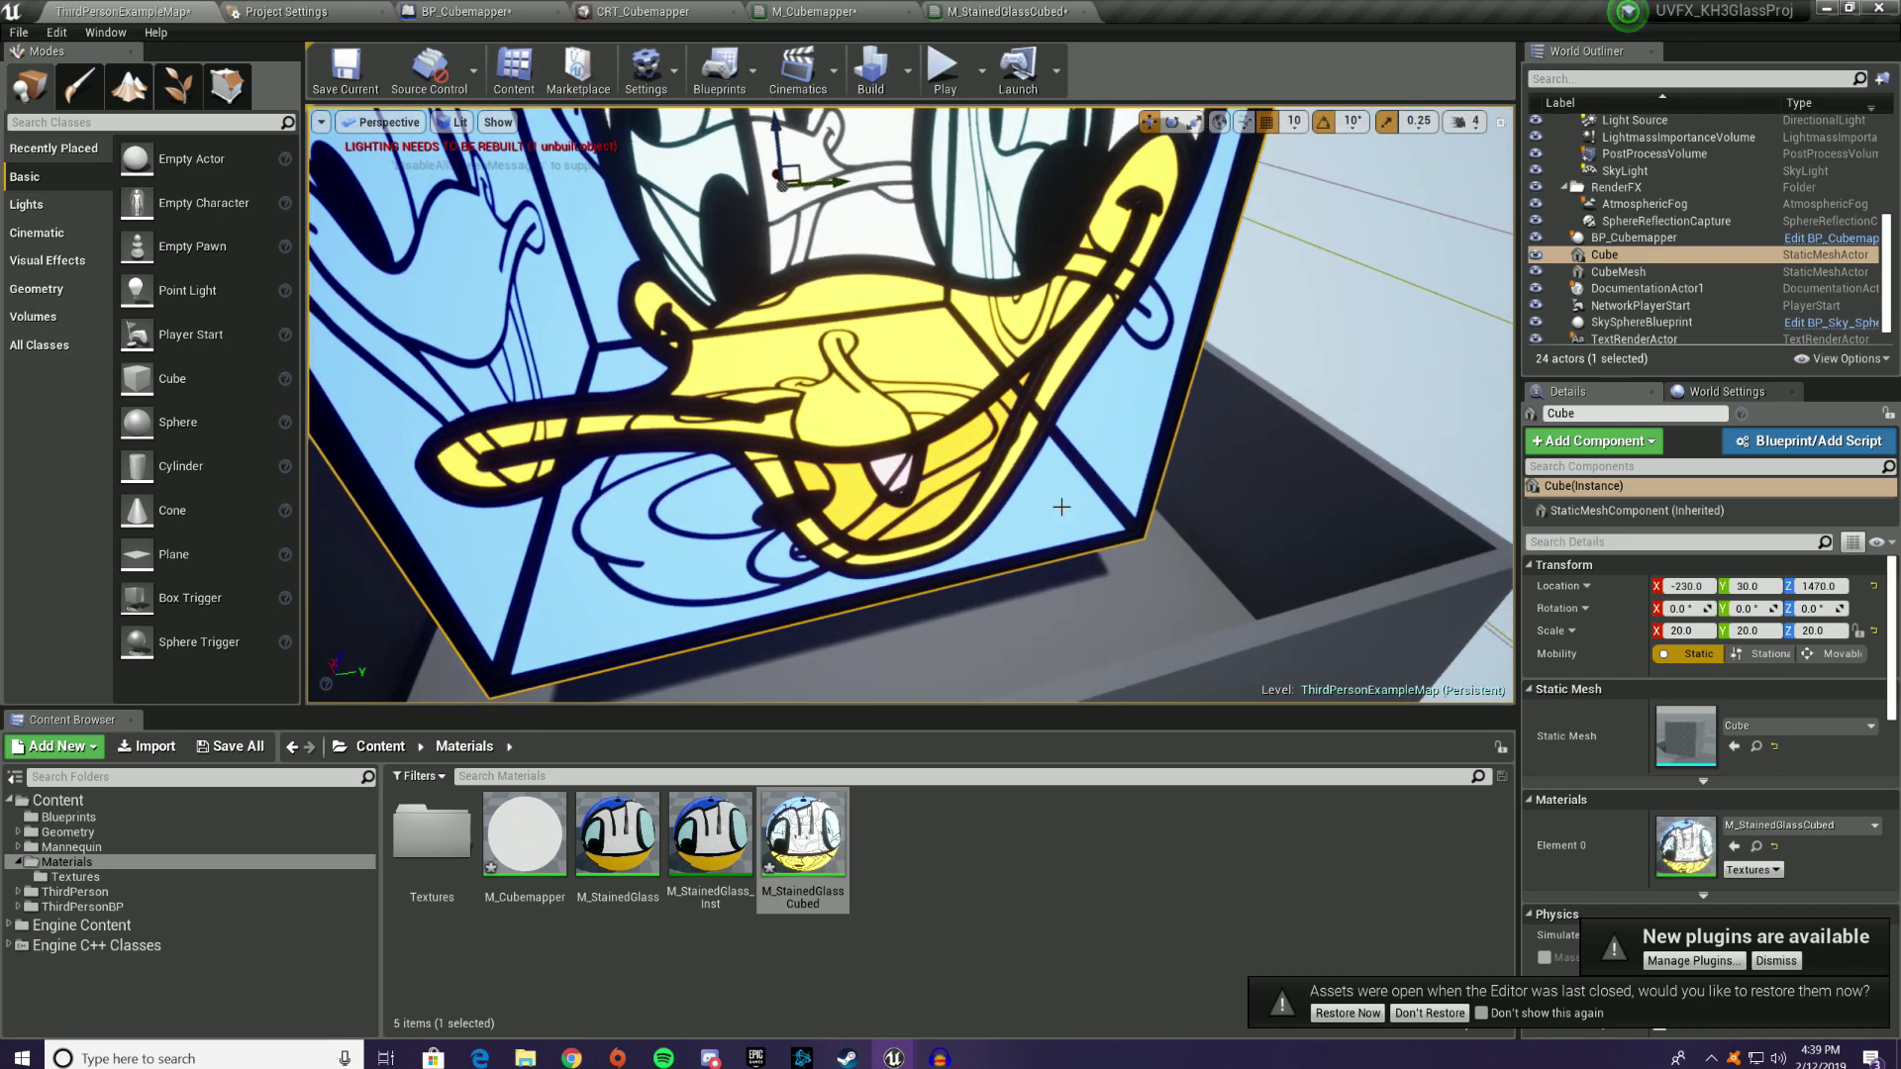
pyautogui.moveTo(1083, 486); pyautogui.dragTo(1040, 490, button='right')
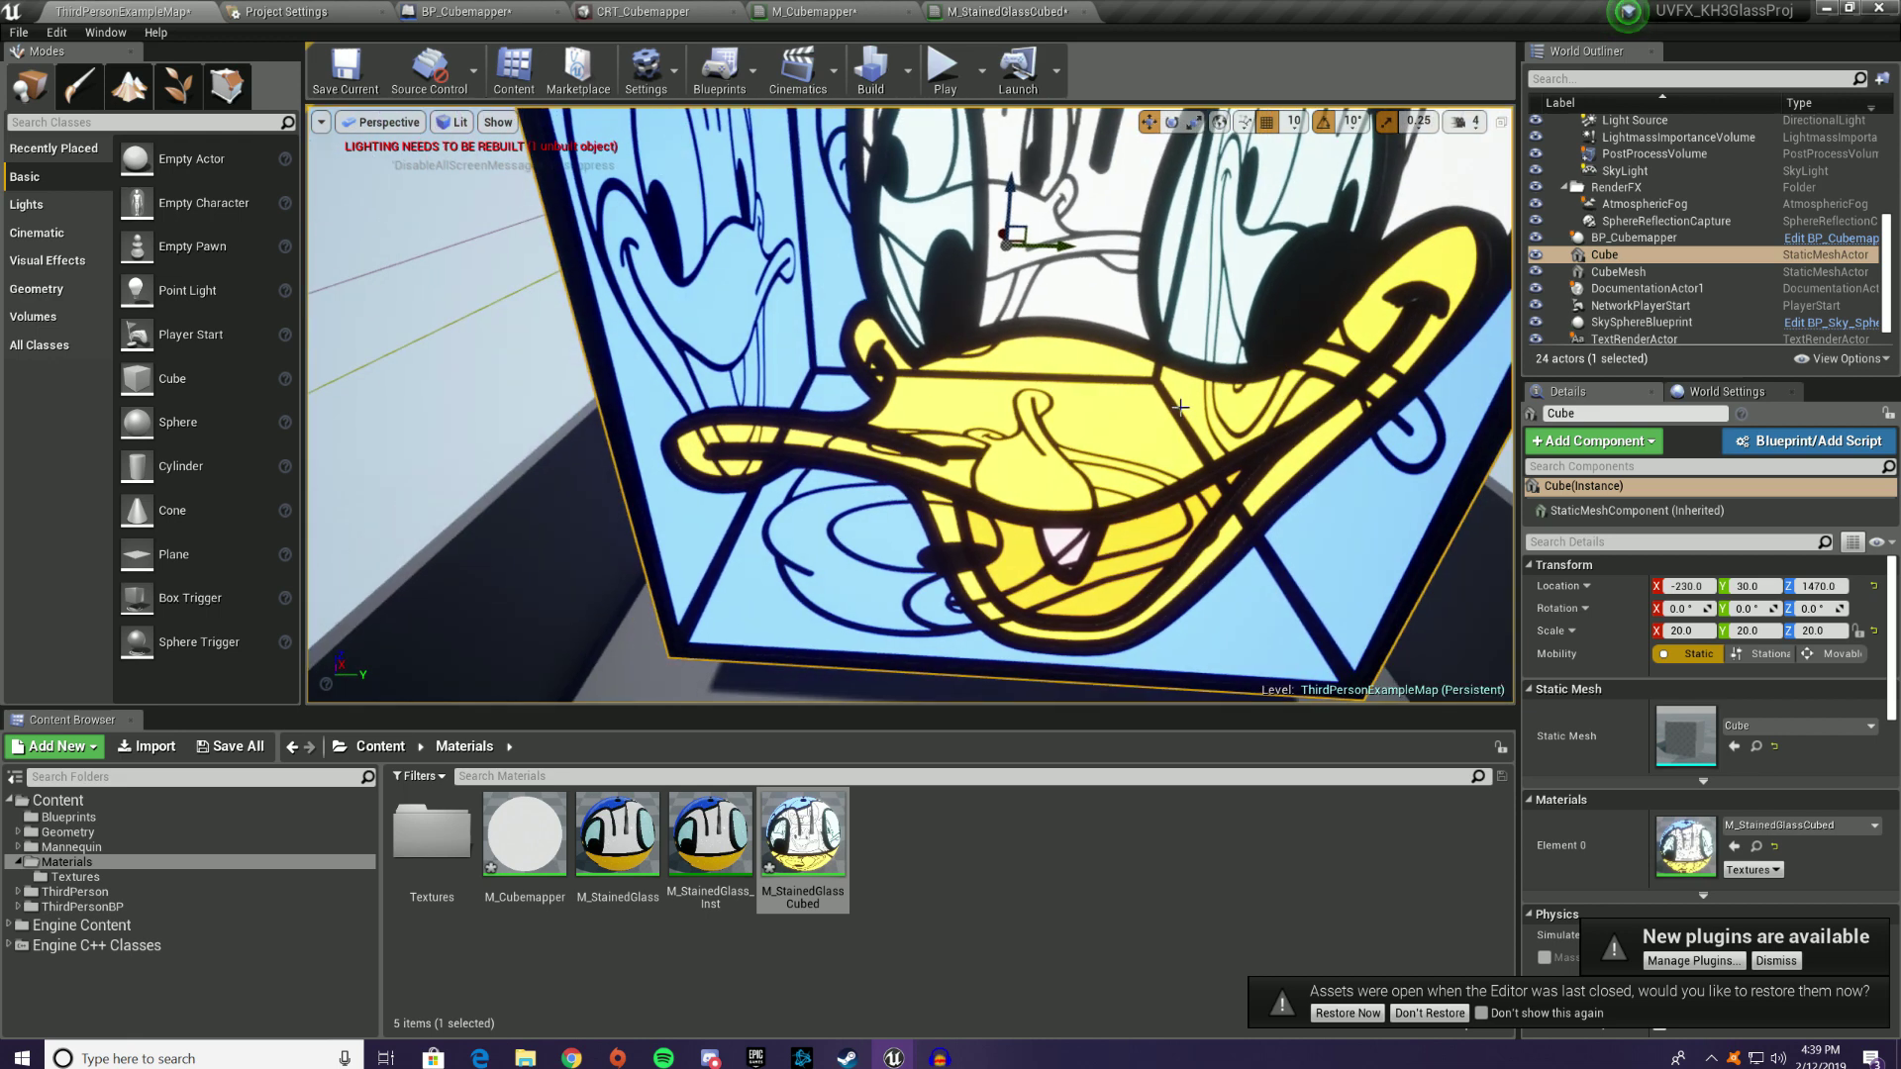
pyautogui.moveTo(1101, 400); pyautogui.dragTo(1020, 386, button='right')
# Step: Select the BP_Cubemapper actor in the level, frame it in view, and look back at the stained glass cube
pyautogui.click(1006, 585)
pyautogui.press('f')
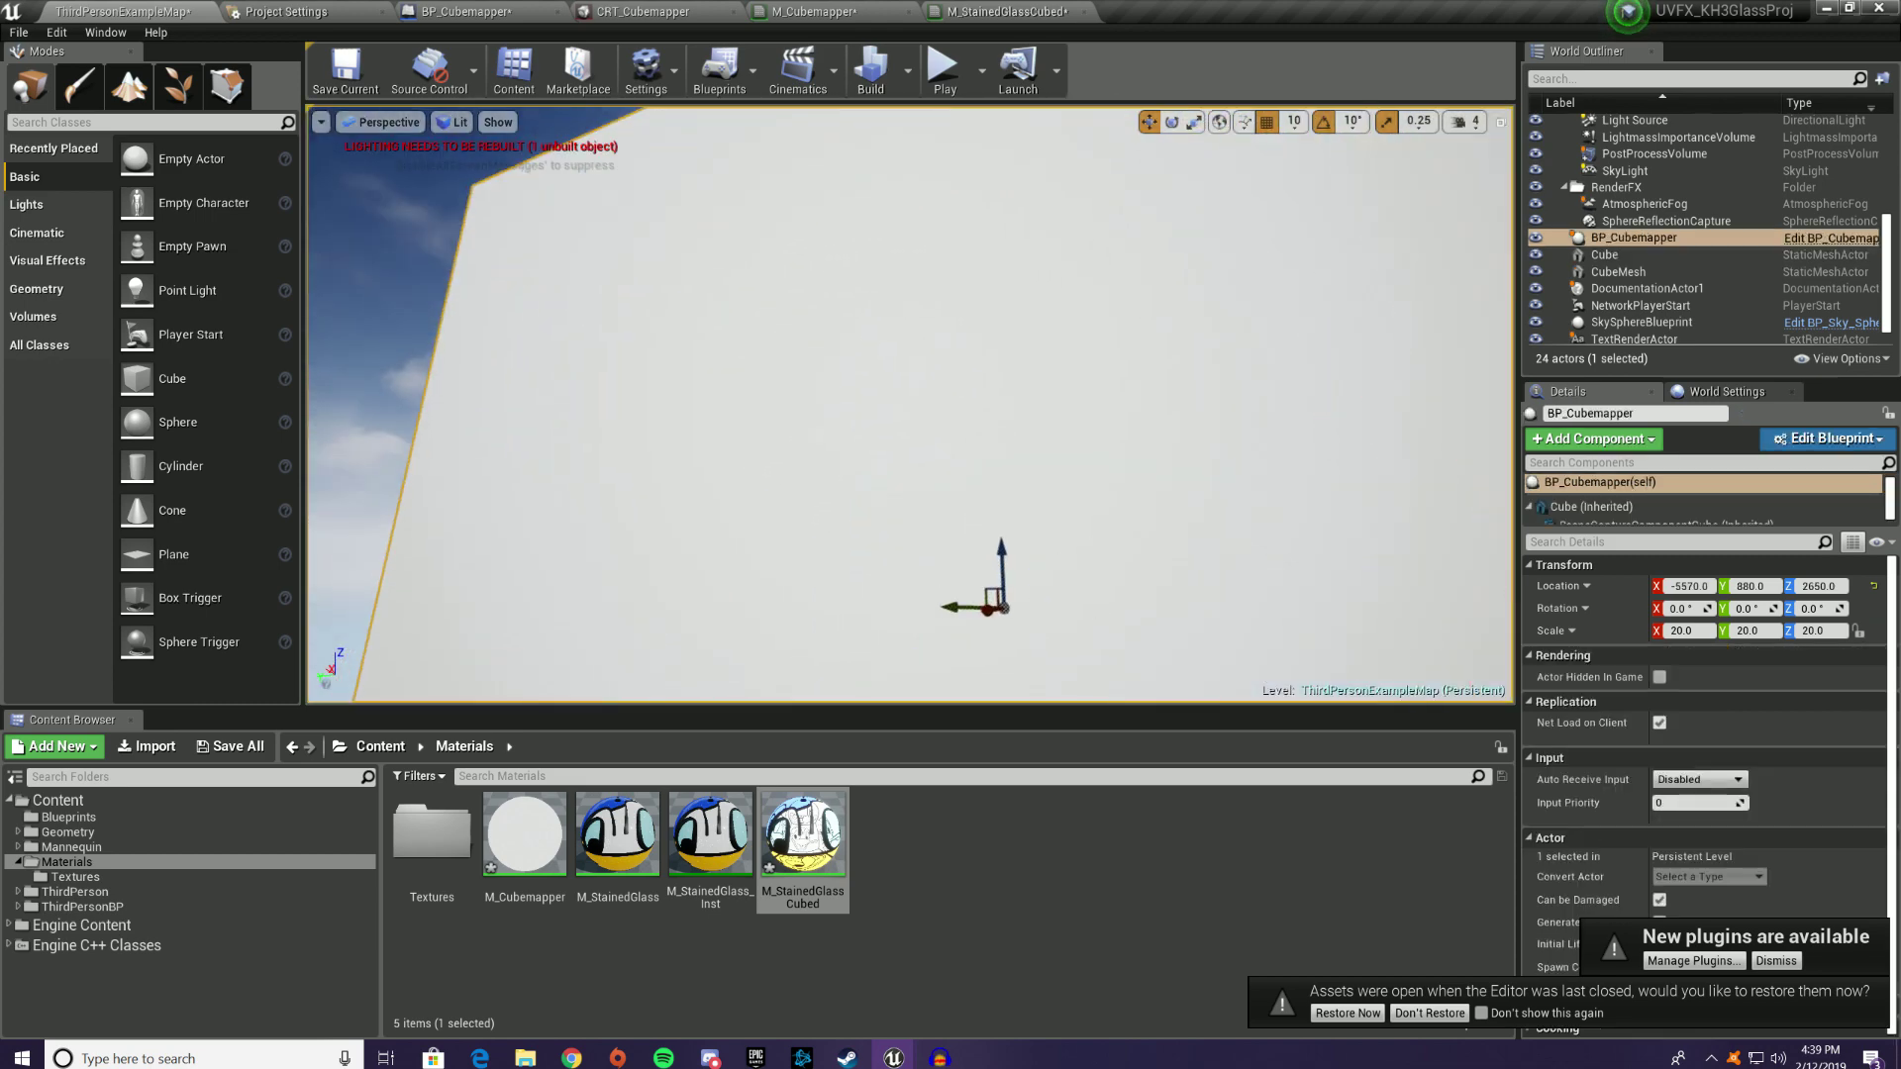
pyautogui.moveTo(1006, 584)
pyautogui.mouseDown(button='right')
pyautogui.moveTo(891, 599)
pyautogui.moveTo(792, 579)
pyautogui.moveTo(861, 604)
pyautogui.moveTo(1030, 584)
pyautogui.mouseUp(button='right')
pyautogui.moveTo(1188, 589); pyautogui.dragTo(1110, 595, button='right')
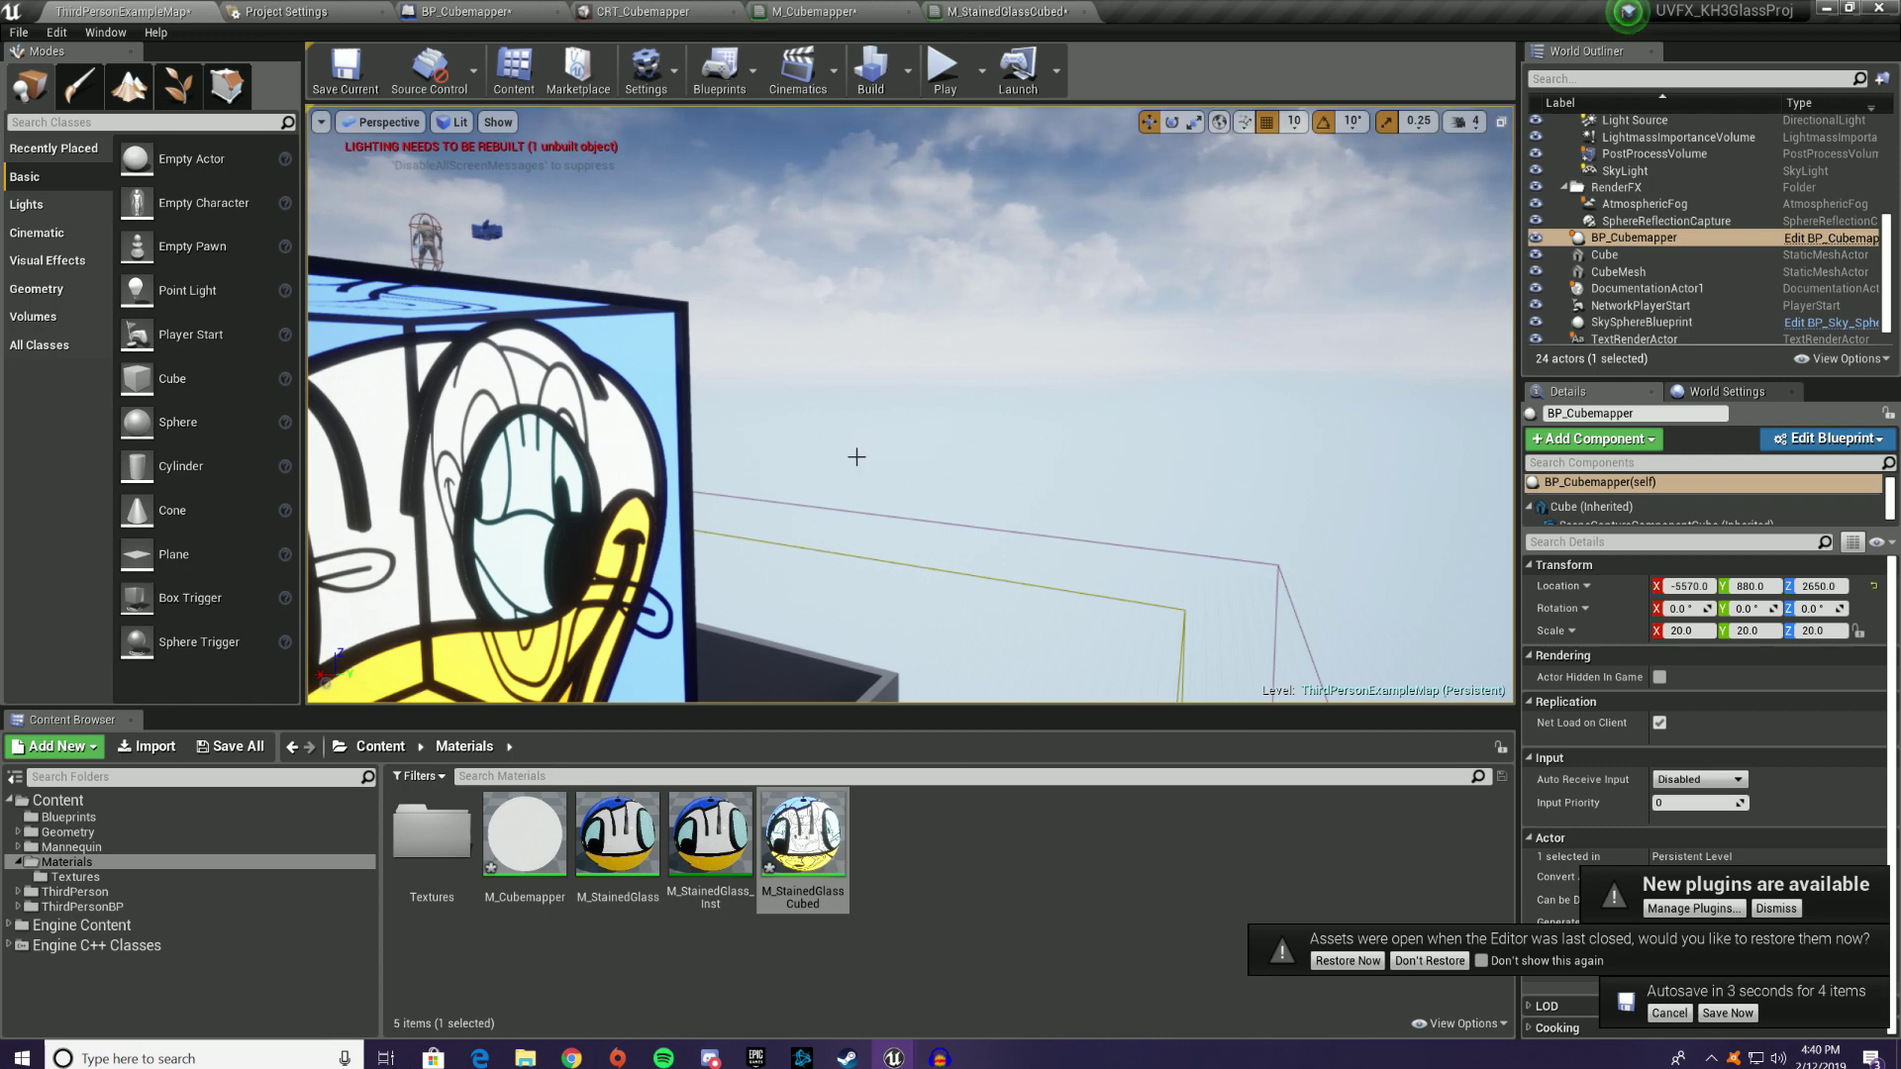
# Step: Inspect the DonaldCubemap texture from the Materials/Textures folder, then return to the level and view the stained glass cube from a corner
pyautogui.click(644, 10)
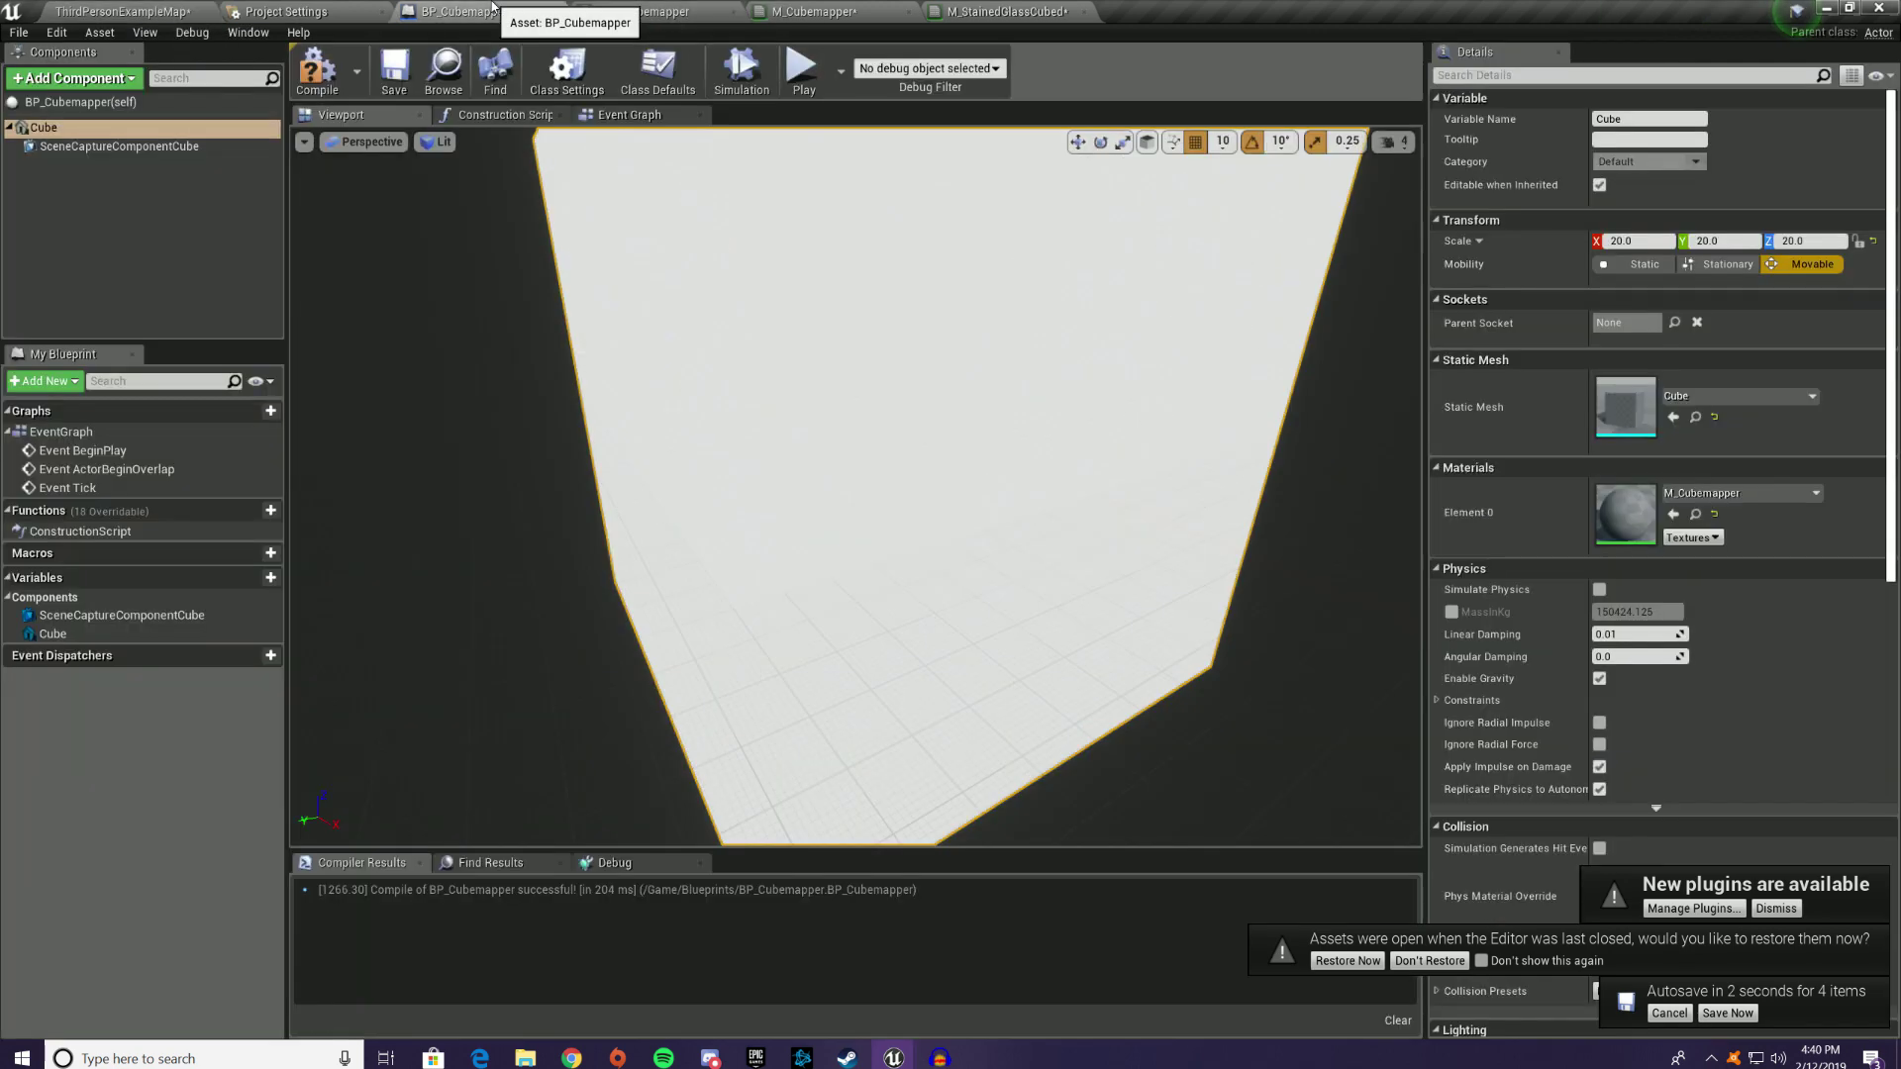
pyautogui.click(483, 11)
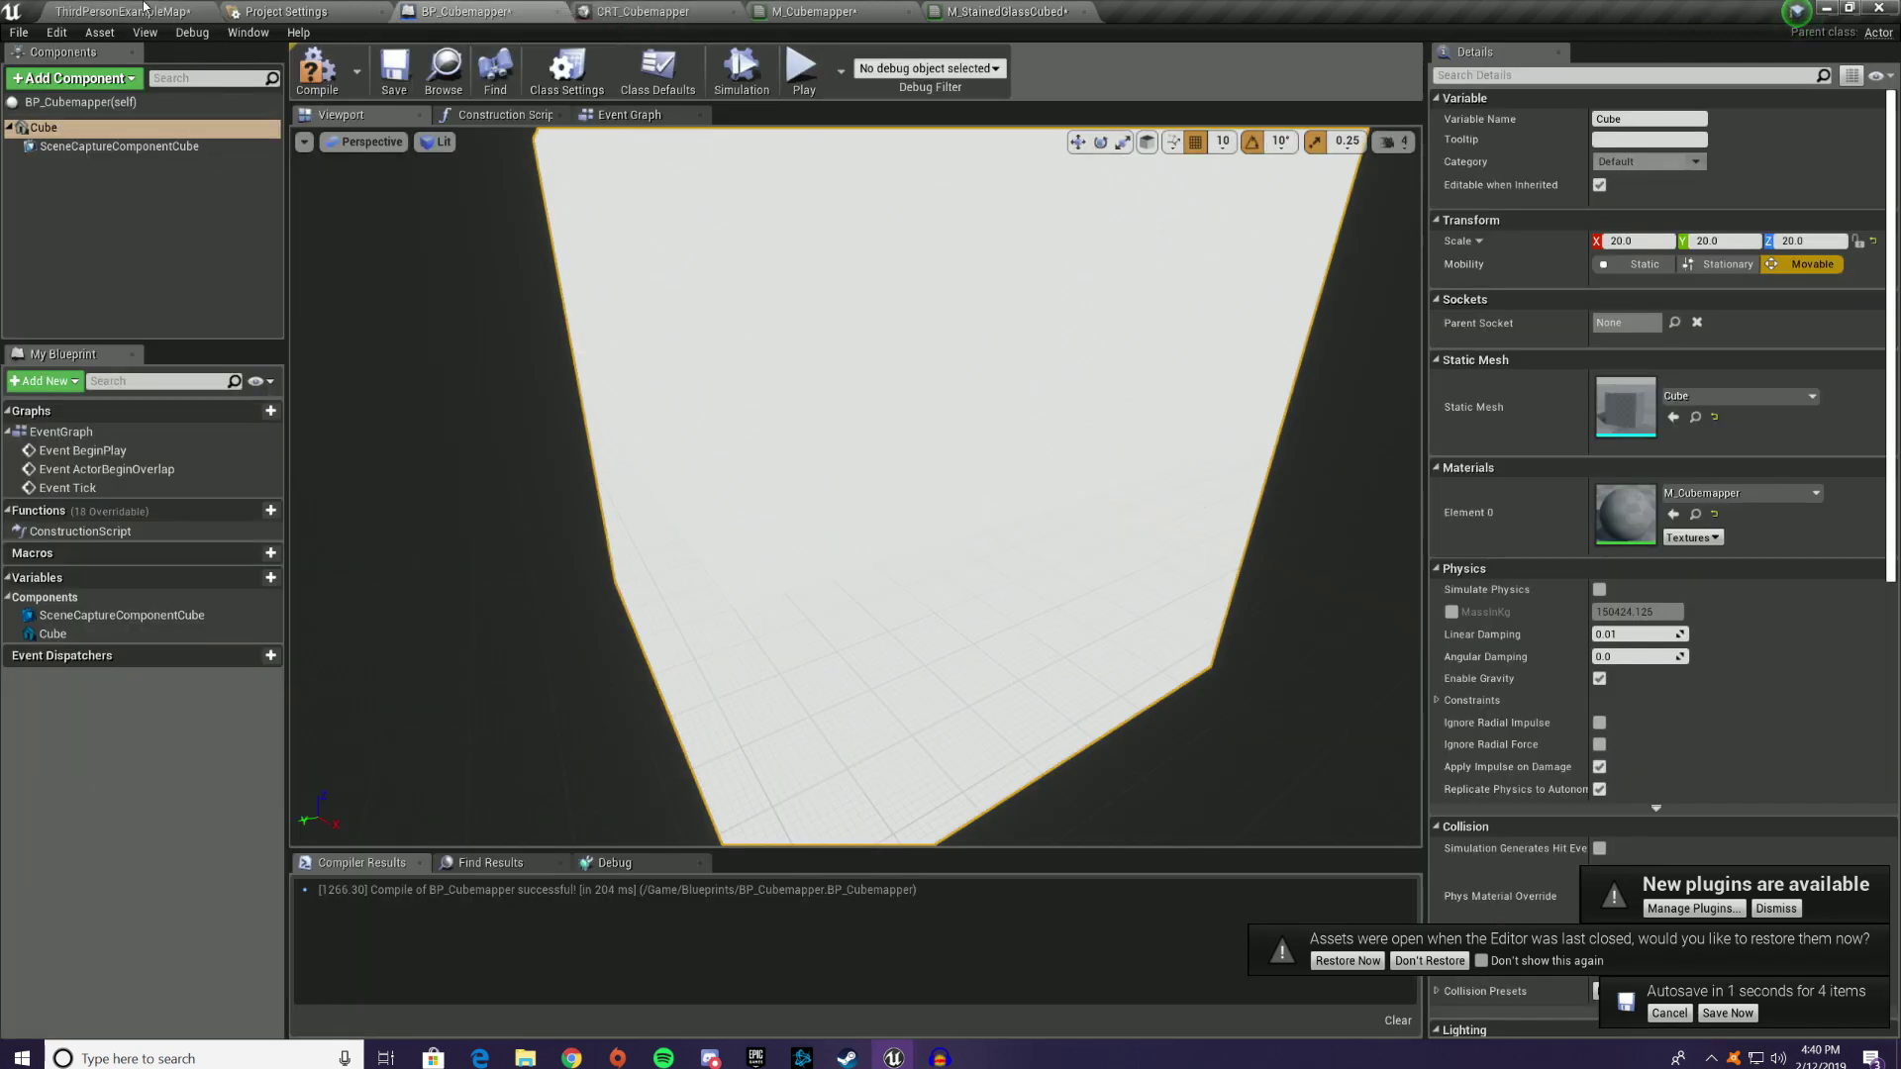
pyautogui.click(144, 10)
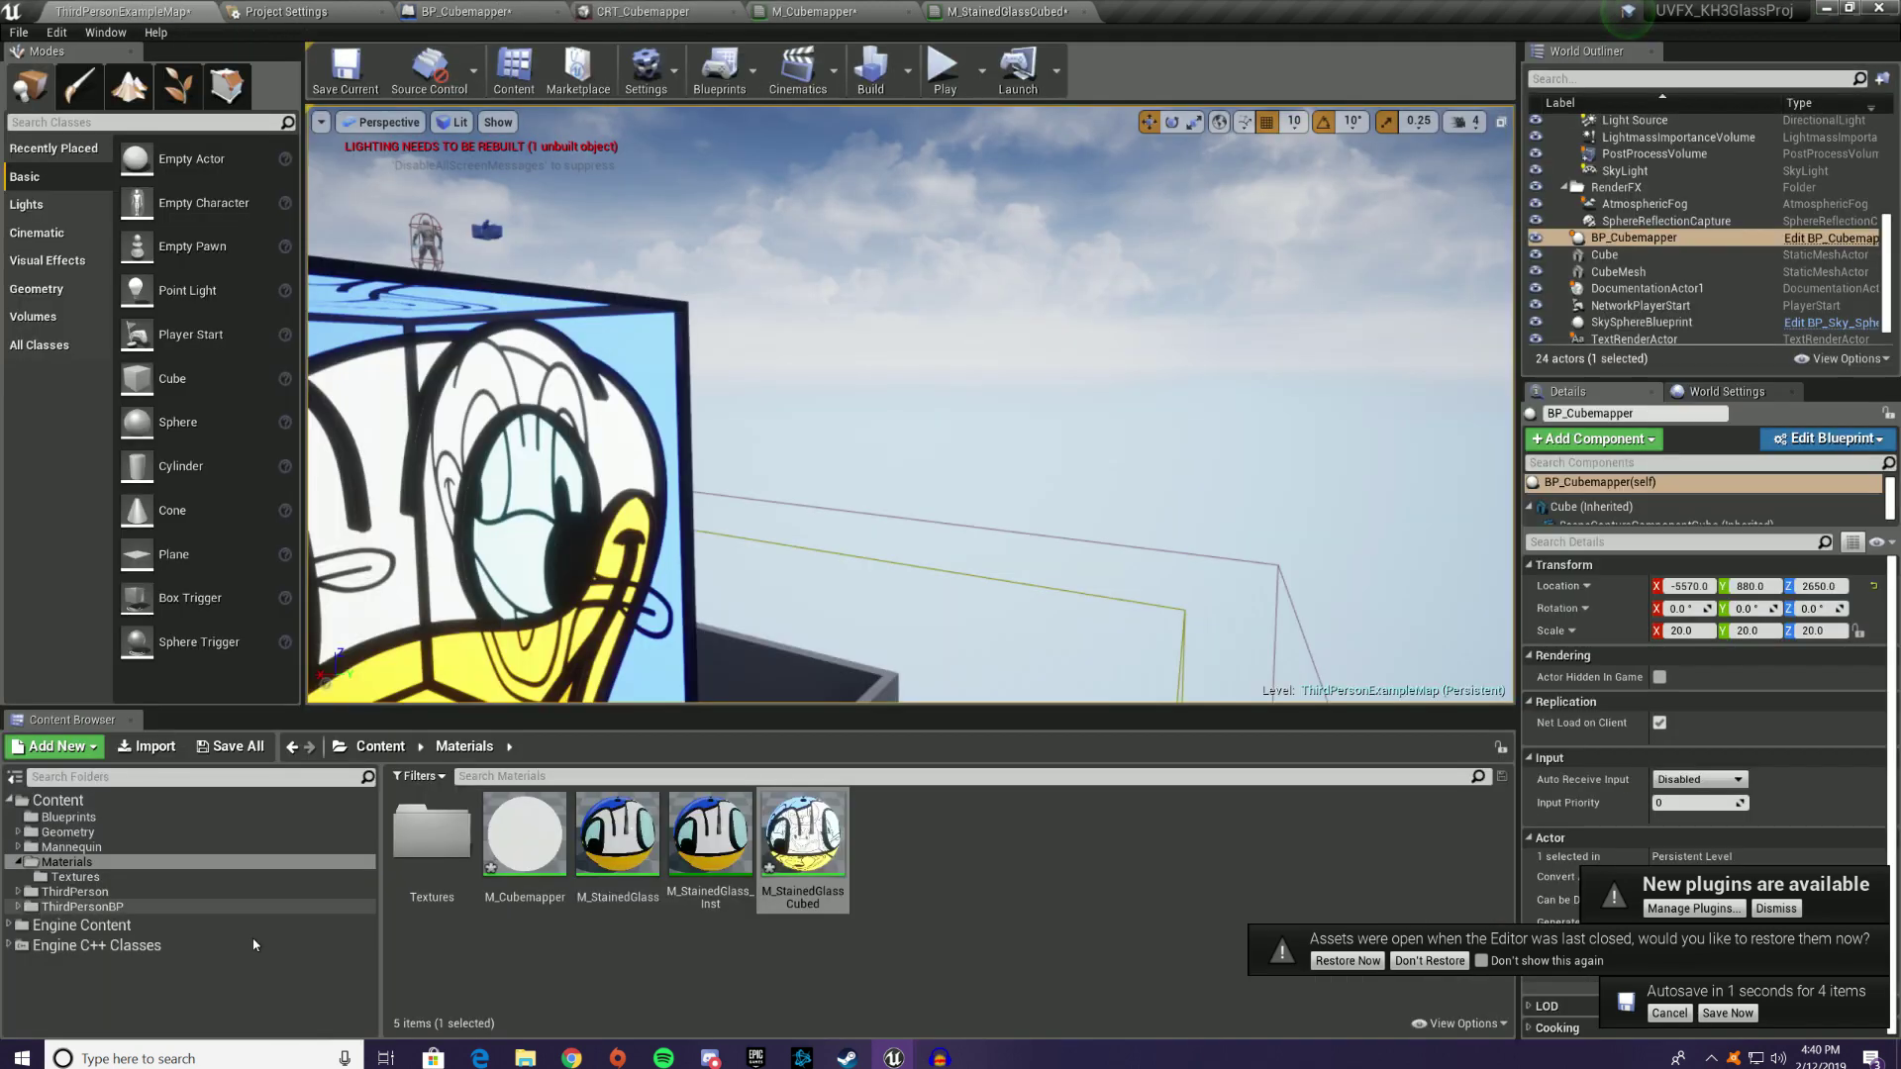
pyautogui.doubleClick(434, 842)
pyautogui.doubleClick(525, 852)
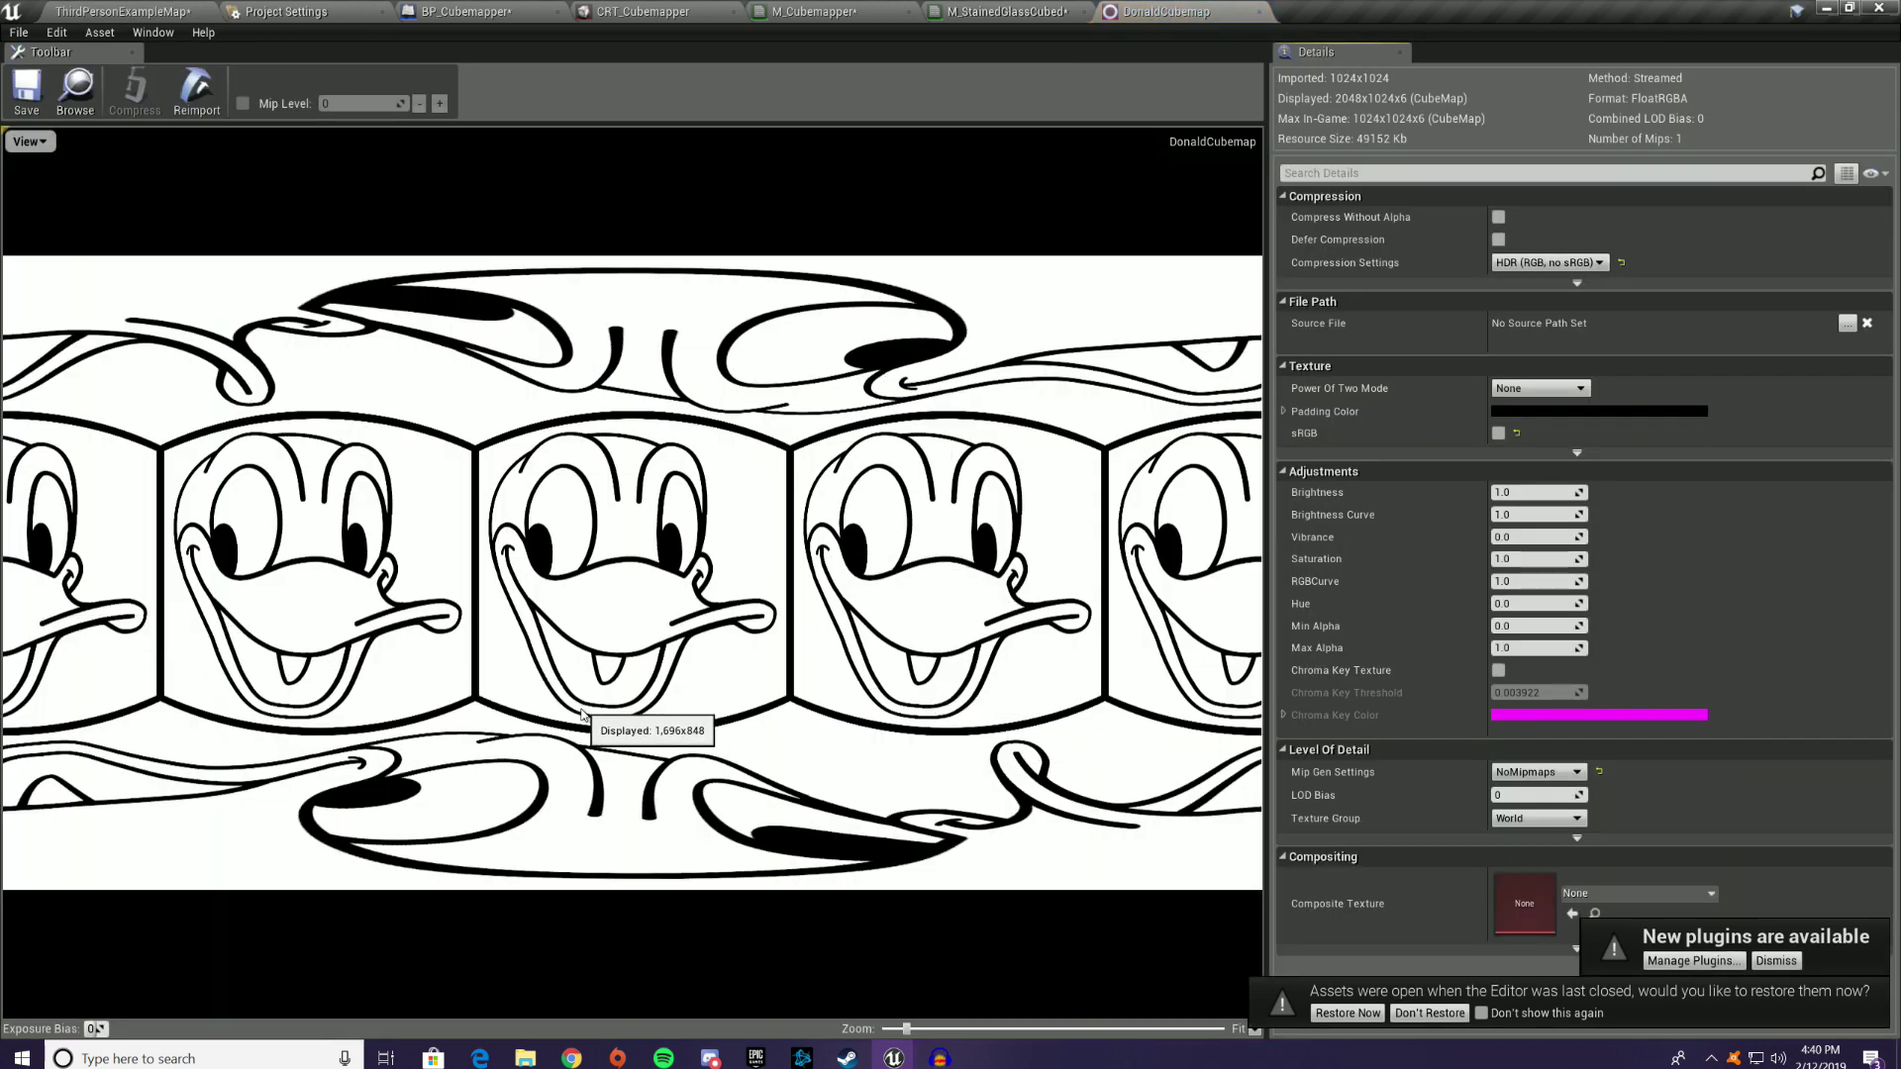
pyautogui.click(212, 9)
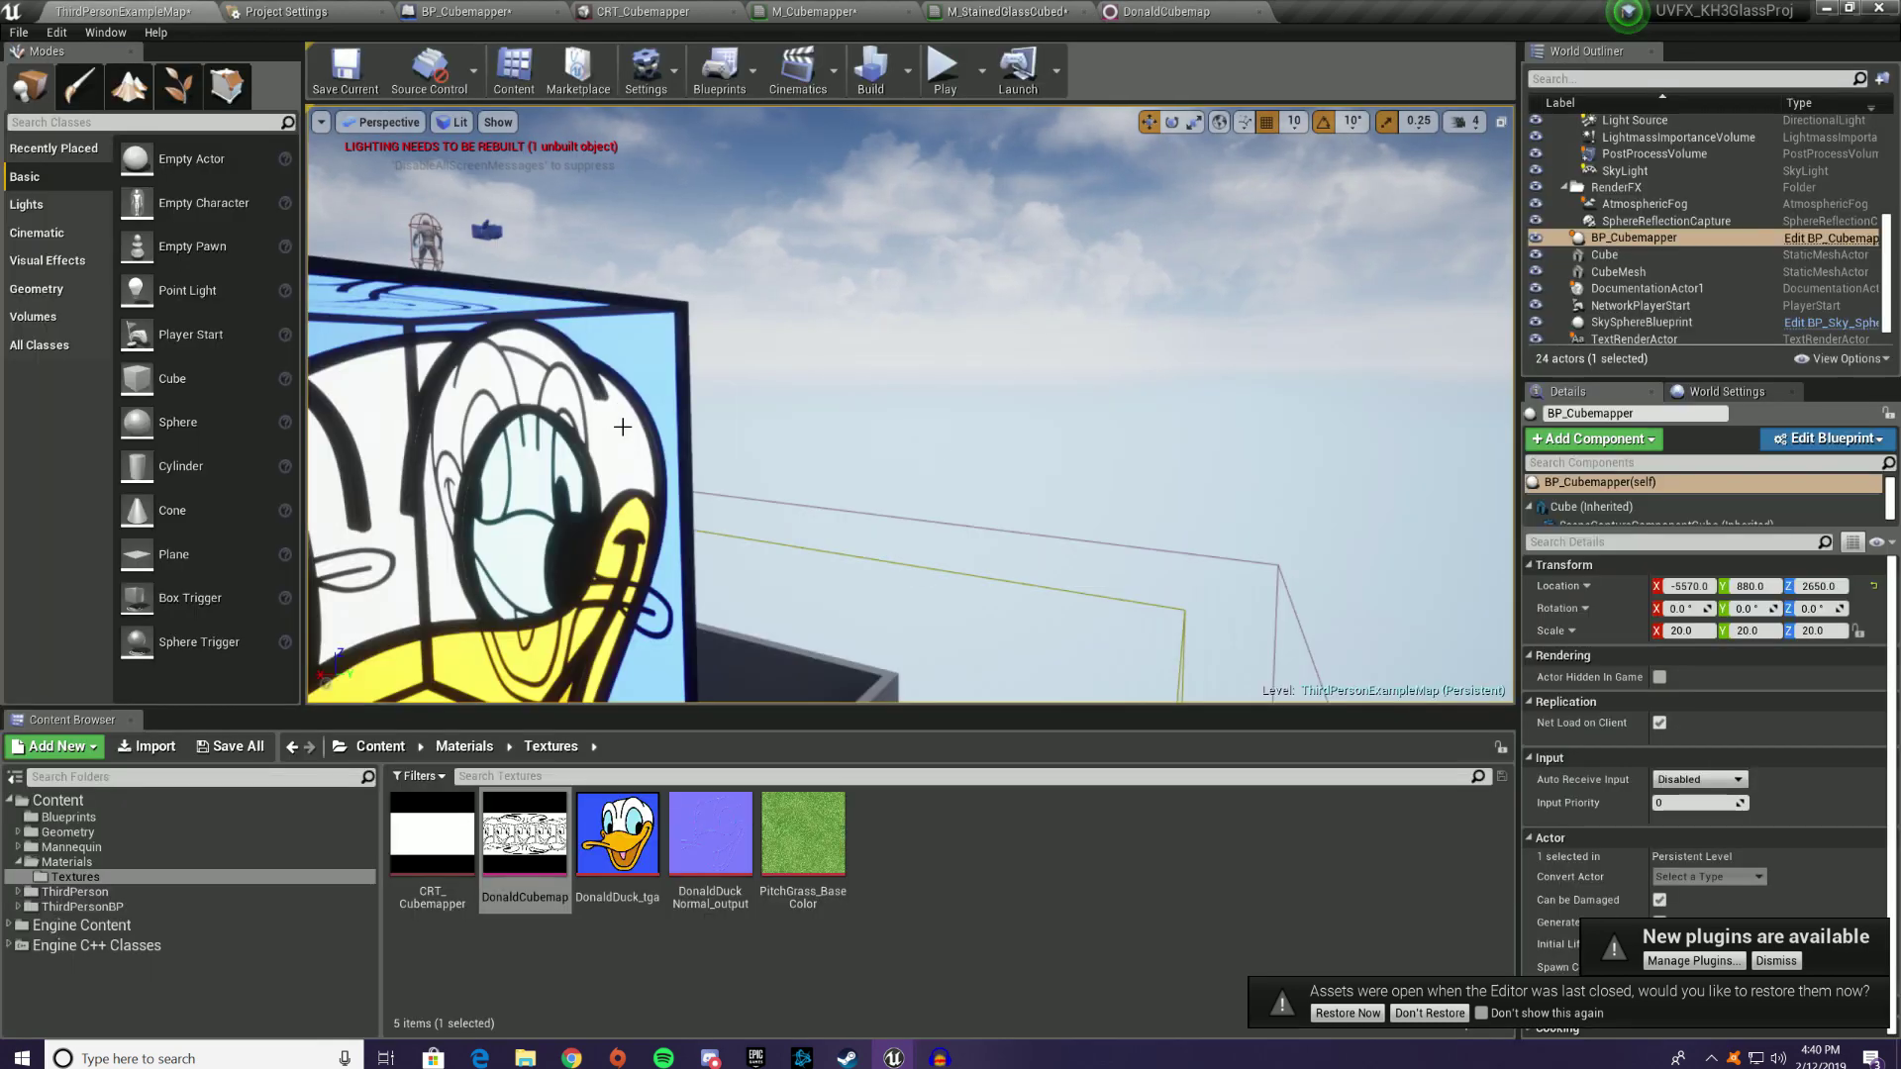
pyautogui.moveTo(728, 583); pyautogui.dragTo(864, 582, button='right')
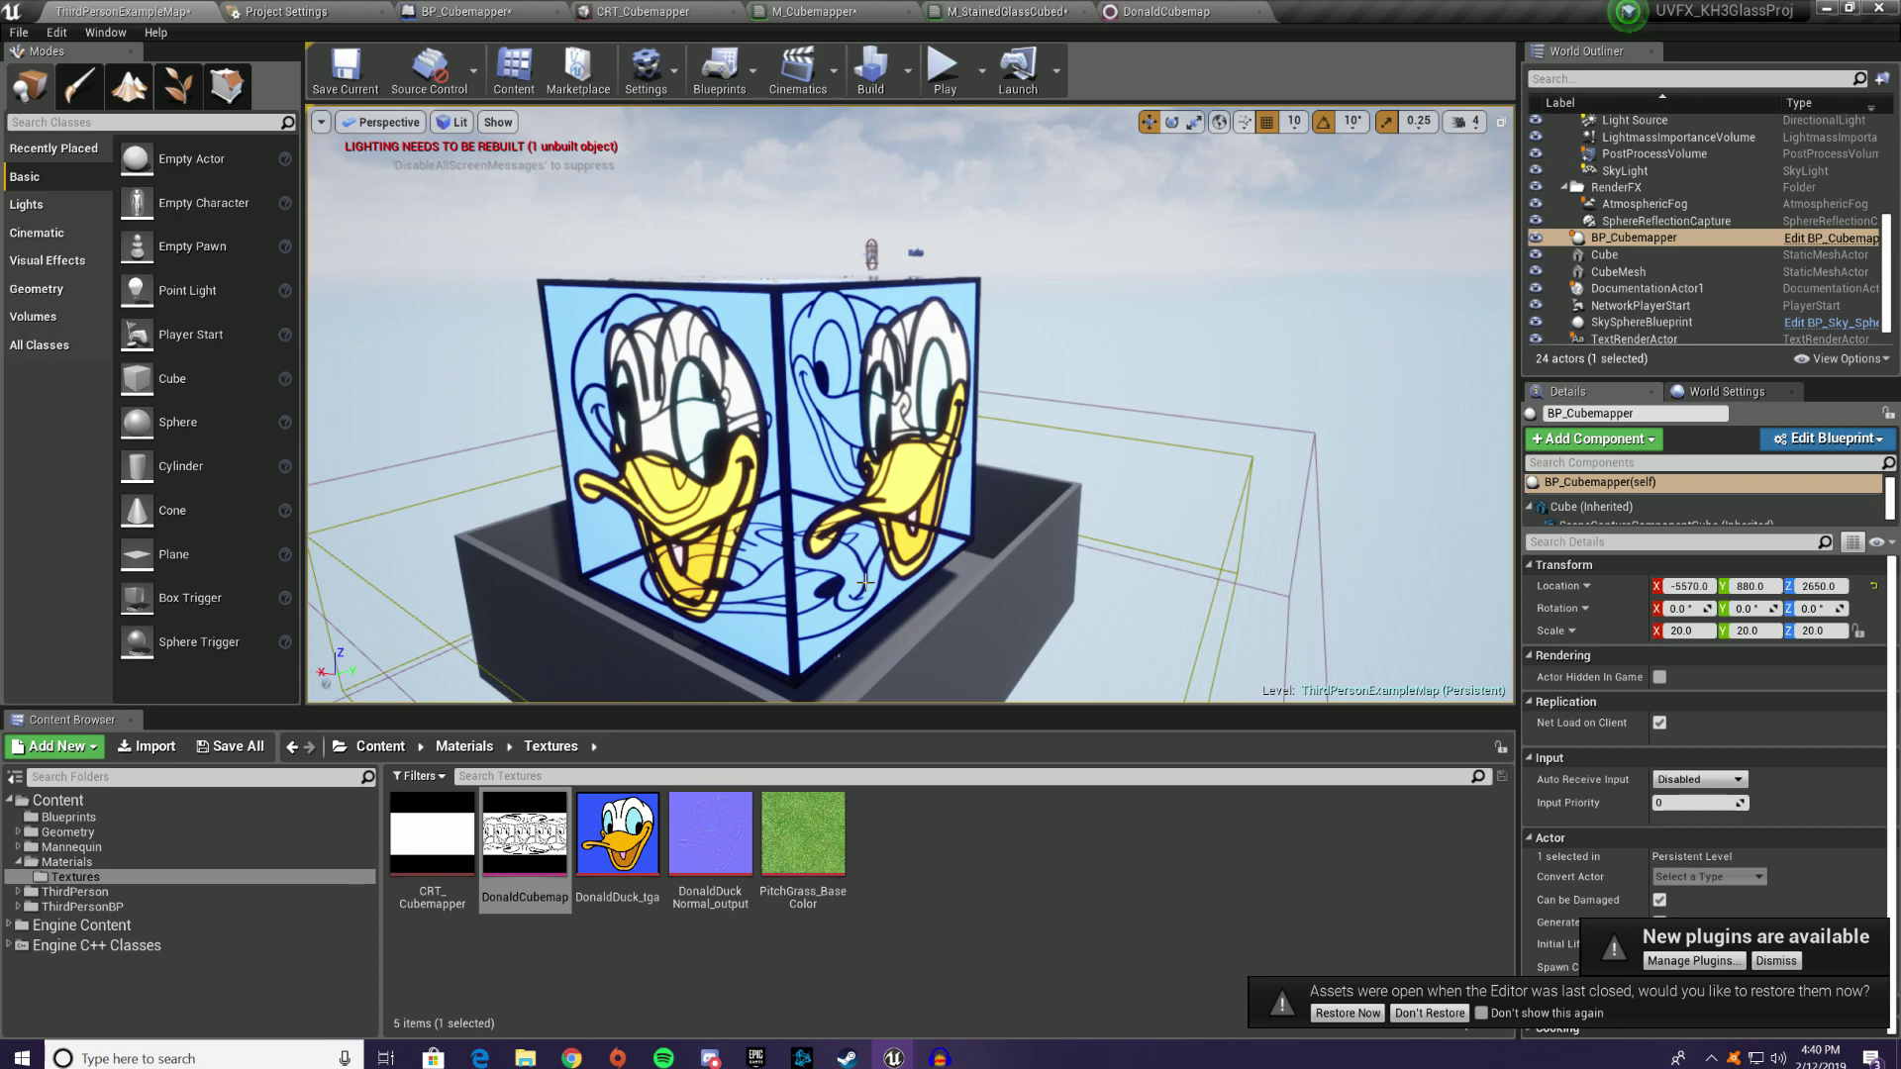
# Step: In M_StainedGlassCubed, move the Glass Distortion group up beside the main parallax group and the Dirt group away from the InteriorCubemap nodes
pyautogui.click(854, 12)
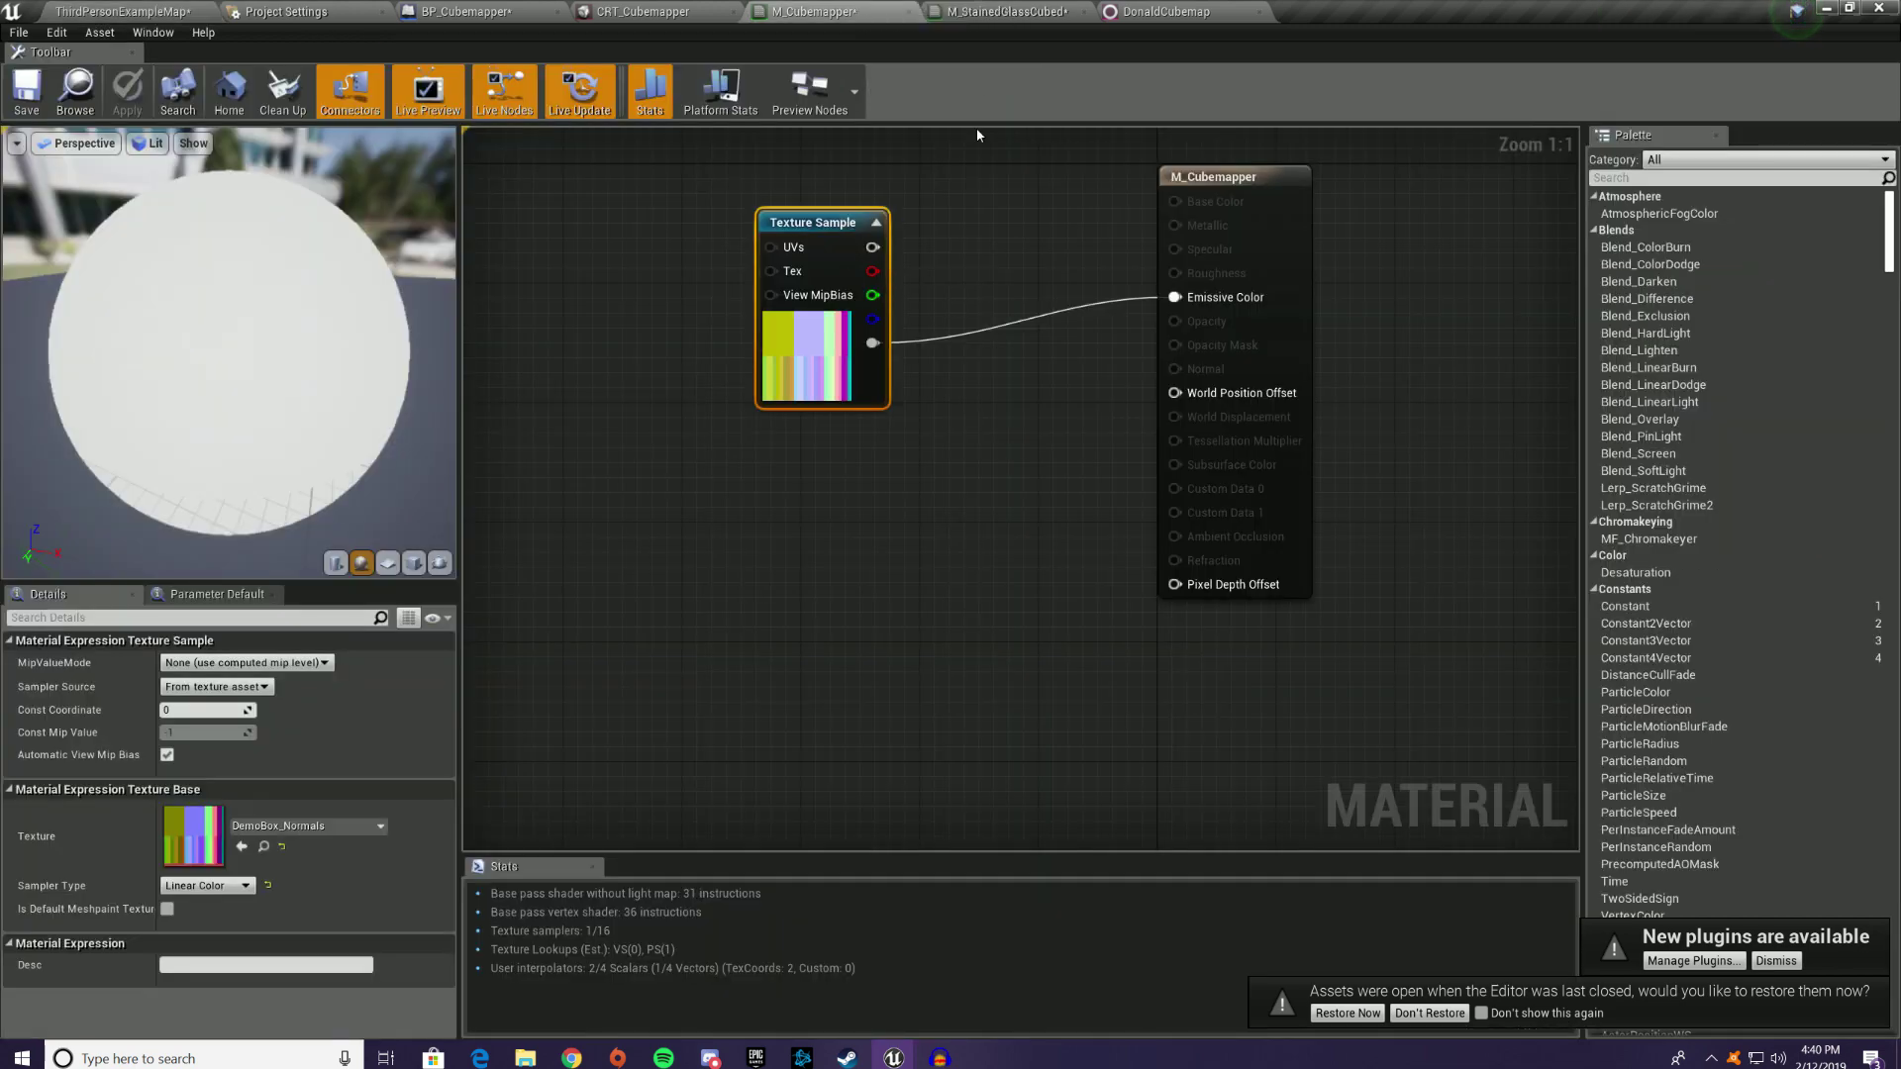
pyautogui.click(982, 13)
pyautogui.moveTo(1032, 488); pyautogui.dragTo(1163, 357, button='right')
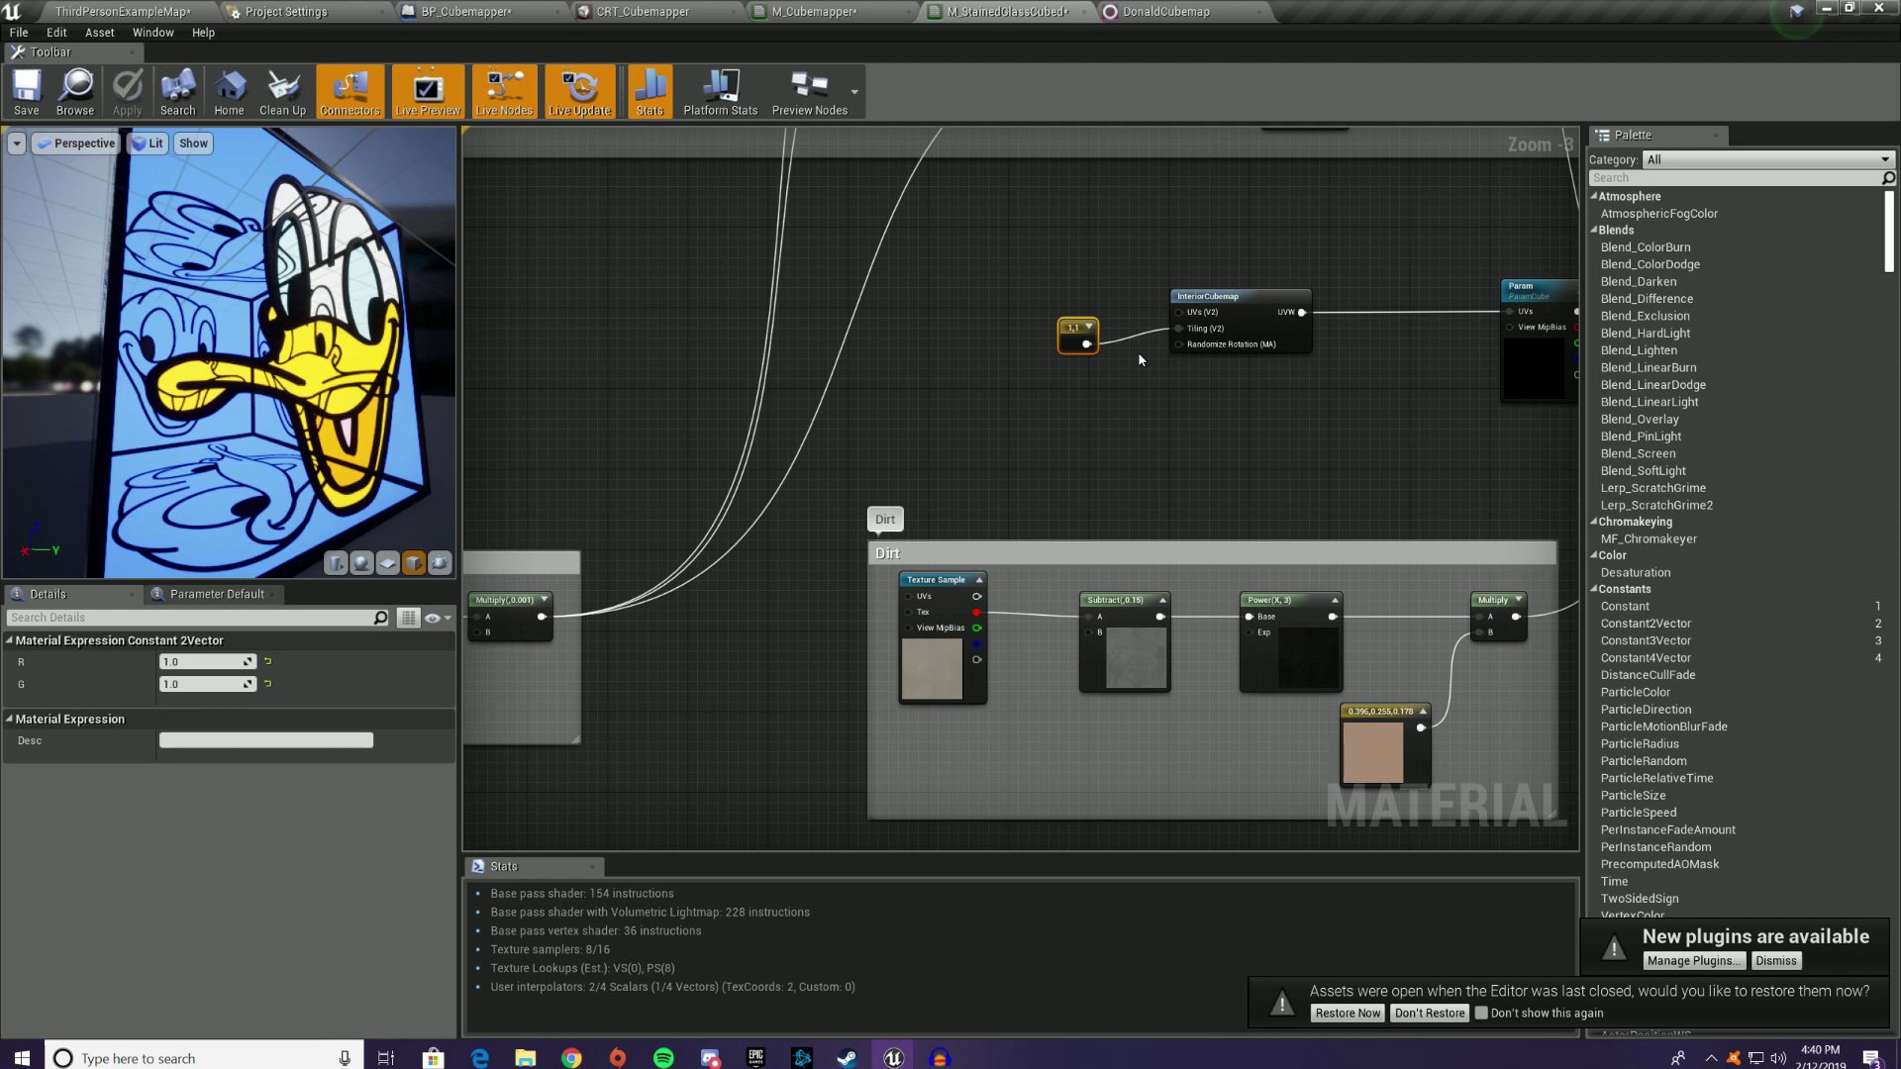
pyautogui.scroll(-2, 1018, 480)
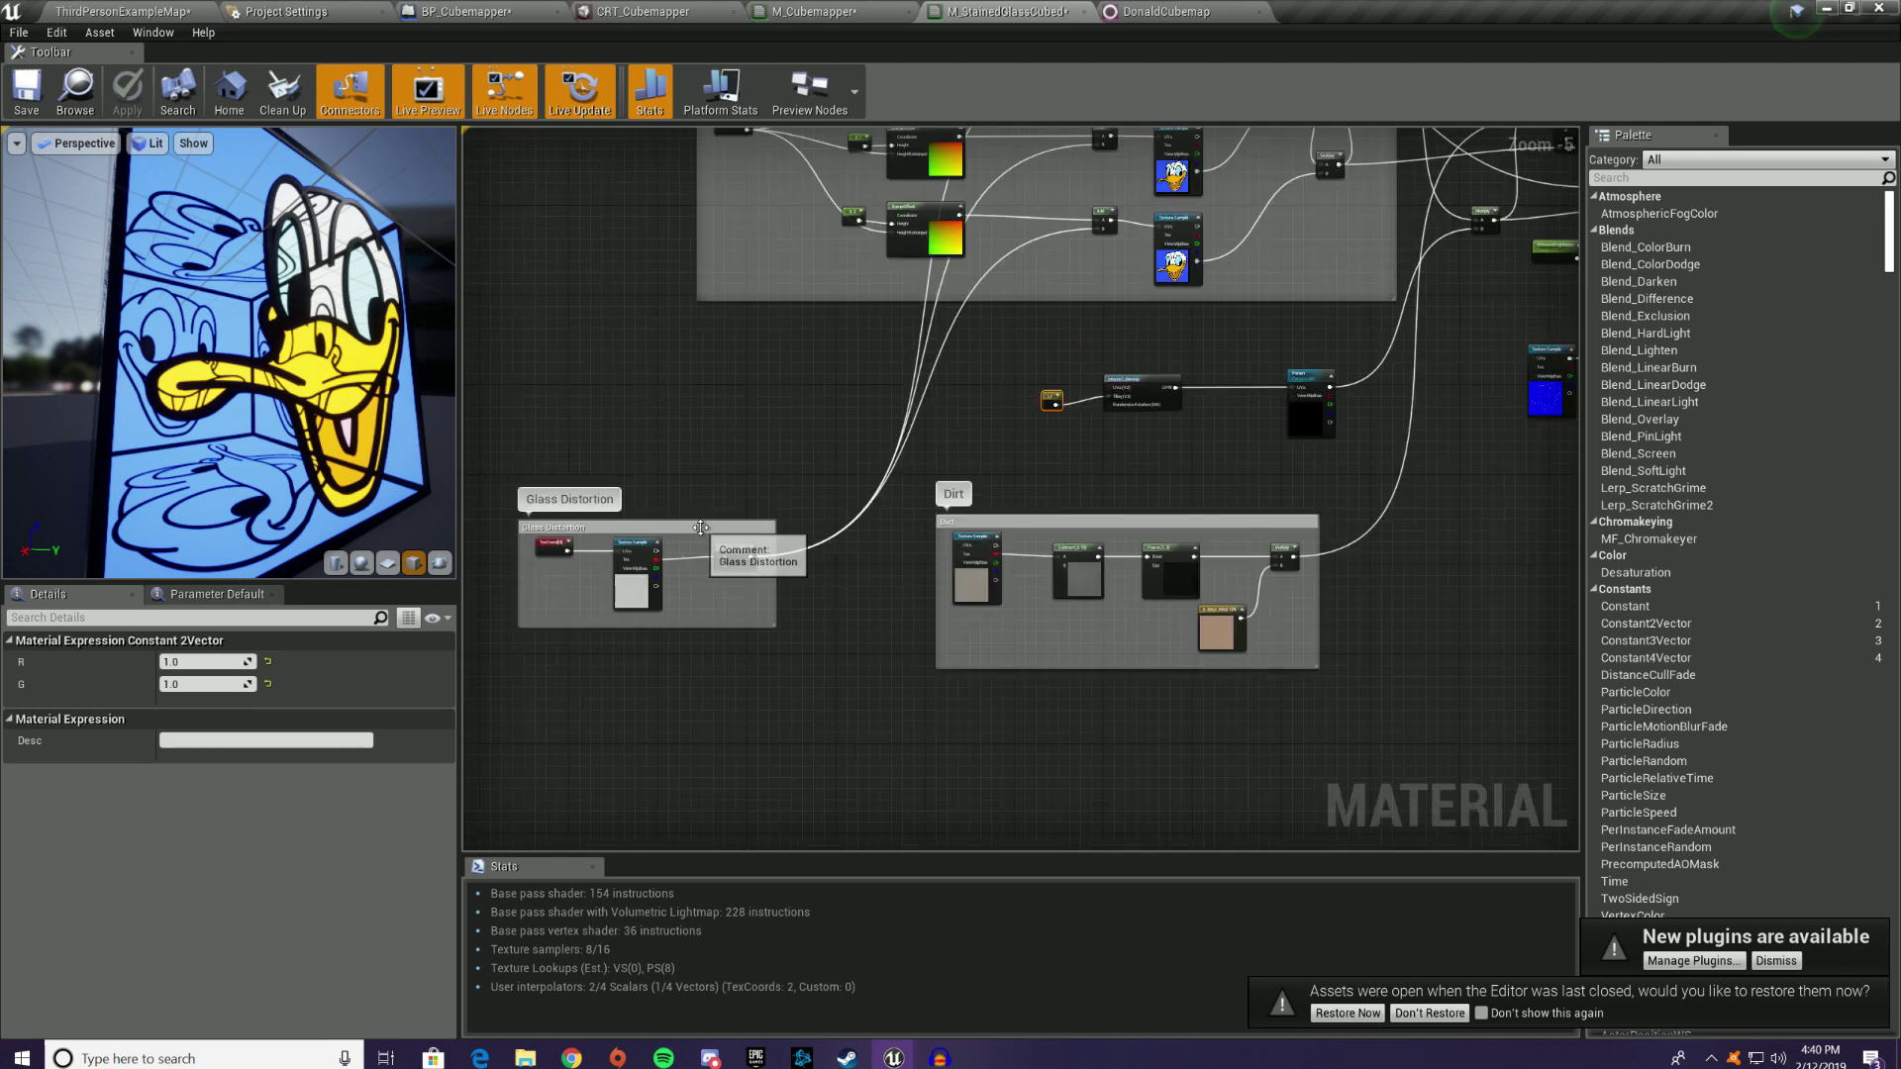
pyautogui.moveTo(700, 528); pyautogui.dragTo(583, 265)
pyautogui.scroll(-1, 1015, 461)
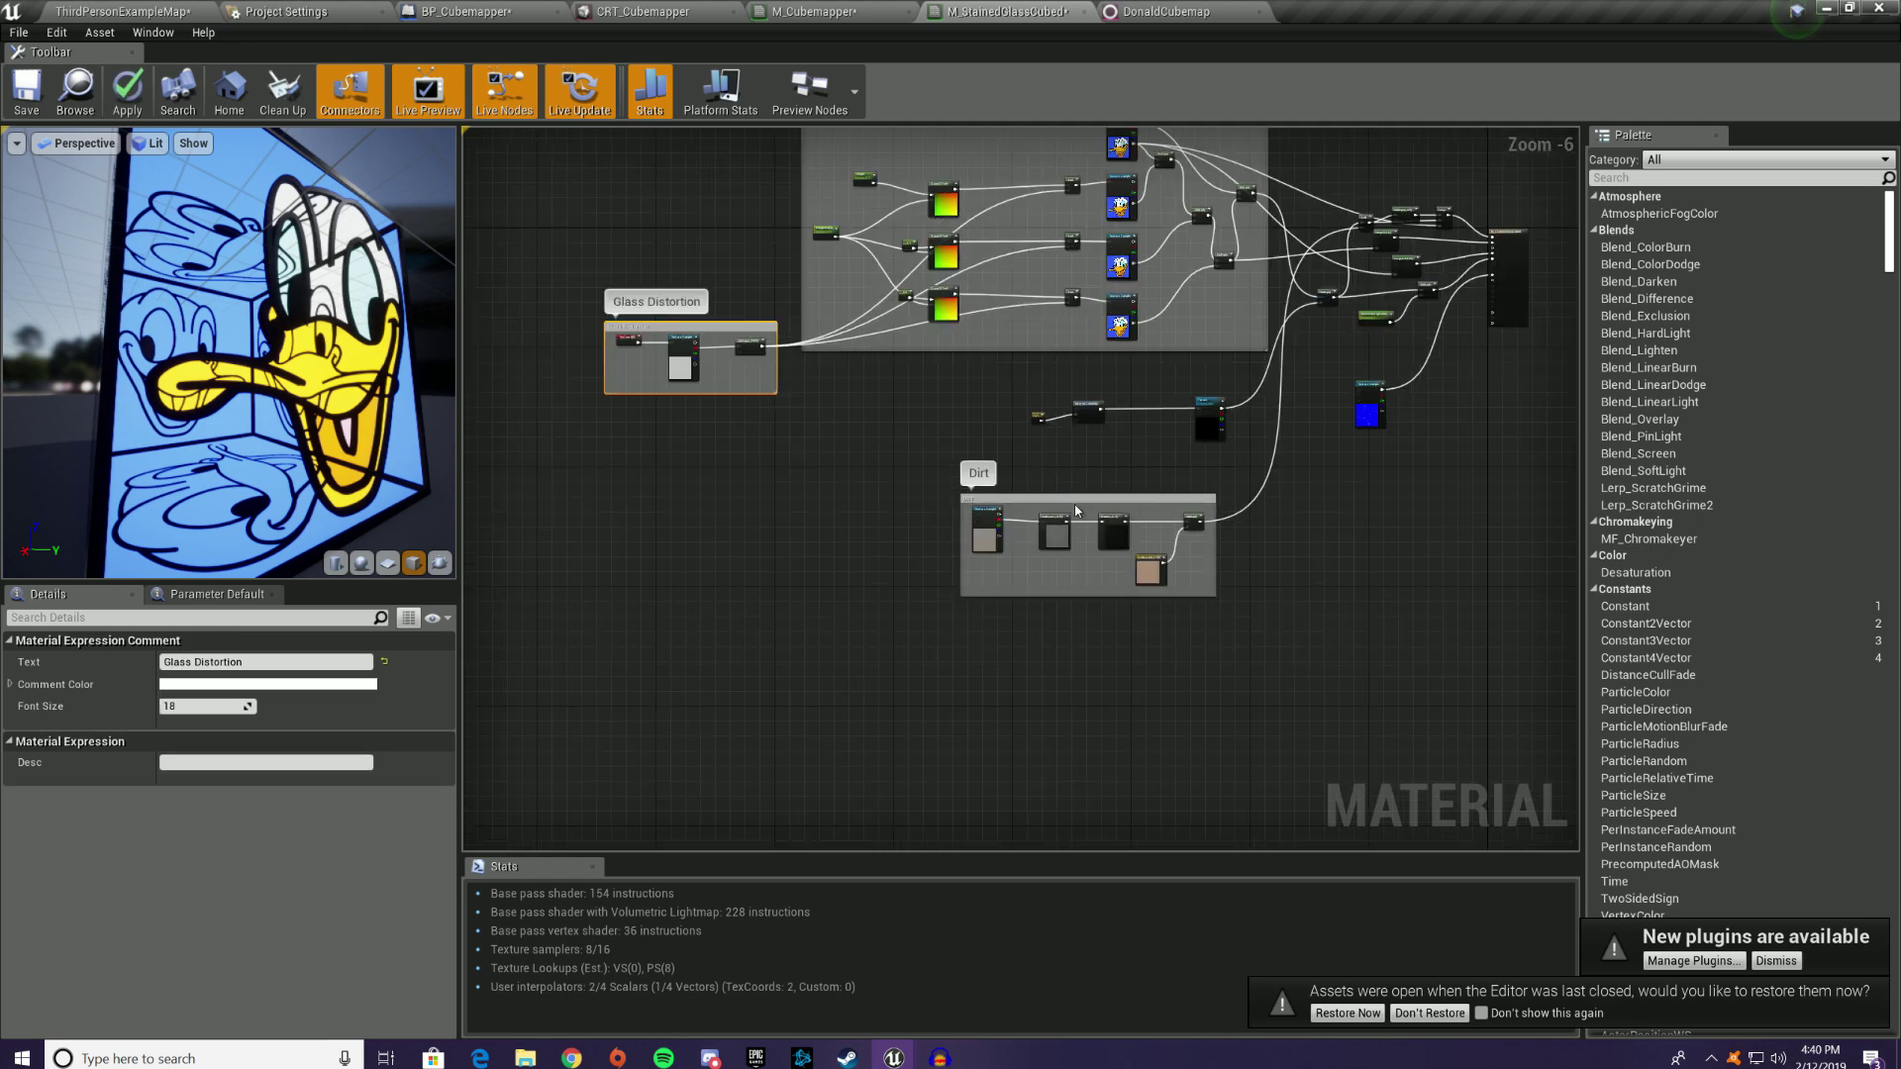
pyautogui.moveTo(1080, 498); pyautogui.dragTo(1433, 582)
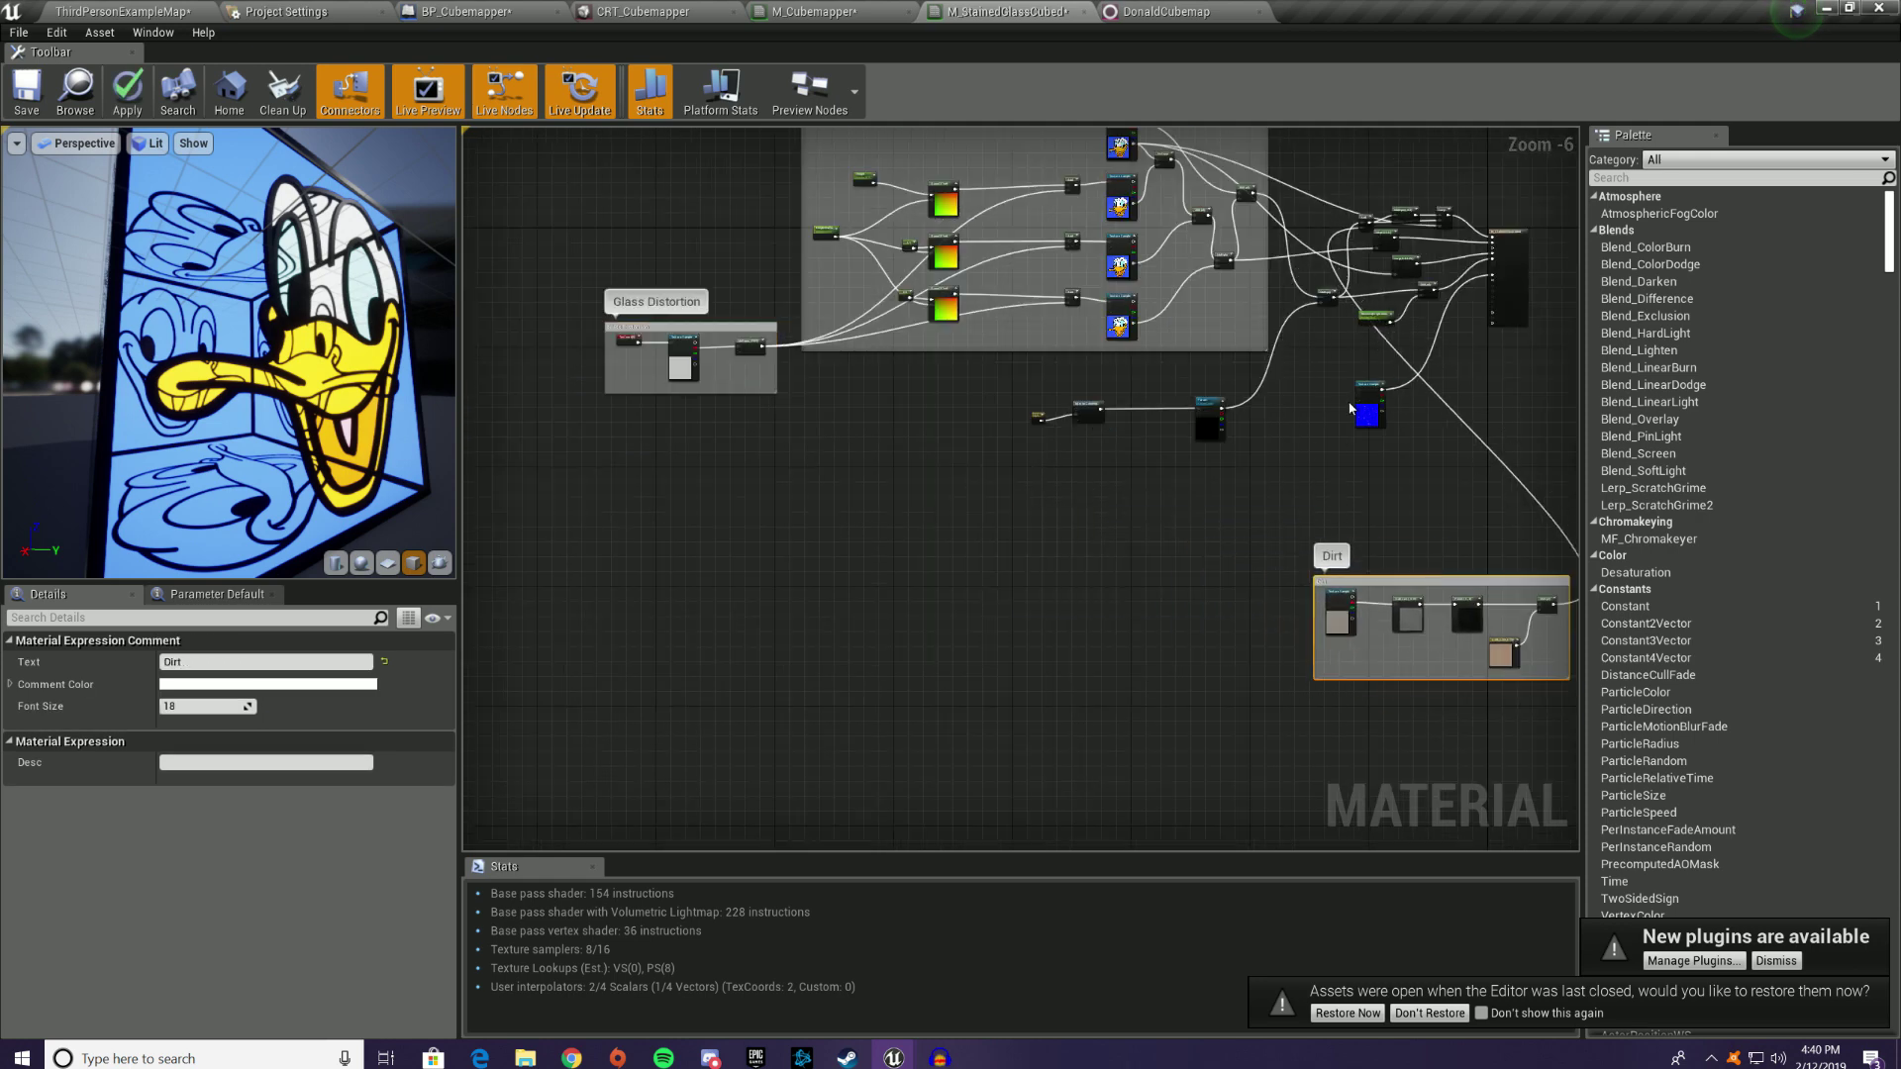
# Step: Move the DonaldDuckNormal_output sampler closer to the material output, and shift InteriorCubemap with its tiling constant away from the cubemap sampler
pyautogui.moveTo(1370, 388); pyautogui.dragTo(1514, 426)
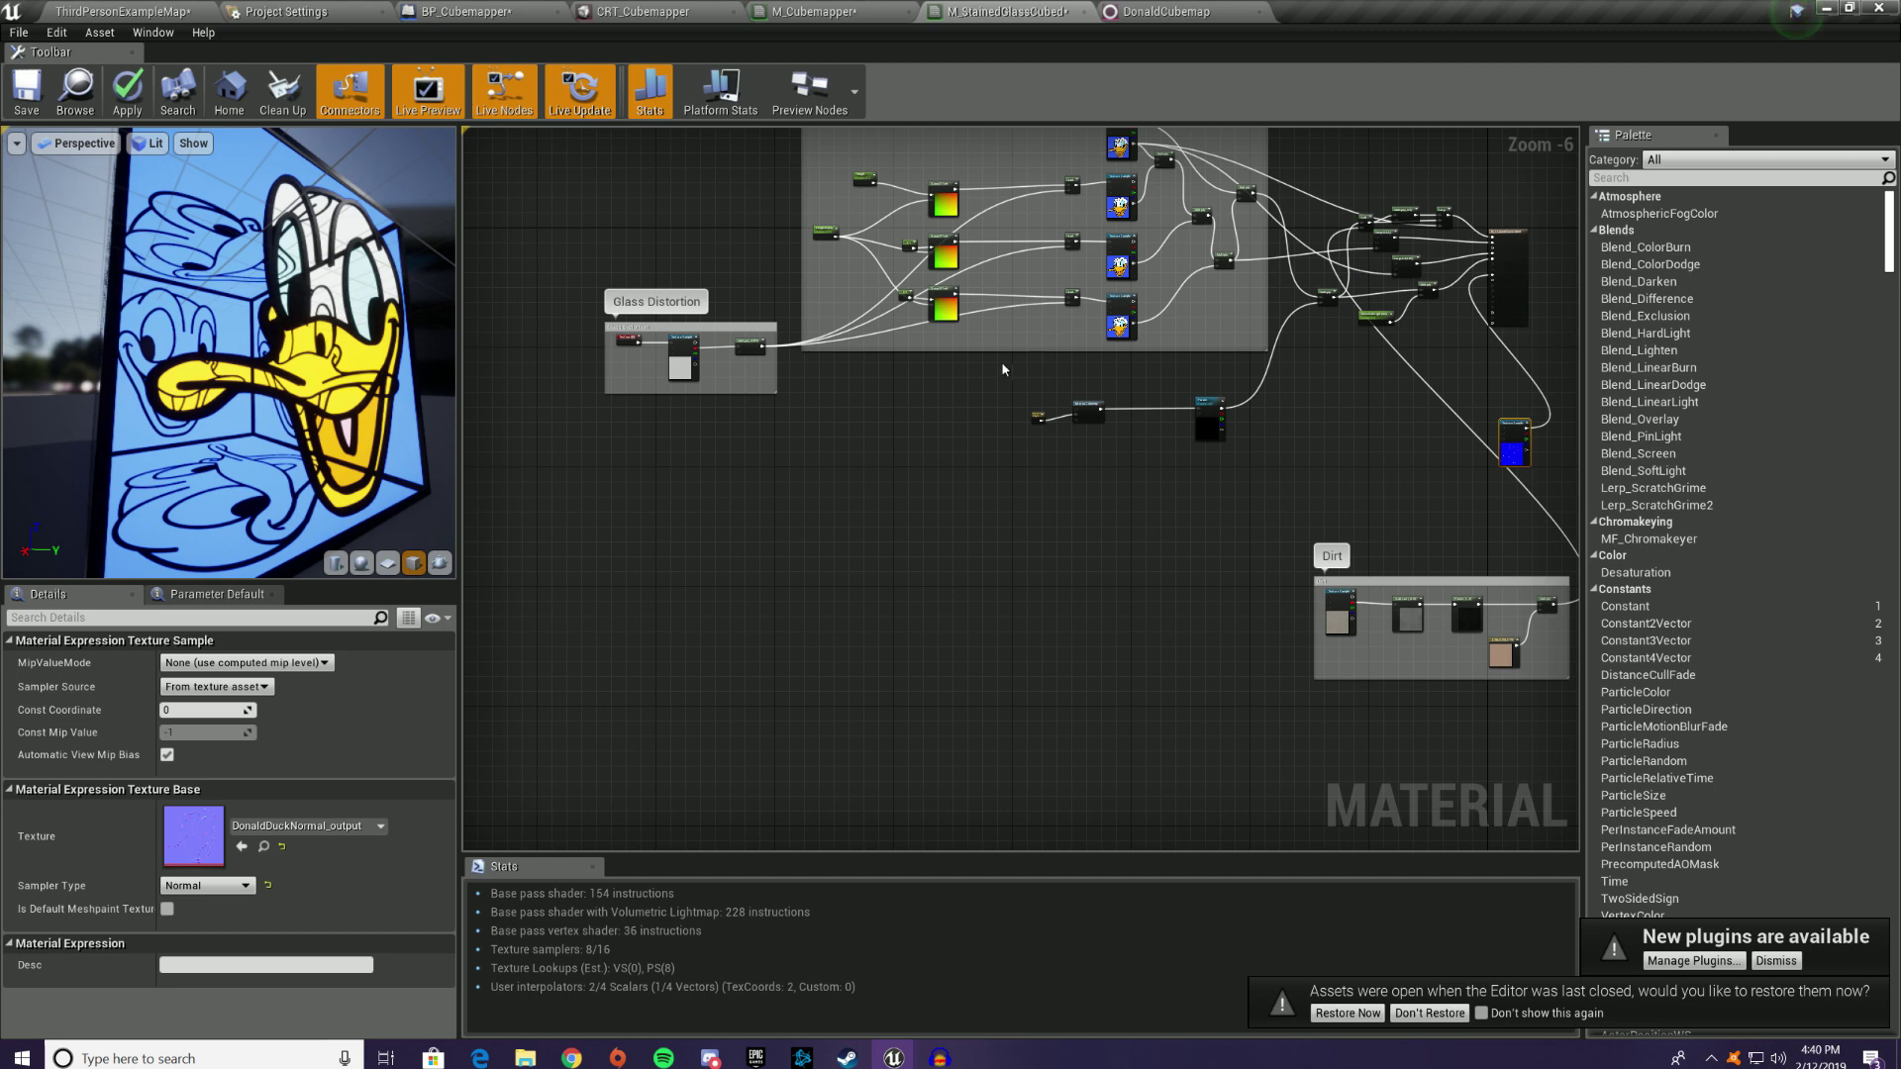
pyautogui.click(1105, 408)
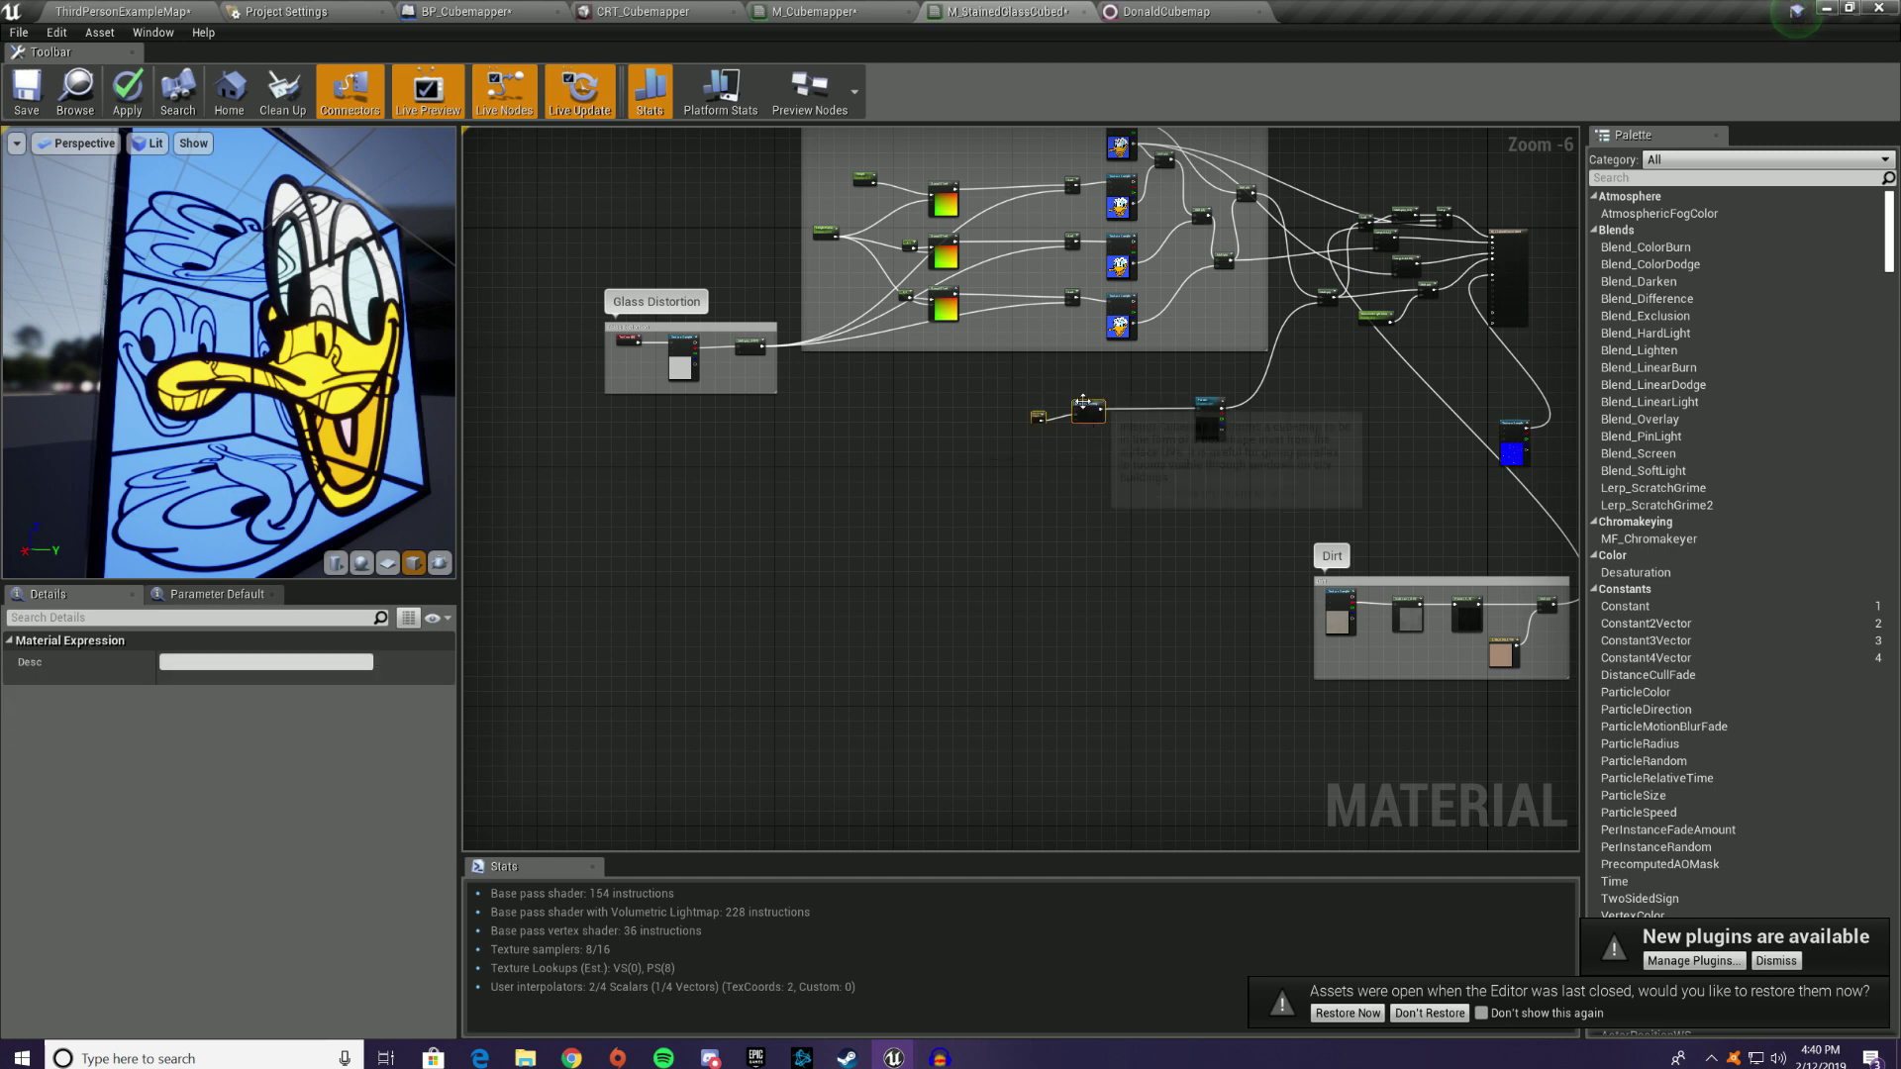
pyautogui.moveTo(1087, 406); pyautogui.dragTo(935, 411)
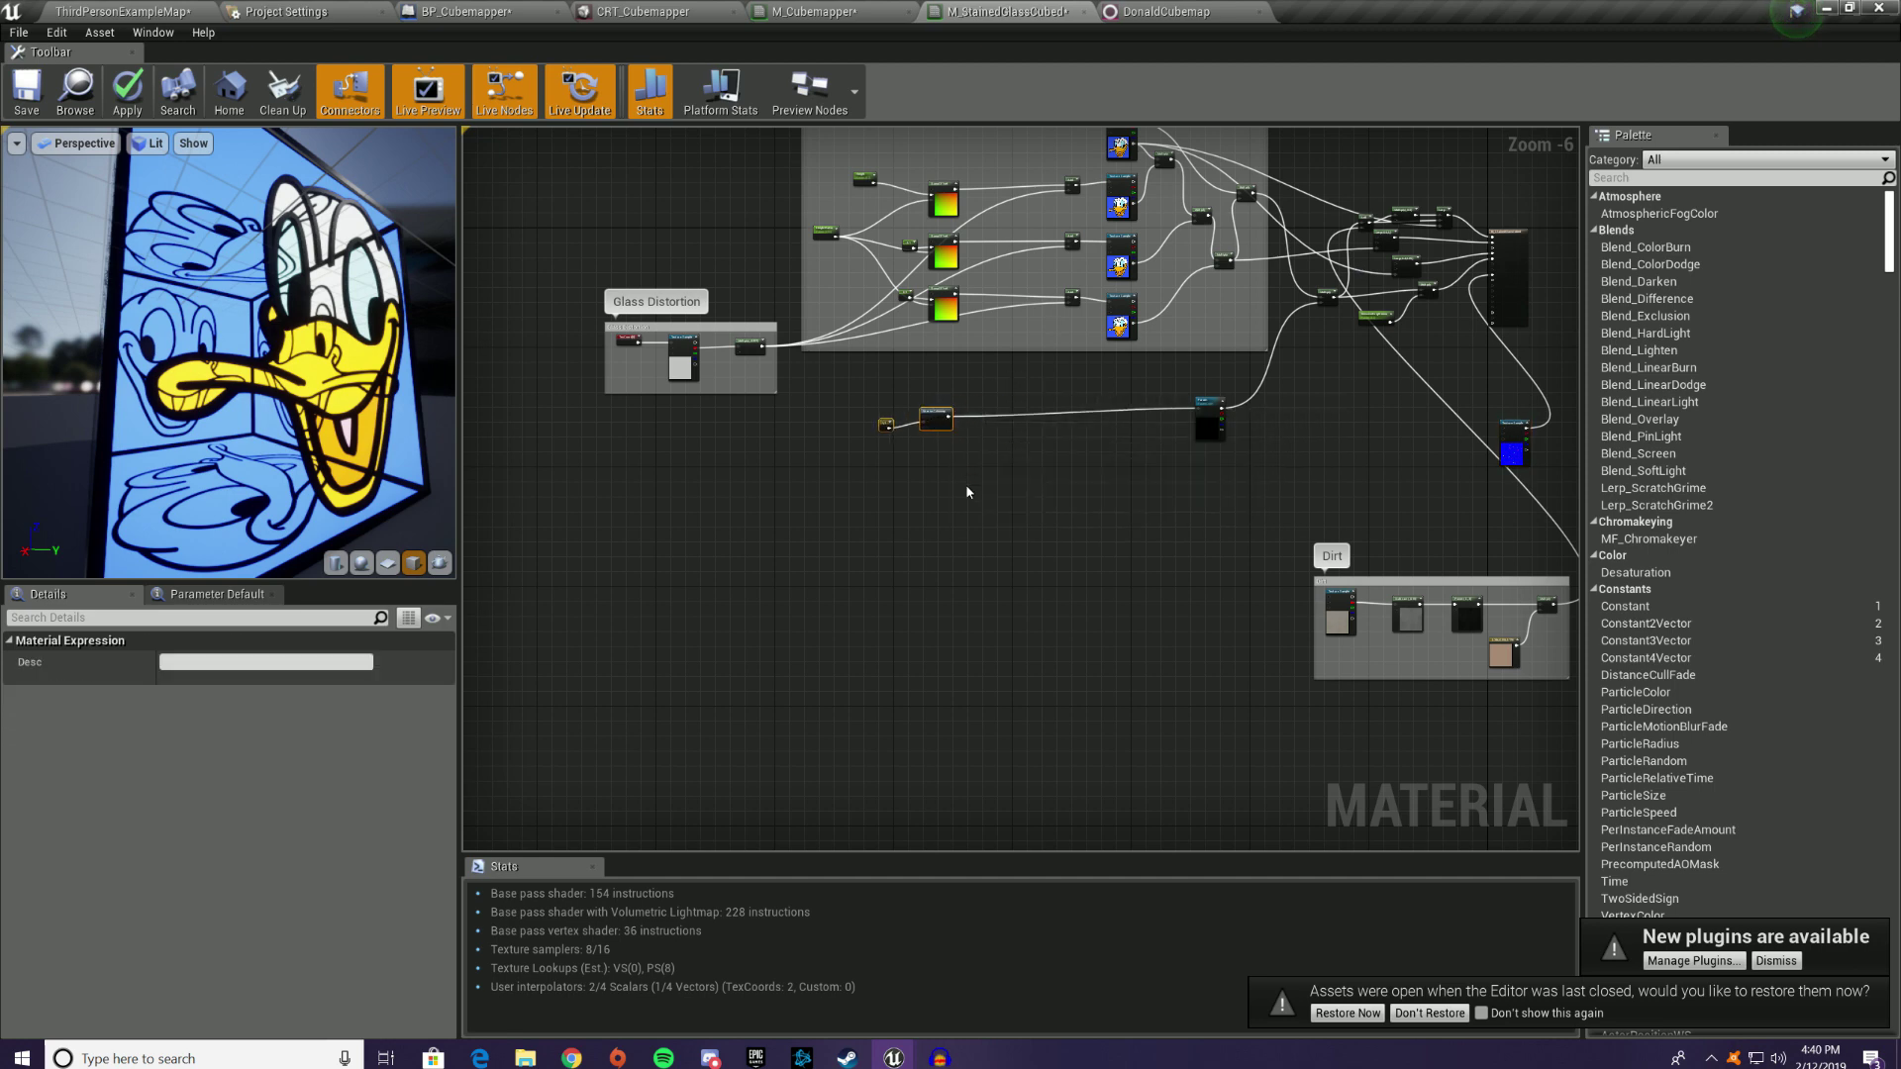
pyautogui.click(1018, 442)
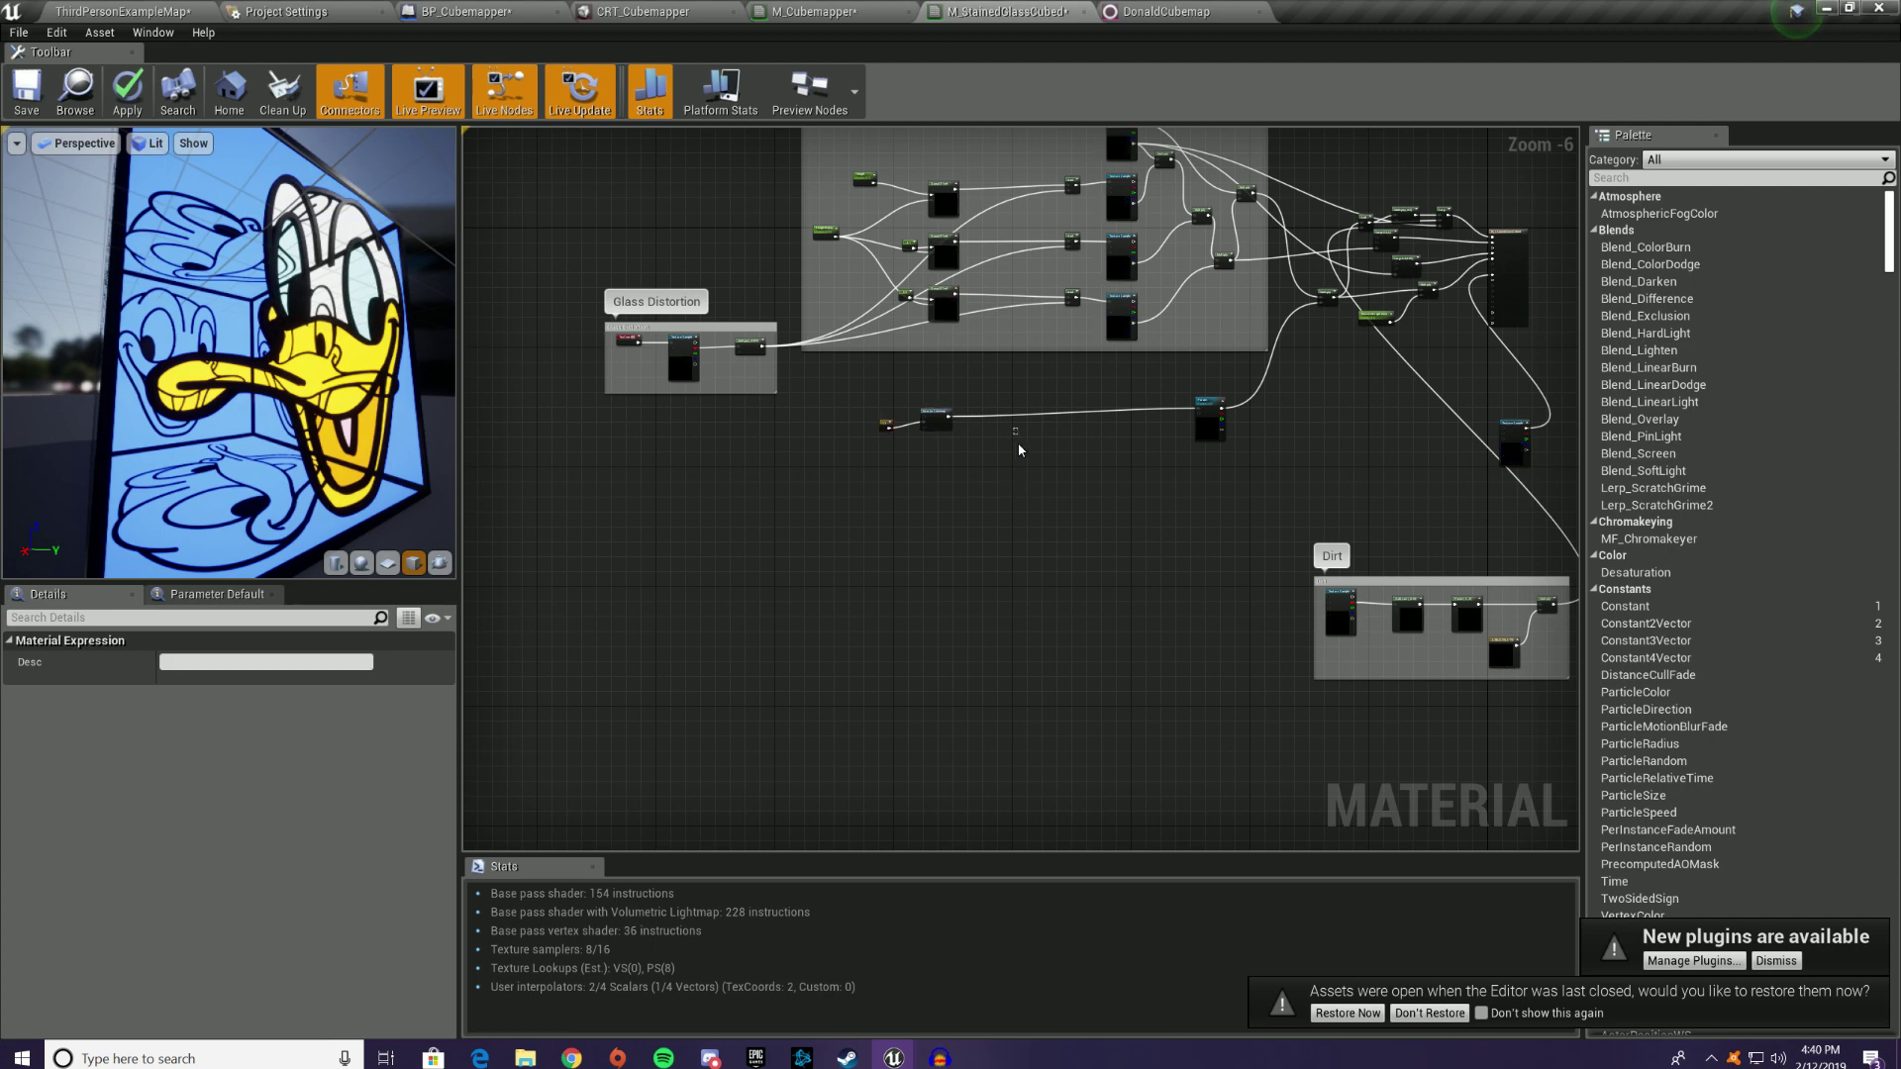
pyautogui.scroll(2, 1000, 480)
# Step: Examine the interior cubemap image inside the level's stained glass cube up close from different angles
pyautogui.click(121, 11)
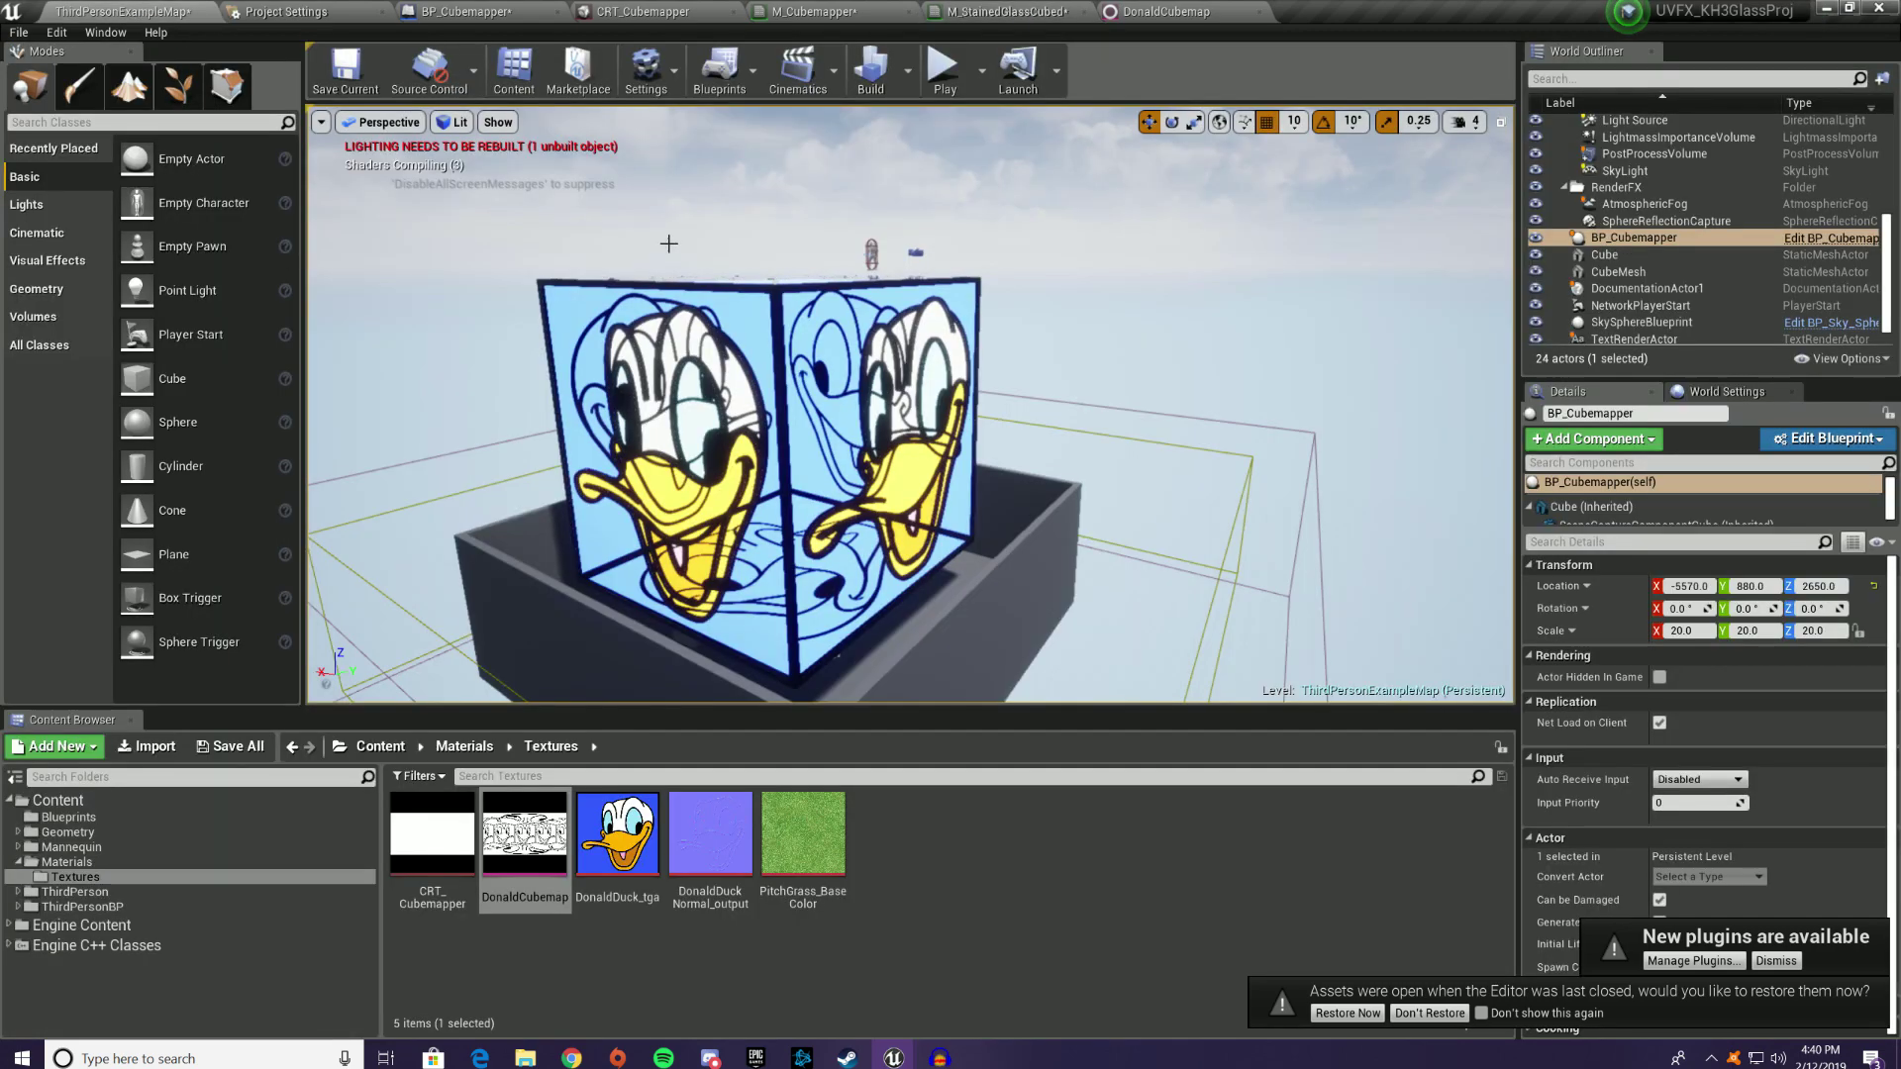
pyautogui.press('d')
pyautogui.moveTo(911, 406); pyautogui.dragTo(1053, 490, button='right')
pyautogui.press('w')
pyautogui.press('a')
pyautogui.press('d')
pyautogui.press('a')
pyautogui.press('w')
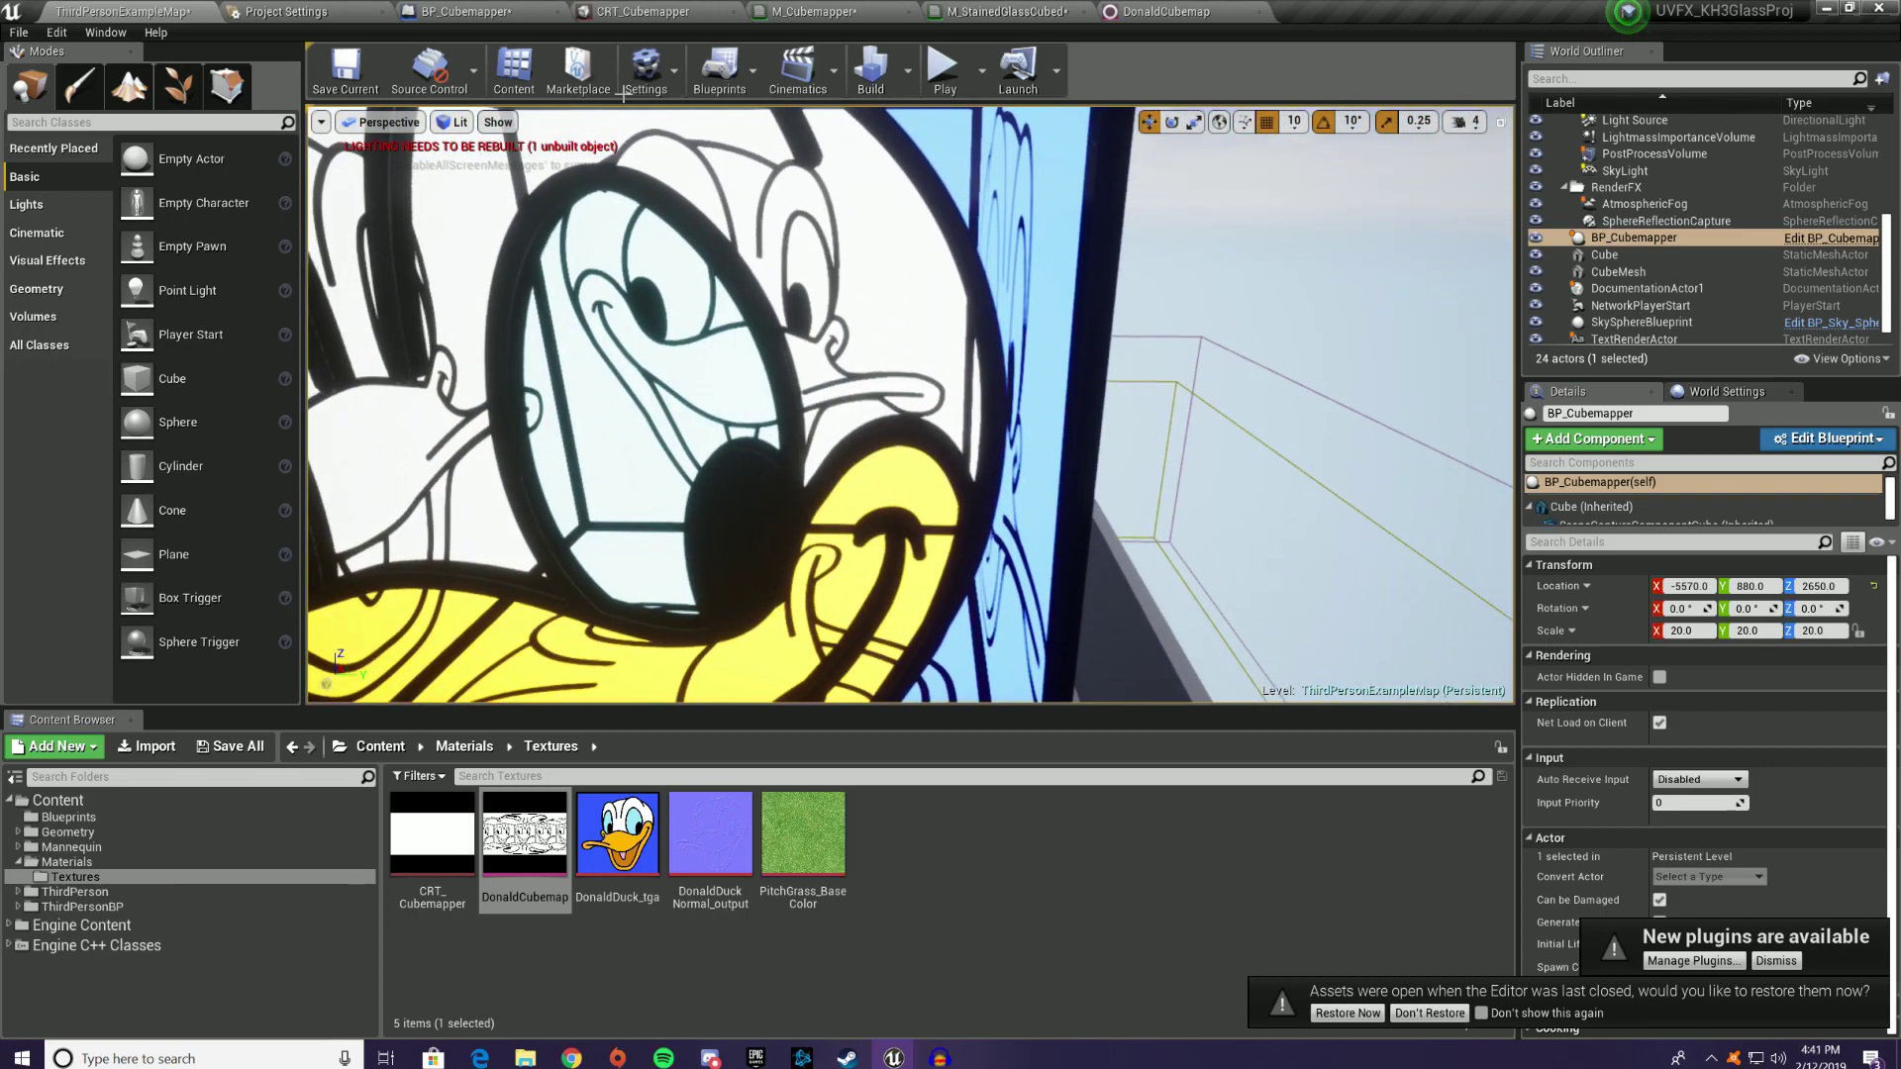
# Step: In M_StainedGlassCubed, add an InverseTransformMatrix node fed by the InteriorCubemap node's UVW output
pyautogui.click(989, 10)
pyautogui.moveTo(1195, 437); pyautogui.dragTo(906, 501, button='right')
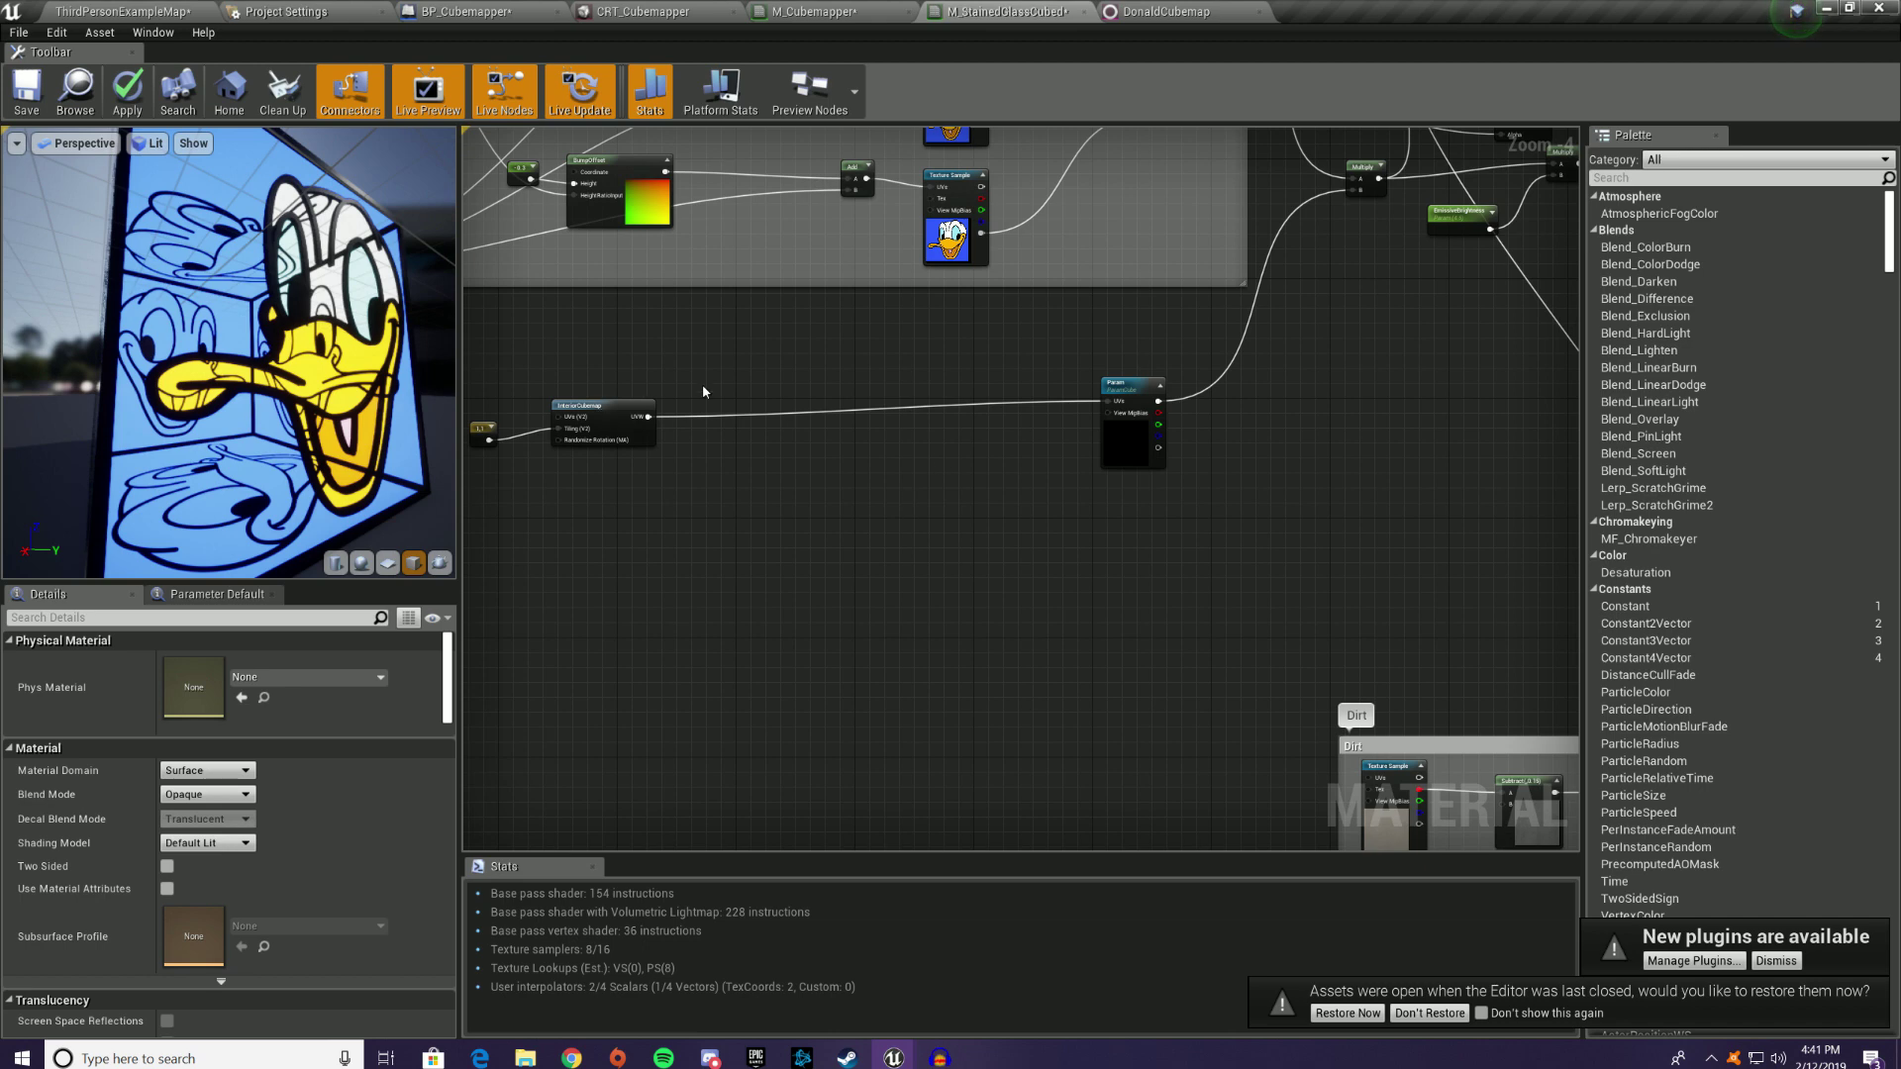
pyautogui.moveTo(703, 387); pyautogui.dragTo(998, 428, button='right')
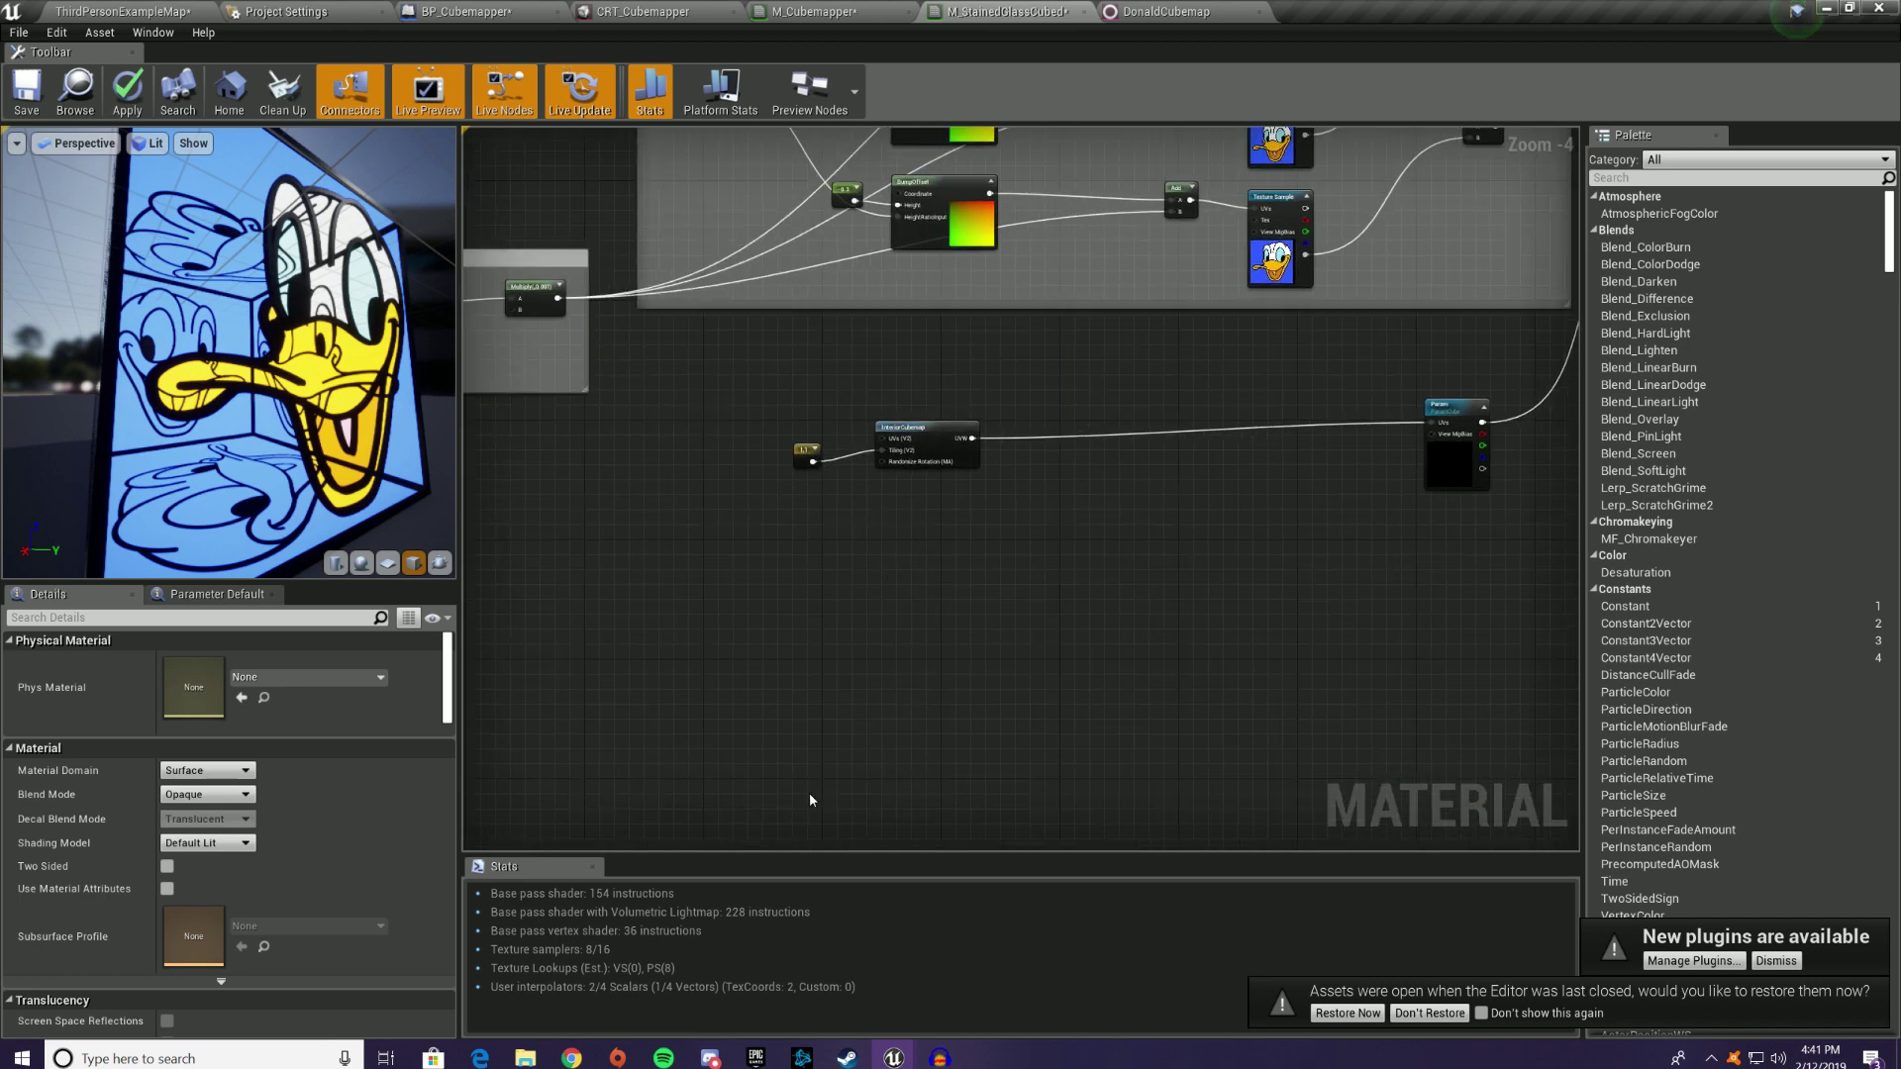
pyautogui.moveTo(880, 470); pyautogui.dragTo(965, 524)
pyautogui.write('inver')
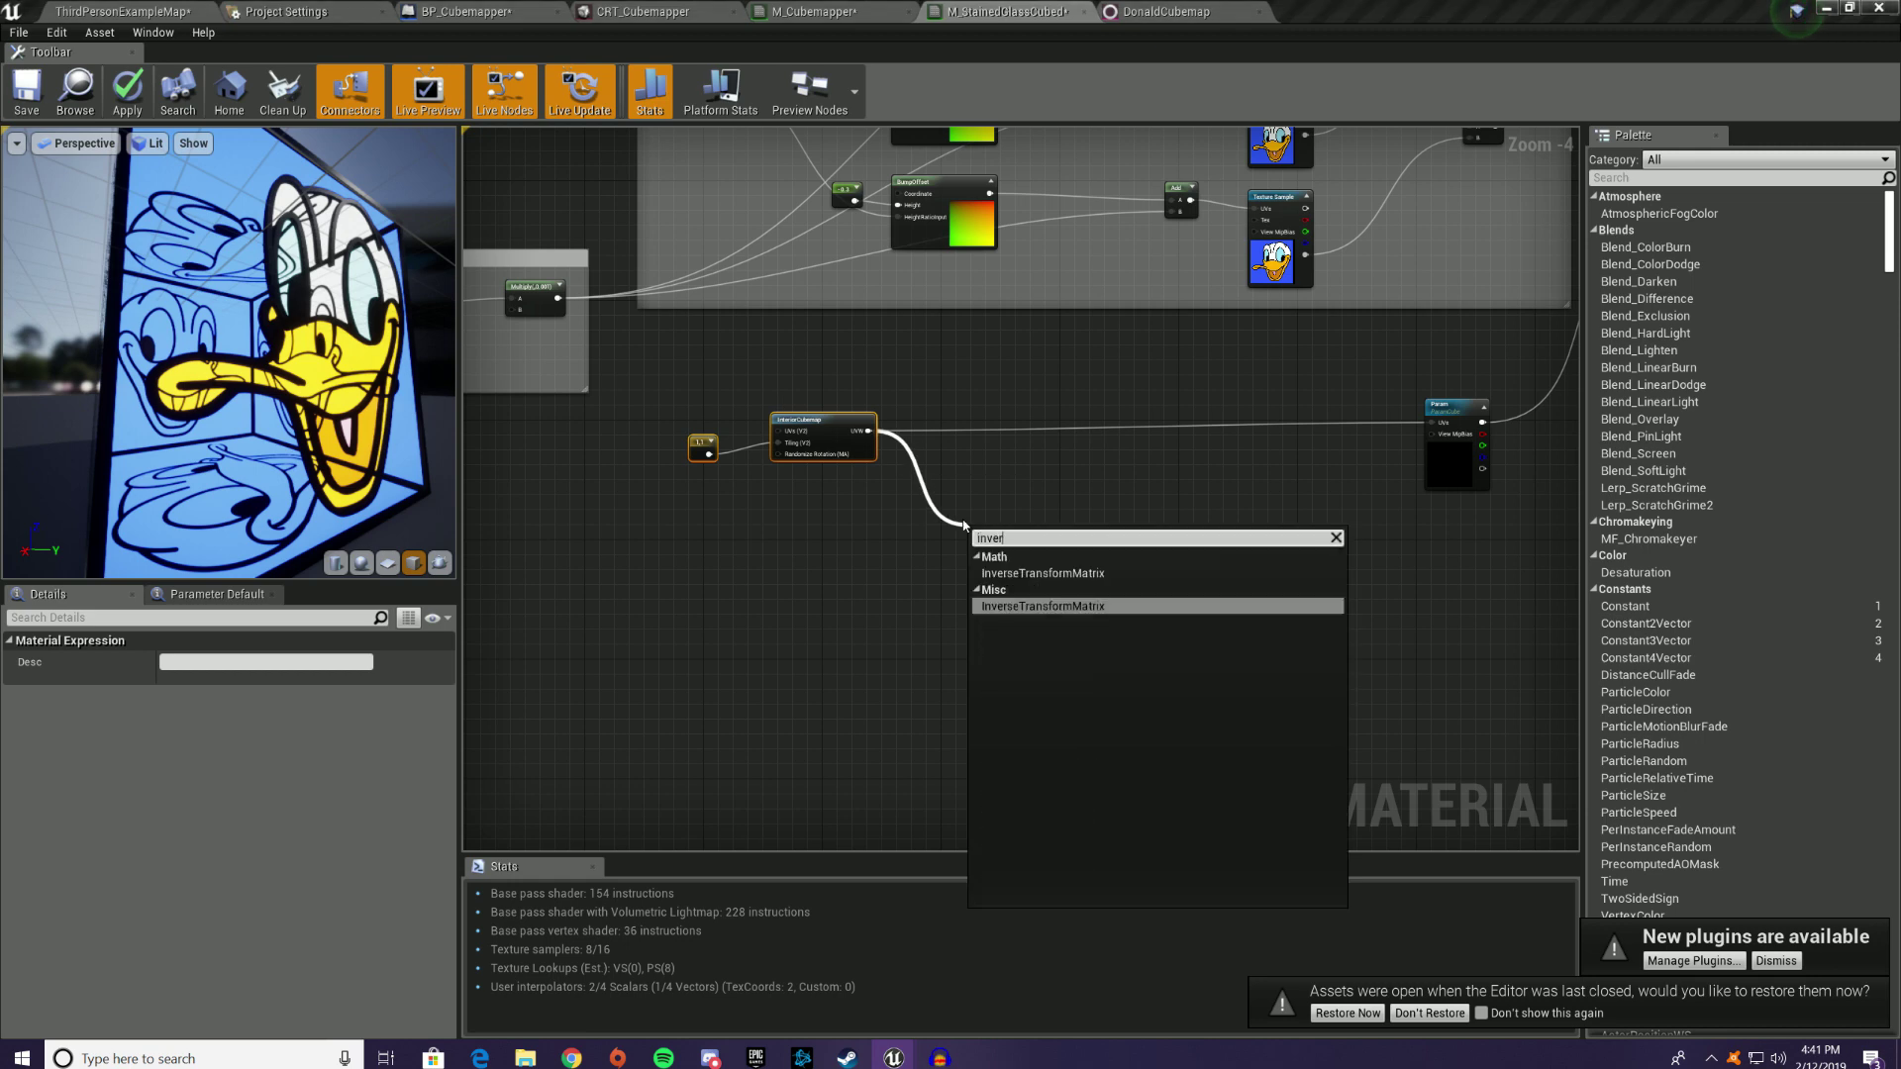
pyautogui.press('Return')
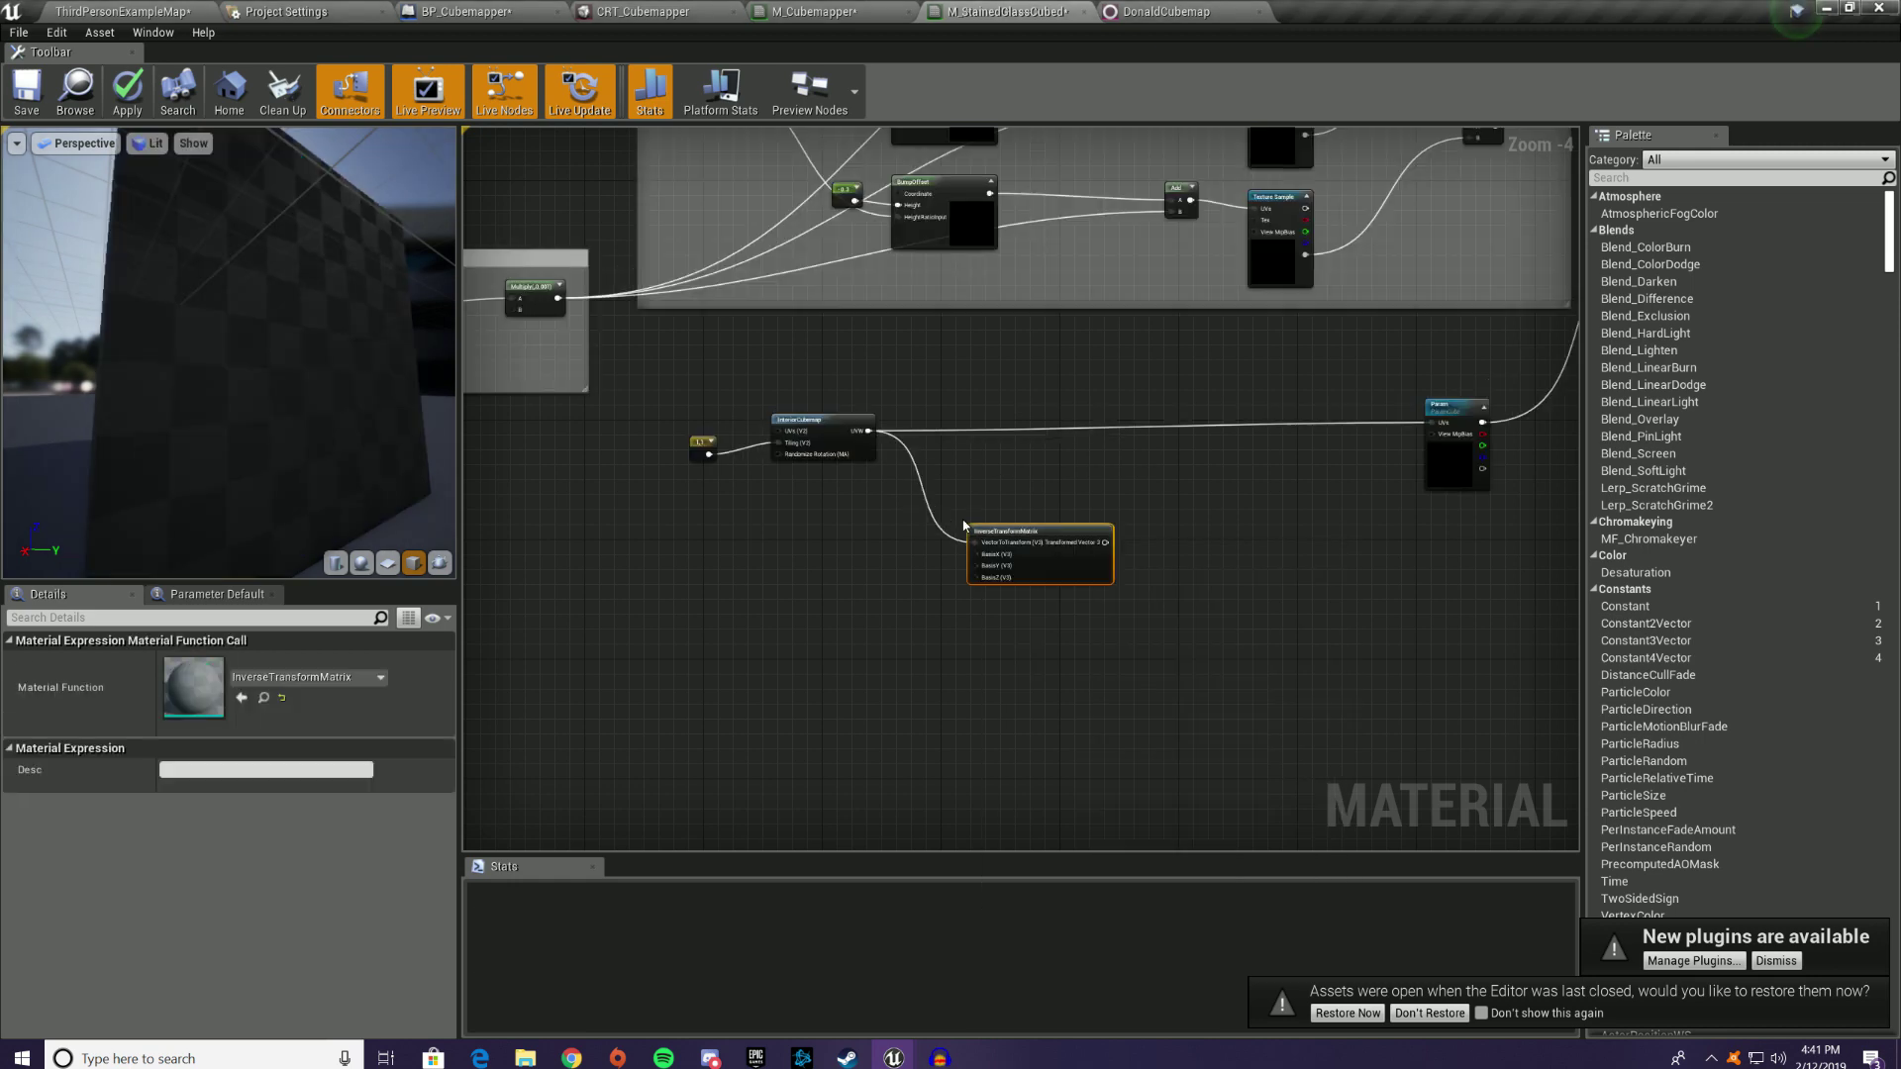
# Step: Add three three-component vector constants and stack them in a column beside the InverseTransformMatrix node
pyautogui.click(789, 522)
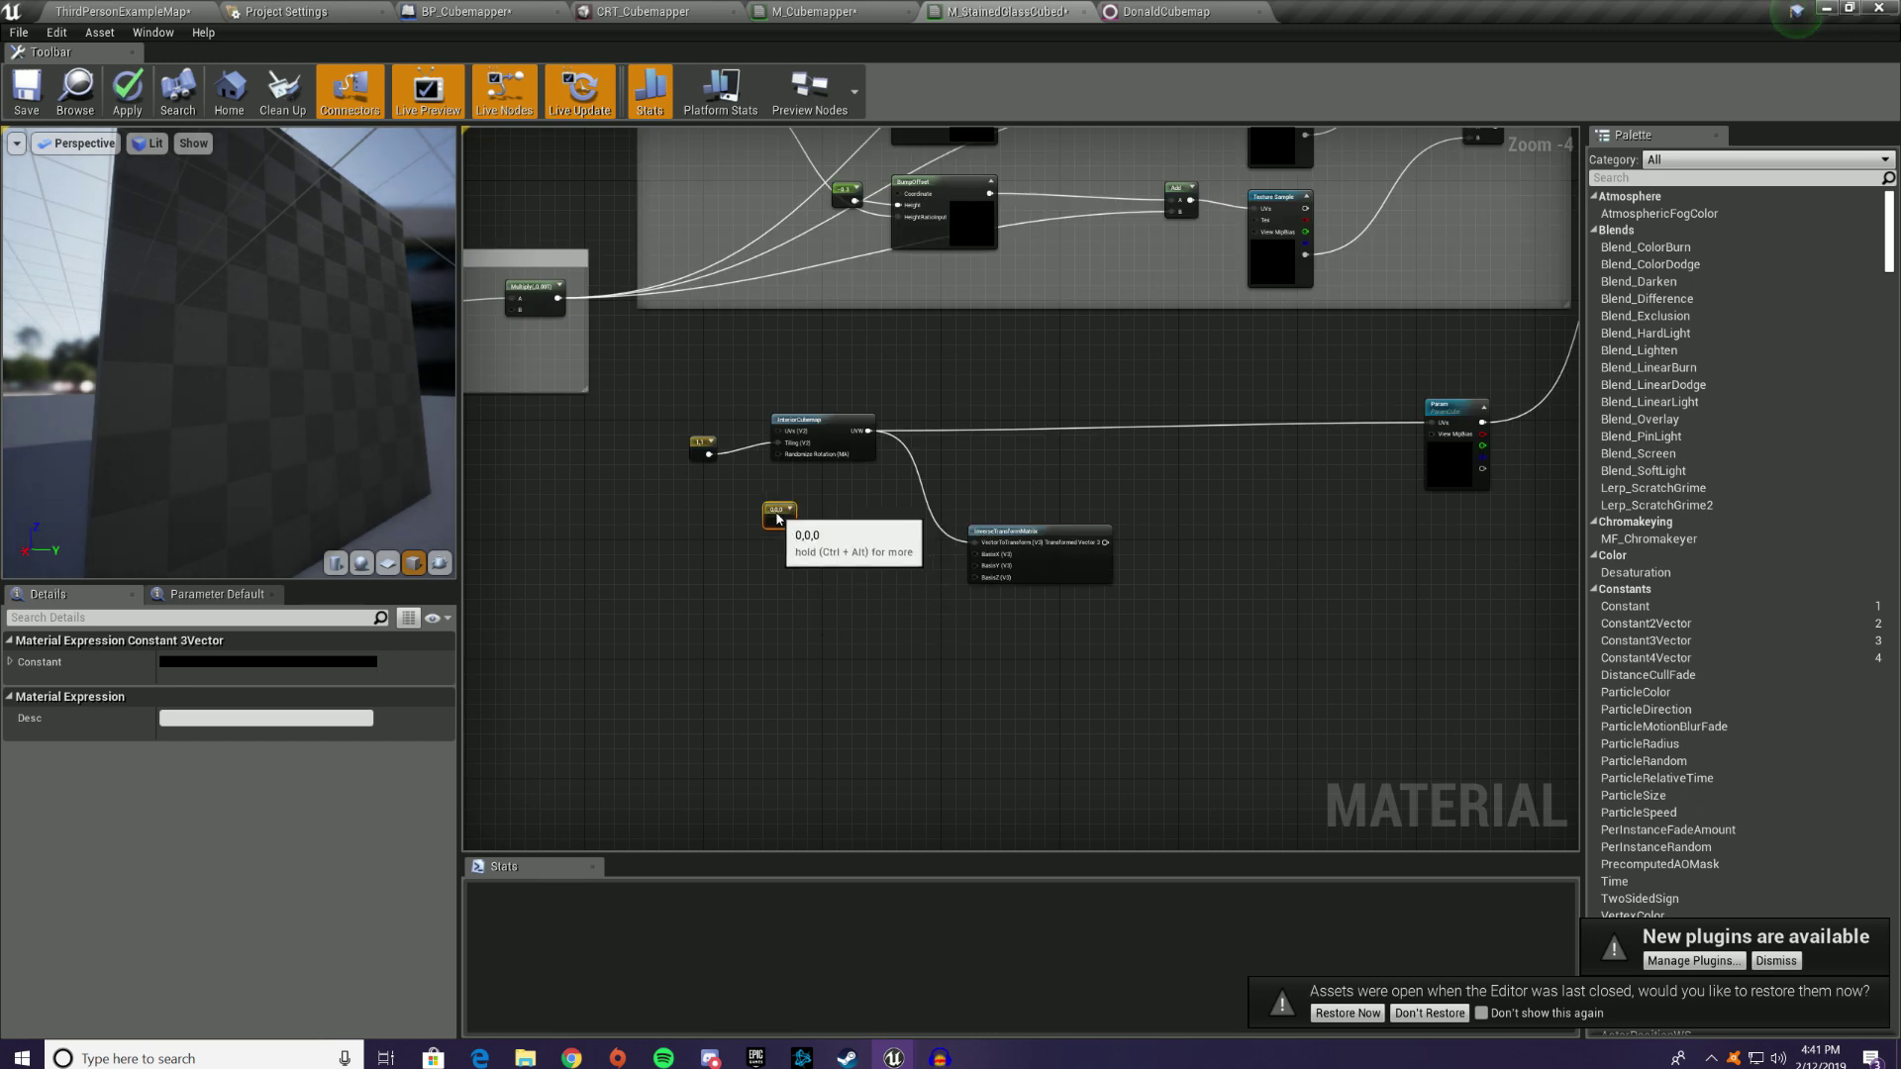
pyautogui.moveTo(815, 531); pyautogui.dragTo(789, 514)
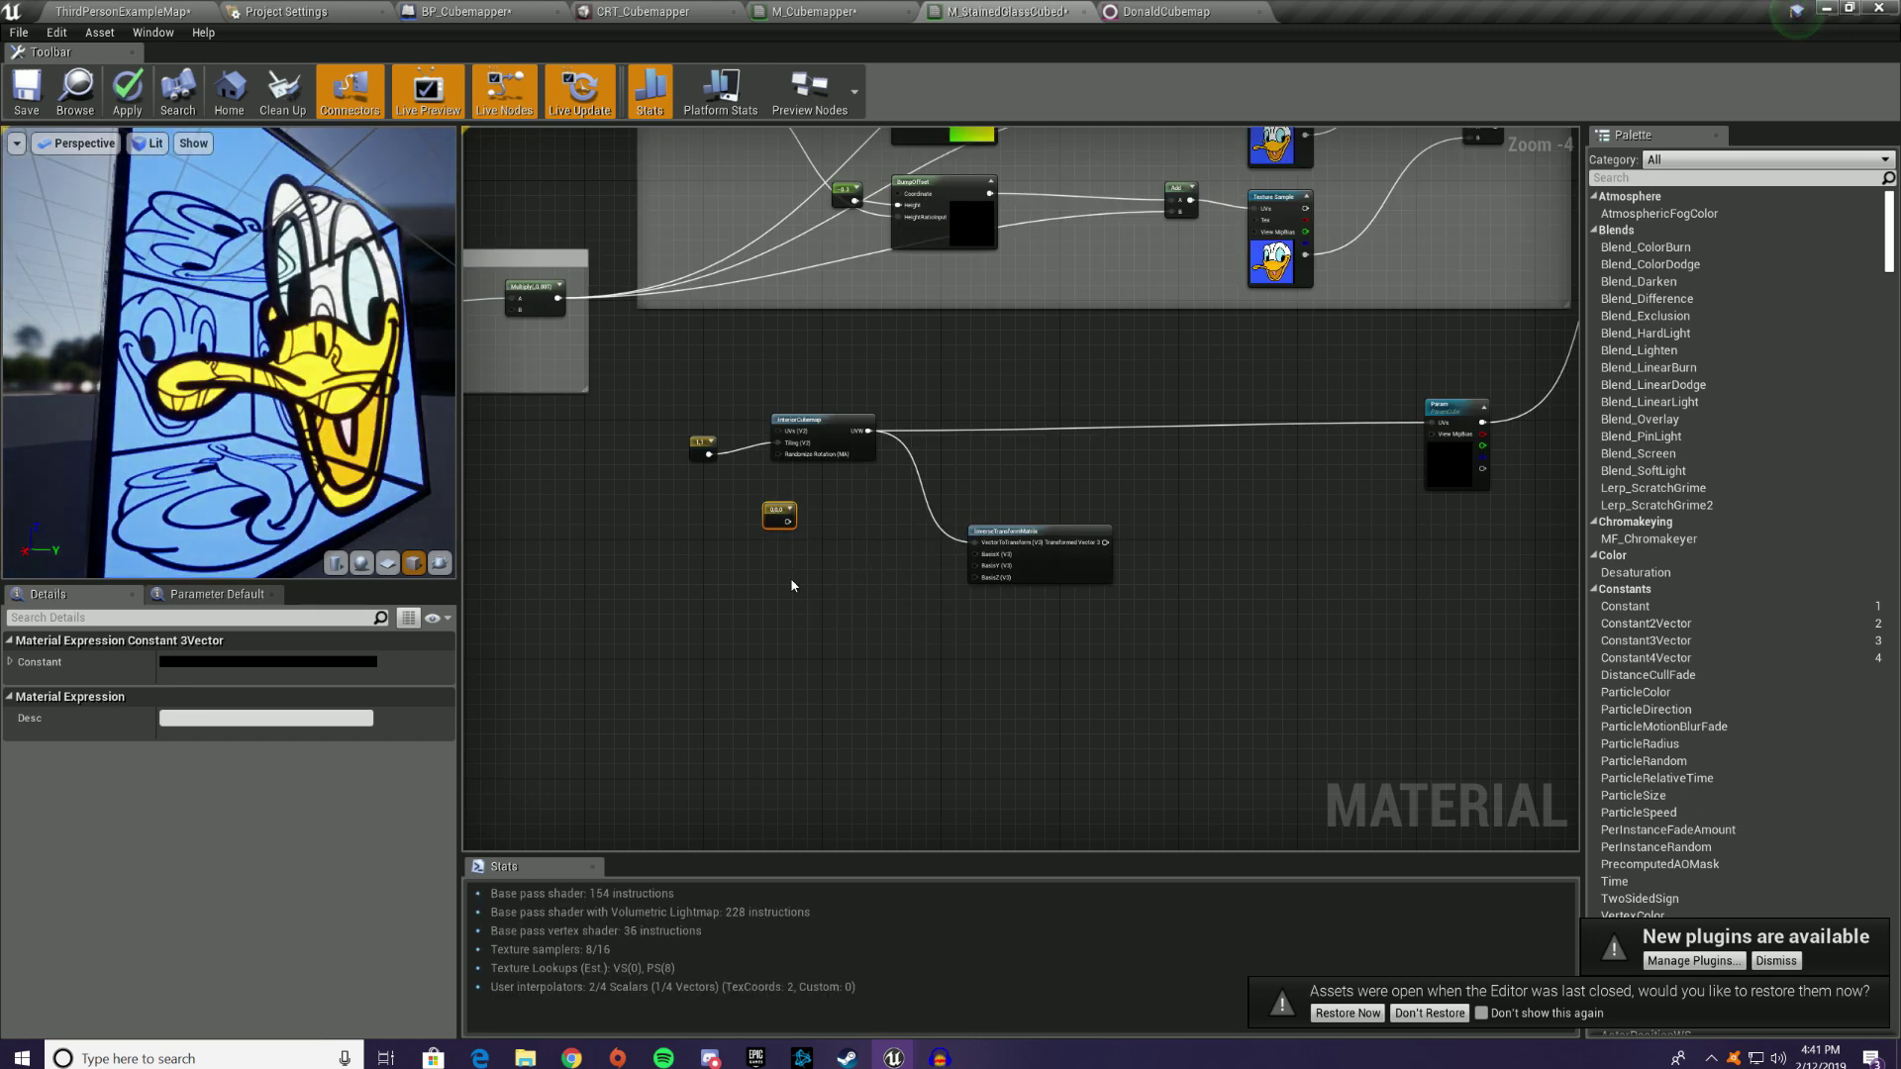
pyautogui.click(822, 577)
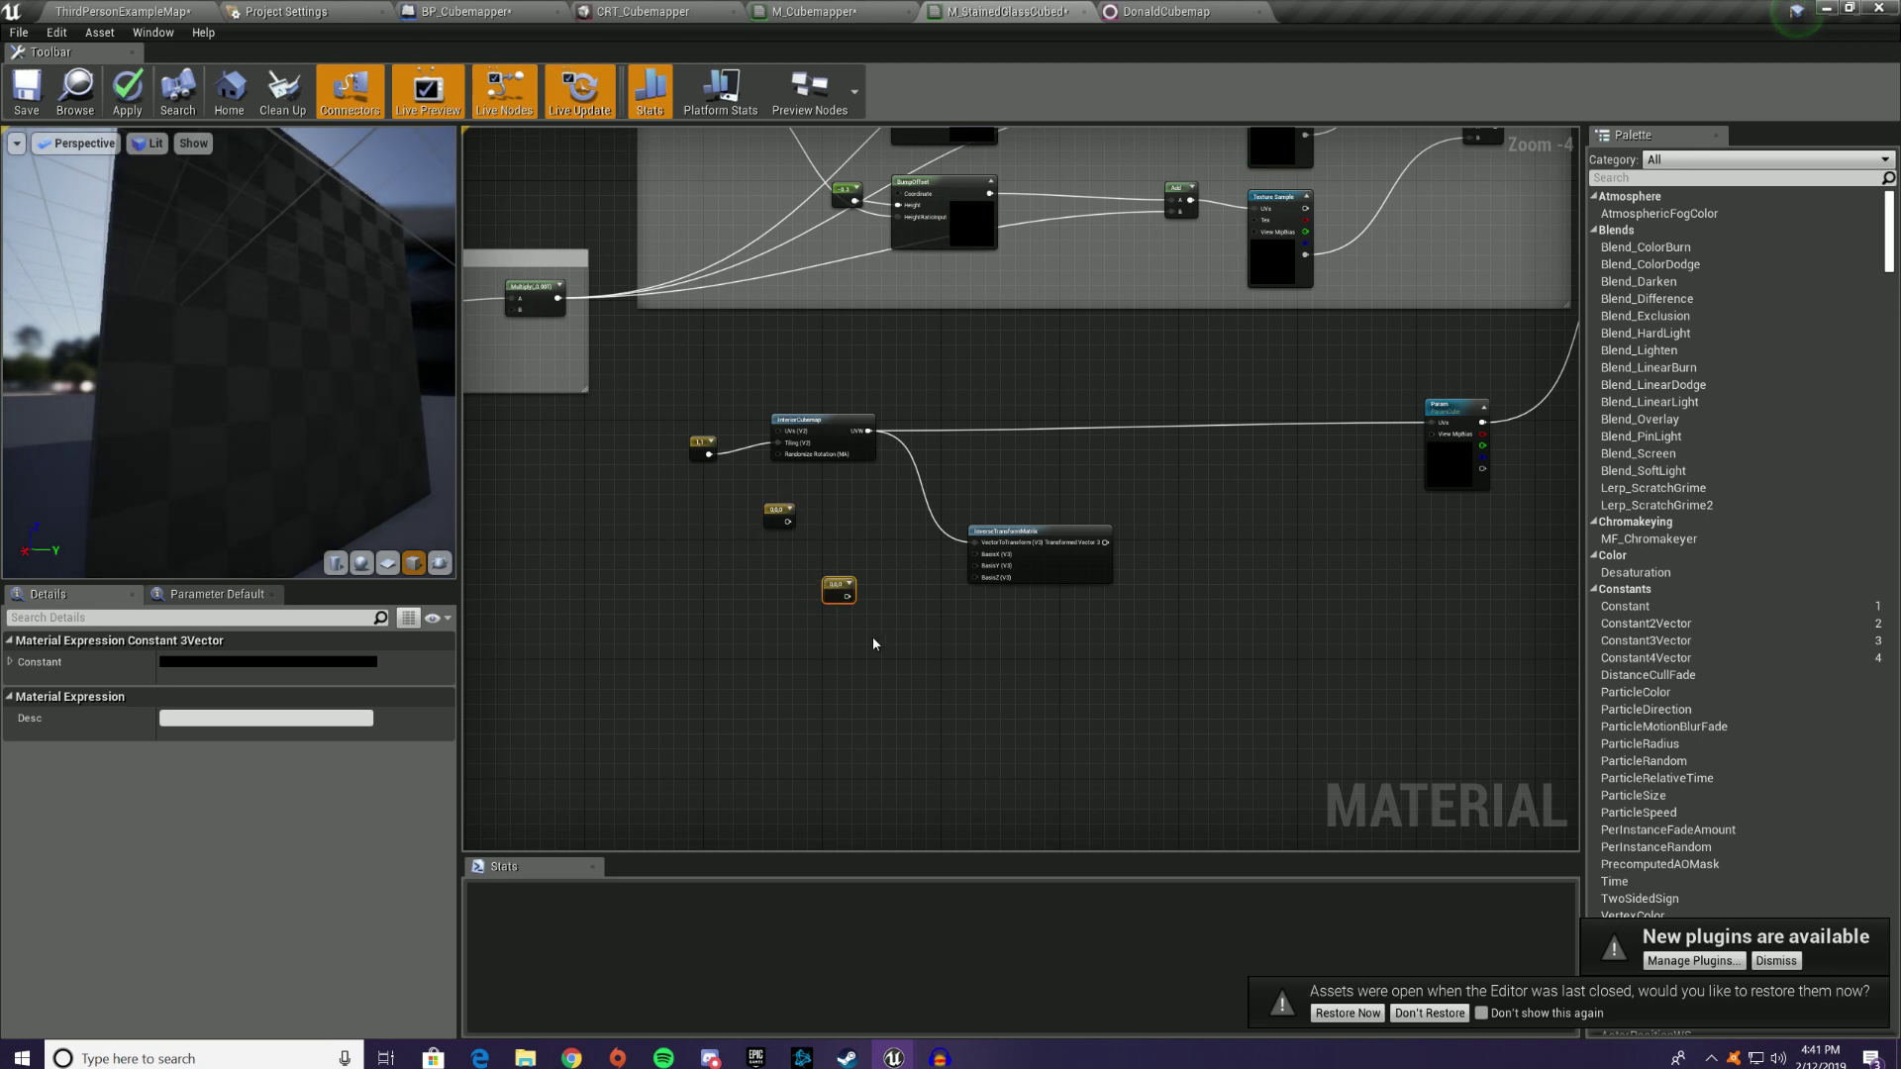
pyautogui.click(873, 638)
pyautogui.moveTo(832, 584); pyautogui.dragTo(793, 552)
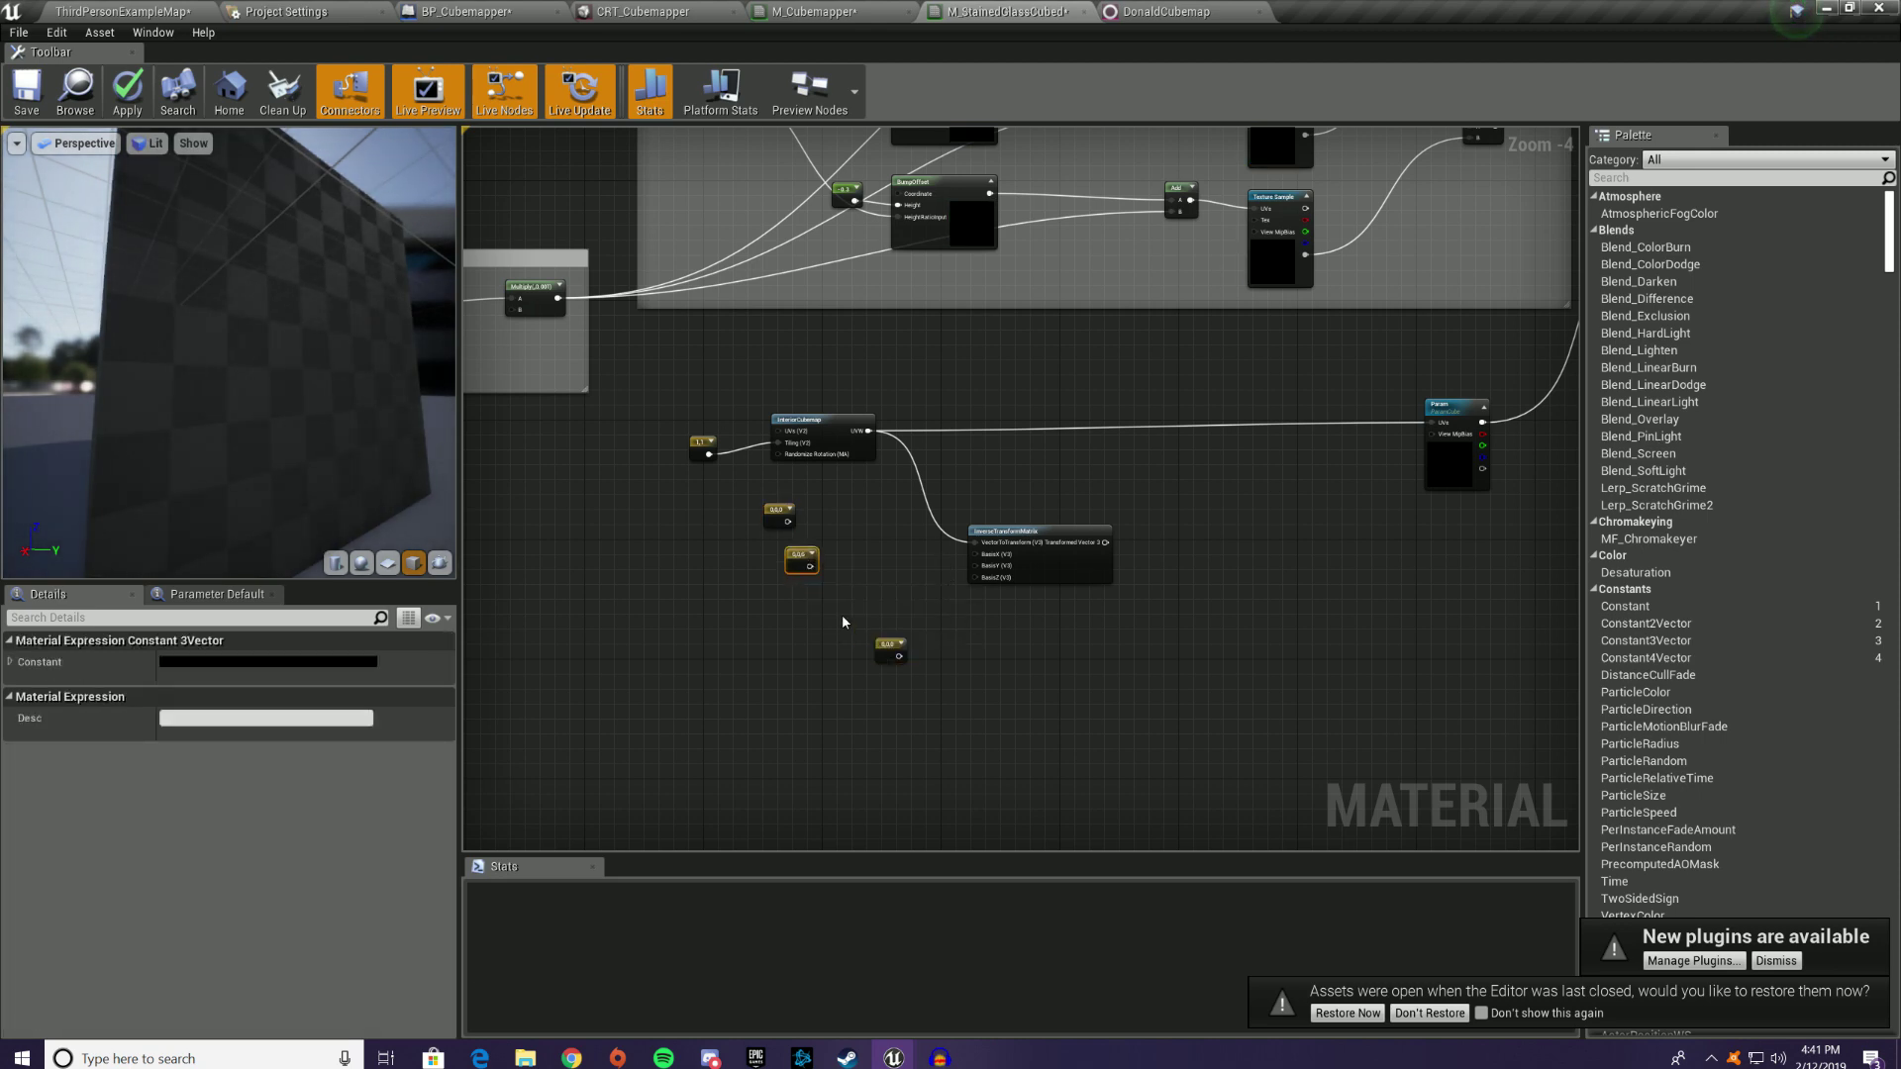
pyautogui.moveTo(893, 656); pyautogui.dragTo(824, 513)
pyautogui.moveTo(803, 592); pyautogui.dragTo(819, 593)
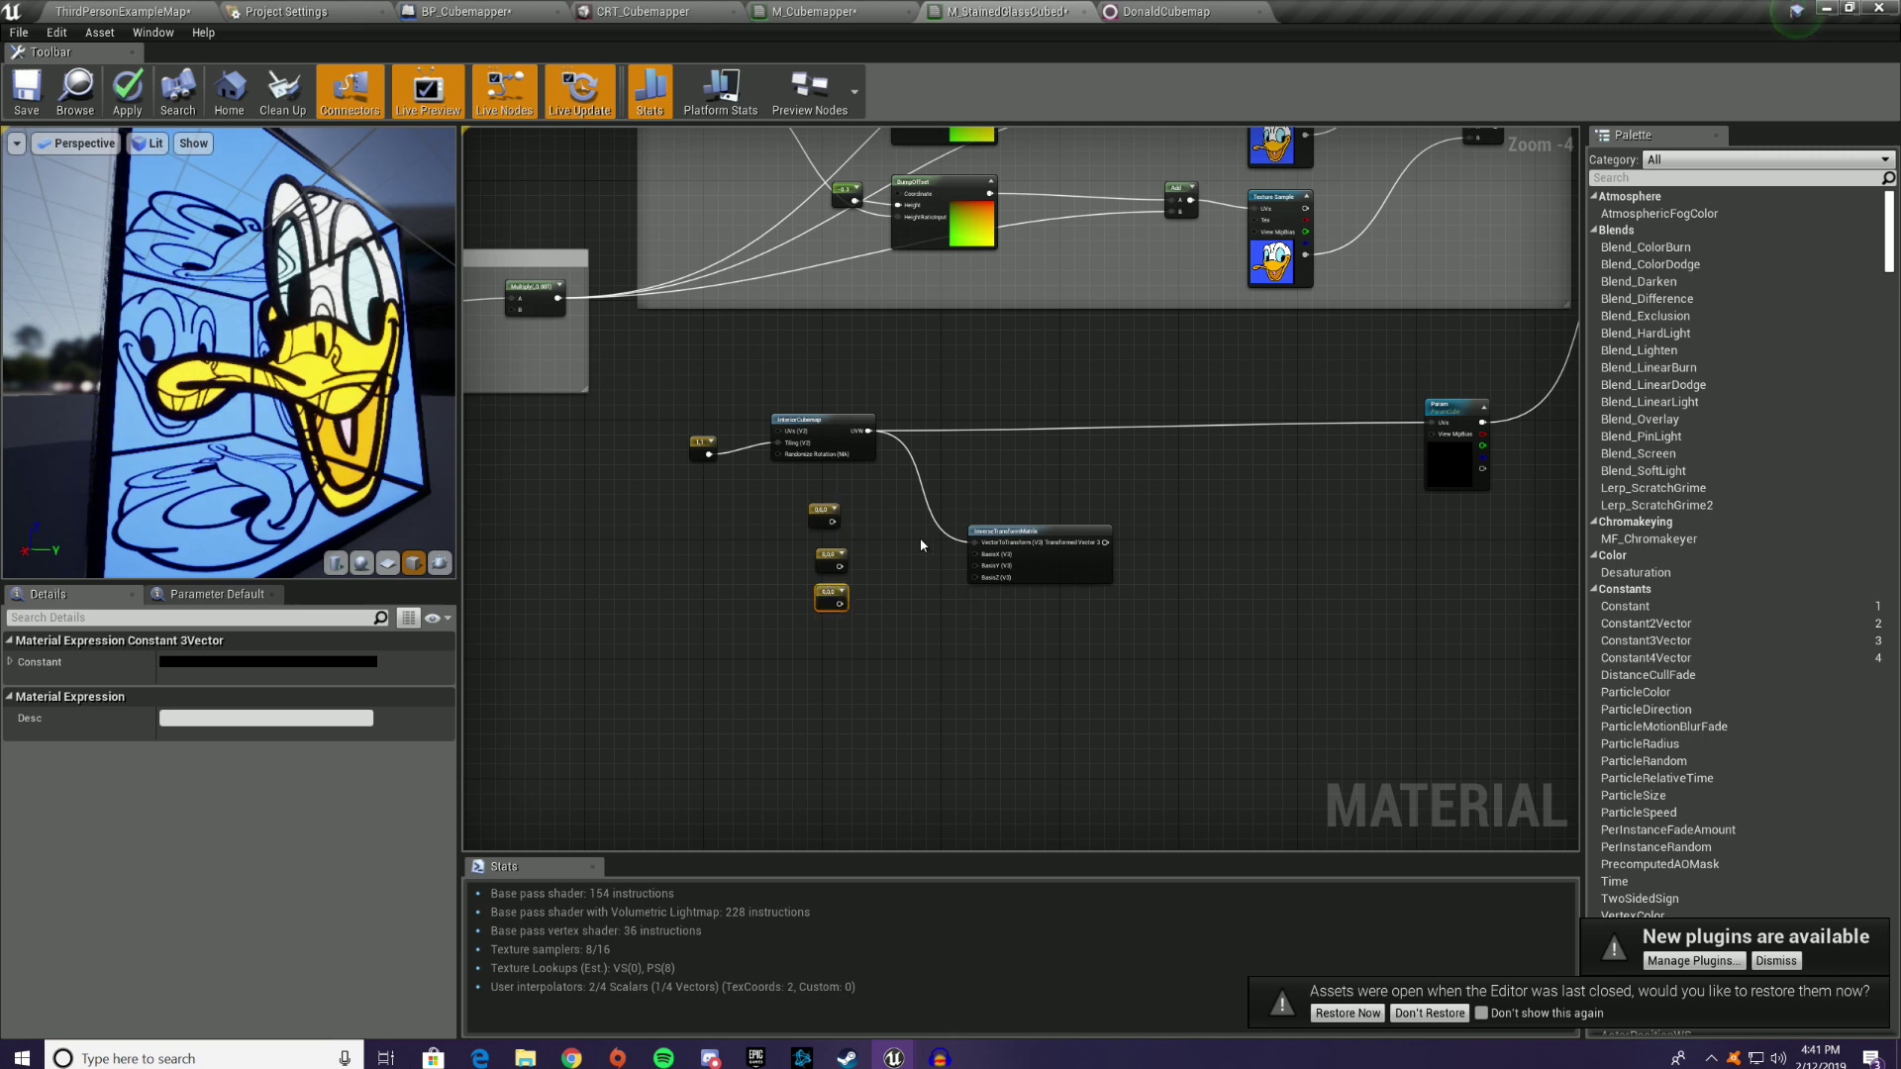
pyautogui.moveTo(823, 513); pyautogui.dragTo(836, 516)
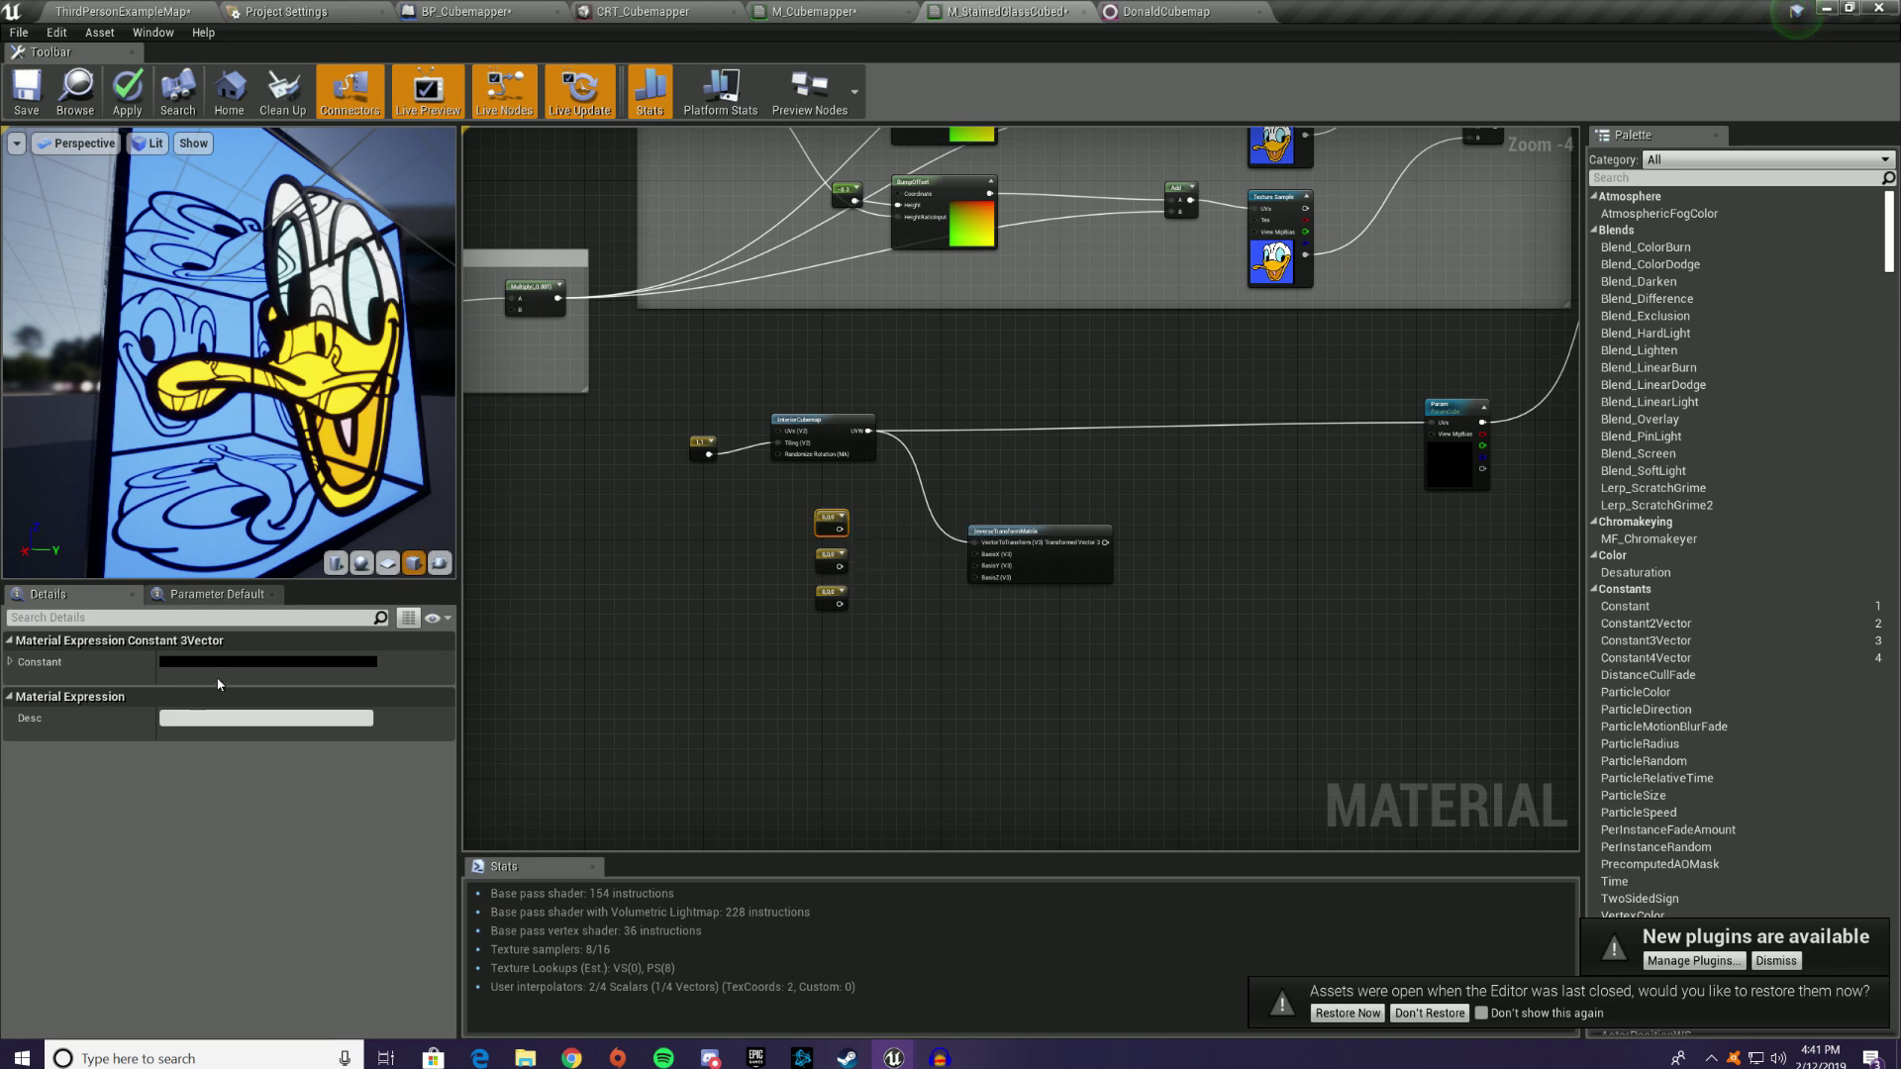
# Step: Set the R value of the uppermost new vector constant to -1
pyautogui.click(10, 661)
pyautogui.click(198, 684)
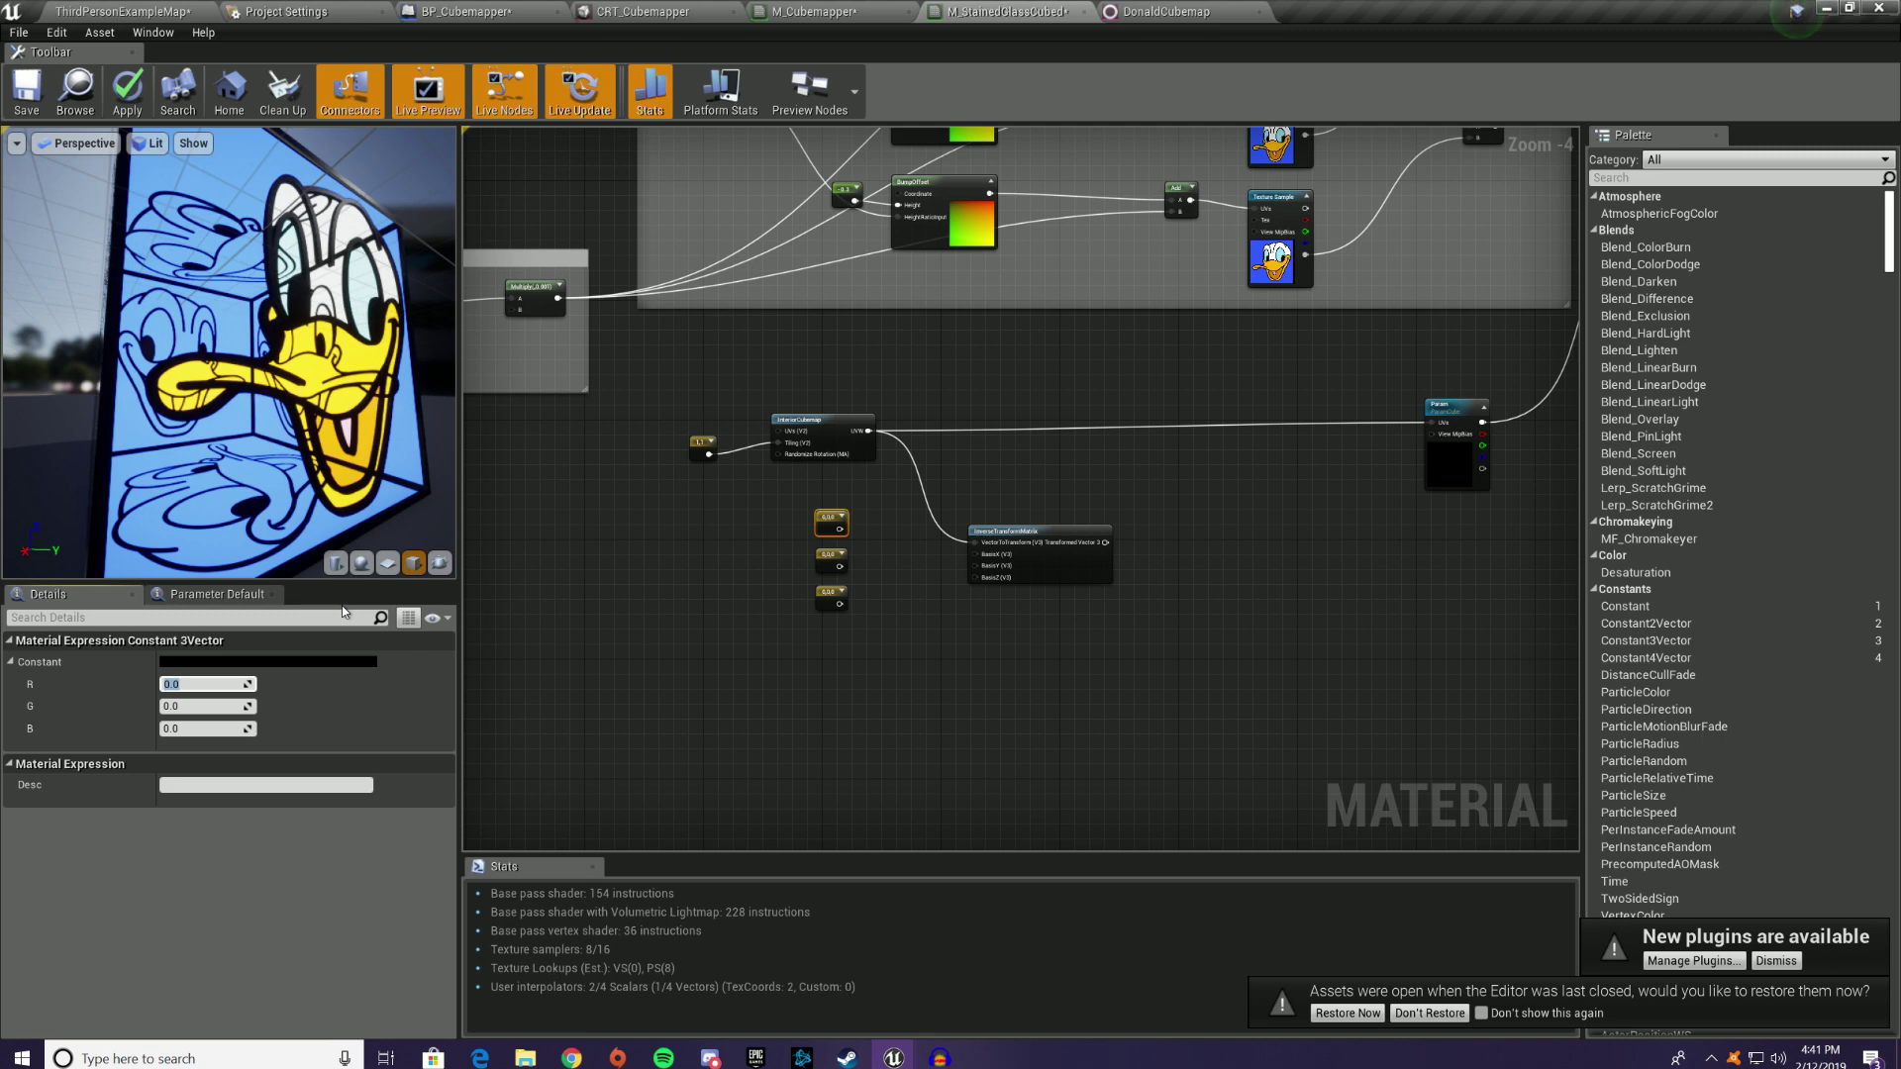
pyautogui.write('-1')
pyautogui.press('Return')
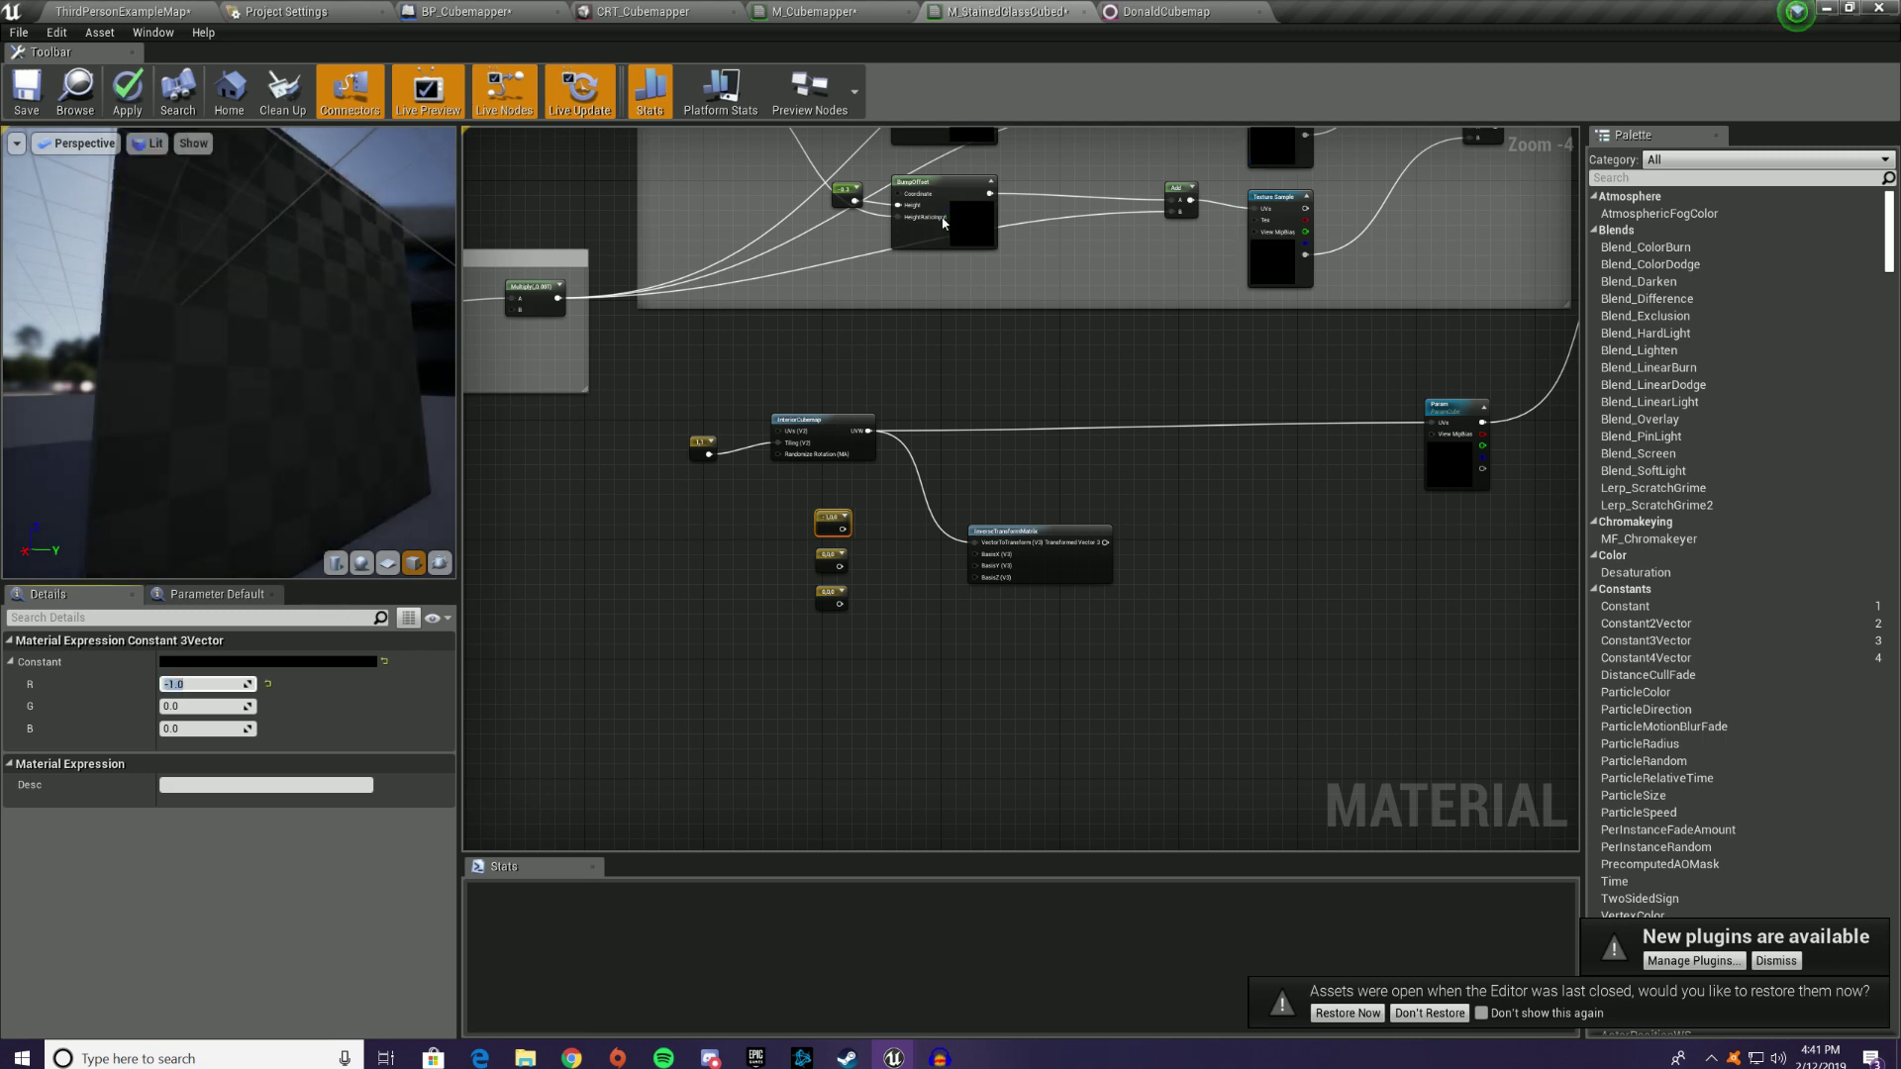
# Step: Set the middle vector constant's G value to -1 and the lowest vector constant's B value to 1
pyautogui.click(824, 564)
pyautogui.click(210, 707)
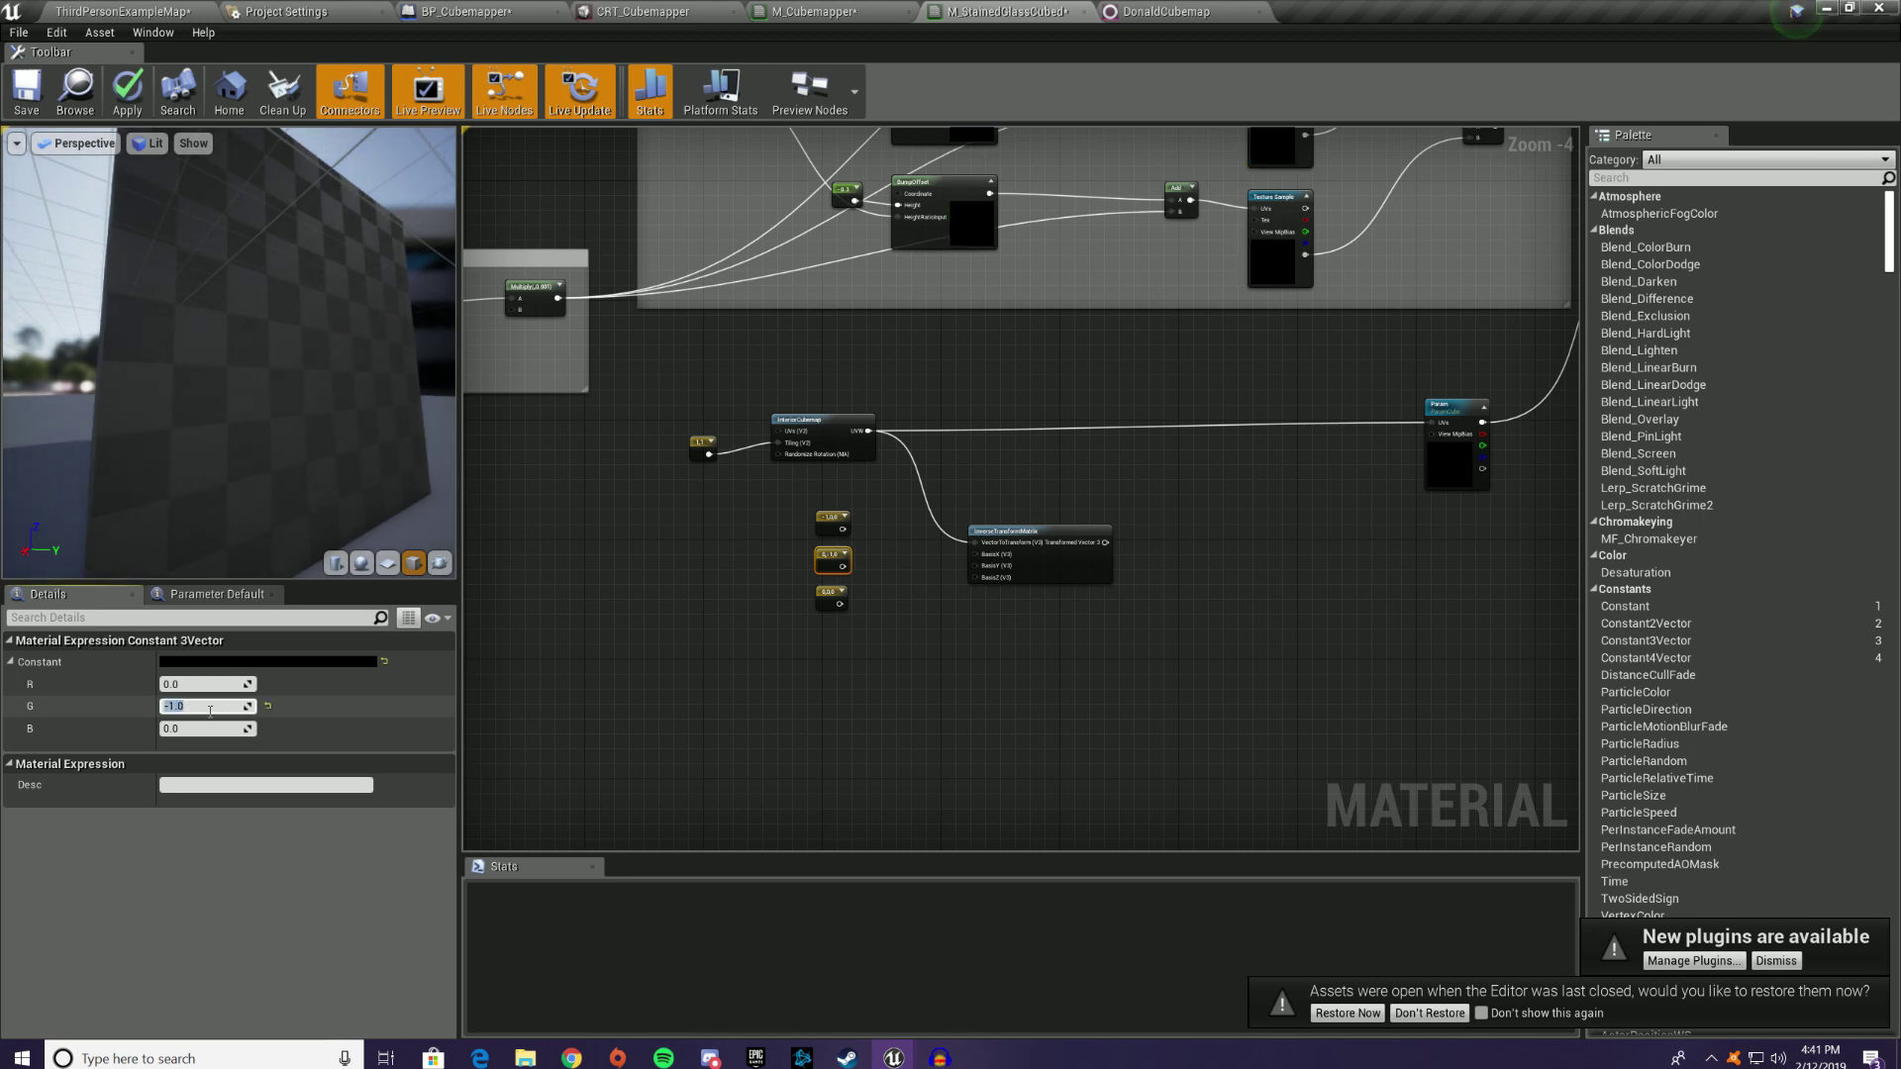
pyautogui.press('Return')
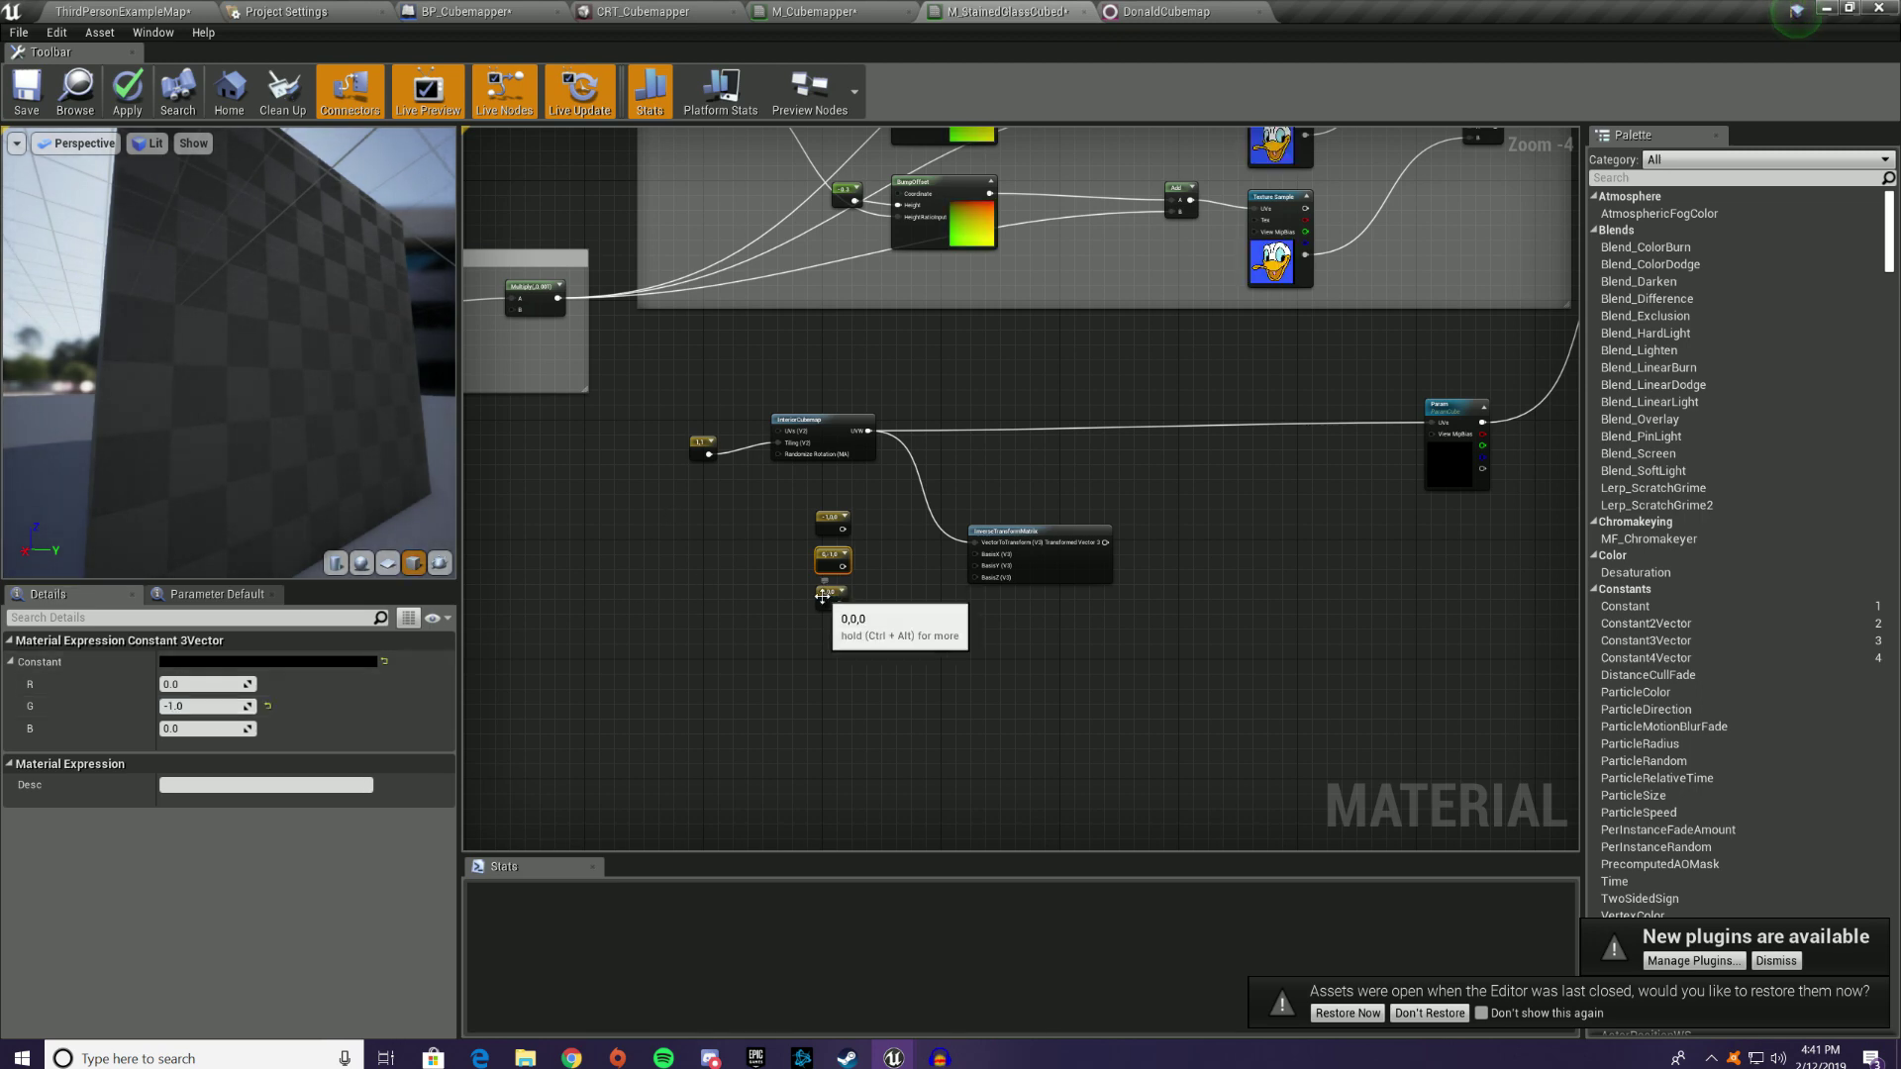
pyautogui.click(838, 597)
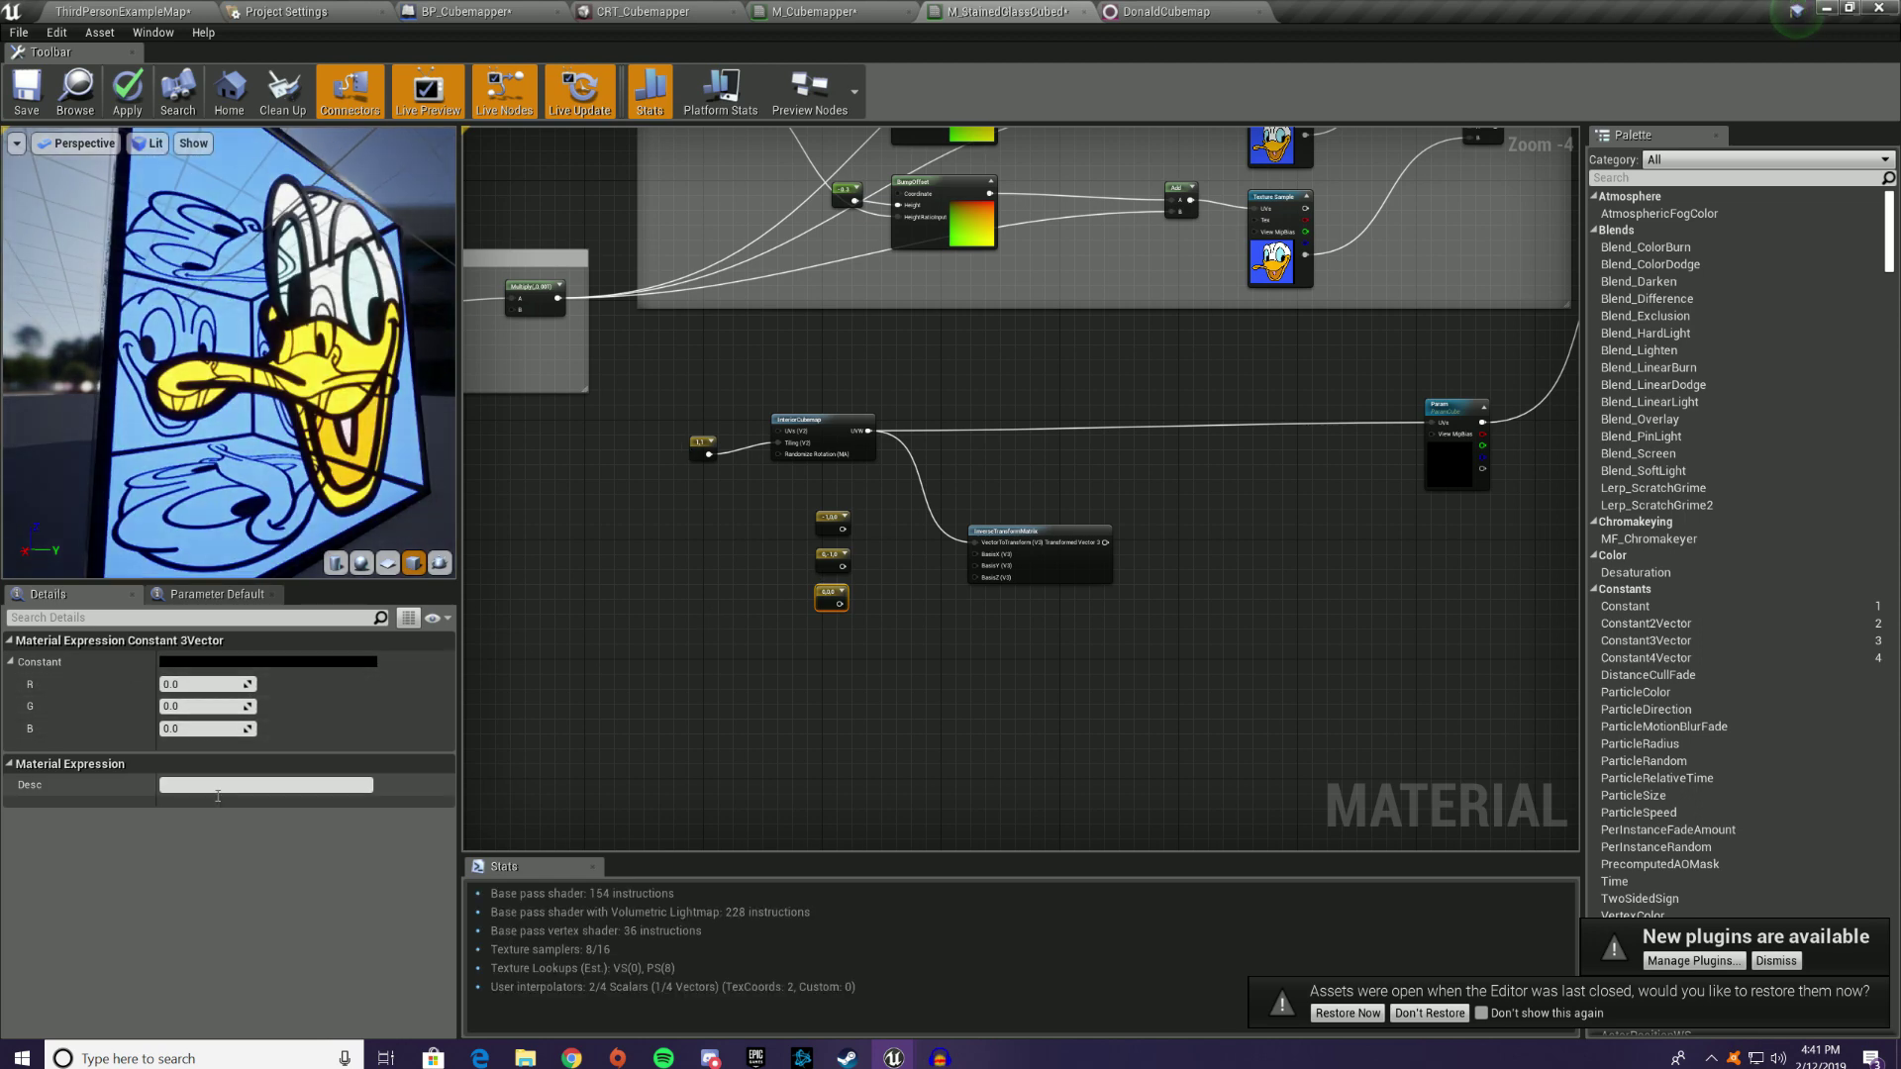
pyautogui.click(199, 730)
pyautogui.write('1')
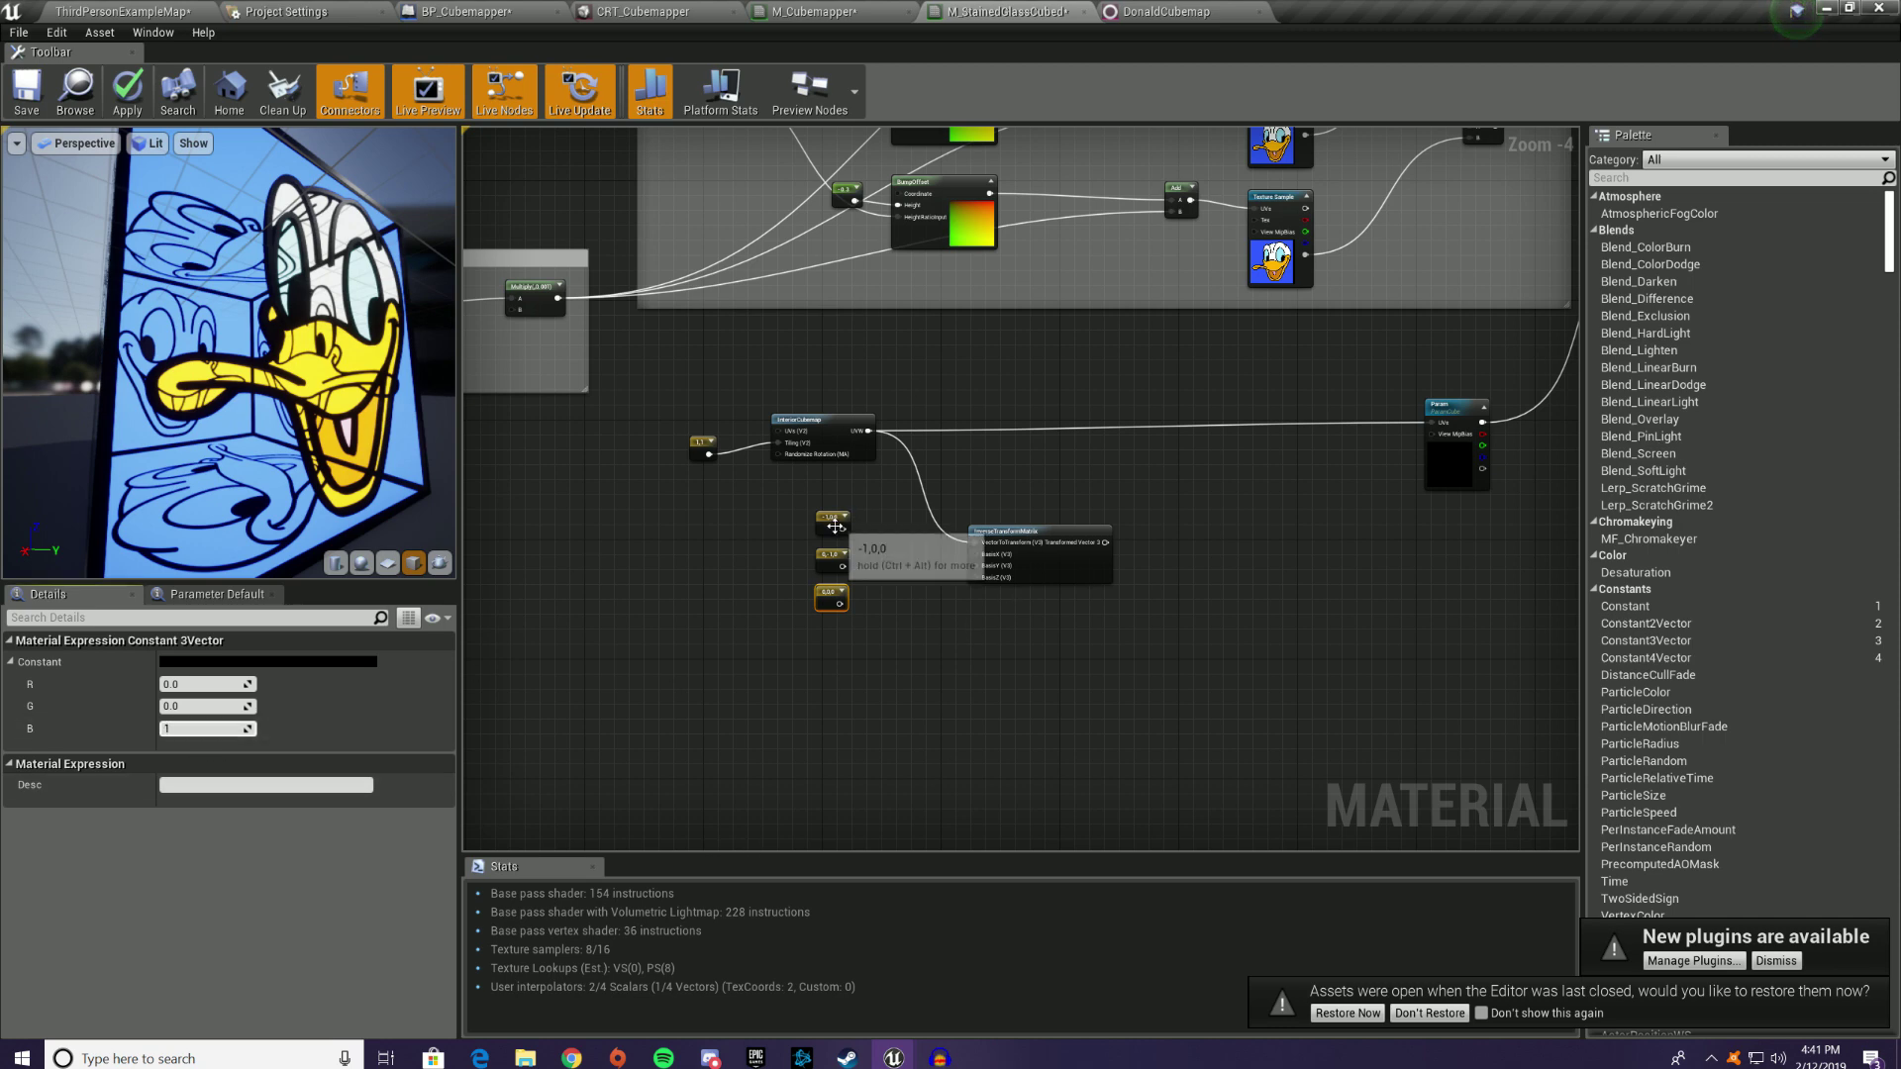
# Step: Connect the three vector constants in order to the InverseTransformMatrix node's BasisX, BasisY and BasisZ inputs
pyautogui.moveTo(843, 530); pyautogui.dragTo(981, 558)
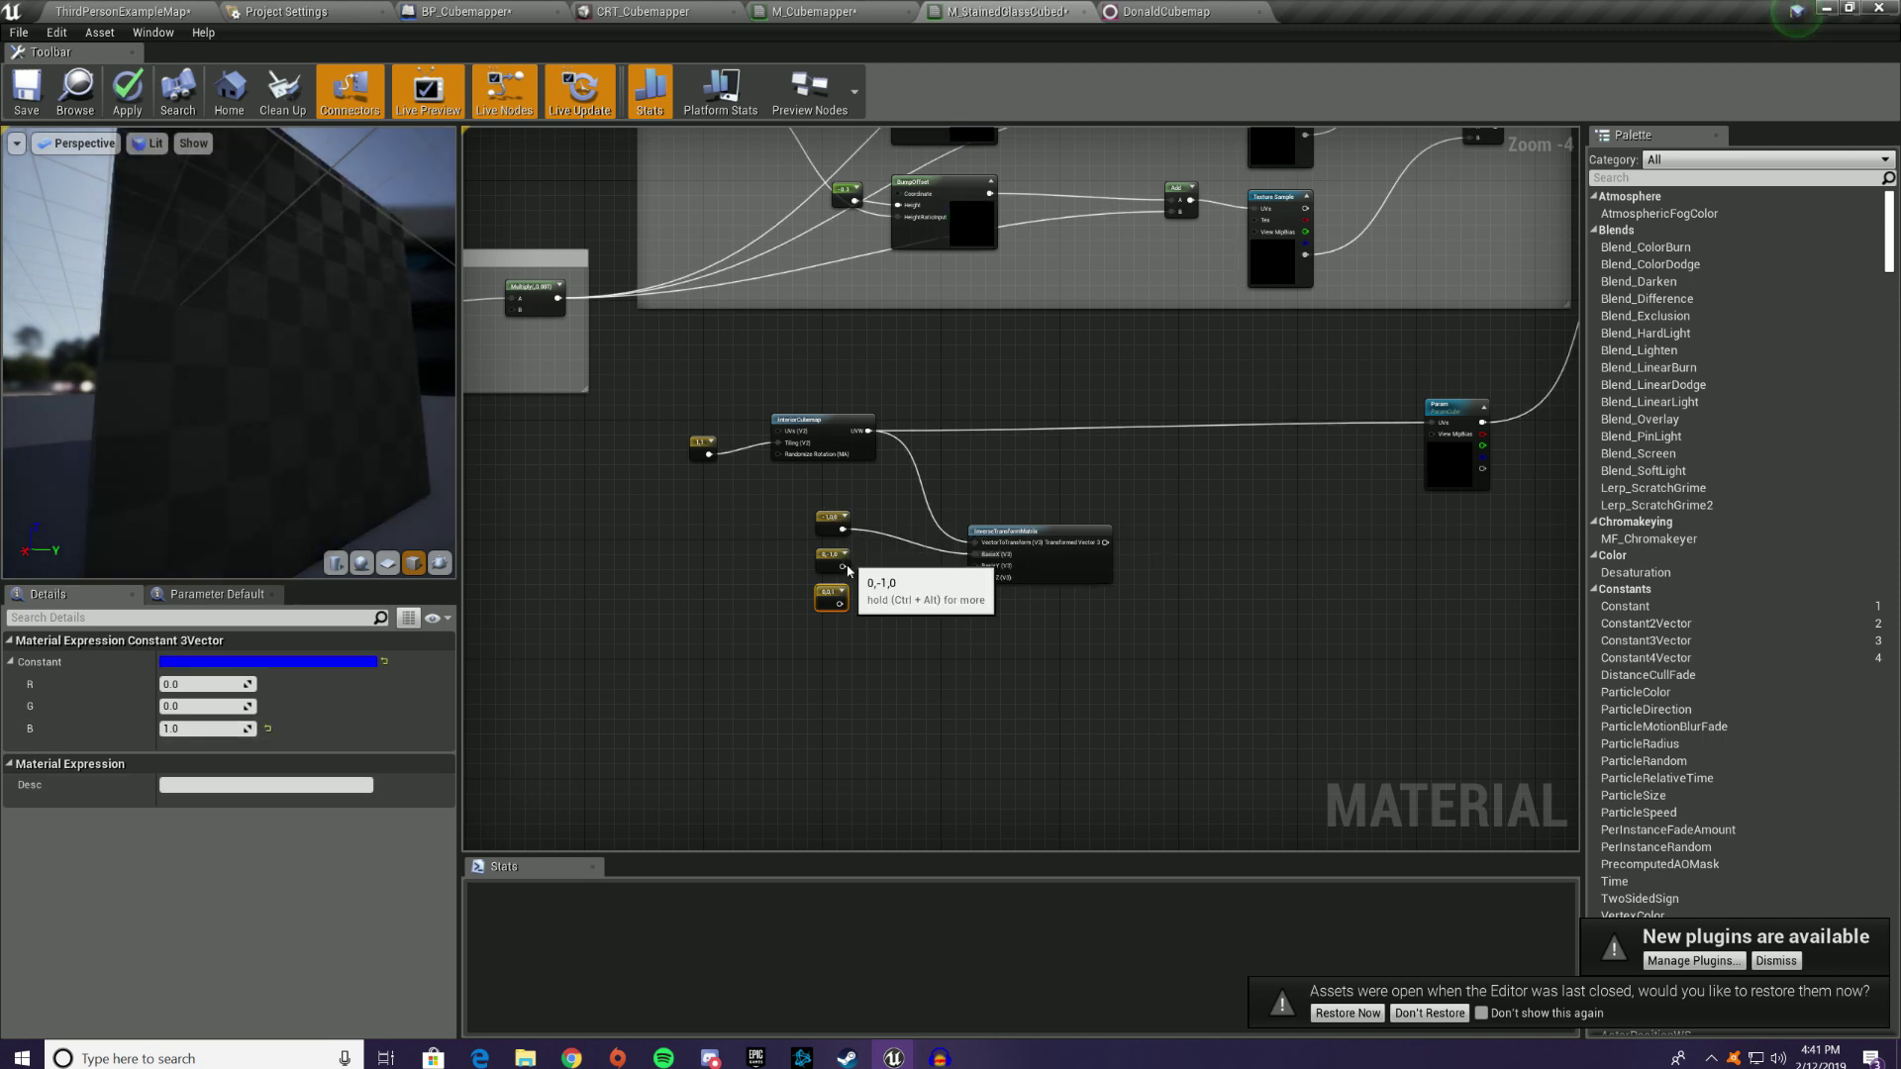
pyautogui.moveTo(844, 567); pyautogui.dragTo(983, 569)
pyautogui.moveTo(840, 605); pyautogui.dragTo(984, 578)
# Step: Move the Param cubemap sampler closer, duplicate it below, and feed the duplicate's UVs from the InverseTransformMatrix output
pyautogui.moveTo(1274, 507); pyautogui.dragTo(879, 513, button='right')
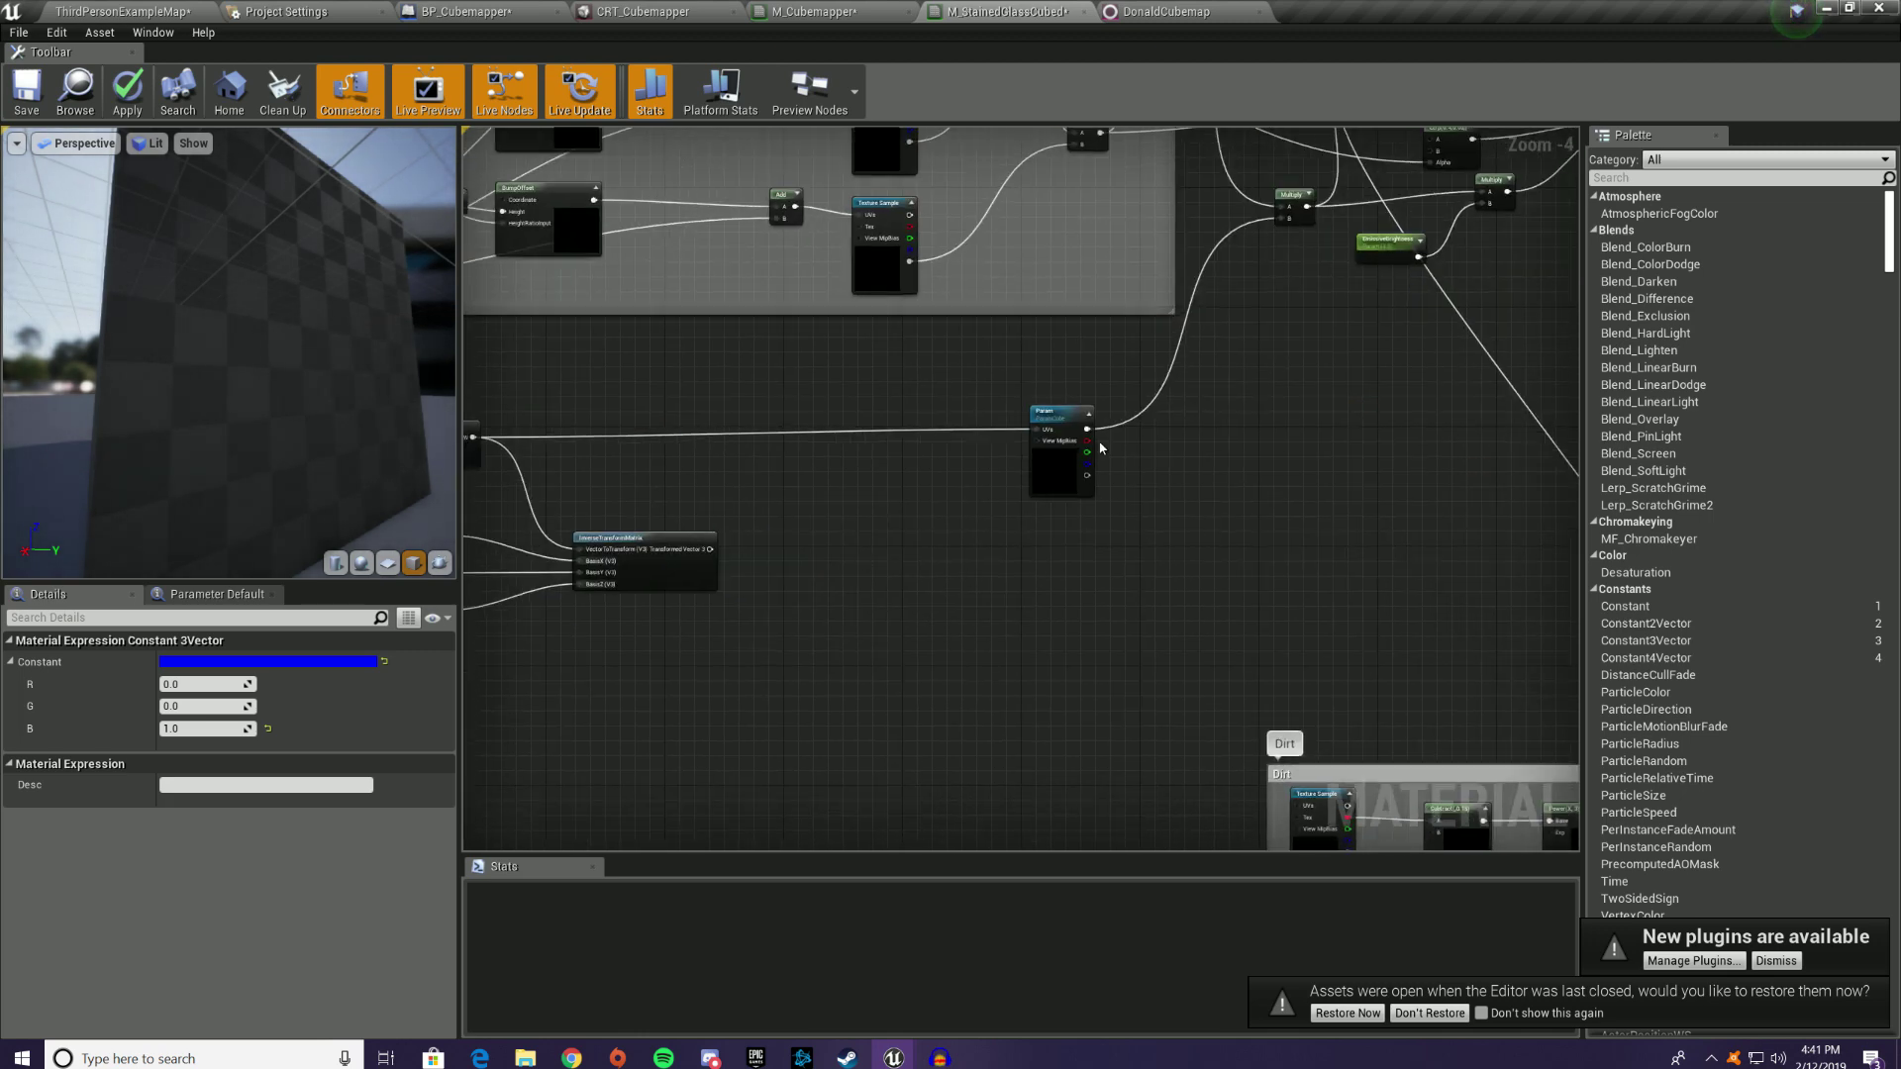
pyautogui.click(1047, 475)
pyautogui.moveTo(1059, 478); pyautogui.dragTo(862, 442)
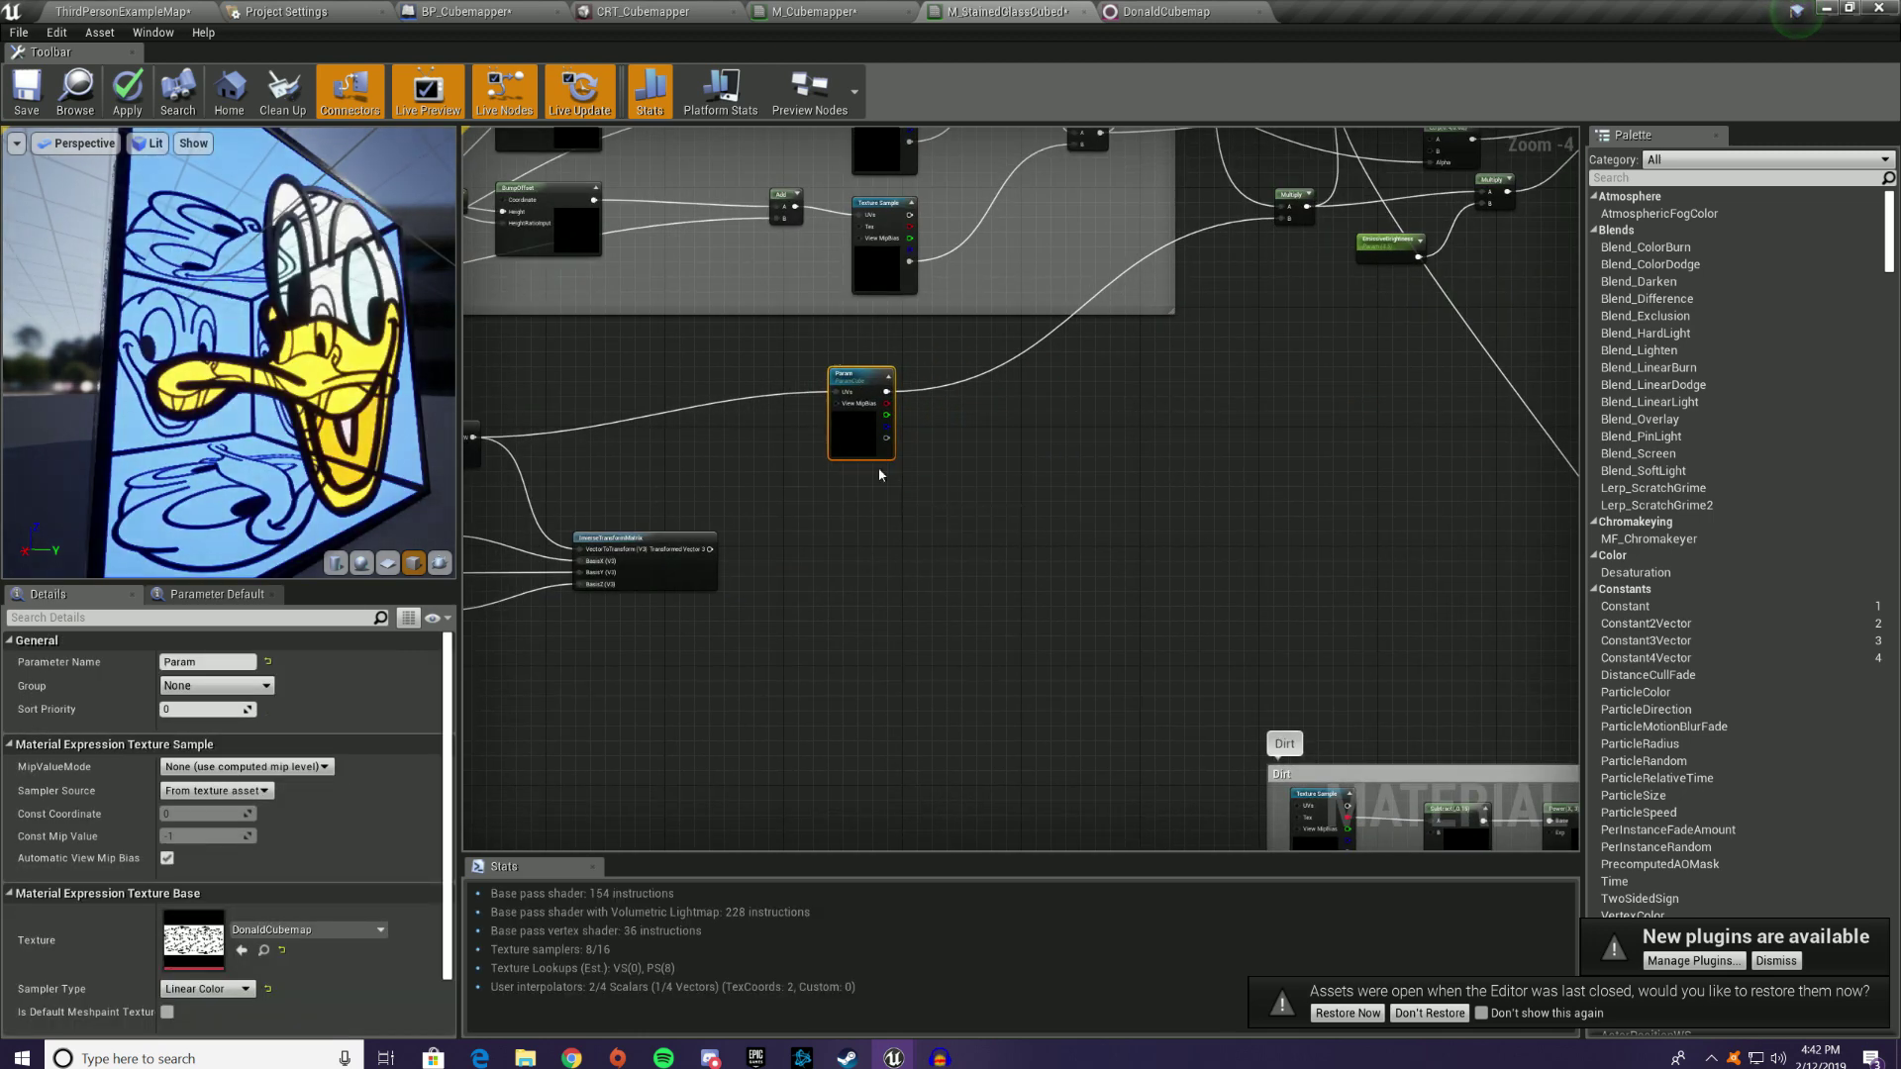
pyautogui.hotkey('ctrl', 'w')
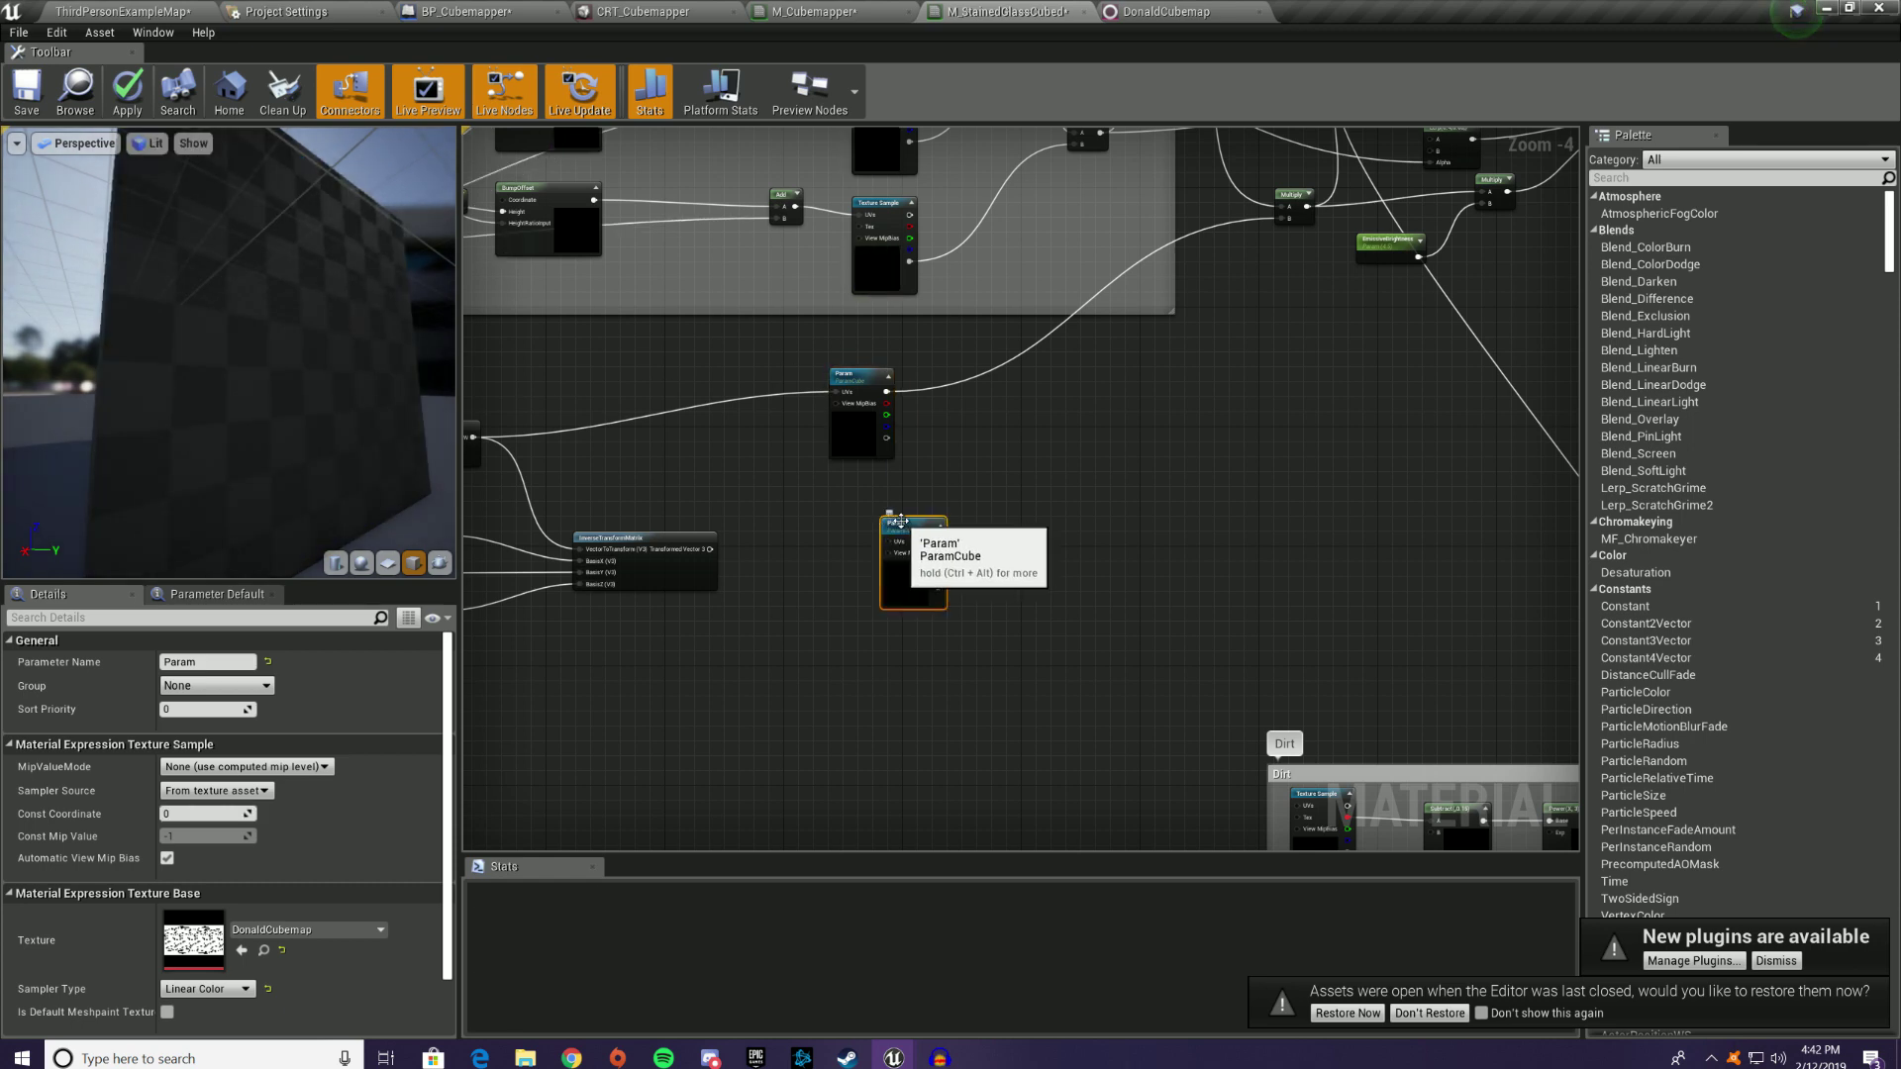
pyautogui.moveTo(900, 521); pyautogui.dragTo(847, 499)
pyautogui.moveTo(709, 549); pyautogui.dragTo(857, 527)
# Step: Add a Lerp node with the duplicated Param sampler feeding A and the original Param sampler feeding B
pyautogui.moveTo(1054, 492); pyautogui.dragTo(983, 523, button='right')
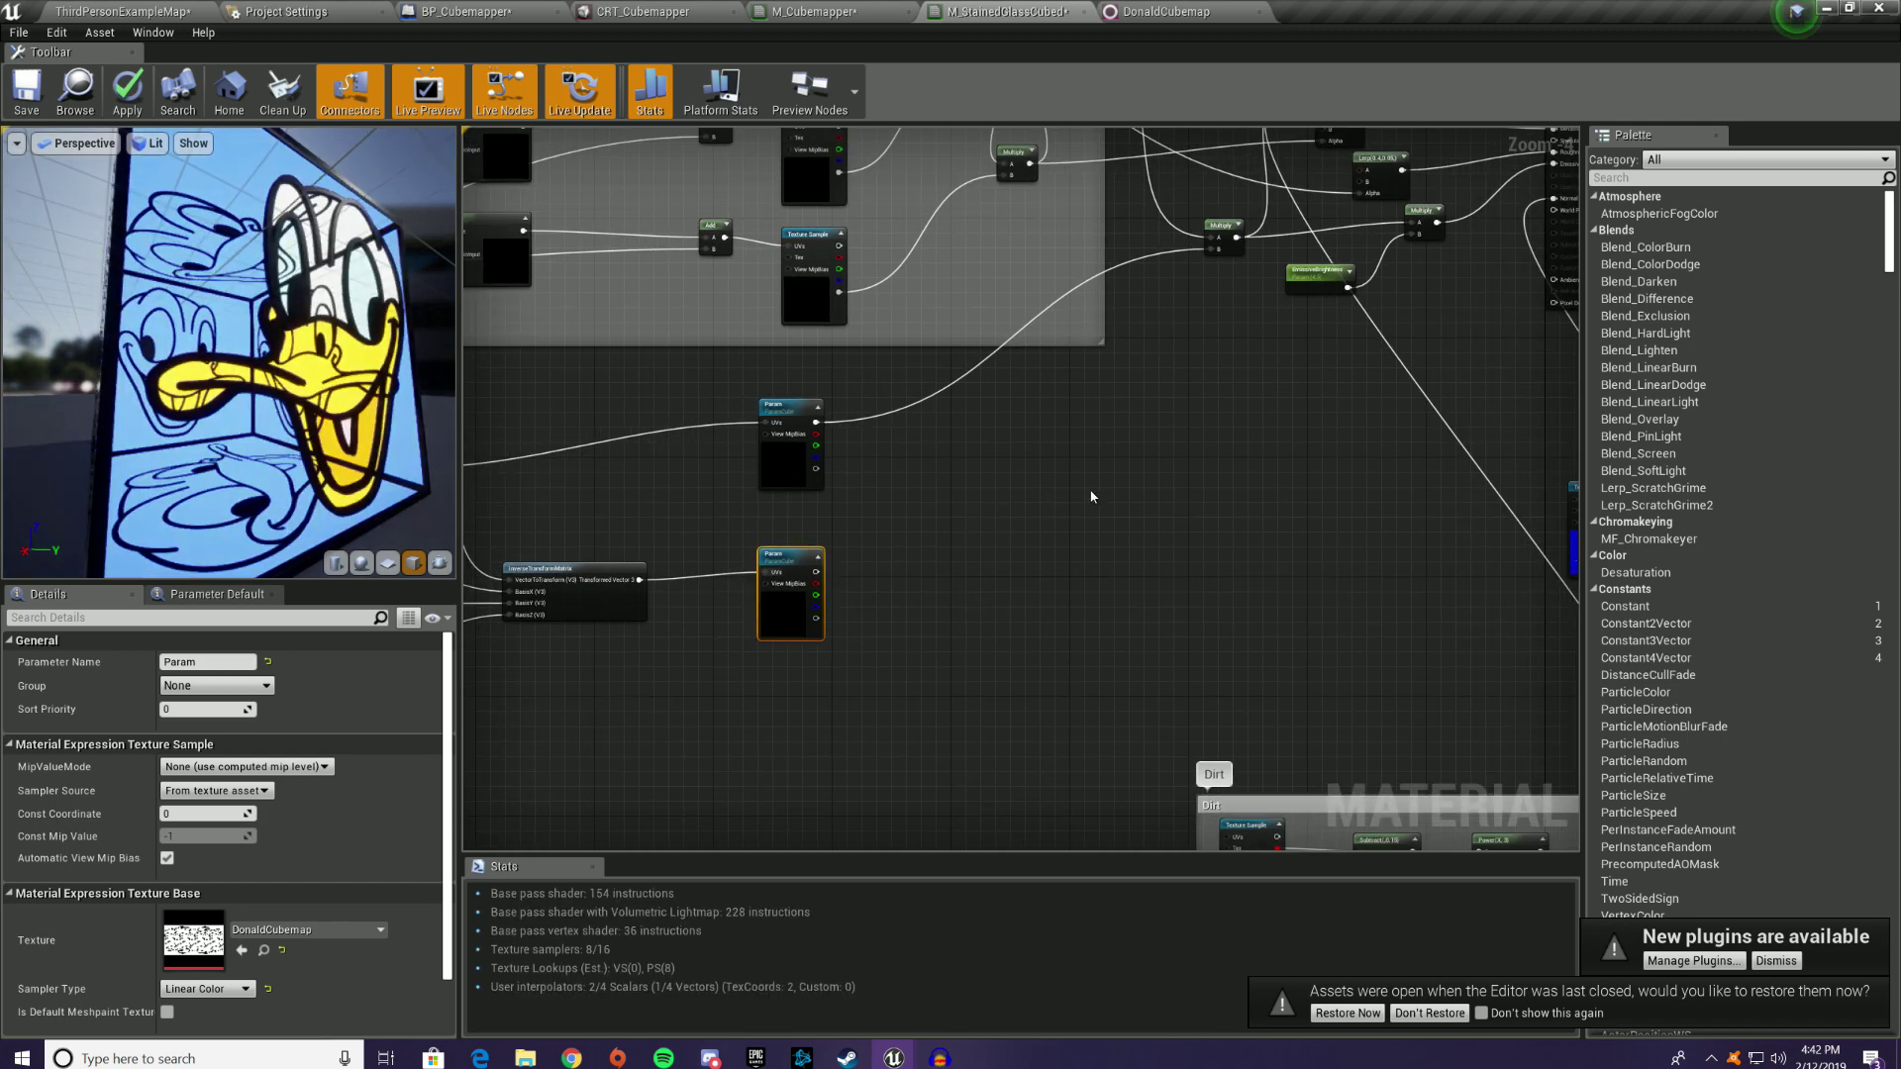
pyautogui.click(1092, 493)
pyautogui.moveTo(815, 421); pyautogui.dragTo(1093, 520)
pyautogui.moveTo(816, 571); pyautogui.dragTo(1105, 514)
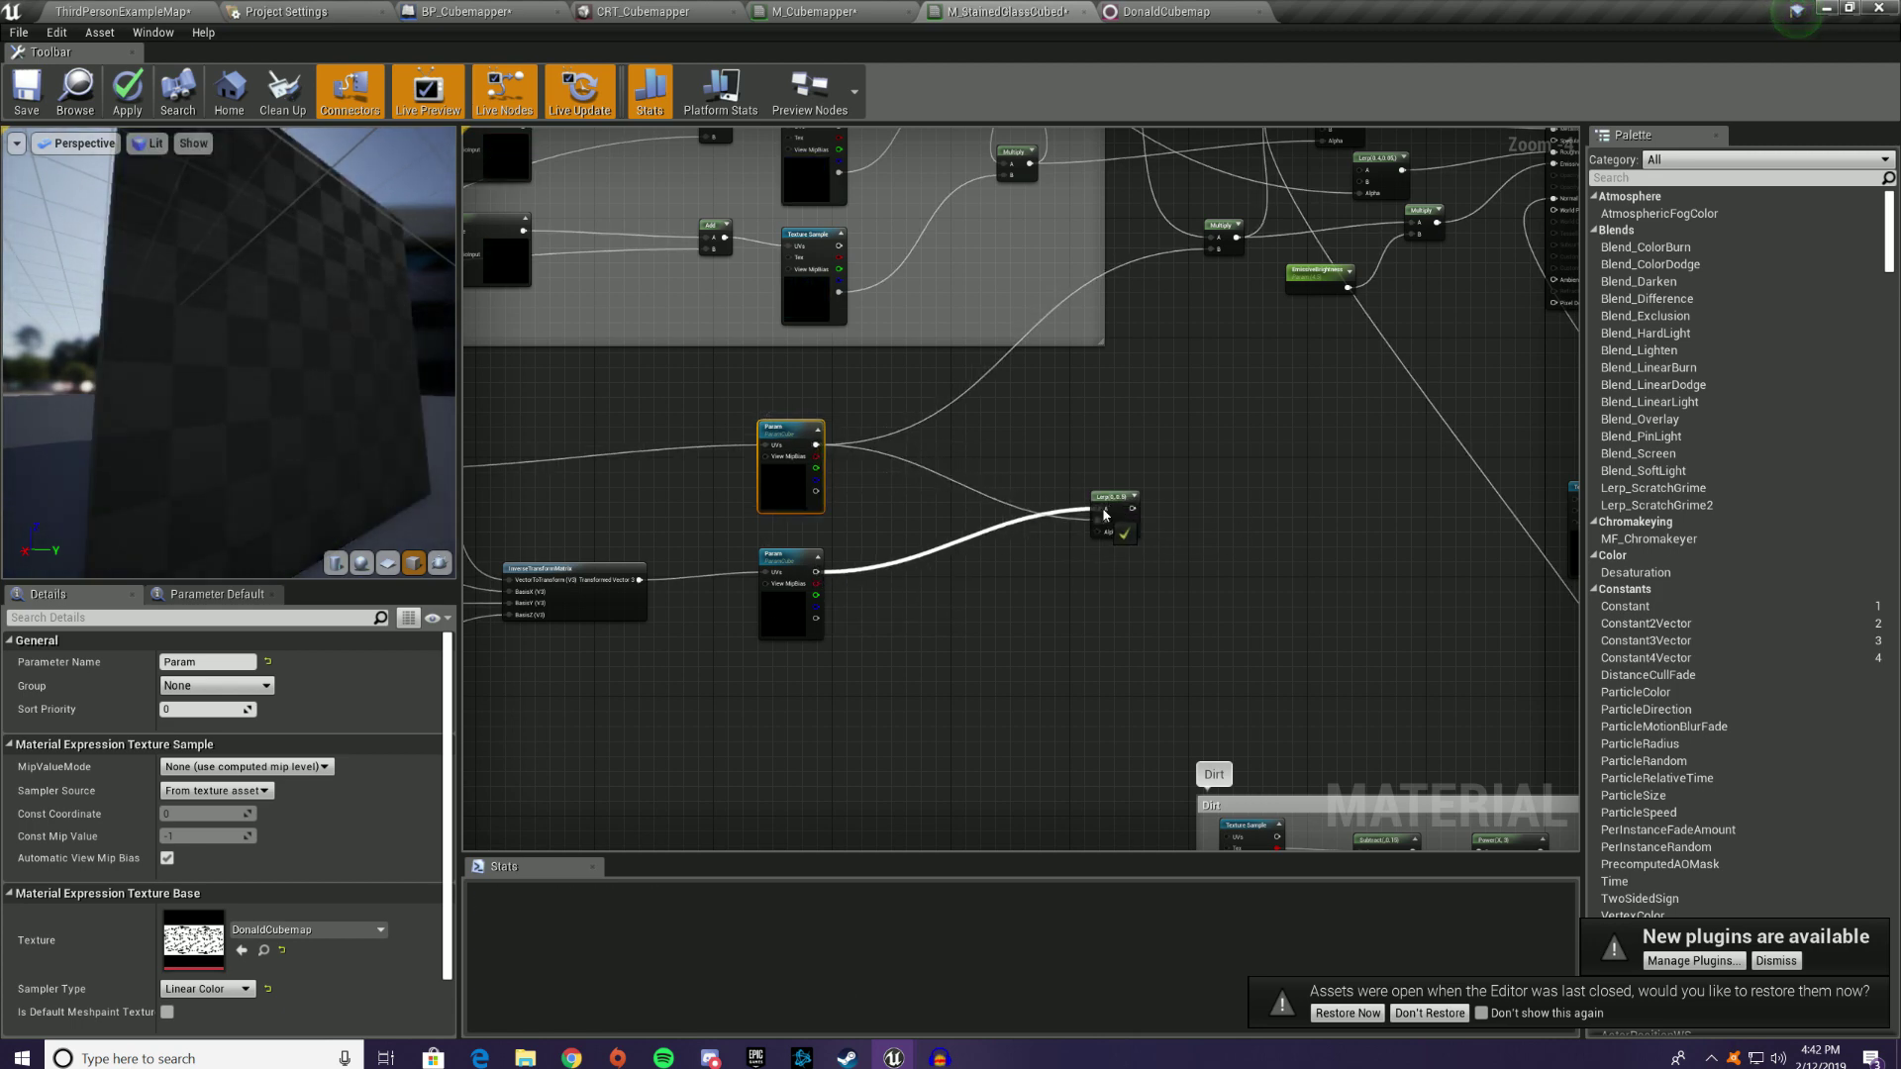
# Step: Add two more three-component vector constants below the matrix setup and set the lower one's B value to 1
pyautogui.moveTo(1028, 614)
pyautogui.mouseDown(button='right')
pyautogui.moveTo(1040, 557)
pyautogui.moveTo(1054, 642)
pyautogui.mouseUp(button='right')
pyautogui.rightClick(972, 608)
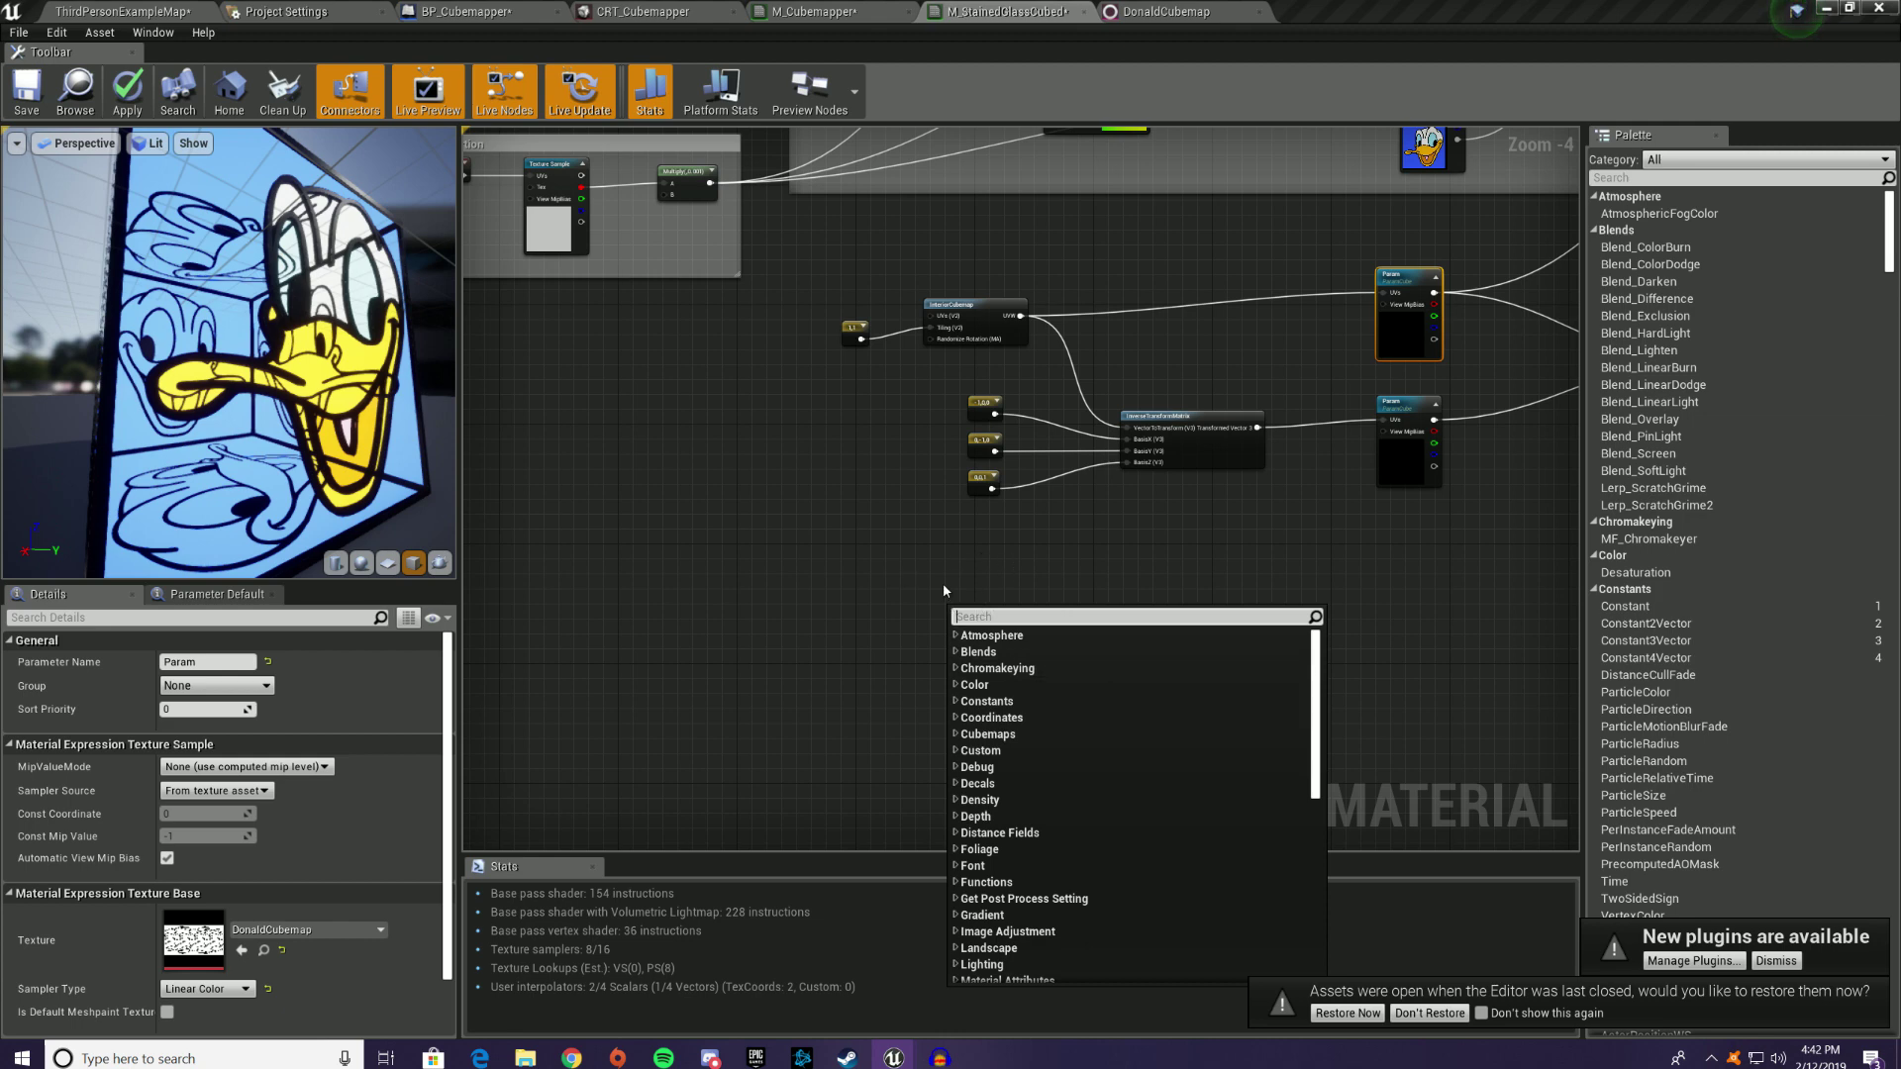
pyautogui.click(951, 591)
pyautogui.click(948, 588)
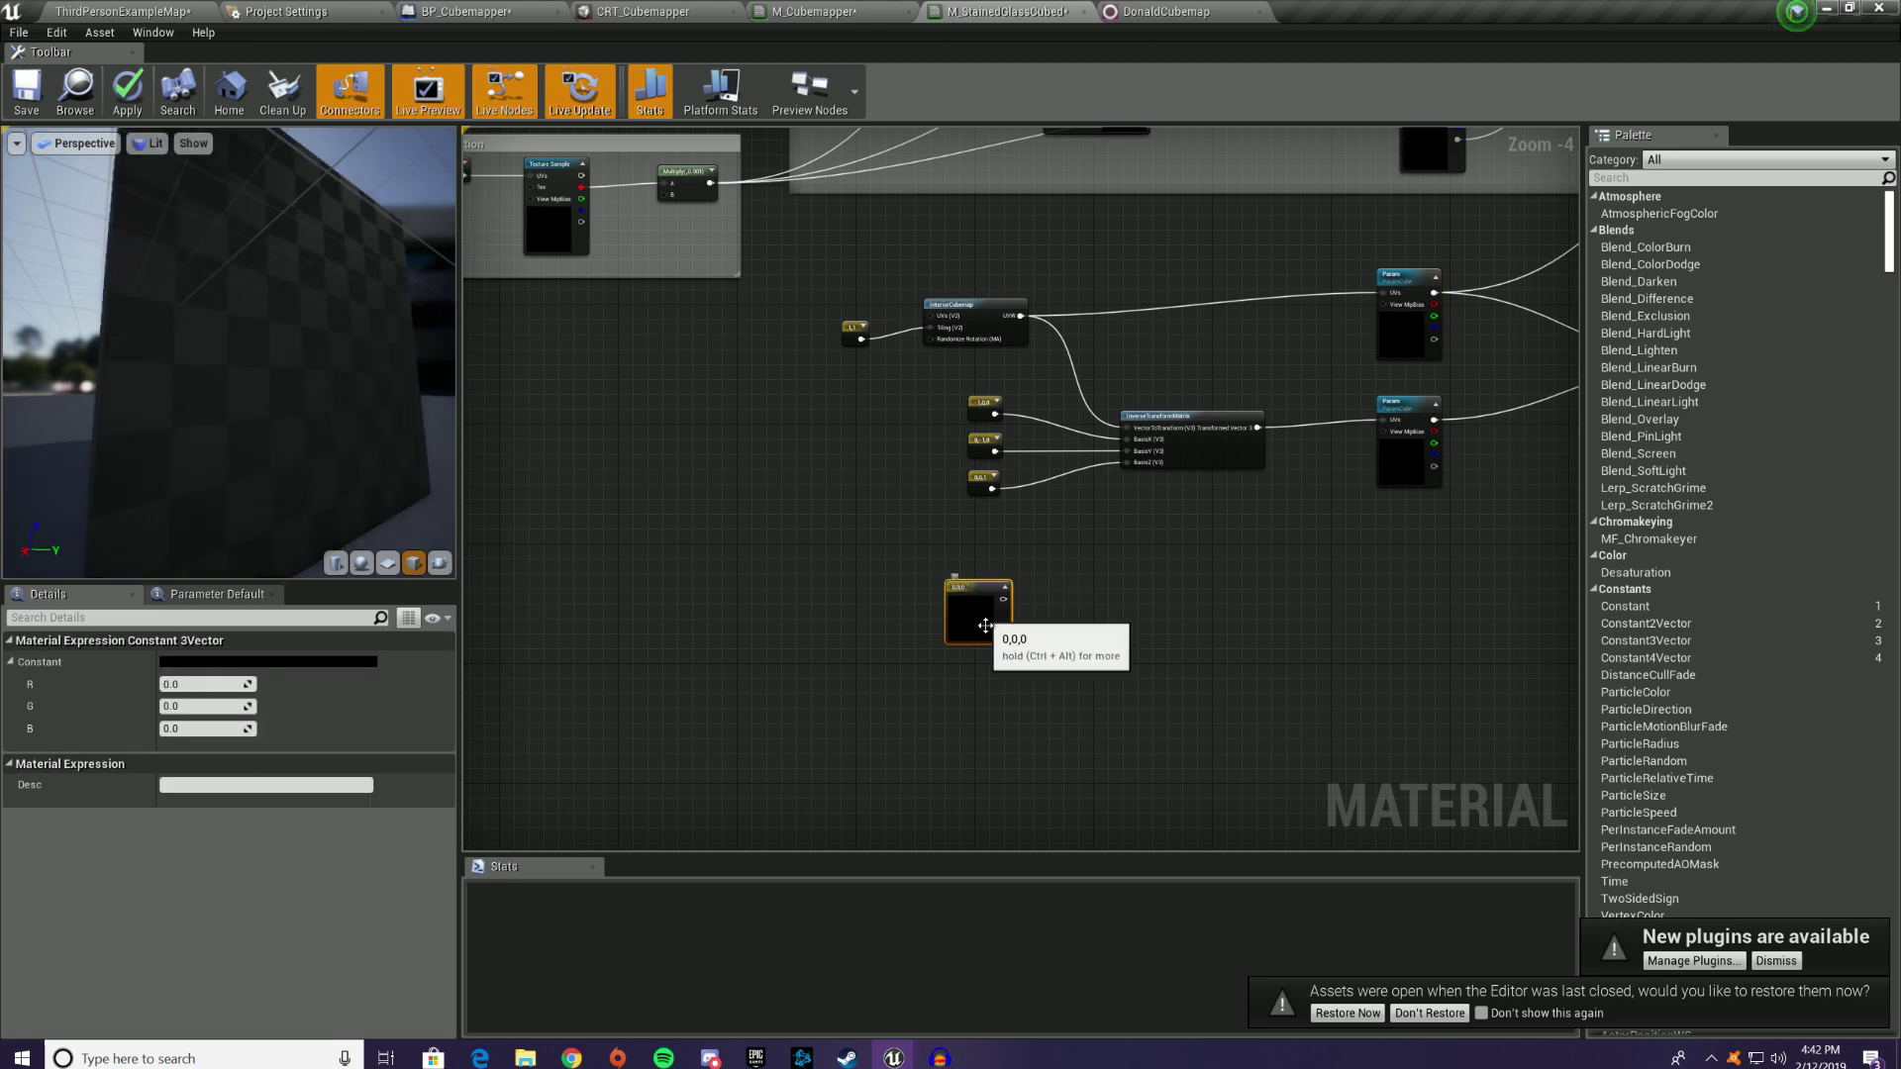
pyautogui.click(945, 707)
pyautogui.moveTo(980, 739); pyautogui.dragTo(984, 734)
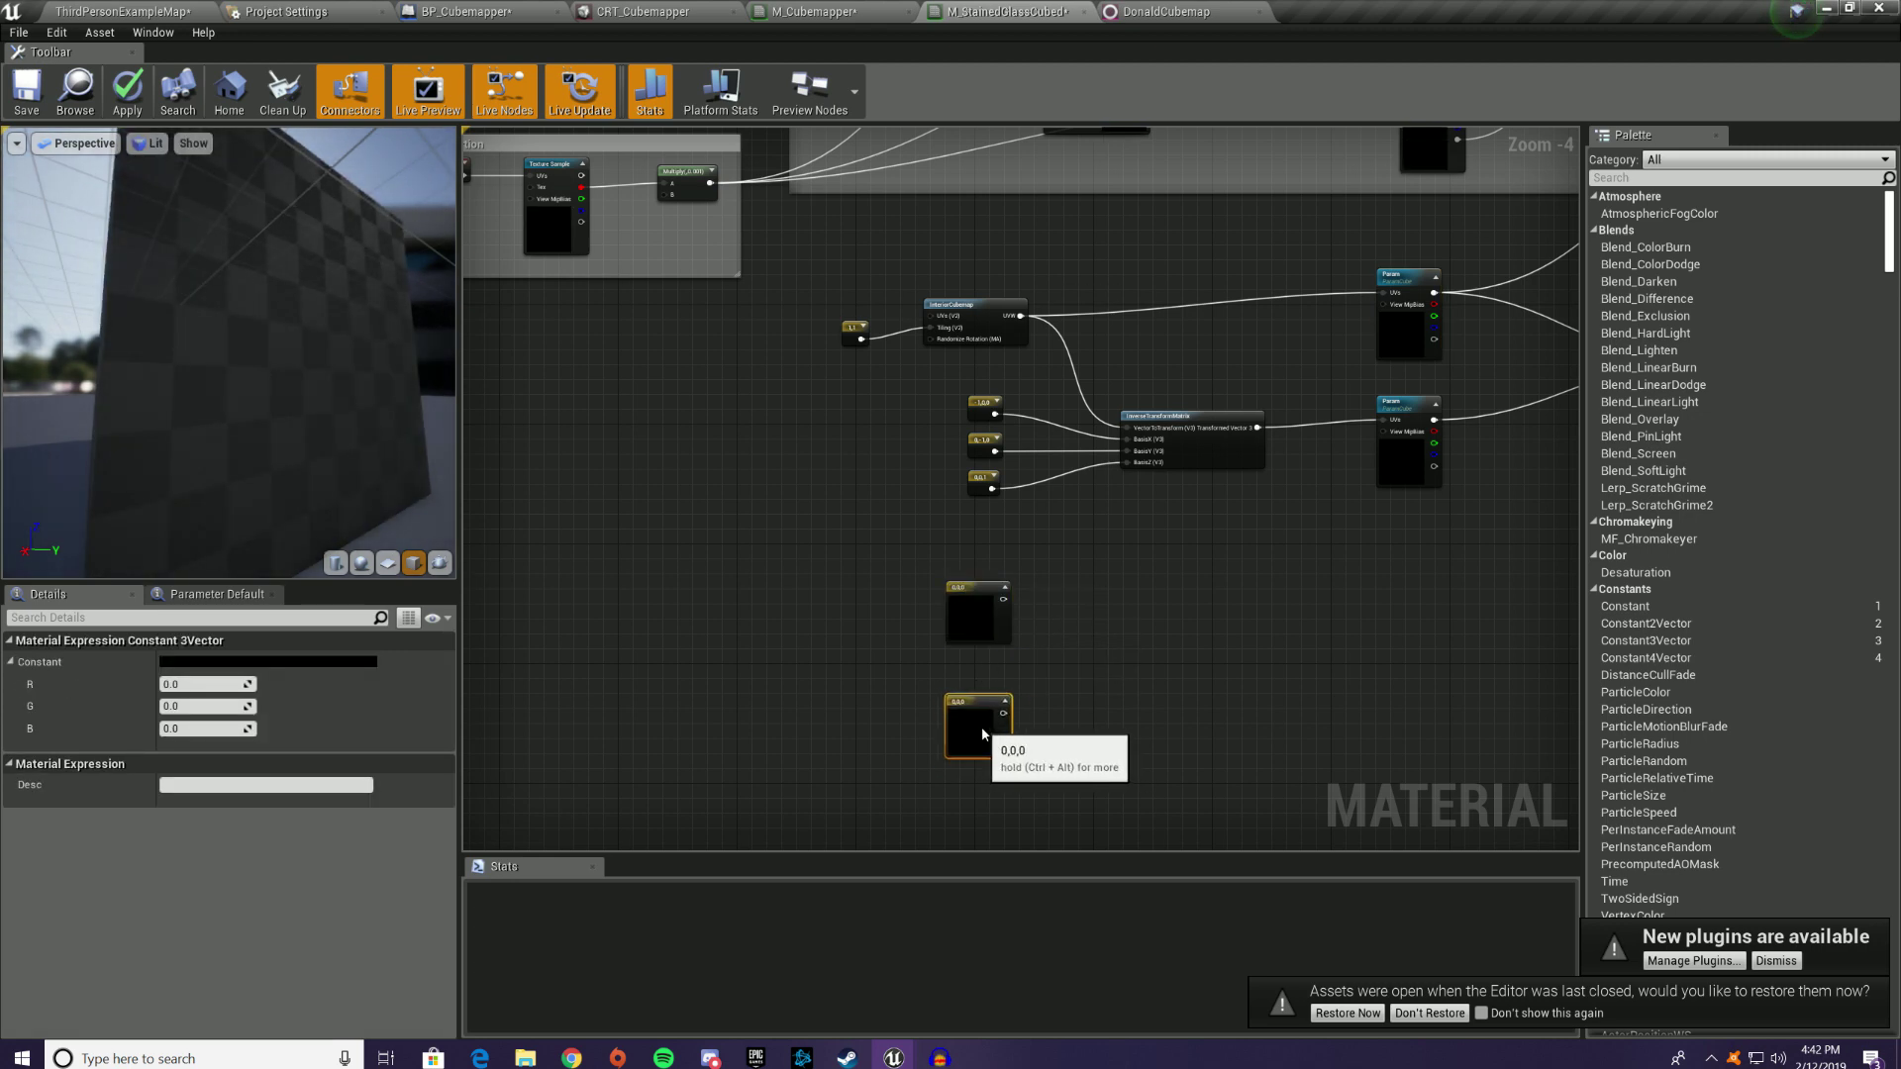
pyautogui.click(182, 731)
pyautogui.write('1')
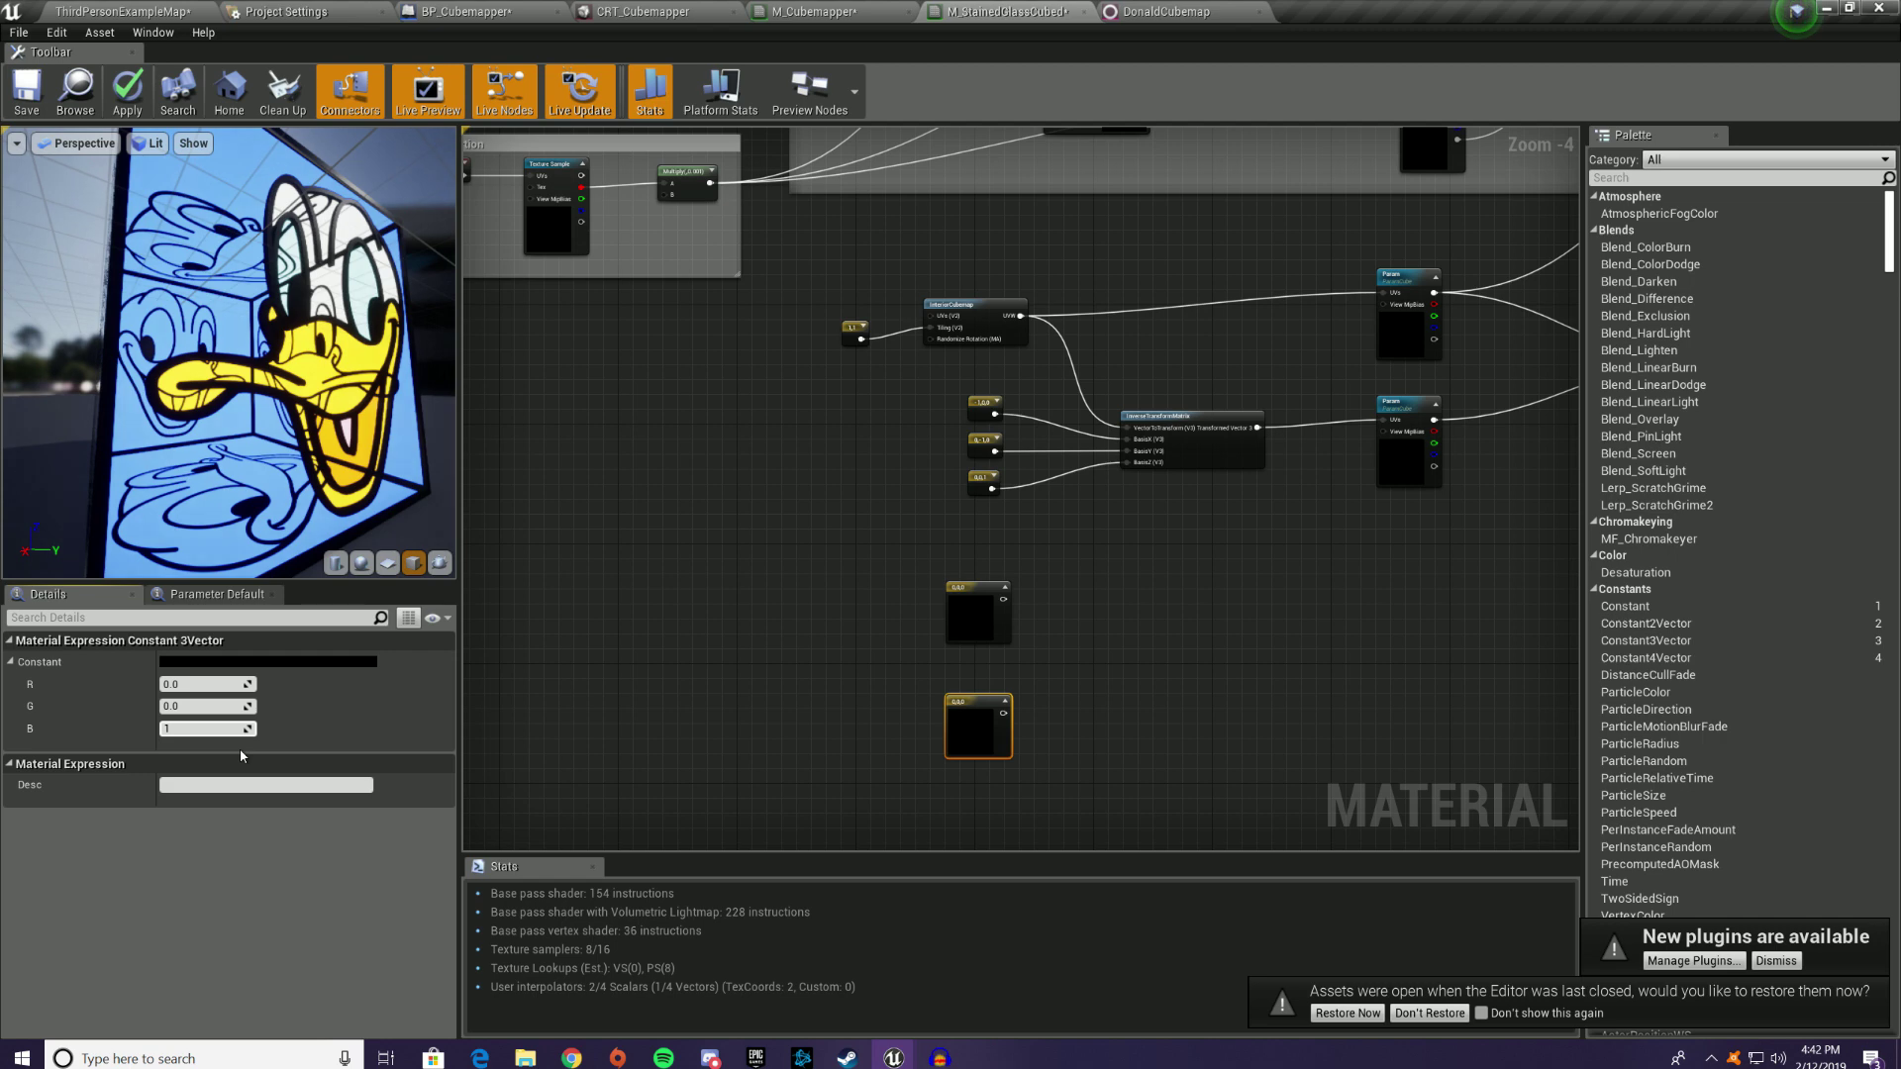
pyautogui.press('Return')
# Step: Add a Transform vector node fed by the lower new vector constant
pyautogui.moveTo(1055, 688); pyautogui.dragTo(897, 574, button='right')
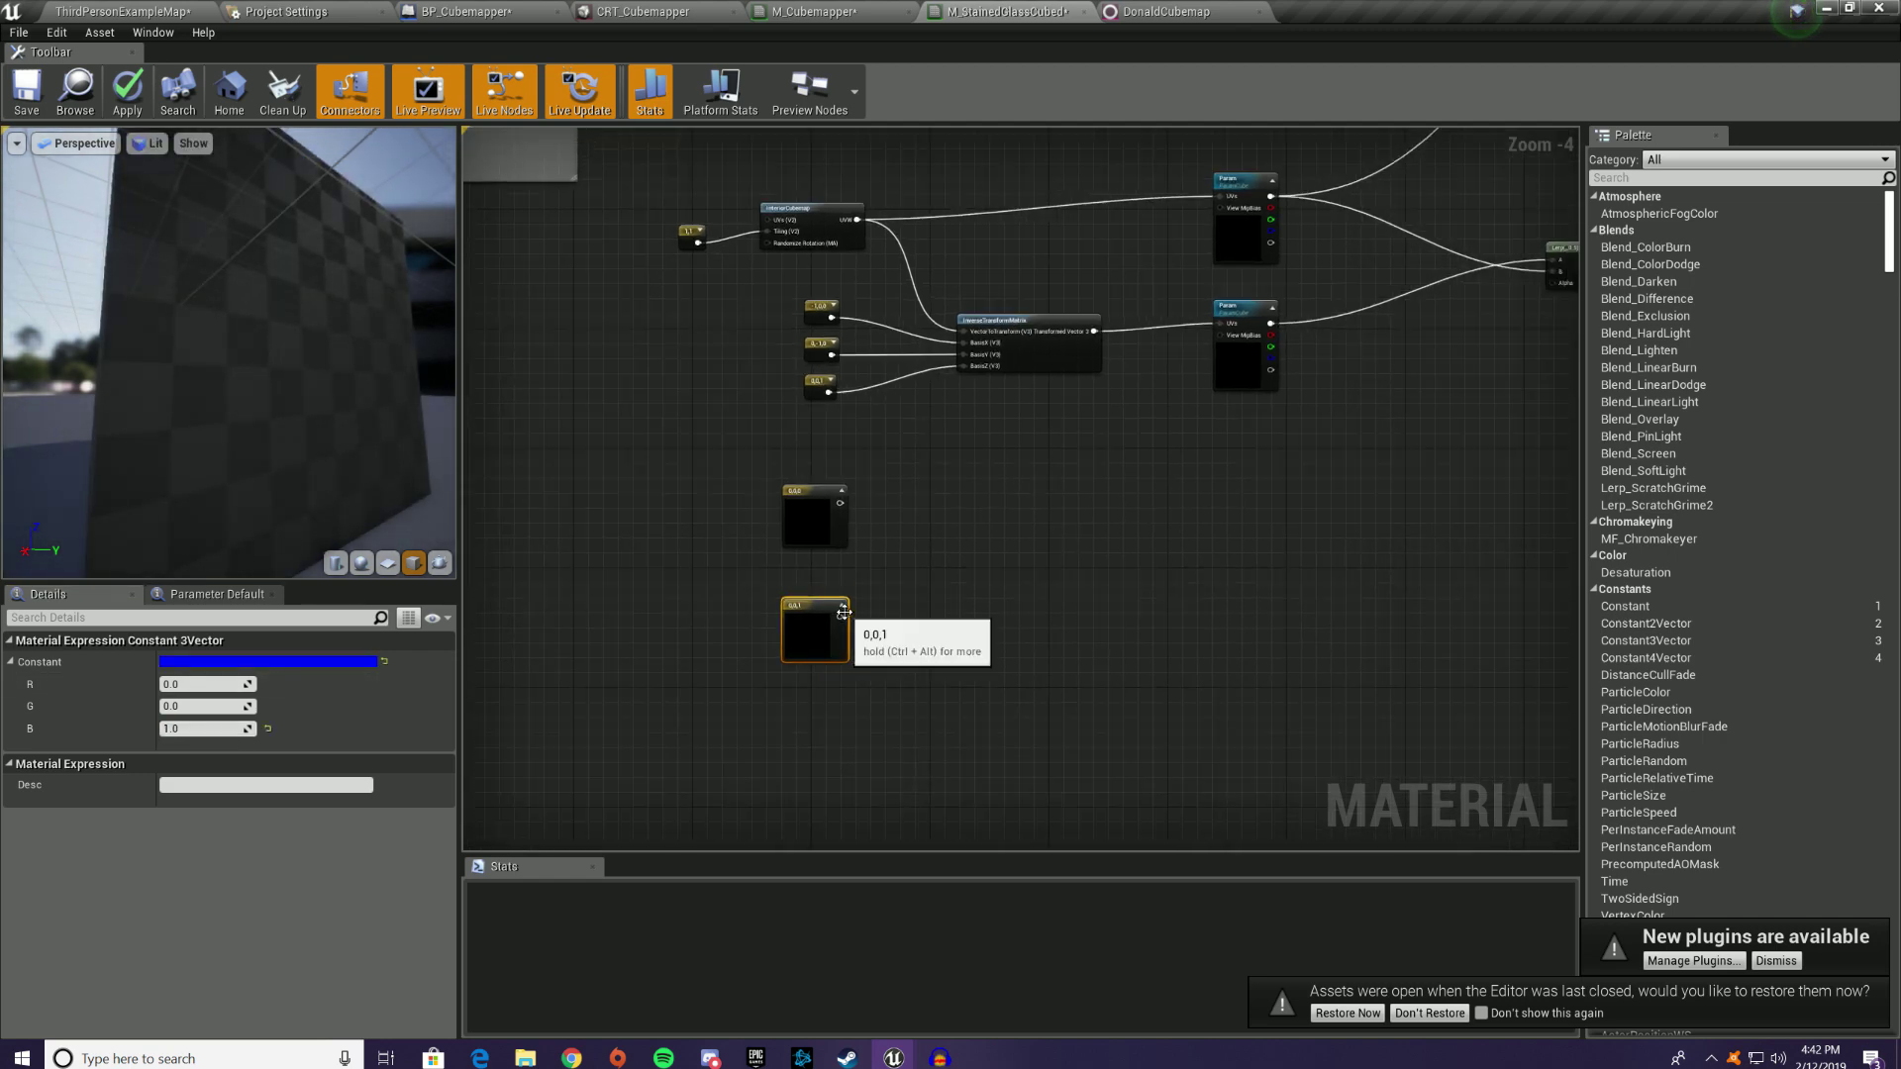
pyautogui.moveTo(844, 613); pyautogui.dragTo(958, 618)
pyautogui.write('trams')
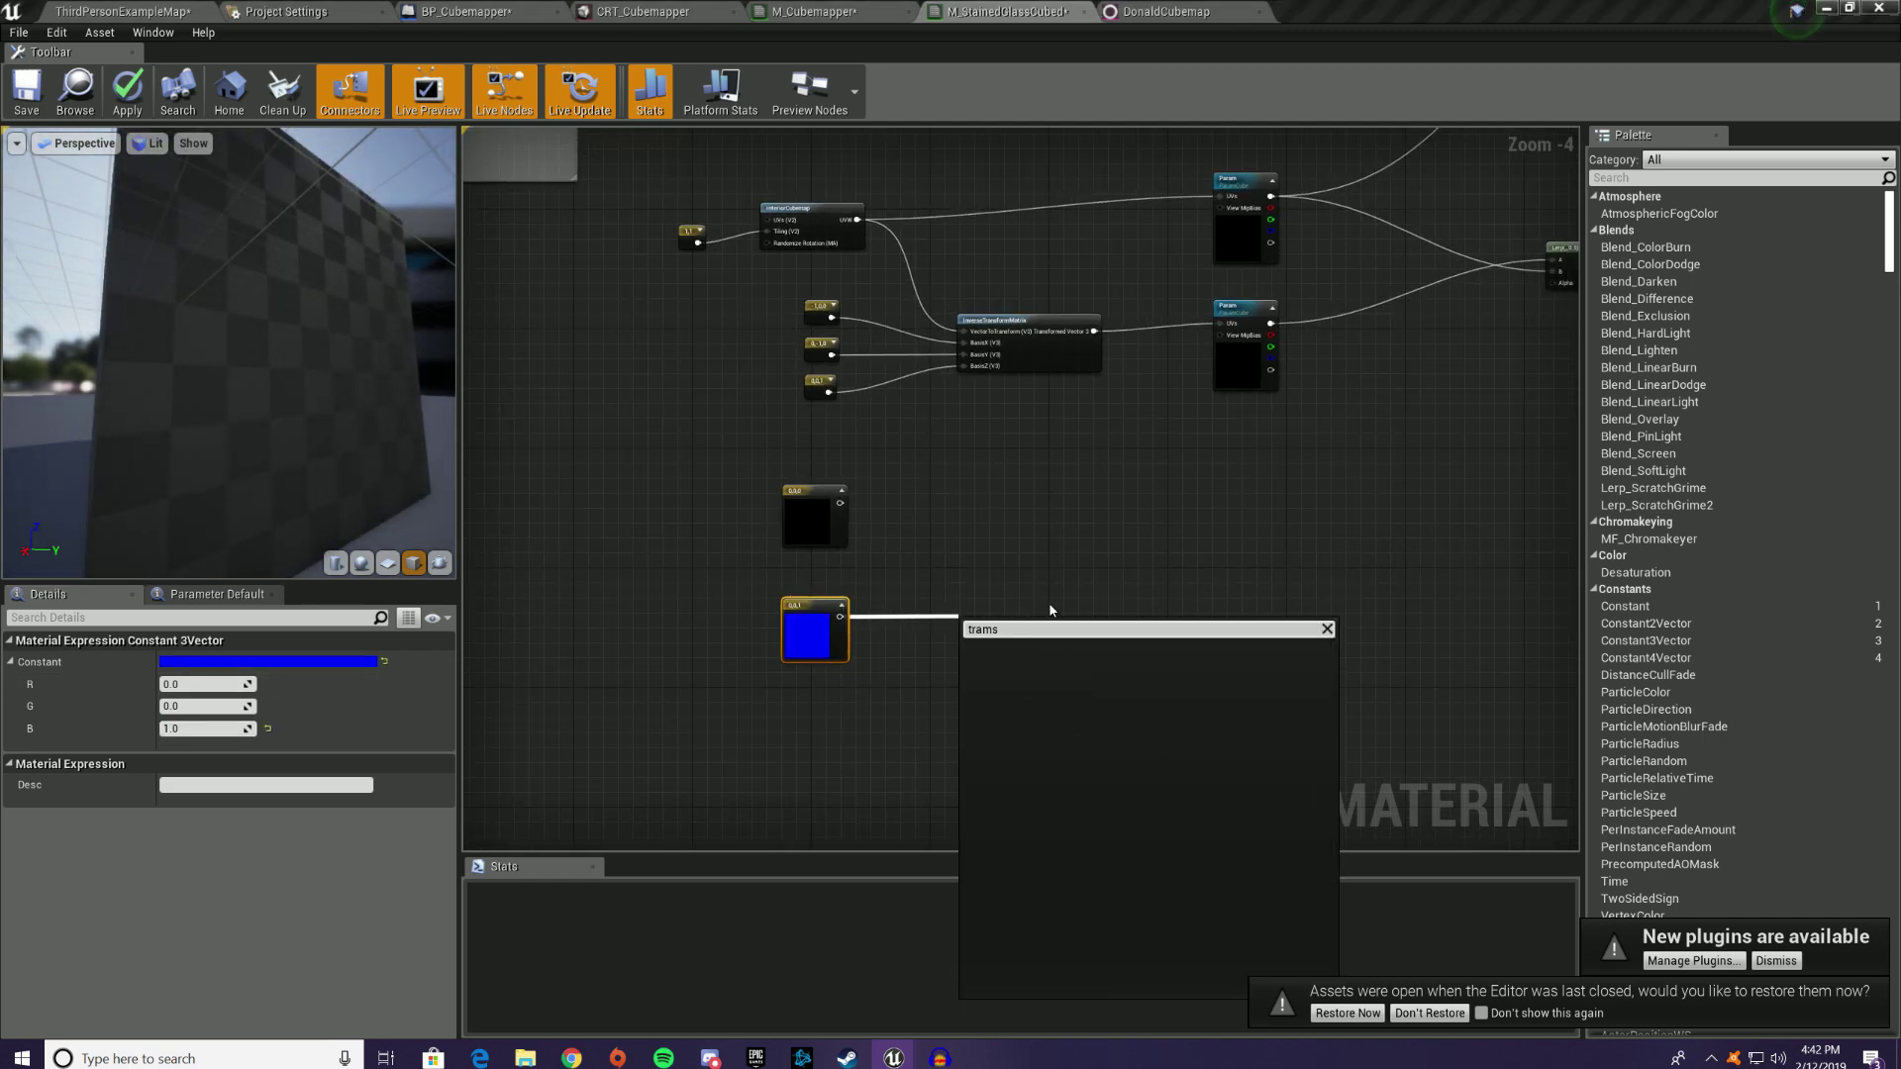
pyautogui.press('BackSpace')
pyautogui.press('BackSpace')
pyautogui.write('nsfor')
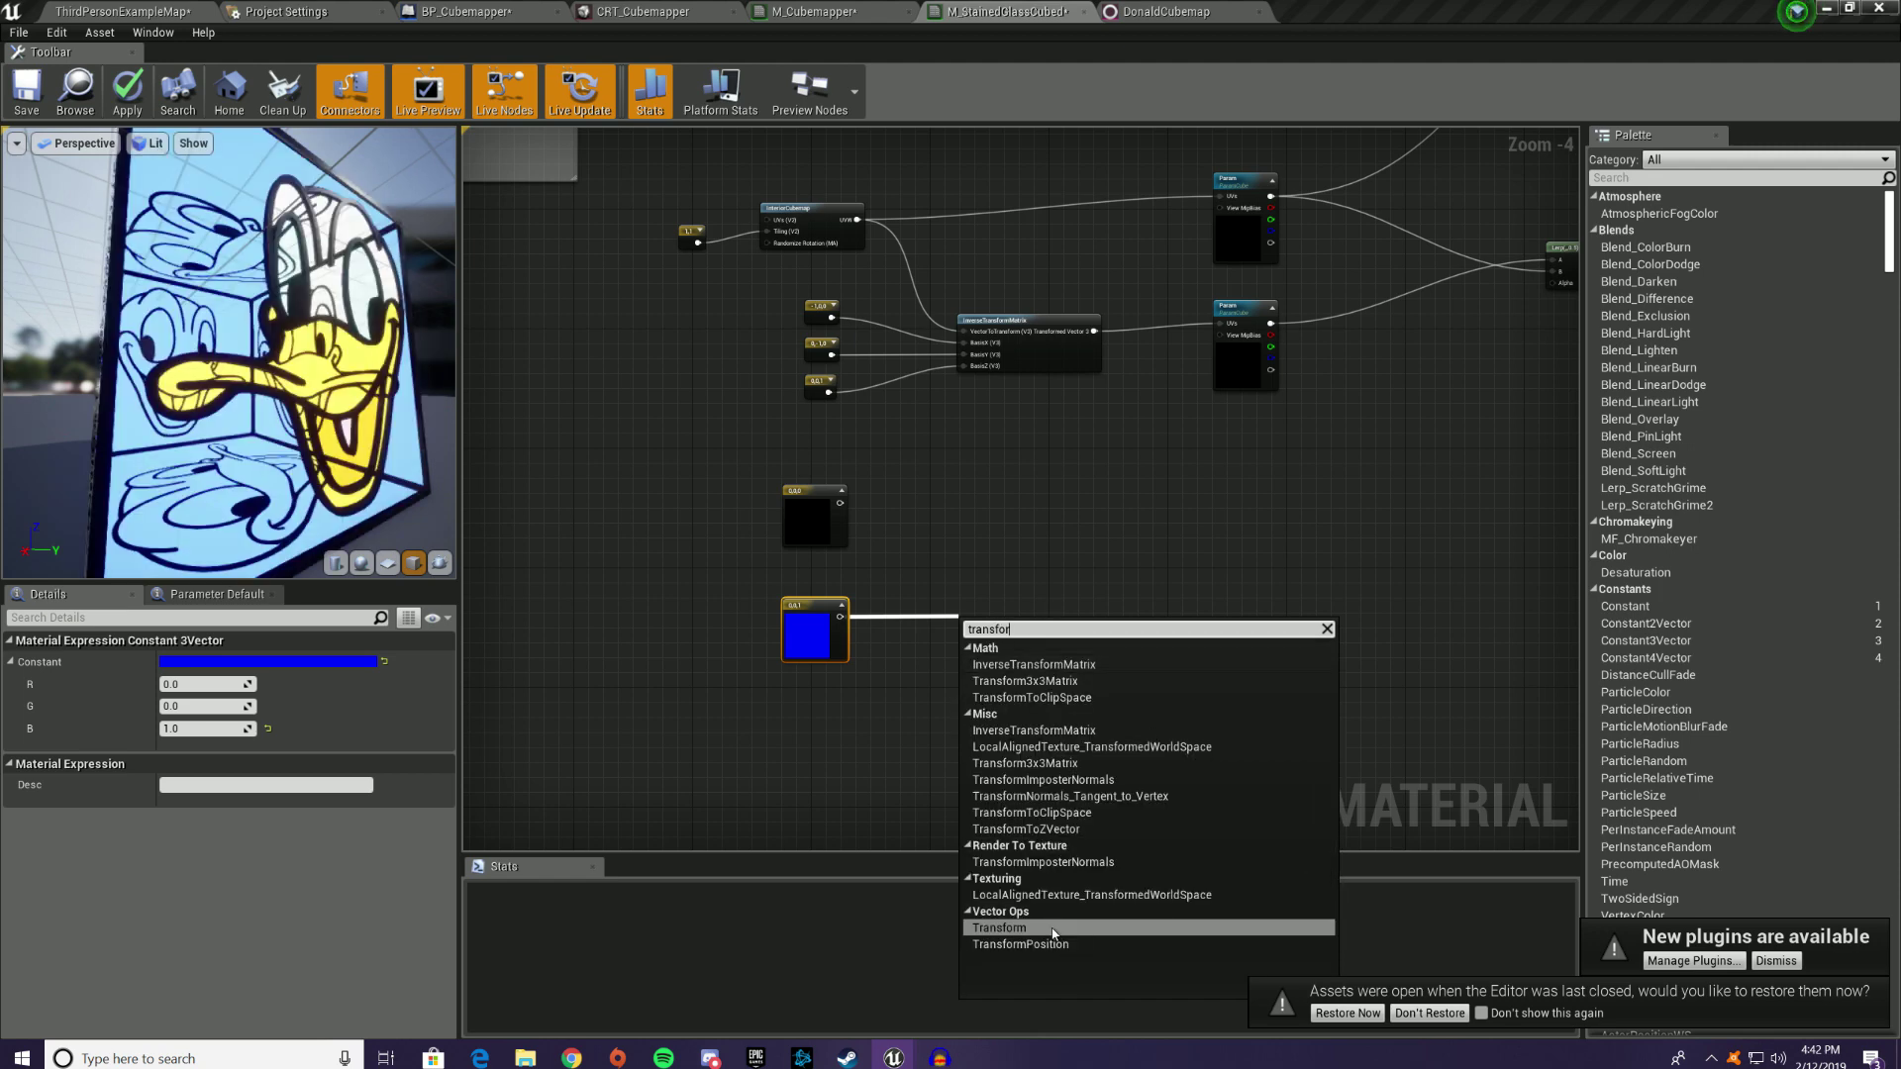
pyautogui.click(1050, 927)
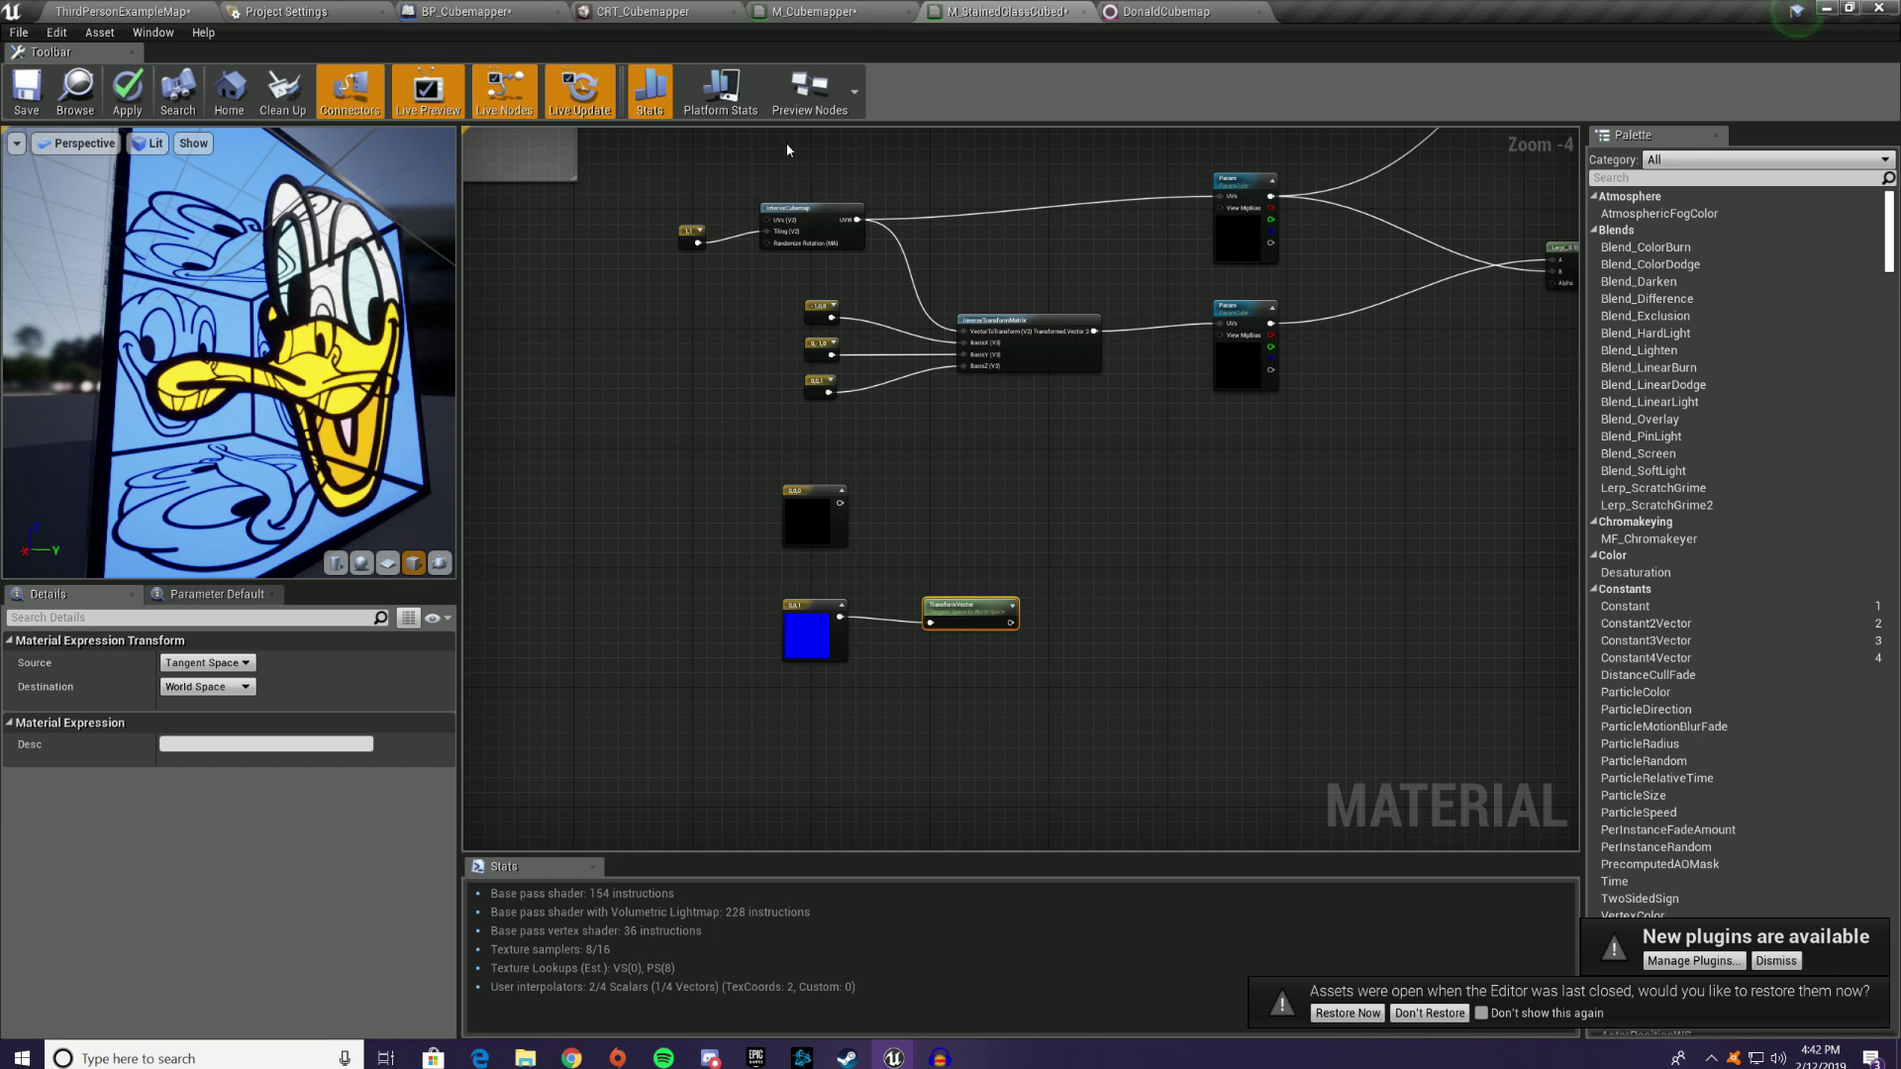
pyautogui.moveTo(359, 310); pyautogui.dragTo(442, 341)
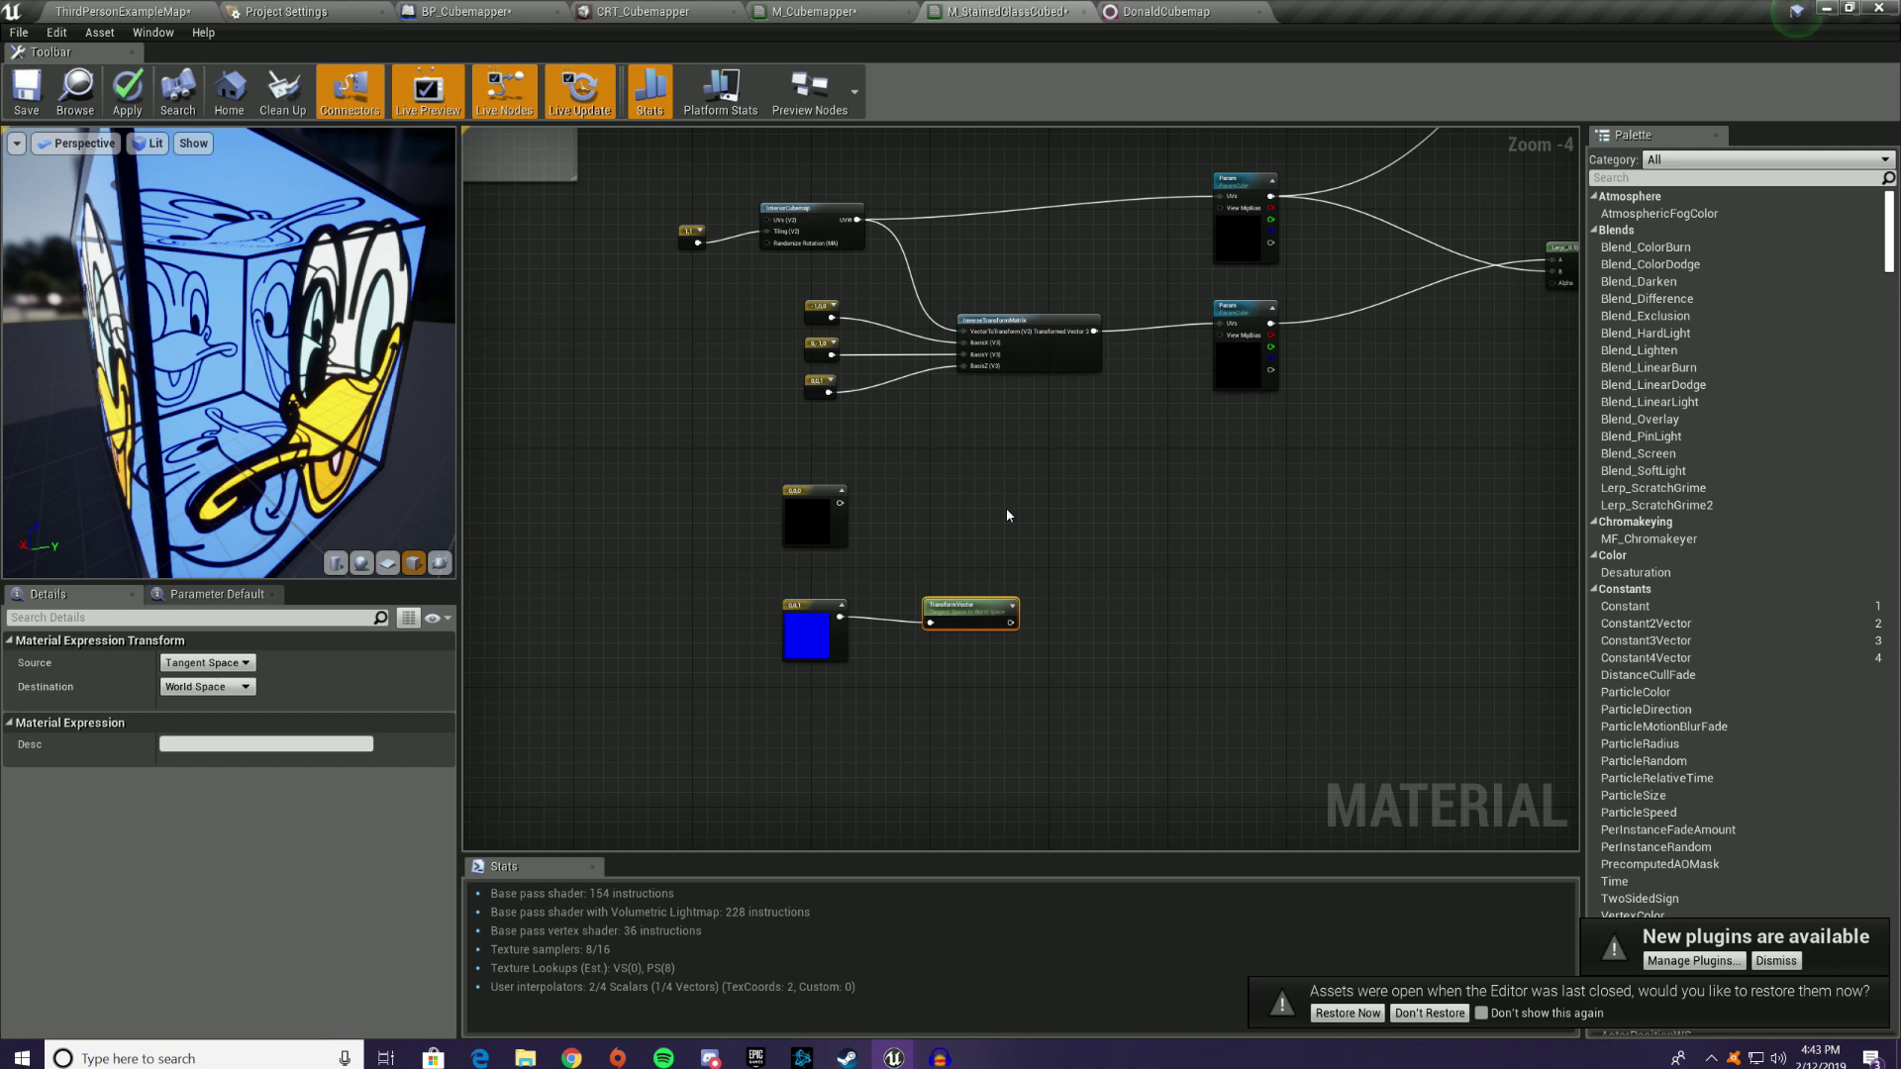
pyautogui.click(955, 503)
pyautogui.hotkey('ctrl', 'v')
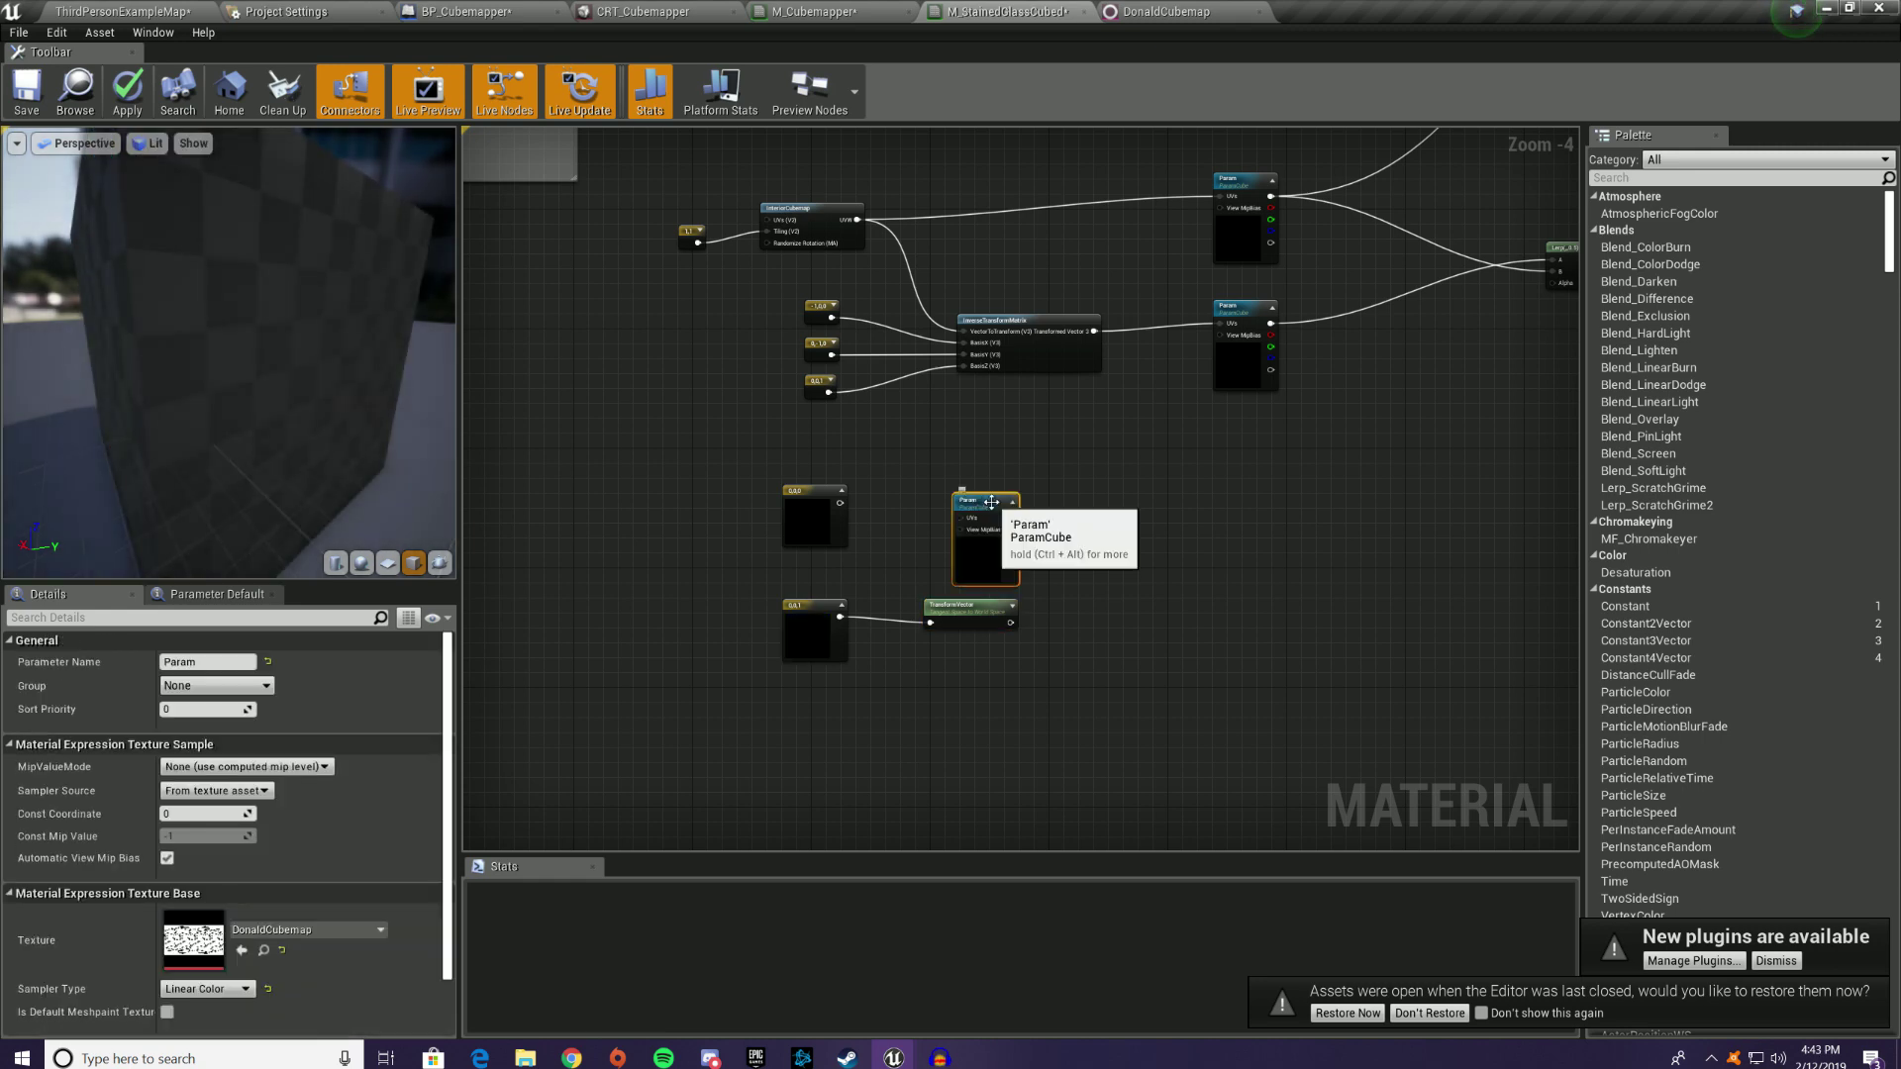
pyautogui.press('Delete')
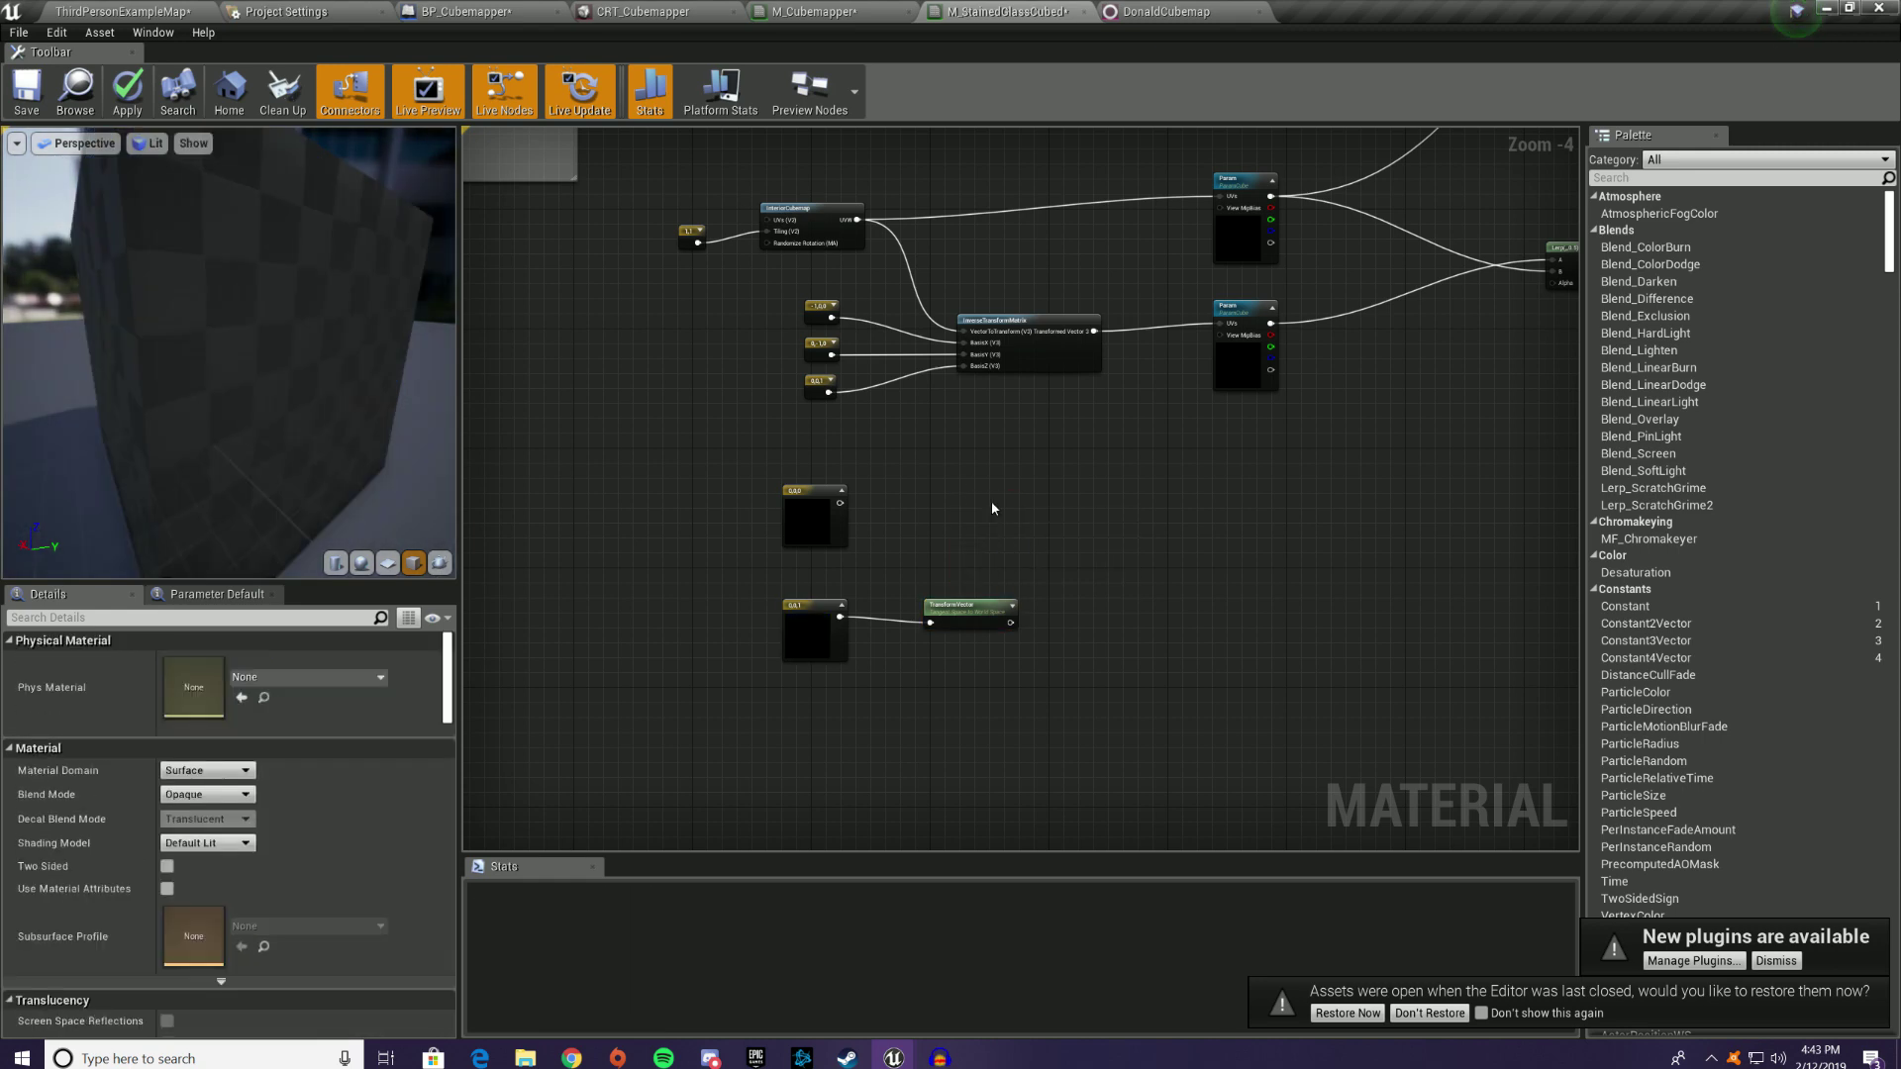
# Step: Copy the TransformVector node next to the upper new constant and connect that constant to the copy's input
pyautogui.click(964, 619)
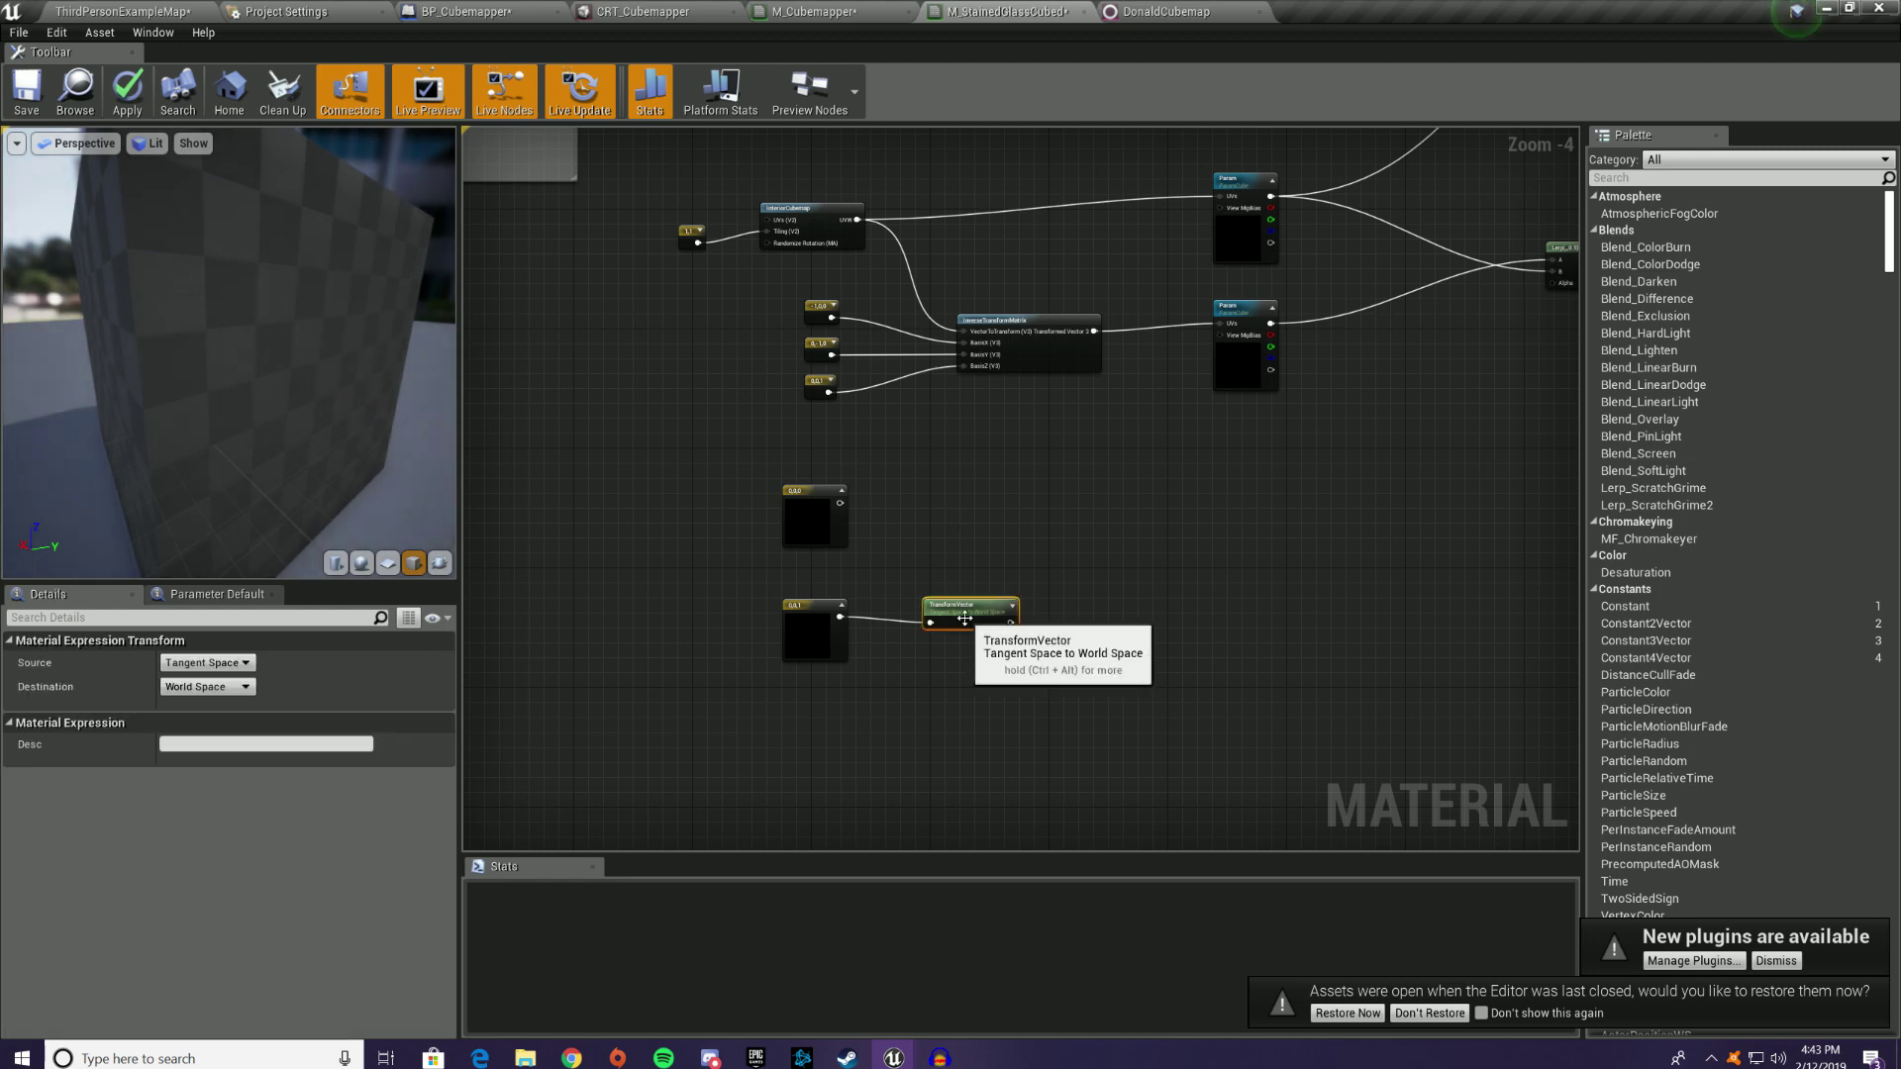
pyautogui.click(936, 514)
pyautogui.hotkey('ctrl', 'v')
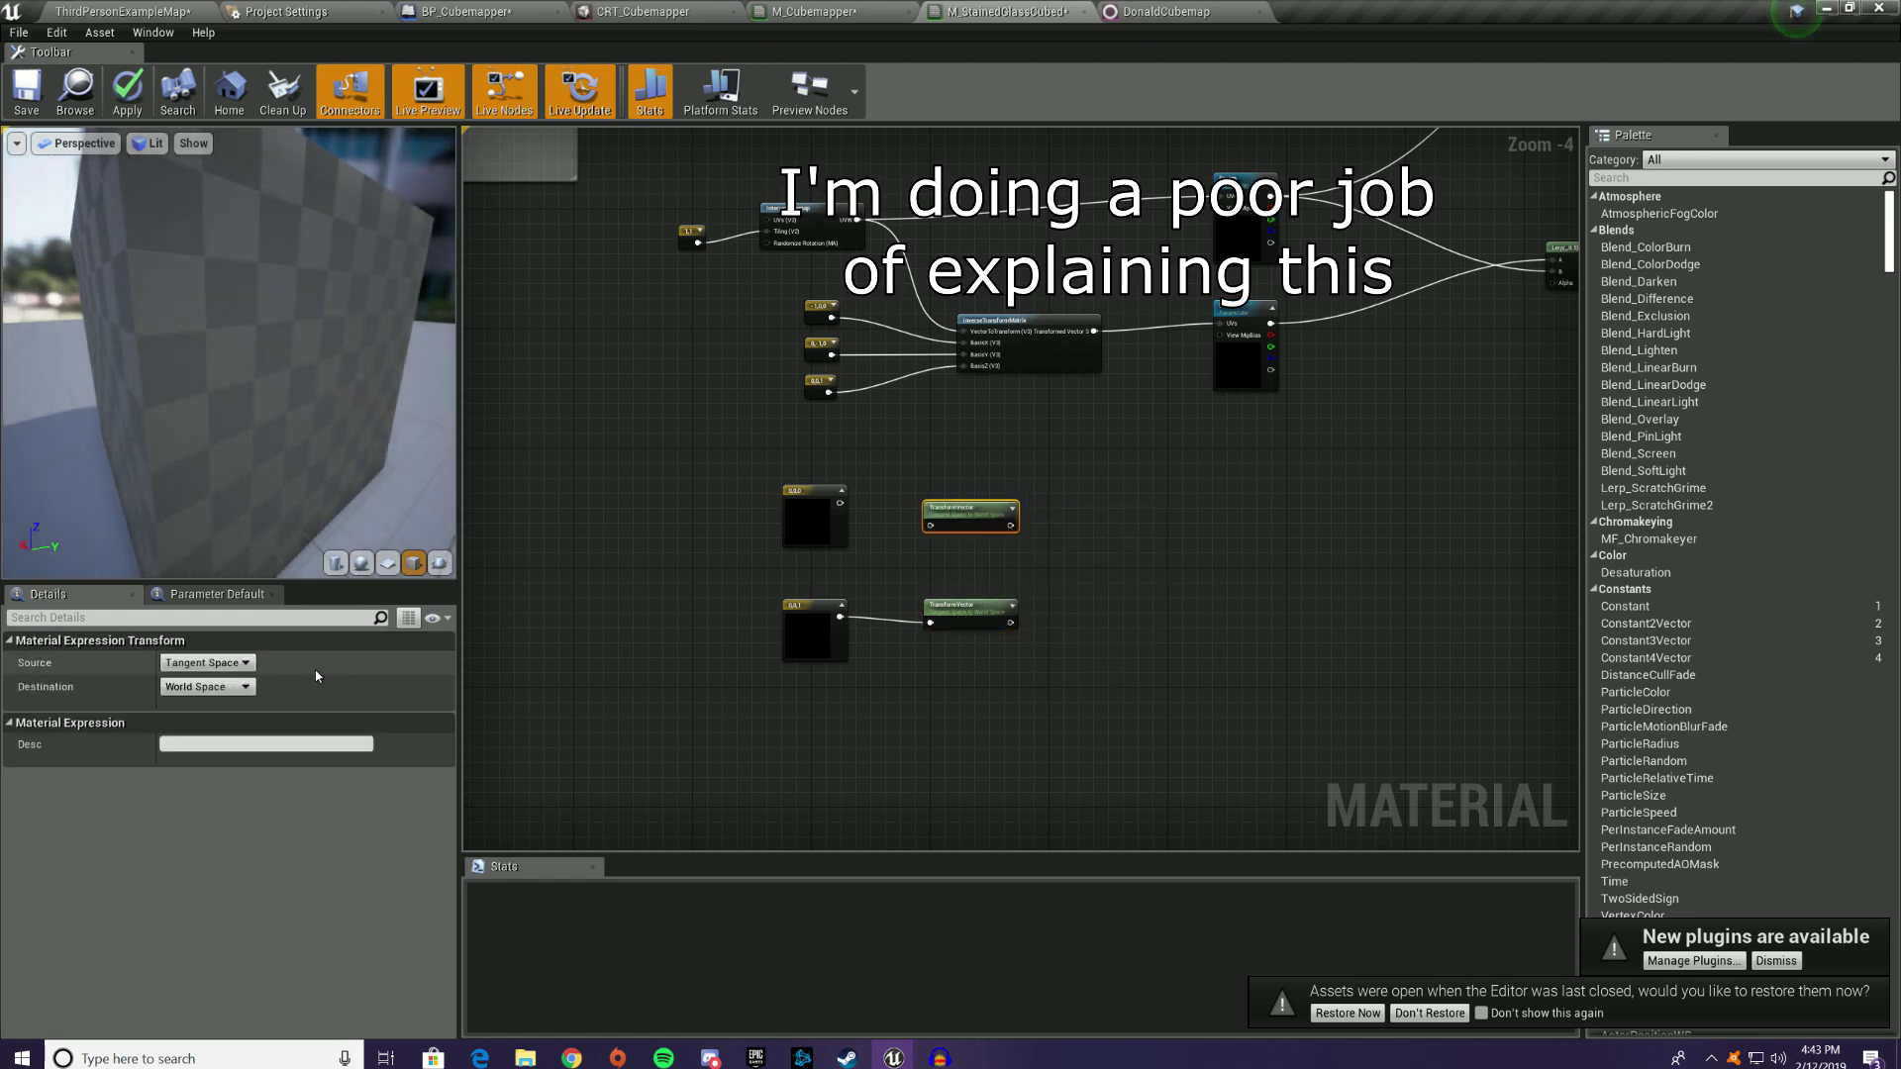
pyautogui.moveTo(841, 502); pyautogui.dragTo(947, 501)
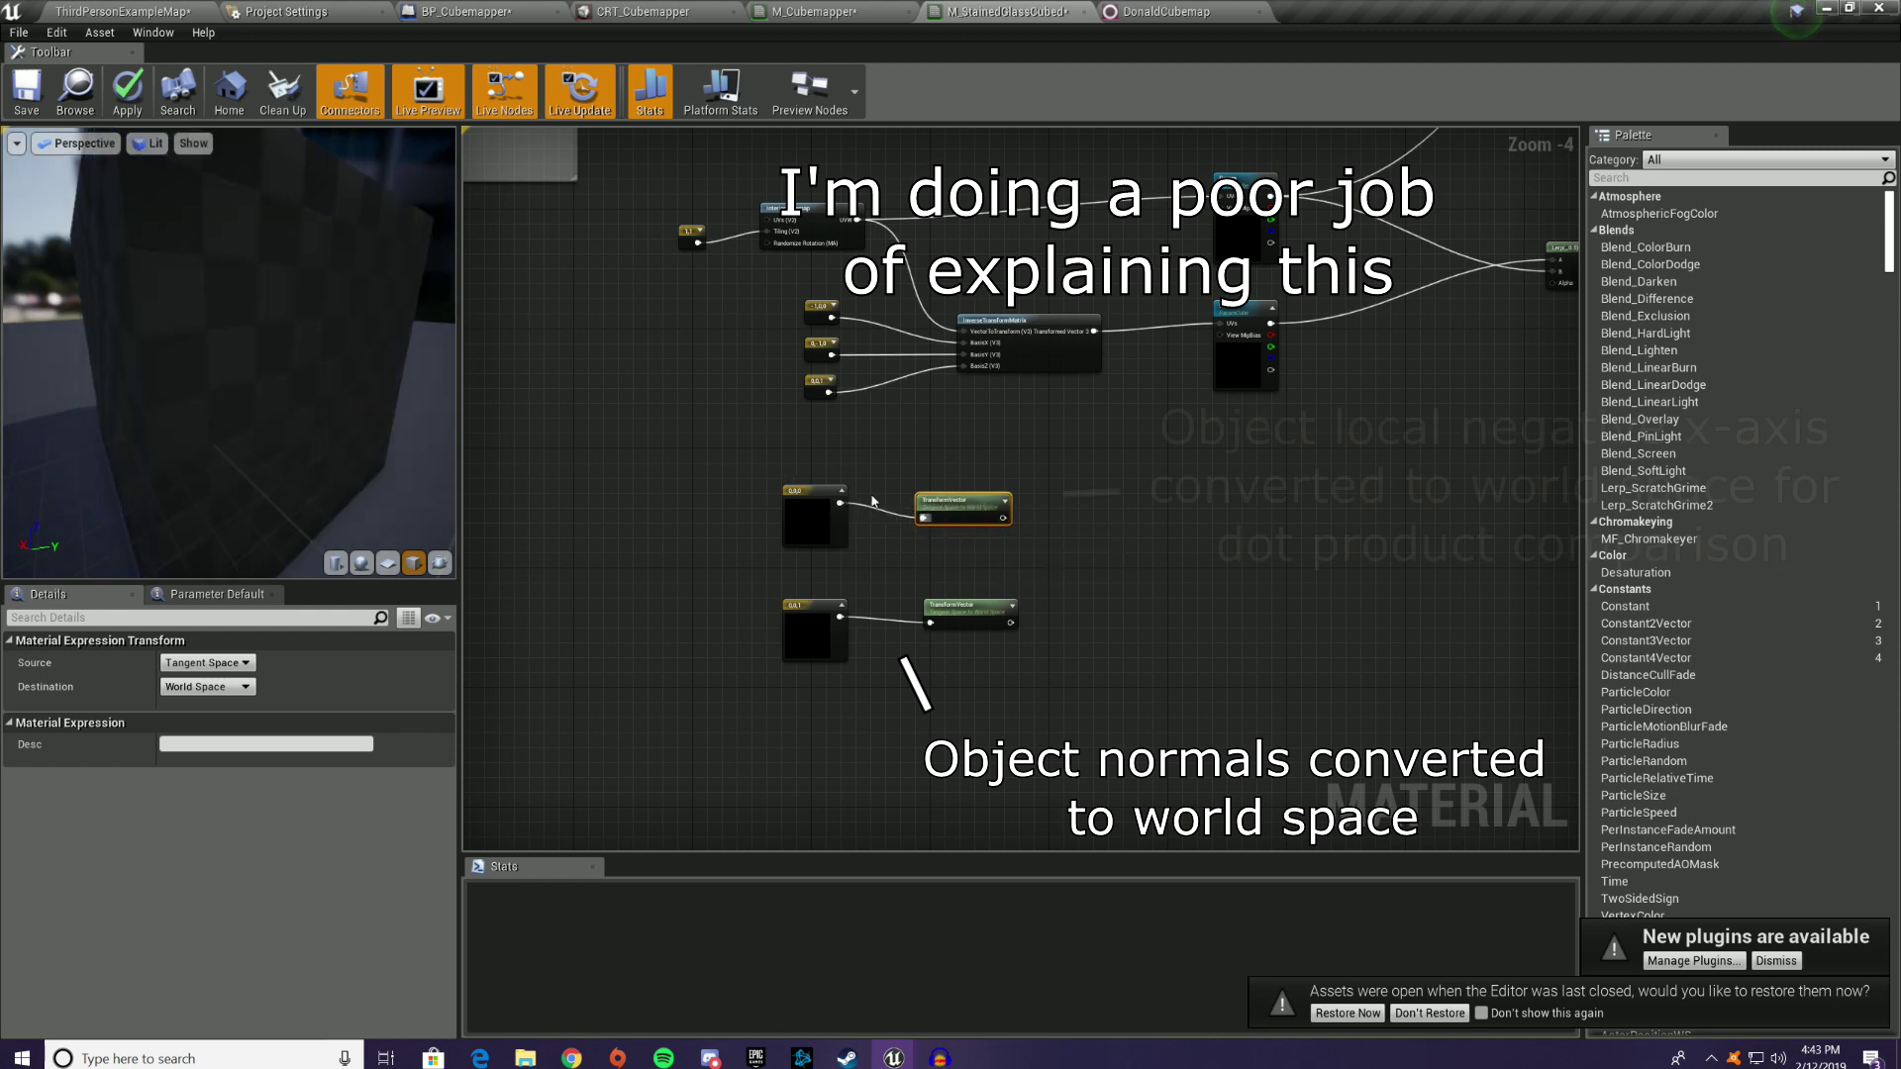
# Step: Set the upper TransformVector node's source to Local Space and the R value of its input constant to -1
pyautogui.click(234, 666)
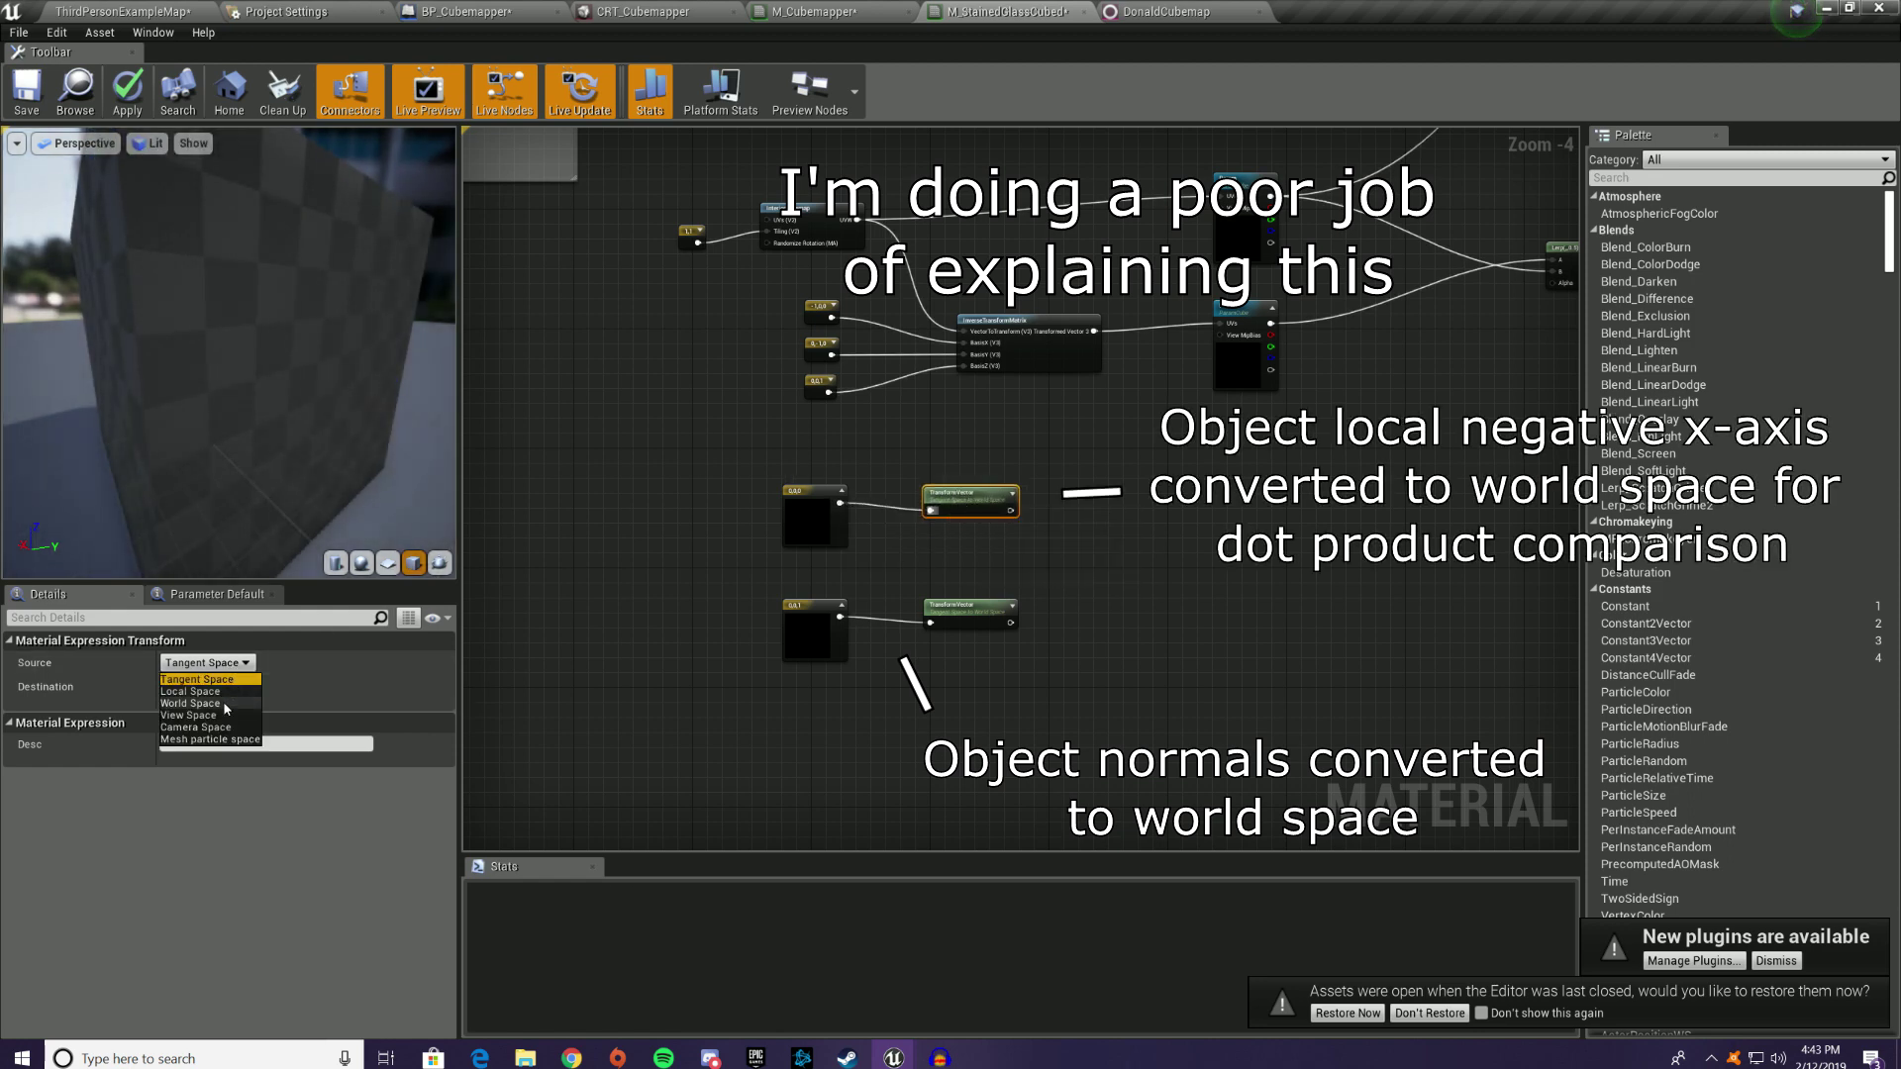
pyautogui.click(198, 697)
pyautogui.click(837, 535)
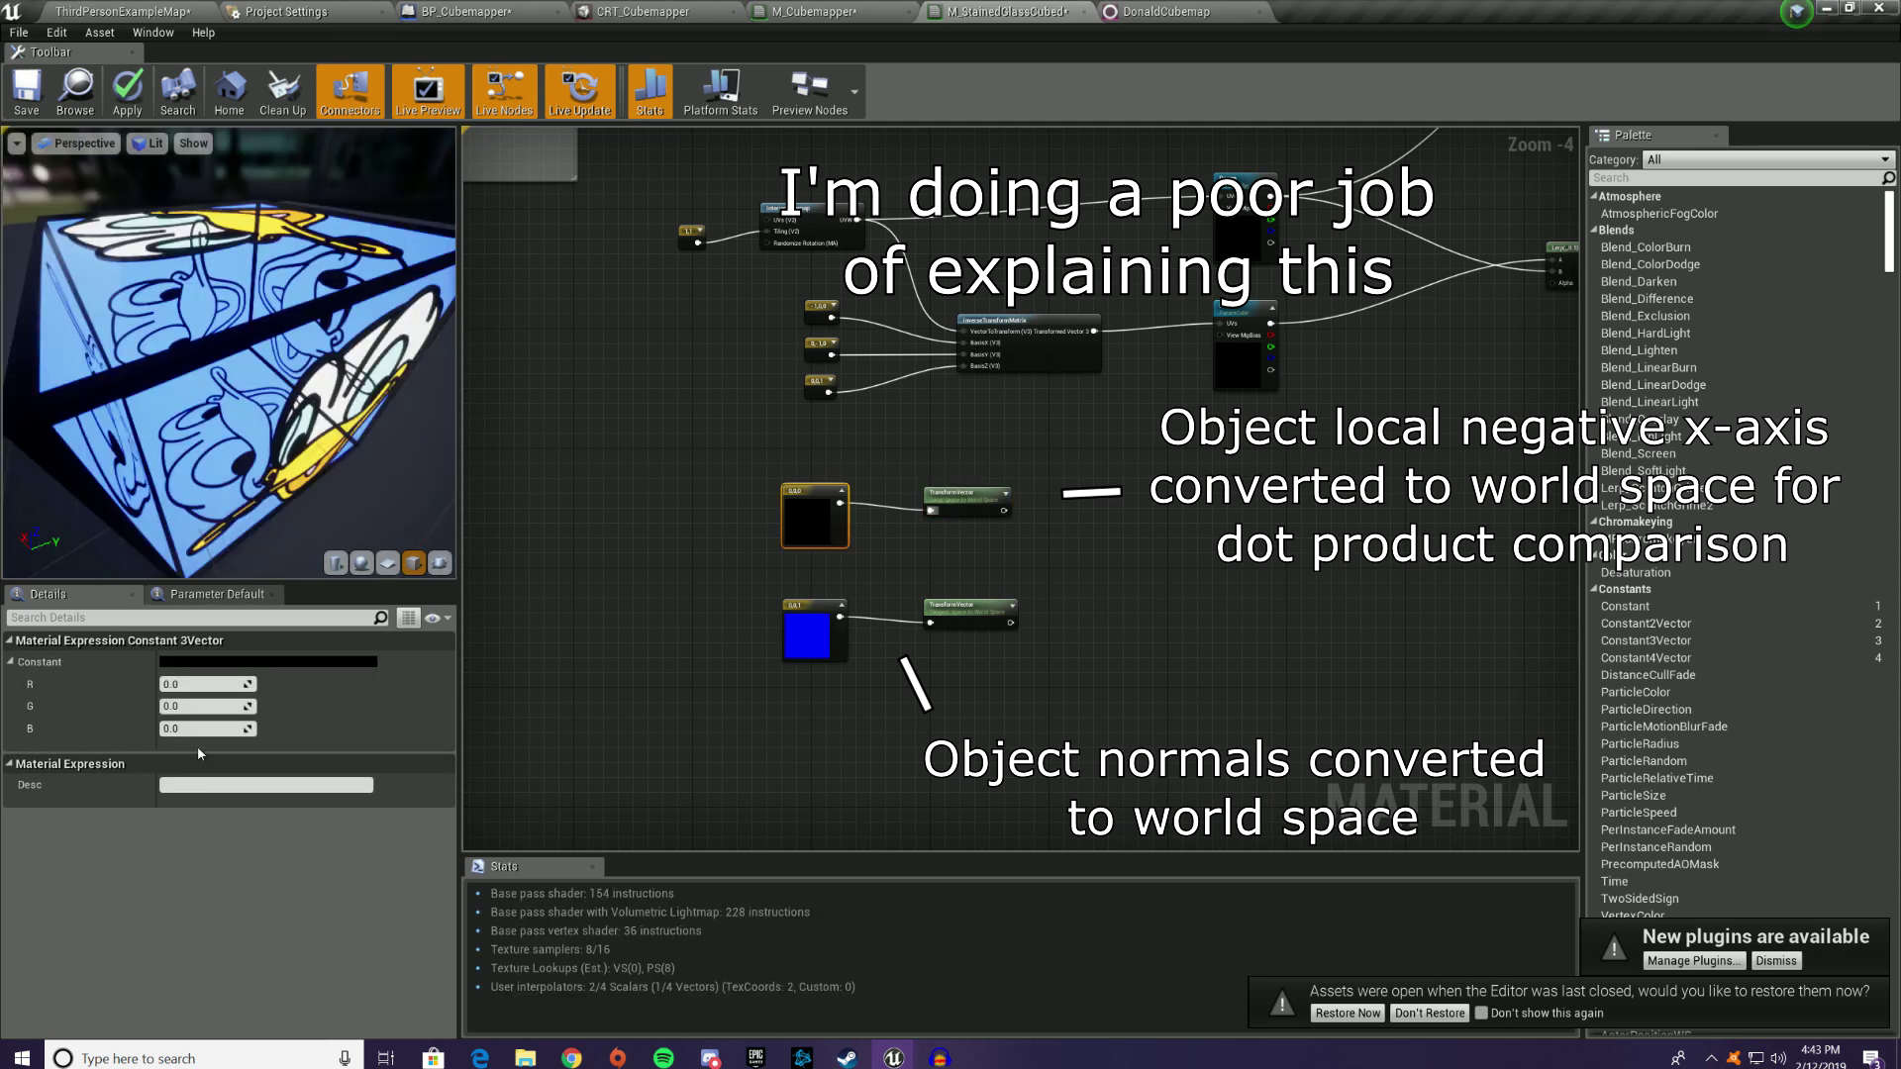
pyautogui.moveTo(230, 366); pyautogui.dragTo(272, 326)
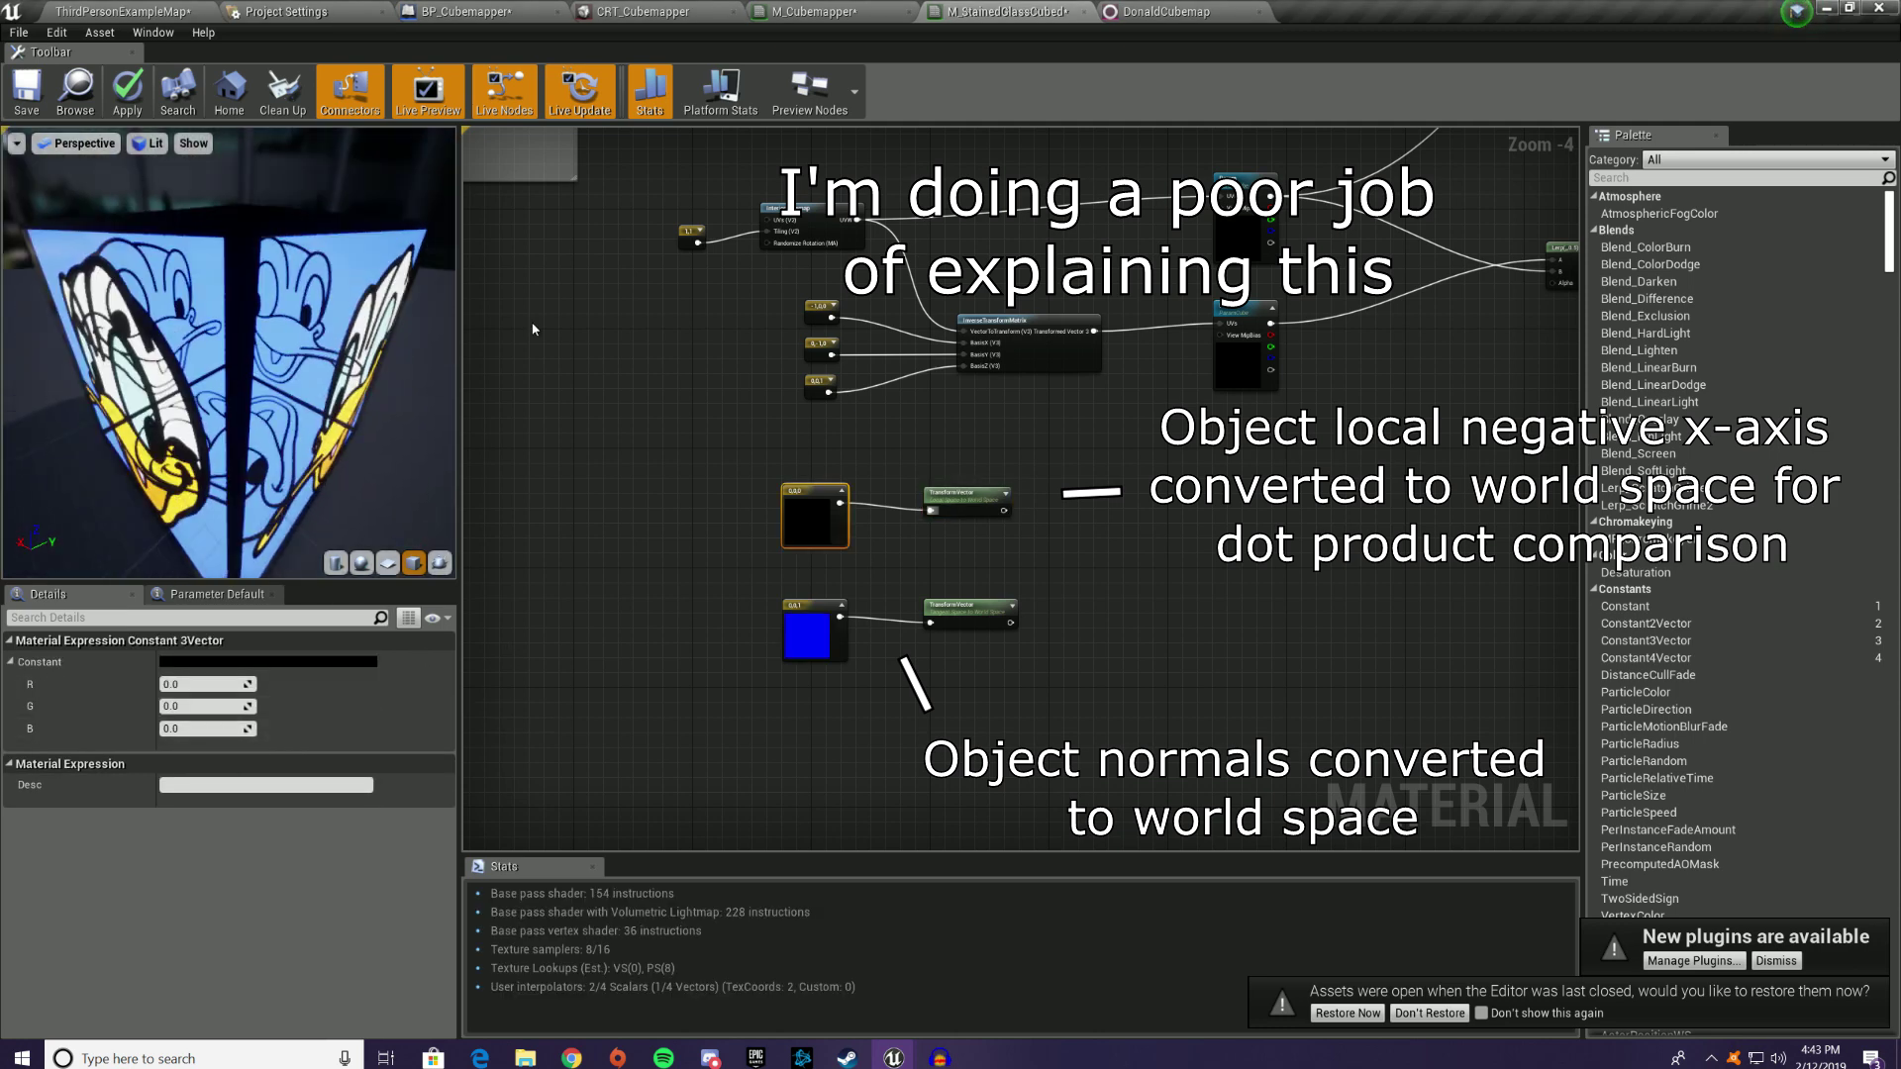
pyautogui.click(188, 684)
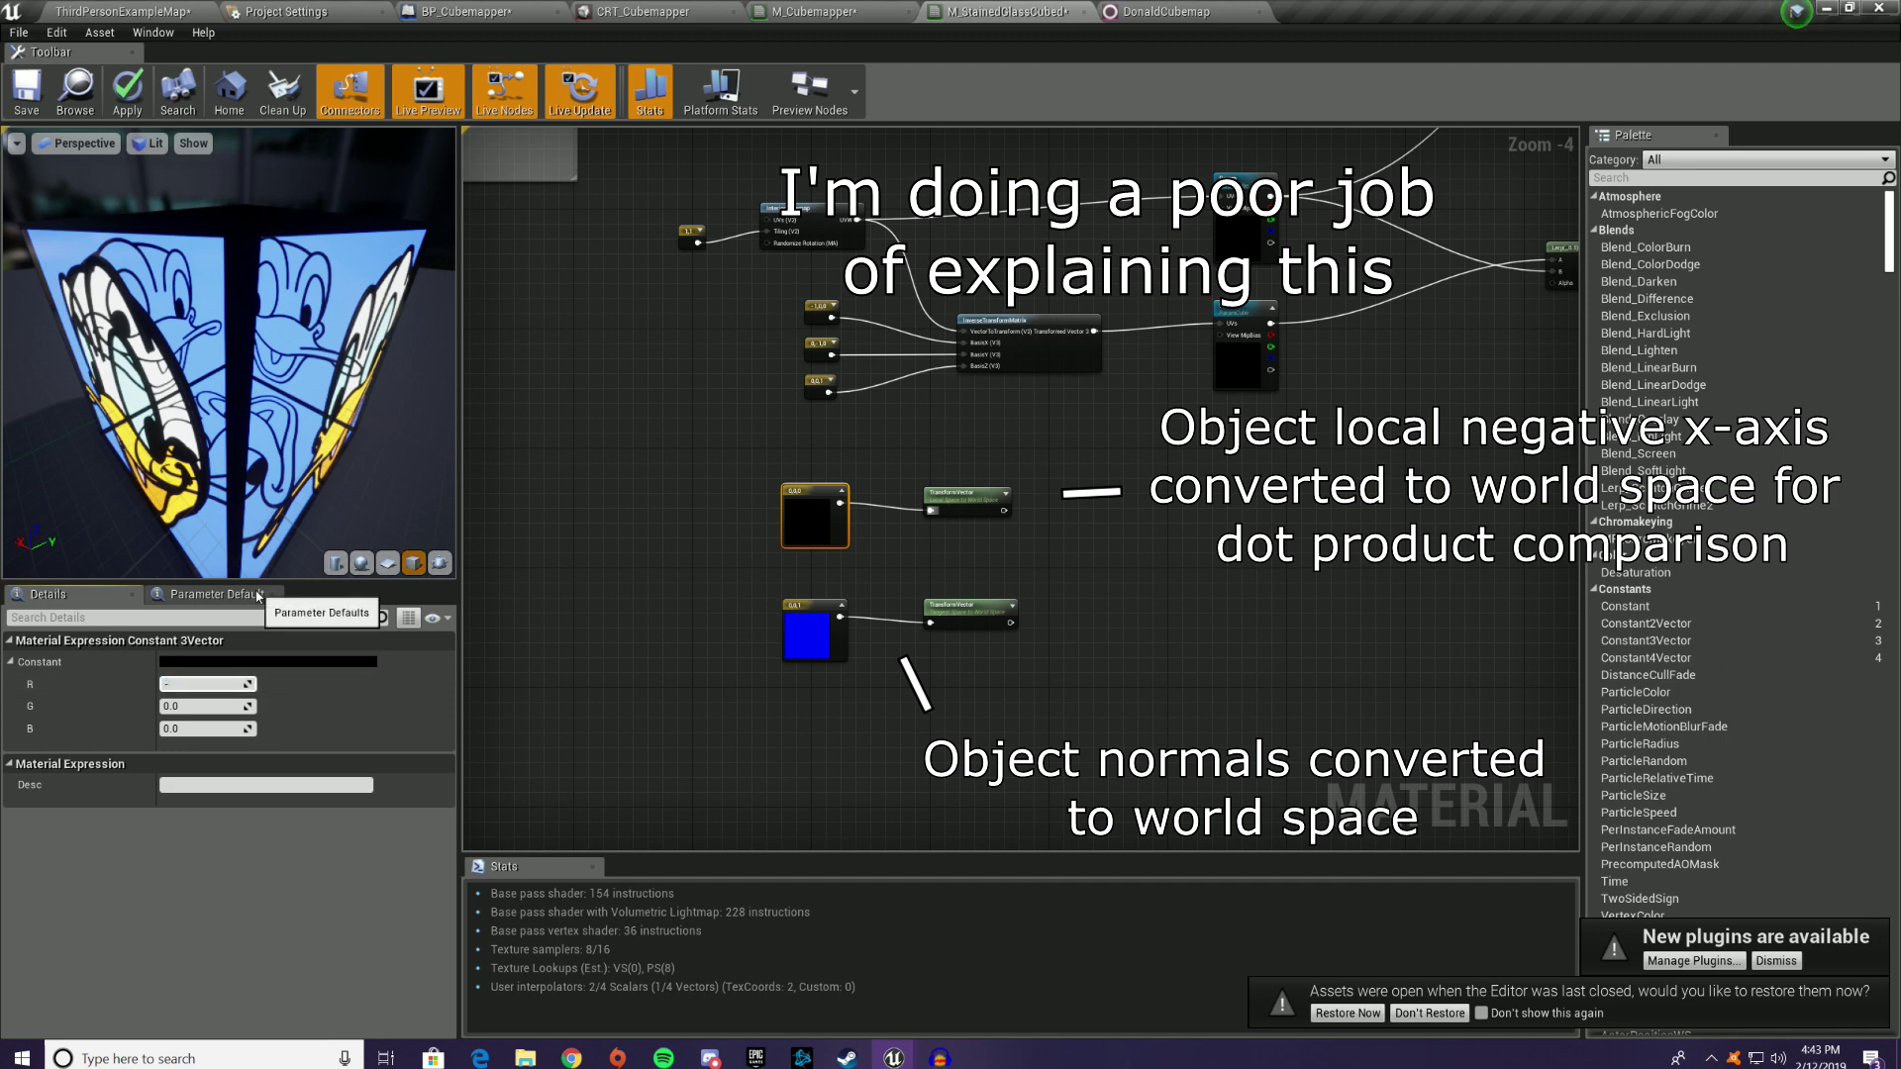
pyautogui.write('-1')
pyautogui.press('Return')
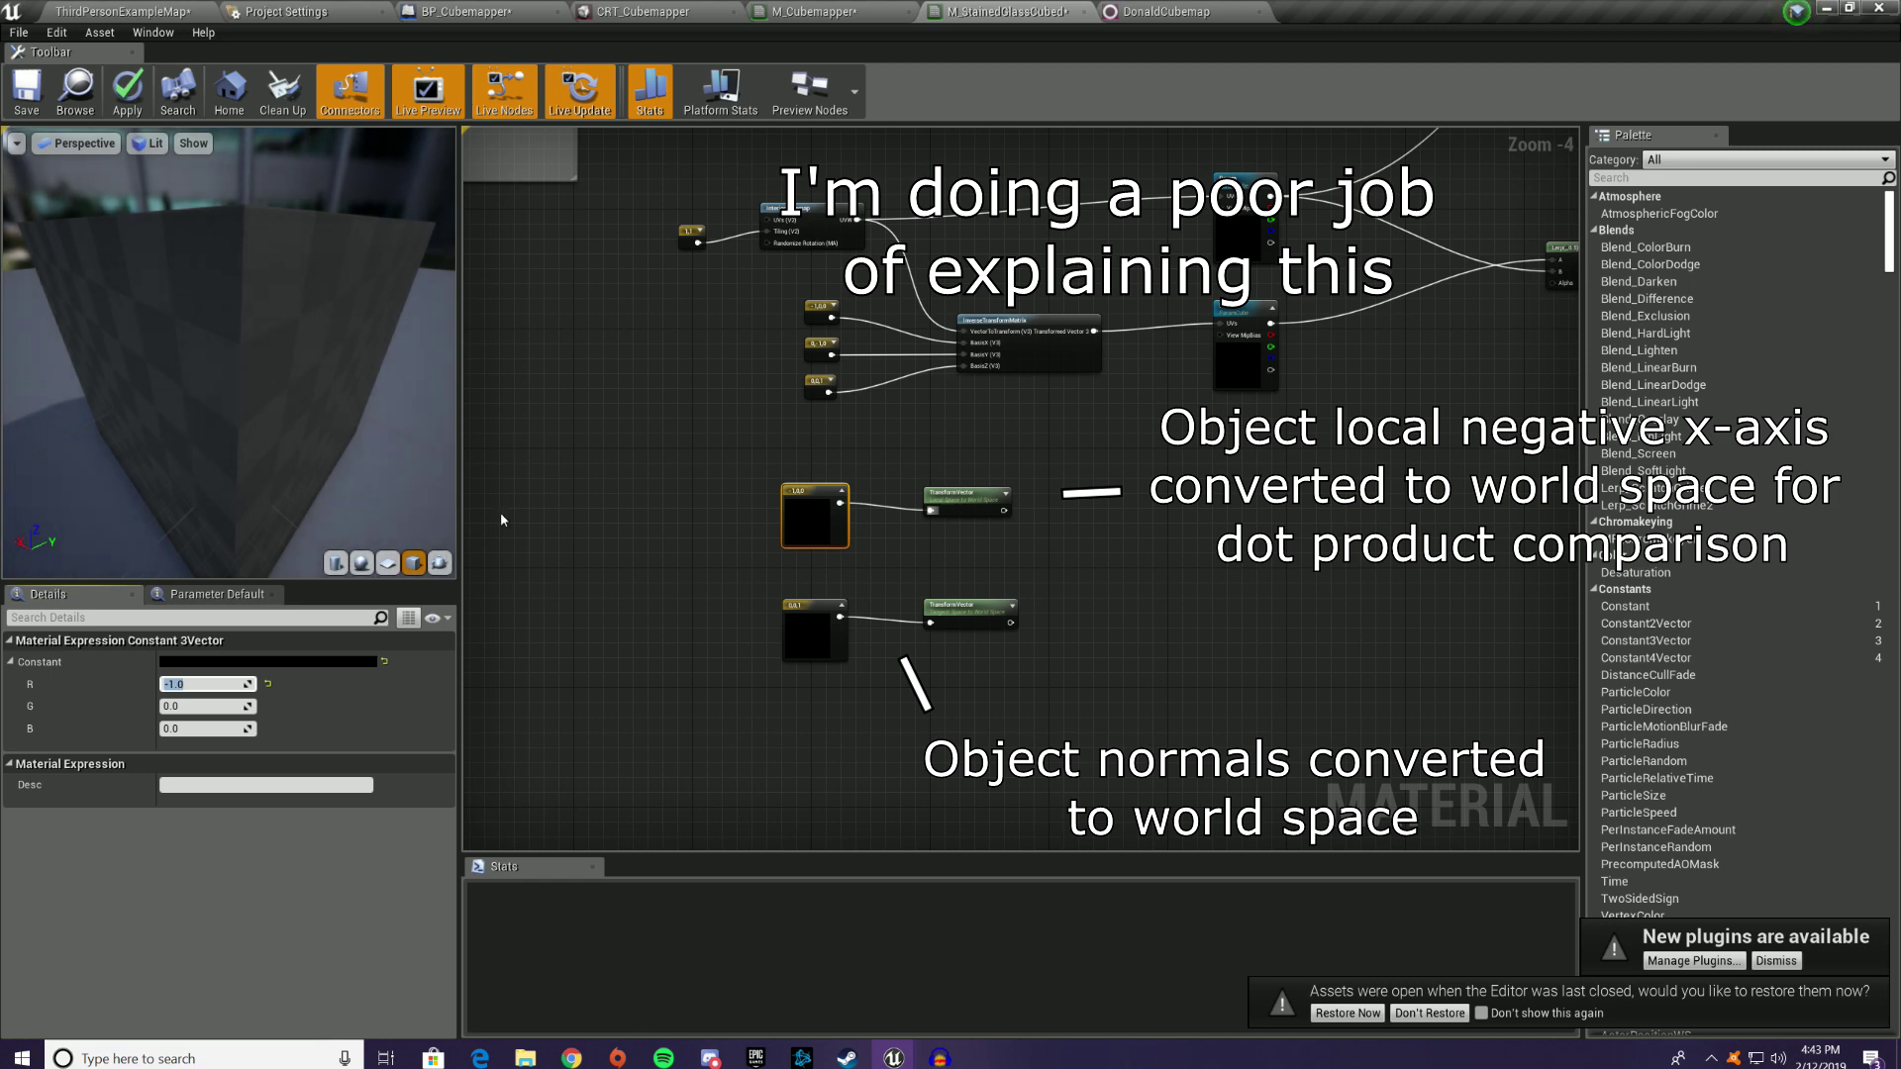
# Step: Add a DotProduct node taking the upper TransformVector output as A and the lower one as B
pyautogui.moveTo(1004, 511); pyautogui.dragTo(1125, 557)
pyautogui.write('dot')
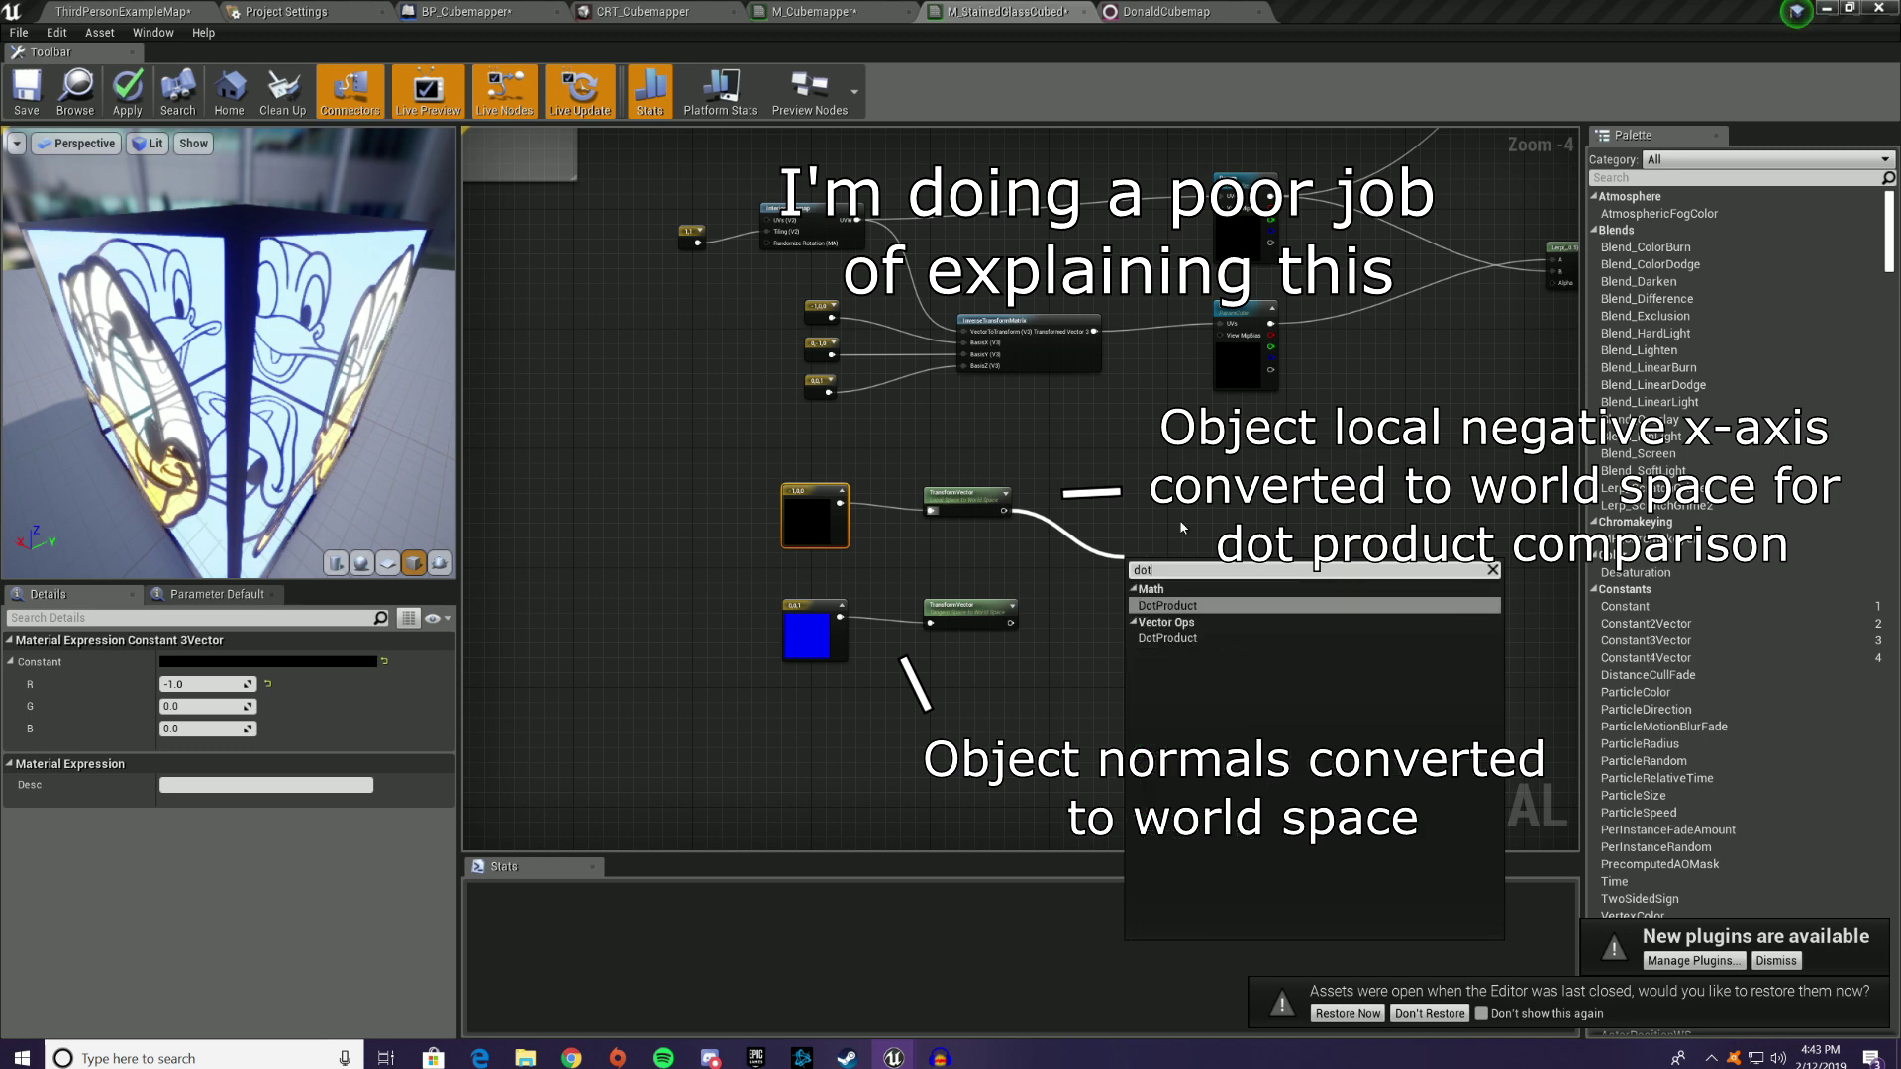
pyautogui.press('Return')
pyautogui.moveTo(1010, 622); pyautogui.dragTo(1148, 543)
# Step: Preview the DotProduct node on the cube, examine its shading on the different faces, and stop the preview
pyautogui.rightClick(1149, 543)
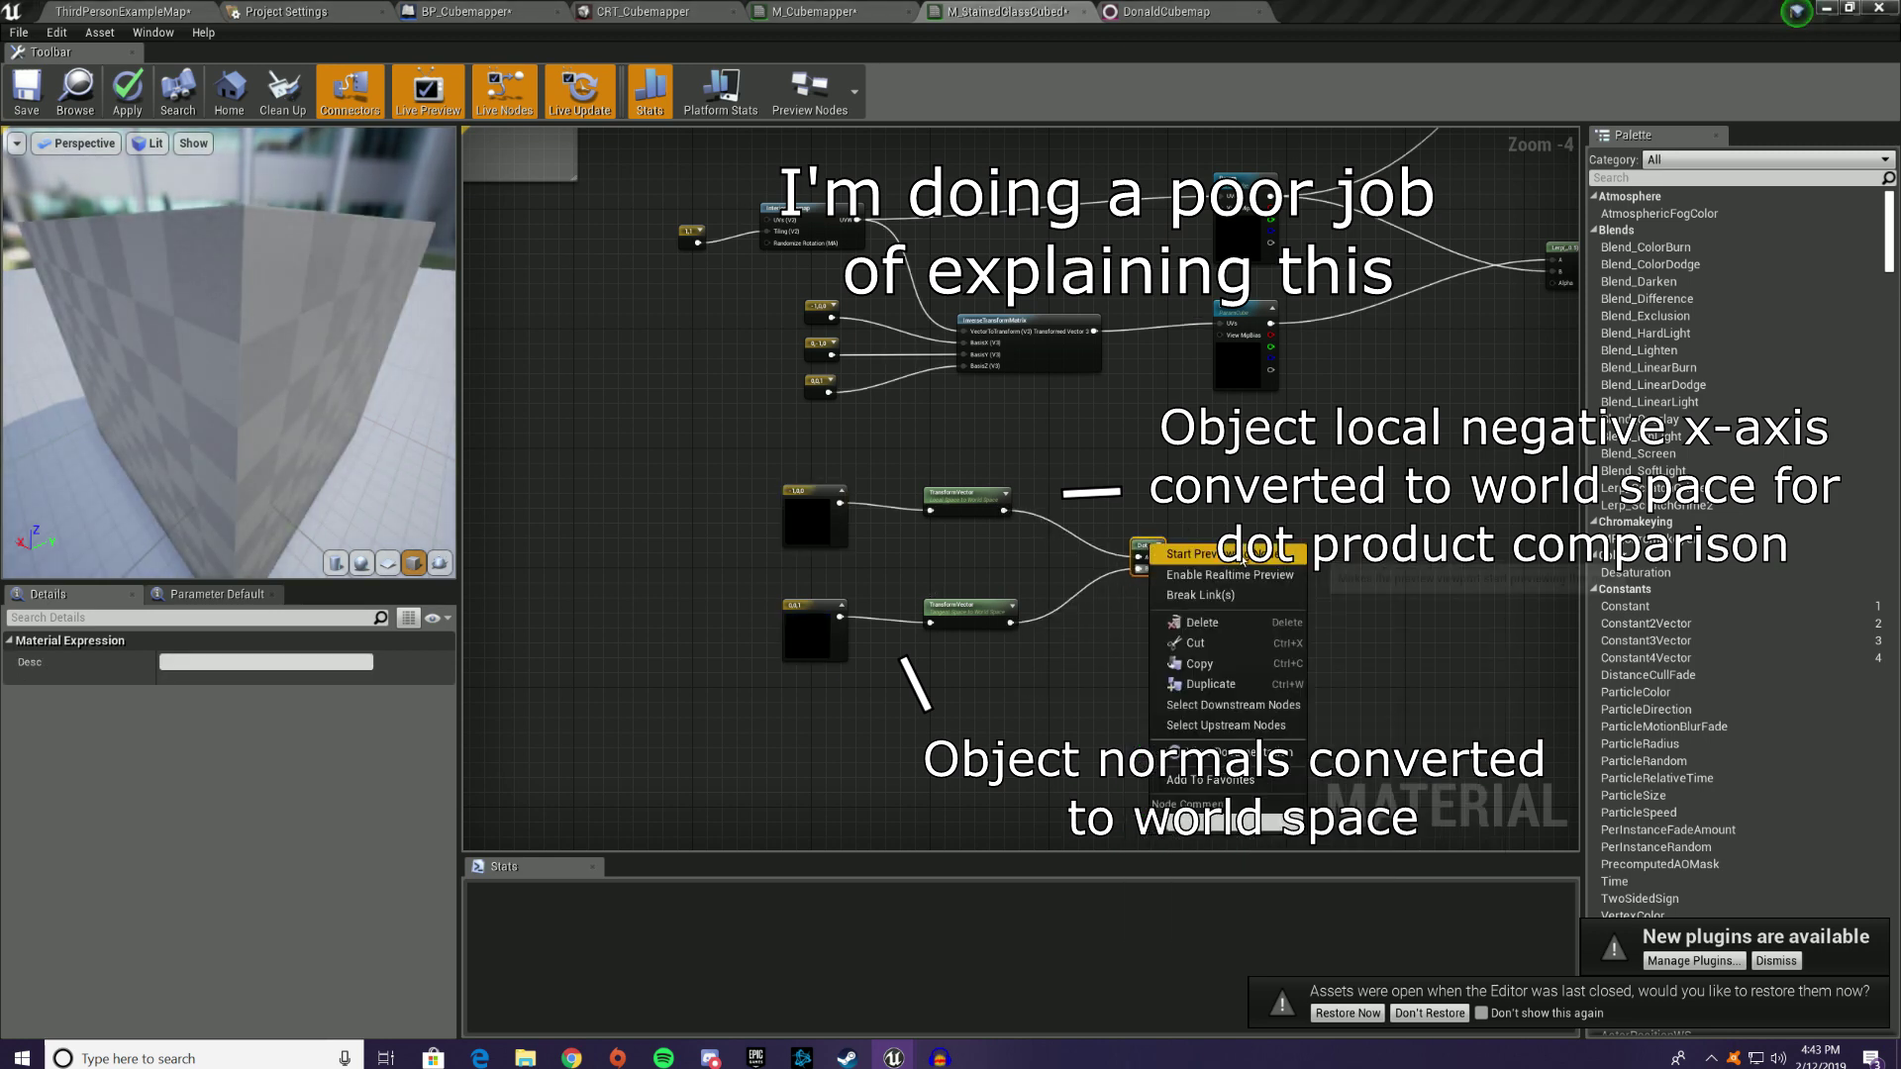
pyautogui.click(1244, 556)
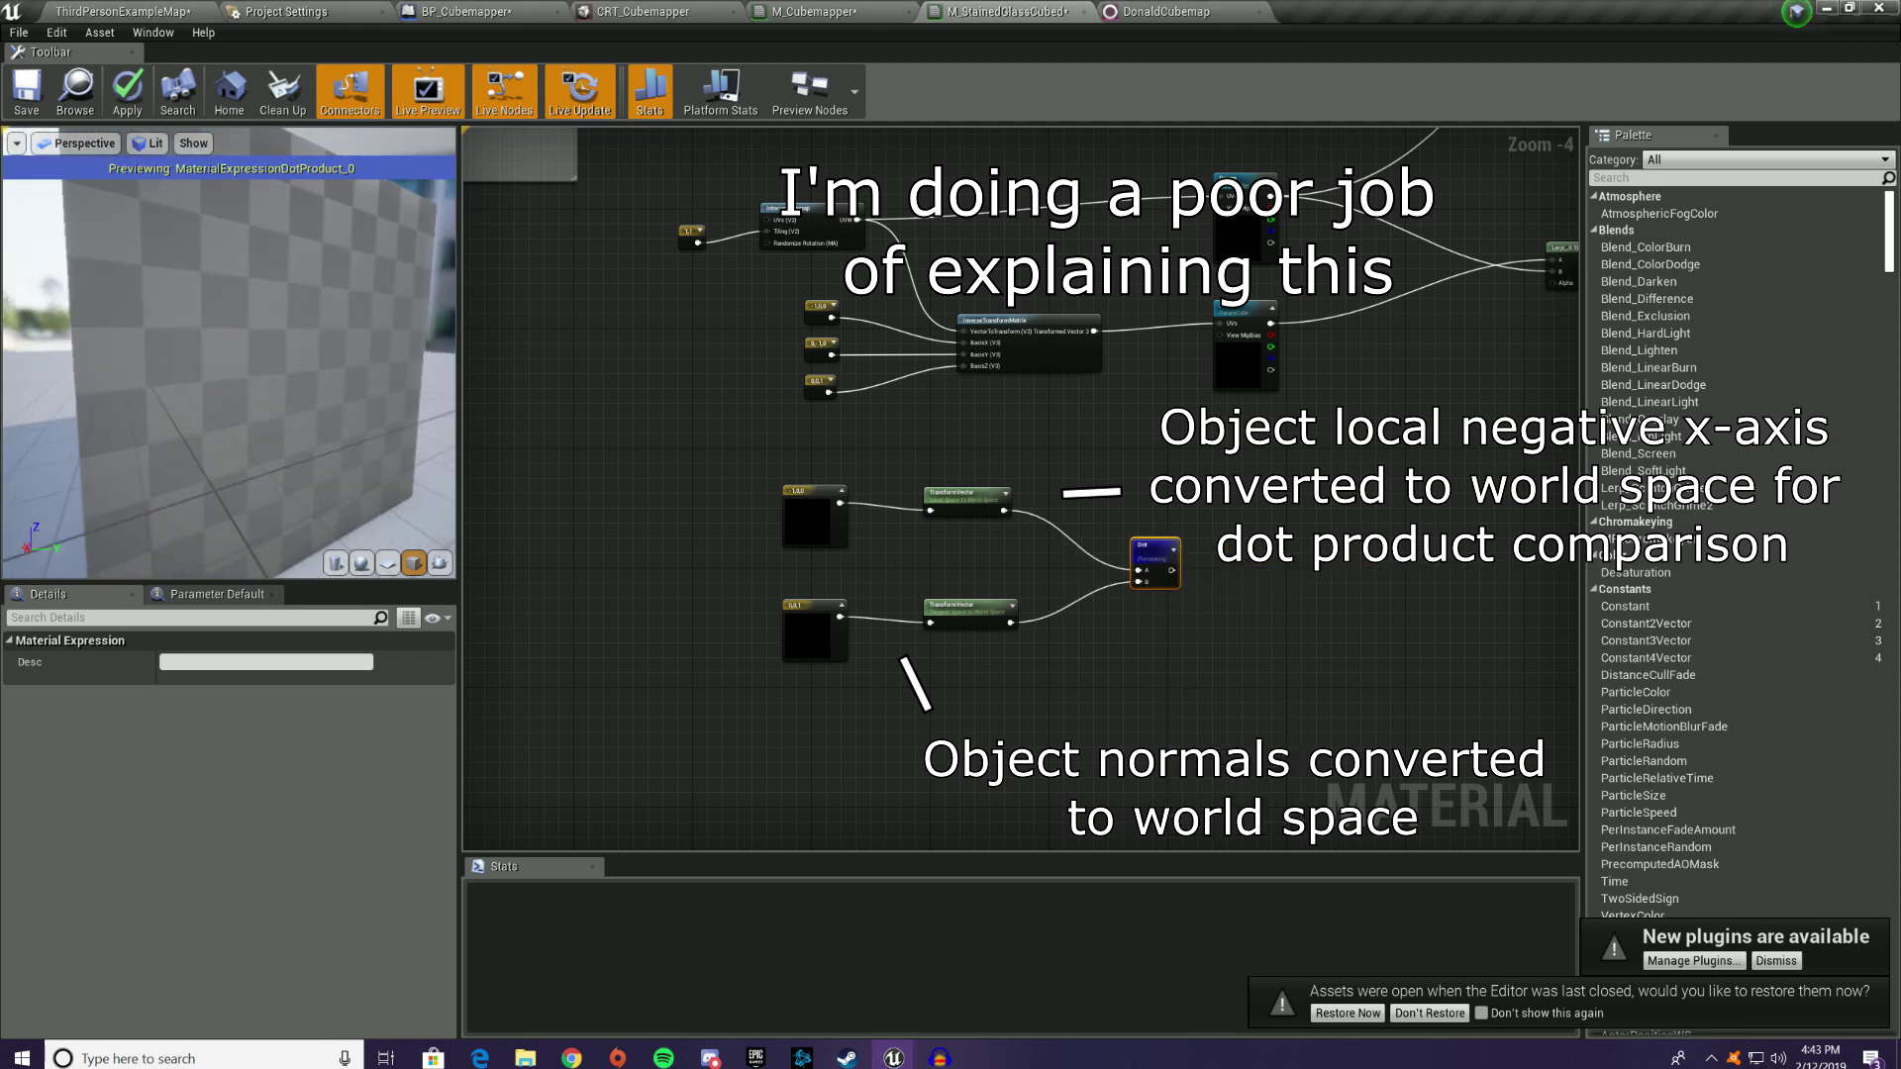
pyautogui.moveTo(255, 394); pyautogui.dragTo(317, 377)
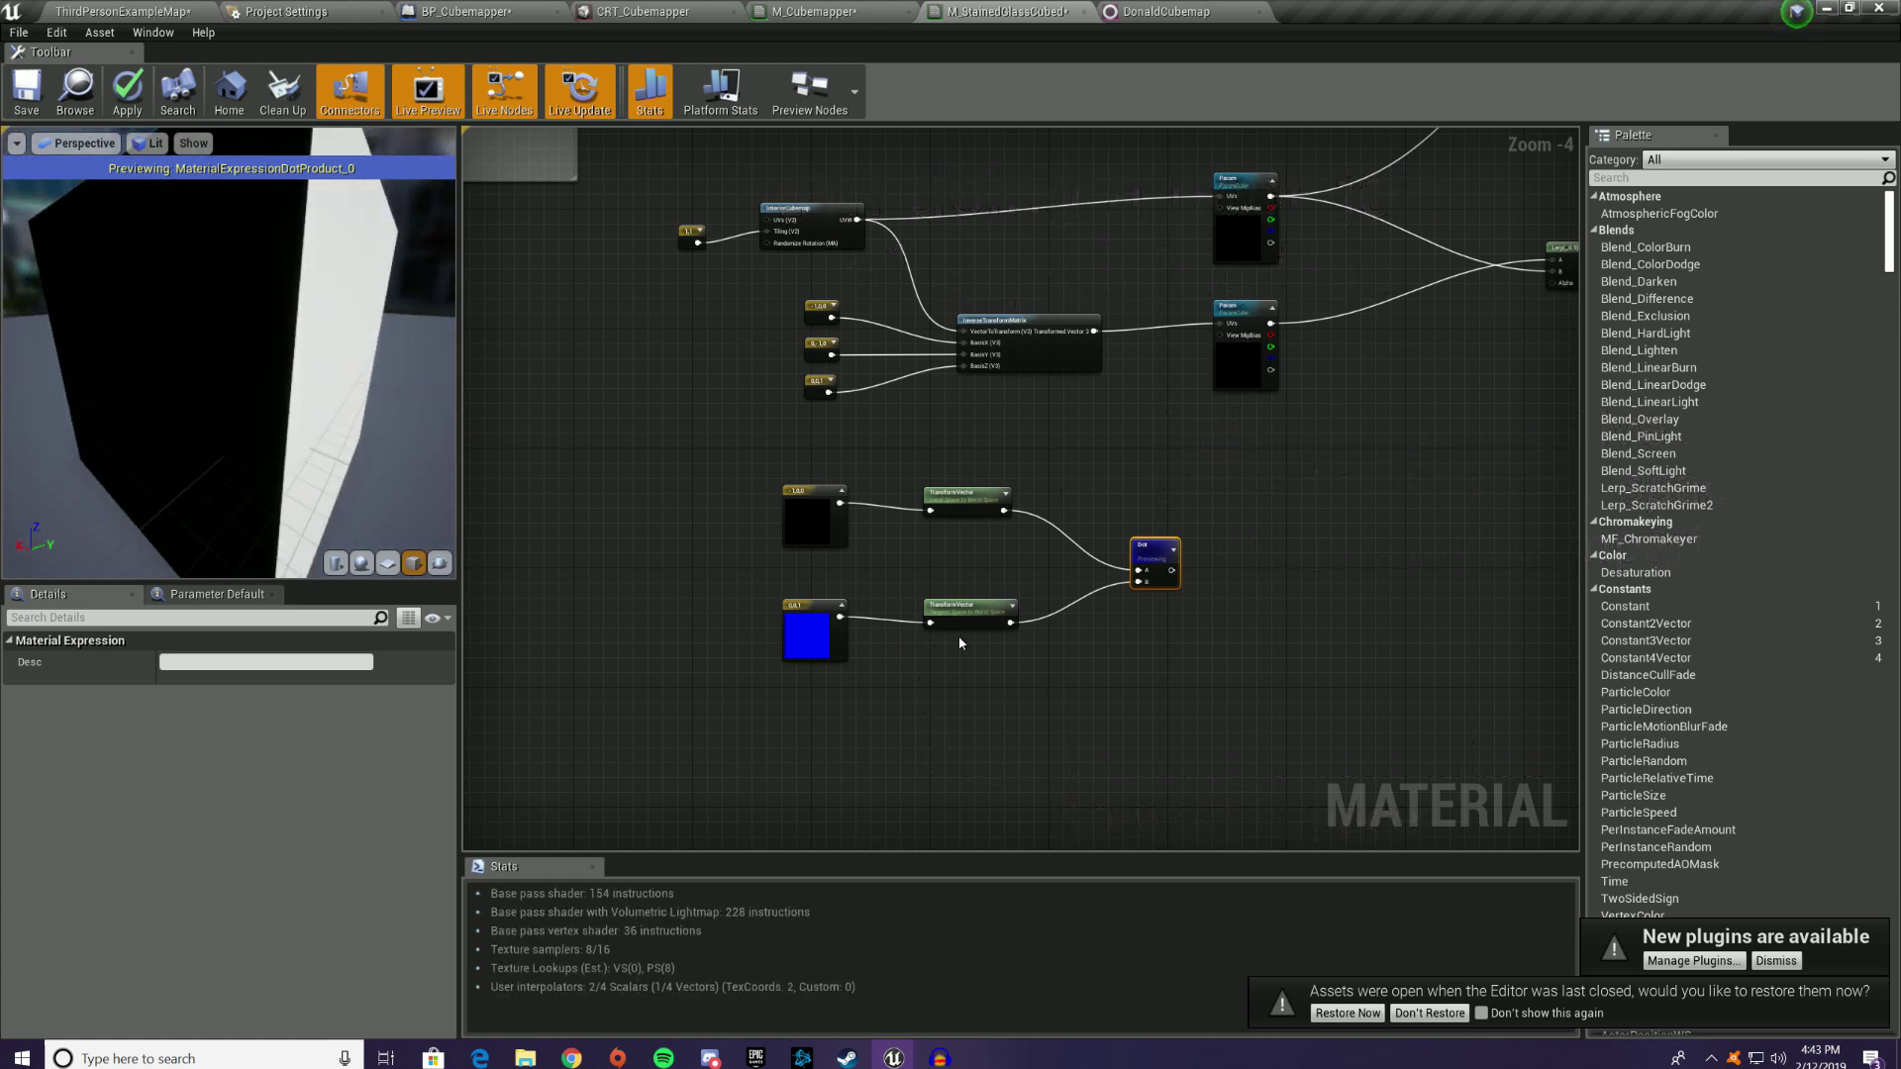
pyautogui.moveTo(287, 381); pyautogui.dragTo(173, 382)
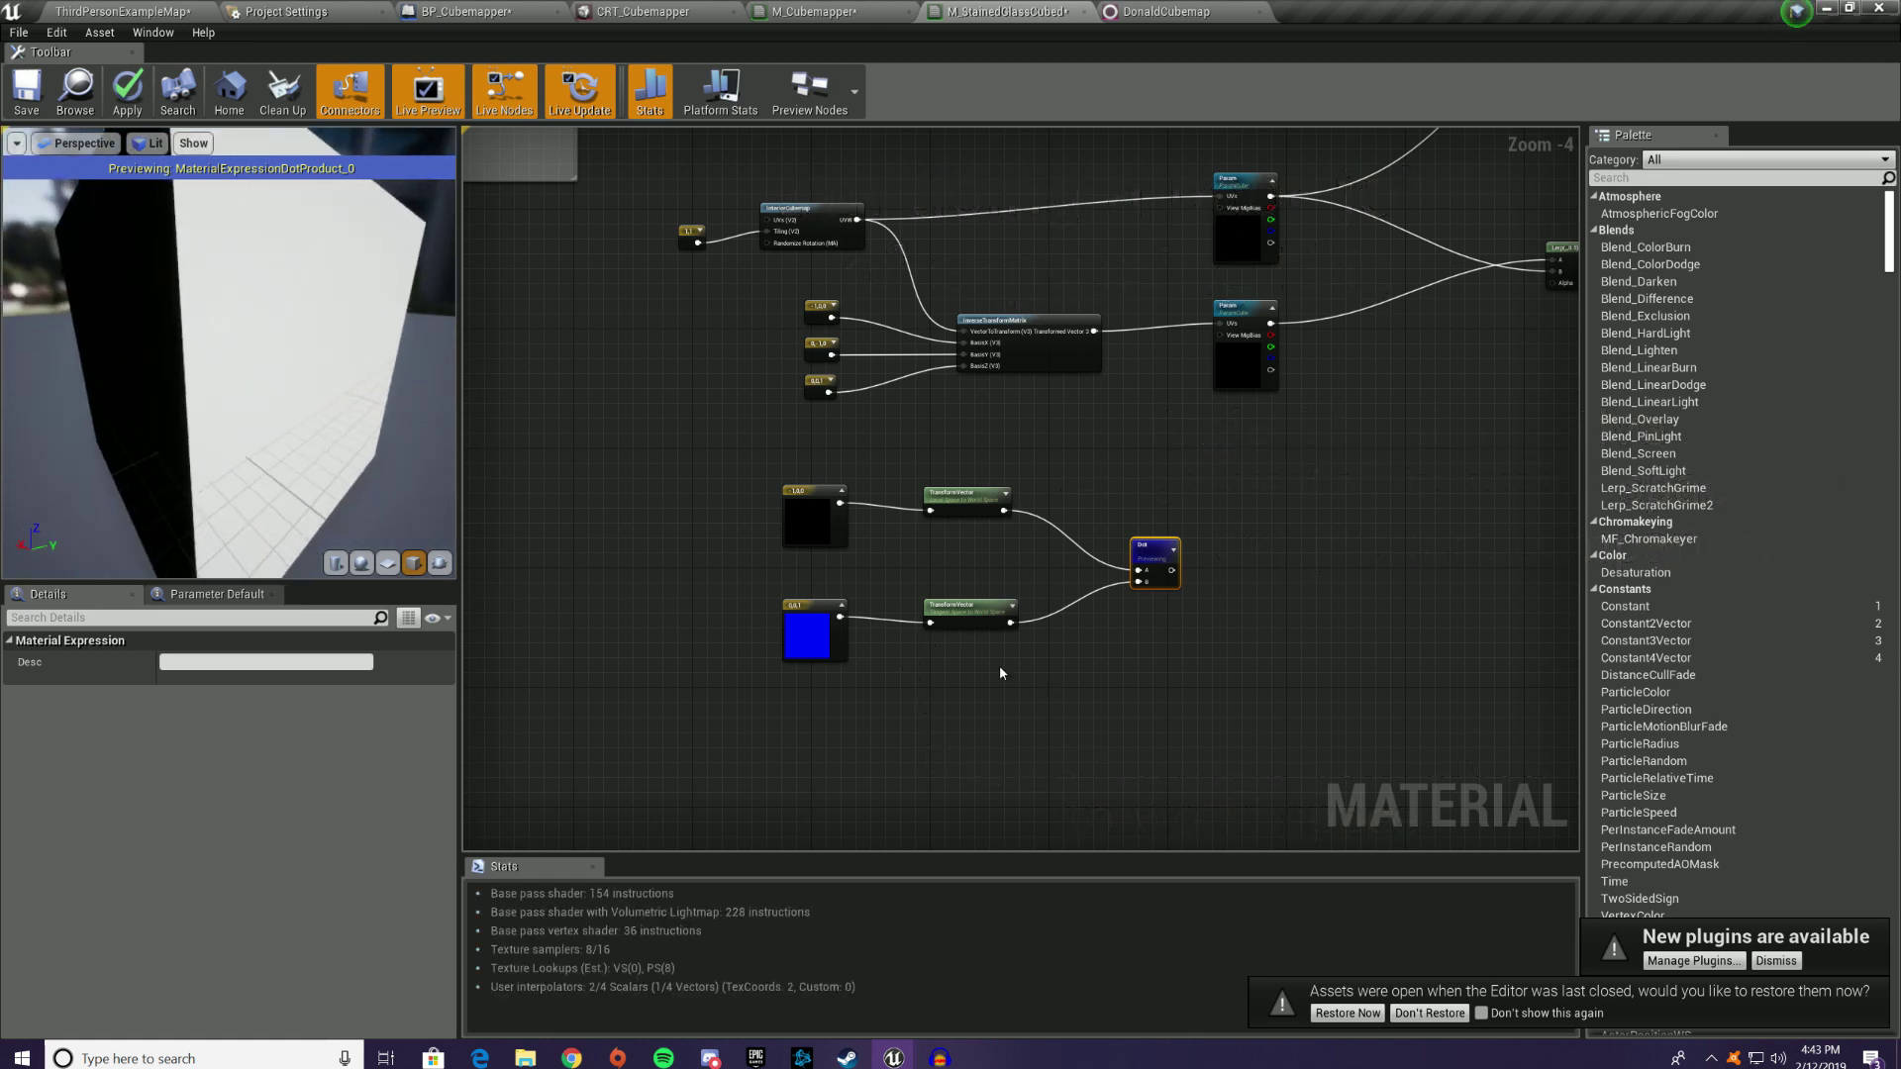
pyautogui.moveTo(301, 415); pyautogui.dragTo(451, 416)
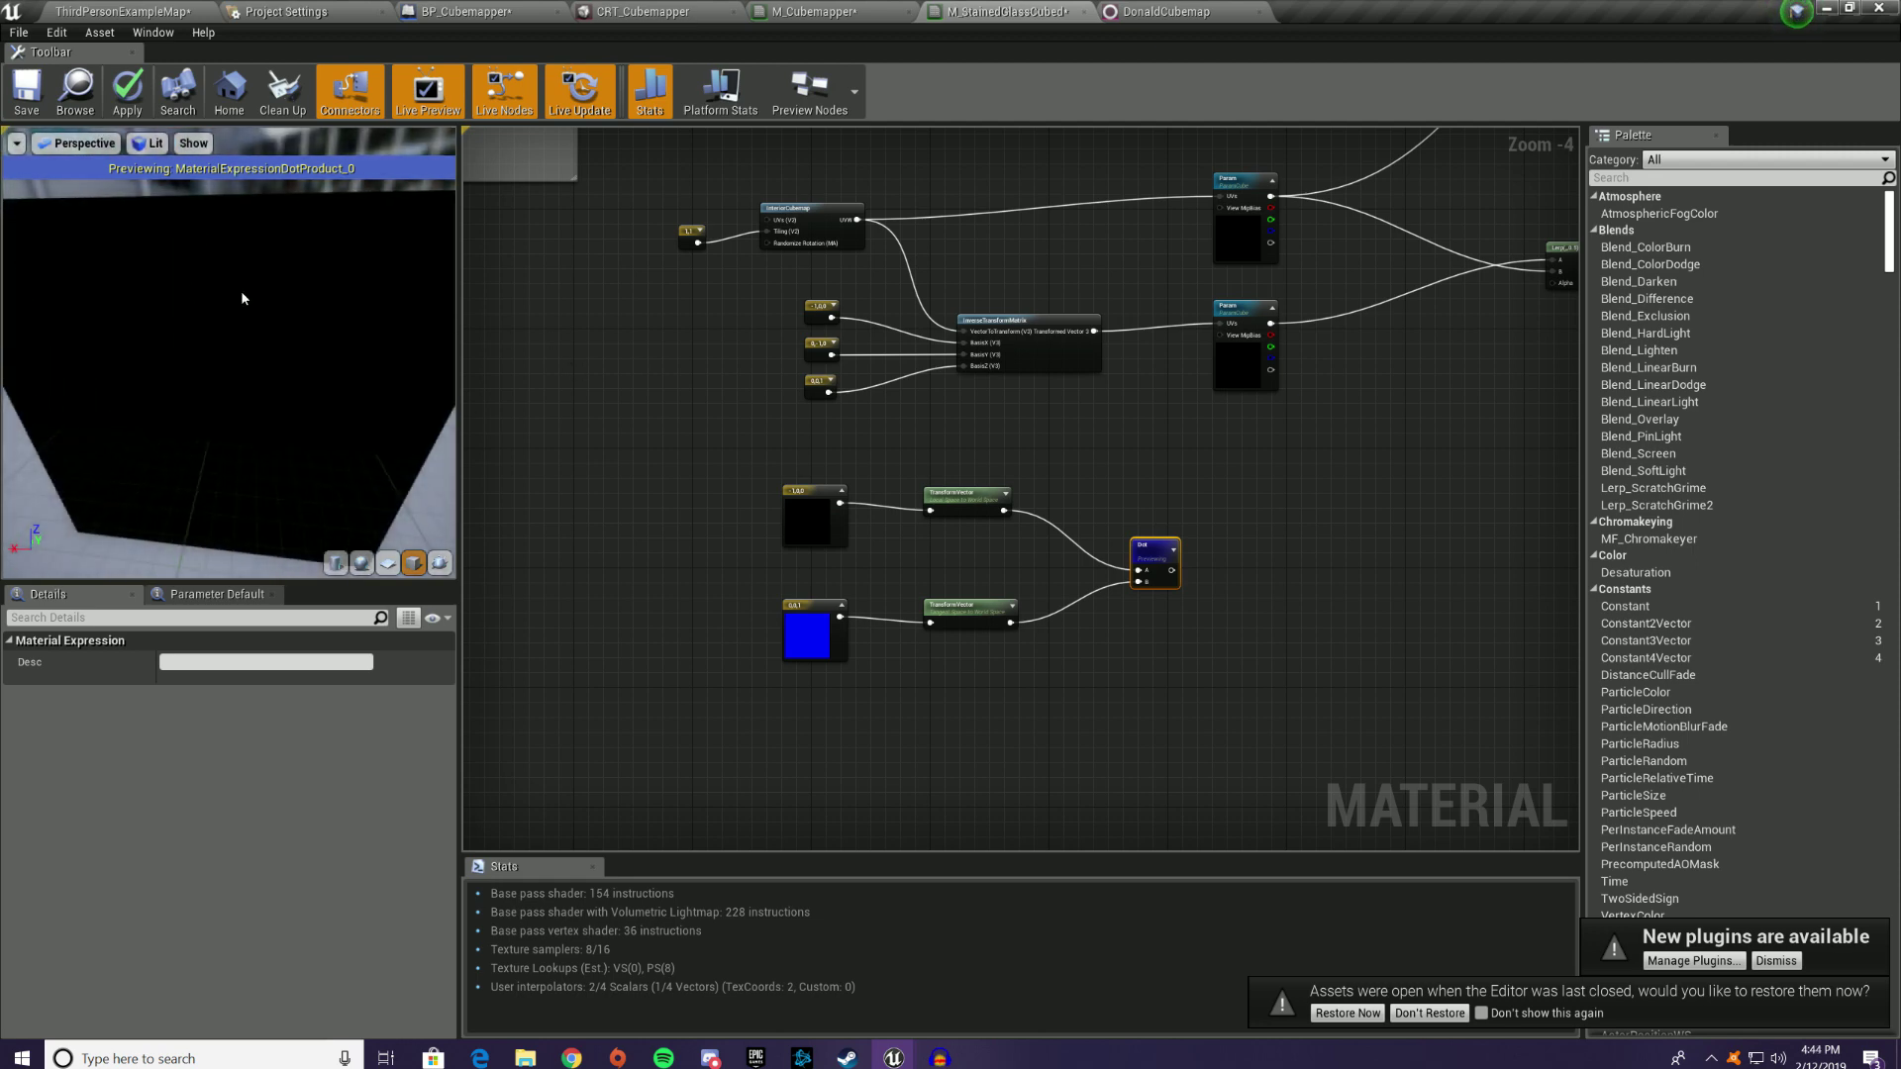
pyautogui.moveTo(423, 383); pyautogui.dragTo(247, 347)
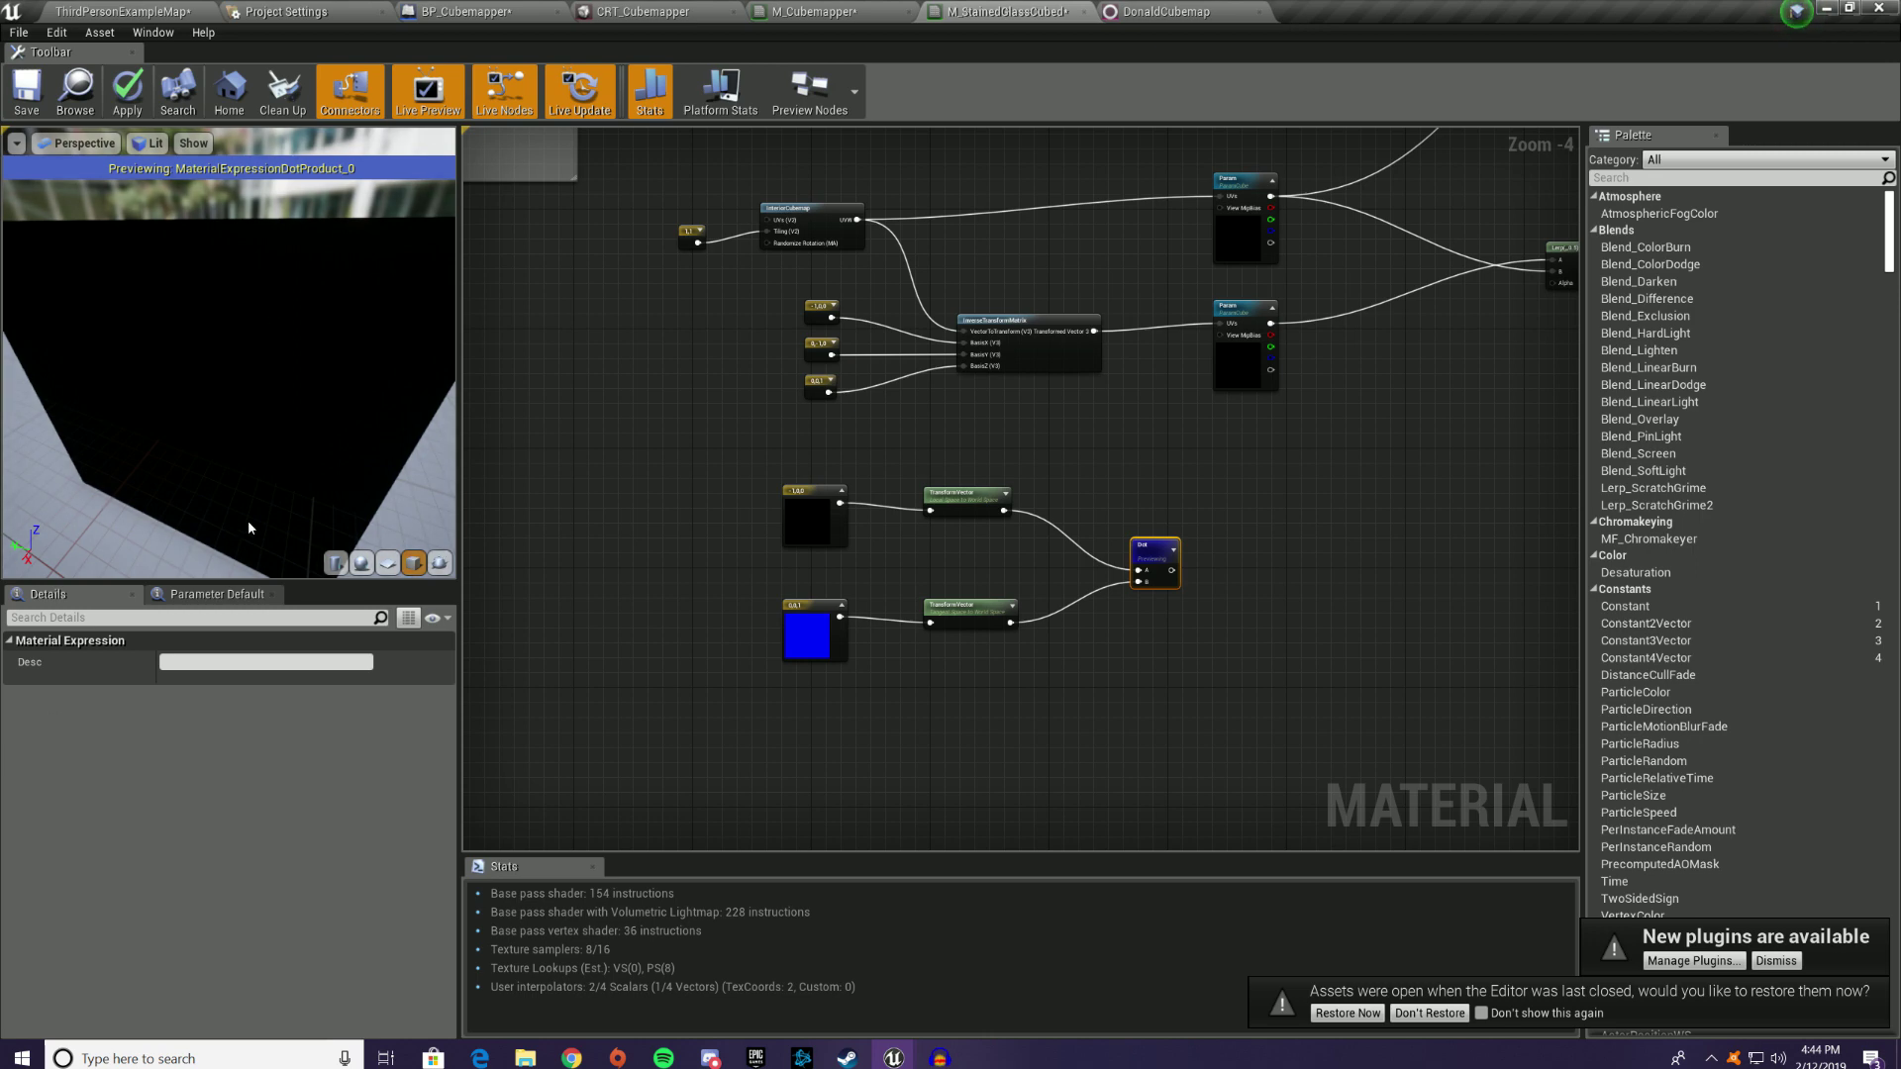
pyautogui.moveTo(249, 528); pyautogui.dragTo(40, 475)
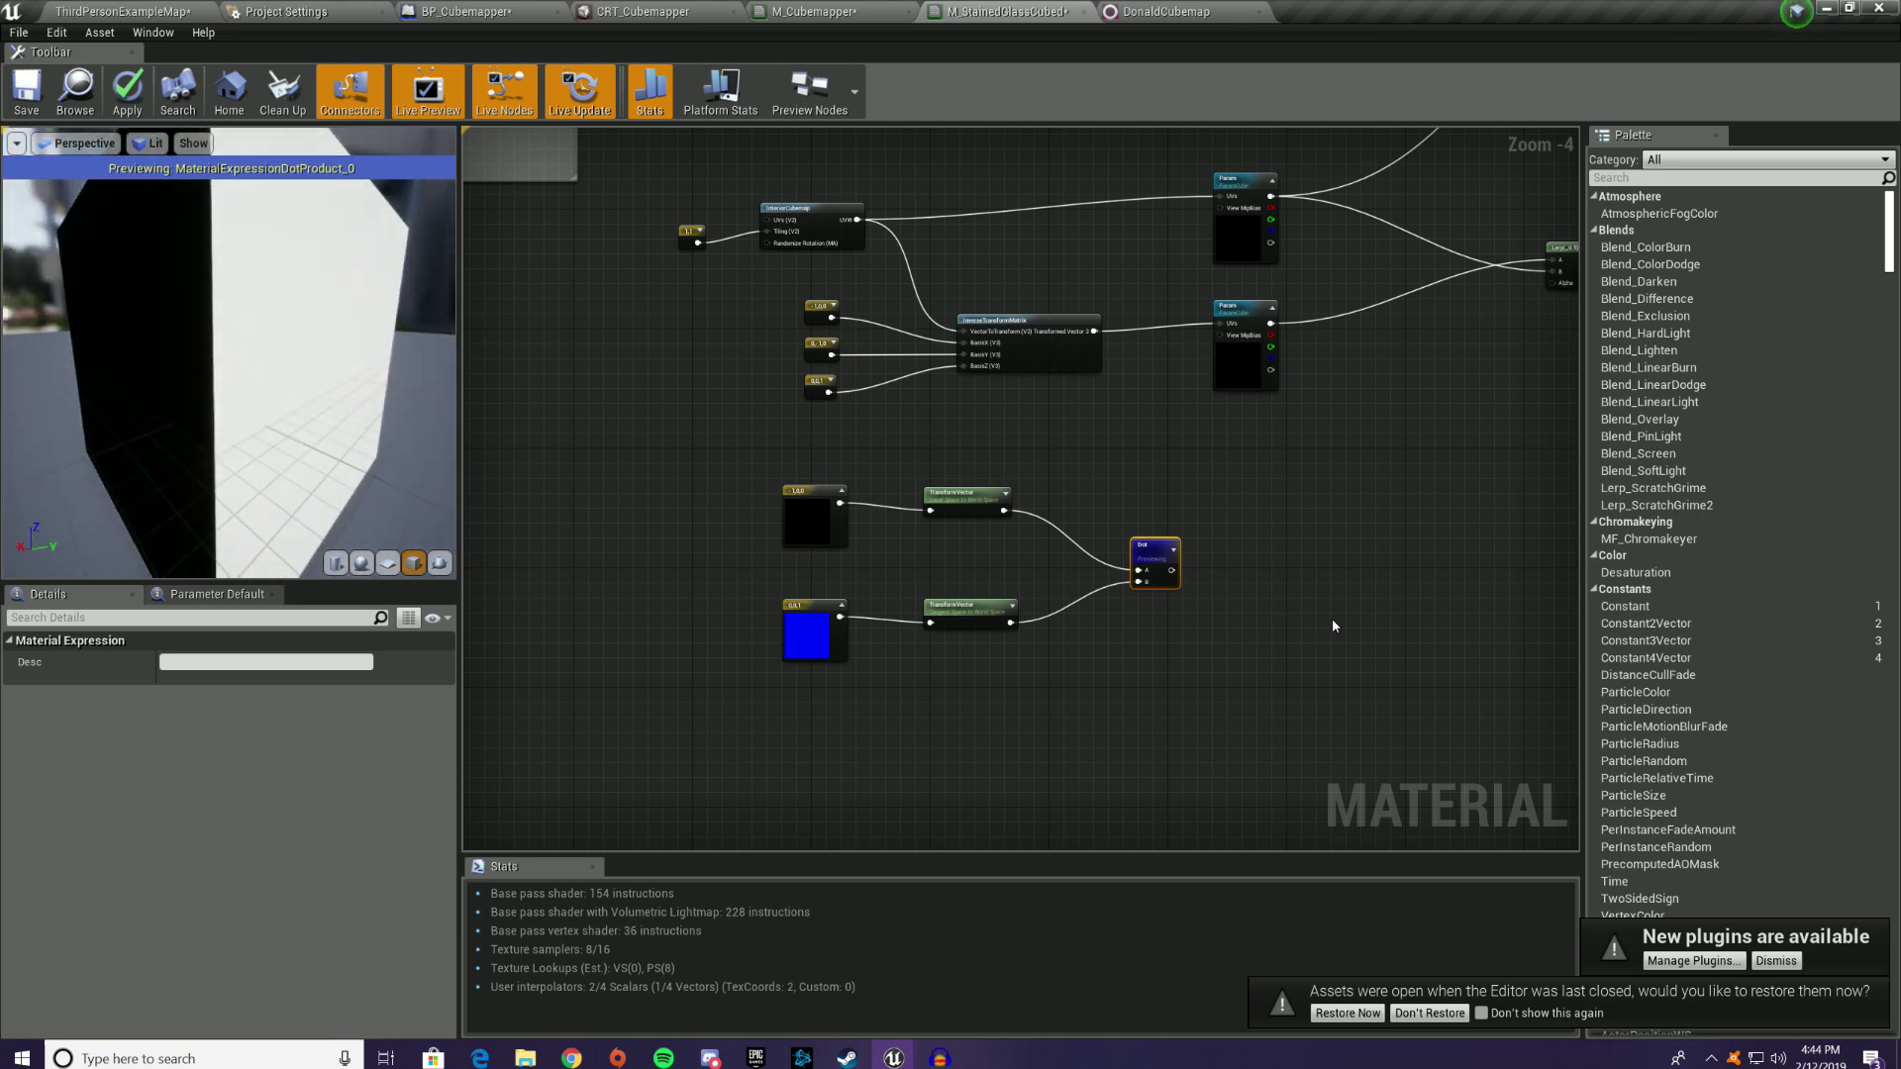
pyautogui.rightClick(1158, 547)
pyautogui.click(1188, 554)
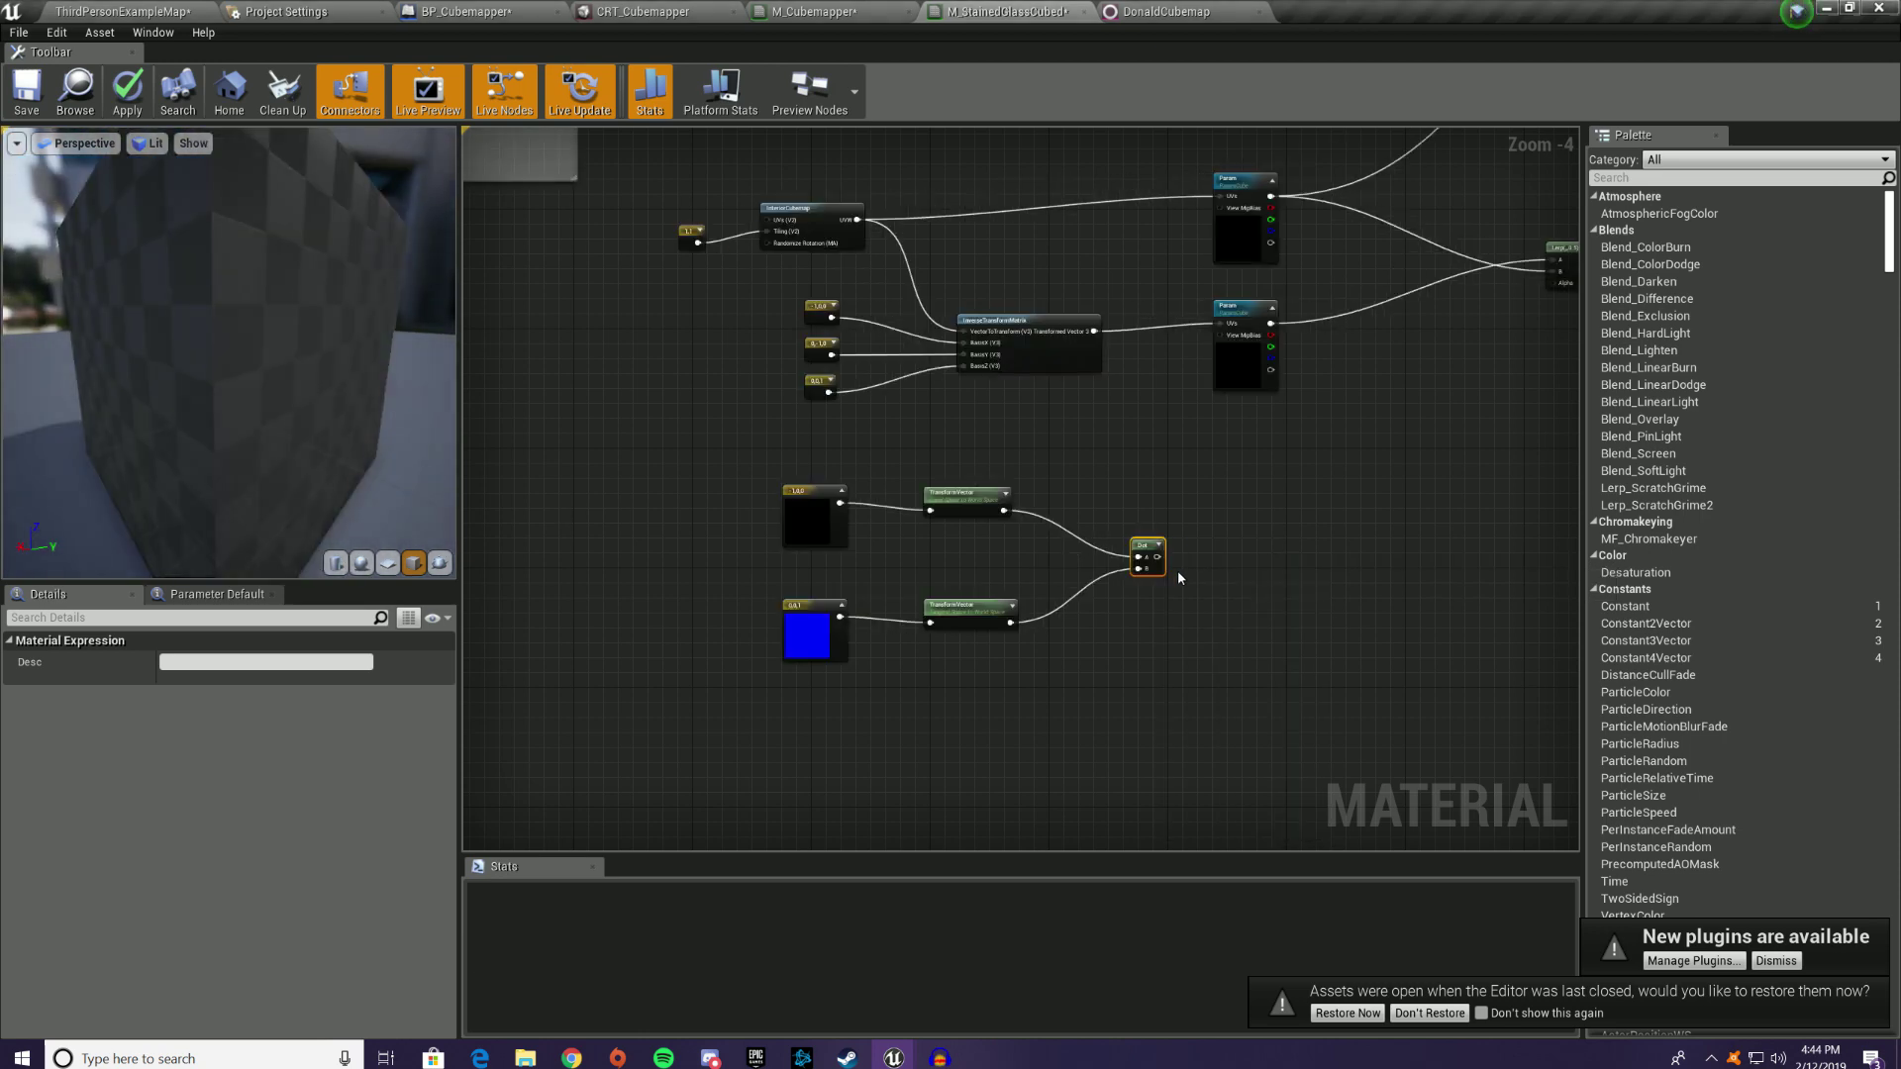
# Step: Add a Clamp node on the DotProduct output and connect the clamped value to the Lerp's Alpha
pyautogui.moveTo(1158, 557); pyautogui.dragTo(1192, 578)
pyautogui.write('clam')
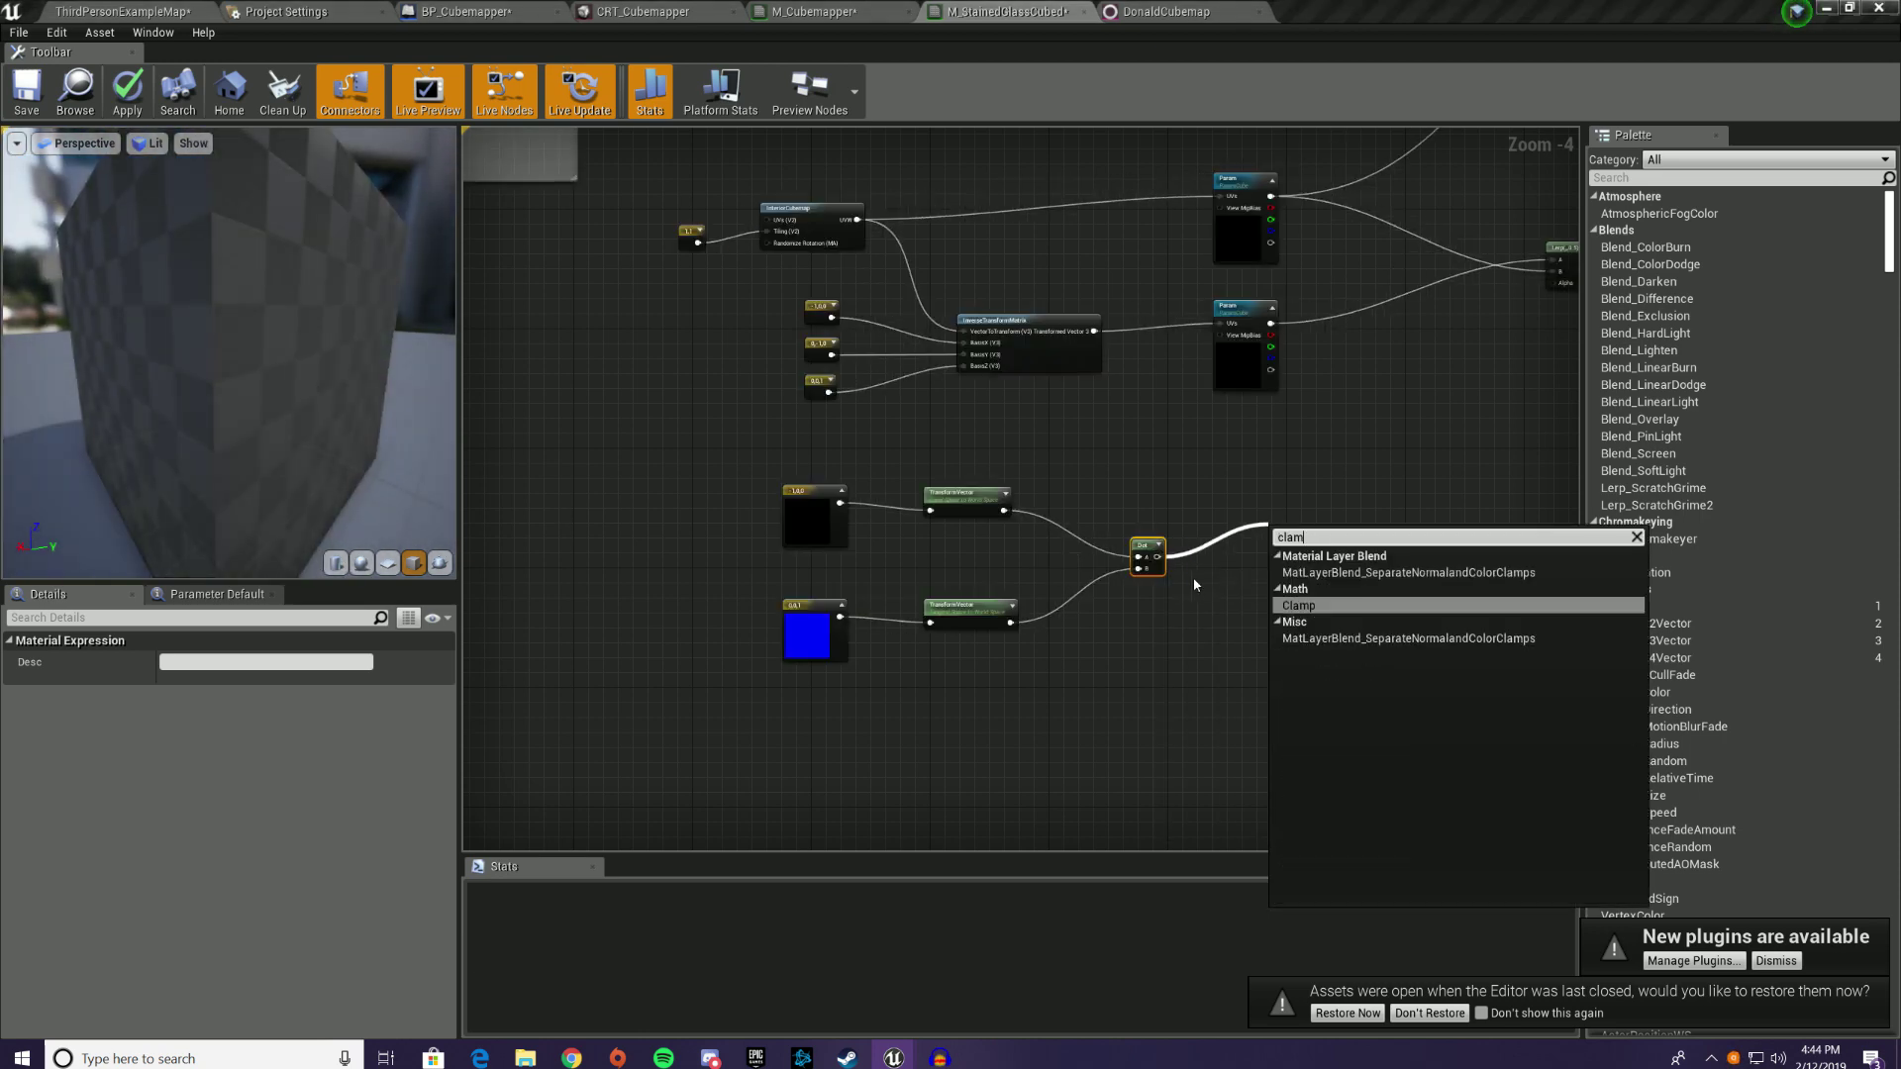
pyautogui.press('Return')
pyautogui.moveTo(1344, 543); pyautogui.dragTo(1282, 281)
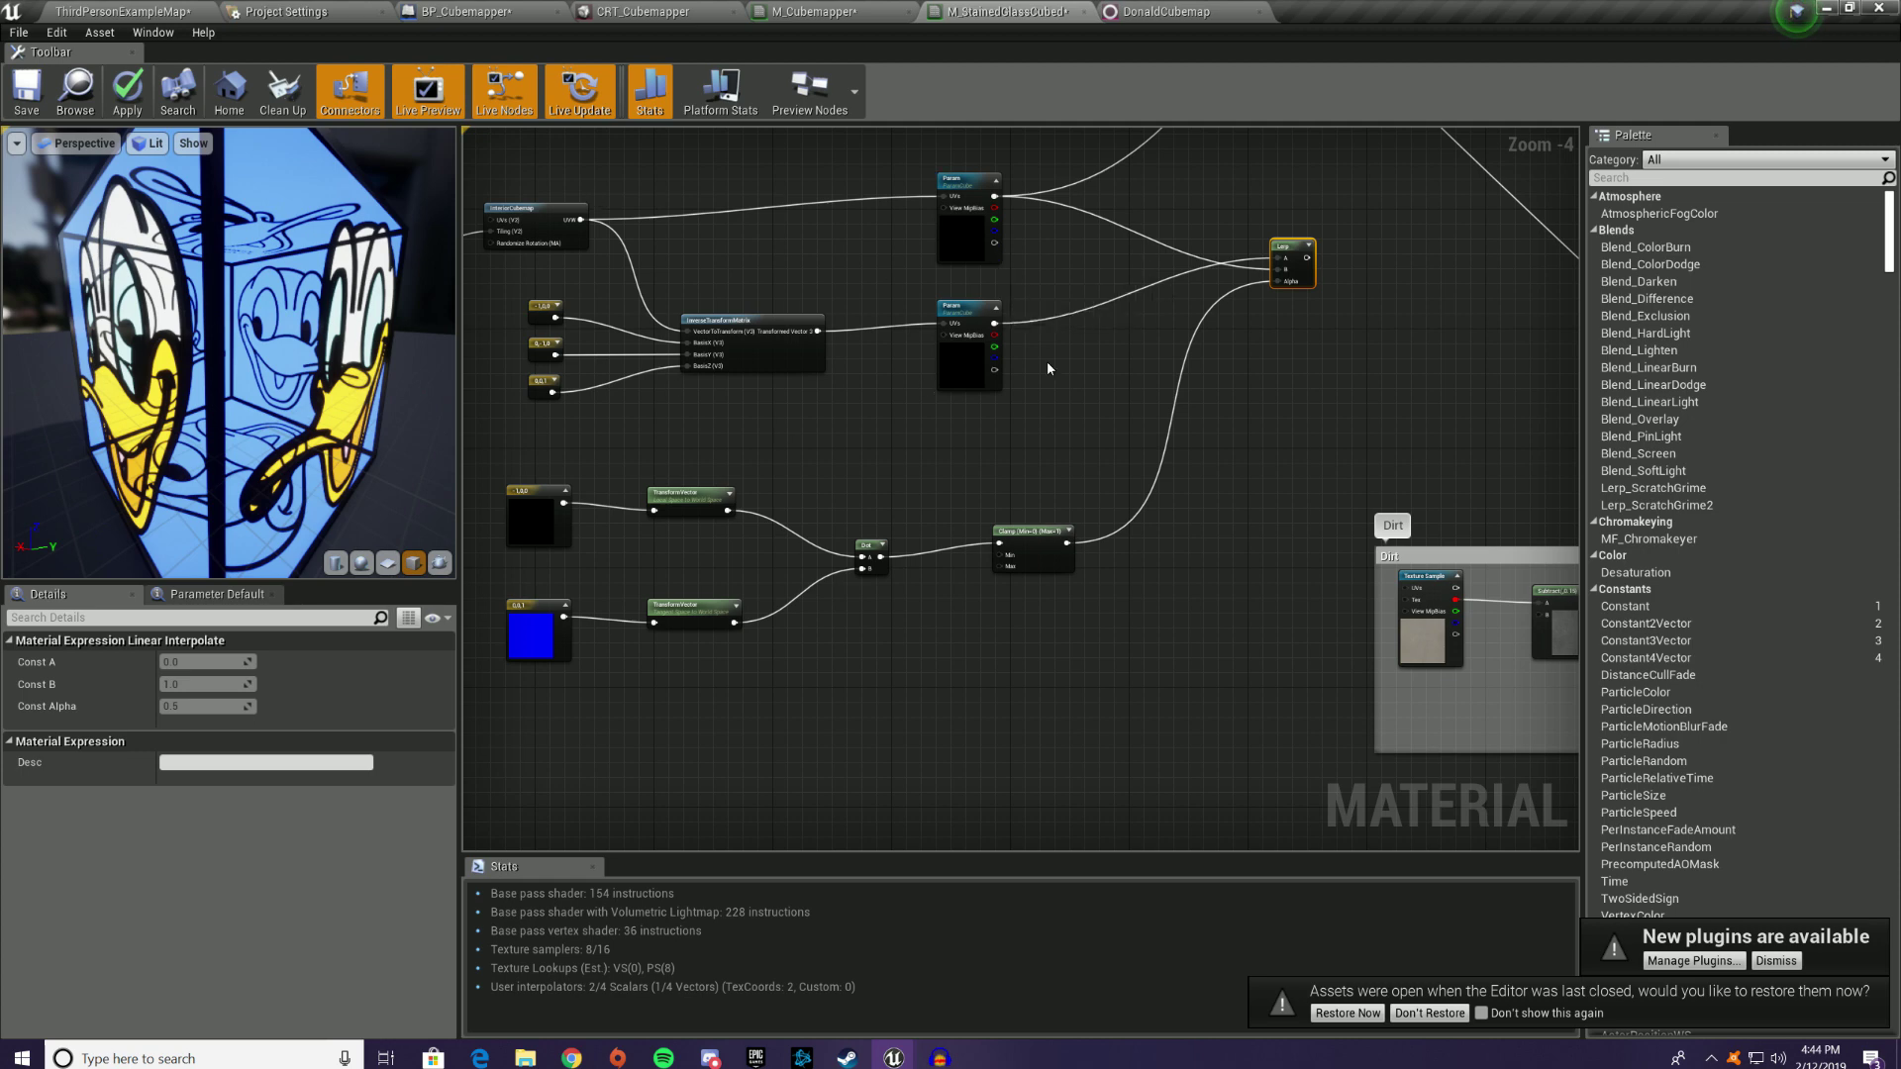
# Step: Connect the Lerp output to the lower input of the Multiply node in place of the direct cubemap sample, and apply the material
pyautogui.click(130, 87)
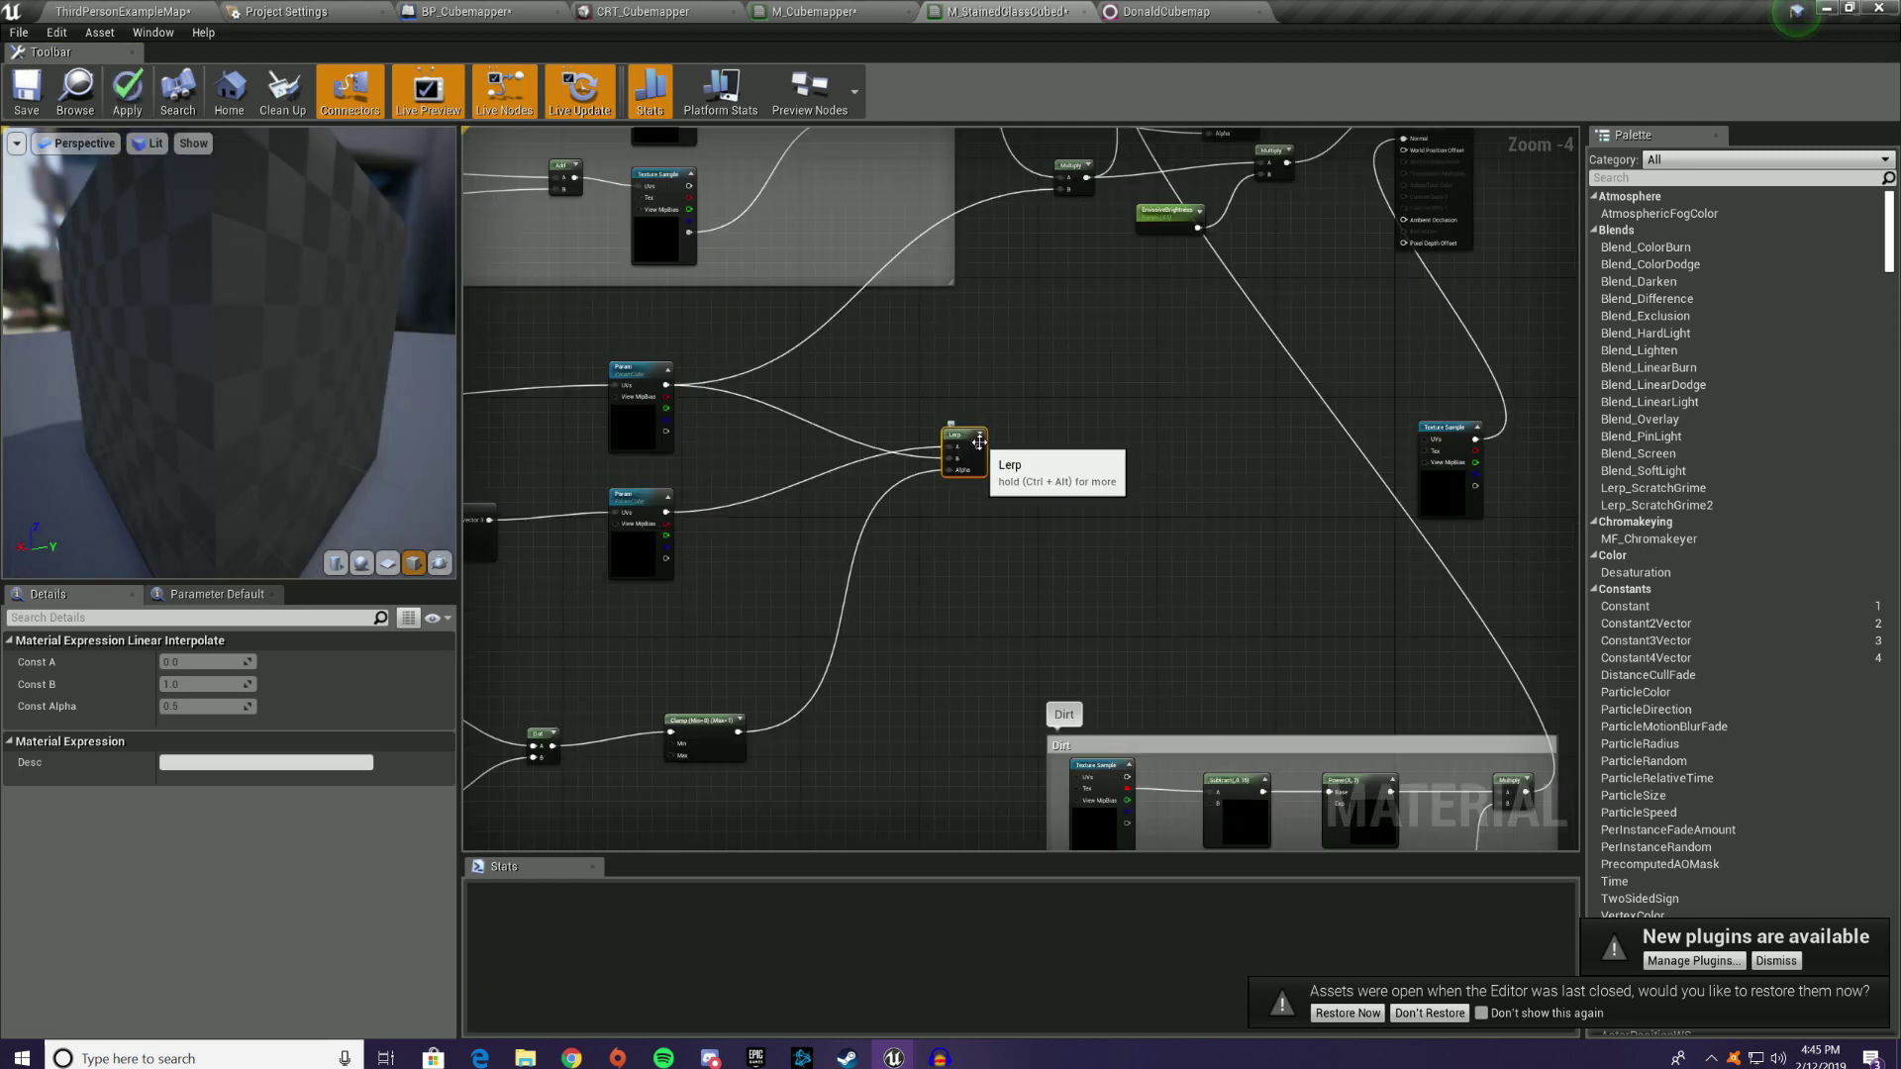
pyautogui.moveTo(979, 445); pyautogui.dragTo(1063, 191)
pyautogui.click(131, 101)
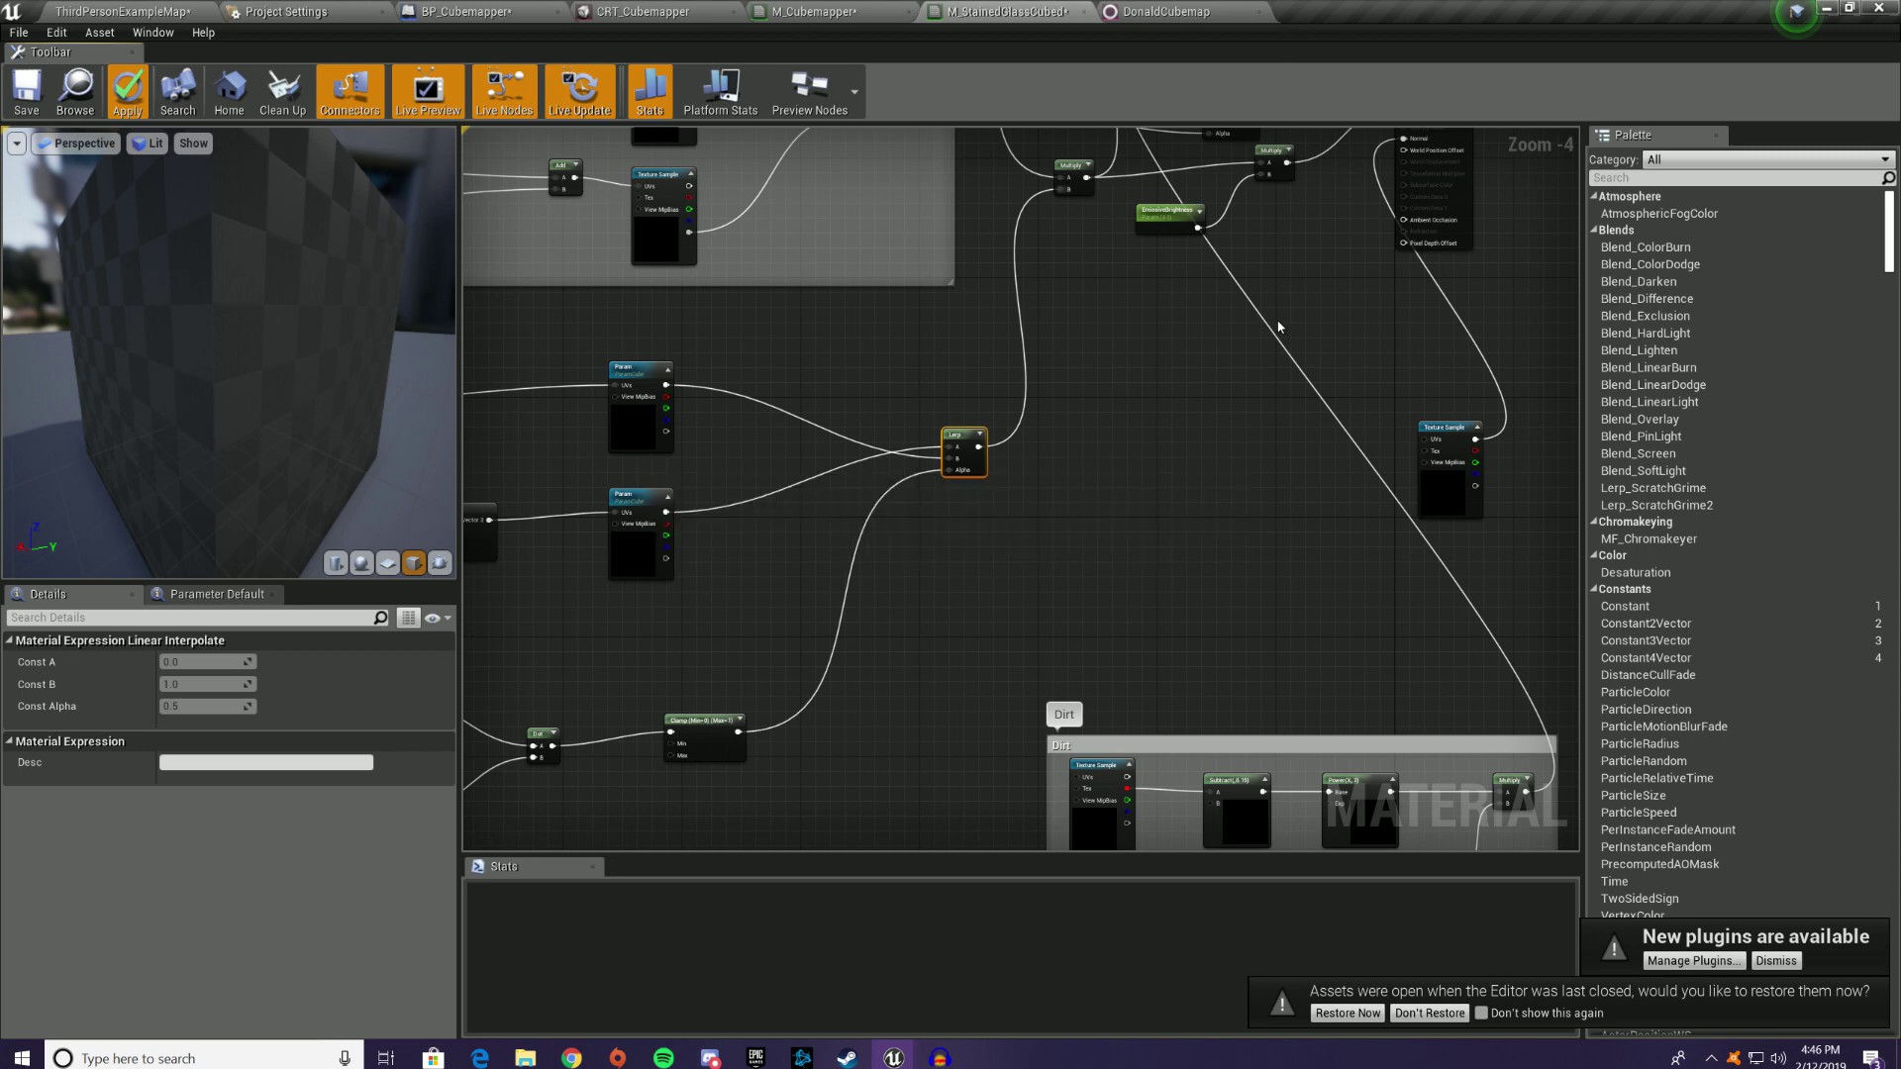
pyautogui.moveTo(818, 372); pyautogui.dragTo(1048, 392, button='right')
# Step: Look at the cube with the applied material in the ThirdPersonExampleMap level, and return to the M_StainedGlassCubed graph
pyautogui.click(114, 10)
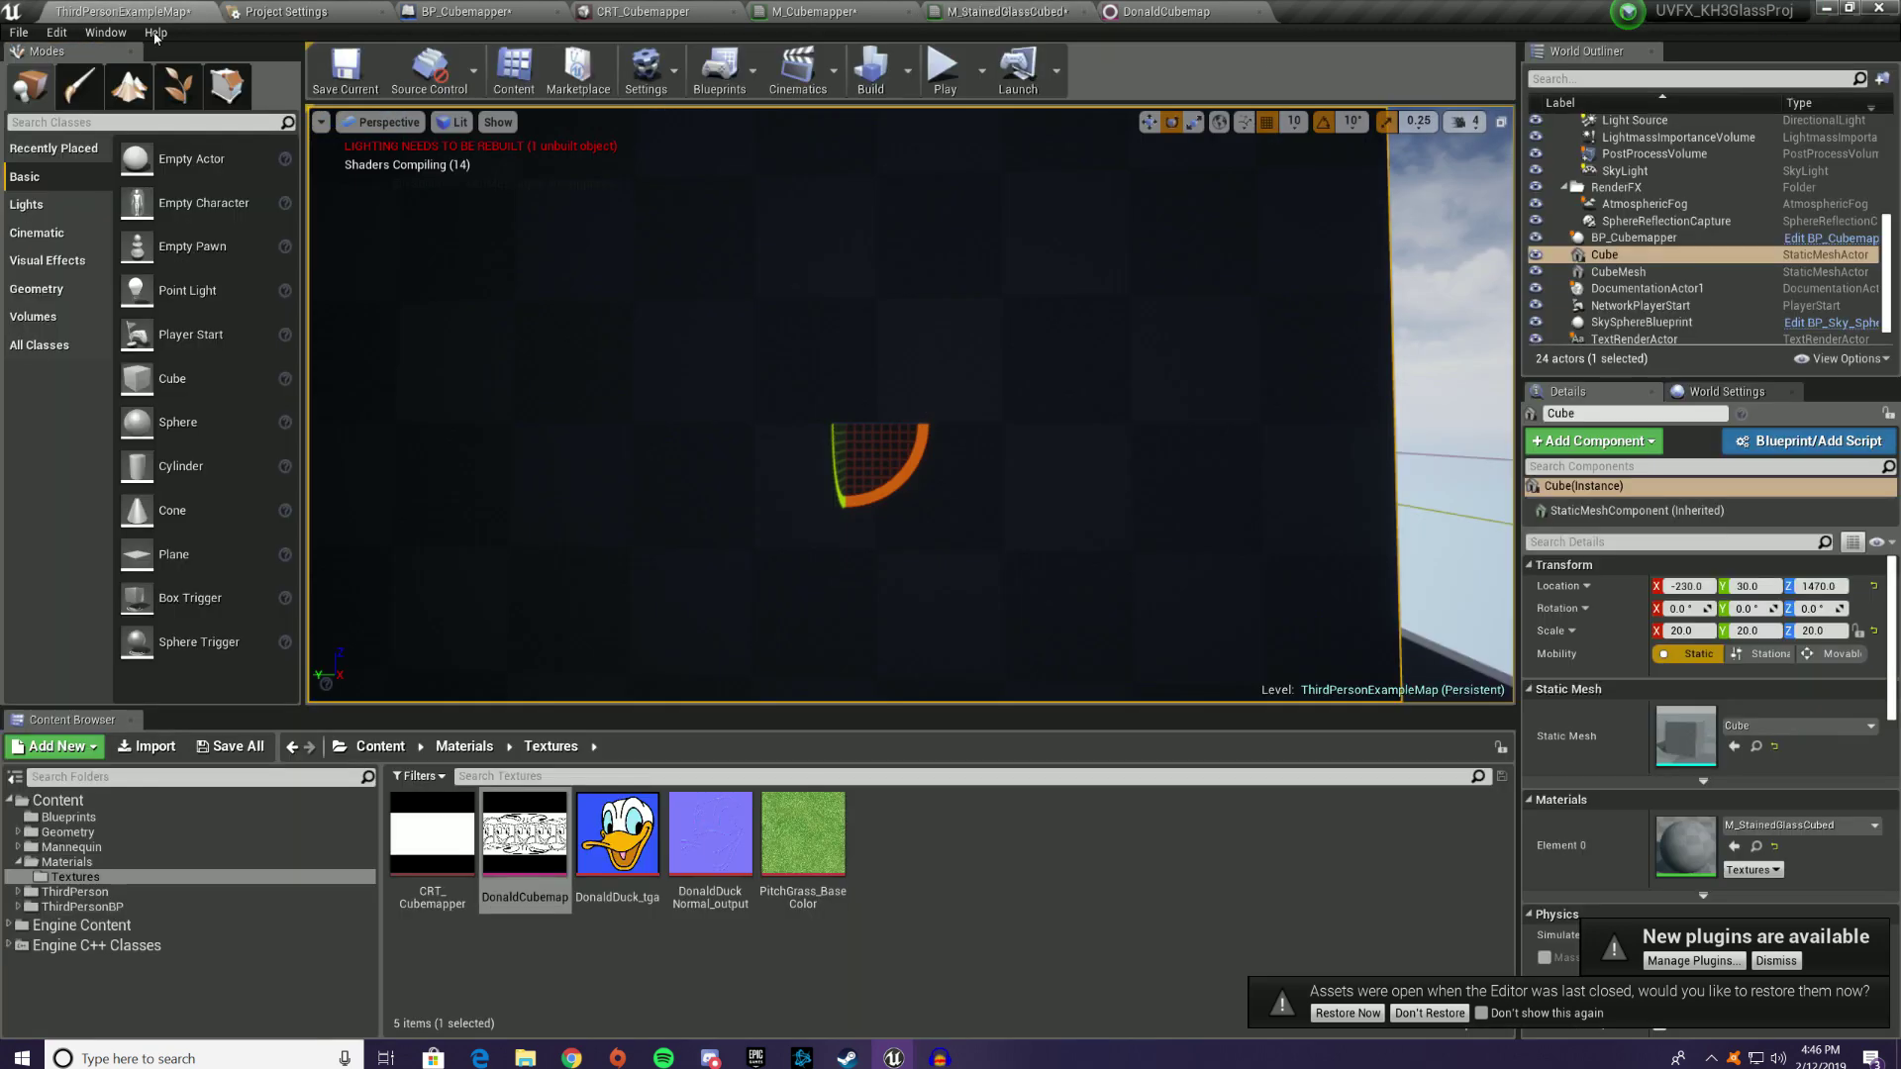
pyautogui.moveTo(909, 404); pyautogui.dragTo(1181, 326, button='right')
pyautogui.click(1008, 12)
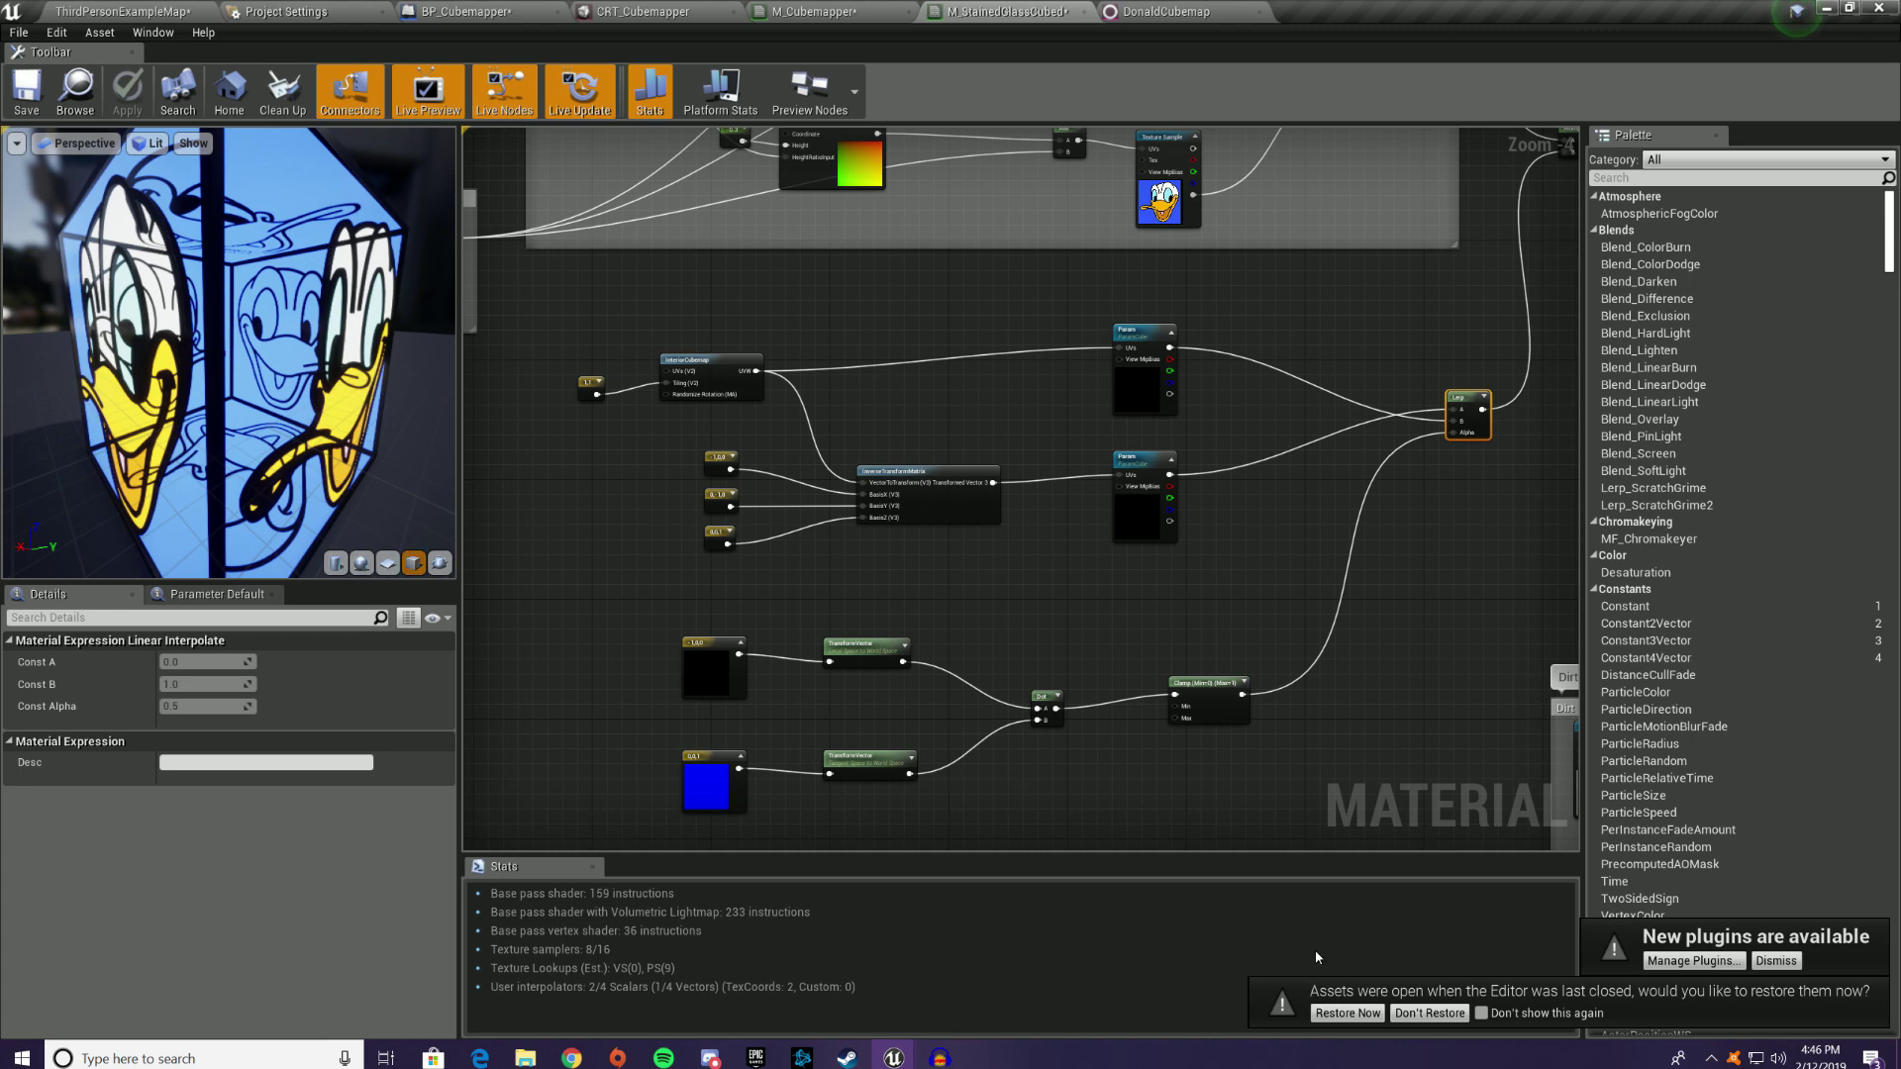
# Step: Move the mask nodes, from the two vector constants through to the Clamp, further down the graph
pyautogui.moveTo(951, 705); pyautogui.dragTo(1041, 535, button='right')
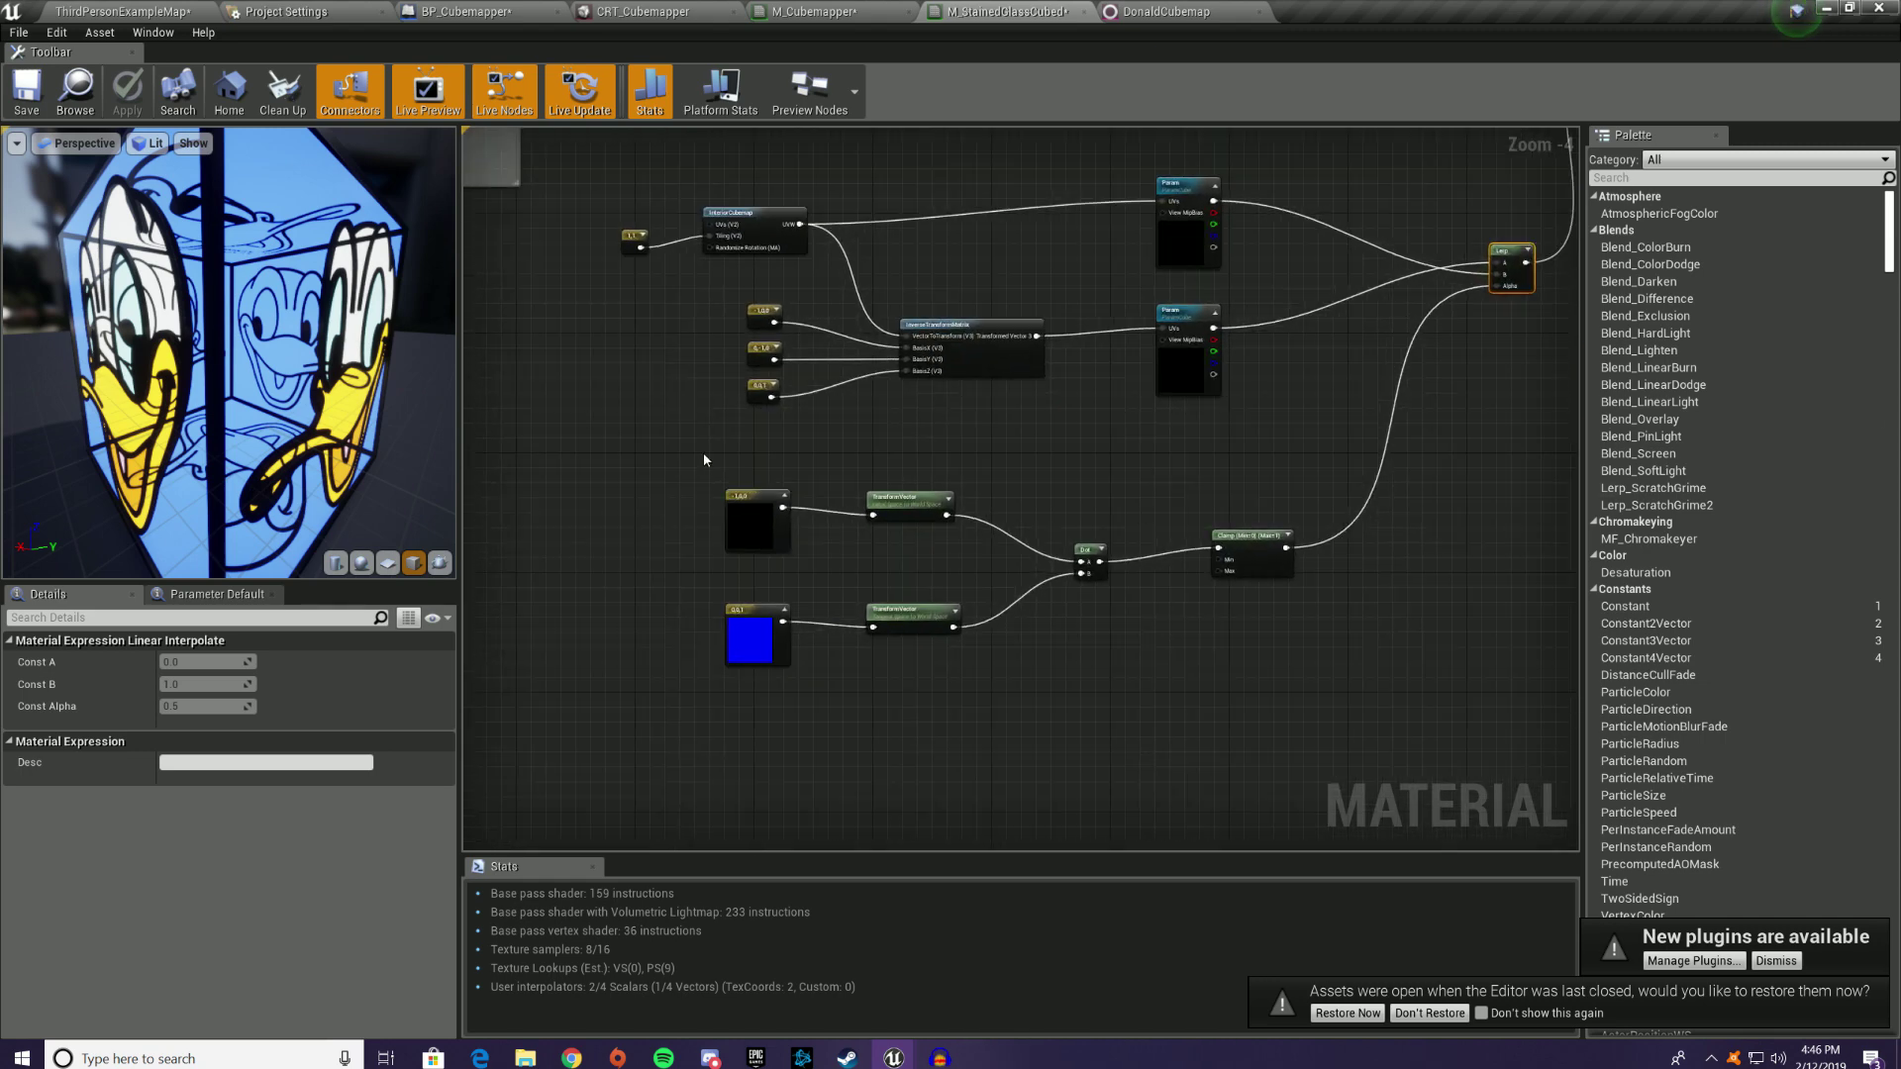
pyautogui.moveTo(705, 458); pyautogui.dragTo(1315, 698)
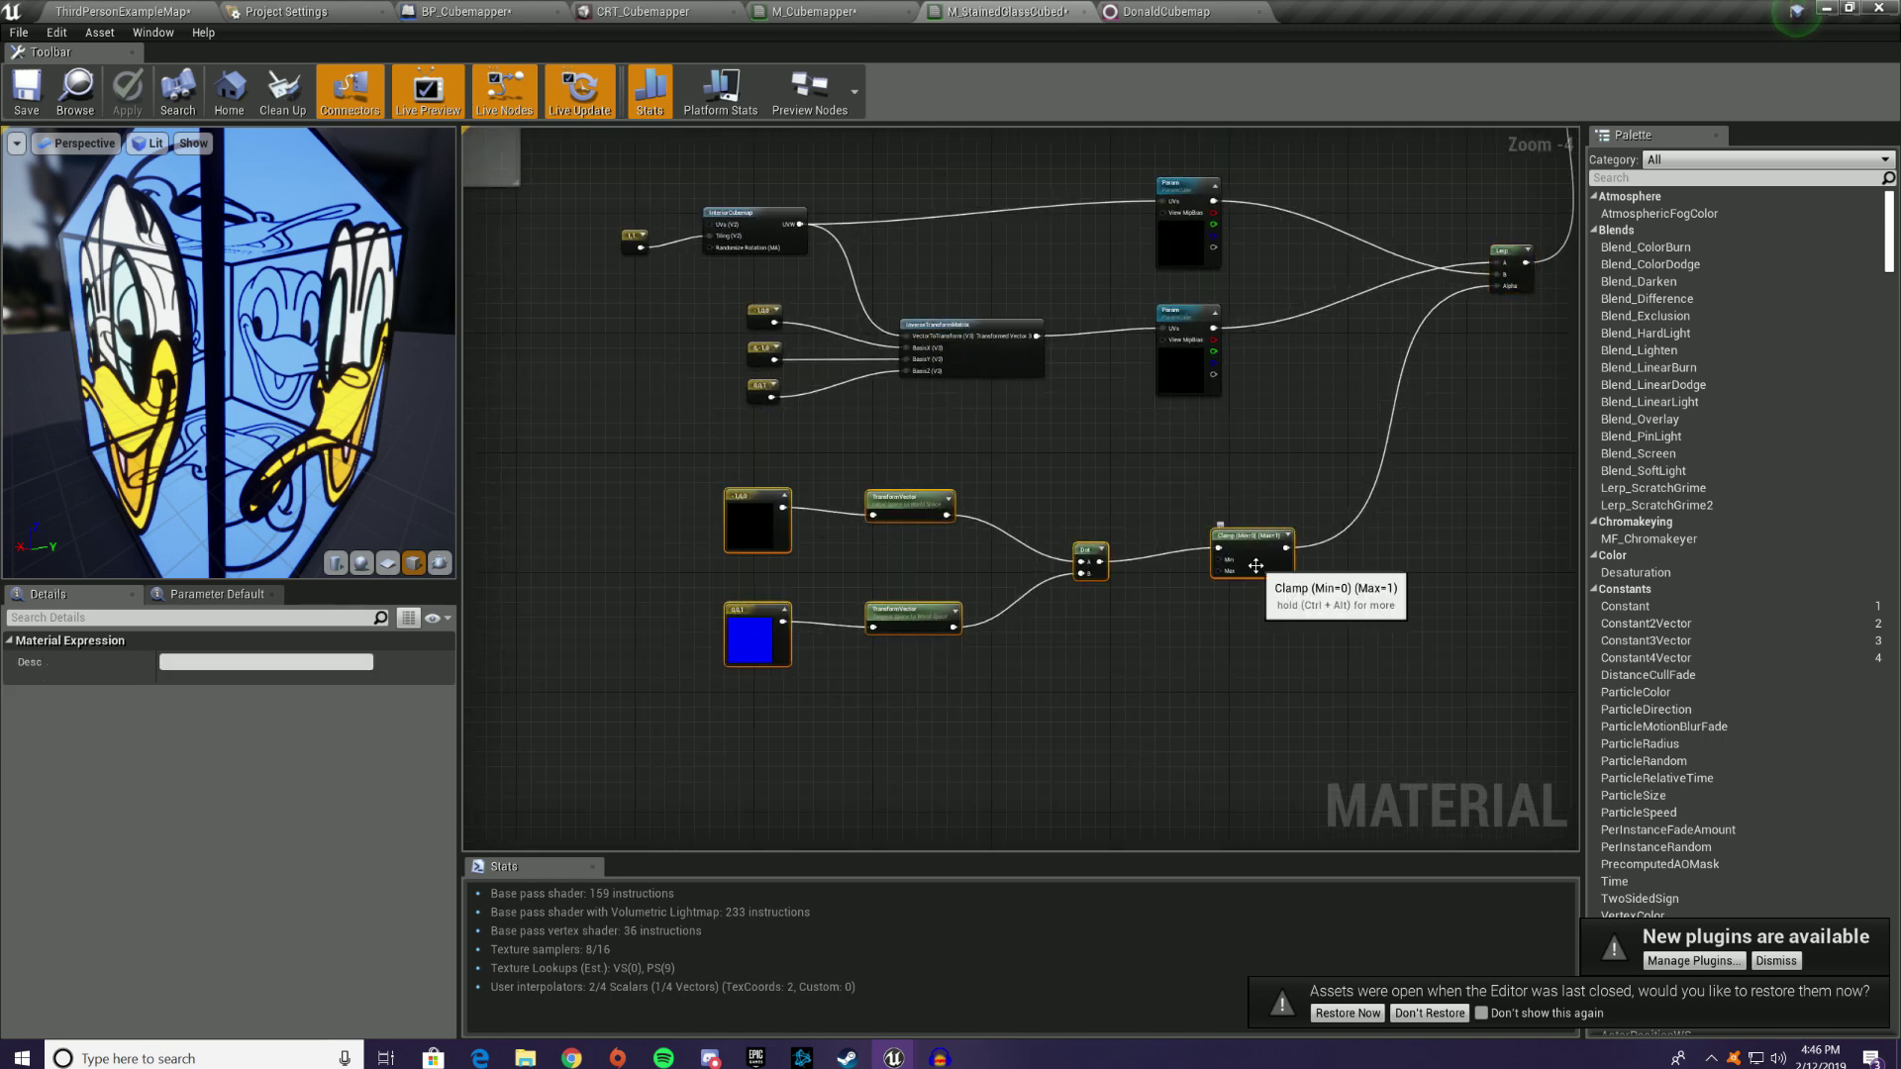
pyautogui.moveTo(1258, 572); pyautogui.dragTo(1119, 445)
# Step: Add a second Lerp with the lower cubemap sample as B, and feed its output into the first Lerp in place of that sample
pyautogui.moveTo(1119, 446); pyautogui.dragTo(1079, 619, button='right')
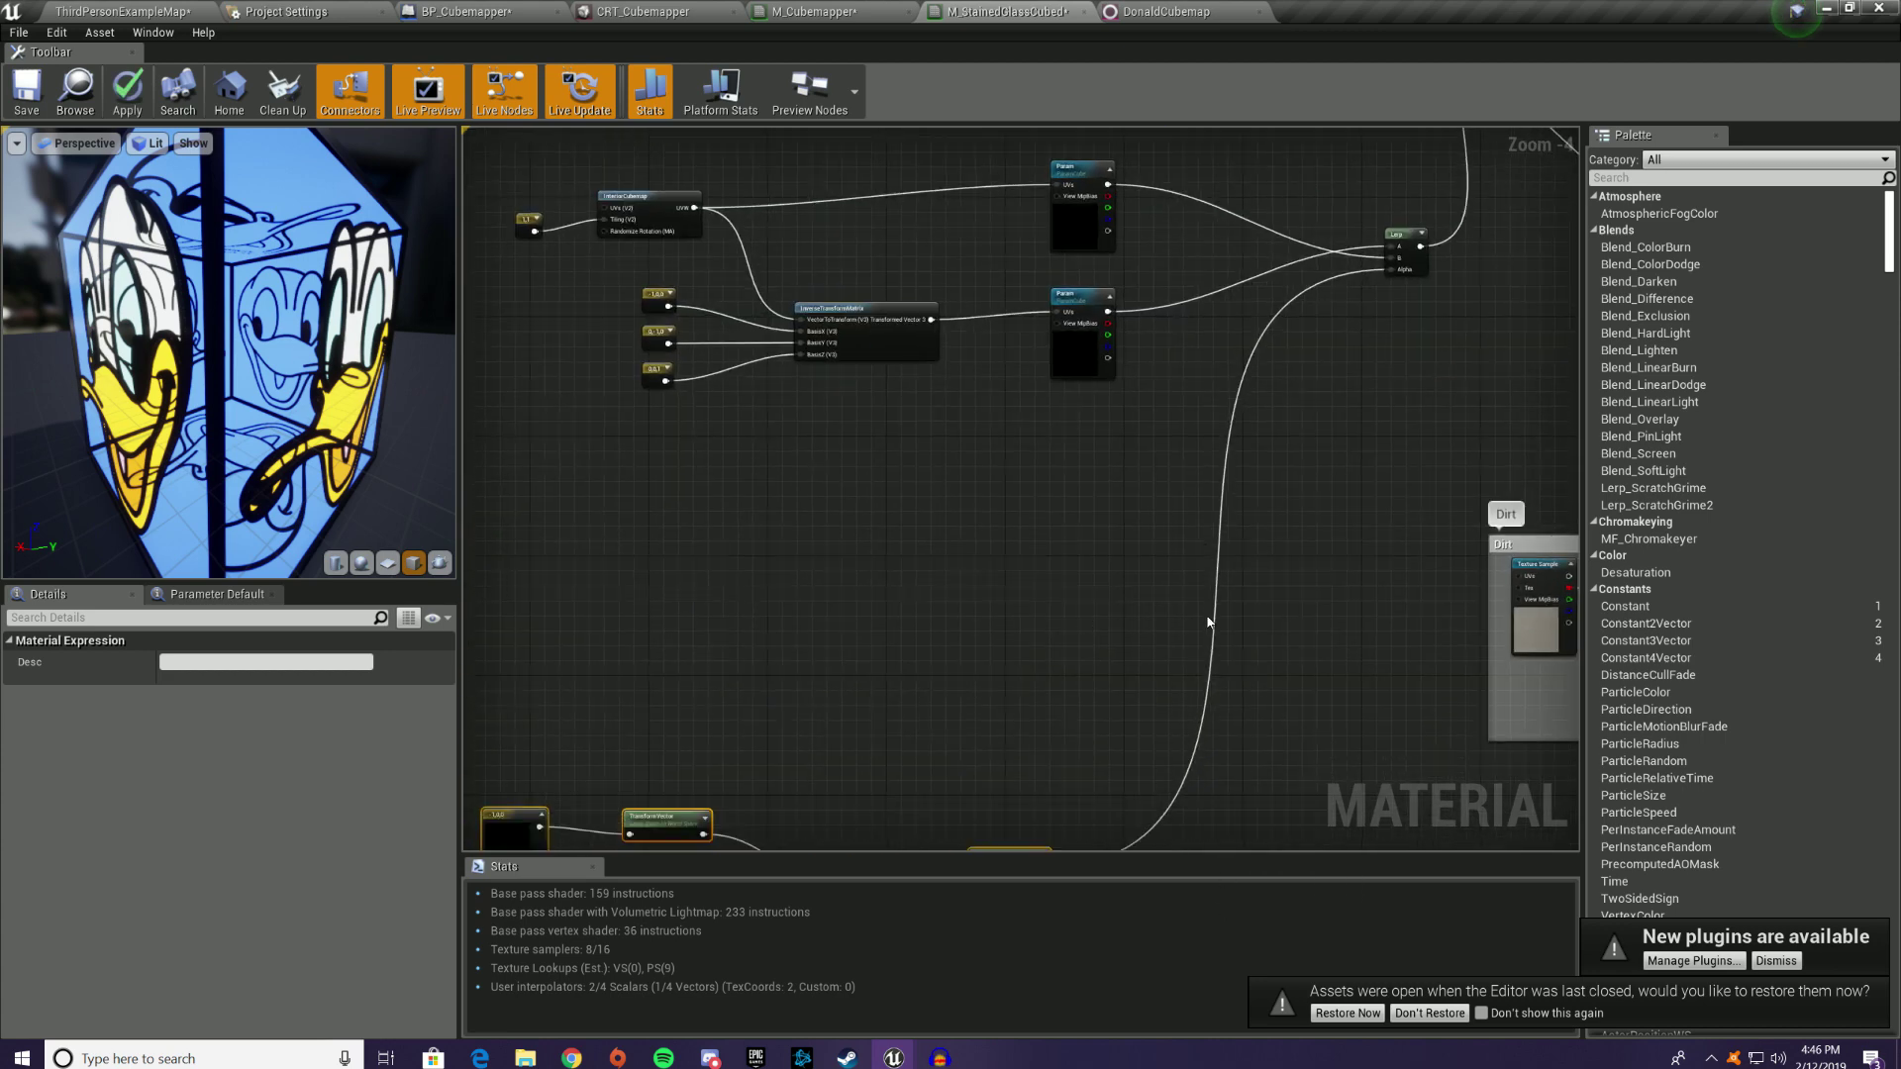
pyautogui.press('l')
pyautogui.click(1280, 411)
pyautogui.moveTo(1341, 350)
pyautogui.mouseDown(button='right')
pyautogui.moveTo(1357, 364)
pyautogui.moveTo(1340, 372)
pyautogui.mouseUp(button='right')
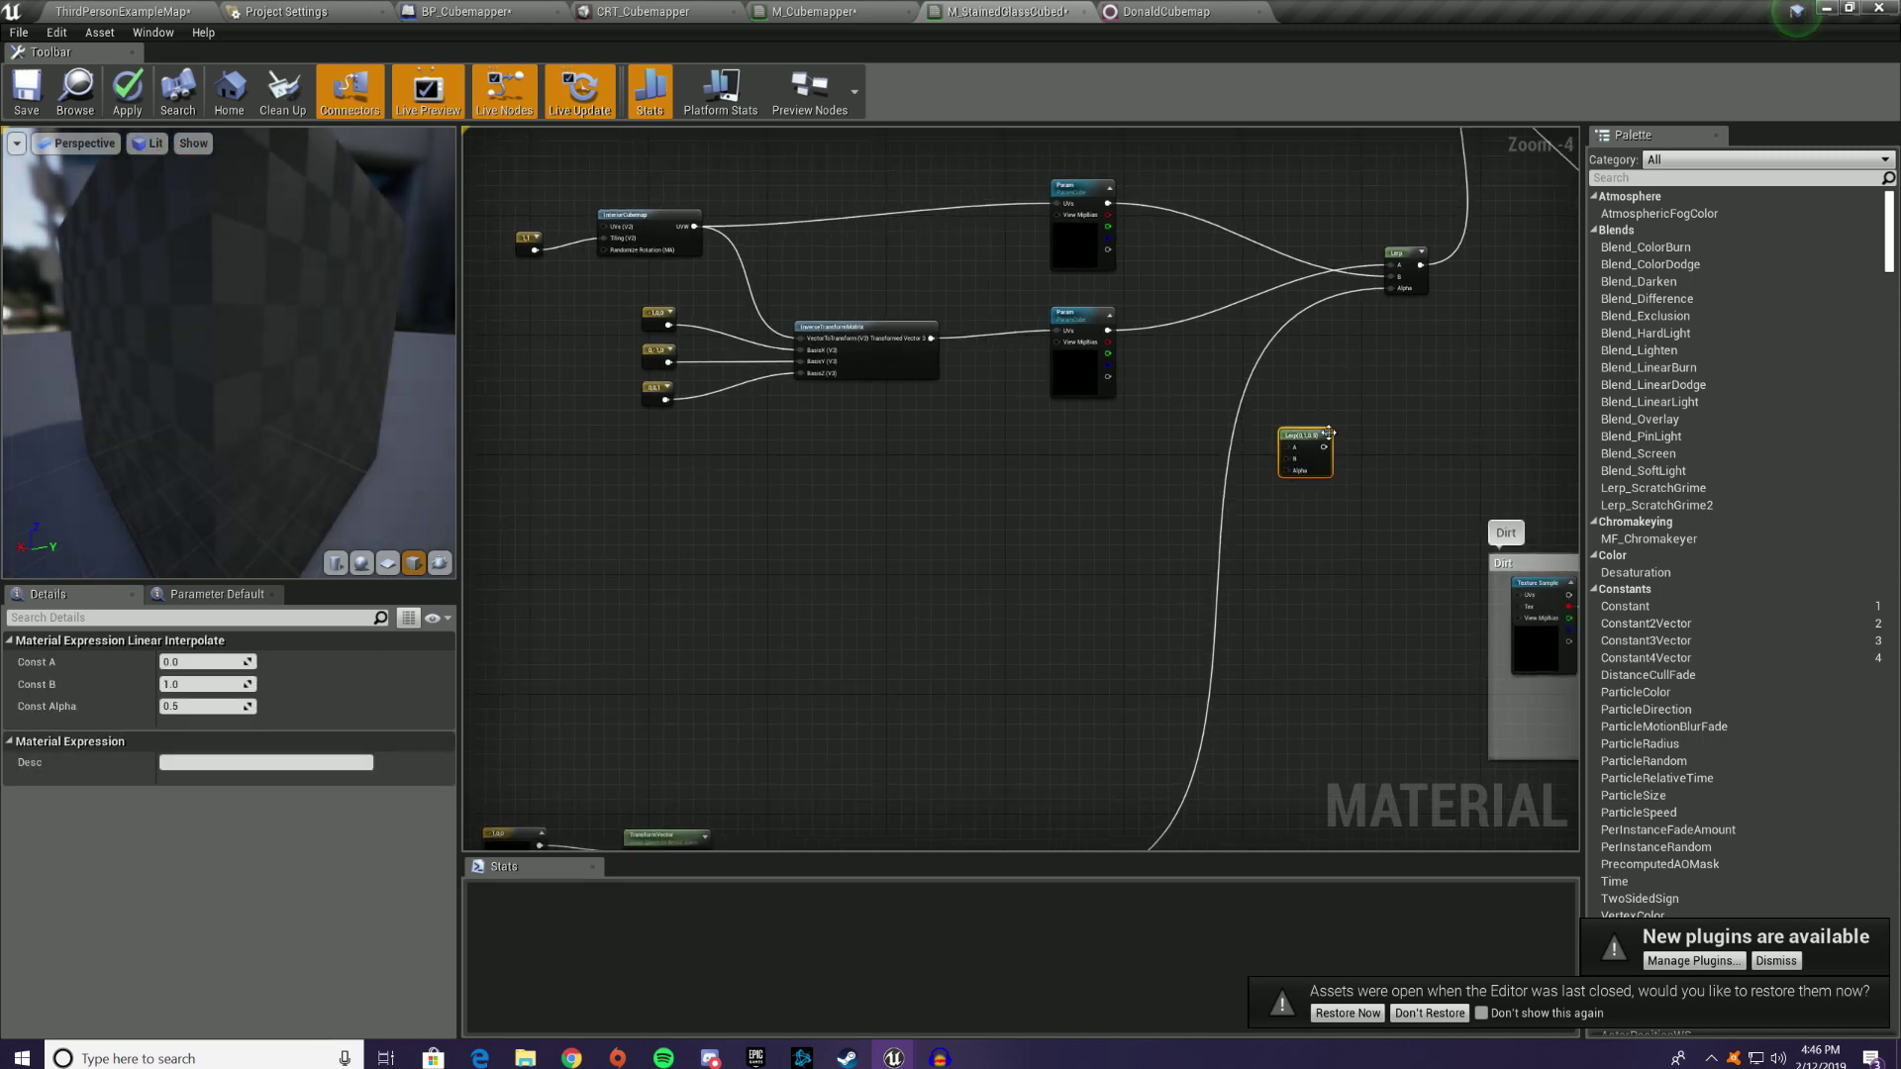
pyautogui.moveTo(1329, 433); pyautogui.dragTo(1278, 416)
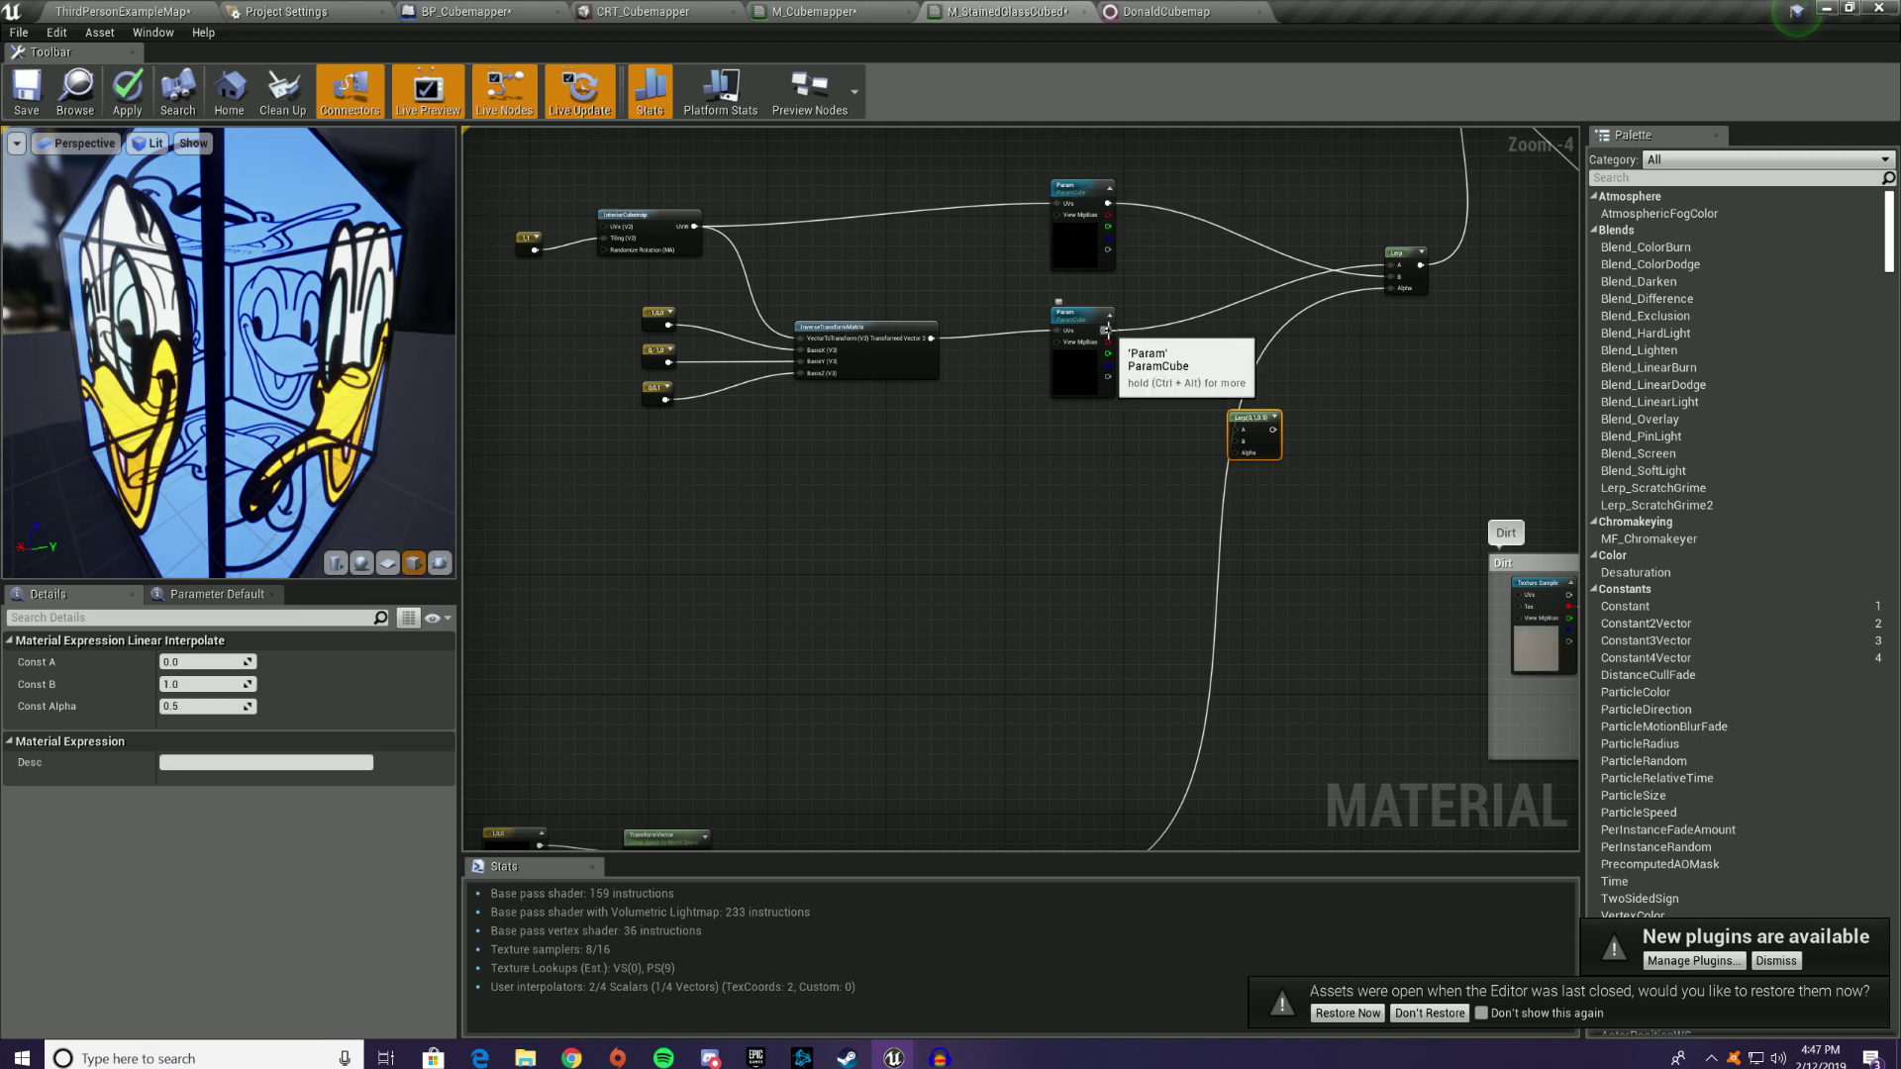
pyautogui.moveTo(1107, 330); pyautogui.dragTo(1244, 448)
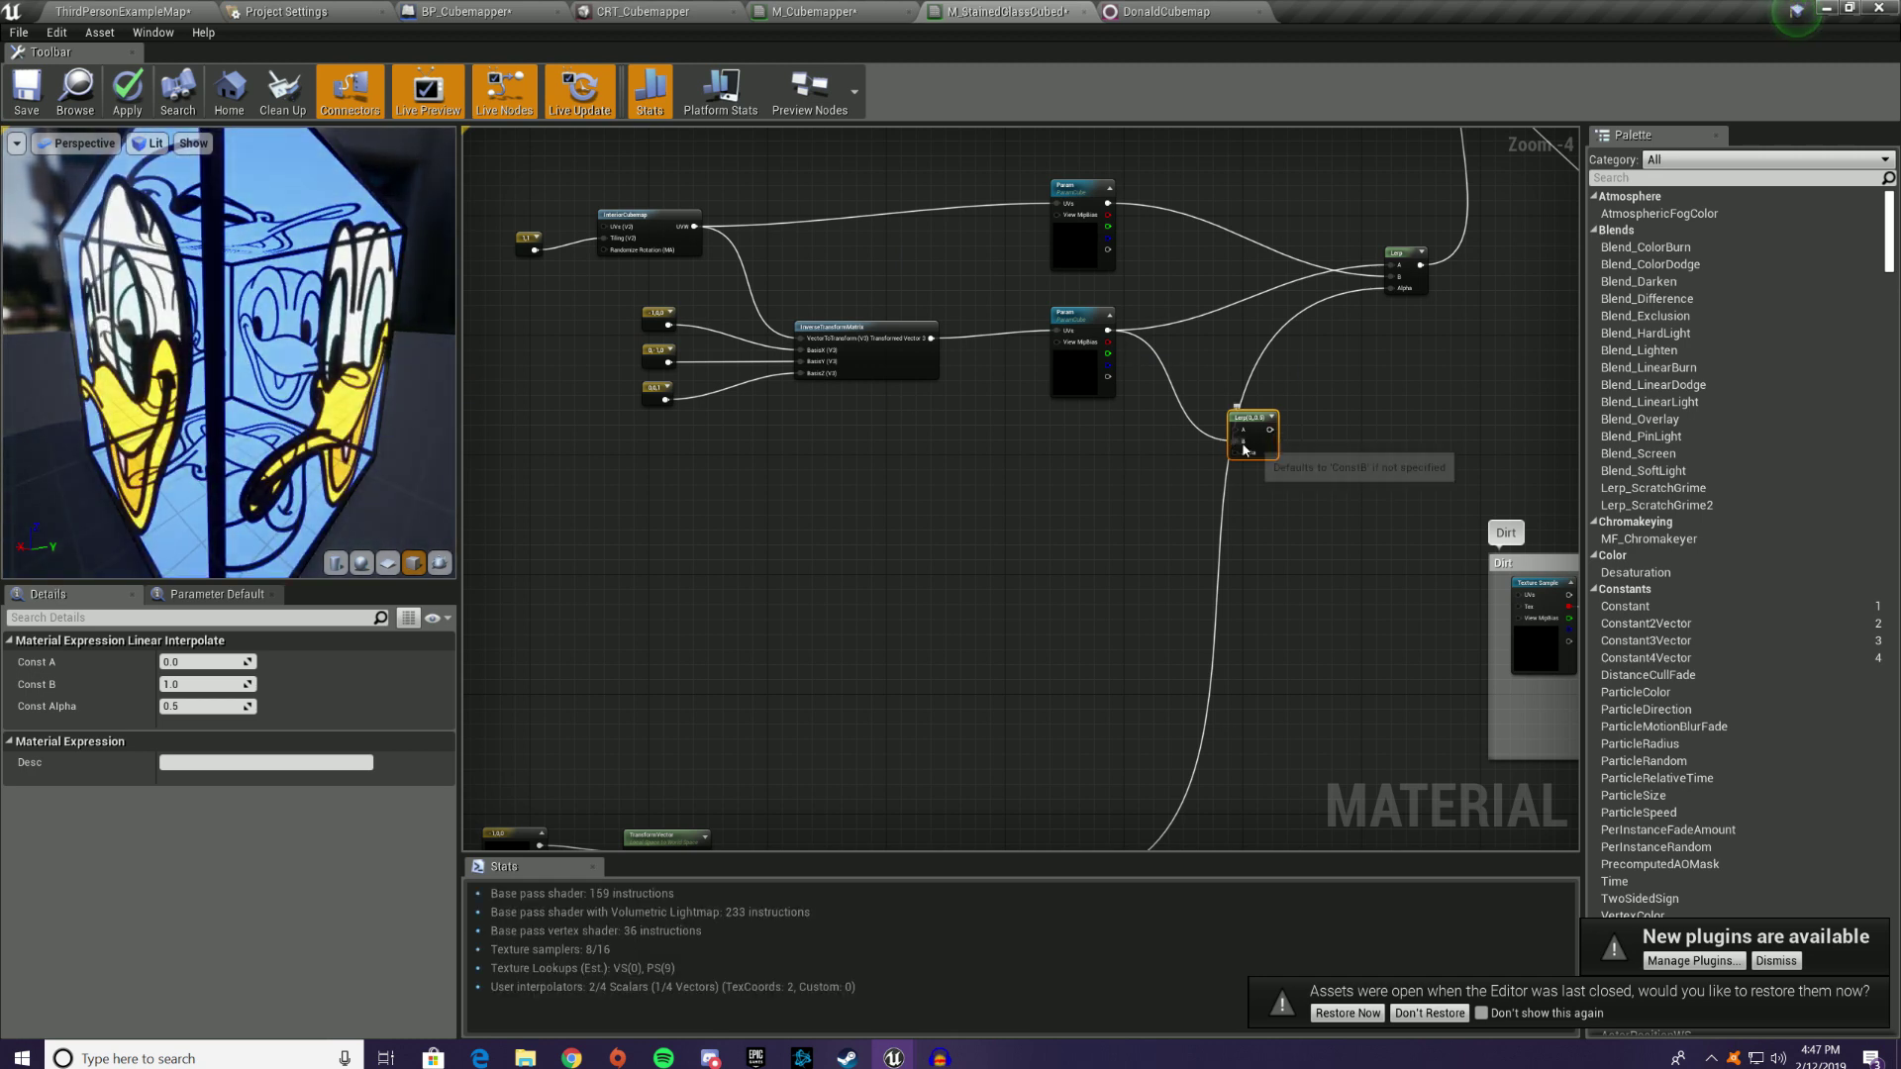
pyautogui.moveTo(1270, 429); pyautogui.dragTo(1394, 277)
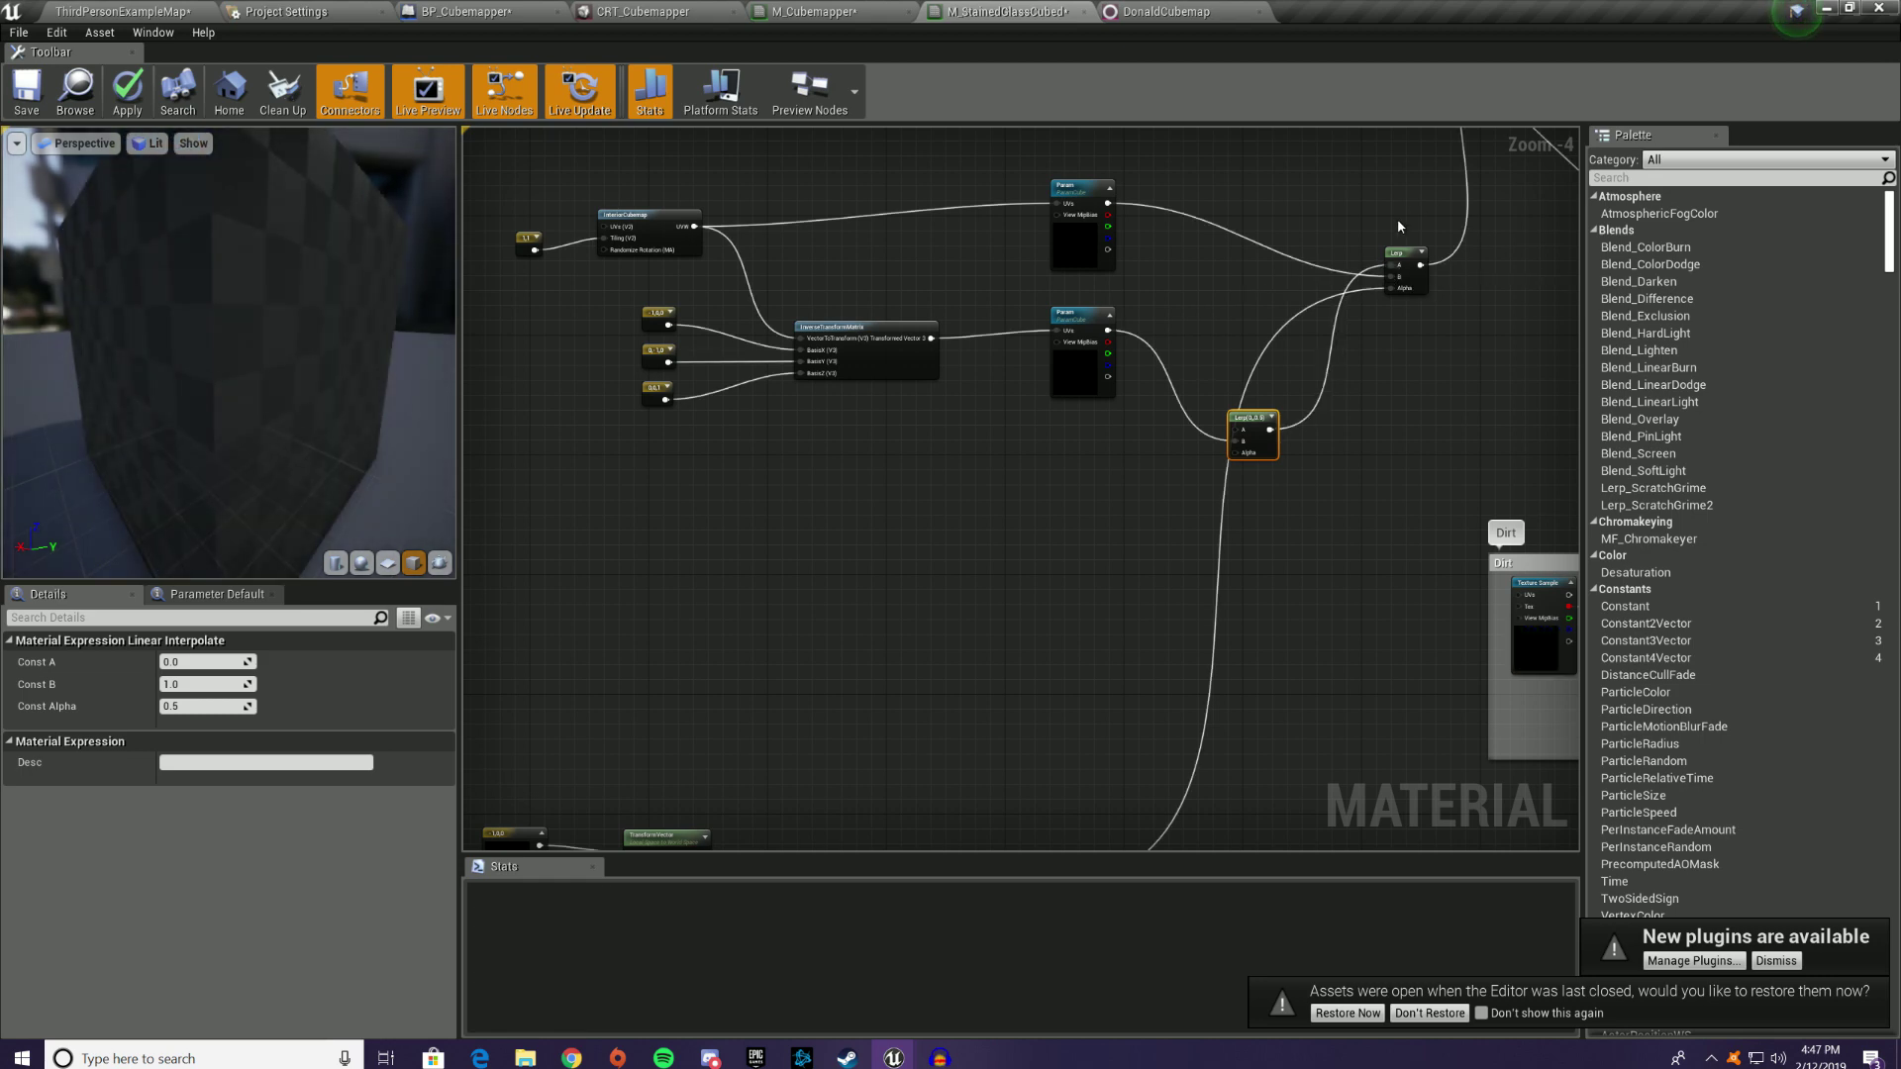
pyautogui.moveTo(1260, 419)
pyautogui.mouseDown()
pyautogui.moveTo(1259, 380)
pyautogui.moveTo(1238, 397)
pyautogui.mouseUp()
# Step: Add a Multiply node on the DotProduct output with its B constant set to -1
pyautogui.moveTo(1149, 557); pyautogui.dragTo(1392, 394, button='right')
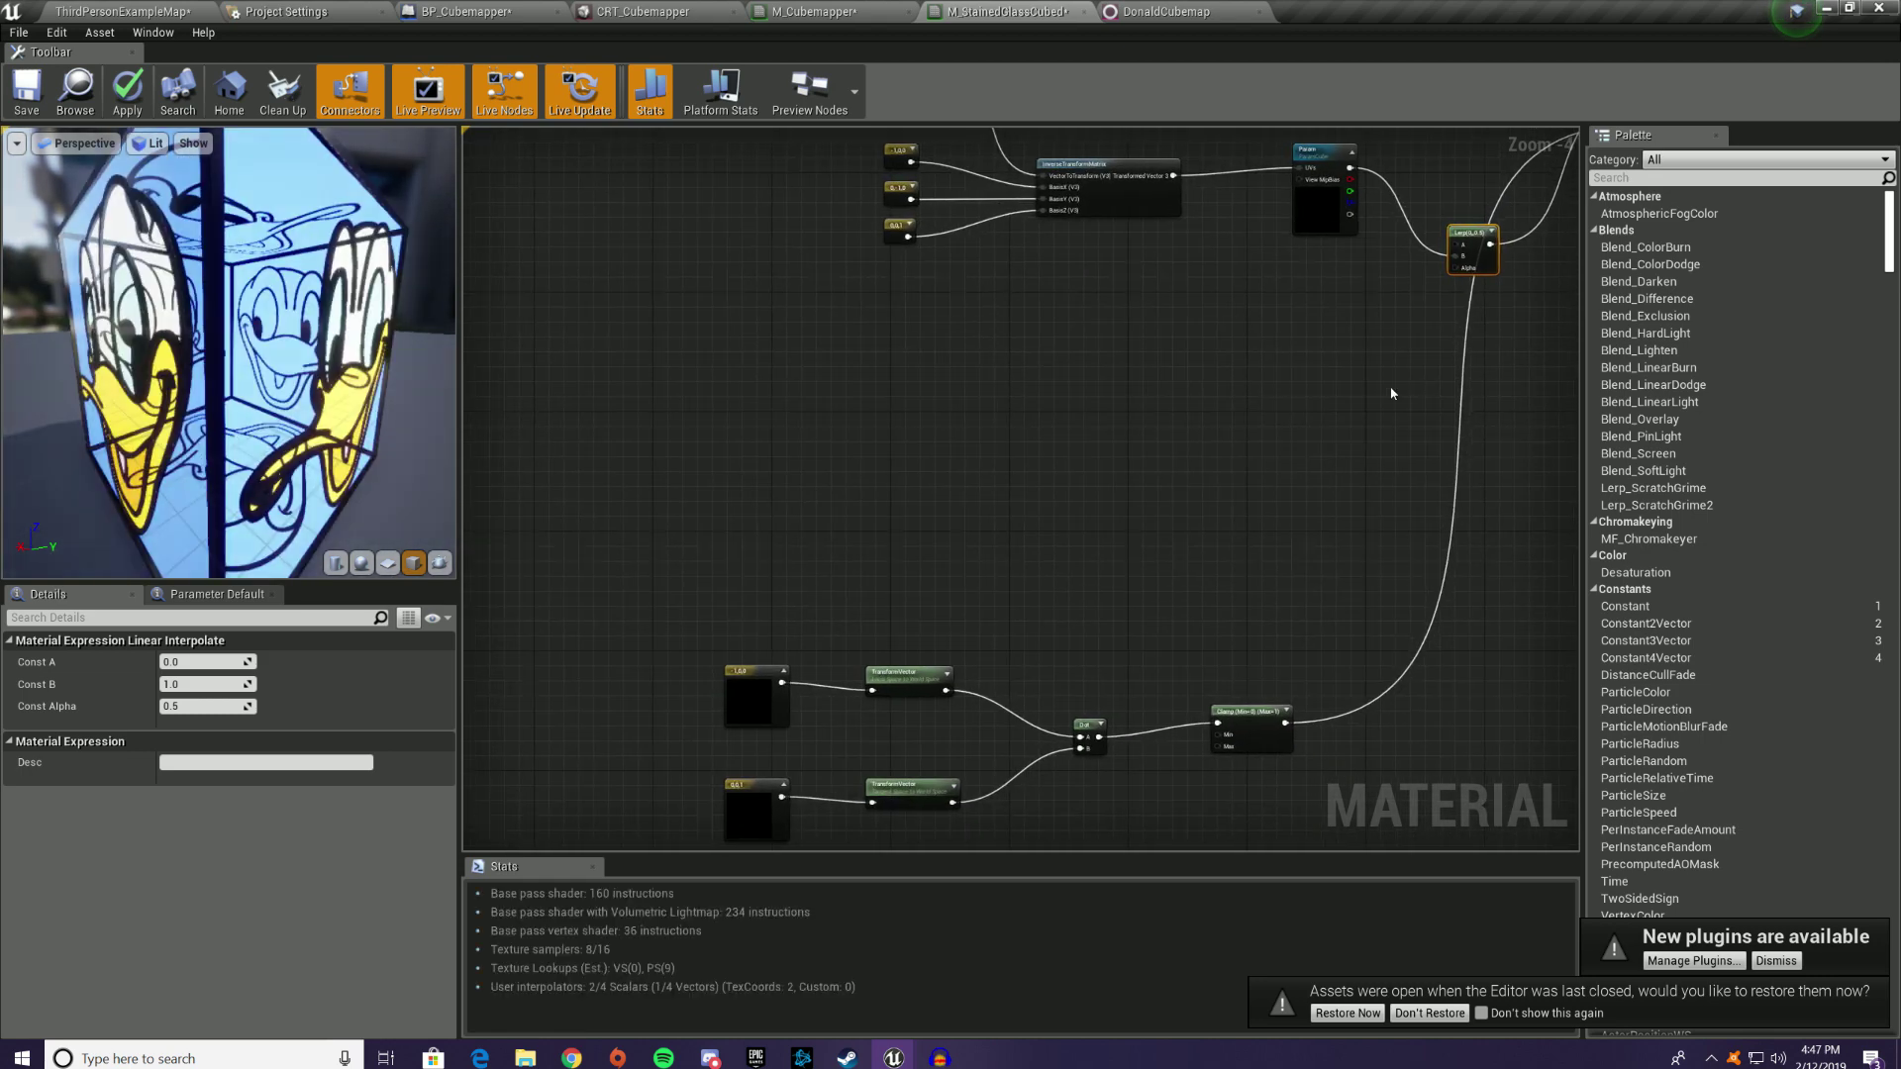
pyautogui.moveTo(1245, 710); pyautogui.dragTo(1297, 718)
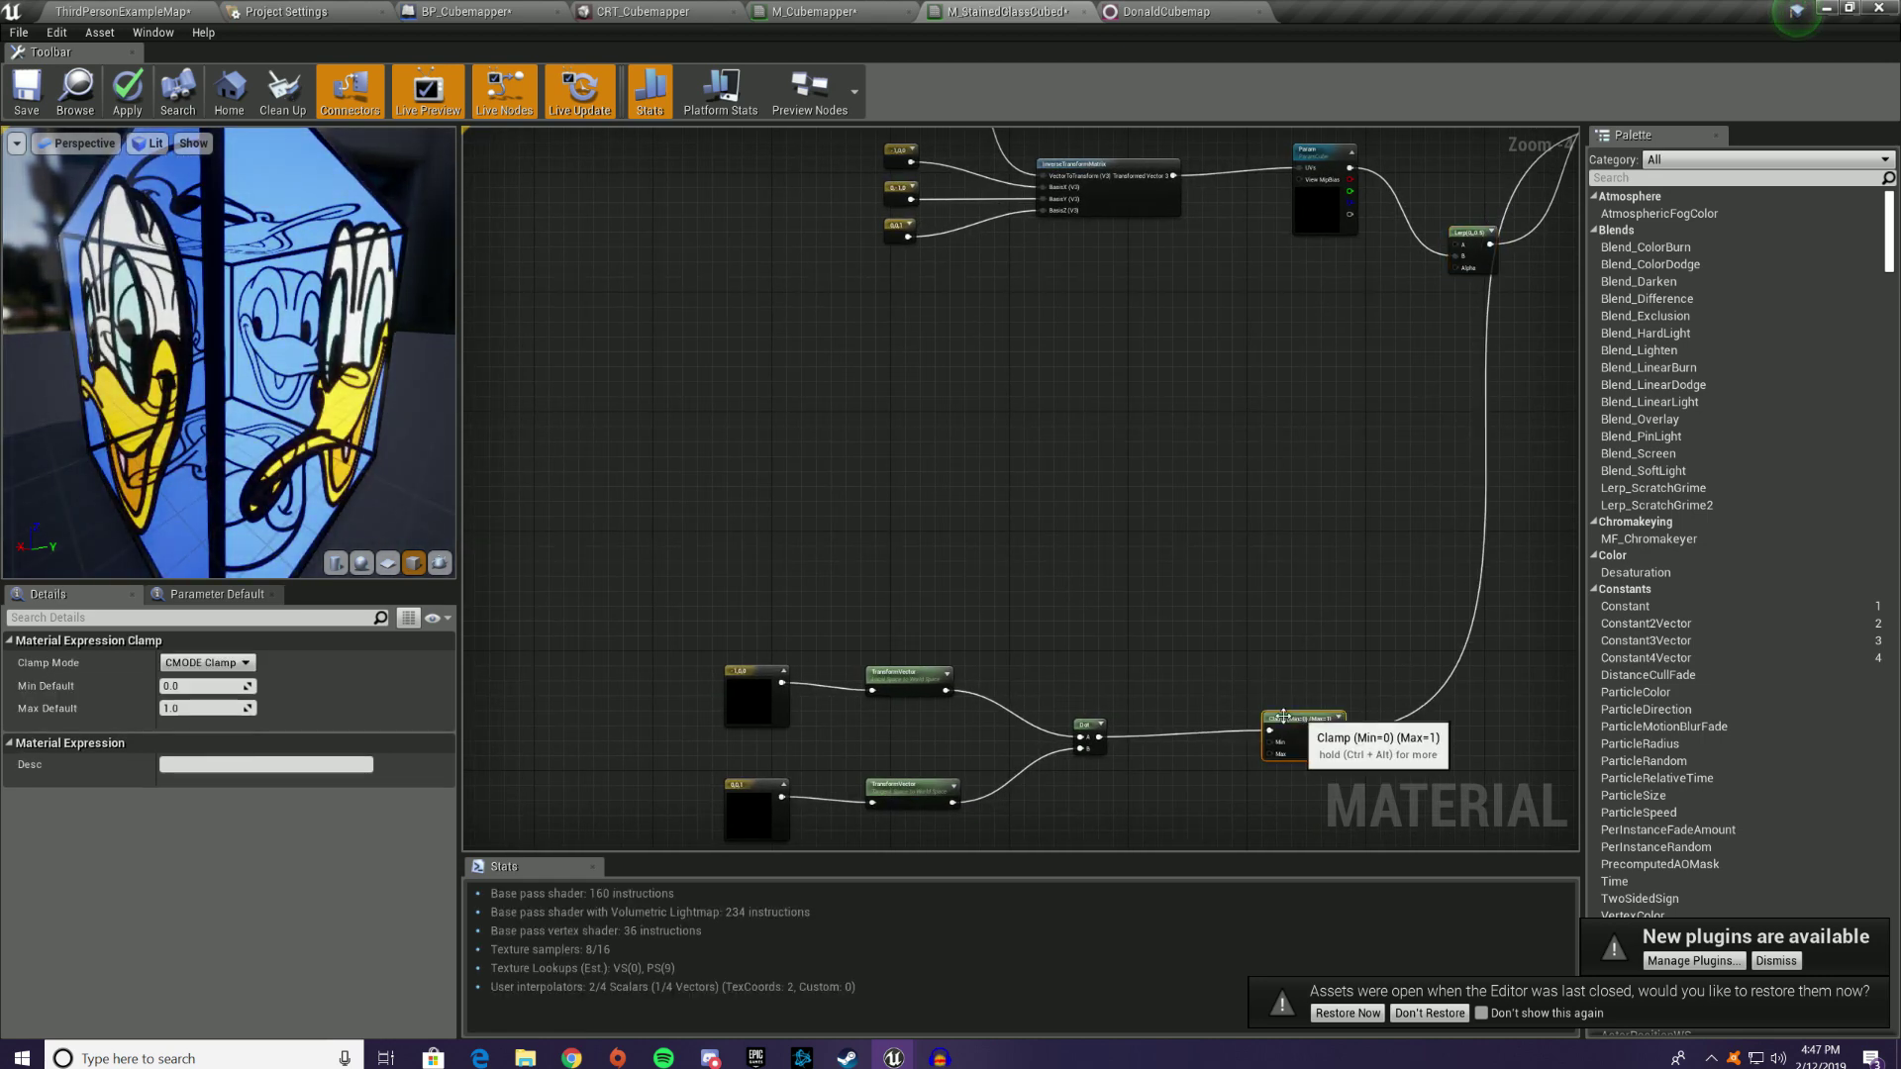
pyautogui.moveTo(1099, 737); pyautogui.dragTo(1176, 672)
pyautogui.write('mult')
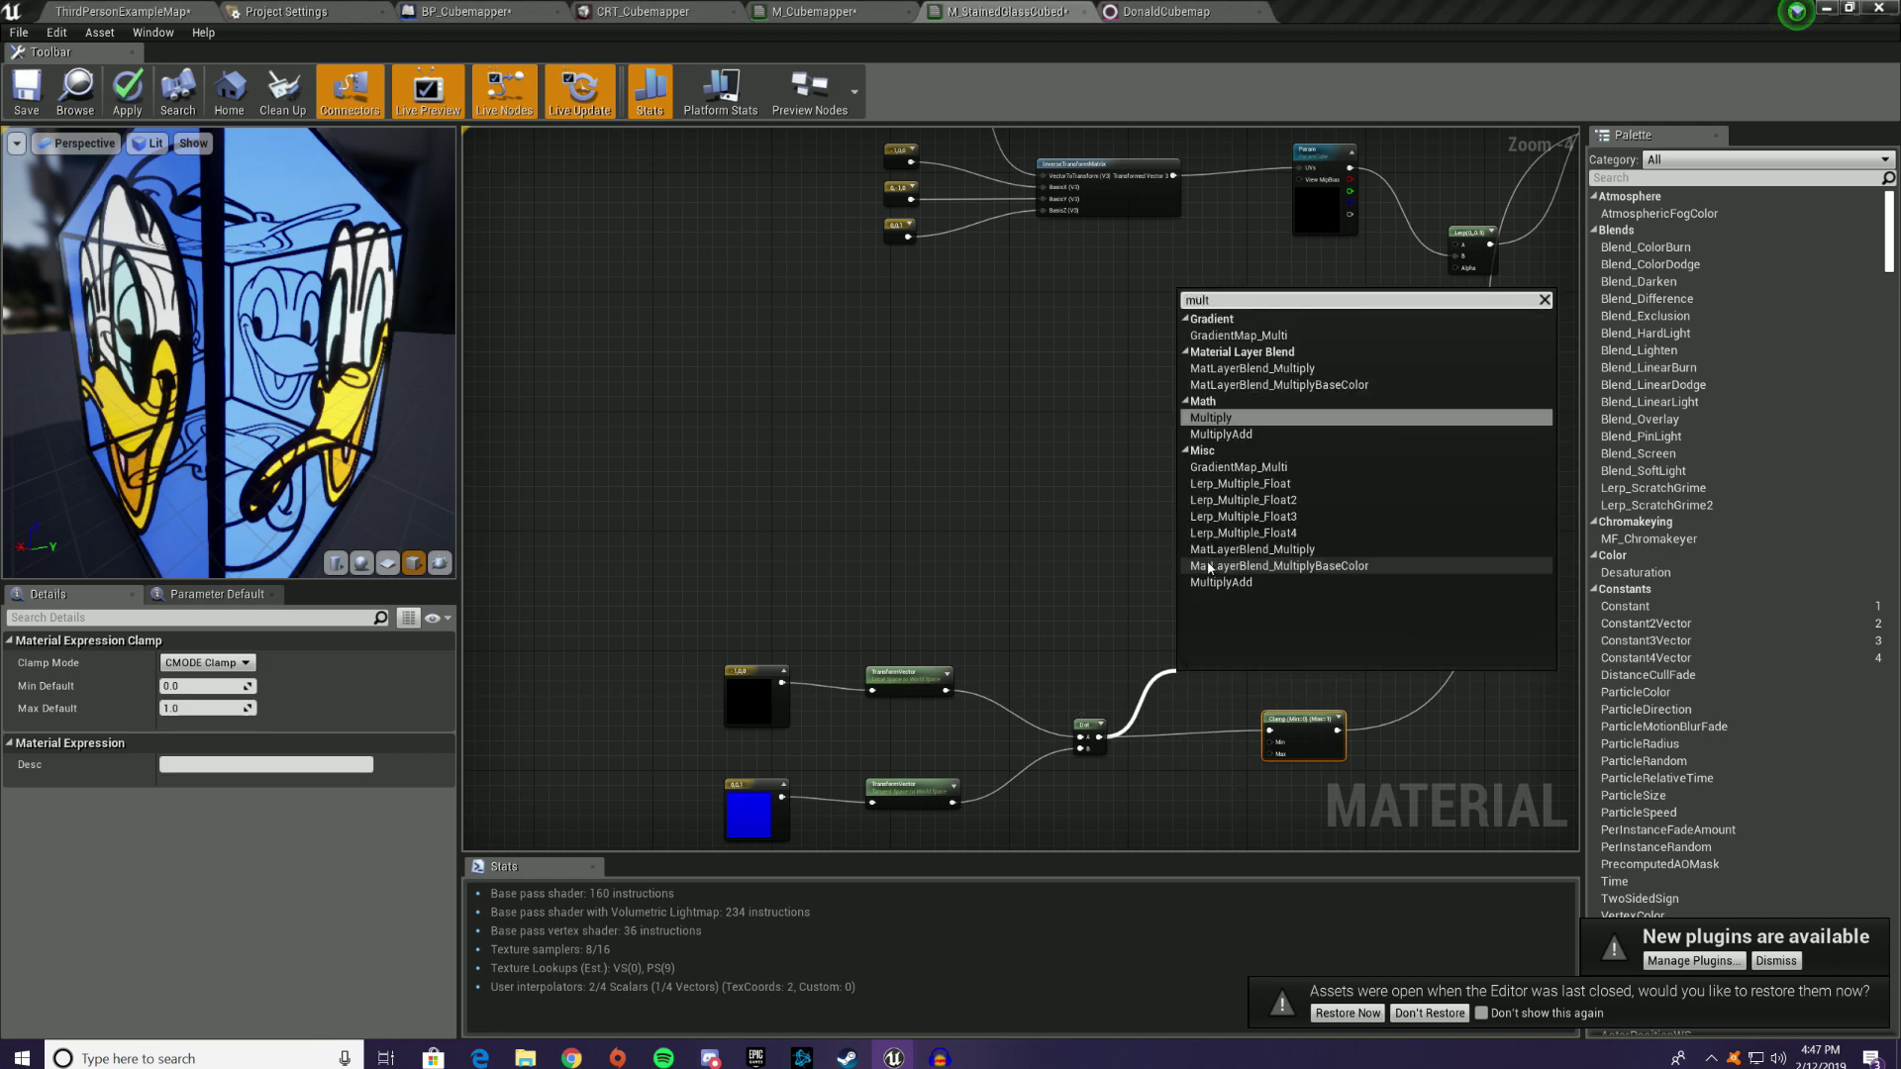
pyautogui.press('Return')
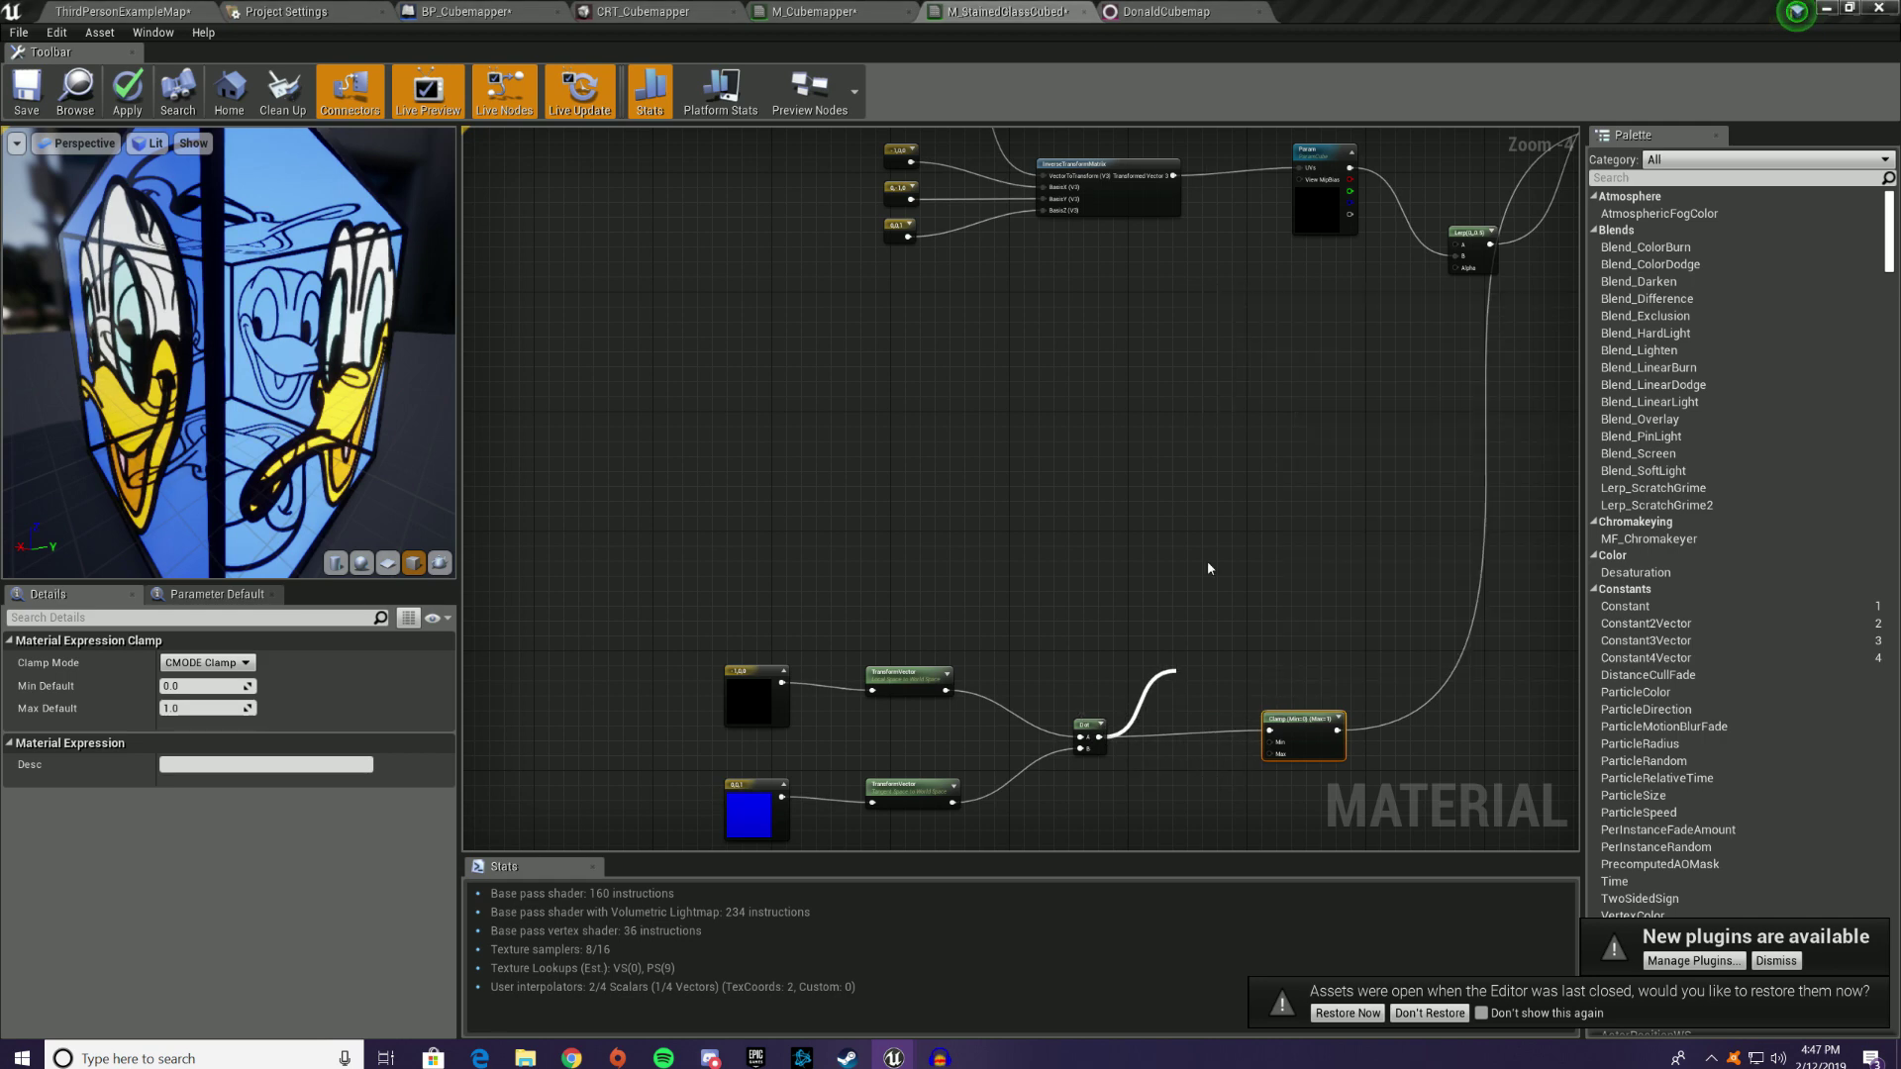
pyautogui.click(212, 686)
pyautogui.write('-1')
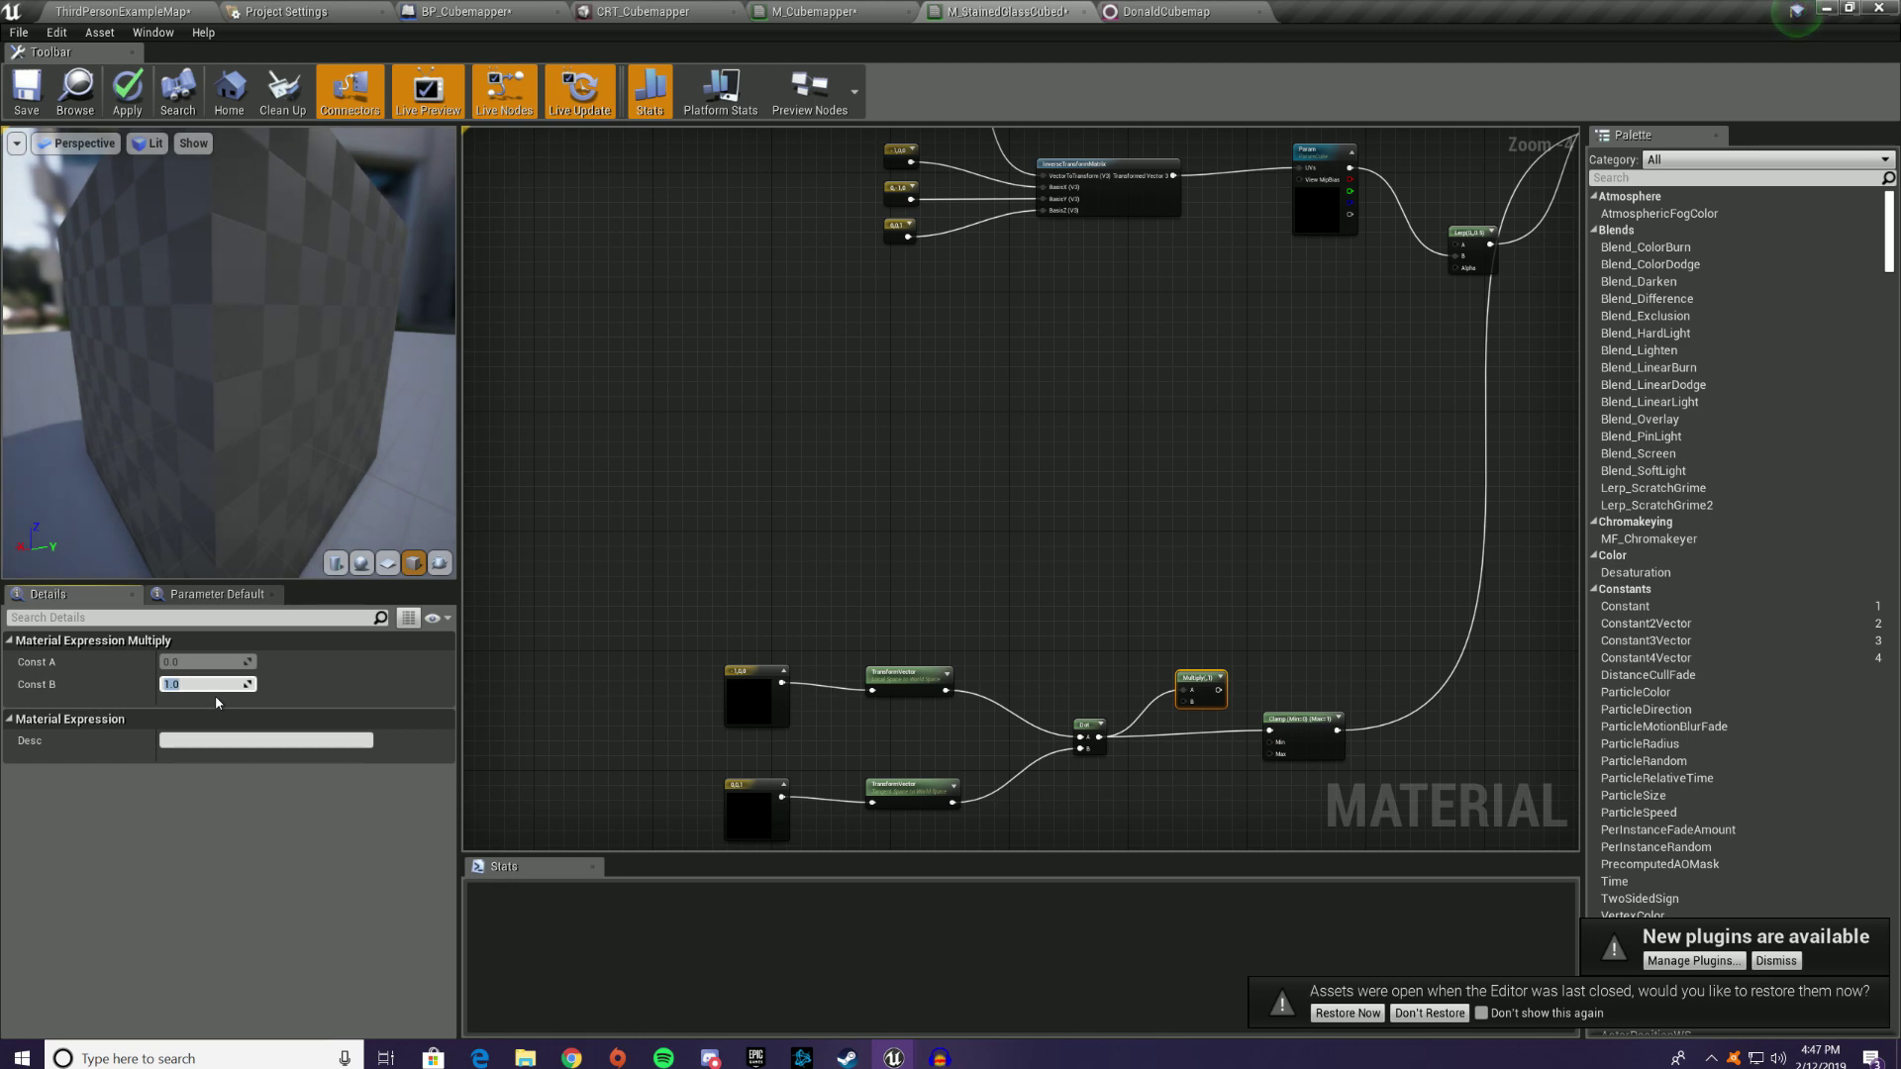
pyautogui.press('Return')
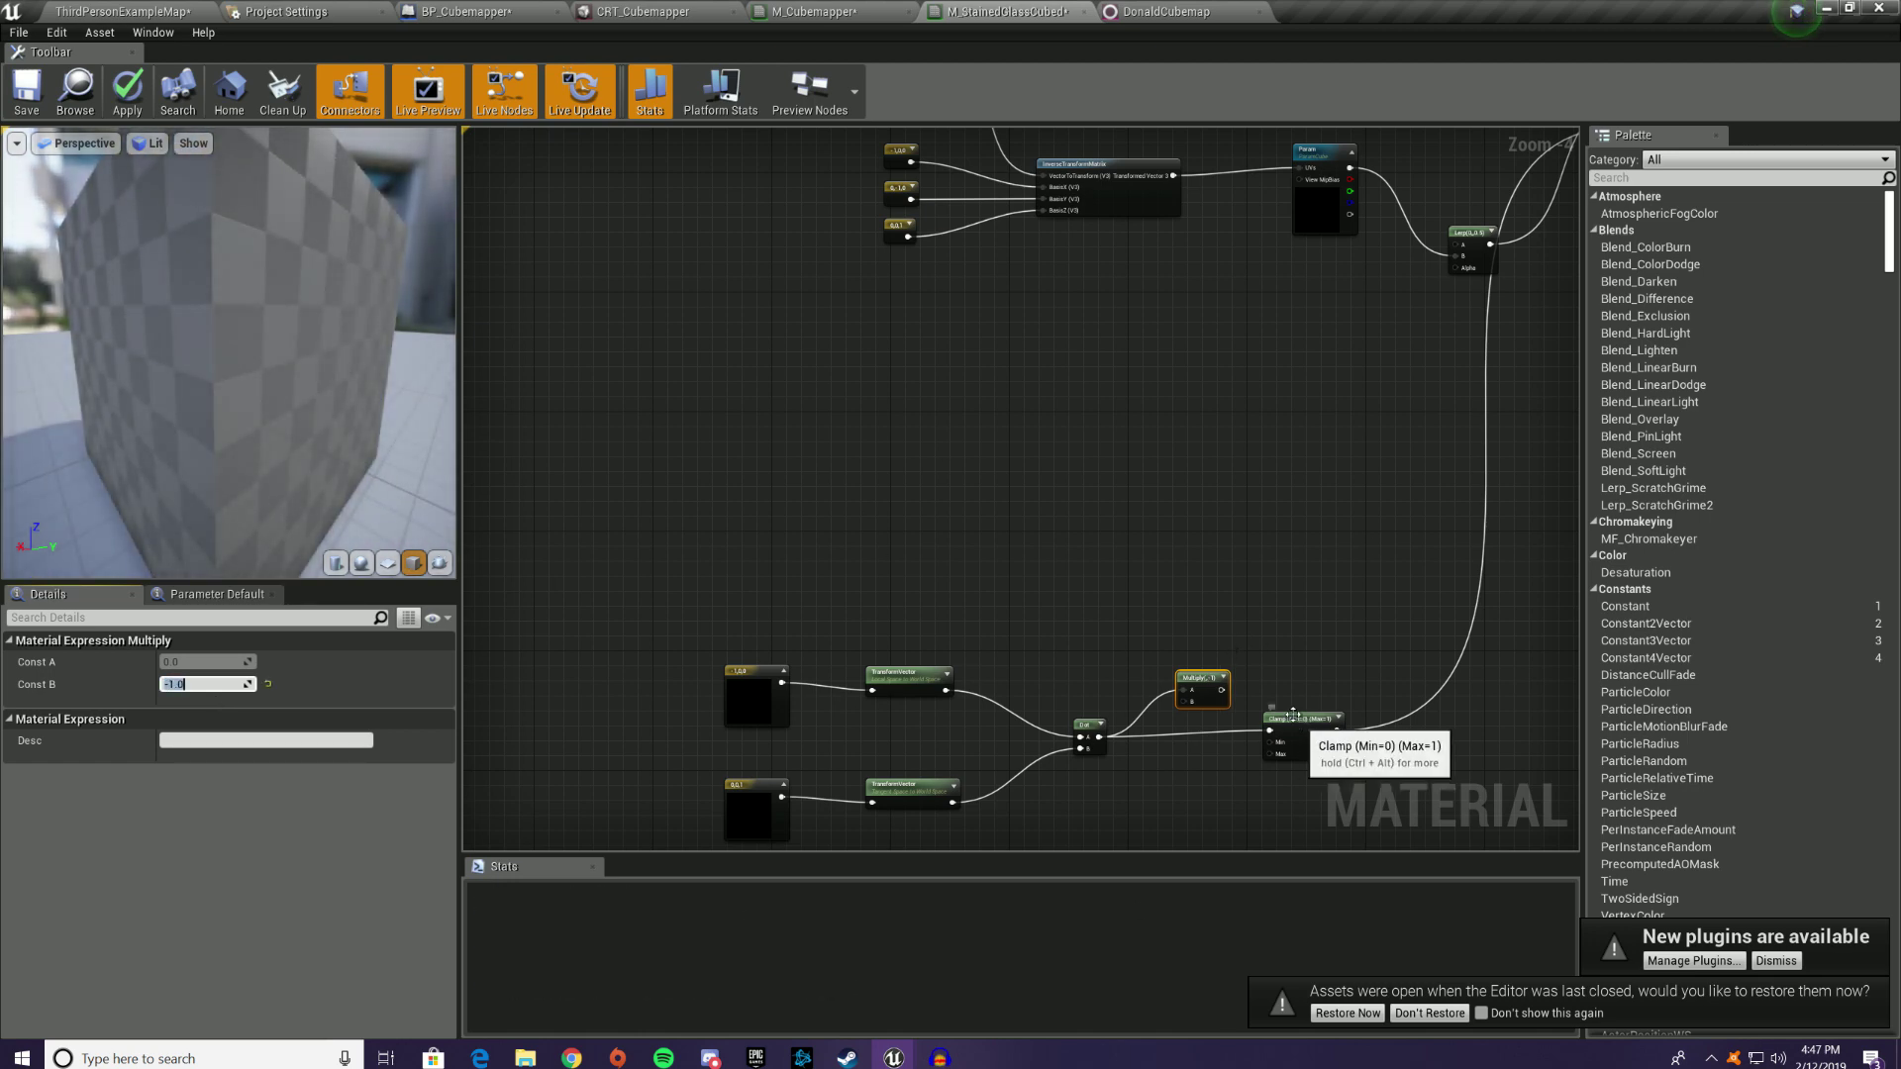
# Step: Add a Clamp node on the Multiply output and connect it to the second Lerp's Alpha
pyautogui.moveTo(1329, 471); pyautogui.dragTo(1207, 619, button='right')
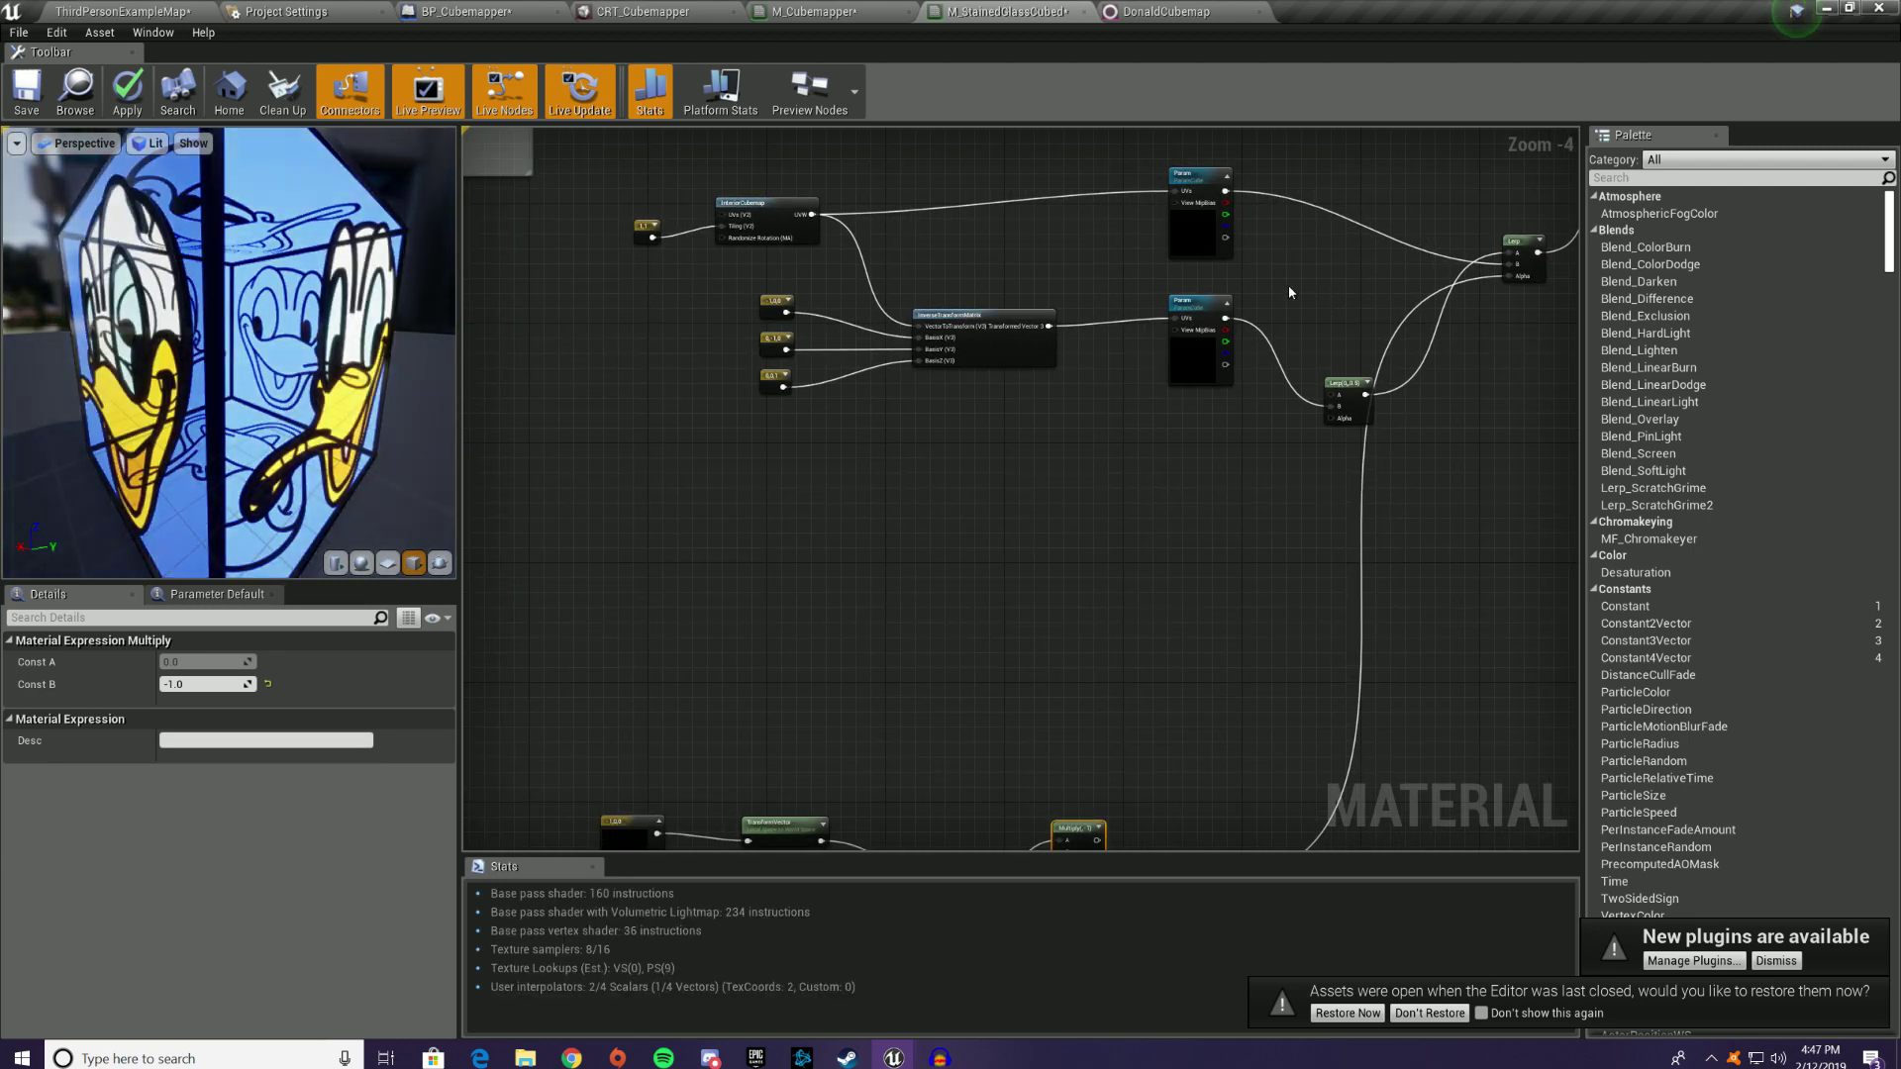
pyautogui.moveTo(1314, 389); pyautogui.dragTo(1344, 147, button='right')
pyautogui.moveTo(1130, 591); pyautogui.dragTo(1231, 494)
pyautogui.write('c')
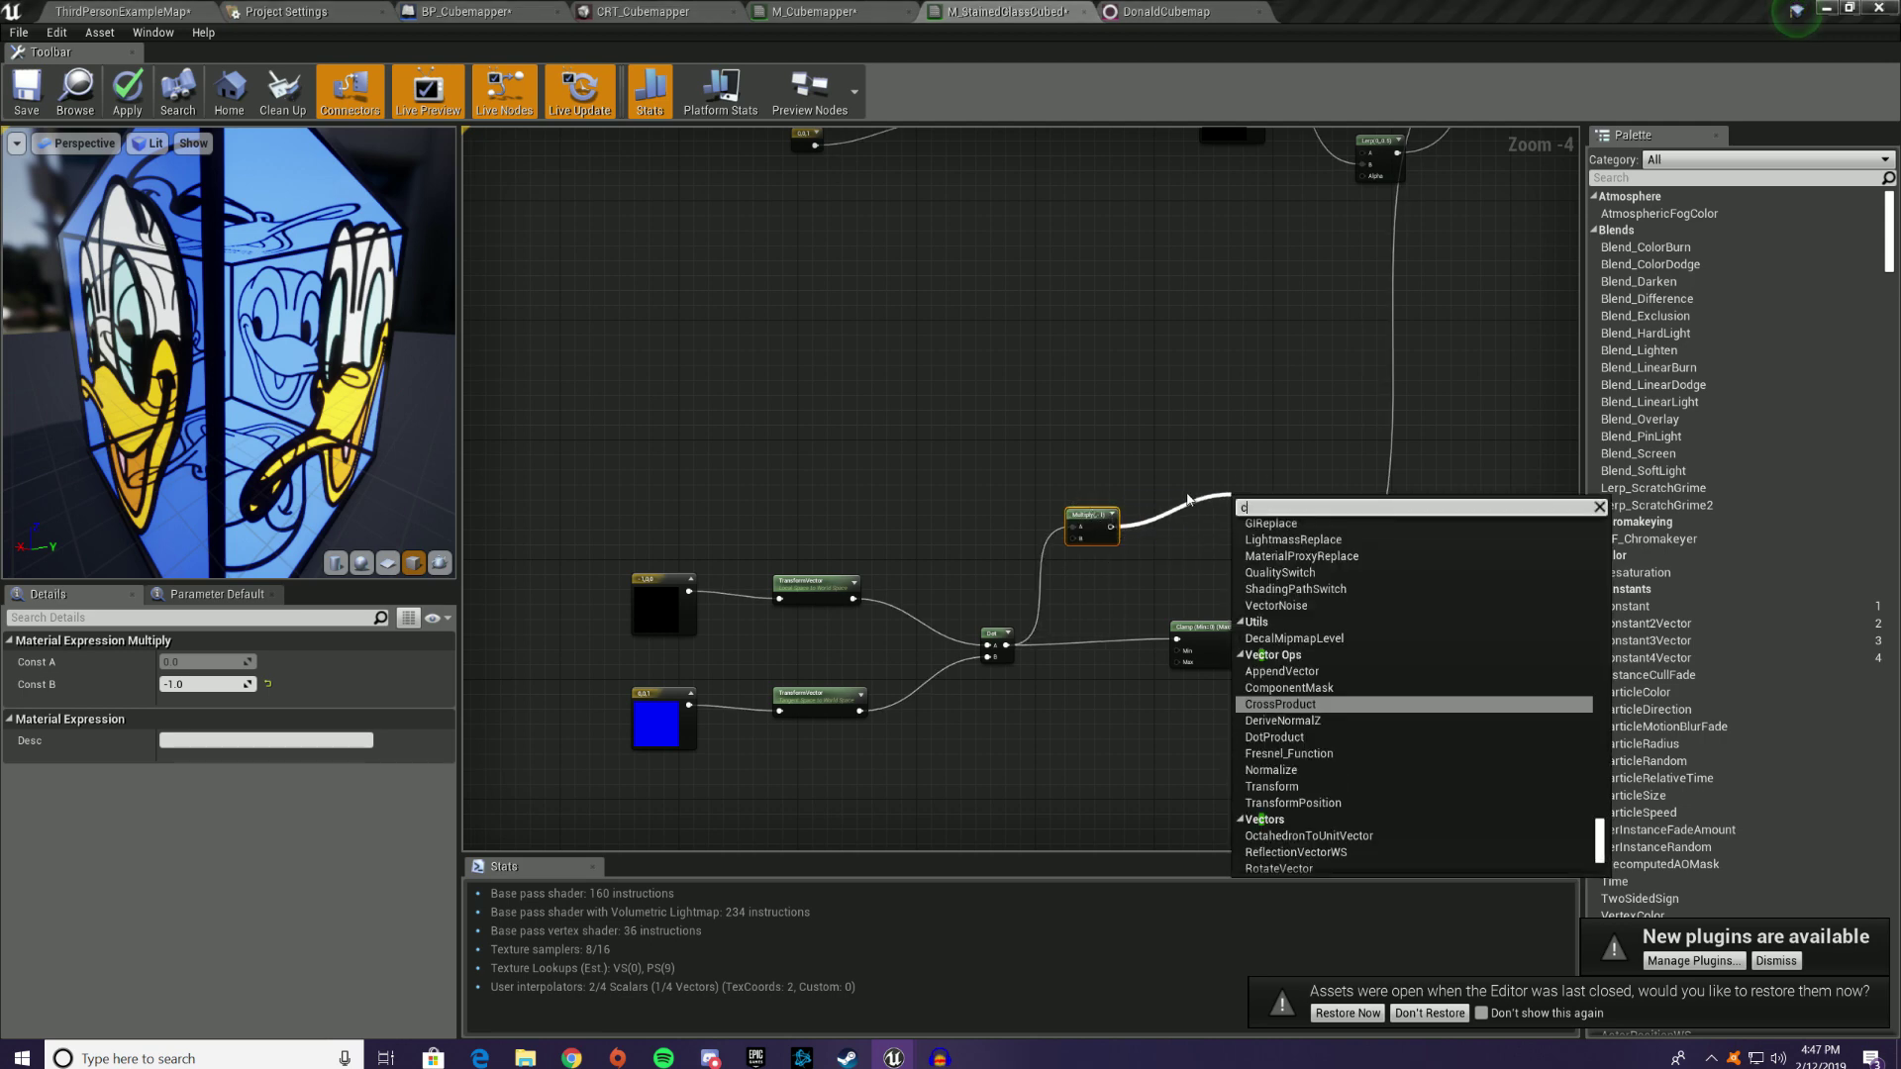
pyautogui.write('lamp')
pyautogui.press('Return')
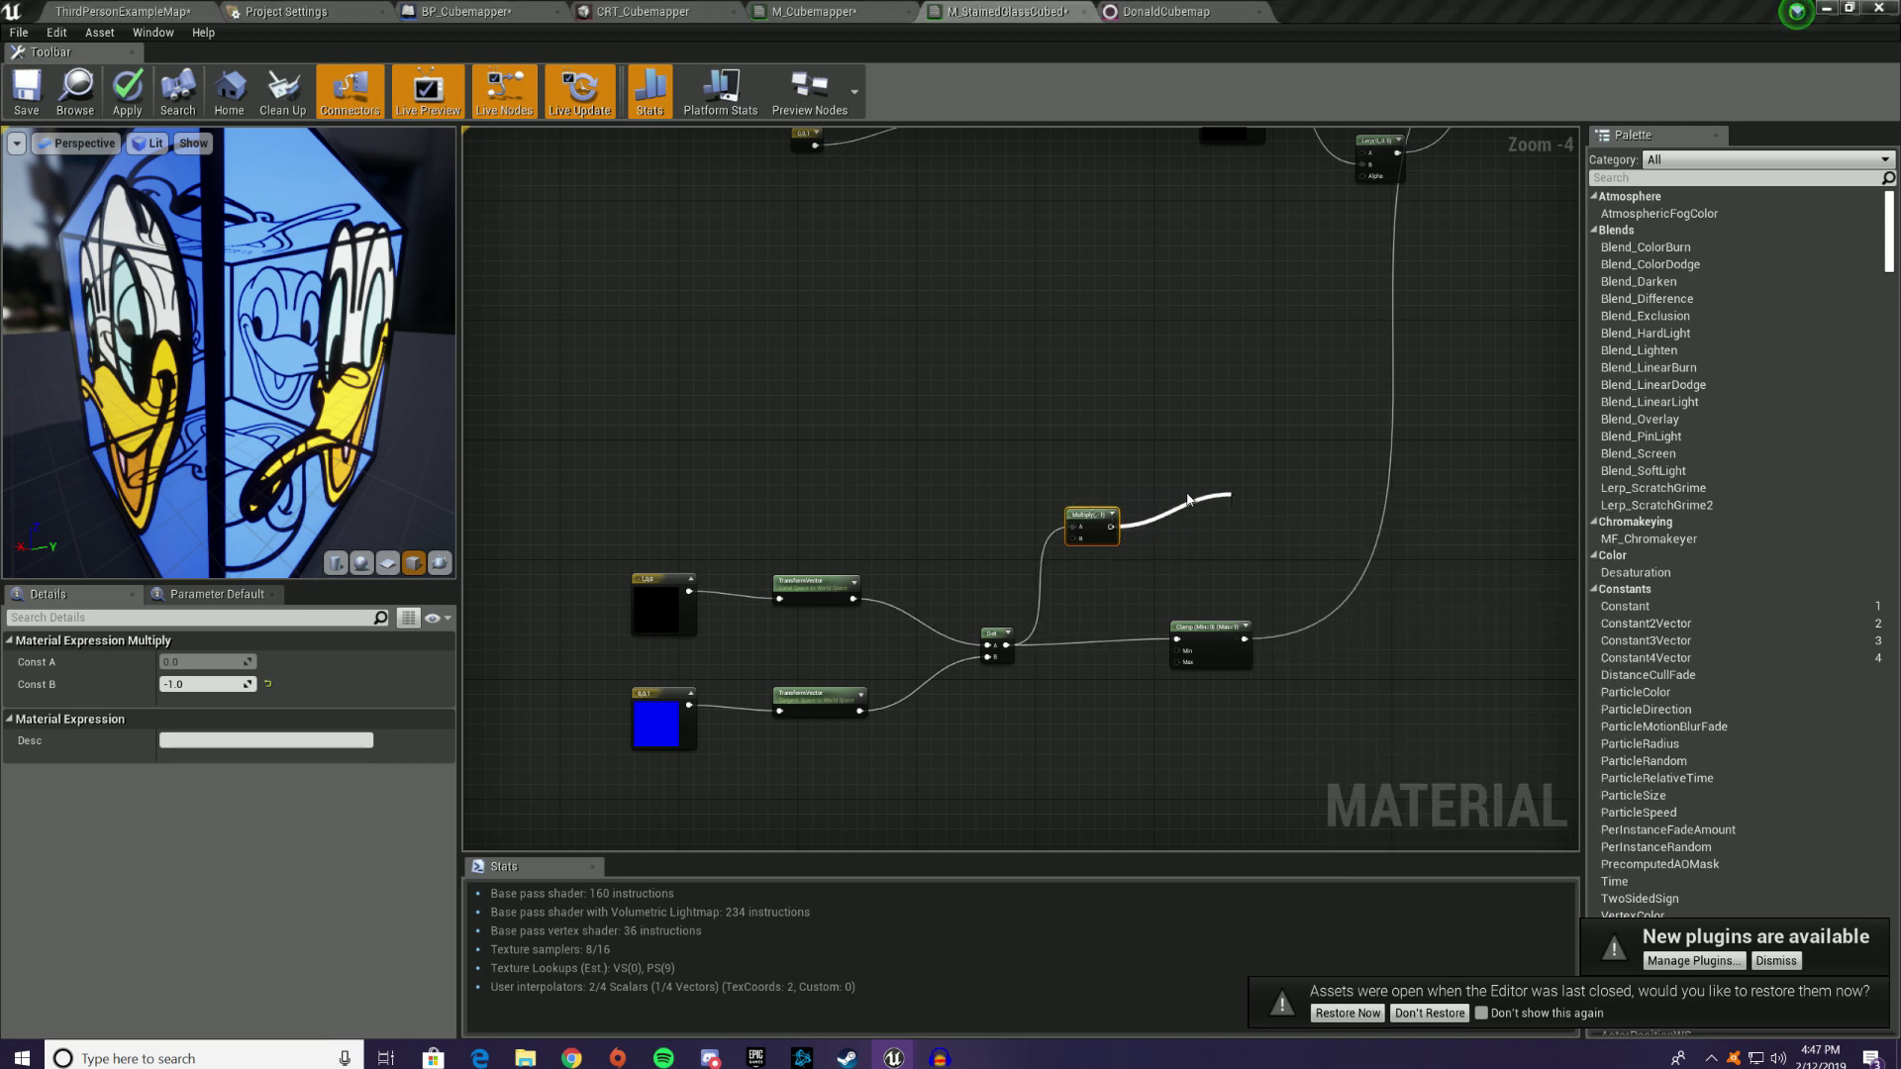
pyautogui.moveTo(1177, 497); pyautogui.dragTo(1102, 497, button='right')
pyautogui.moveTo(1231, 513); pyautogui.dragTo(1288, 176)
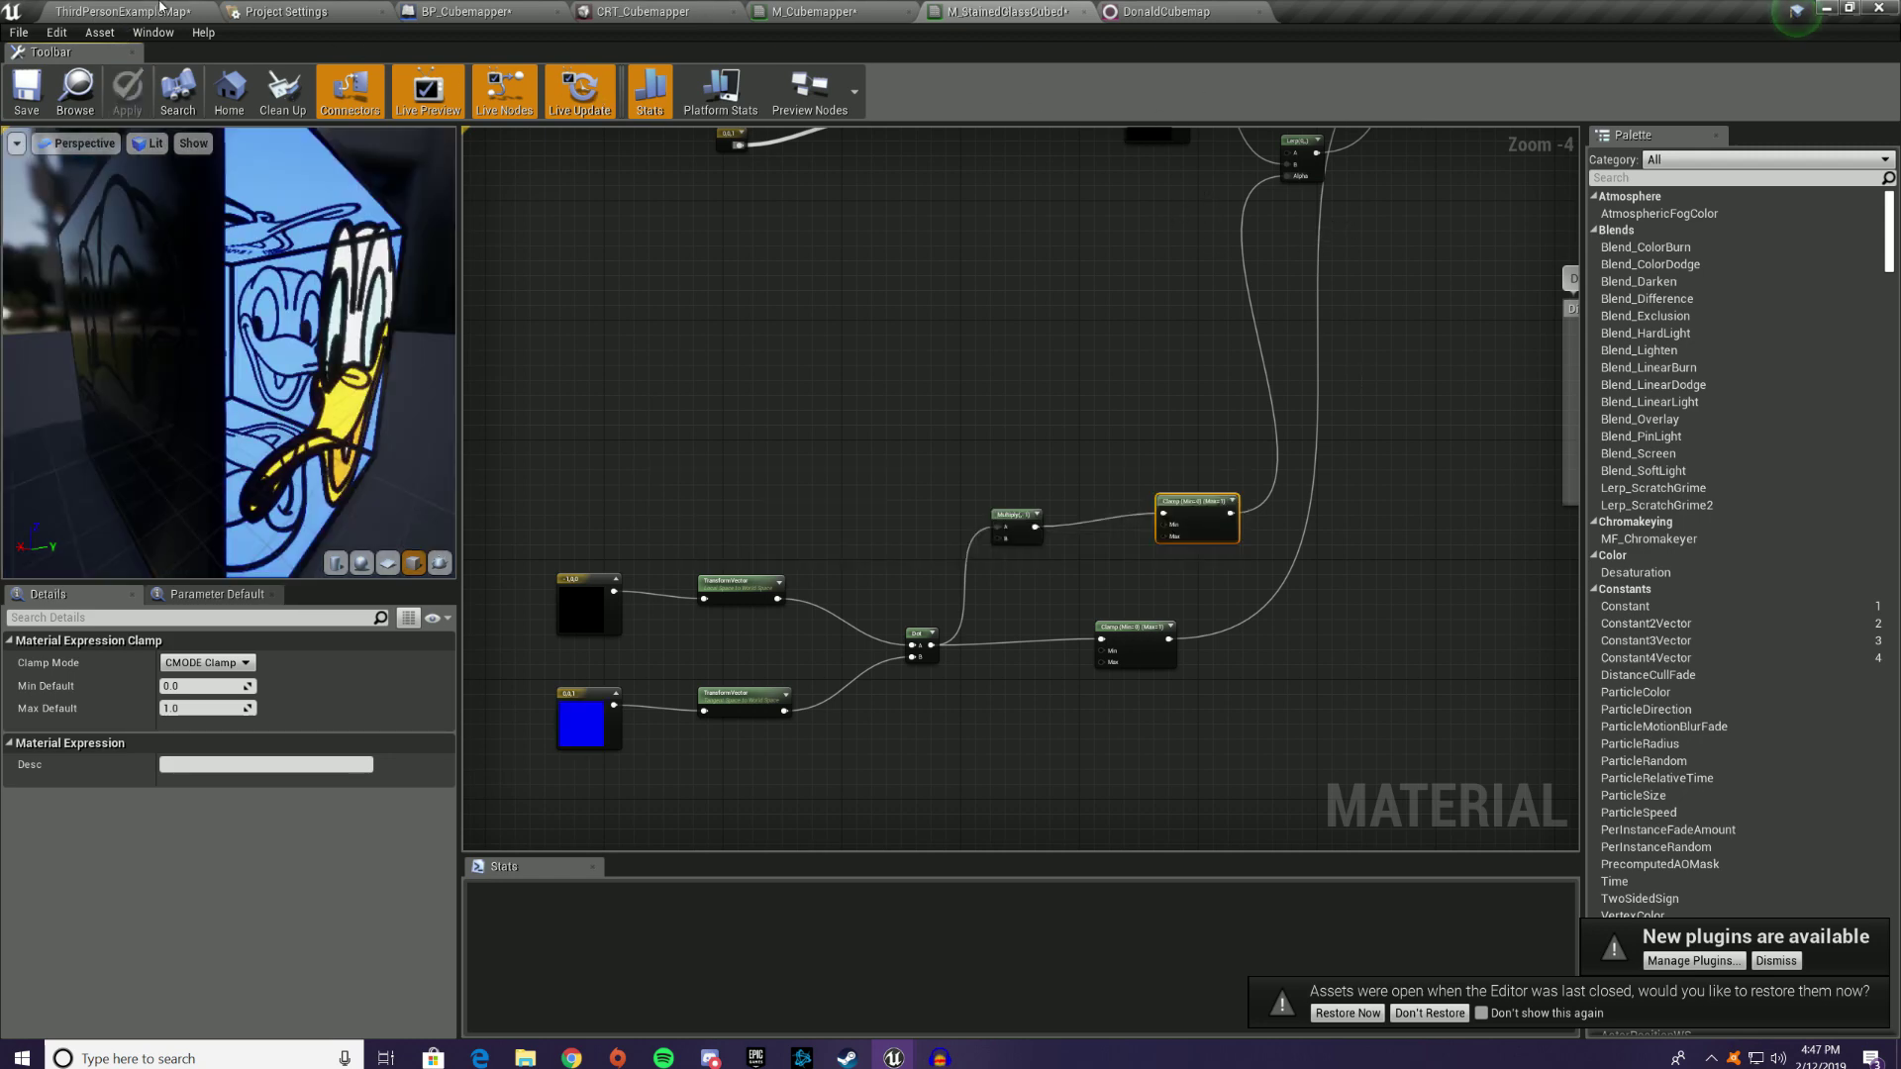
# Step: Examine the cubemap blend on the different faces of the preview cube
pyautogui.moveTo(284, 320); pyautogui.dragTo(396, 297)
pyautogui.moveTo(198, 297); pyautogui.dragTo(317, 336)
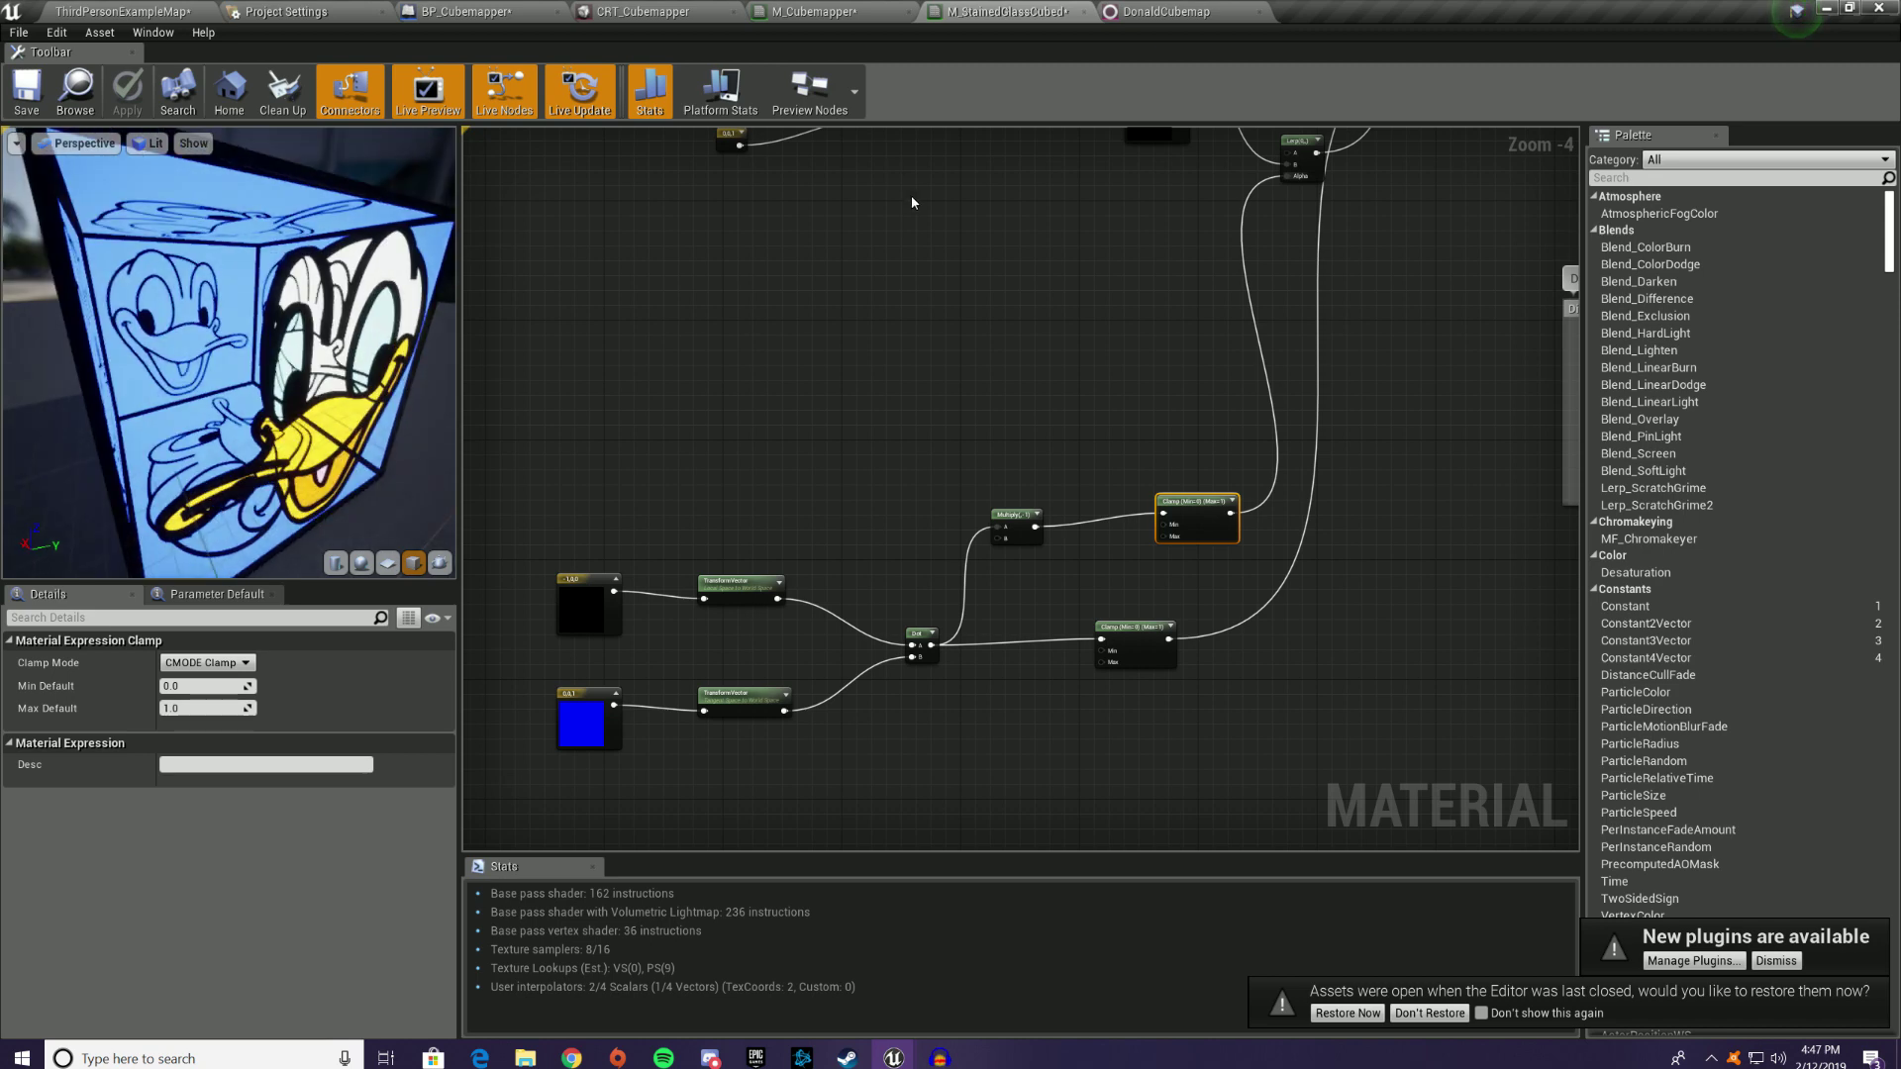
# Step: Move the InteriorCubemap node with its tiling constant, and the group of mask nodes, lower in the graph
pyautogui.moveTo(1321, 237); pyautogui.dragTo(1191, 509, button='right')
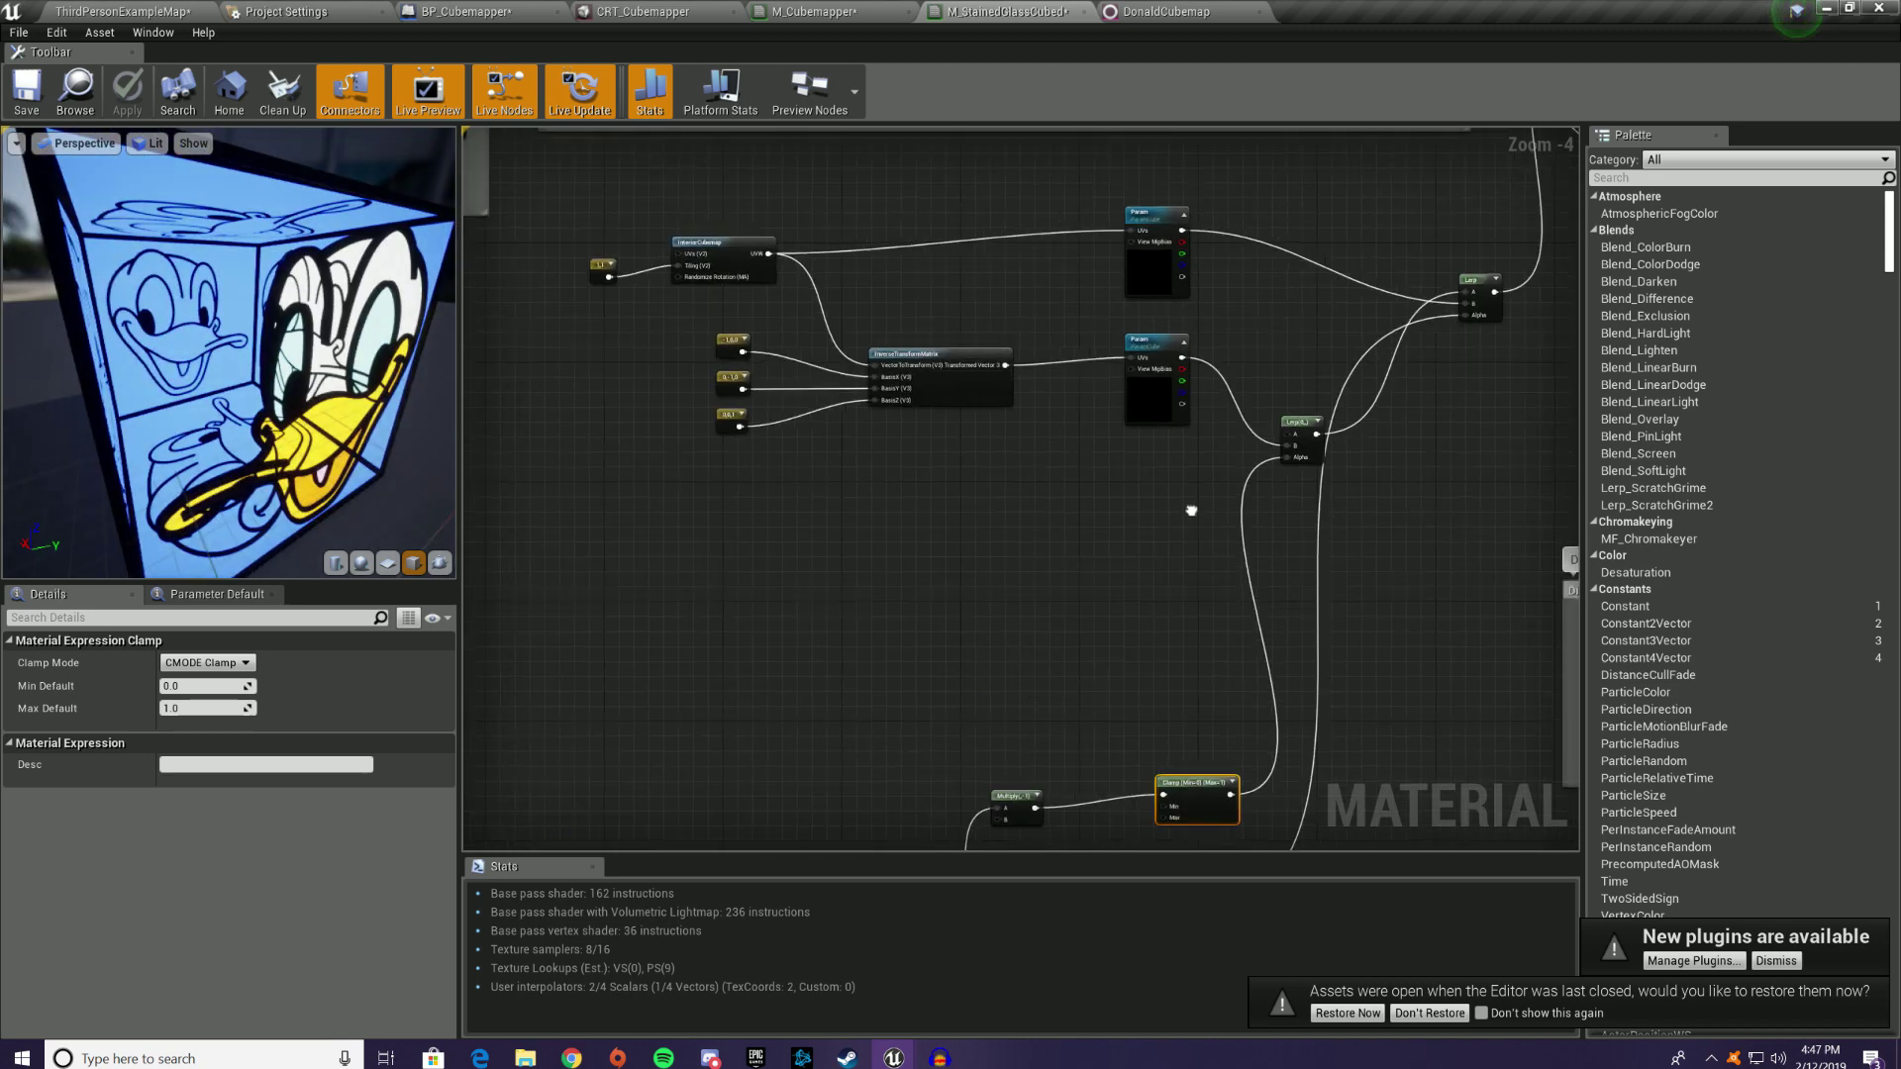
pyautogui.moveTo(670, 336); pyautogui.dragTo(997, 329)
pyautogui.moveTo(596, 200); pyautogui.dragTo(569, 584)
pyautogui.moveTo(944, 652); pyautogui.dragTo(1134, 307, button='right')
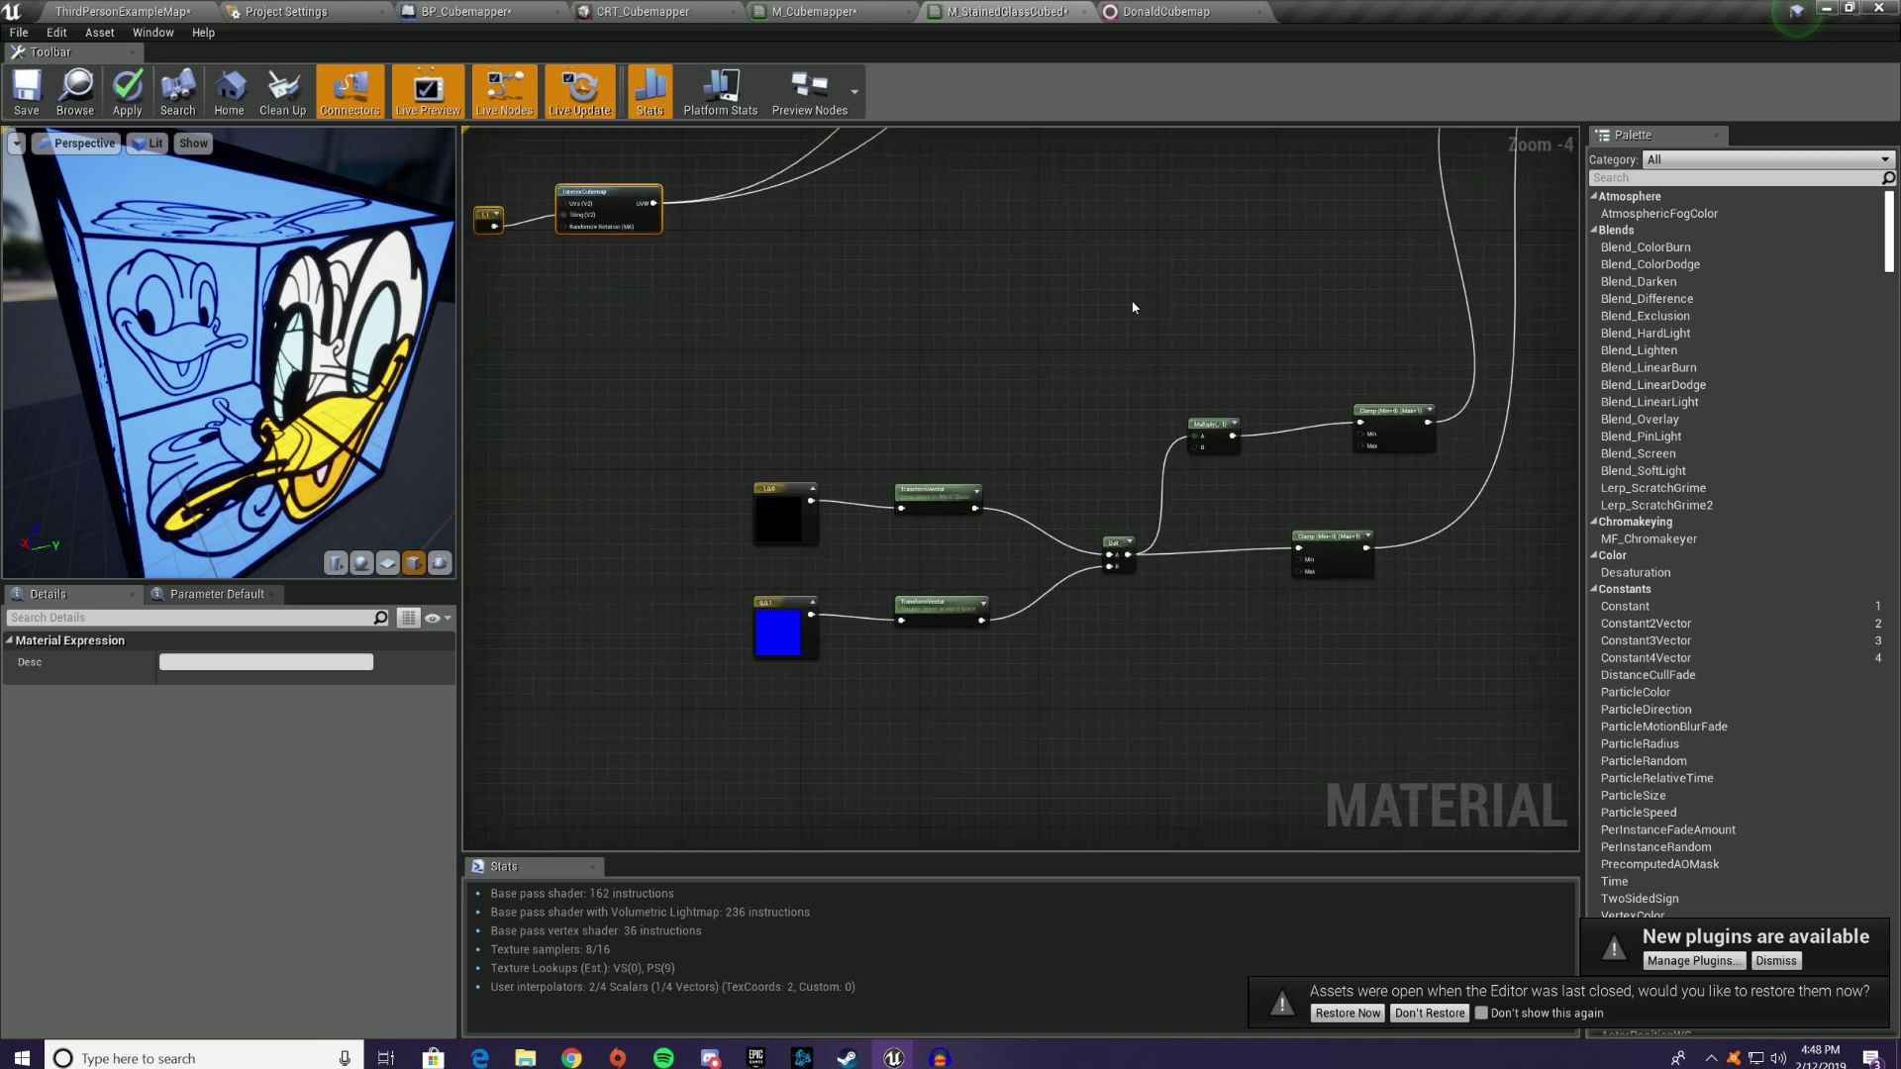
pyautogui.moveTo(601, 363); pyautogui.dragTo(1369, 730)
pyautogui.moveTo(1340, 553); pyautogui.dragTo(1349, 770)
# Step: Add an MF_RotateVector_90 node fed by the InteriorCubemap output and place it beside that node
pyautogui.moveTo(1240, 428); pyautogui.dragTo(1190, 770, button='right')
pyautogui.moveTo(1101, 450); pyautogui.dragTo(1173, 437, button='right')
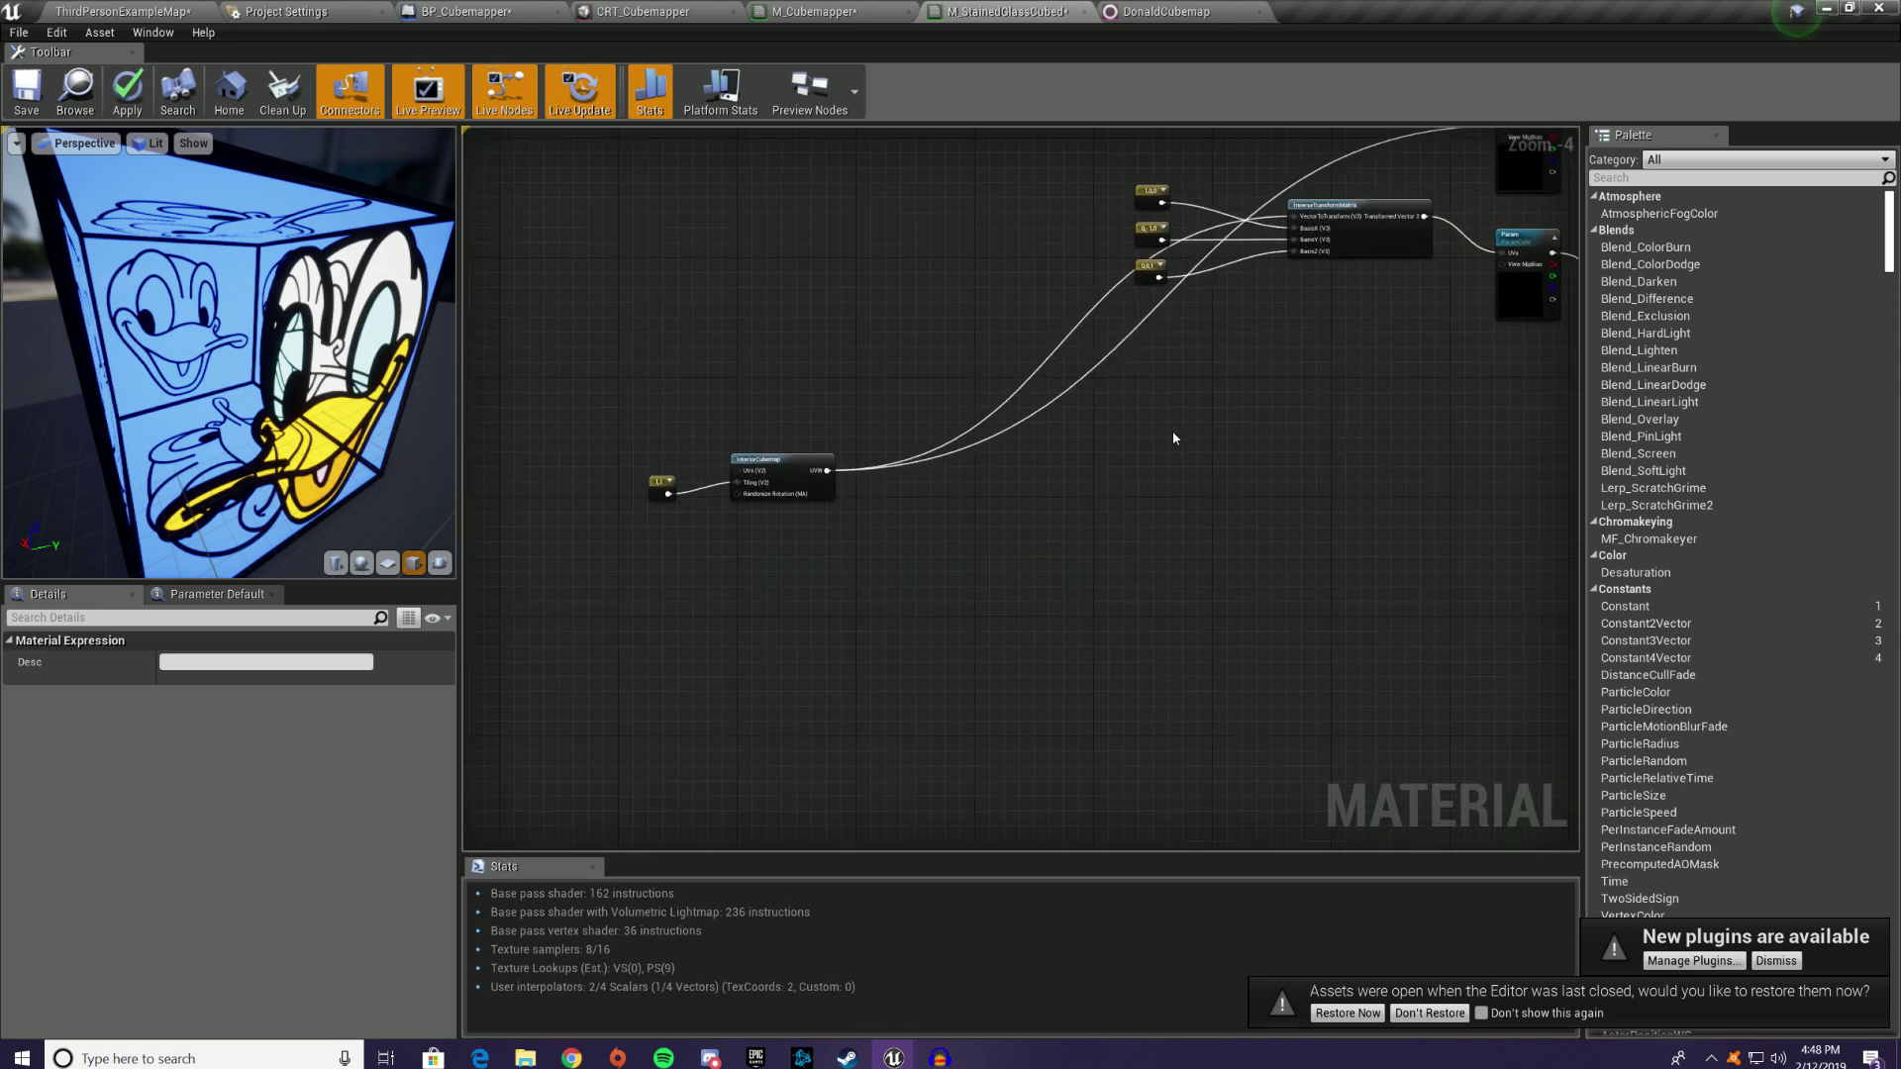
pyautogui.moveTo(911, 500); pyautogui.dragTo(802, 527)
pyautogui.moveTo(941, 538); pyautogui.dragTo(1080, 568)
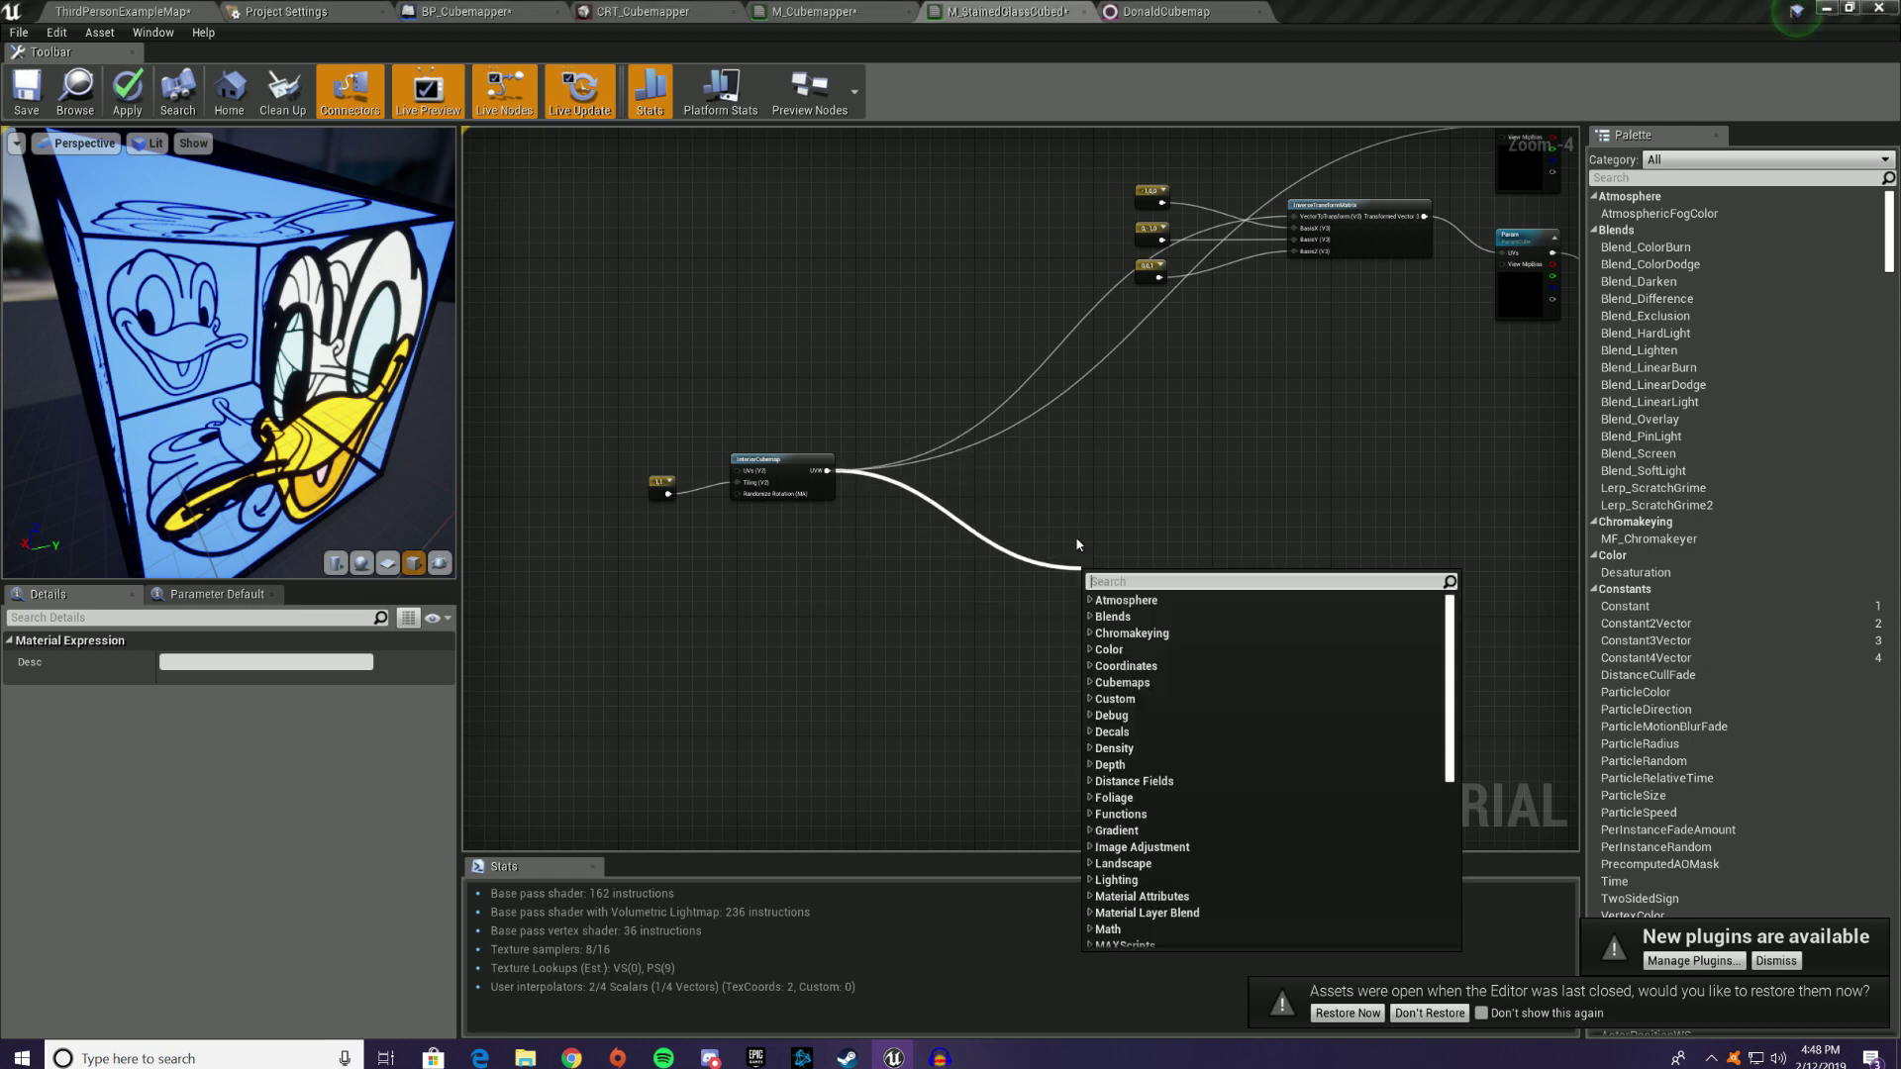
pyautogui.write('rpt')
pyautogui.press('BackSpace')
pyautogui.press('BackSpace')
pyautogui.write('ot')
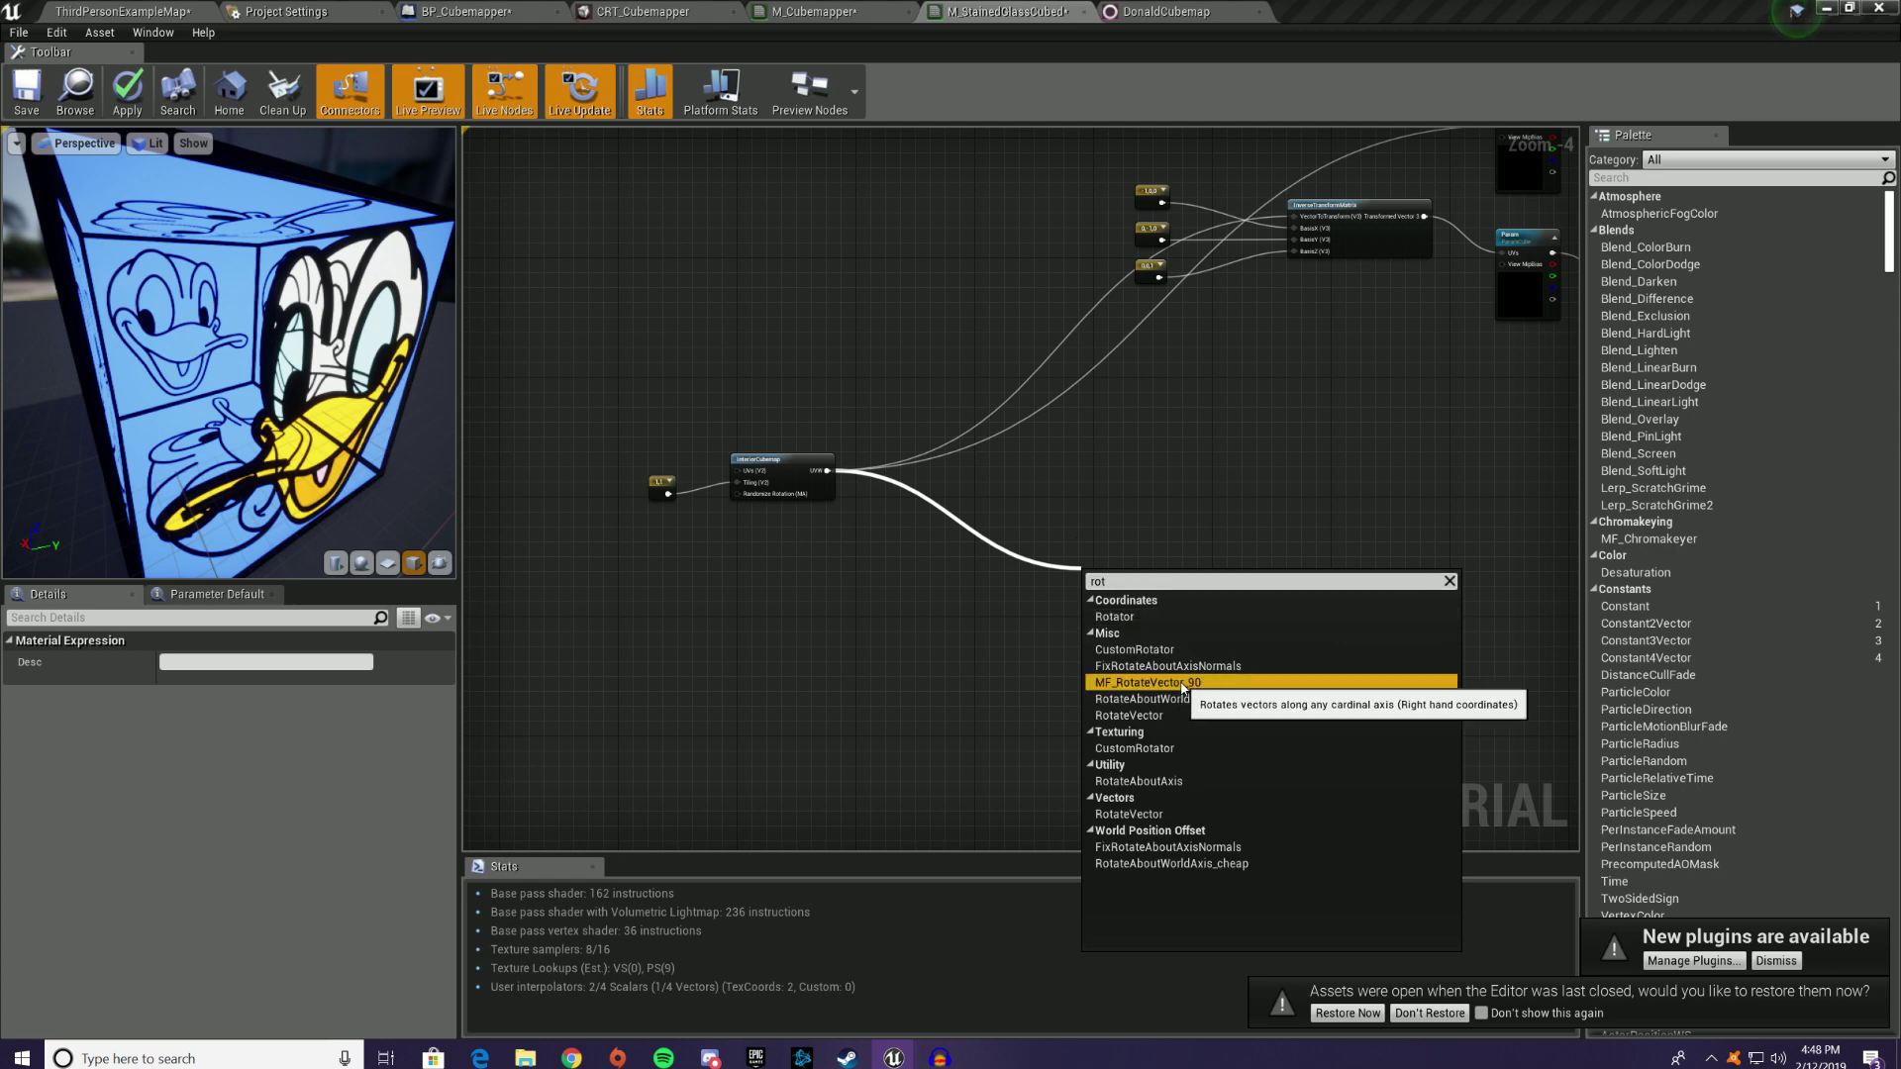
pyautogui.click(1149, 683)
pyautogui.moveTo(1107, 586); pyautogui.dragTo(1068, 526)
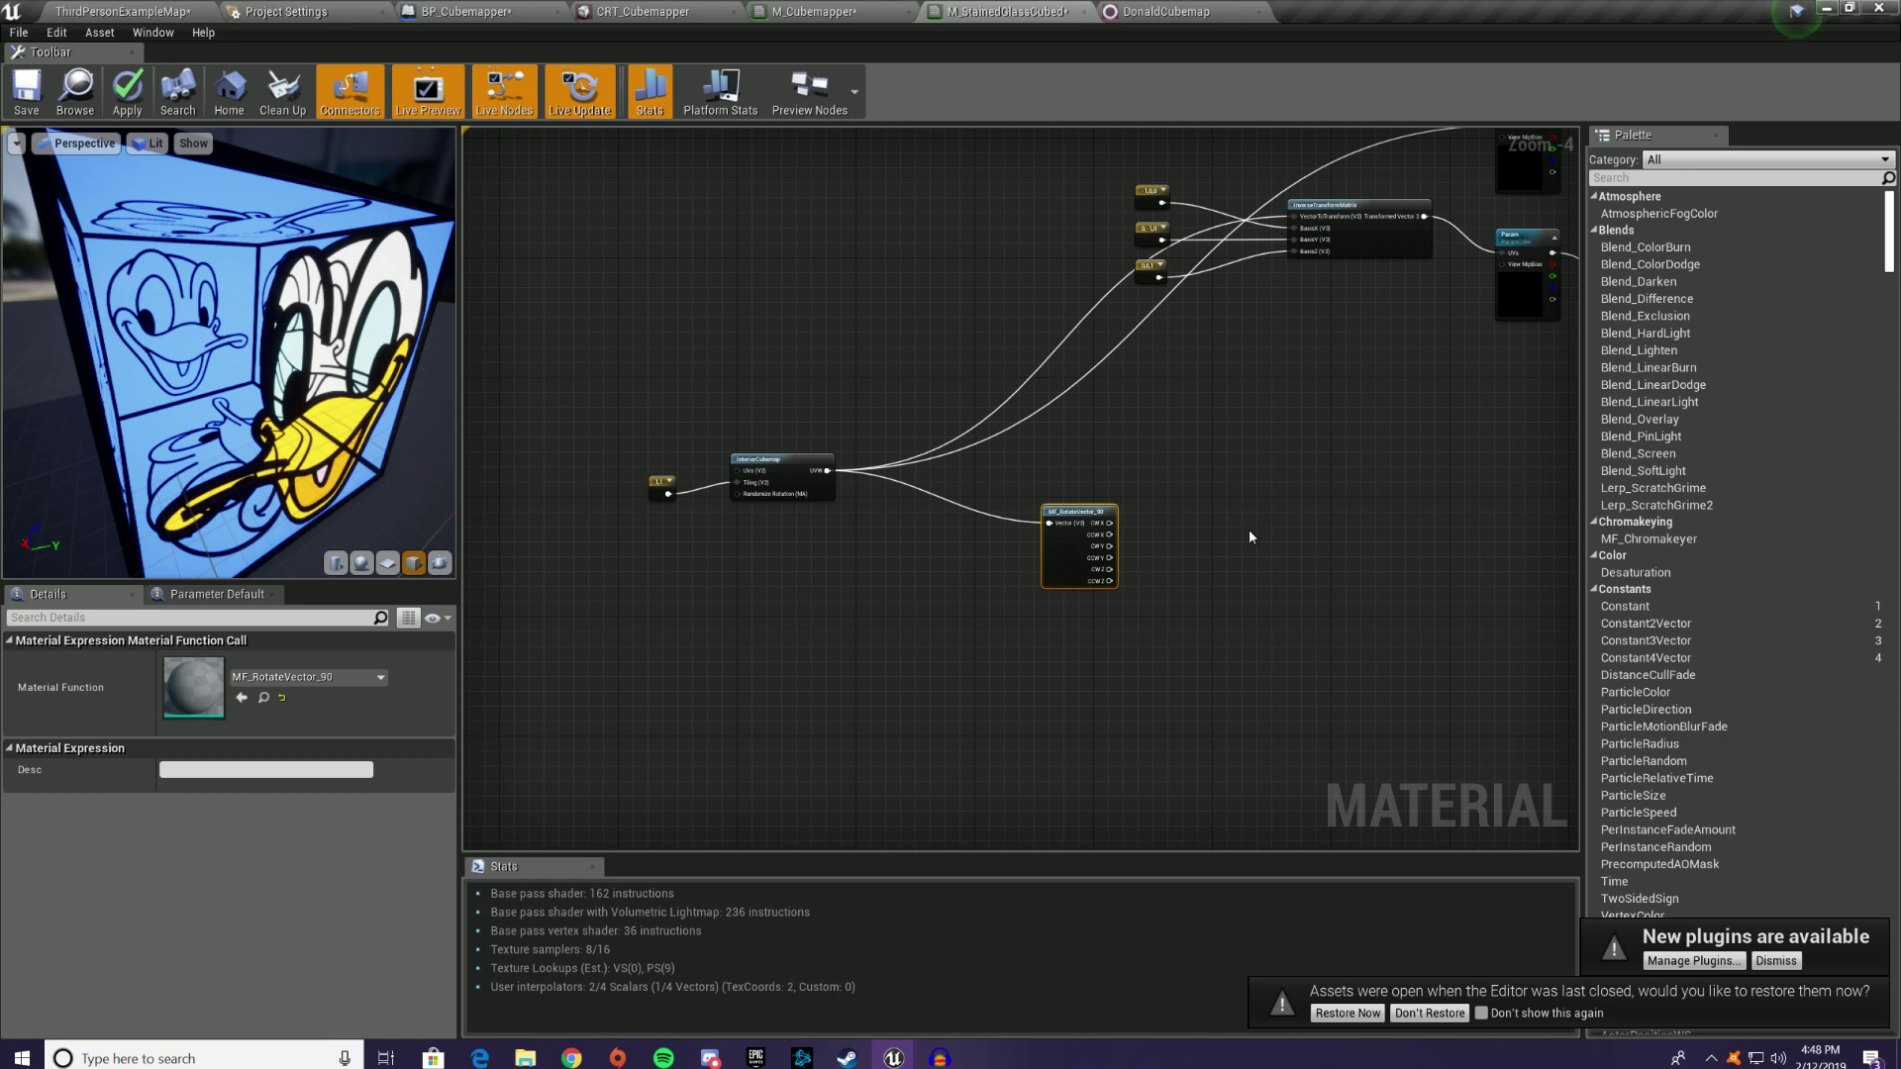
# Step: Paste a copy of the lower Param cubemap sample to the right of the MF_RotateVector_90 node
pyautogui.moveTo(1200, 568); pyautogui.dragTo(985, 596, button='right')
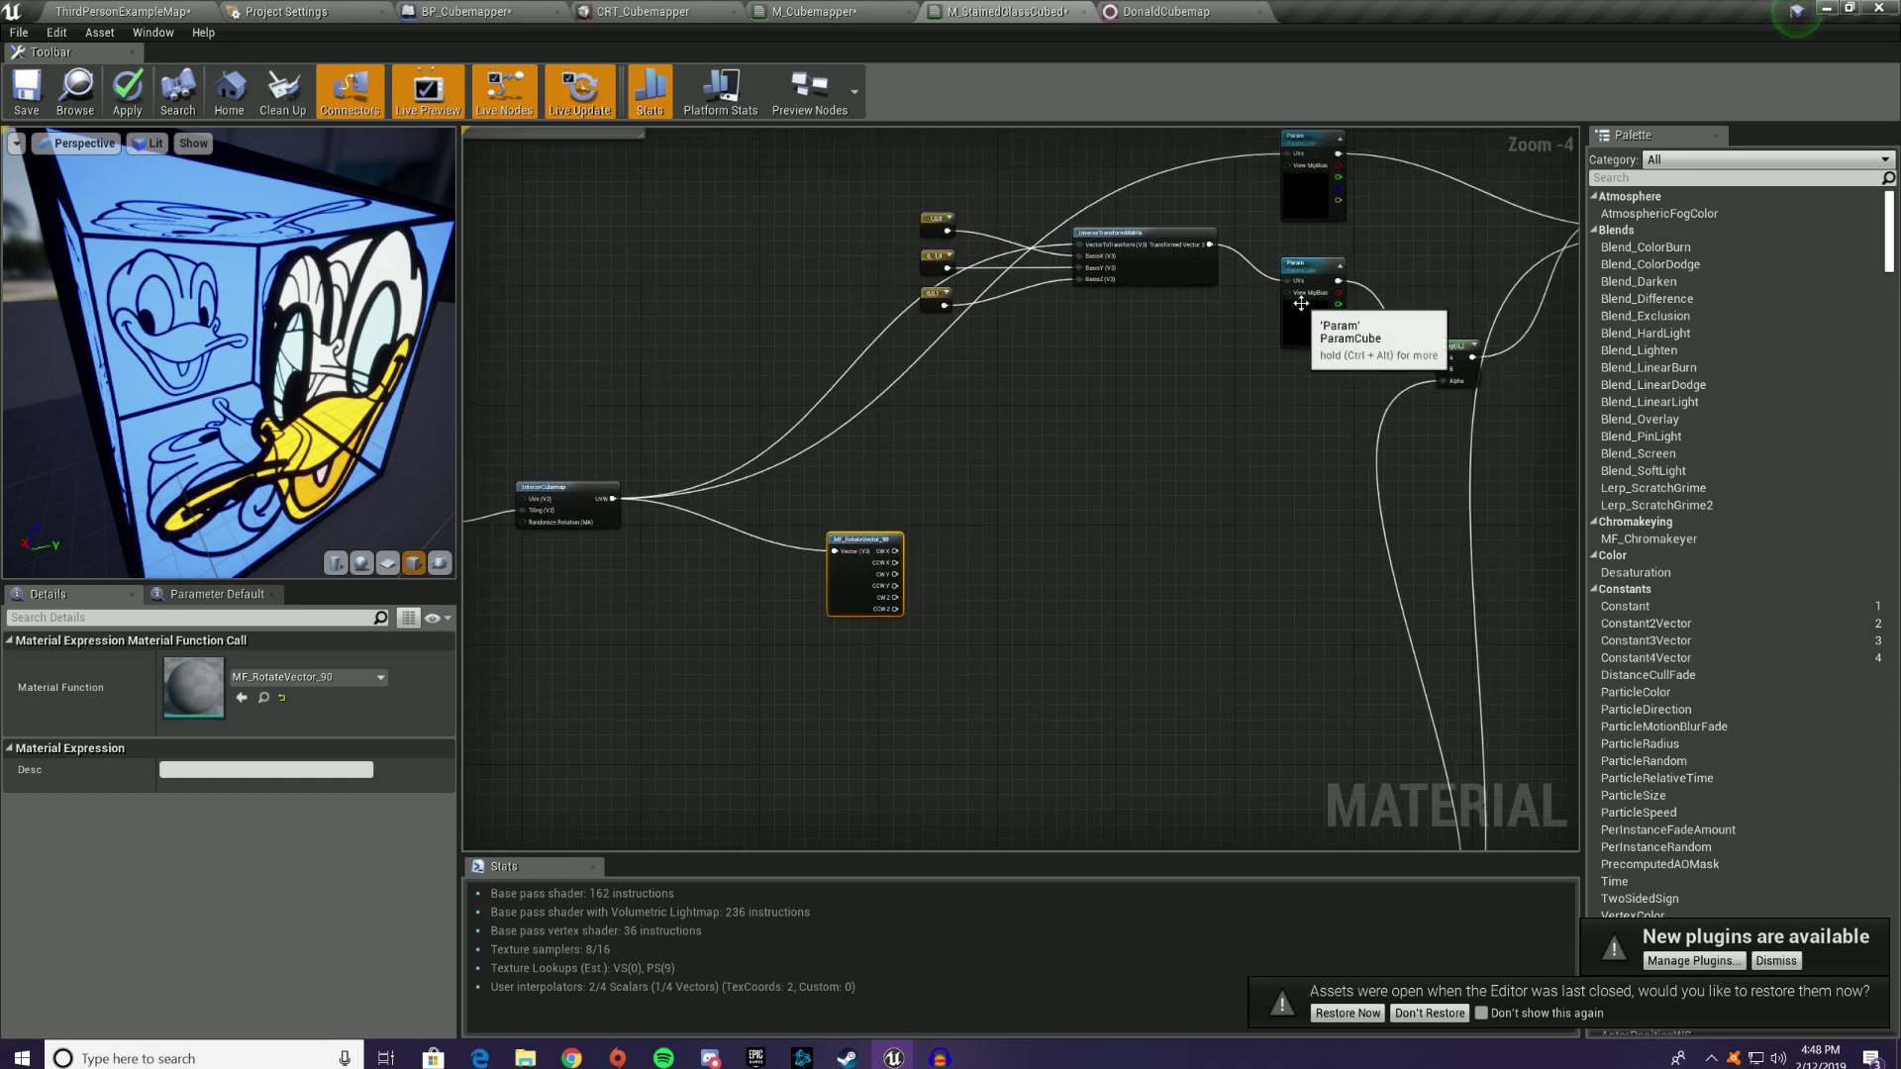
pyautogui.click(1309, 302)
pyautogui.hotkey('ctrl', 'v')
pyautogui.moveTo(1244, 565); pyautogui.dragTo(1247, 560)
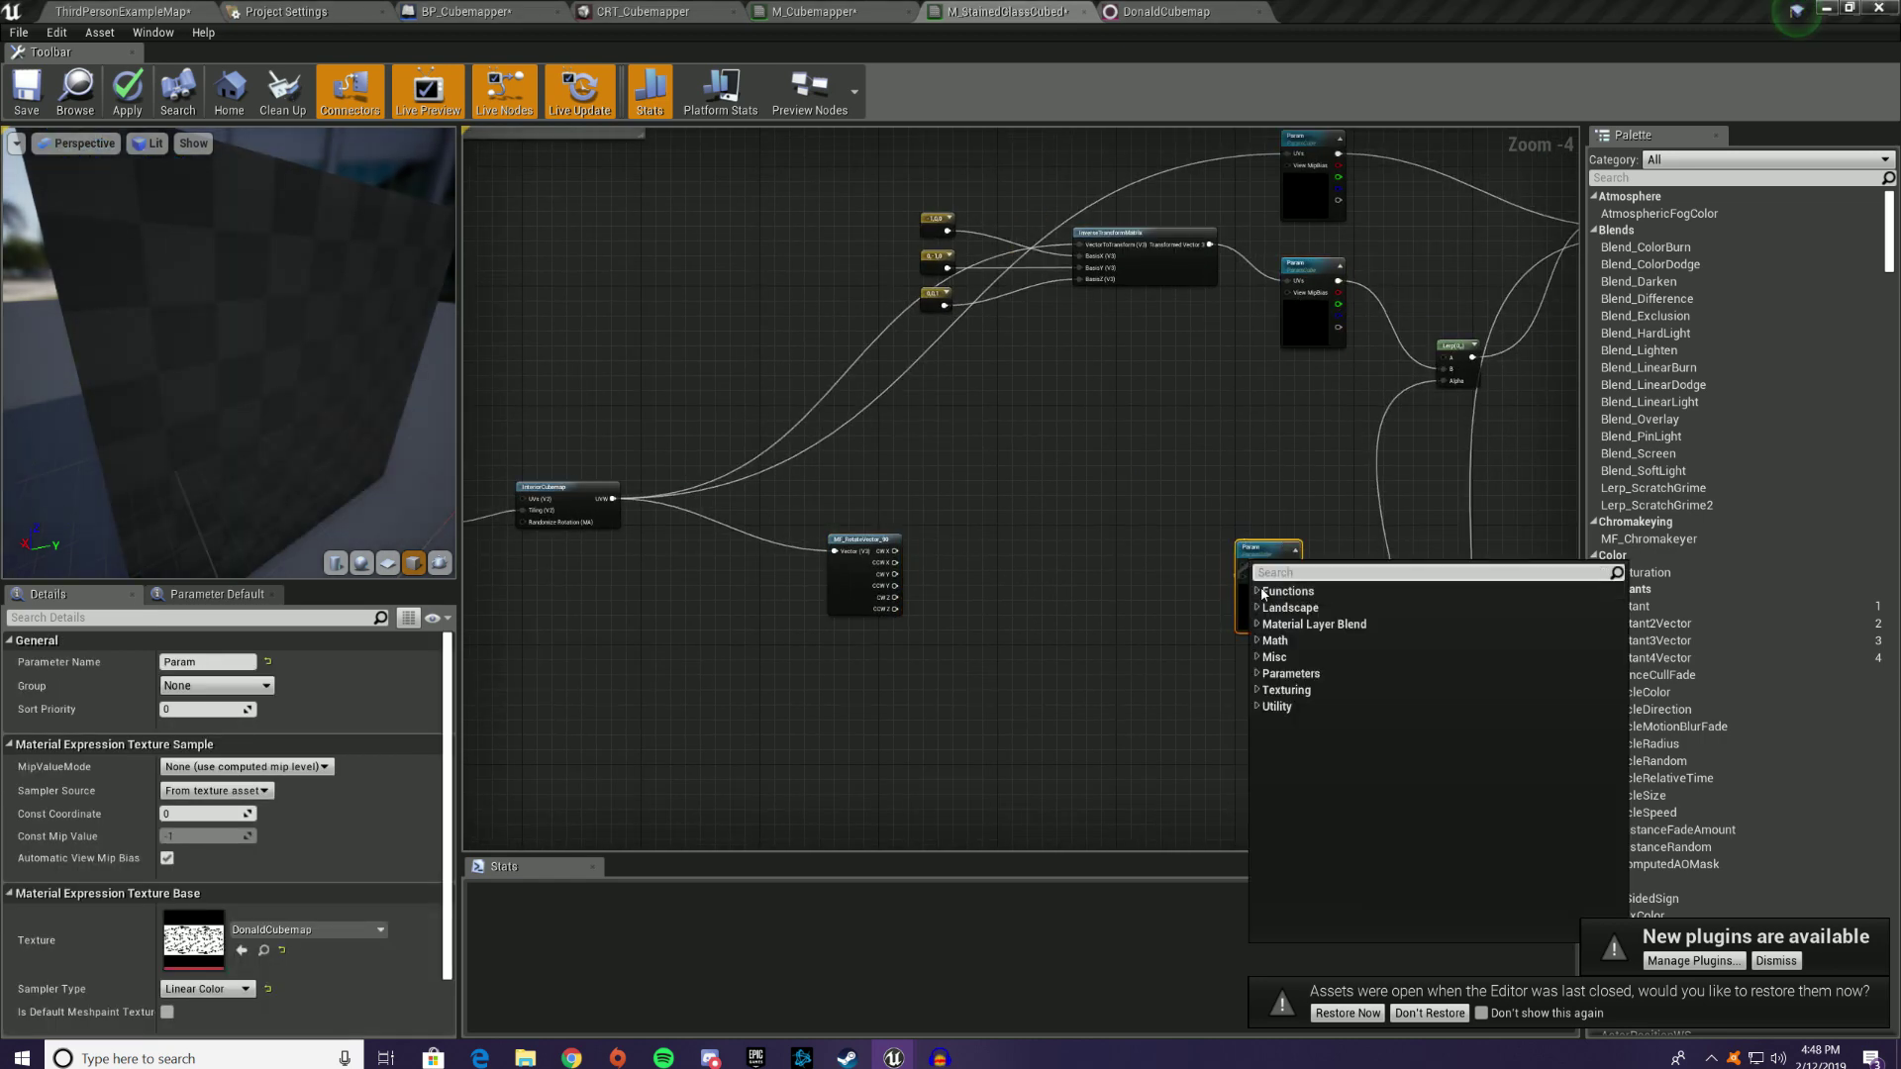
pyautogui.click(1240, 601)
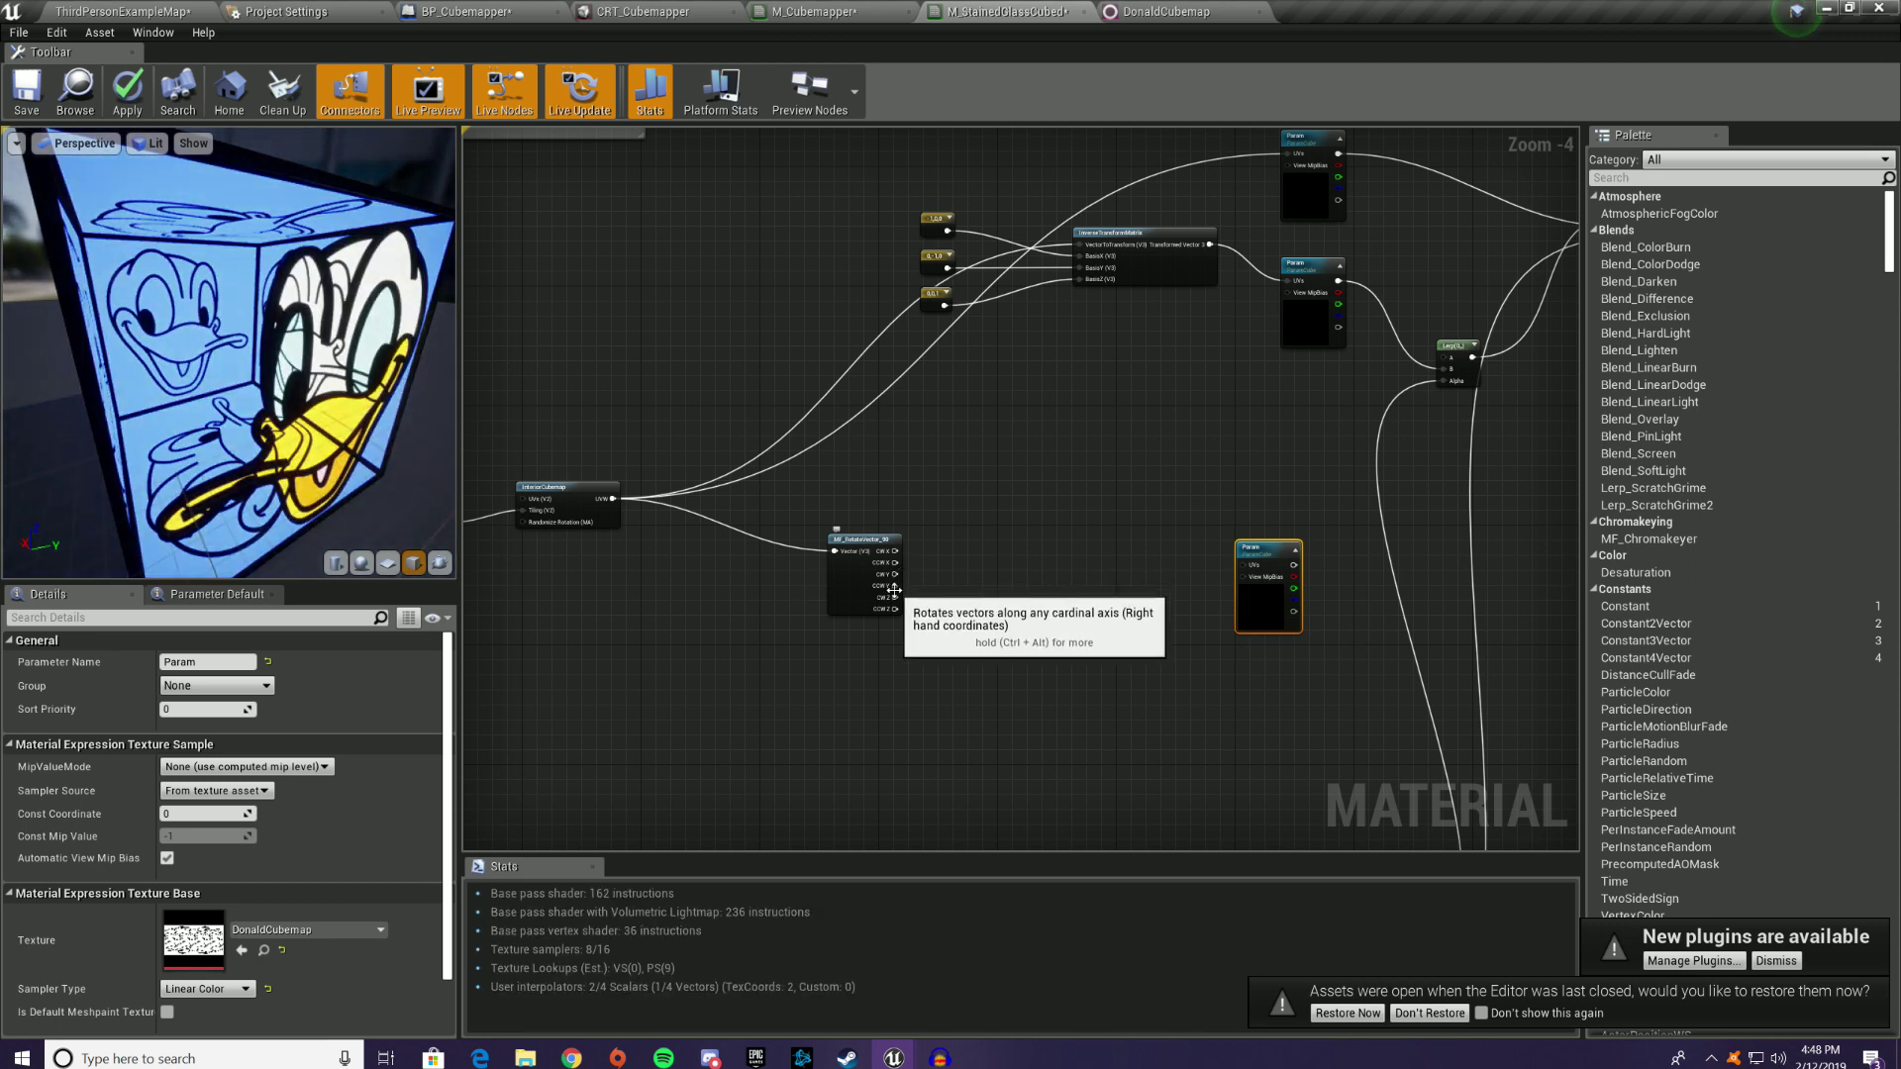
# Step: Connect the CW Z output of MF_RotateVector_90 to the copied Param's UVs and move the rotation node closer to it
pyautogui.moveTo(898, 597); pyautogui.dragTo(1225, 558)
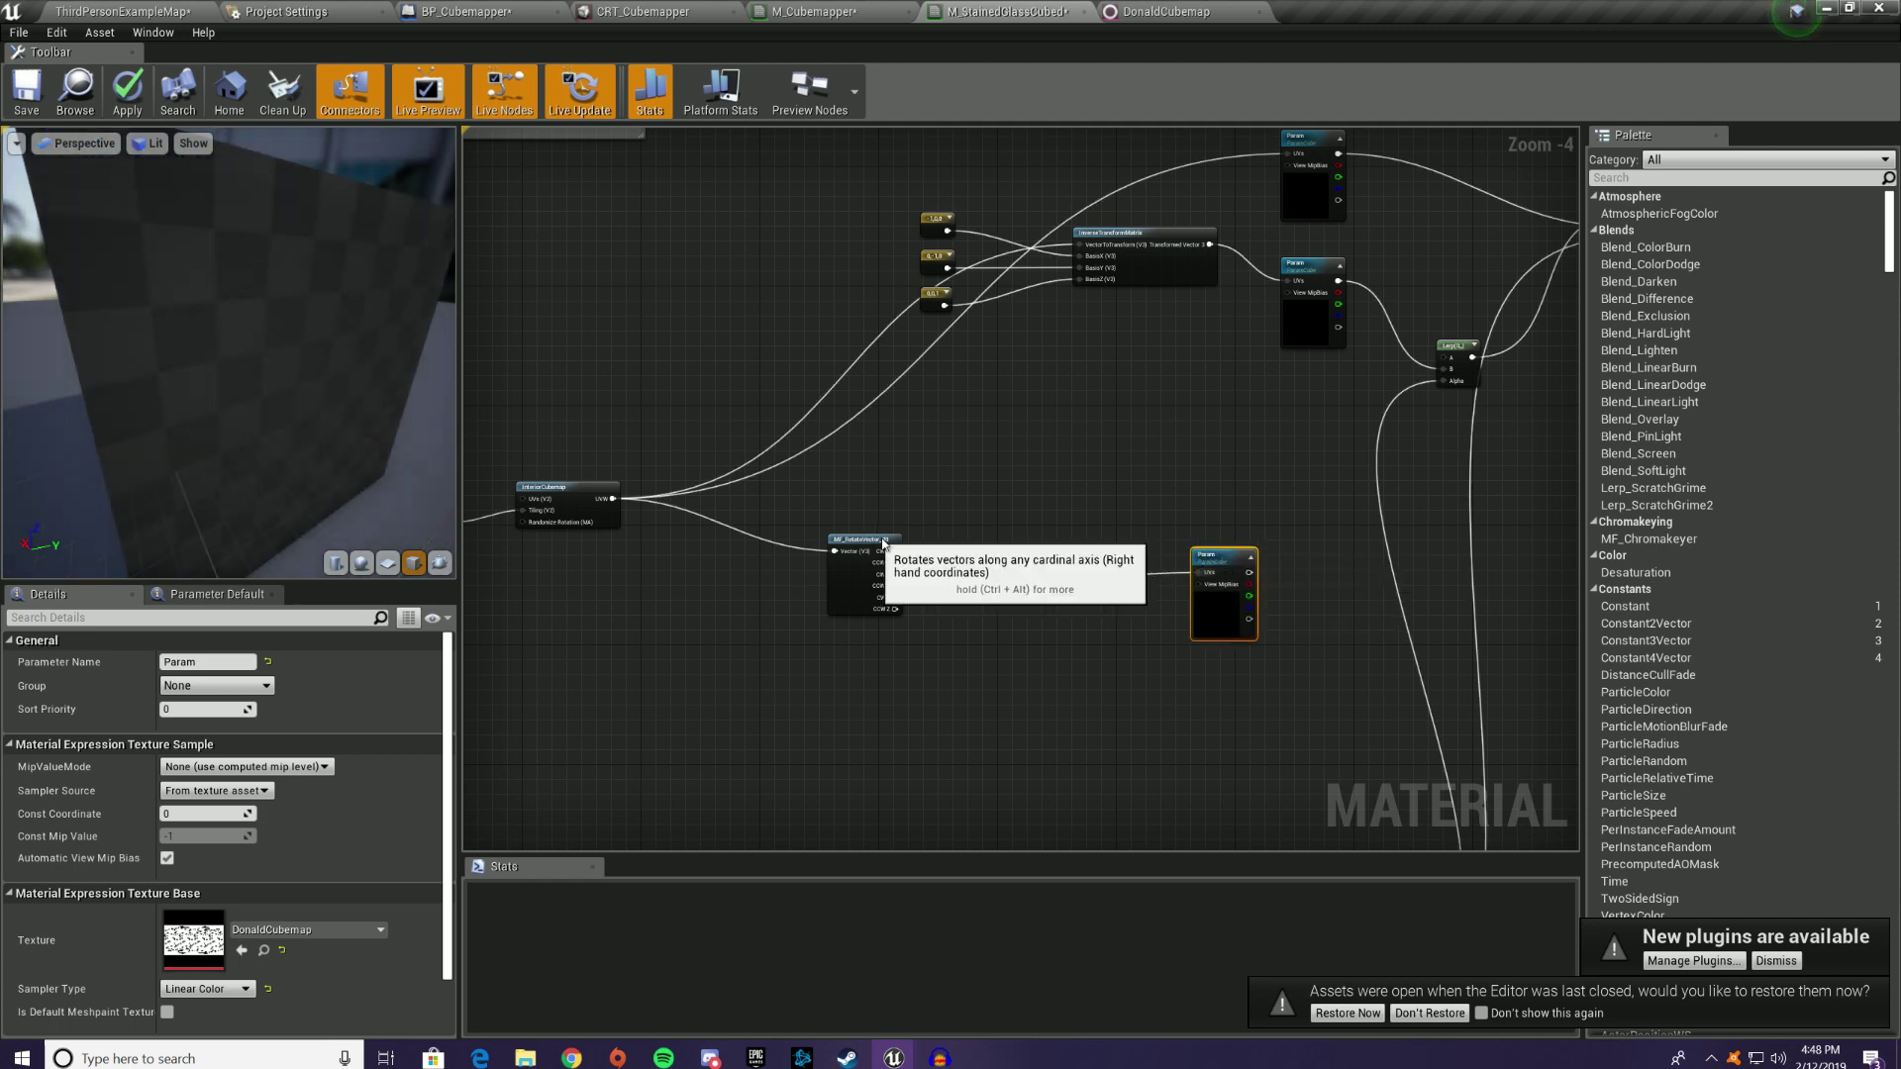
pyautogui.moveTo(874, 539); pyautogui.dragTo(970, 539)
pyautogui.moveTo(1426, 552); pyautogui.dragTo(1161, 454, button='right')
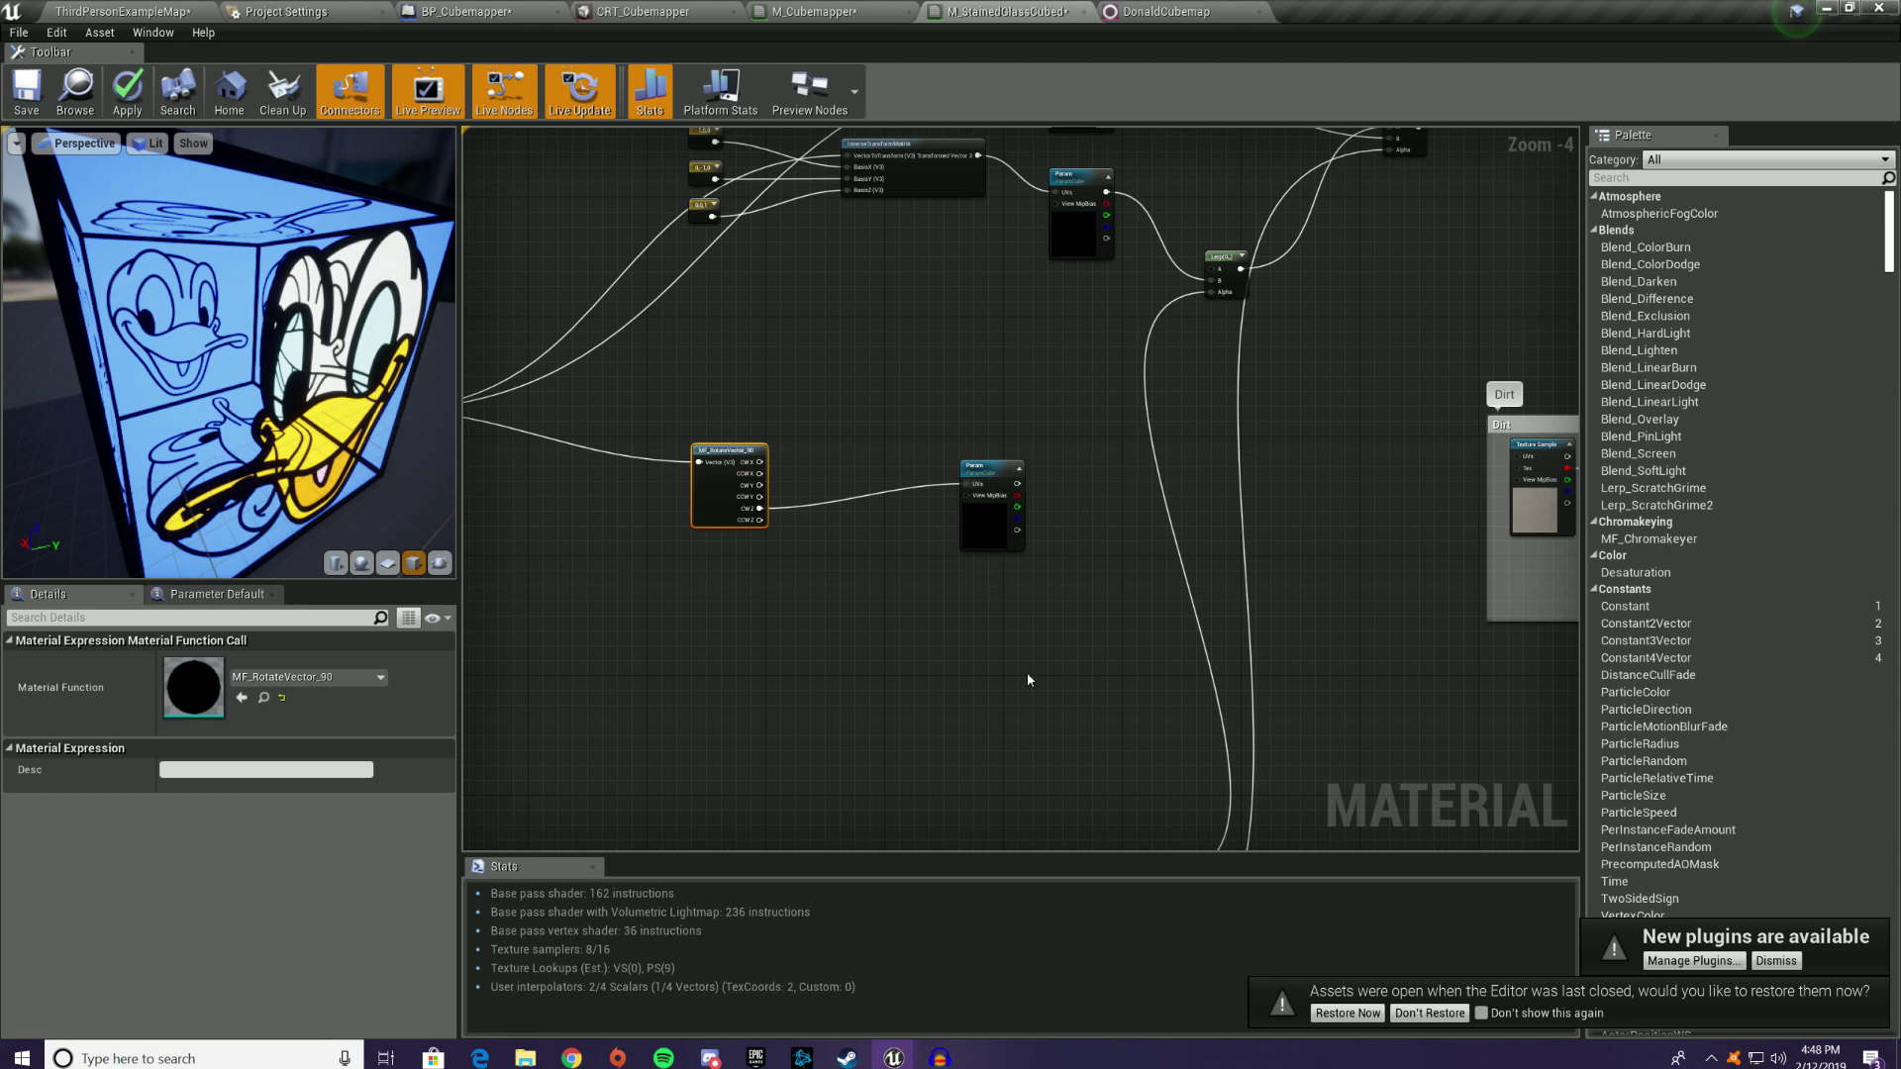
# Step: Insert a Lerp between the rotated Param sample and the existing Lerp's A input, with the sample feeding the new node's B
pyautogui.moveTo(1028, 681); pyautogui.dragTo(942, 692, button='right')
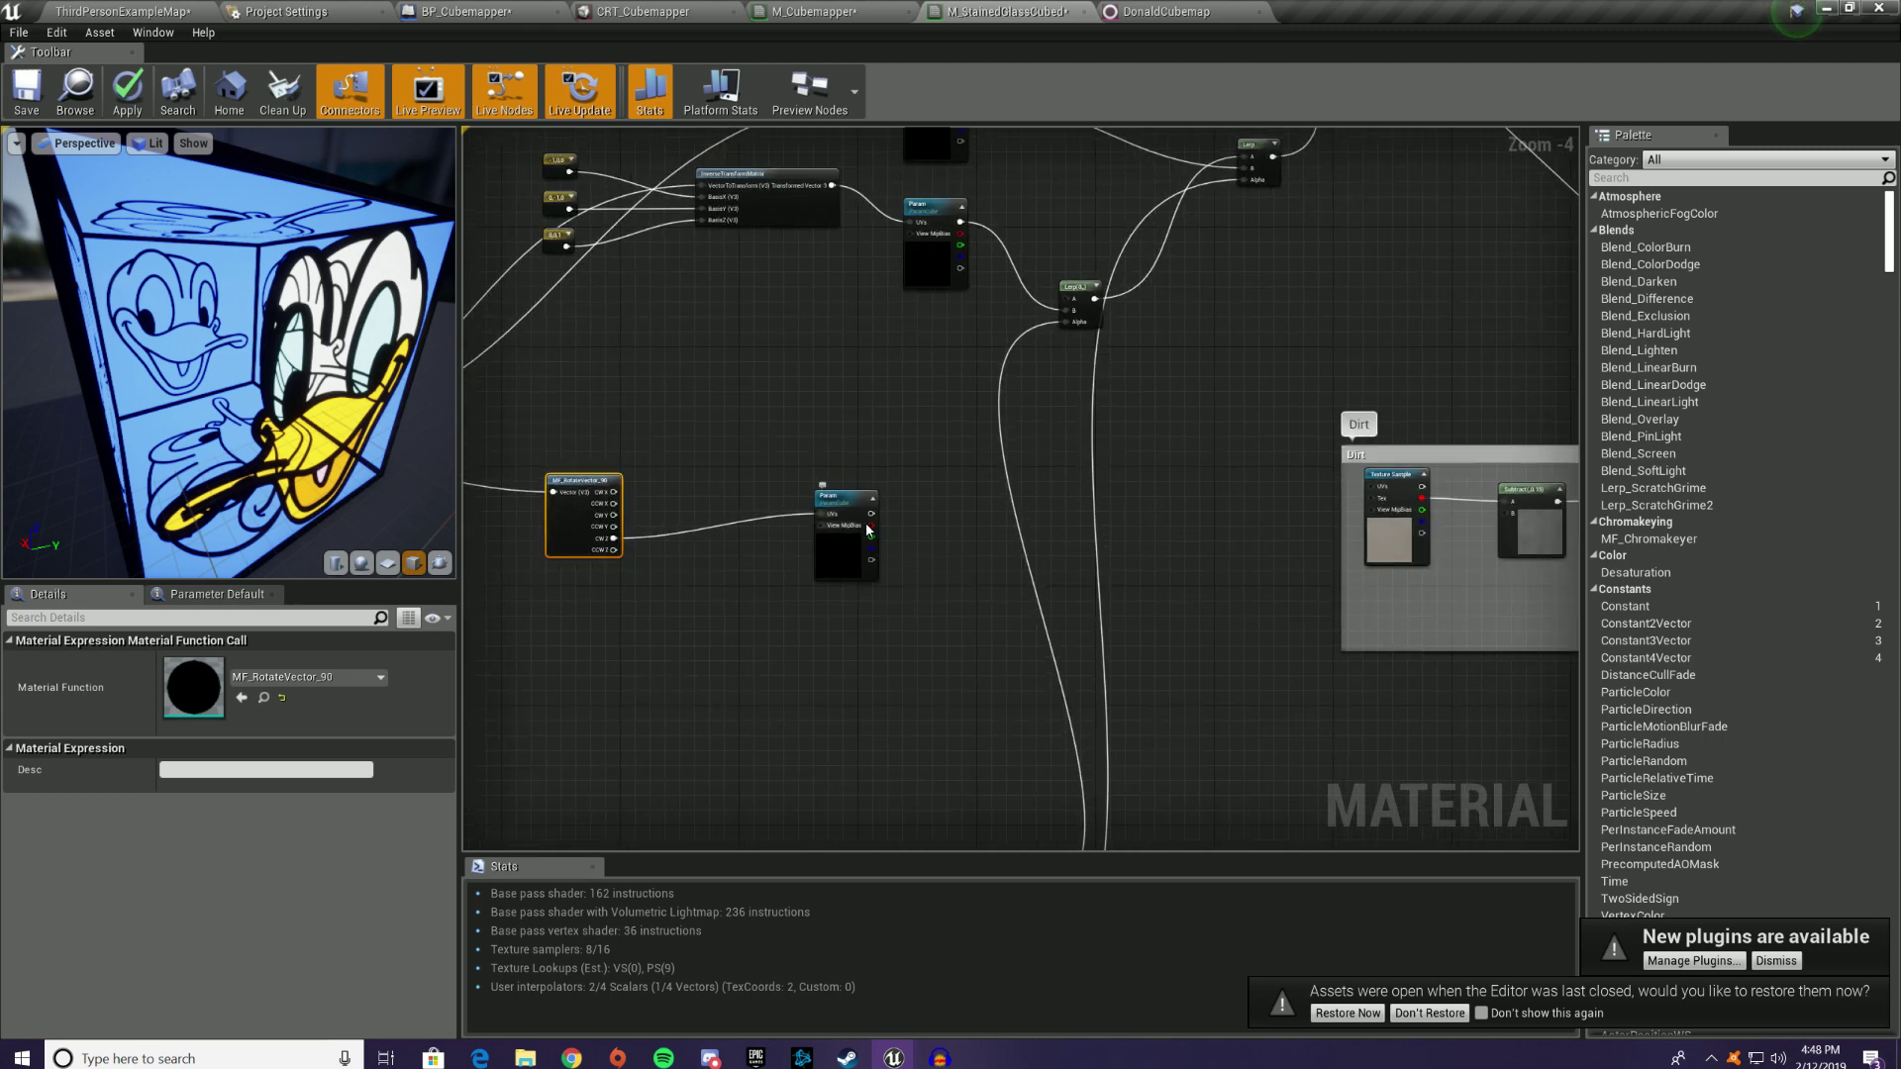
pyautogui.moveTo(871, 513); pyautogui.dragTo(1071, 301)
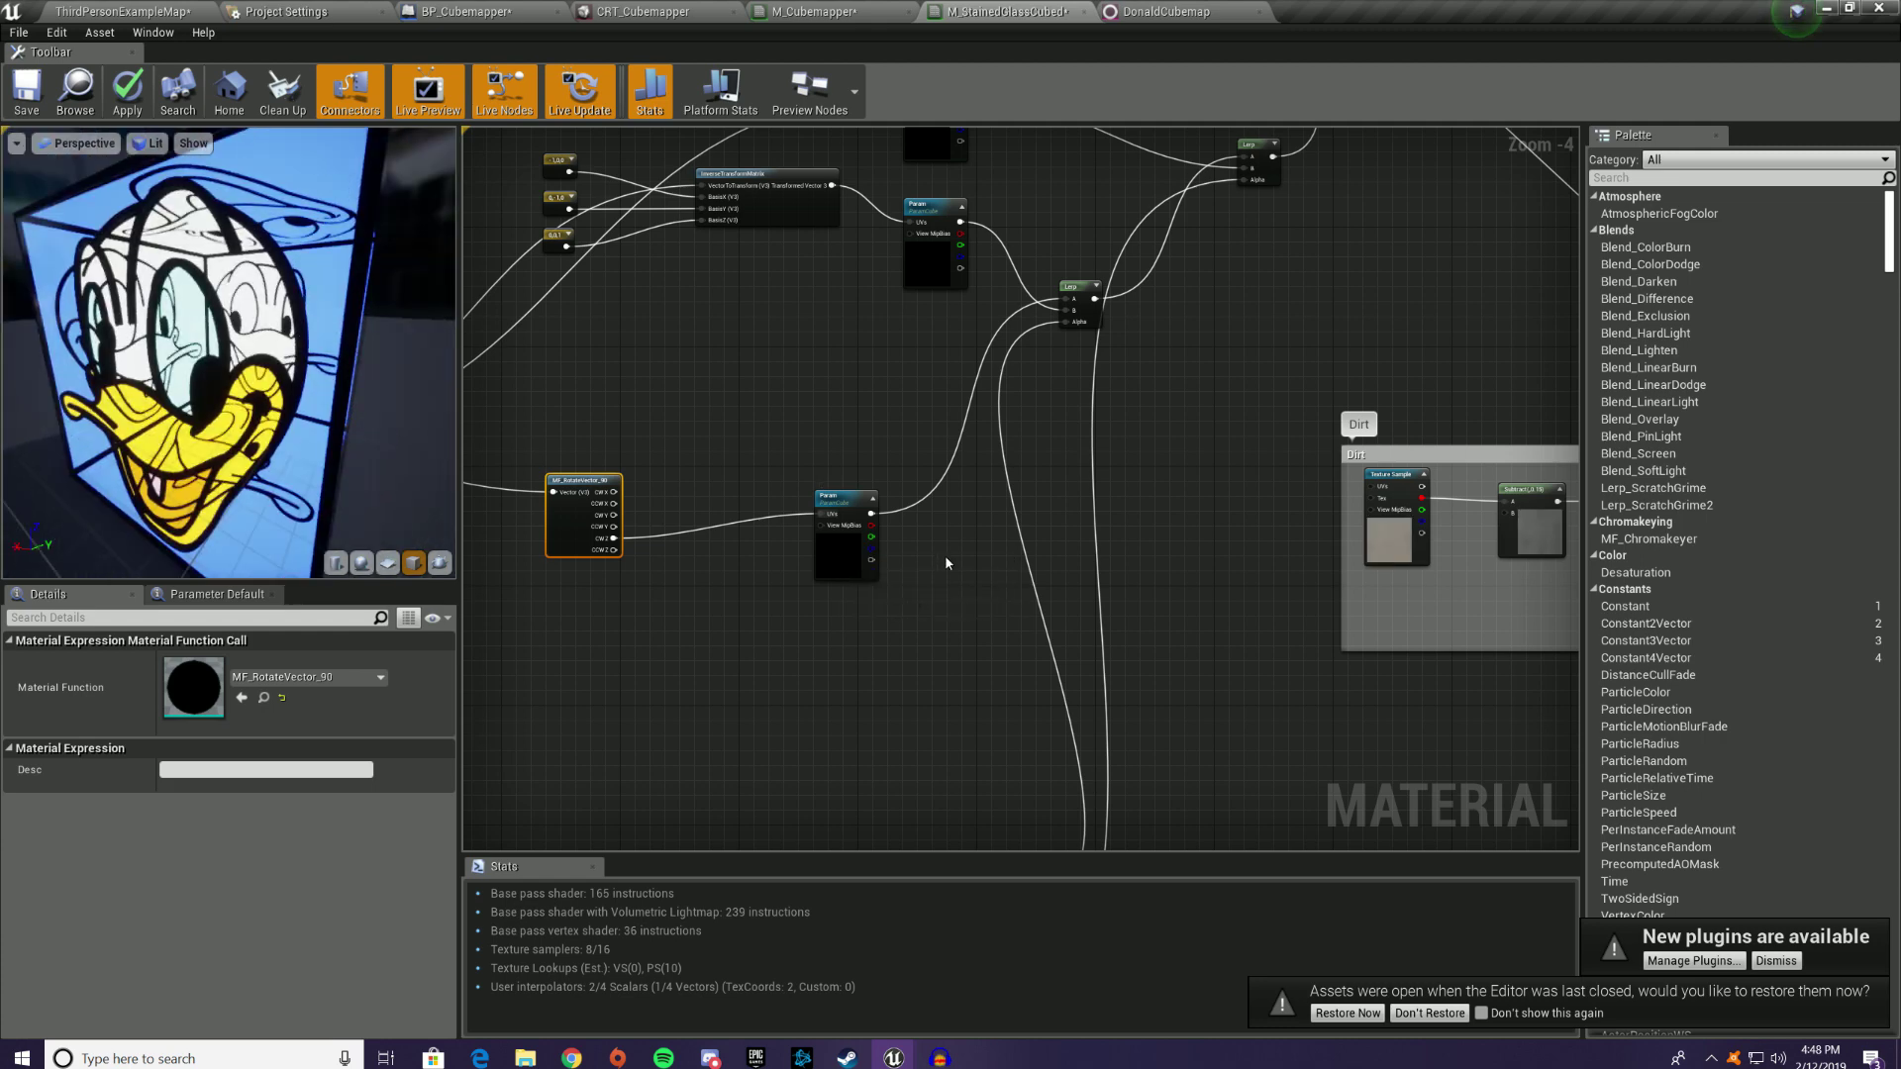
pyautogui.press('l')
pyautogui.click(973, 533)
pyautogui.moveTo(873, 514); pyautogui.dragTo(1068, 299)
pyautogui.moveTo(1004, 550); pyautogui.dragTo(993, 499)
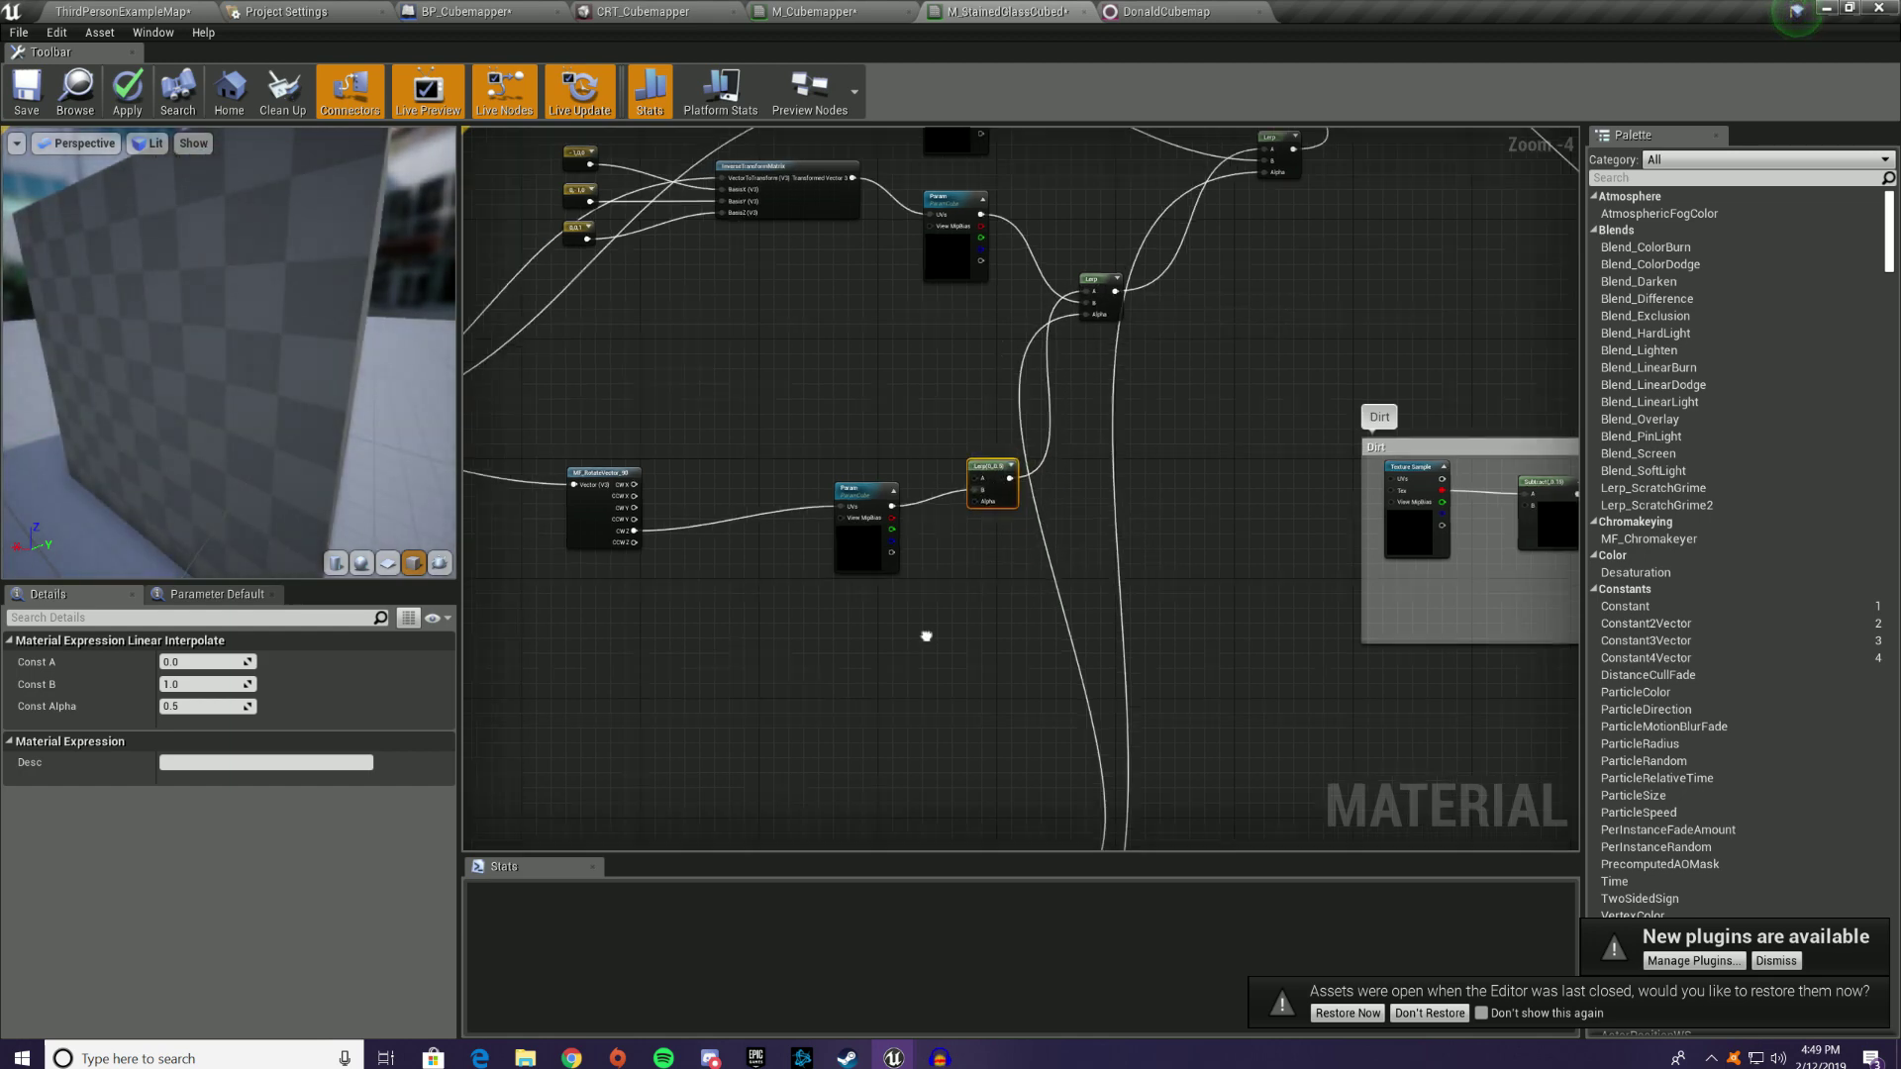
# Step: Move the rotated Param sample closer to MF_RotateVector_90 and bring the new Lerp in beside it
pyautogui.moveTo(925, 637); pyautogui.dragTo(1192, 437, button='right')
pyautogui.rightClick(1182, 410)
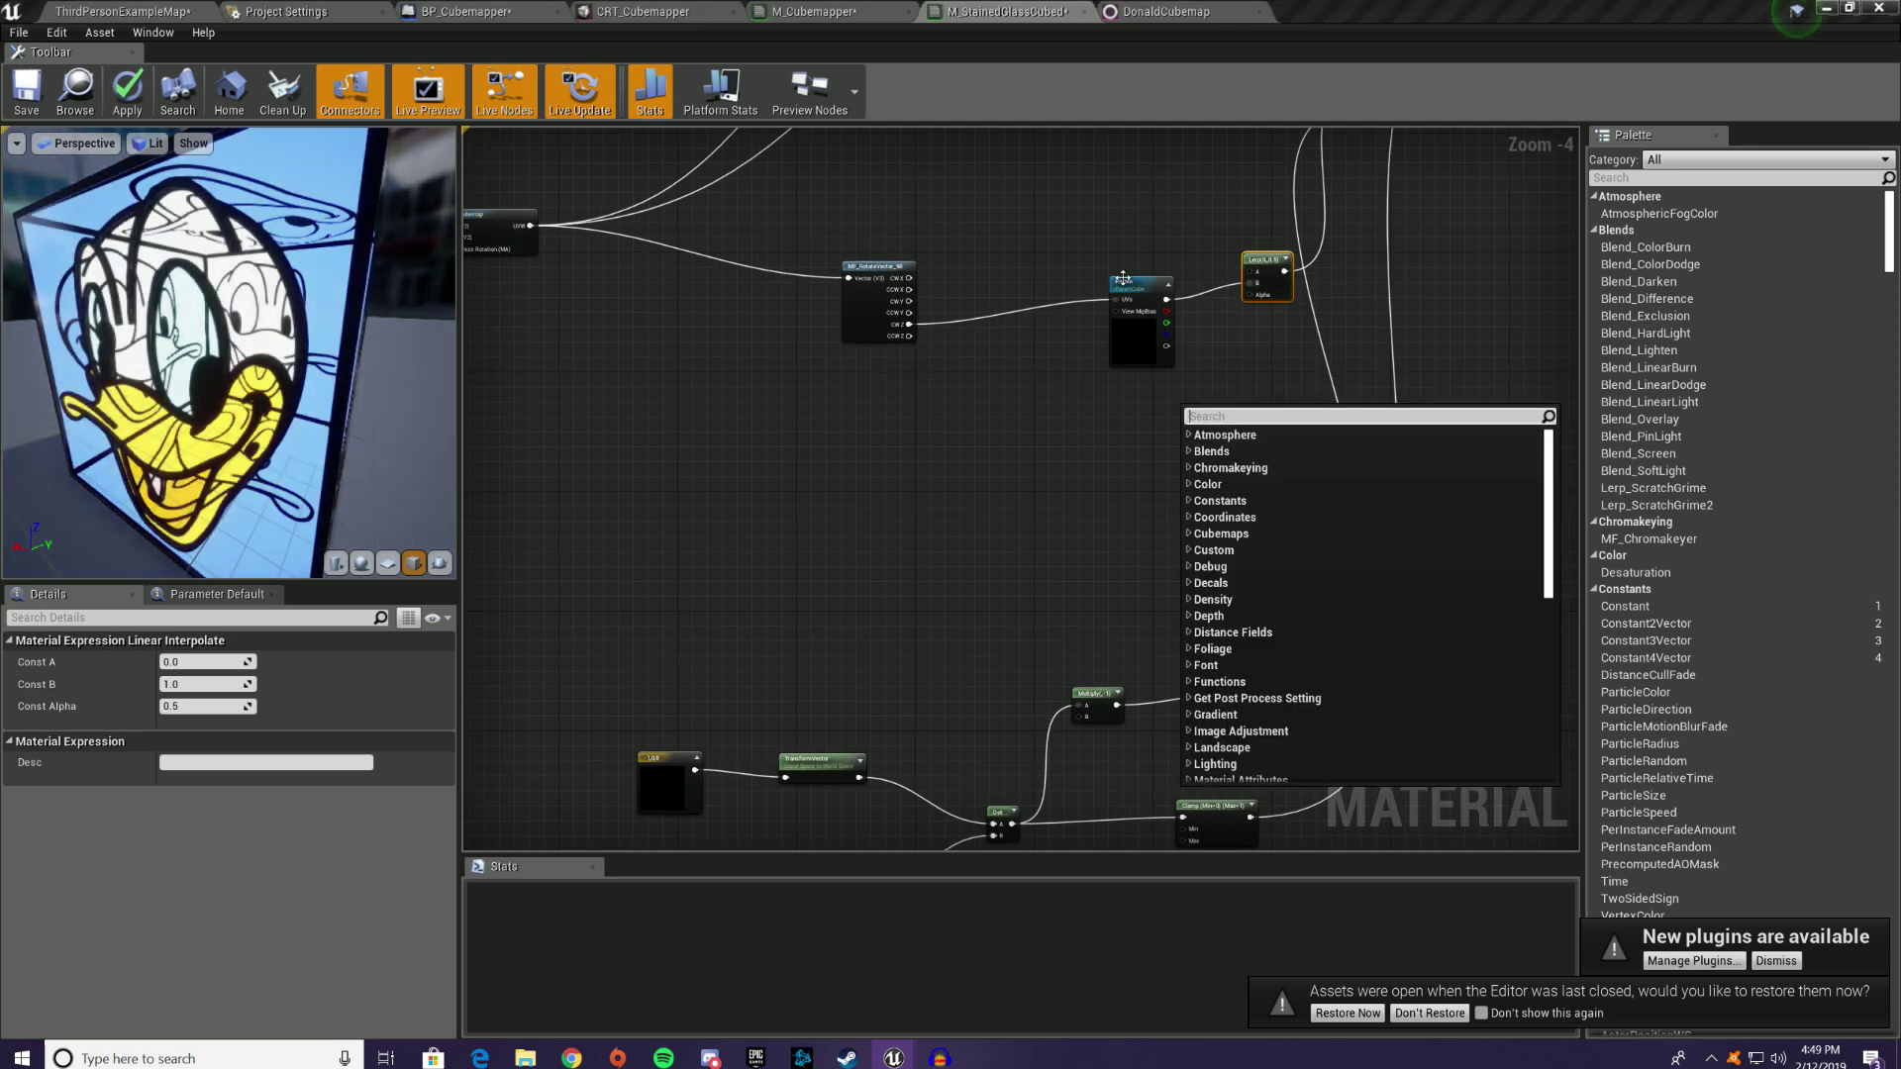
pyautogui.moveTo(1136, 284); pyautogui.dragTo(1001, 268)
pyautogui.moveTo(1254, 273); pyautogui.dragTo(1169, 281)
# Step: Move the blue constant and its TransformVector node to the left, away from the other mask nodes
pyautogui.moveTo(975, 510); pyautogui.dragTo(998, 274, button='right')
pyautogui.moveTo(1002, 734); pyautogui.dragTo(1000, 731)
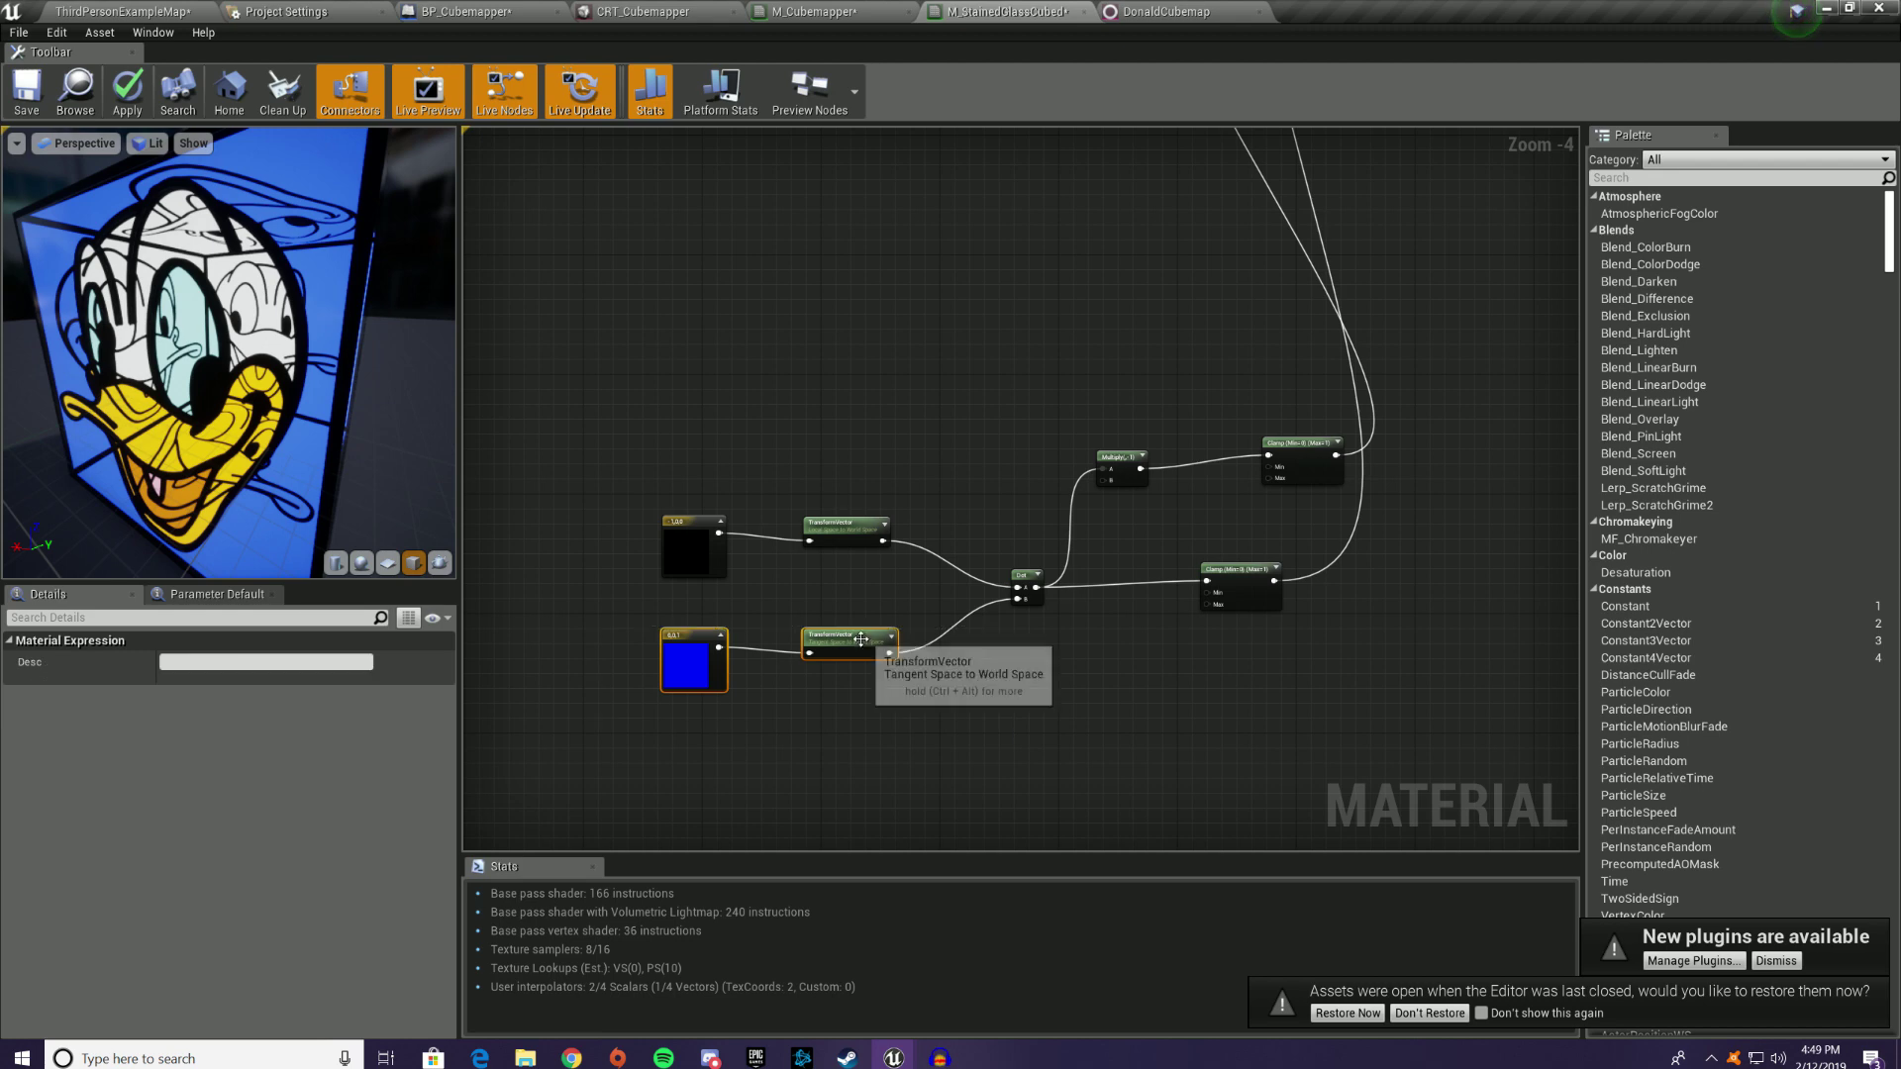
pyautogui.moveTo(857, 644); pyautogui.dragTo(519, 631)
pyautogui.moveTo(717, 687); pyautogui.dragTo(1017, 645, button='right')
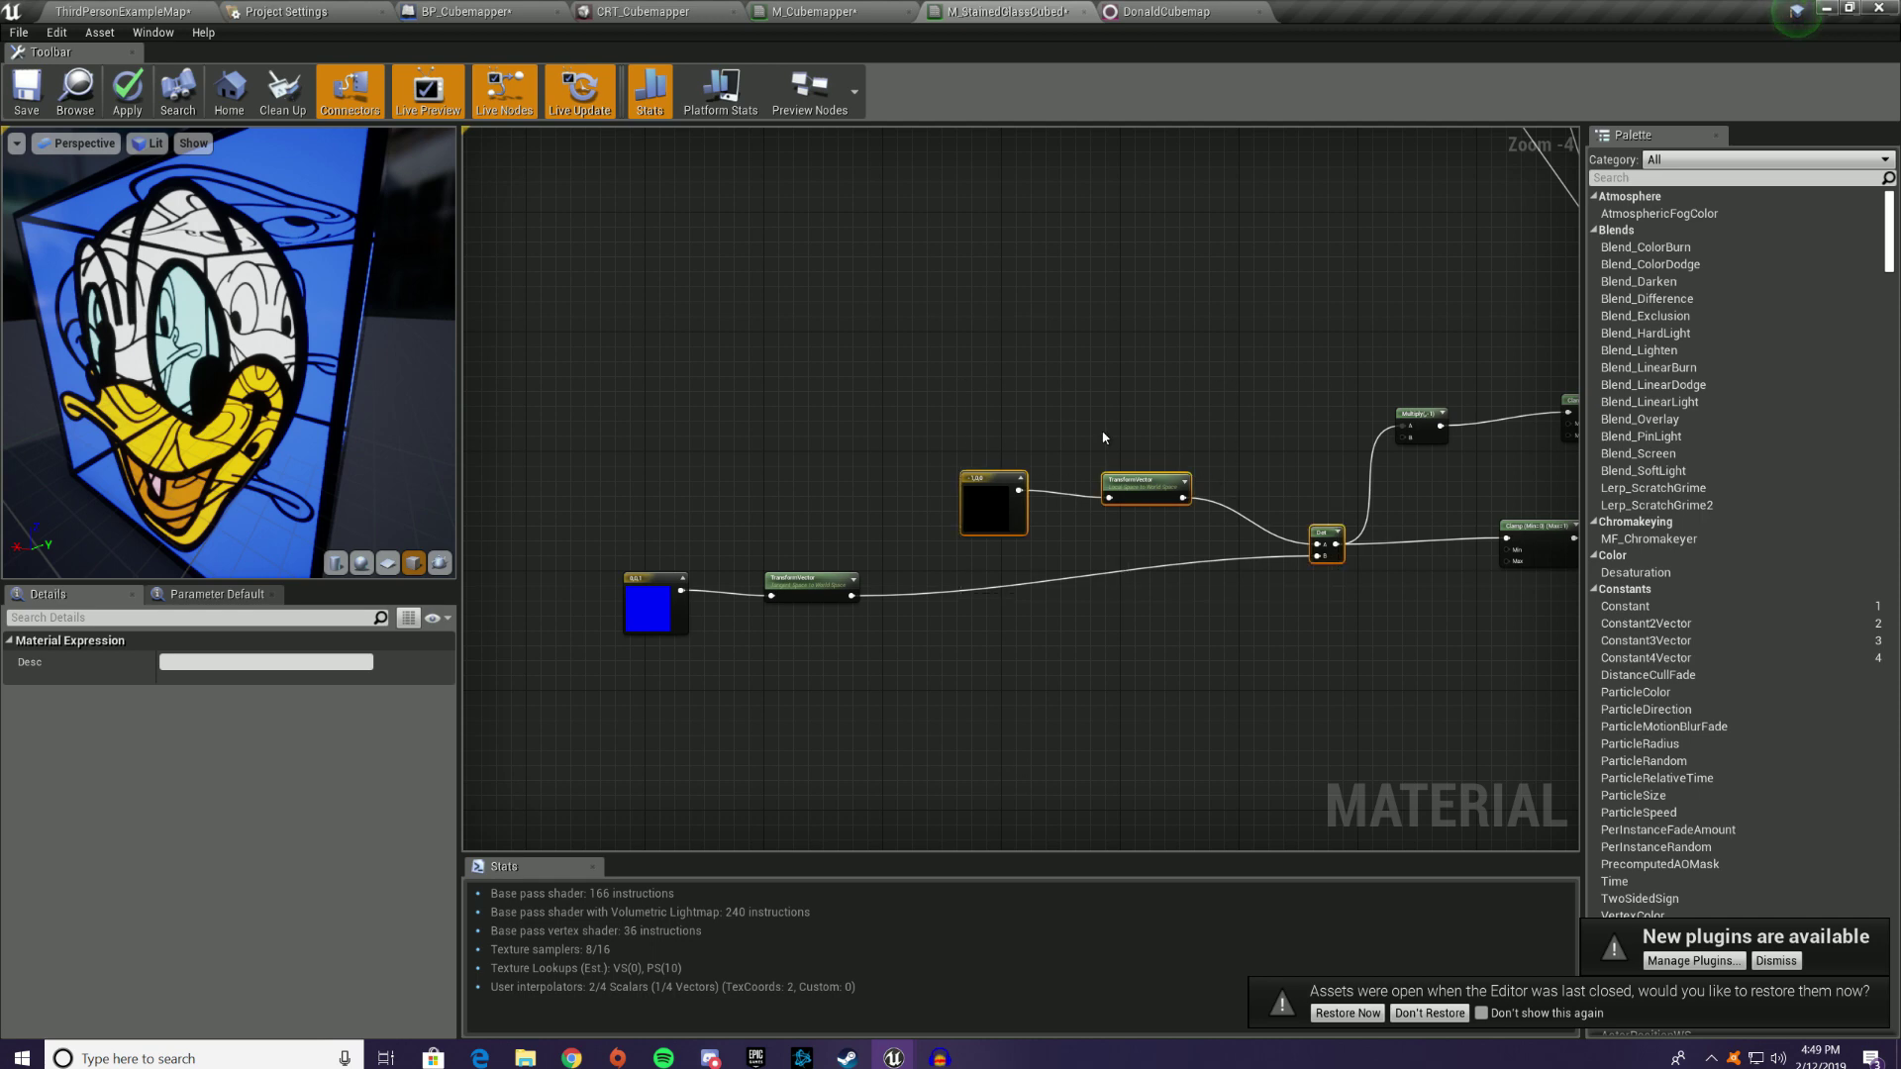
# Step: Duplicate the black constant, its TransformVector, the Dot, the Multiply and both Clamp nodes below the originals
pyautogui.moveTo(1124, 446); pyautogui.dragTo(1501, 706)
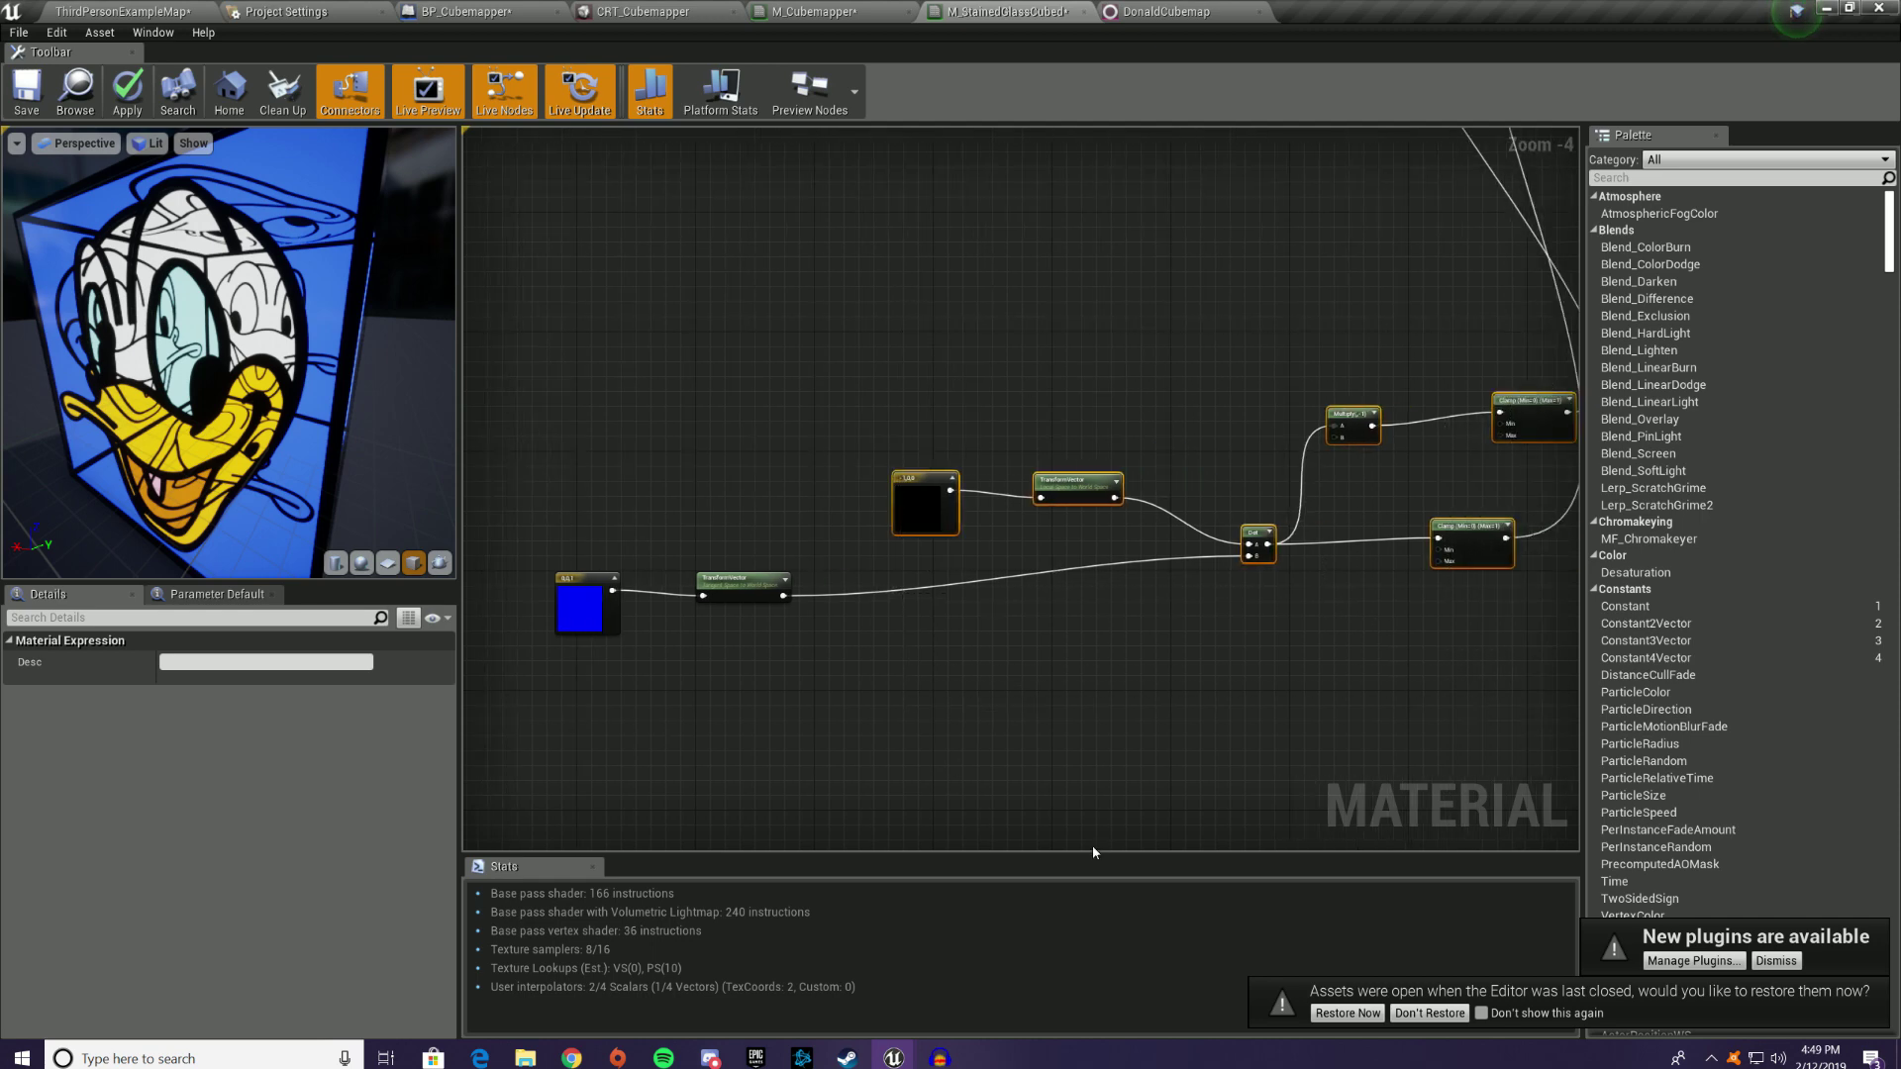
pyautogui.hotkey('ctrl', 'v')
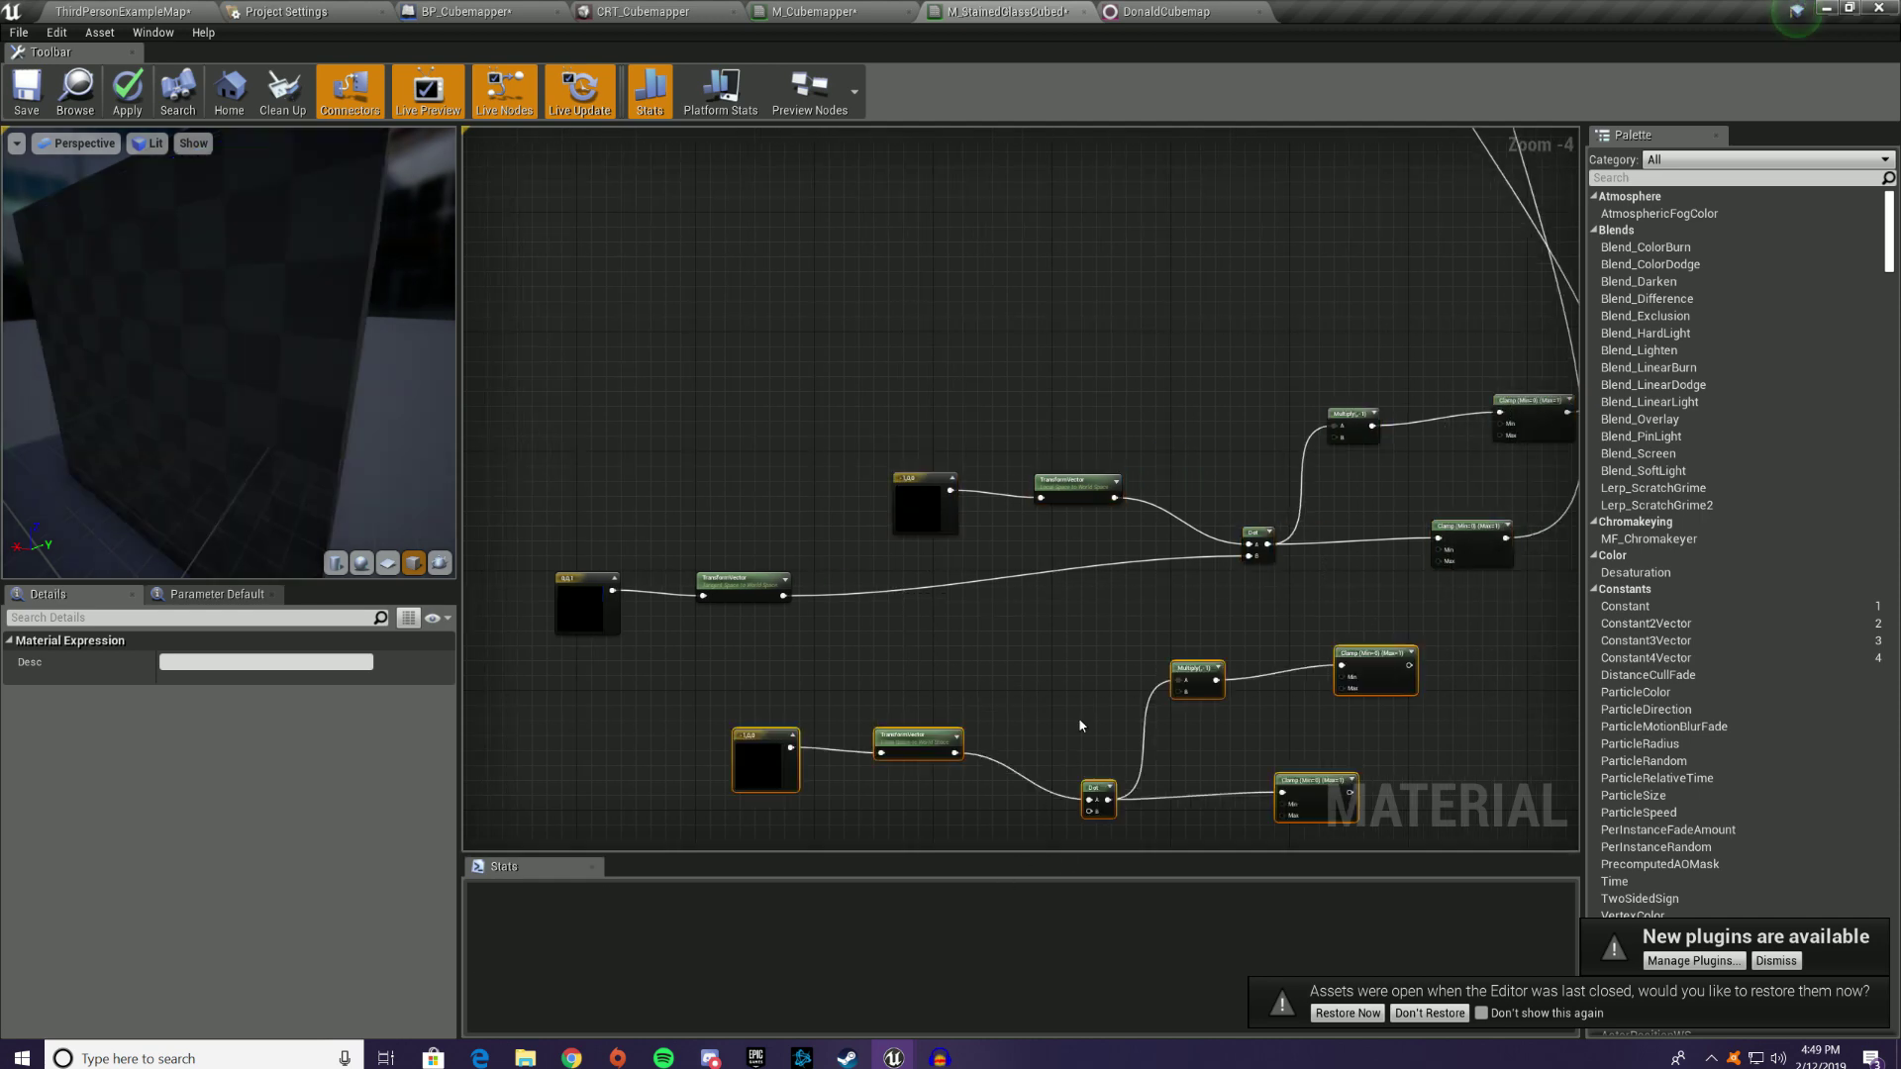
pyautogui.moveTo(1028, 695); pyautogui.dragTo(963, 544, button='right')
# Step: Set the duplicated Constant3Vector to R 0 and G 1
pyautogui.click(635, 624)
pyautogui.click(678, 610)
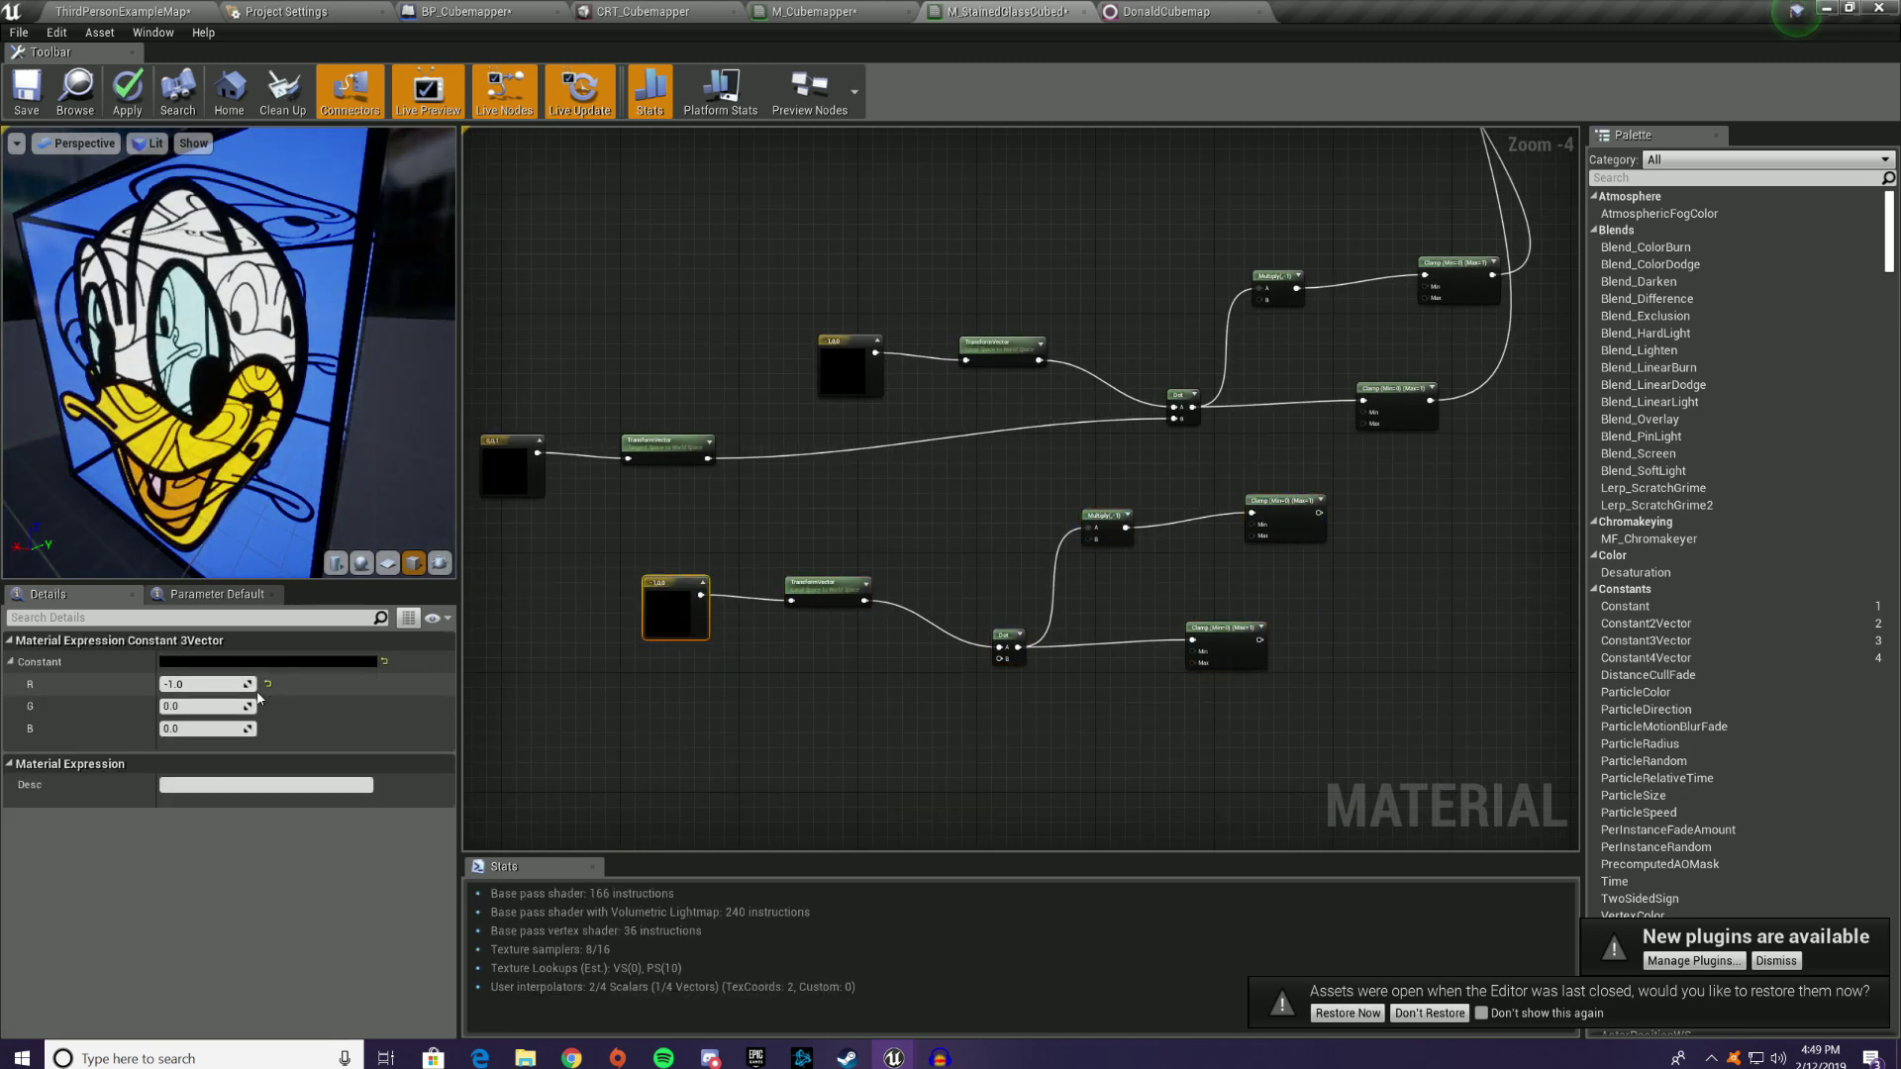
pyautogui.write('0')
pyautogui.press('Return')
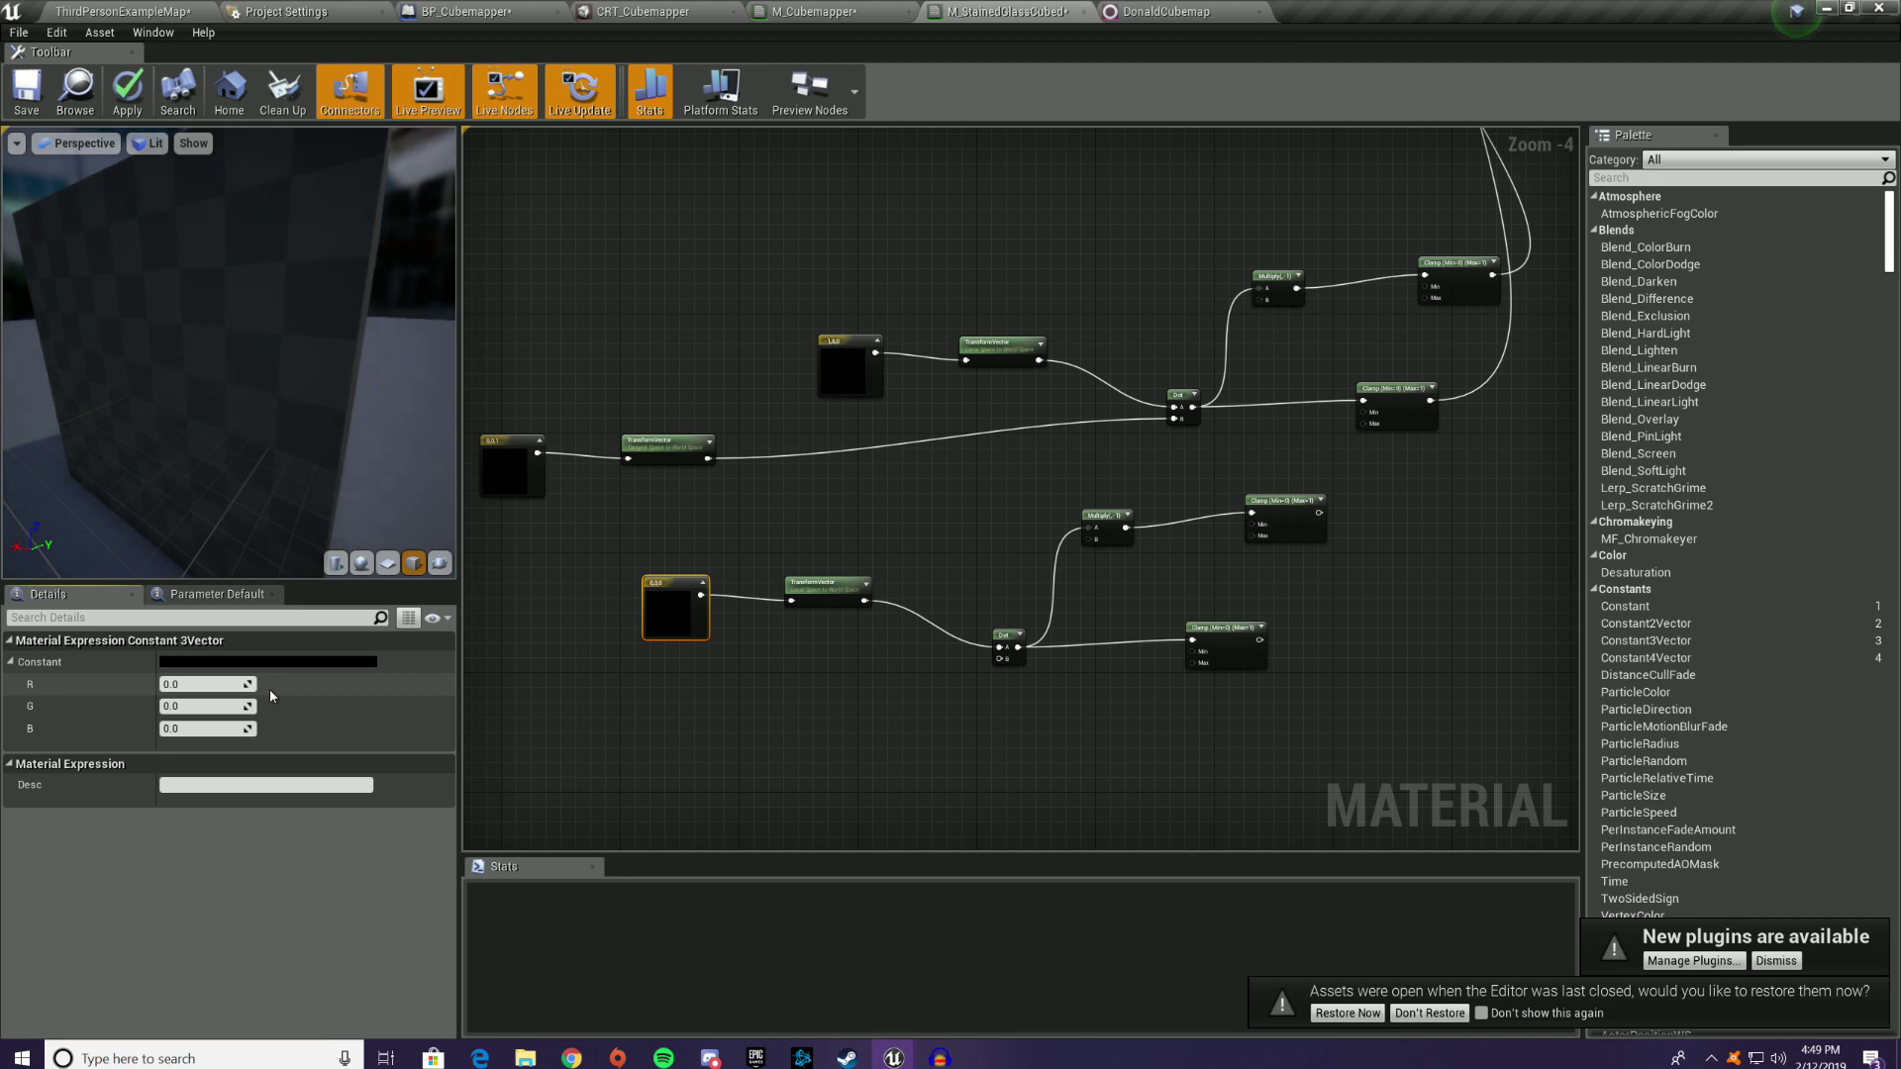
pyautogui.click(198, 706)
pyautogui.write('1')
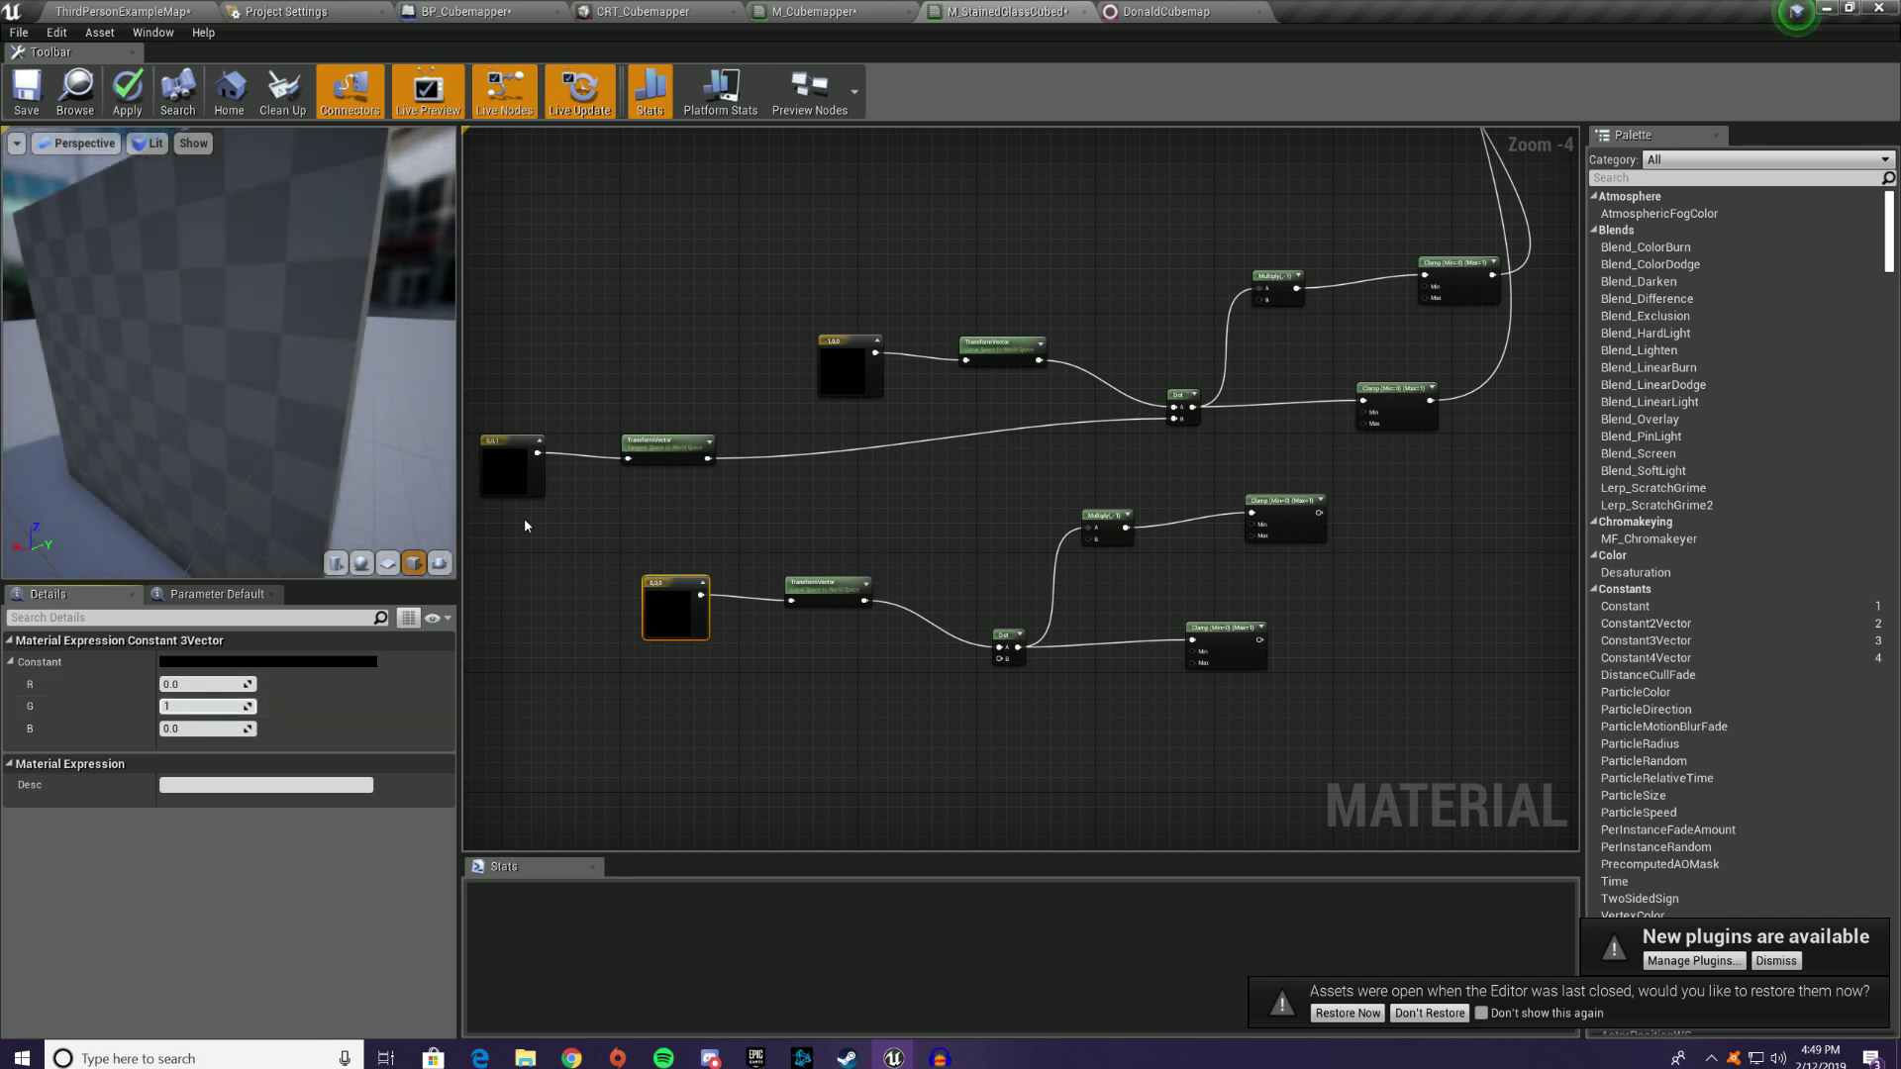
pyautogui.press('Return')
# Step: Connect the duplicated lower Clamp to the new Lerp's Alpha, and the blue constant's TransformVector output to the duplicated Dot's B input
pyautogui.moveTo(1231, 553); pyautogui.dragTo(1011, 597, button='right')
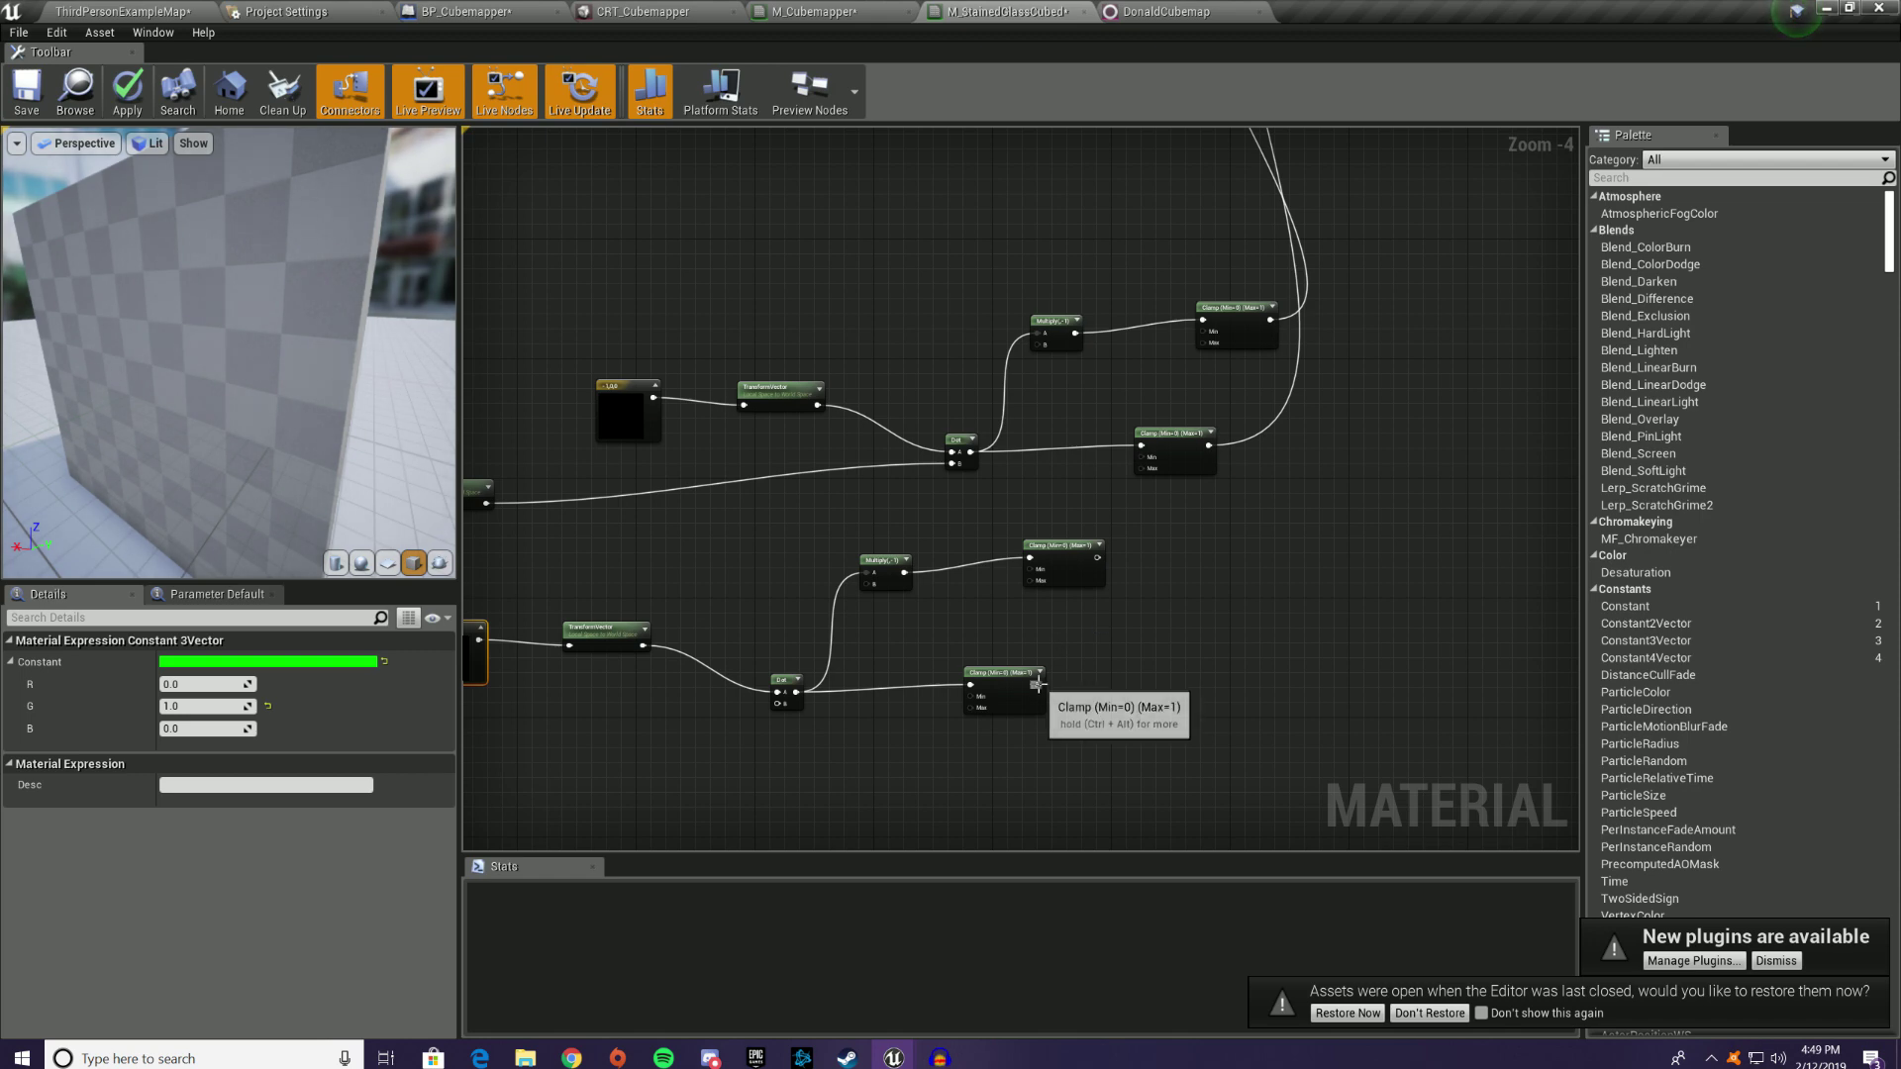
pyautogui.moveTo(1082, 658); pyautogui.dragTo(1130, 320)
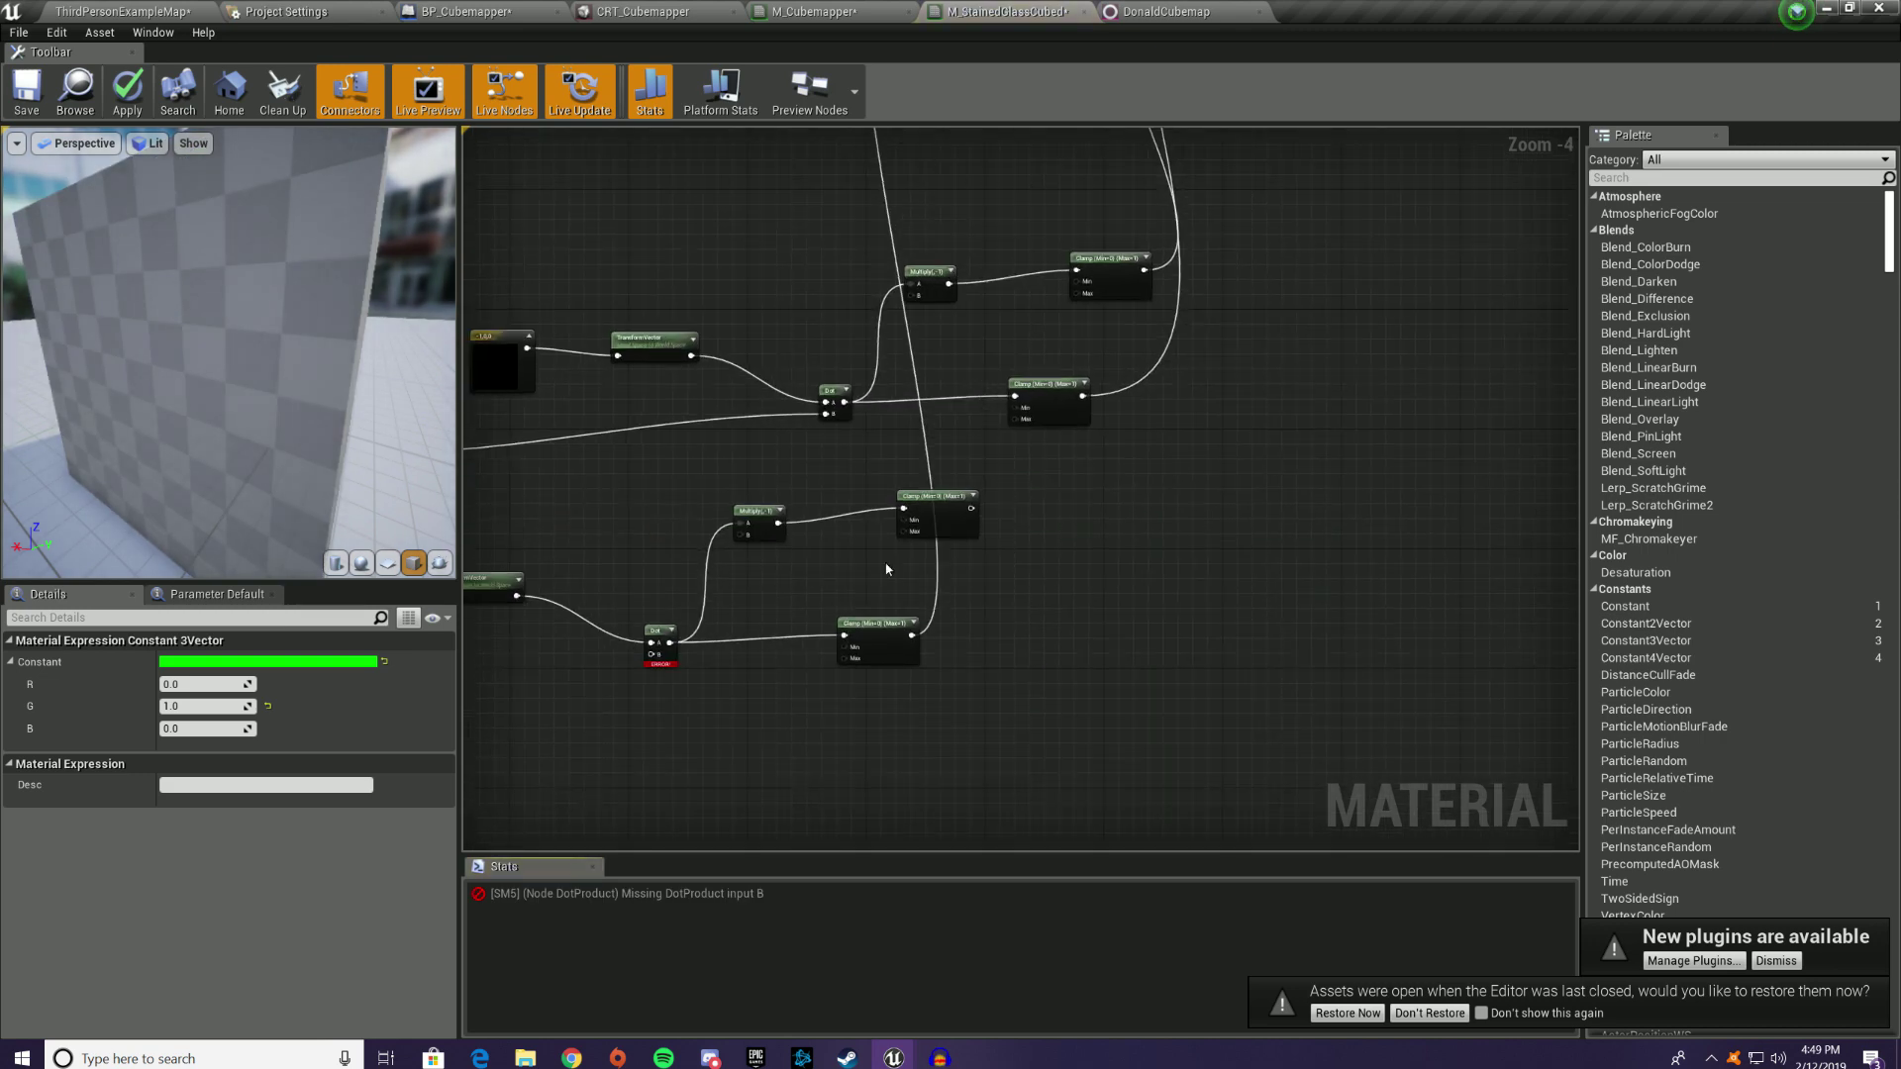
pyautogui.moveTo(887, 570); pyautogui.dragTo(1095, 616, button='right')
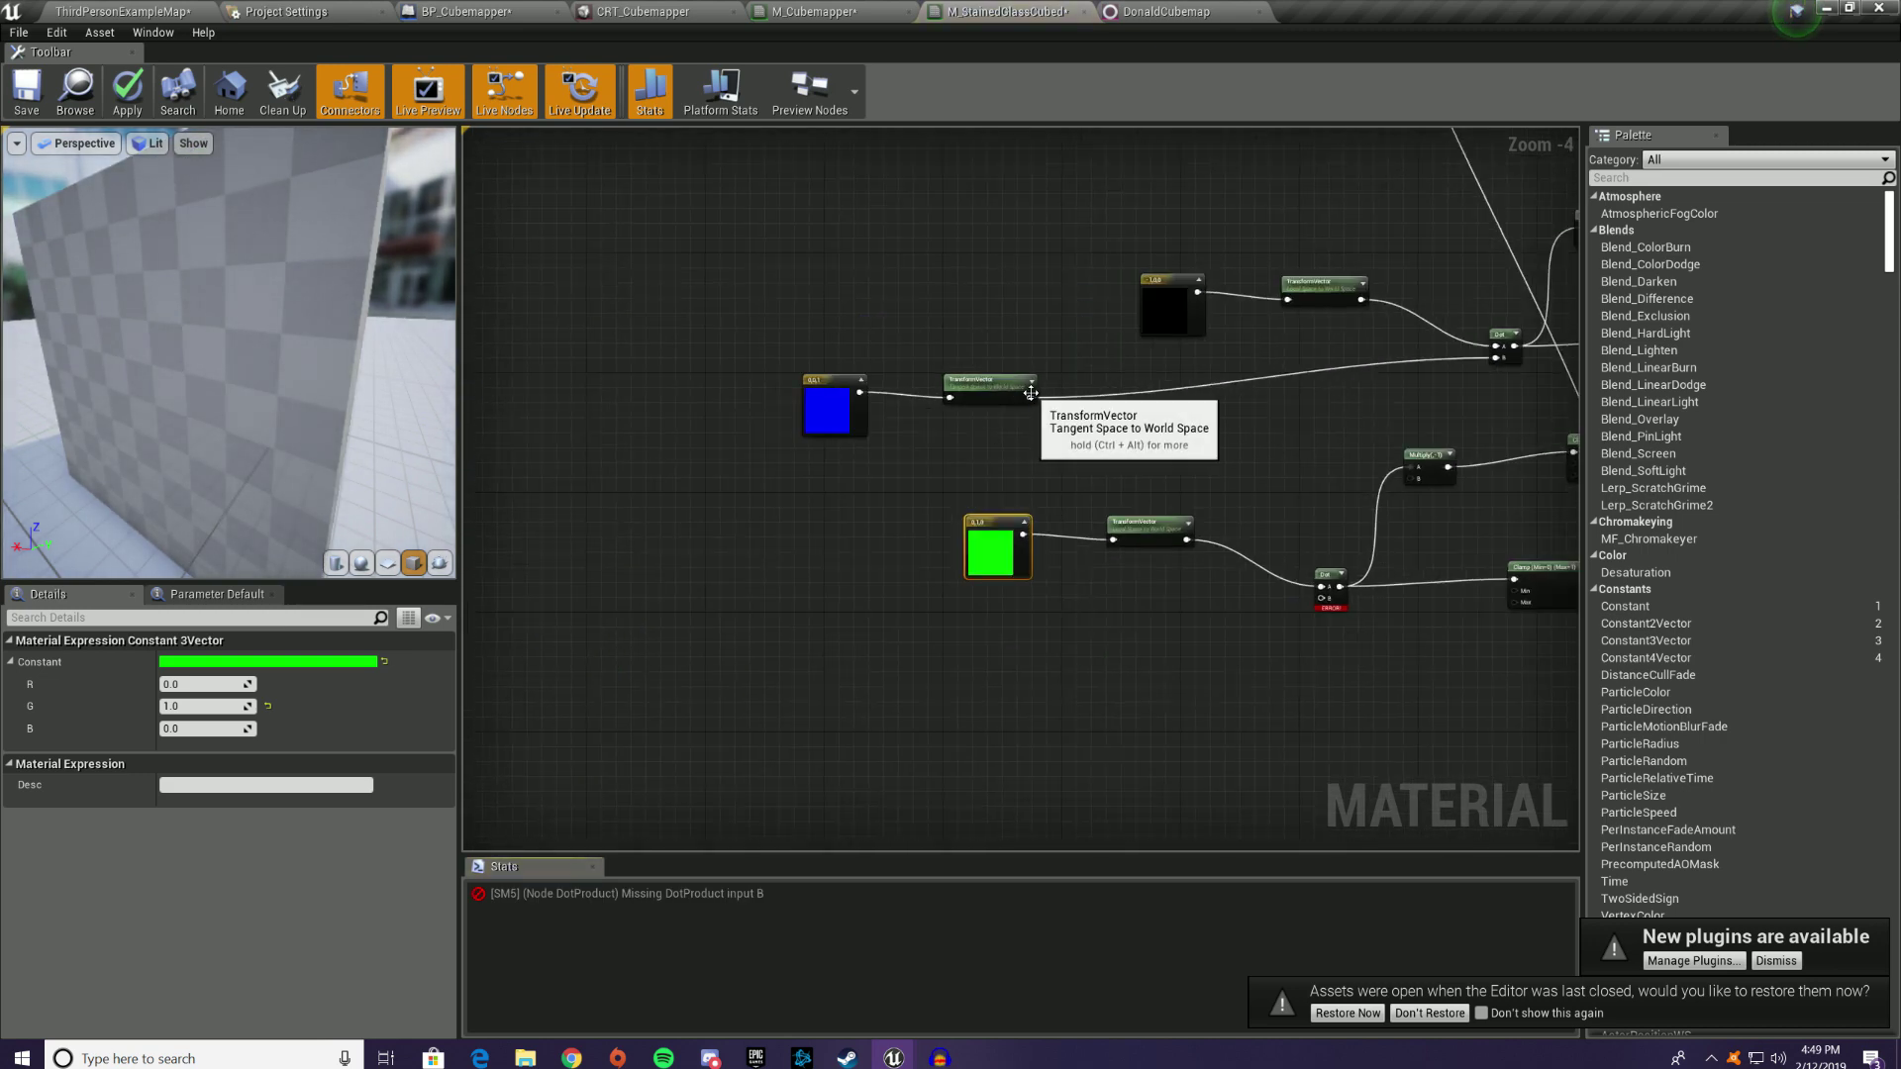
pyautogui.moveTo(1031, 397); pyautogui.dragTo(1332, 606)
# Step: Shift the blue constant and its TransformVector farther left of both mask groups, and orbit the preview cube to check the masked face
pyautogui.moveTo(763, 323); pyautogui.dragTo(1067, 448)
pyautogui.moveTo(1005, 387); pyautogui.dragTo(791, 375)
pyautogui.moveTo(1246, 339); pyautogui.dragTo(750, 590, button='right')
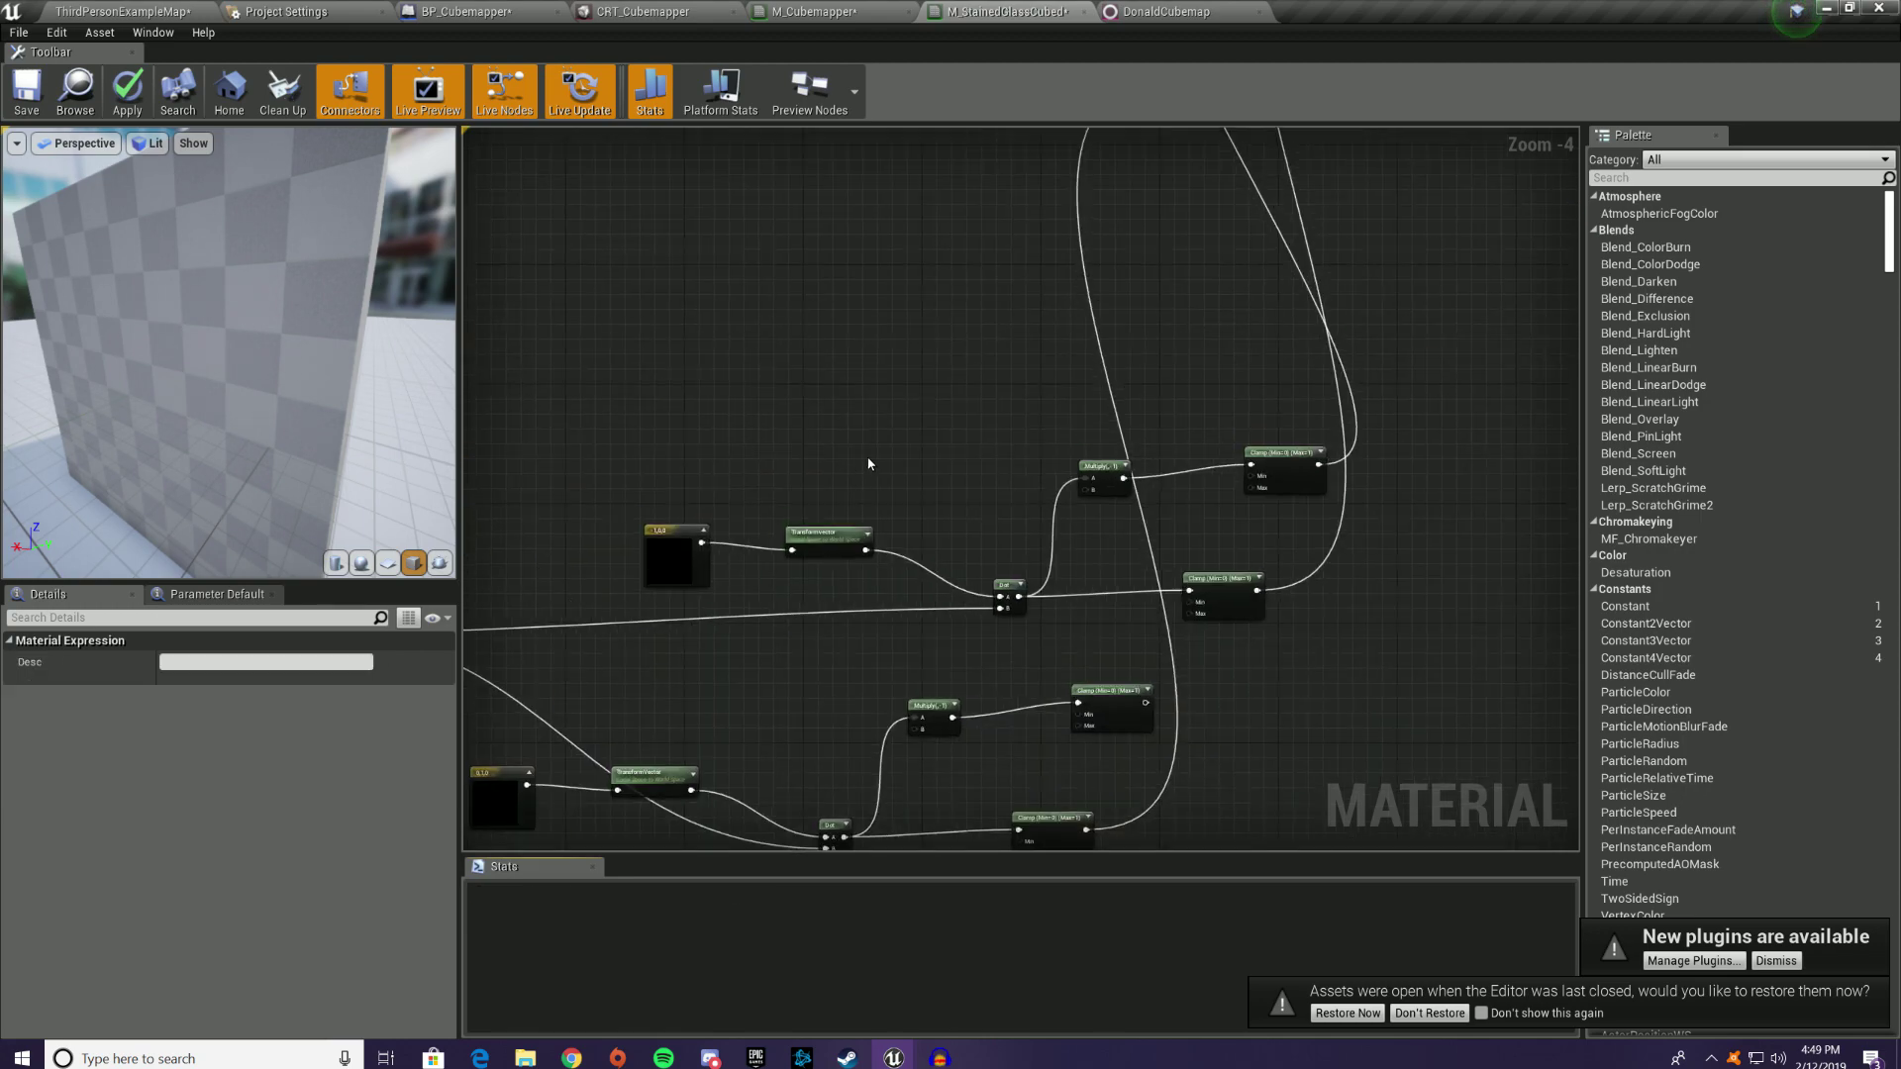
pyautogui.moveTo(868, 463); pyautogui.dragTo(886, 622, button='right')
pyautogui.moveTo(358, 426); pyautogui.dragTo(114, 406)
pyautogui.moveTo(228, 356)
pyautogui.mouseDown()
pyautogui.moveTo(233, 476)
pyautogui.moveTo(238, 362)
pyautogui.moveTo(282, 346)
pyautogui.moveTo(252, 341)
pyautogui.moveTo(322, 347)
pyautogui.moveTo(213, 352)
pyautogui.moveTo(342, 357)
pyautogui.moveTo(332, 426)
pyautogui.moveTo(287, 357)
pyautogui.moveTo(277, 445)
pyautogui.moveTo(242, 278)
pyautogui.moveTo(248, 371)
pyautogui.mouseUp()
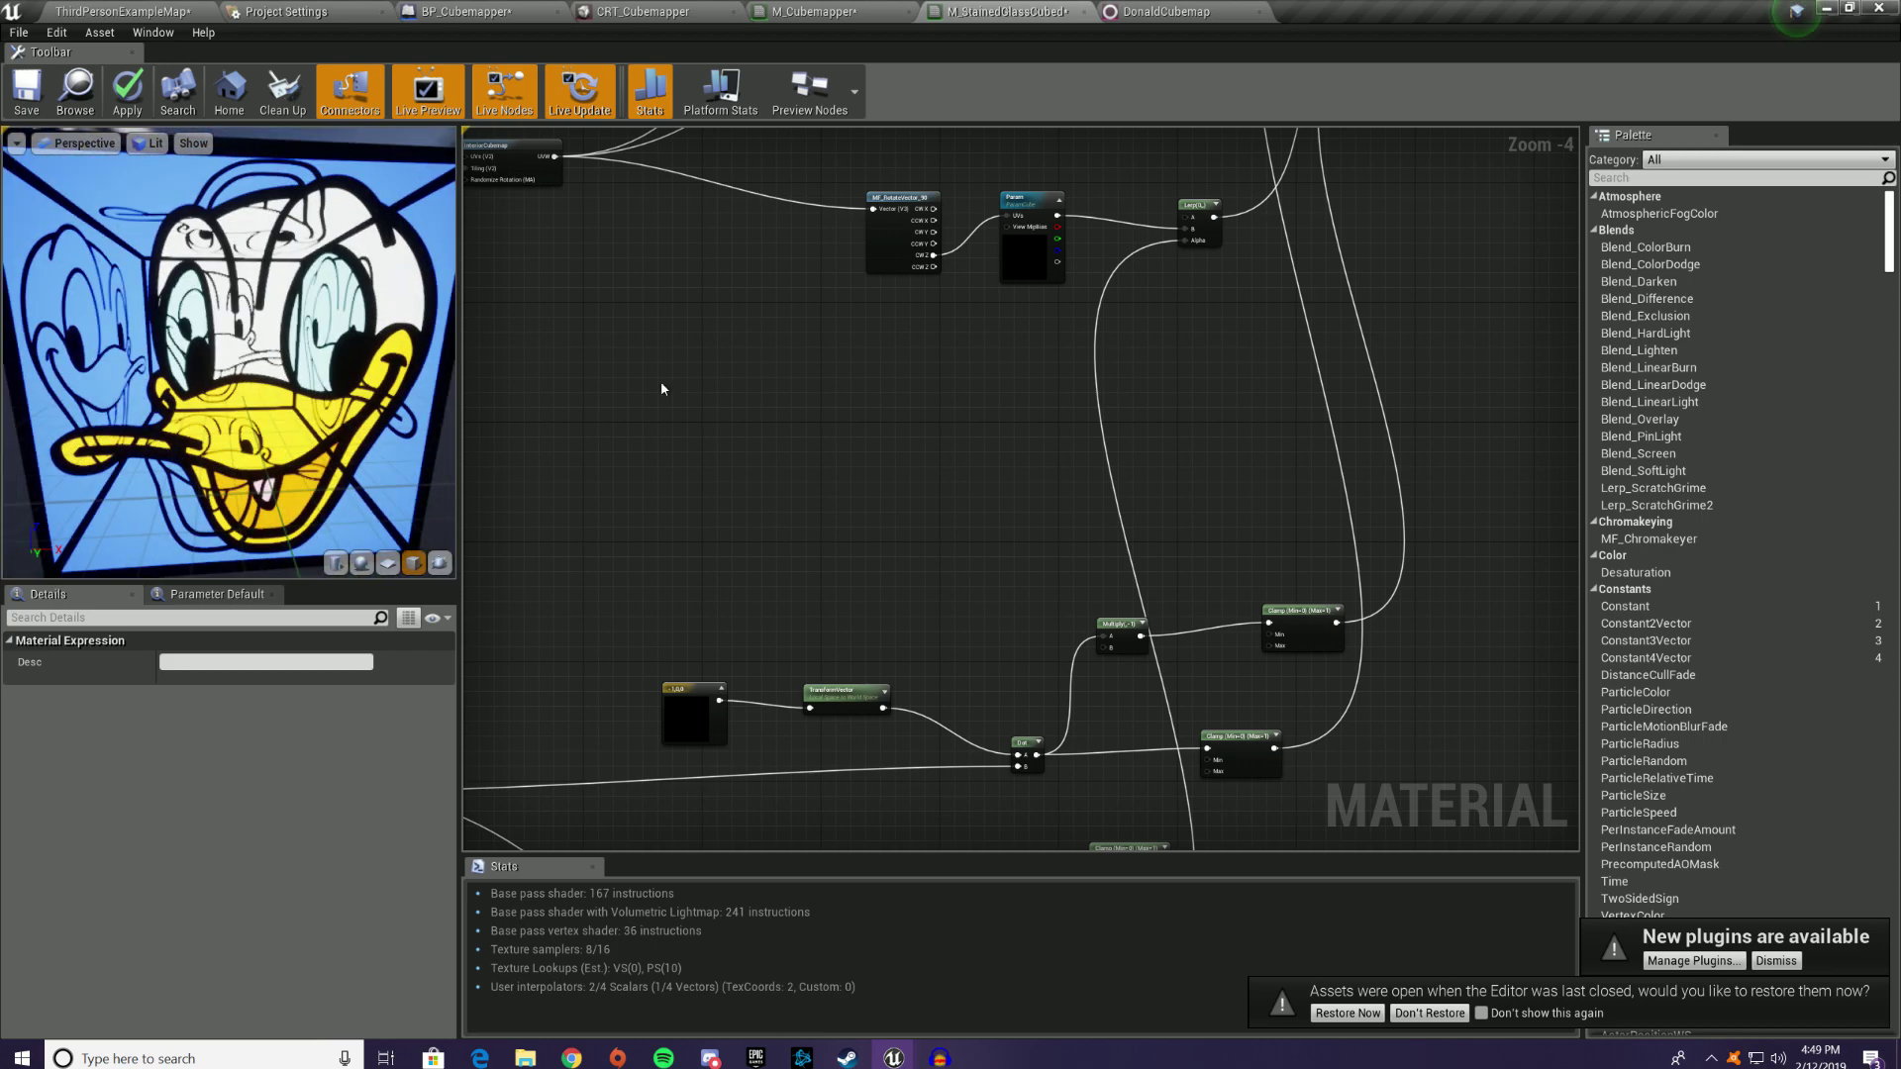
# Step: Try feeding InteriorCubemap directly into the rotated Param's UVs for comparison, and restore the CW Z connection
pyautogui.moveTo(1160, 323); pyautogui.dragTo(1136, 468, button='right')
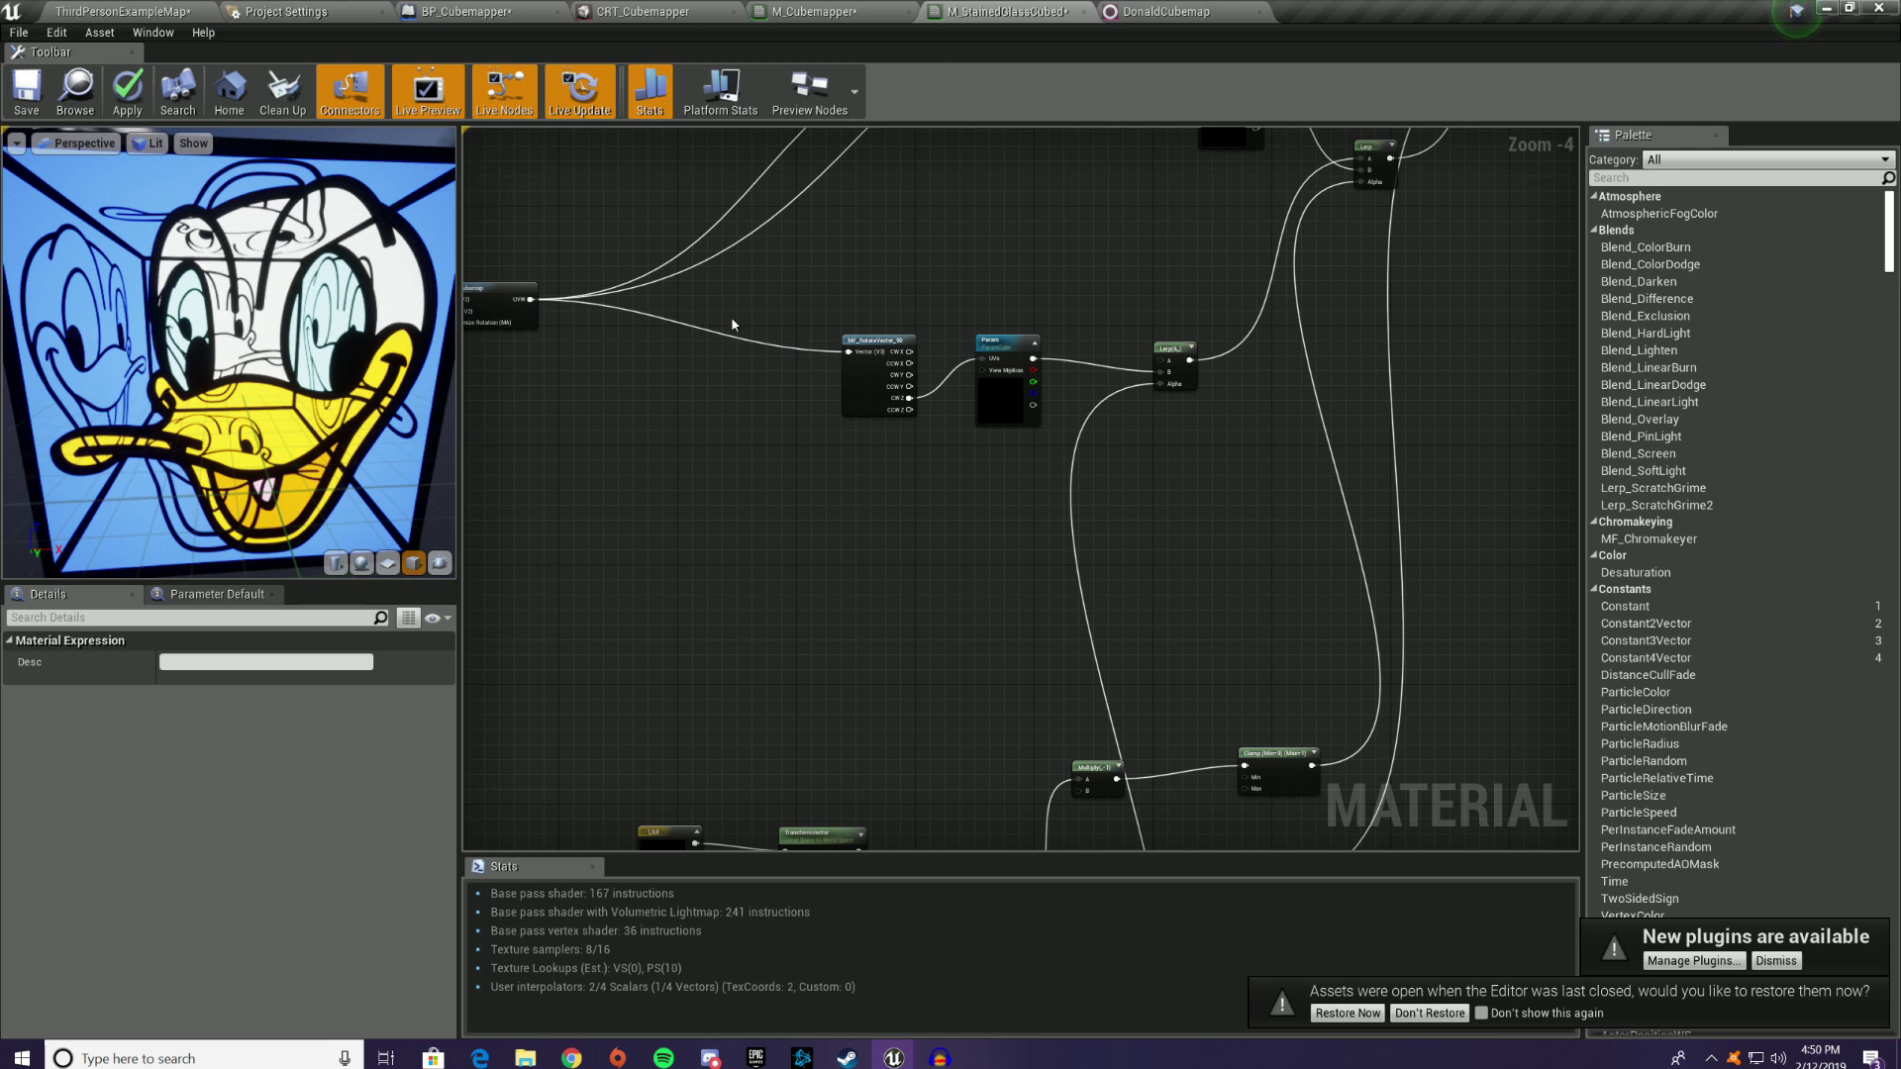
pyautogui.moveTo(531, 299); pyautogui.dragTo(987, 361)
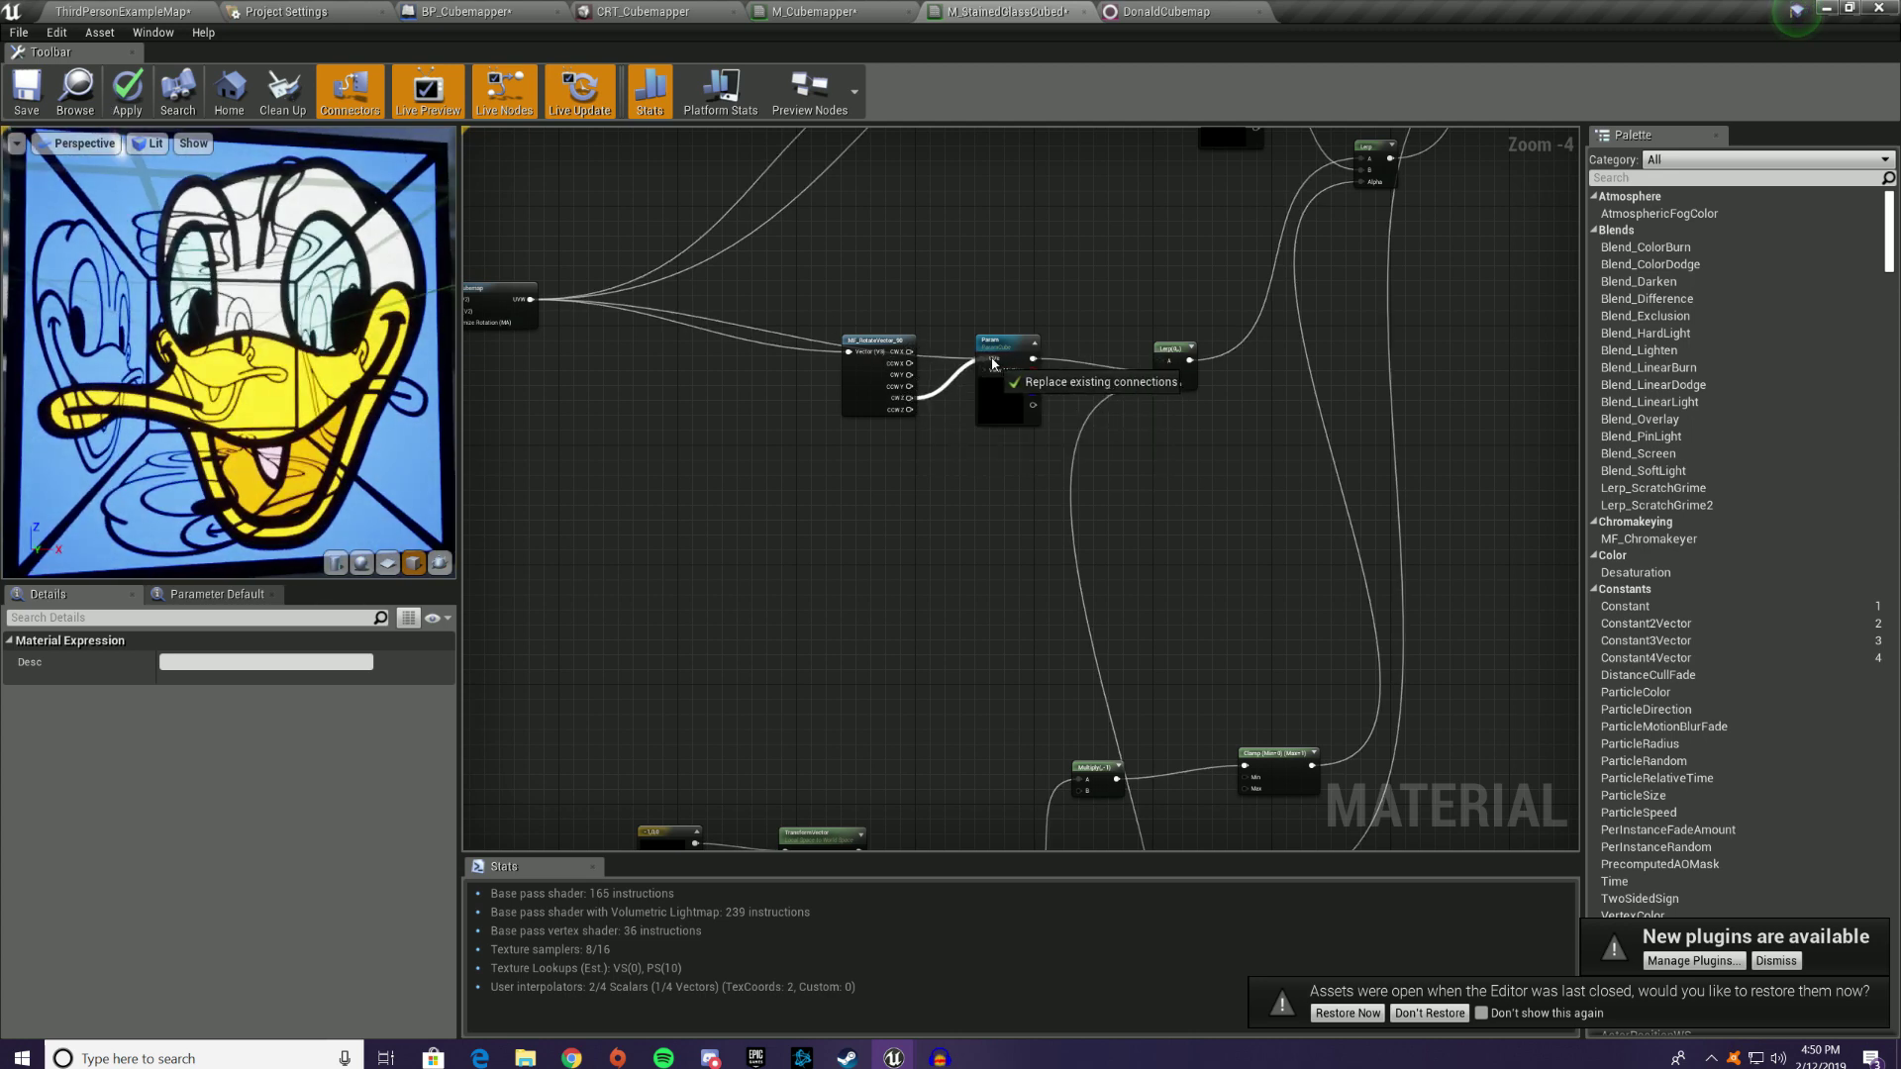
pyautogui.moveTo(993, 364); pyautogui.dragTo(991, 360)
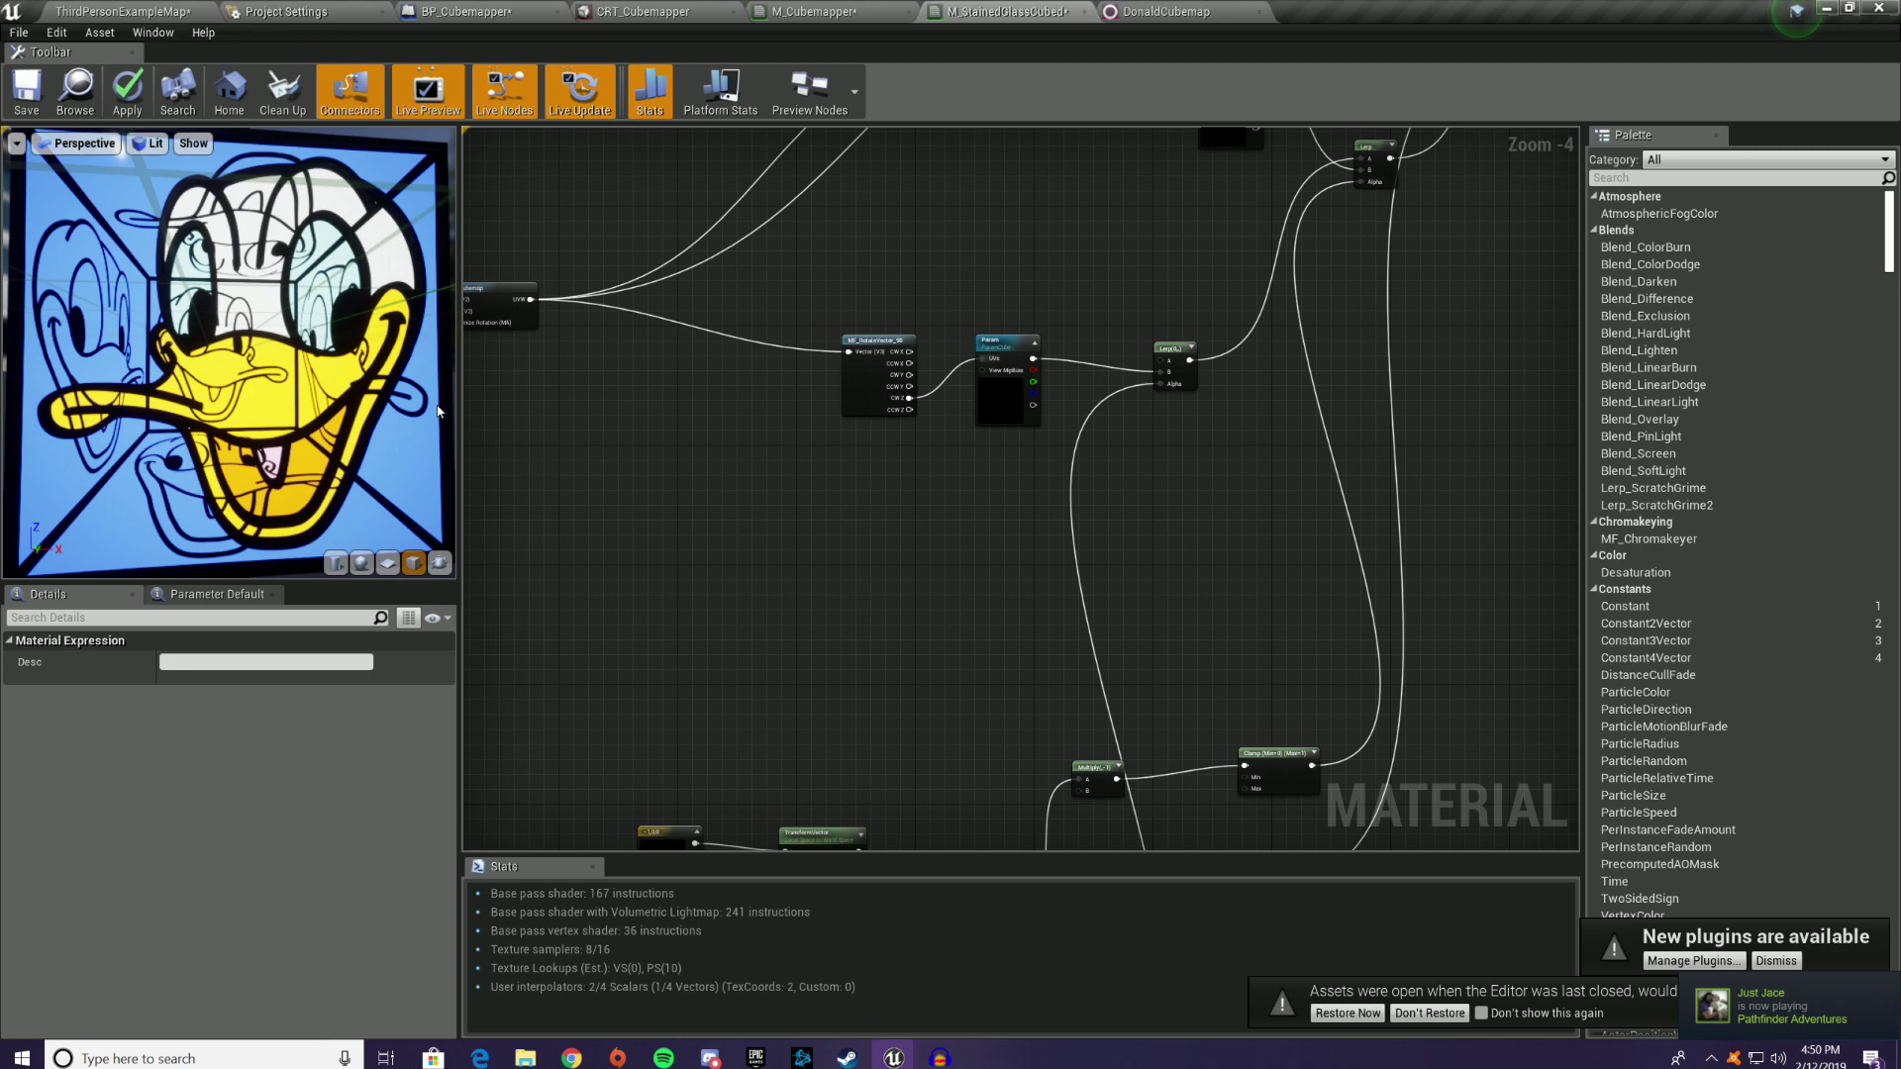
# Step: Move the MF_RotateVector_90, Param and Lerp group up and to the right, and paste a copy of it below
pyautogui.moveTo(788, 630); pyautogui.dragTo(864, 399, button='right')
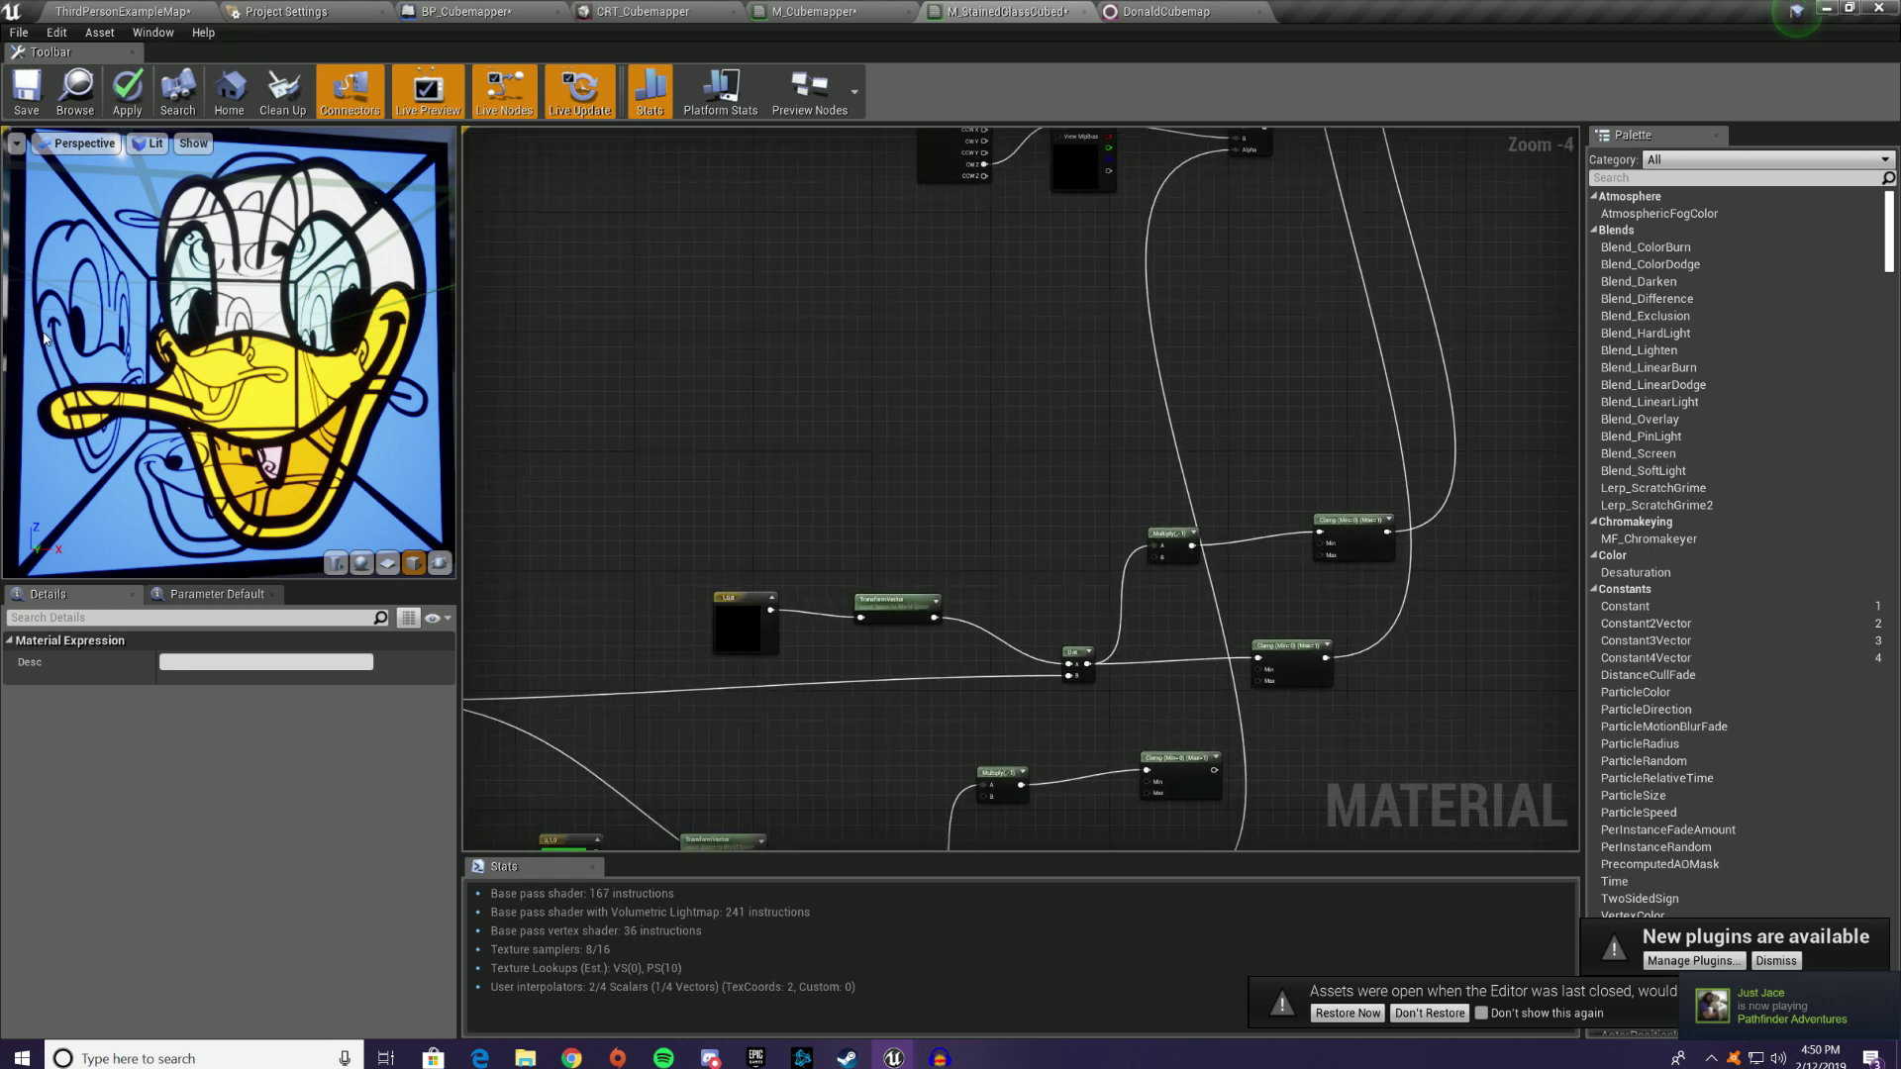
pyautogui.moveTo(50, 340); pyautogui.dragTo(381, 347)
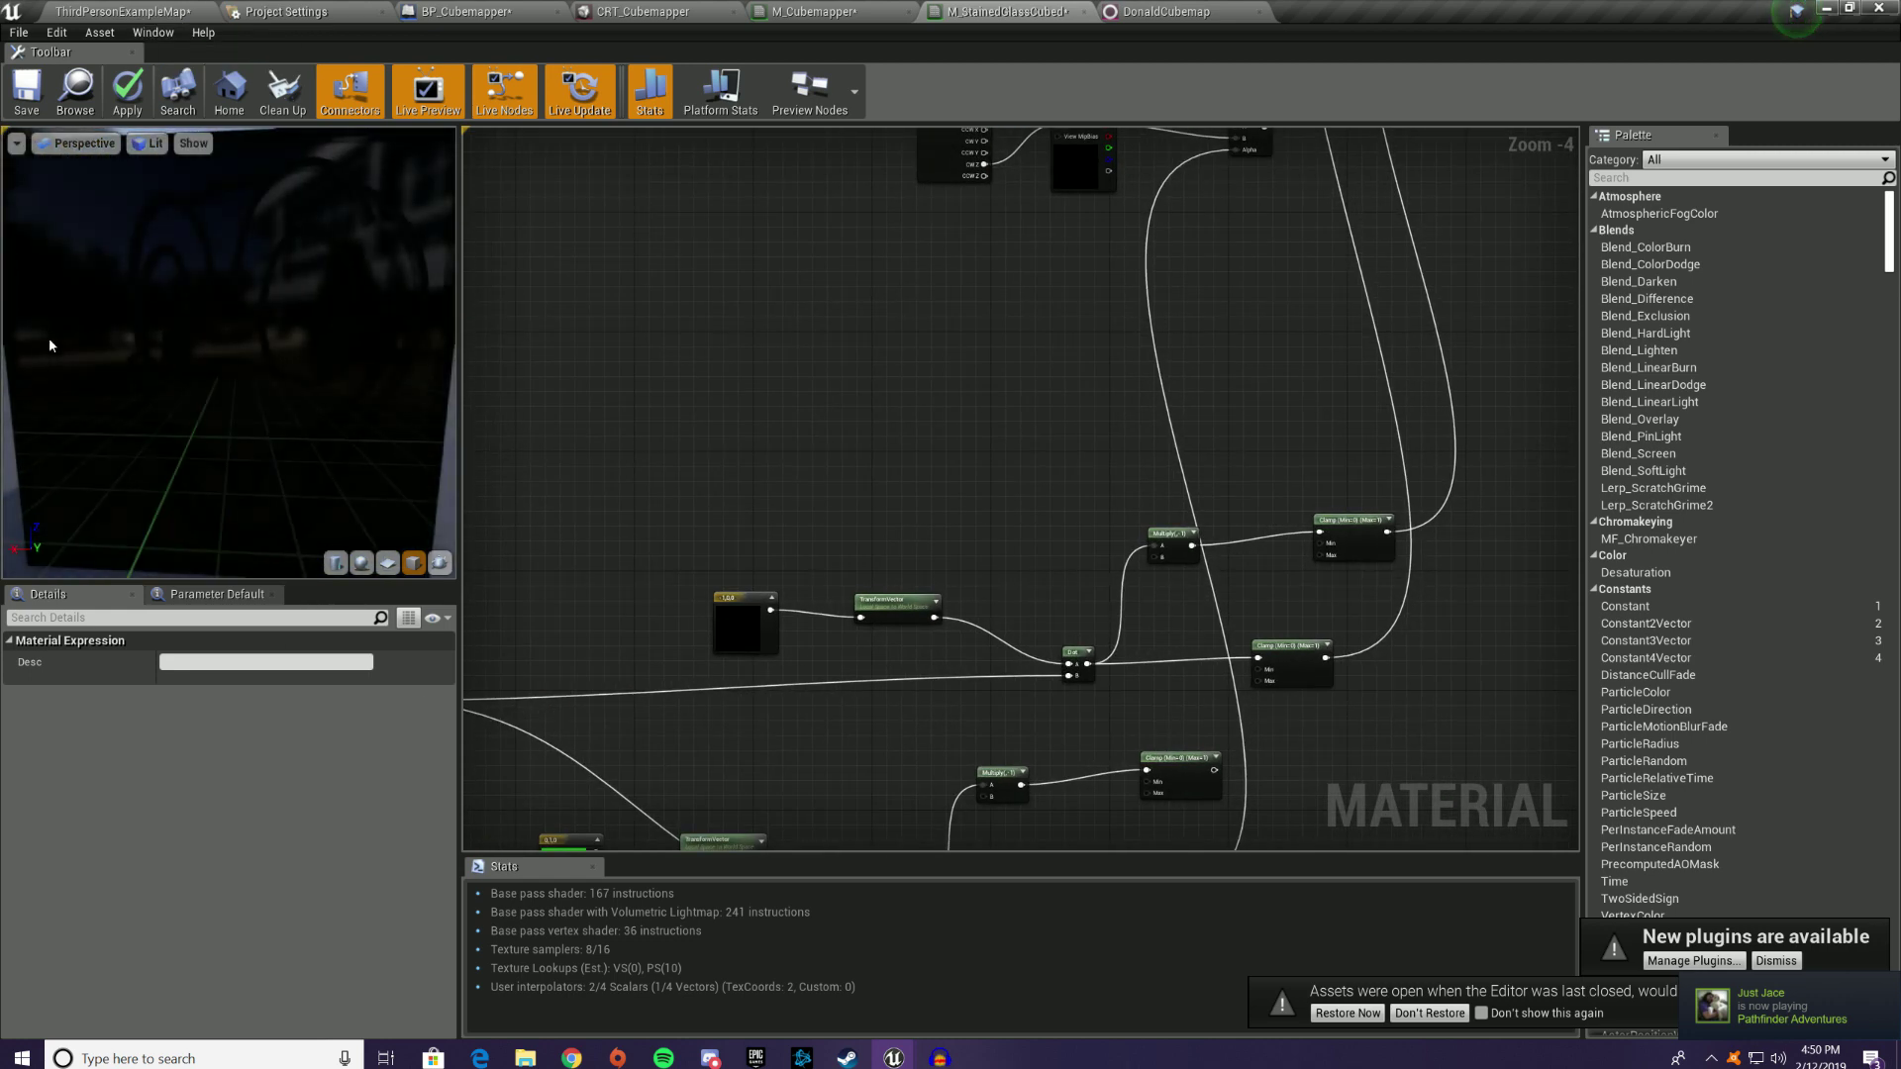
pyautogui.moveTo(718, 280); pyautogui.dragTo(616, 608, button='right')
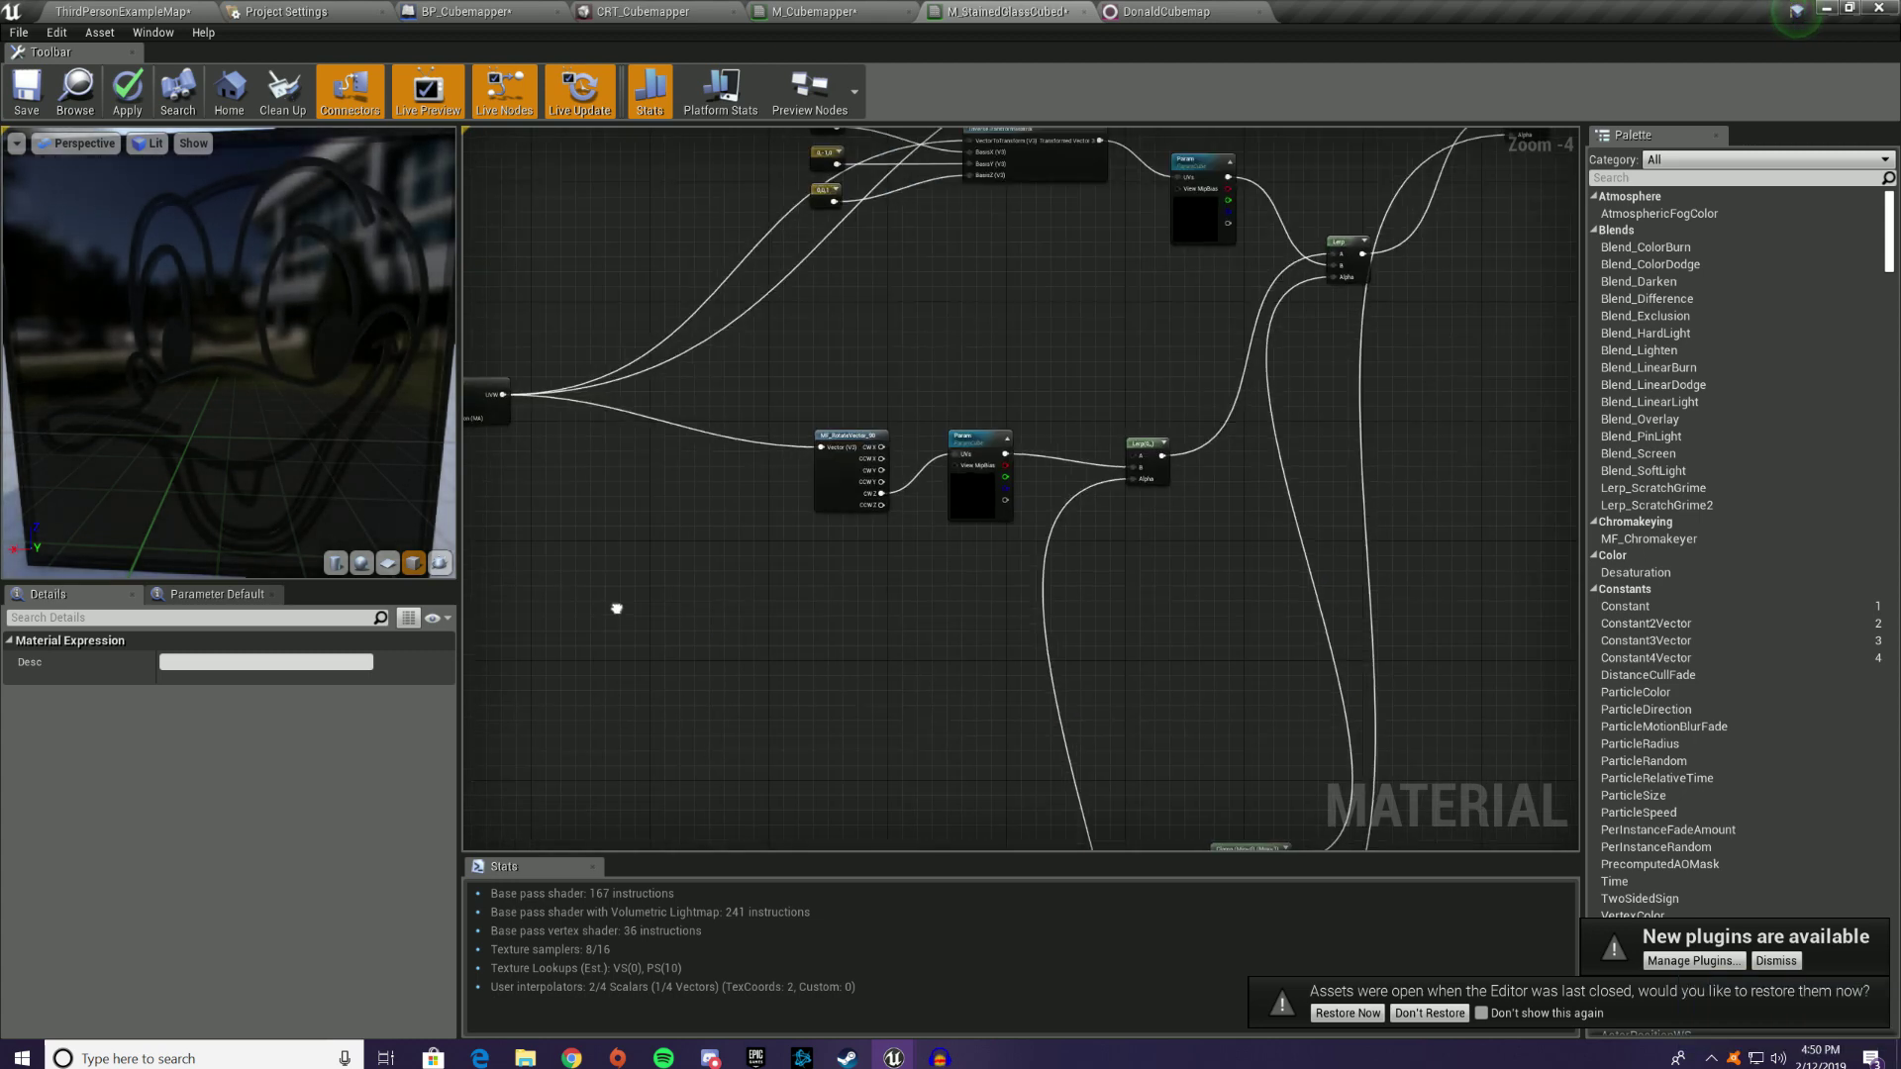
pyautogui.moveTo(1186, 562); pyautogui.dragTo(1196, 561)
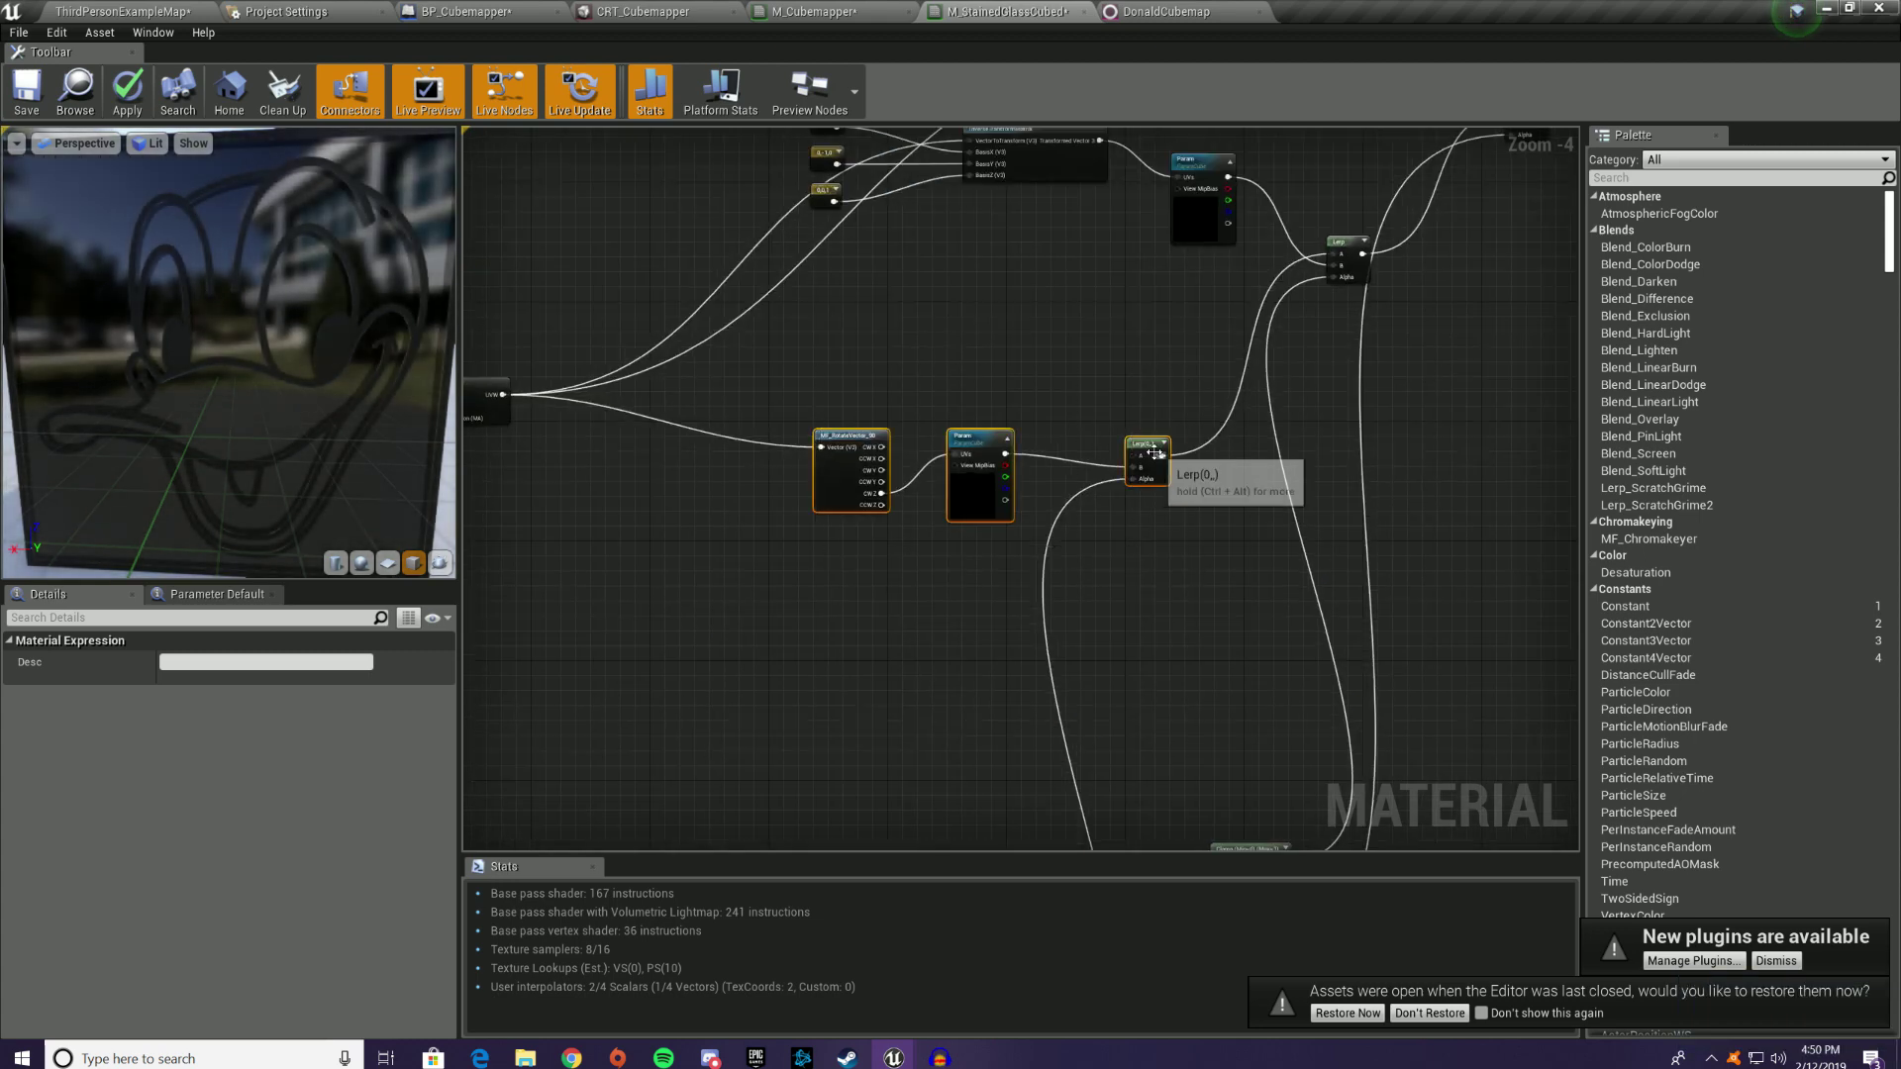
pyautogui.moveTo(1153, 450); pyautogui.dragTo(1219, 354)
pyautogui.hotkey('ctrl', 'c')
pyautogui.hotkey('ctrl', 'v')
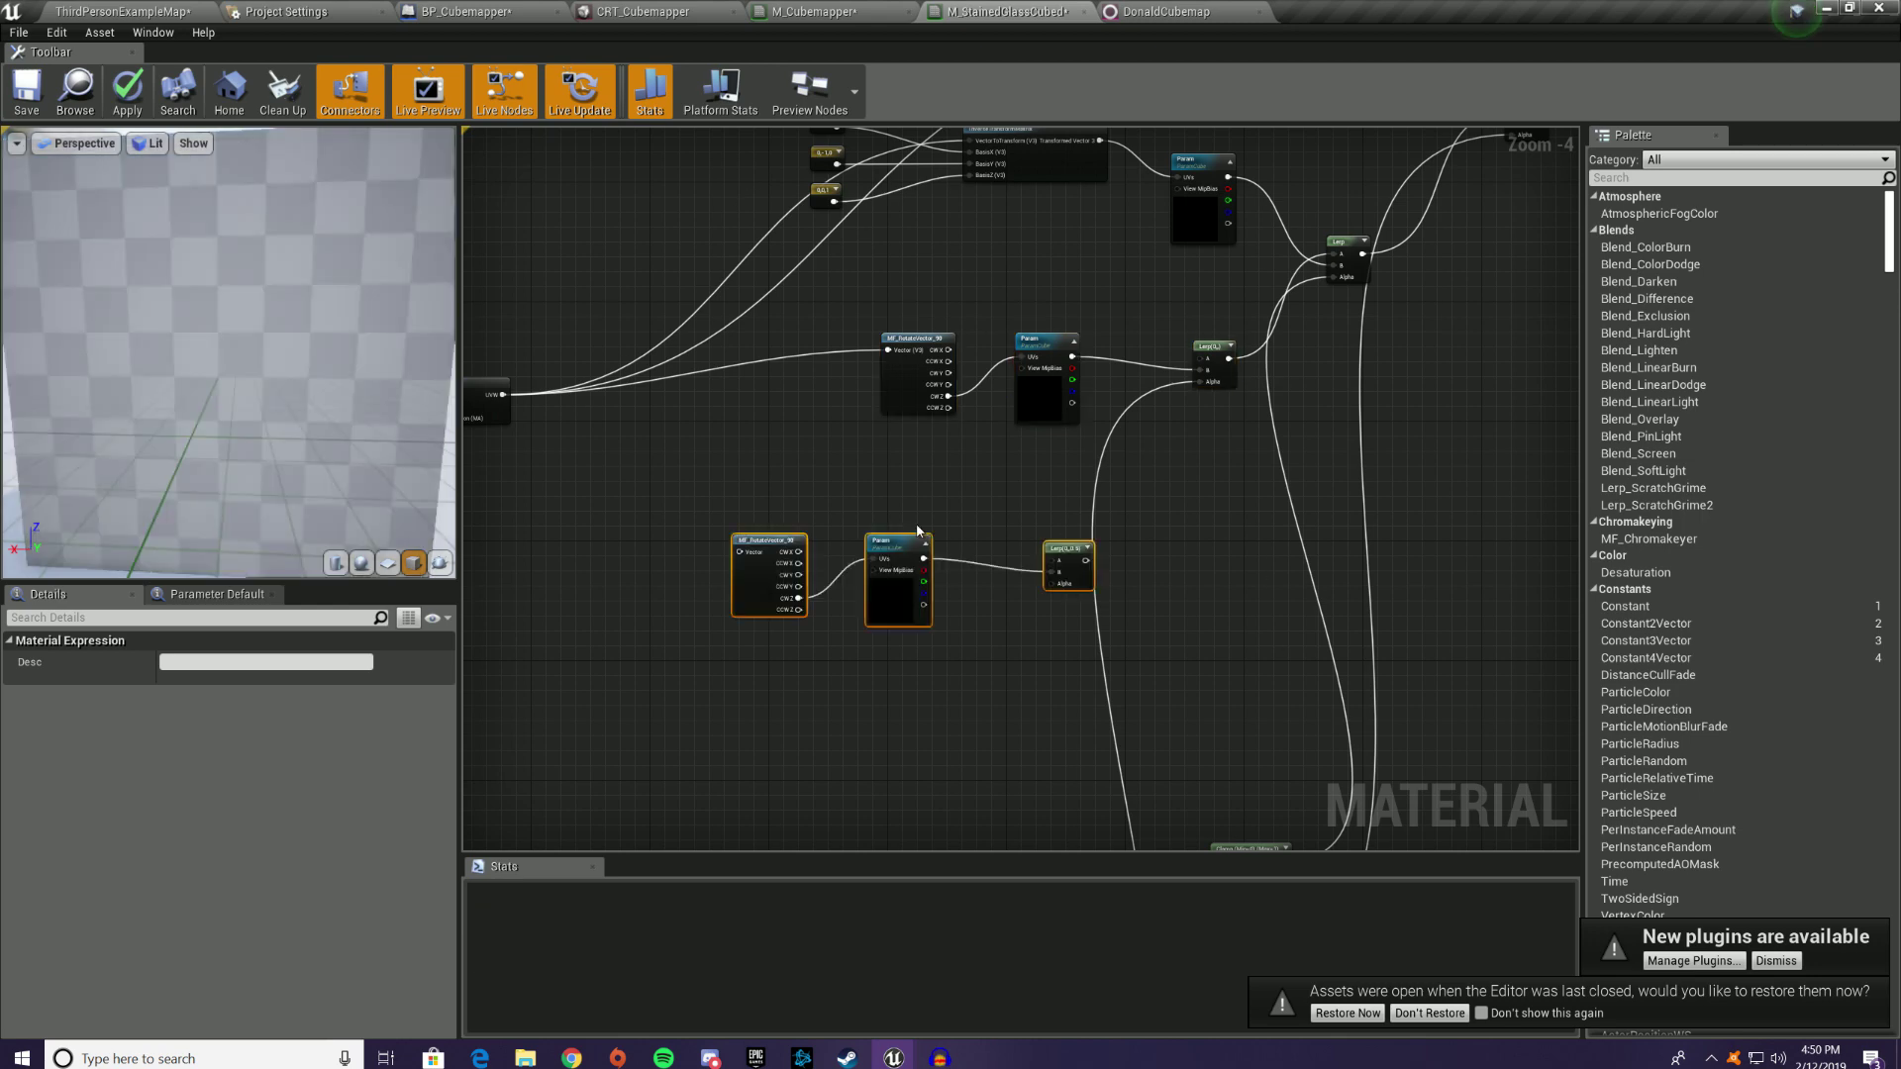
# Step: Connect the copied Lerp to the upper Lerp's A input, and feed the copied Param's UVs from the rotation node's CCW Z output
pyautogui.moveTo(1092, 565); pyautogui.dragTo(1164, 392)
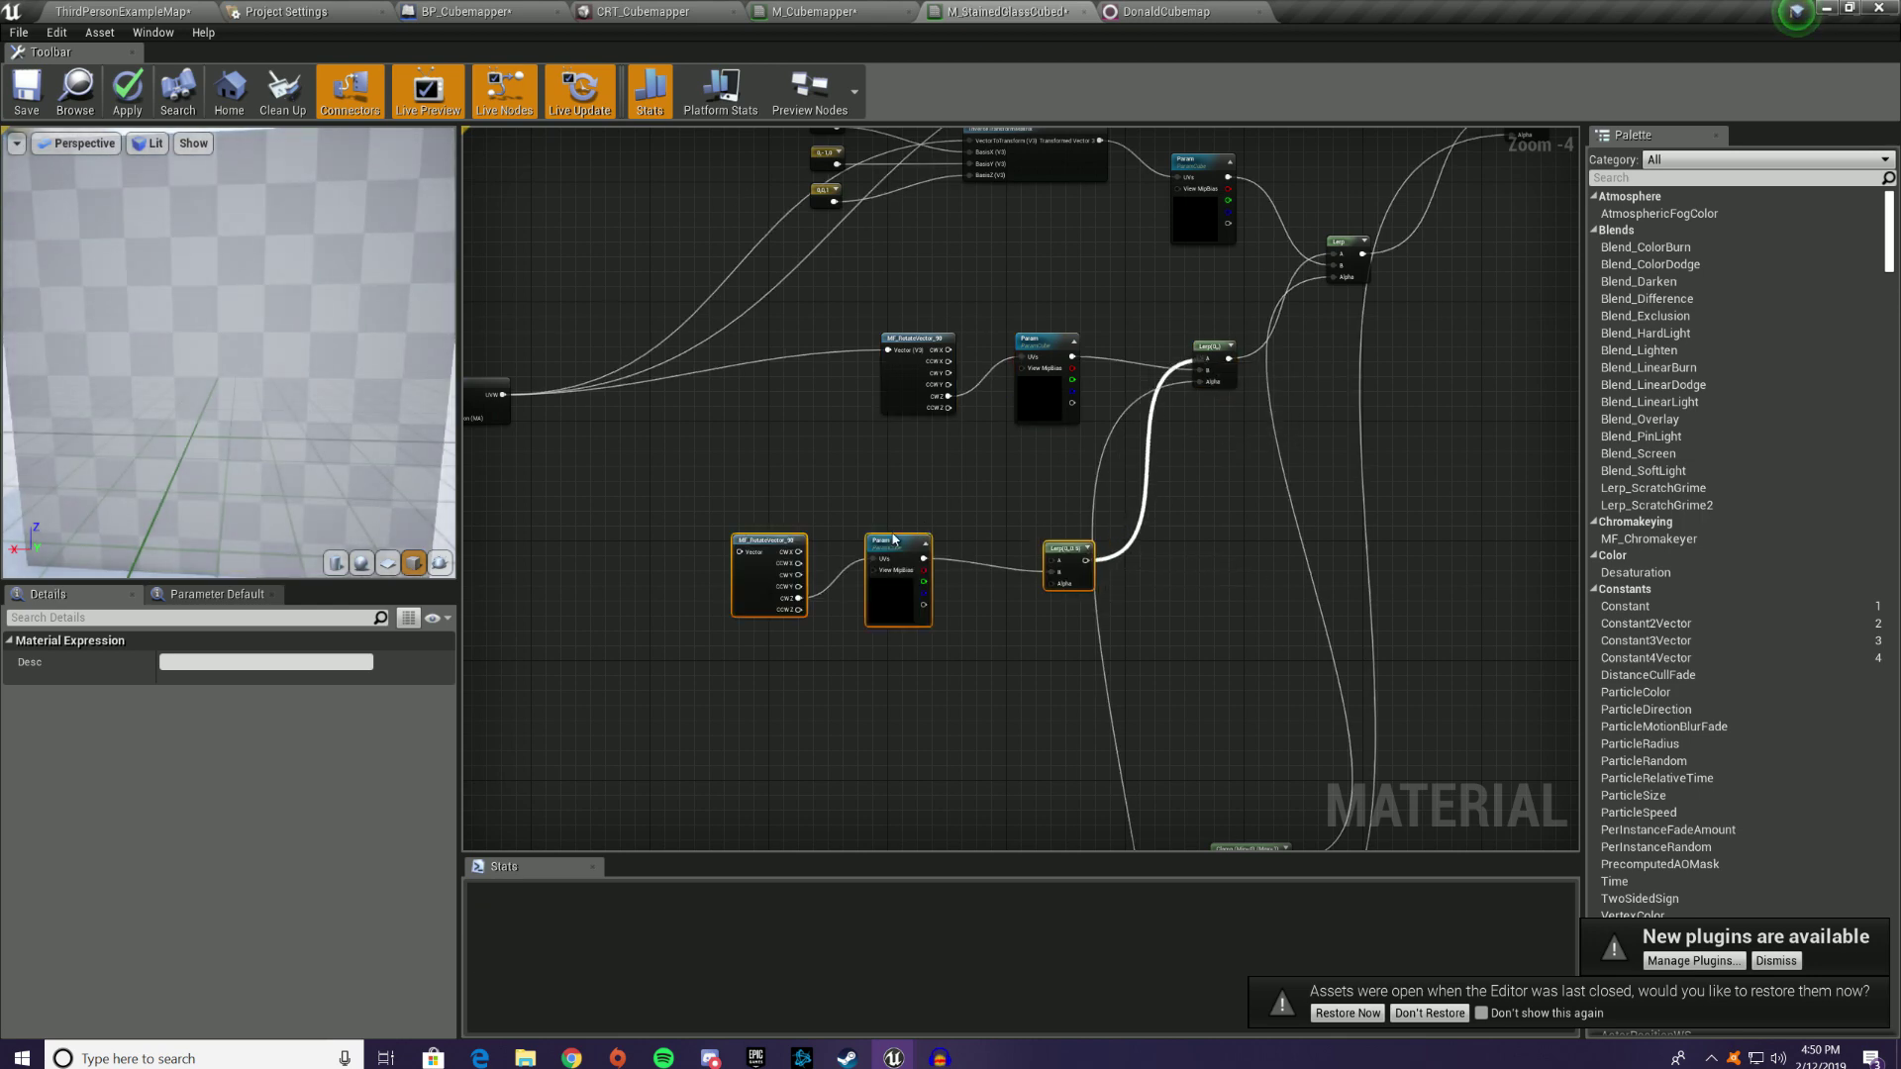
pyautogui.moveTo(799, 610); pyautogui.dragTo(802, 614)
pyautogui.moveTo(877, 562); pyautogui.dragTo(878, 563)
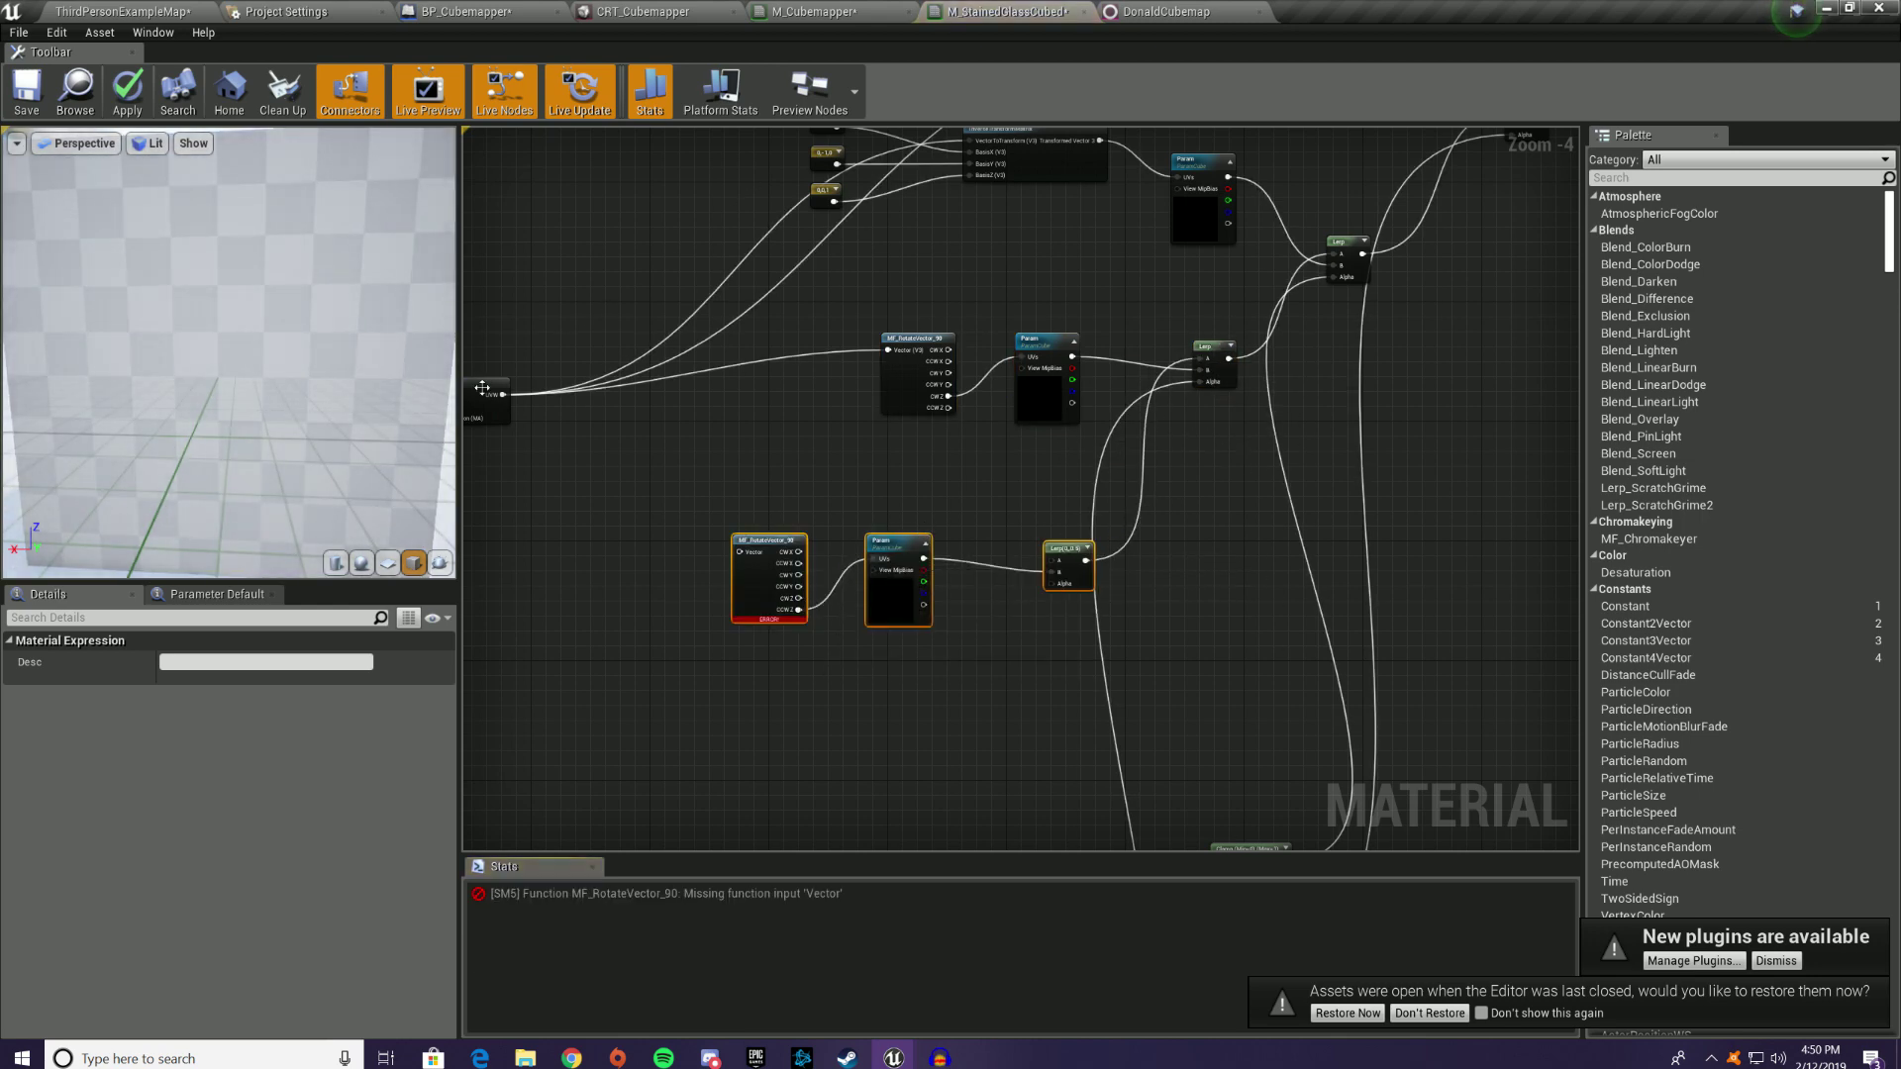
# Step: Connect the InteriorCubemap output to the Vector input of the copied MF_RotateVector_90
pyautogui.moveTo(503, 394); pyautogui.dragTo(743, 551)
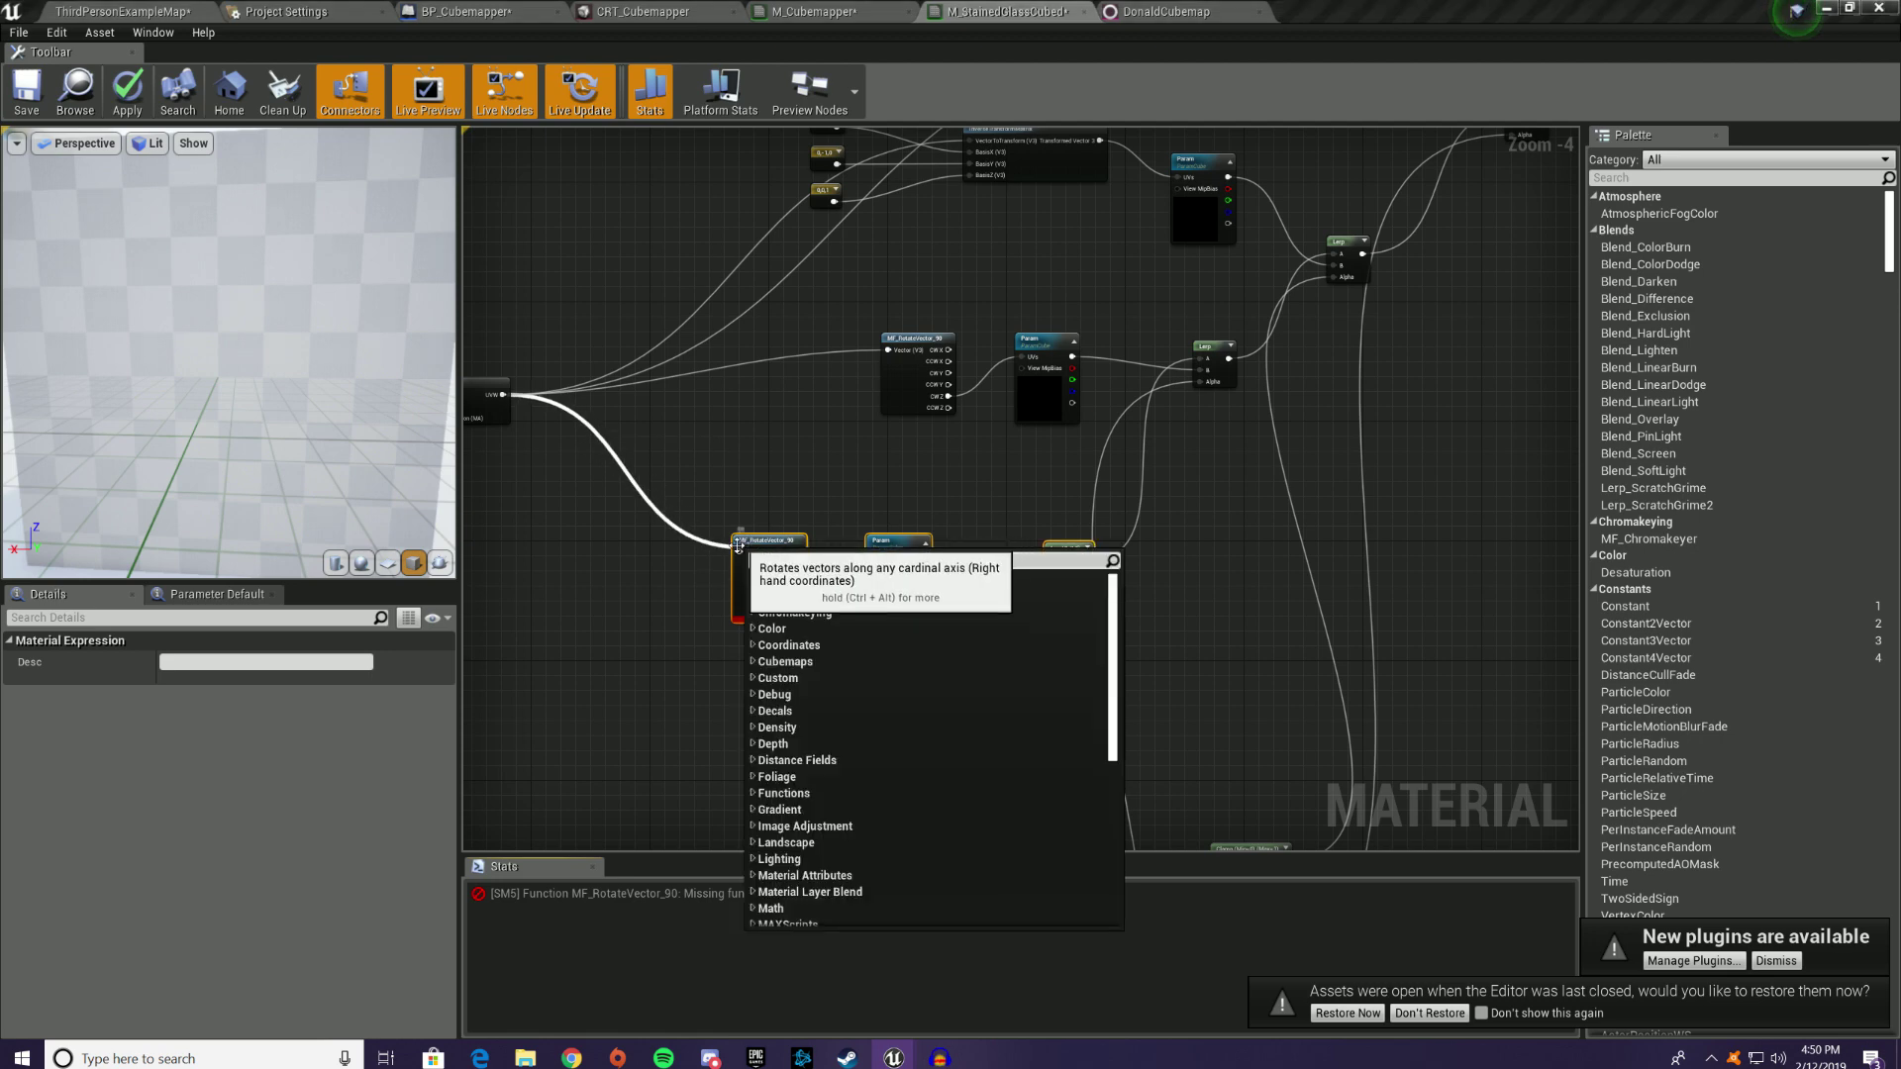
pyautogui.click(687, 519)
pyautogui.moveTo(503, 394); pyautogui.dragTo(741, 554)
# Step: Connect the Clamp after the duplicated Multiply to the copied Lerp's Alpha
pyautogui.moveTo(873, 626); pyautogui.dragTo(843, 228, button='right')
pyautogui.moveTo(968, 389); pyautogui.dragTo(1182, 286, button='right')
pyautogui.moveTo(1291, 590); pyautogui.dragTo(1232, 341)
# Step: Move the duplicated Multiply and its Clamp closer to the green mask's Dot and lower Clamp
pyautogui.moveTo(1201, 702); pyautogui.dragTo(1315, 377, button='right')
pyautogui.moveTo(702, 516); pyautogui.dragTo(1239, 616)
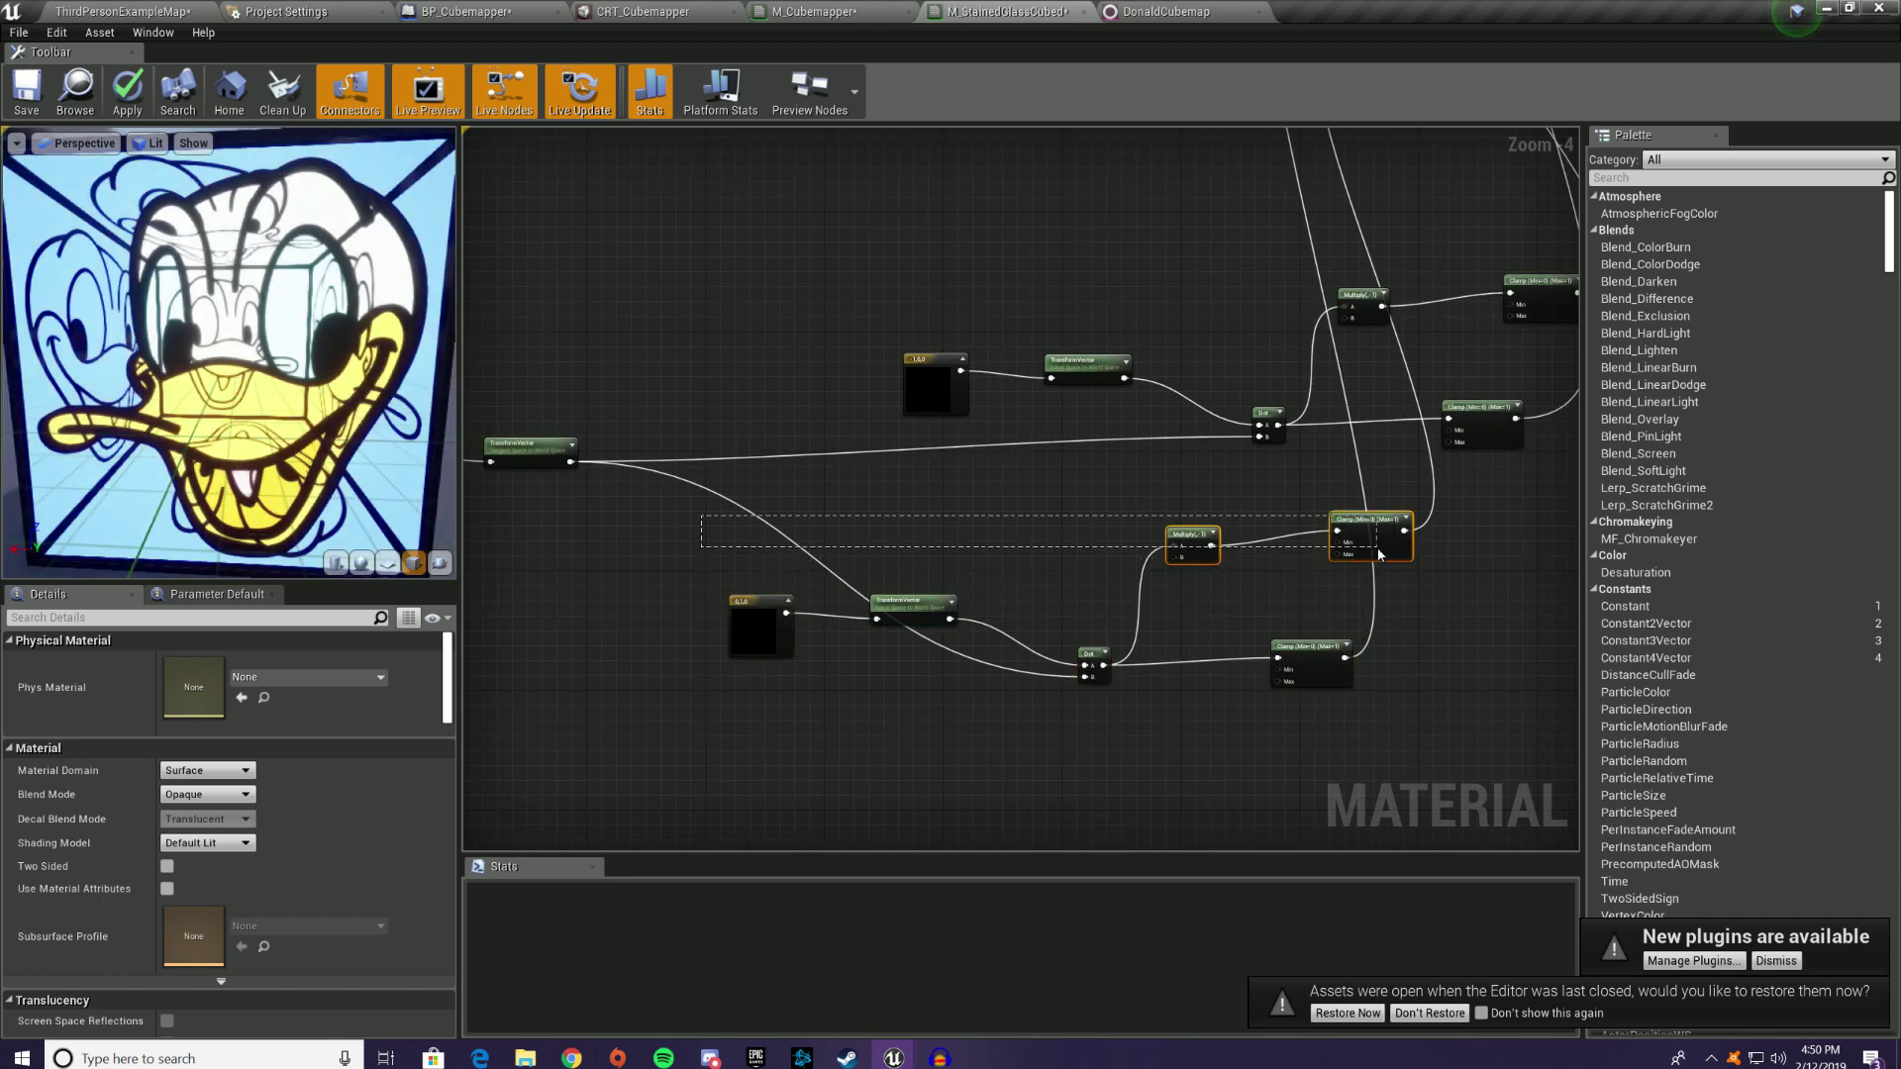
pyautogui.moveTo(1379, 548); pyautogui.dragTo(1381, 552)
pyautogui.moveTo(1365, 533); pyautogui.dragTo(1268, 585)
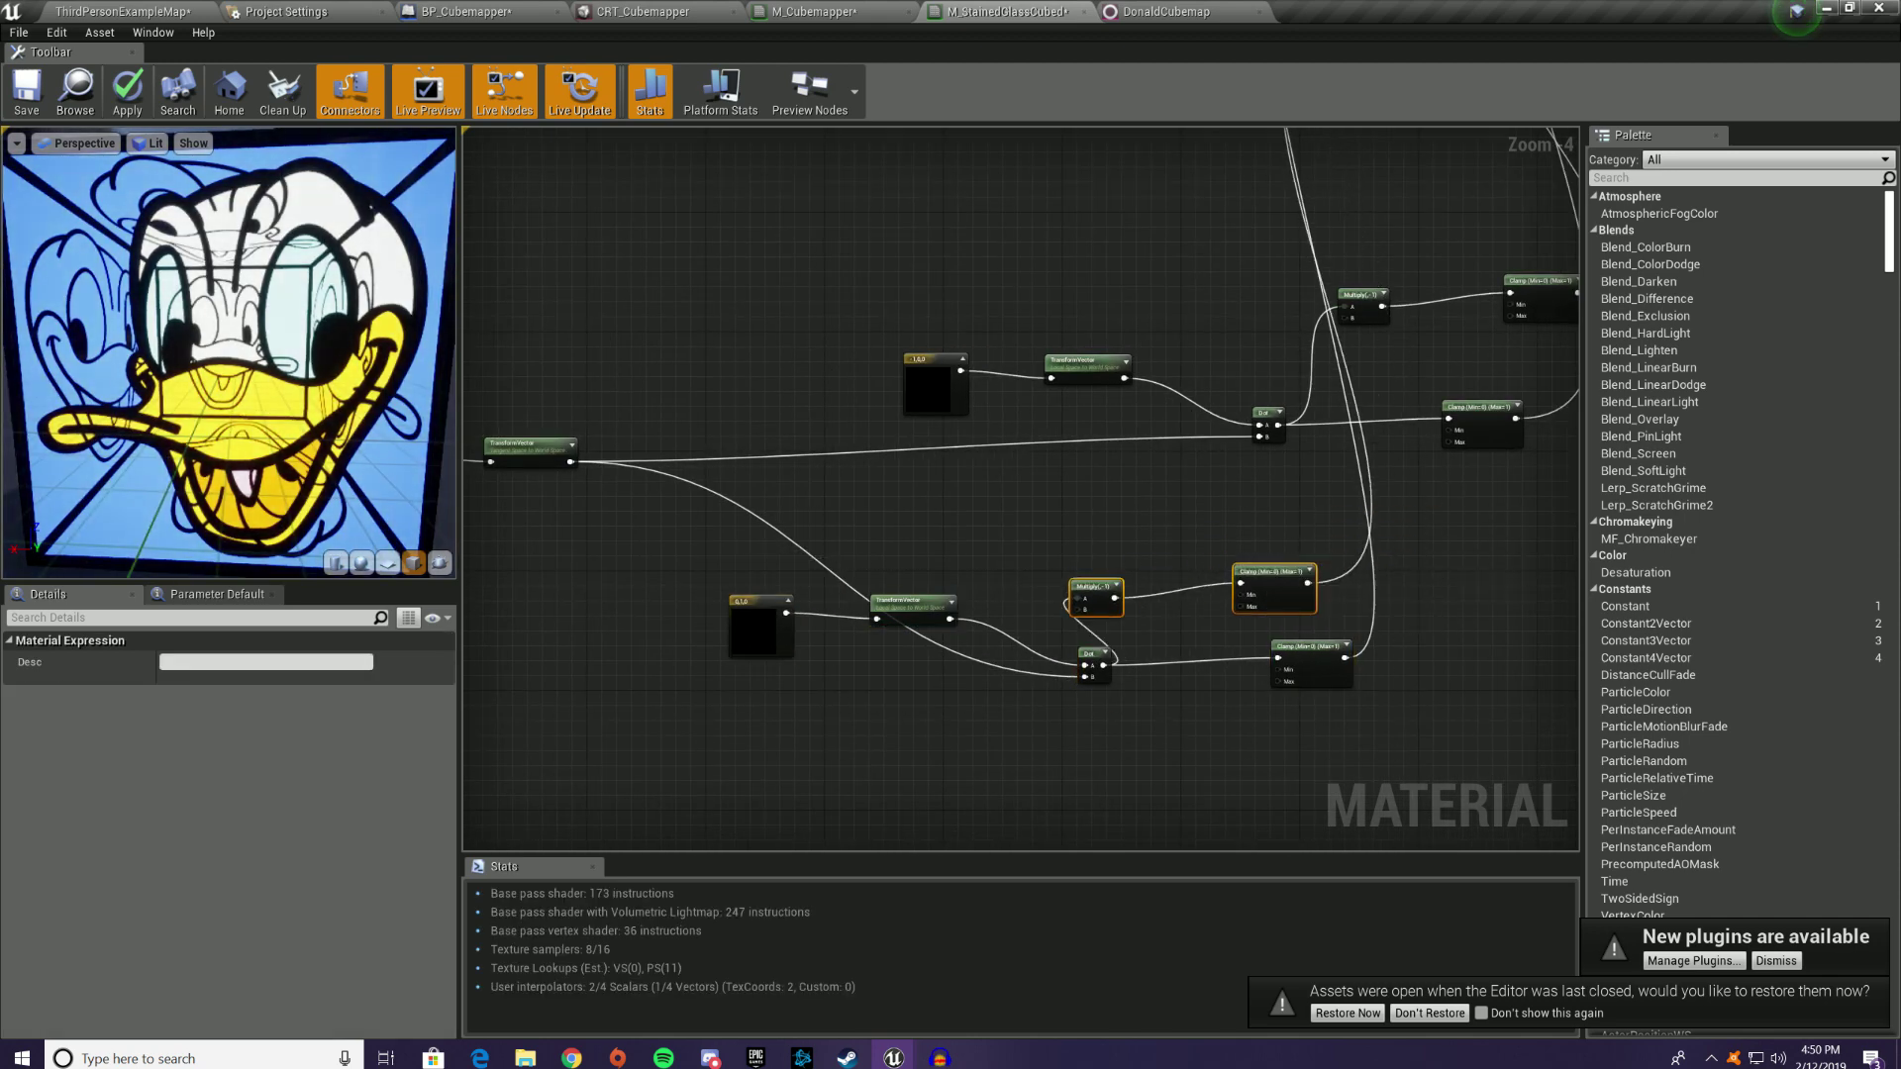
# Step: Examine the cubemap orientation on the different faces of the preview cube and review the rotation and mask nodes in the graph
pyautogui.moveTo(238, 356); pyautogui.dragTo(248, 416)
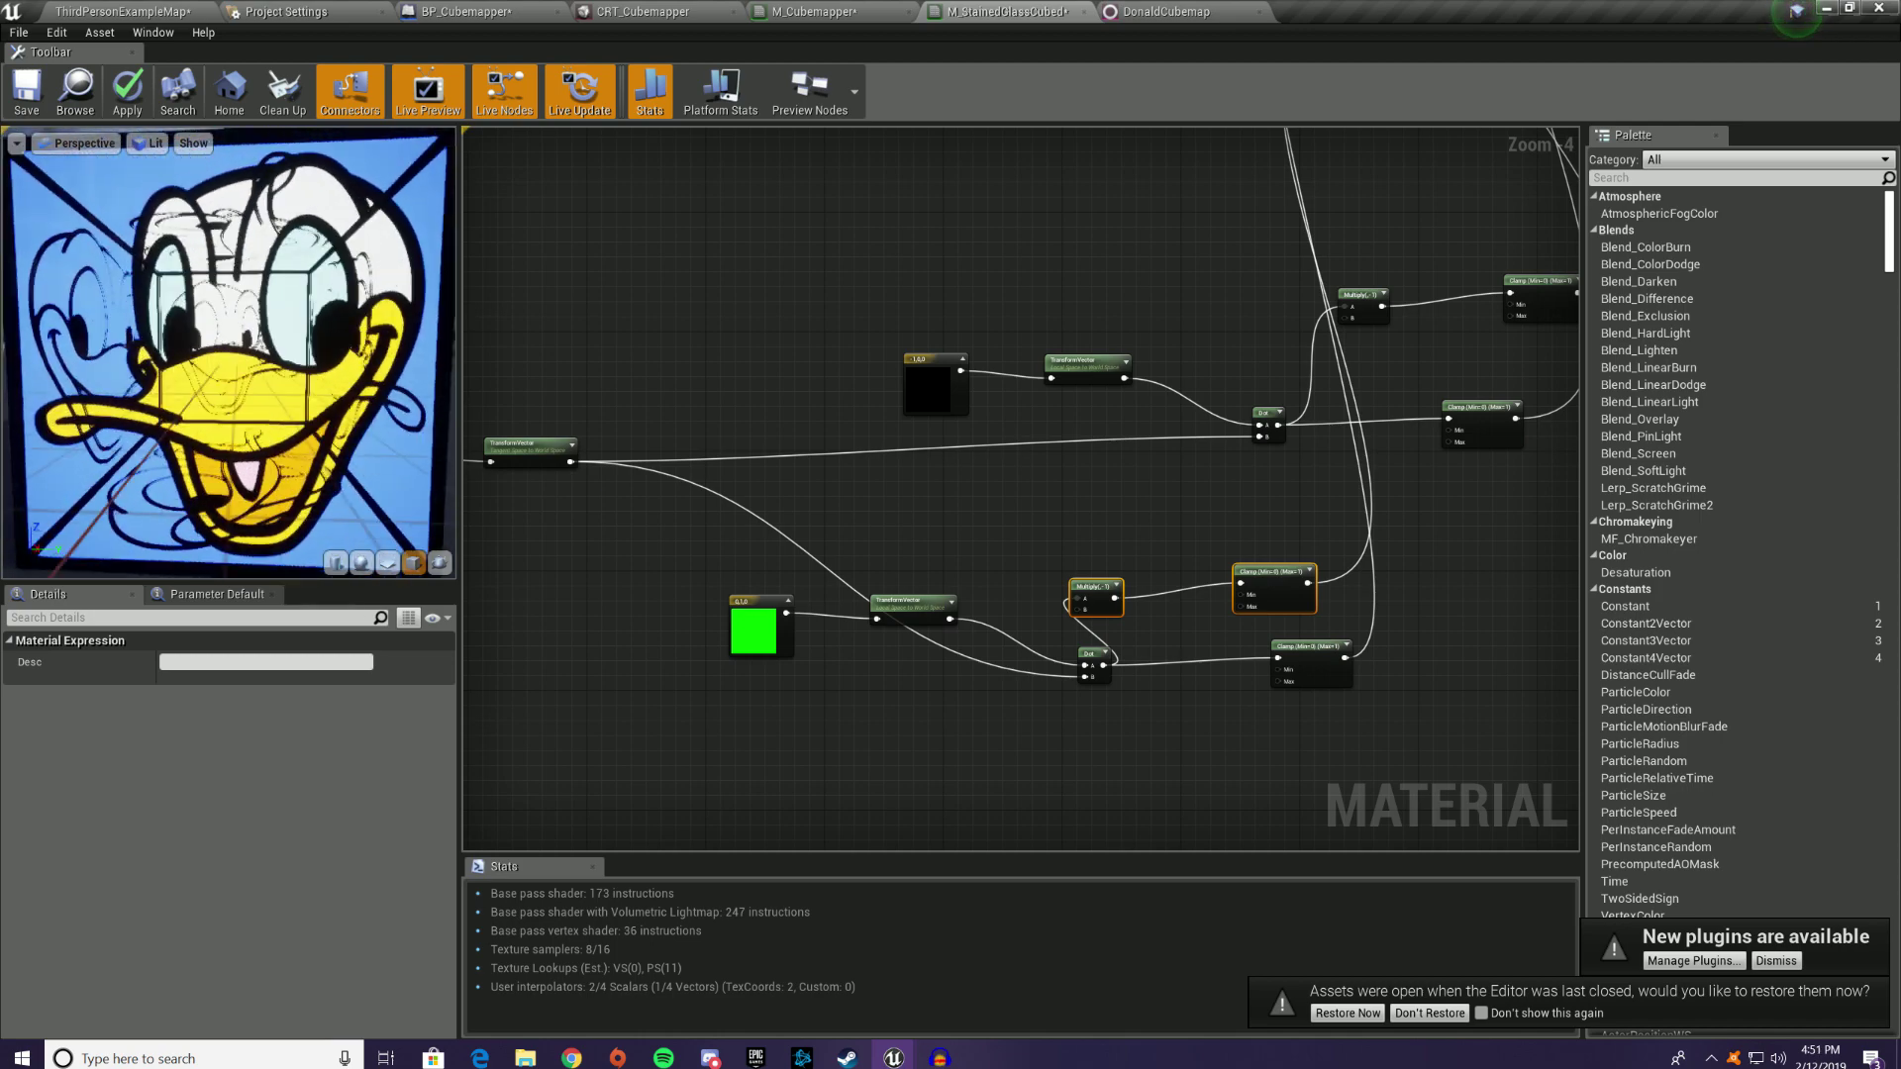
pyautogui.scroll(-2, 1027, 551)
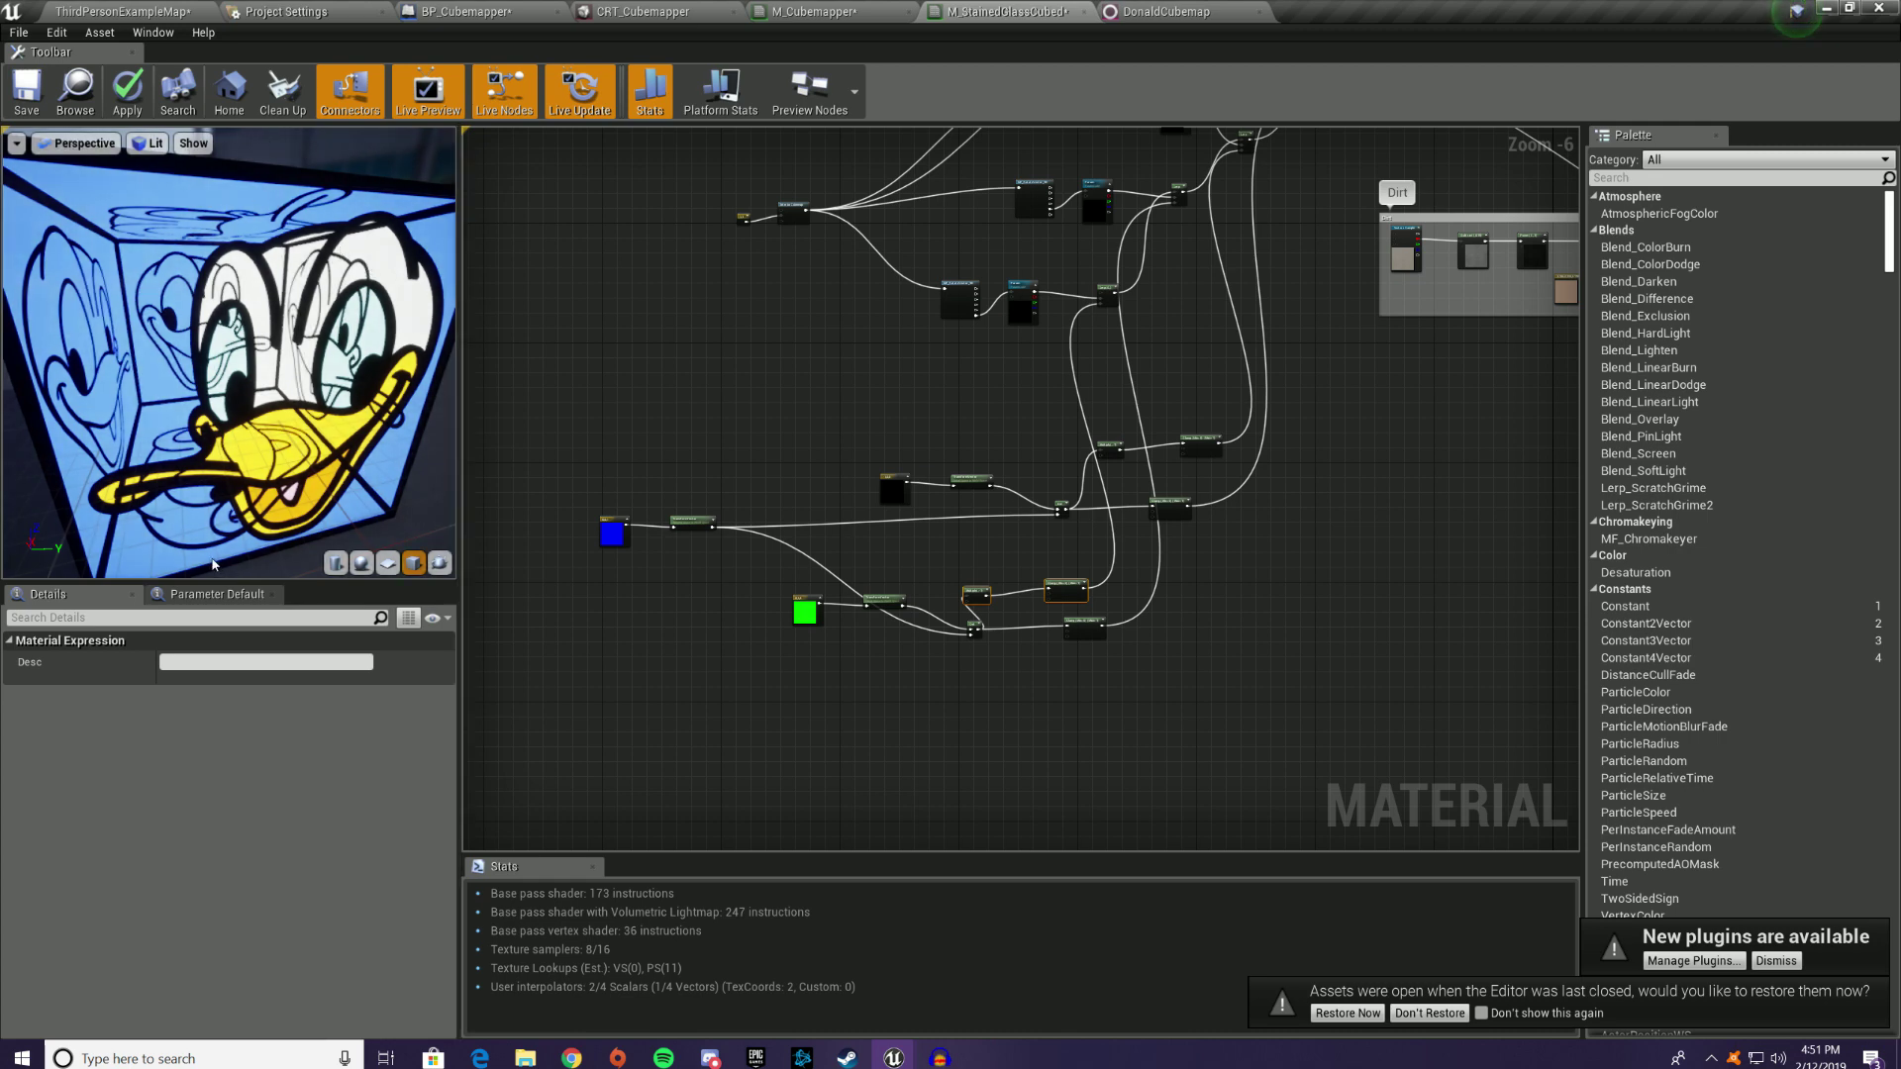
pyautogui.moveTo(213, 564); pyautogui.dragTo(148, 557)
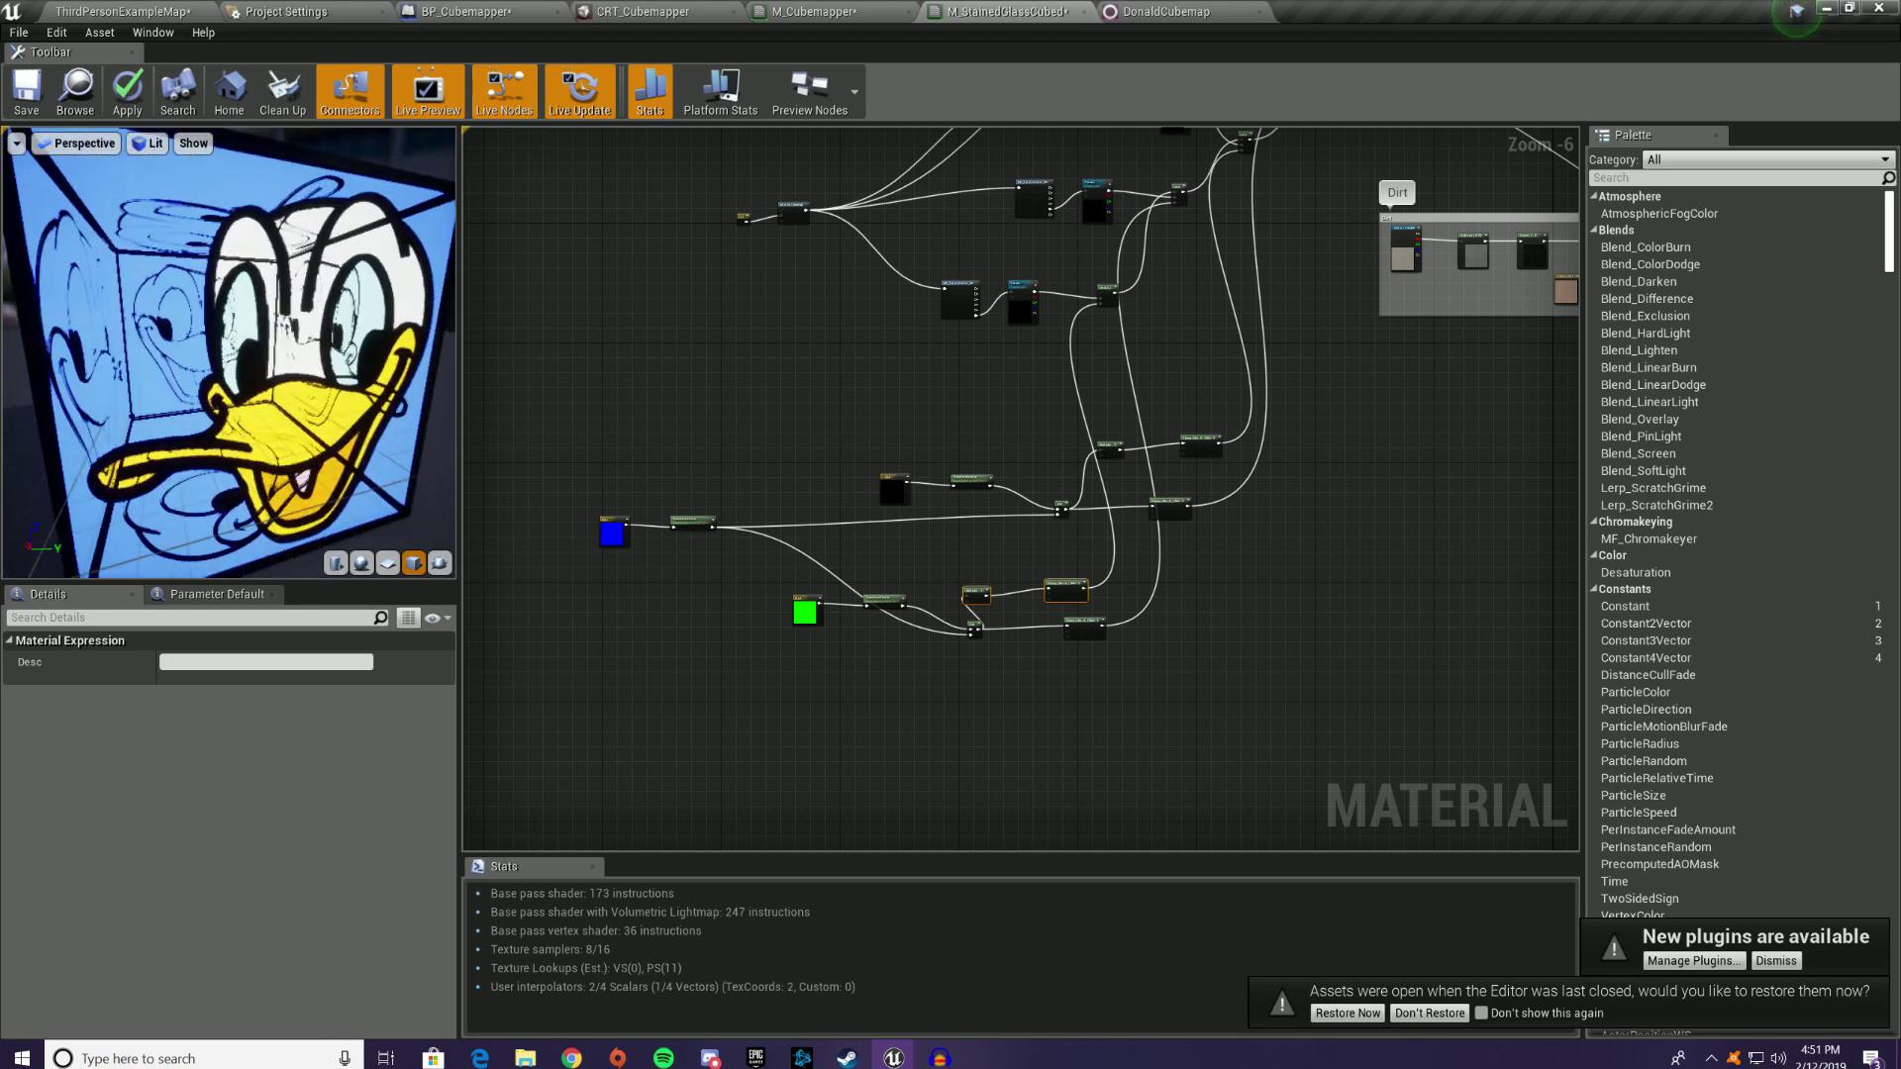
pyautogui.moveTo(228, 396); pyautogui.dragTo(374, 315)
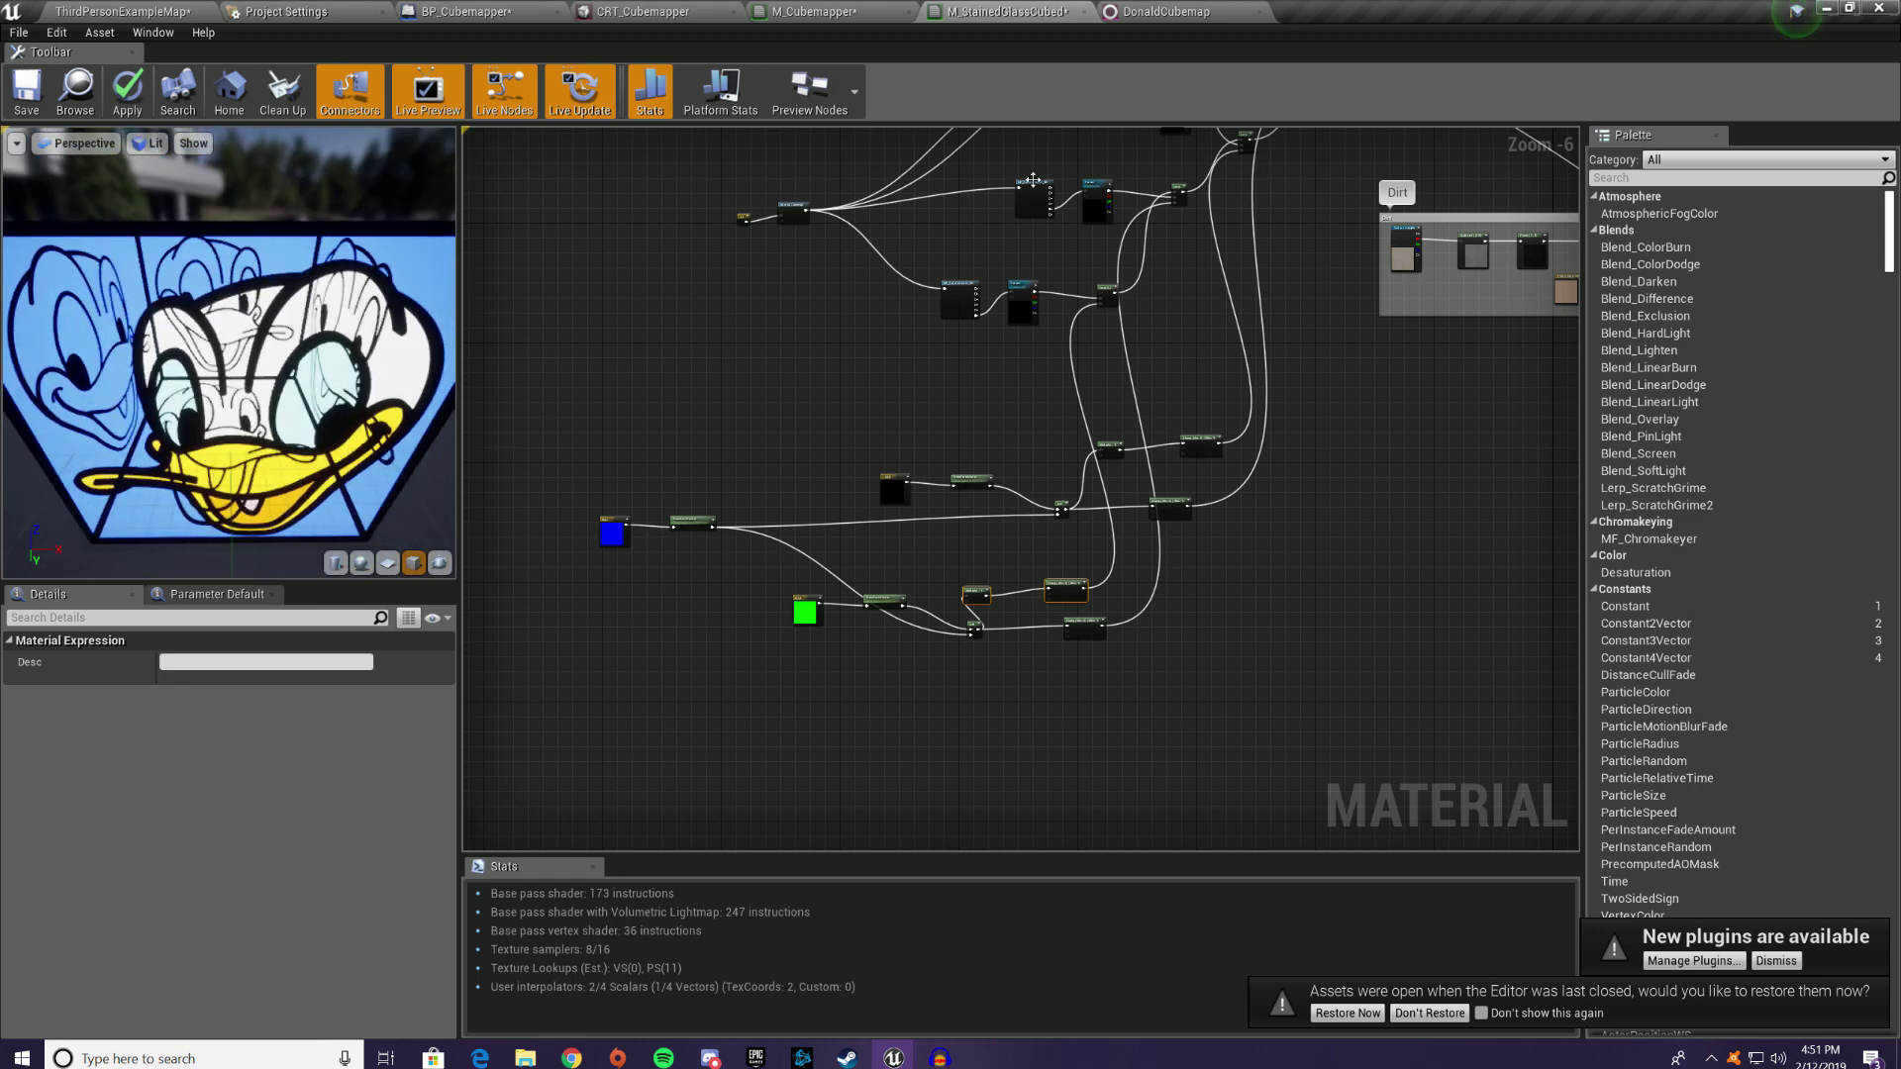
pyautogui.moveTo(985, 399); pyautogui.dragTo(916, 549, button='right')
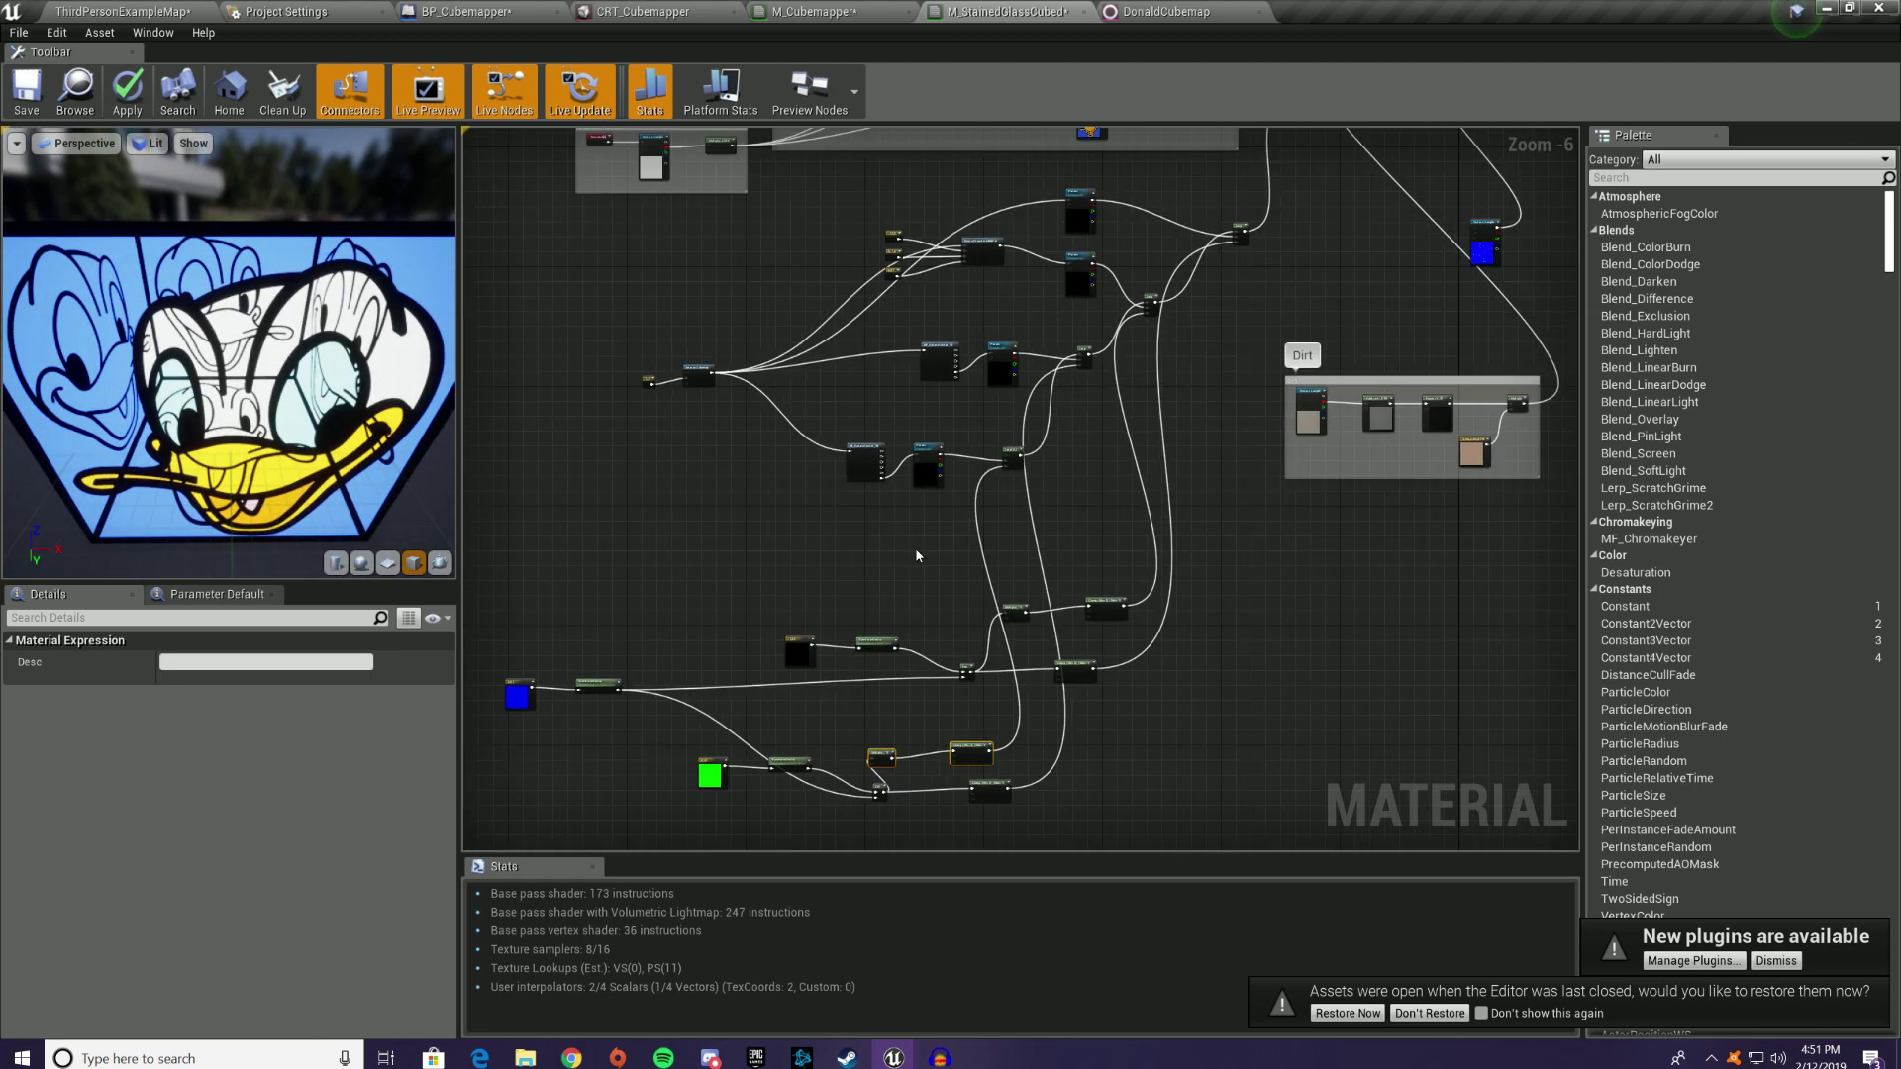
pyautogui.scroll(2, 916, 551)
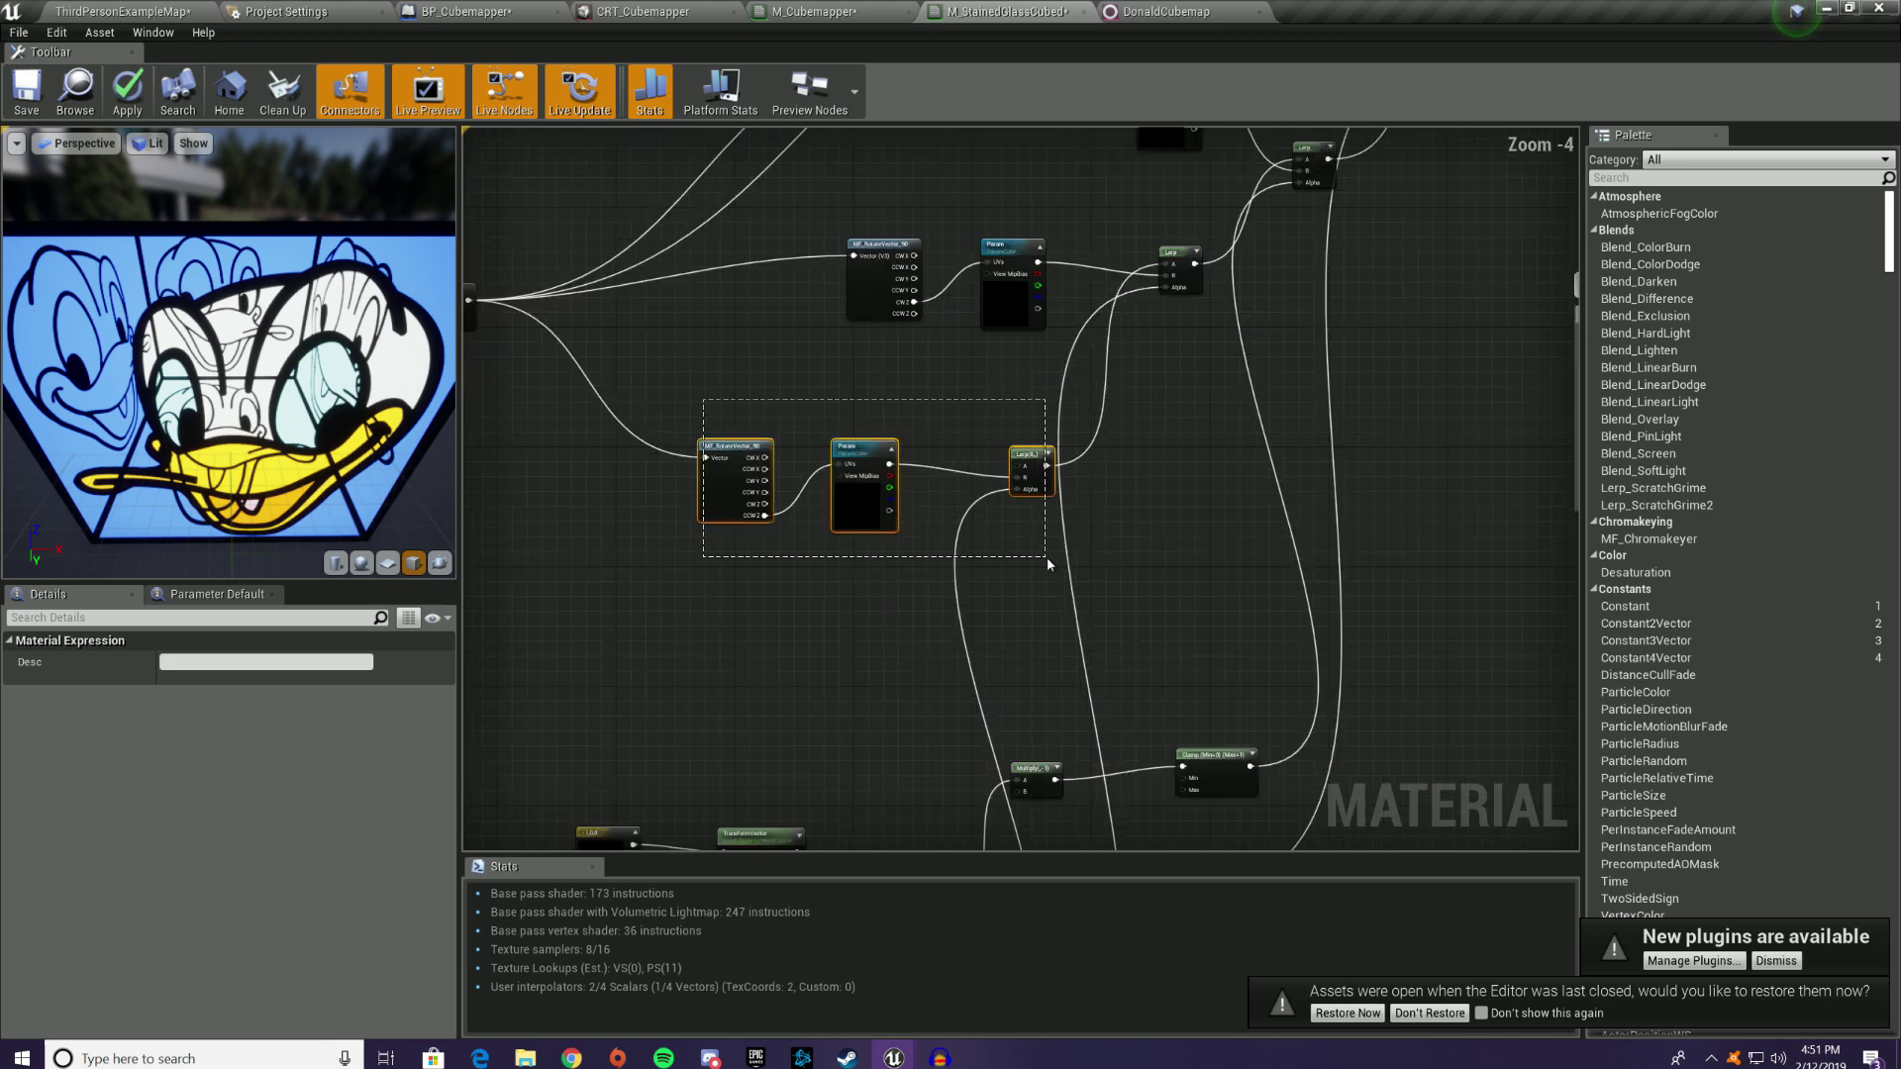
# Step: Tighten the CCW Z branch beneath the CW Z branch and shift the mask node group further away from the Lerps
pyautogui.scroll(-3, 1037, 398)
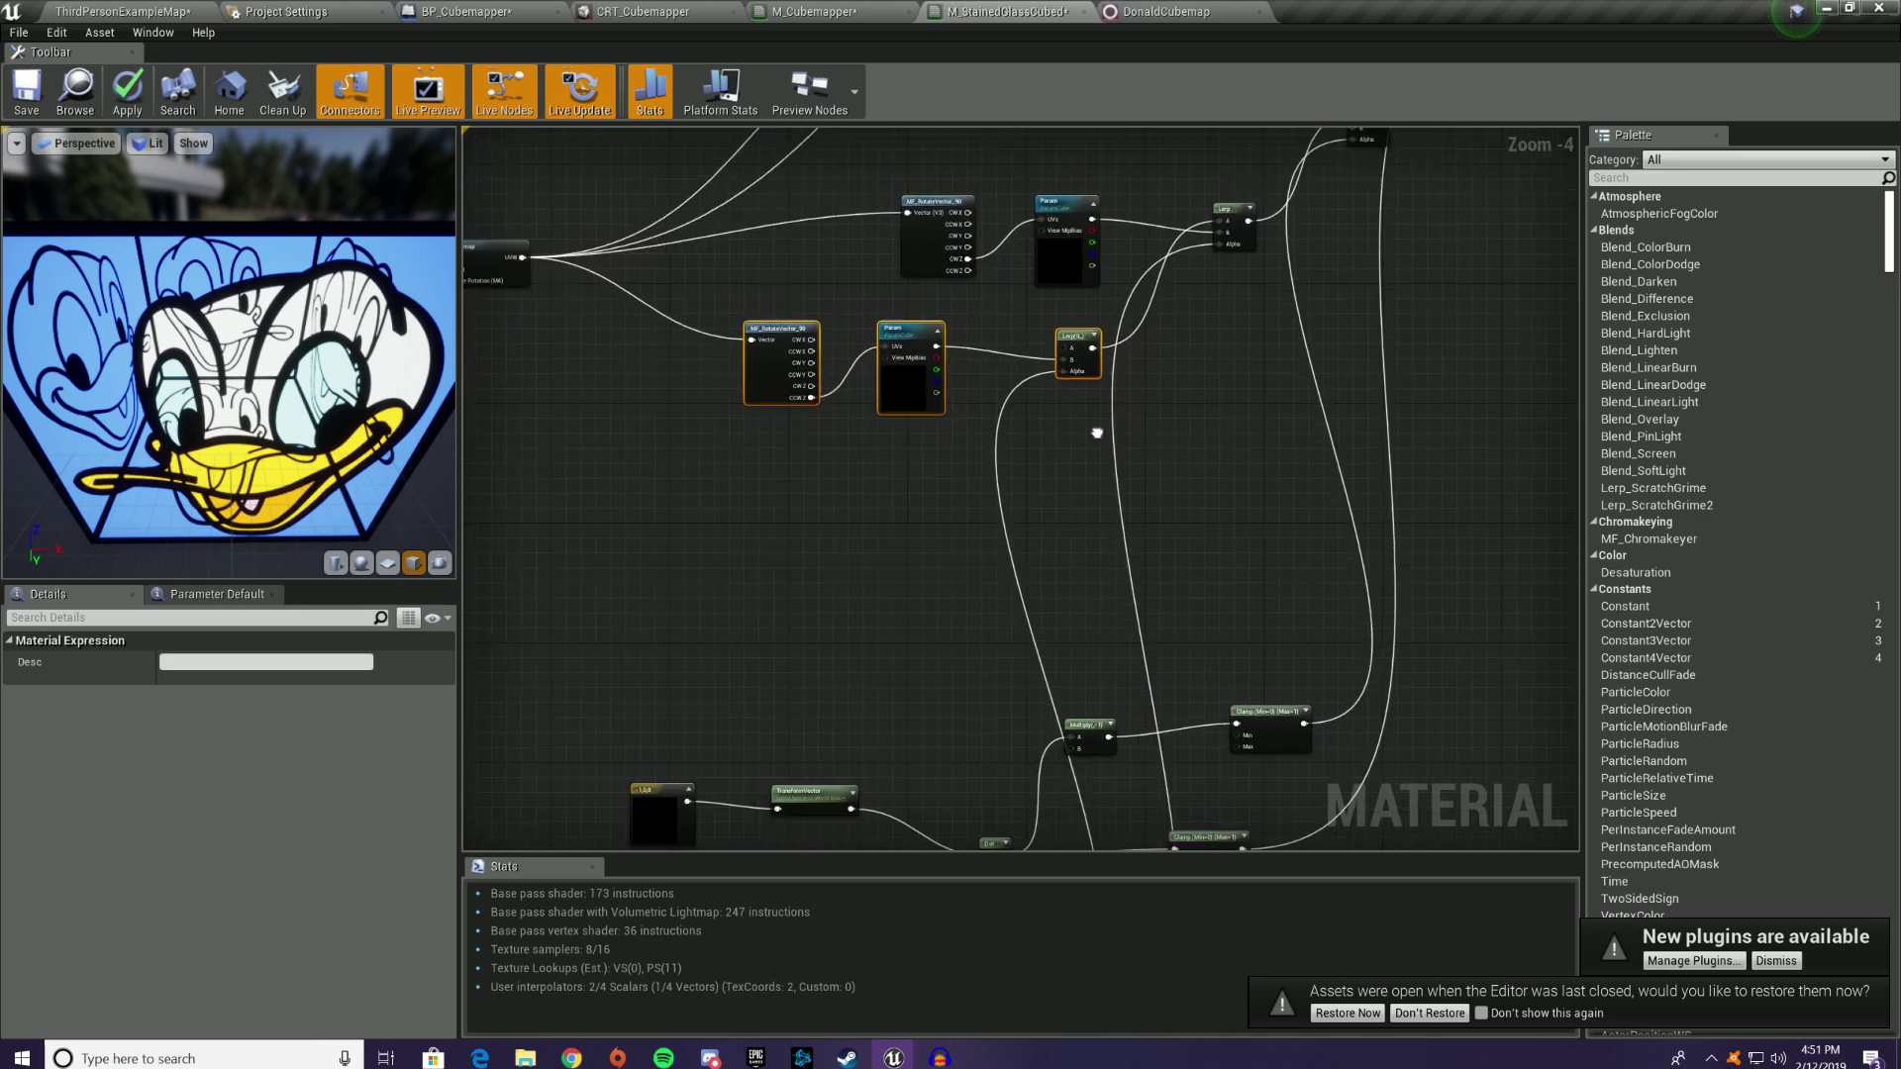
pyautogui.moveTo(657, 280); pyautogui.dragTo(1316, 595)
pyautogui.moveTo(1233, 406); pyautogui.dragTo(944, 389)
pyautogui.moveTo(943, 389); pyautogui.dragTo(1127, 544, button='right')
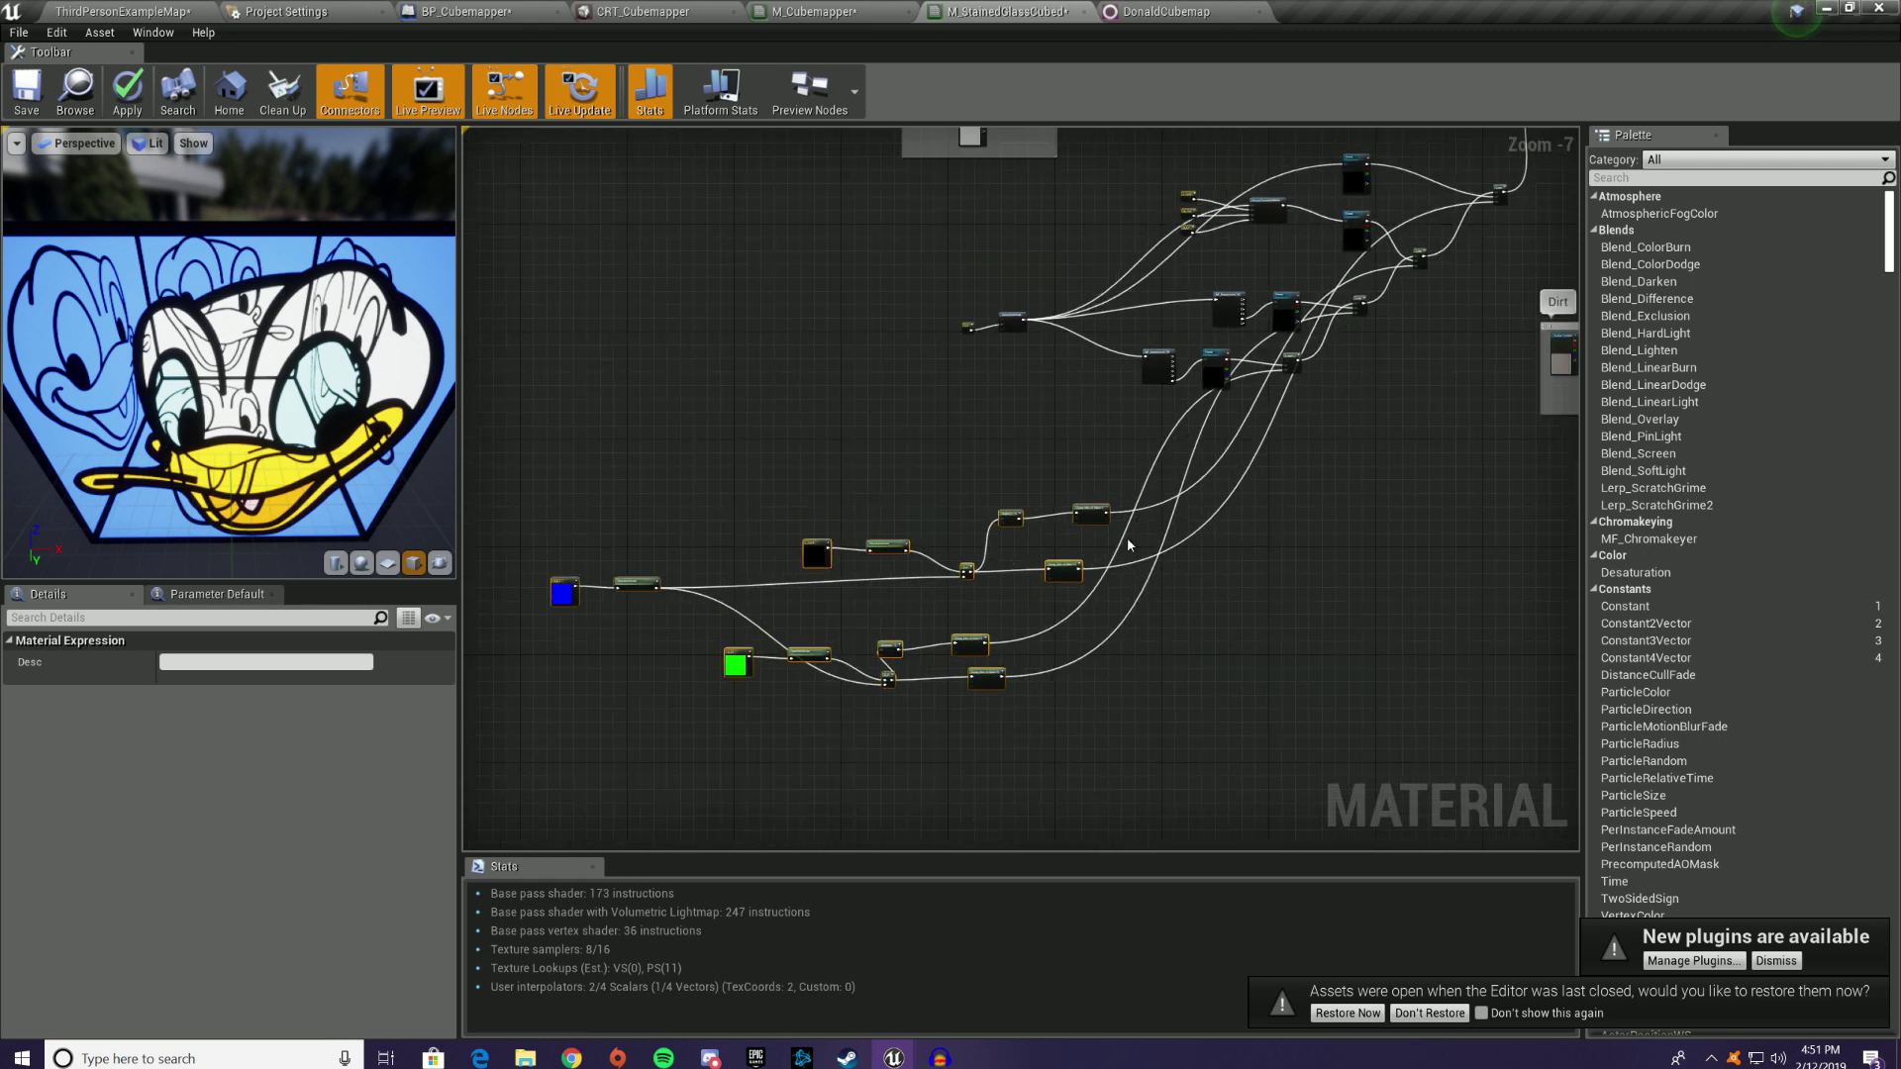
# Step: Add a Lerp node below the CCW Z branch and connect its output to the A input of that branch's Lerp
pyautogui.click(1235, 466)
pyautogui.scroll(4, 1306, 422)
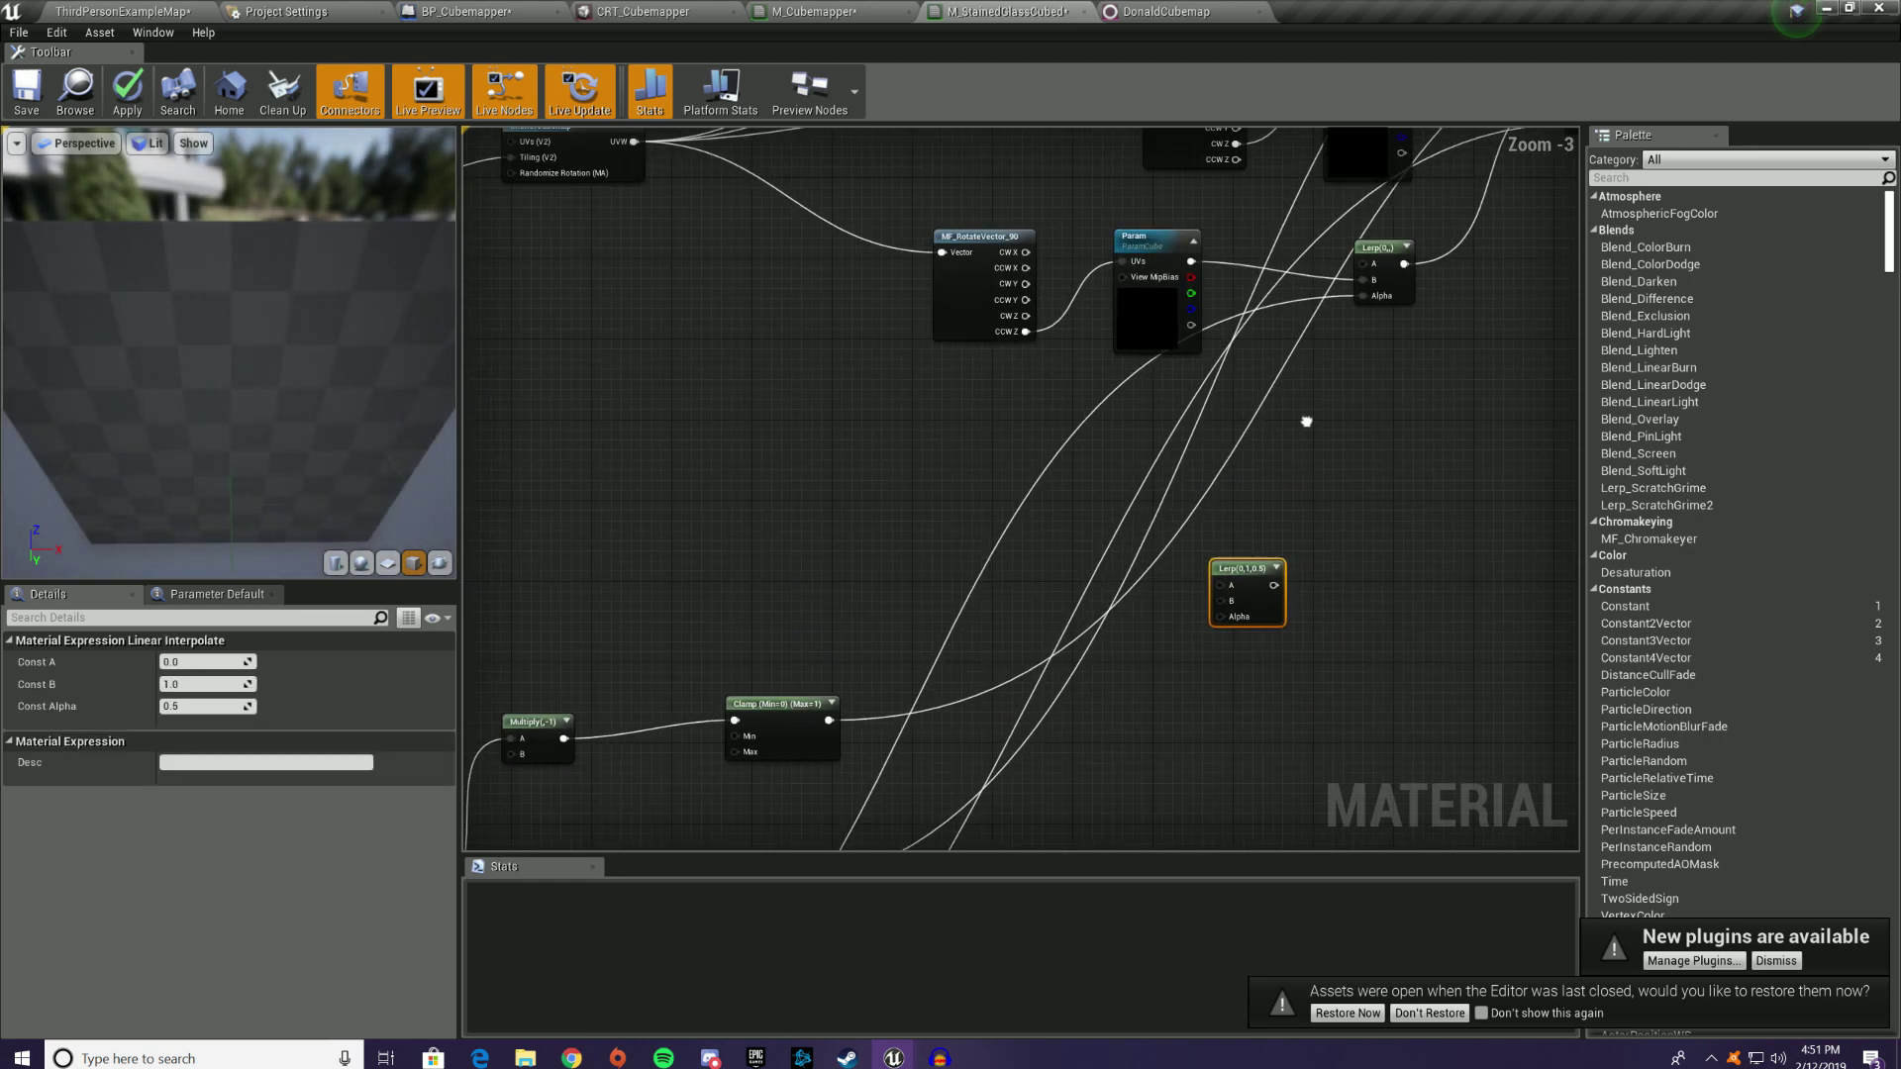
pyautogui.moveTo(1259, 571)
pyautogui.mouseDown()
pyautogui.moveTo(1051, 502)
pyautogui.moveTo(1371, 264)
pyautogui.mouseUp()
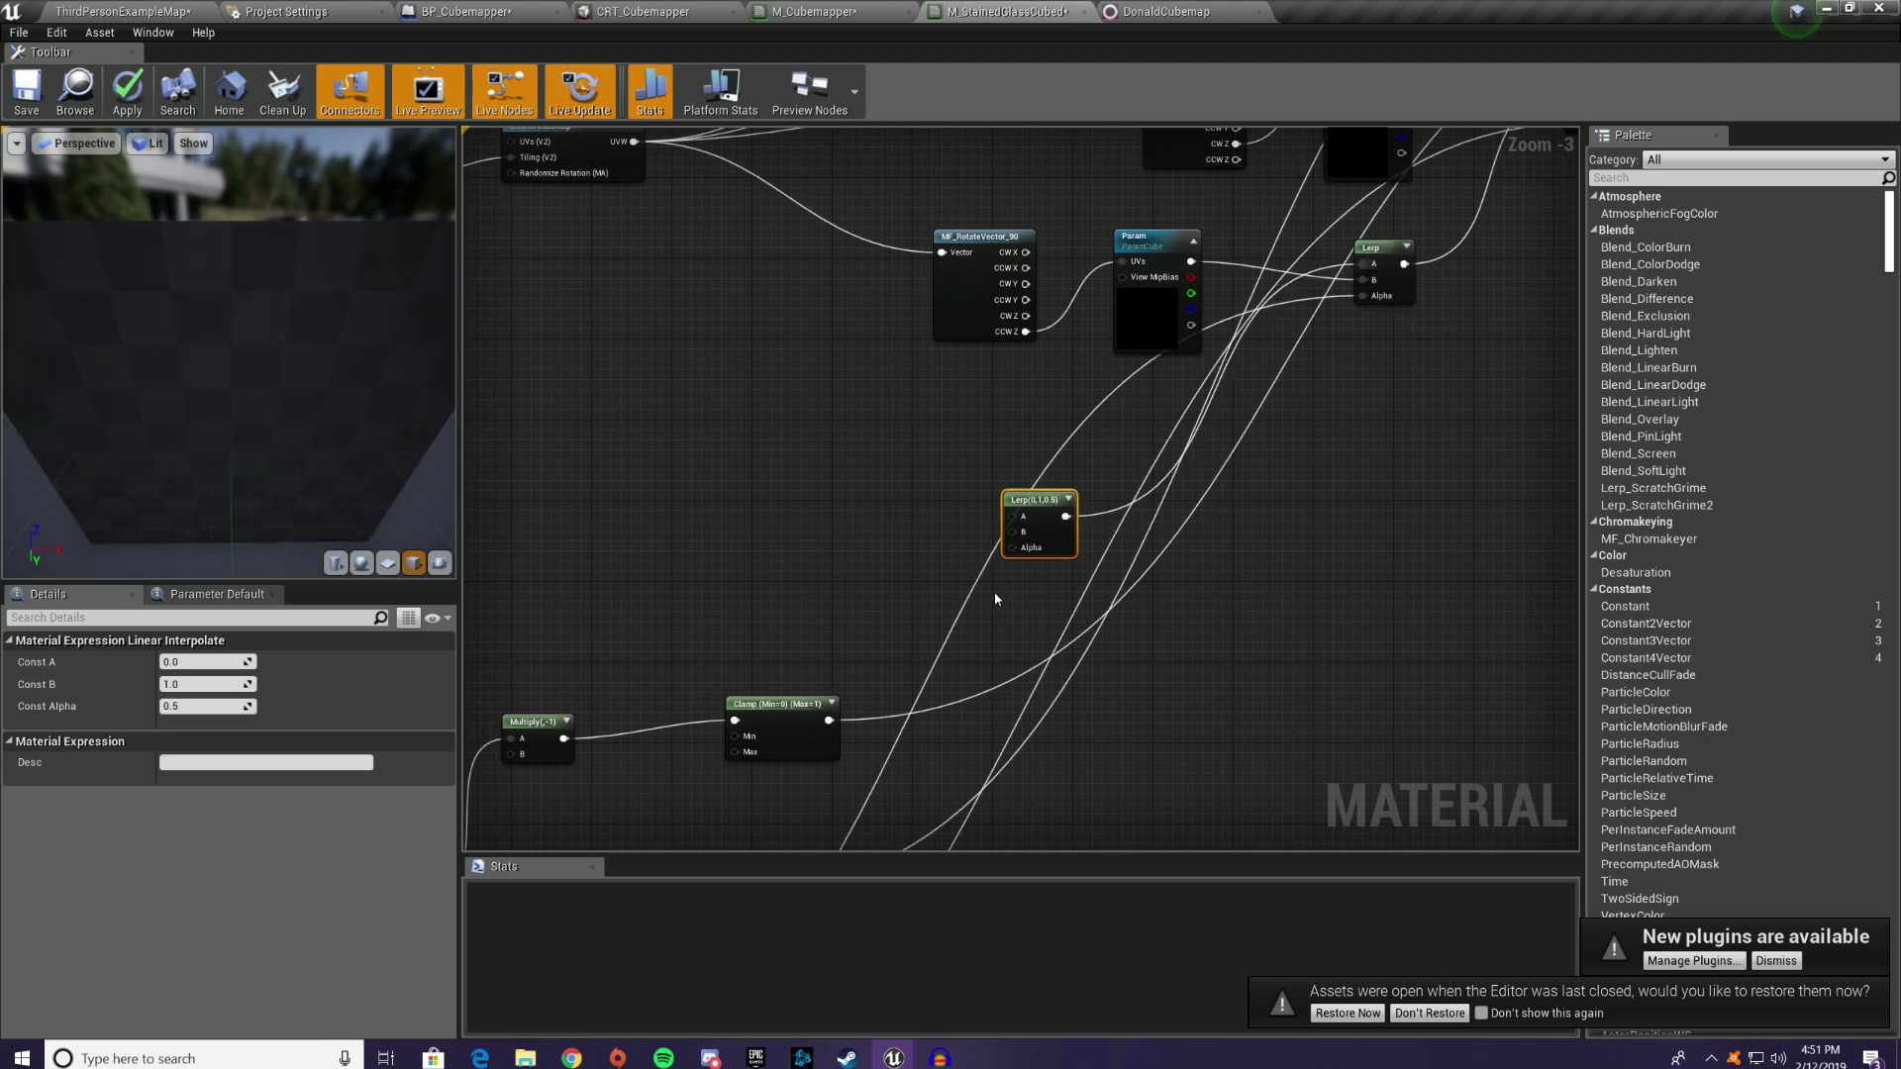
# Step: Duplicate the green 0,1,0 constant, its Dot and the lower Clamp, placing the copies below the green mask
pyautogui.moveTo(1014, 598); pyautogui.dragTo(1742, 503, button='right')
pyautogui.moveTo(1243, 610); pyautogui.dragTo(752, 590, button='right')
pyautogui.moveTo(653, 807); pyautogui.dragTo(1137, 274, button='right')
pyautogui.moveTo(714, 362); pyautogui.dragTo(1124, 592, button='right')
pyautogui.moveTo(541, 495); pyautogui.dragTo(845, 276, button='right')
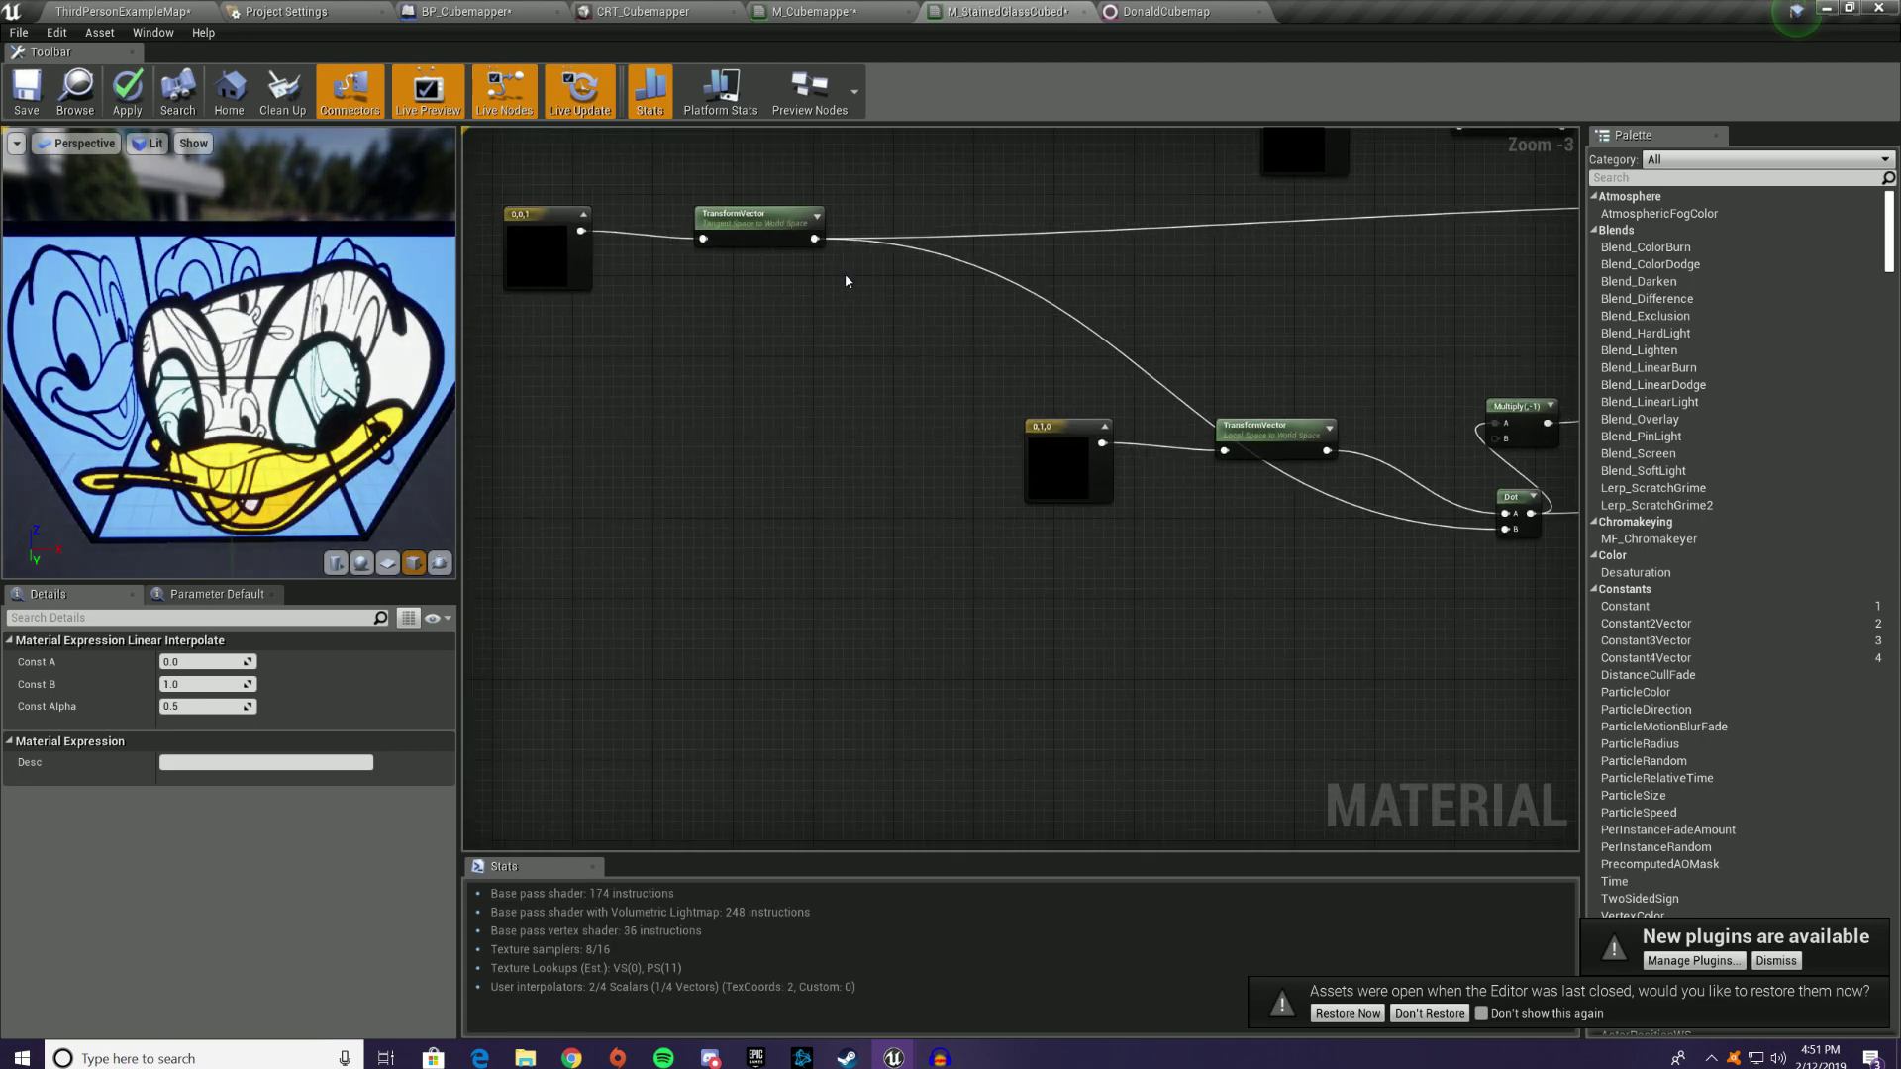
pyautogui.moveTo(1176, 504); pyautogui.dragTo(848, 421, button='right')
pyautogui.rightClick(935, 402)
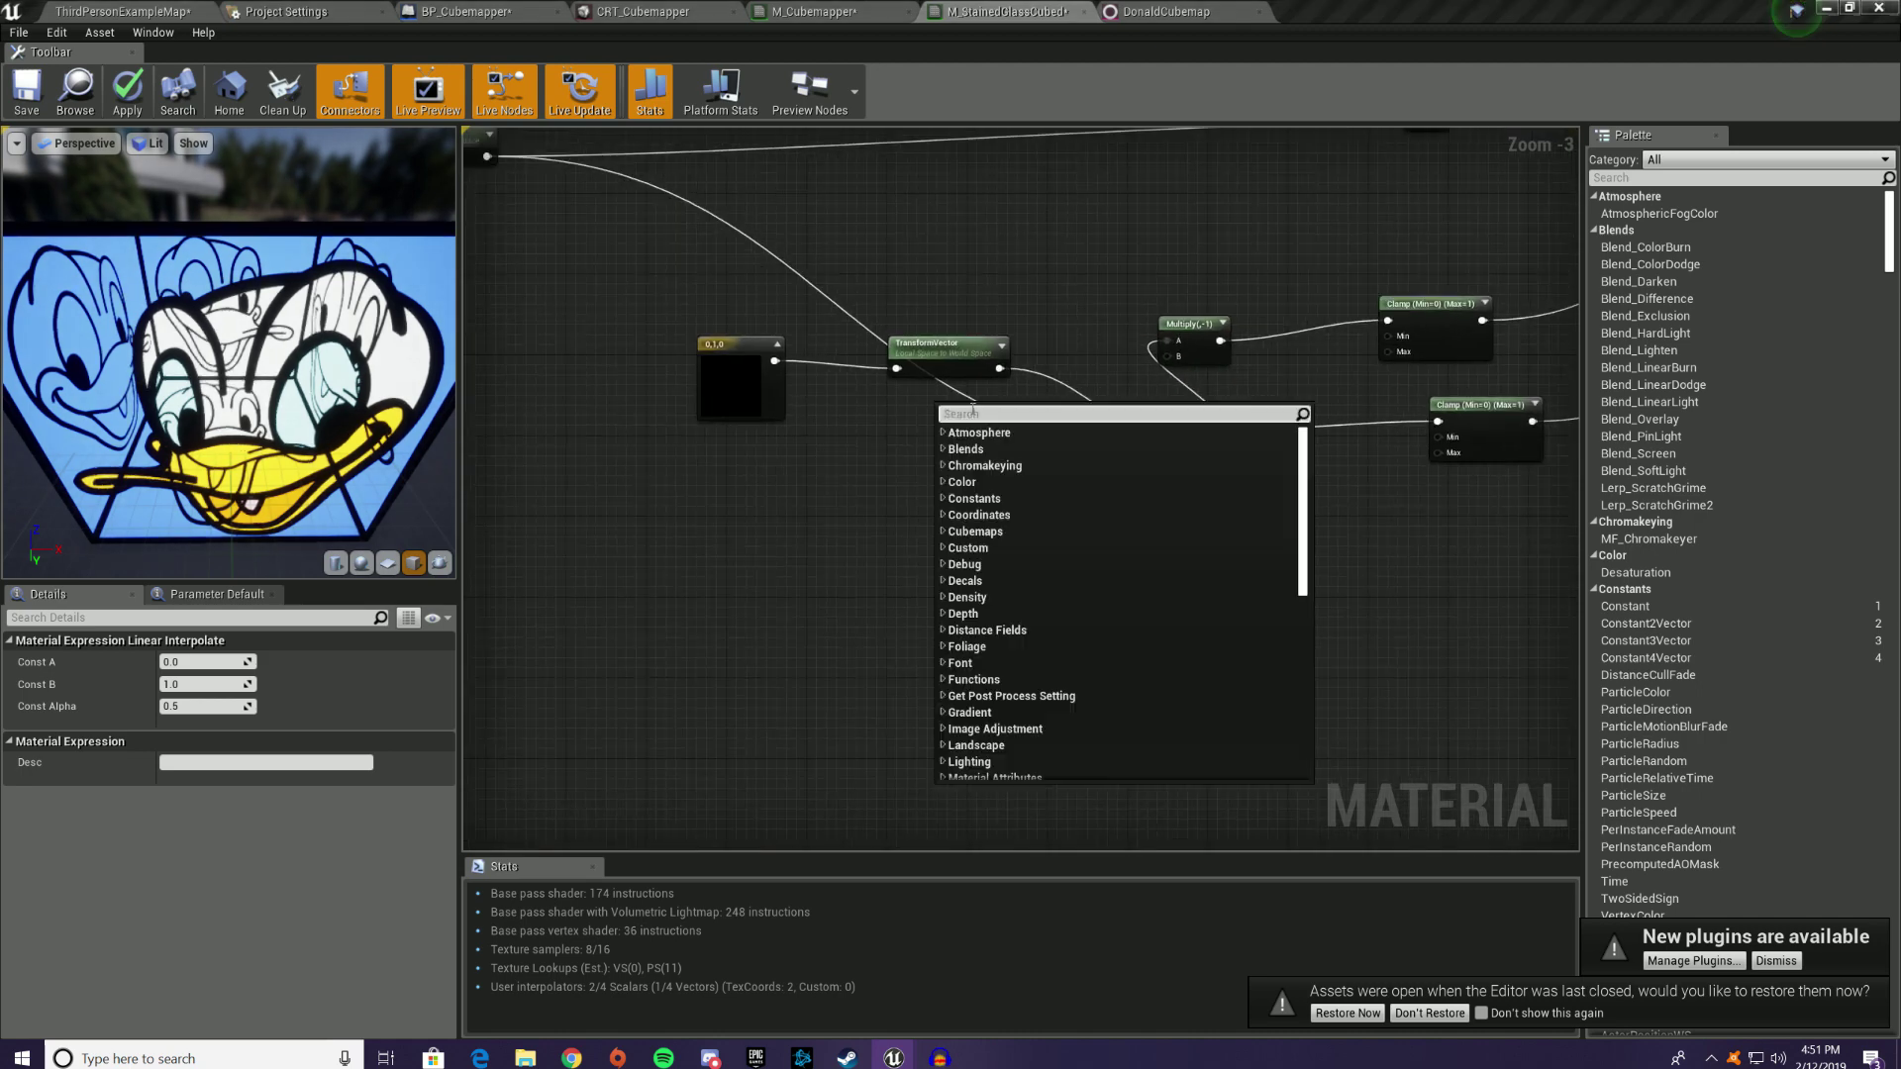
pyautogui.click(696, 484)
pyautogui.moveTo(908, 559); pyautogui.dragTo(760, 676, button='right')
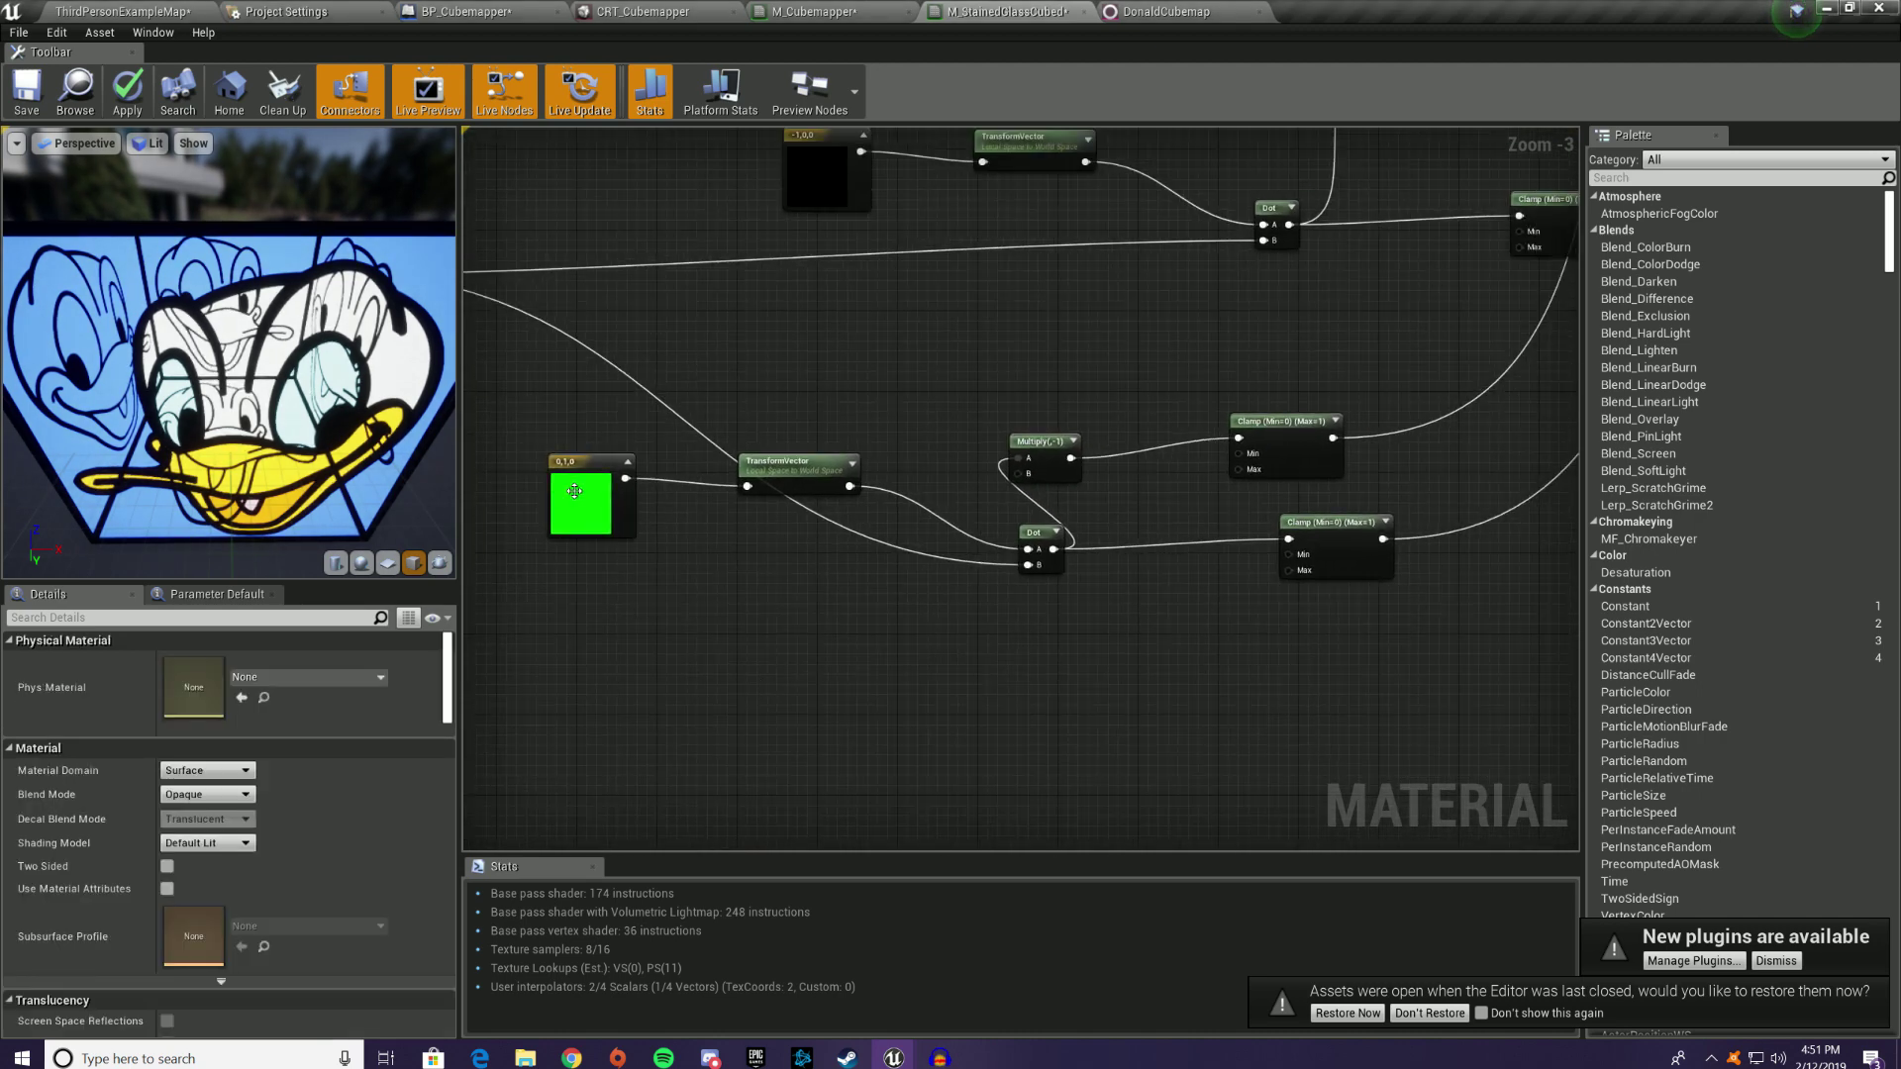
pyautogui.moveTo(1025, 652); pyautogui.dragTo(1428, 700)
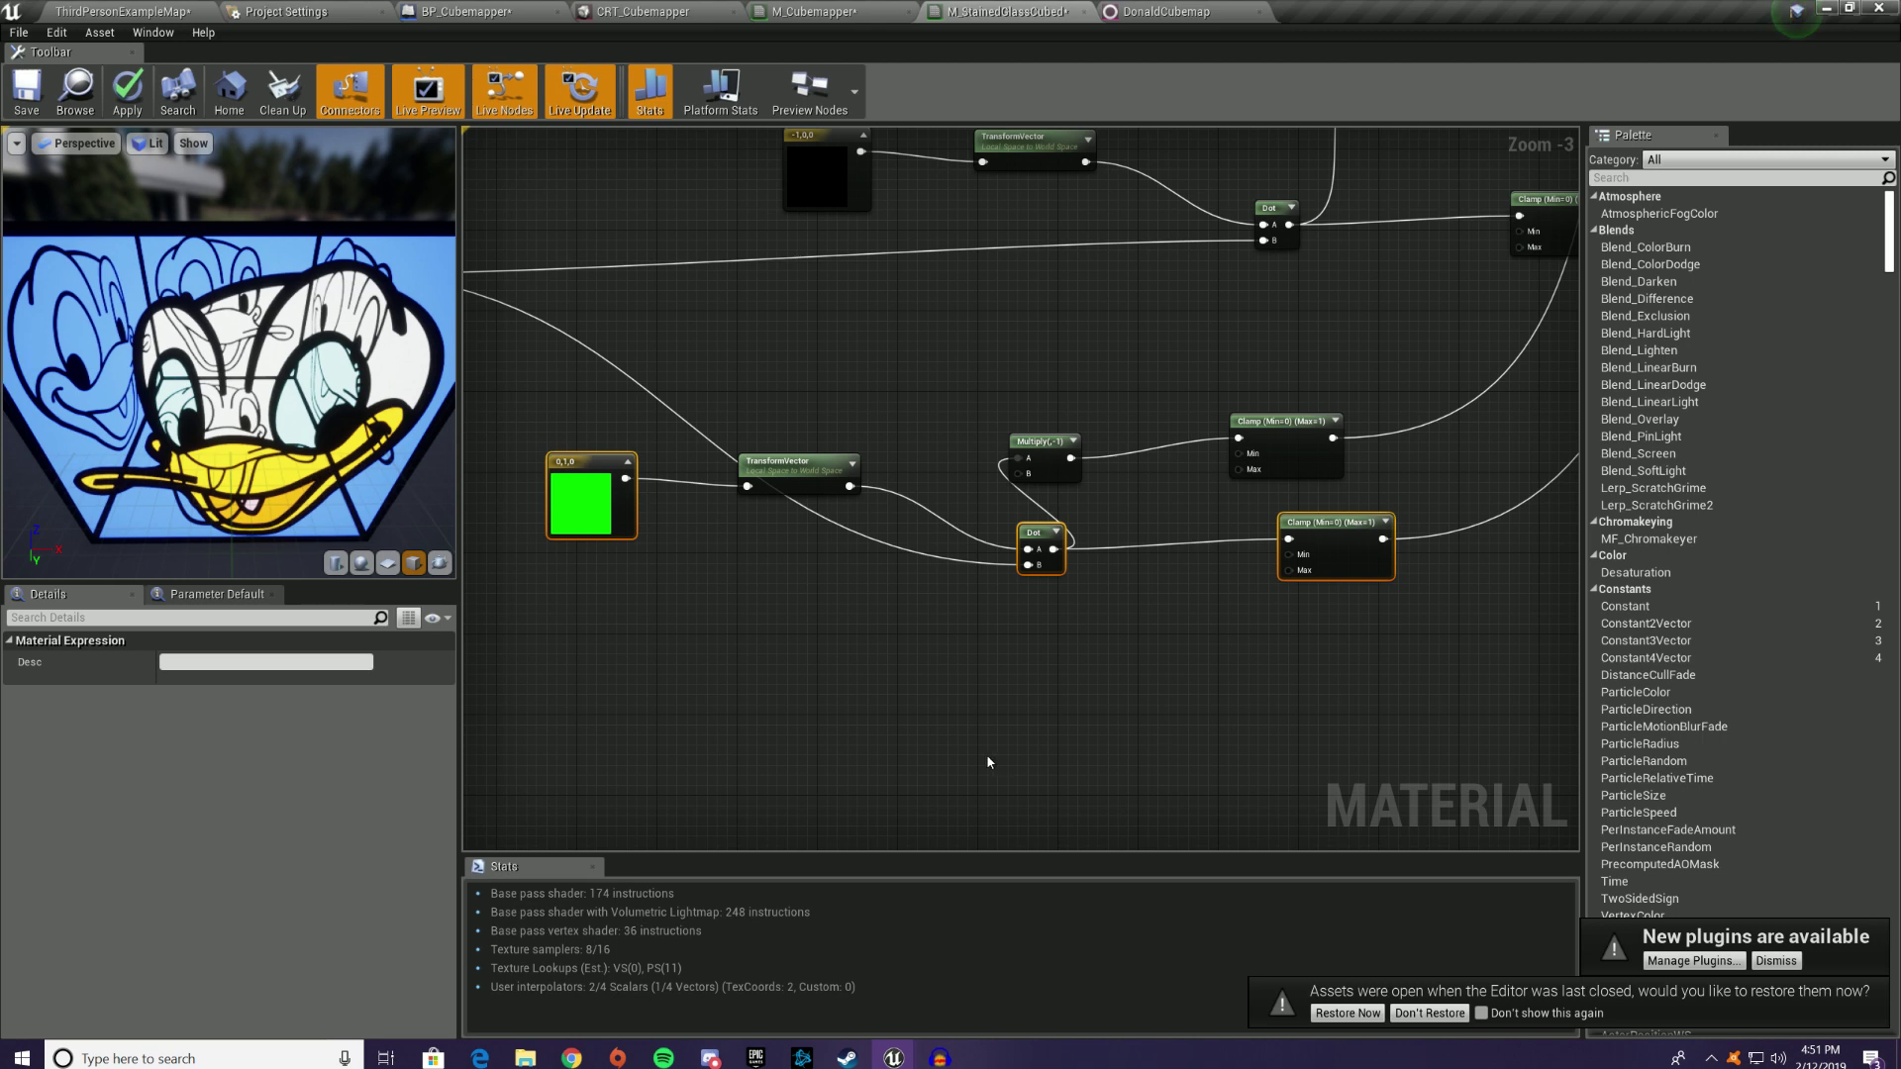
pyautogui.hotkey('ctrl', 'w')
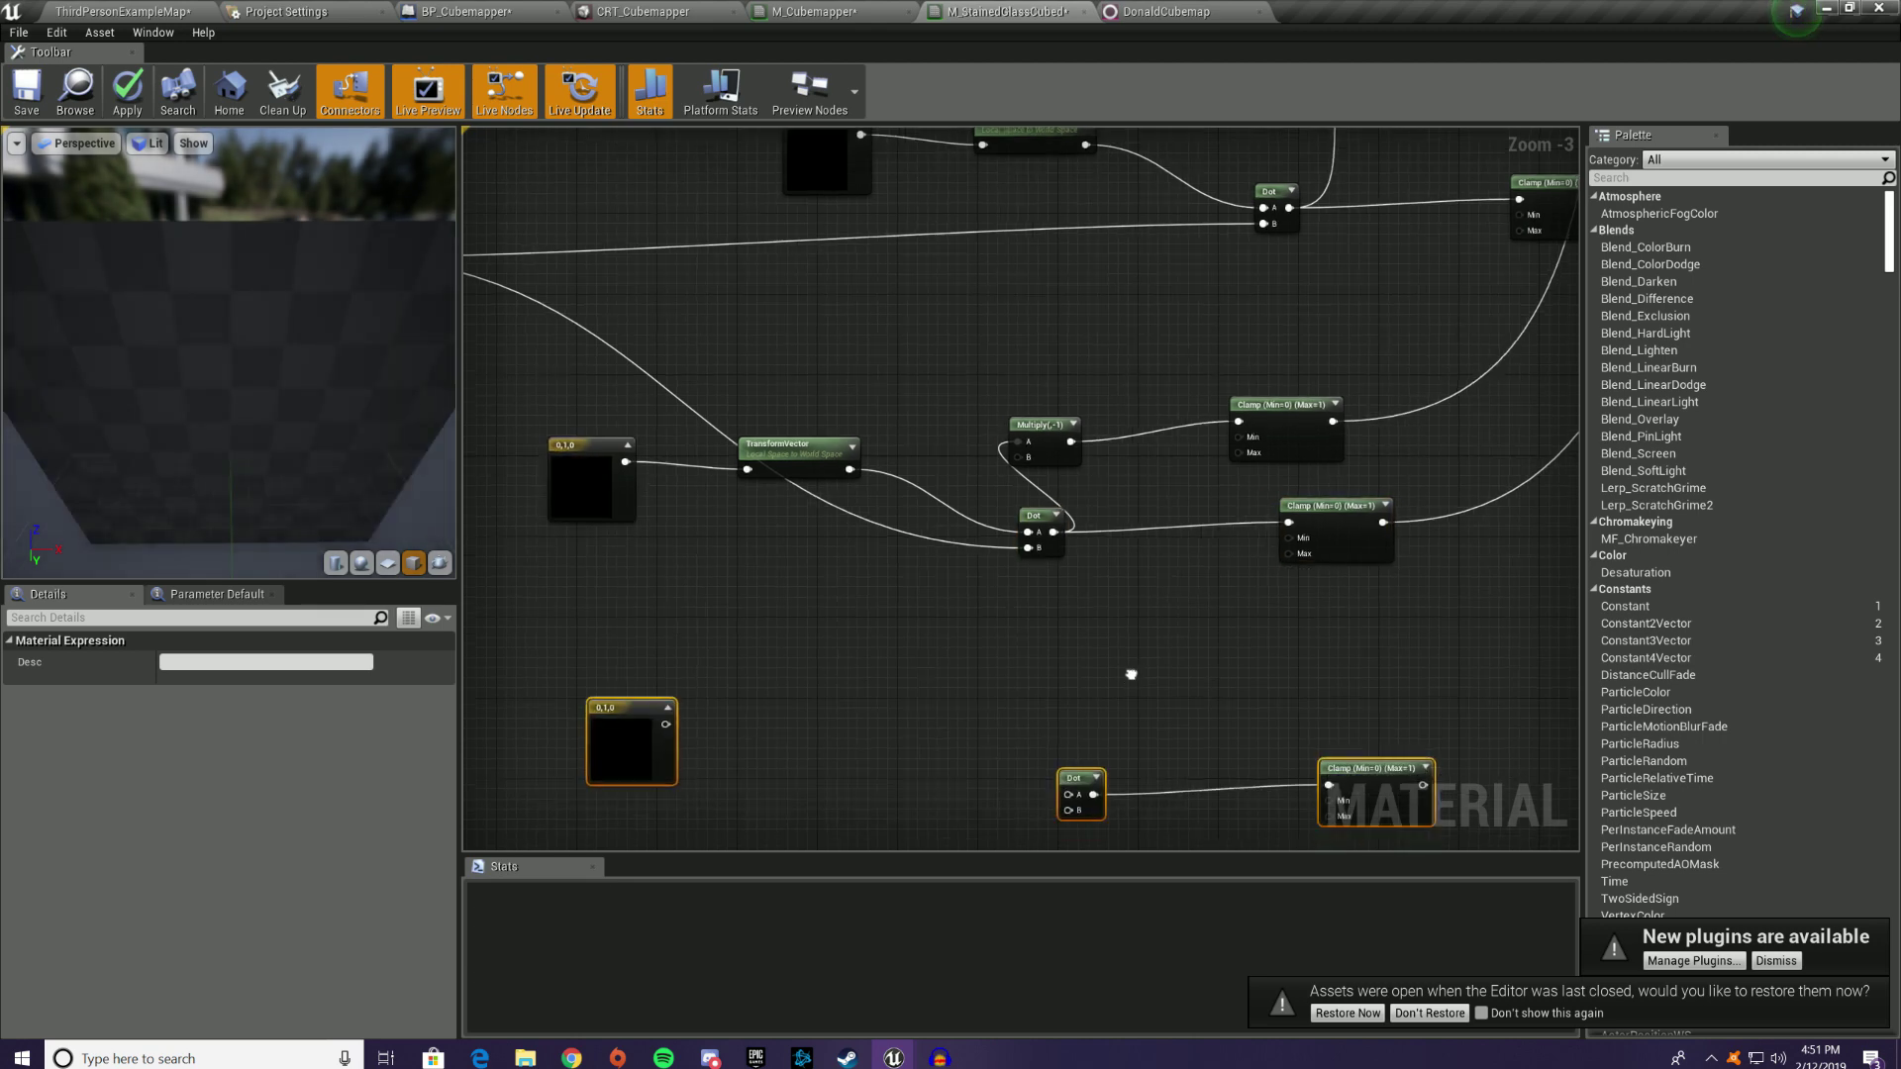
pyautogui.moveTo(1133, 670); pyautogui.dragTo(1099, 556, button='right')
# Step: Duplicate the Local Space to World Space TransformVector and wire it between the copied constant and the copied Dot's A input
pyautogui.click(768, 342)
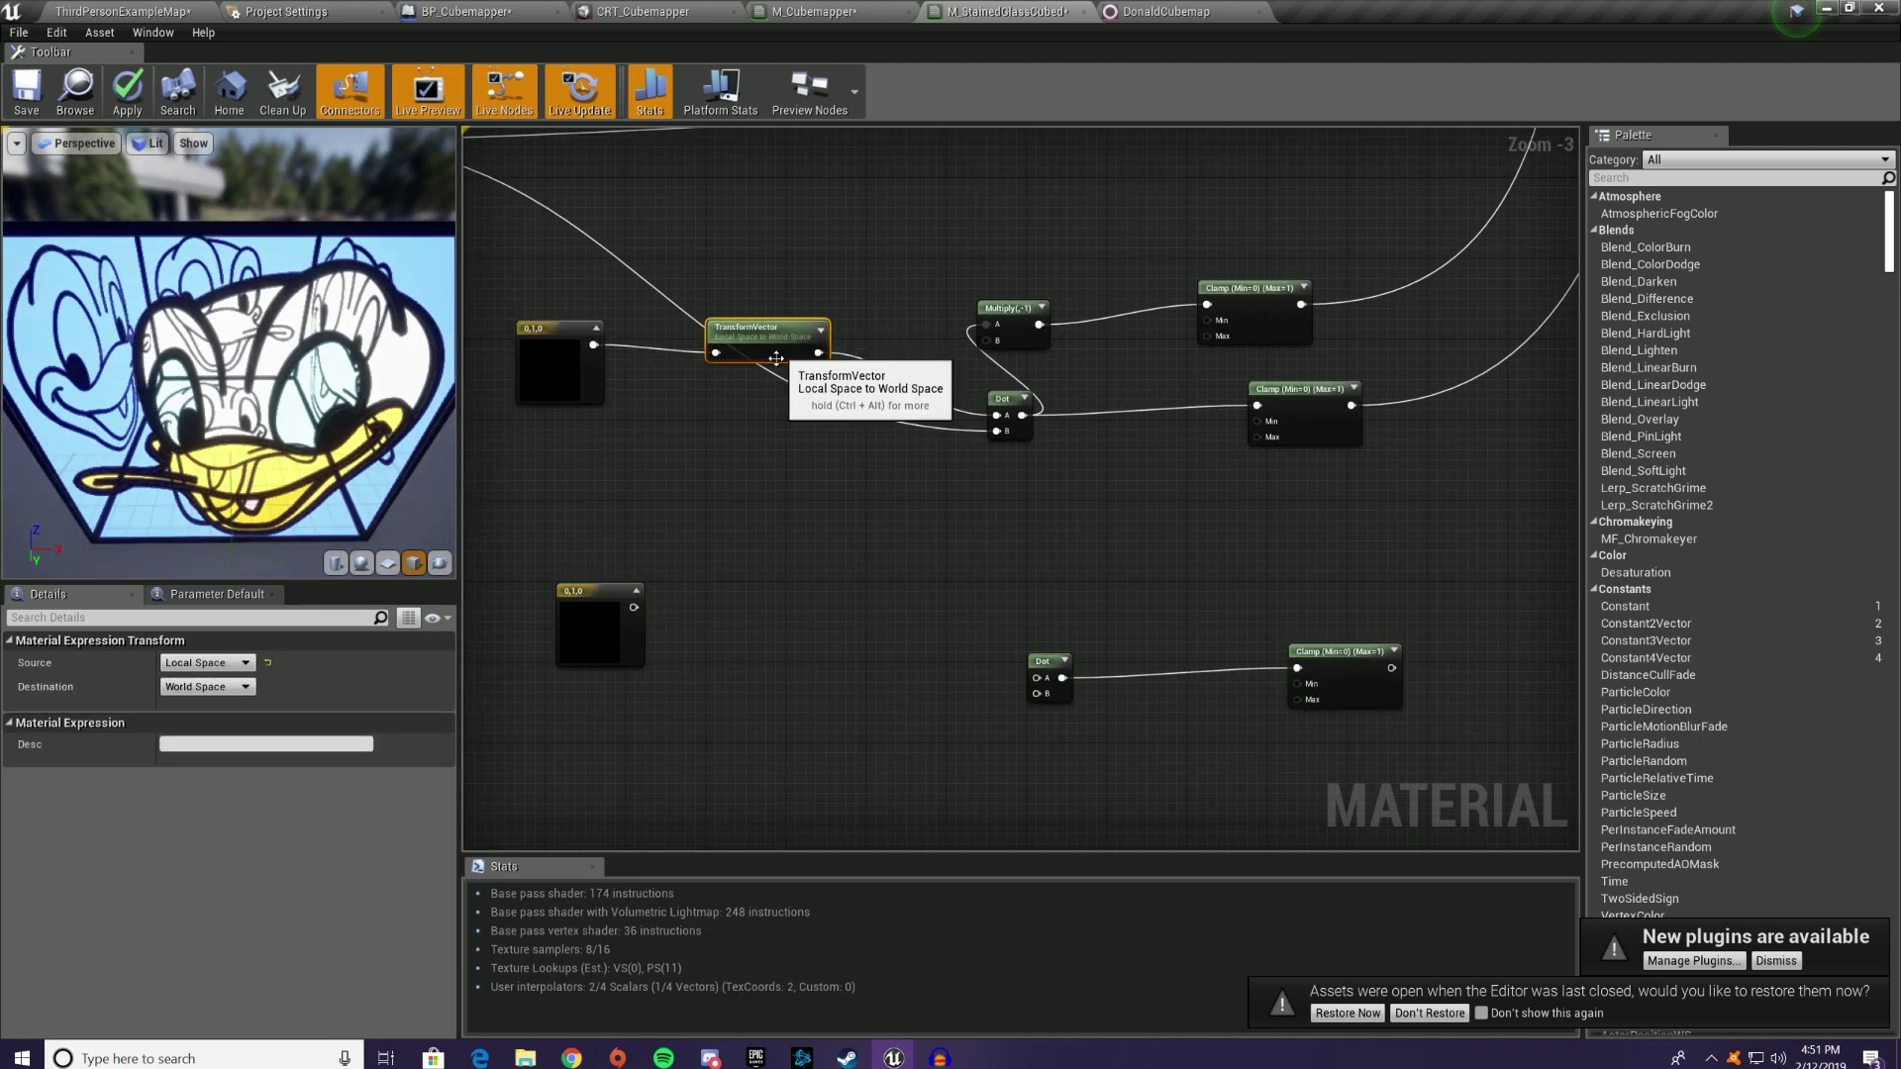
pyautogui.hotkey('ctrl', 'w')
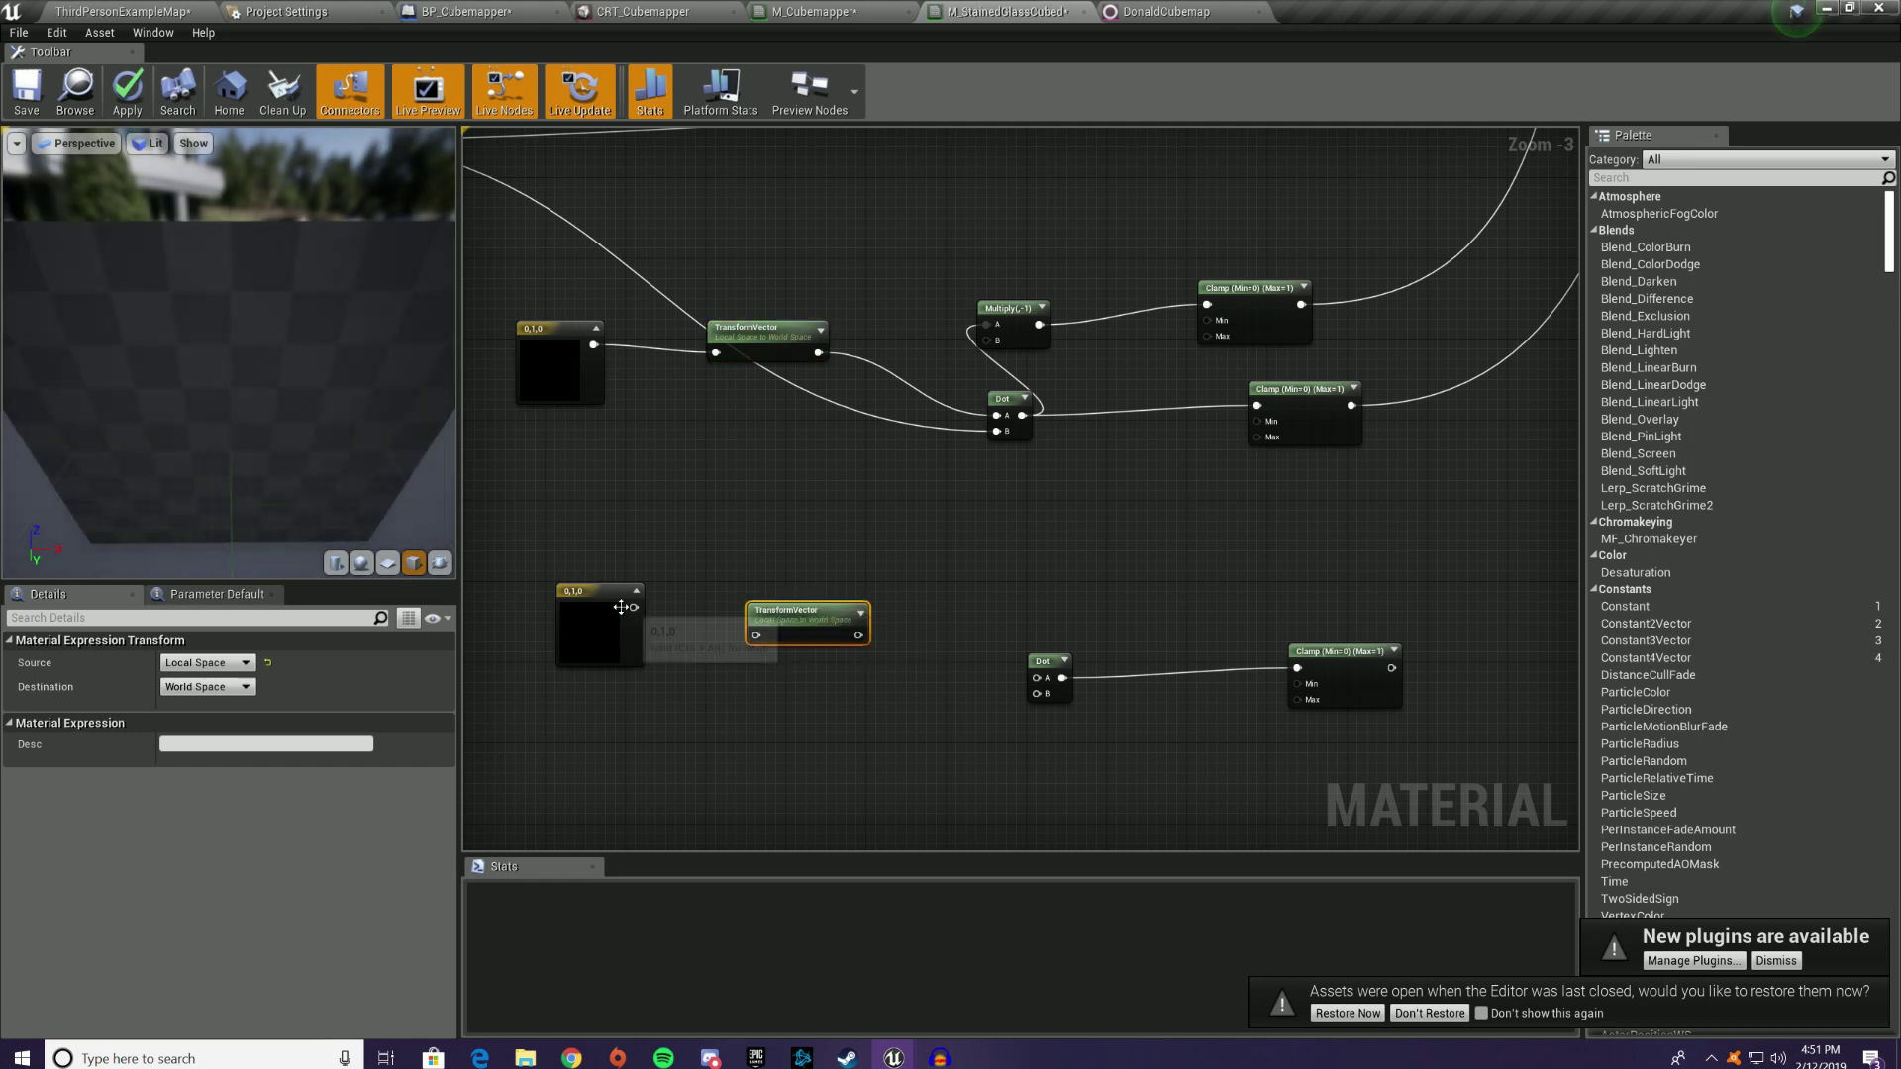
pyautogui.moveTo(634, 607); pyautogui.dragTo(1038, 679)
pyautogui.scroll(-3, 1018, 596)
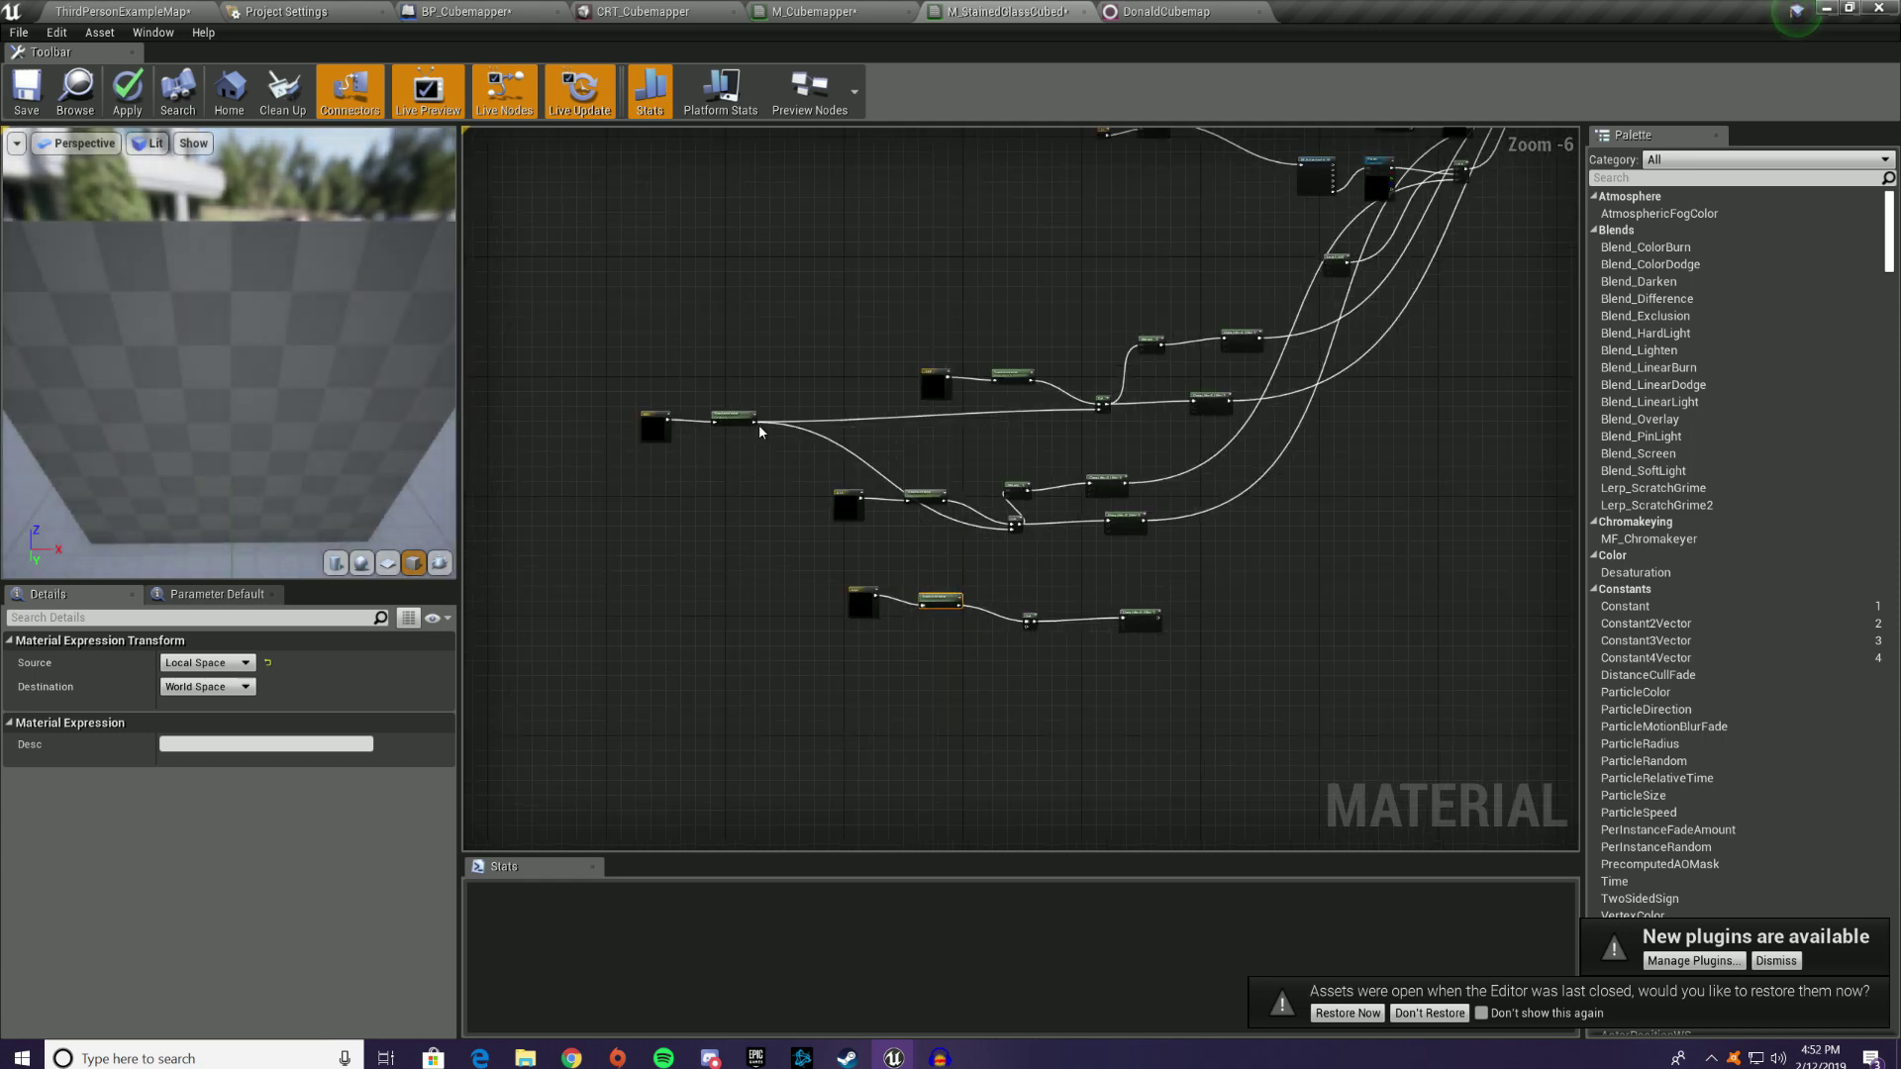
# Step: Connect the output of the shared blue constant's TransformVector to the B input of the copied Dot
pyautogui.scroll(1, 748, 429)
pyautogui.scroll(1, 748, 432)
pyautogui.moveTo(759, 418); pyautogui.dragTo(1304, 713)
pyautogui.moveTo(1410, 616); pyautogui.dragTo(1044, 564, button='right')
pyautogui.moveTo(1247, 567); pyautogui.dragTo(1063, 633, button='right')
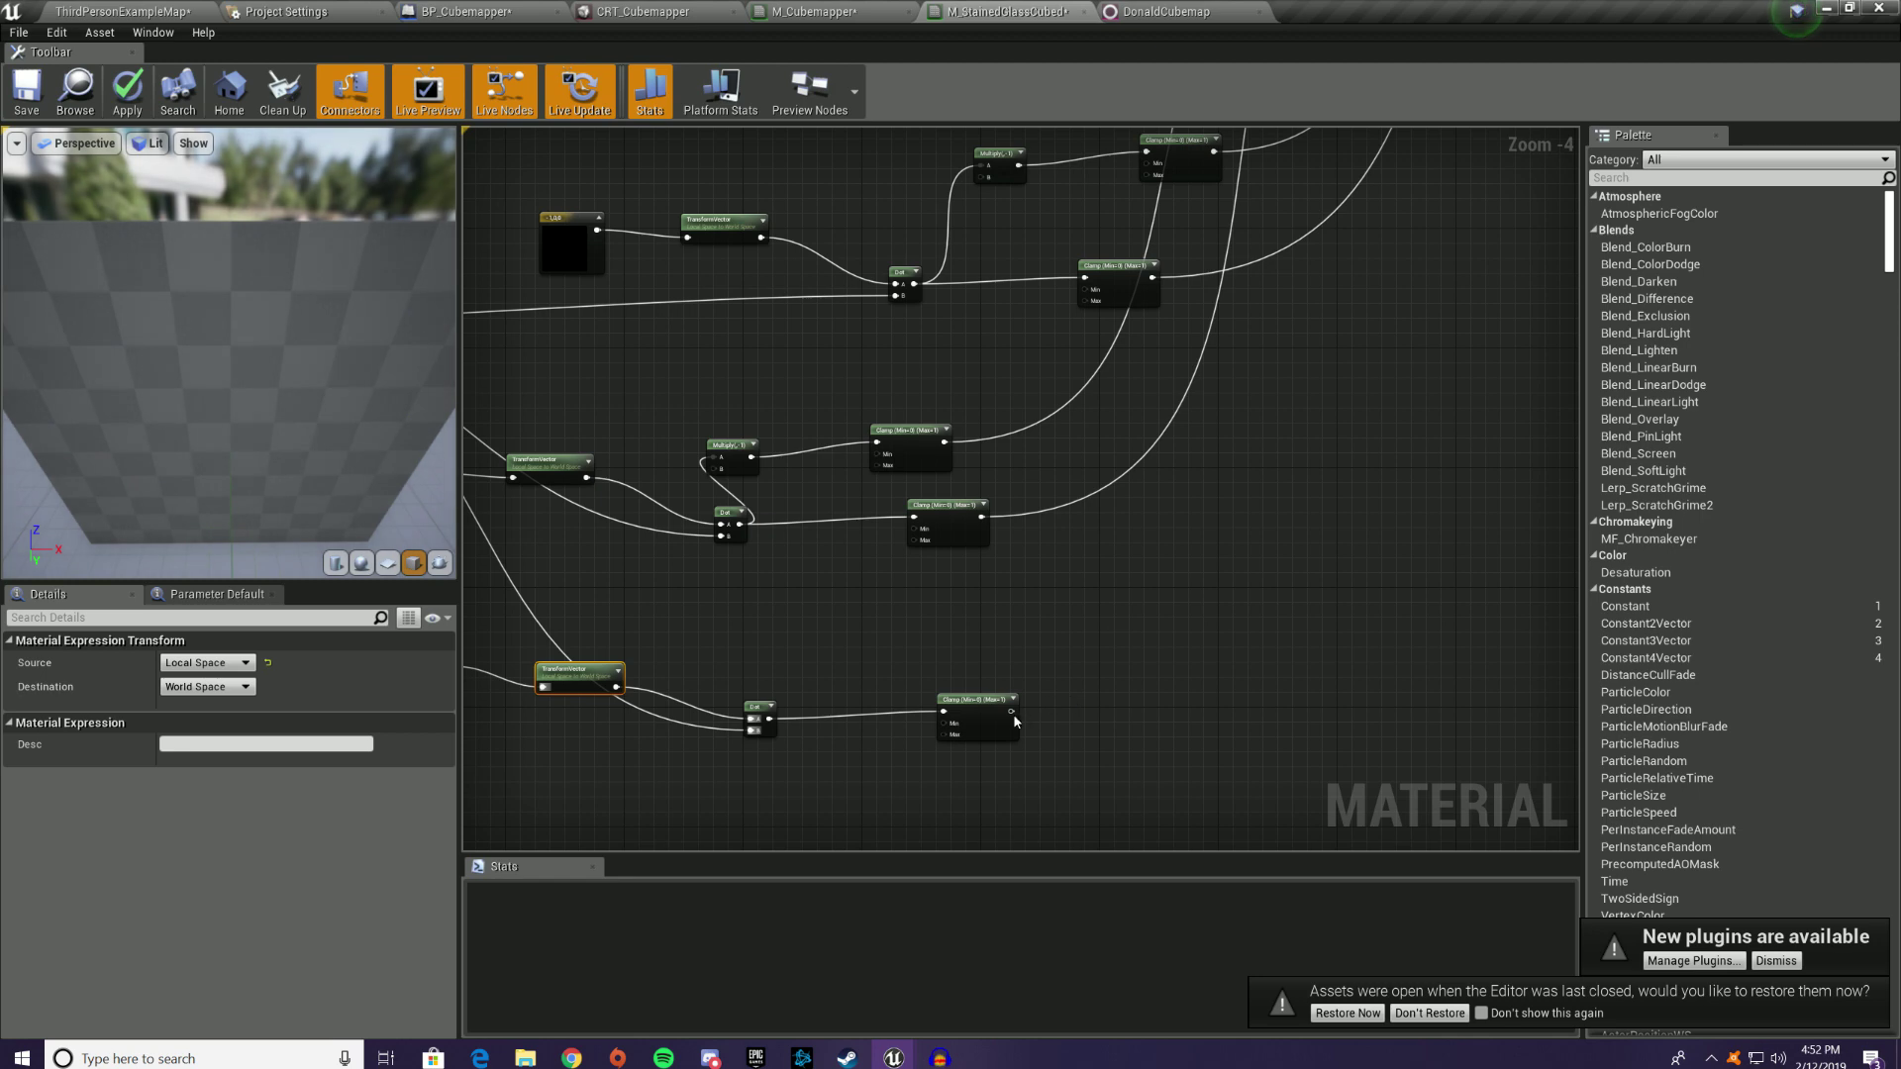
# Step: Set the duplicated three-component constant to R 0, G 0 and B 1
pyautogui.moveTo(1015, 713); pyautogui.dragTo(1071, 457, button='right')
pyautogui.moveTo(822, 663); pyautogui.dragTo(1224, 582, button='right')
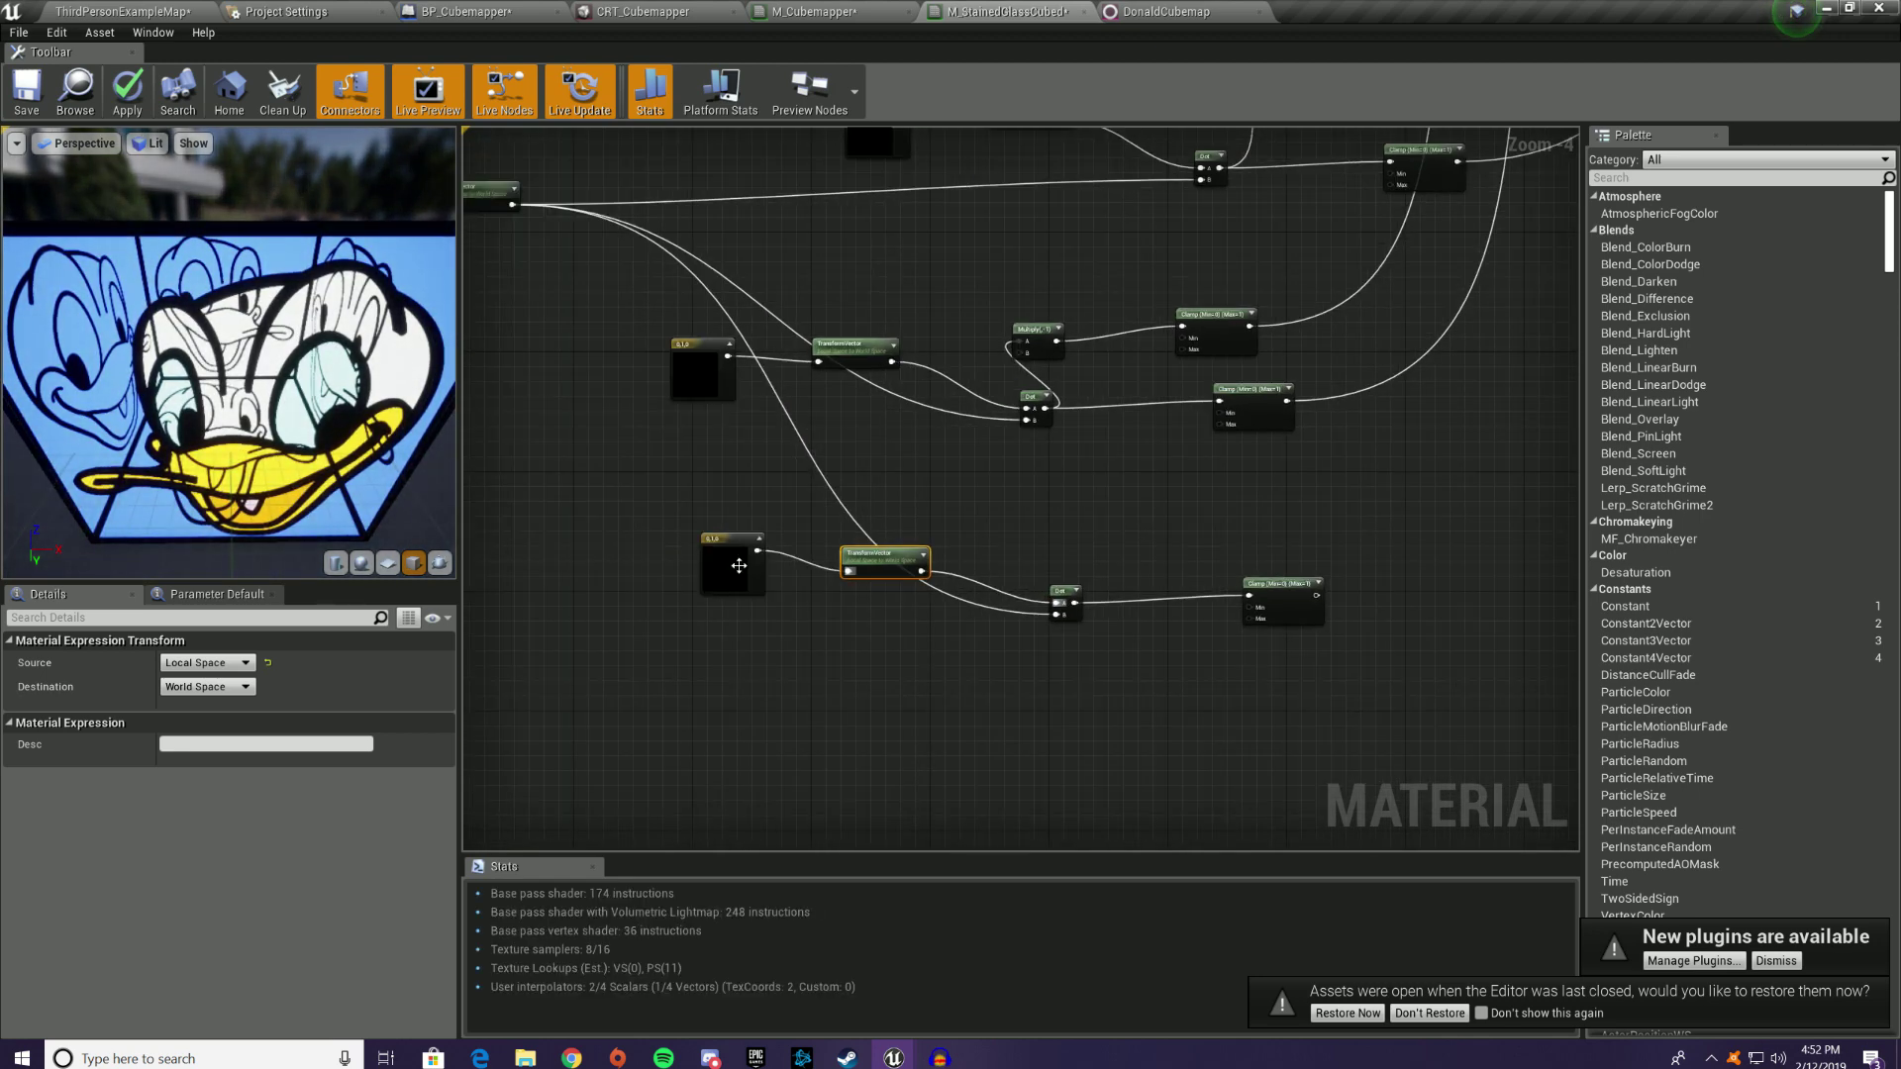
pyautogui.click(738, 565)
pyautogui.click(183, 706)
pyautogui.press('BackSpace')
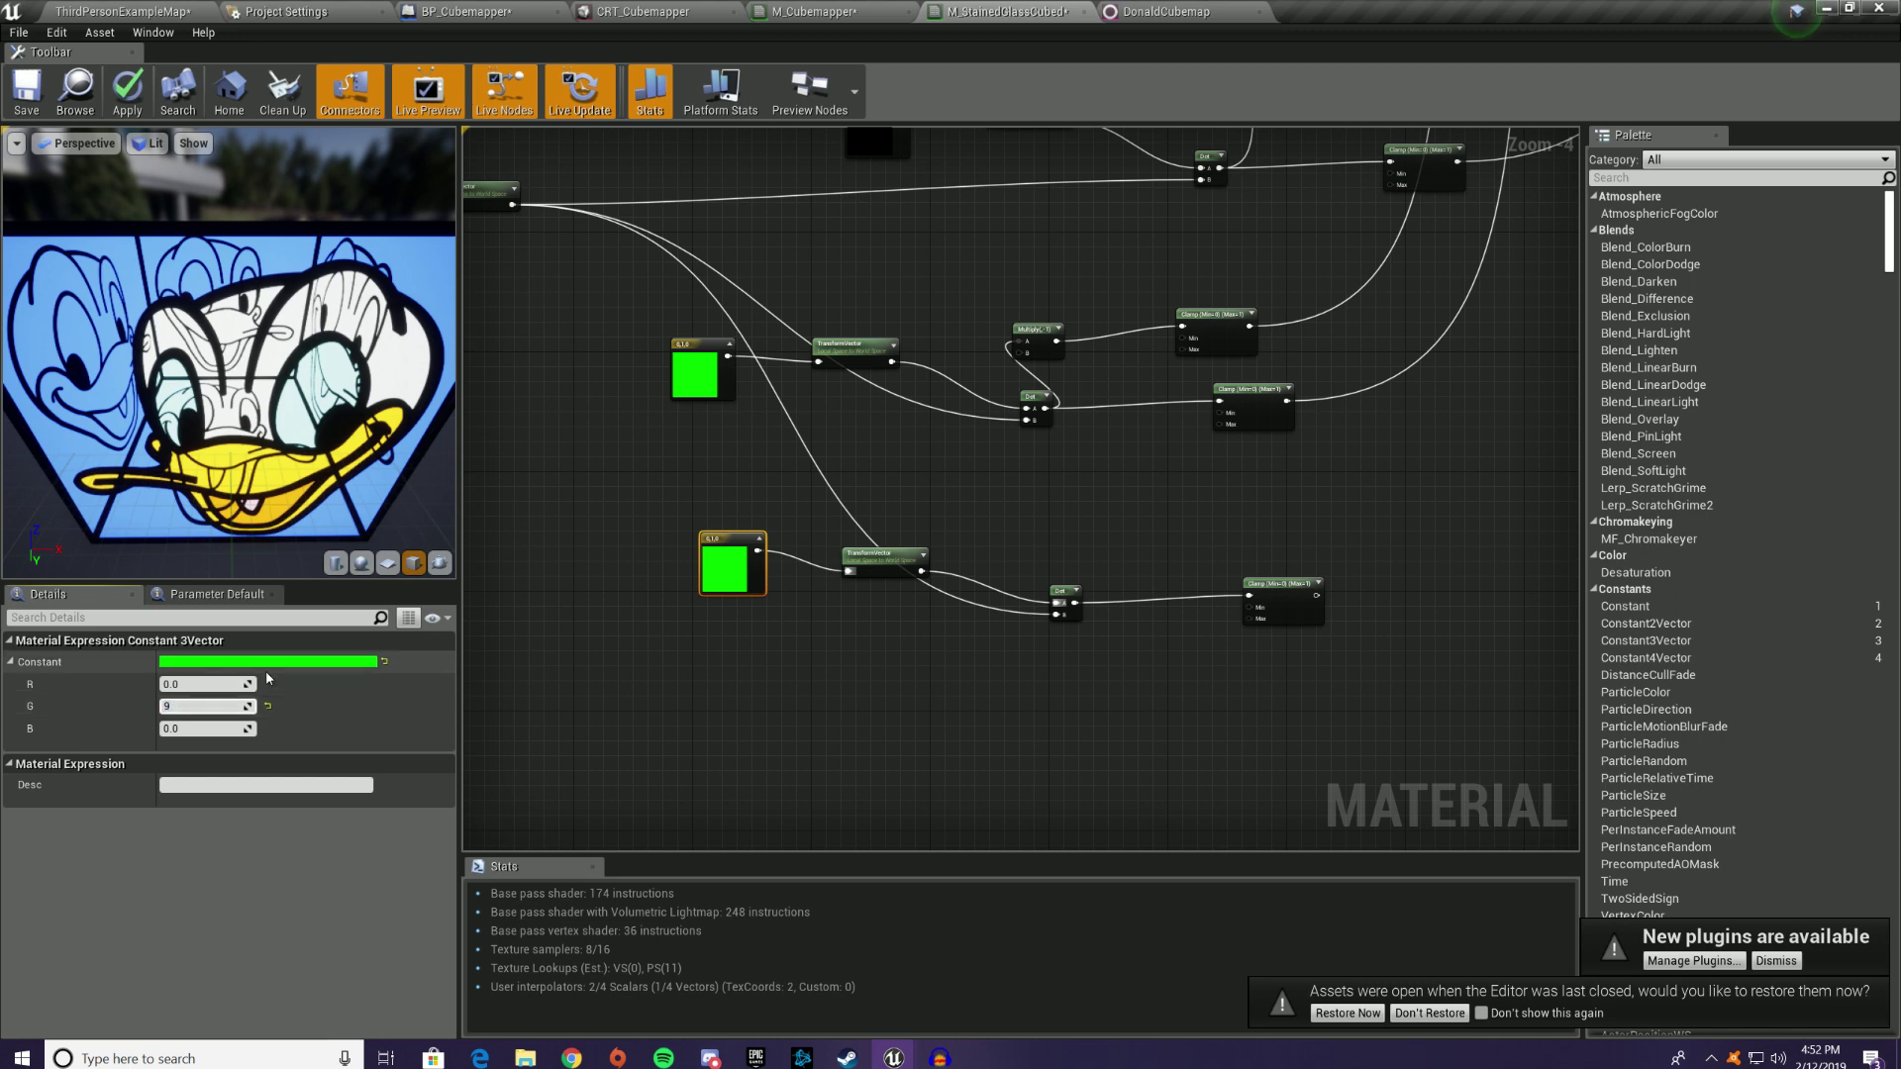
pyautogui.write('0')
pyautogui.press('Tab')
pyautogui.write('1')
pyautogui.press('Return')
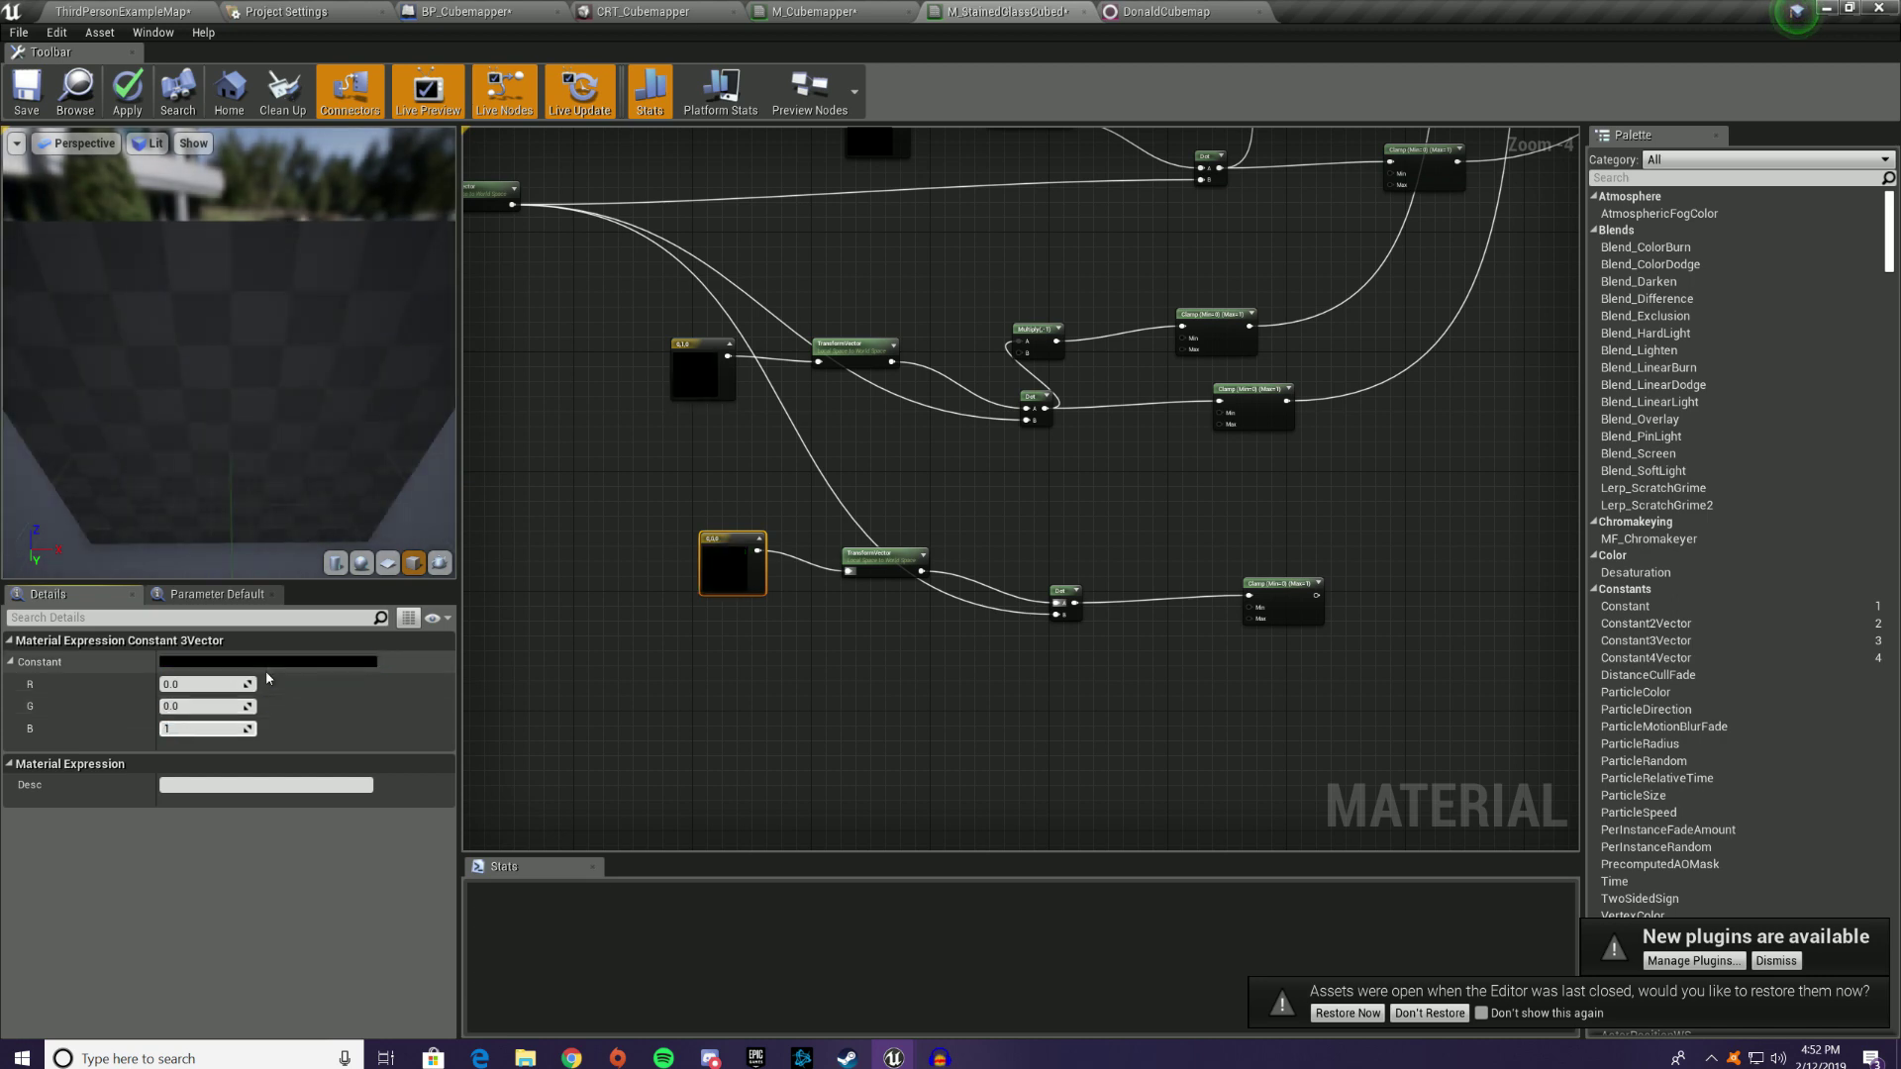
# Step: Connect the duplicated Clamp's output to the new Lerp's Alpha and nudge that Lerp slightly
pyautogui.moveTo(1333, 389); pyautogui.dragTo(1046, 572, button='right')
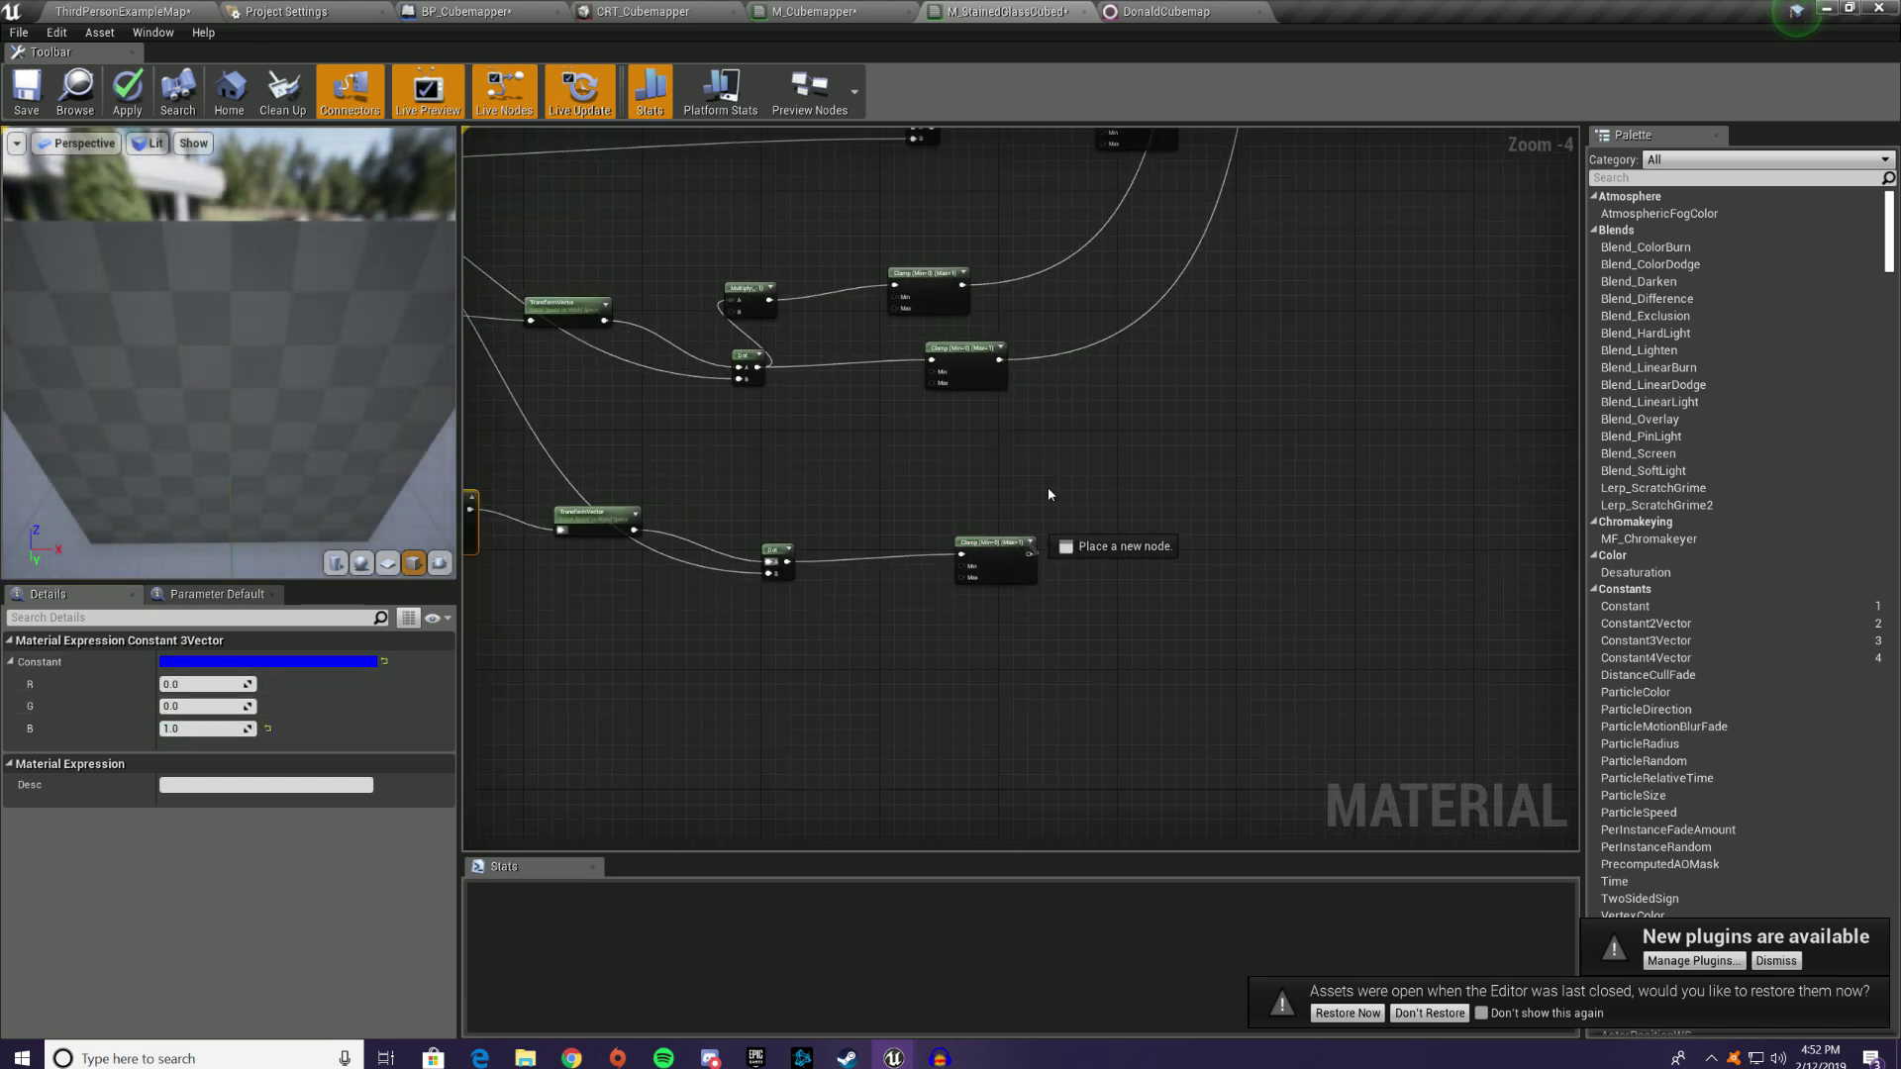
pyautogui.moveTo(1179, 8); pyautogui.dragTo(1065, 324)
pyautogui.moveTo(1143, 250); pyautogui.dragTo(1094, 447, button='right')
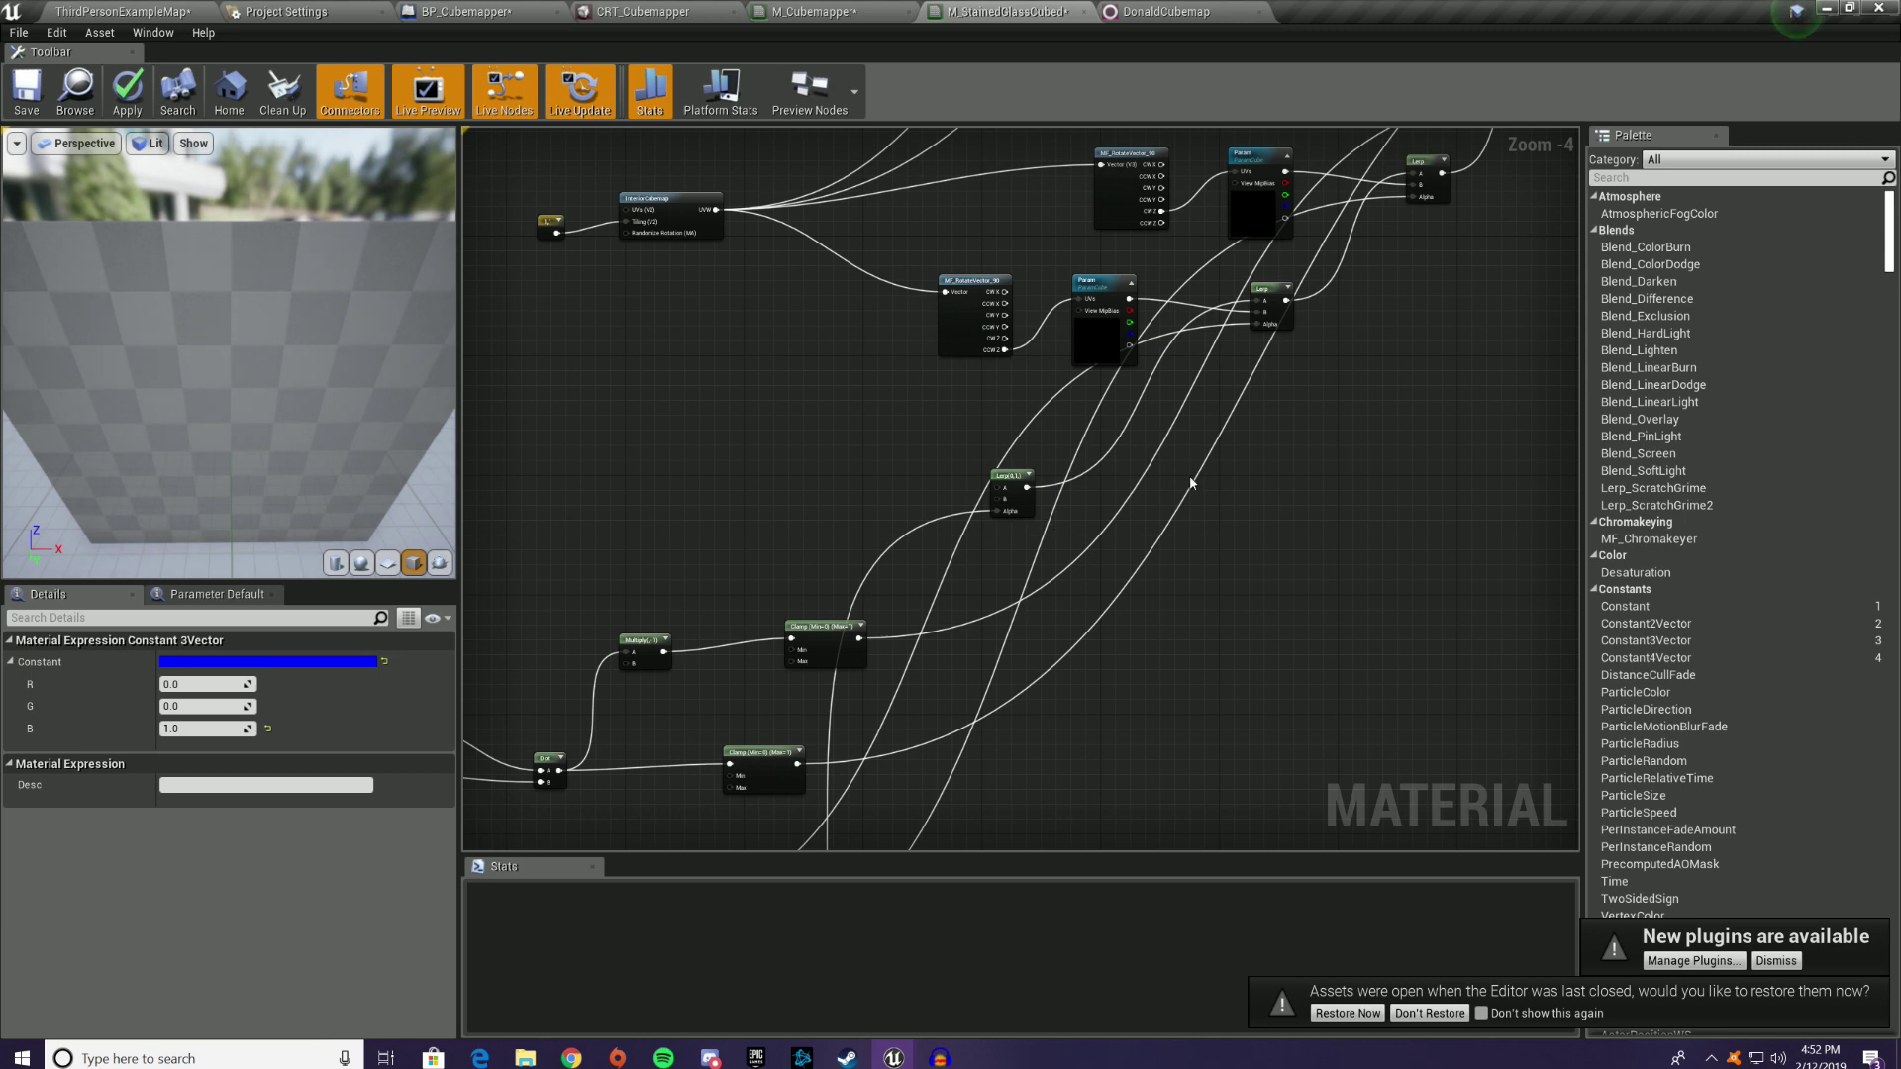
pyautogui.moveTo(1021, 475); pyautogui.dragTo(1035, 473)
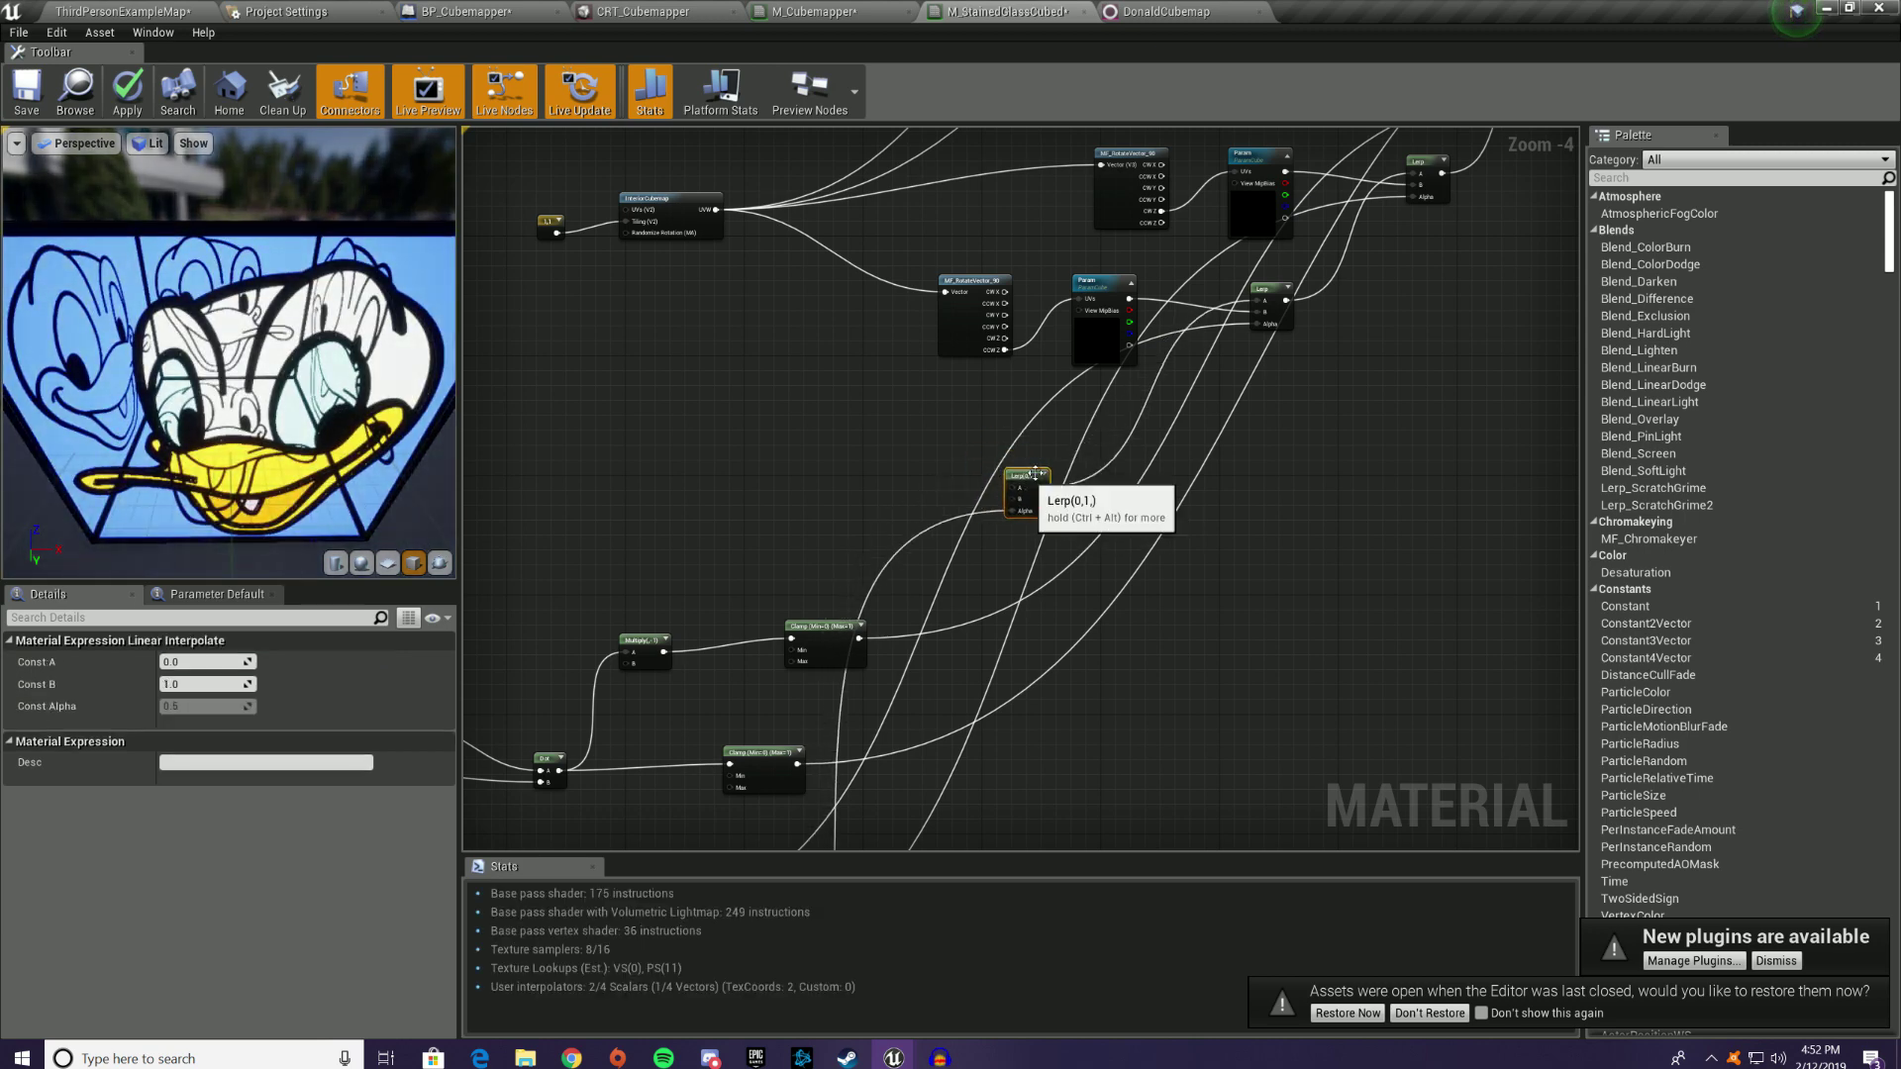
pyautogui.moveTo(1007, 480); pyautogui.dragTo(738, 512, button='right')
# Step: Move the InteriorCubemap, matrix and rotation nodes with their 1,1 constant further away from the chain of Lerps
pyautogui.scroll(-2, 738, 512)
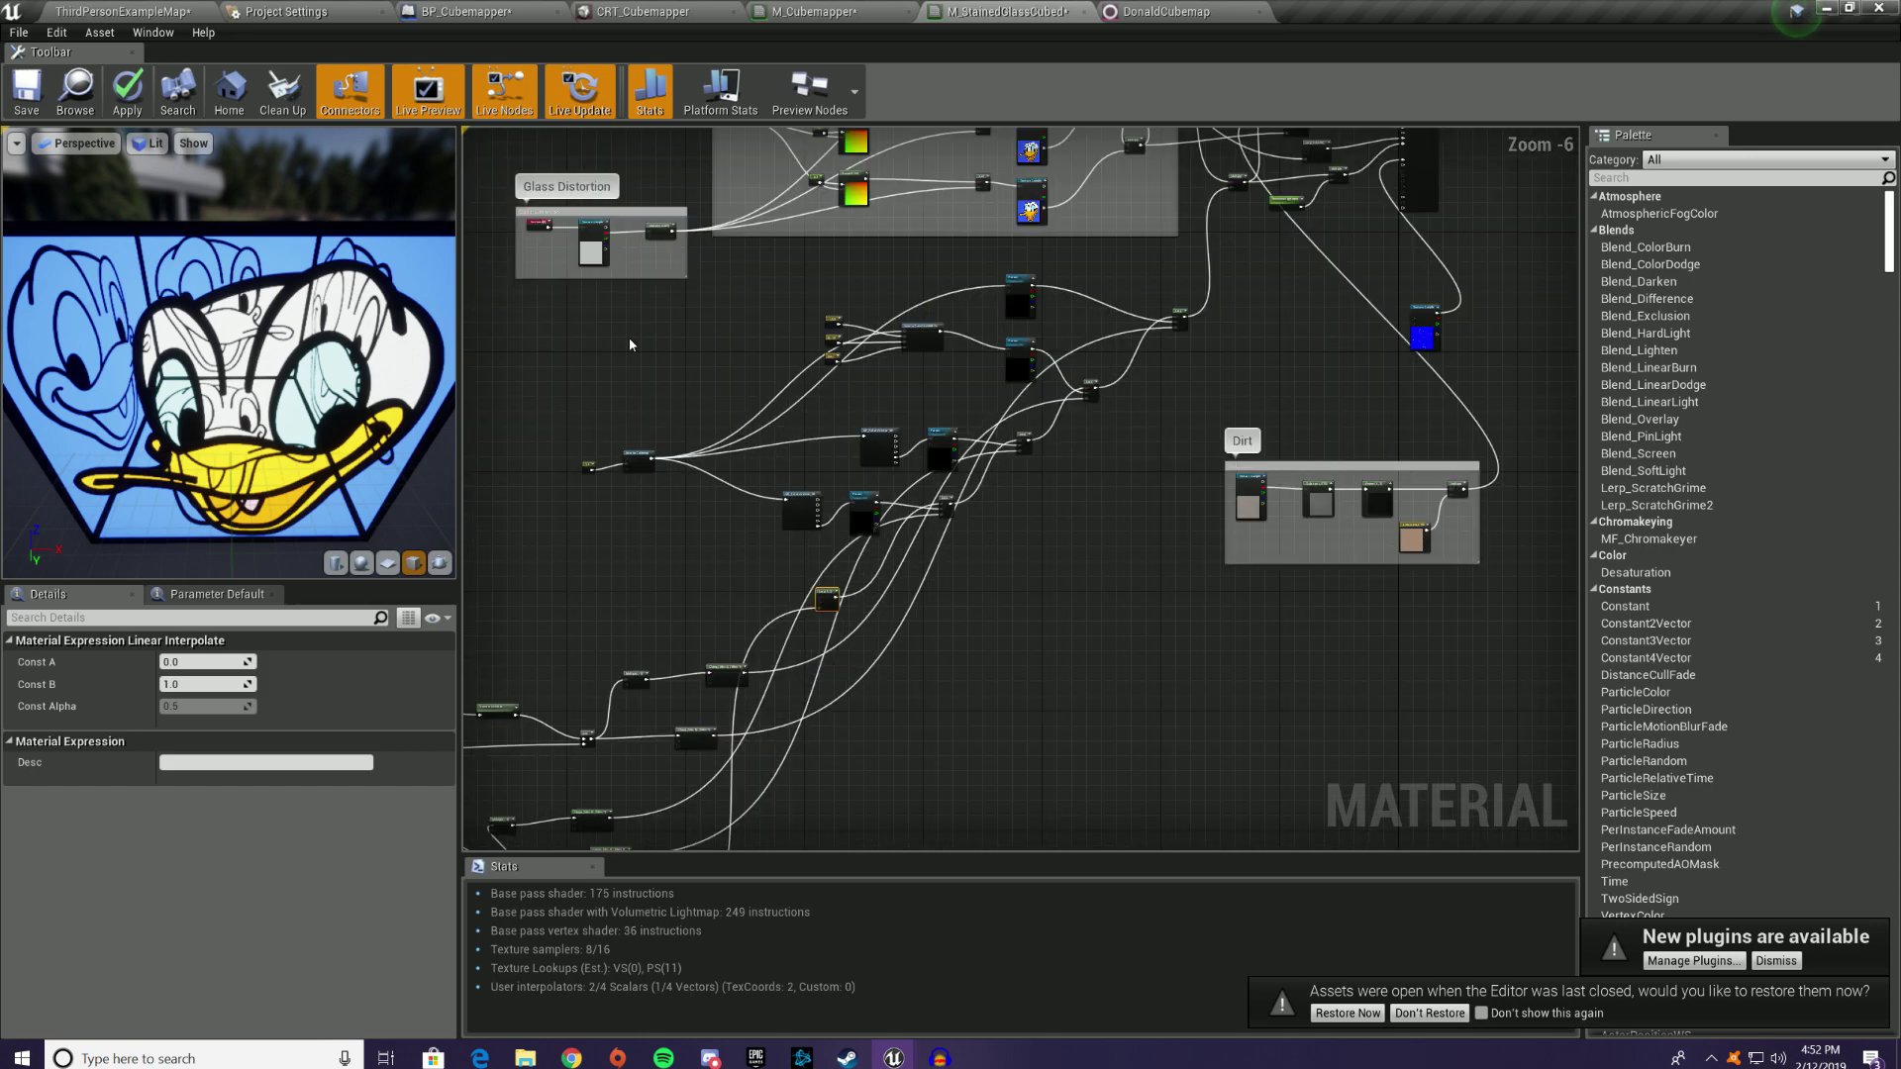
pyautogui.moveTo(923, 538); pyautogui.dragTo(1172, 628, button='right')
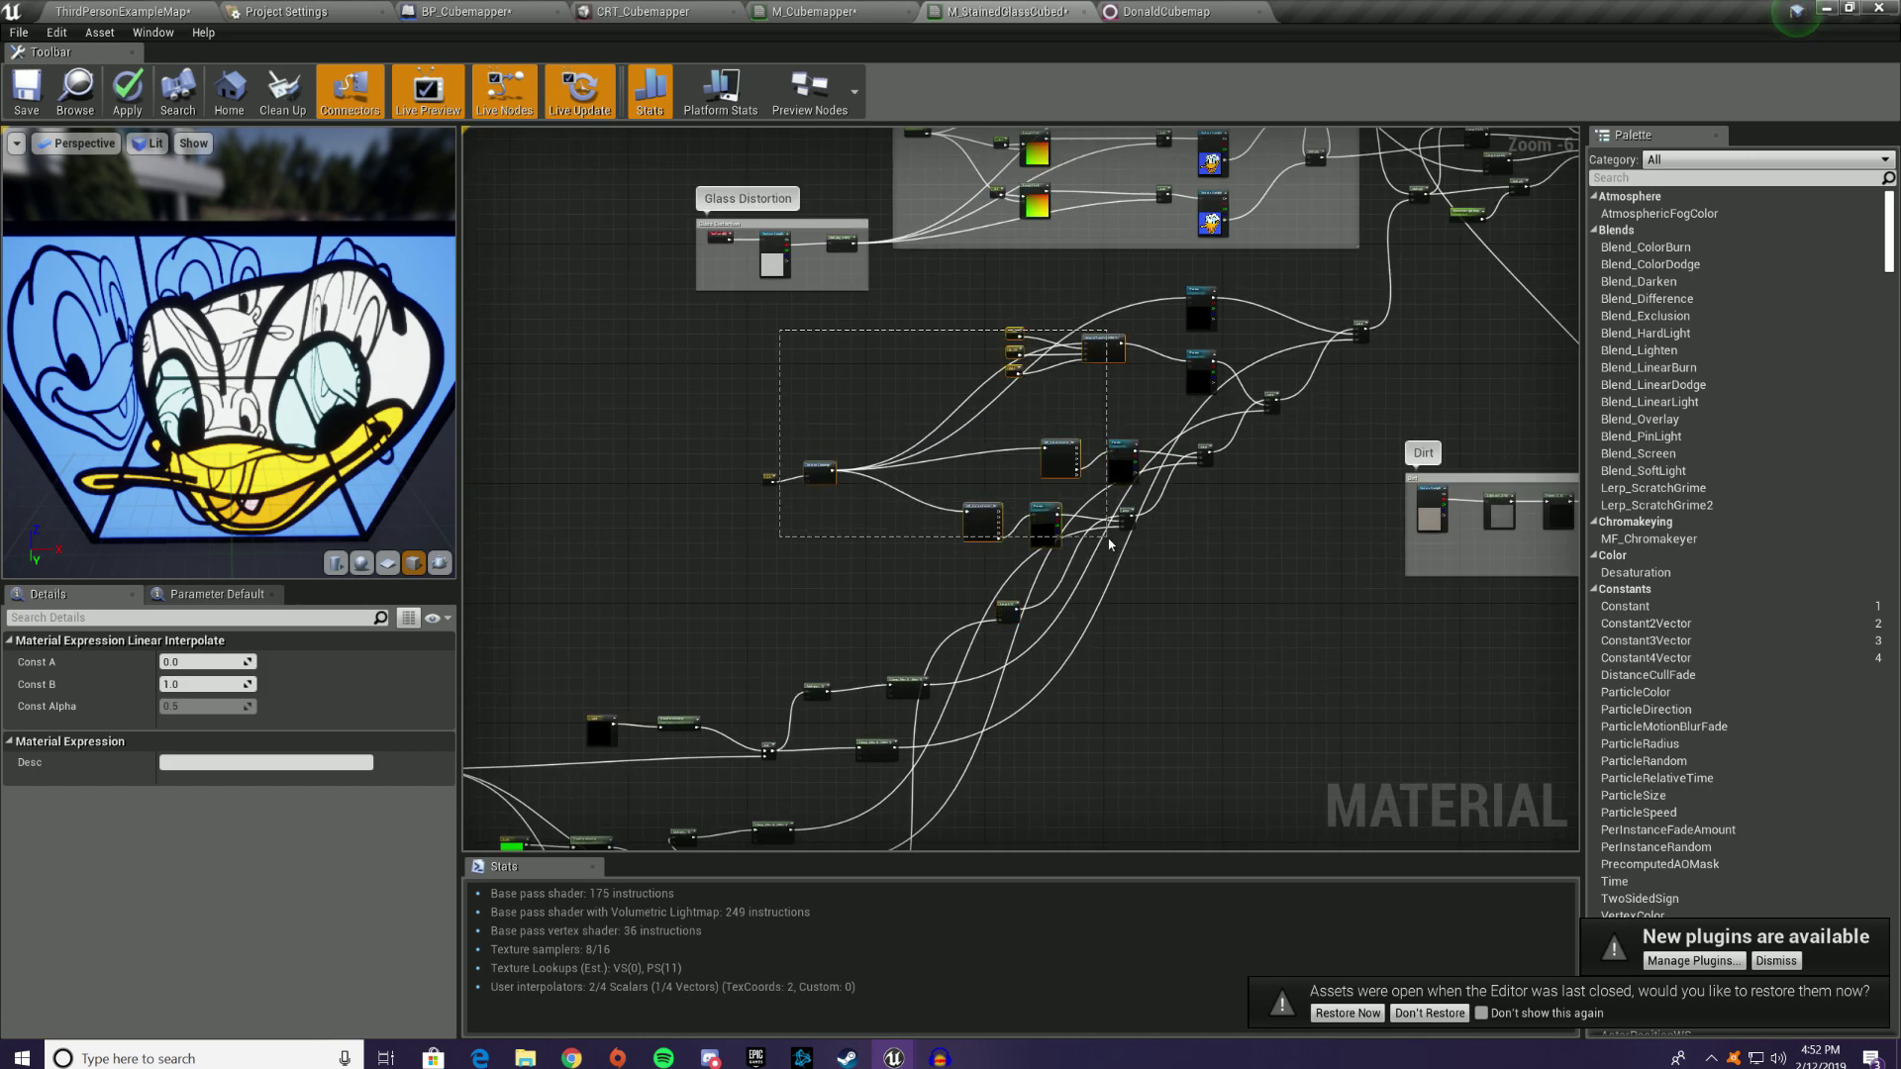
pyautogui.moveTo(1114, 550); pyautogui.dragTo(1114, 549)
pyautogui.moveTo(1124, 453); pyautogui.dragTo(992, 472)
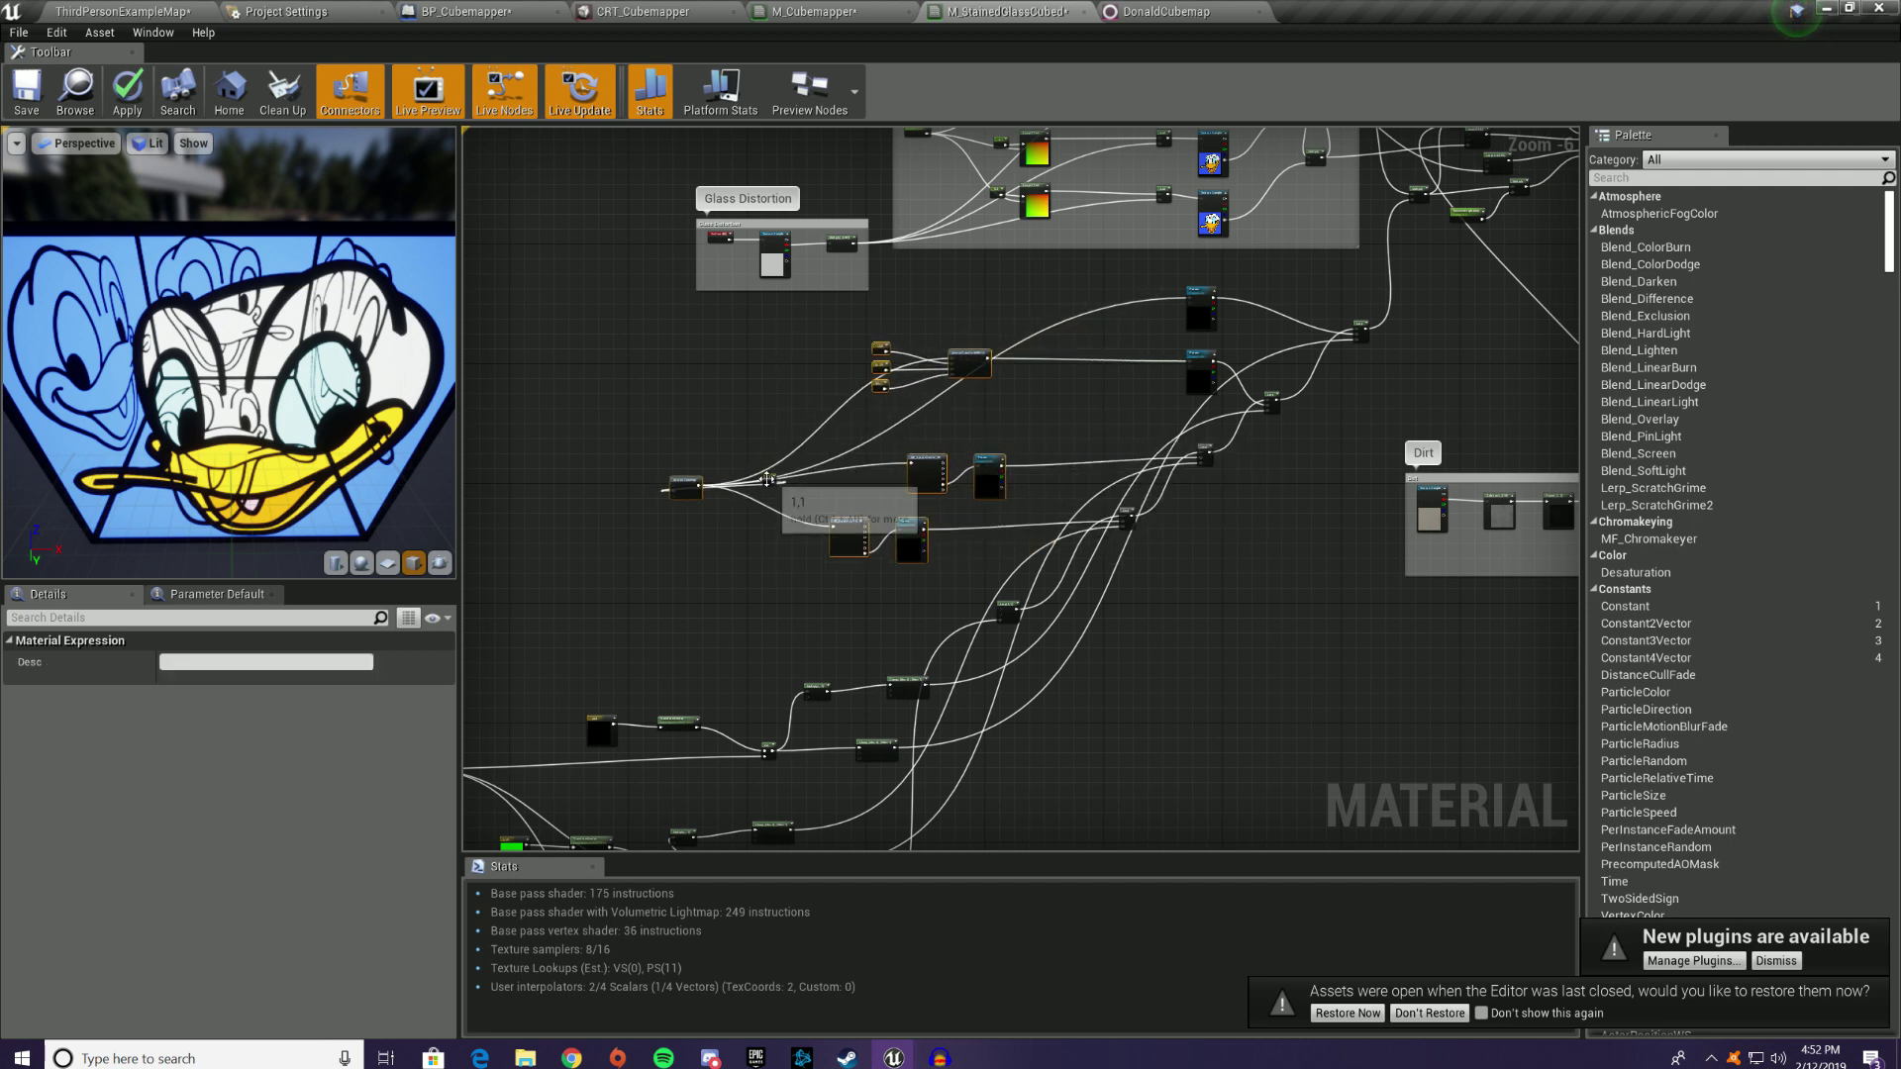
pyautogui.moveTo(768, 480); pyautogui.dragTo(622, 486)
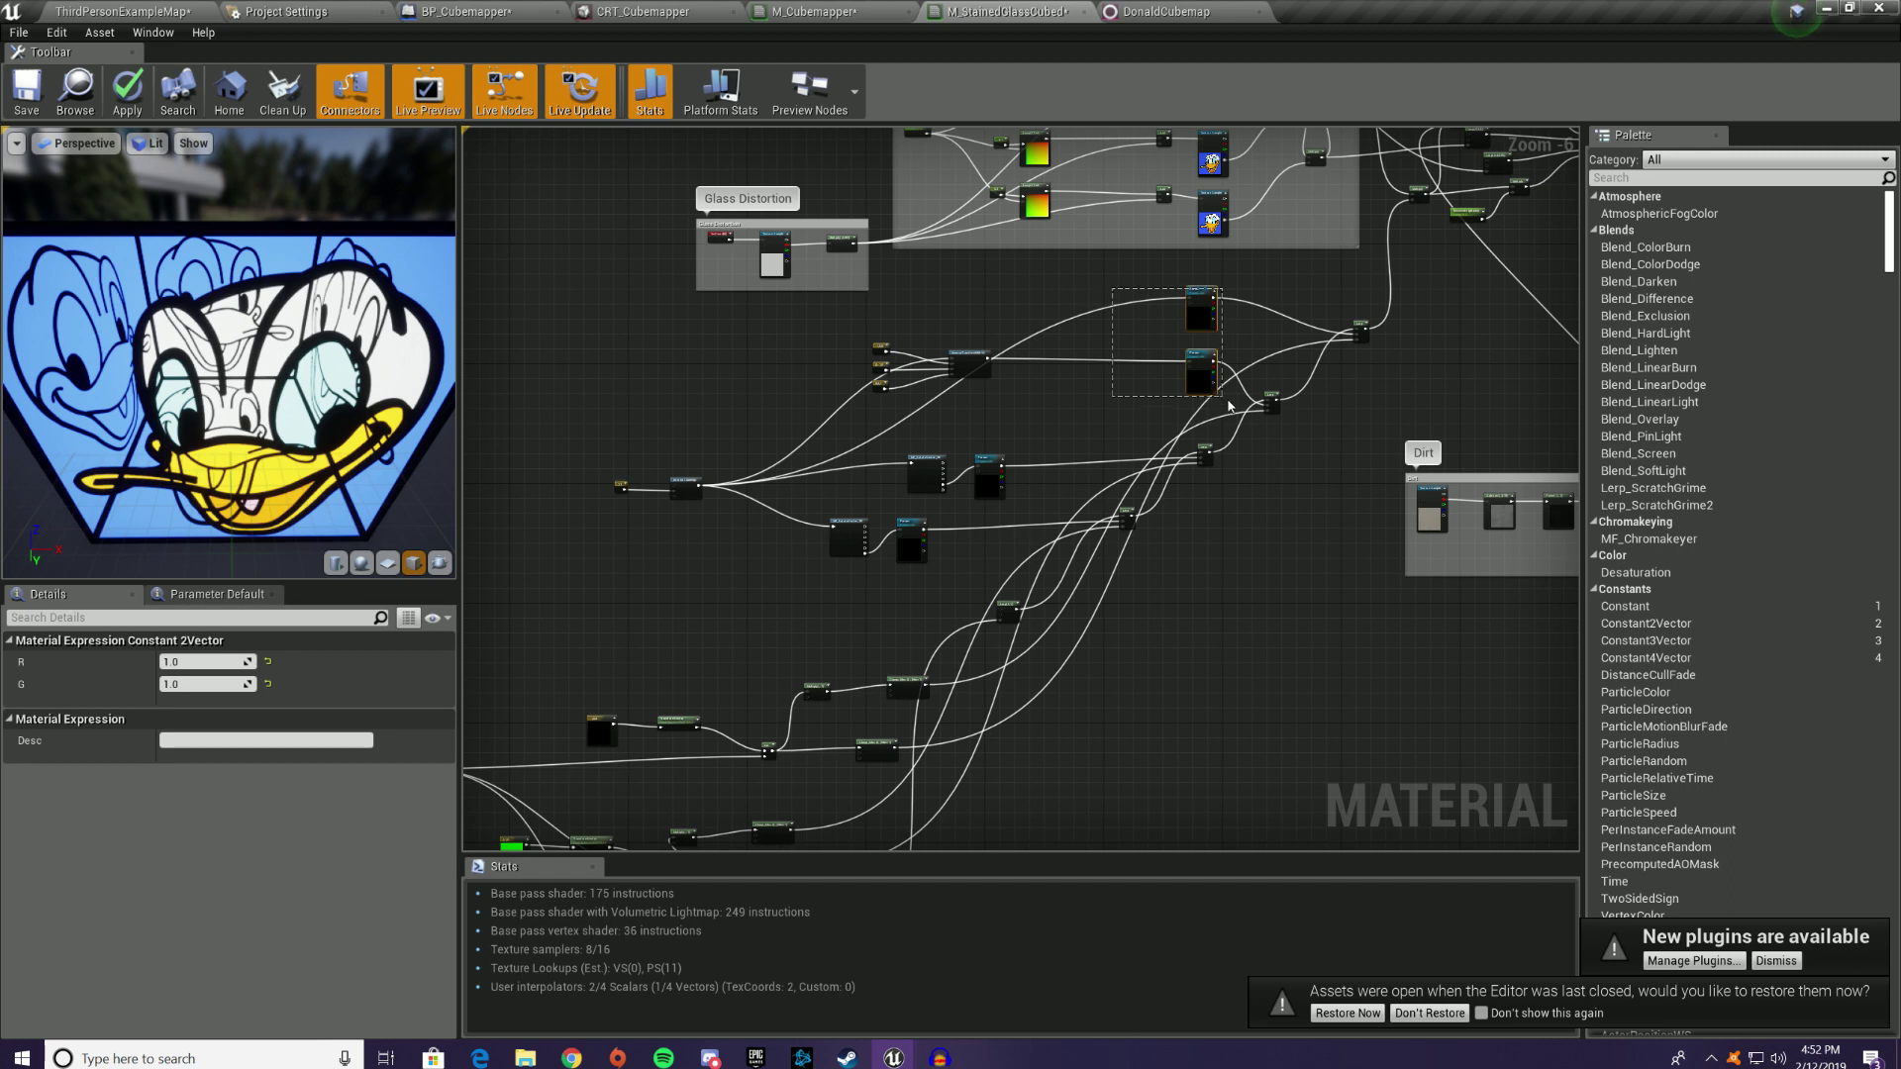
# Step: Arrange the four Param cubemap samples in one column between the rotation nodes and the Lerps
pyautogui.moveTo(1228, 406); pyautogui.dragTo(1227, 406)
pyautogui.moveTo(1210, 325); pyautogui.dragTo(1077, 338)
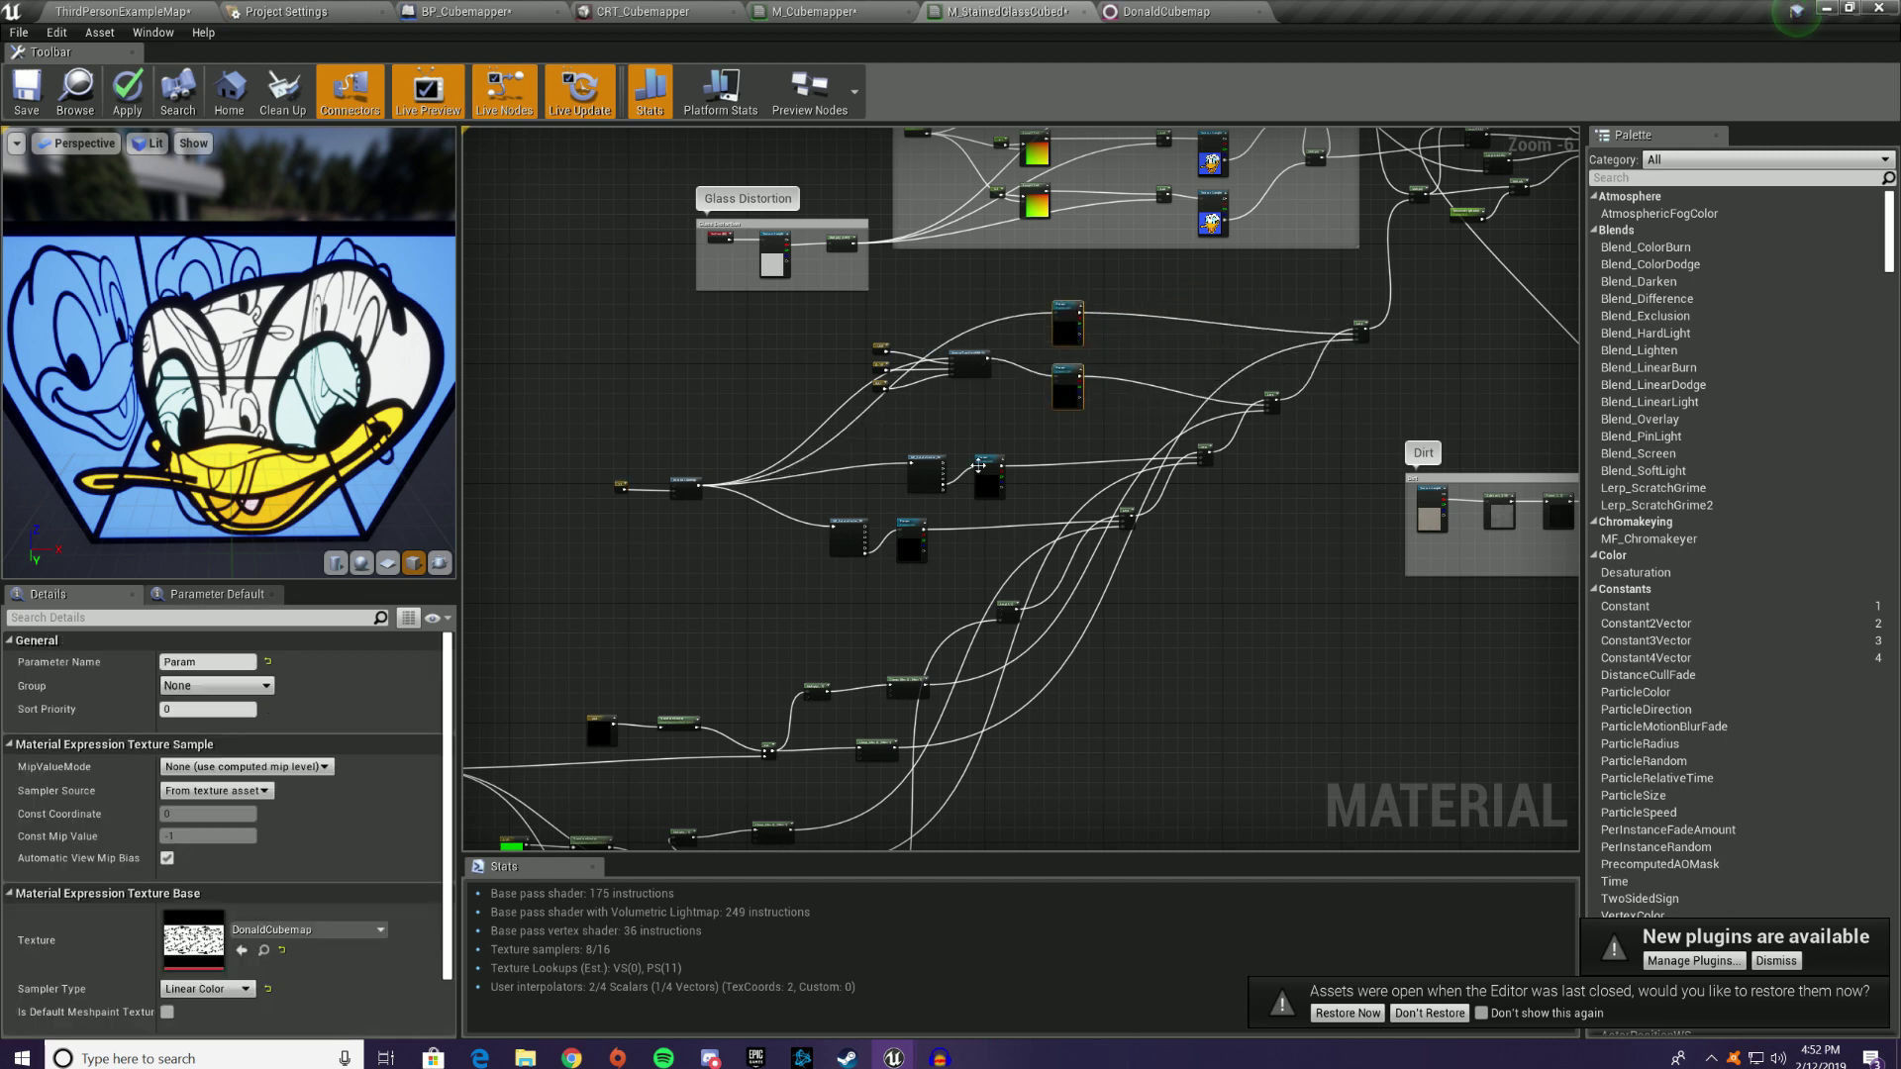
pyautogui.moveTo(996, 462); pyautogui.dragTo(1068, 466)
pyautogui.moveTo(924, 537); pyautogui.dragTo(1076, 563)
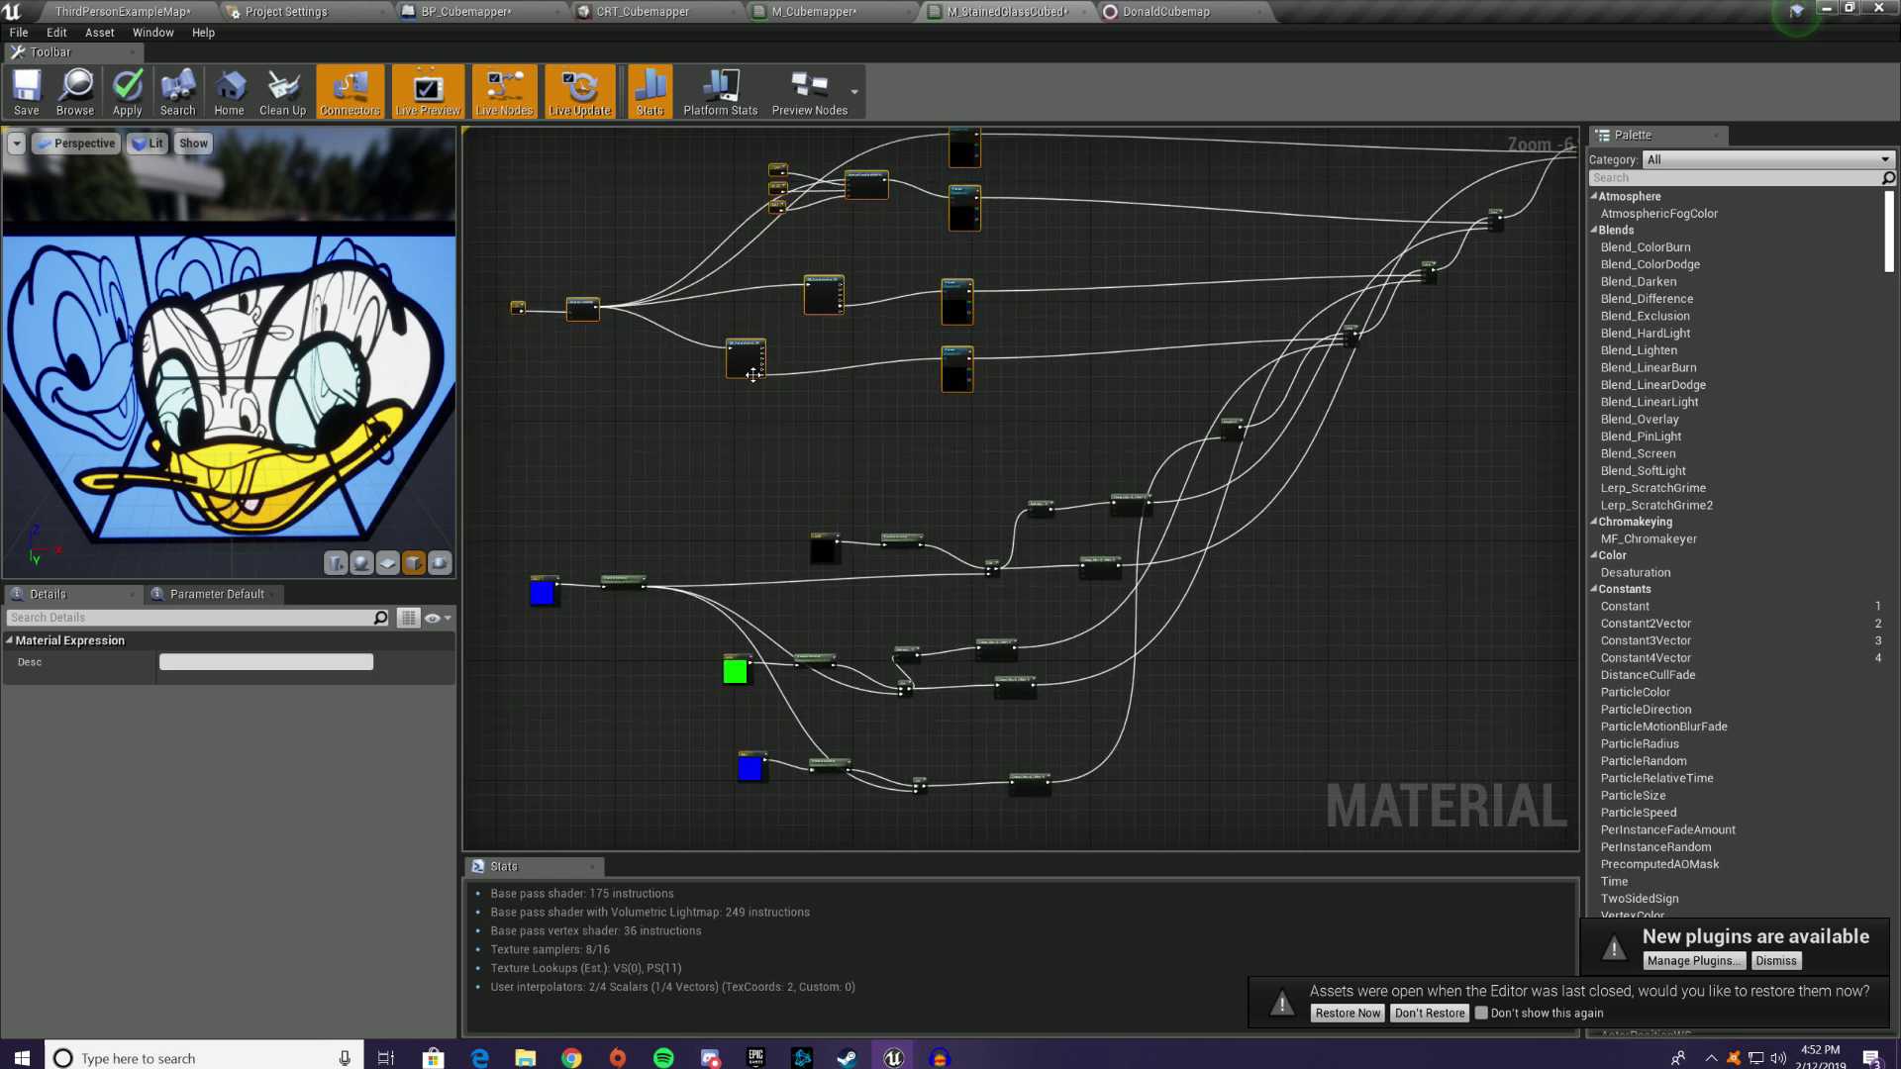
pyautogui.click(753, 374)
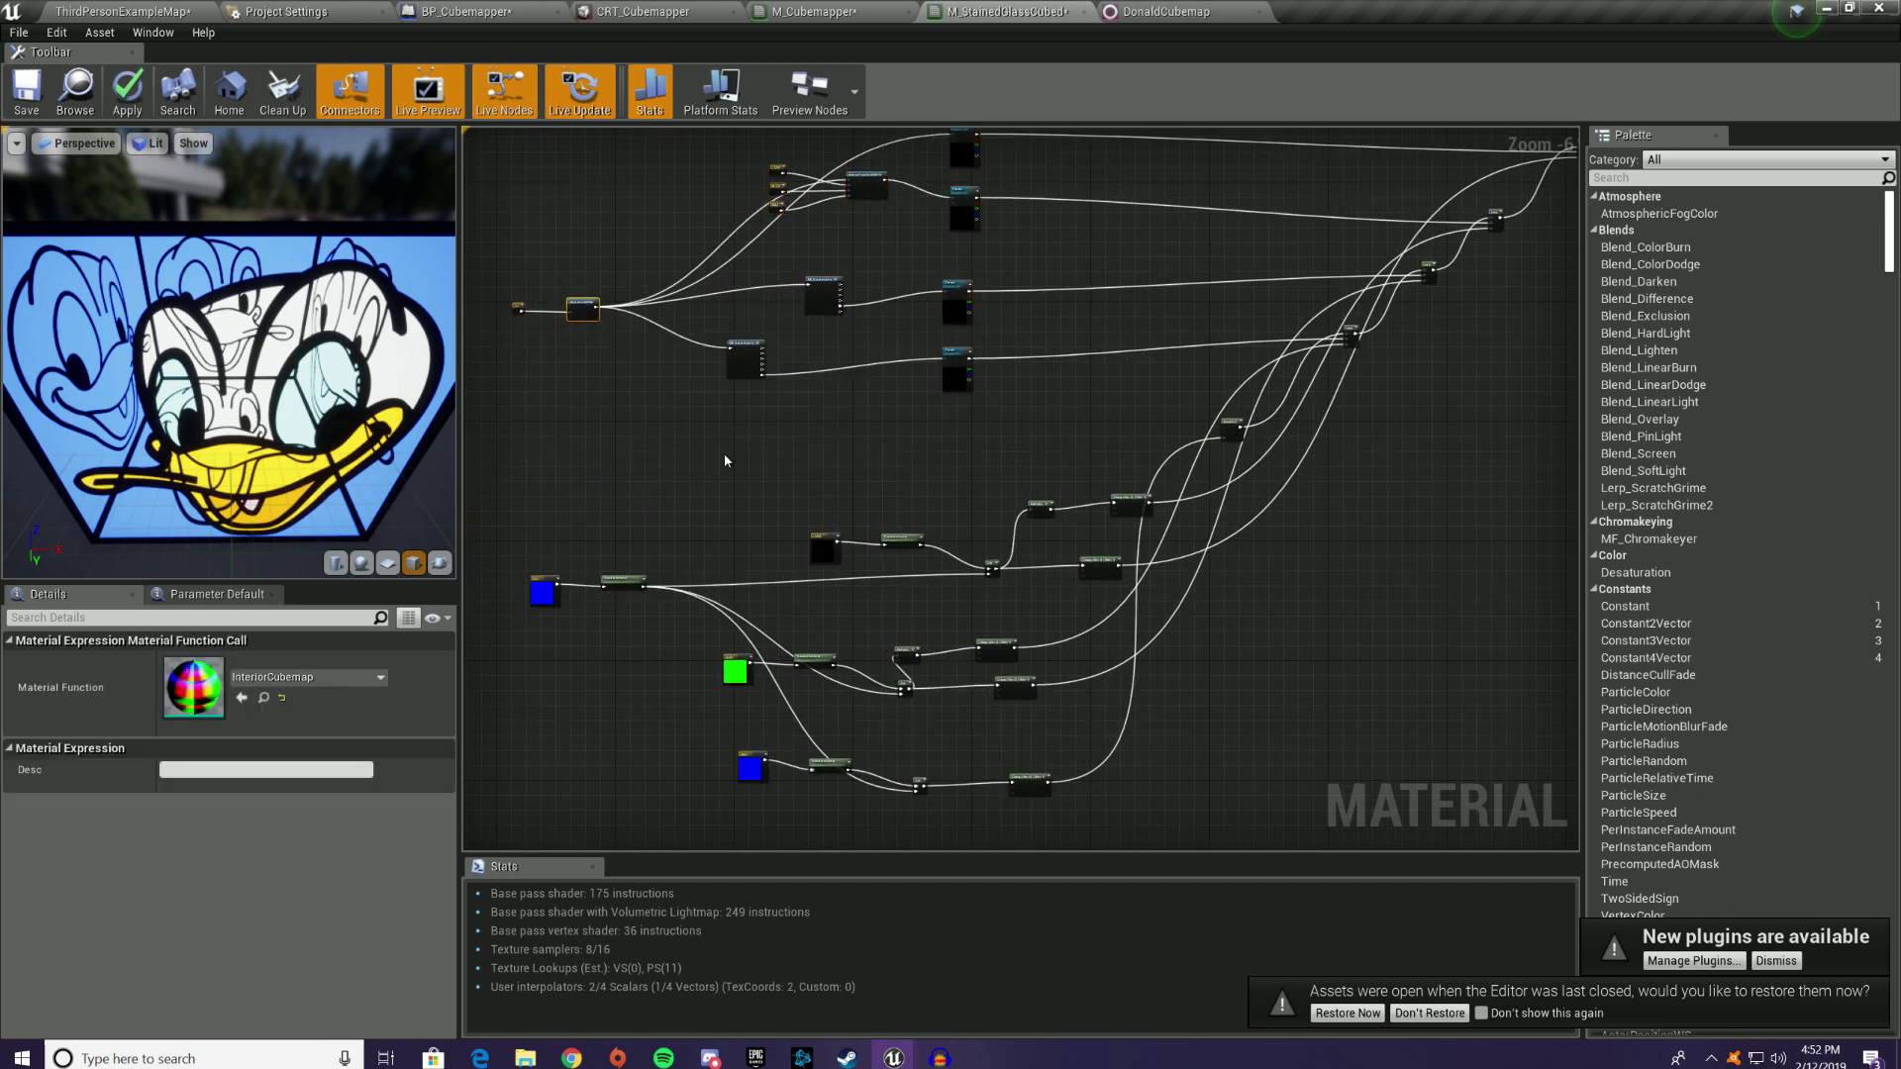
# Step: Move the mask node group further below the rotation branches and put the shared blue constant back beside its TransformVector
pyautogui.moveTo(582, 427); pyautogui.dragTo(1169, 550)
pyautogui.moveTo(1205, 406); pyautogui.dragTo(1162, 658, button='right')
pyautogui.moveTo(1101, 387); pyautogui.dragTo(1033, 610)
pyautogui.moveTo(561, 381); pyautogui.dragTo(854, 321, button='right')
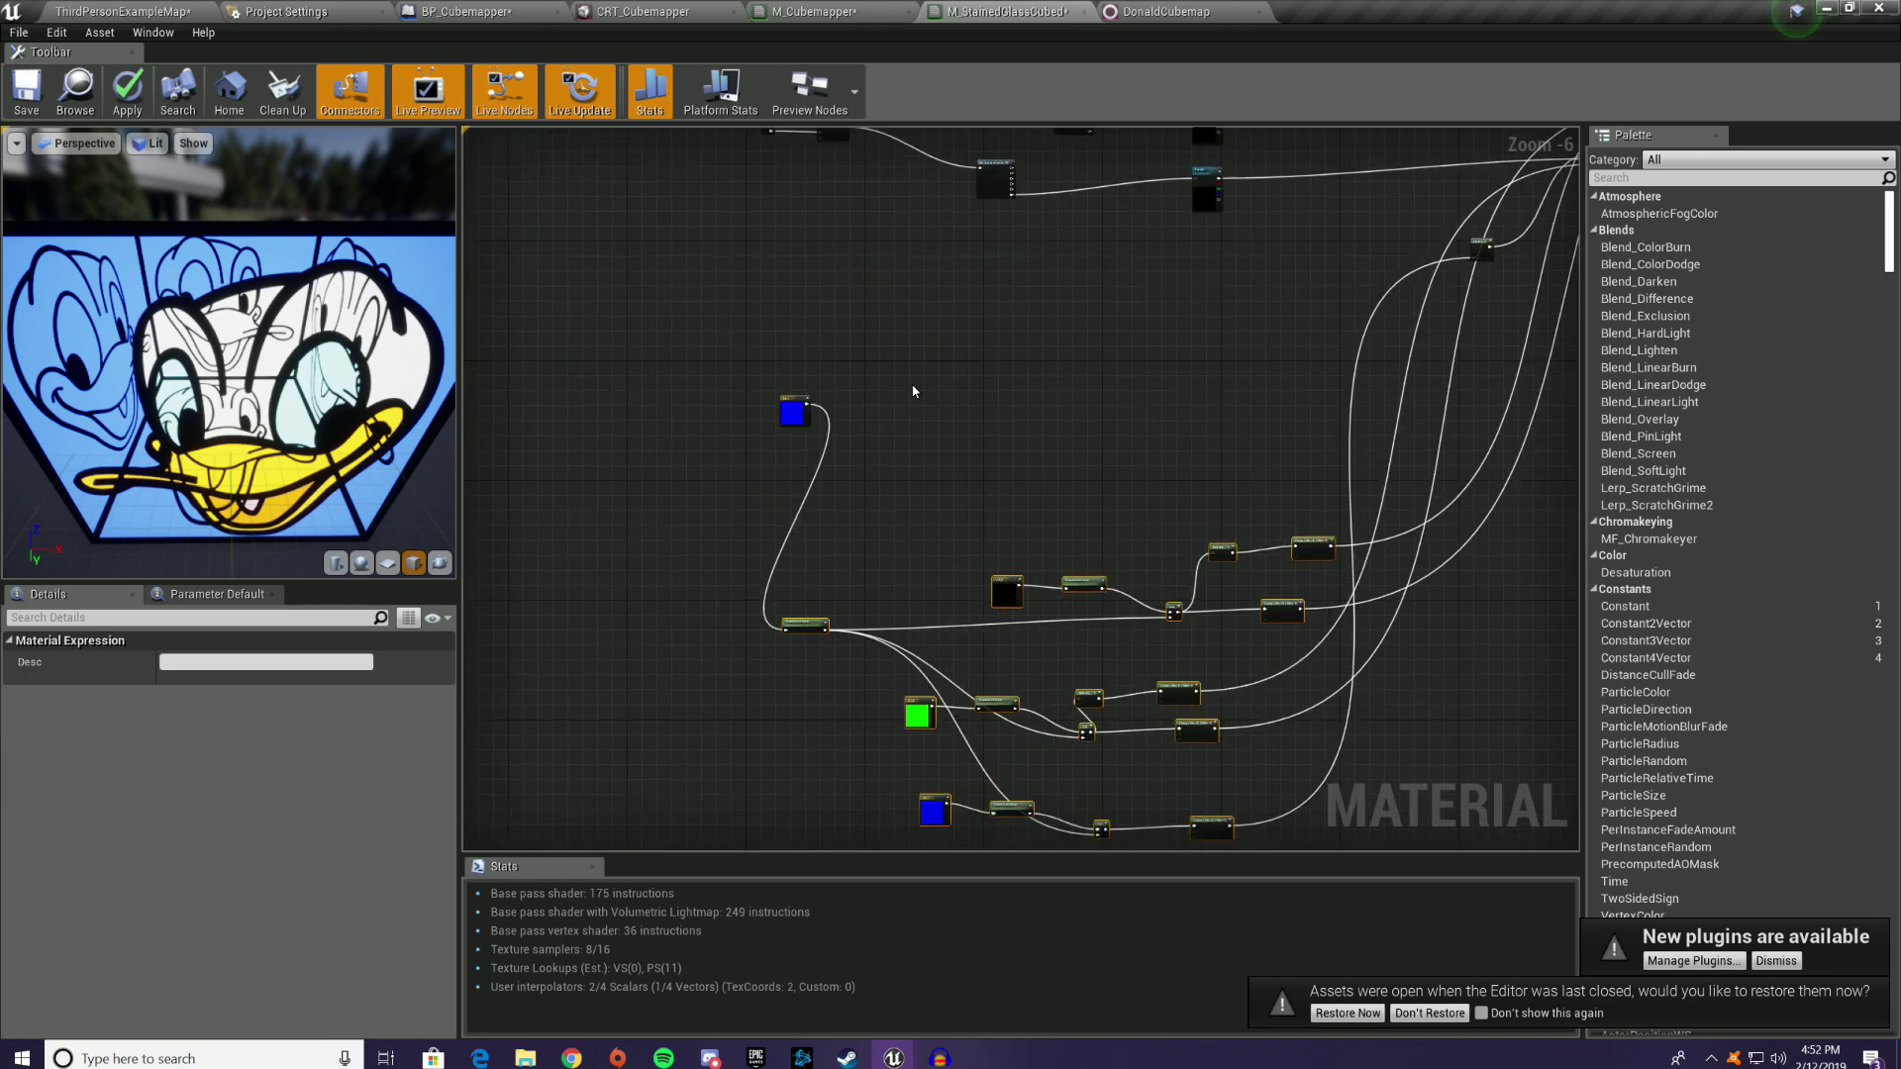
pyautogui.moveTo(797, 421); pyautogui.dragTo(678, 618)
# Step: Align the CCW Z MF_RotateVector_90 node directly beneath the CW Z one
pyautogui.moveTo(753, 515); pyautogui.dragTo(661, 849, button='right')
pyautogui.scroll(2, 811, 543)
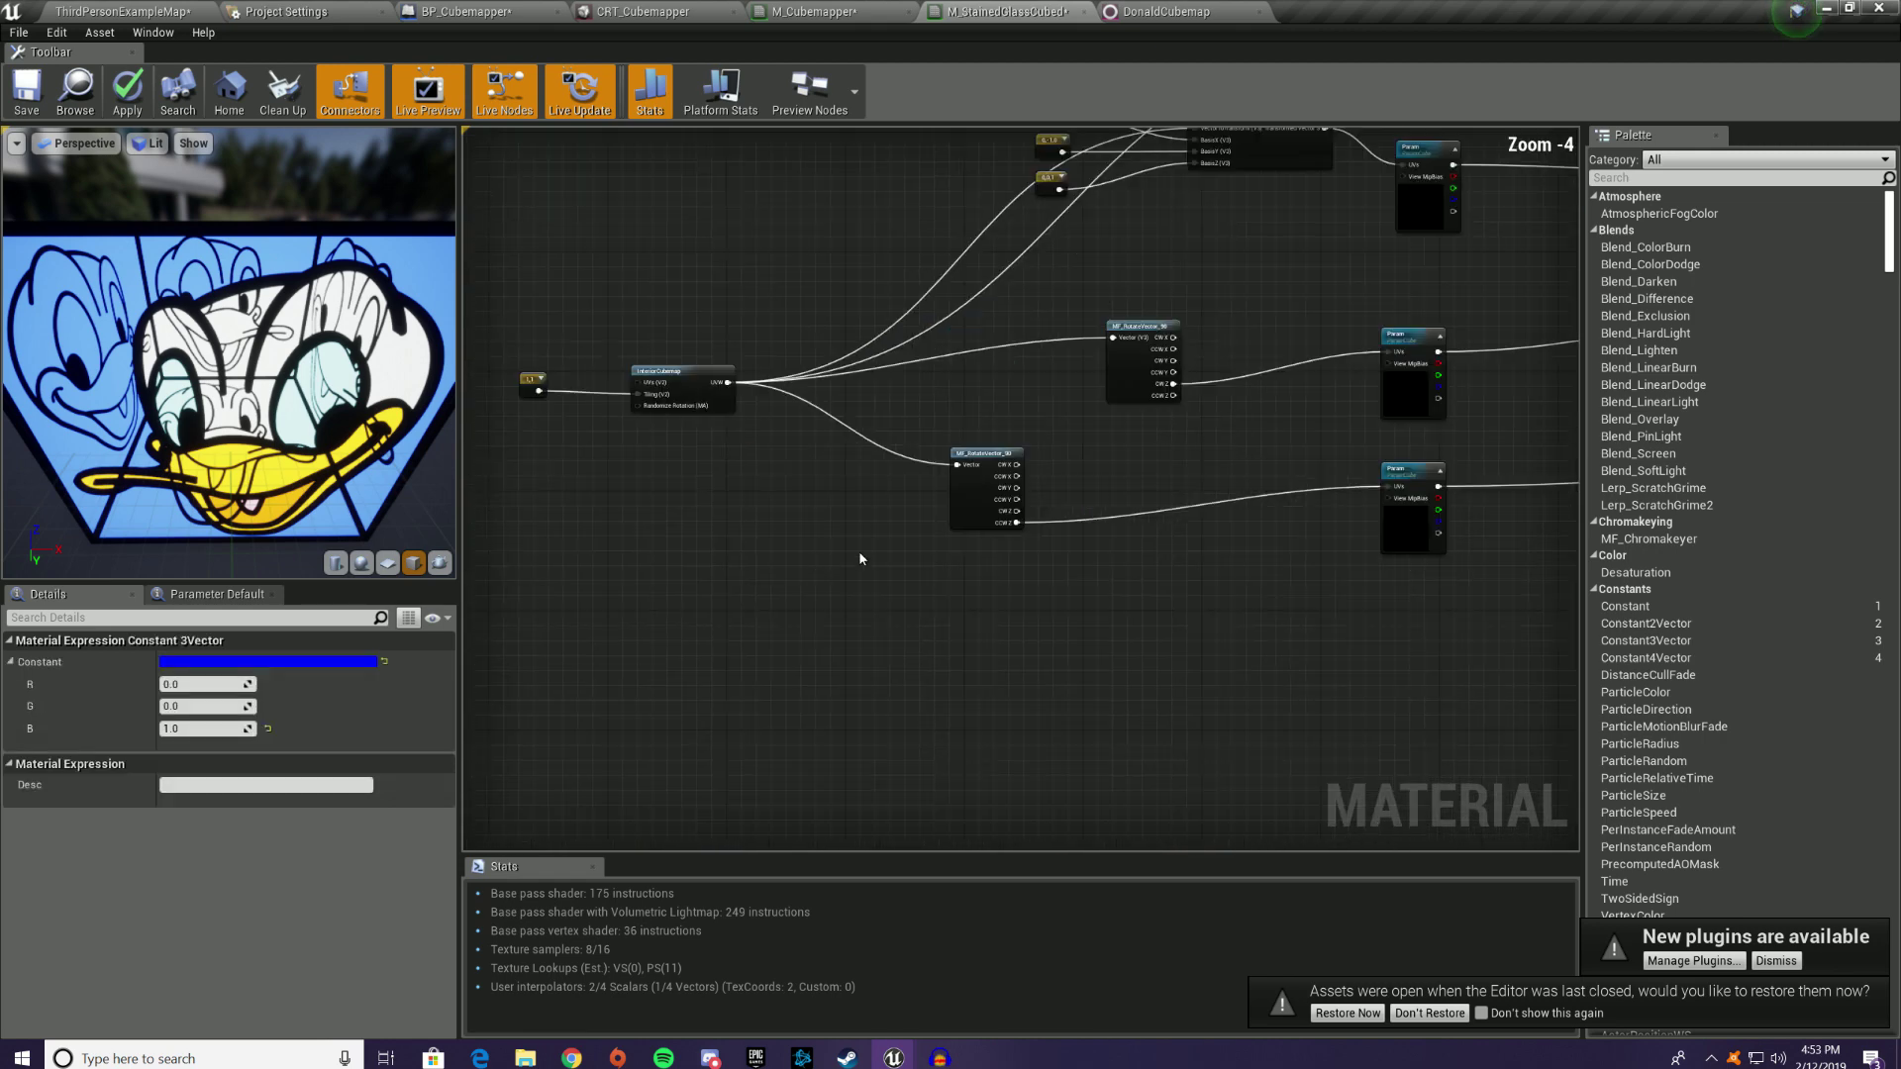
pyautogui.moveTo(984, 469); pyautogui.dragTo(1135, 465)
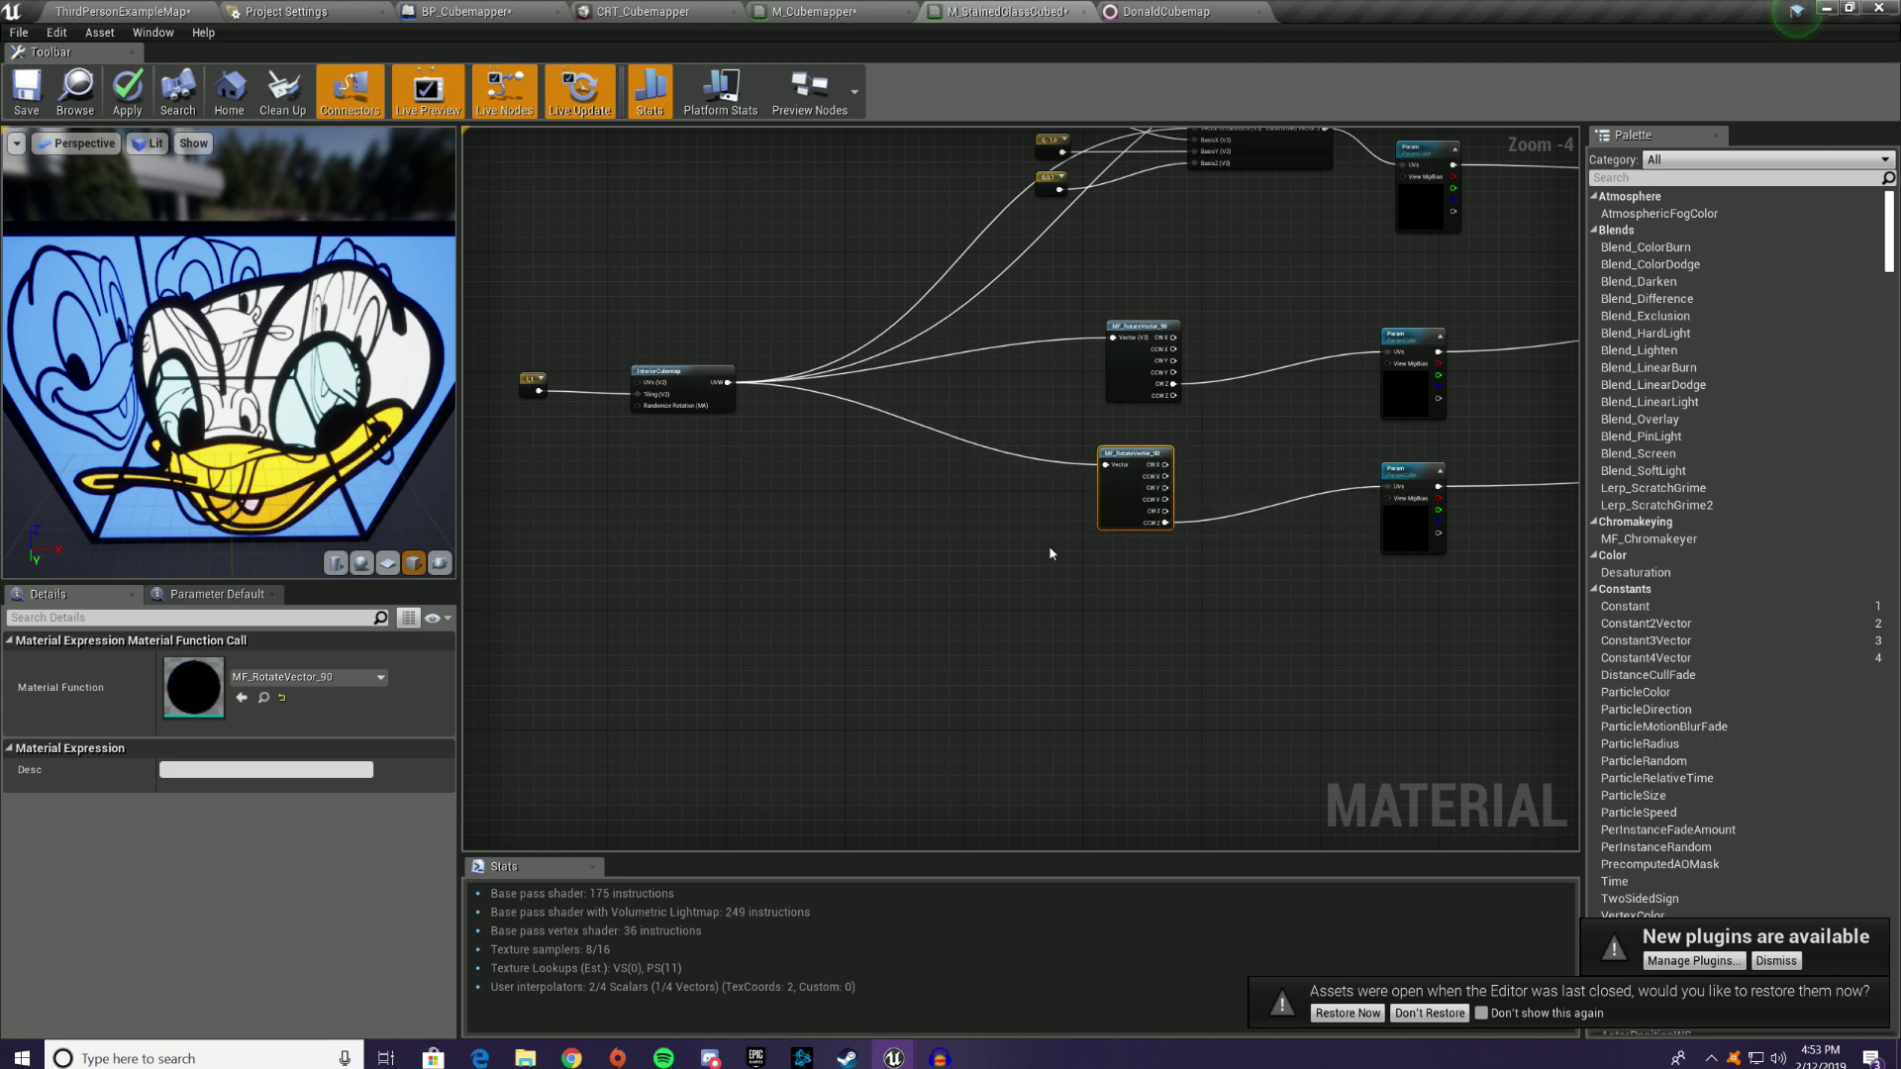
# Step: Create four copies of the MF_RotateVector_90 node in the space below the CCW Z rotation
pyautogui.hotkey('ctrl', 'v')
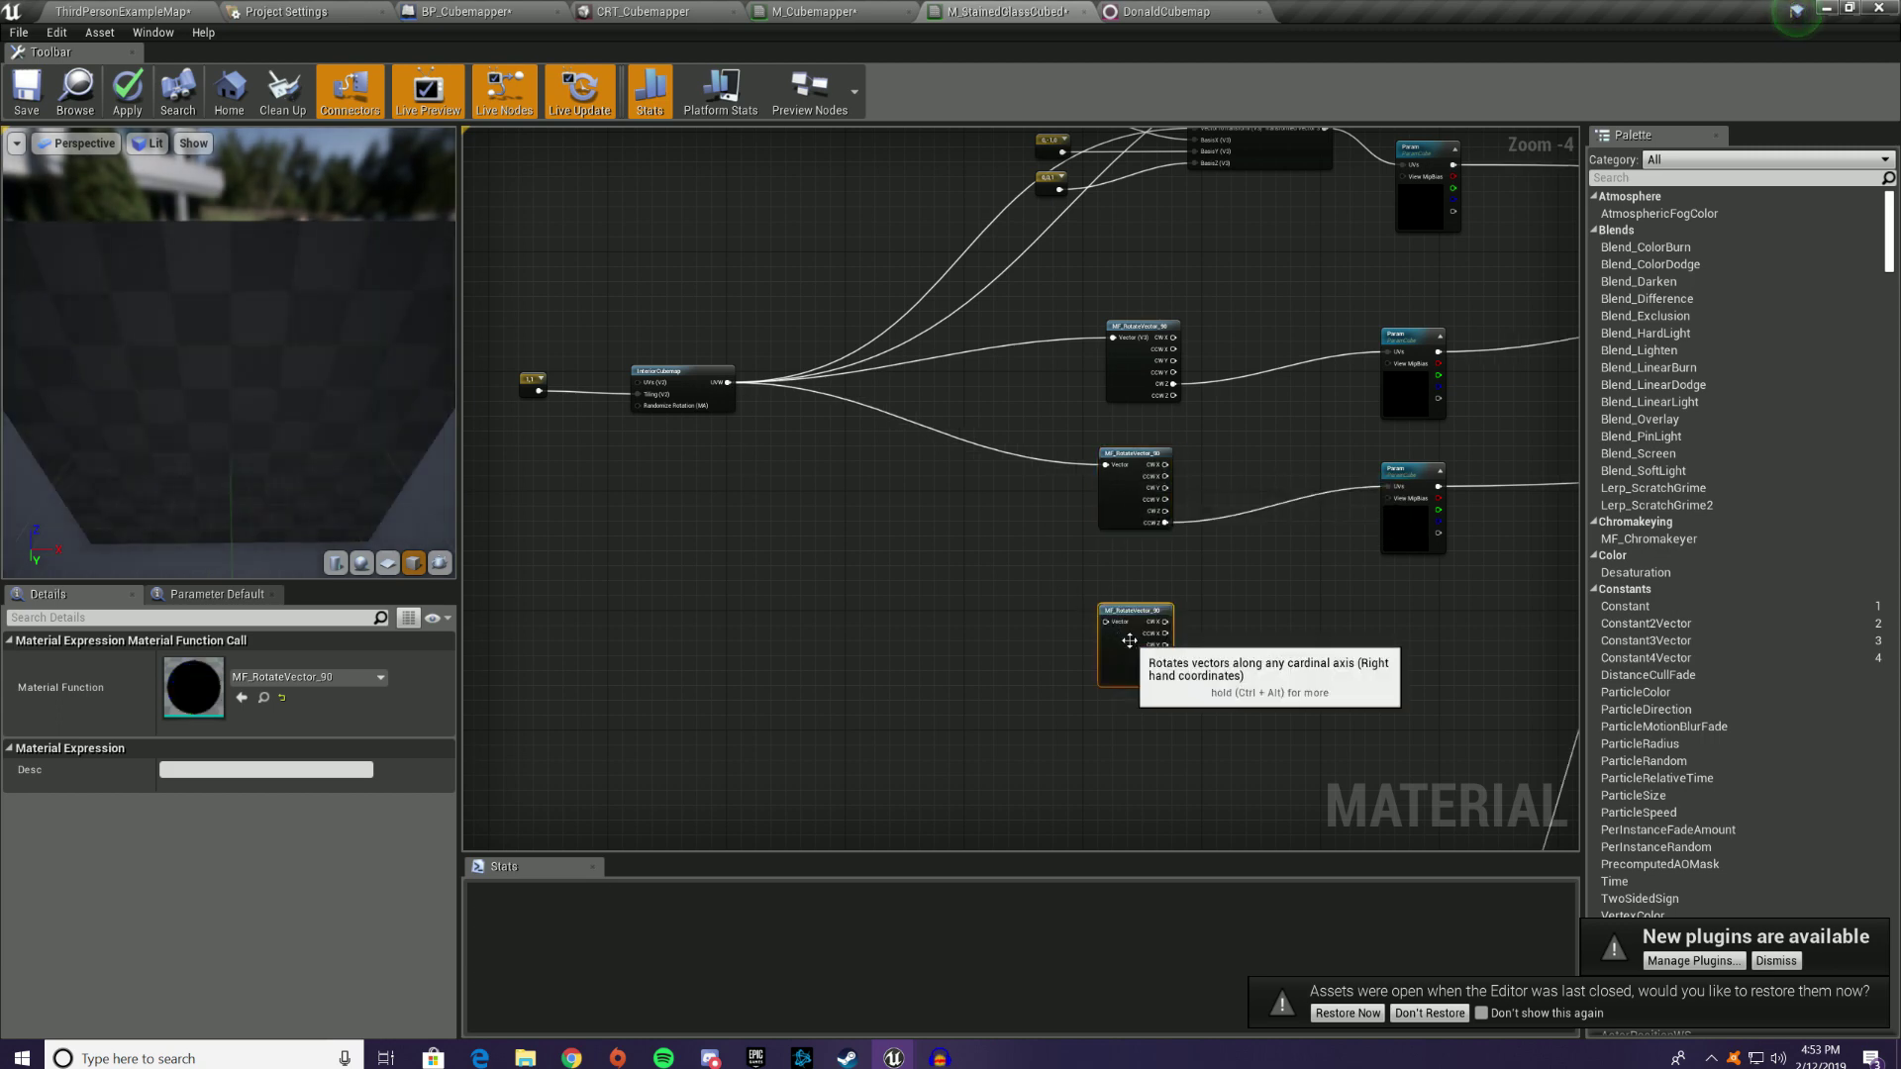
pyautogui.moveTo(1125, 636); pyautogui.dragTo(1213, 678)
pyautogui.hotkey('ctrl', 'v')
pyautogui.moveTo(1102, 738); pyautogui.dragTo(1116, 677)
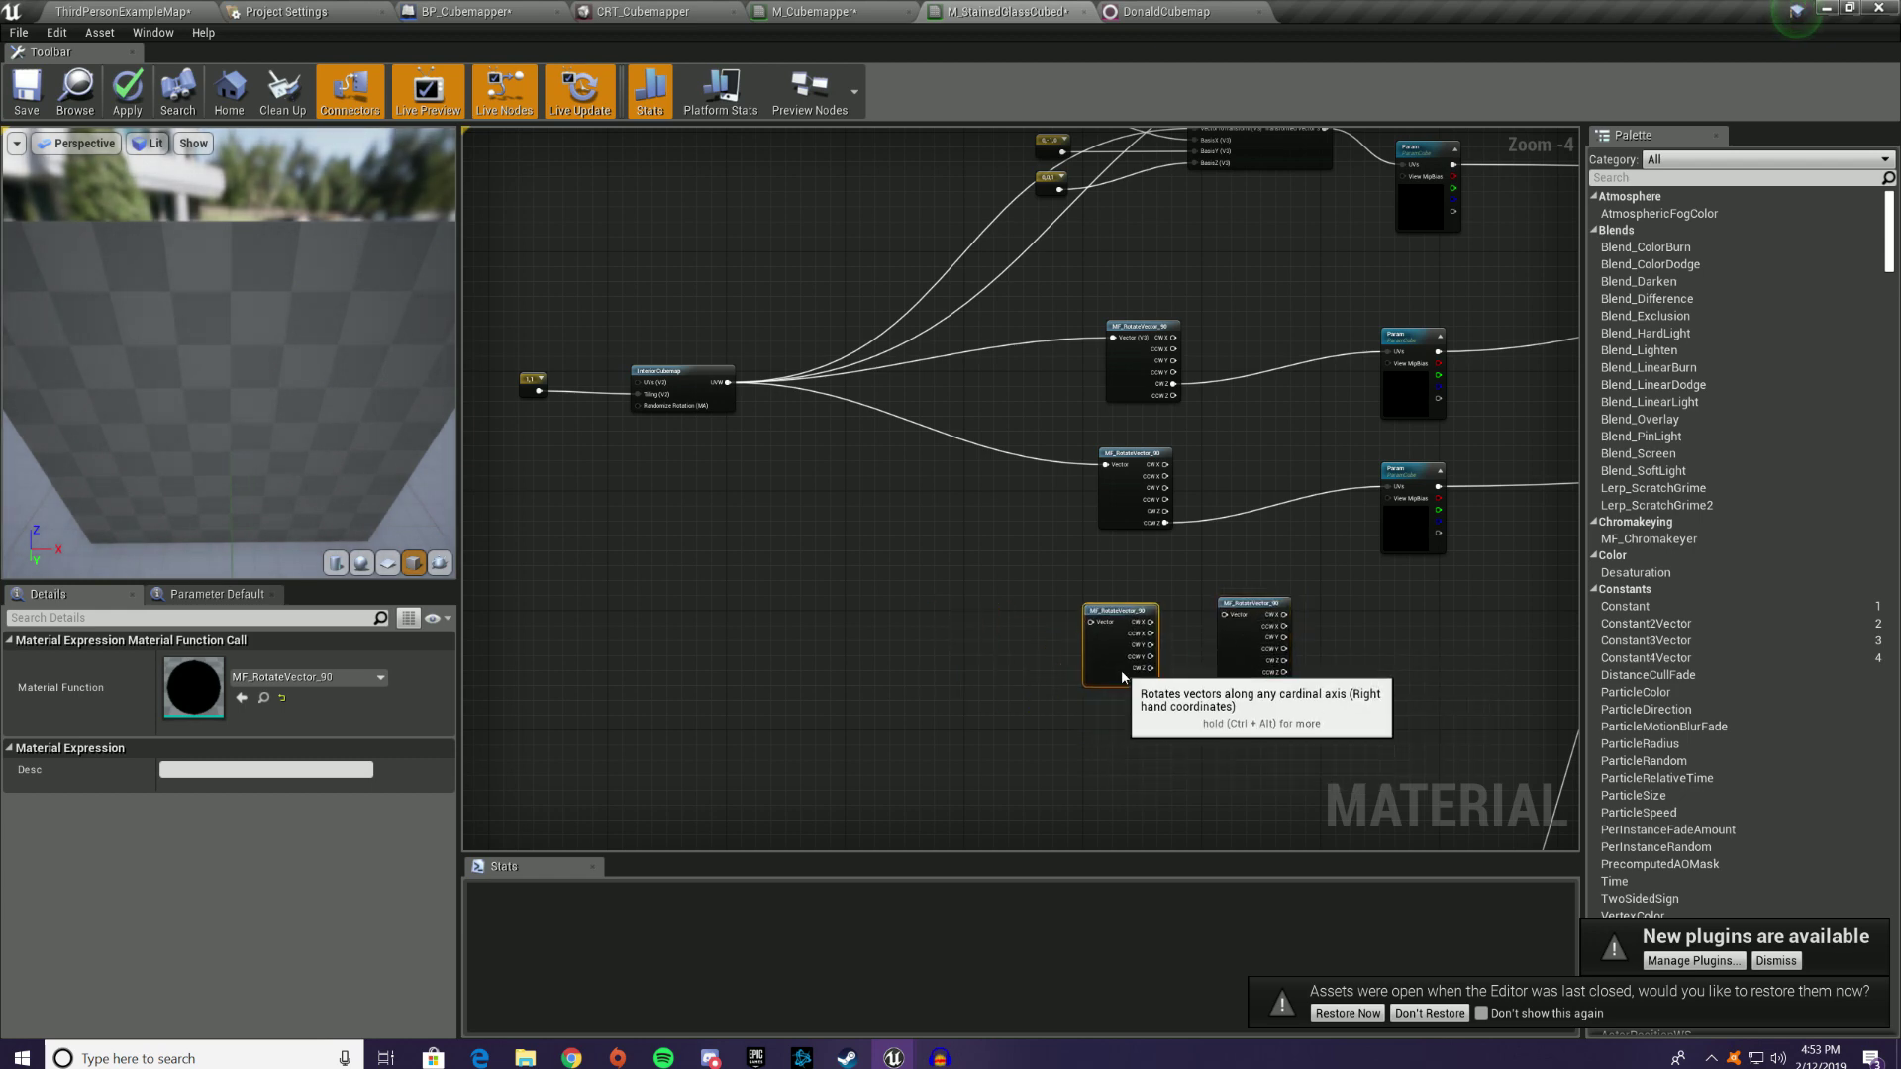
pyautogui.moveTo(1031, 571); pyautogui.dragTo(1112, 775)
pyautogui.hotkey('ctrl', 'c')
pyautogui.hotkey('ctrl', 'v')
pyautogui.click(1252, 769)
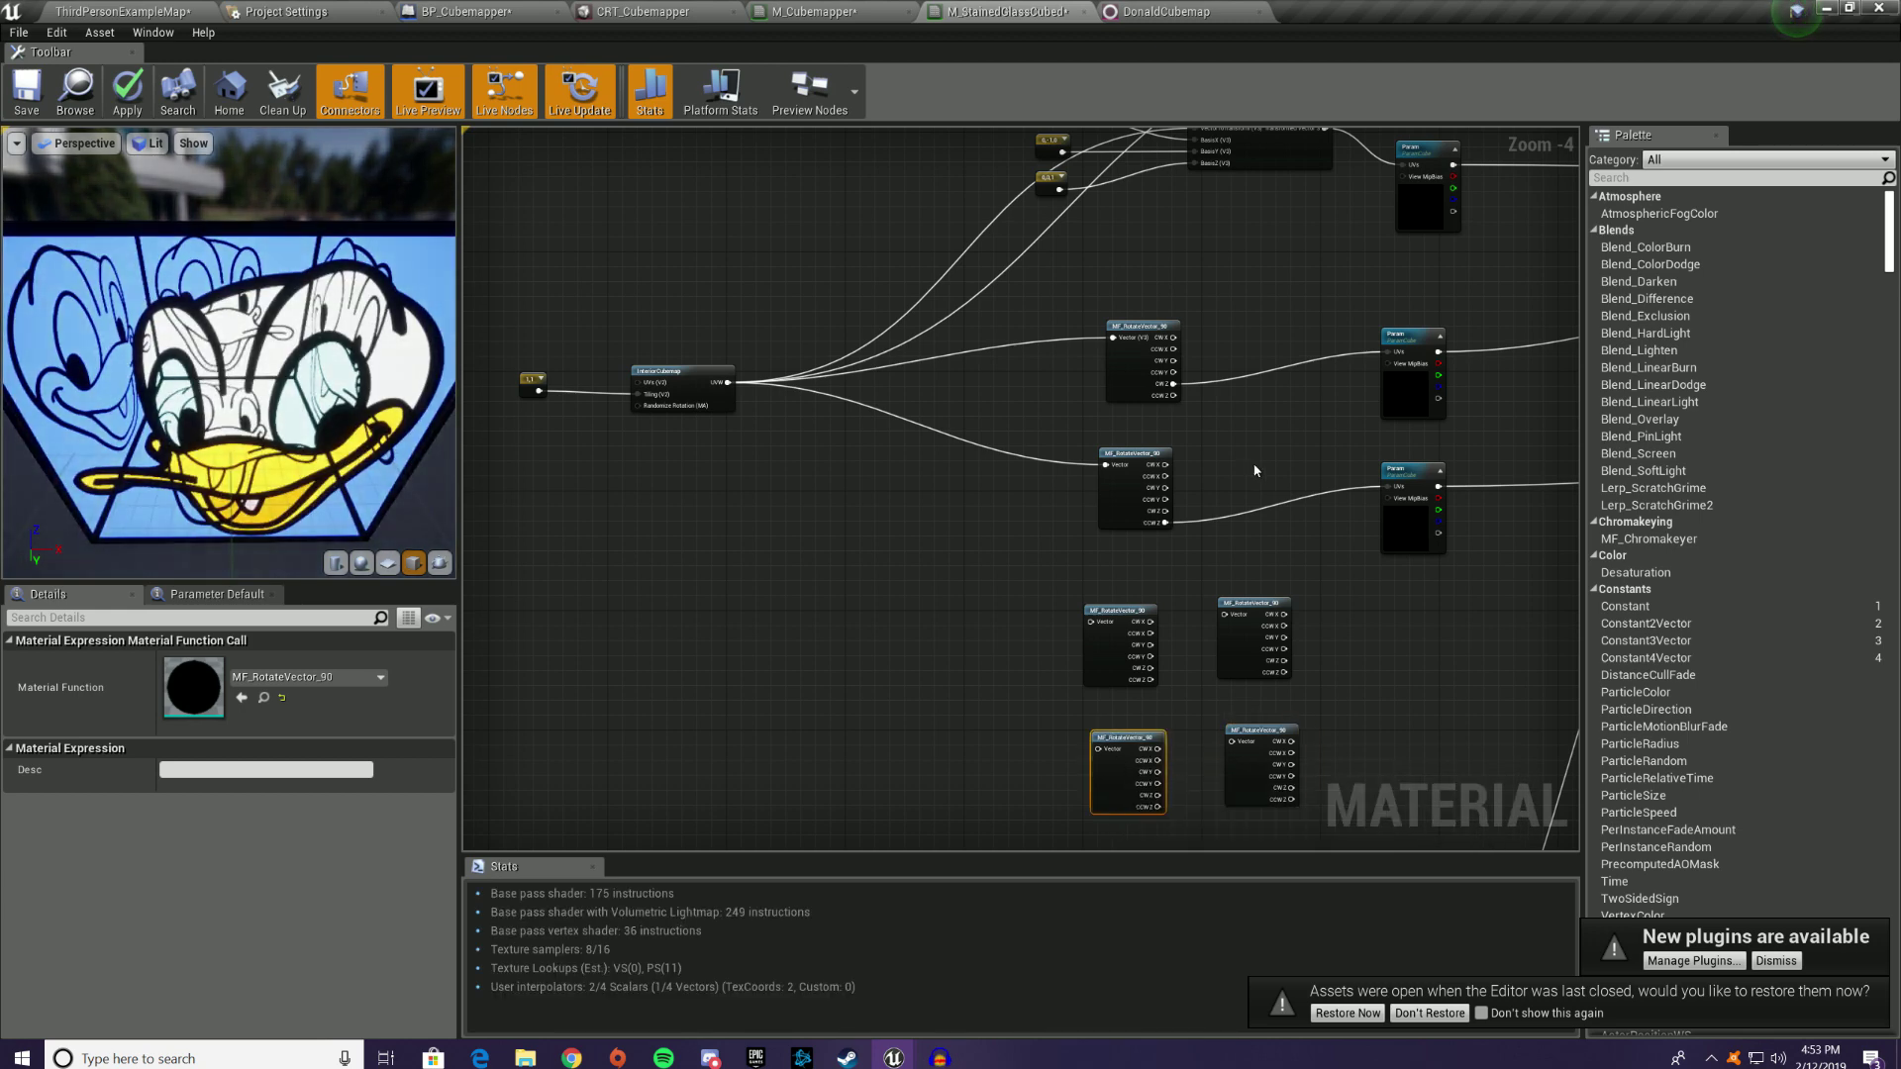
# Step: Align the four MF_RotateVector_90 copies into a tidy two-by-two grid
pyautogui.moveTo(1252, 767); pyautogui.dragTo(1244, 767)
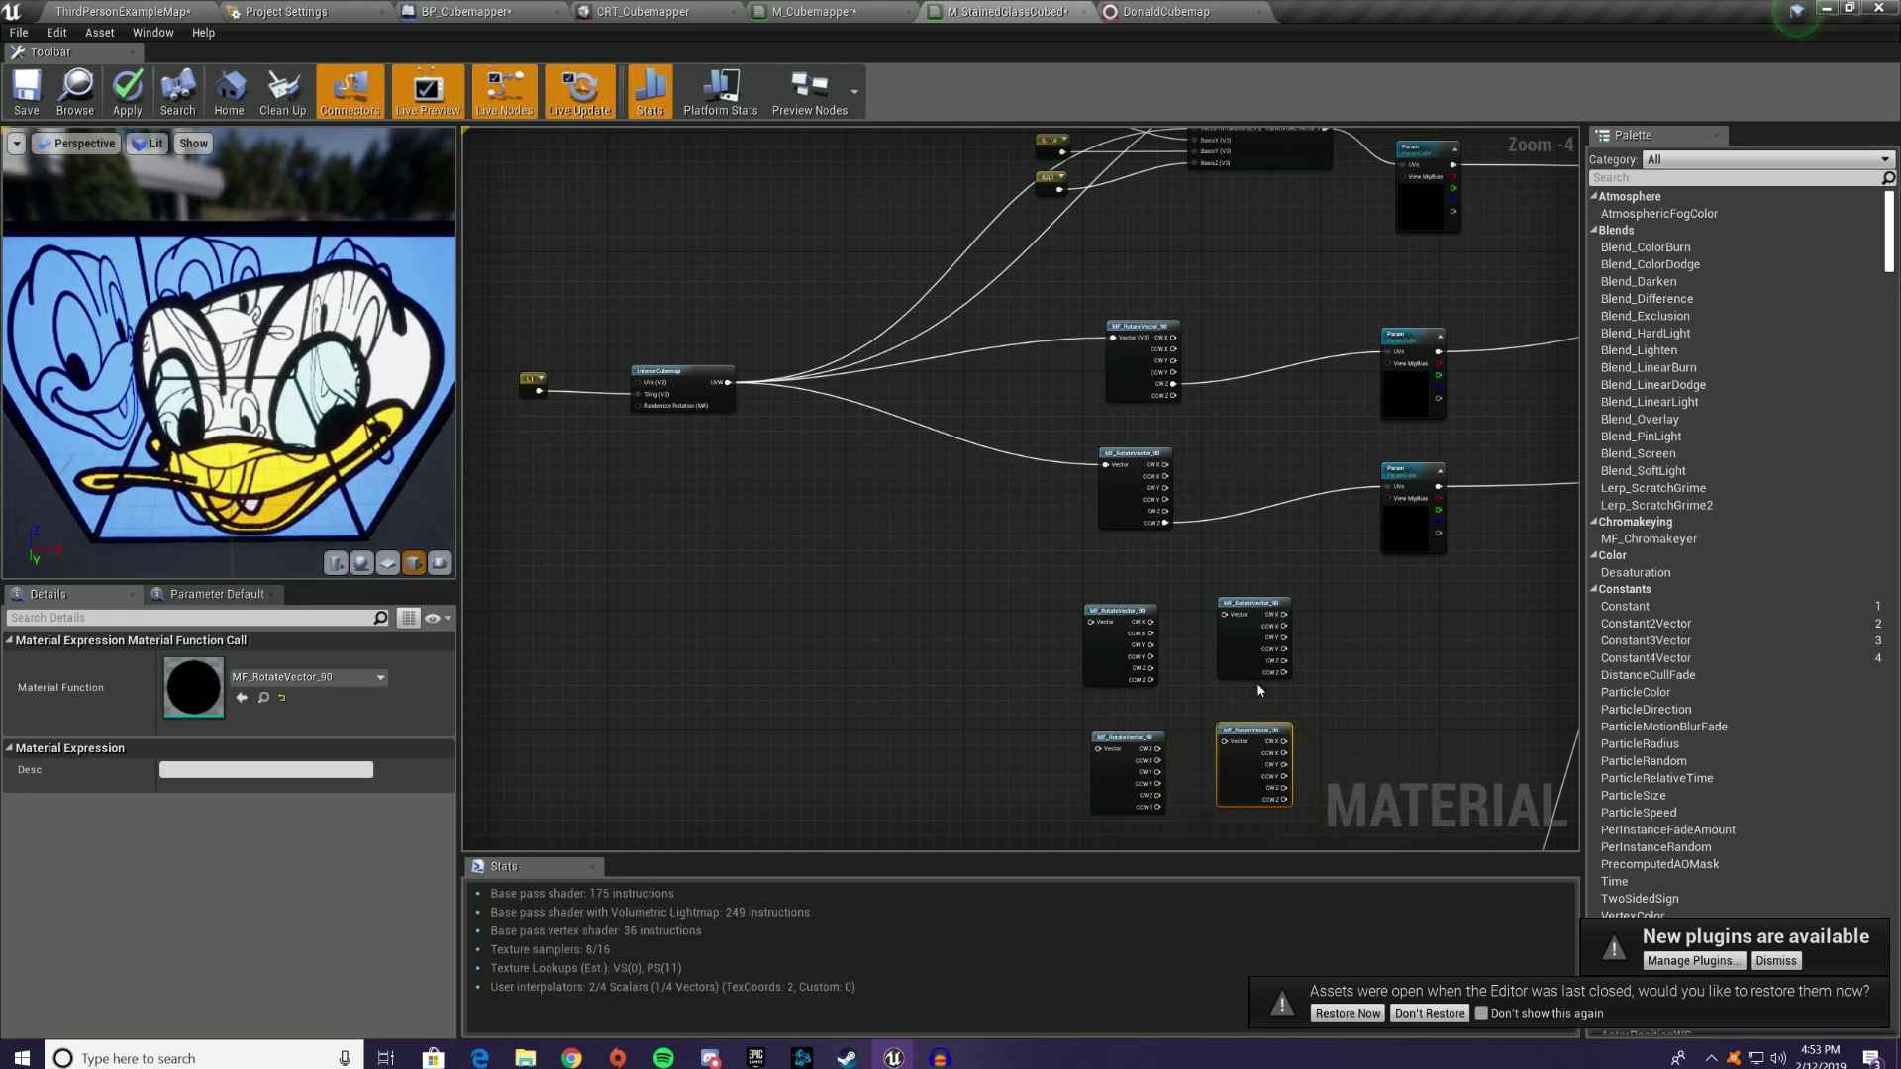
pyautogui.moveTo(1274, 660); pyautogui.dragTo(1261, 662)
pyautogui.moveTo(1129, 658); pyautogui.dragTo(1136, 648)
pyautogui.moveTo(1115, 784); pyautogui.dragTo(1113, 776)
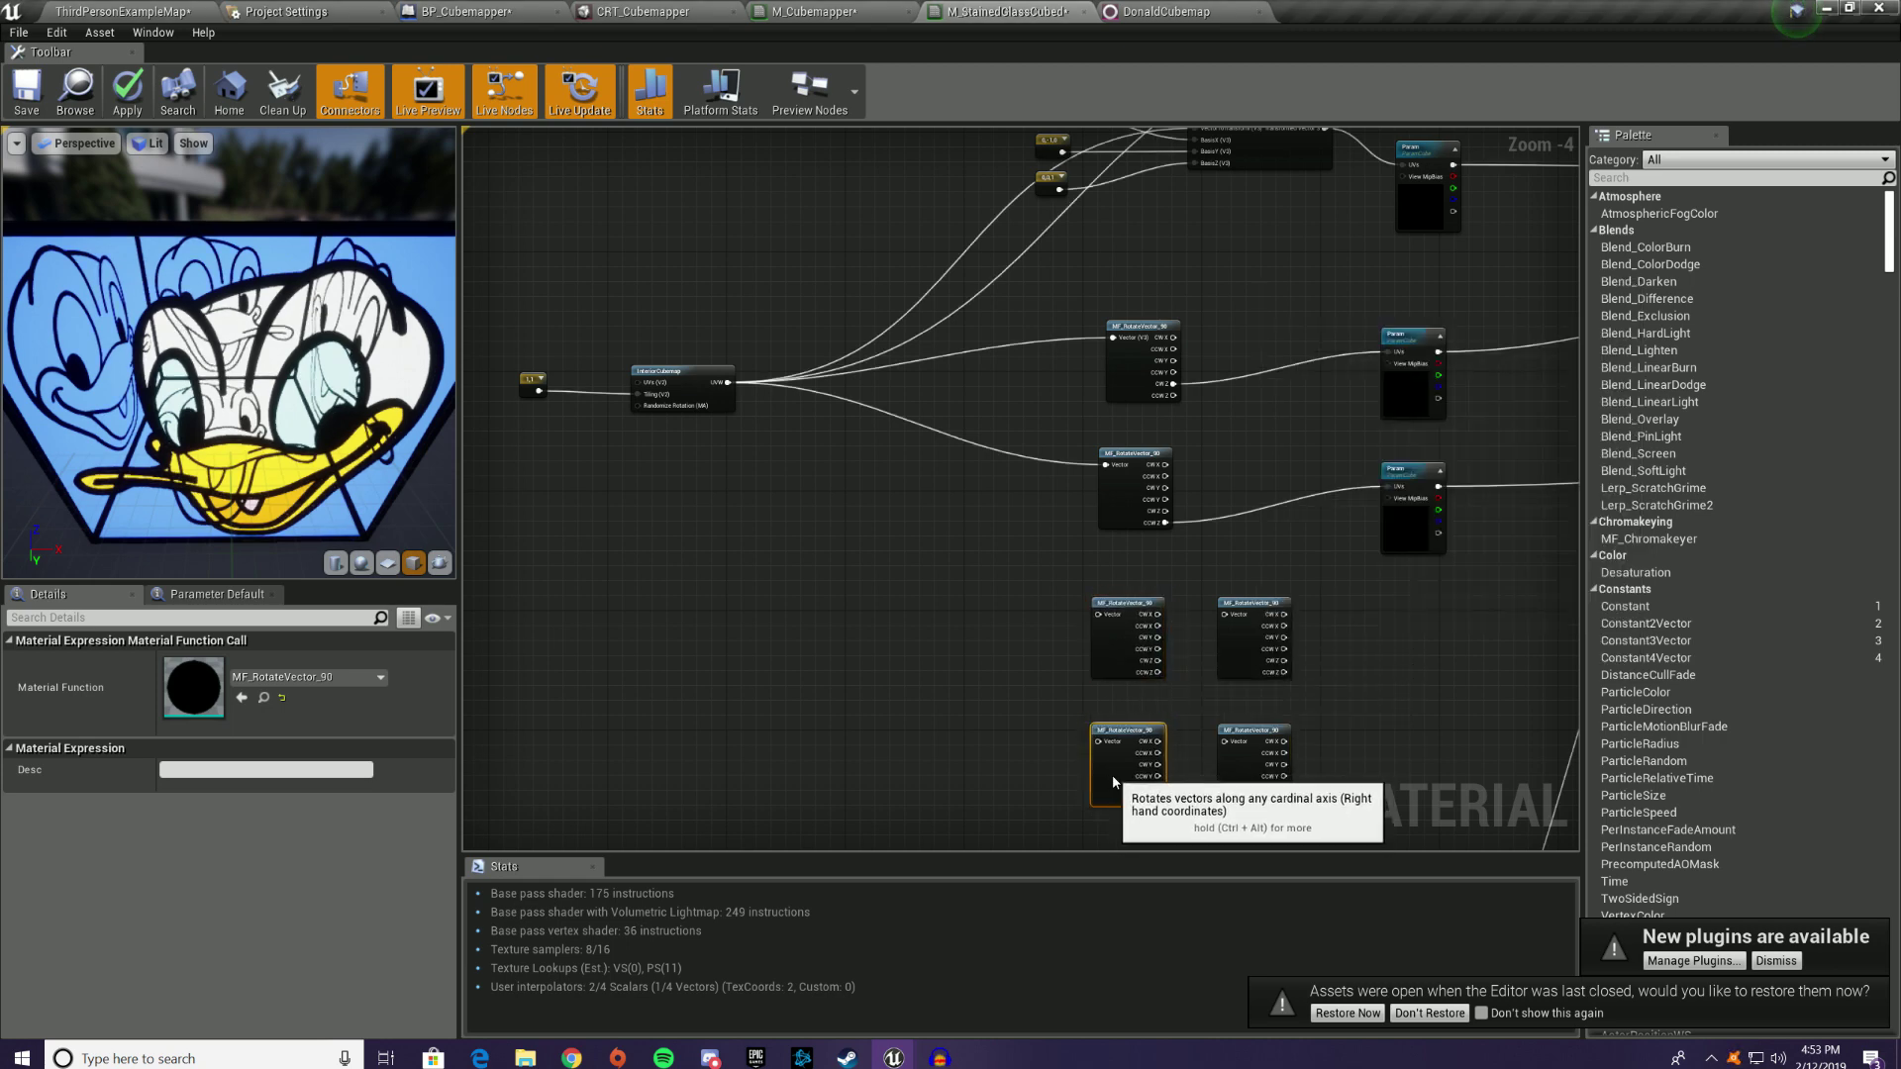
# Step: Add two copies of the ParamCube texture node, one beside each new row of MF_RotateVector_90 nodes, aligned below the existing Param nodes
pyautogui.moveTo(1364, 556); pyautogui.dragTo(1168, 501, button='right')
pyautogui.click(1208, 475)
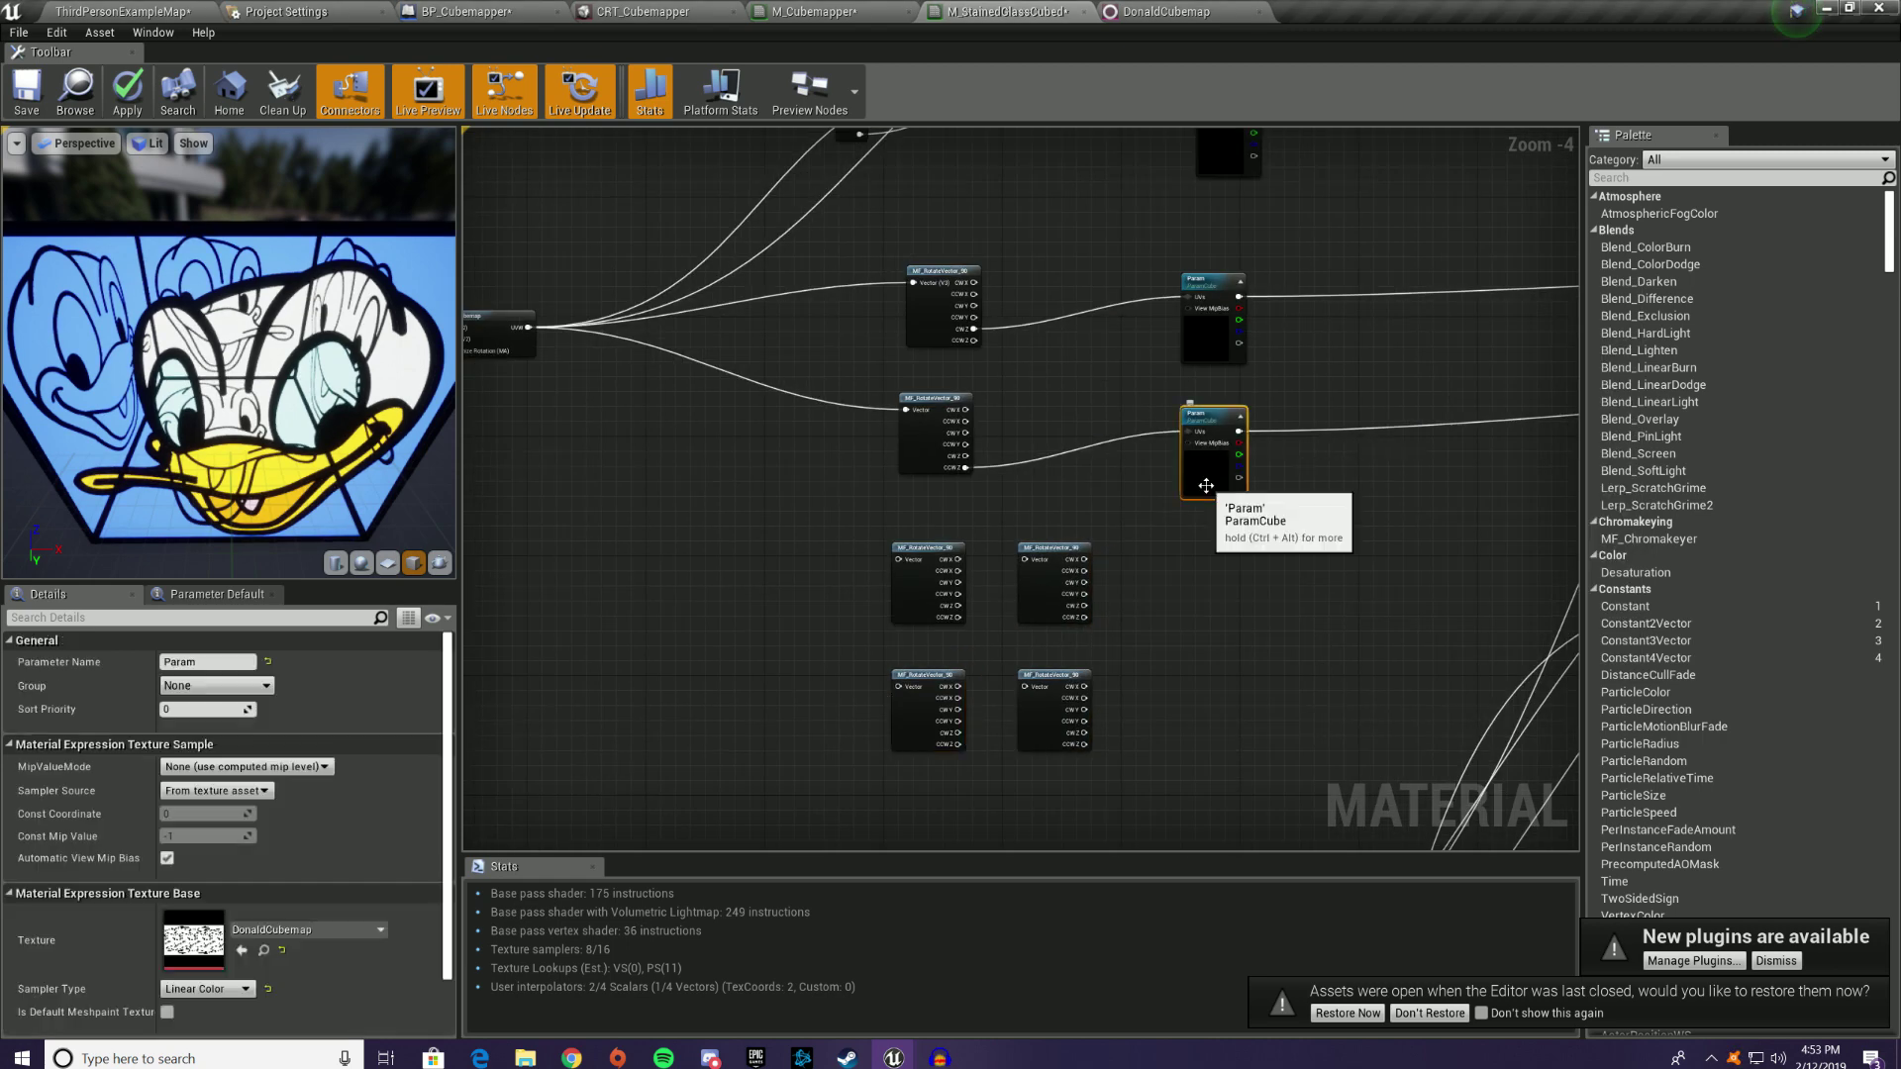
pyautogui.hotkey('ctrl', 'v')
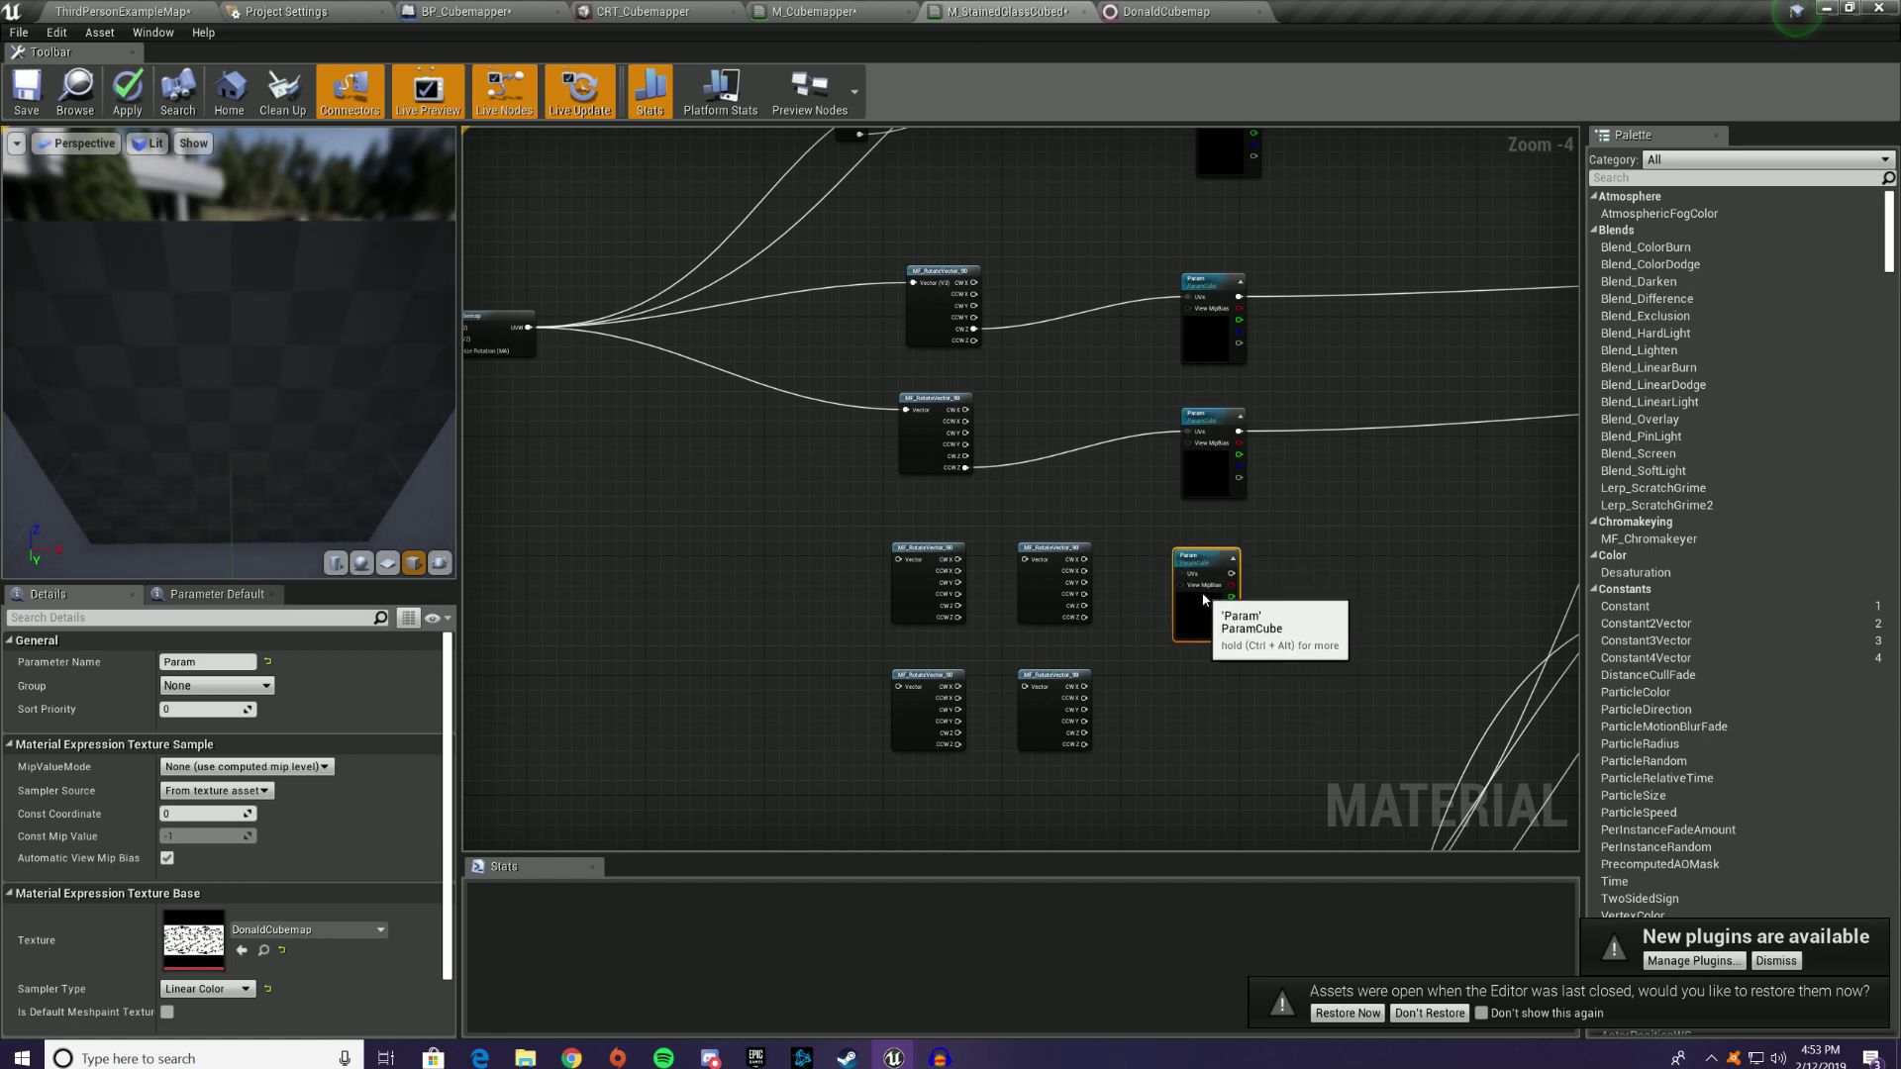
pyautogui.hotkey('ctrl', 'v')
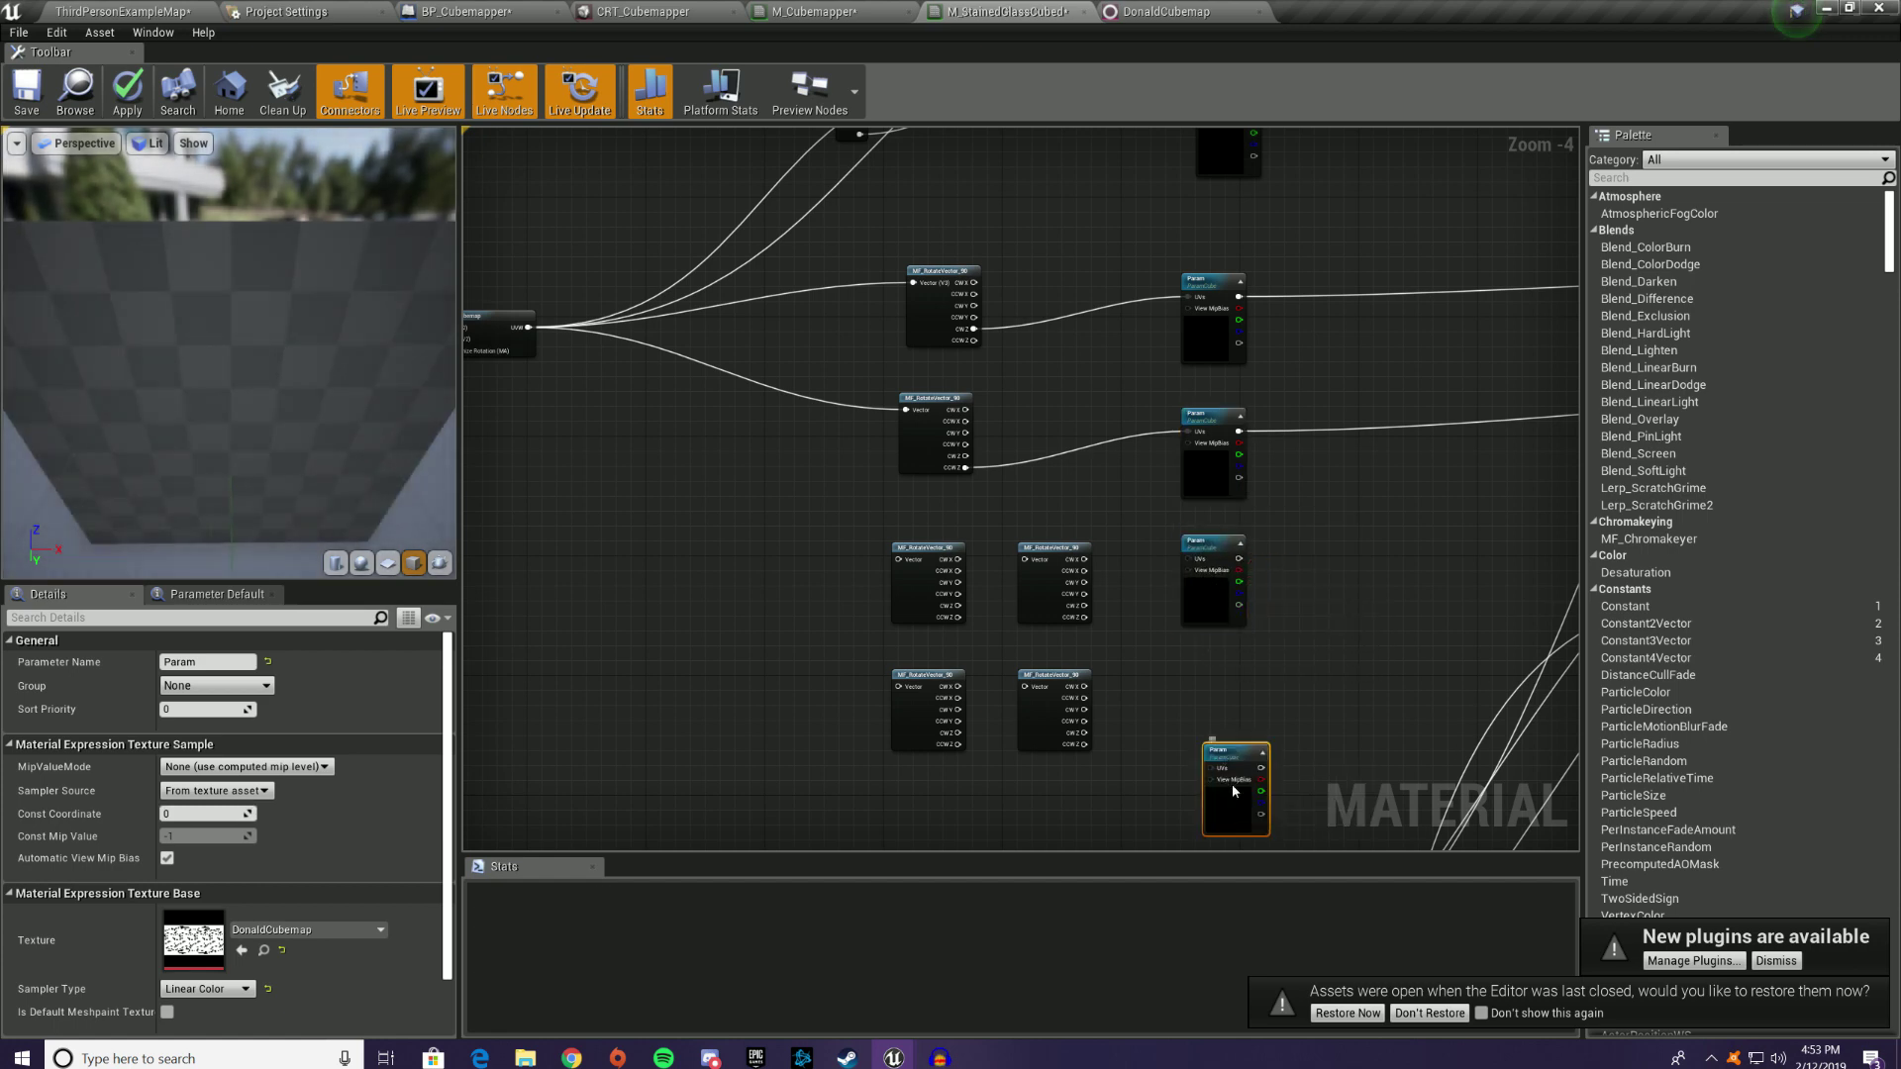
pyautogui.moveTo(1208, 713); pyautogui.dragTo(1210, 708)
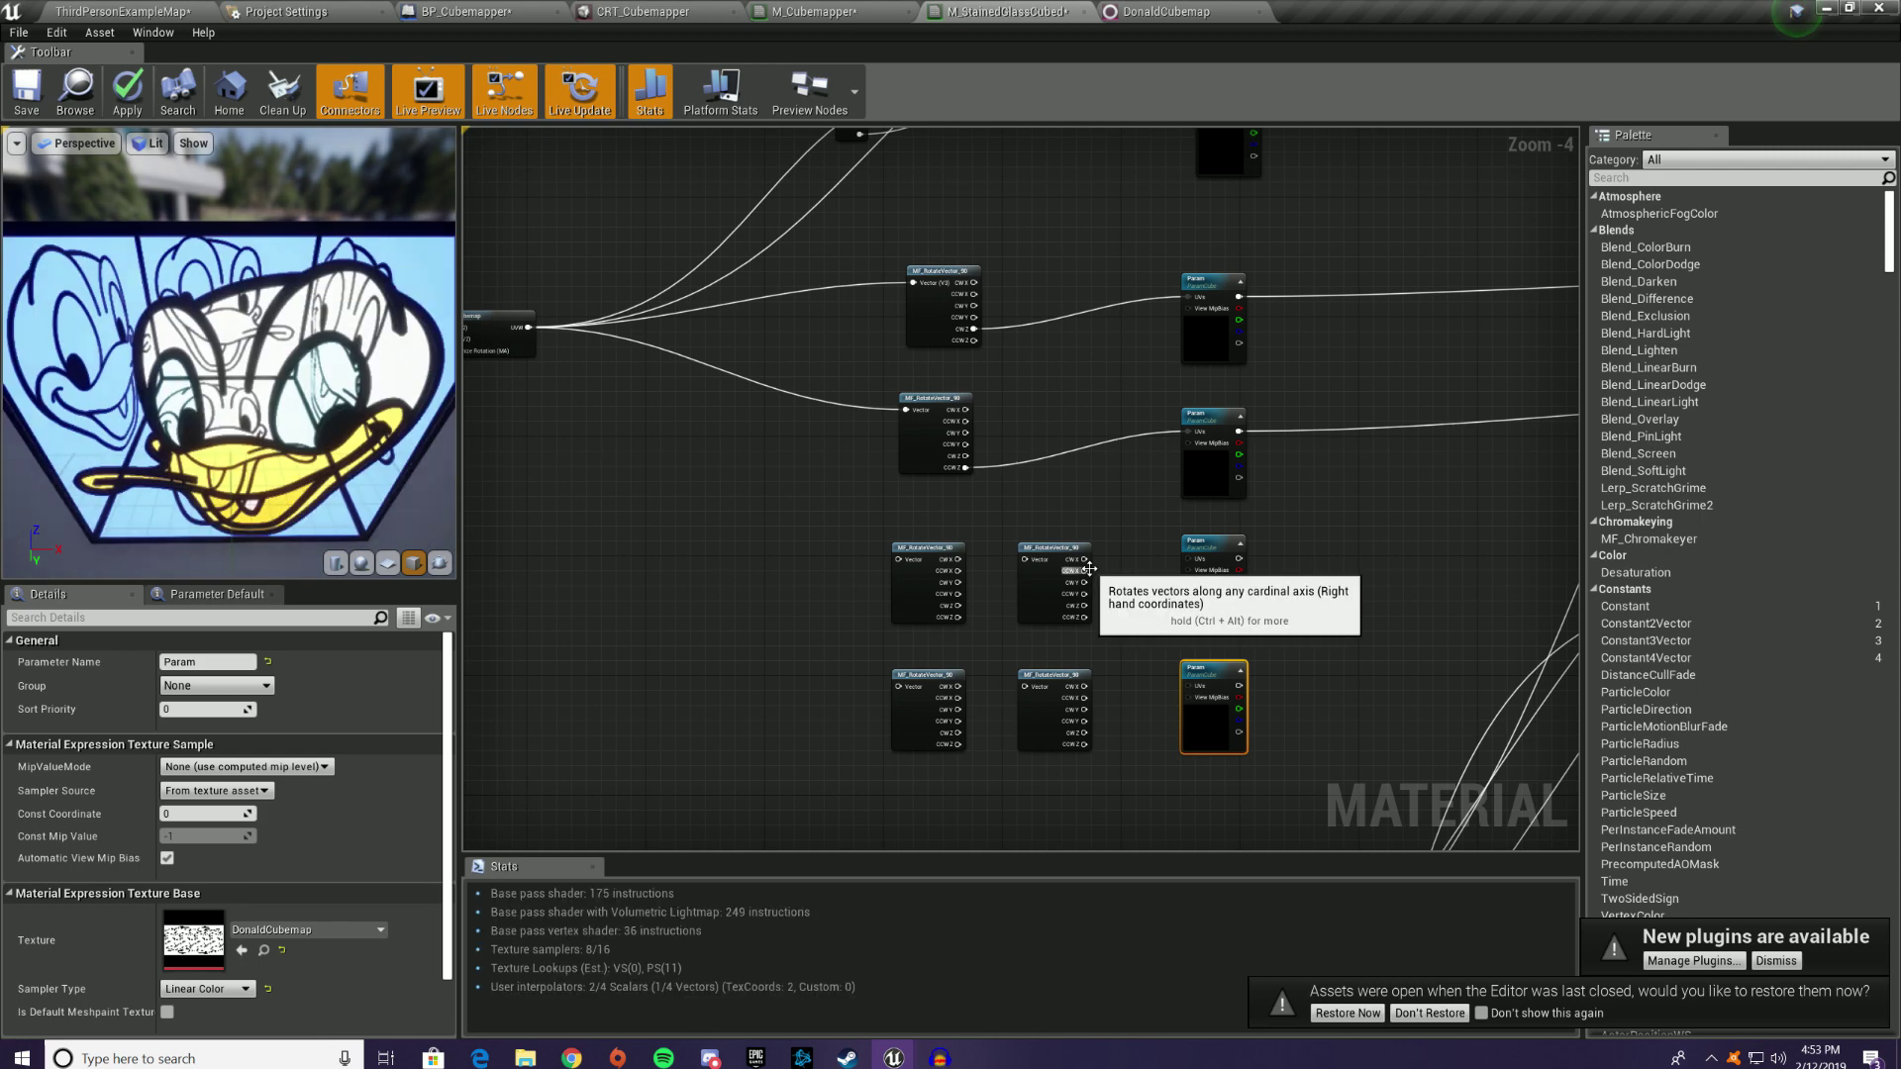
# Step: Connect the Interior Cubemap output to the Vector input of the first MF_RotateVector_90 node in both new rows
pyautogui.moveTo(623, 436); pyautogui.dragTo(980, 515, button='right')
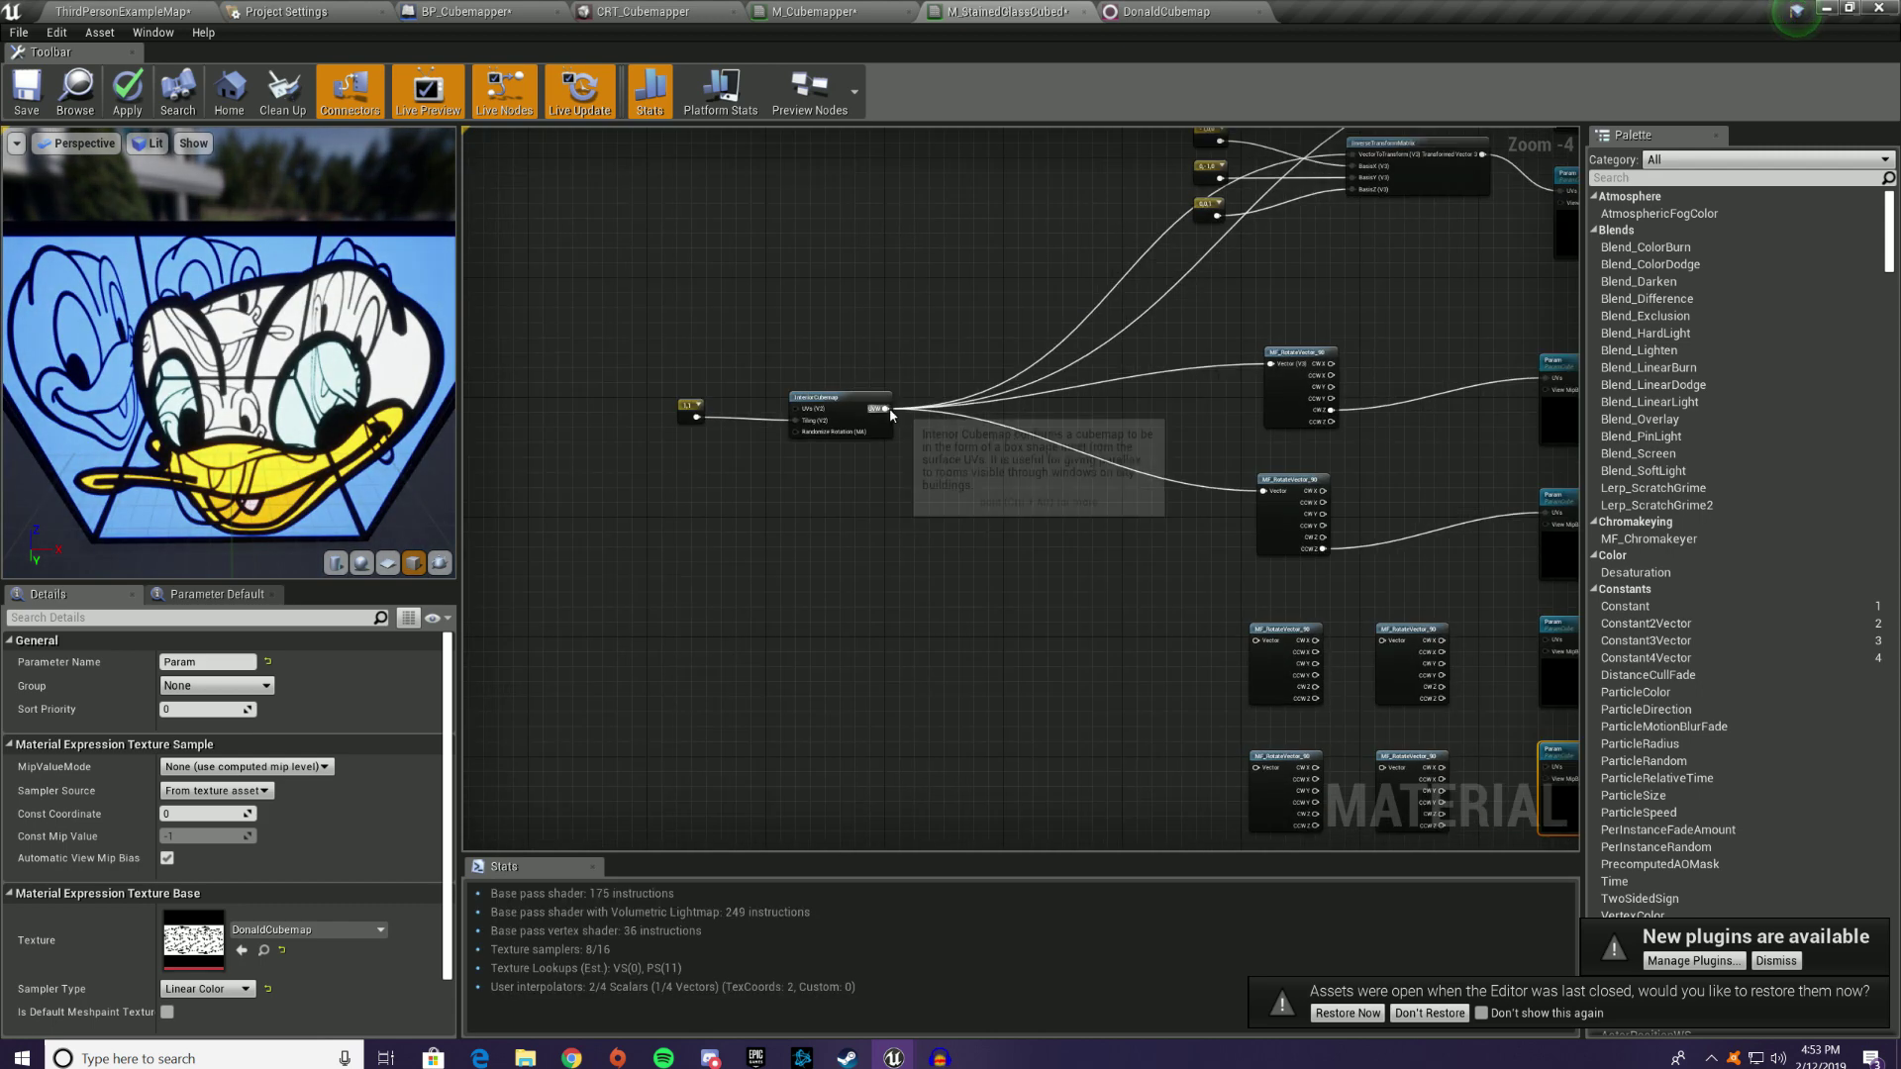
pyautogui.moveTo(885, 408); pyautogui.dragTo(1263, 649)
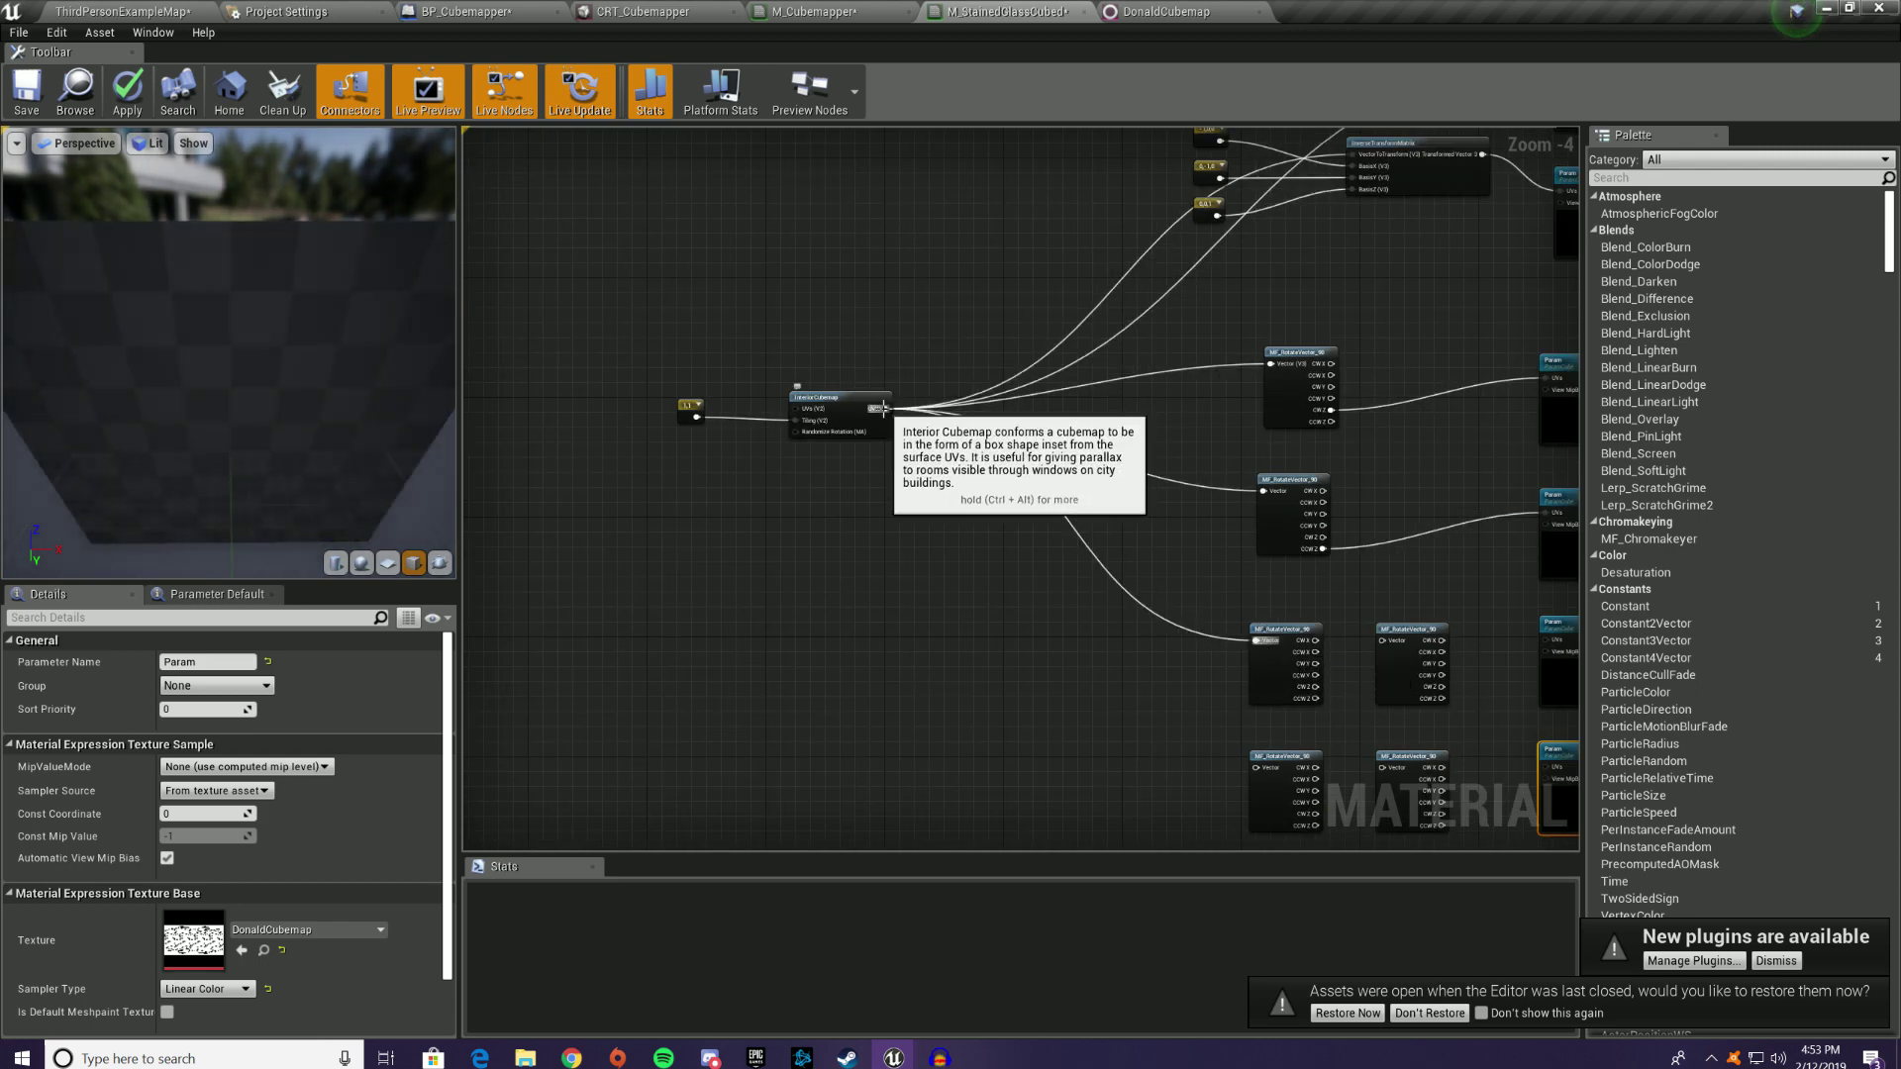
pyautogui.moveTo(885, 407); pyautogui.dragTo(1260, 774)
# Step: Chain the new rotations into their Param UVs, using CCW Y then CW Z for the upper row and CW Y then CCW Z for the lower
pyautogui.moveTo(1483, 664); pyautogui.dragTo(1328, 640, button='right')
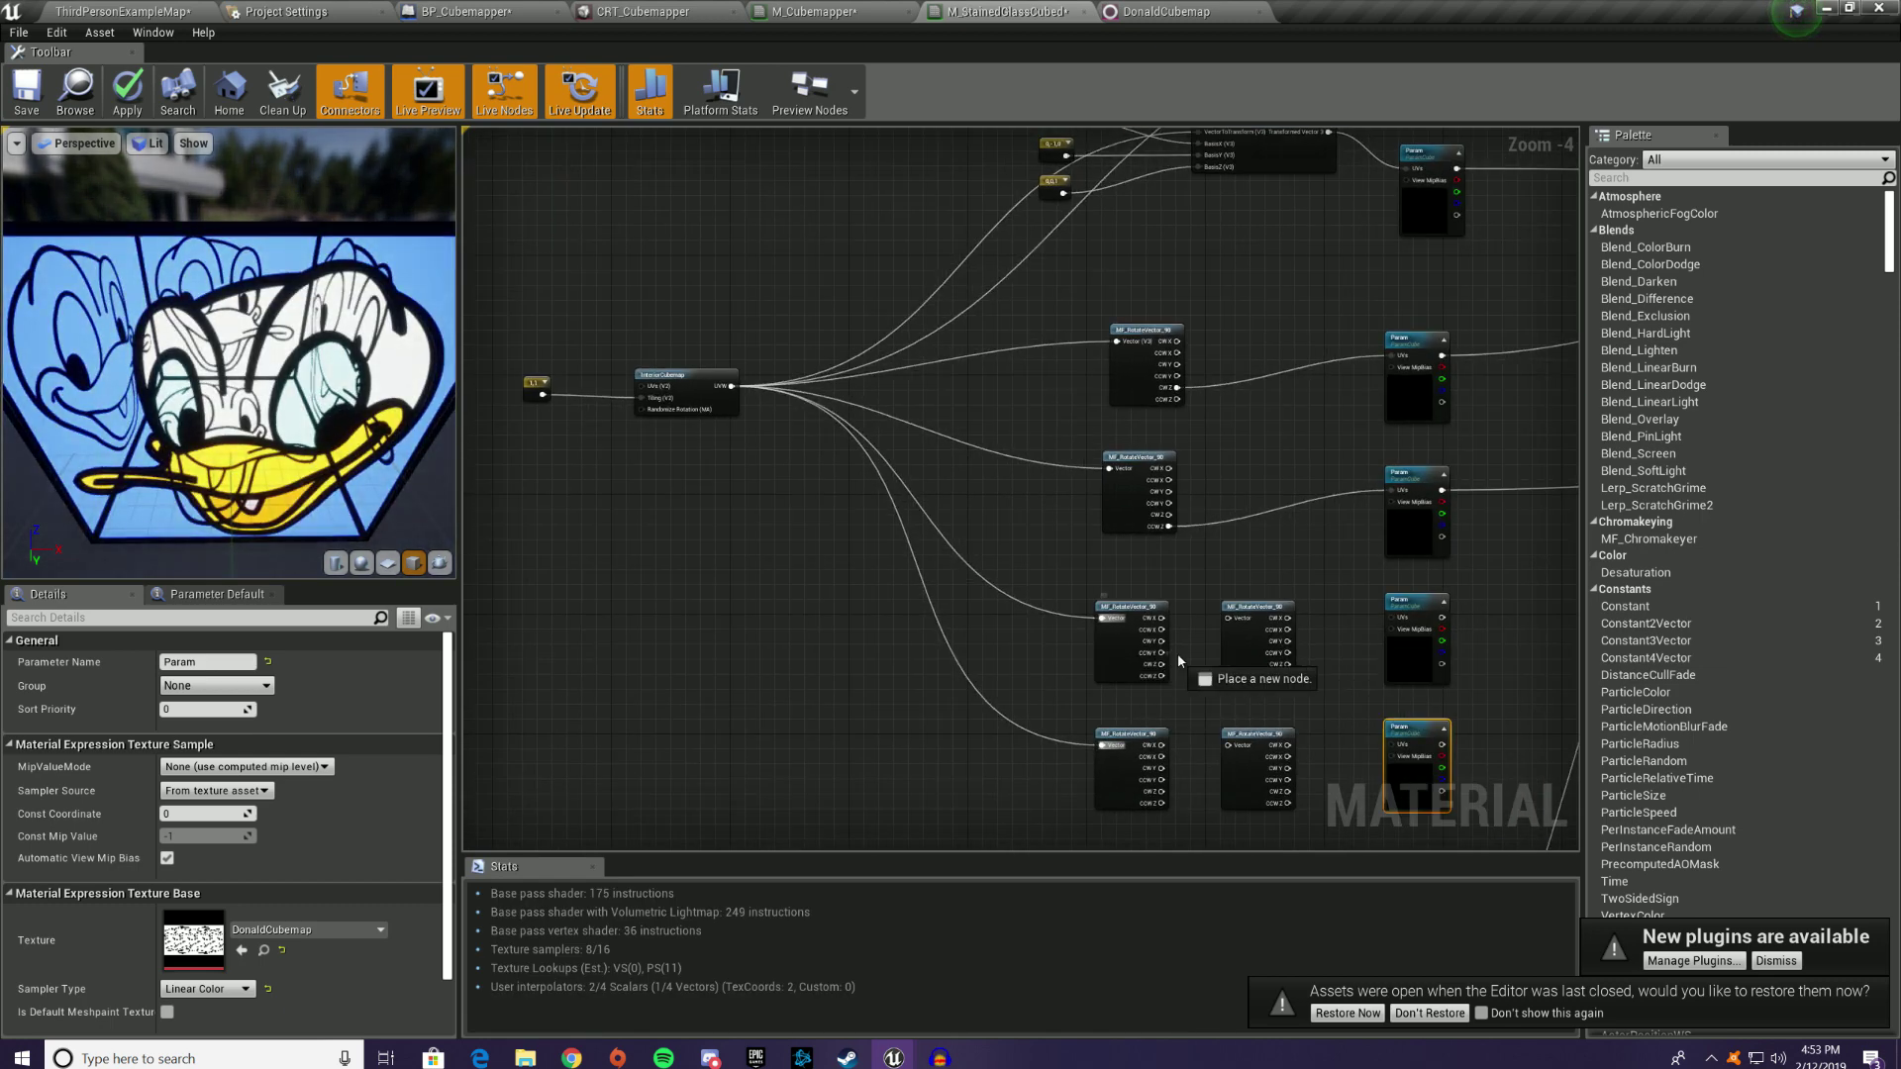
pyautogui.moveTo(1247, 616); pyautogui.dragTo(1394, 614)
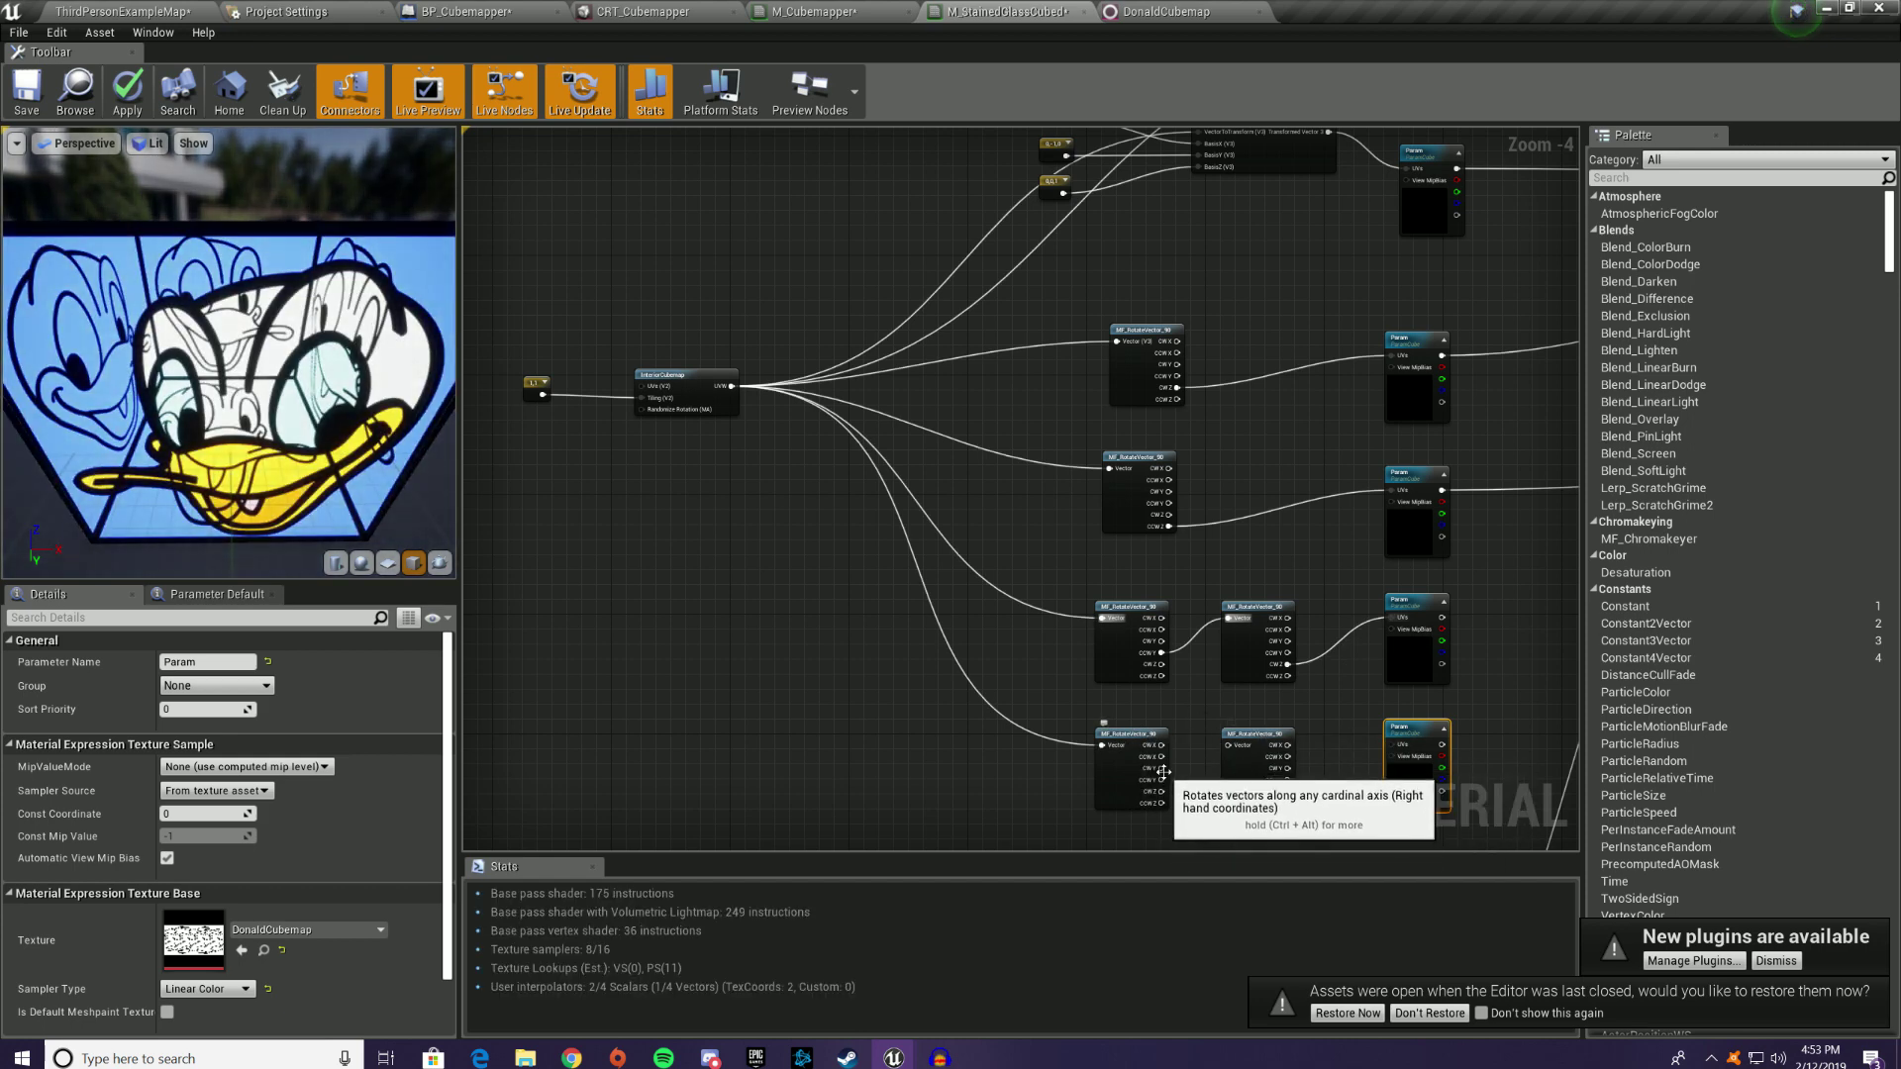
pyautogui.moveTo(1163, 772); pyautogui.dragTo(1231, 746)
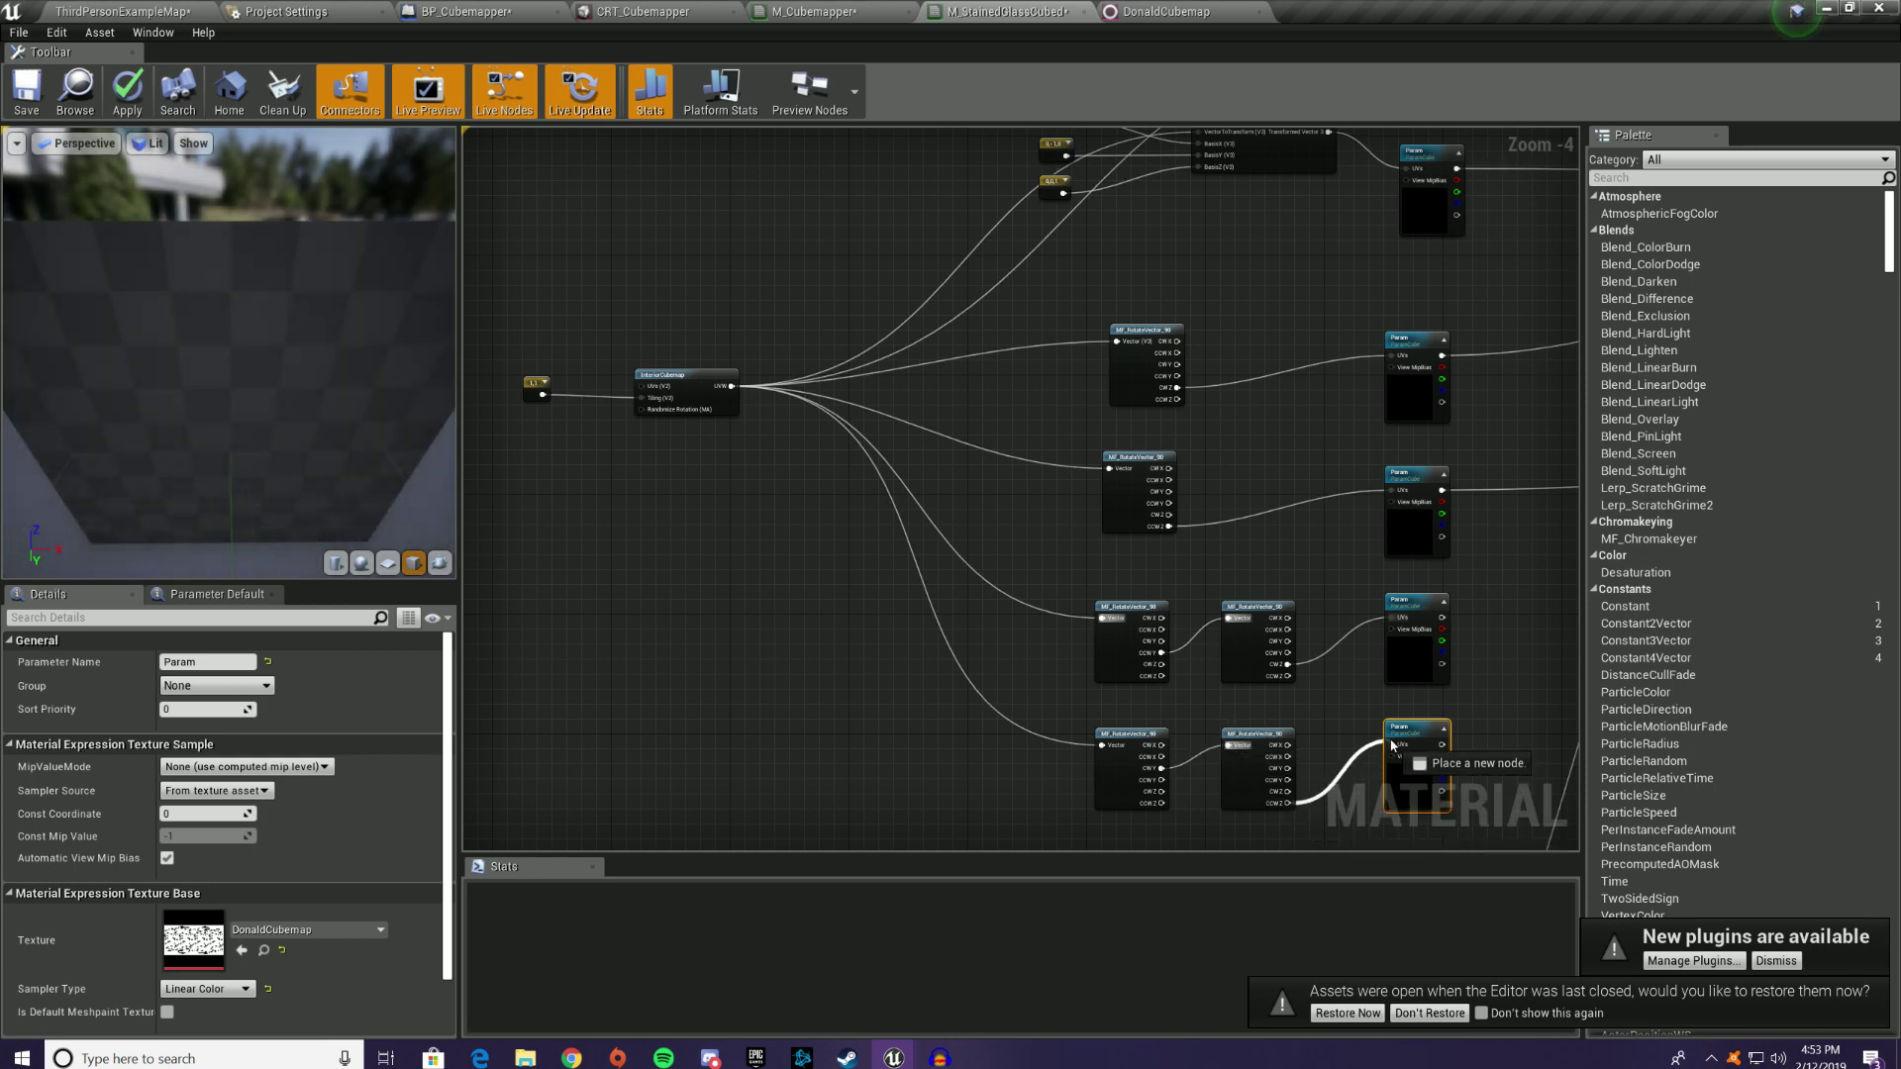
pyautogui.moveTo(1398, 754); pyautogui.dragTo(1395, 748)
# Step: Wire the two new Param outputs into the lowest Lerp, the upper row into B and the lower row into A
pyautogui.moveTo(1397, 748); pyautogui.dragTo(1106, 593, button='right')
pyautogui.moveTo(1391, 544); pyautogui.dragTo(966, 526, button='right')
pyautogui.scroll(-1, 1101, 487)
pyautogui.moveTo(749, 494); pyautogui.dragTo(1135, 526)
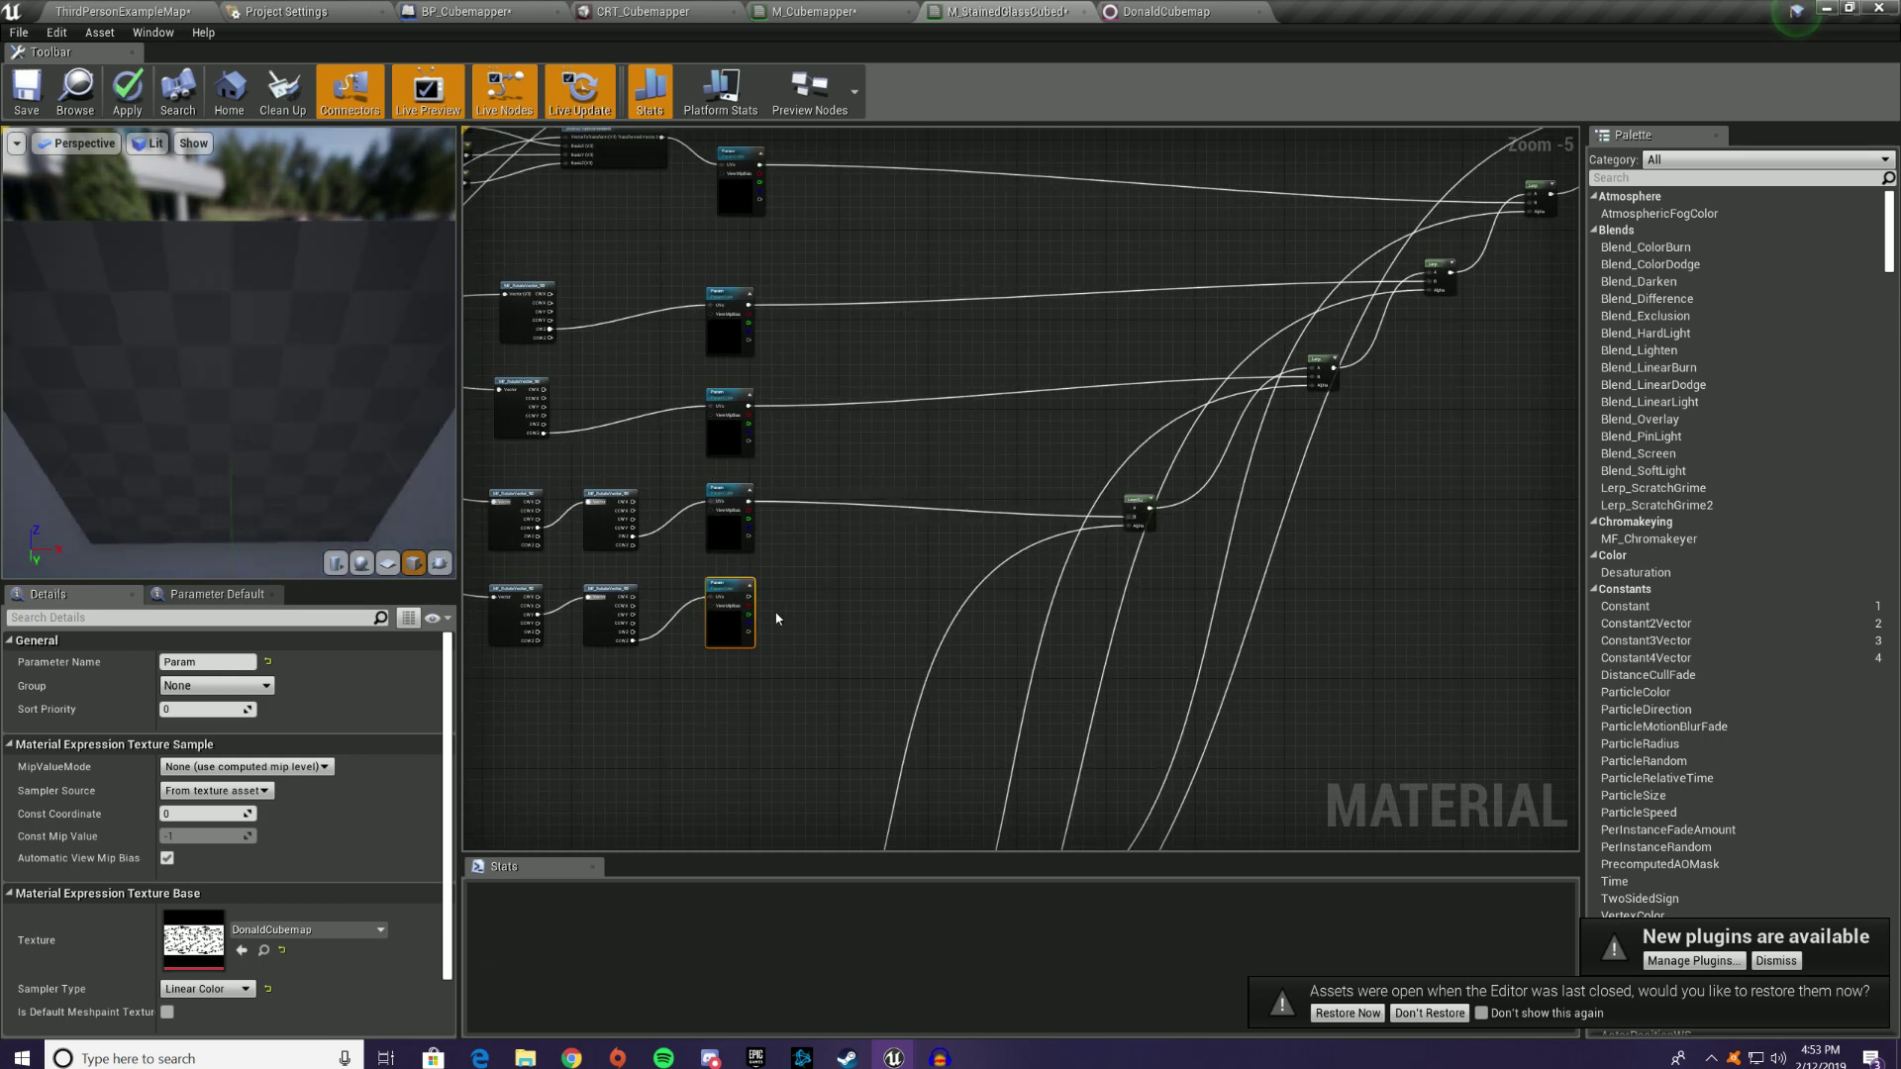
pyautogui.moveTo(749, 596); pyautogui.dragTo(1132, 516)
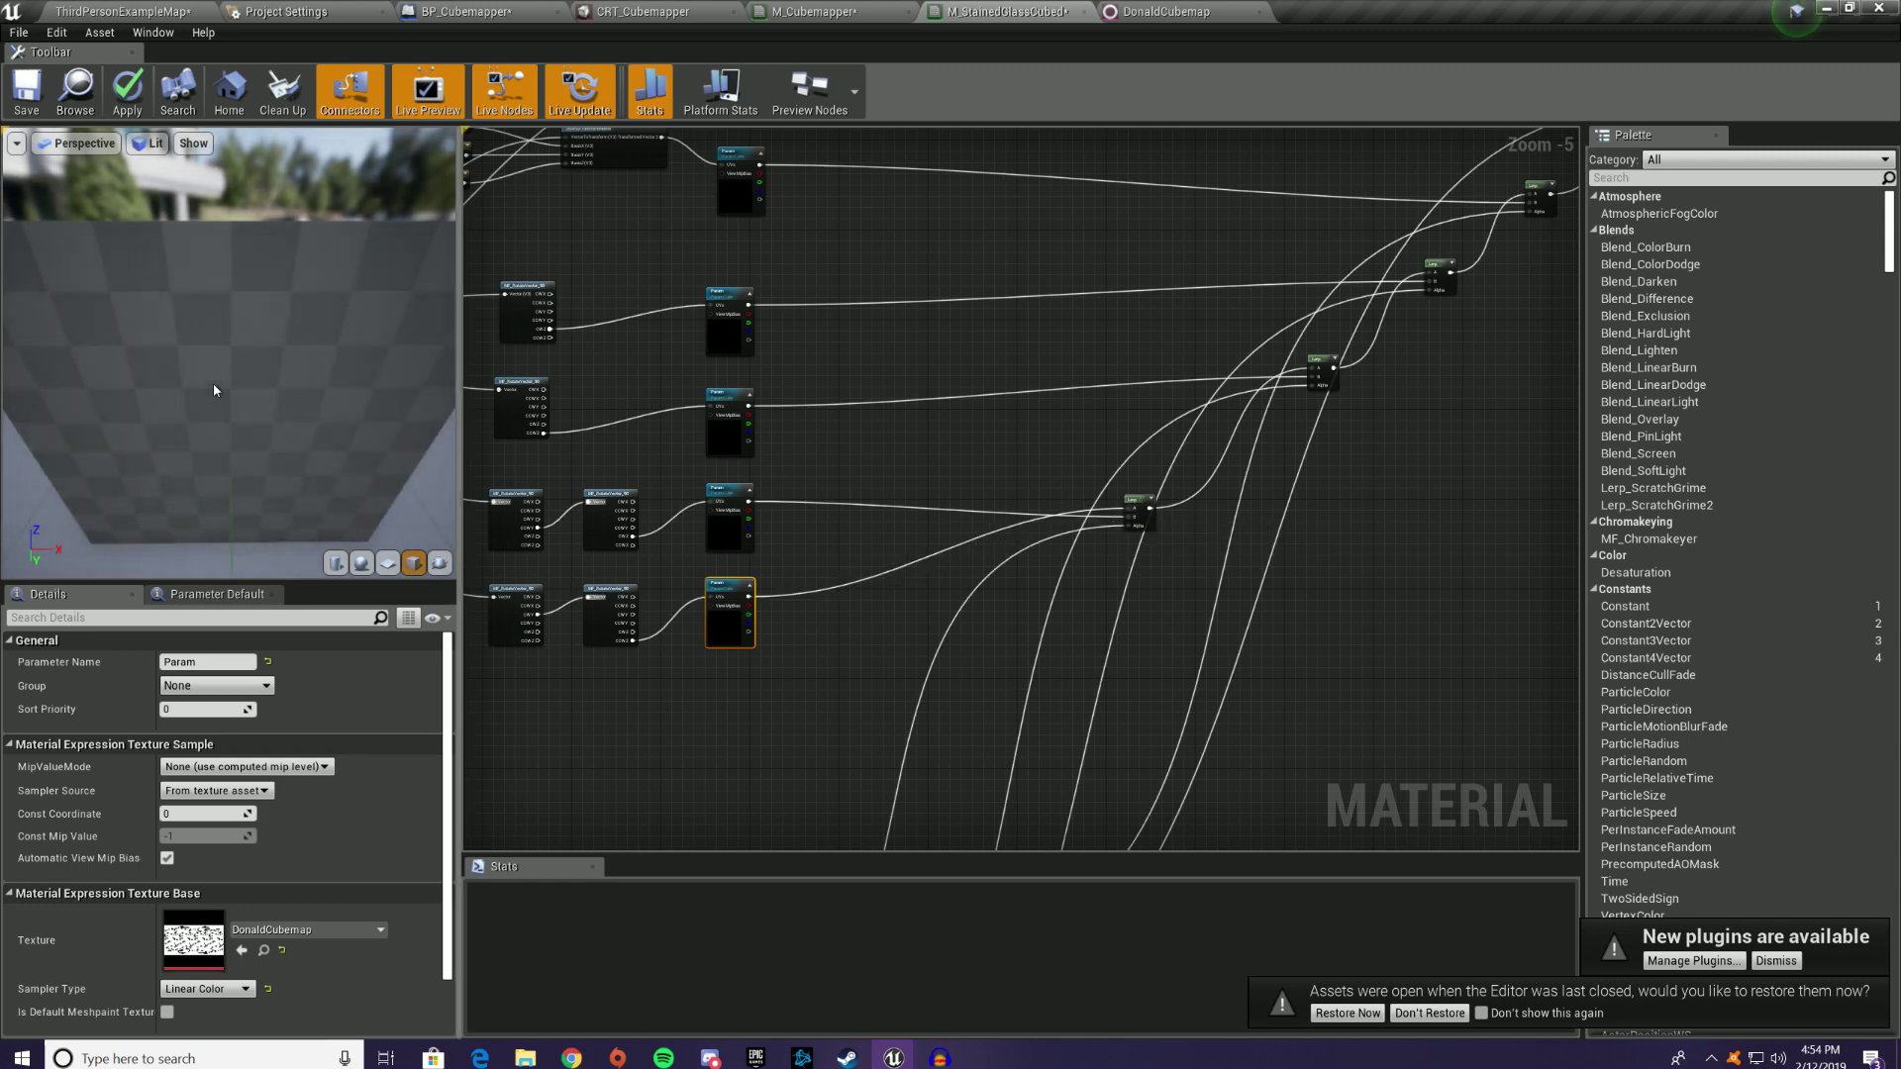
# Step: Examine the interior image orientation on all faces of the material preview cube and compare it with the rotation branches
pyautogui.moveTo(288, 391); pyautogui.dragTo(153, 410)
pyautogui.scroll(-5, 267, 374)
pyautogui.scroll(8, 297, 406)
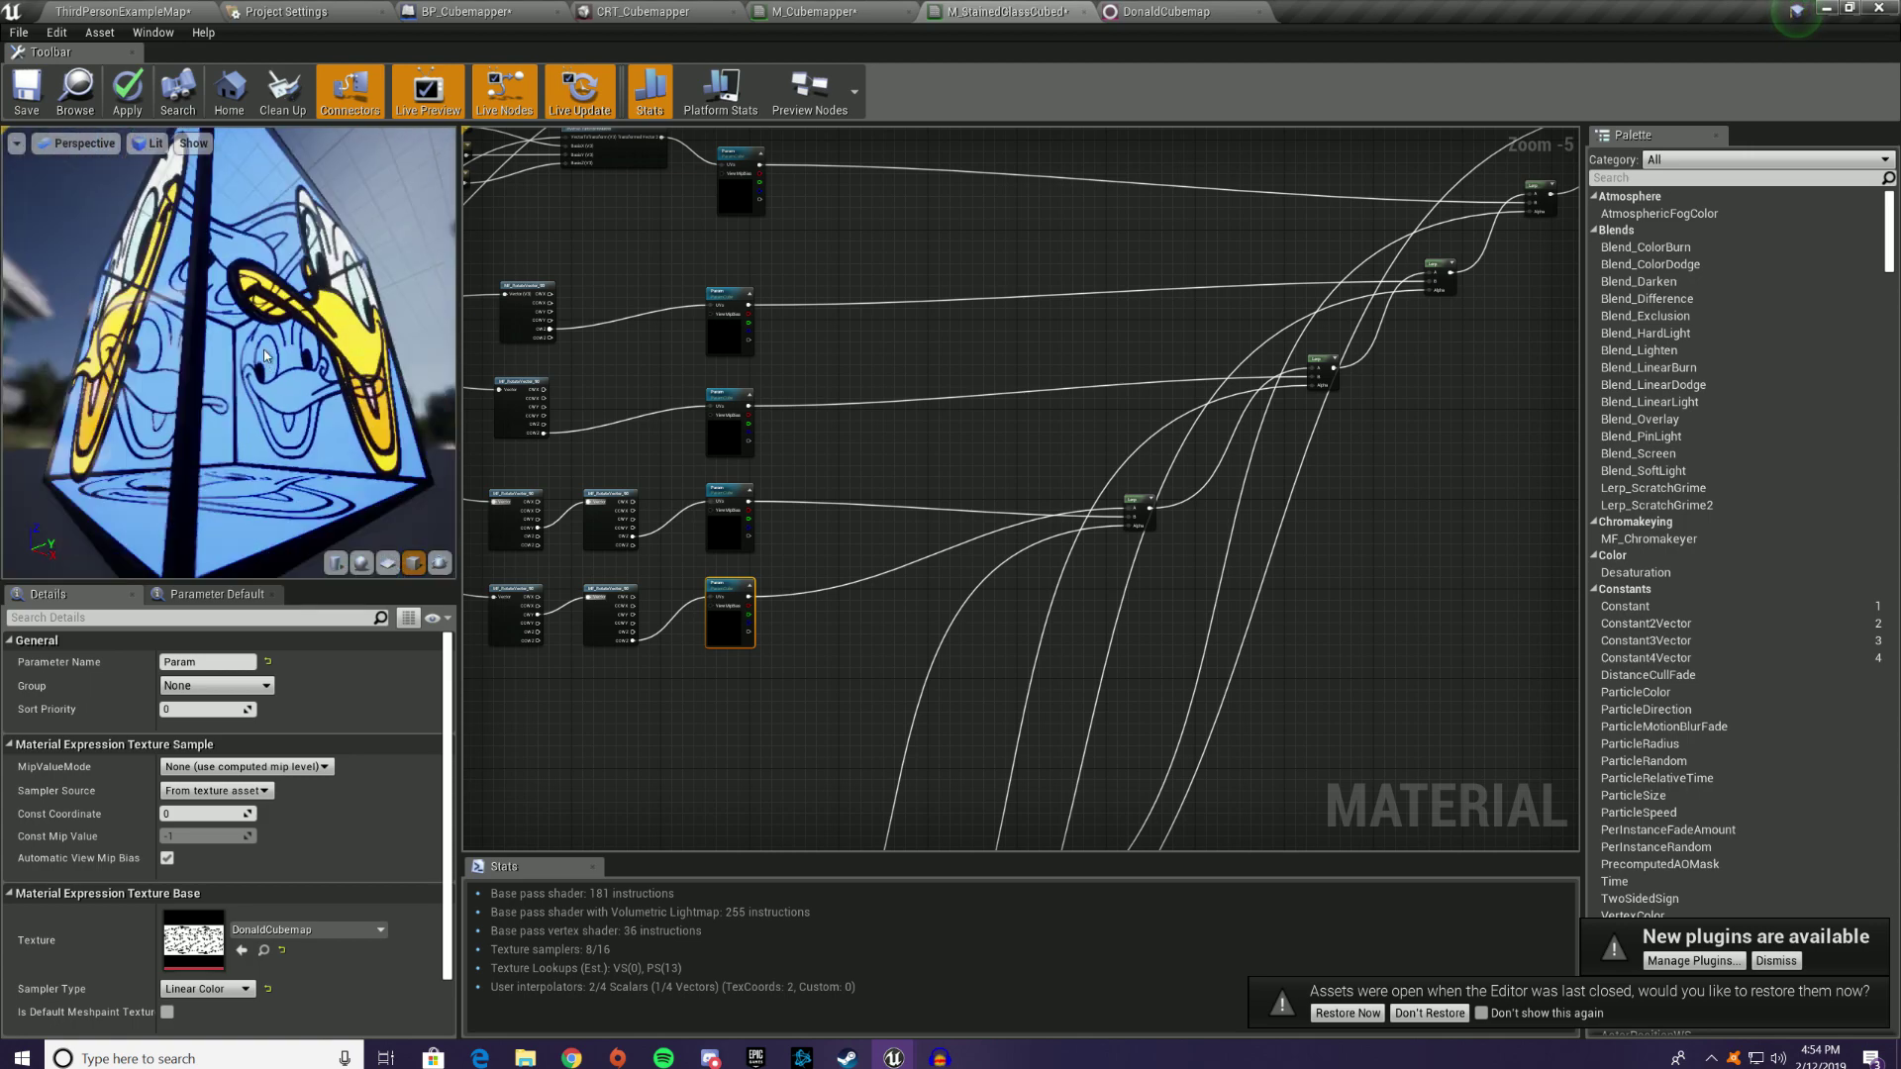
pyautogui.moveTo(263, 350); pyautogui.dragTo(416, 346)
pyautogui.moveTo(825, 390); pyautogui.dragTo(1080, 456, button='right')
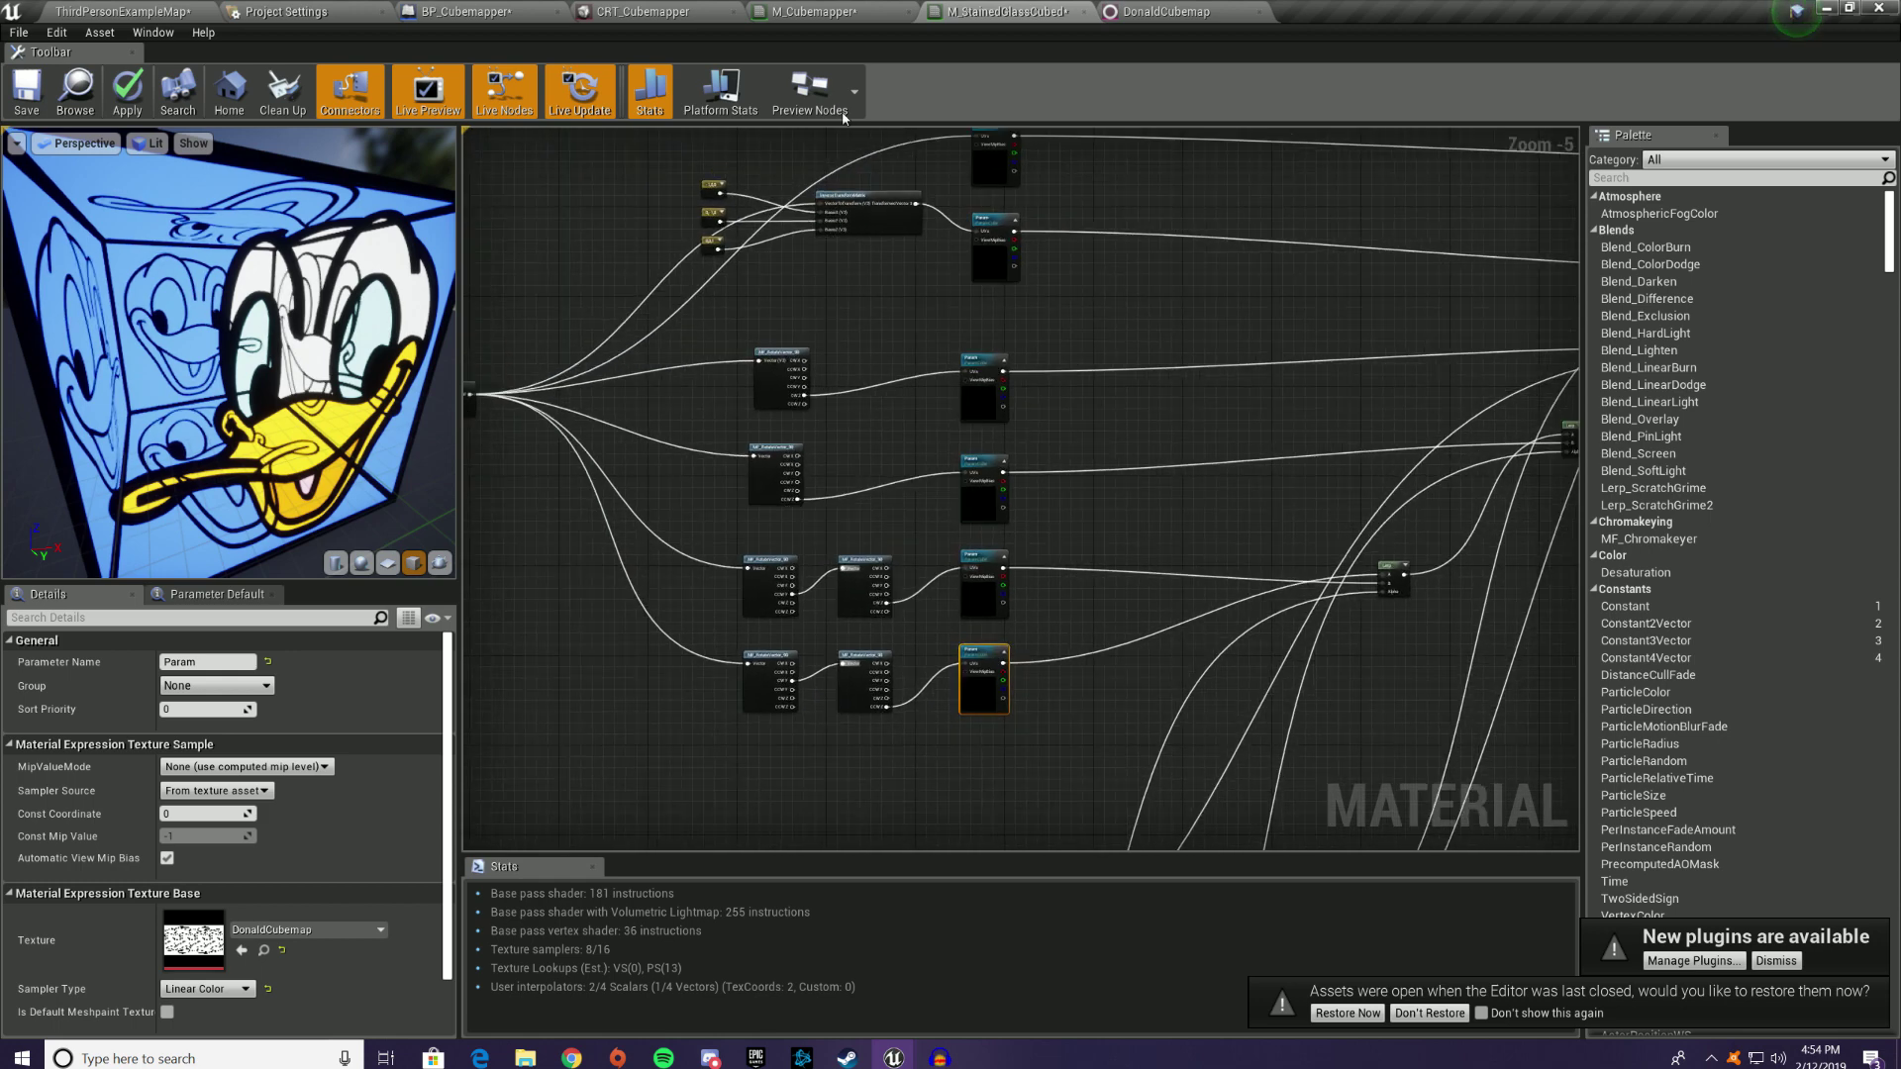
pyautogui.moveTo(213, 401); pyautogui.dragTo(263, 347)
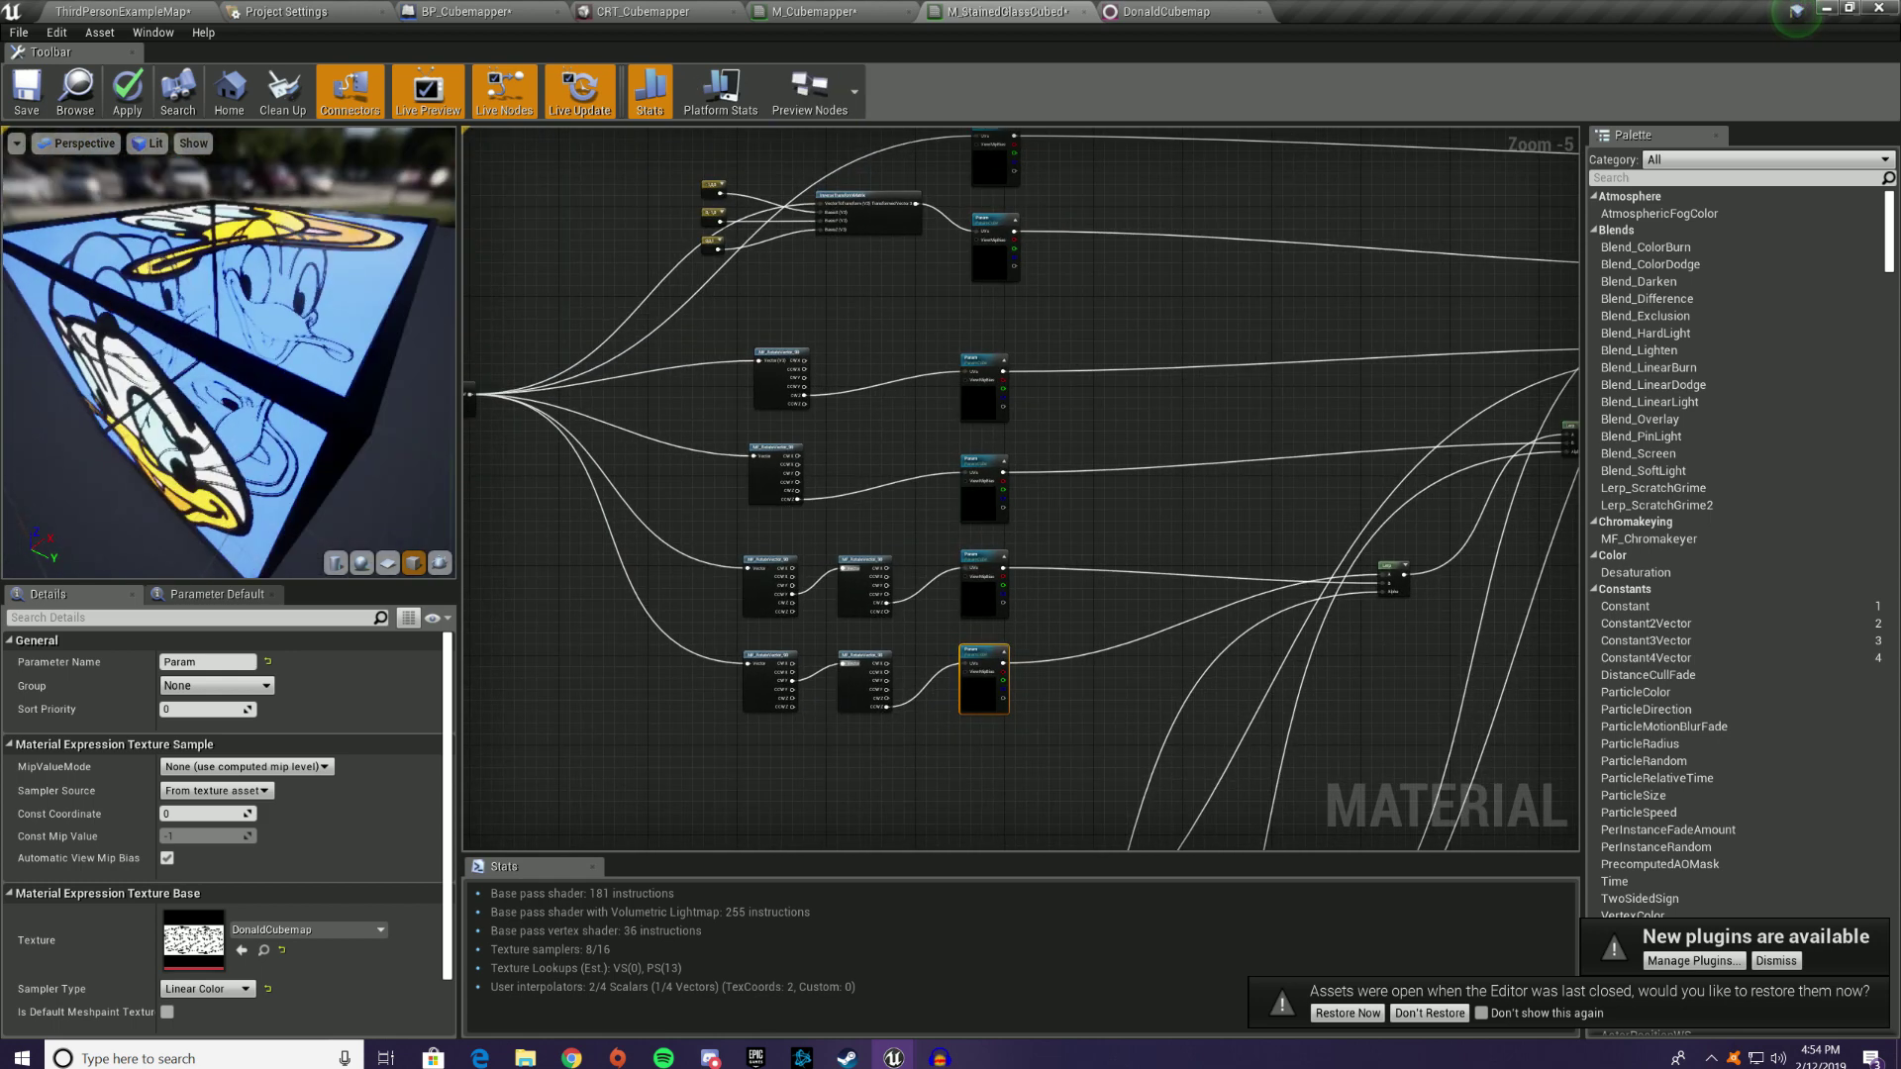
pyautogui.moveTo(203, 448); pyautogui.dragTo(163, 391)
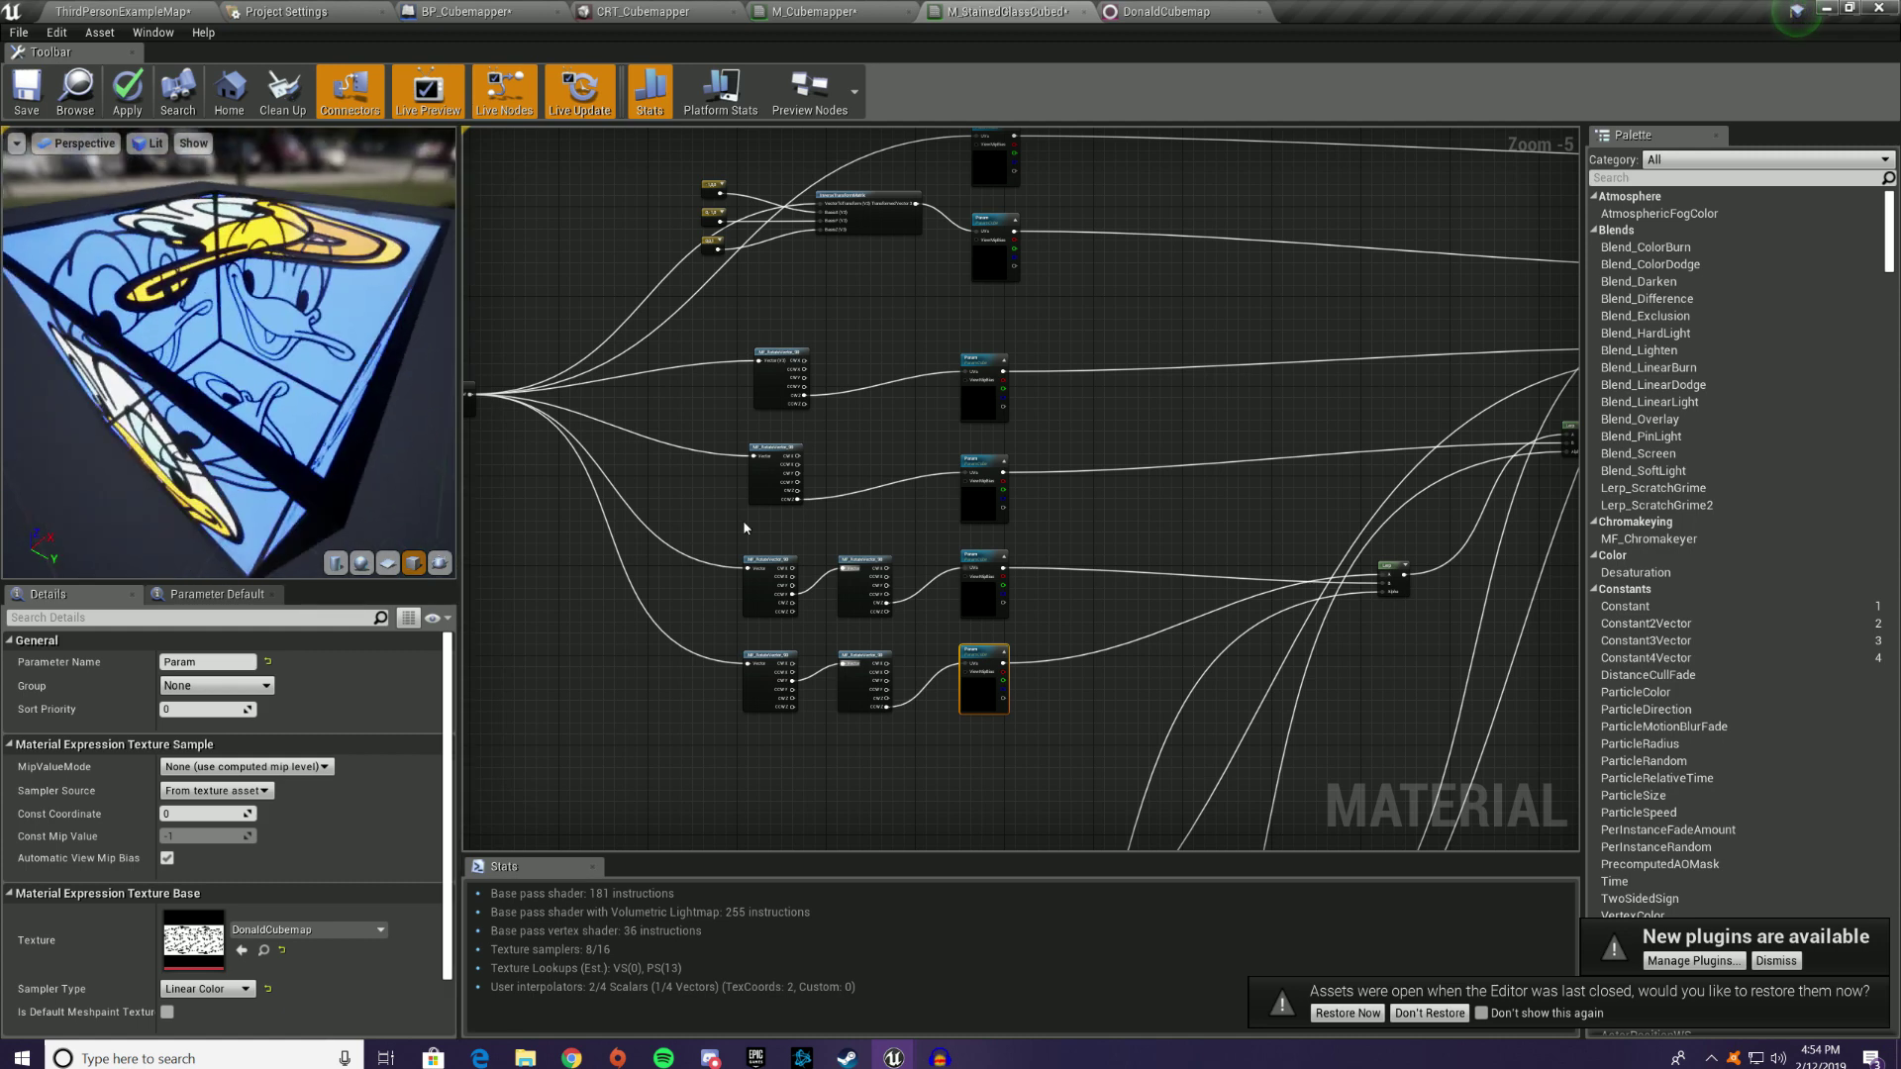
pyautogui.moveTo(908, 421); pyautogui.dragTo(1032, 364, button='right')
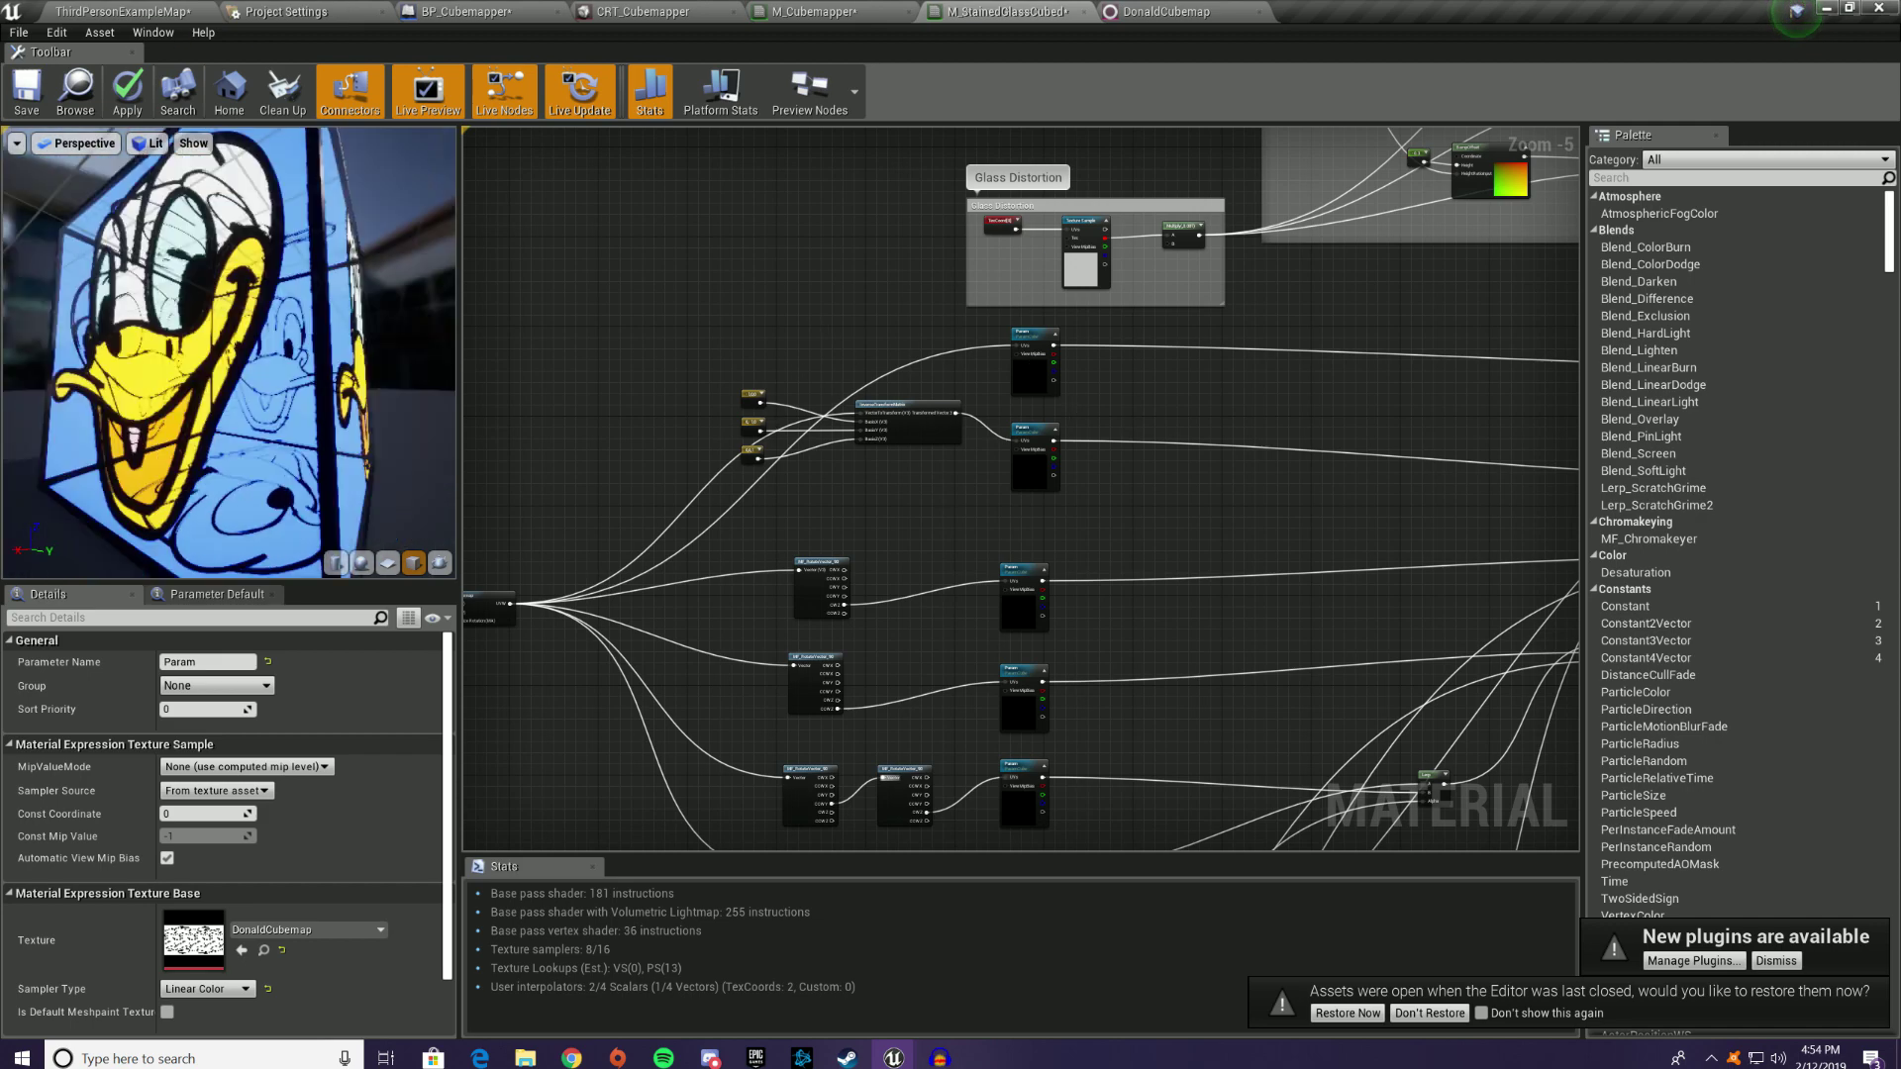
pyautogui.moveTo(228, 353); pyautogui.dragTo(317, 268)
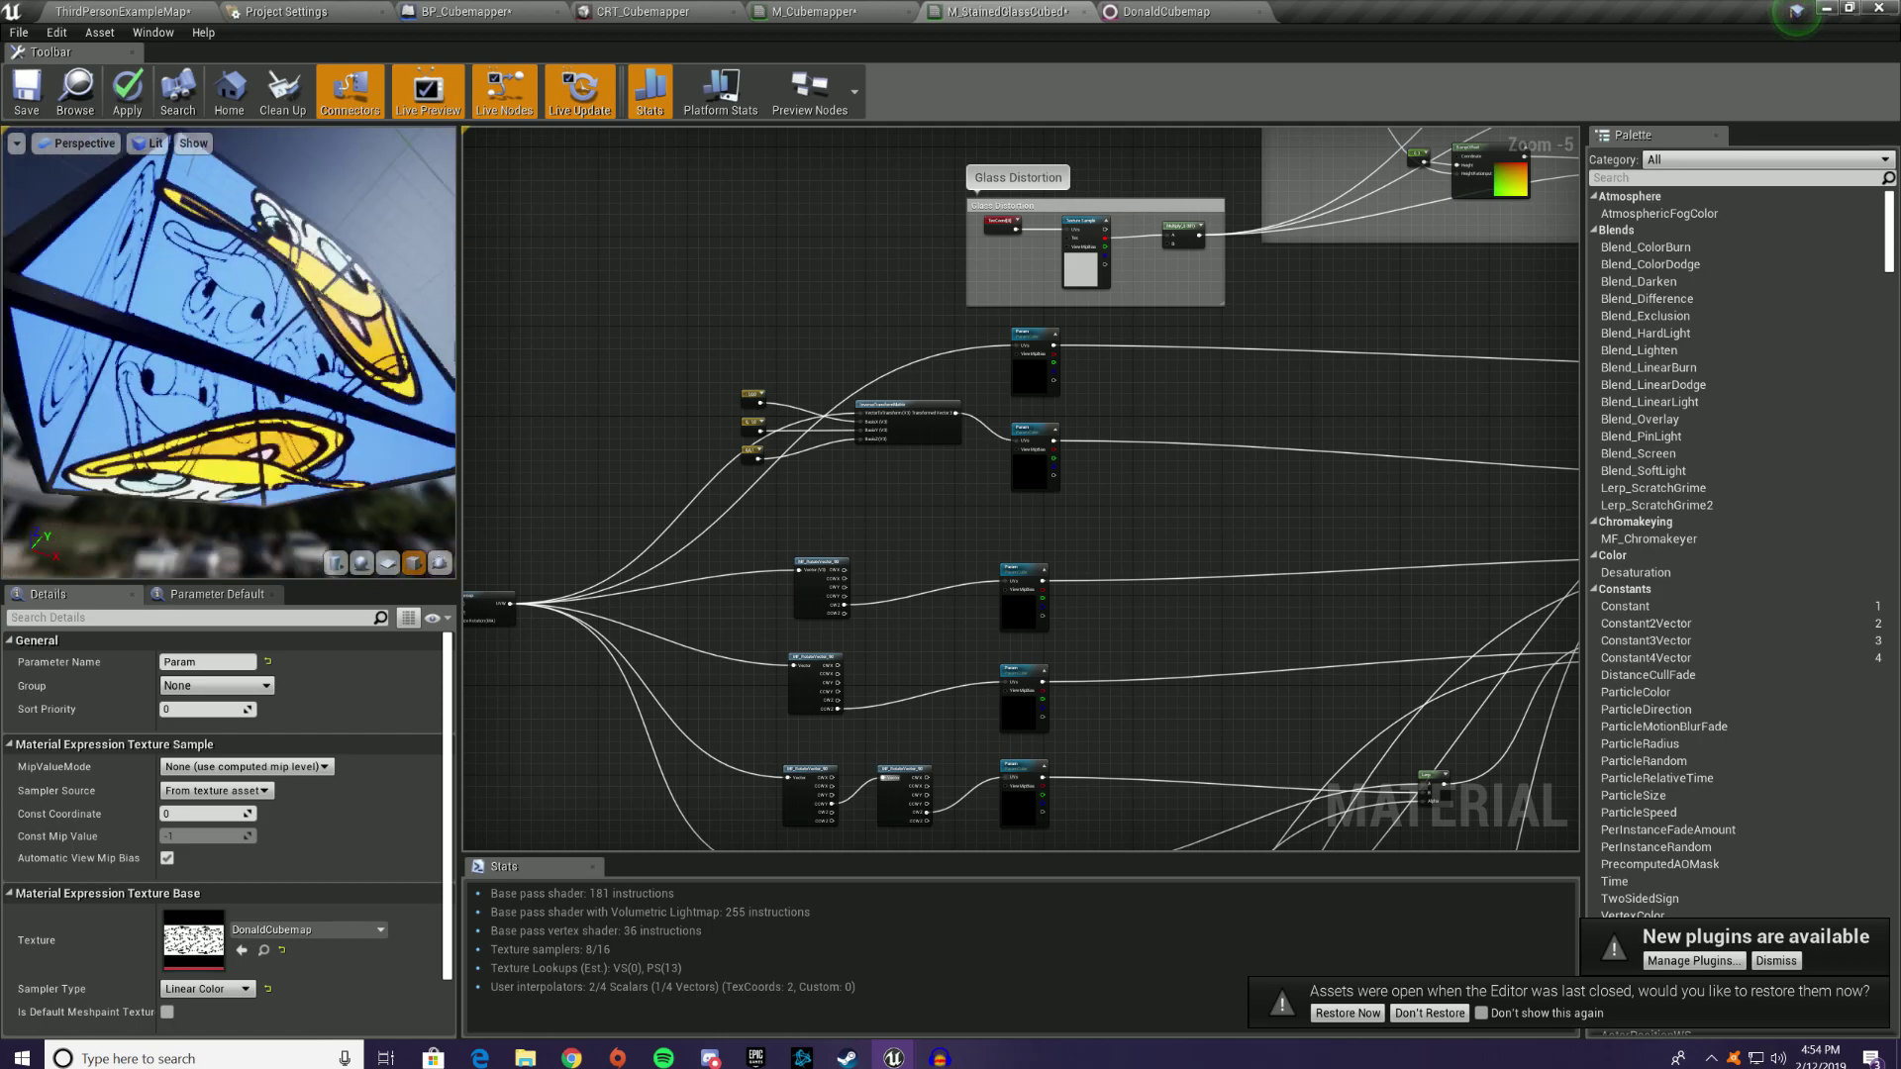
pyautogui.moveTo(227, 352); pyautogui.dragTo(347, 287)
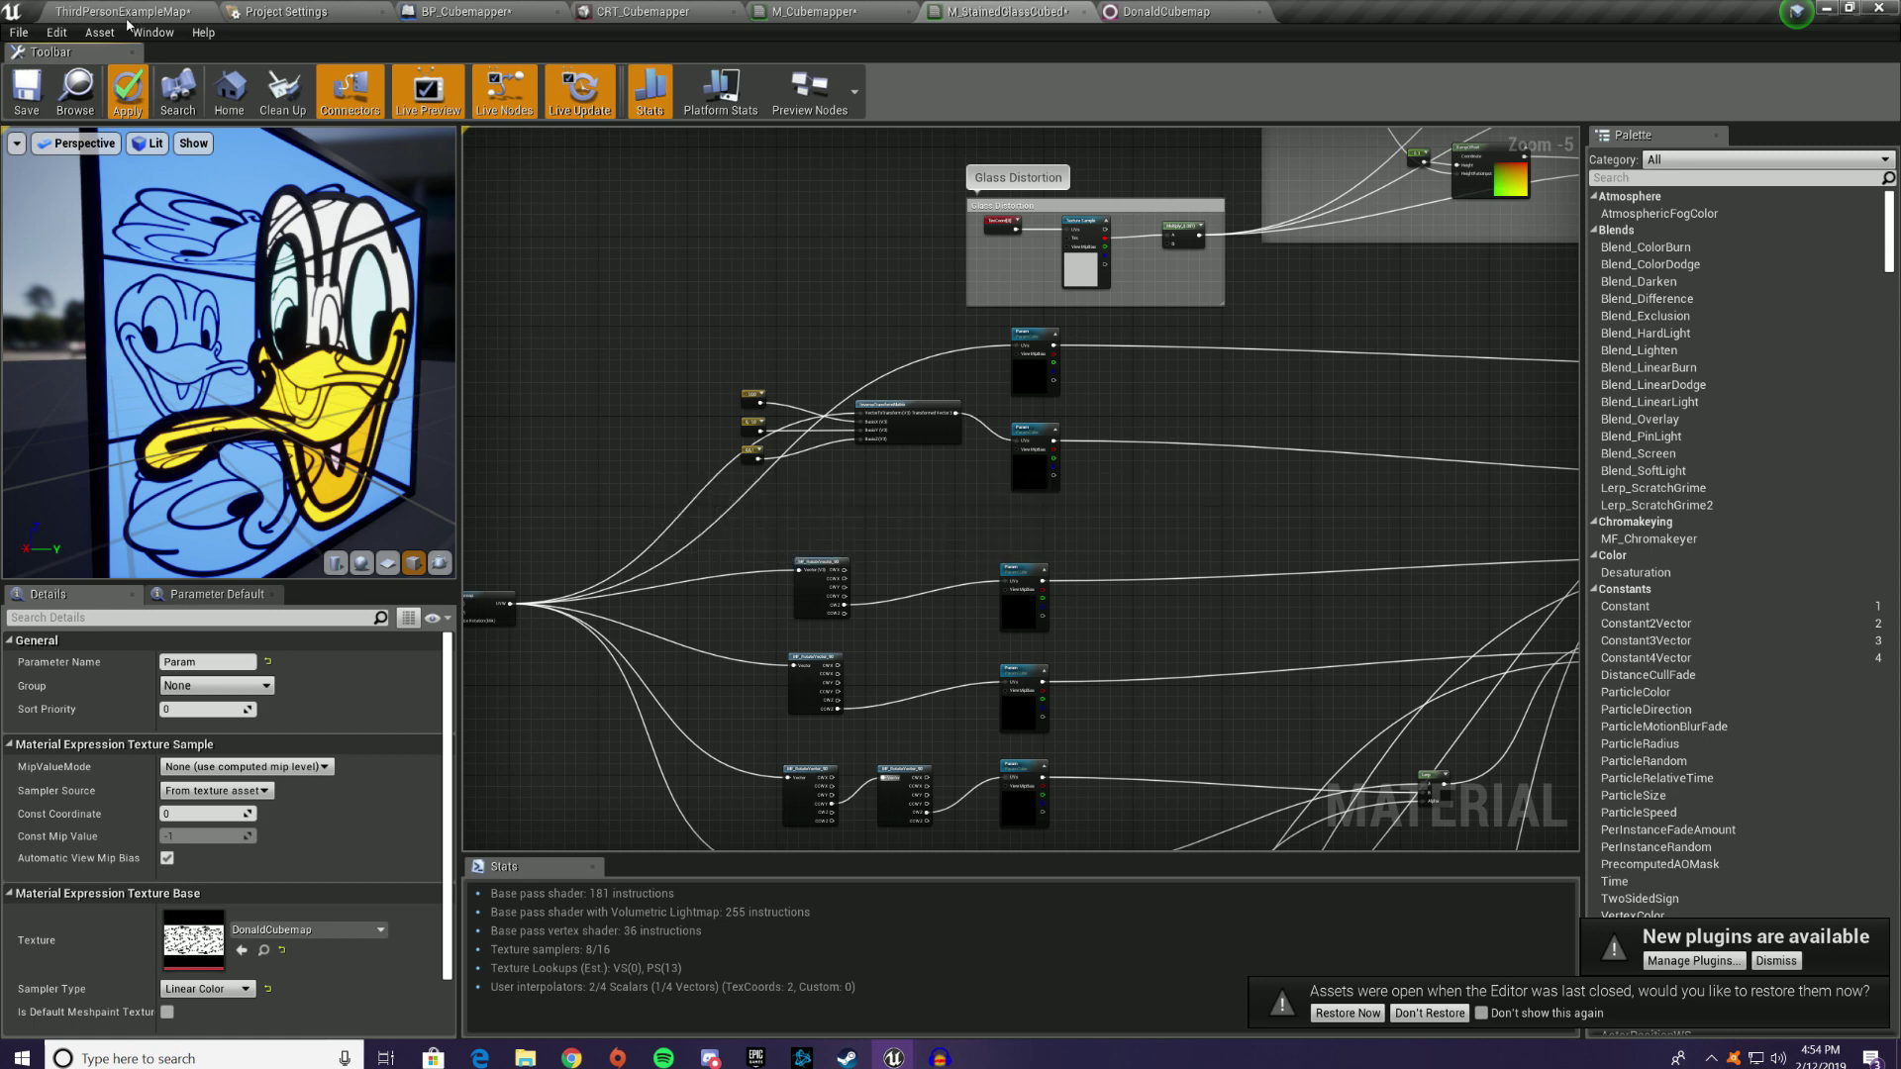
# Step: Switch to the ThirdPersonExampleMap level and examine the stained glass cube's faces from several angles
pyautogui.click(127, 9)
pyautogui.moveTo(659, 389); pyautogui.dragTo(812, 426, button='right')
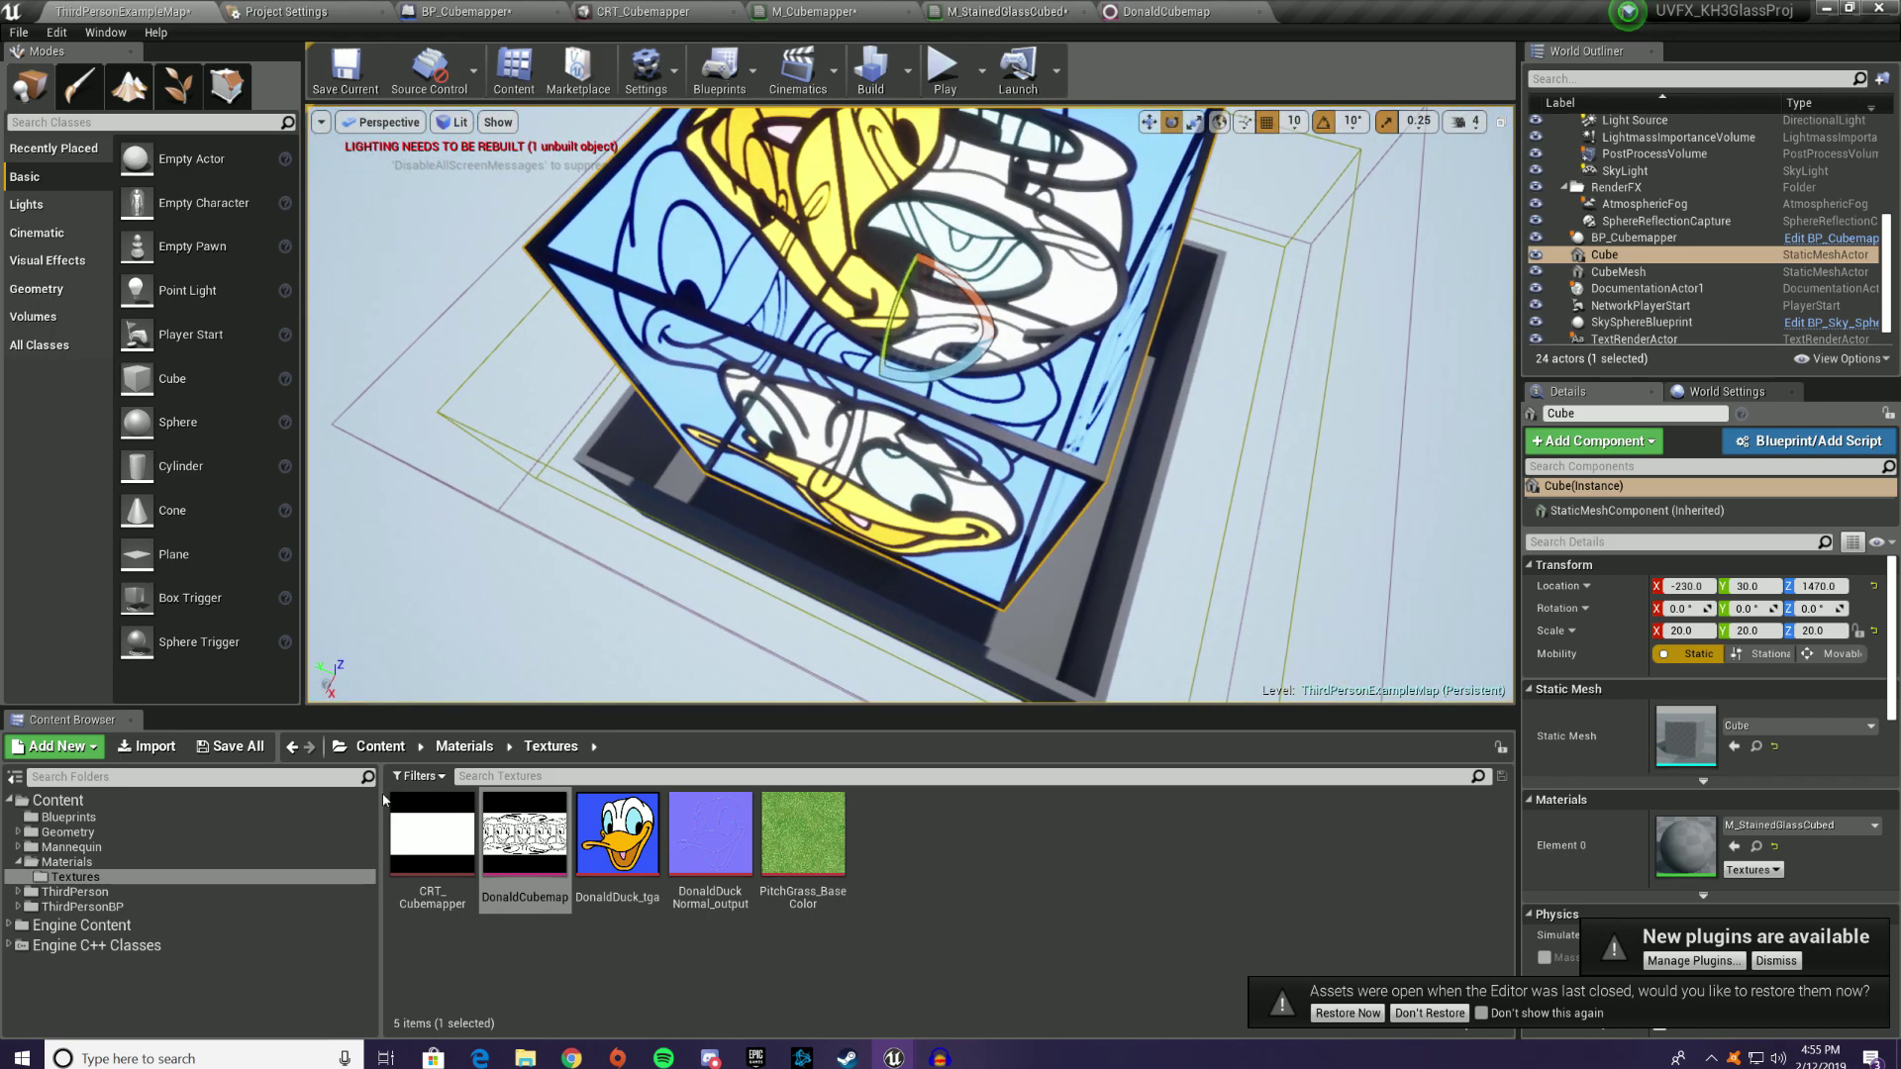
pyautogui.moveTo(1010, 450); pyautogui.dragTo(968, 458, button='right')
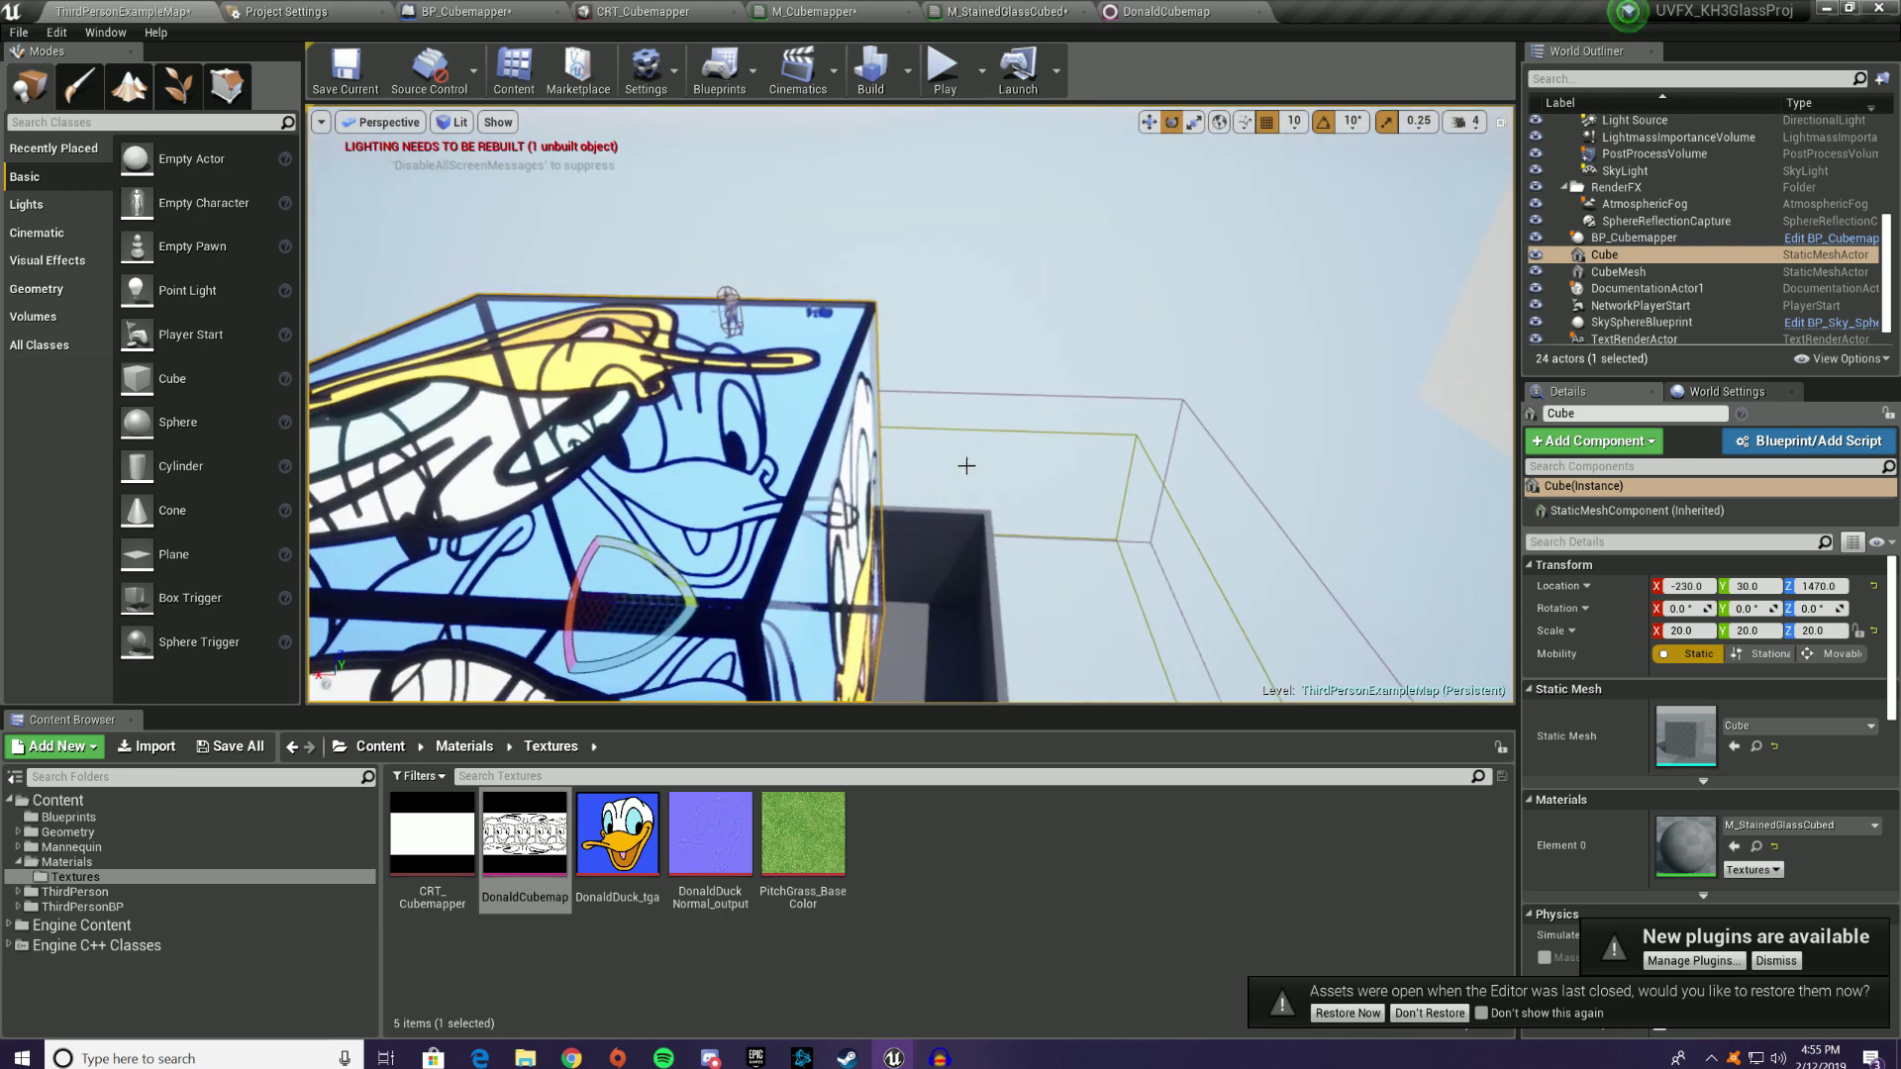
# Step: In M_Cubemapper, set the Texture Sample to the flipbook texture, feed its RGB output into Emissive Color, and apply the material
pyautogui.click(477, 12)
pyautogui.click(789, 14)
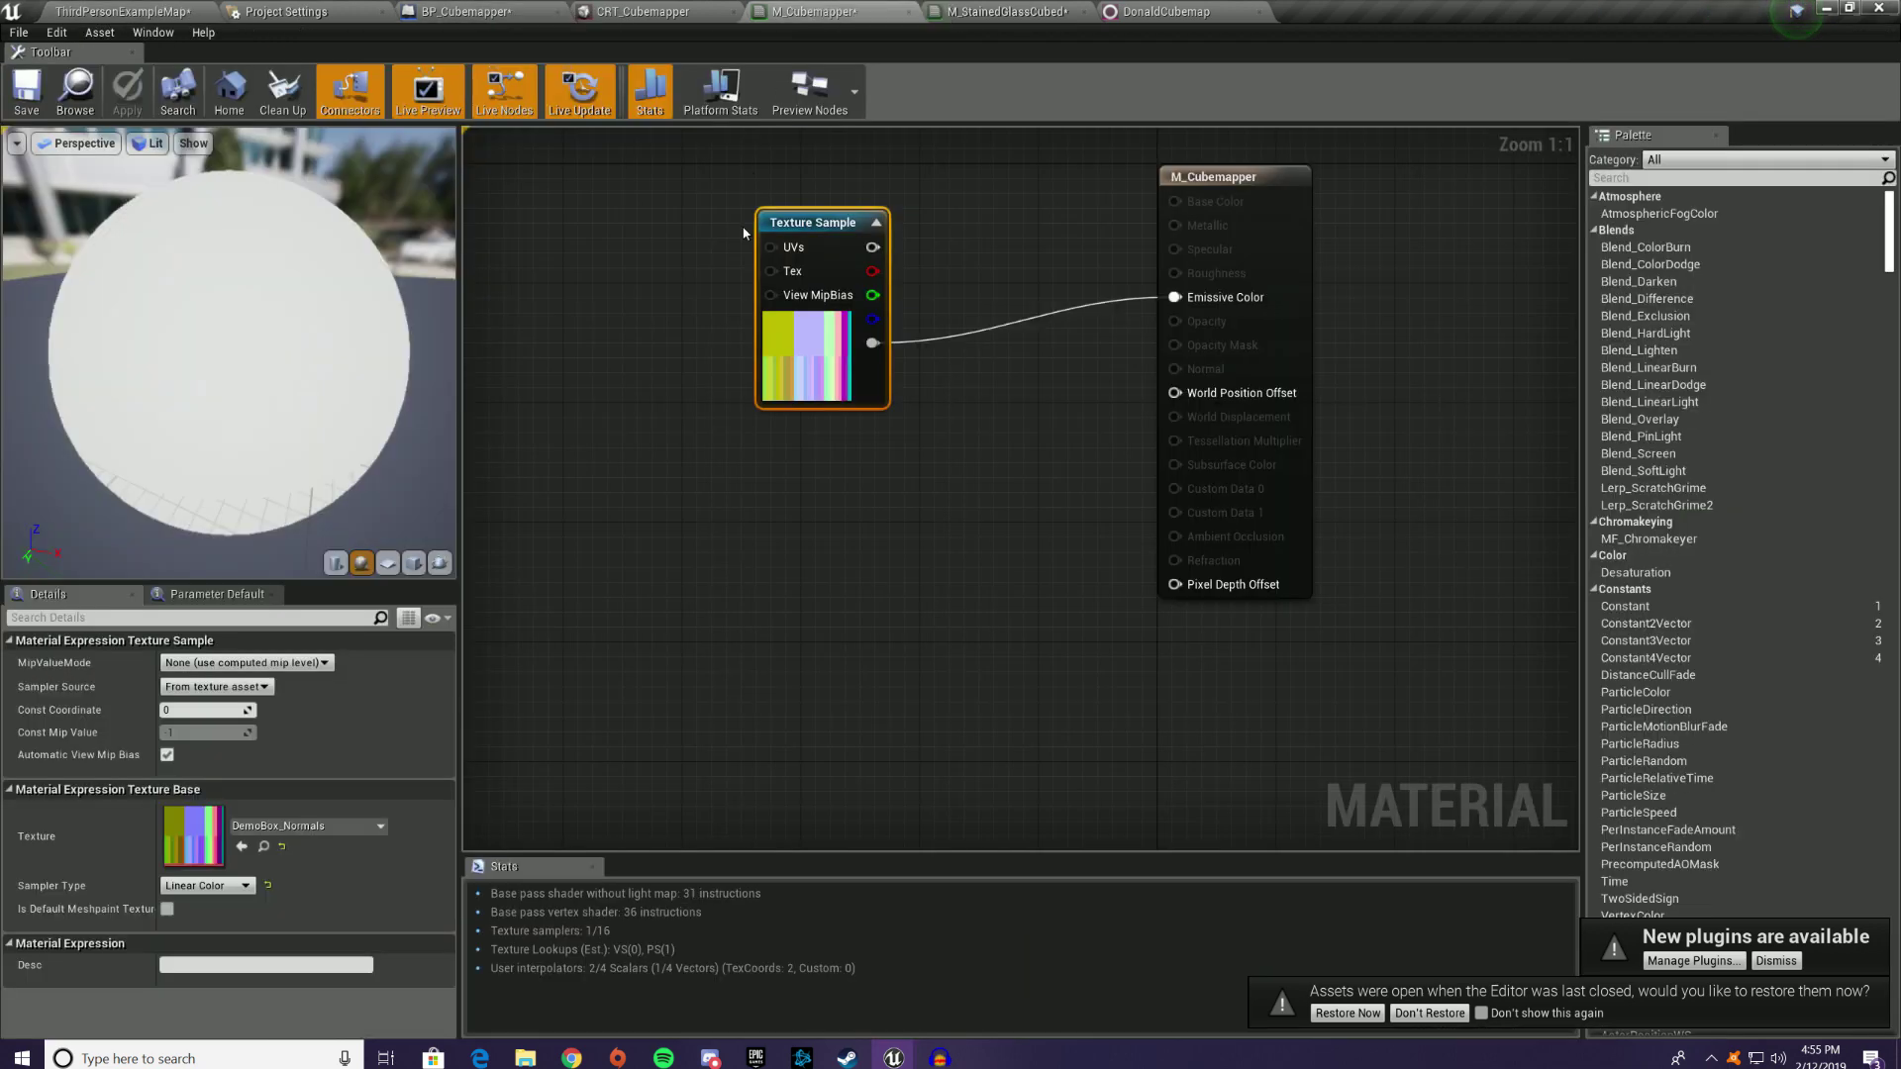
pyautogui.click(293, 826)
pyautogui.scroll(-5, 348, 695)
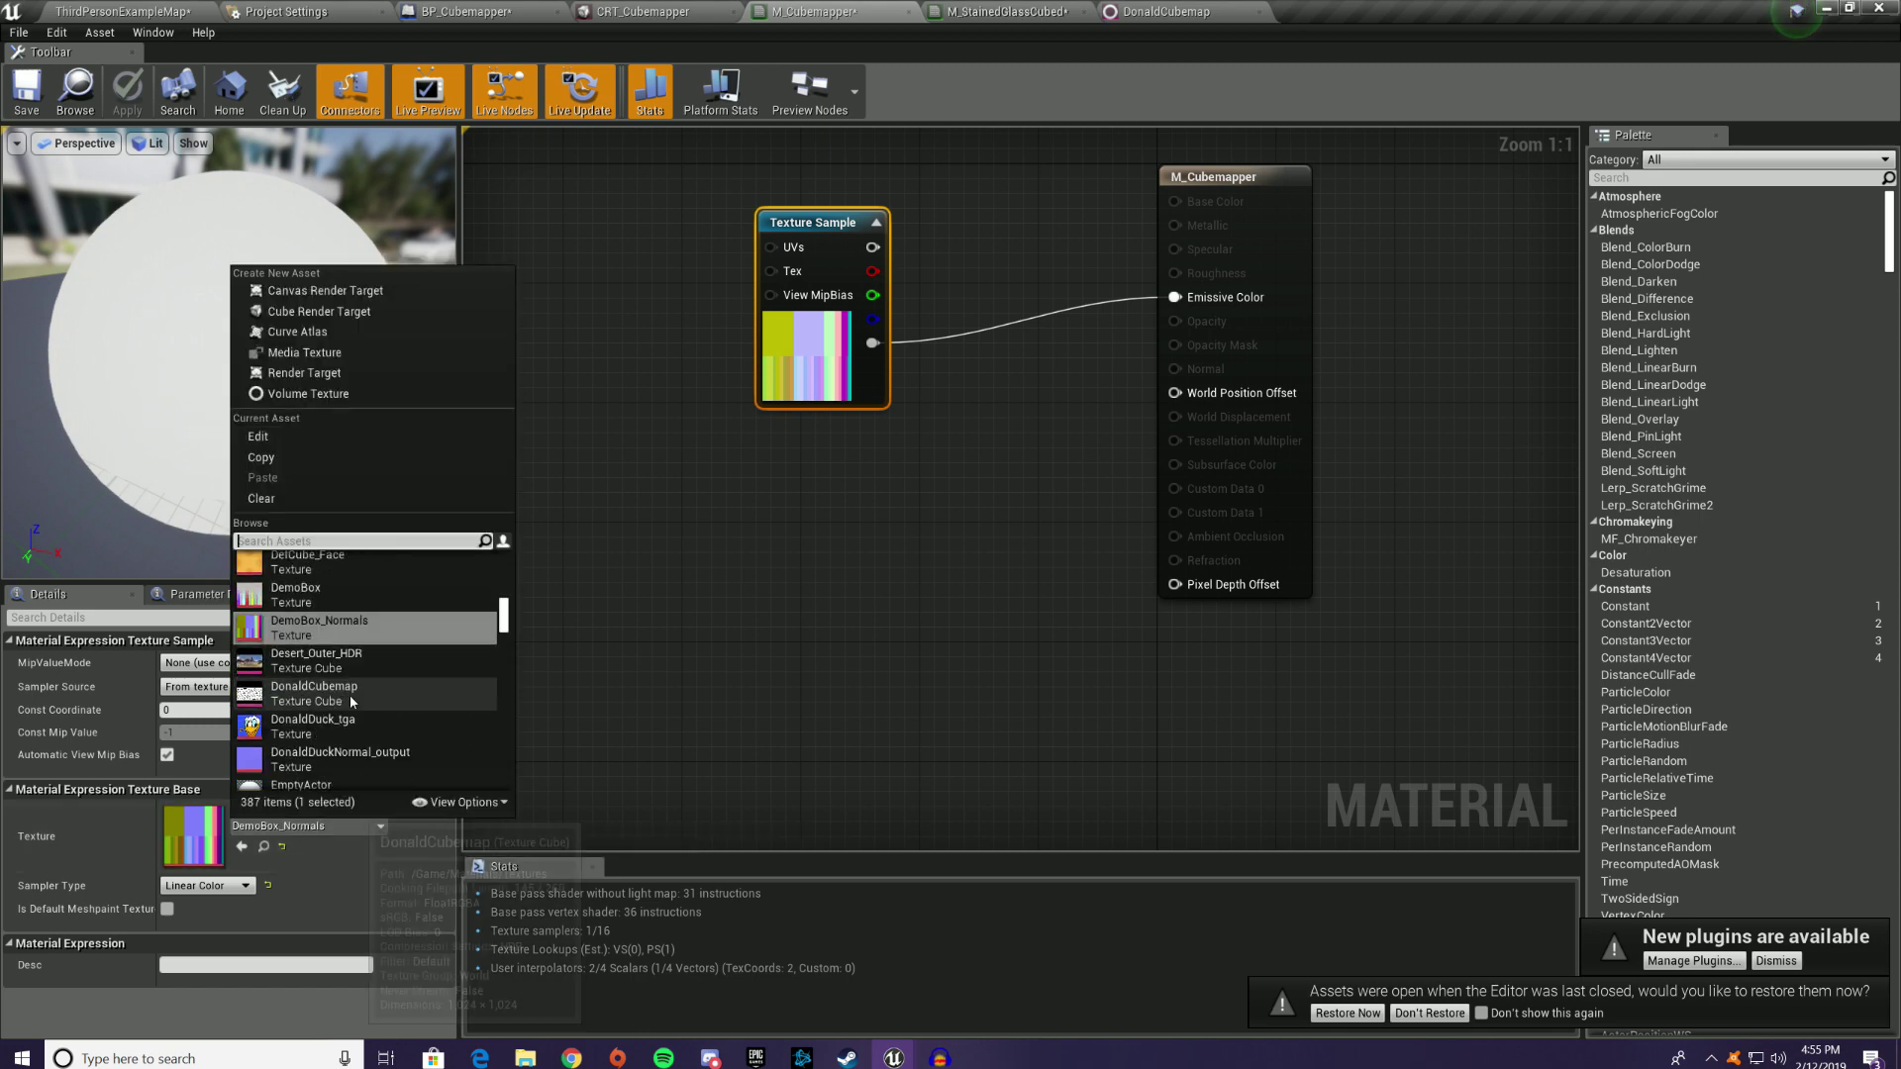
pyautogui.click(344, 616)
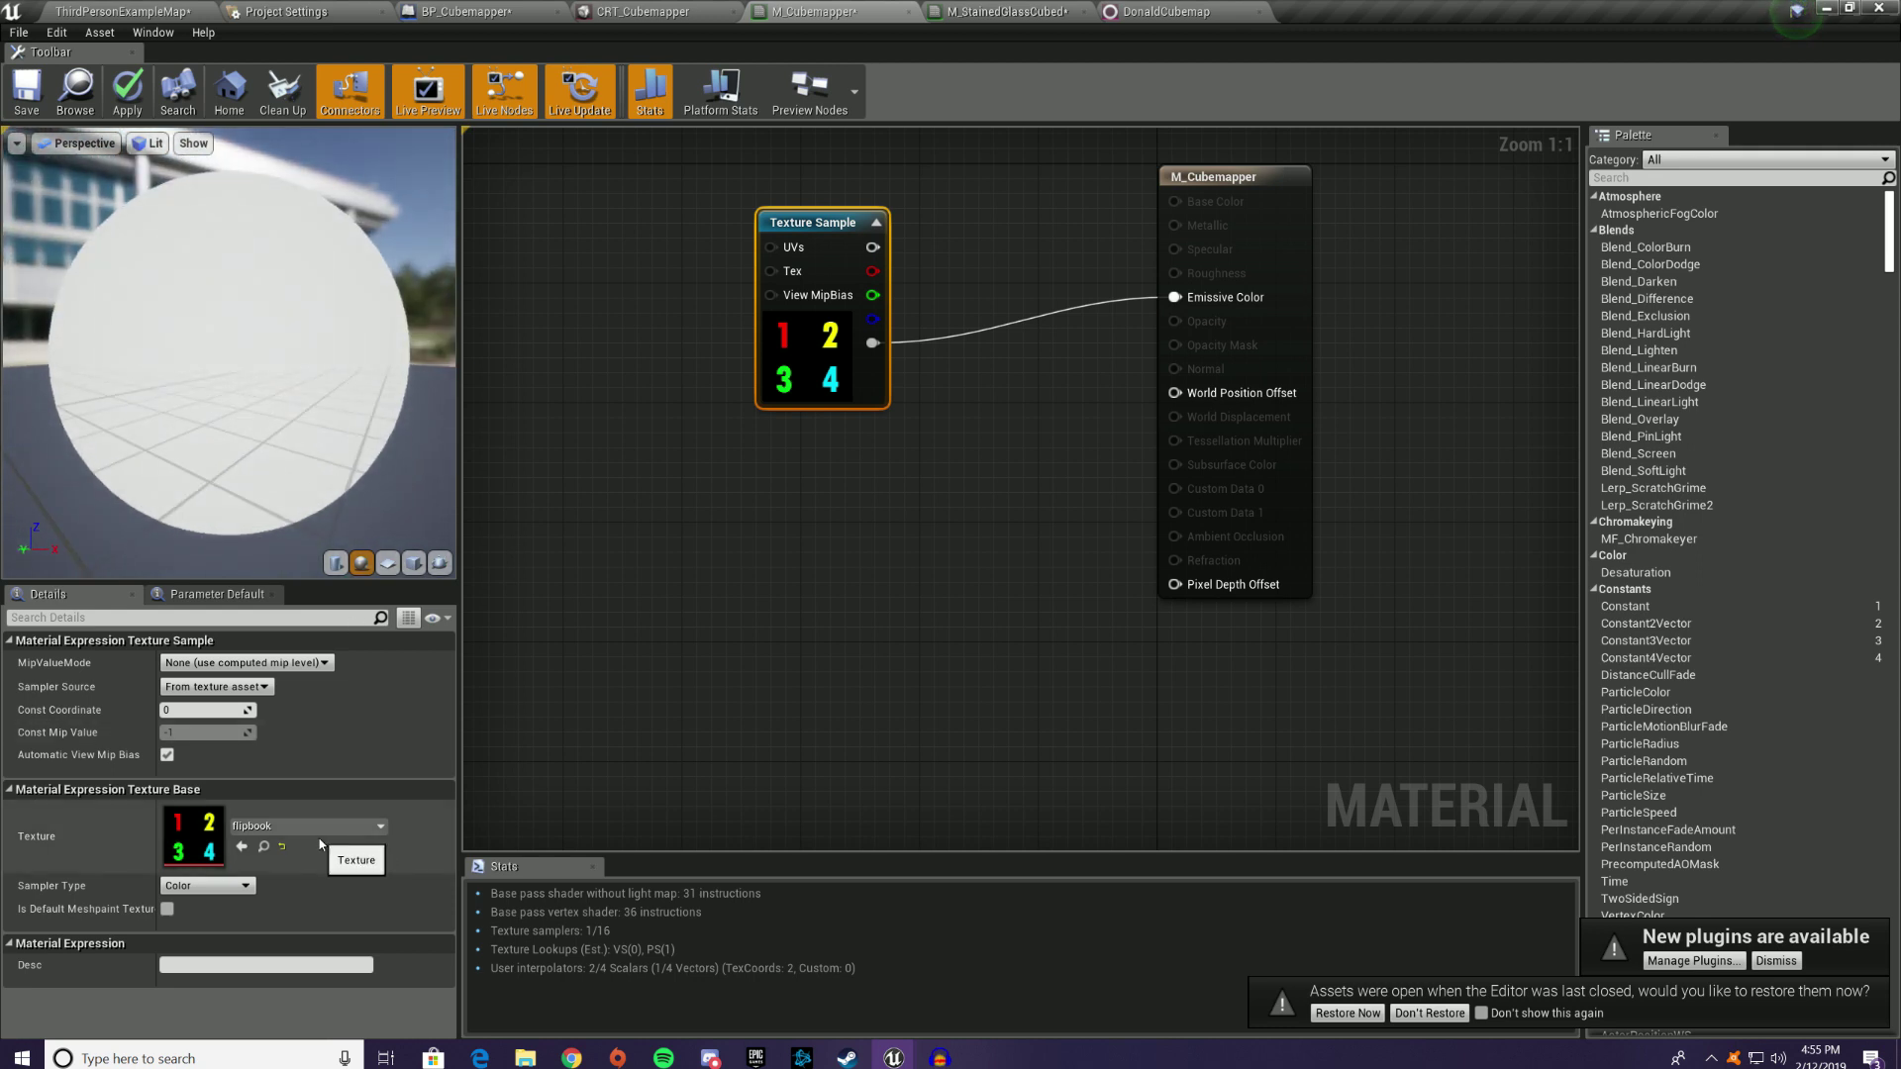
pyautogui.moveTo(873, 246); pyautogui.dragTo(1174, 297)
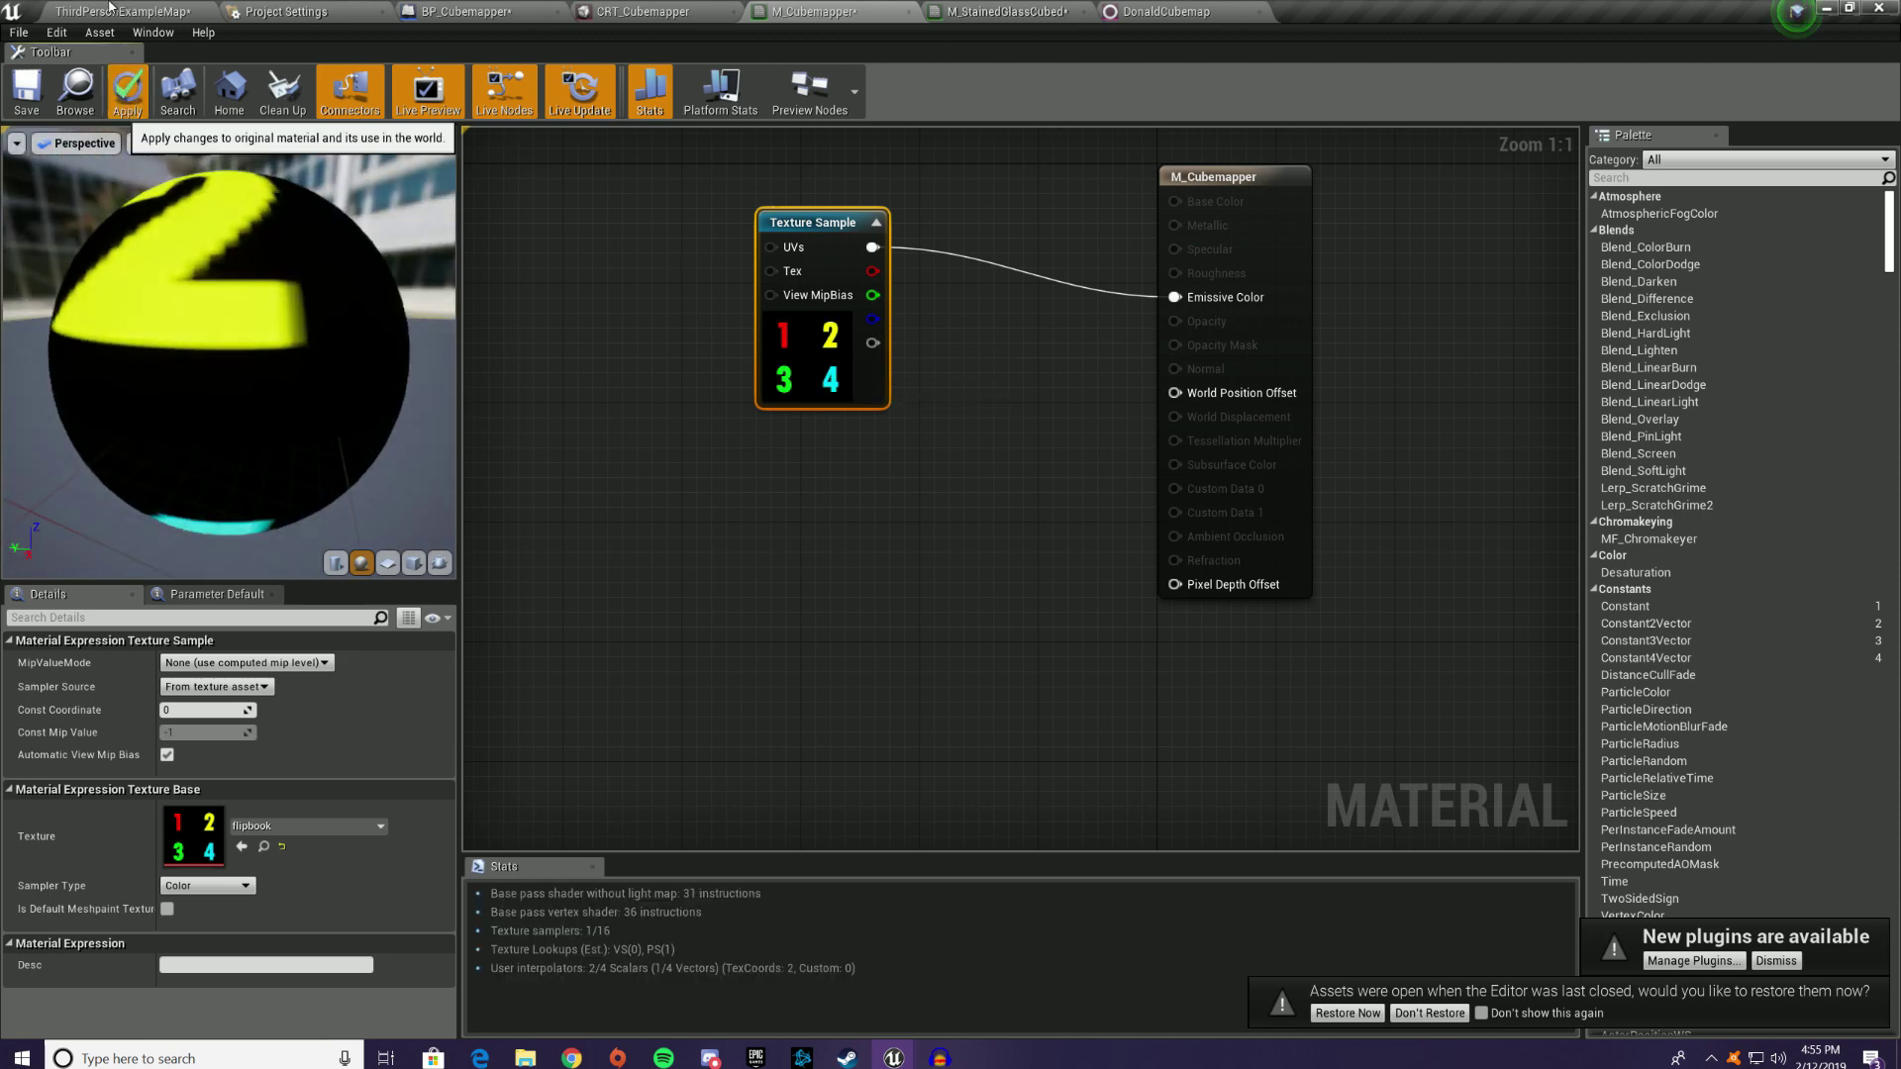
pyautogui.click(127, 91)
# Step: Return to the level and open the CRT_Cubemapper render target to examine how the numbers are captured on its faces
pyautogui.click(125, 7)
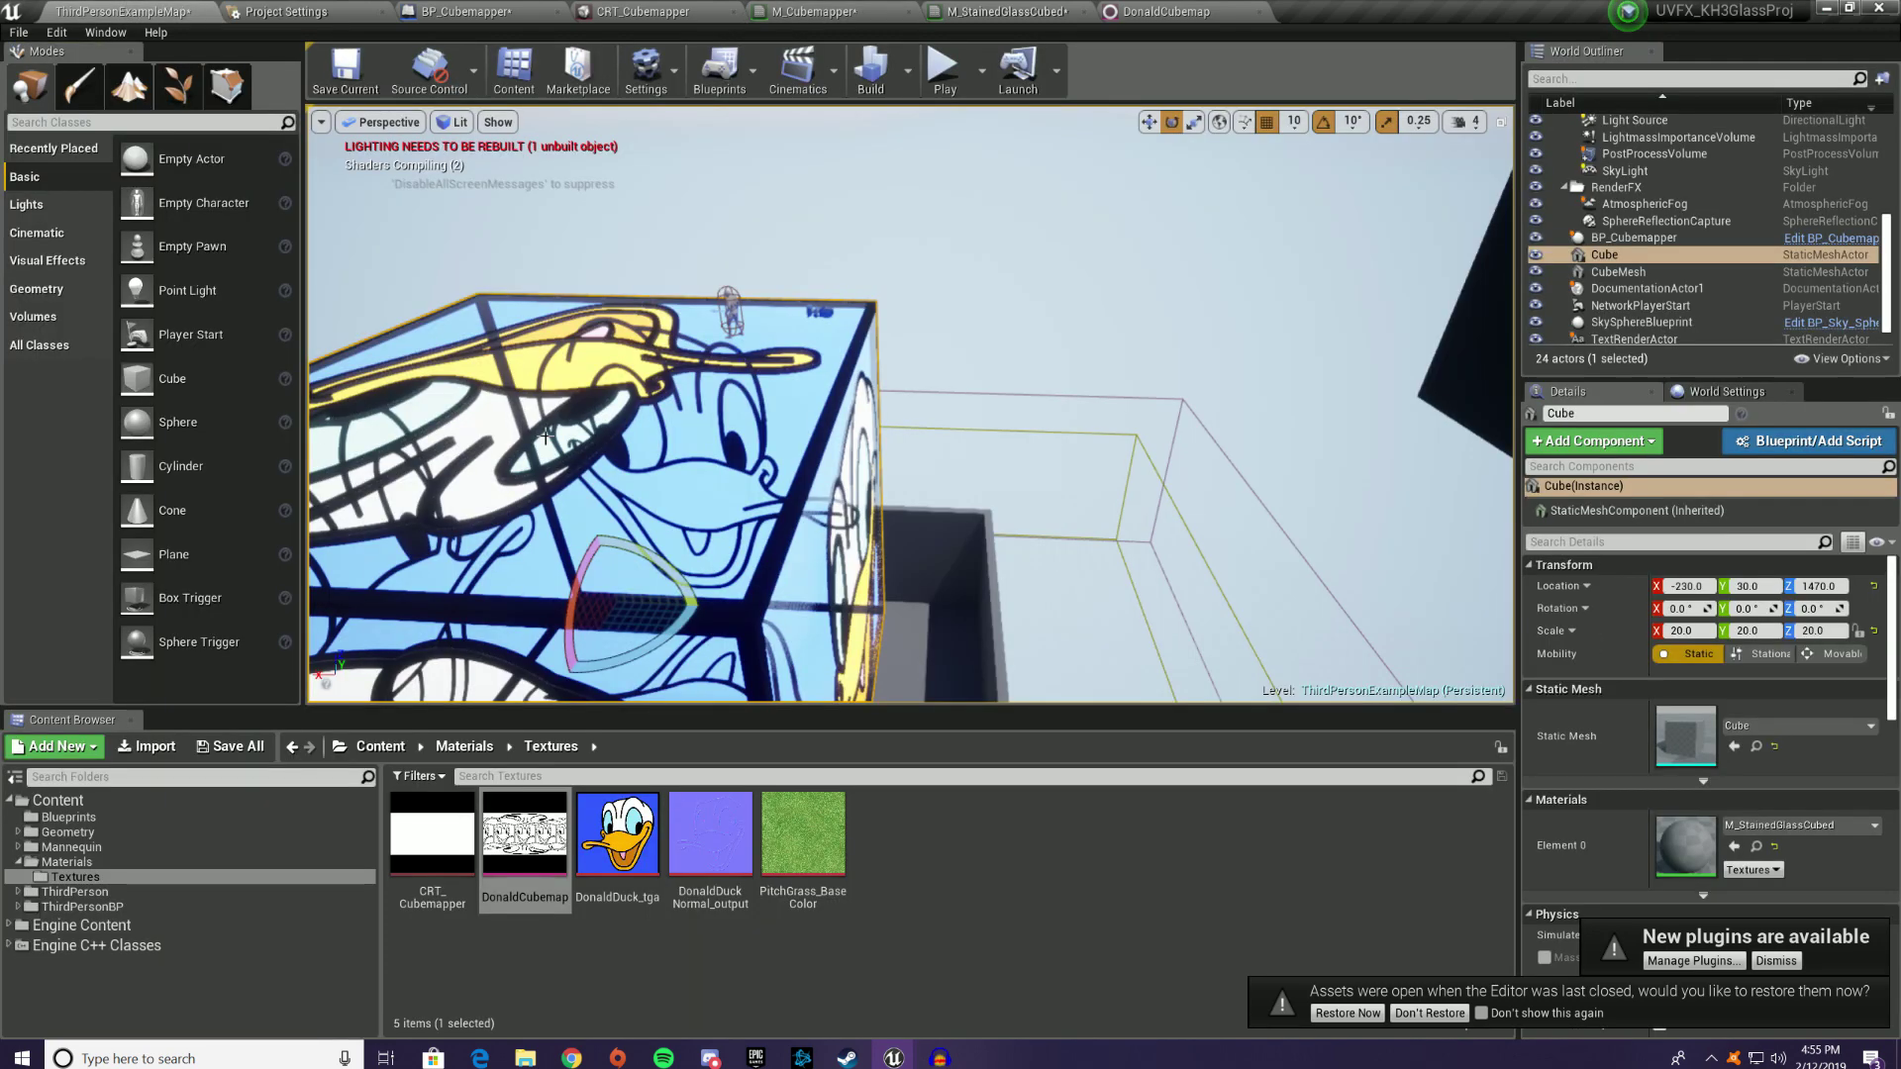
pyautogui.moveTo(540, 427)
pyautogui.mouseDown(button='right')
pyautogui.moveTo(649, 391)
pyautogui.moveTo(619, 386)
pyautogui.moveTo(733, 404)
pyautogui.moveTo(539, 441)
pyautogui.mouseUp(button='right')
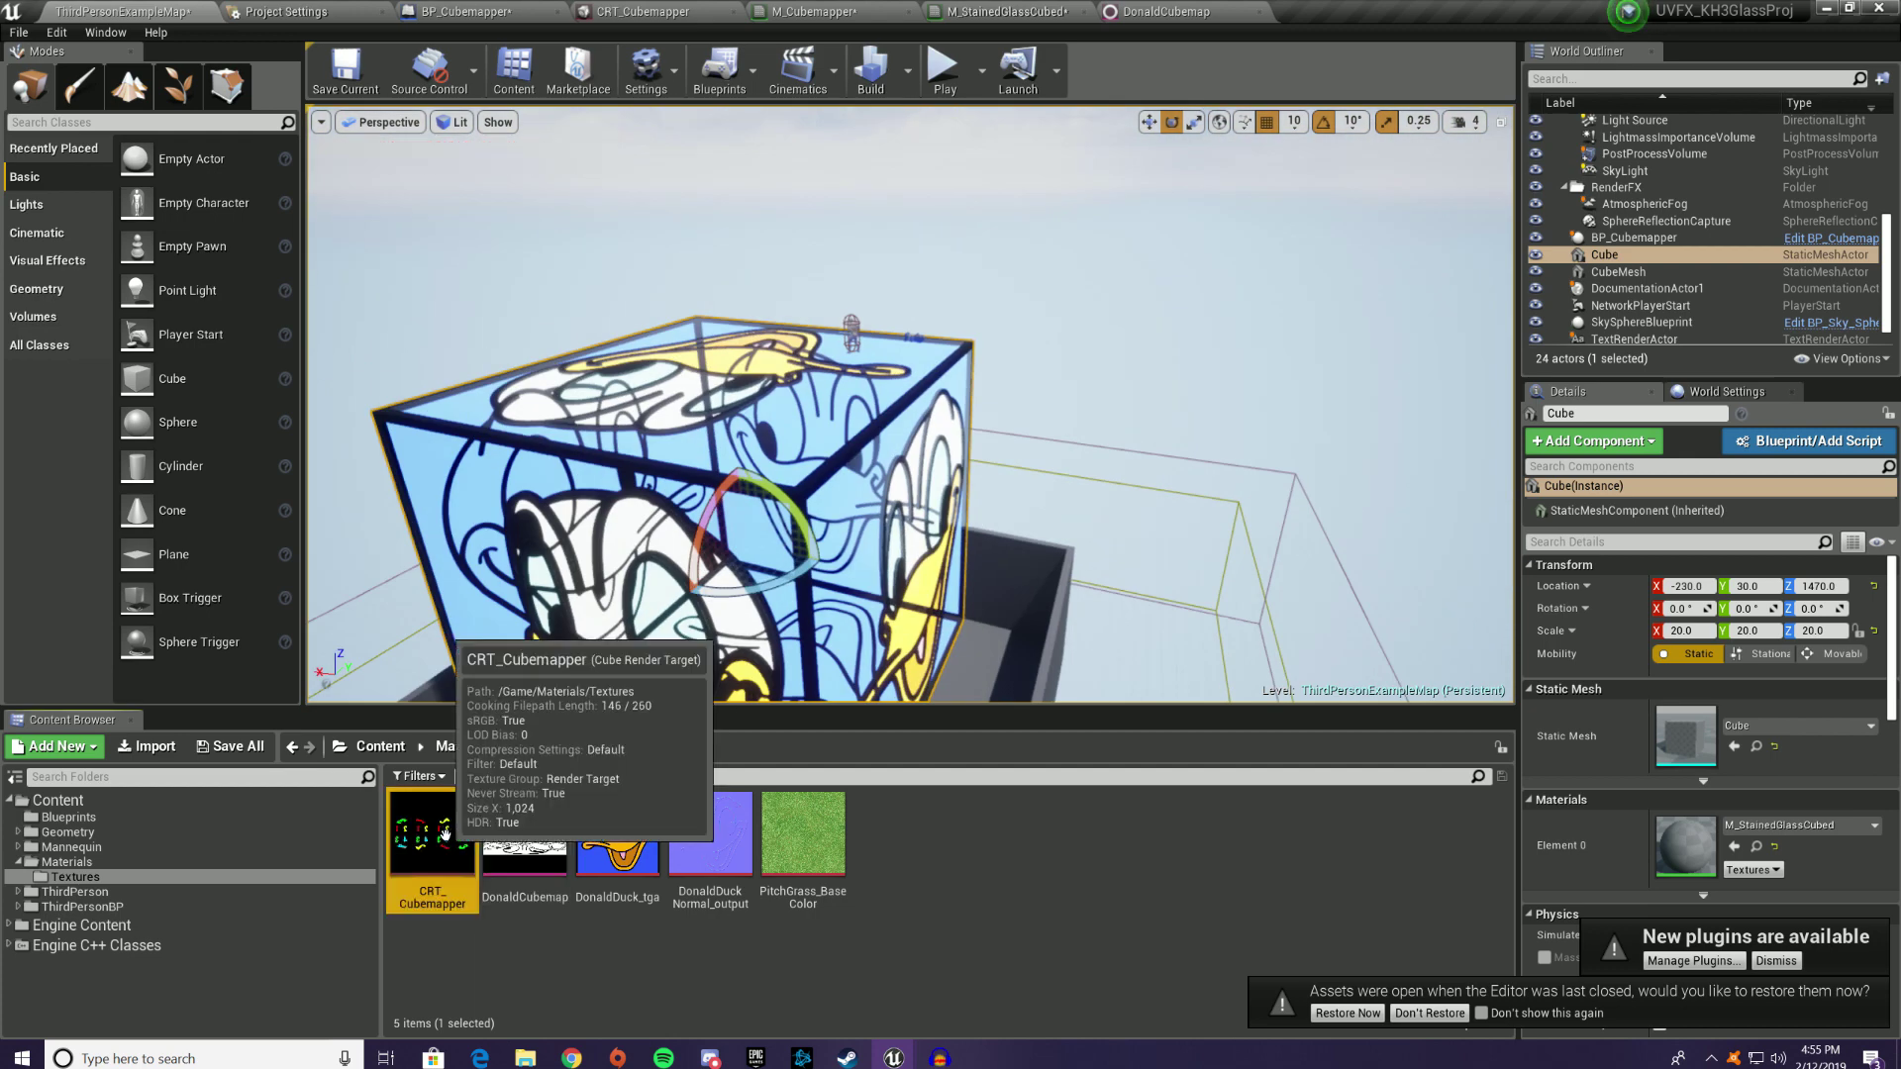
pyautogui.doubleClick(445, 827)
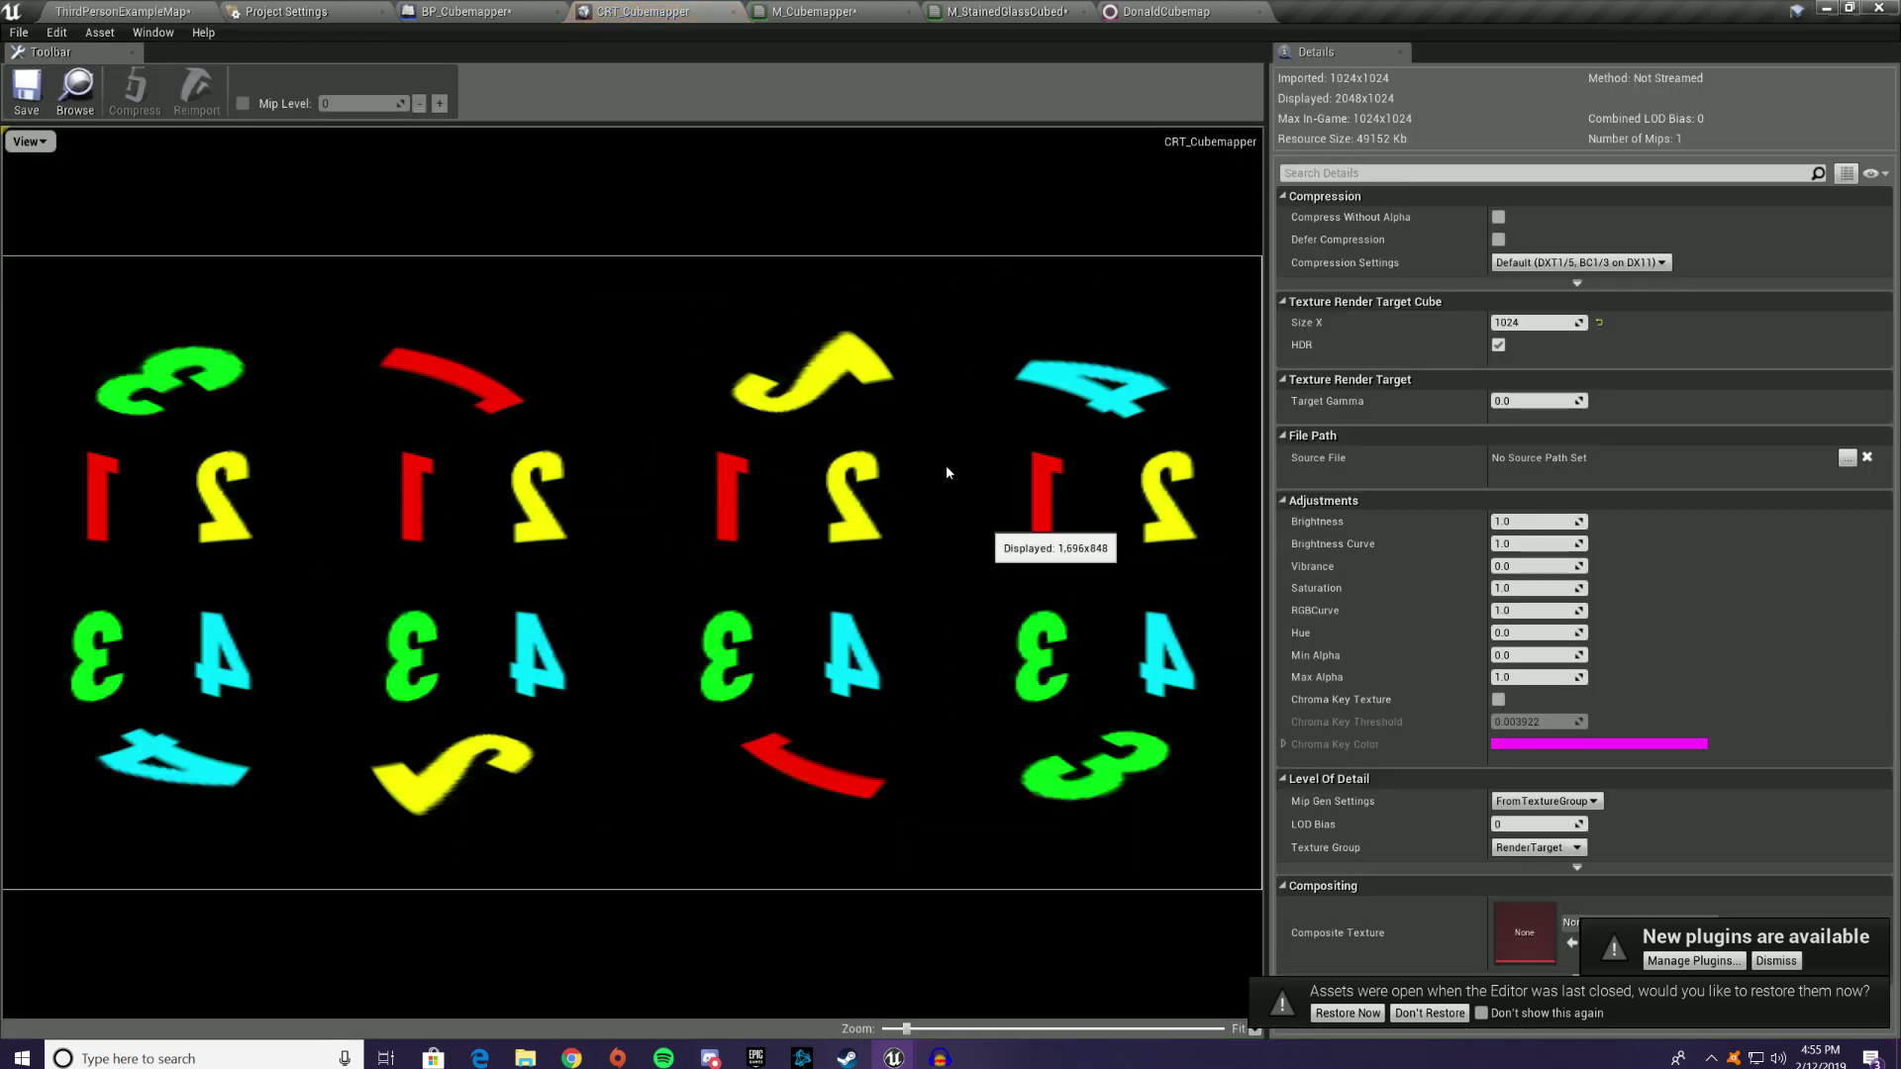
# Step: In M_StainedGlassCubed, set the texture of all six Param cube nodes to CRT_Cubemapper
pyautogui.click(842, 12)
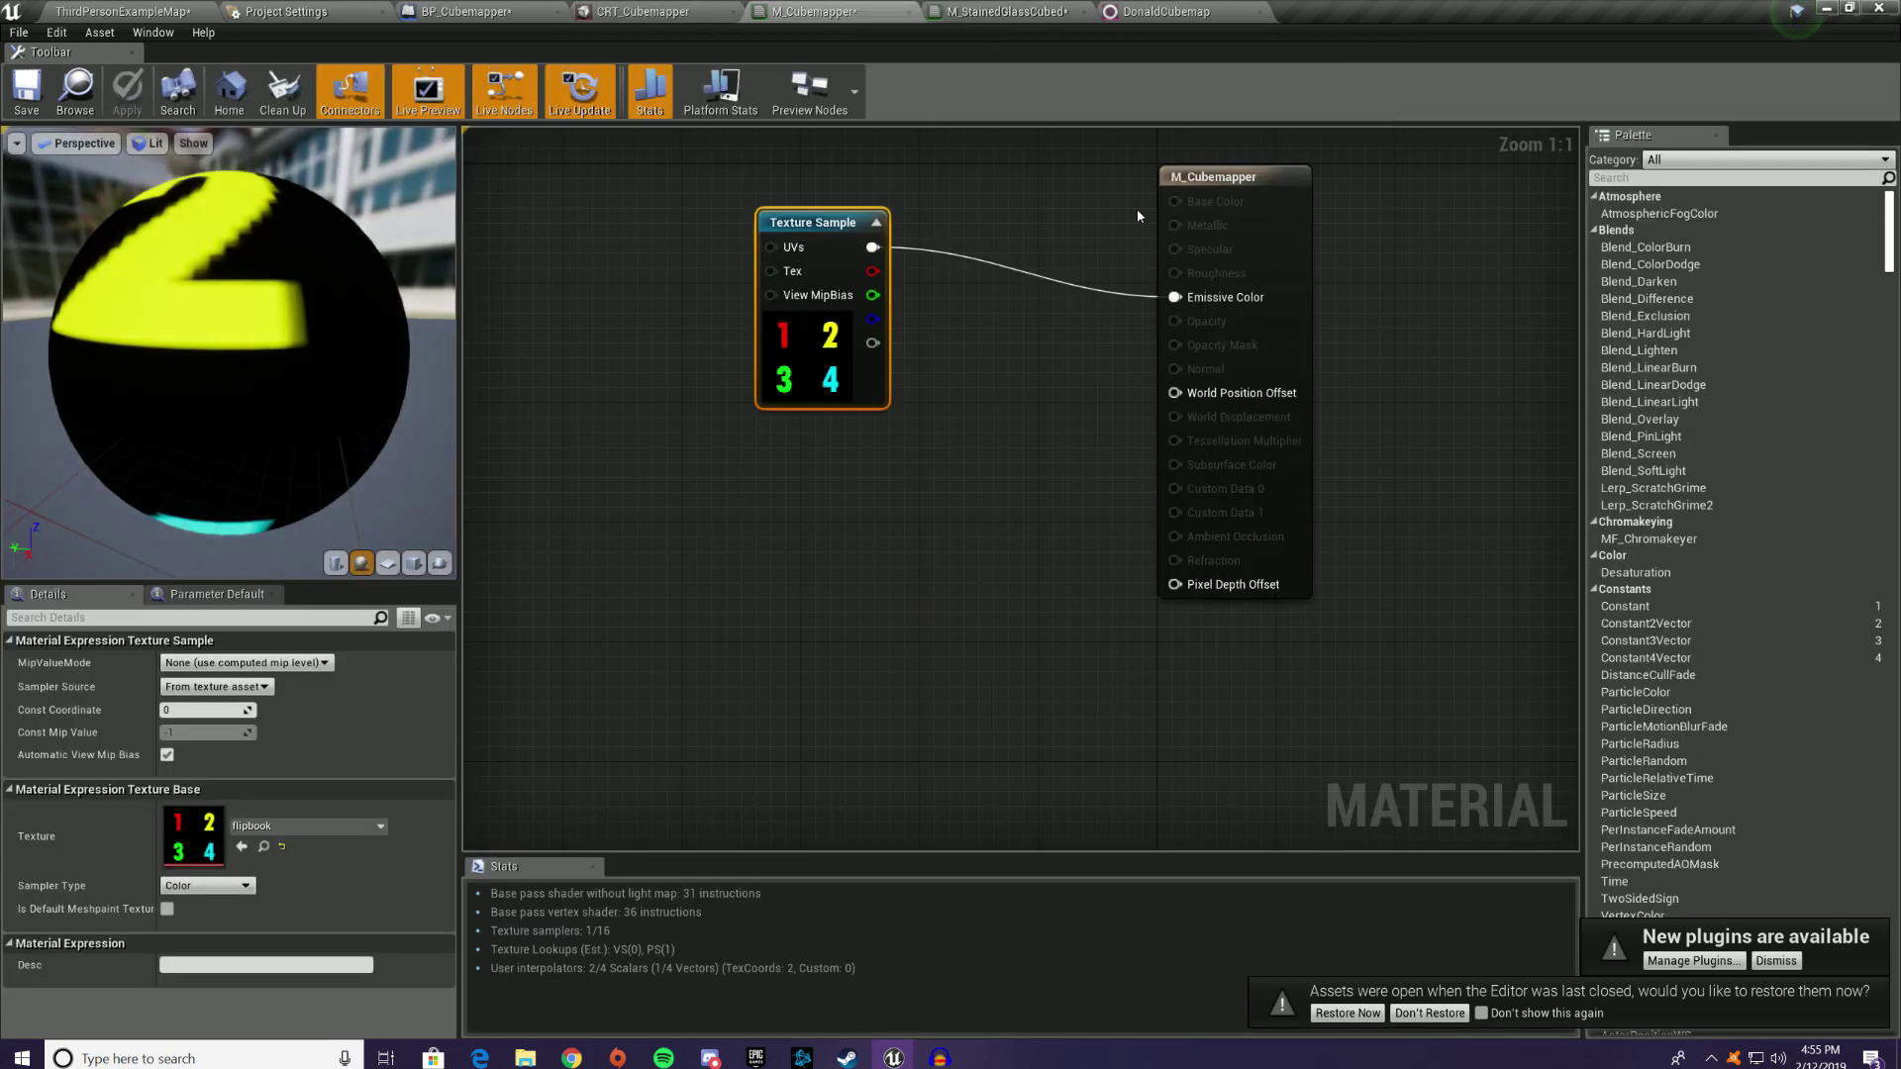
pyautogui.click(1008, 10)
pyautogui.moveTo(1277, 257); pyautogui.dragTo(730, 290, button='right')
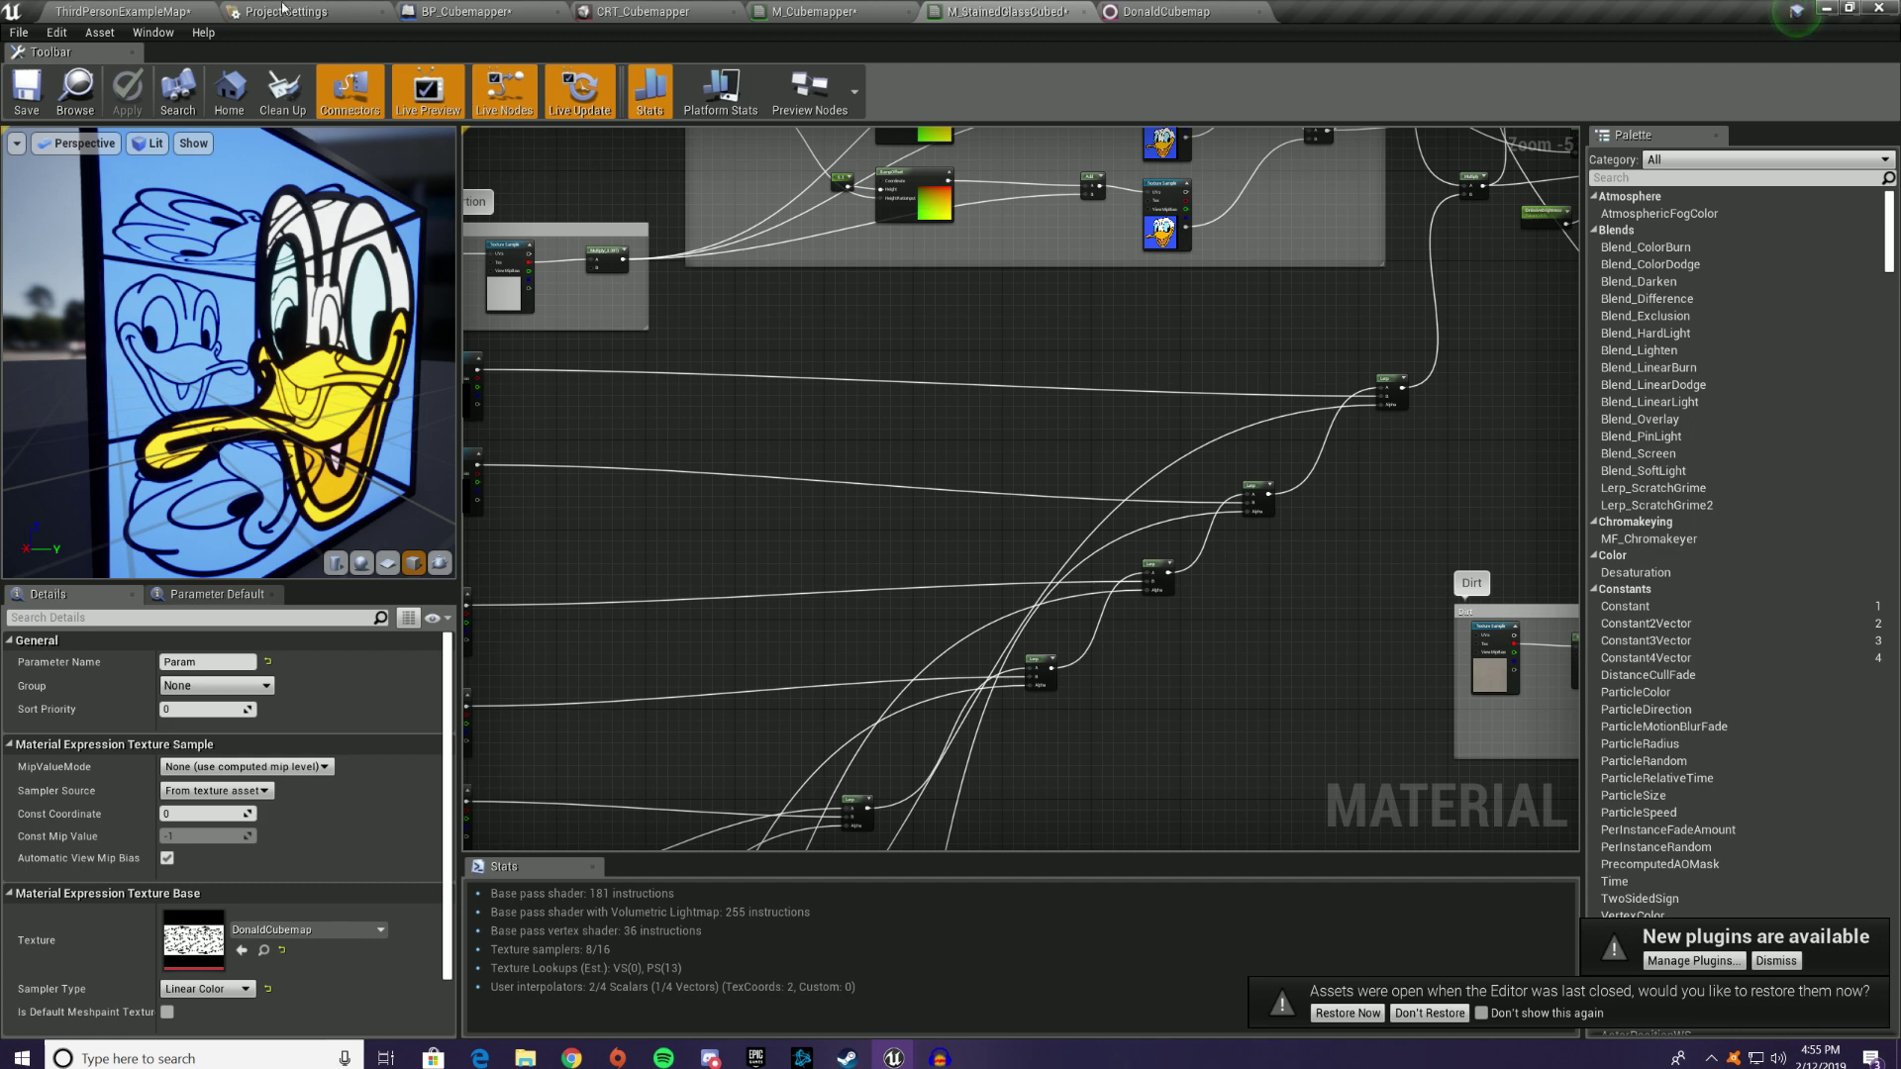
pyautogui.moveTo(624, 393); pyautogui.dragTo(941, 238, button='right')
pyautogui.moveTo(734, 206); pyautogui.dragTo(828, 798)
pyautogui.click(376, 929)
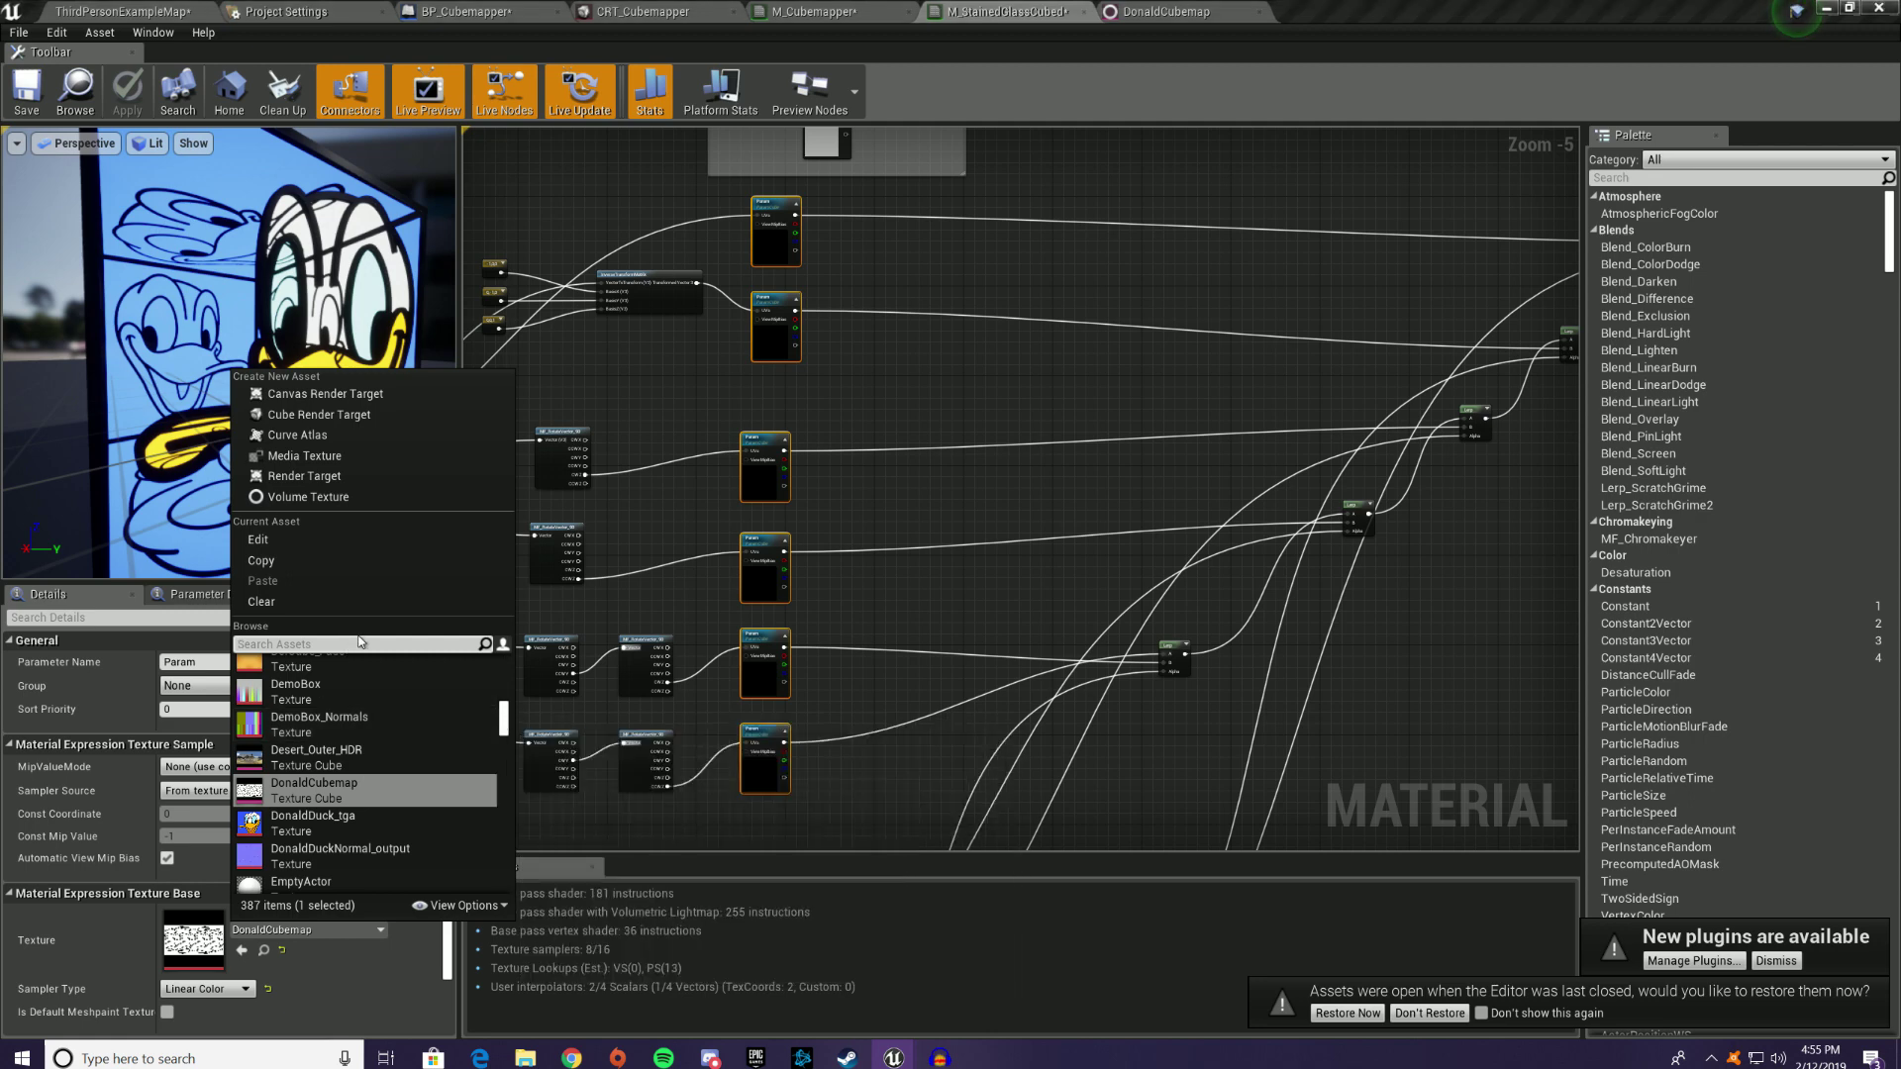
pyautogui.write('cub')
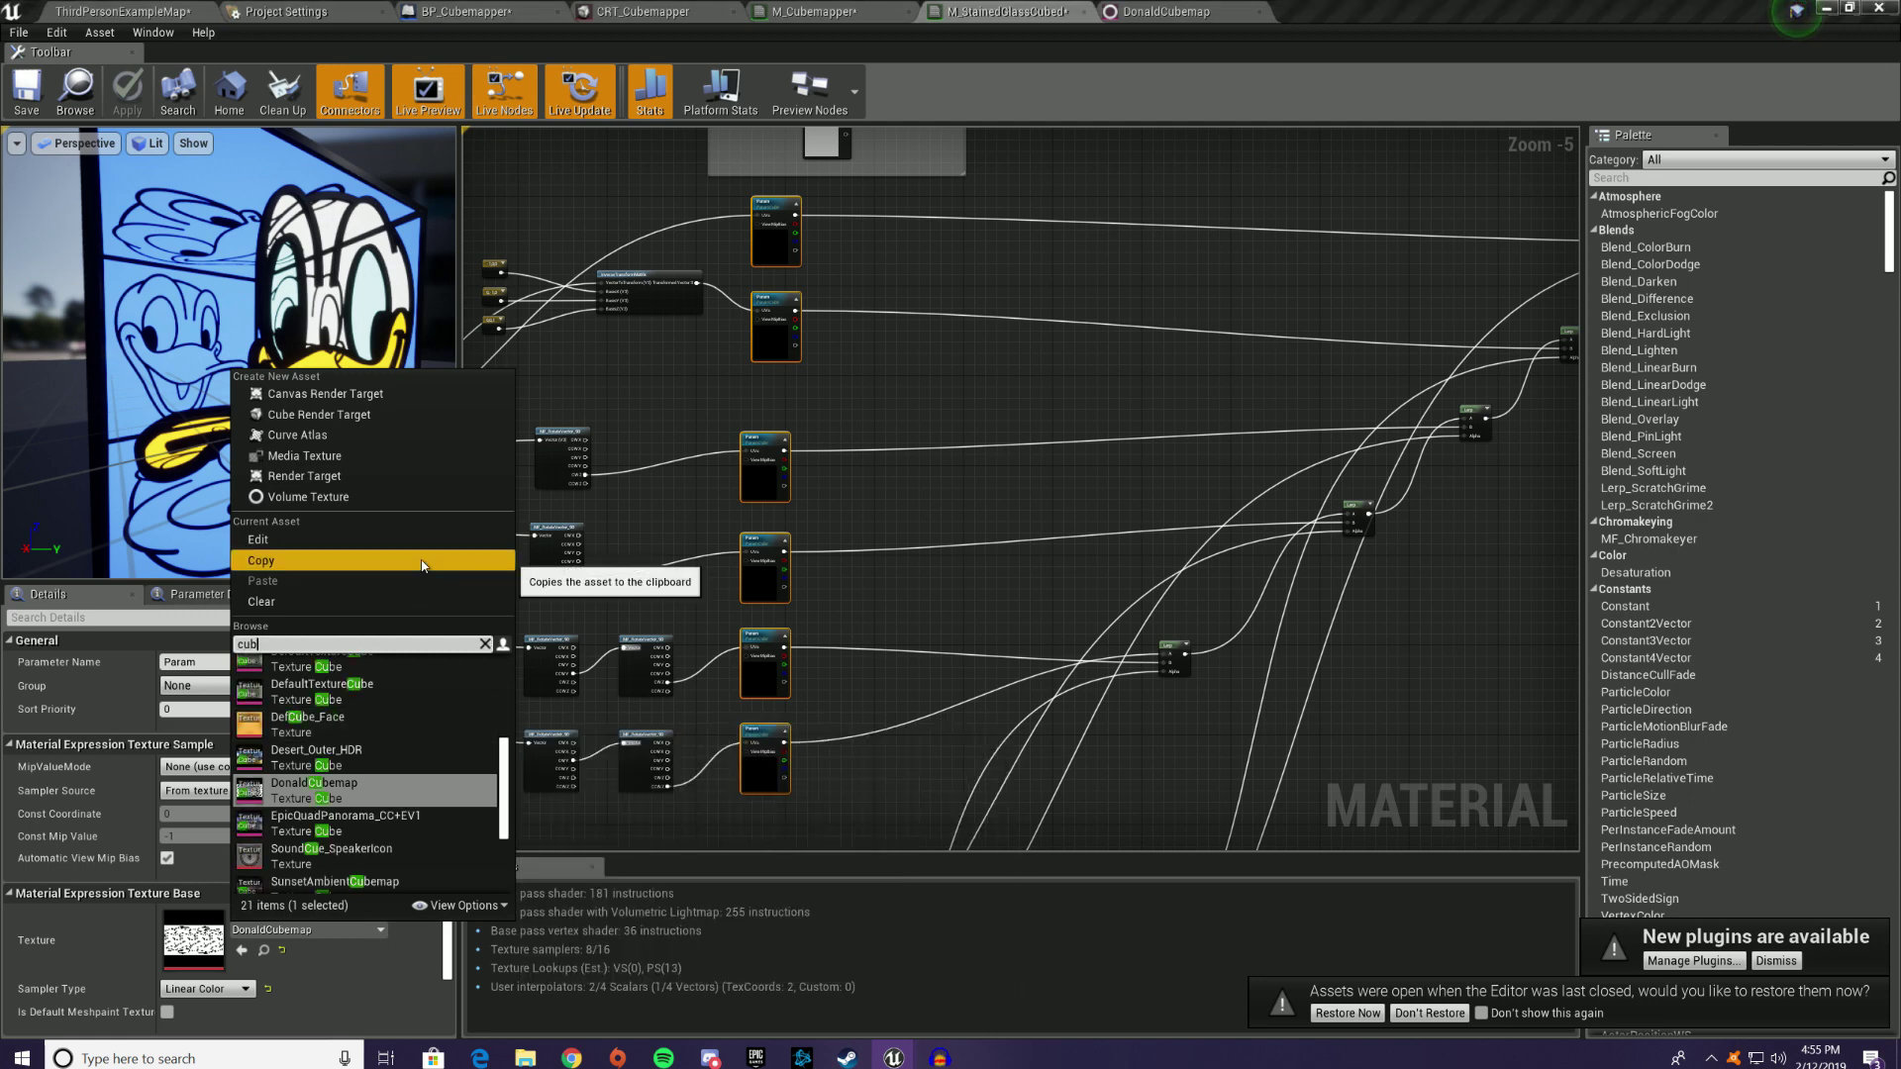
pyautogui.write('e')
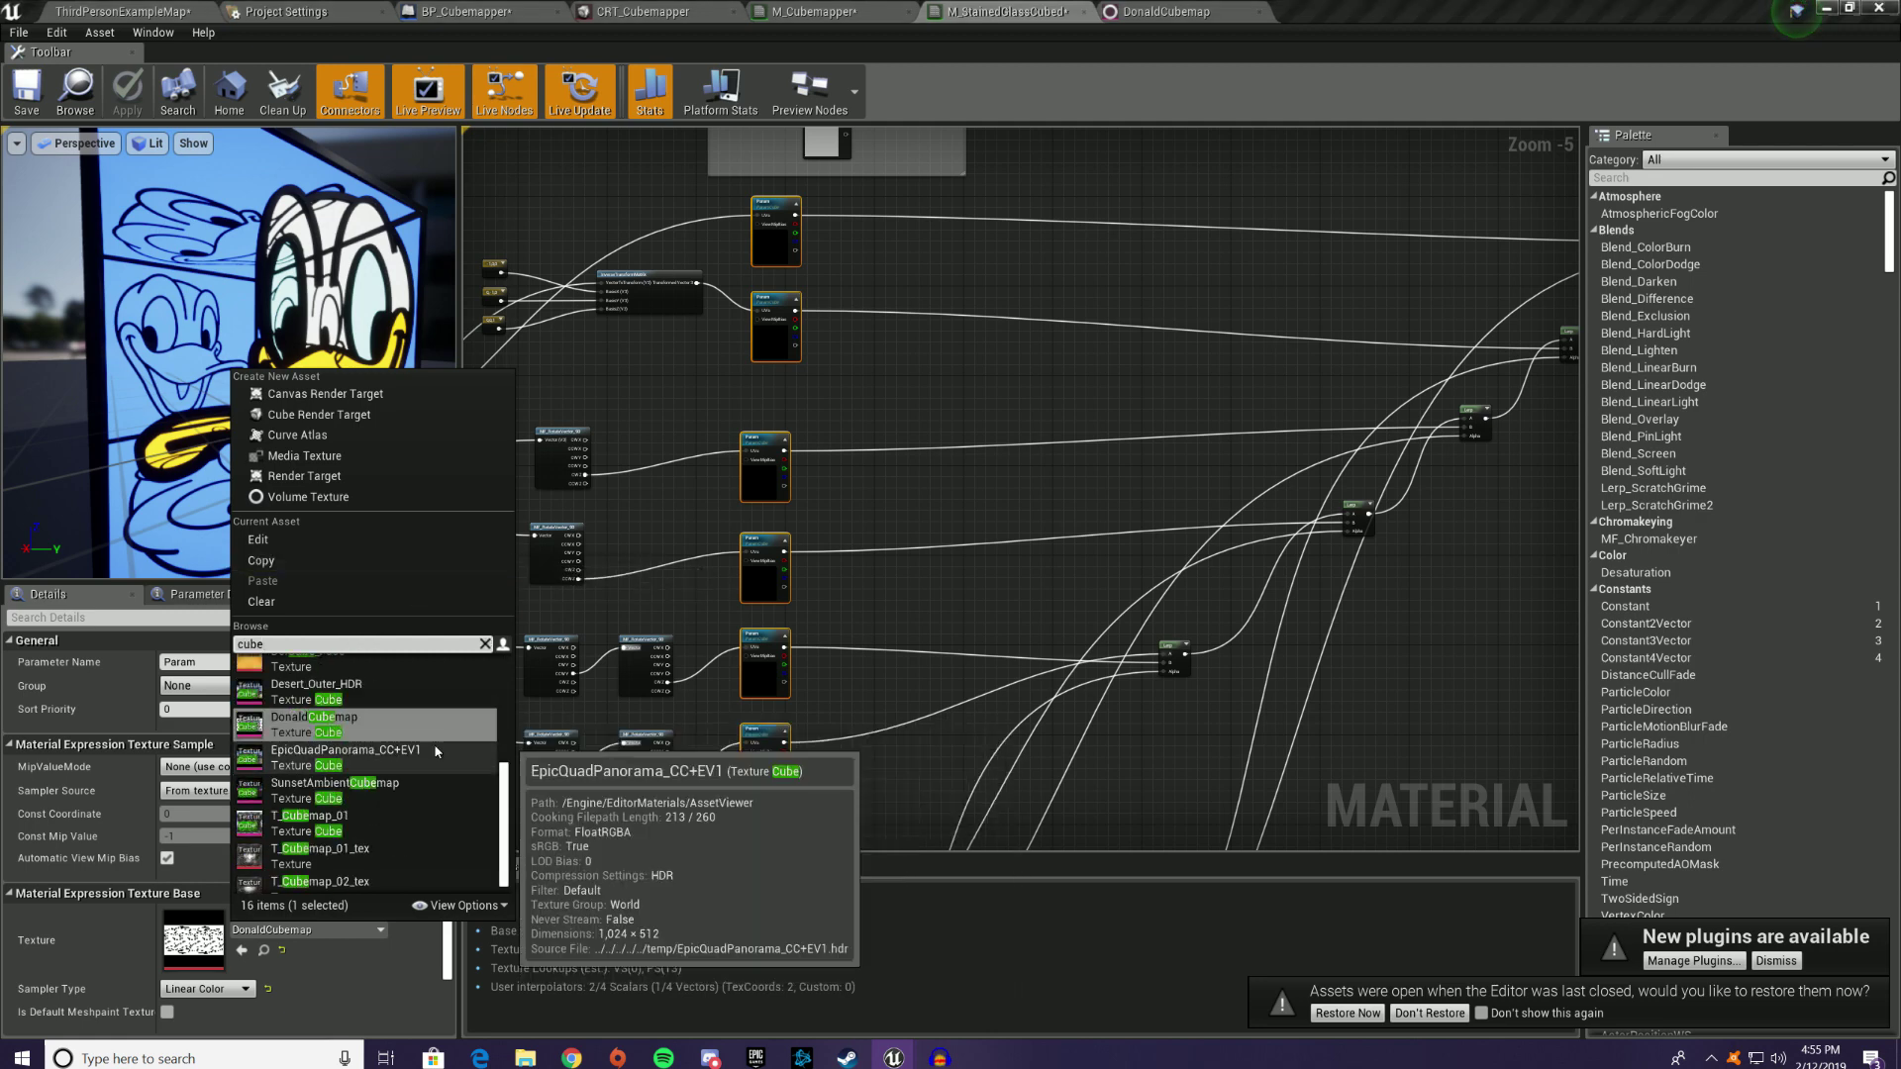
pyautogui.write('mapp')
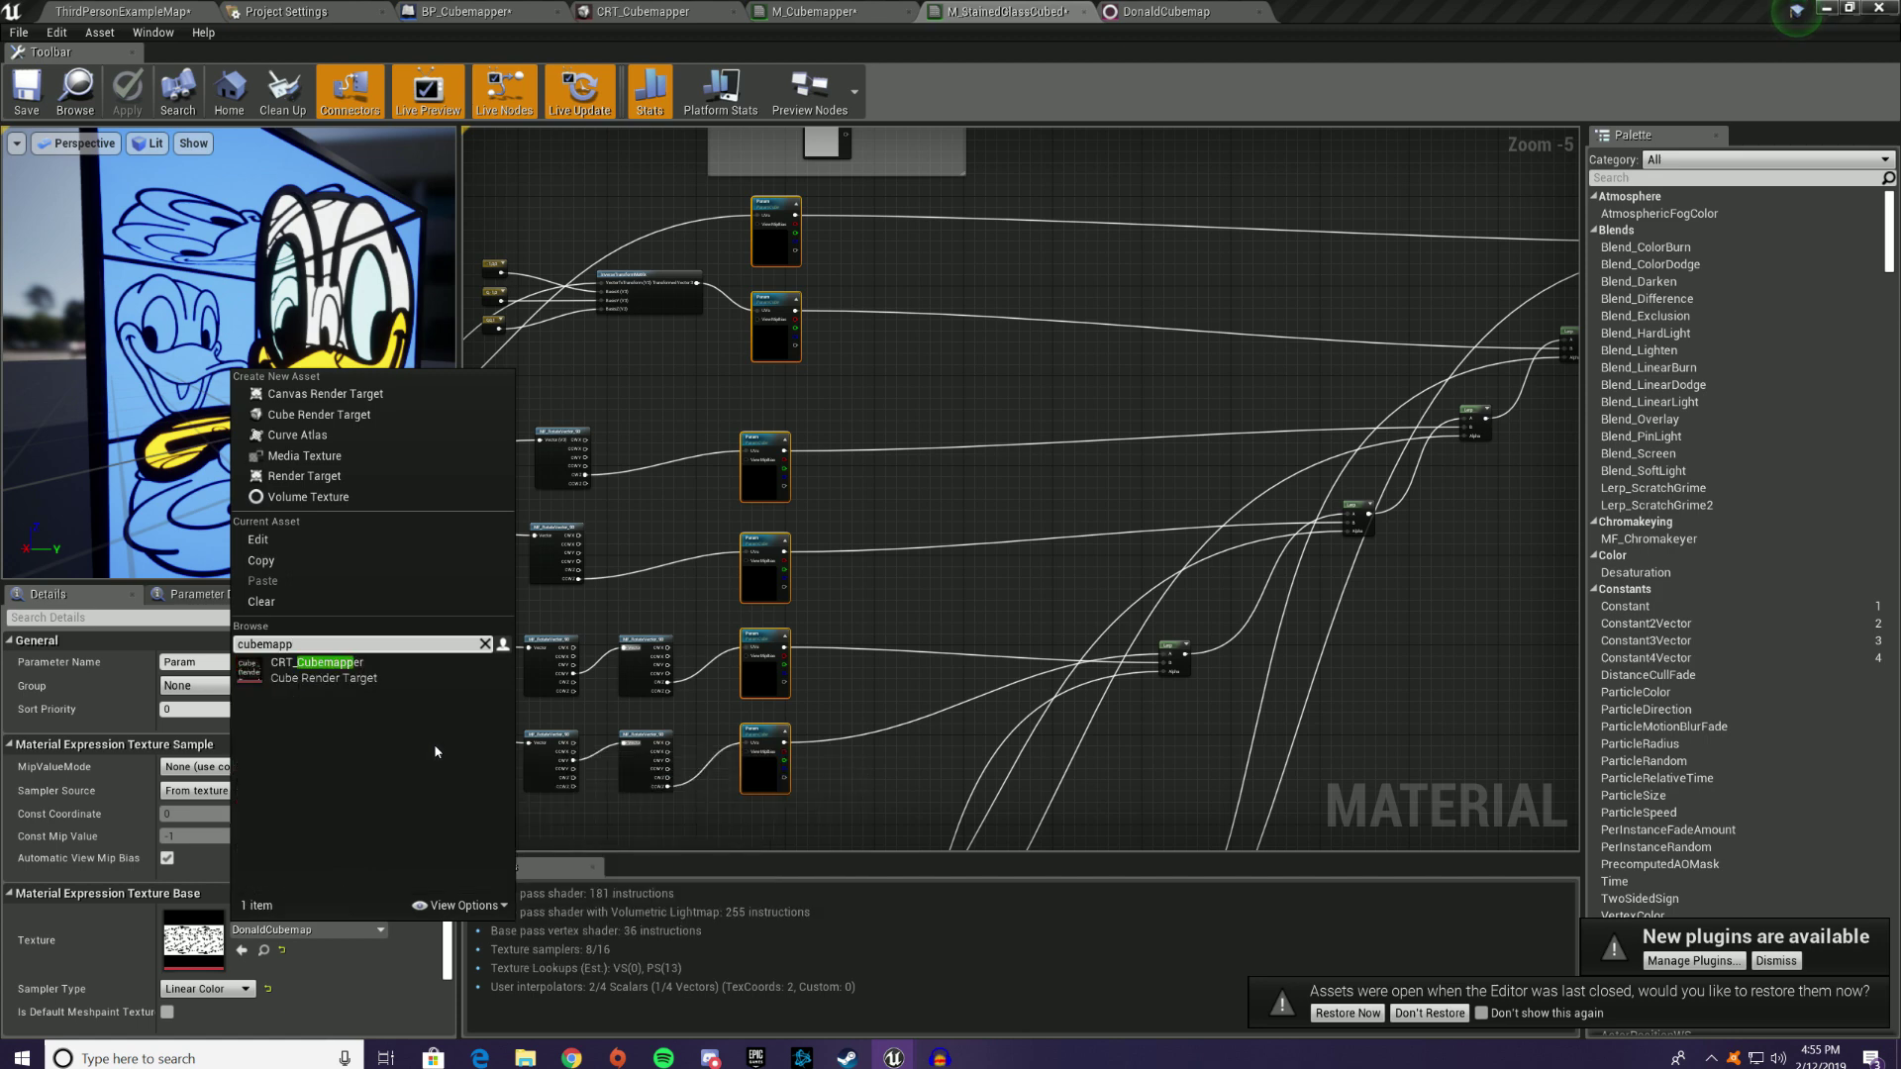
pyautogui.click(384, 681)
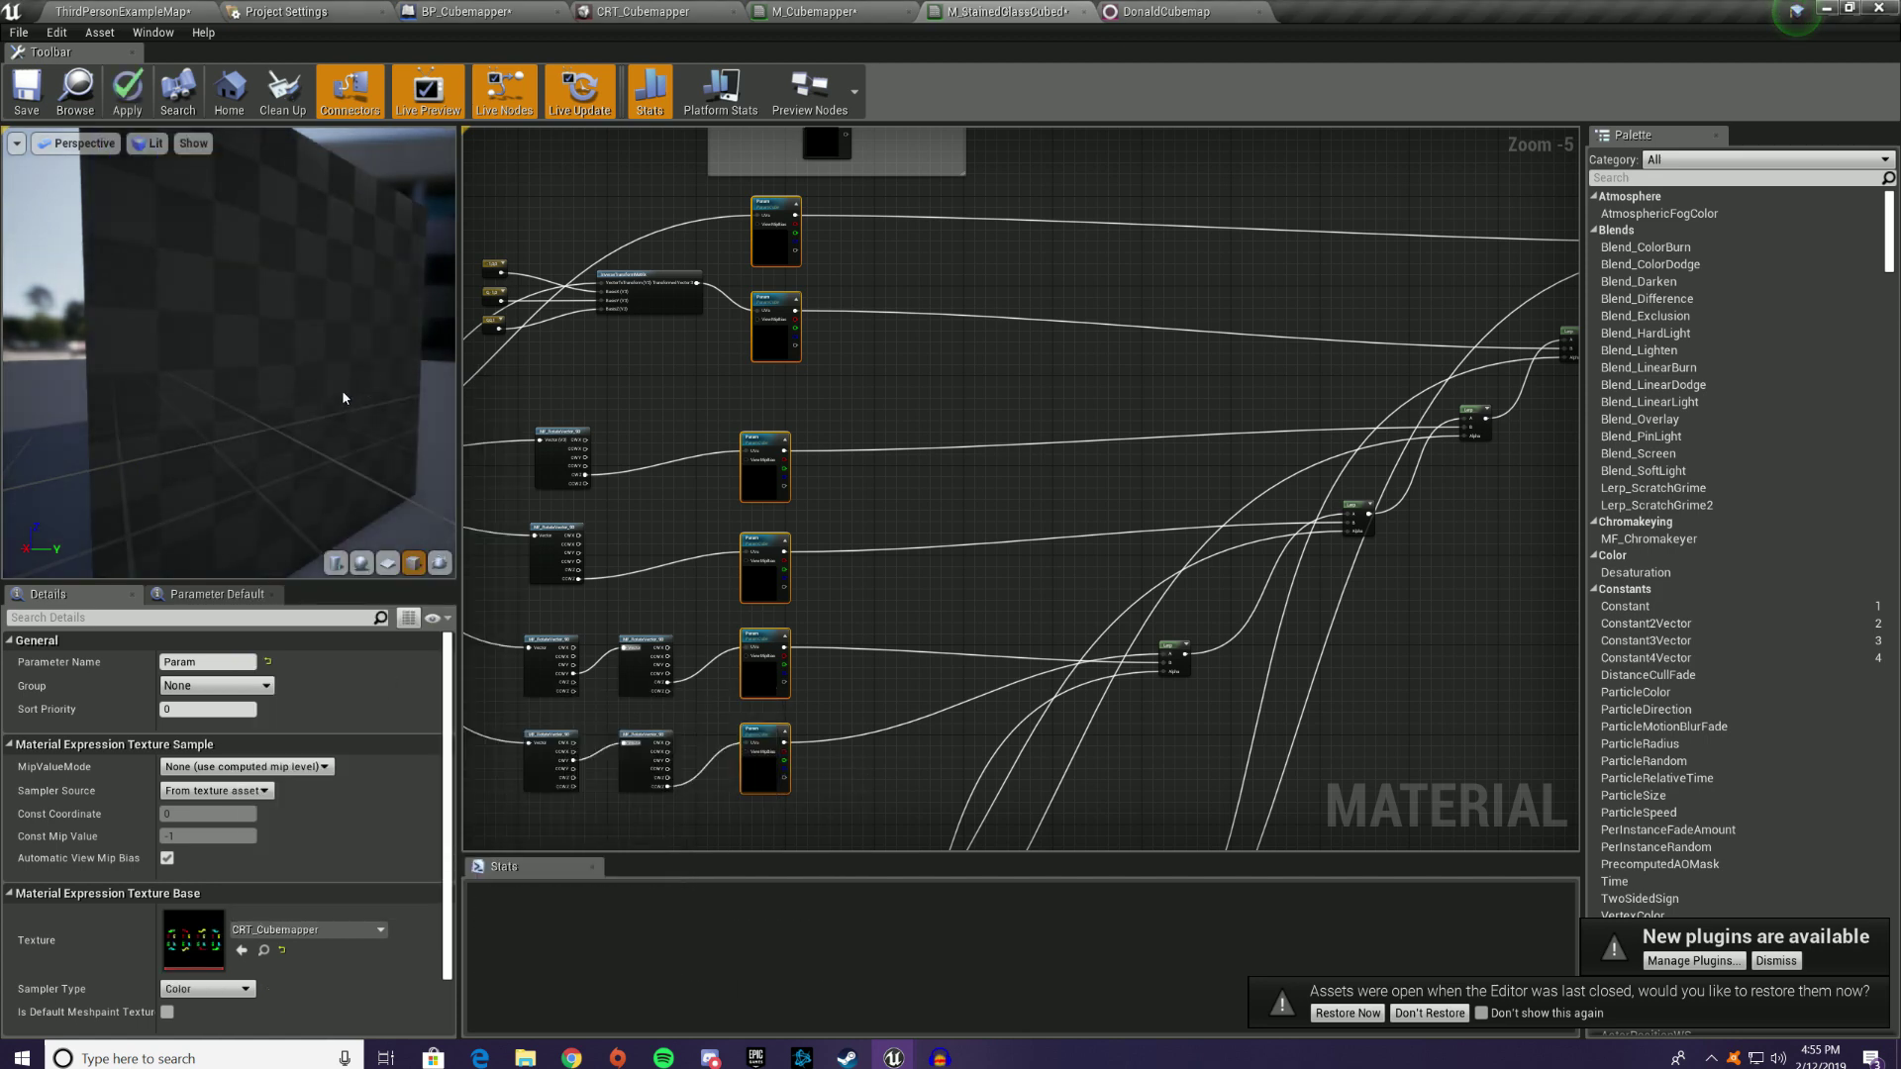
# Step: Examine the number orientation on the material preview cube's faces, and return to the ThirdPersonExampleMap level
pyautogui.moveTo(228, 357); pyautogui.dragTo(328, 379)
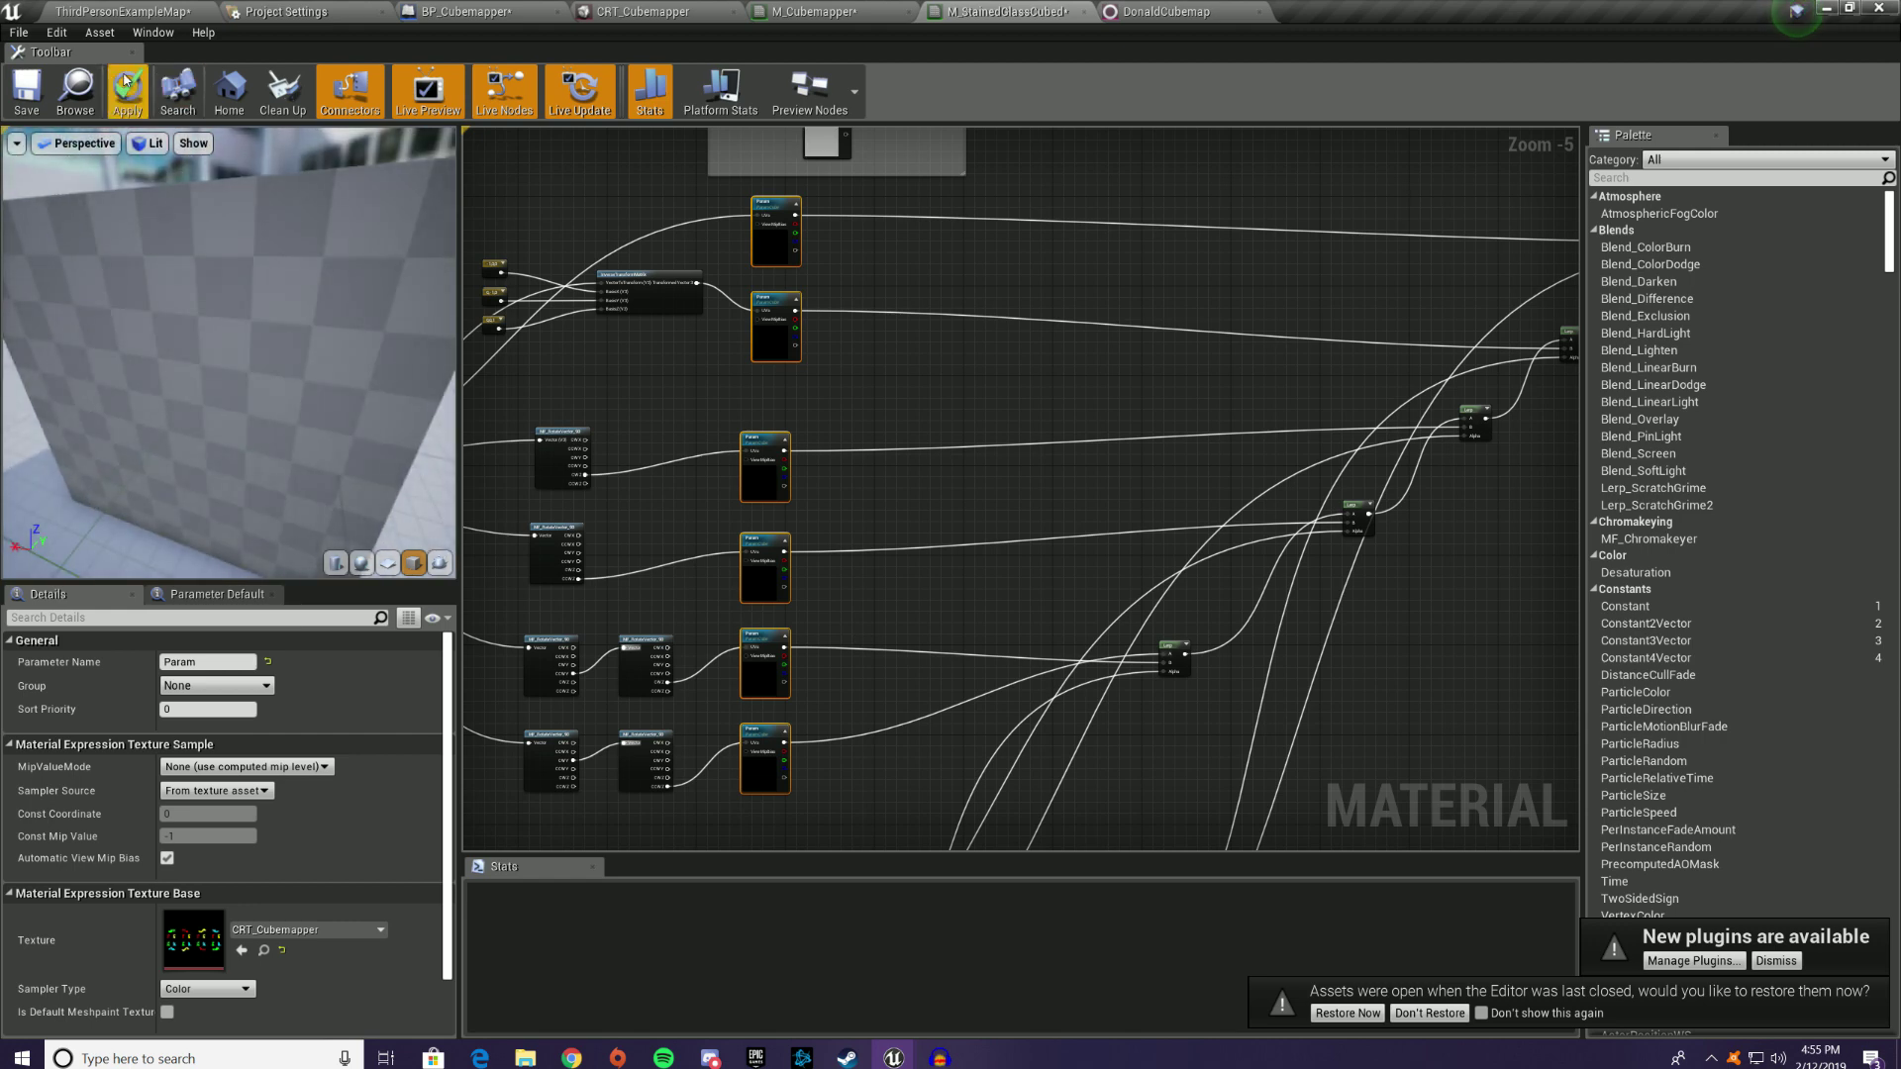
pyautogui.moveTo(195, 319); pyautogui.dragTo(397, 267)
pyautogui.moveTo(228, 347); pyautogui.dragTo(183, 326)
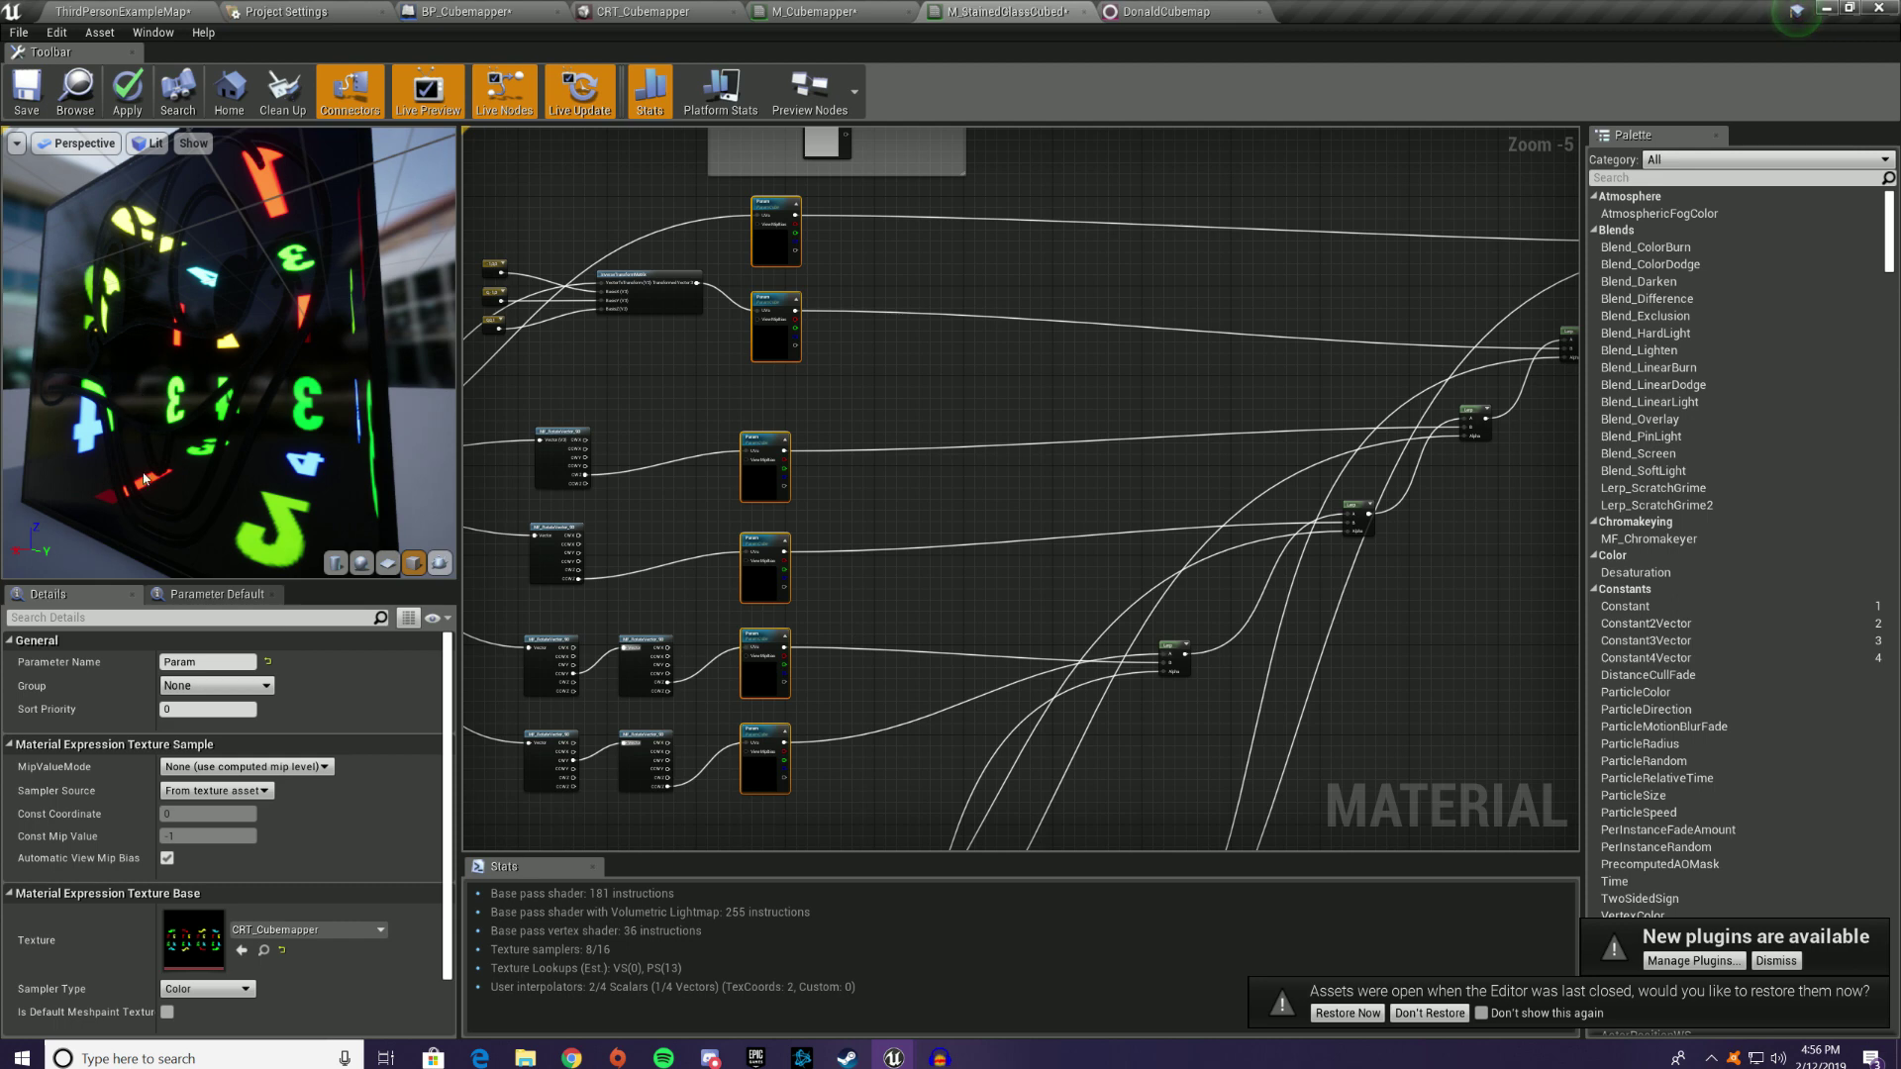
pyautogui.moveTo(143, 479); pyautogui.dragTo(401, 487)
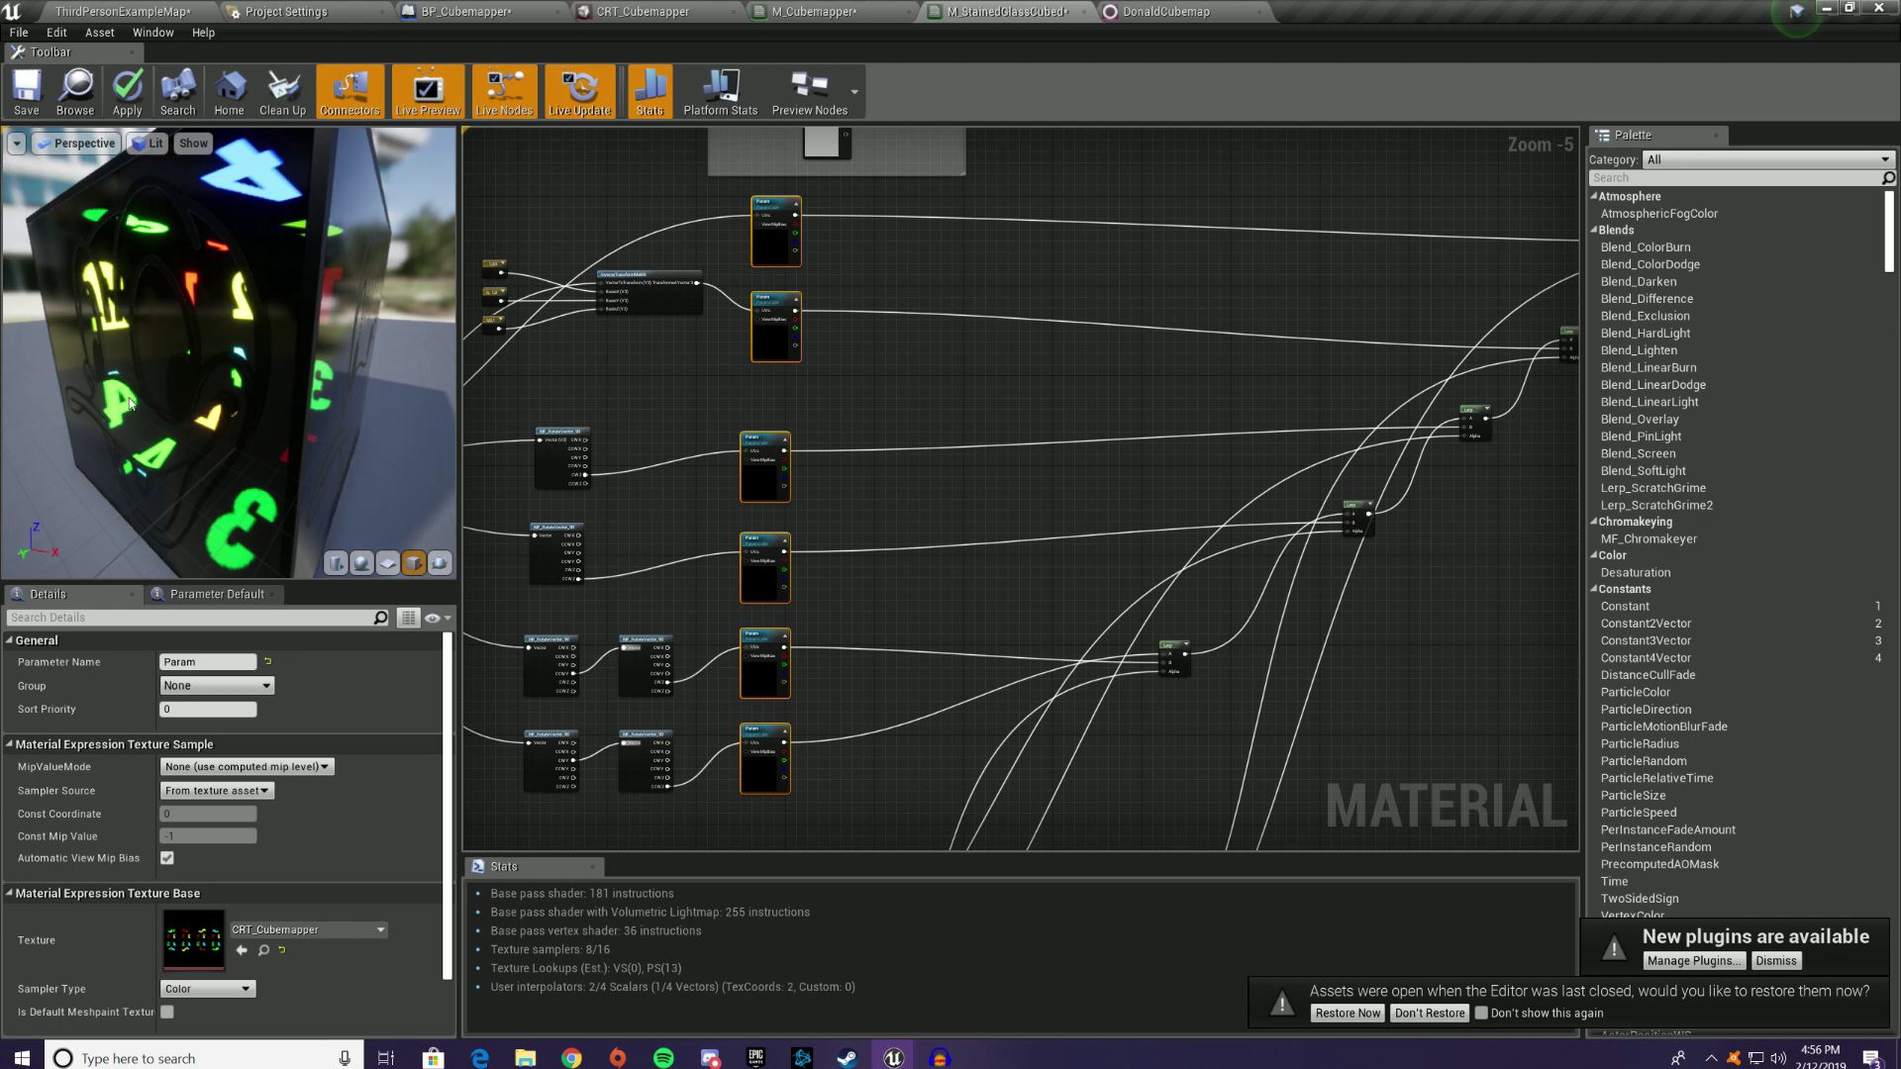
pyautogui.click(159, 10)
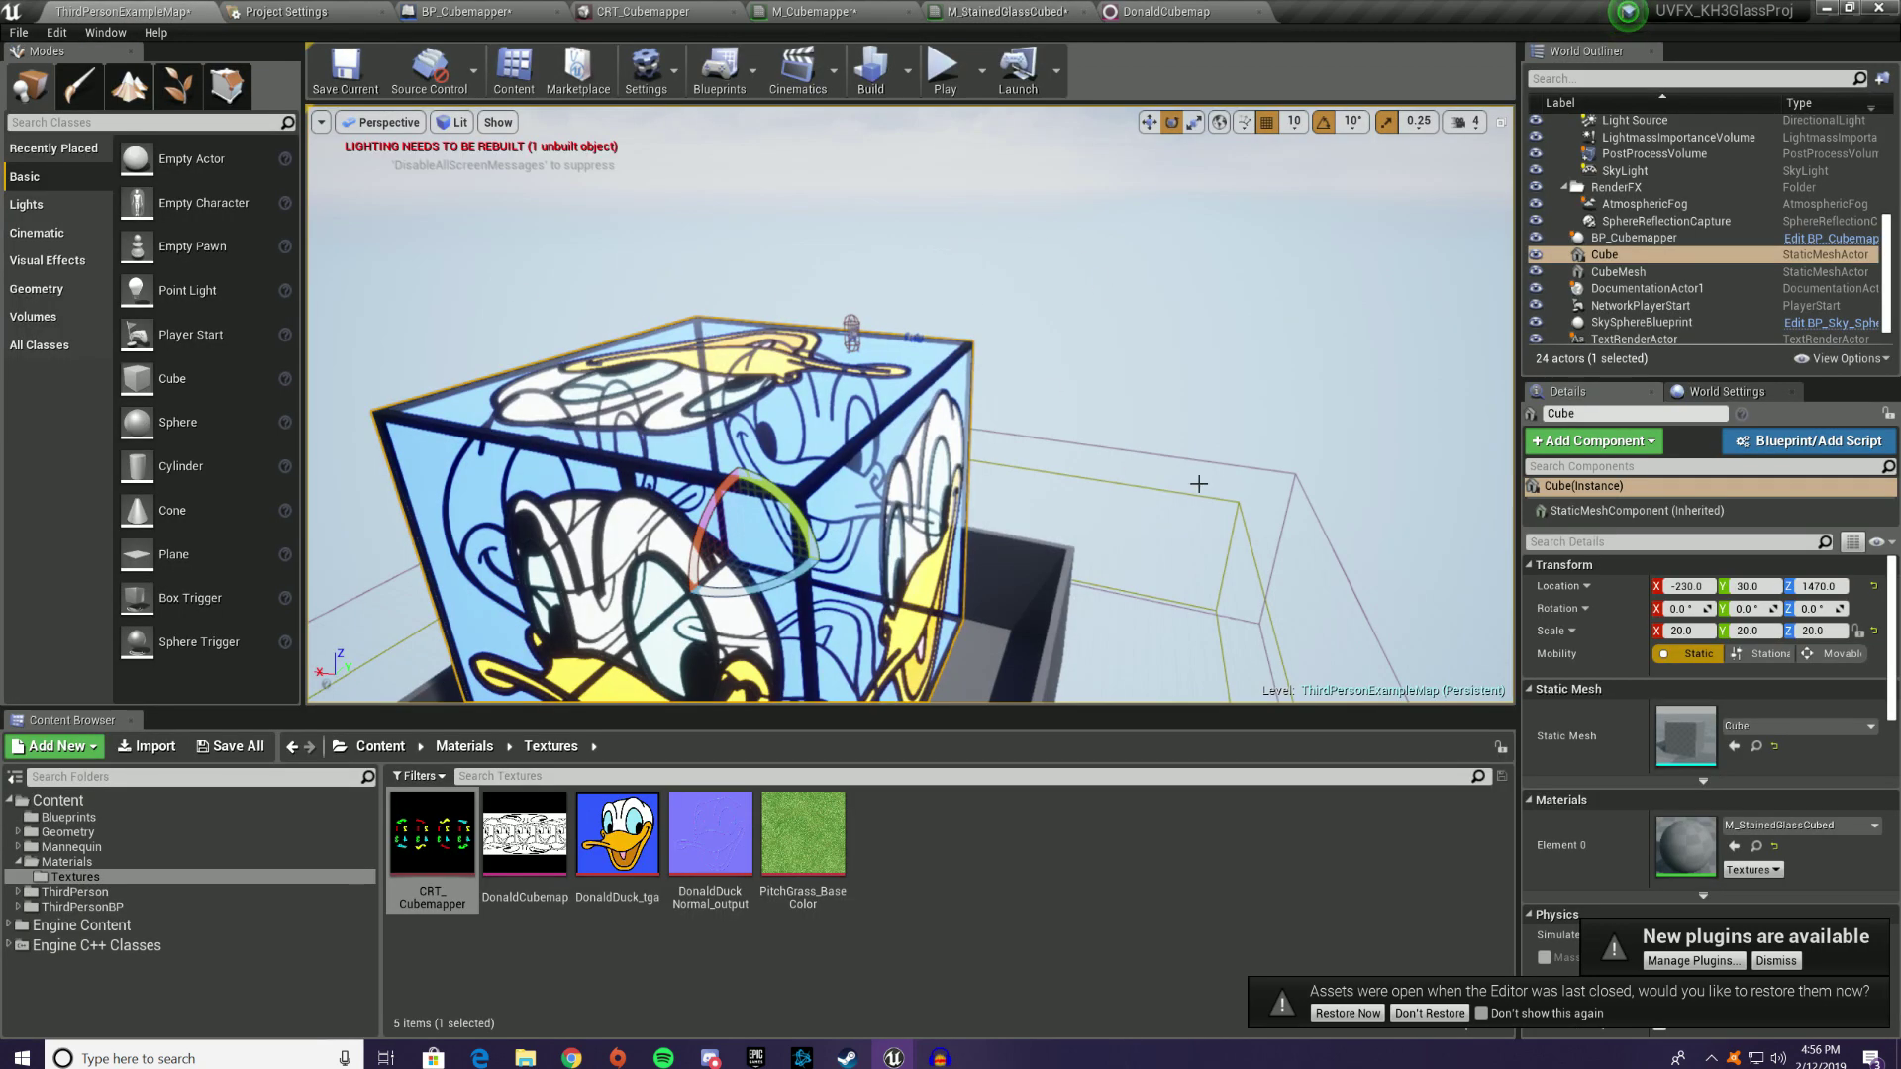